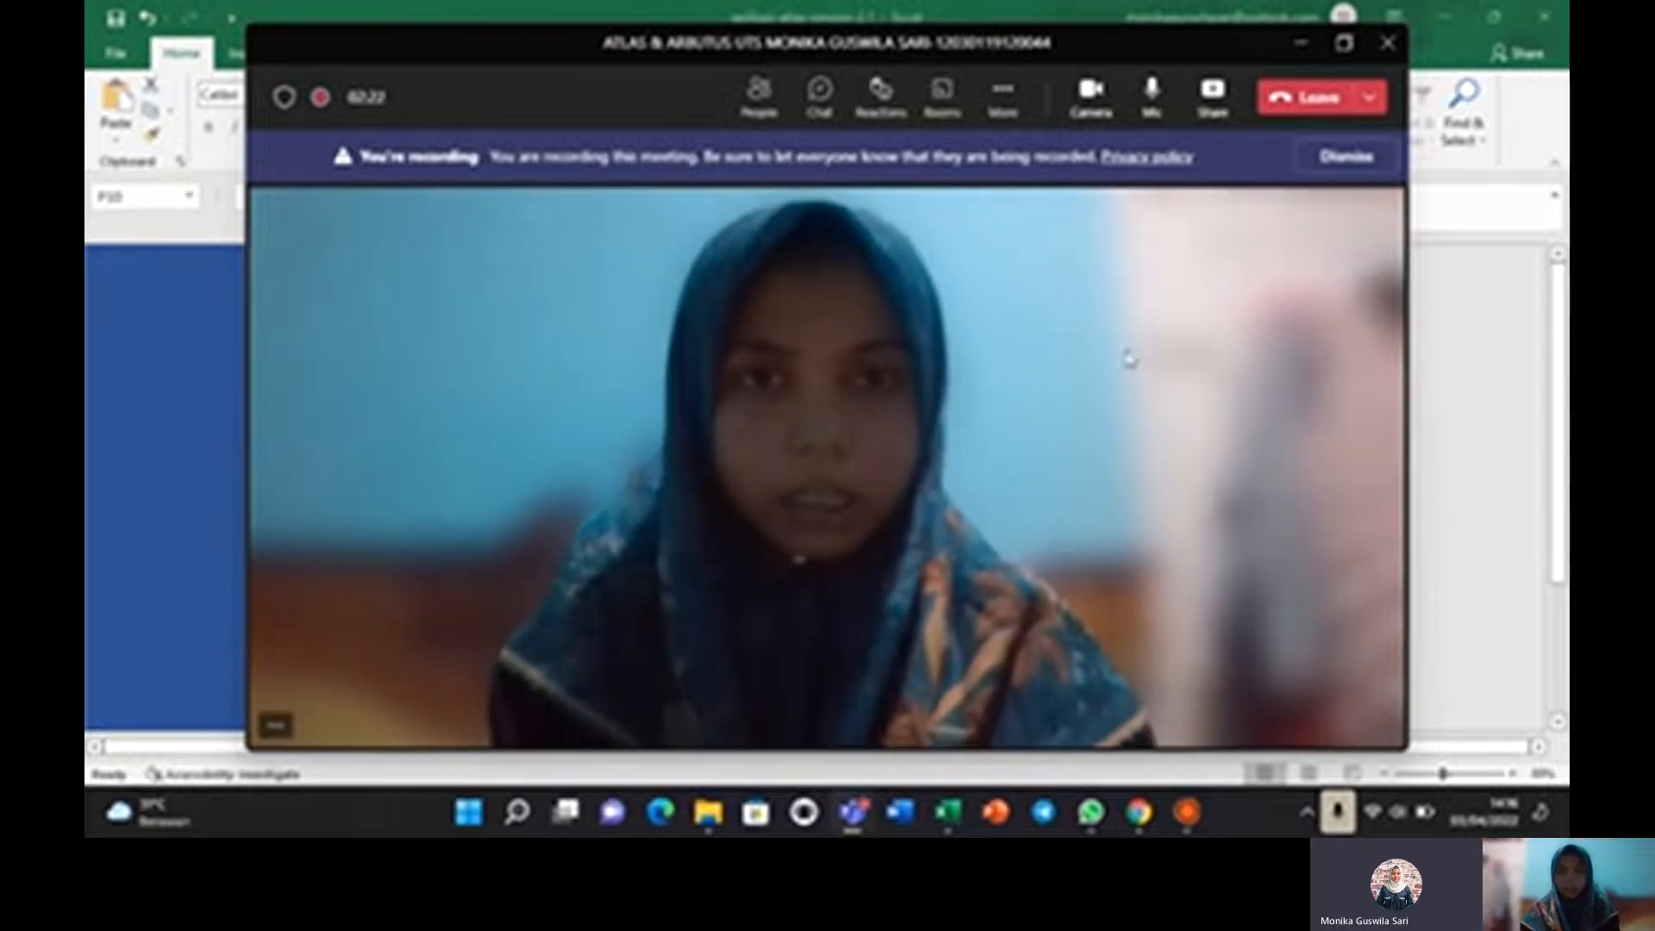
Bring the Excel window forward and zoom from 89% to 77% to show the full cover page.
{"action": "left_click", "coordinate": [1492, 301]}
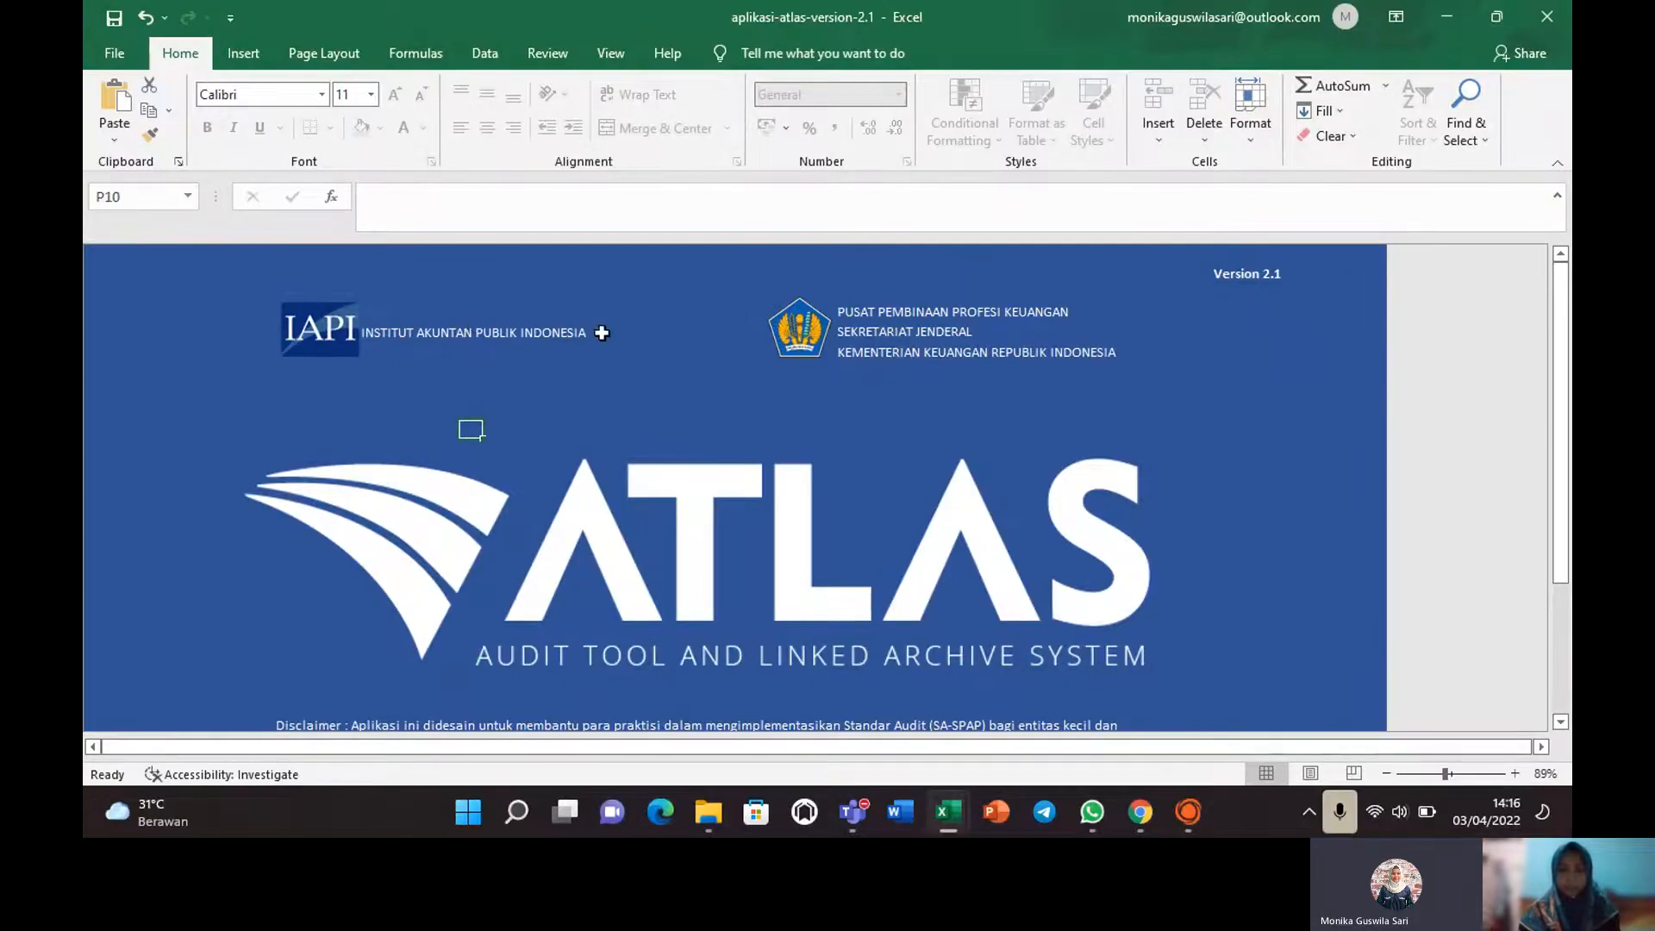
{"action": "left_click", "coordinate": [1438, 774]}
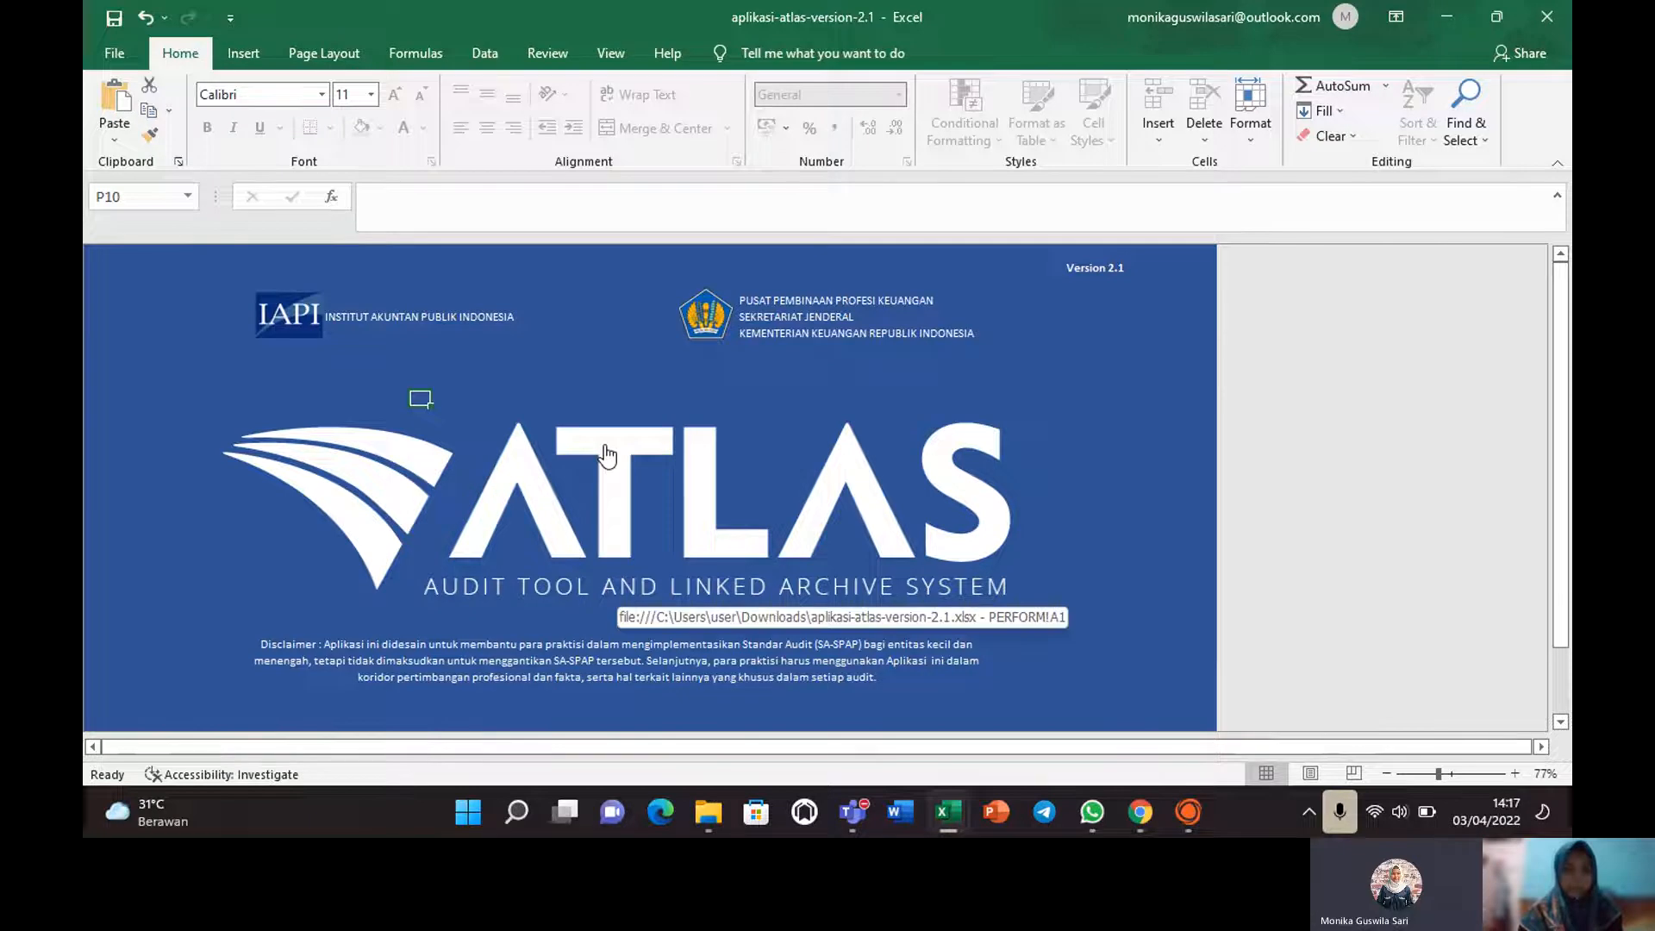
Follow the cover hyperlink into the workbook, then jump to the BERANDA sheet via the home icon.
{"action": "left_click", "coordinate": [620, 463]}
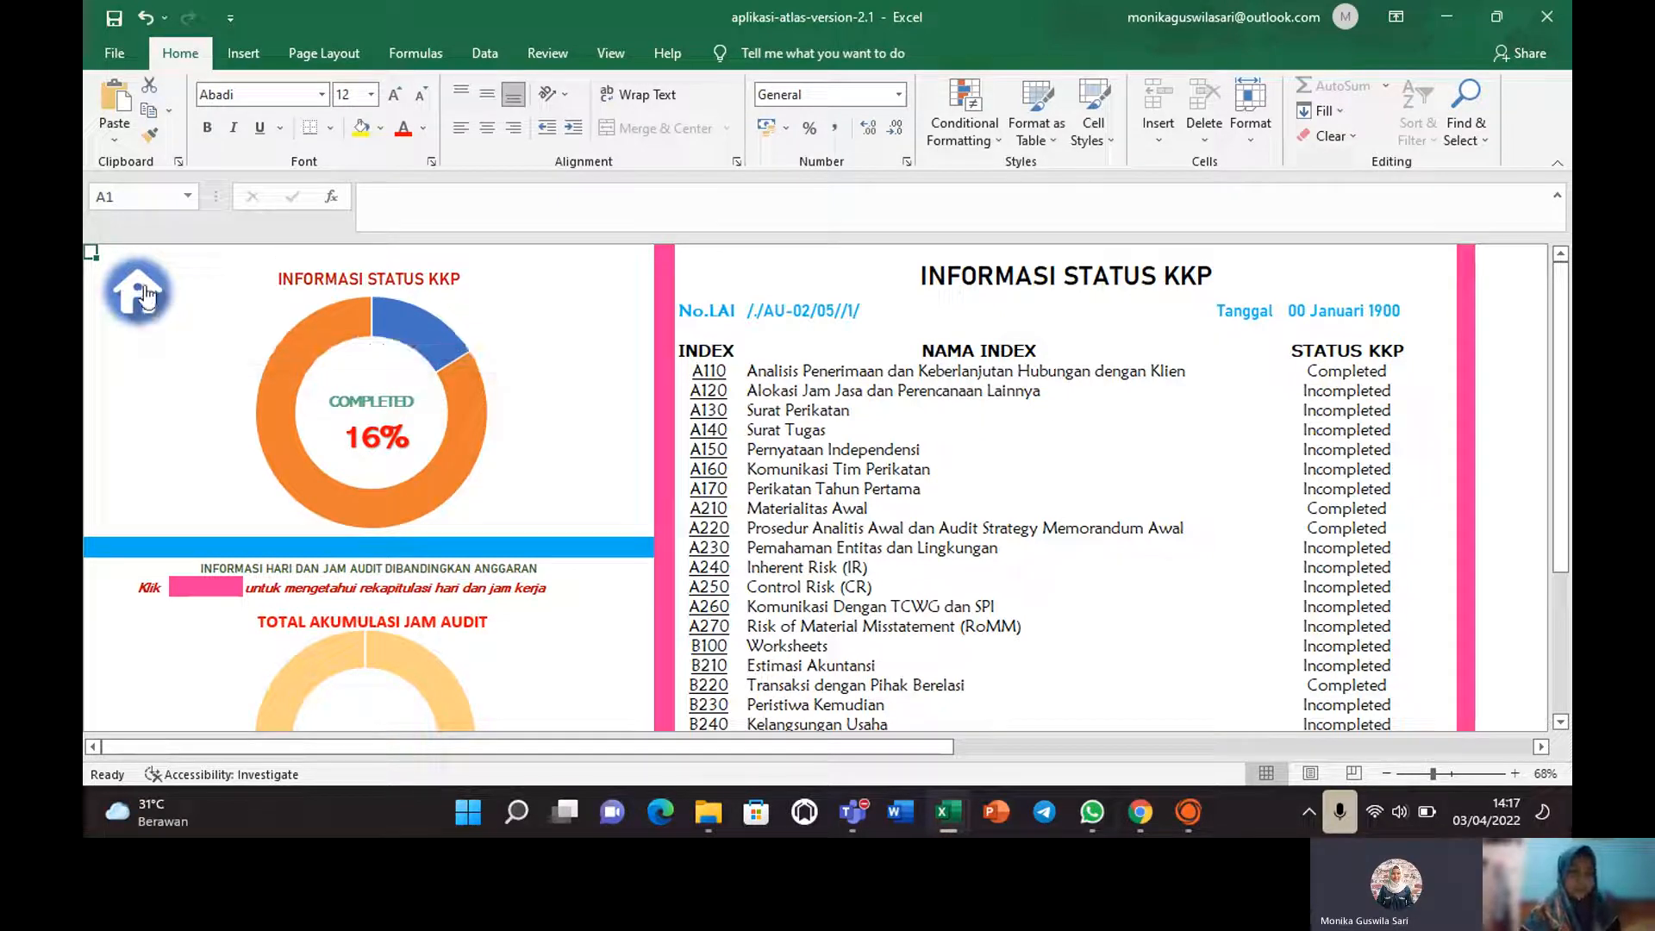
{"action": "left_click", "coordinate": [144, 295]}
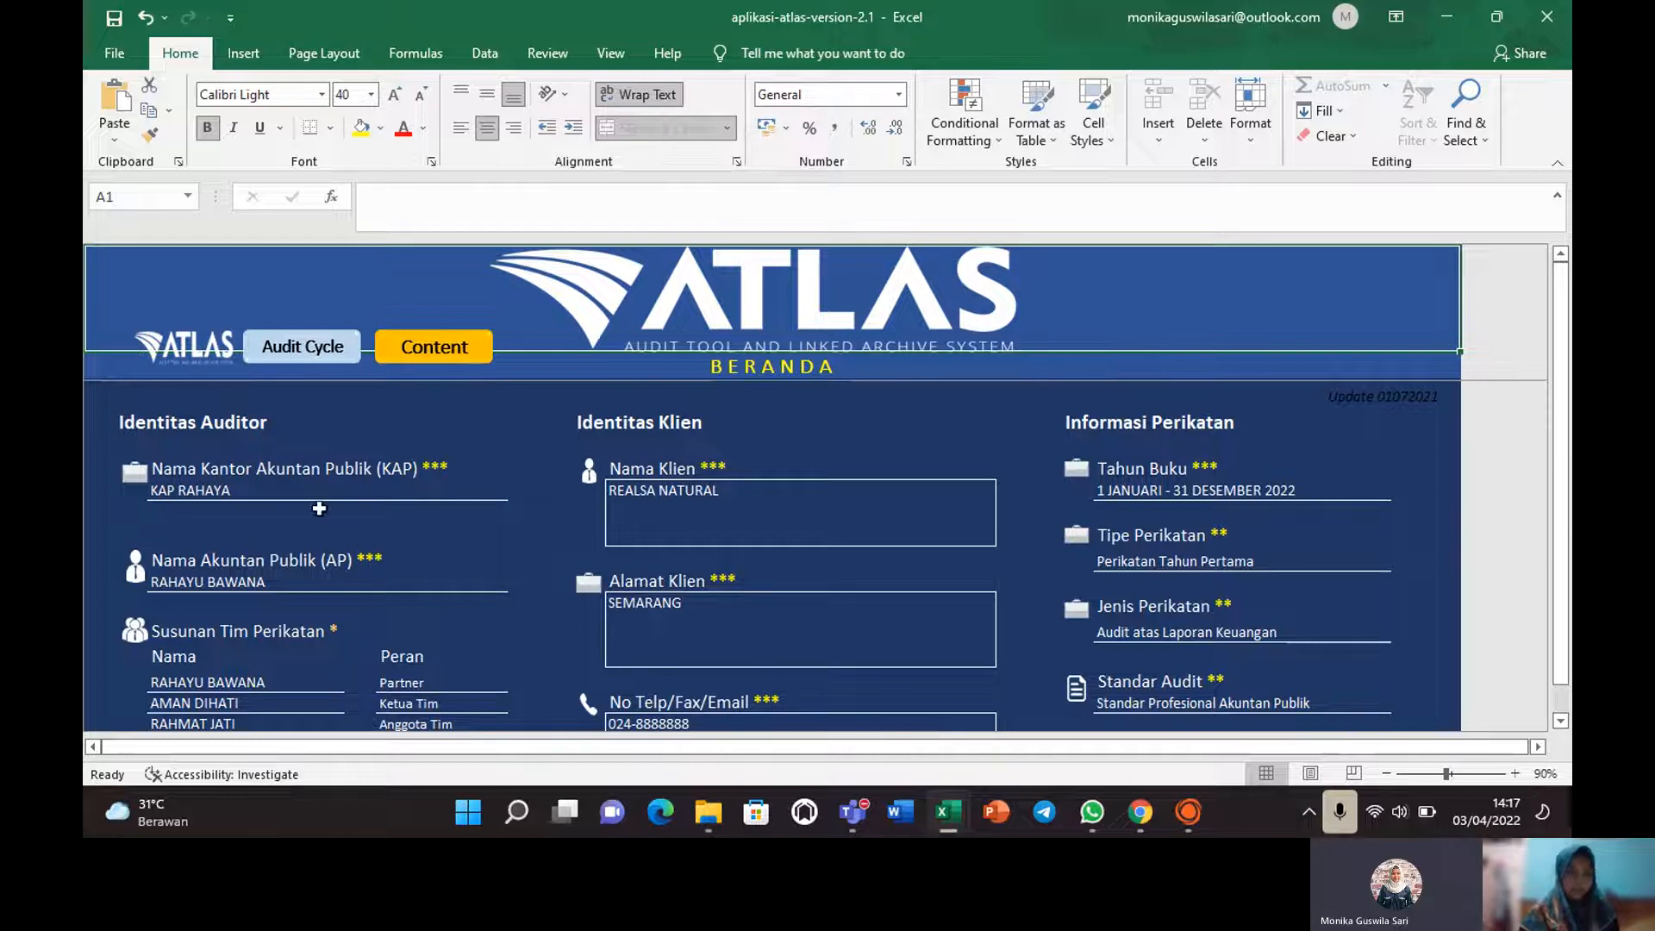
{"action": "left_click", "coordinate": [211, 489]}
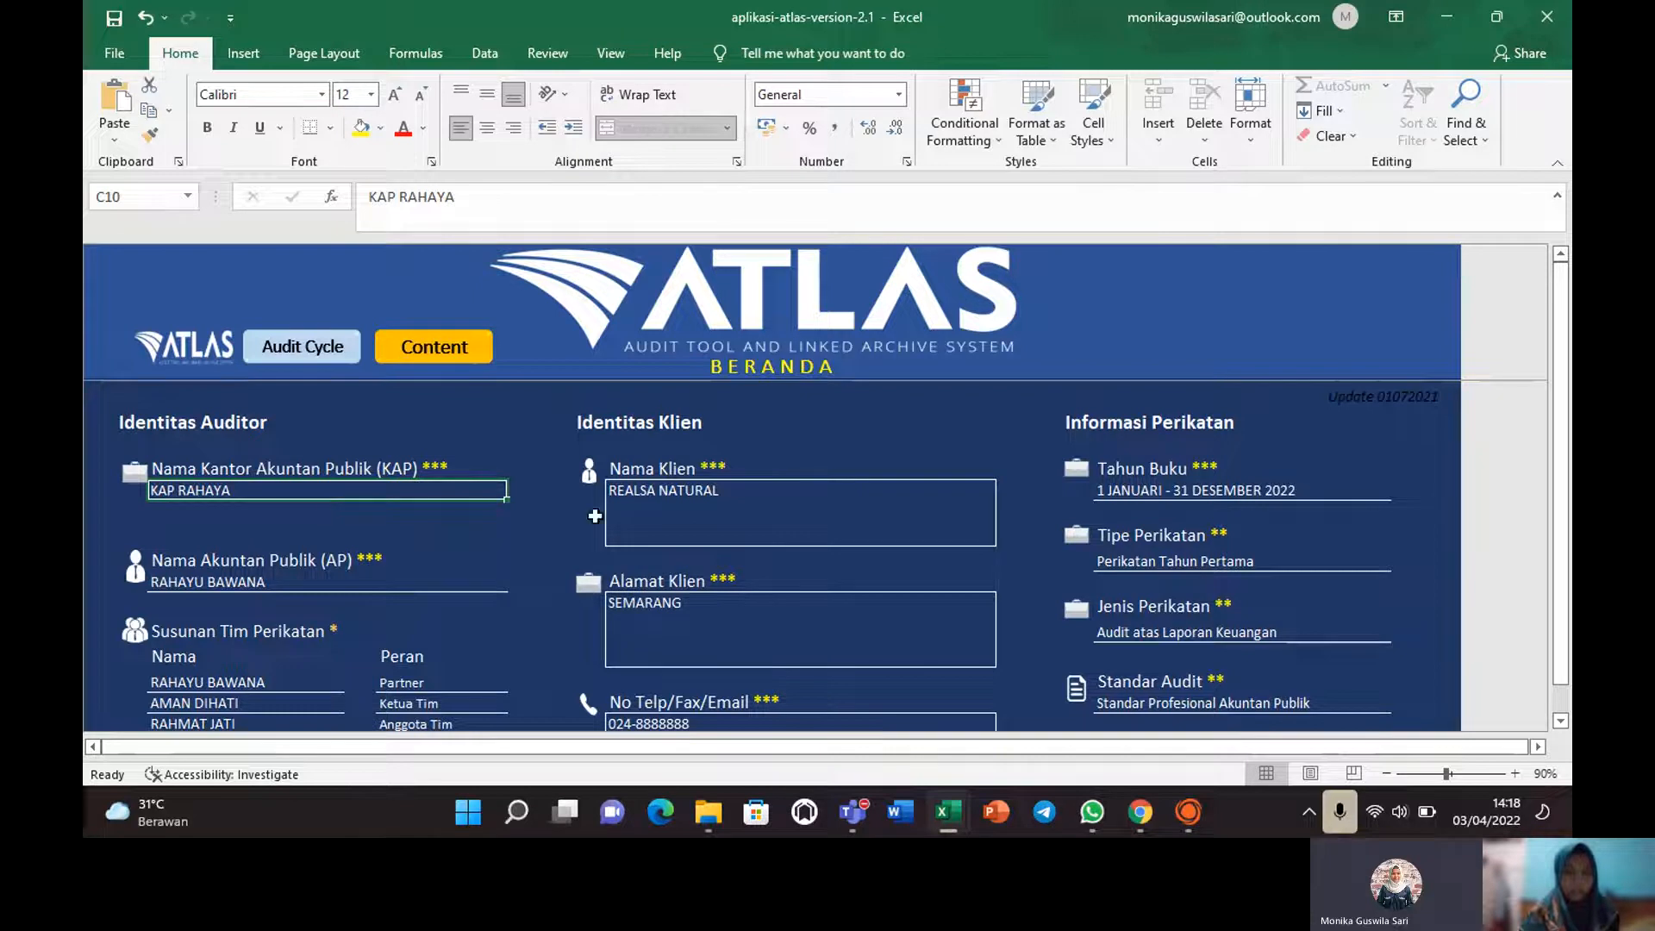
{"action": "left_click", "coordinate": [714, 506]}
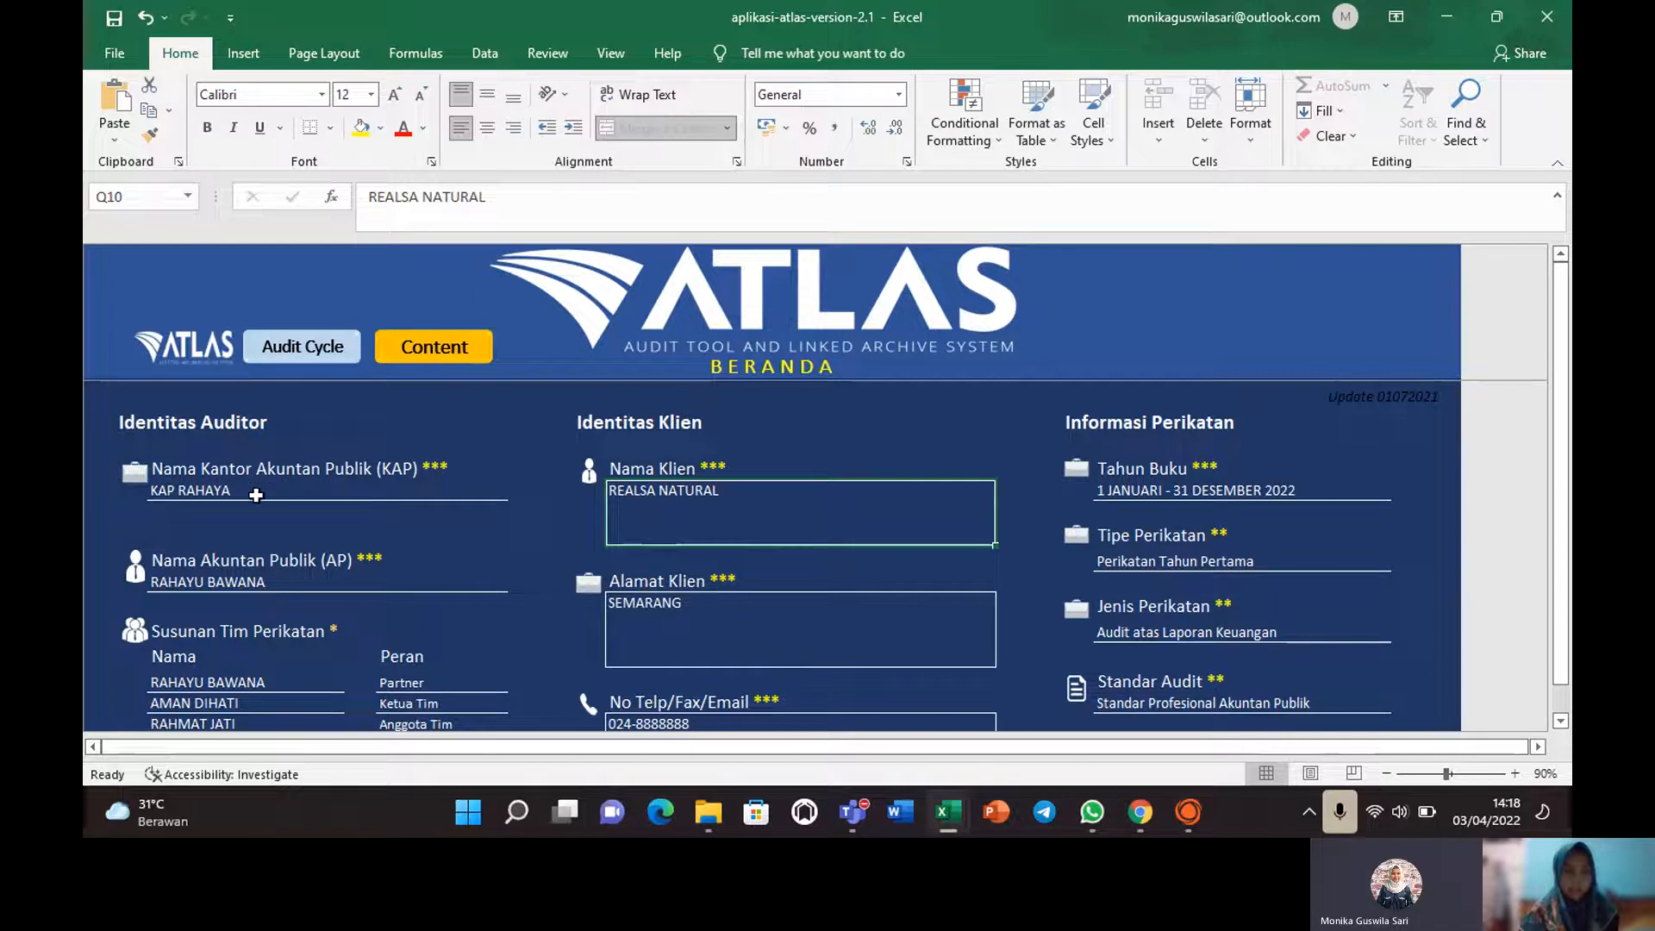
{"action": "left_click", "coordinate": [291, 584]}
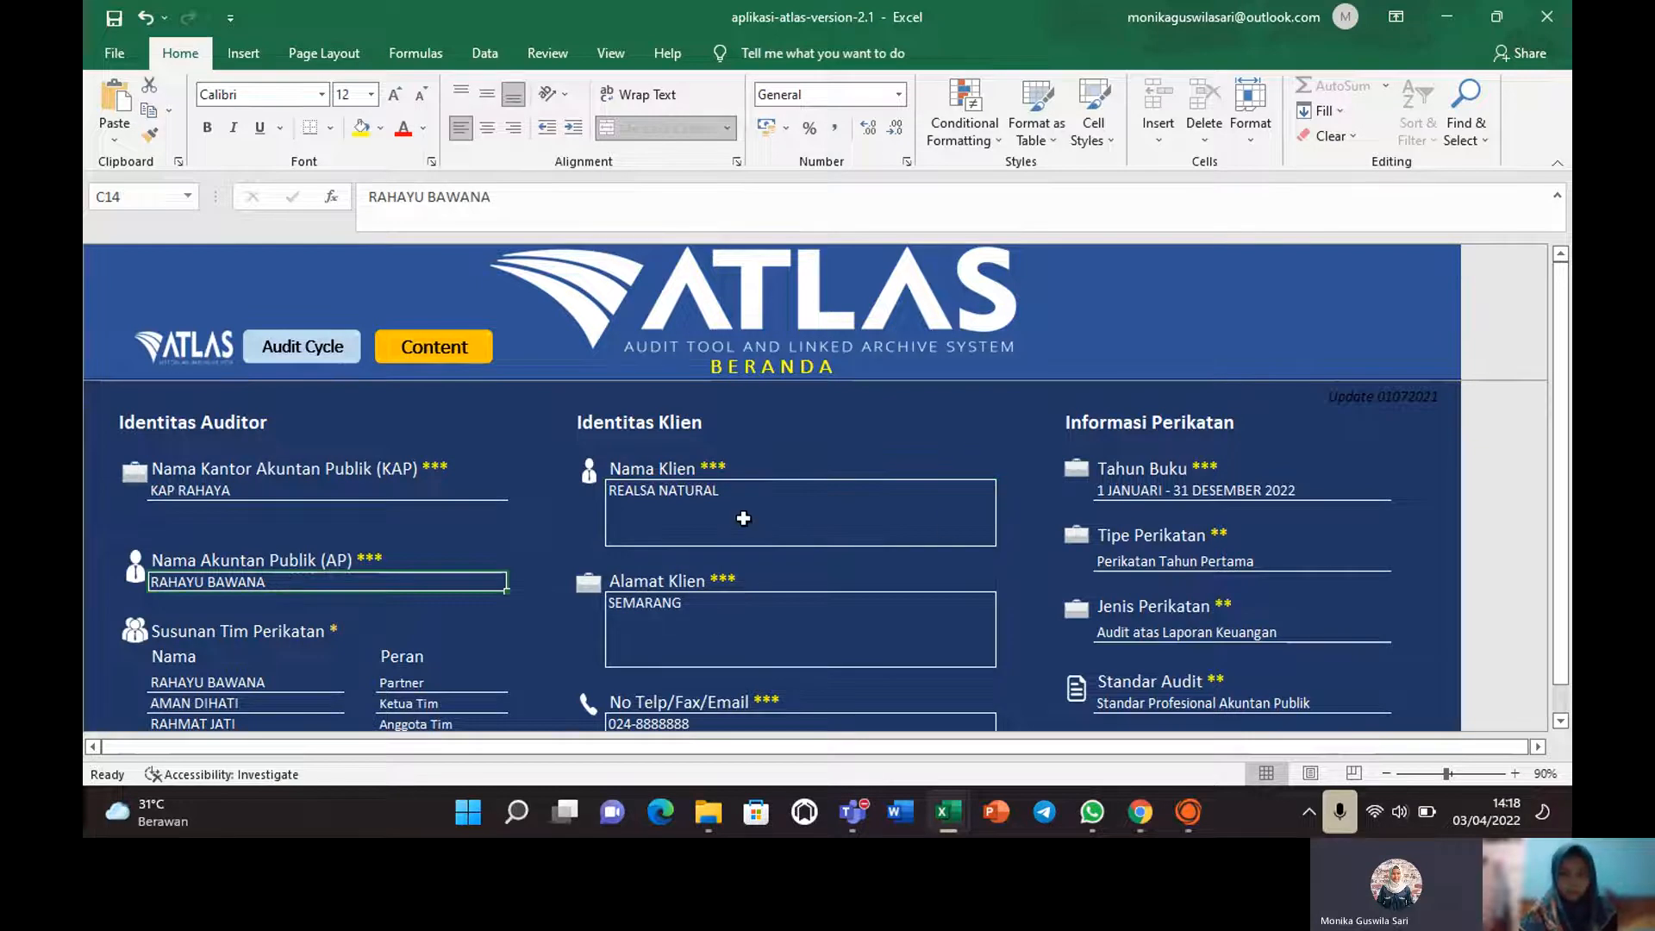
{"action": "left_click", "coordinate": [650, 612]}
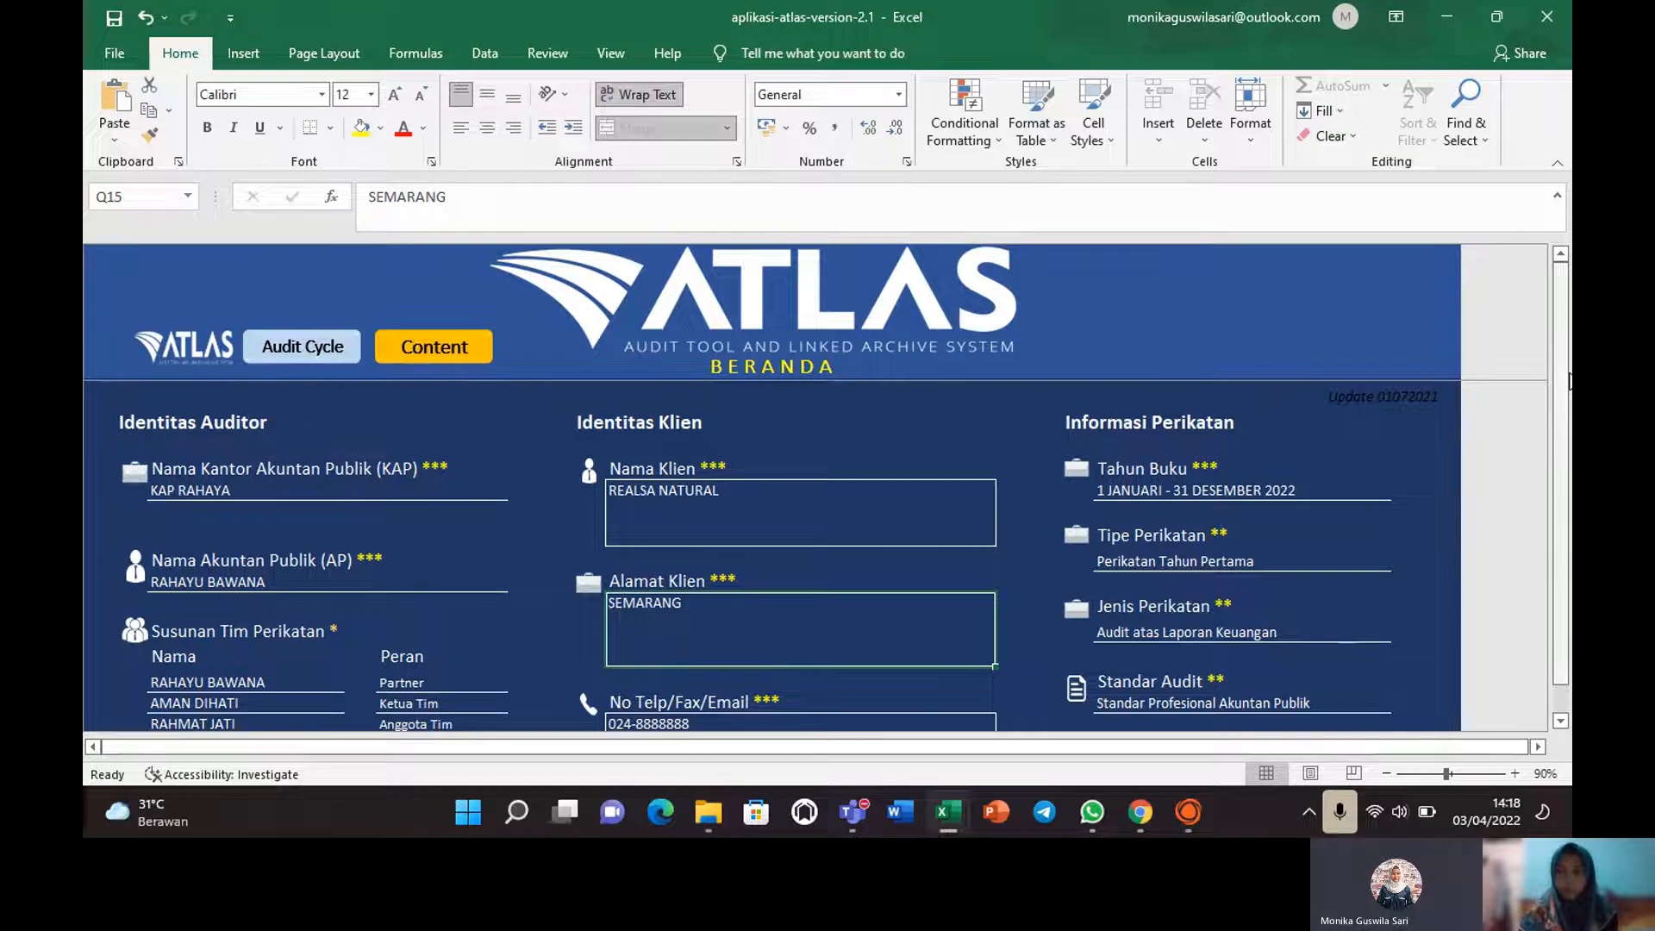
{"action": "mouse_move", "coordinate": [1568, 363]}
{"action": "left_mouse_down"}
{"action": "mouse_move", "coordinate": [1566, 383]}
{"action": "mouse_move", "coordinate": [1562, 346]}
{"action": "left_mouse_up"}
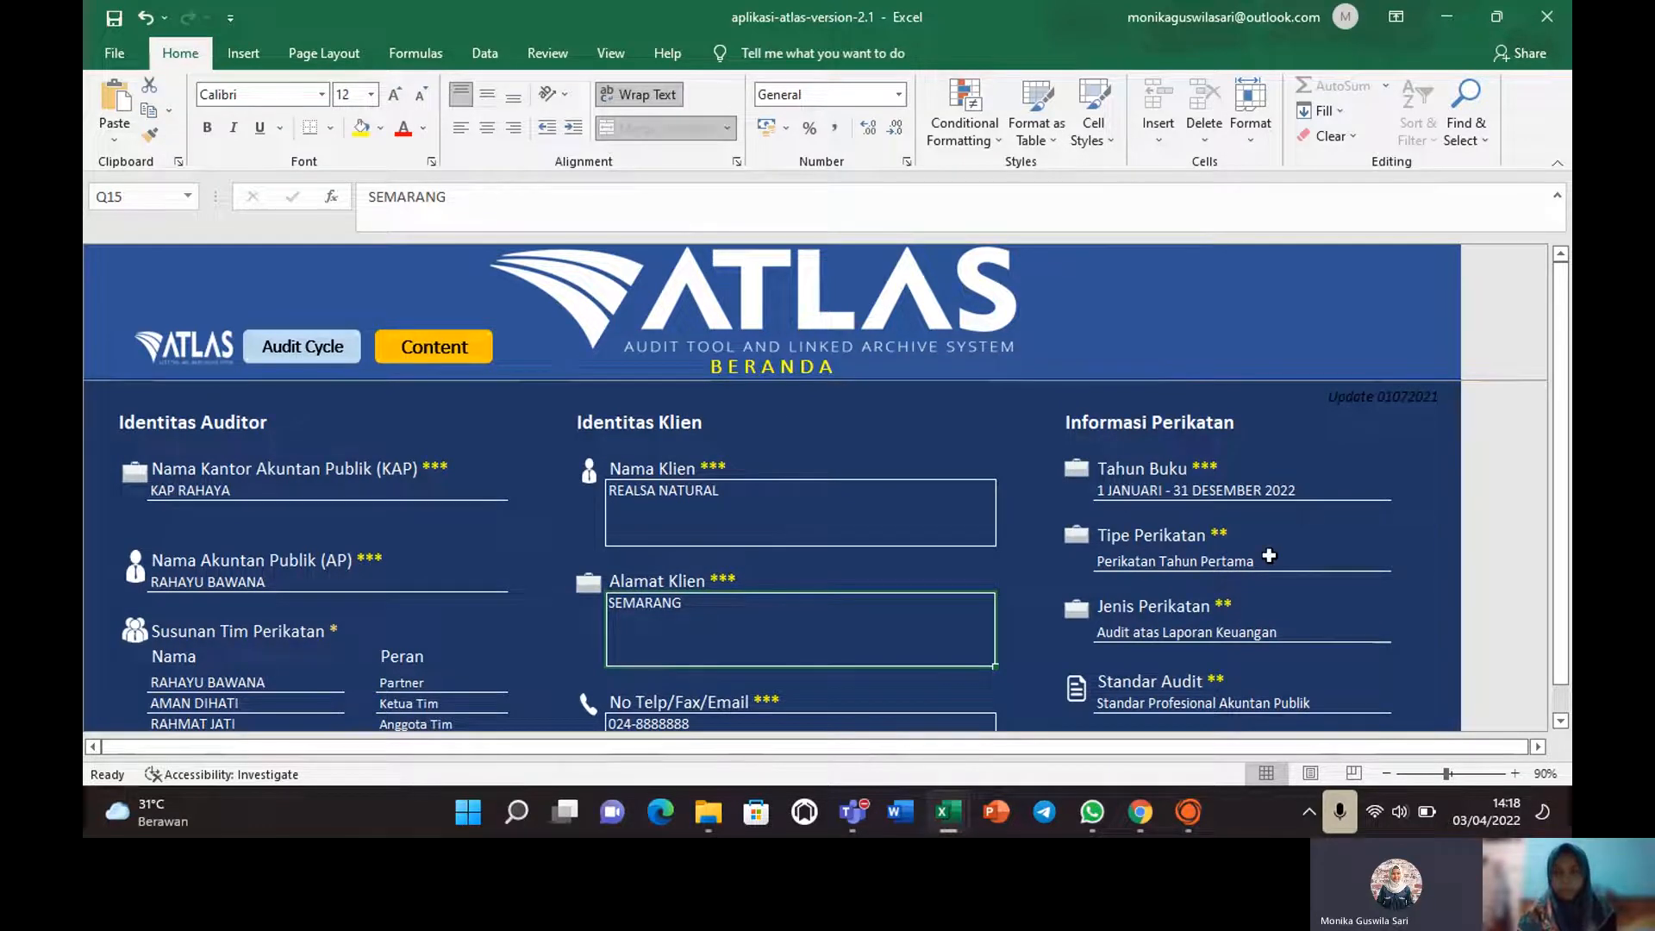
{"action": "left_click", "coordinate": [1289, 567]}
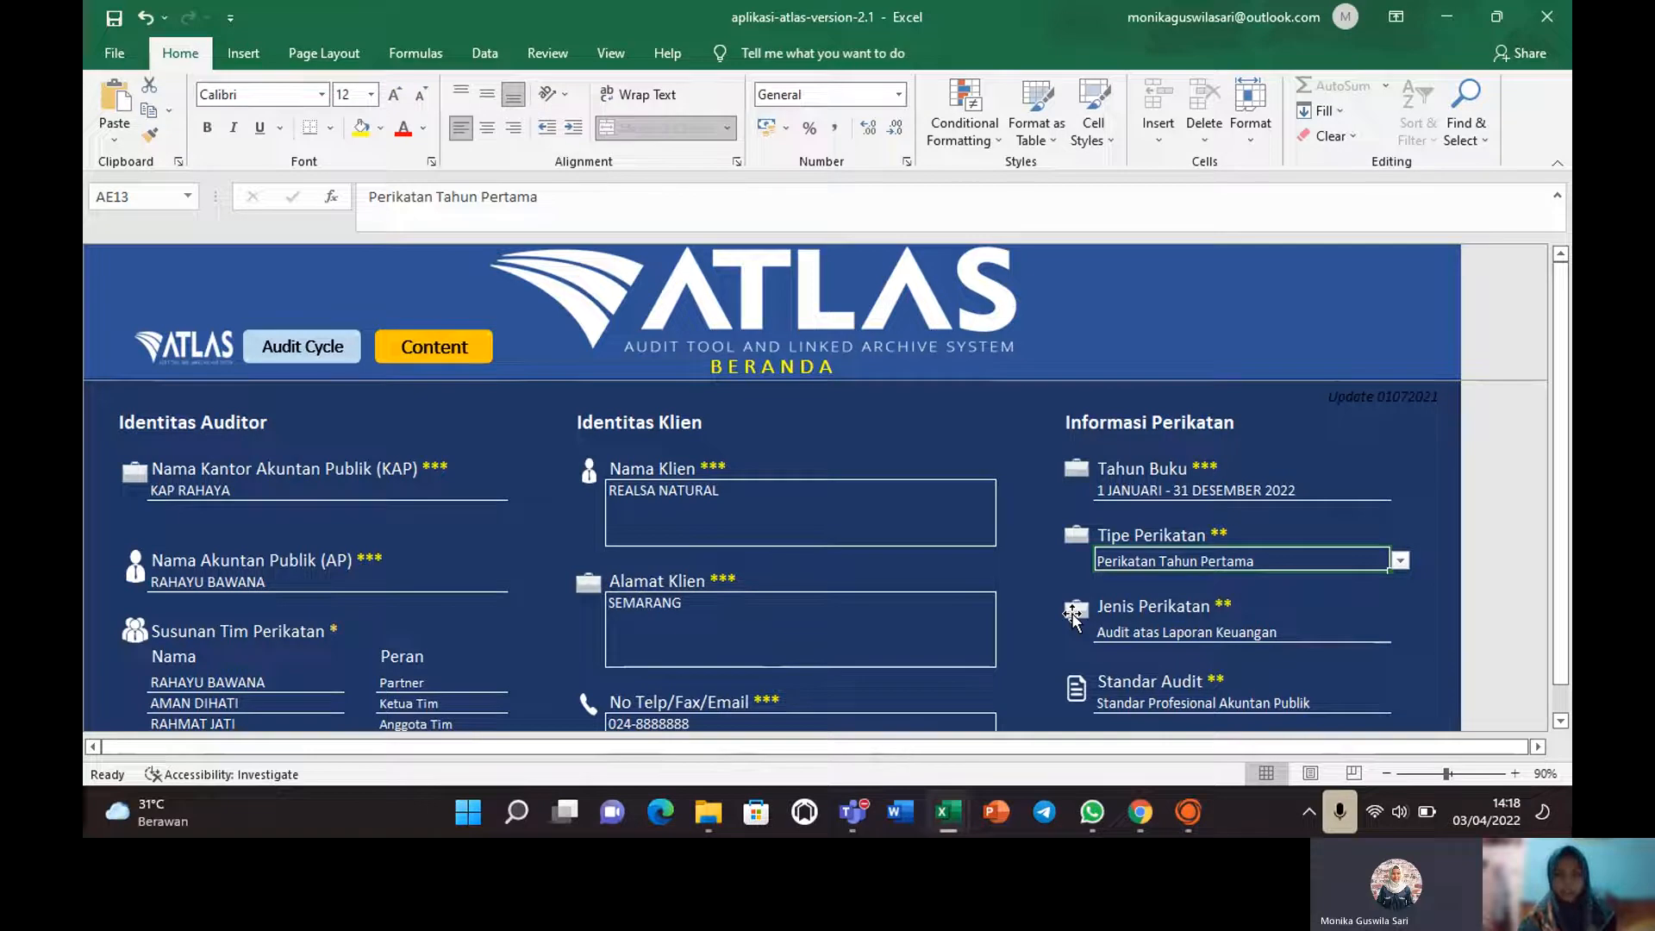
{"action": "left_click", "coordinate": [1203, 631]}
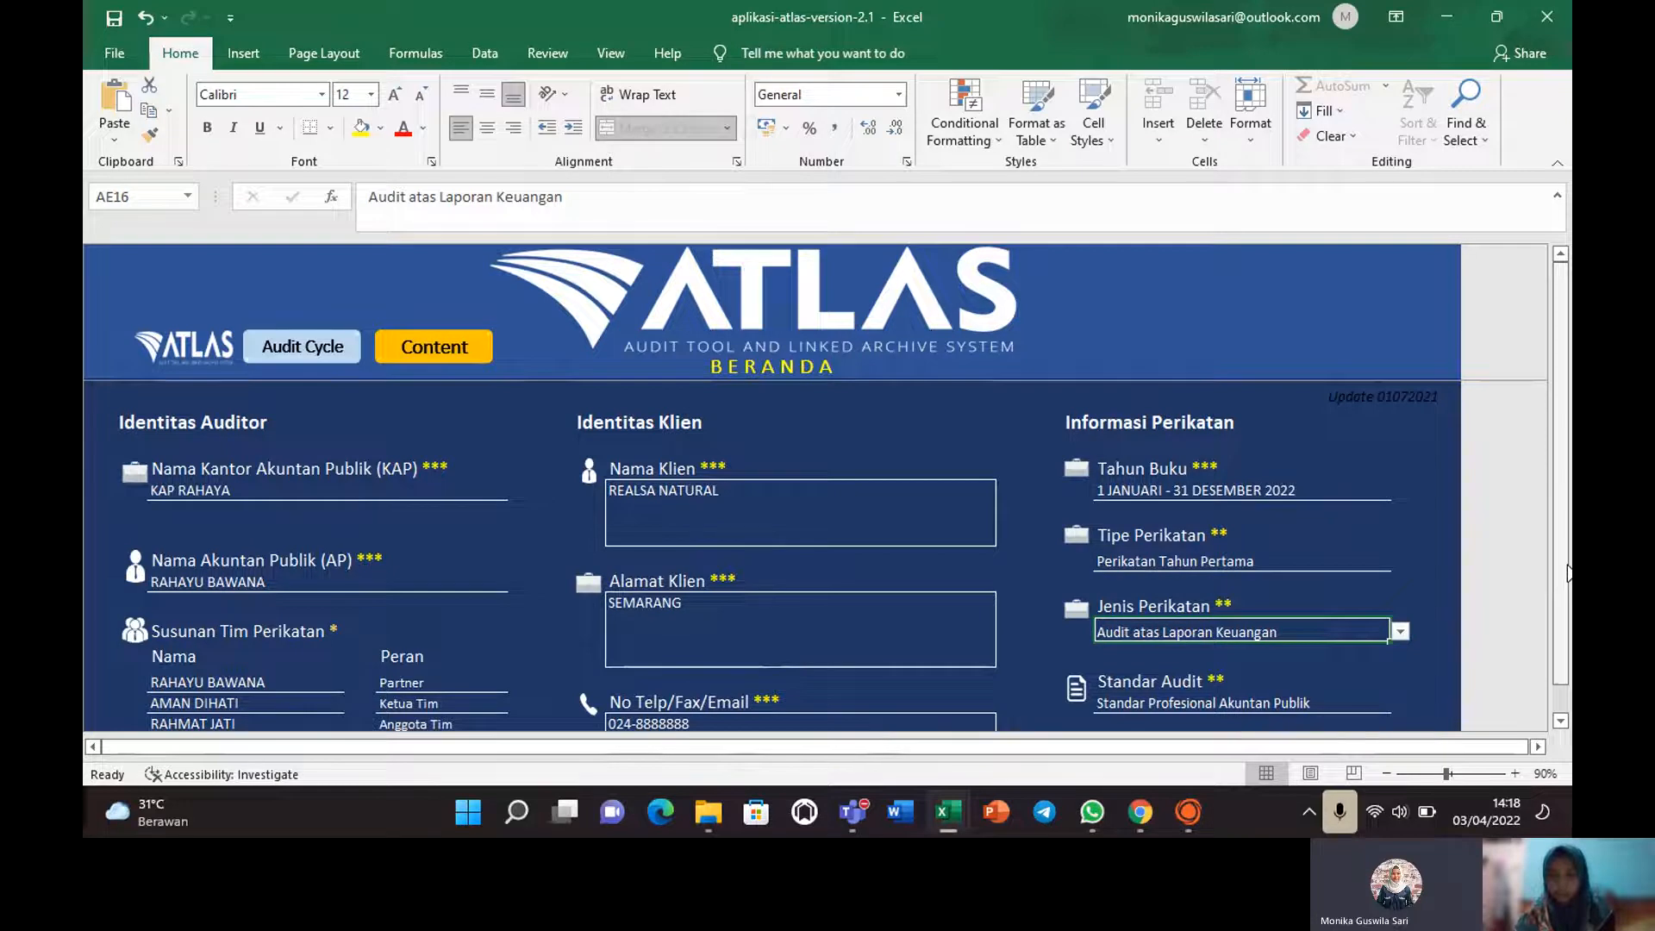
{"action": "mouse_move", "coordinate": [1564, 566]}
{"action": "left_mouse_down"}
{"action": "mouse_move", "coordinate": [1567, 600]}
{"action": "mouse_move", "coordinate": [1568, 583]}
{"action": "left_mouse_up"}
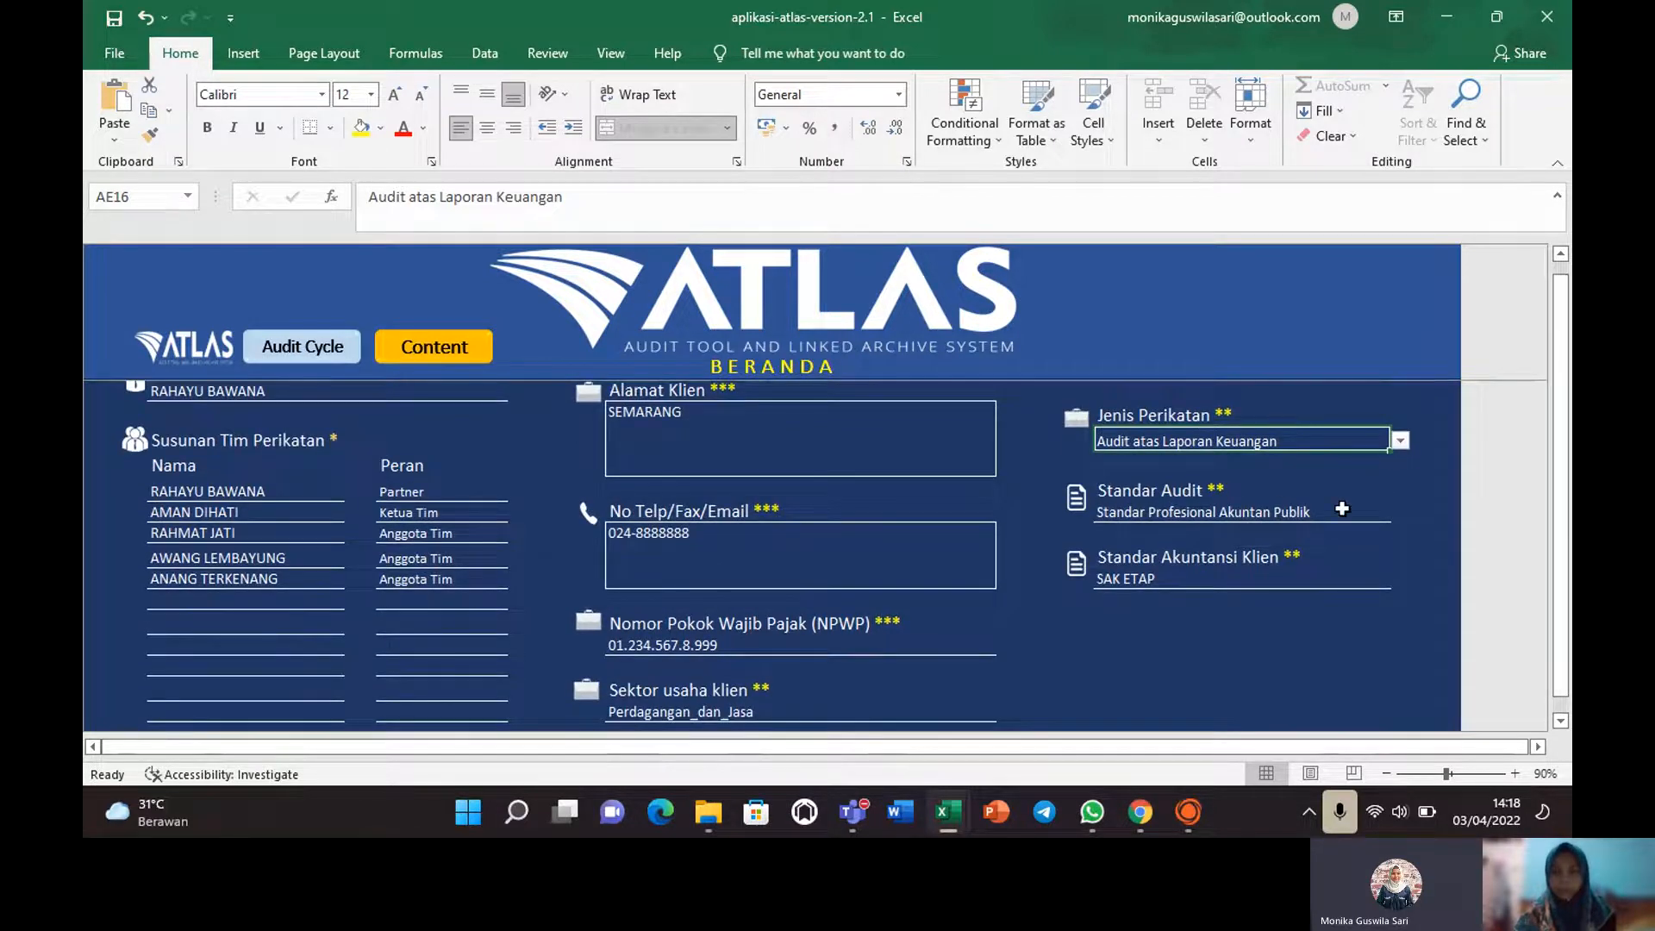
{"action": "left_click", "coordinate": [1276, 518]}
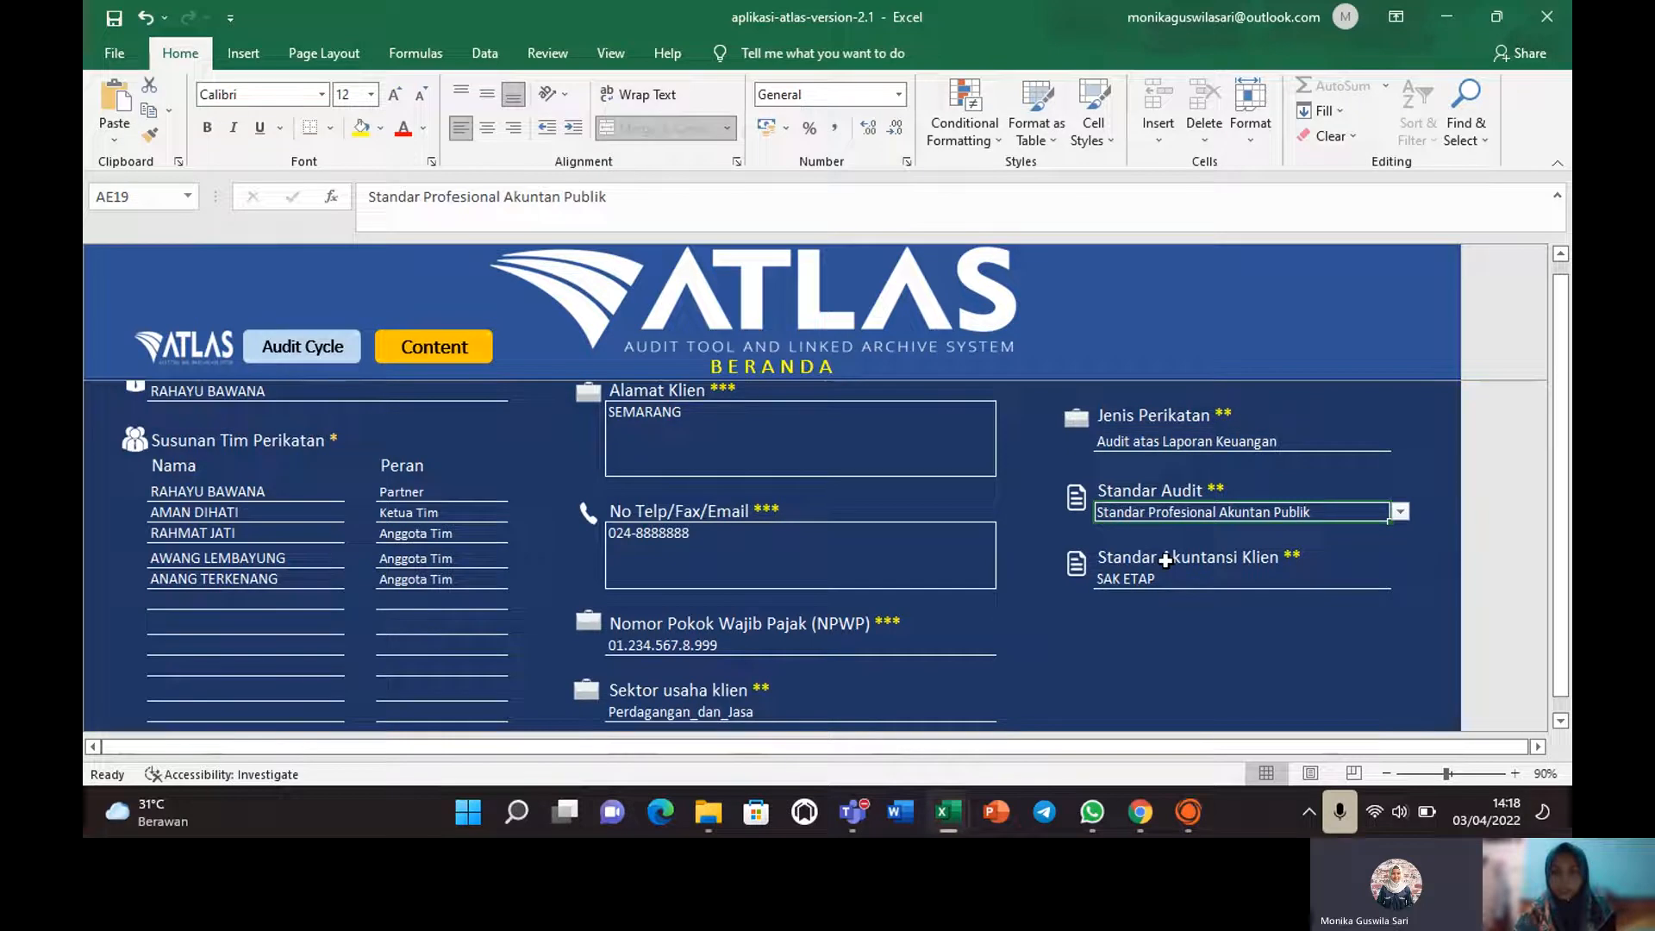
{"action": "left_click", "coordinate": [1127, 583]}
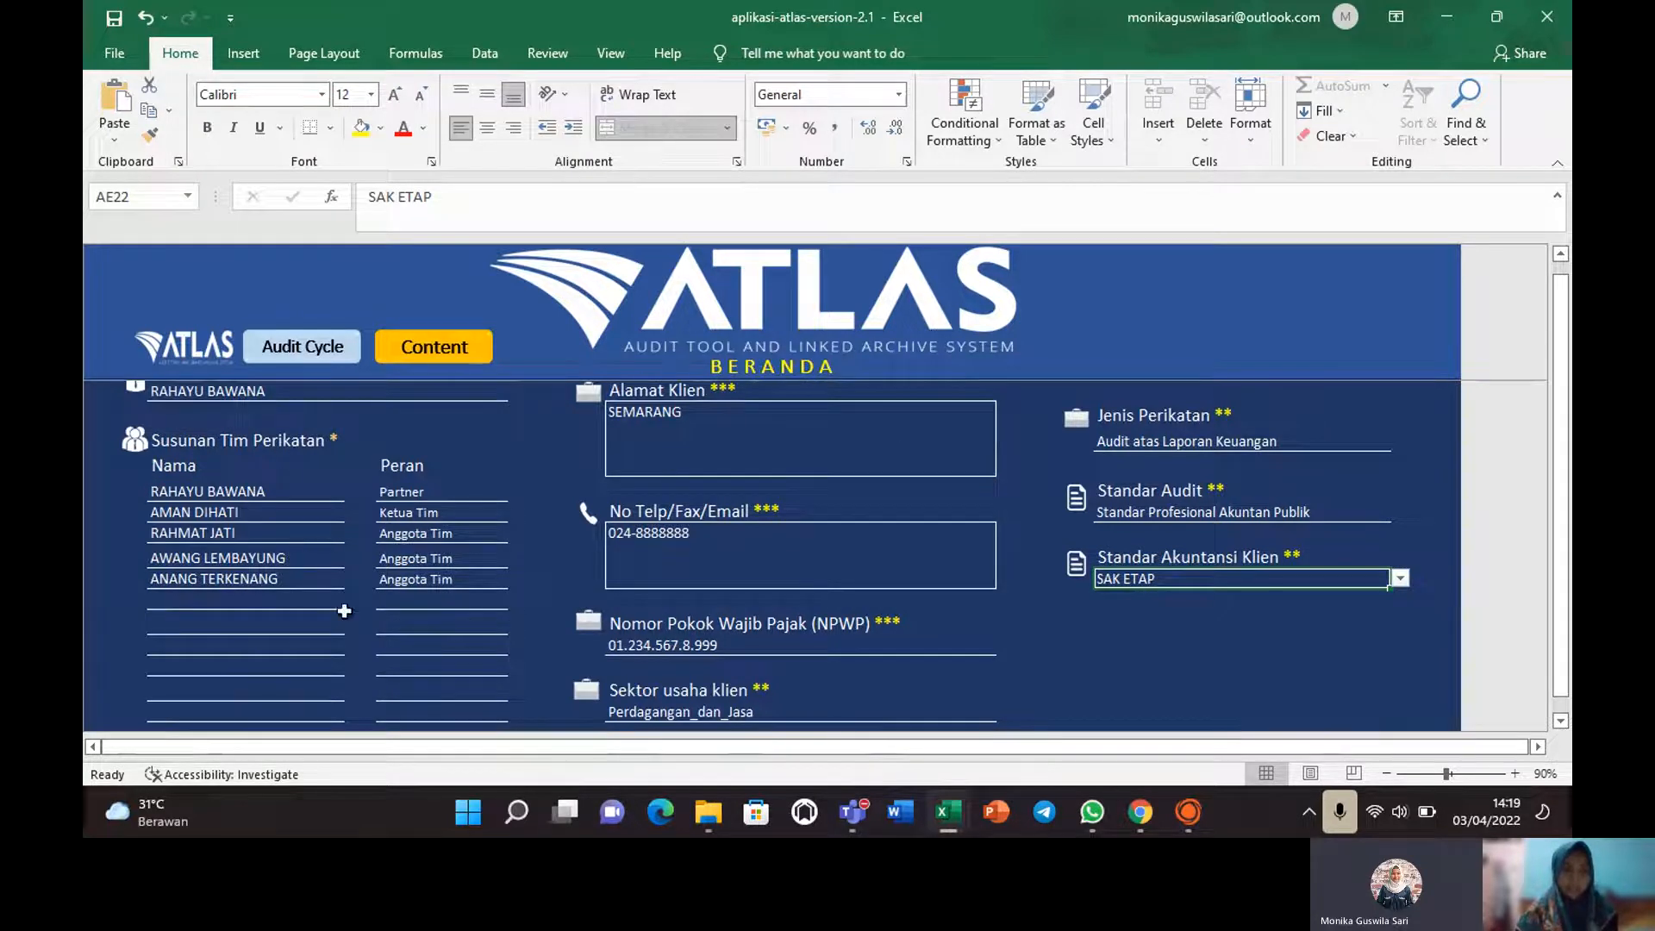
{"action": "left_click", "coordinate": [158, 463]}
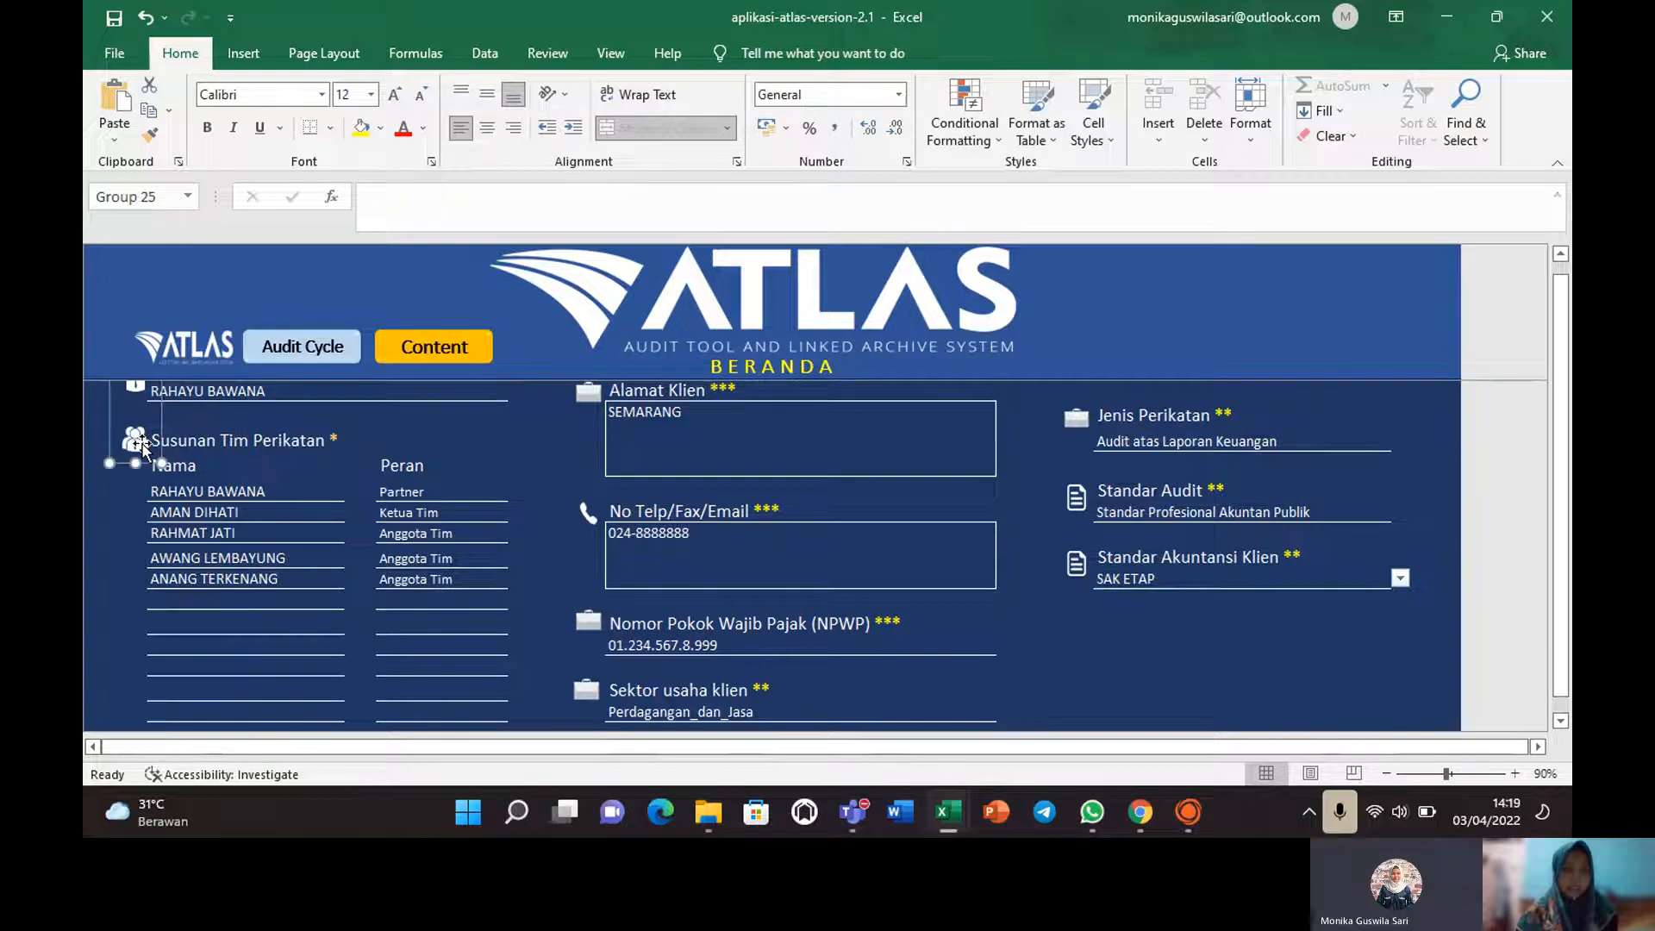
{"action": "left_click", "coordinate": [202, 456]}
{"action": "left_click_drag", "start_coordinate": [1561, 386], "coordinate": [1562, 384]}
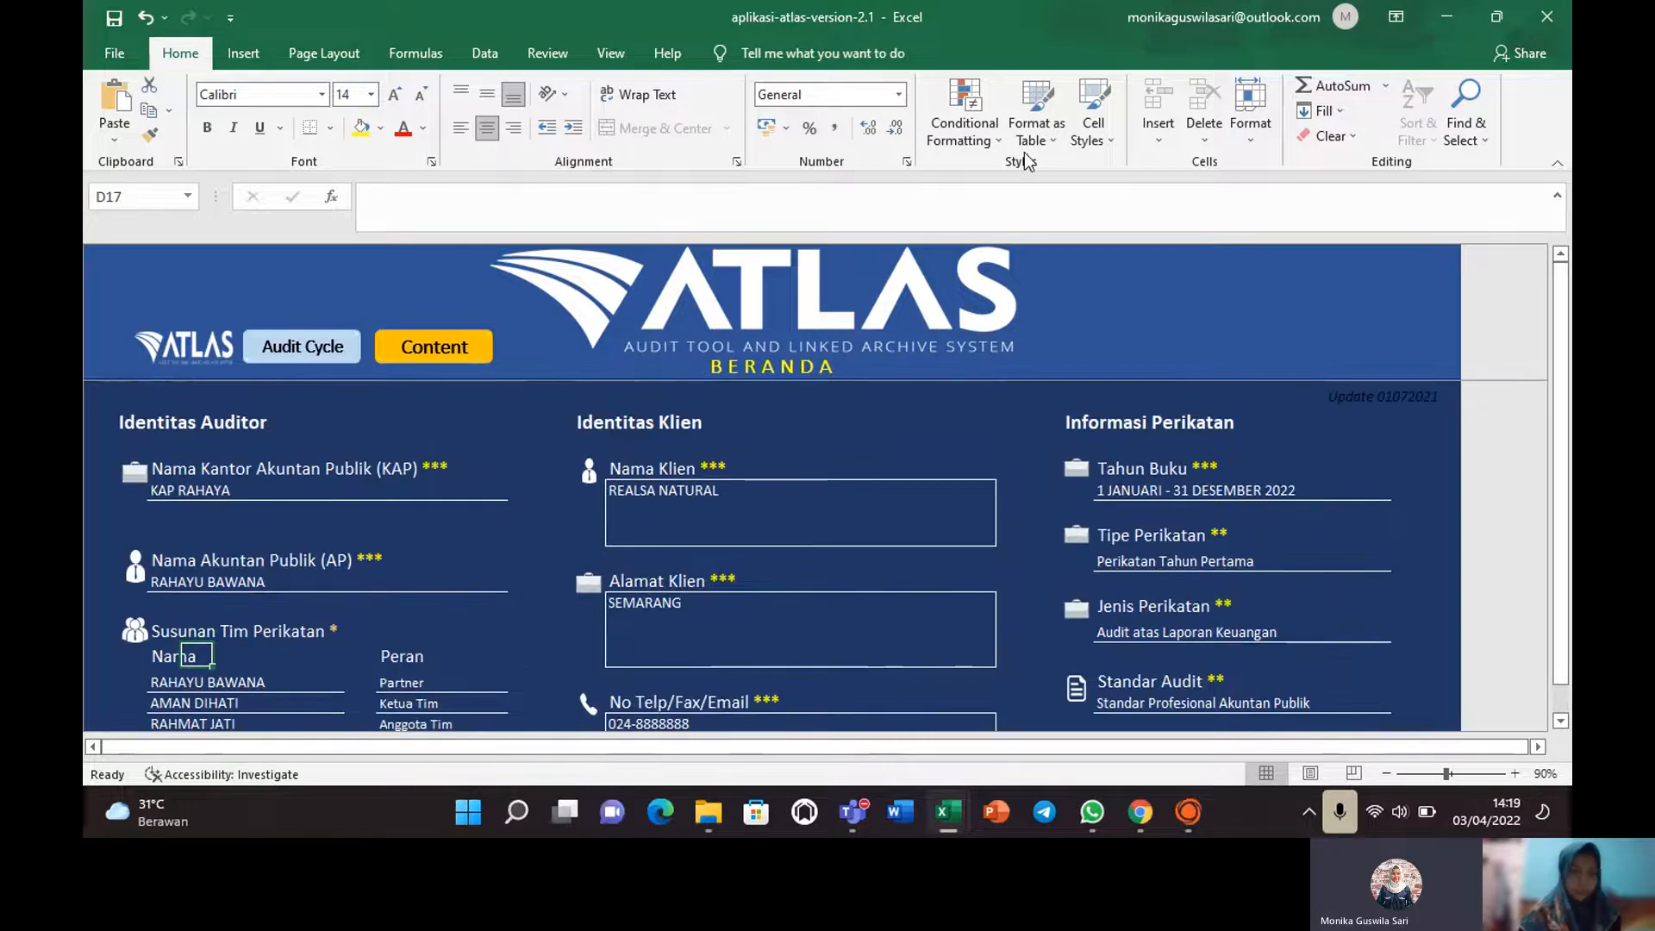
Go to the CONTENT index sheet and follow its A110 link to the acceptance analysis.
{"action": "left_click", "coordinate": [401, 367]}
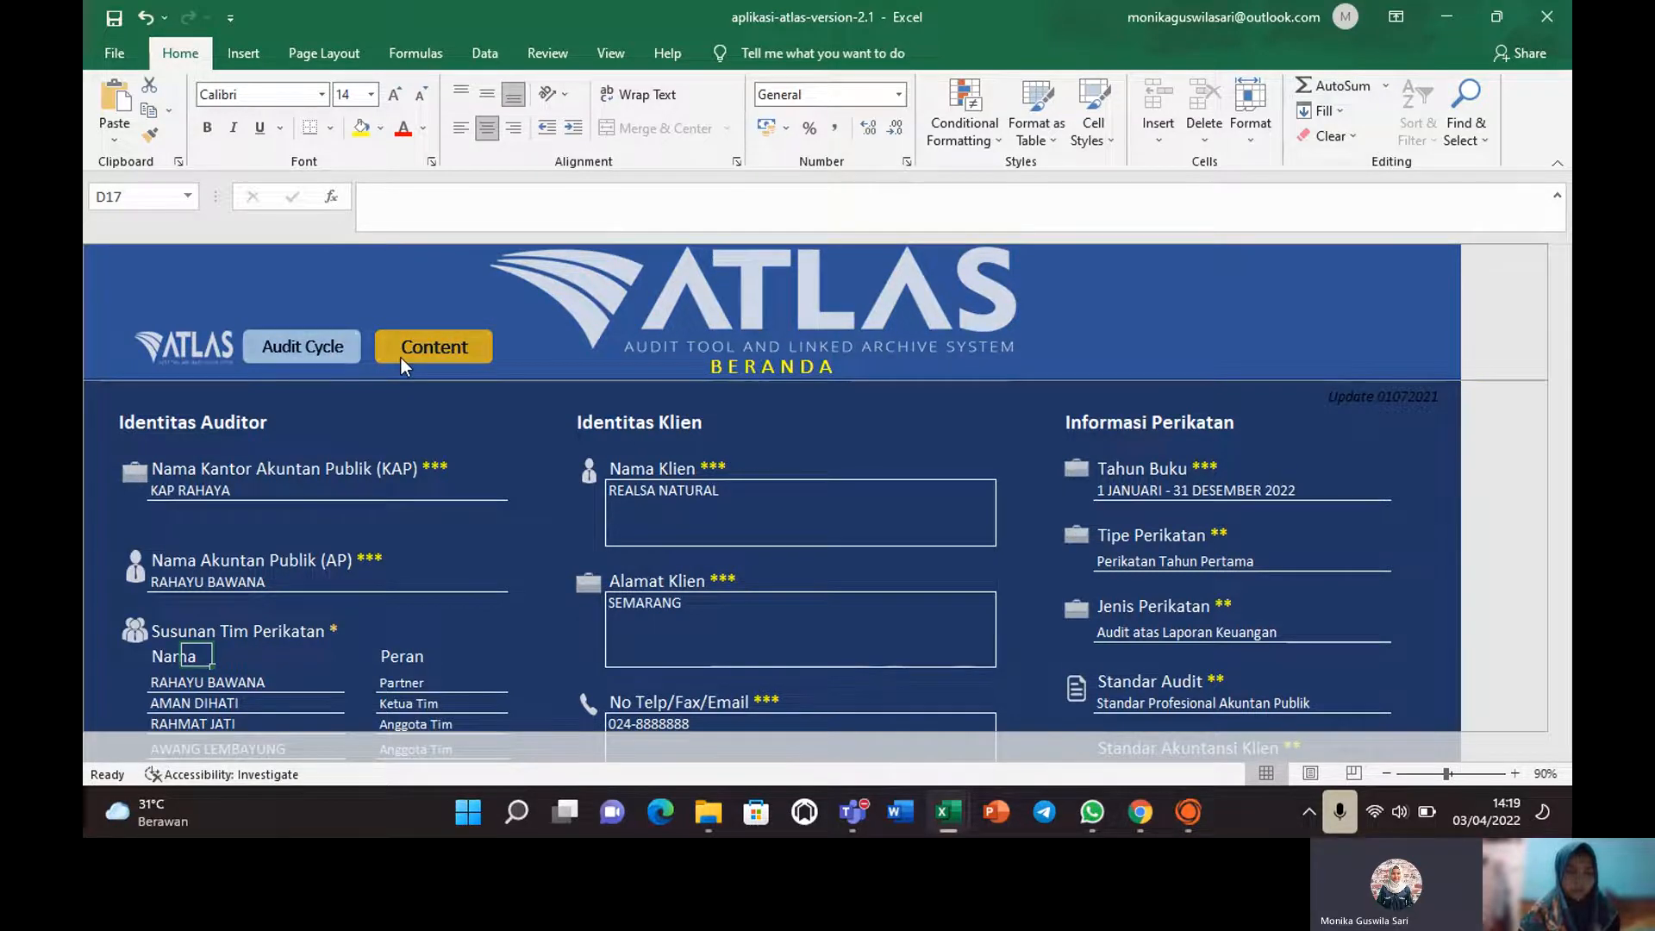
{"action": "left_click", "coordinate": [401, 357]}
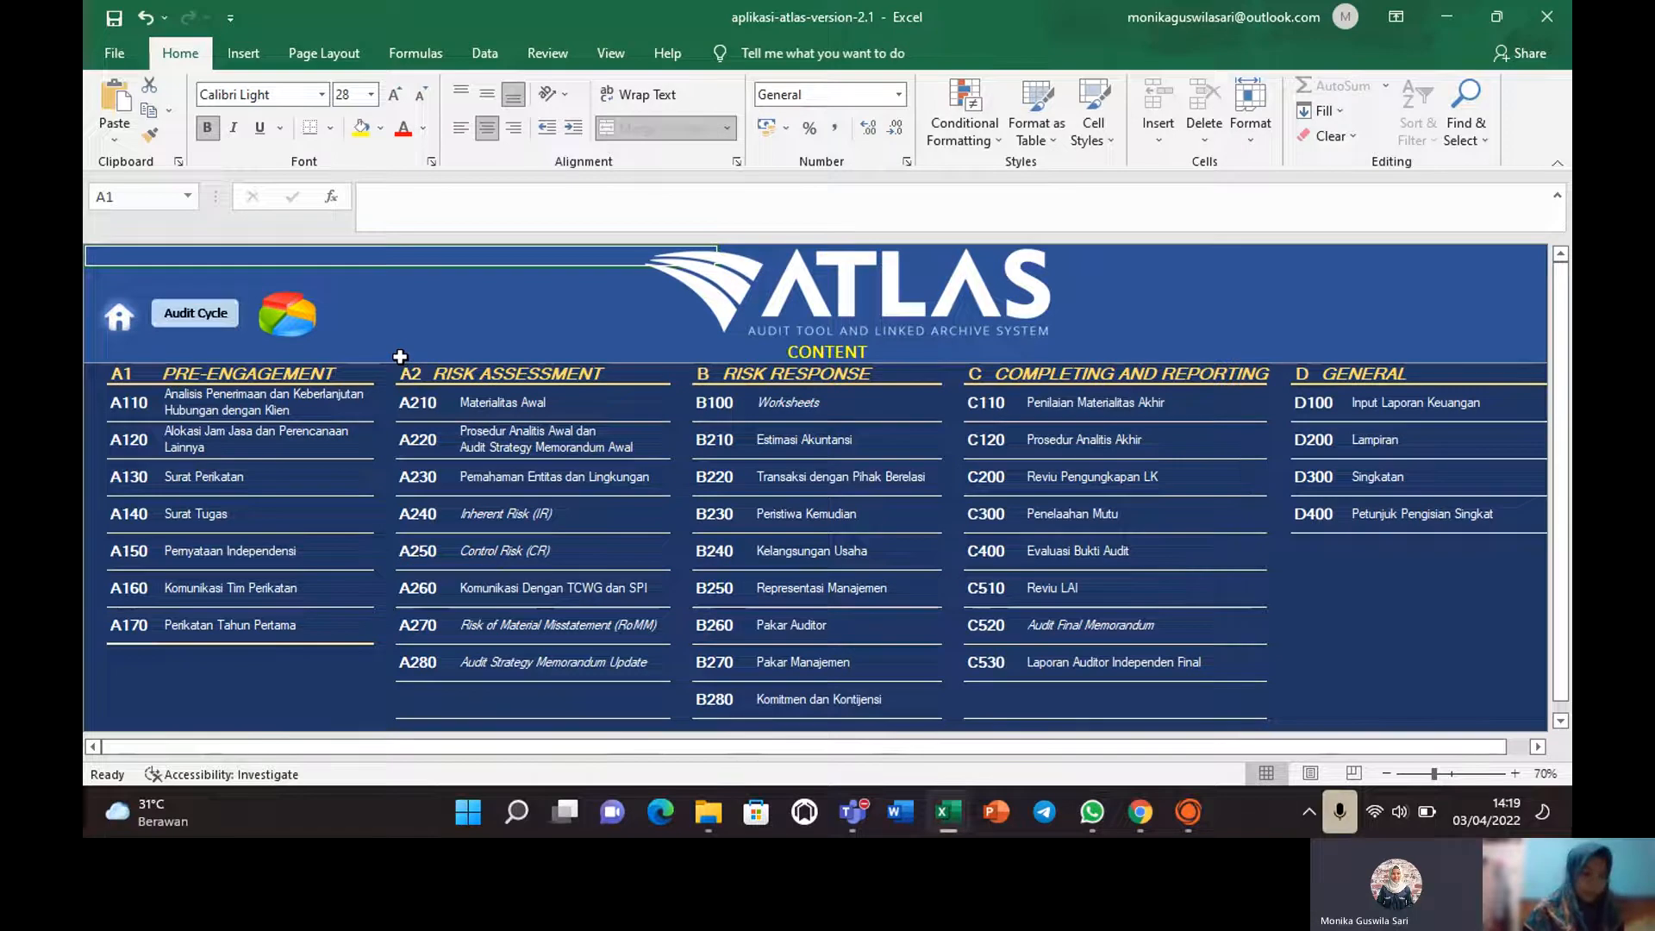
{"action": "left_click", "coordinate": [118, 406]}
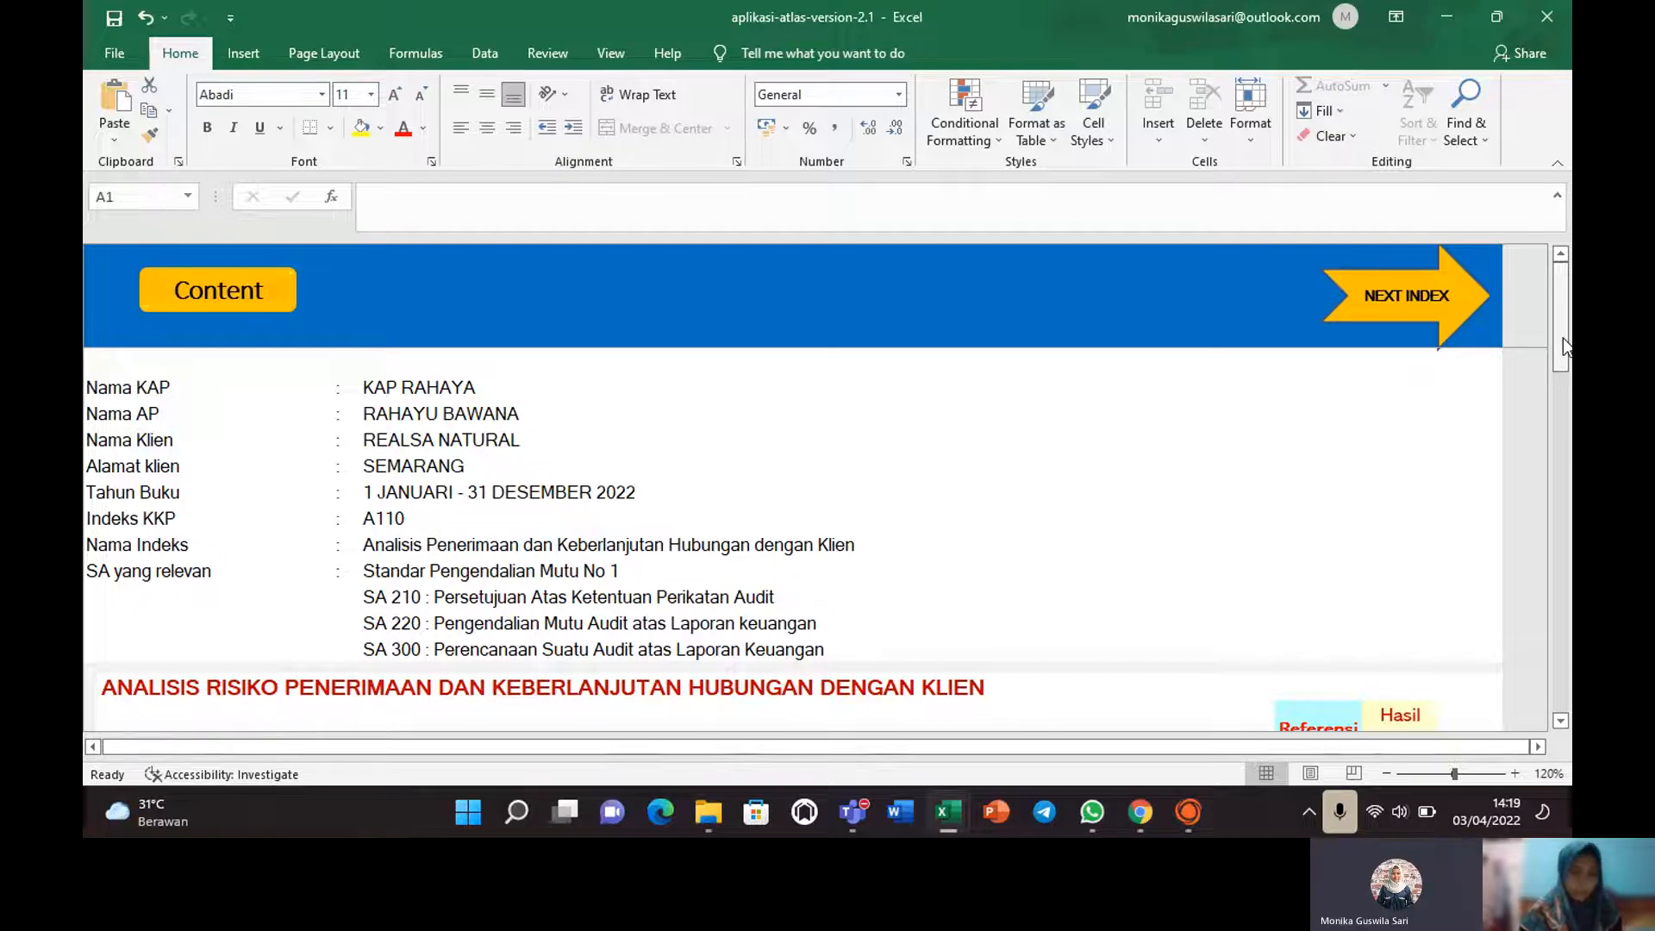
In cell I25, choose 'Entitas berdiri sejak lama … namun belum pernah diaudit', making the risk High.
{"action": "left_click_drag", "start_coordinate": [1564, 339], "coordinate": [1568, 434]}
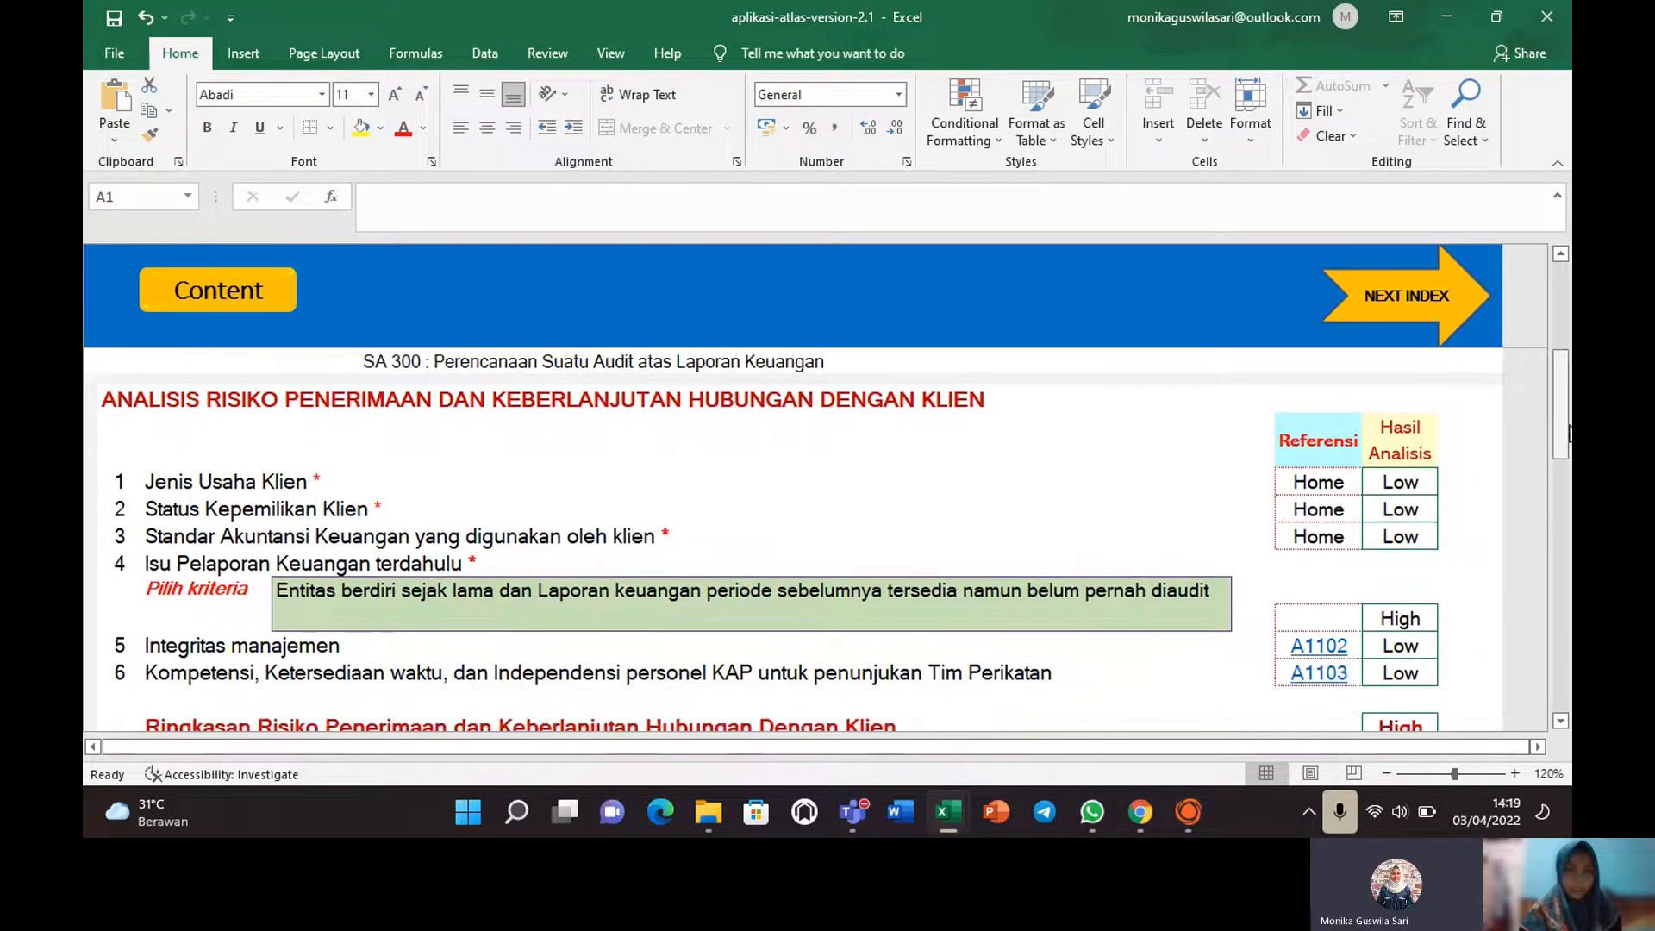
{"action": "left_click", "coordinate": [159, 590]}
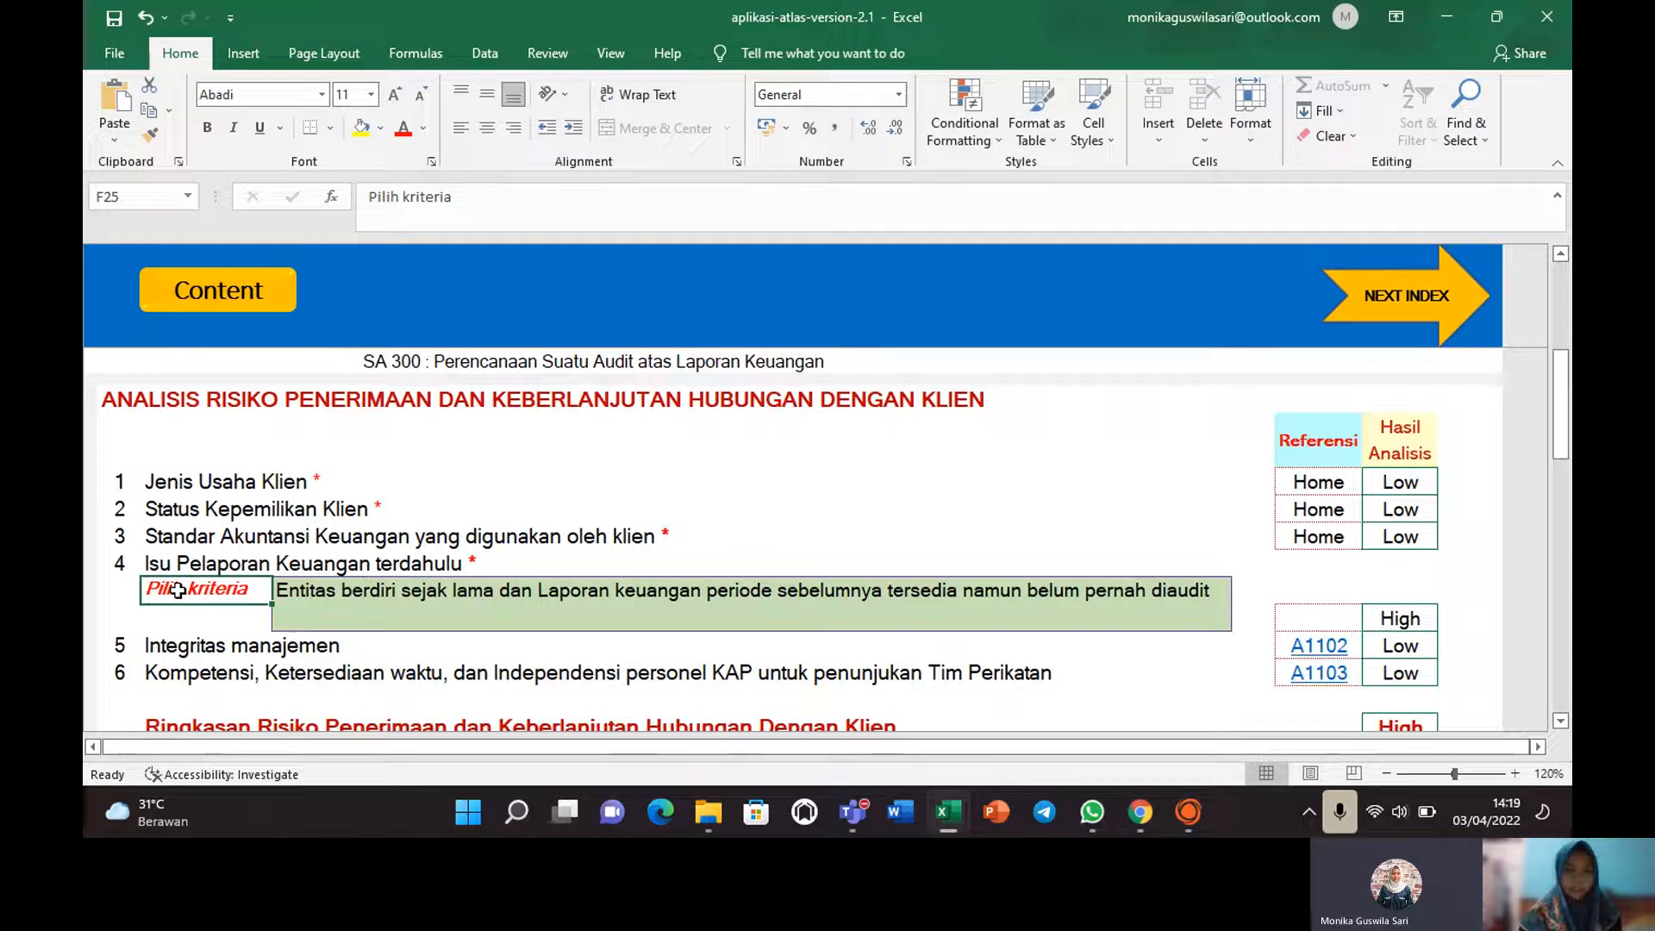
{"action": "left_click", "coordinate": [422, 609]}
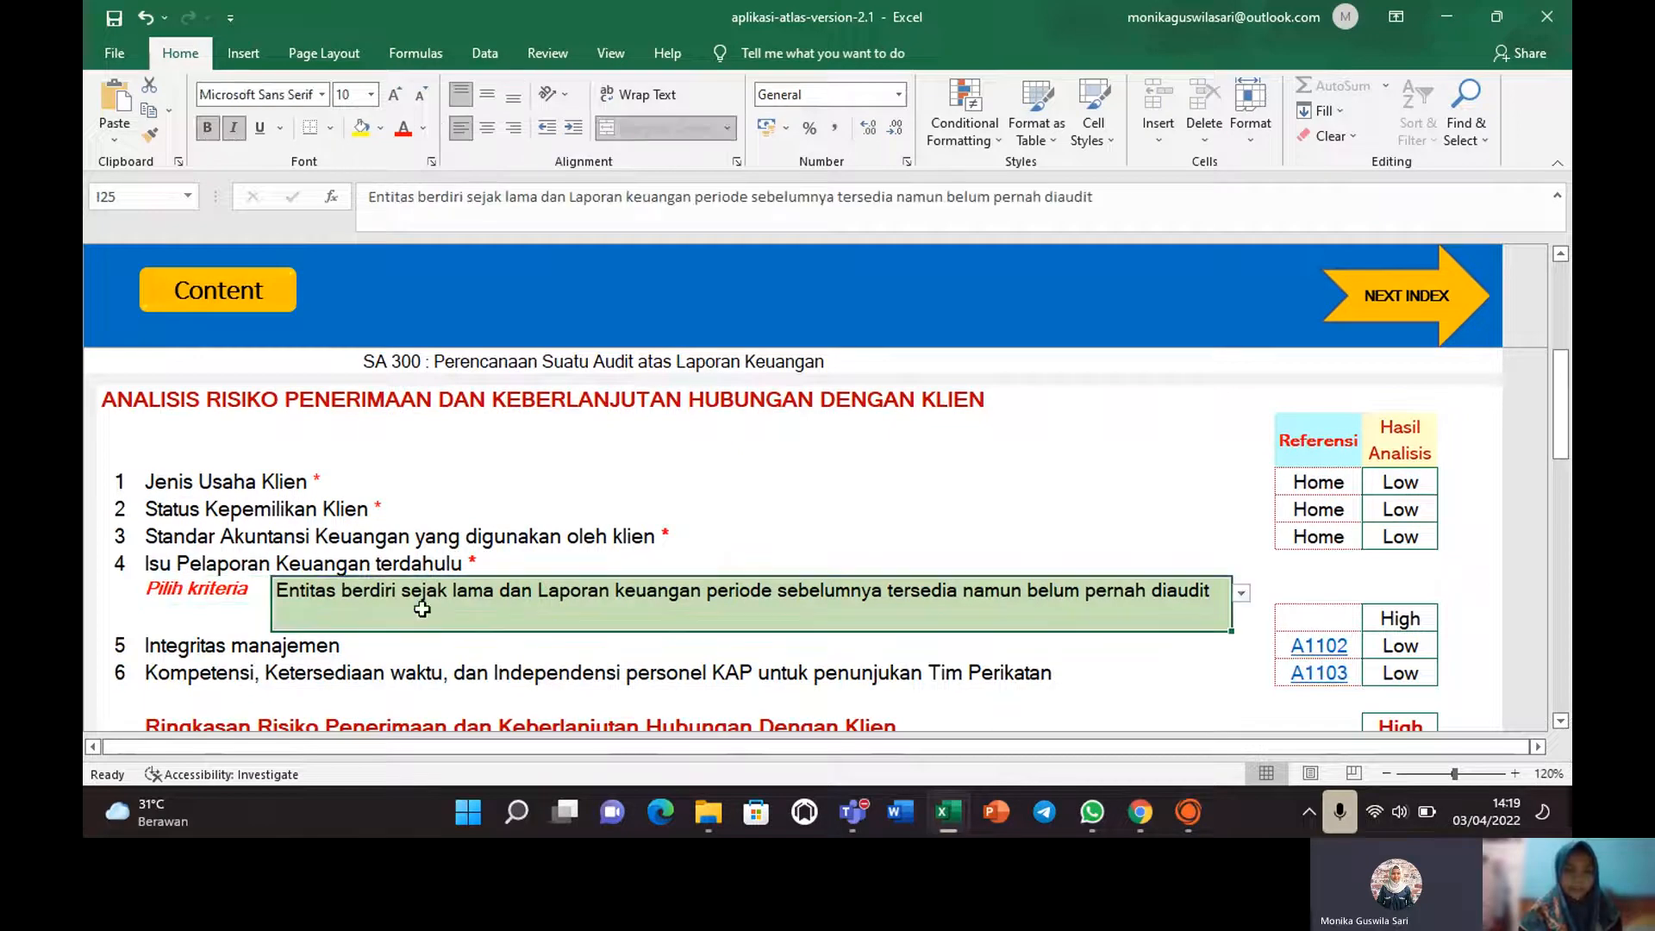
{"action": "left_click", "coordinate": [1240, 595]}
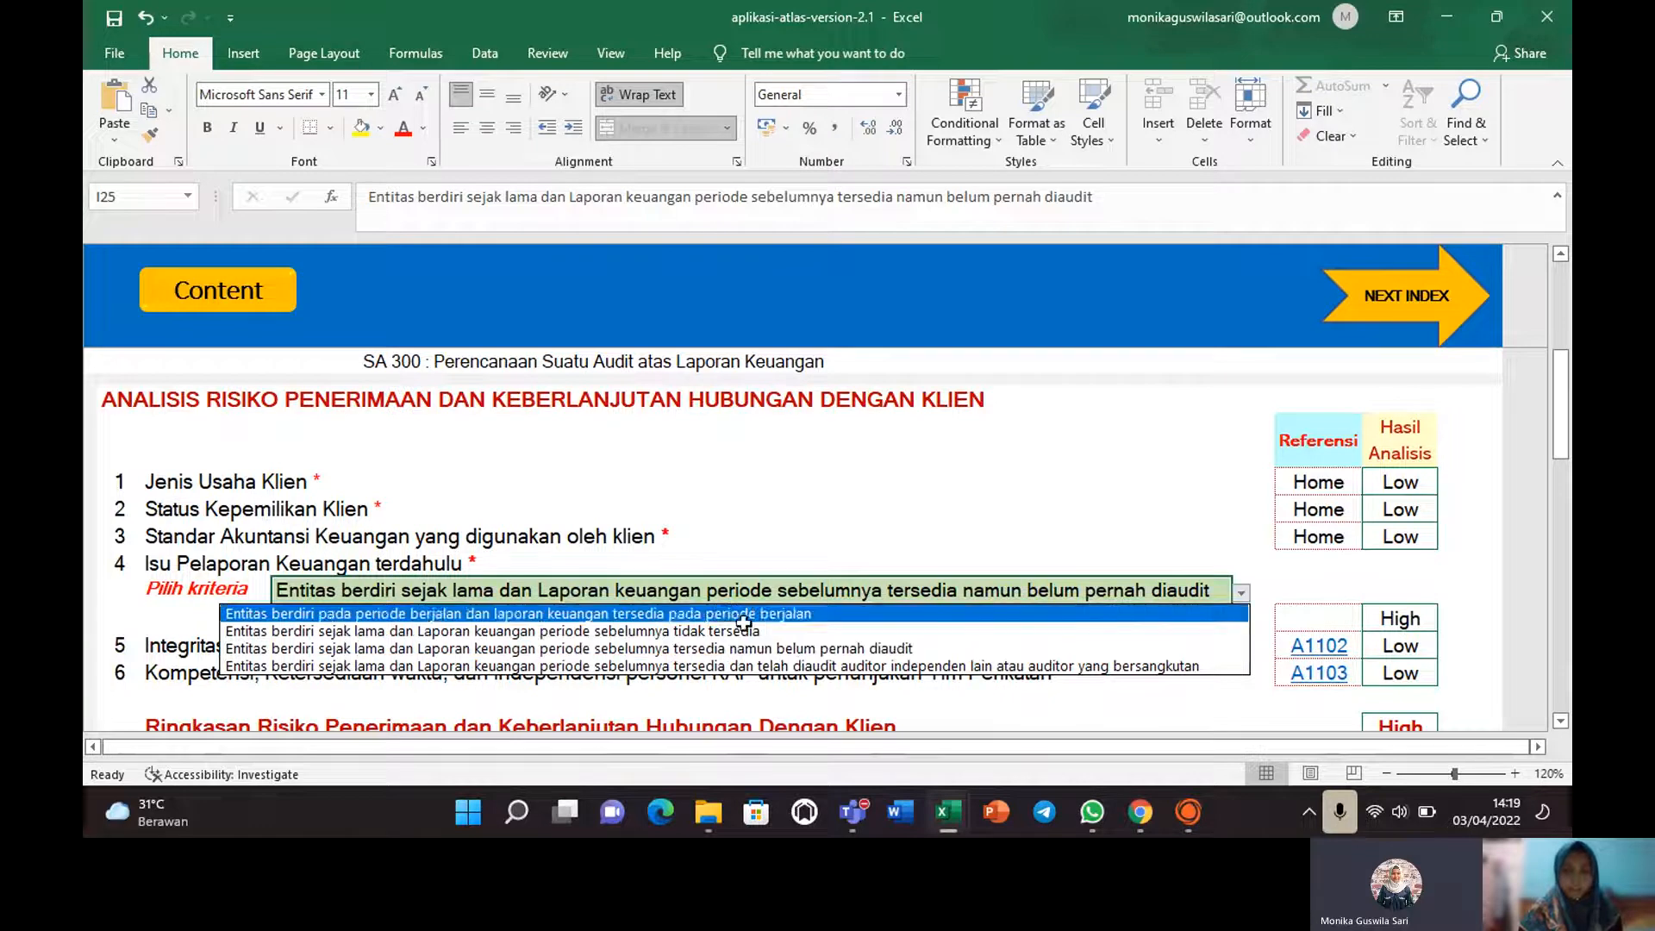
{"action": "left_click", "coordinate": [797, 655]}
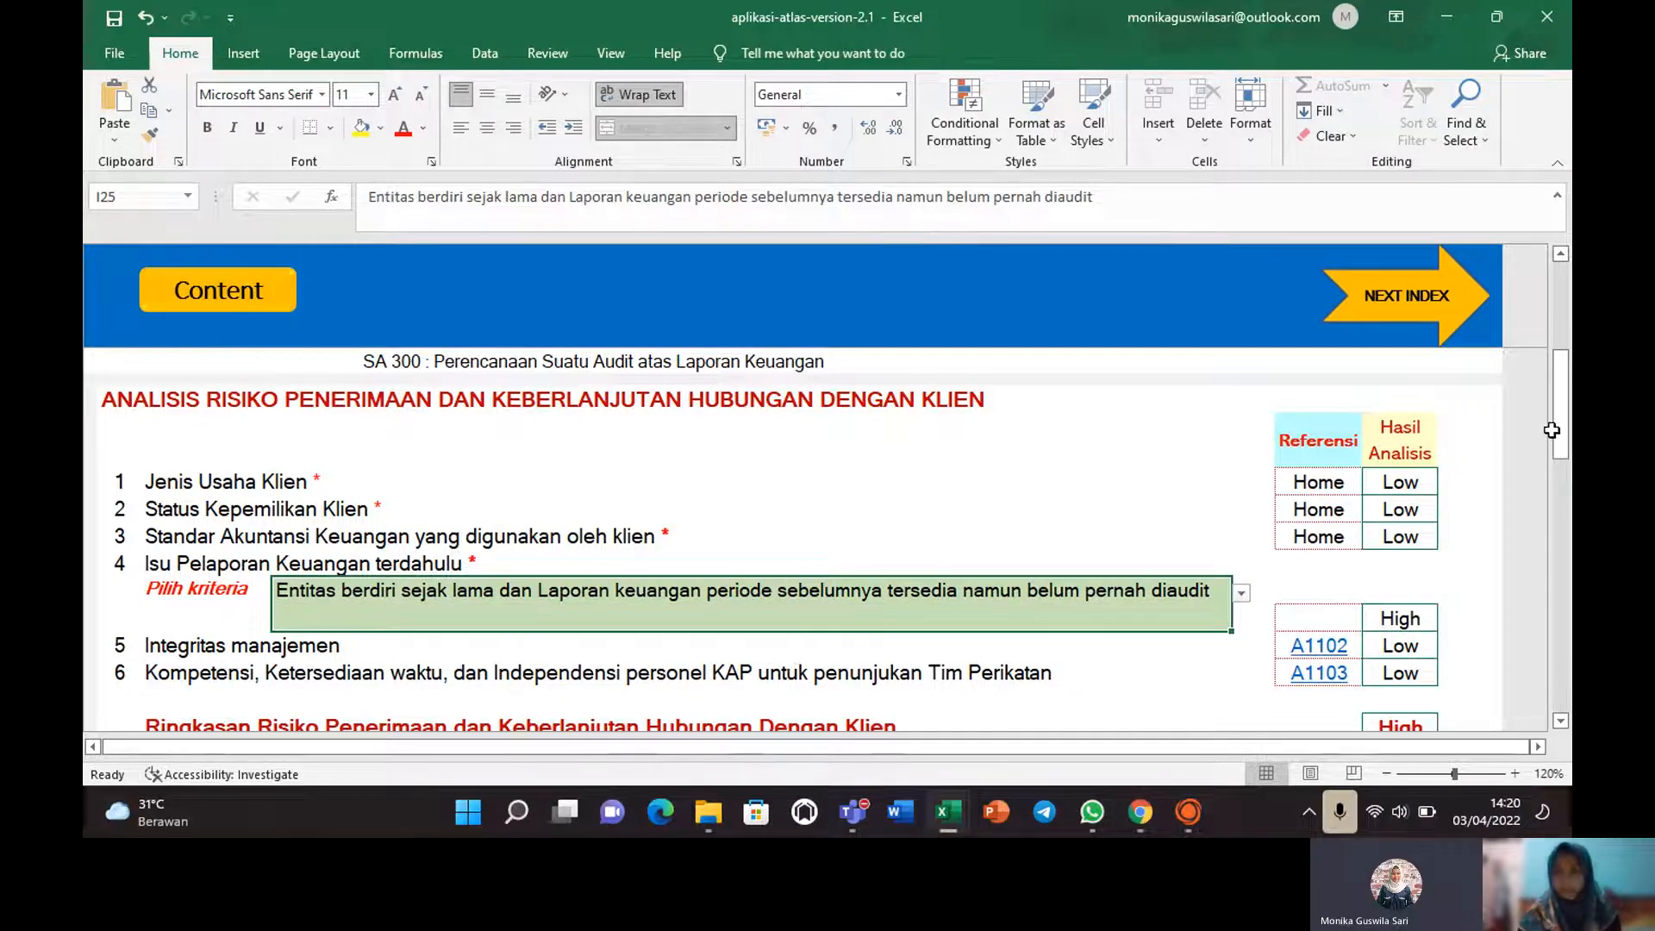
{"action": "left_click_drag", "start_coordinate": [1552, 430], "coordinate": [1560, 487]}
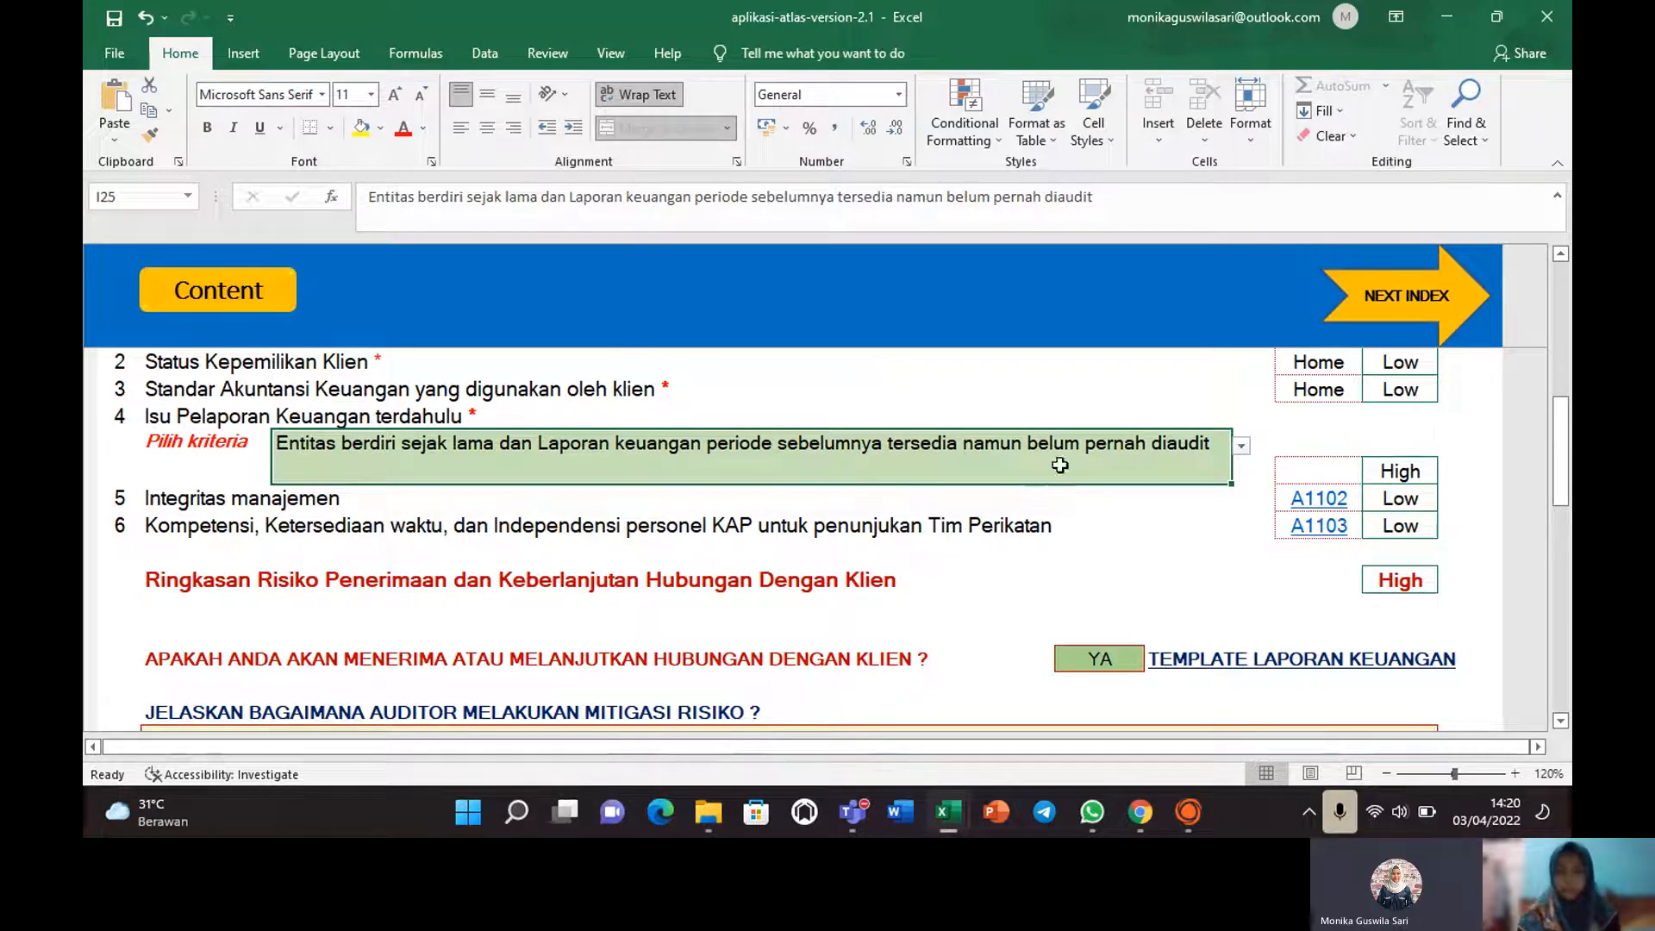
Open A1102 Integritas manajemen, scroll to the checklist, and open cell AG26's Ya/Tidak dropdown.
{"action": "left_click", "coordinate": [1309, 505]}
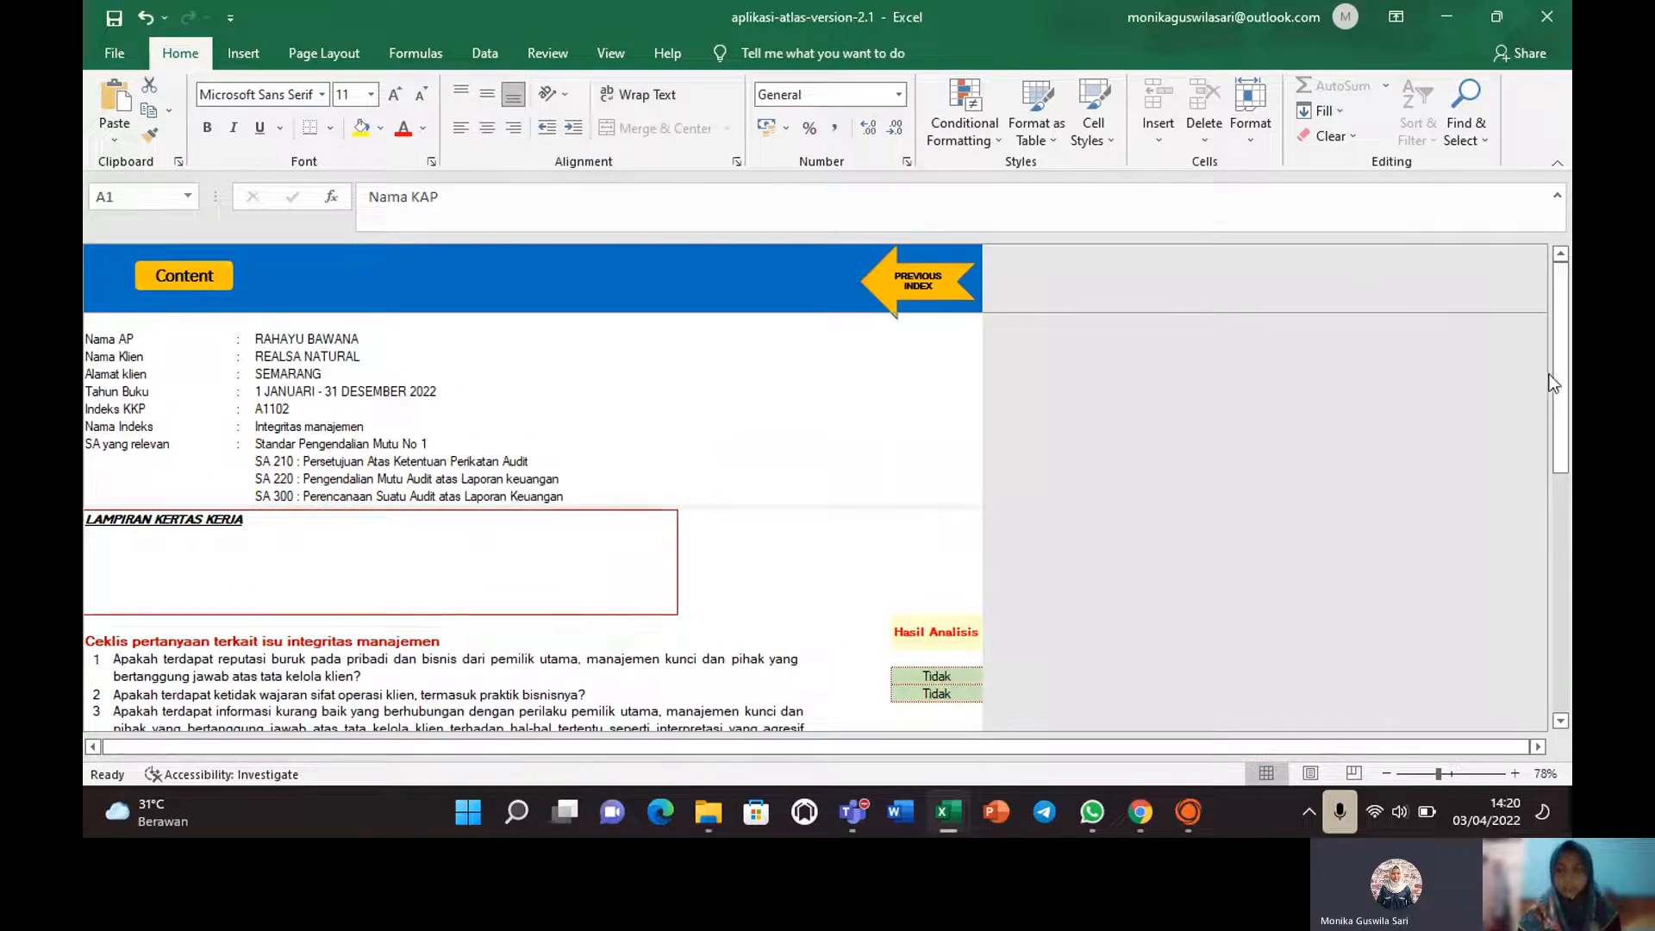
{"action": "left_click_drag", "start_coordinate": [1559, 379], "coordinate": [1568, 488]}
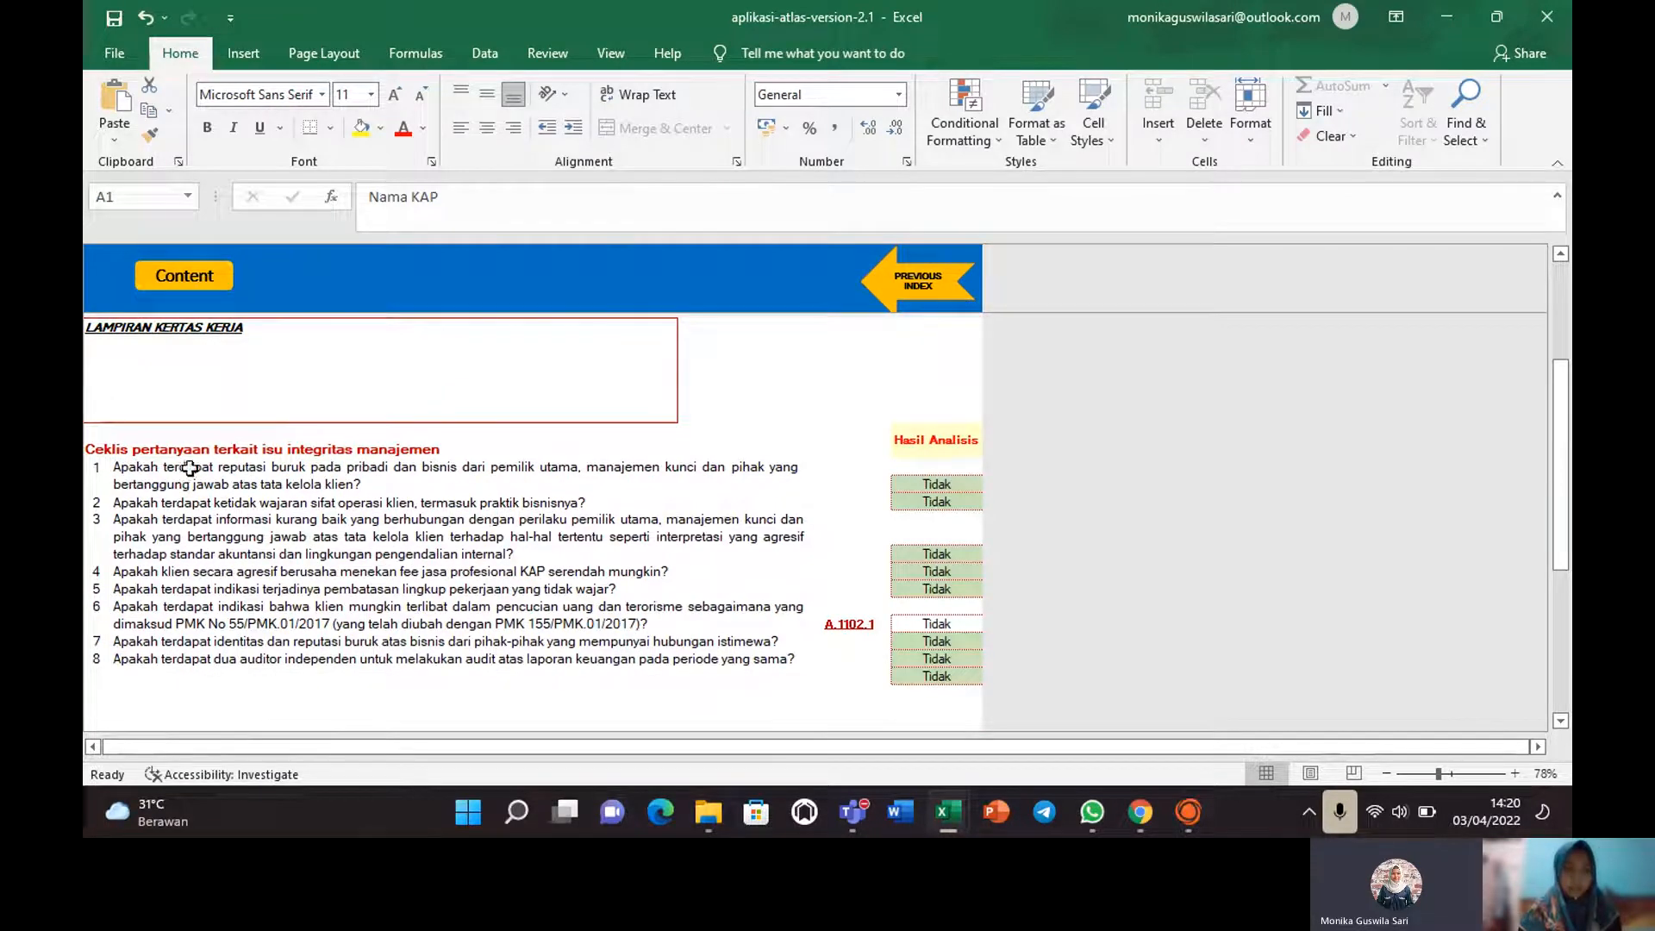
{"action": "left_click", "coordinate": [936, 486]}
{"action": "left_click", "coordinate": [972, 485]}
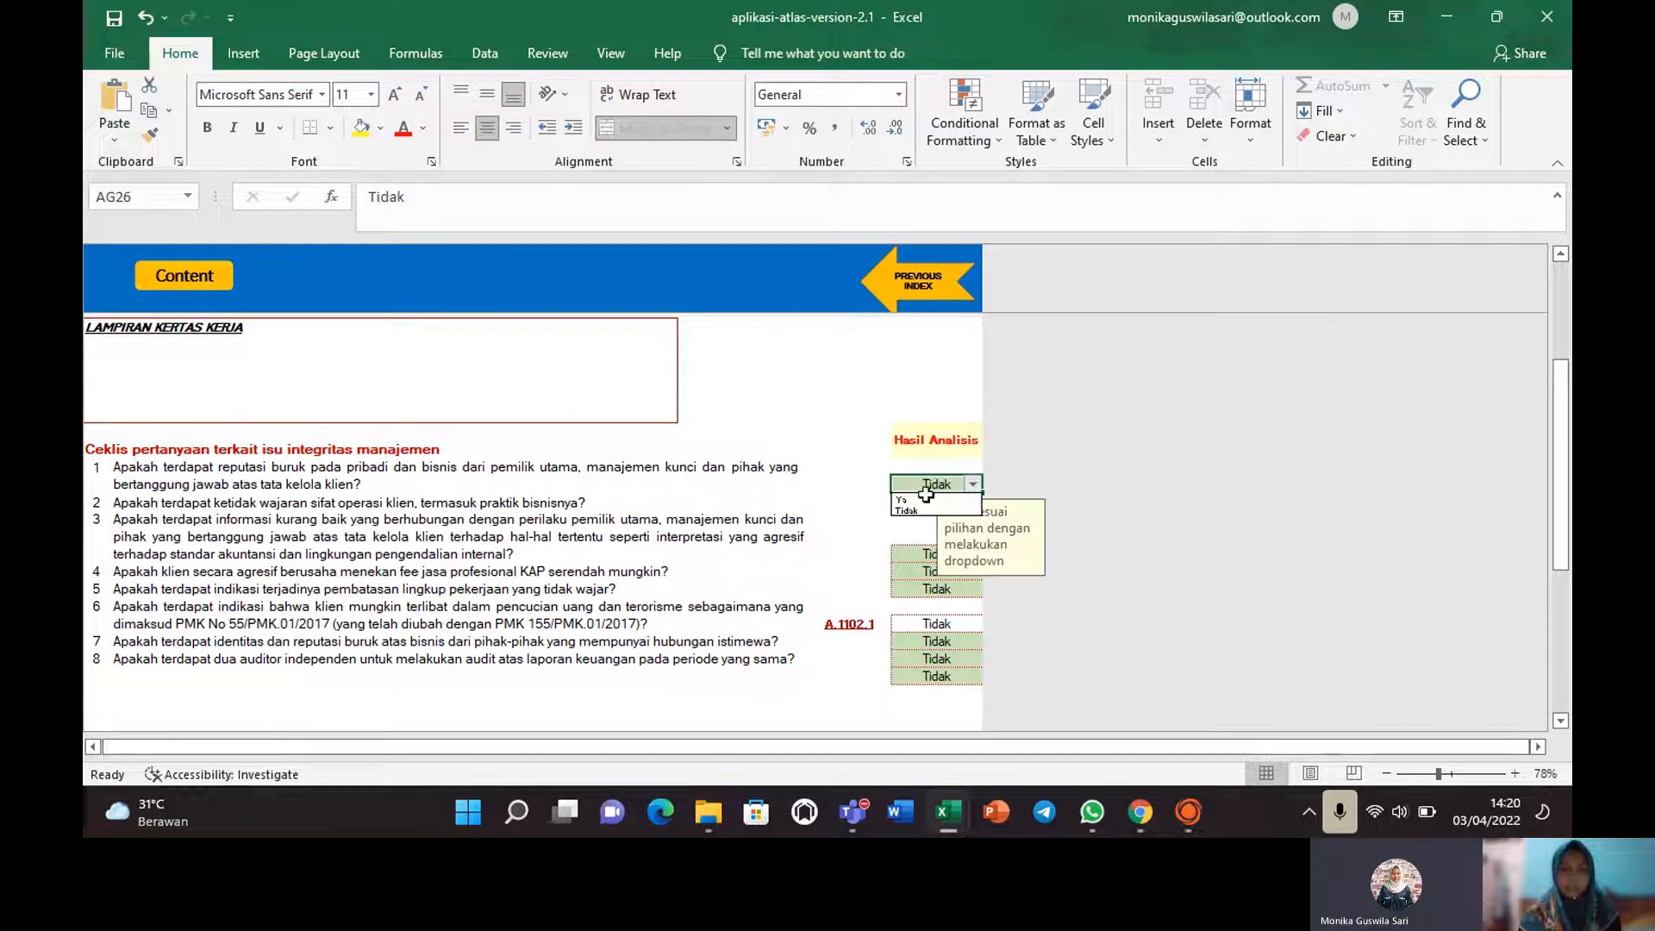
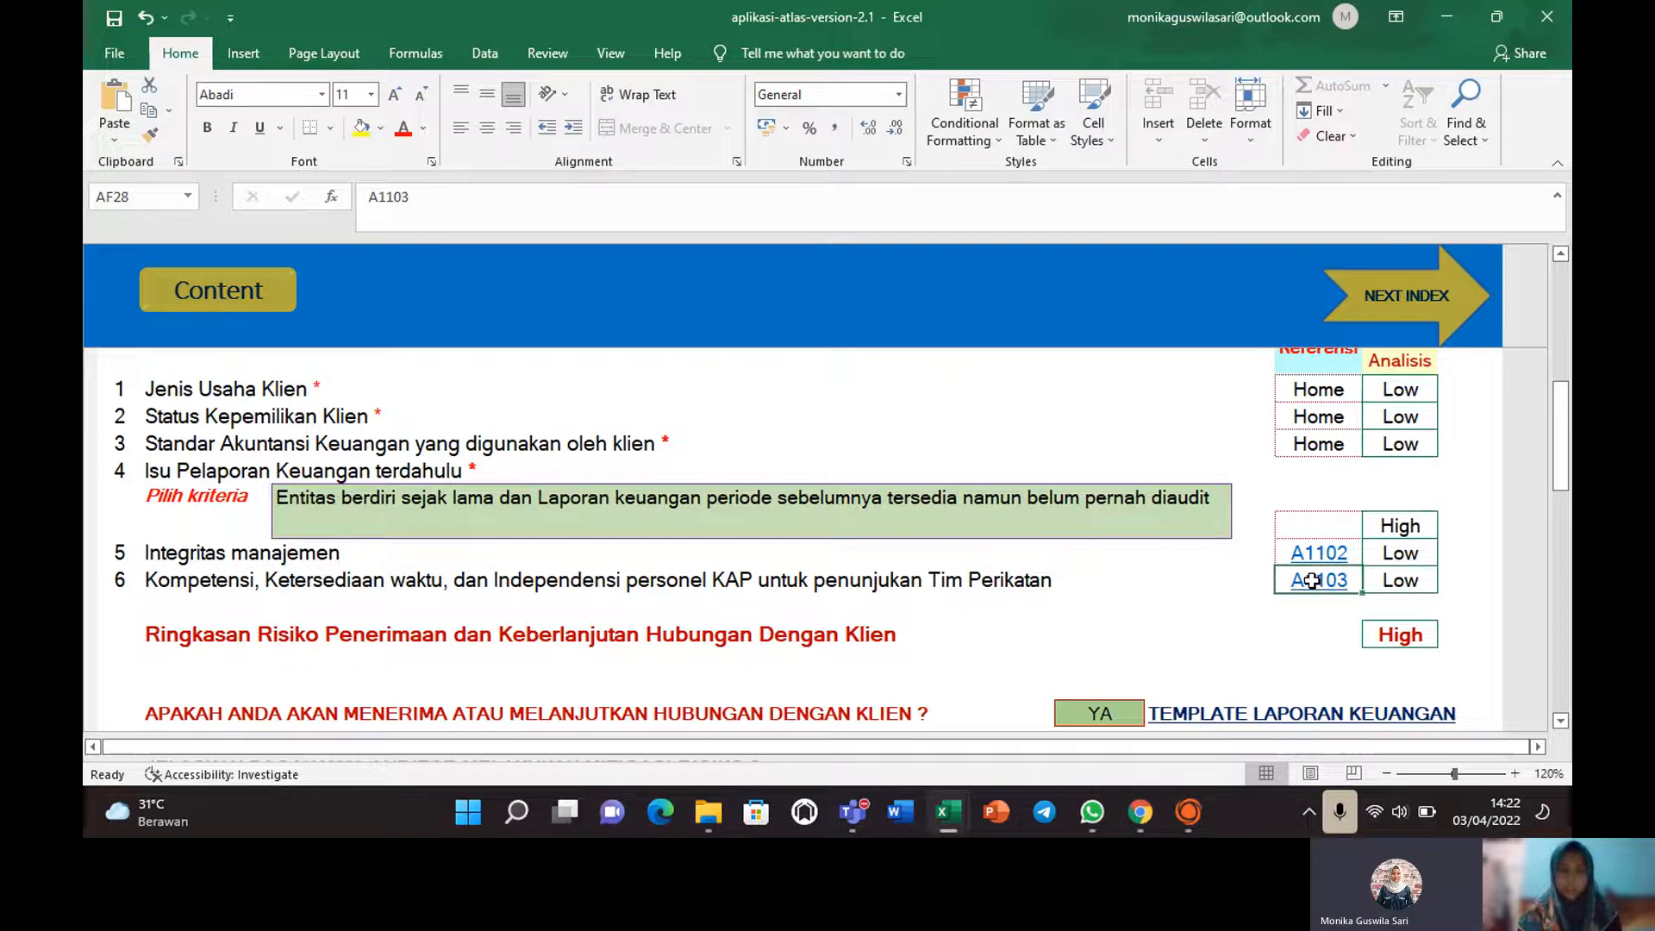
Check the DAFTAR PERSONEL KAP member names and partner position, then scroll to the competence table.
{"action": "scroll", "coordinate": [1474, 565], "scroll_direction": "up", "scroll_amount": 1}
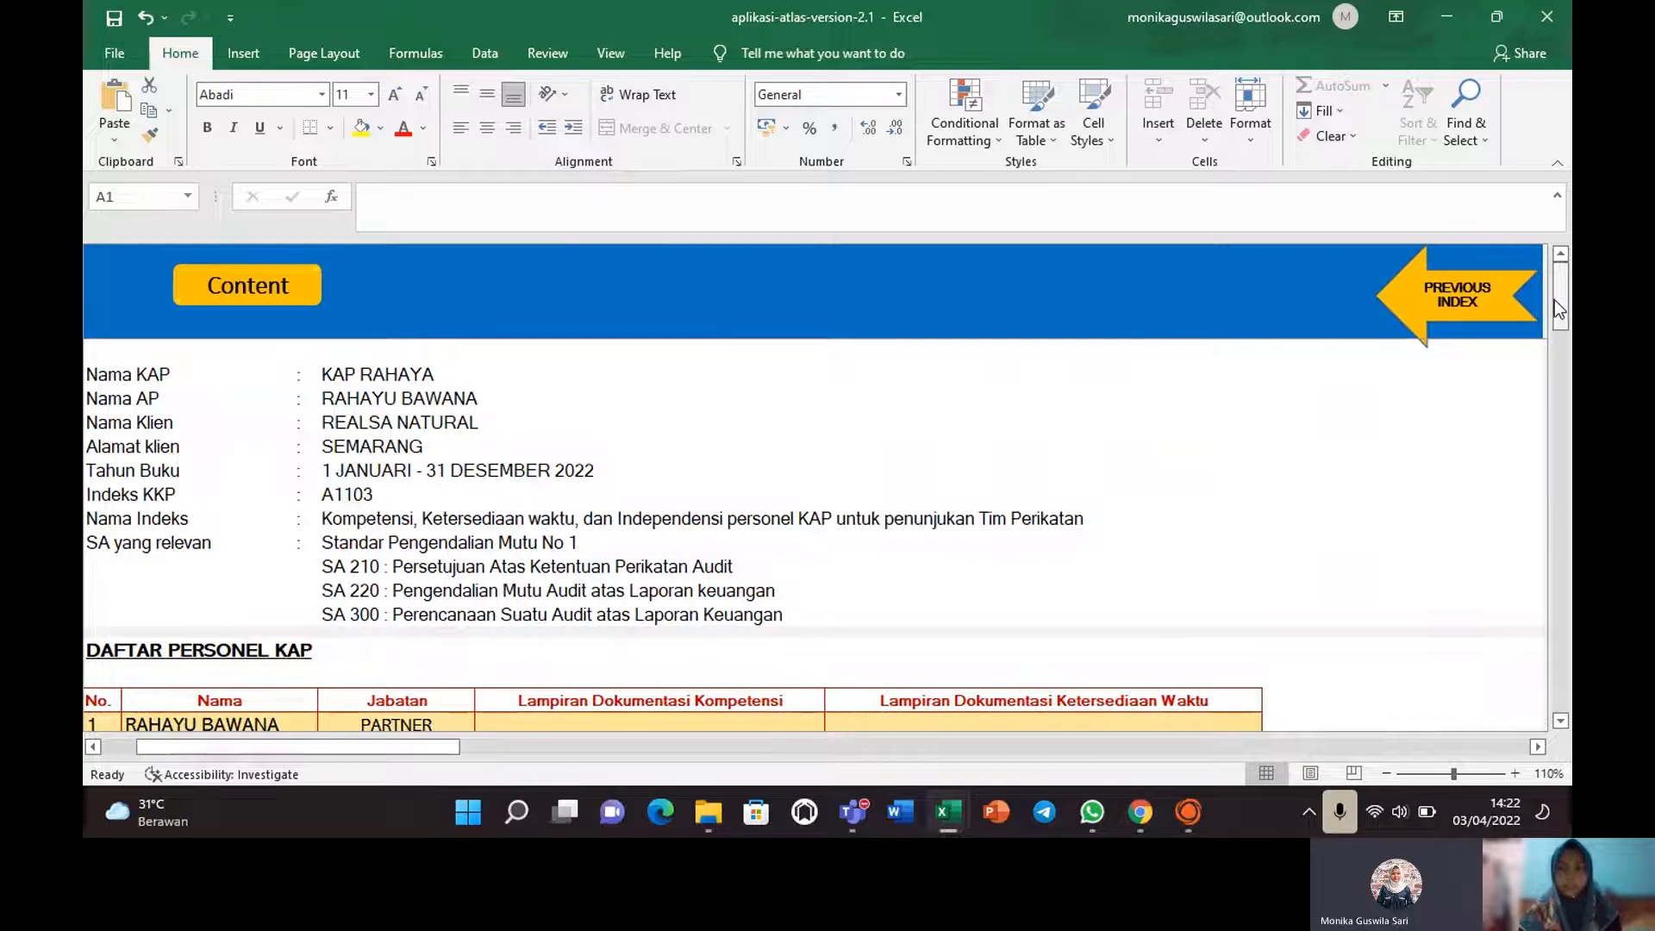
{"action": "left_click_drag", "start_coordinate": [1557, 309], "coordinate": [1562, 355]}
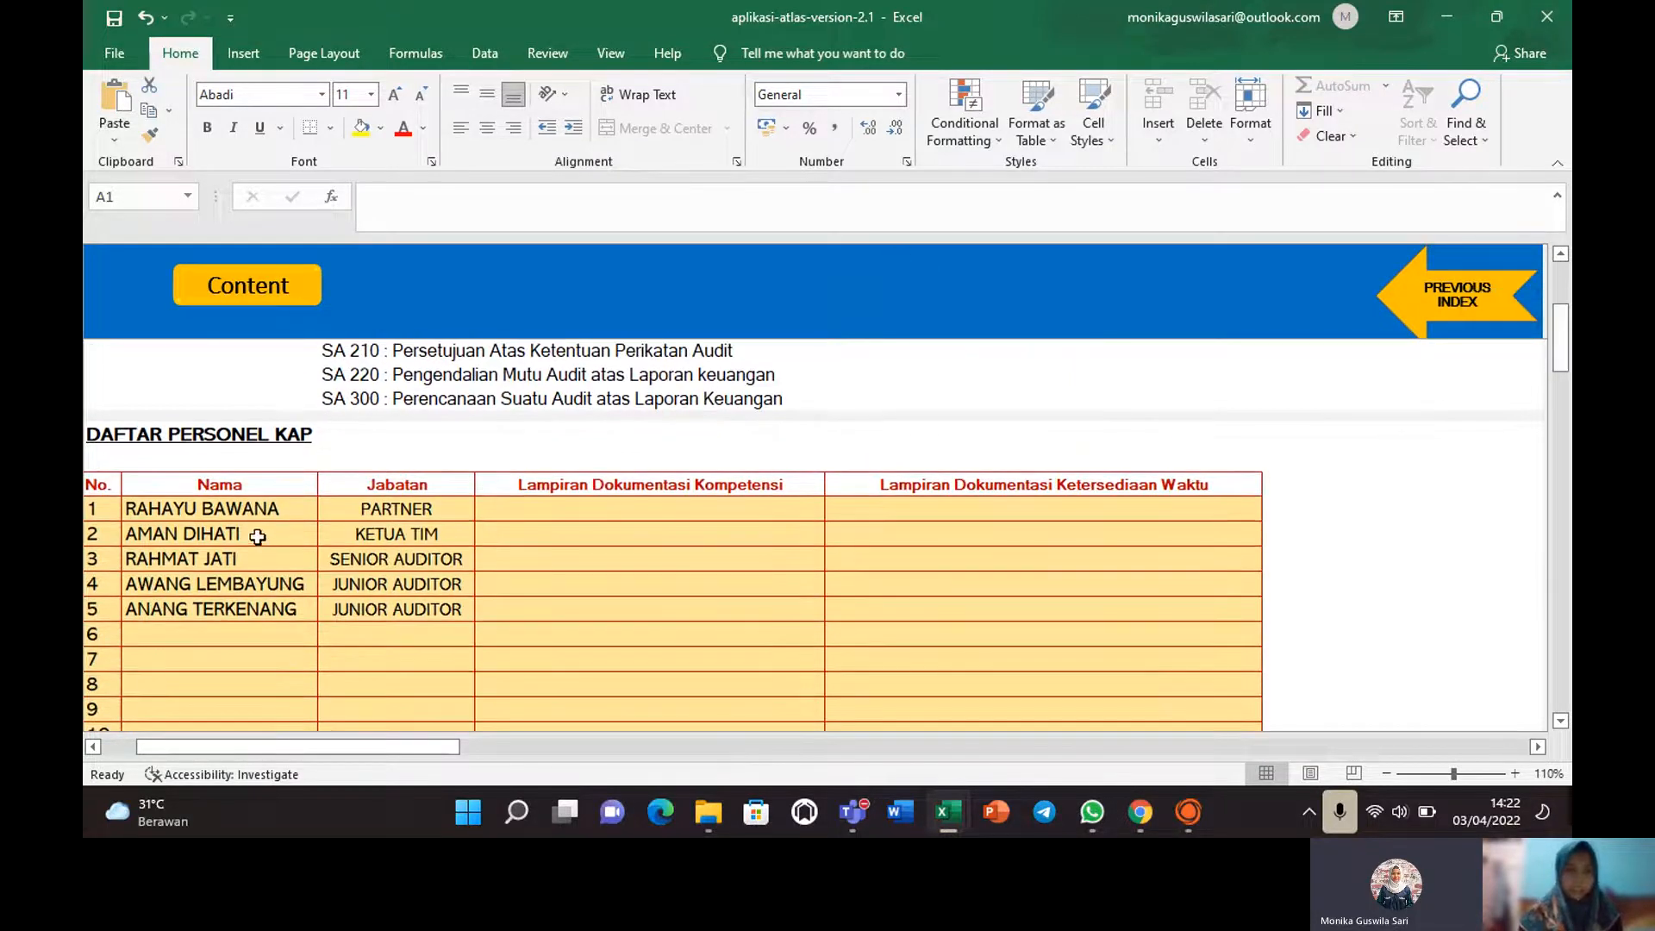
{"action": "left_click", "coordinate": [176, 512]}
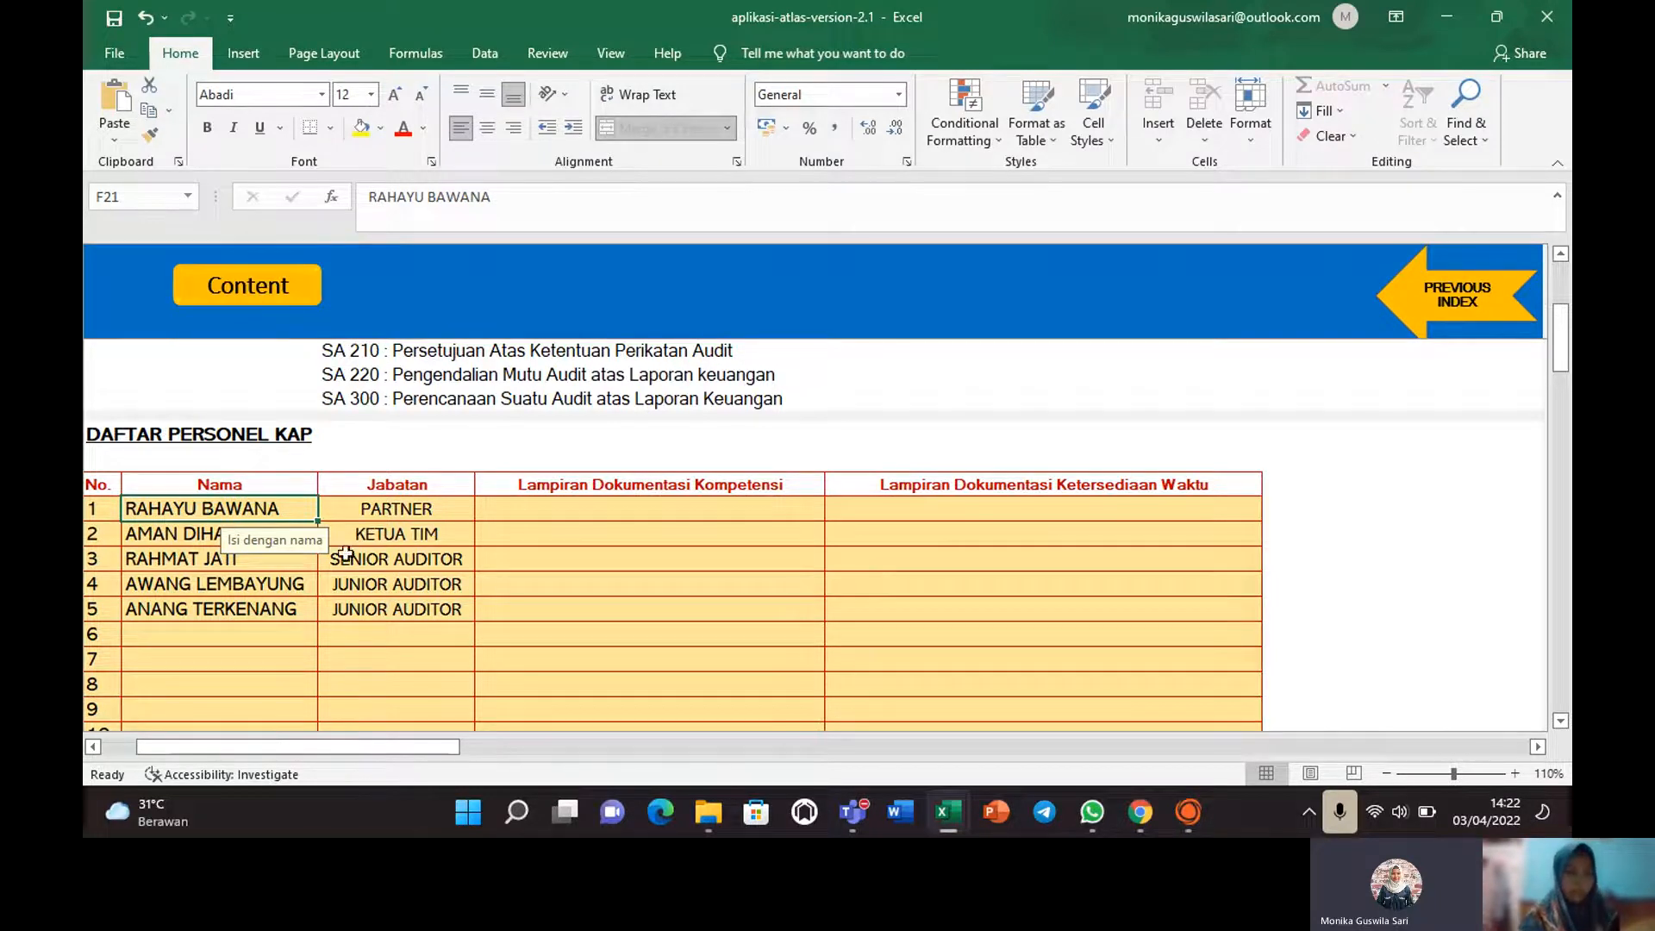
{"action": "left_click", "coordinate": [434, 509]}
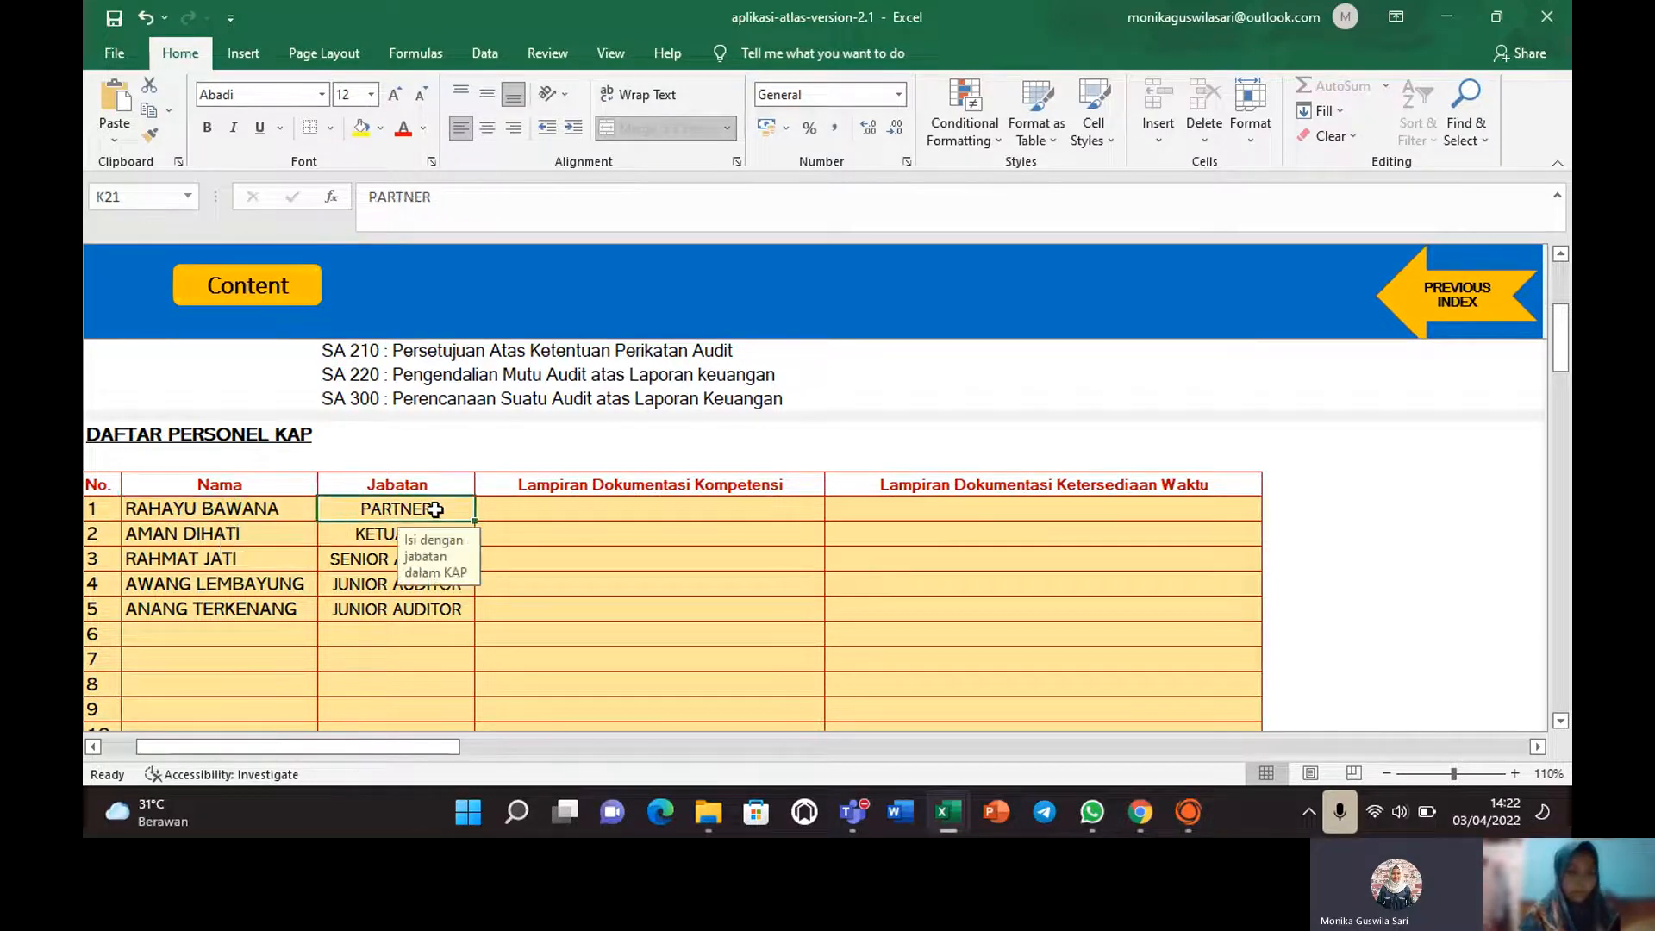
{"action": "left_click", "coordinate": [227, 539]}
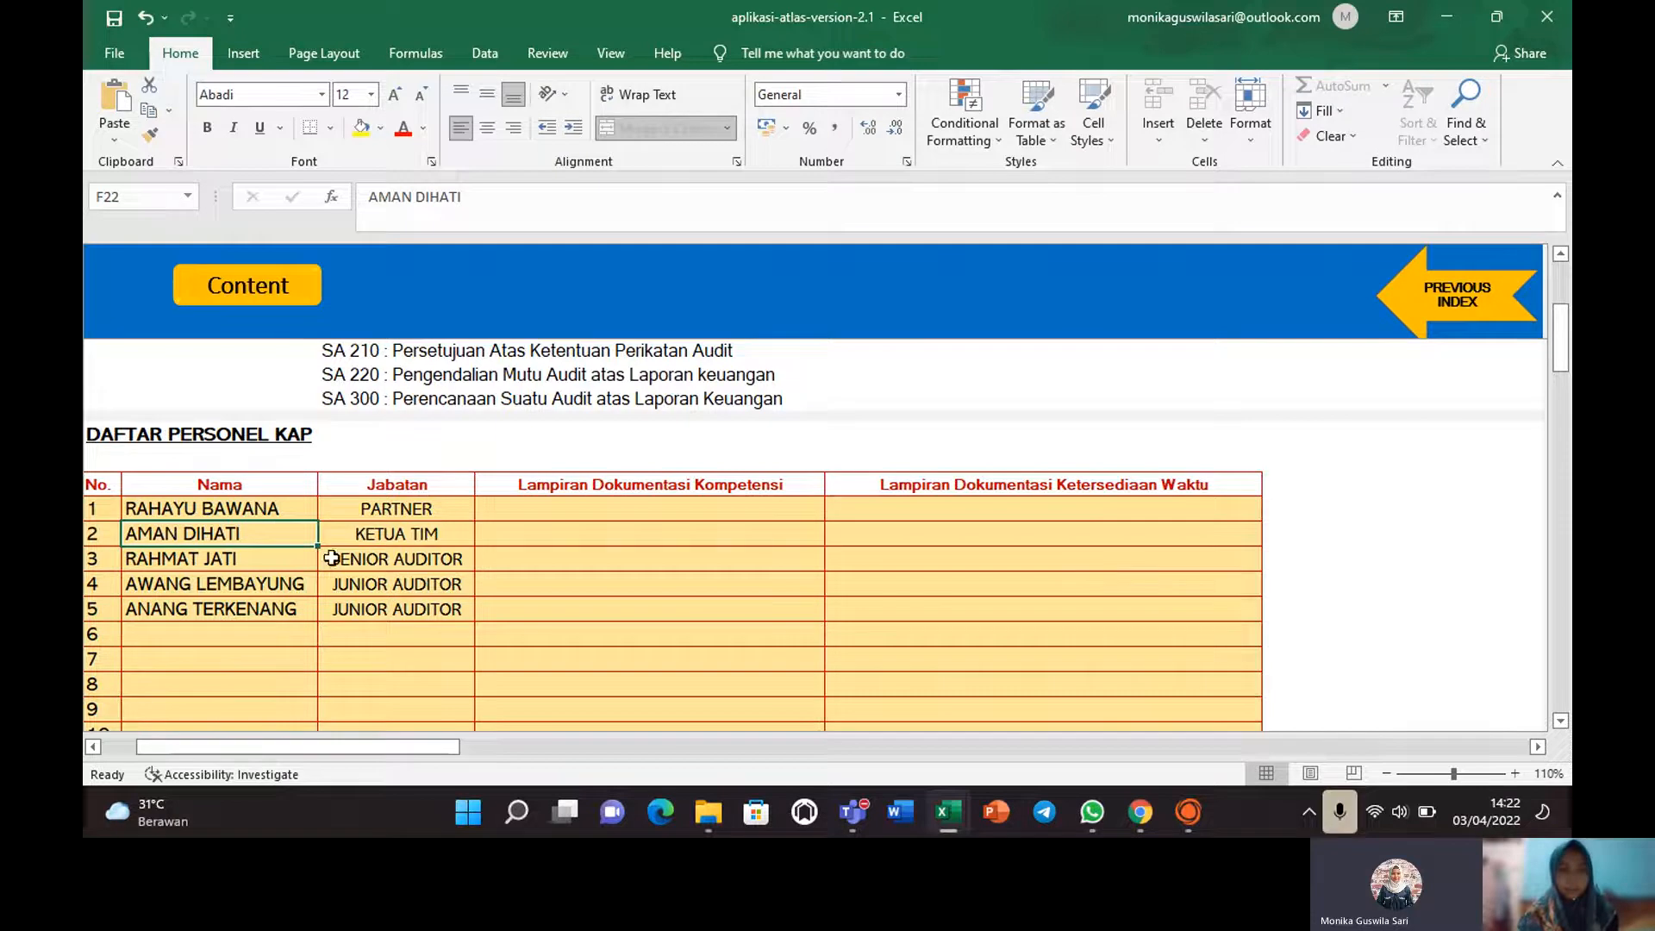
{"action": "left_click", "coordinate": [218, 511]}
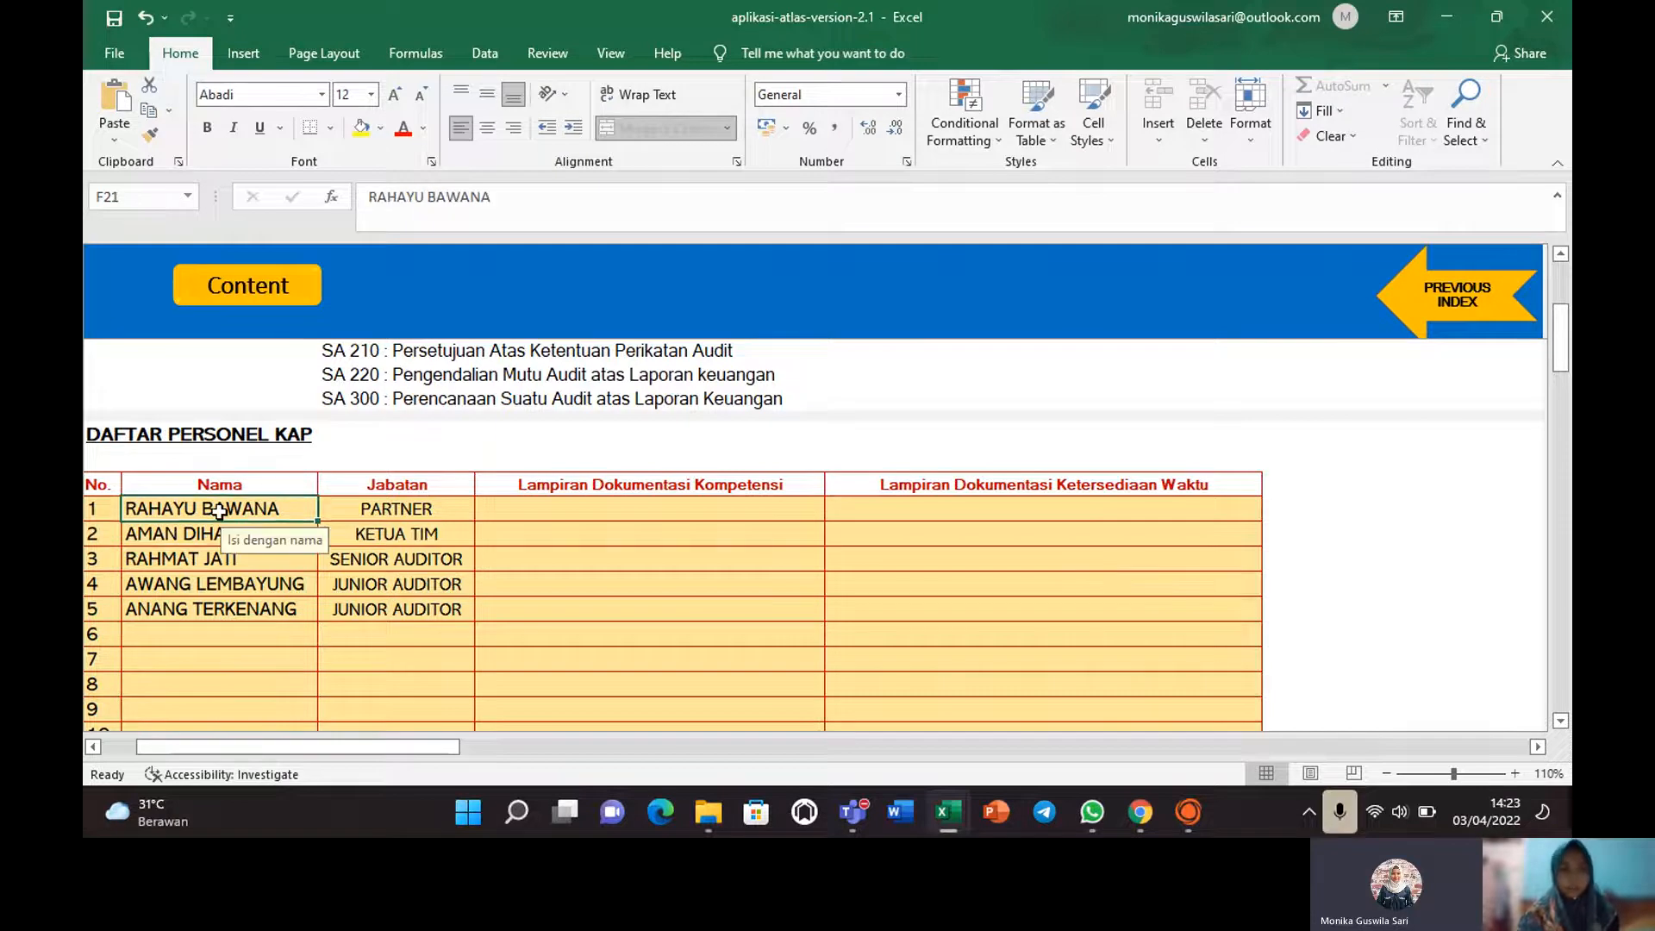
{"action": "left_click_drag", "start_coordinate": [1558, 357], "coordinate": [1565, 472]}
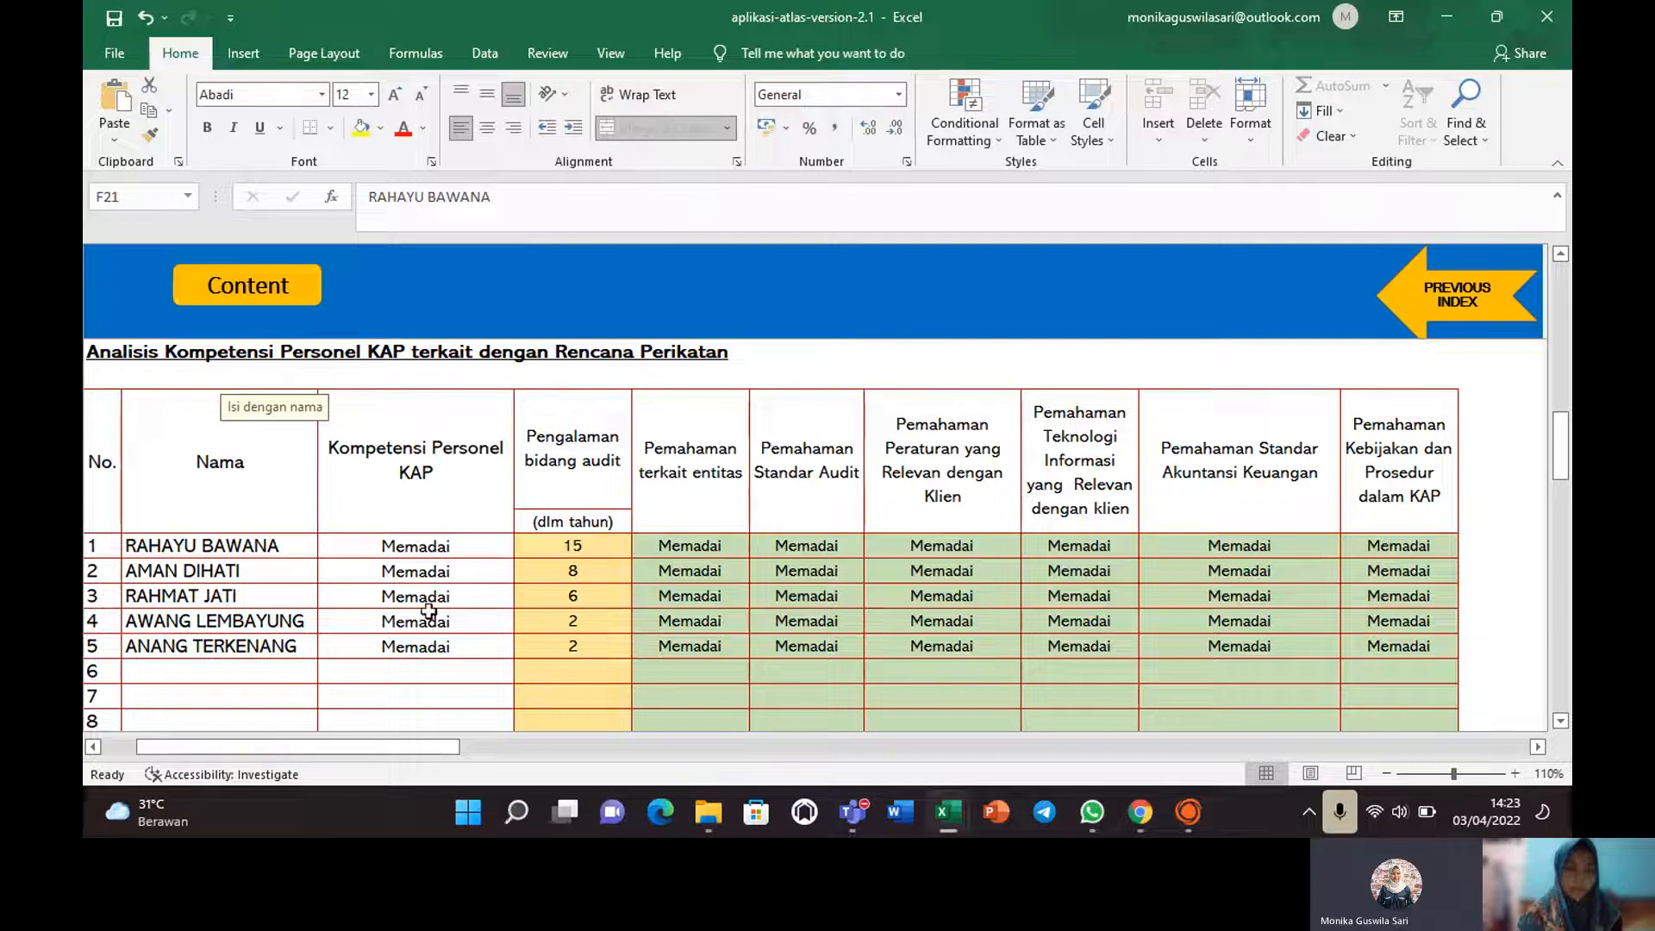
Check the first member's Memadai competence rating and 15 years of audit experience.
{"action": "left_click", "coordinate": [431, 544]}
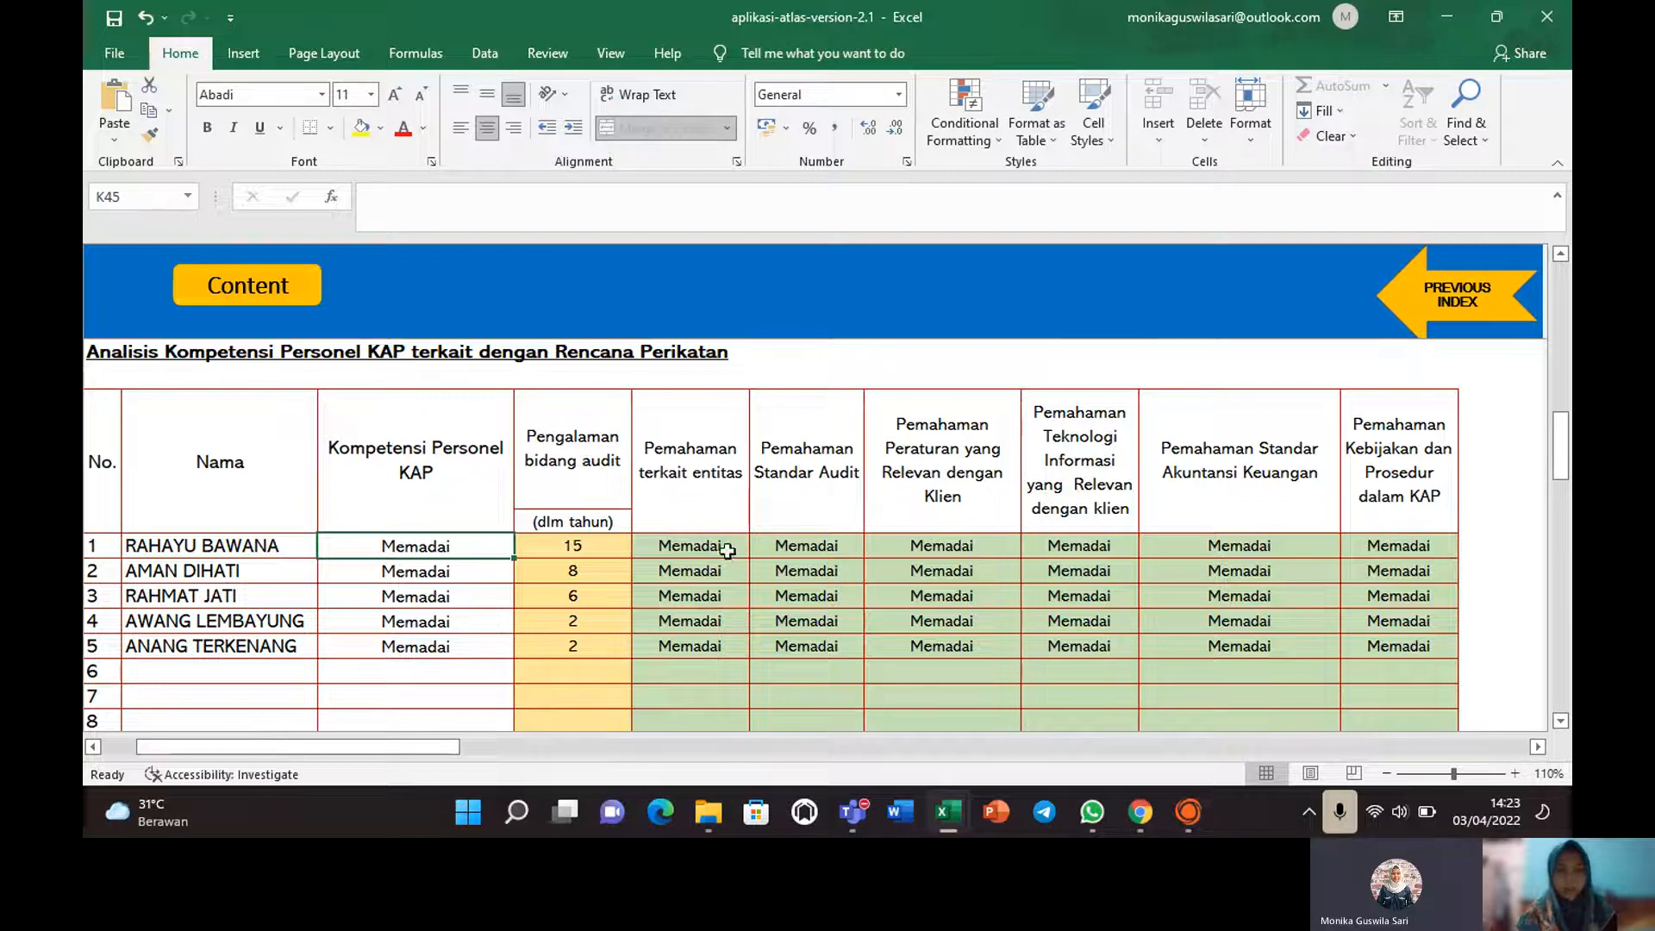
{"action": "left_click", "coordinate": [574, 546]}
{"action": "left_click", "coordinate": [578, 430]}
{"action": "left_click", "coordinate": [1396, 427]}
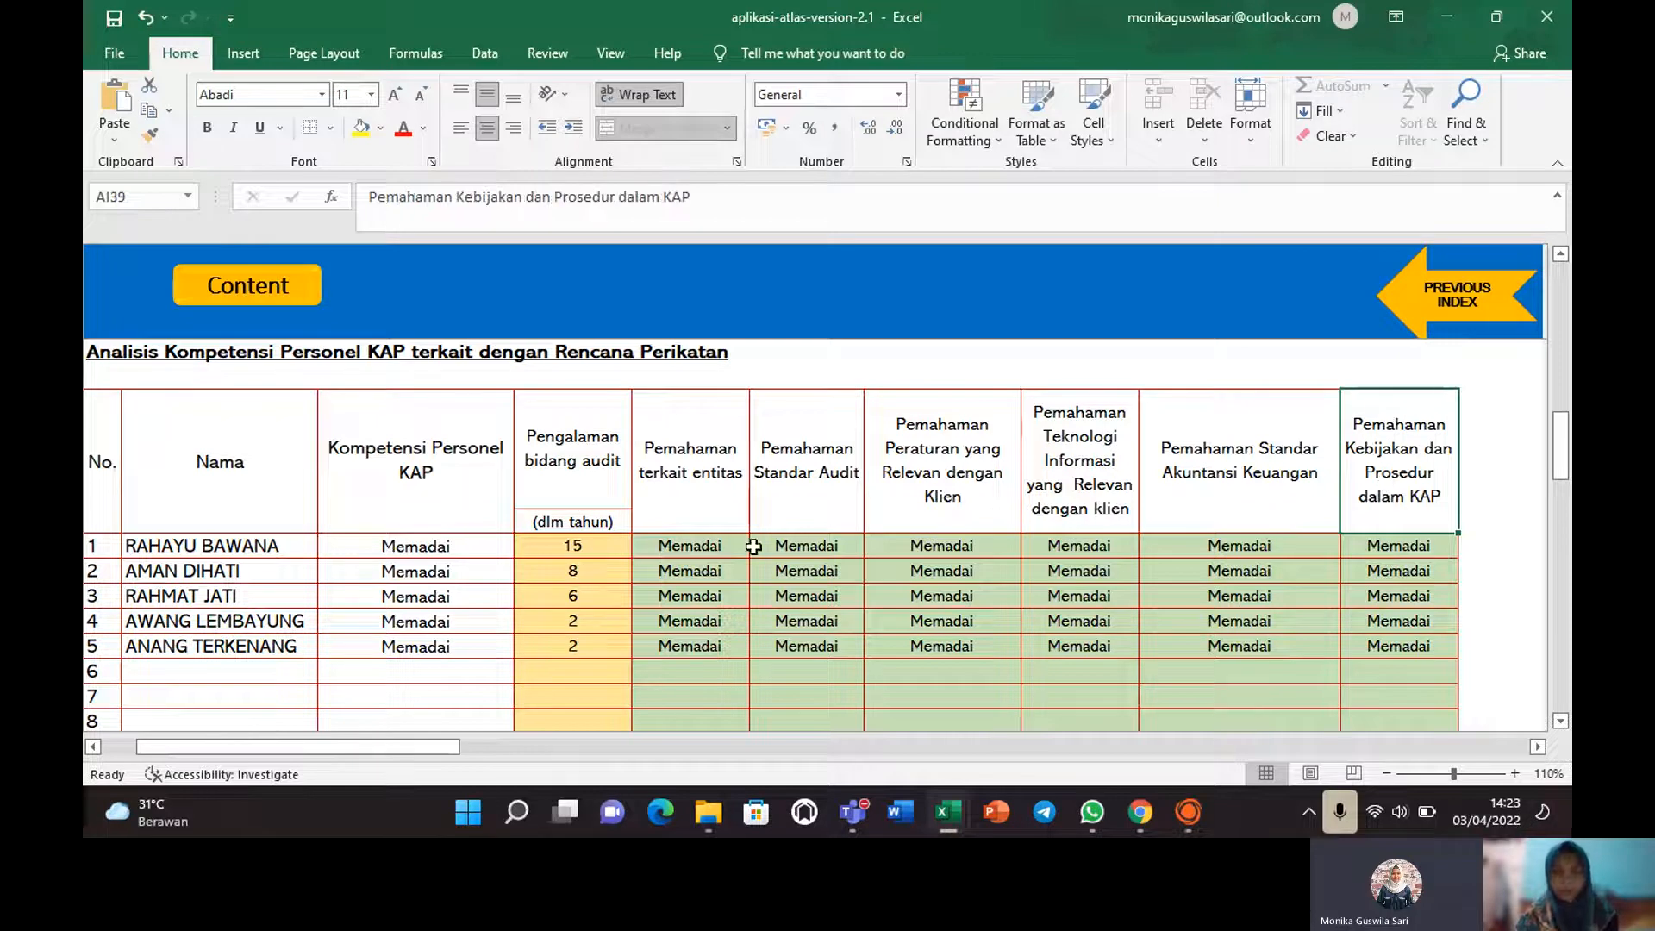
{"action": "left_click", "coordinate": [592, 546]}
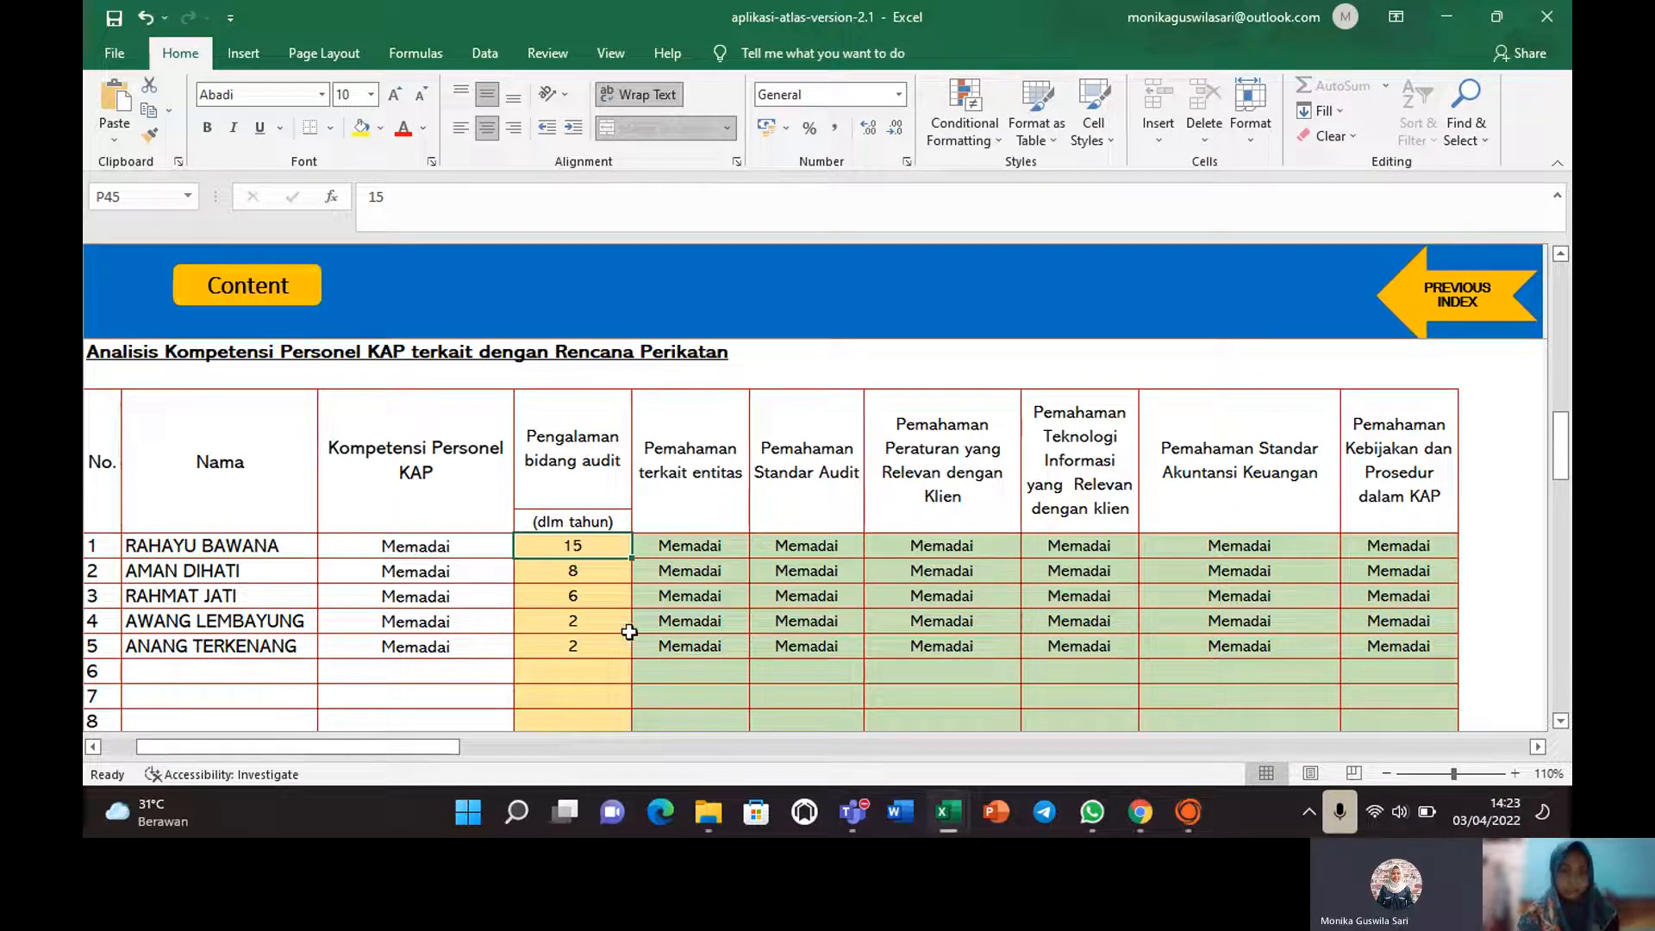
Keep the entity understanding rating Memadai, then scroll to the Ketersediaan Waktu table.
{"action": "left_click", "coordinate": [705, 545]}
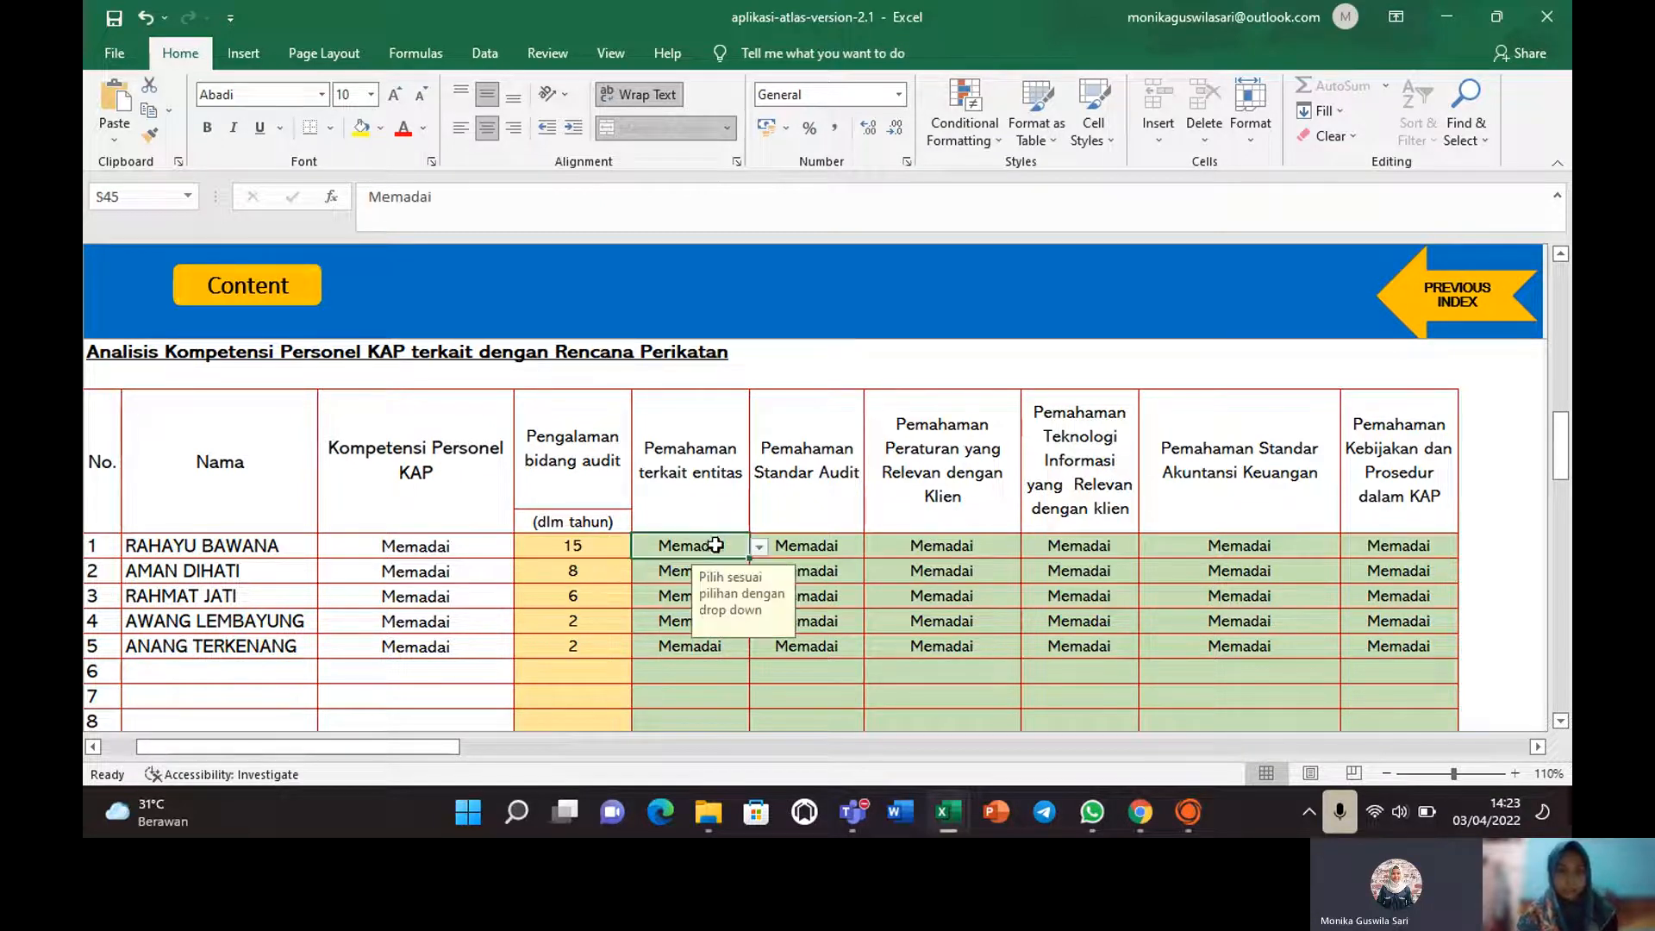
{"action": "left_click", "coordinate": [762, 547]}
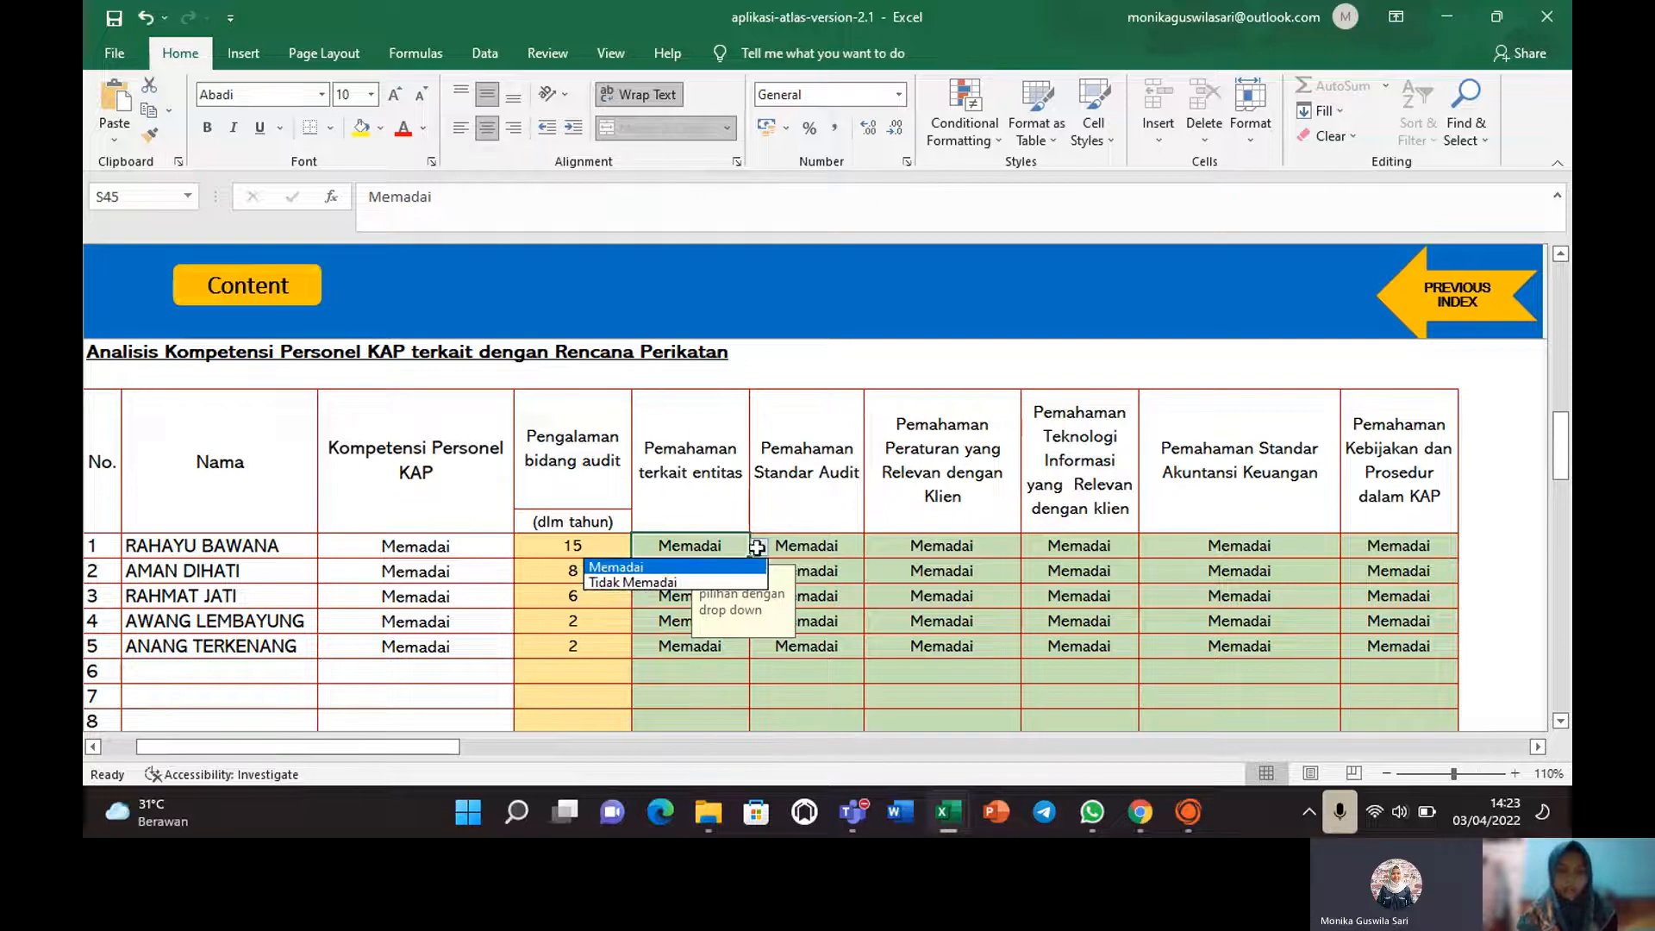
{"action": "left_click", "coordinate": [664, 567]}
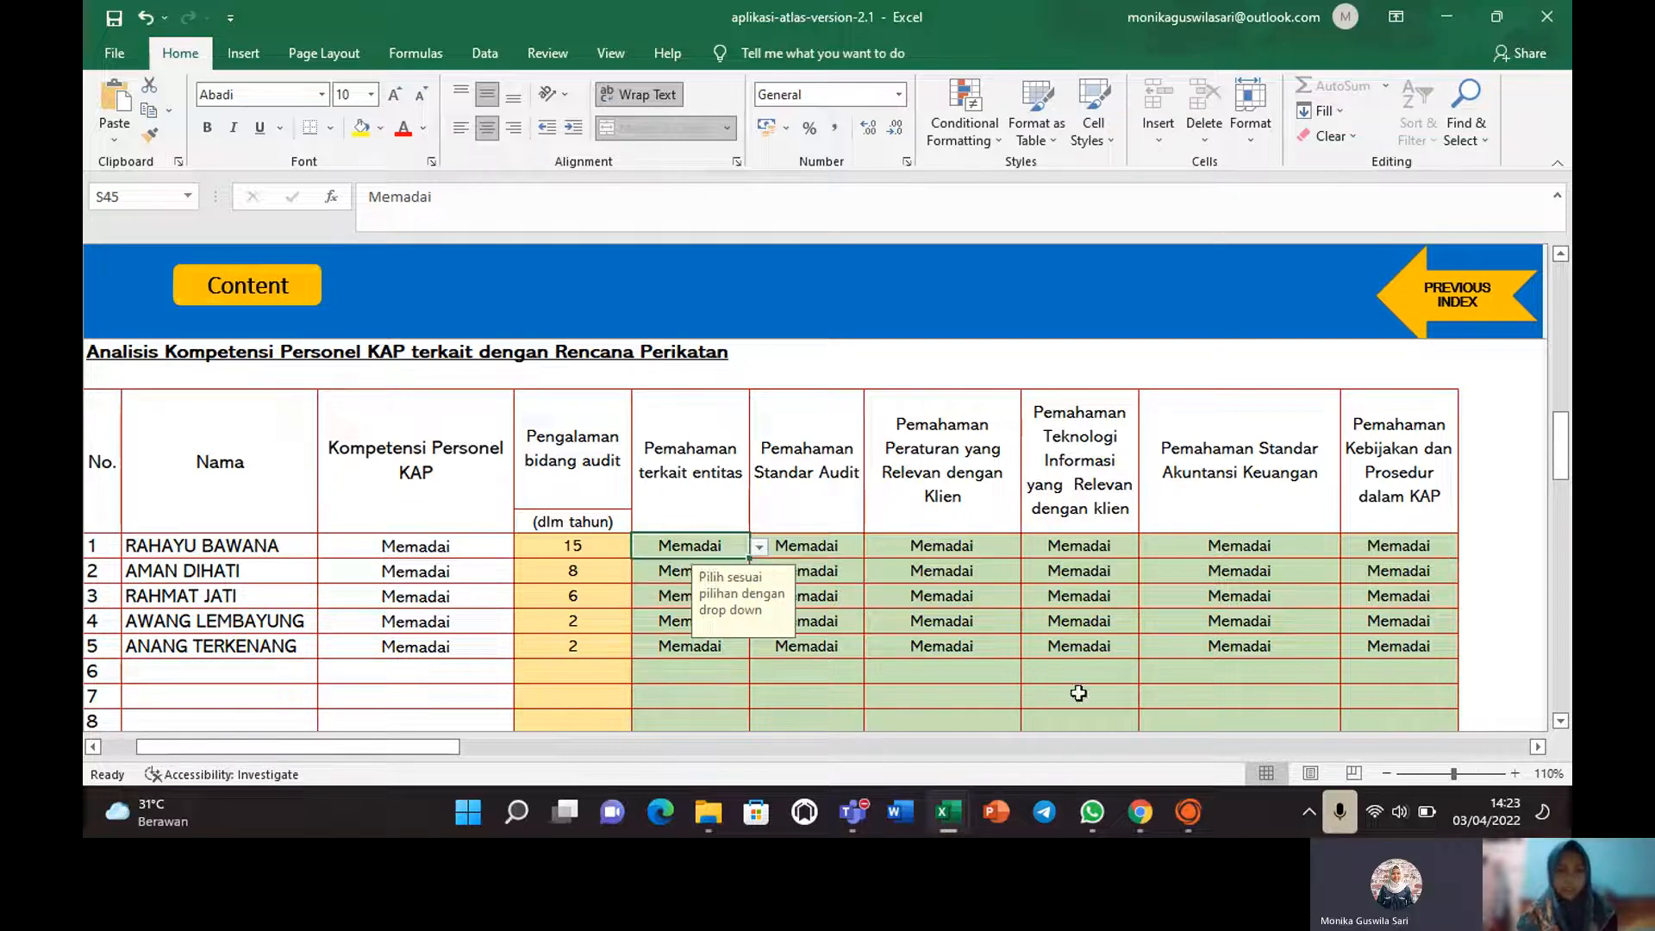
{"action": "left_click", "coordinate": [551, 678]}
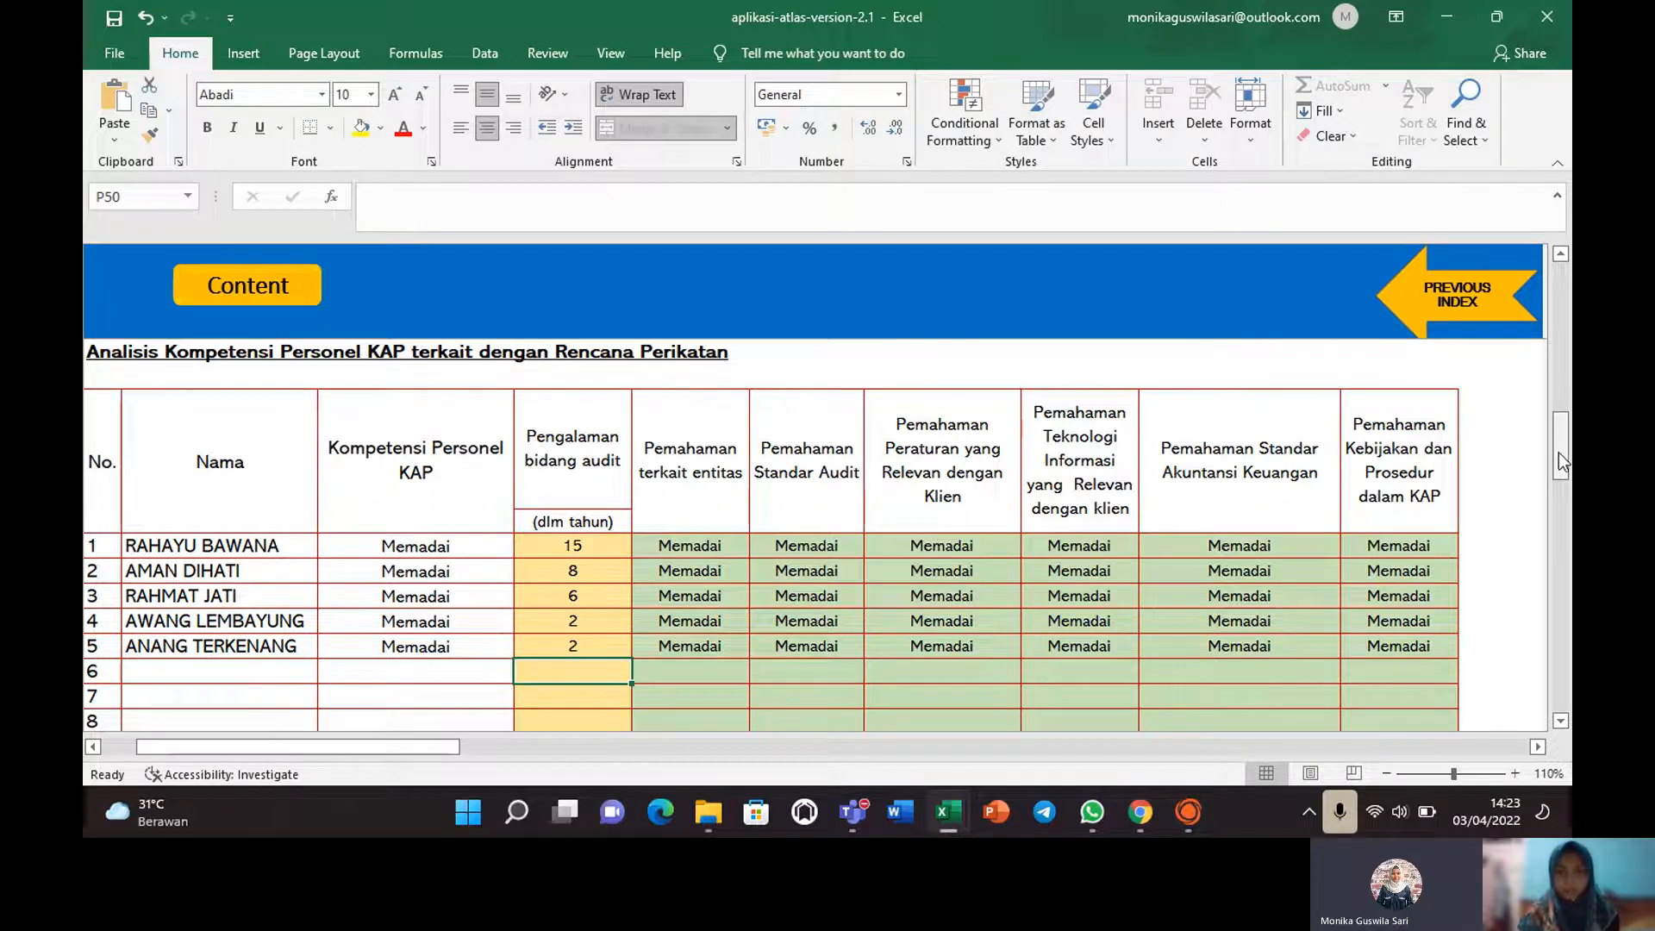
{"action": "left_click_drag", "start_coordinate": [1561, 464], "coordinate": [1567, 536]}
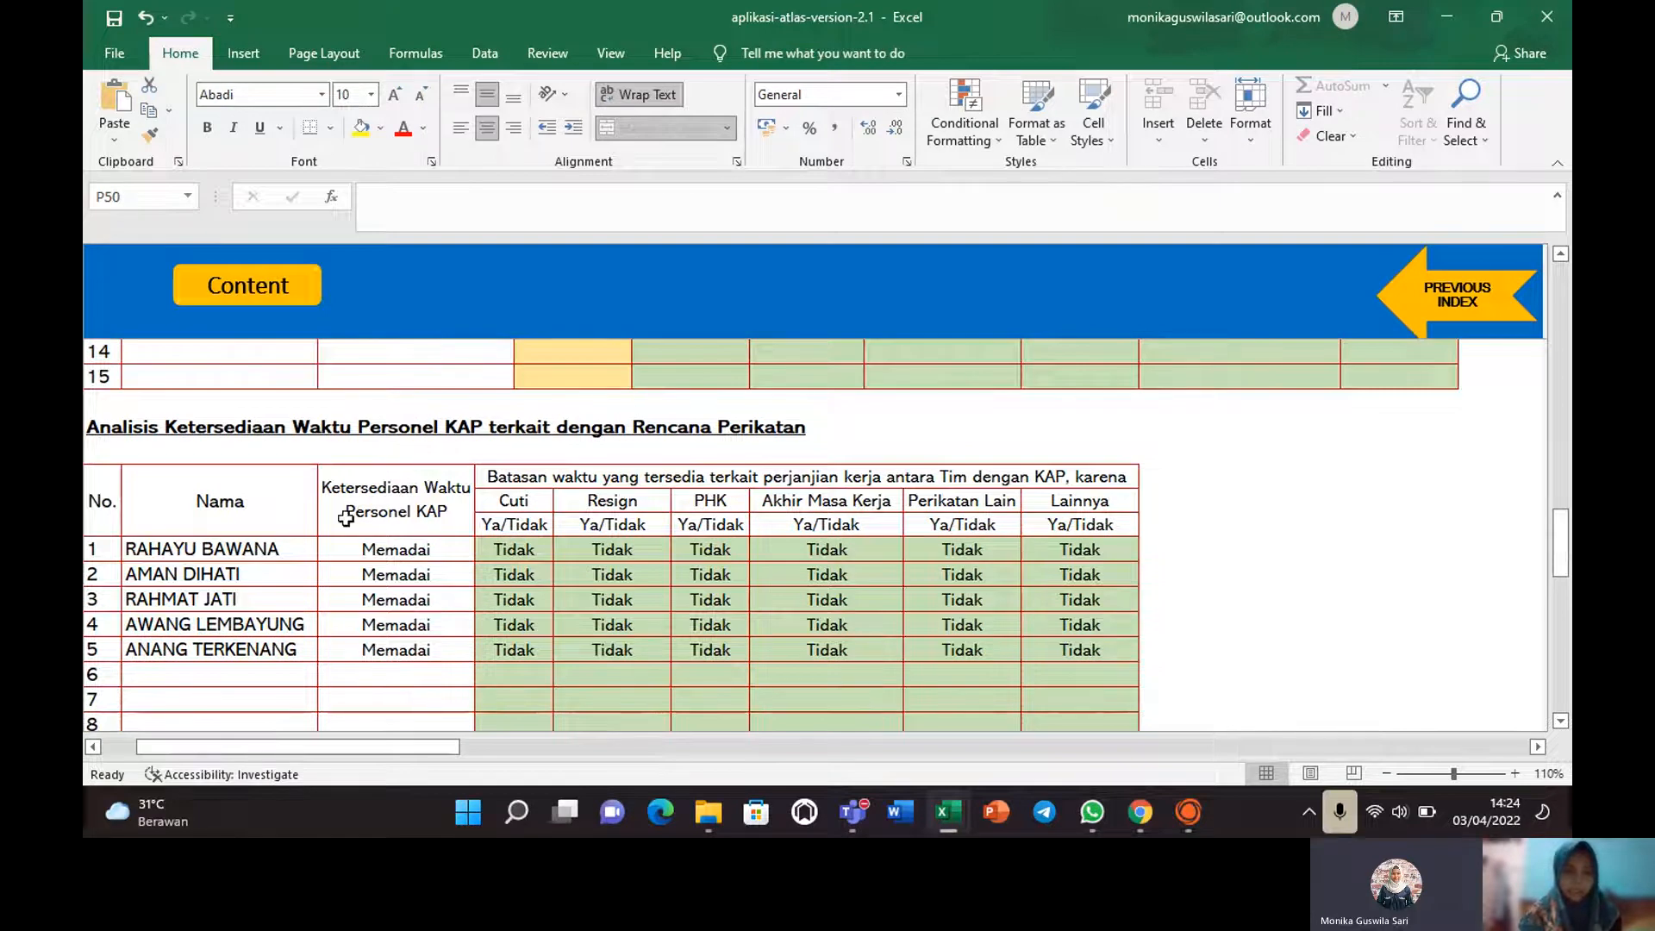
Verify the Cuti and Akhir Masa Kerja availability answers are Tidak for the members.
{"action": "left_click", "coordinate": [504, 551]}
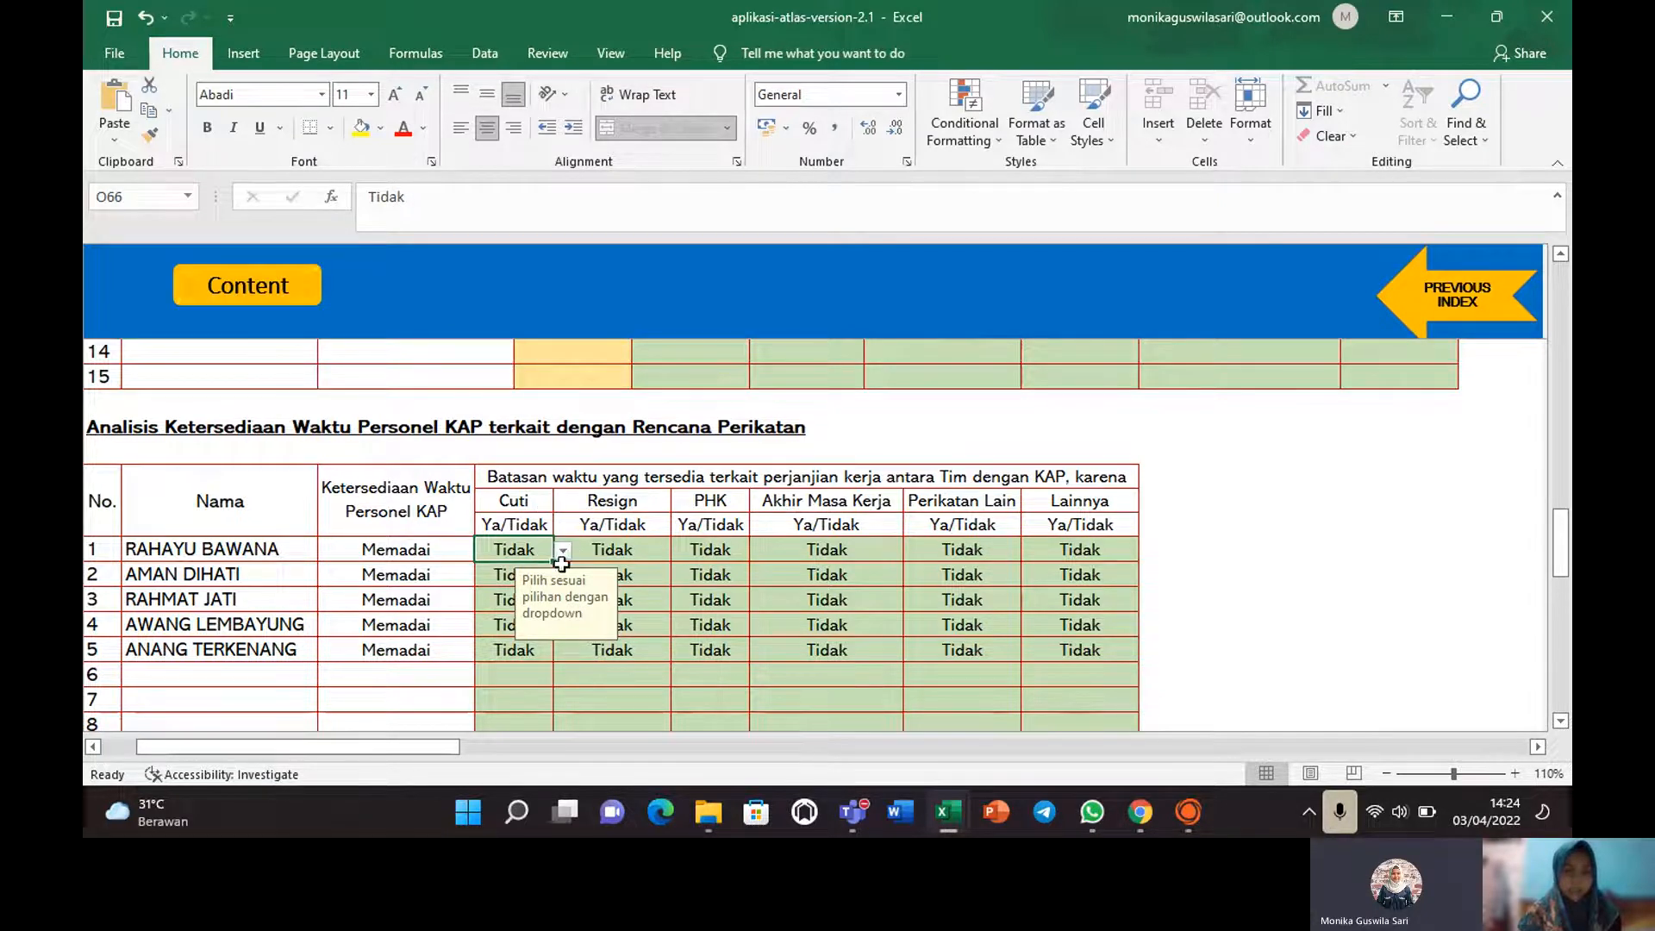
{"action": "left_click", "coordinate": [801, 595]}
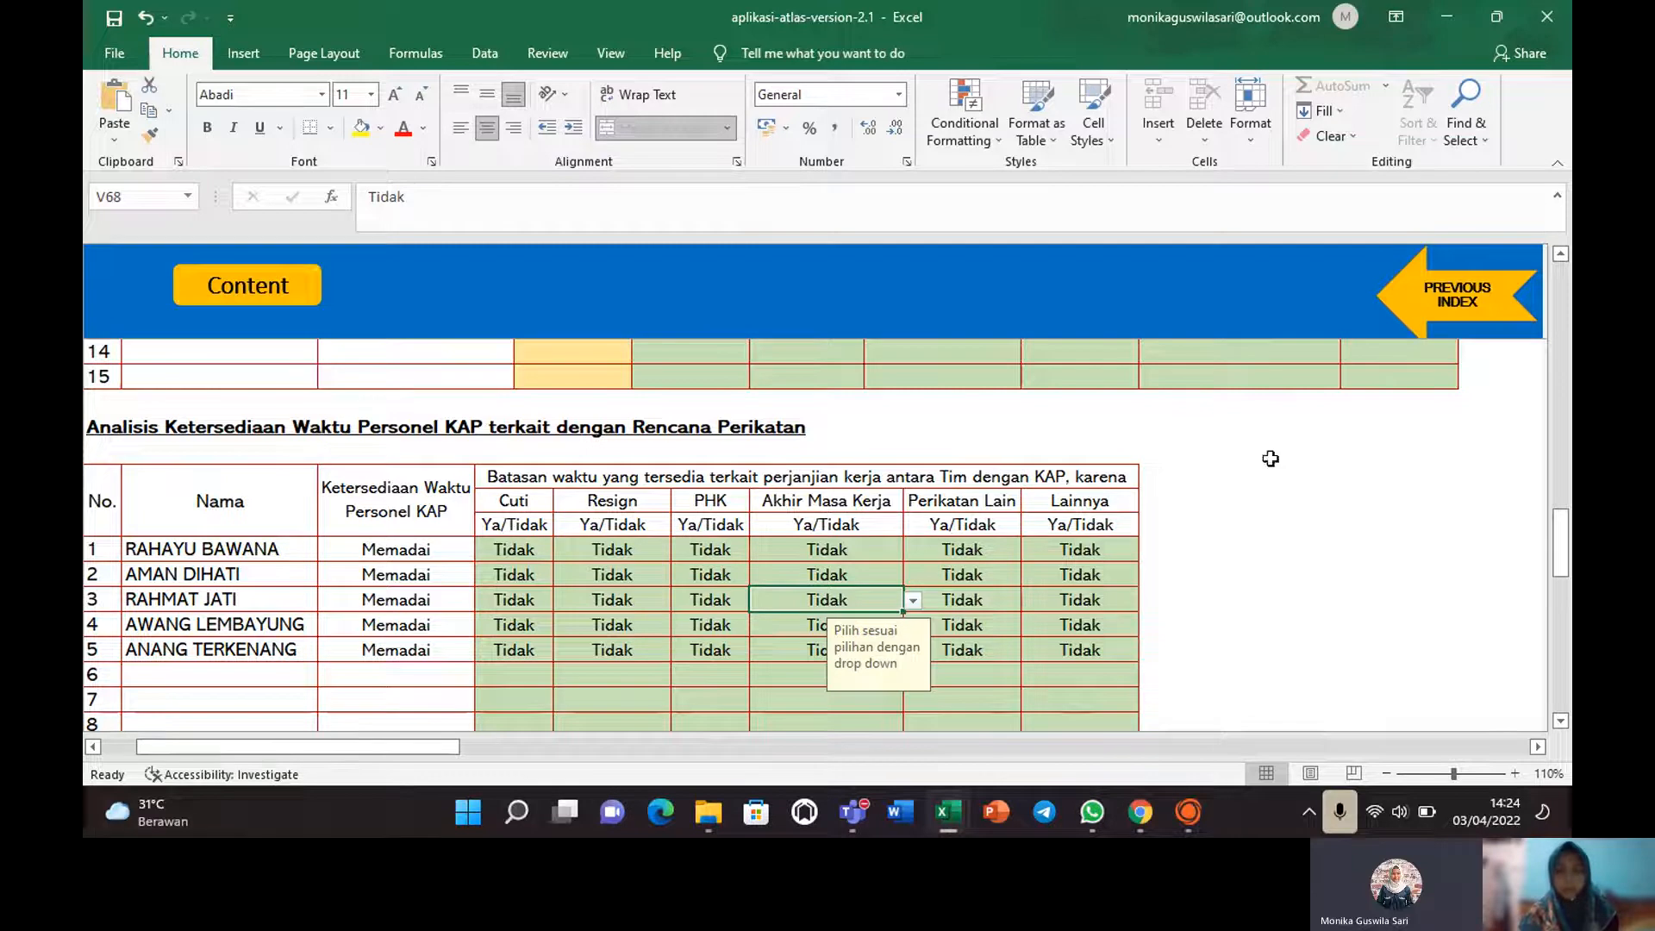
{"action": "left_click_drag", "start_coordinate": [1560, 547], "coordinate": [1561, 504]}
{"action": "left_click_drag", "start_coordinate": [1556, 417], "coordinate": [1563, 550]}
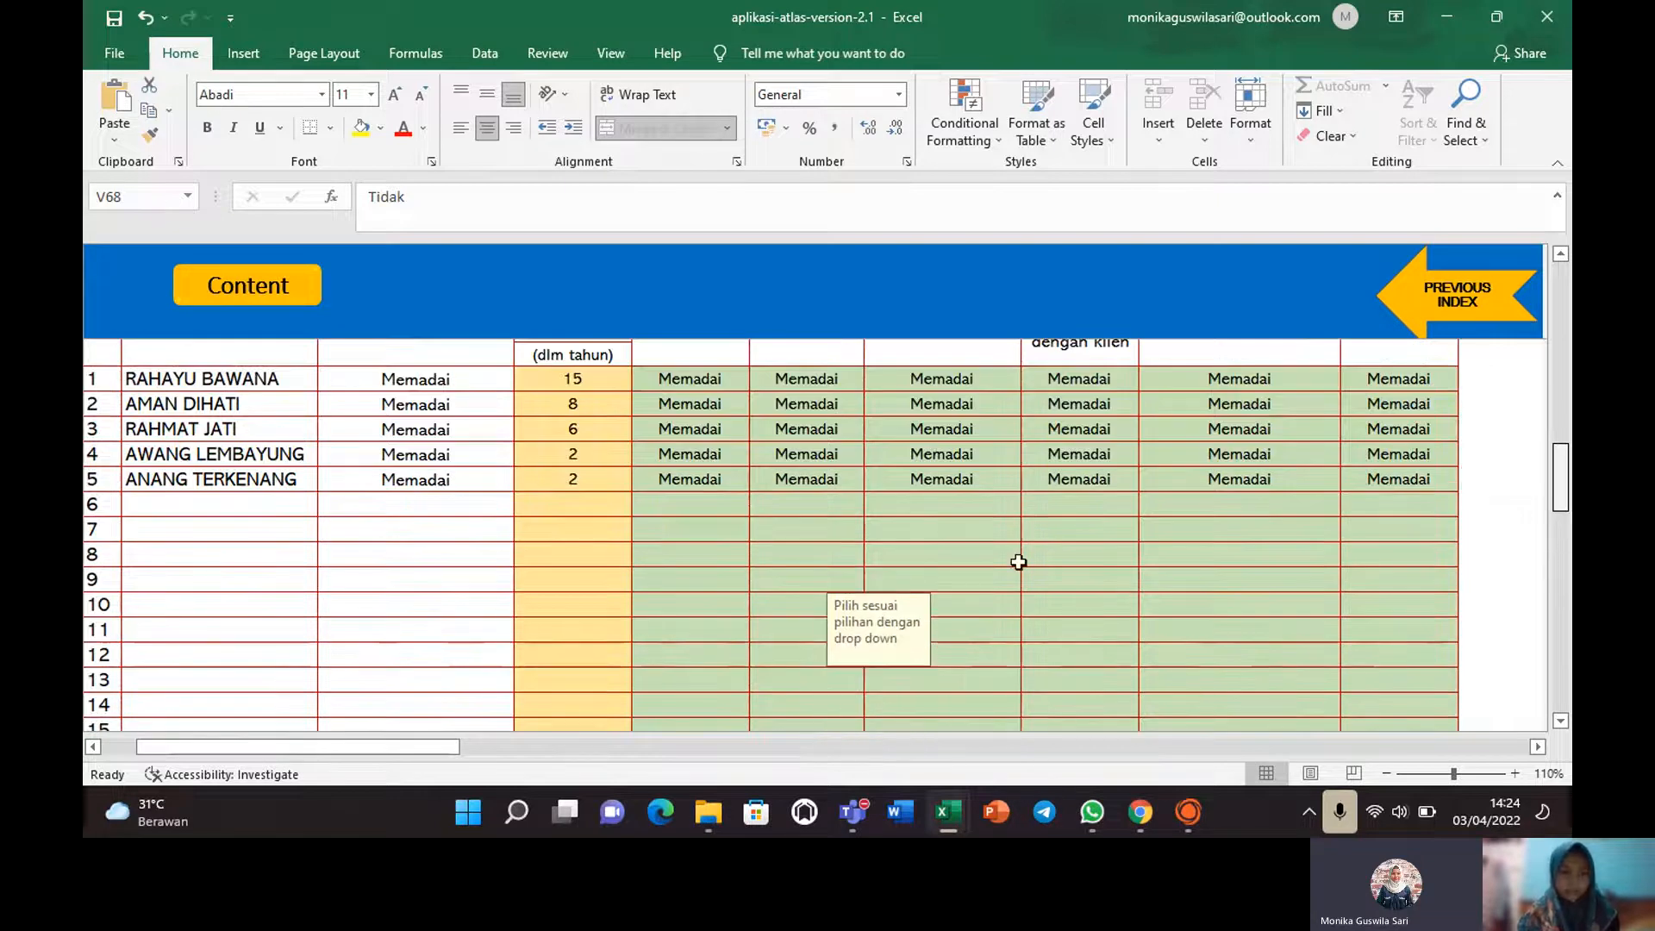
{"action": "scroll", "coordinate": [901, 623], "scroll_direction": "down", "scroll_amount": 5}
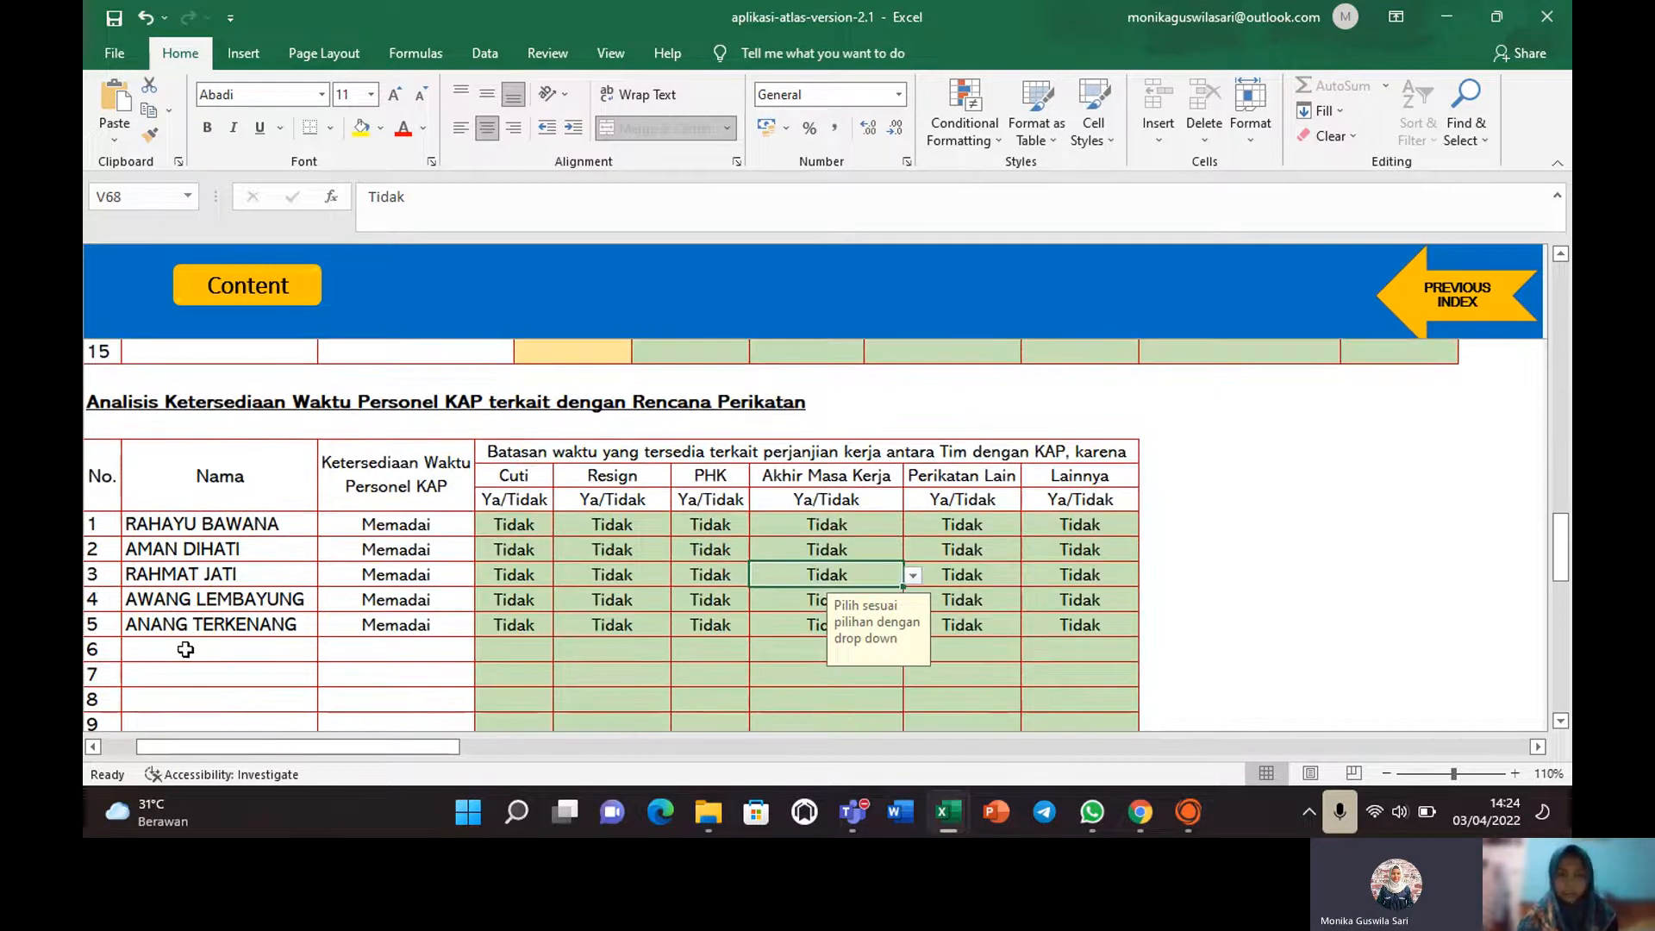
Move down through the competence summary rows and follow the 'Ke Independensi' link.
{"action": "key", "text": "Down"}
{"action": "key", "text": "Down"}
{"action": "key", "text": "Down"}
{"action": "key", "text": "Down"}
{"action": "key", "text": "Down"}
{"action": "key", "text": "Down"}
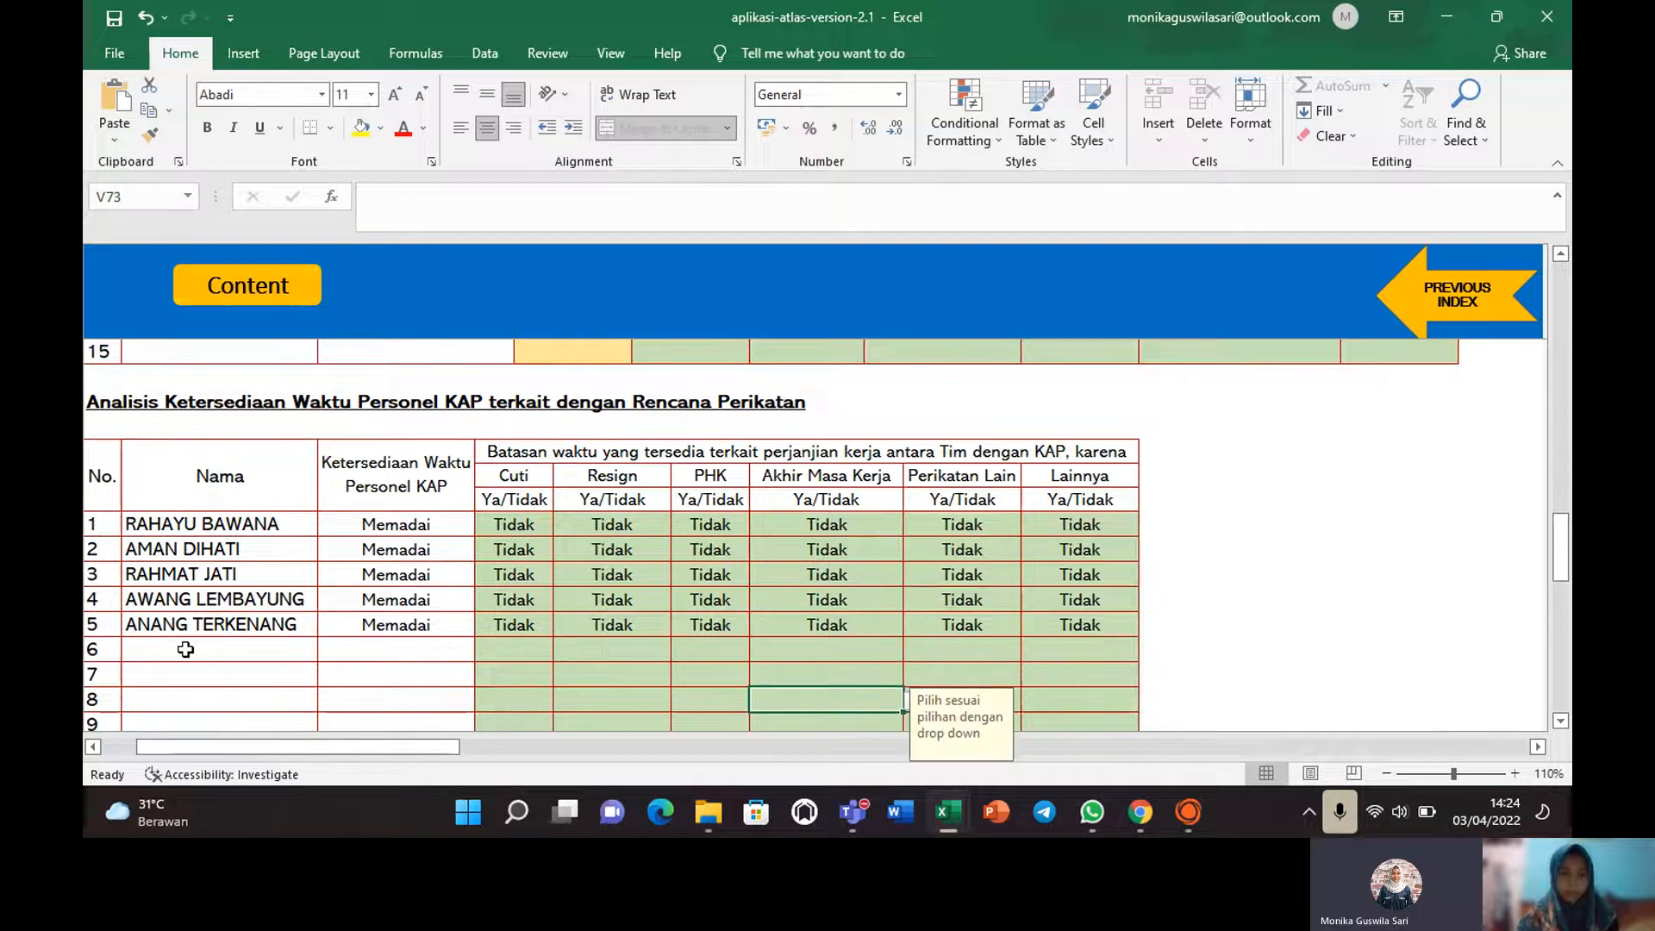
{"action": "key", "text": "Down"}
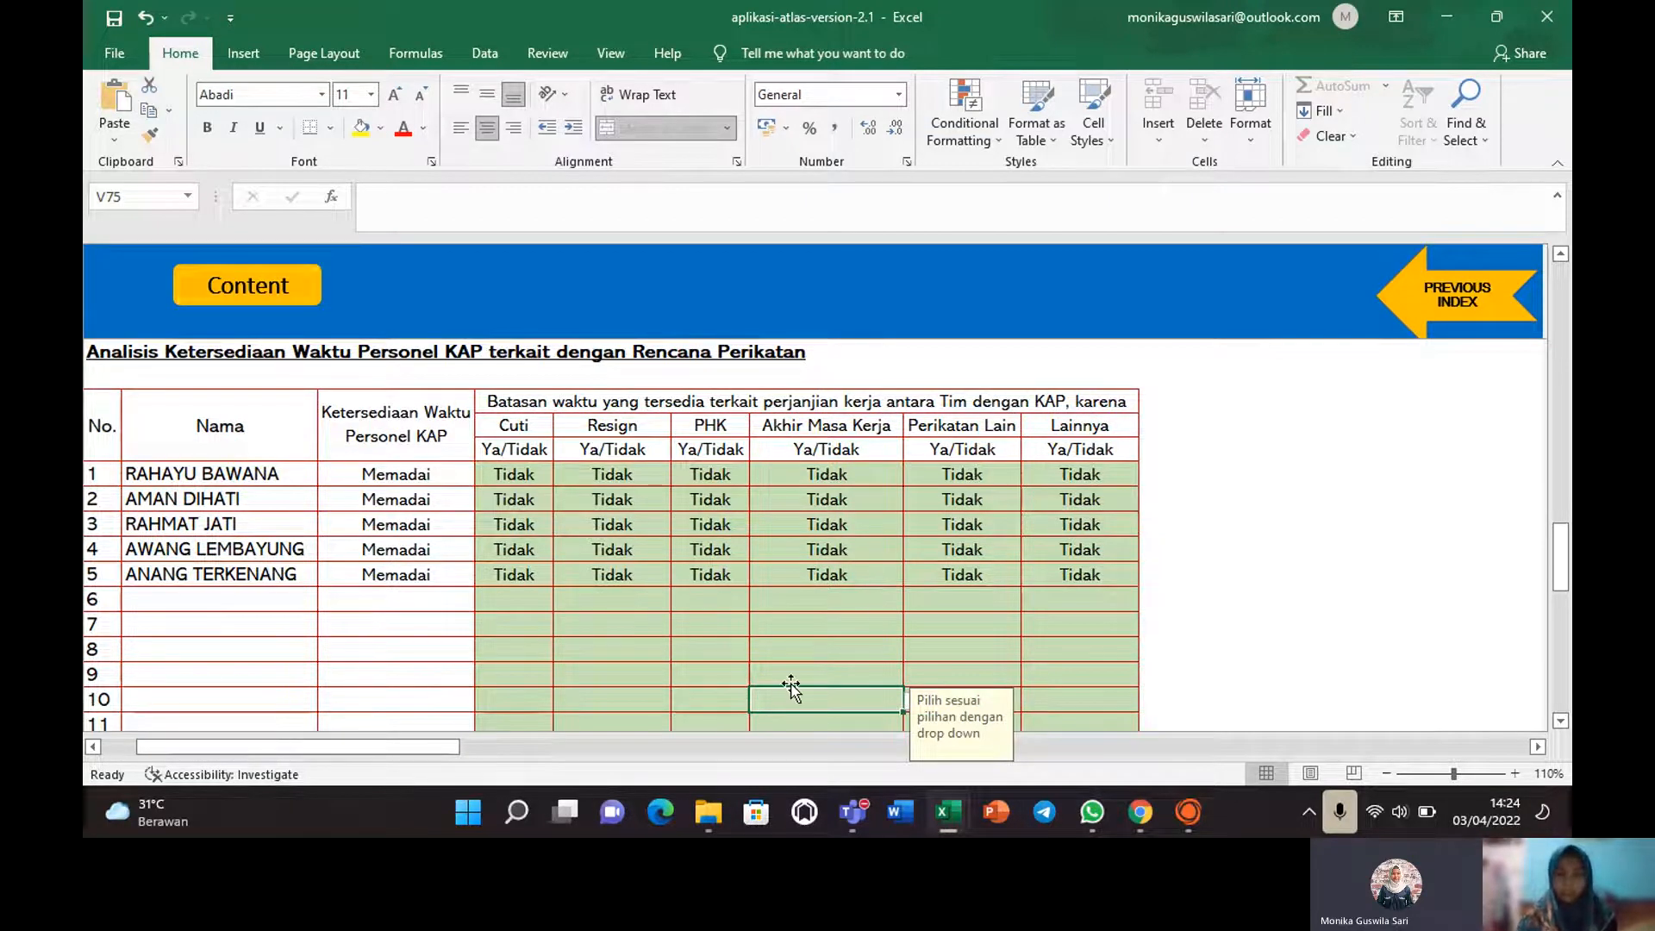
{"action": "key", "text": "Down"}
{"action": "key", "text": "Down"}
{"action": "key", "text": "Down"}
{"action": "key", "text": "Down"}
{"action": "key", "text": "Down"}
{"action": "key", "text": "Down"}
{"action": "key", "text": "Down"}
{"action": "key", "text": "Down"}
{"action": "key", "text": "Down"}
{"action": "key", "text": "Down"}
{"action": "key", "text": "Down"}
{"action": "key", "text": "Down"}
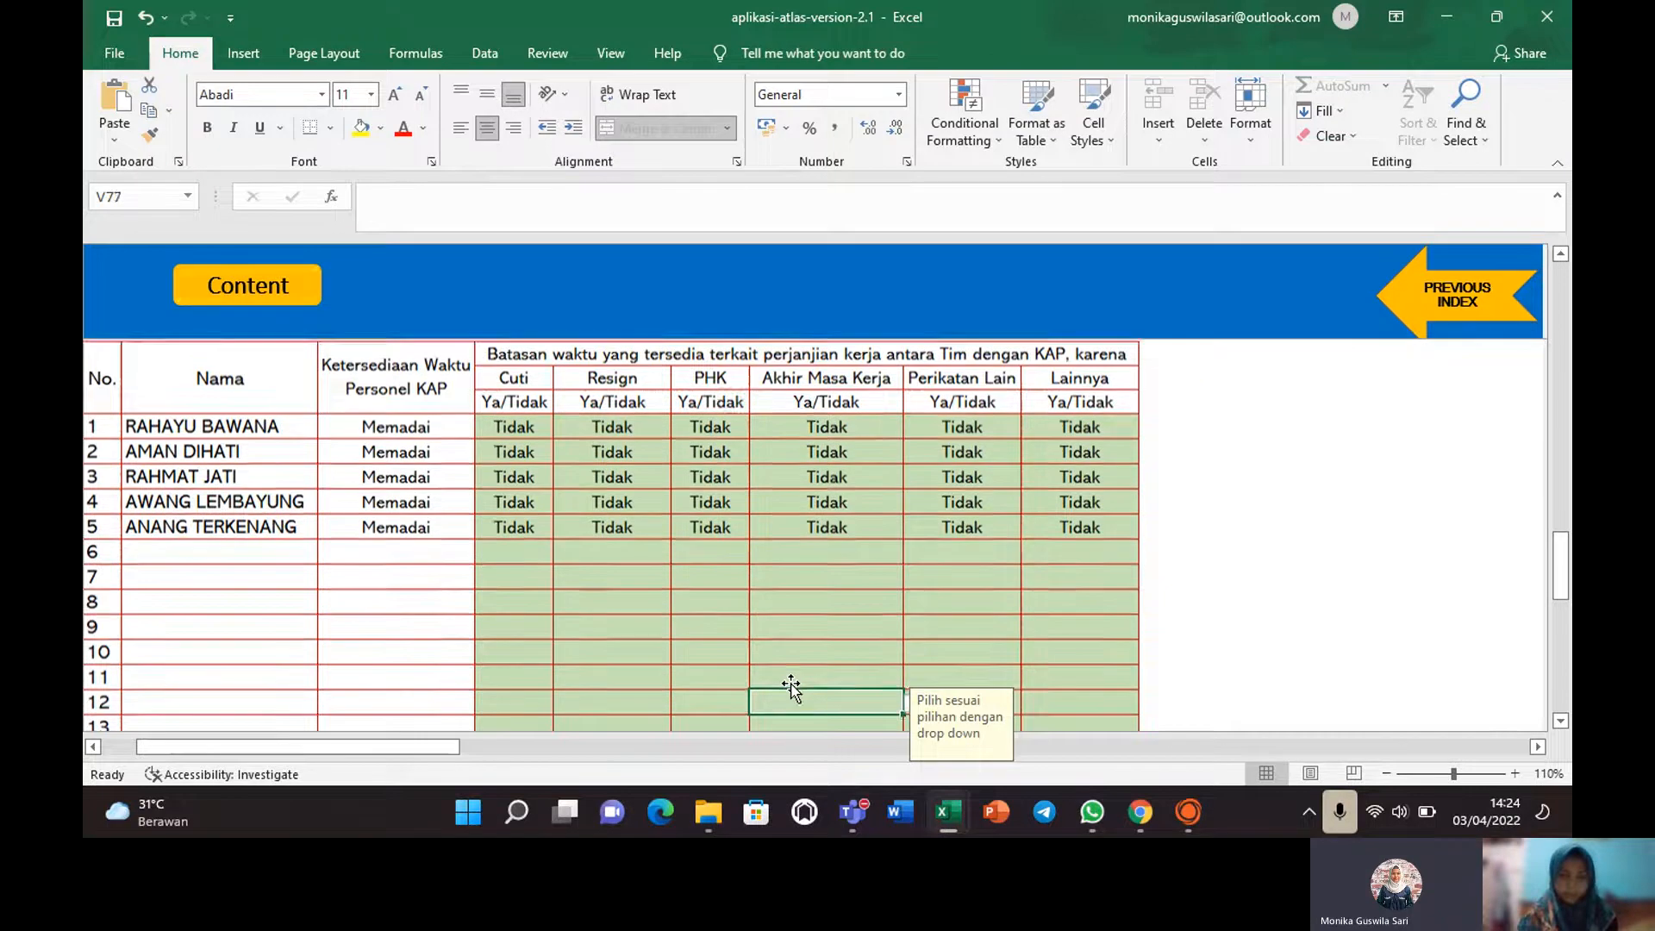
{"action": "key", "text": "Down"}
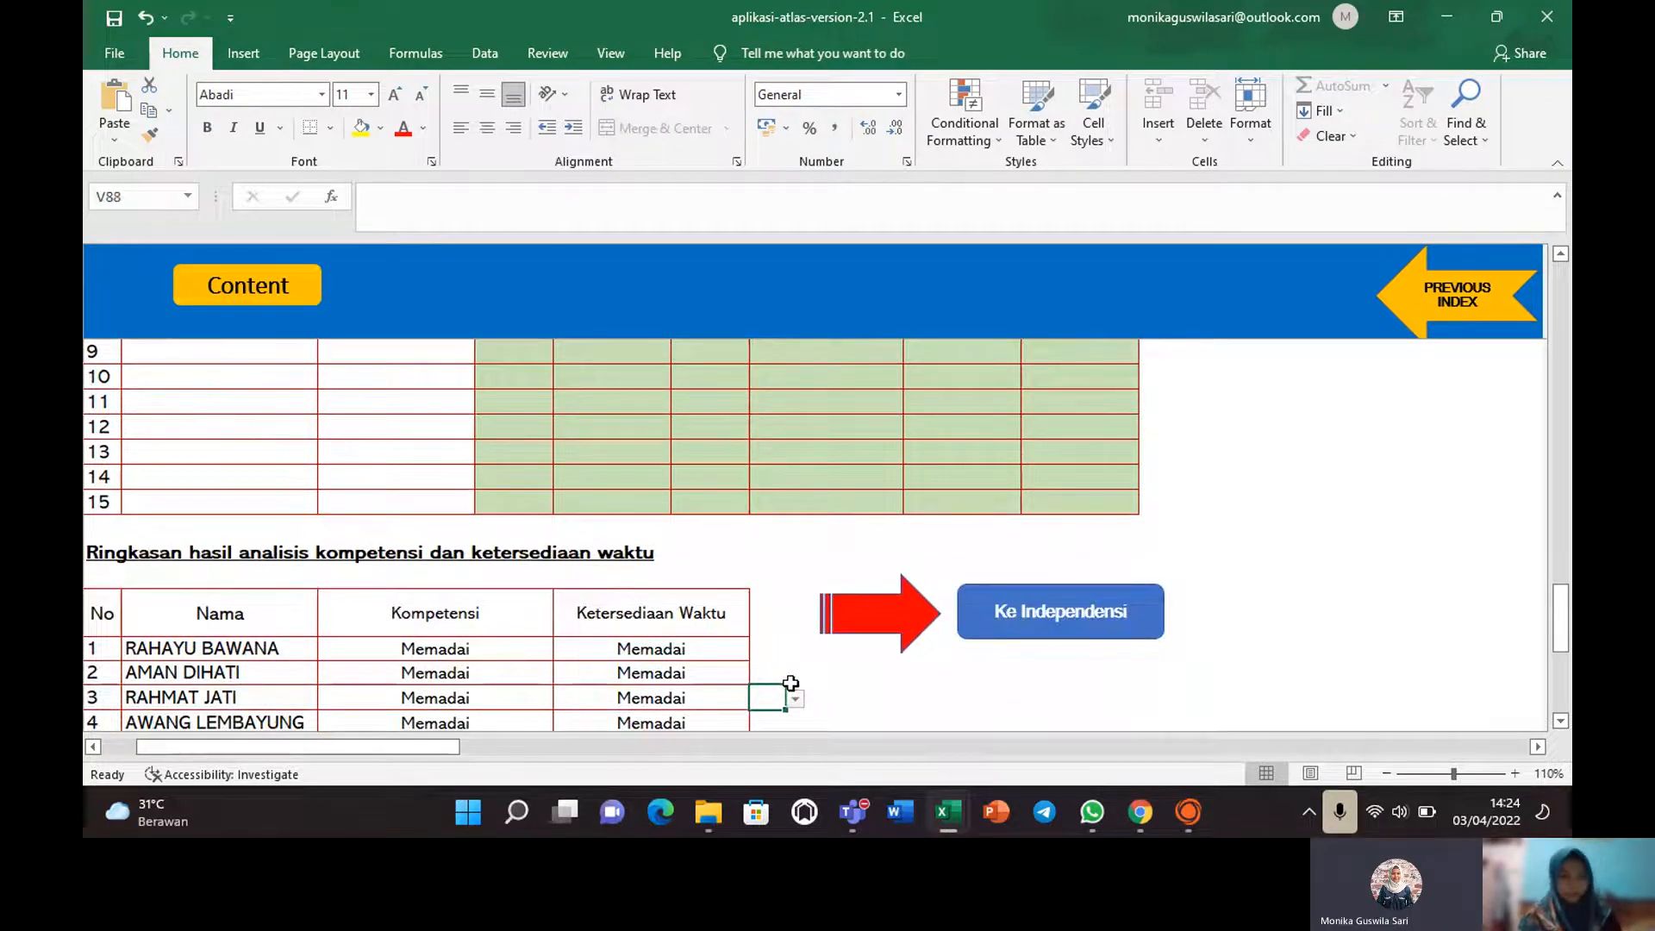
{"action": "key", "text": "Down"}
{"action": "key", "text": "Down"}
{"action": "key", "text": "Down"}
{"action": "key", "text": "Down"}
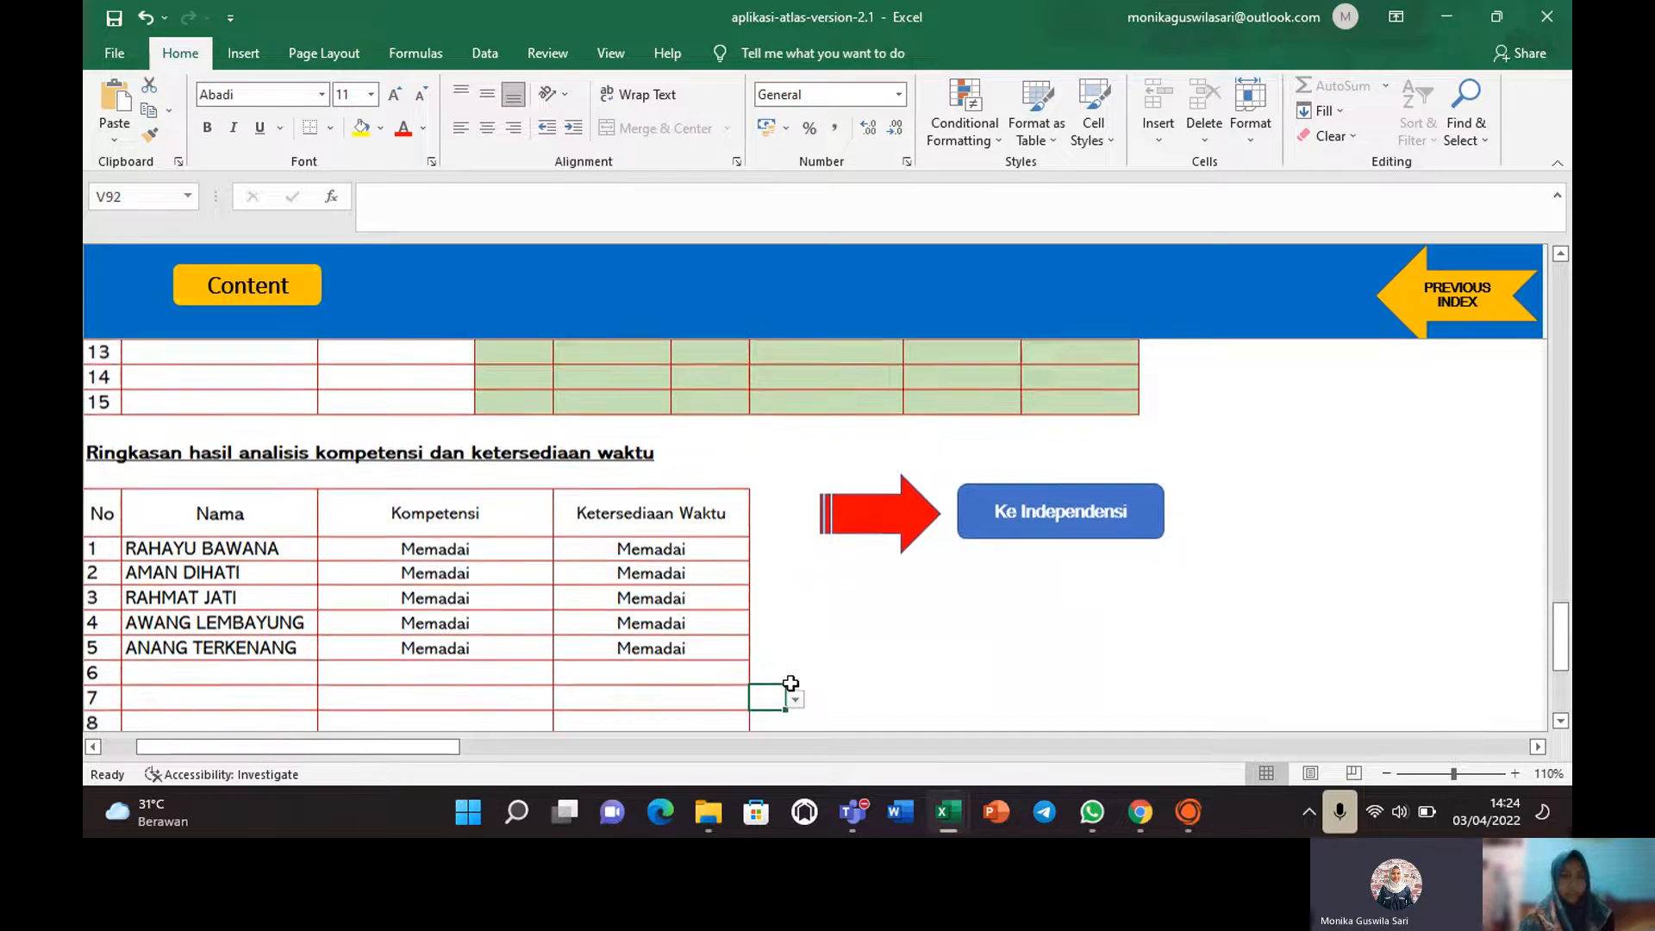
{"action": "key", "text": "Down"}
{"action": "key", "text": "Down"}
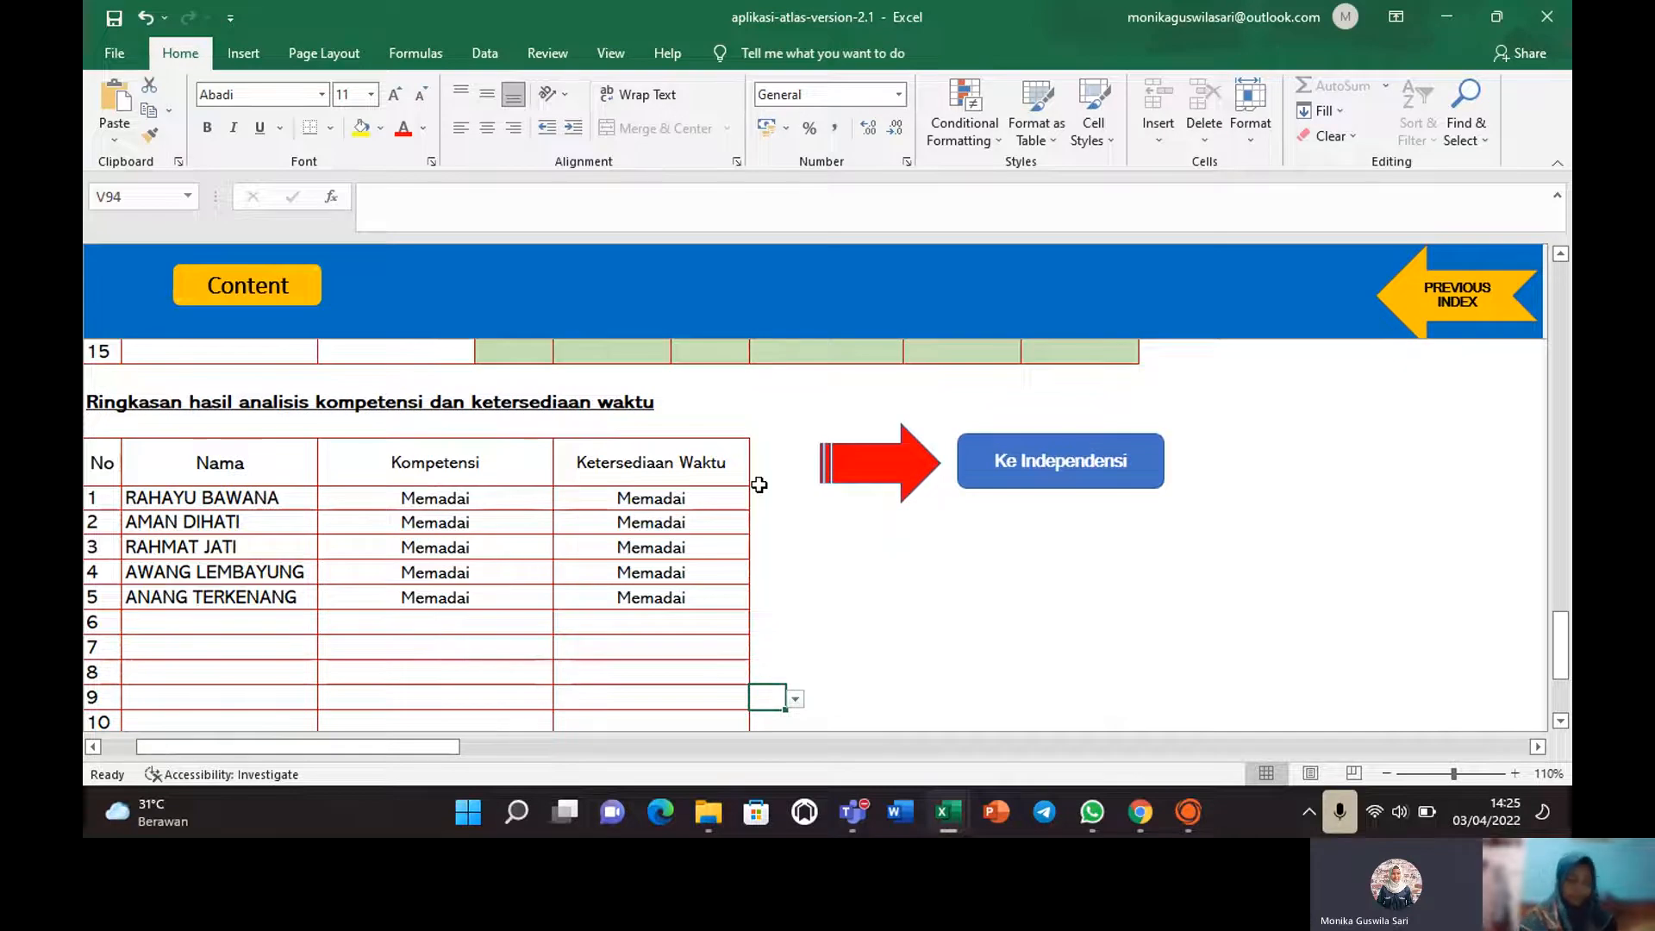
{"action": "left_click", "coordinate": [1005, 473]}
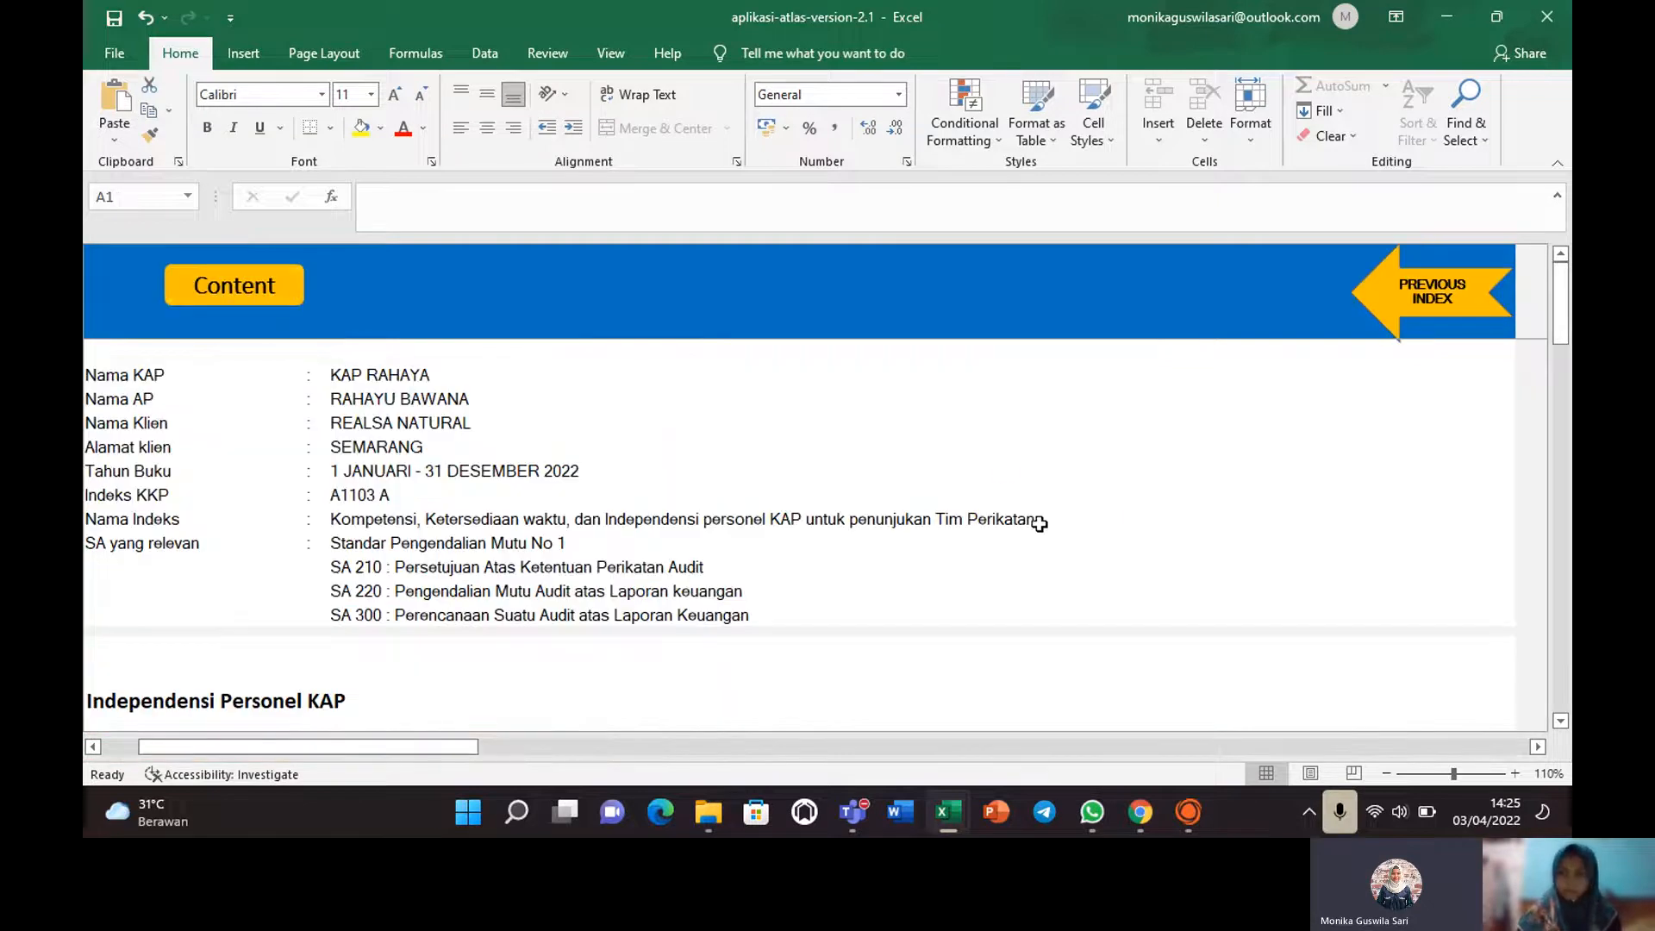
Review the summary's Initial Nama column from RB down through the five selected team members.
{"action": "left_click_drag", "start_coordinate": [1562, 338], "coordinate": [1564, 370]}
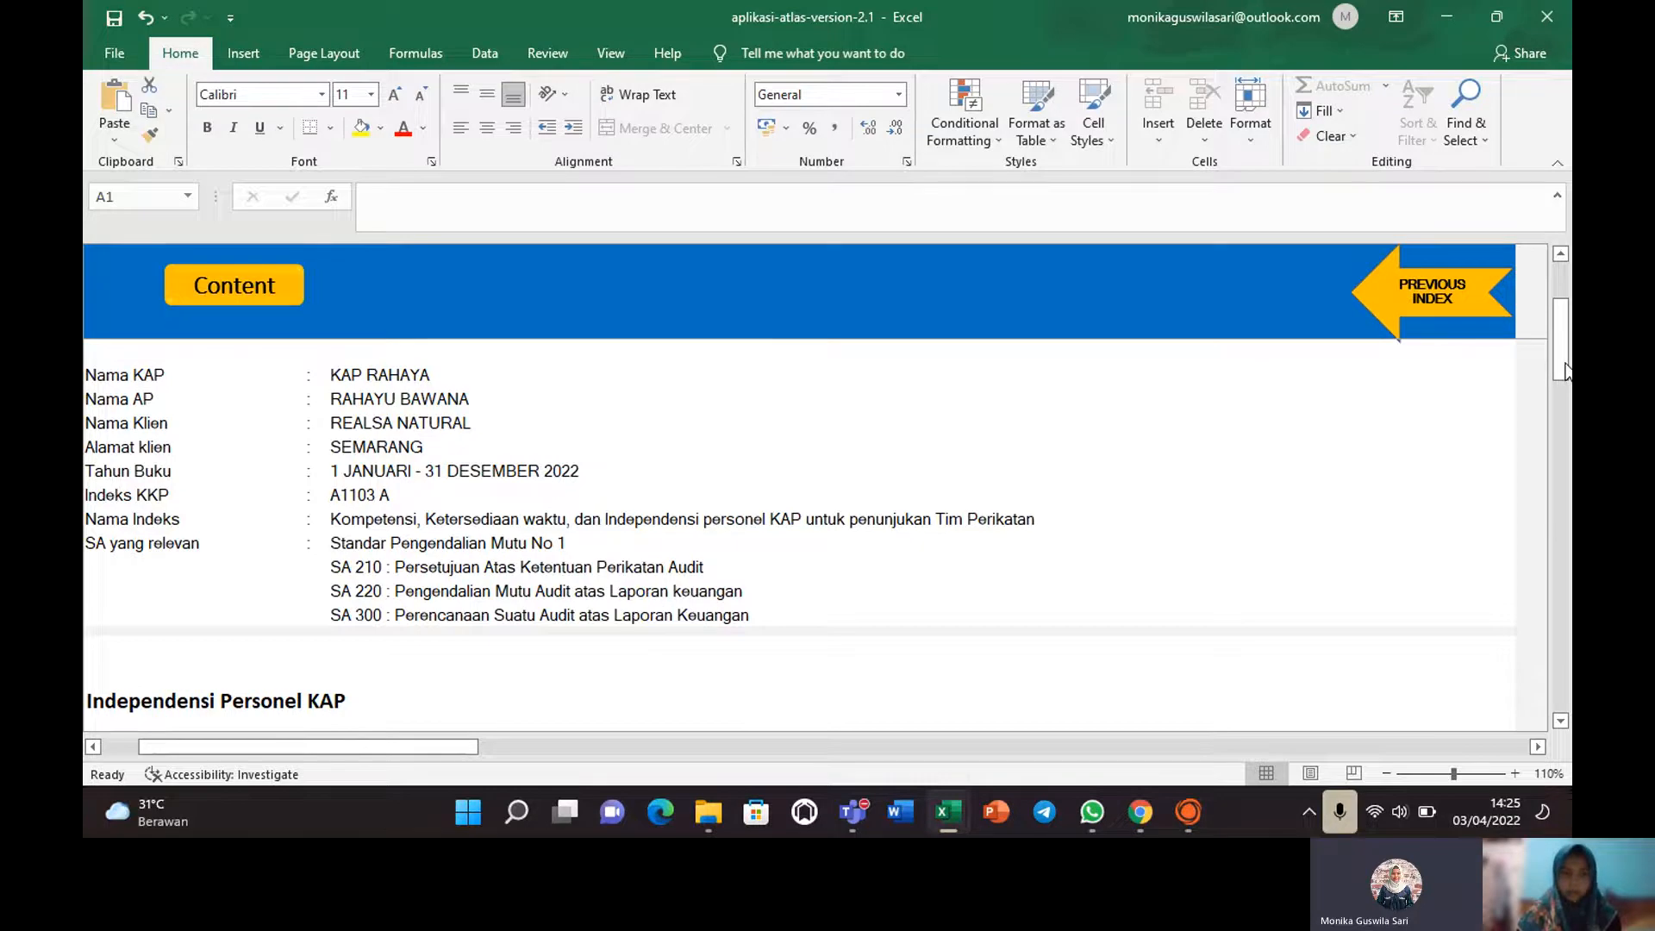
{"action": "left_click_drag", "start_coordinate": [1566, 371], "coordinate": [1559, 500]}
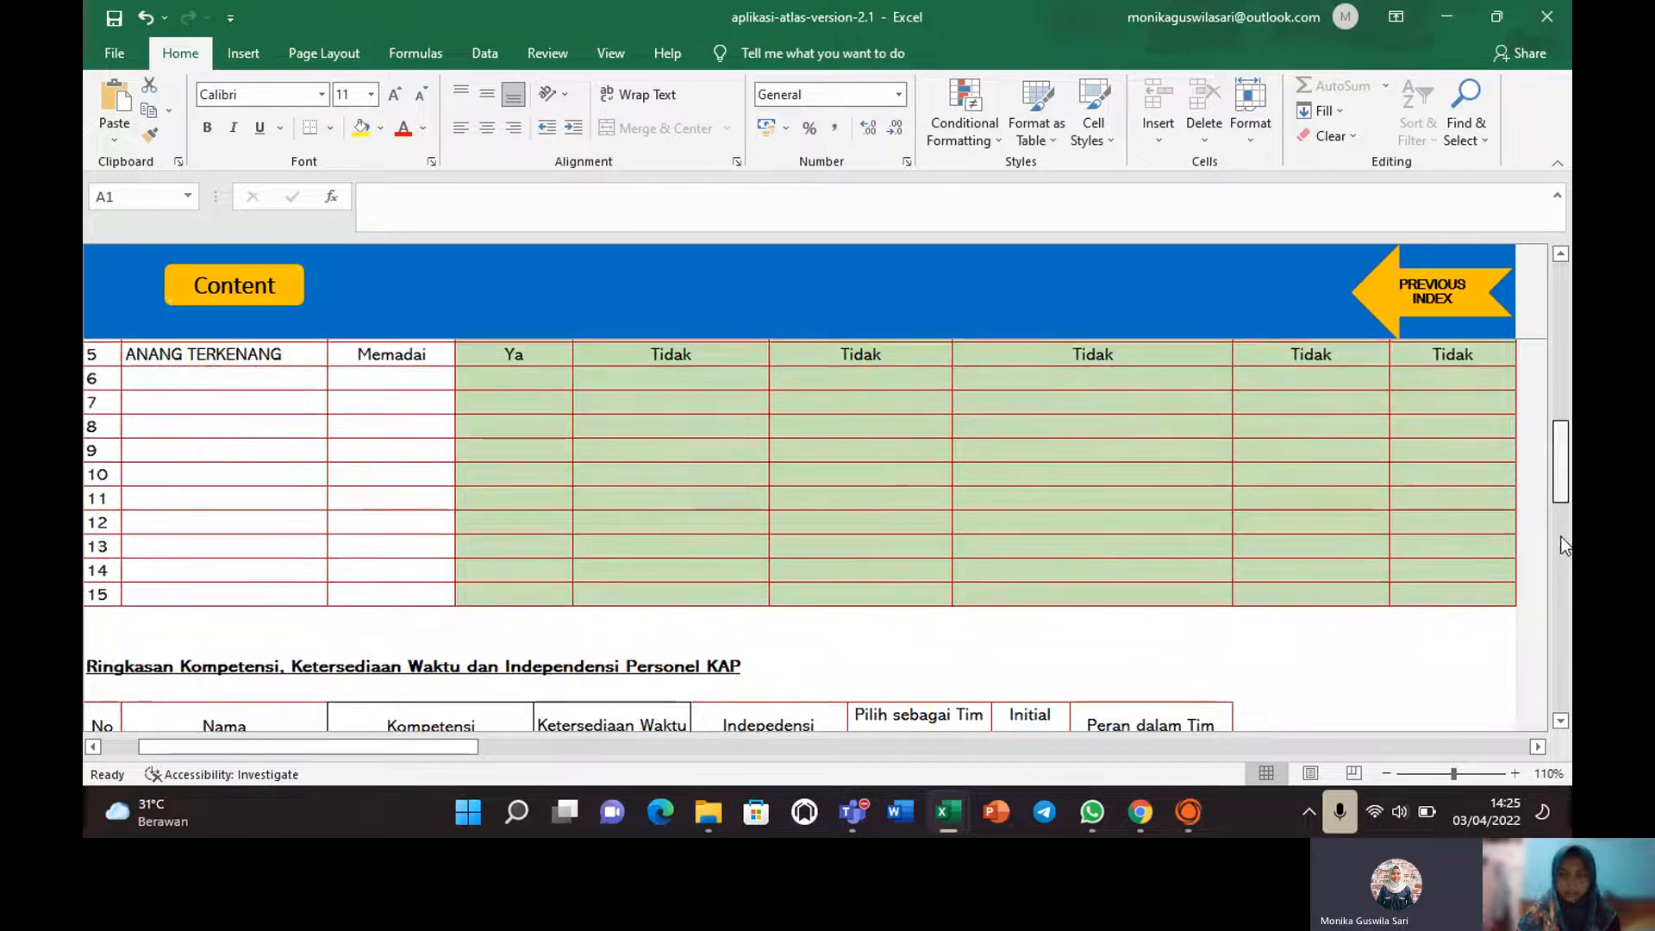
{"action": "scroll", "coordinate": [1566, 545], "scroll_direction": "down", "scroll_amount": 2}
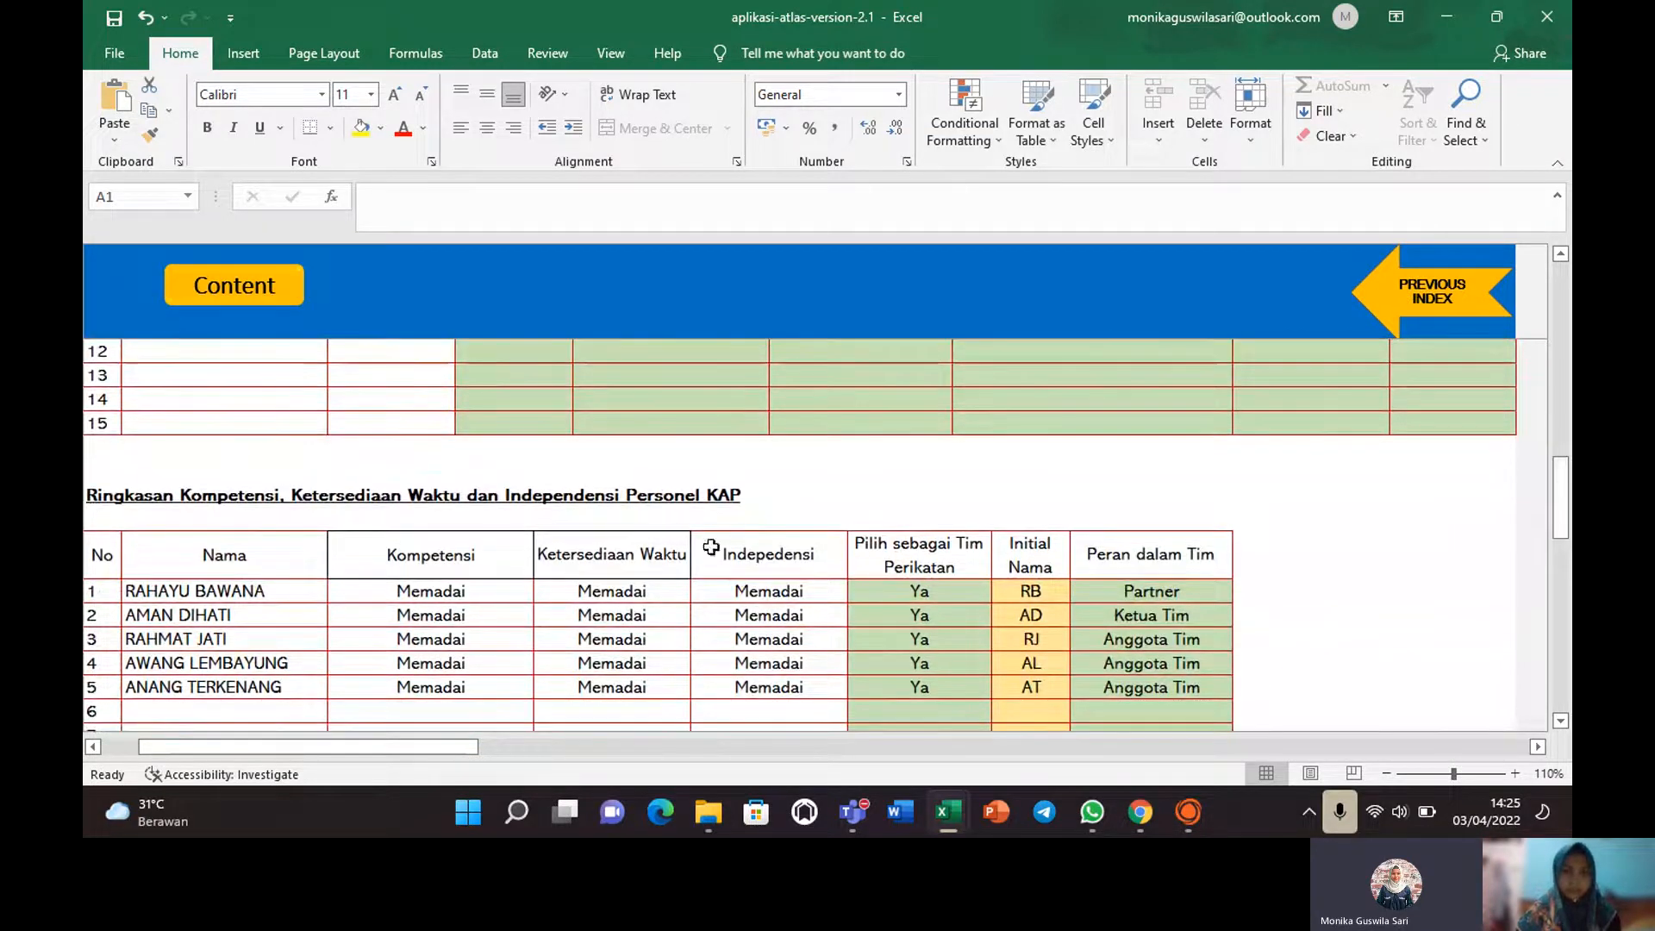
{"action": "left_click", "coordinate": [1054, 589]}
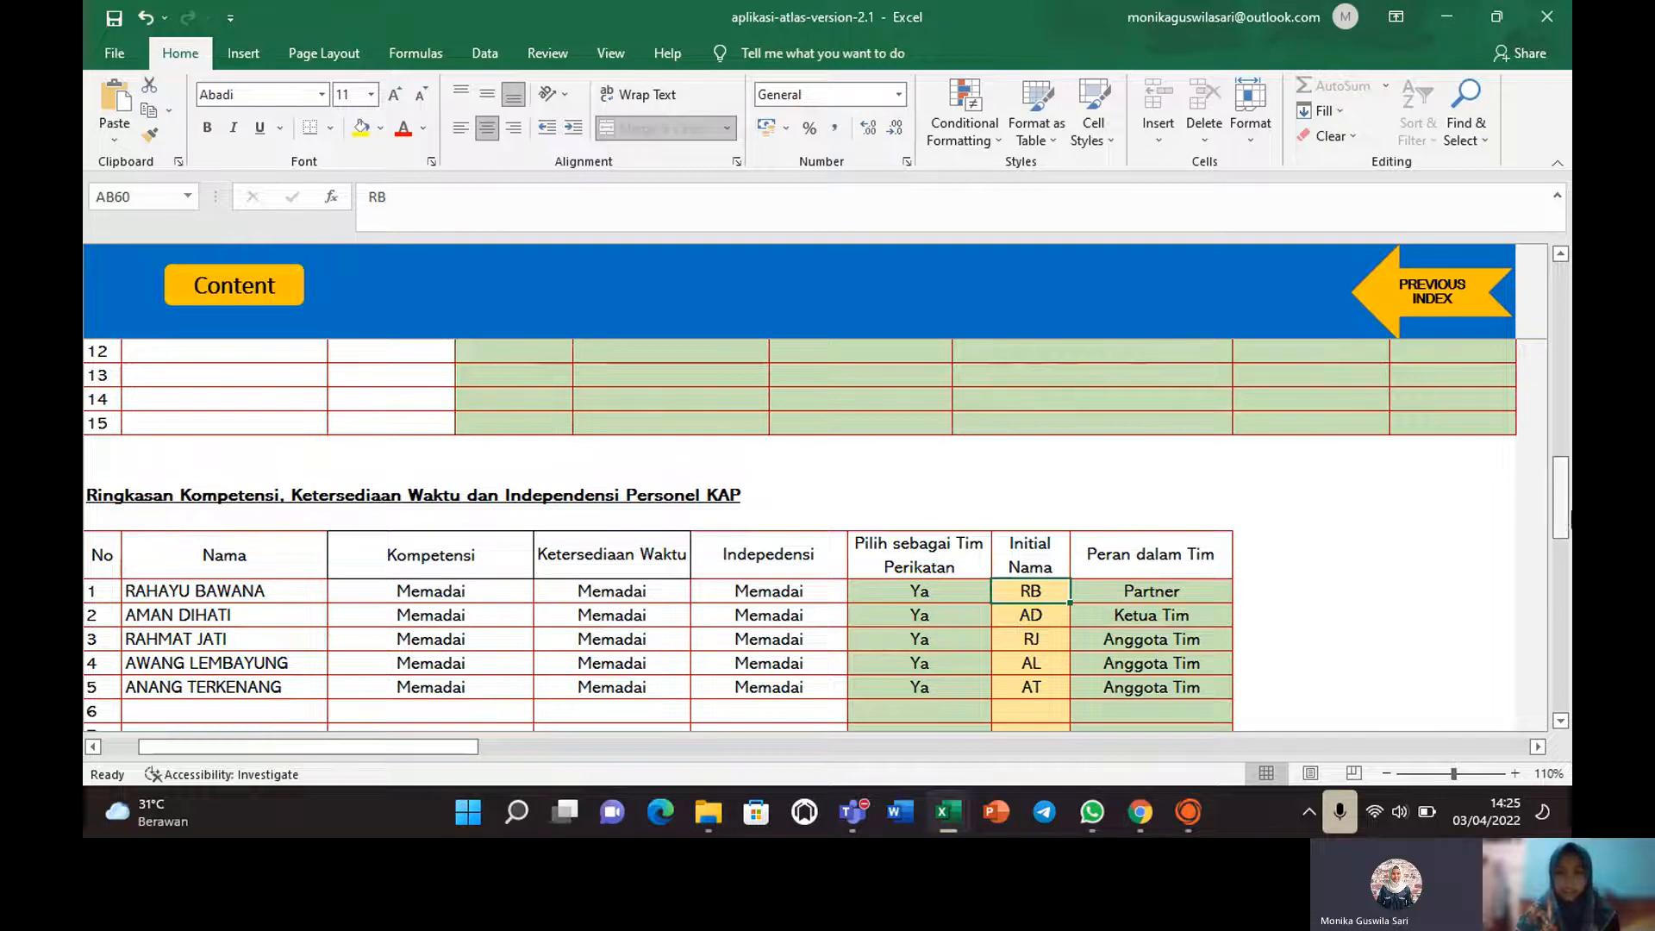
{"action": "key", "text": "Down"}
{"action": "key", "text": "Down"}
{"action": "key", "text": "Down"}
{"action": "key", "text": "Down"}
{"action": "key", "text": "Down"}
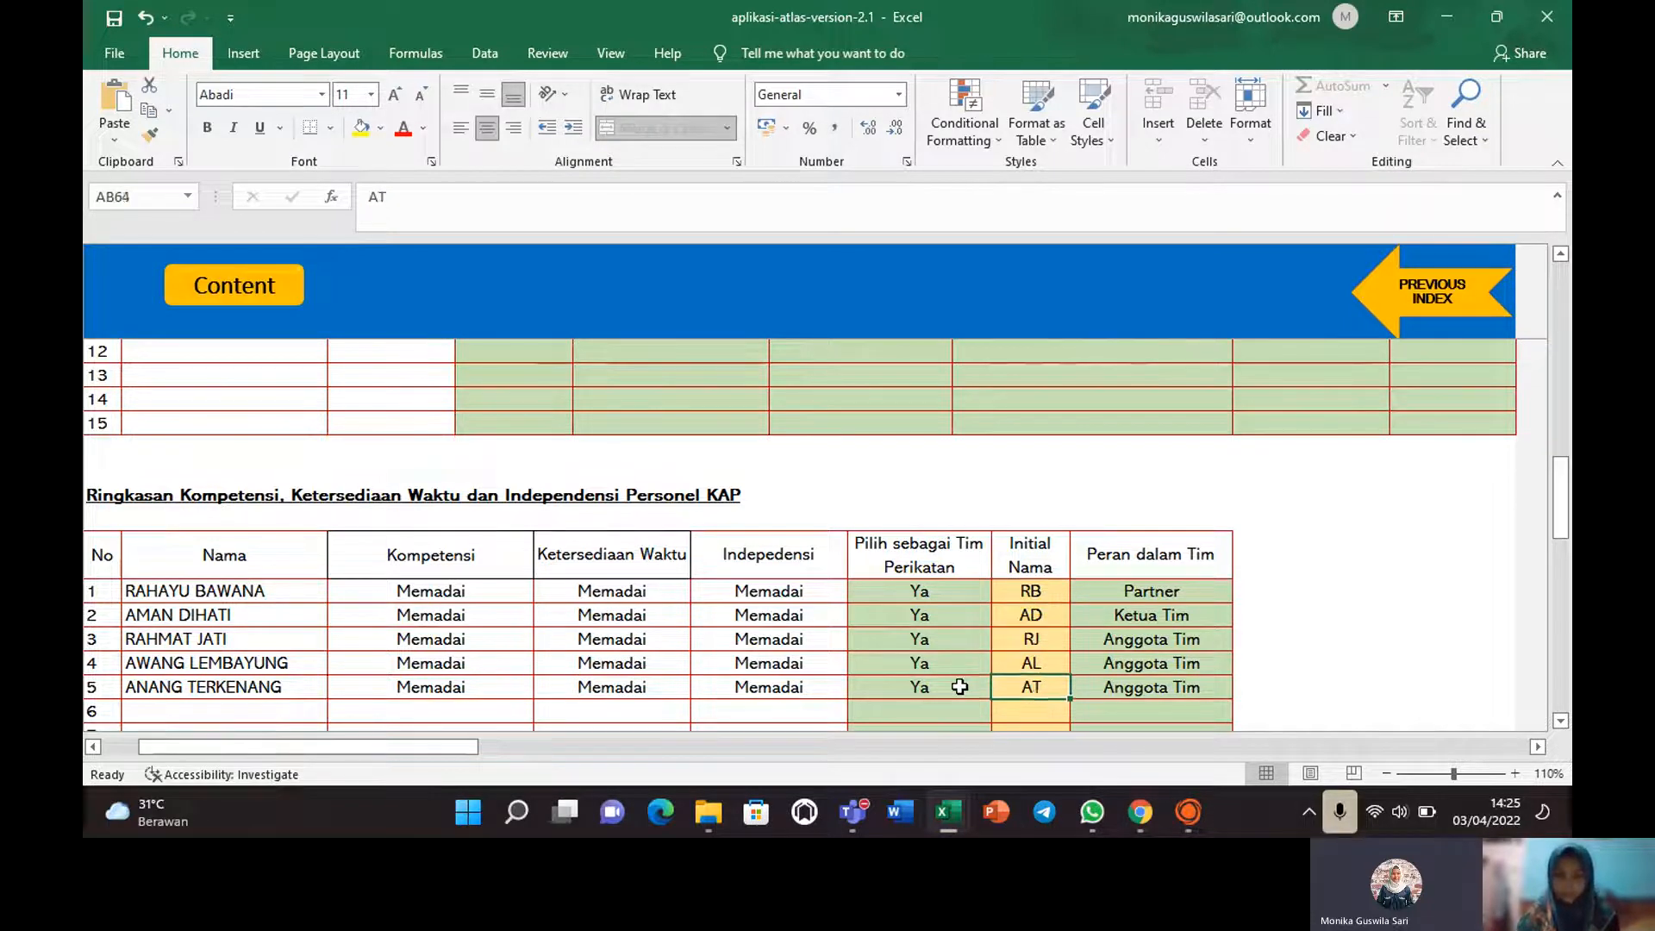
{"action": "key", "text": "Down"}
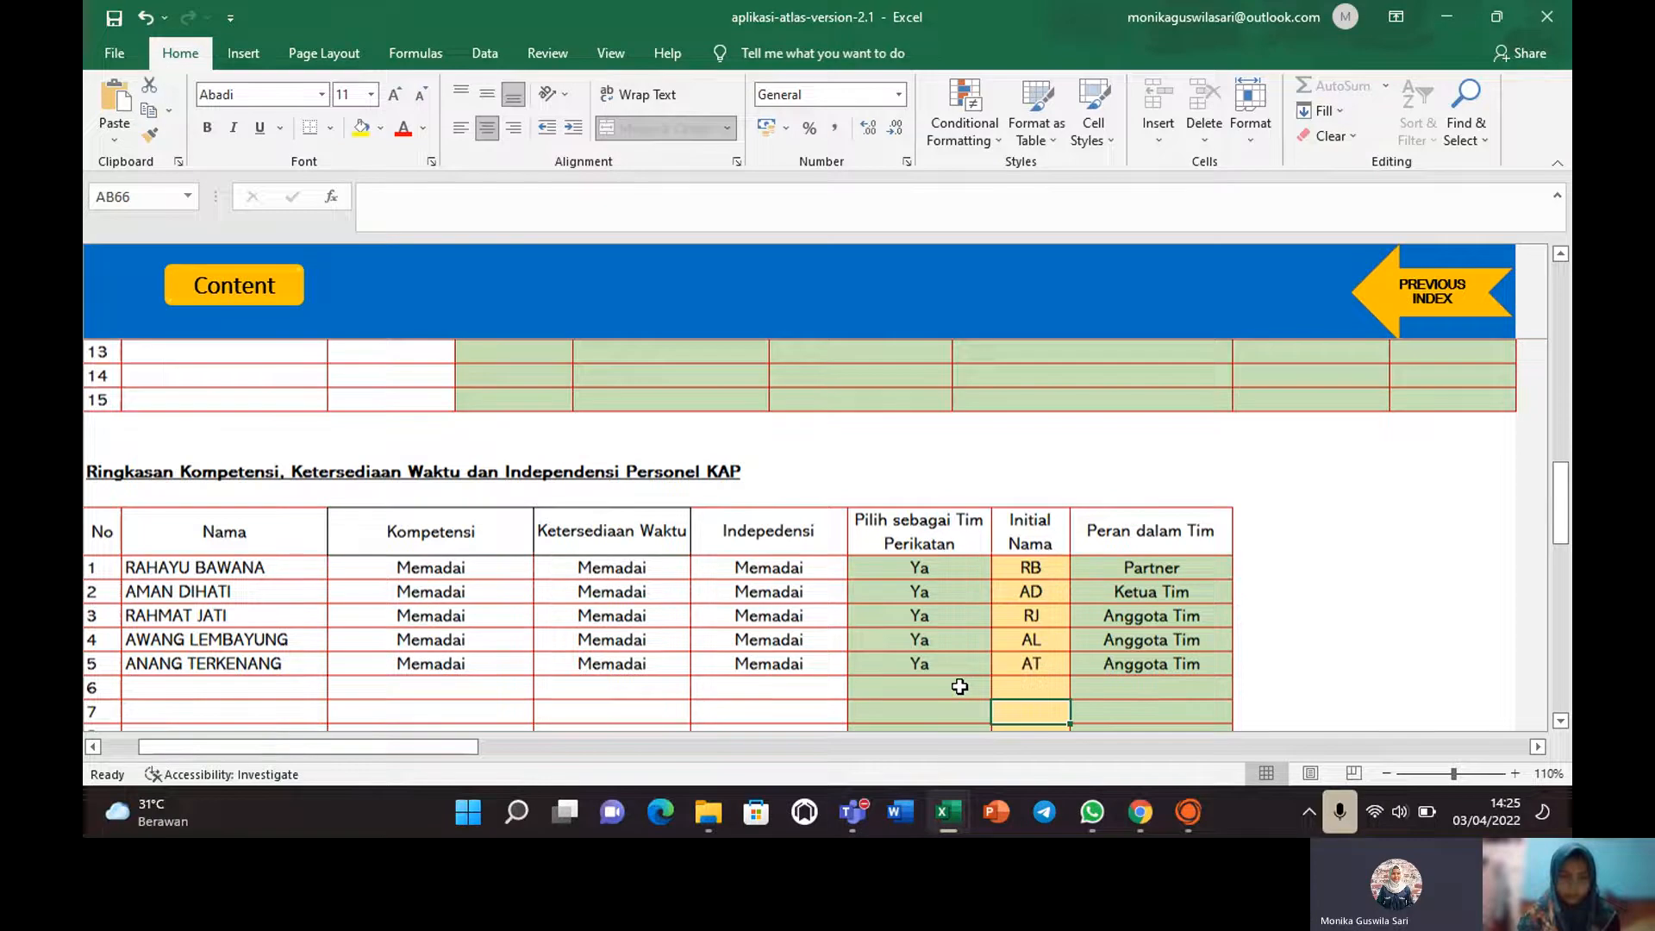
{"action": "key", "text": "Down"}
{"action": "key", "text": "Down"}
{"action": "key", "text": "Down"}
{"action": "key", "text": "Down"}
{"action": "key", "text": "Down"}
{"action": "key", "text": "Down"}
{"action": "key", "text": "Down"}
{"action": "key", "text": "Down"}
{"action": "key", "text": "Down"}
{"action": "key", "text": "Down"}
{"action": "key", "text": "Down"}
{"action": "key", "text": "Down"}
{"action": "key", "text": "Down"}
{"action": "key", "text": "Down"}
{"action": "key", "text": "Down"}
{"action": "key", "text": "Down"}
{"action": "key", "text": "Down"}
{"action": "key", "text": "Down"}
{"action": "key", "text": "Down"}
{"action": "key", "text": "Down"}
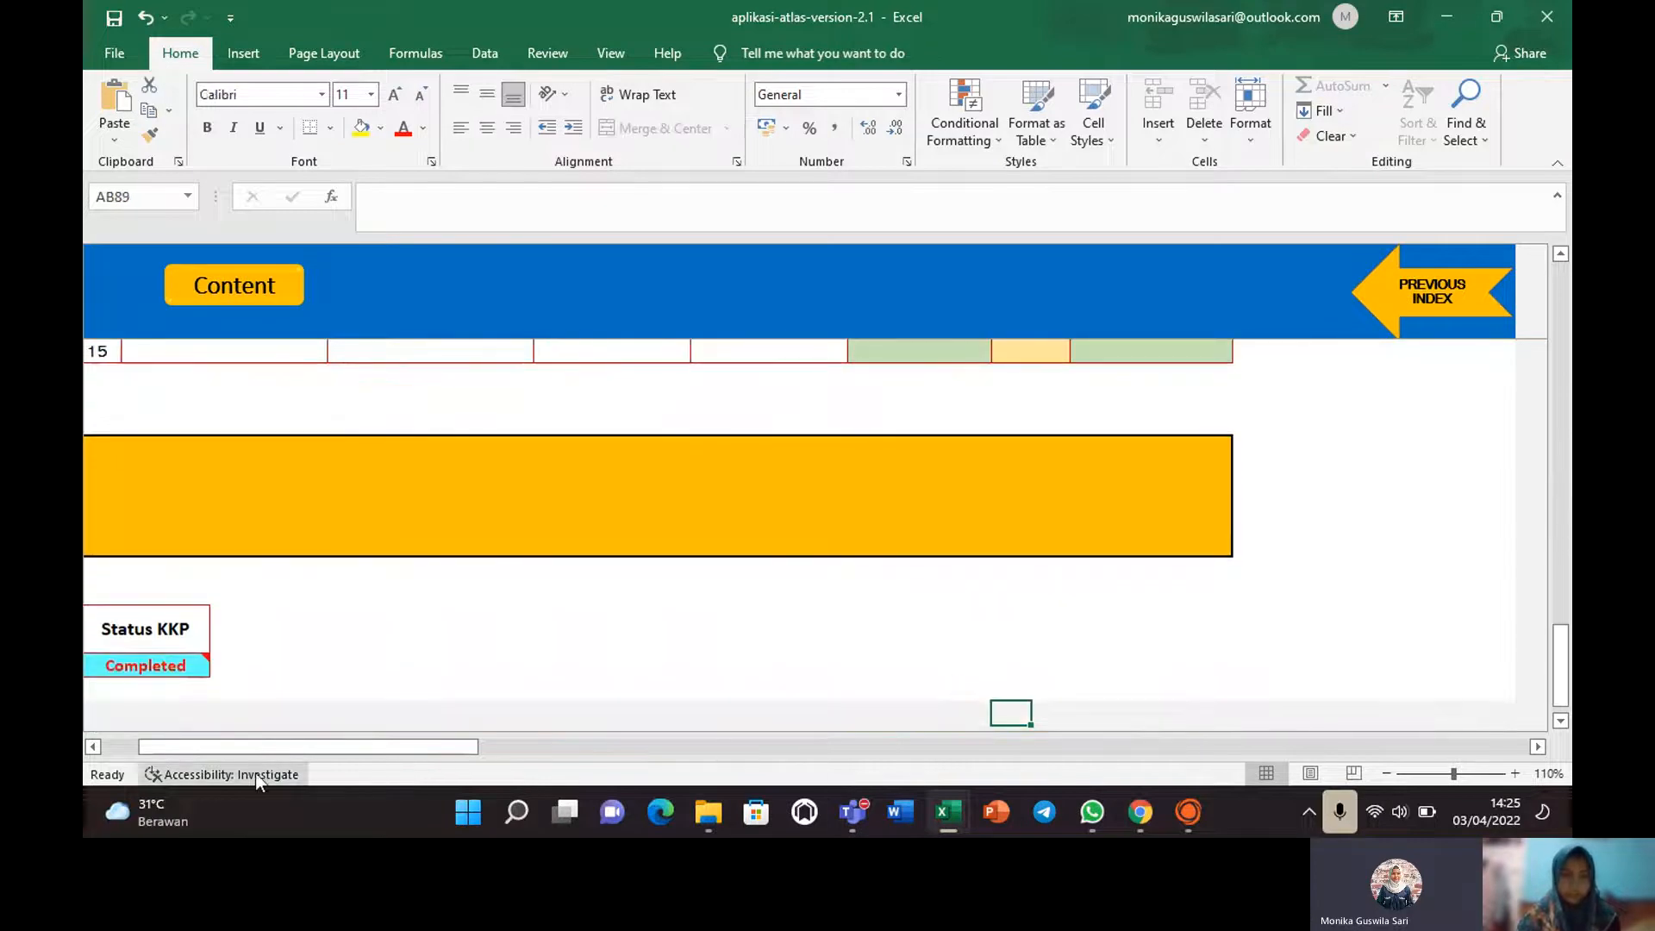
{"action": "left_click_drag", "start_coordinate": [255, 753], "coordinate": [176, 748]}
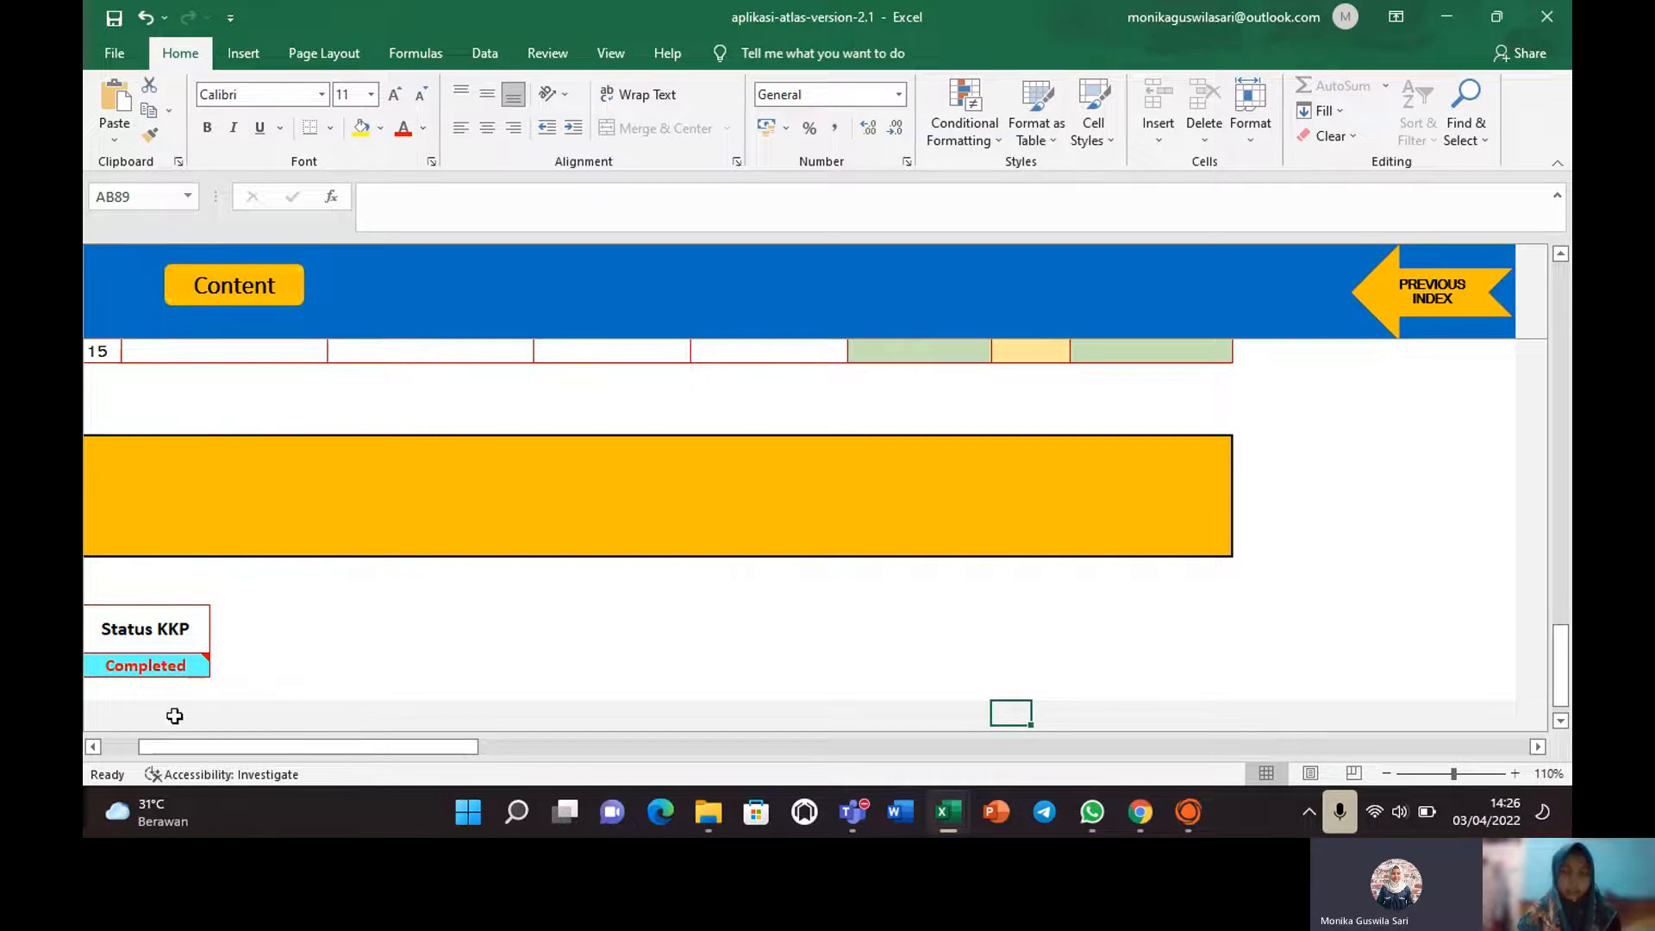
{"action": "mouse_move", "coordinate": [156, 666]}
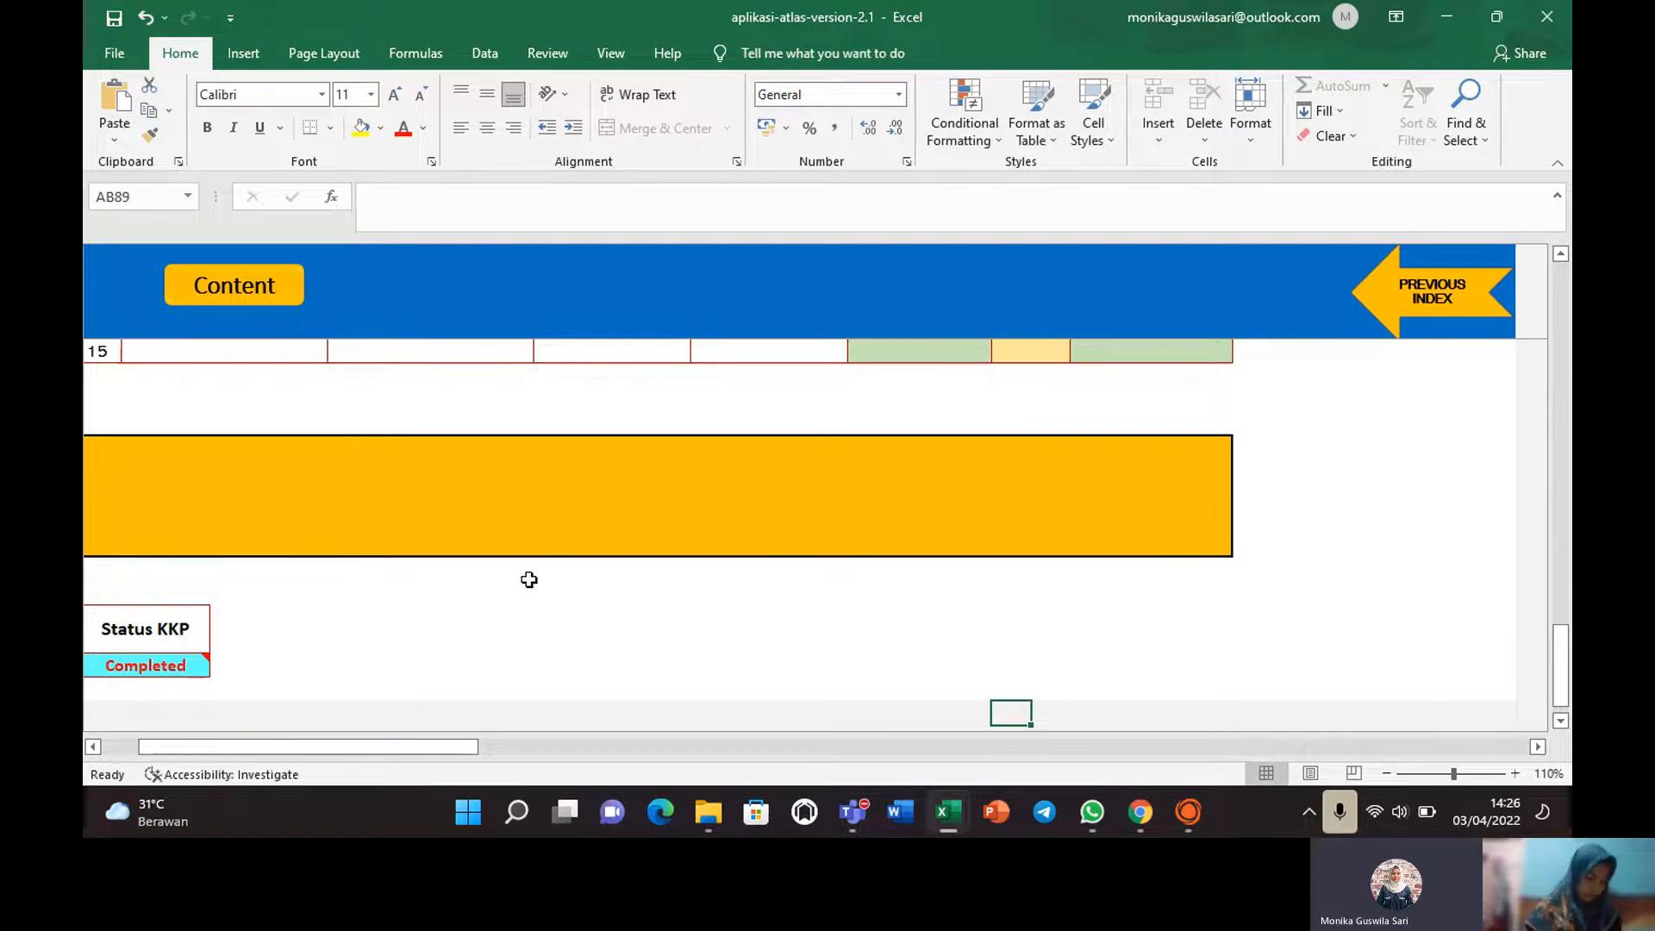
{"action": "left_click", "coordinate": [259, 298]}
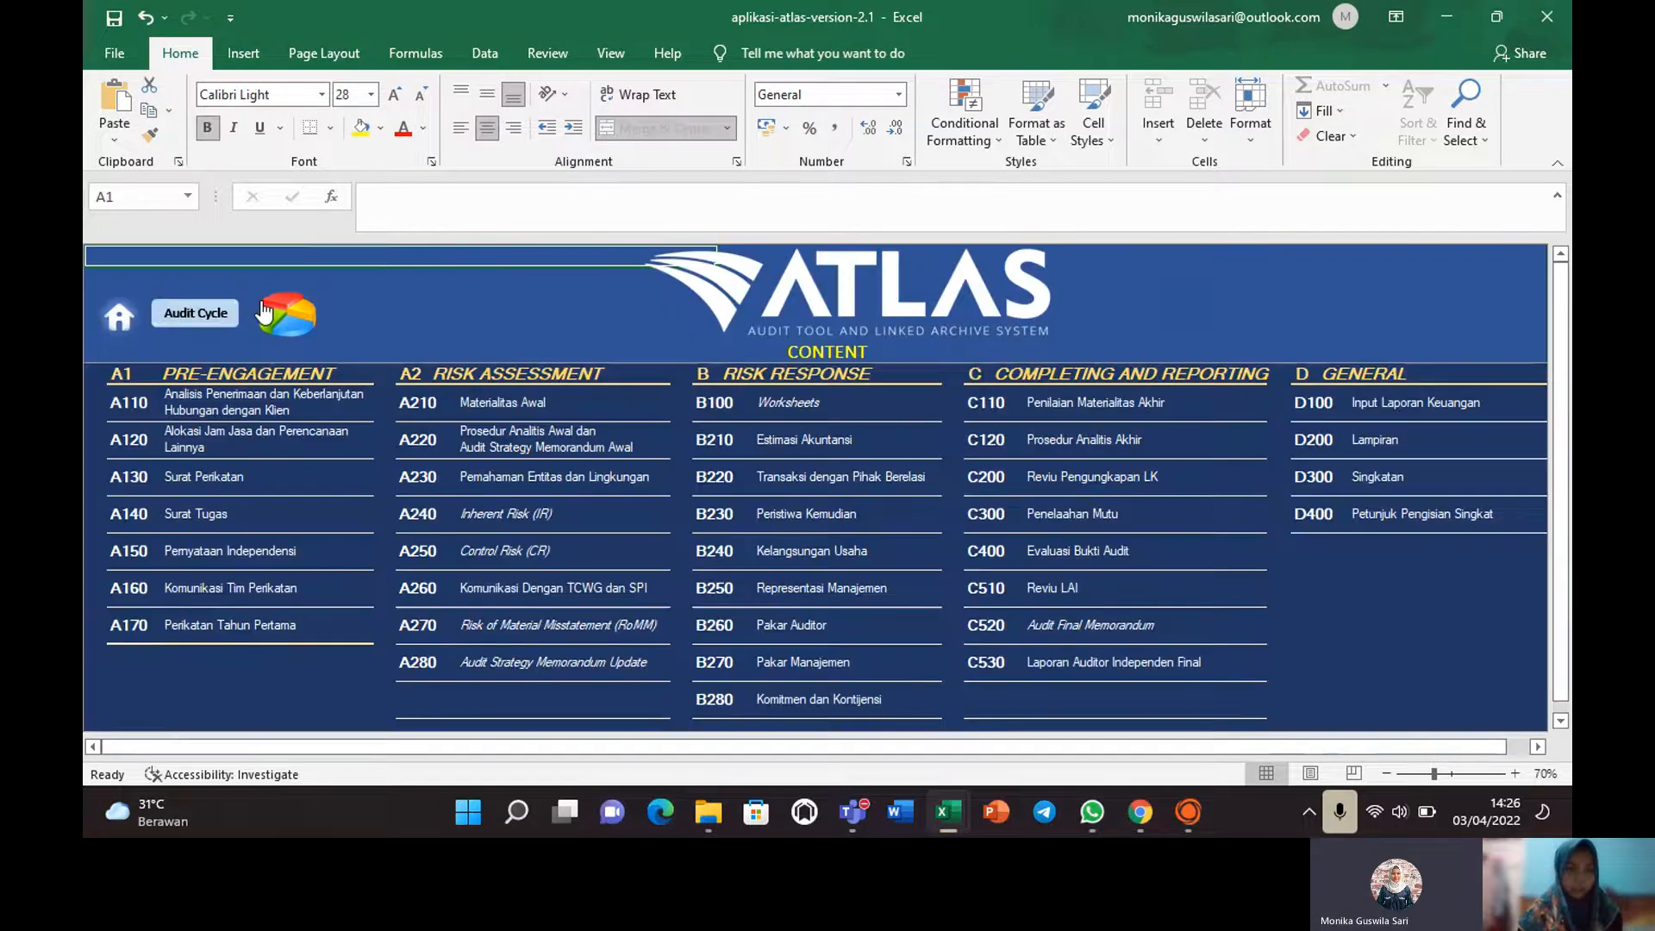
Open the A110 client acceptance sheet and scroll to the accept-or-continue question.
{"action": "left_click", "coordinate": [115, 412]}
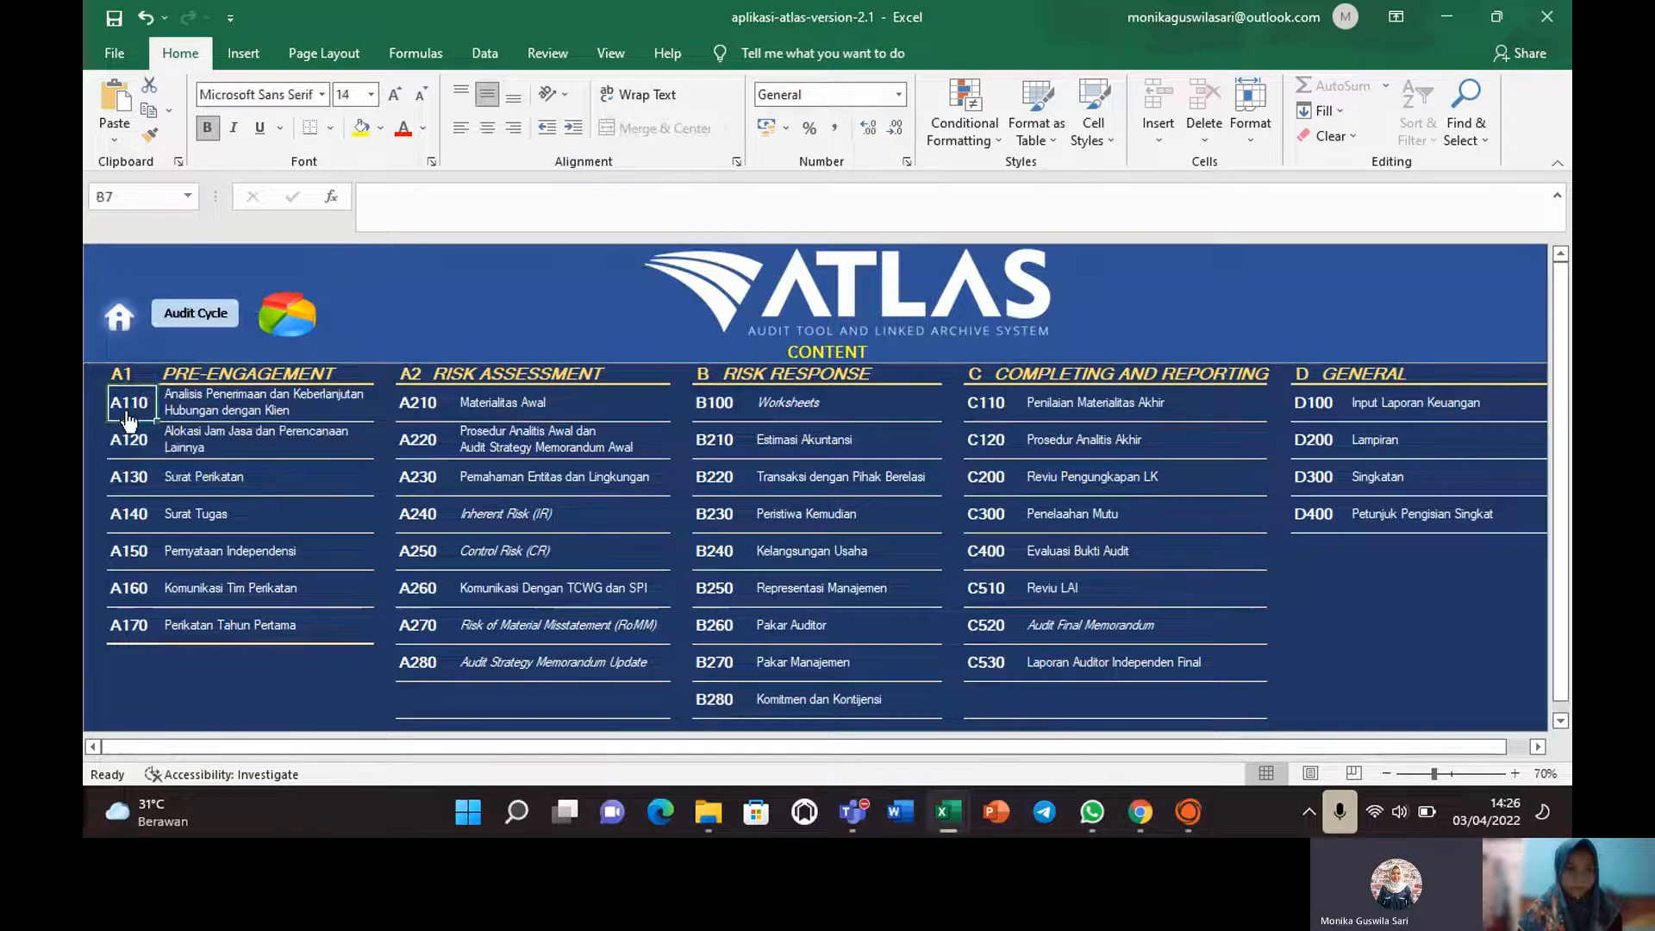
{"action": "left_click", "coordinate": [128, 421]}
{"action": "scroll", "coordinate": [127, 421], "scroll_direction": "up", "scroll_amount": 2}
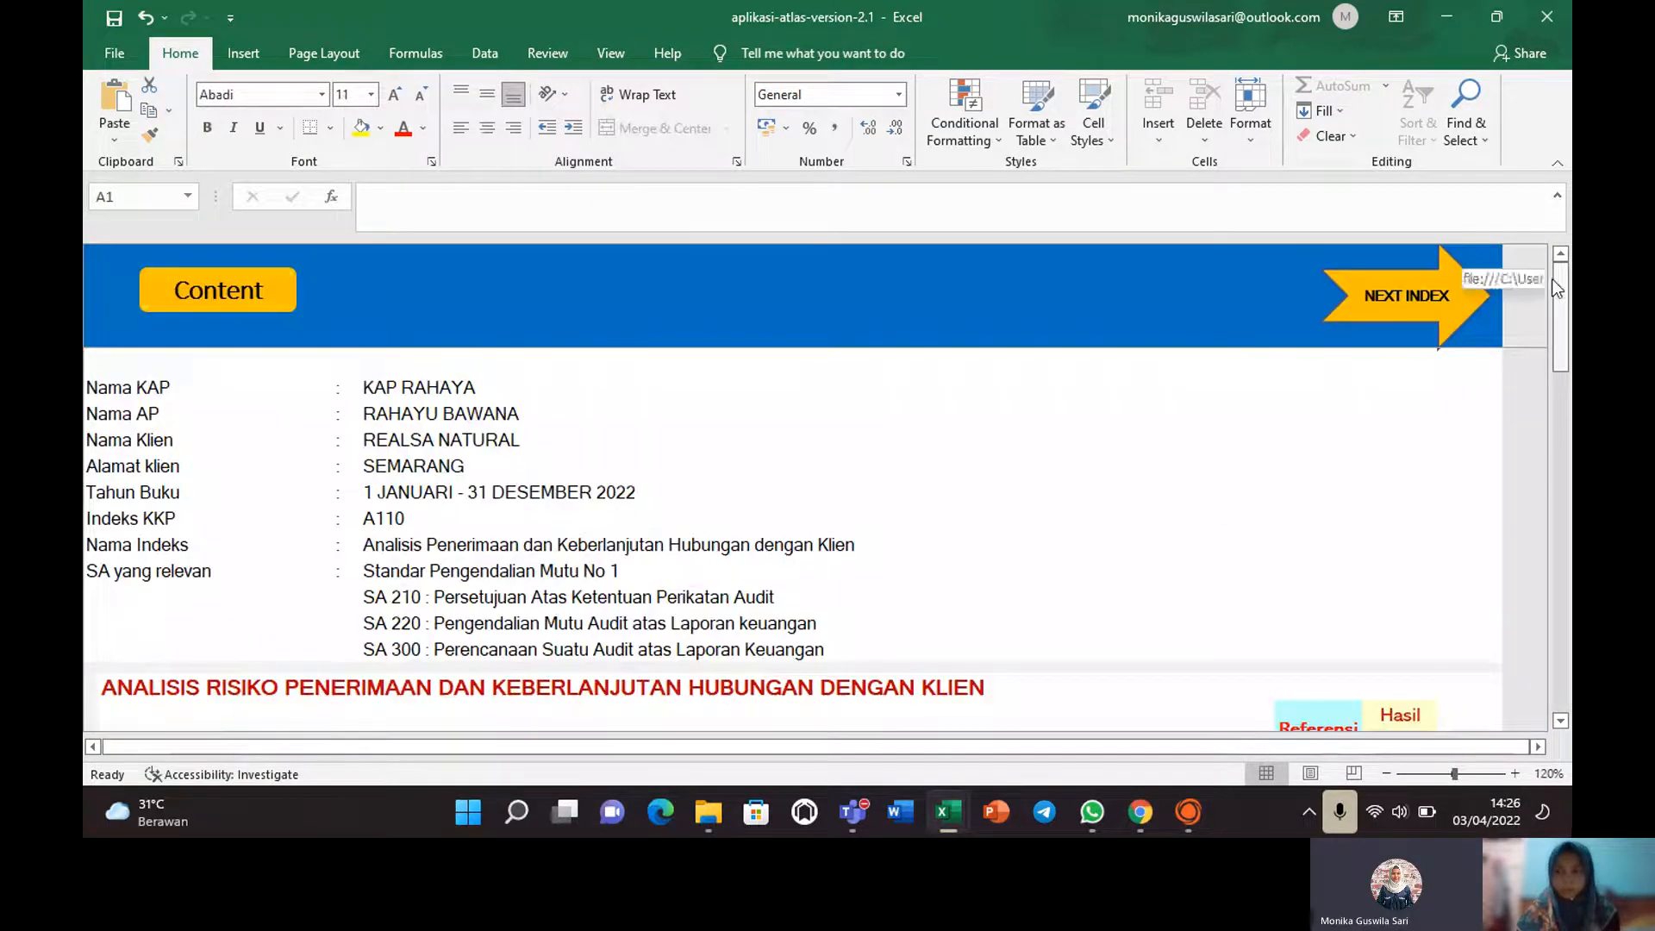
{"action": "left_click_drag", "start_coordinate": [1557, 289], "coordinate": [1560, 347]}
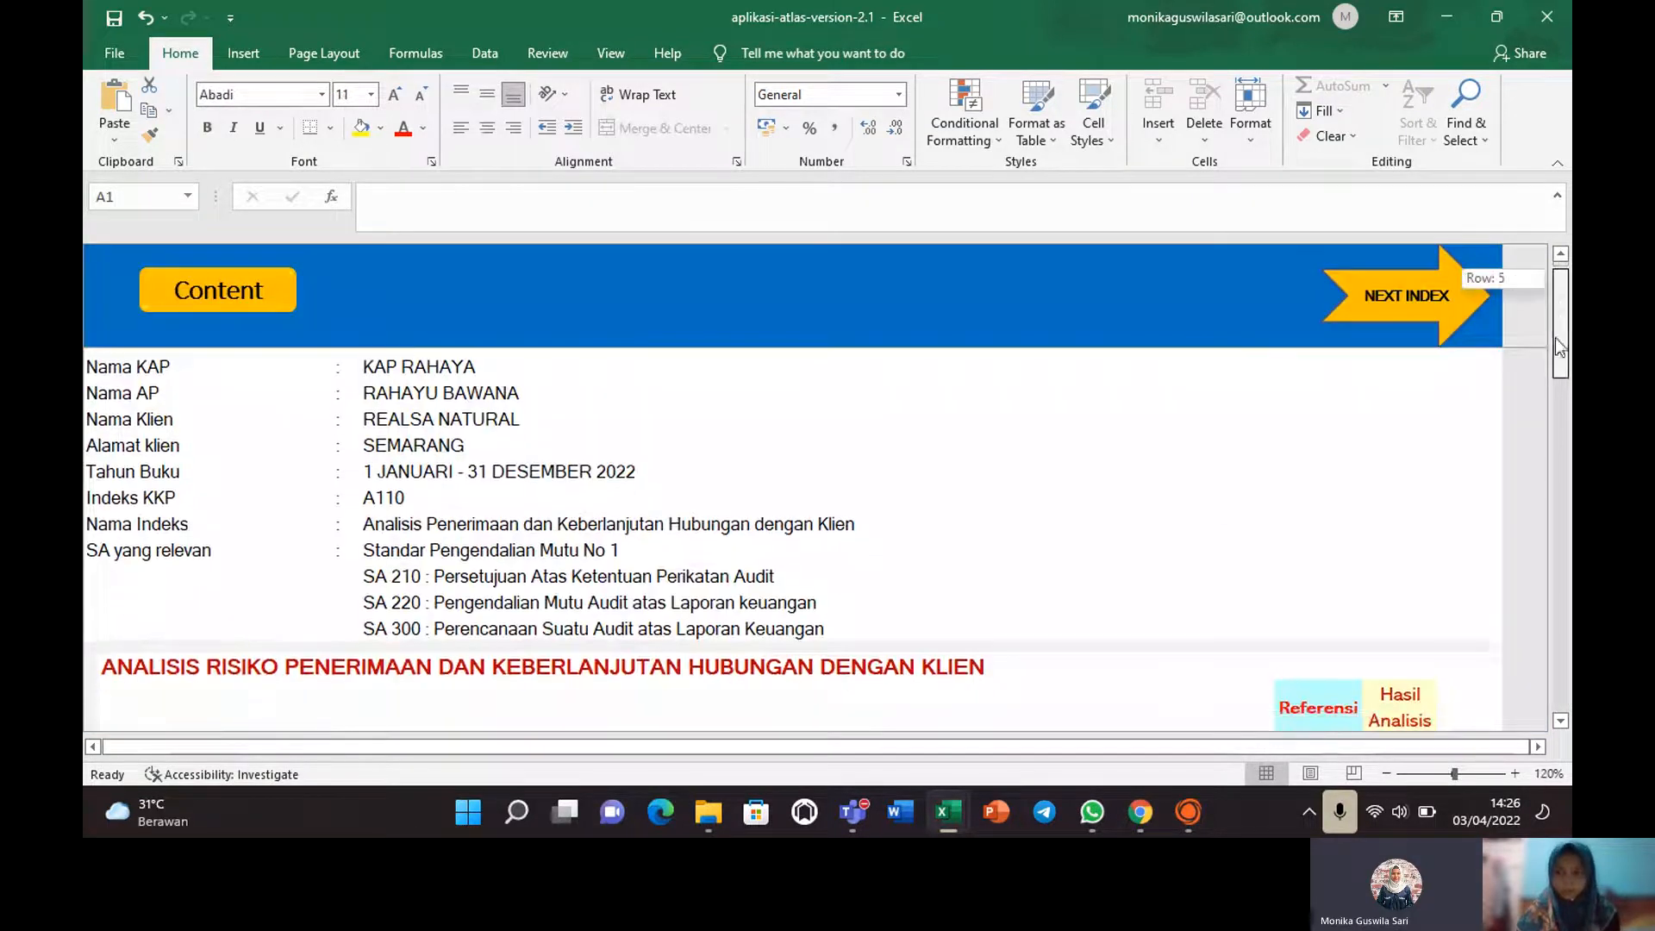
{"action": "left_click", "coordinate": [1563, 393]}
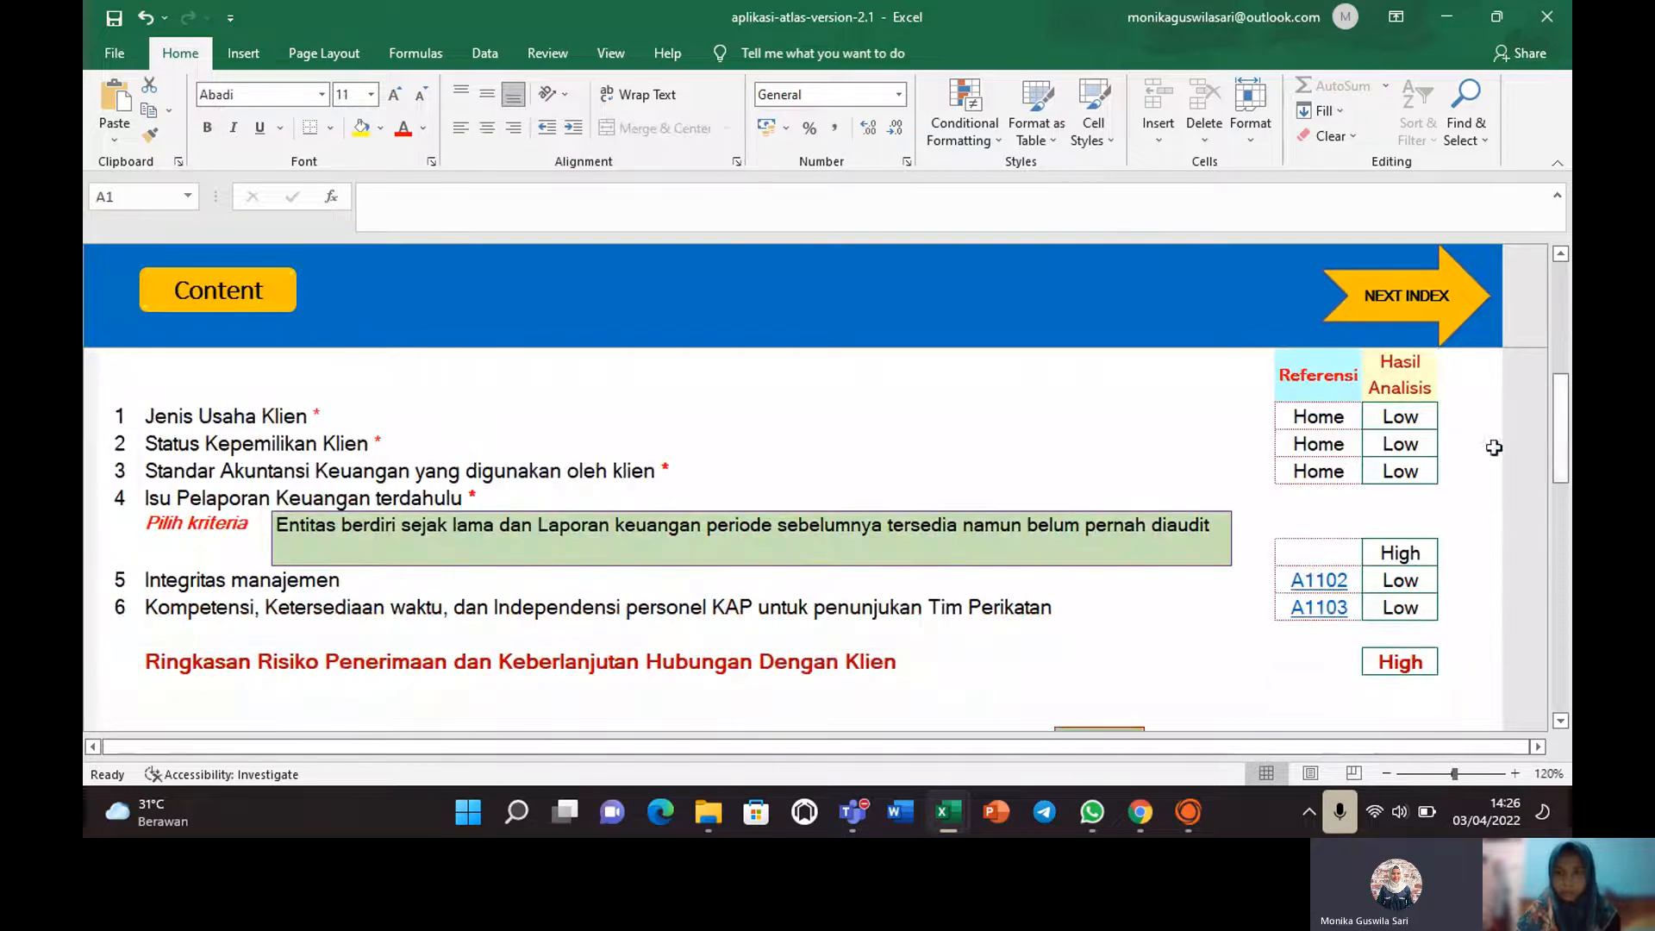
{"action": "left_click", "coordinate": [1562, 401]}
{"action": "left_click_drag", "start_coordinate": [1562, 403], "coordinate": [1562, 459]}
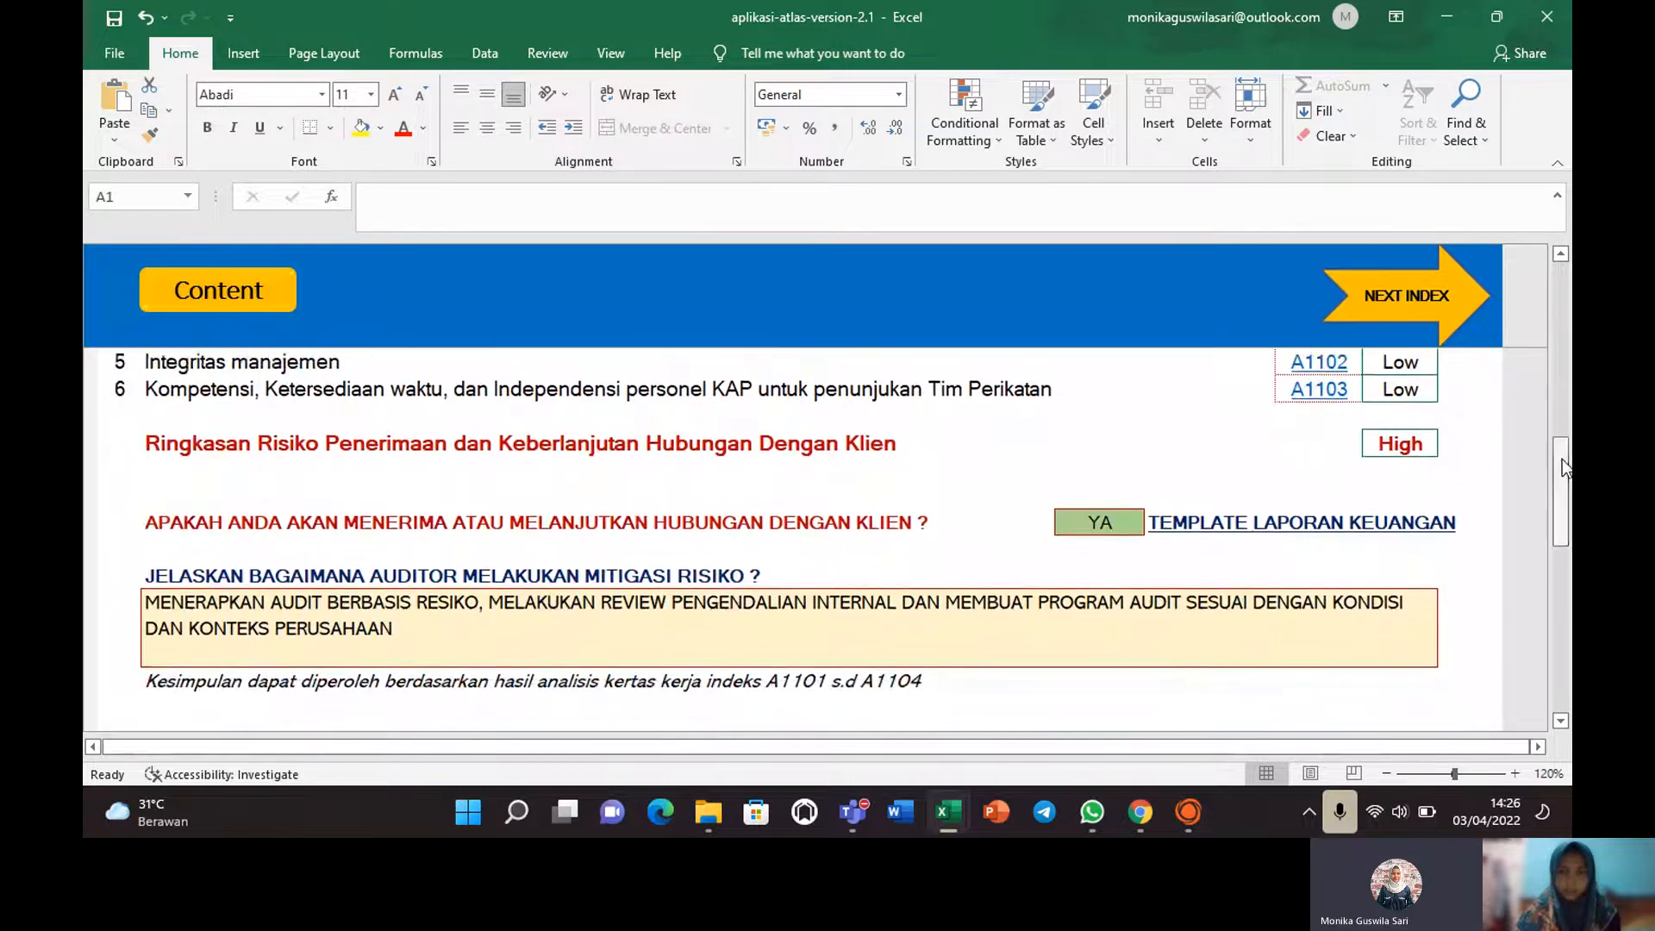
Set the accept-or-continue client decision to YA.
{"action": "left_click", "coordinate": [1129, 523]}
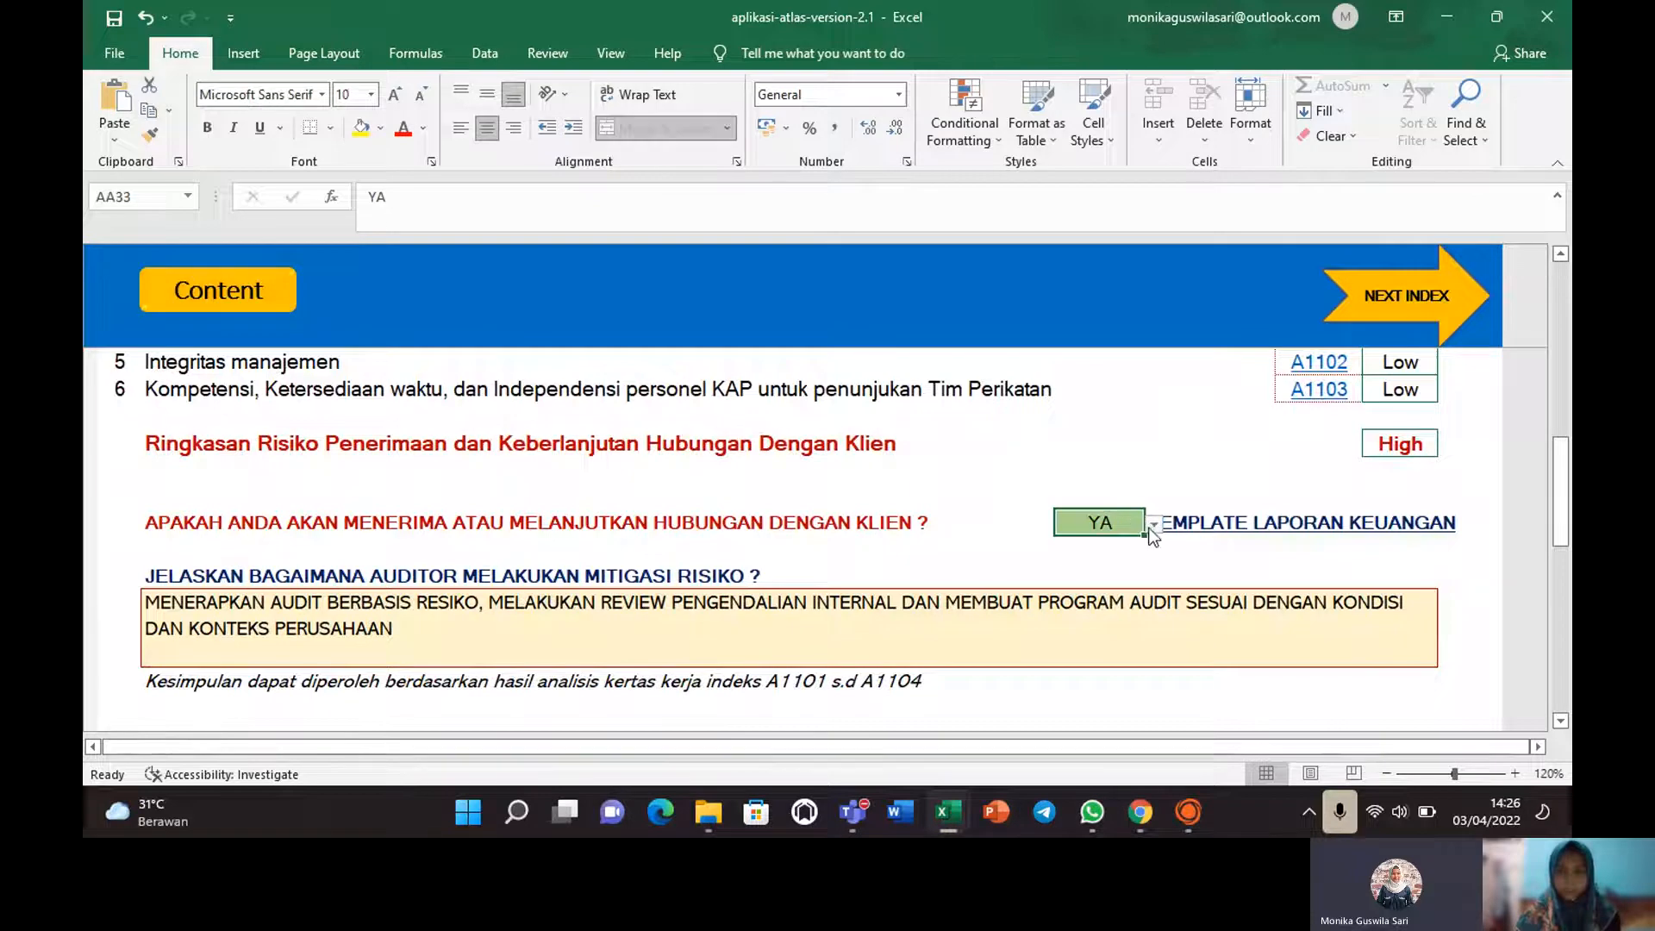
{"action": "left_click", "coordinate": [1152, 524]}
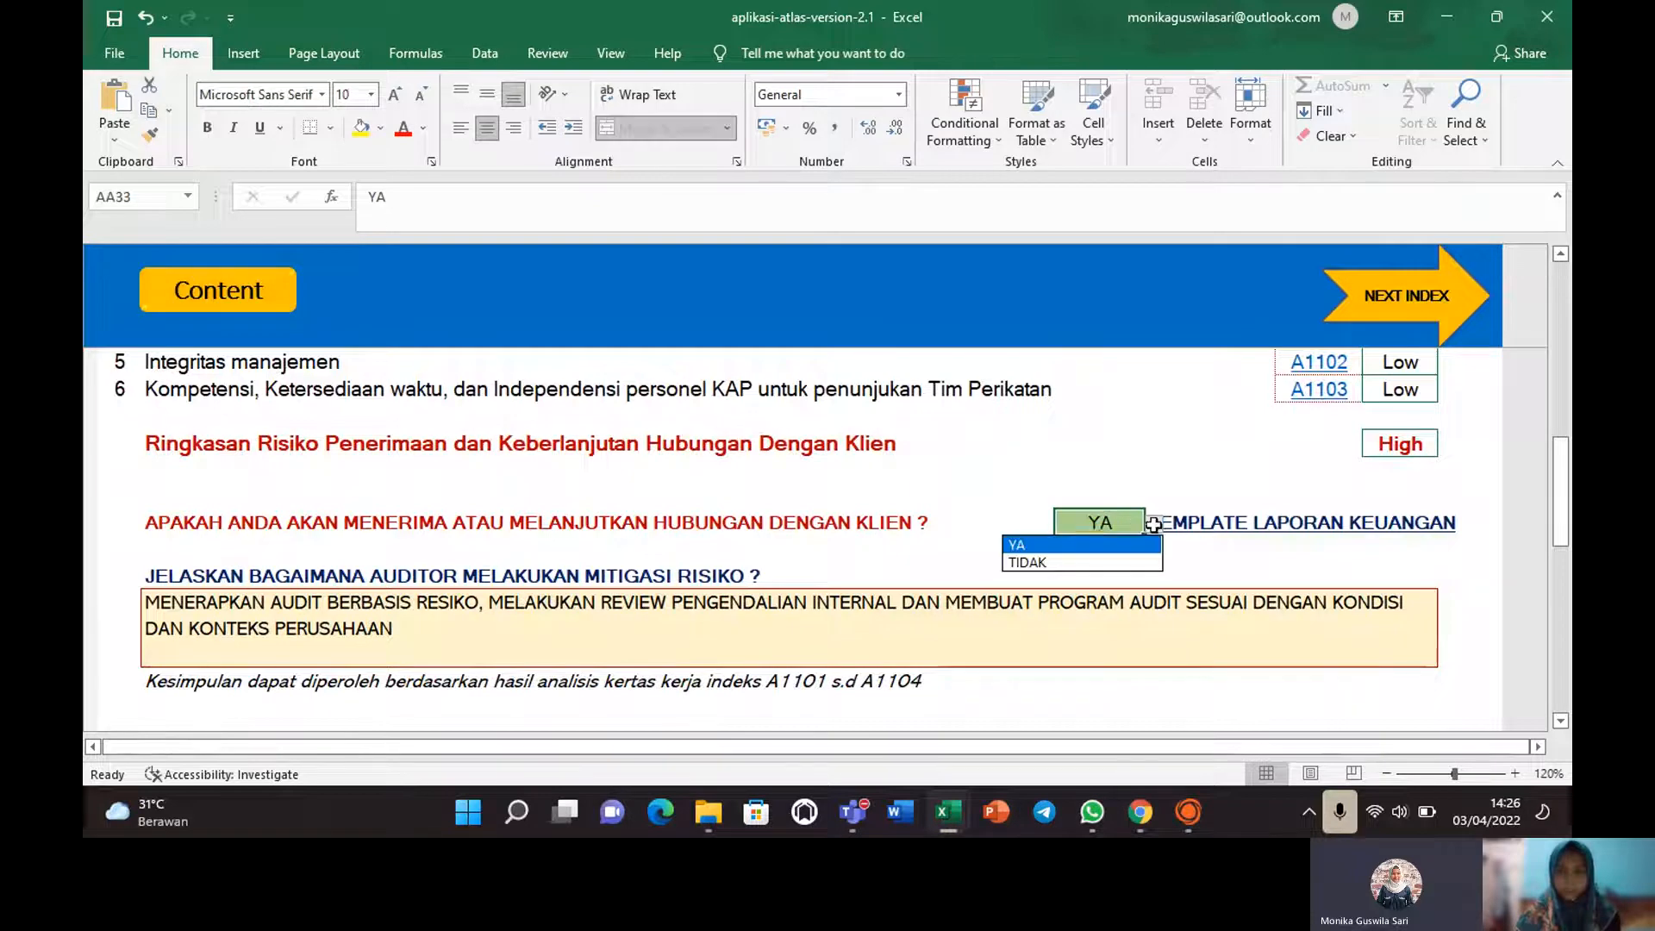
{"action": "left_click", "coordinate": [1047, 546]}
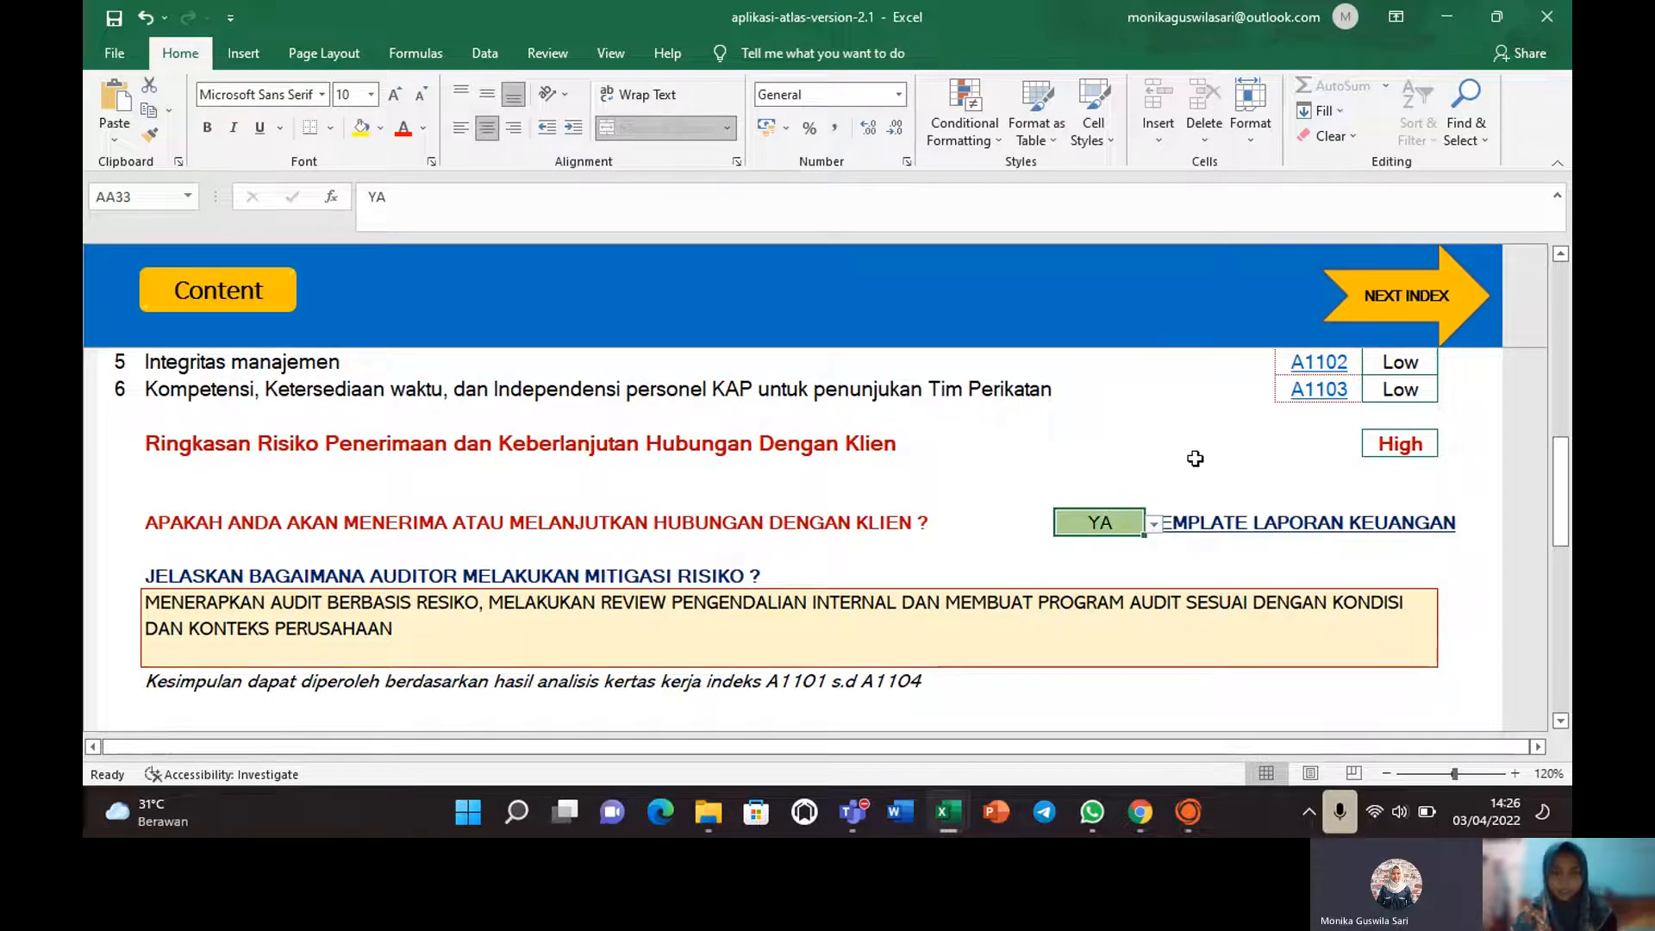
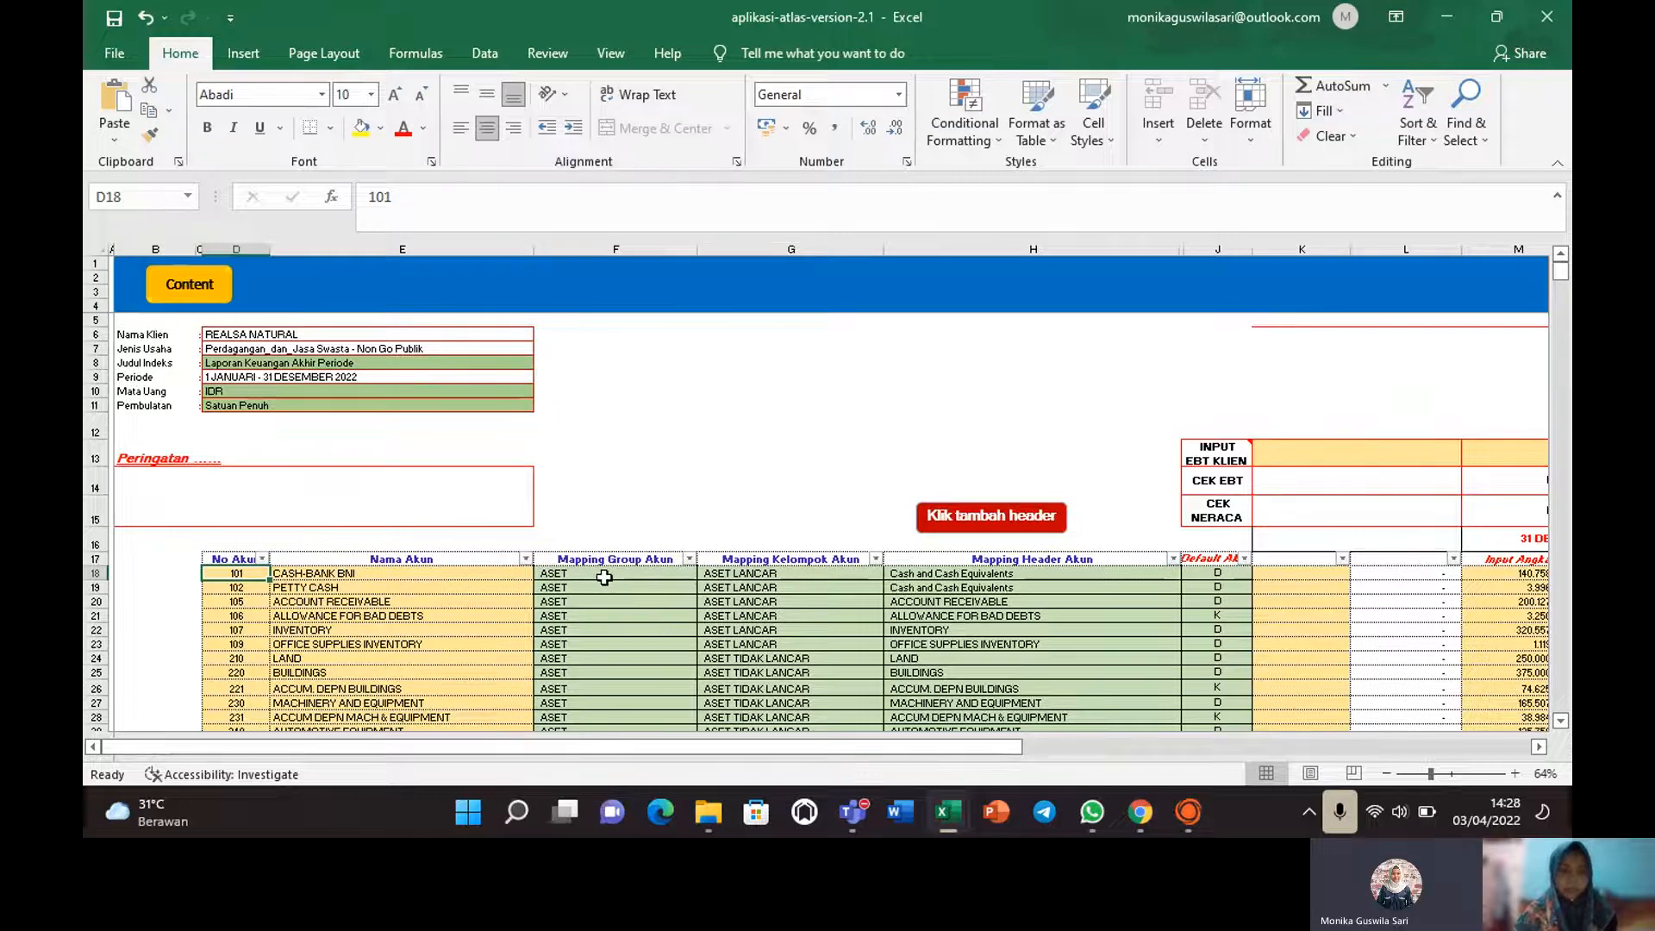
Review the group mappings and ASET LANCAR classification for CASH-BANK BNI, PETTY CASH and ACCOUNT RECEIVABLE.
{"action": "left_click", "coordinate": [604, 575]}
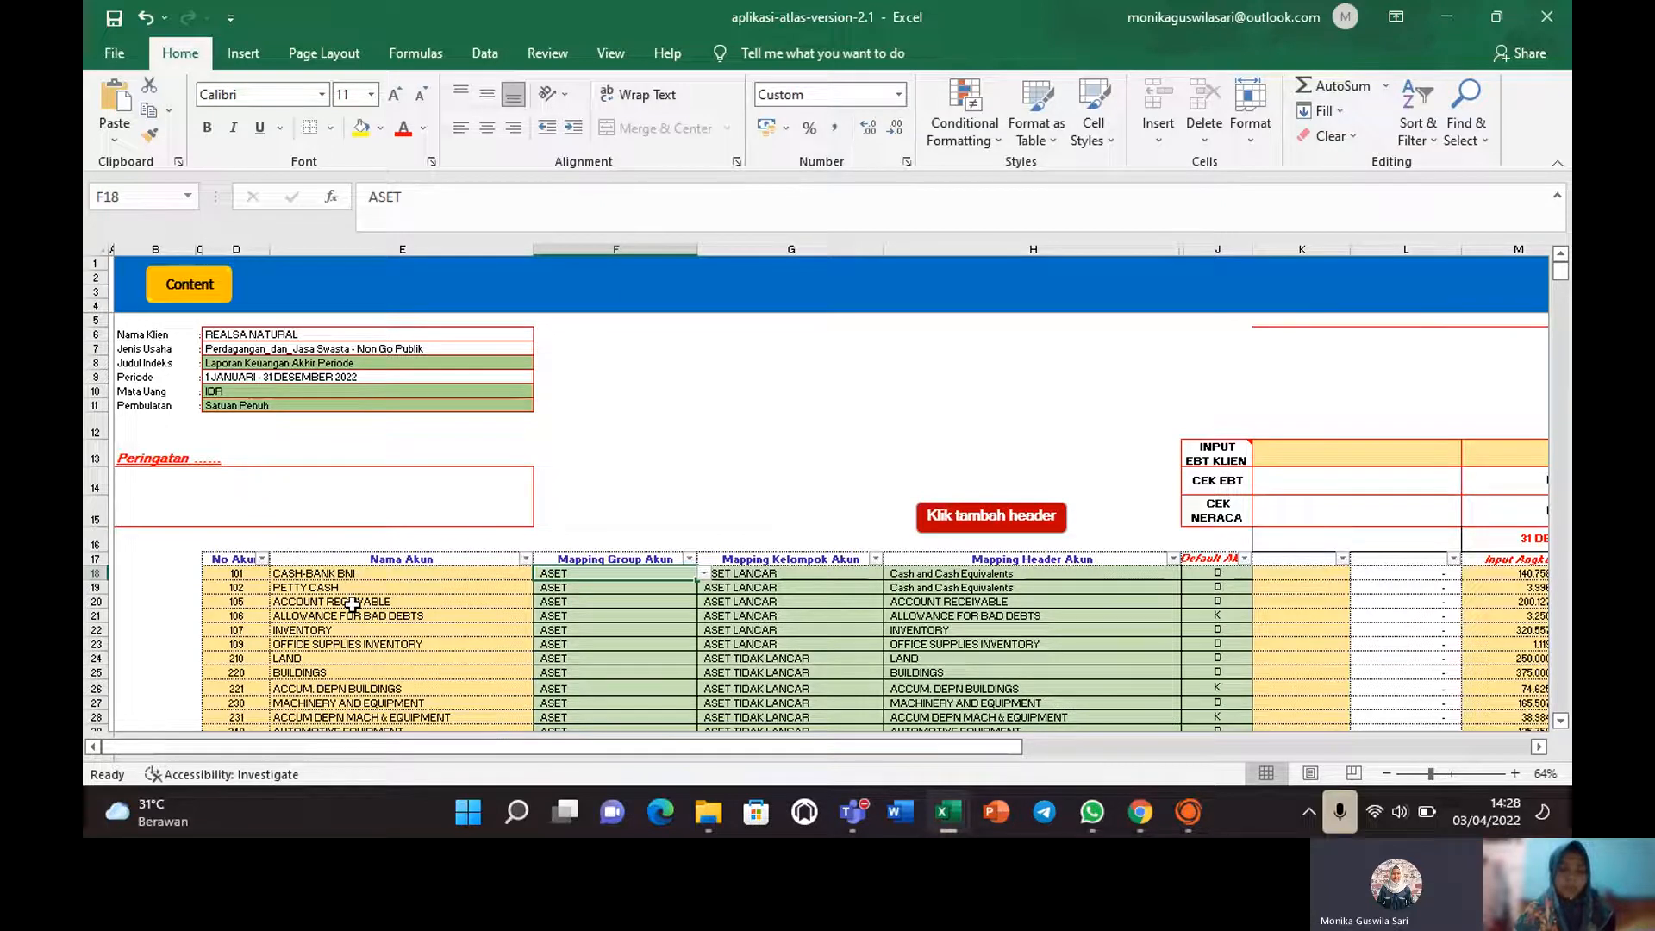
{"action": "left_click", "coordinate": [296, 573]}
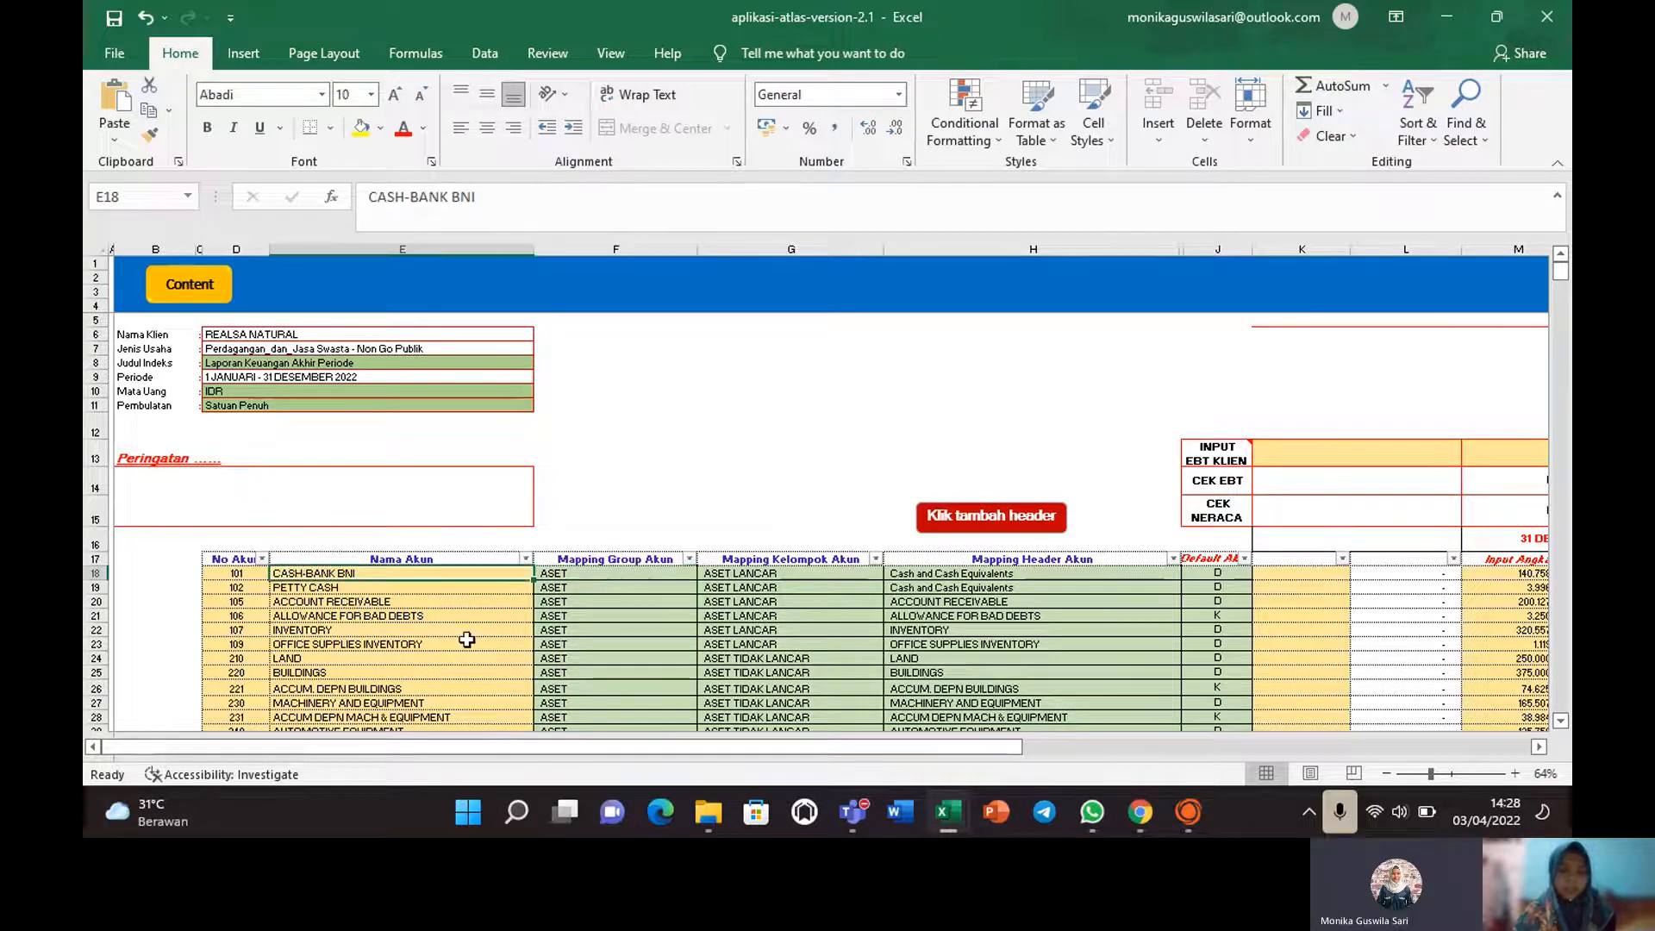
{"action": "key", "text": "Right"}
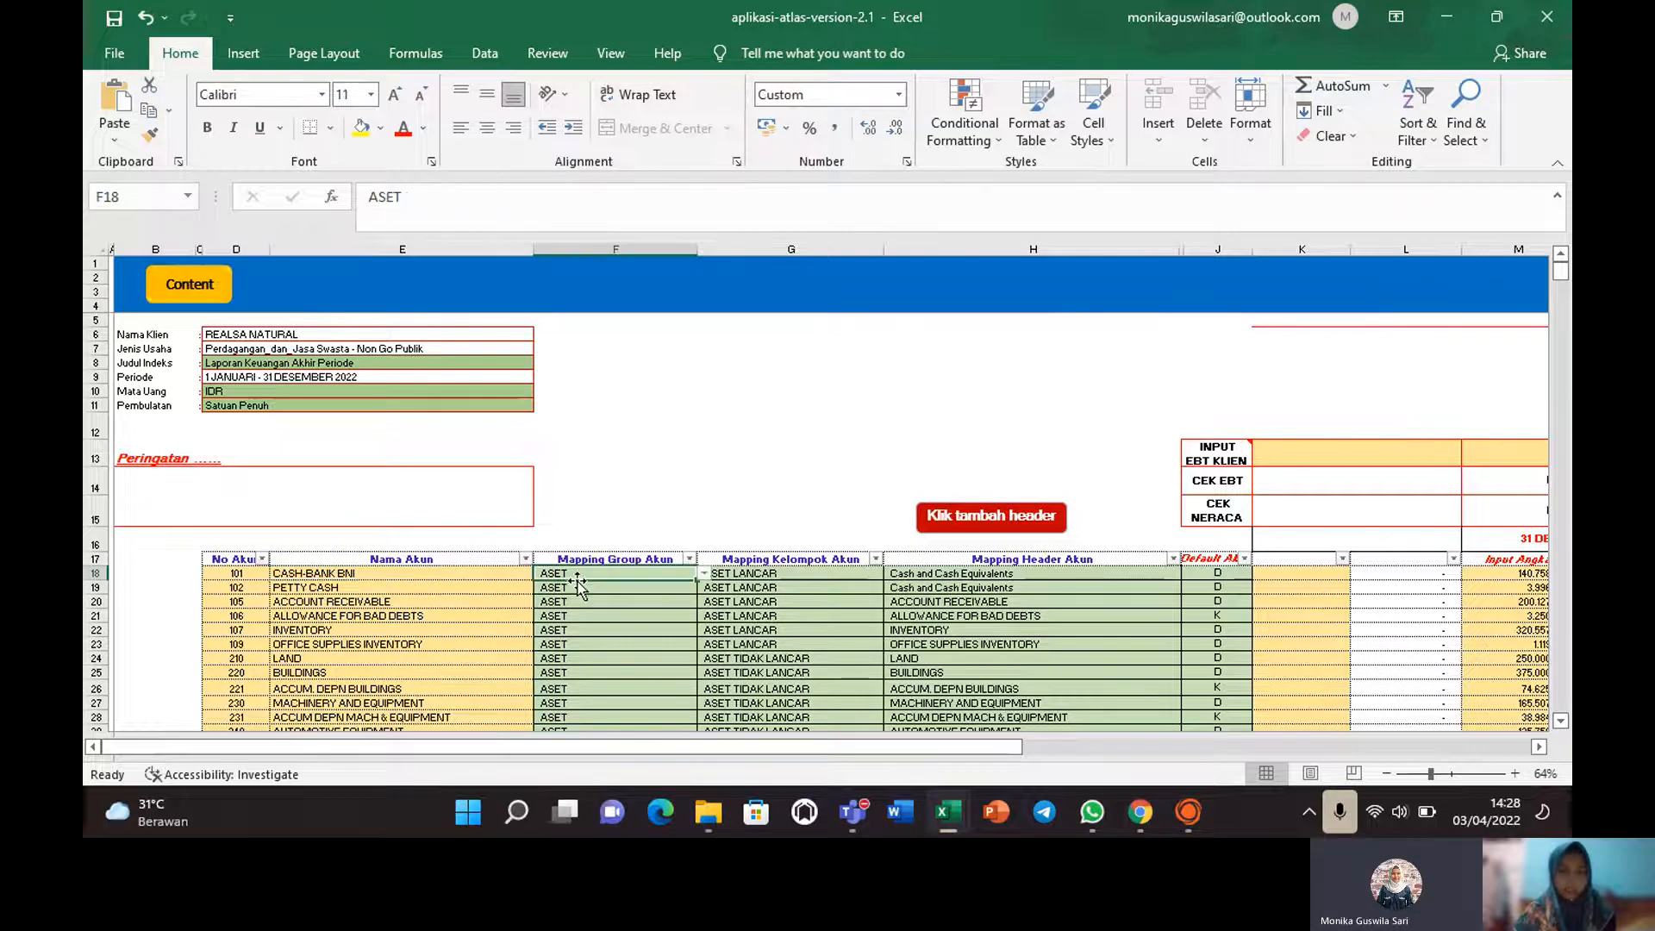
{"action": "left_click", "coordinate": [339, 587]}
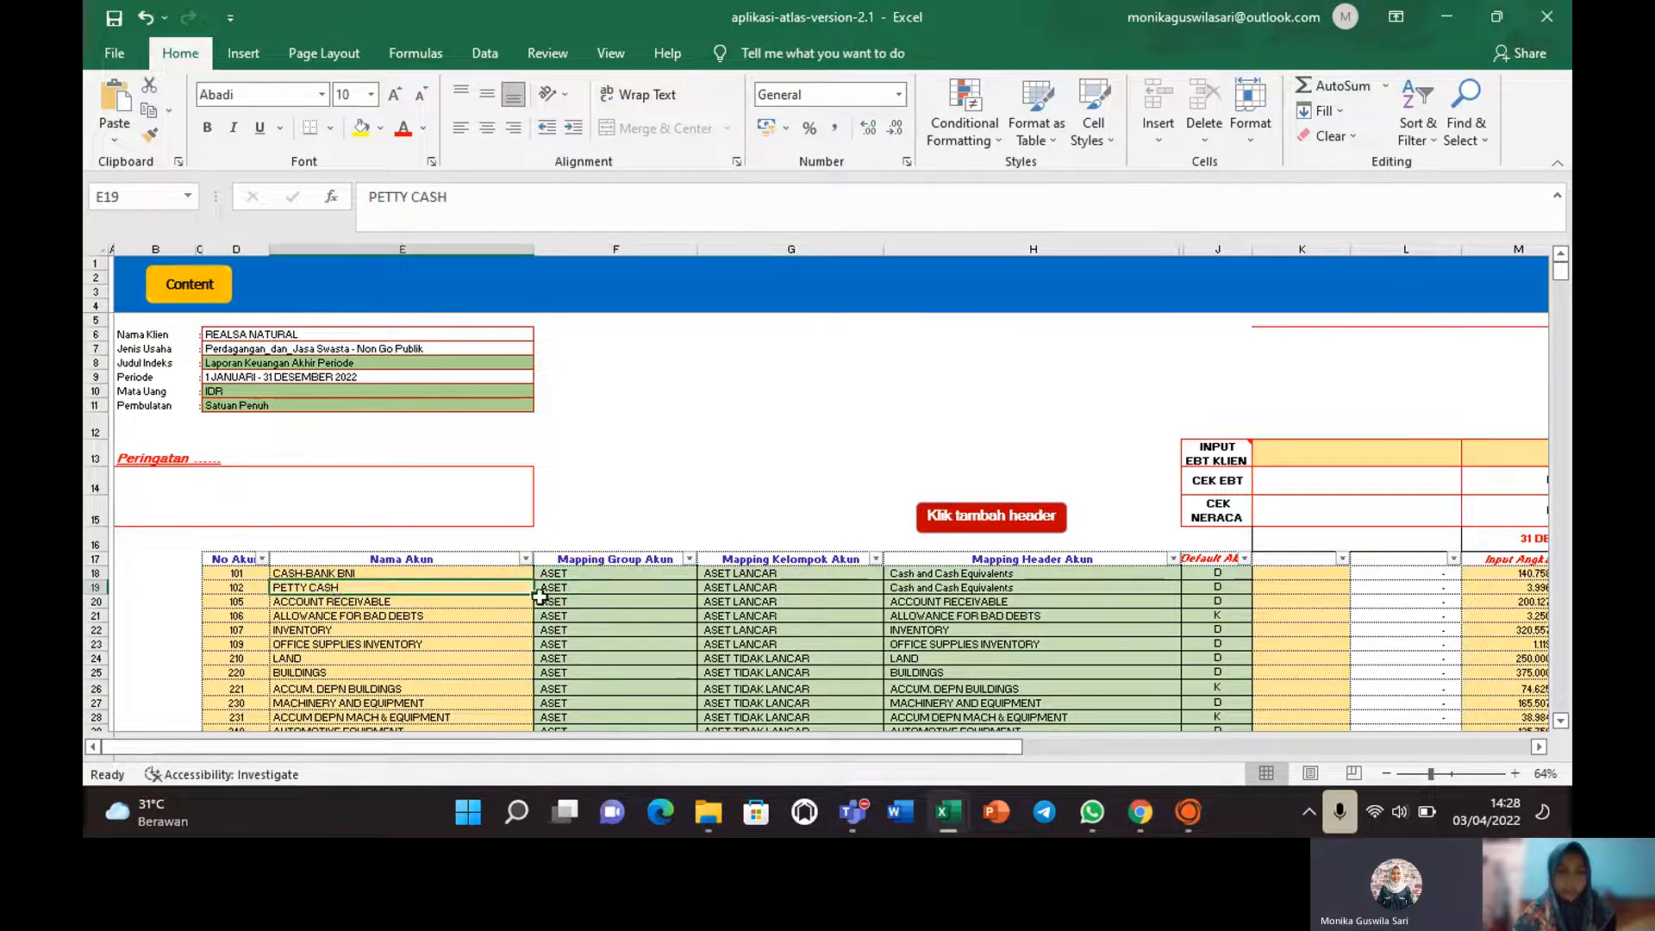
{"action": "left_click", "coordinate": [541, 598]}
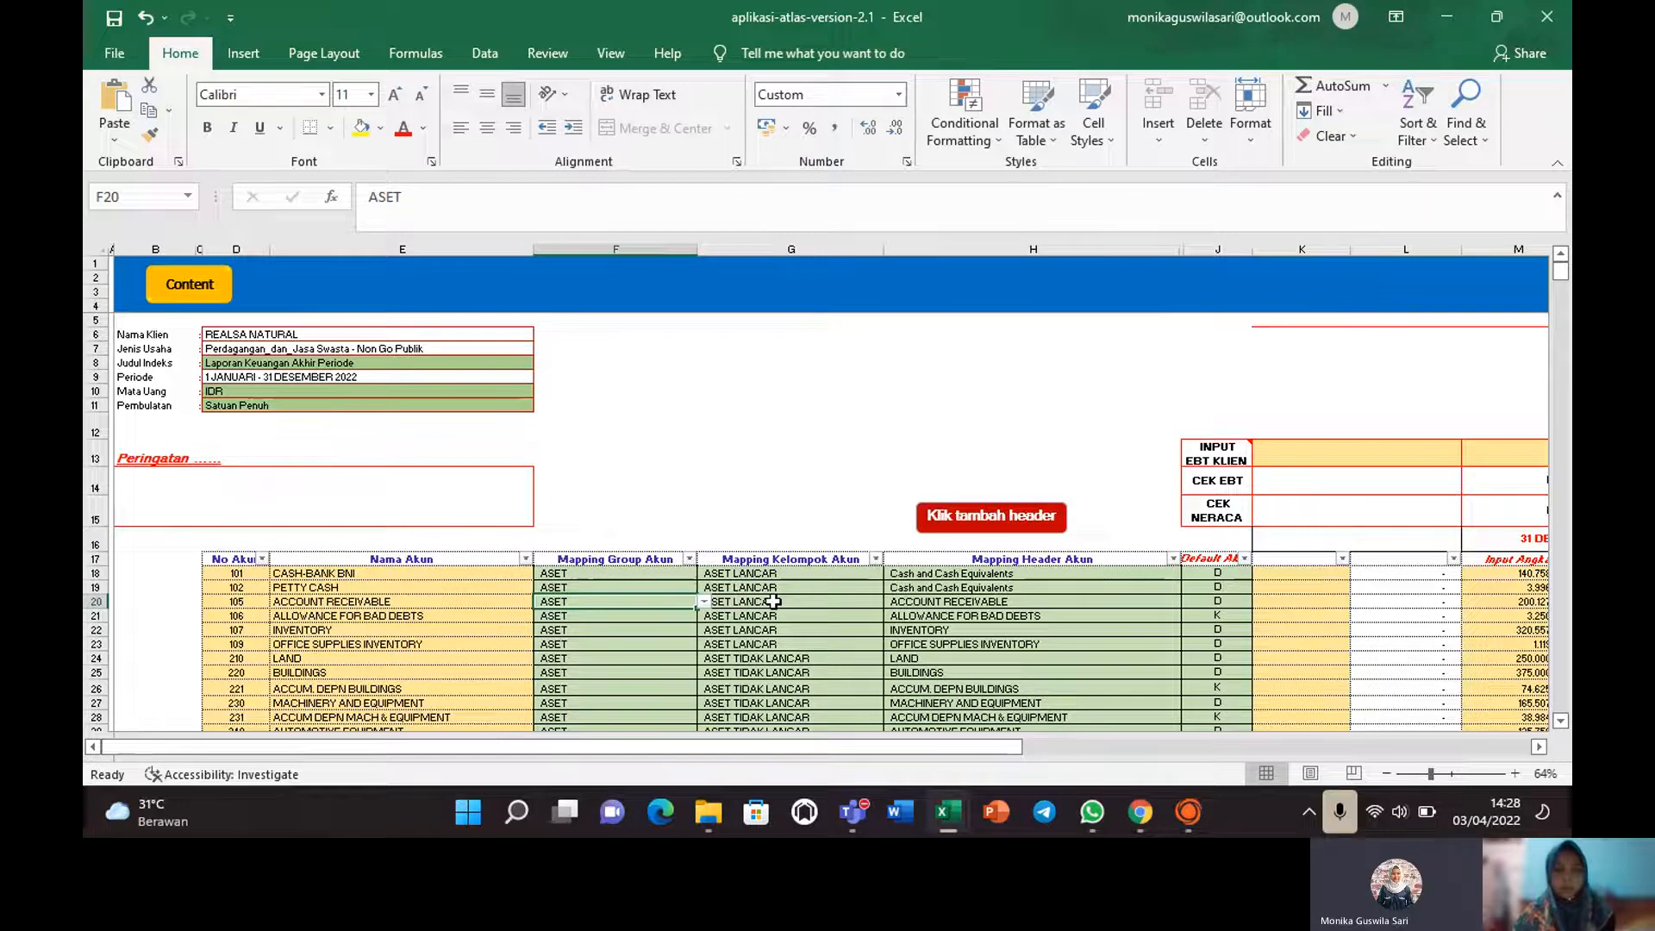
{"action": "left_click", "coordinate": [786, 574]}
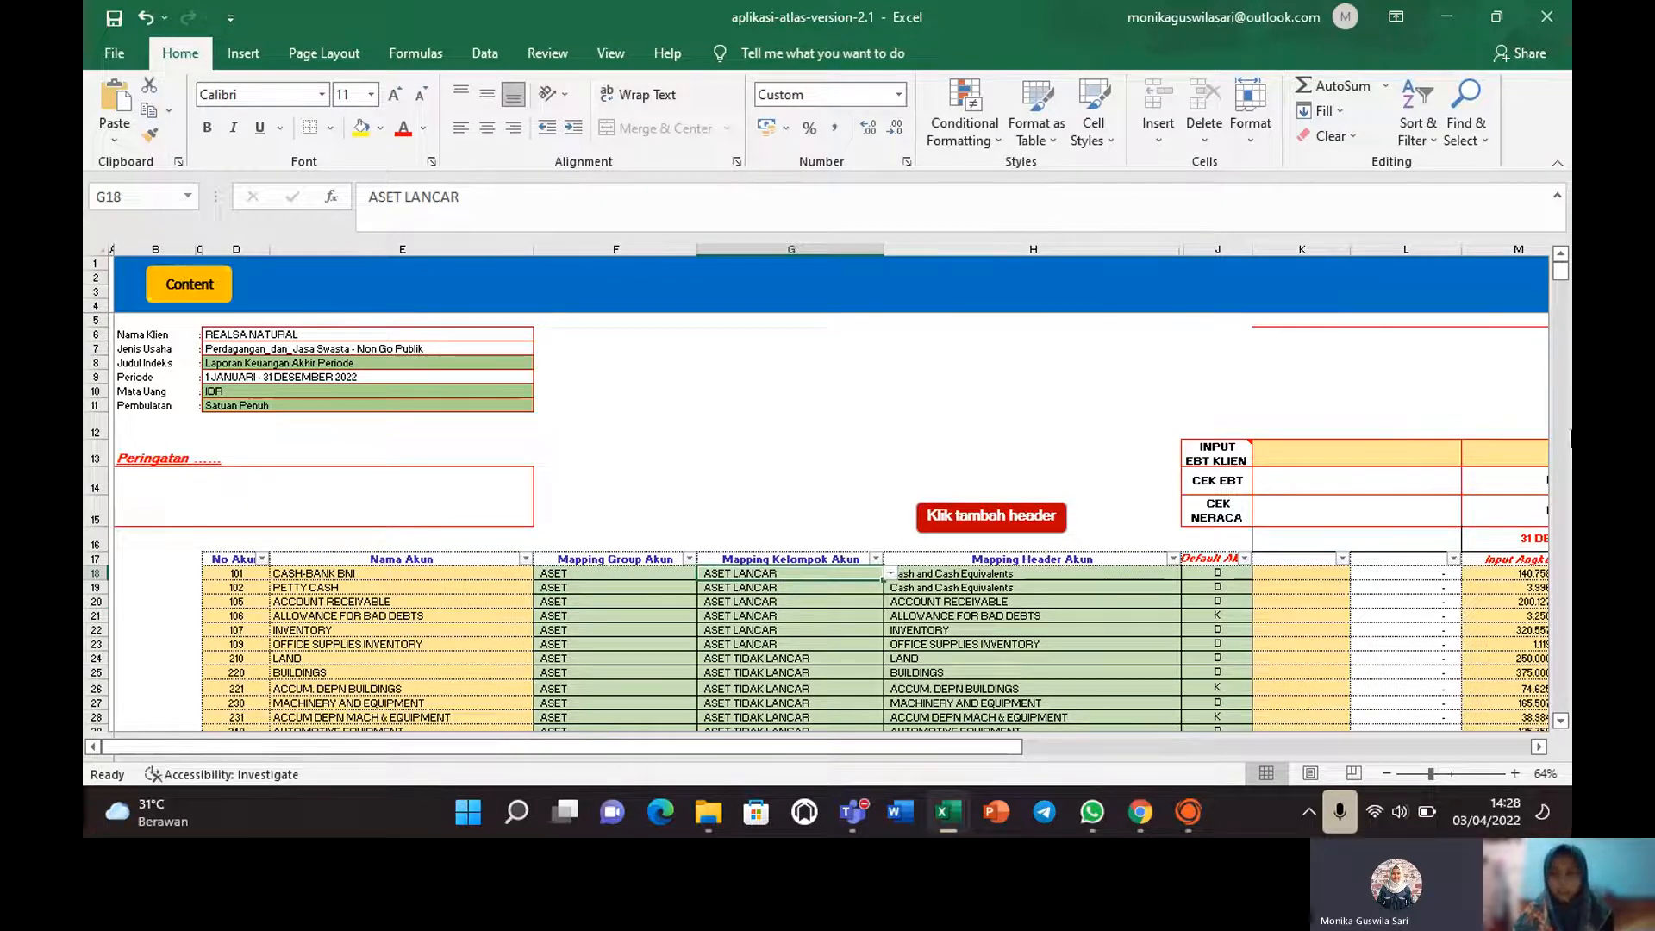
Run the red 'Klik tambah header' macro to bring up the account-header sheet.
{"action": "left_click_drag", "start_coordinate": [1562, 271], "coordinate": [1561, 277]}
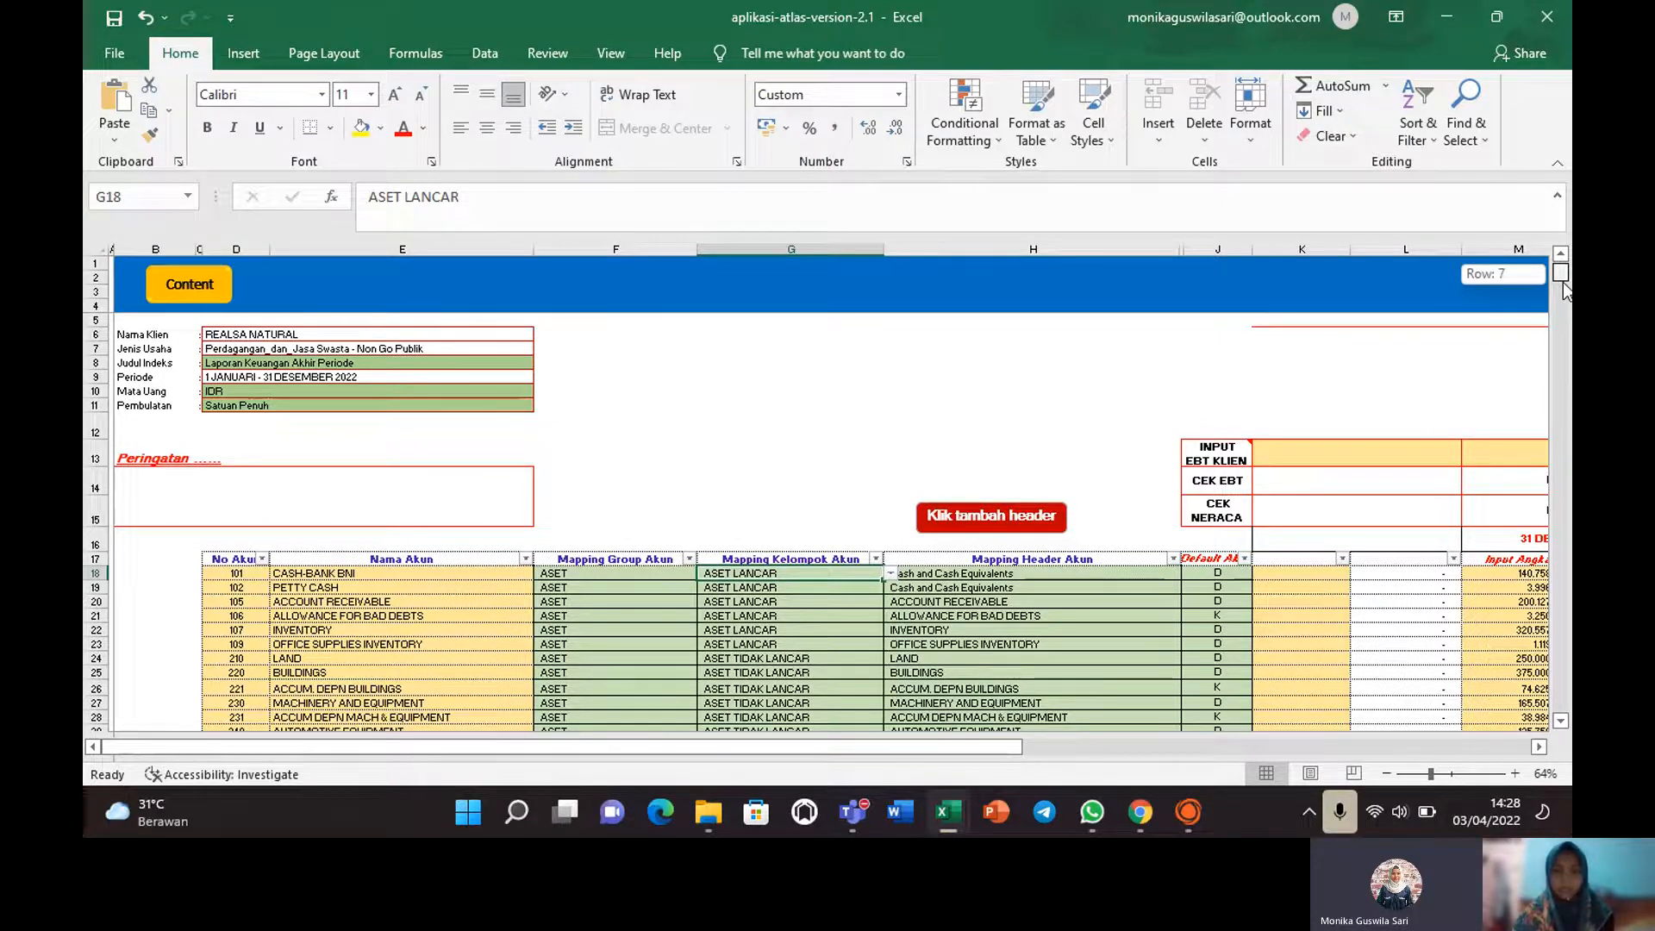
{"action": "left_click_drag", "start_coordinate": [1565, 291], "coordinate": [1562, 274]}
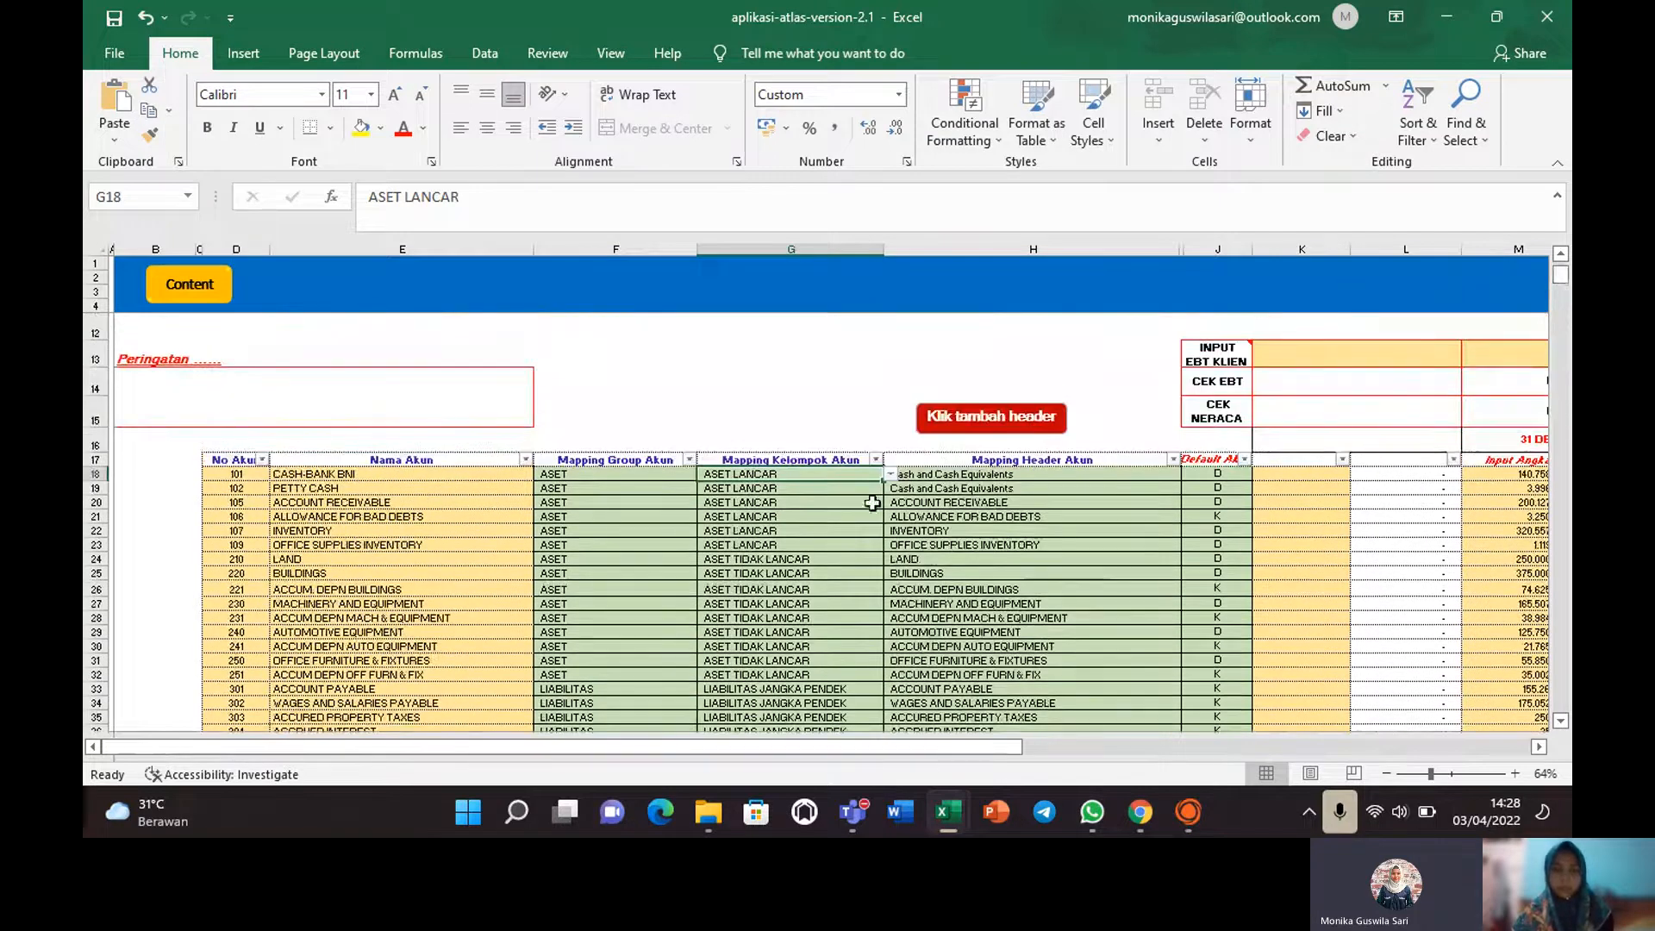
{"action": "left_click", "coordinate": [957, 424]}
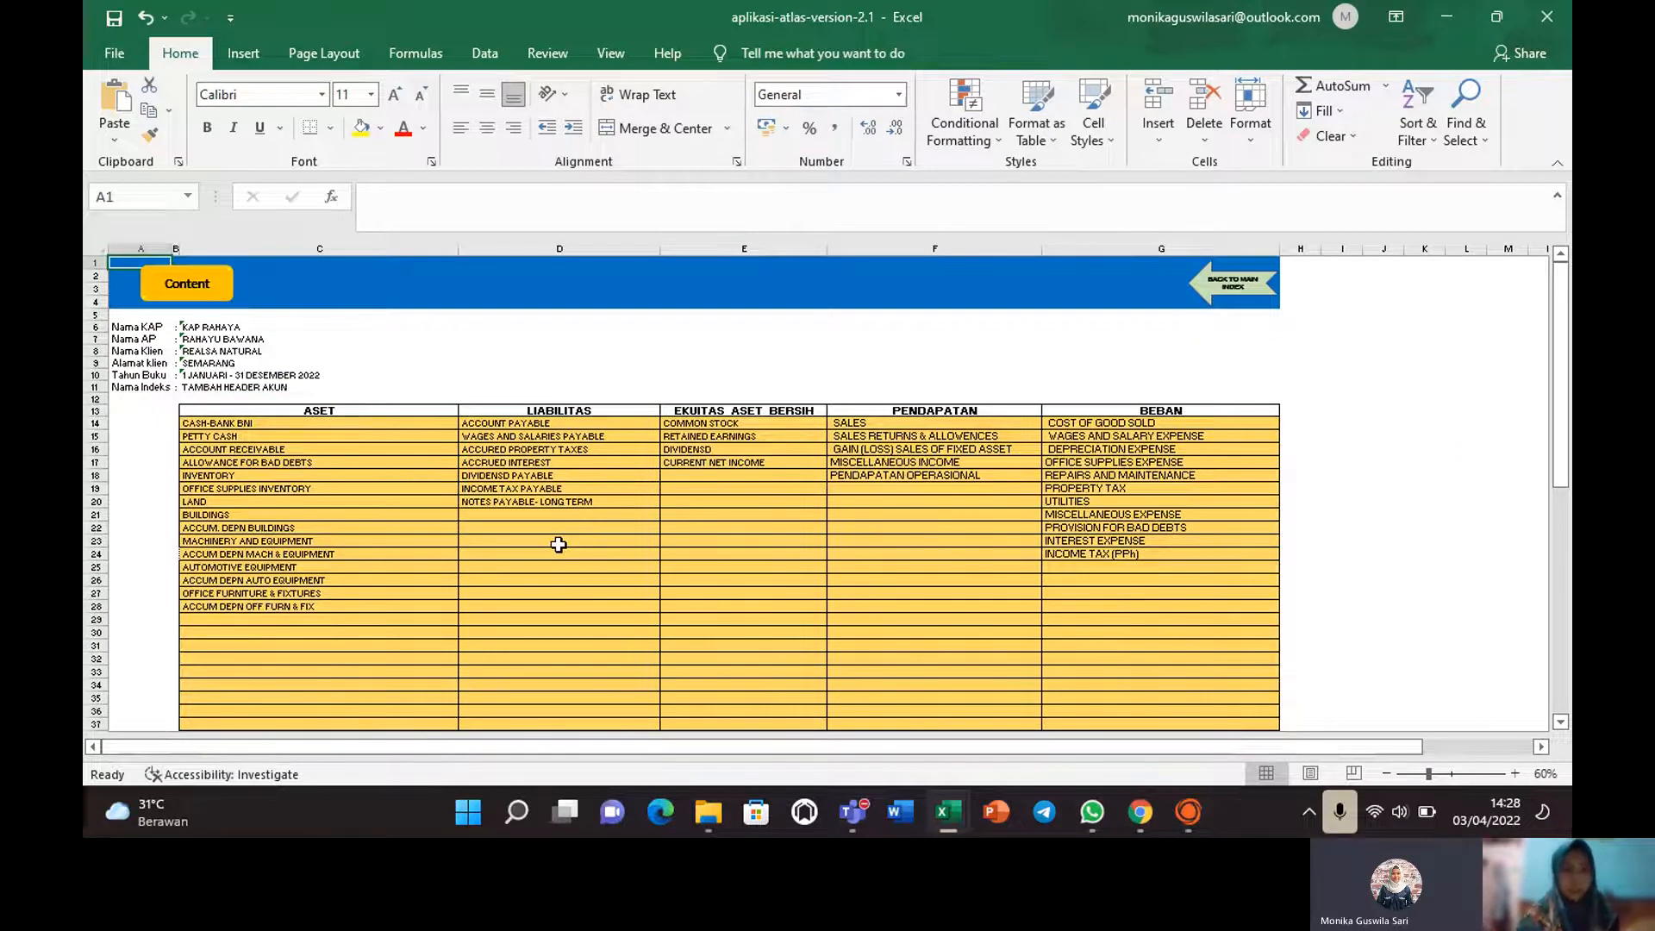
Step through the ASET account headers, starting from CASH-BANK BNI.
{"action": "left_click", "coordinate": [225, 424]}
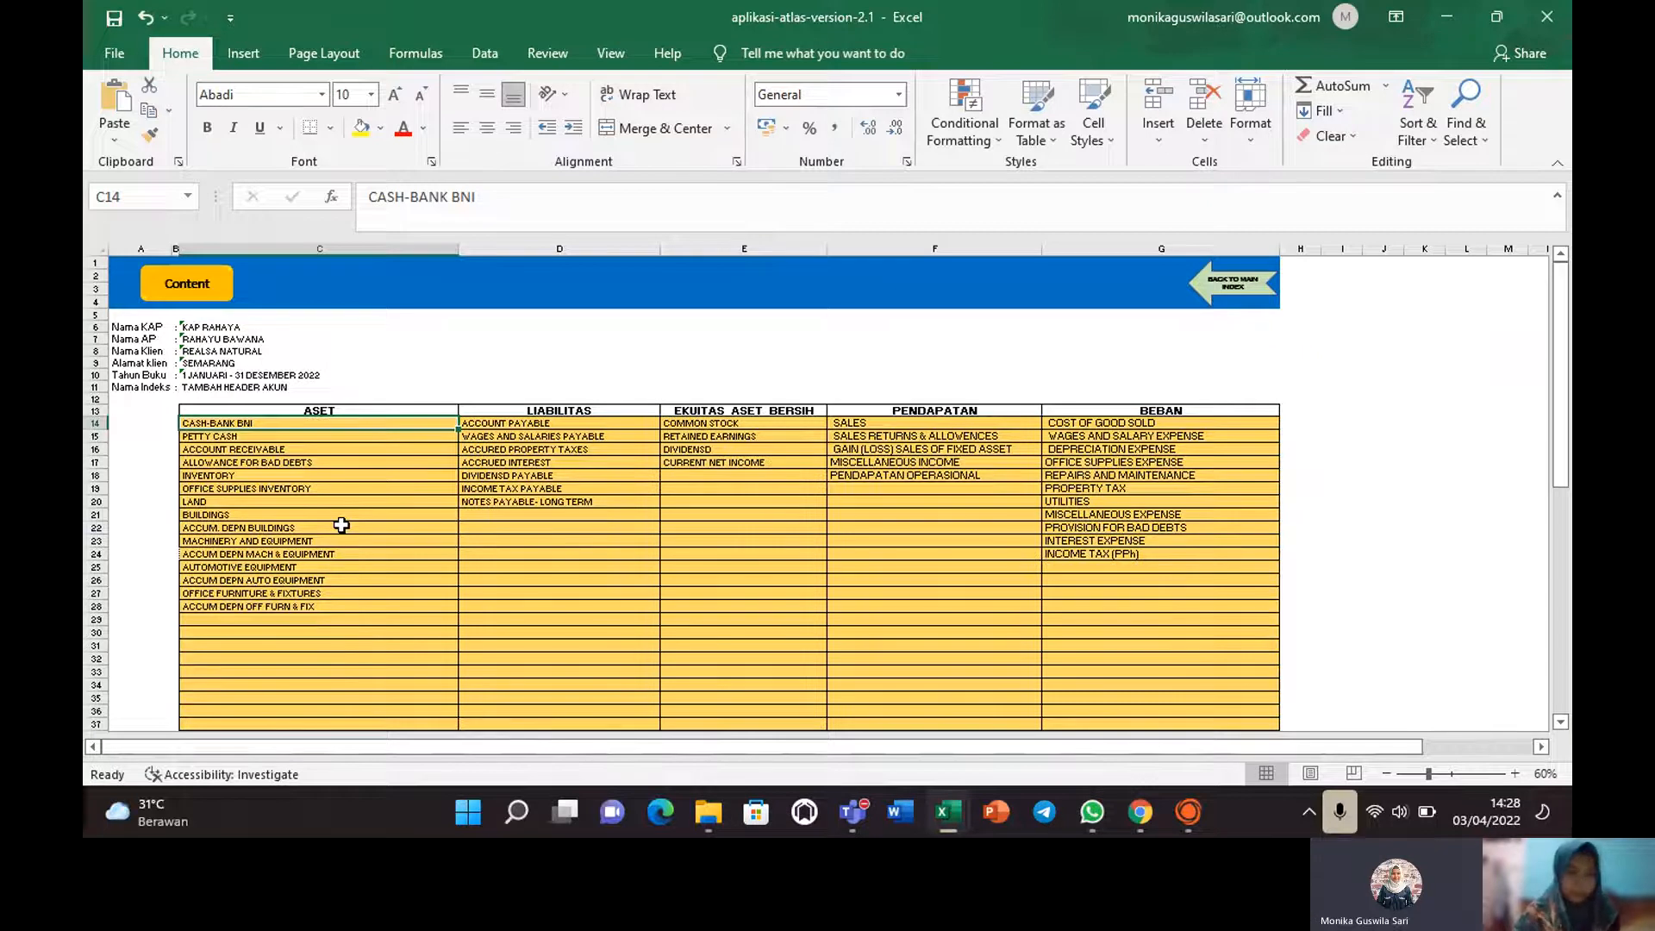
{"action": "key", "text": "Down"}
{"action": "key", "text": "Down"}
{"action": "key", "text": "Down"}
{"action": "key", "text": "Down"}
{"action": "key", "text": "Down"}
{"action": "key", "text": "Down"}
{"action": "key", "text": "Down"}
{"action": "key", "text": "Down"}
{"action": "key", "text": "Down"}
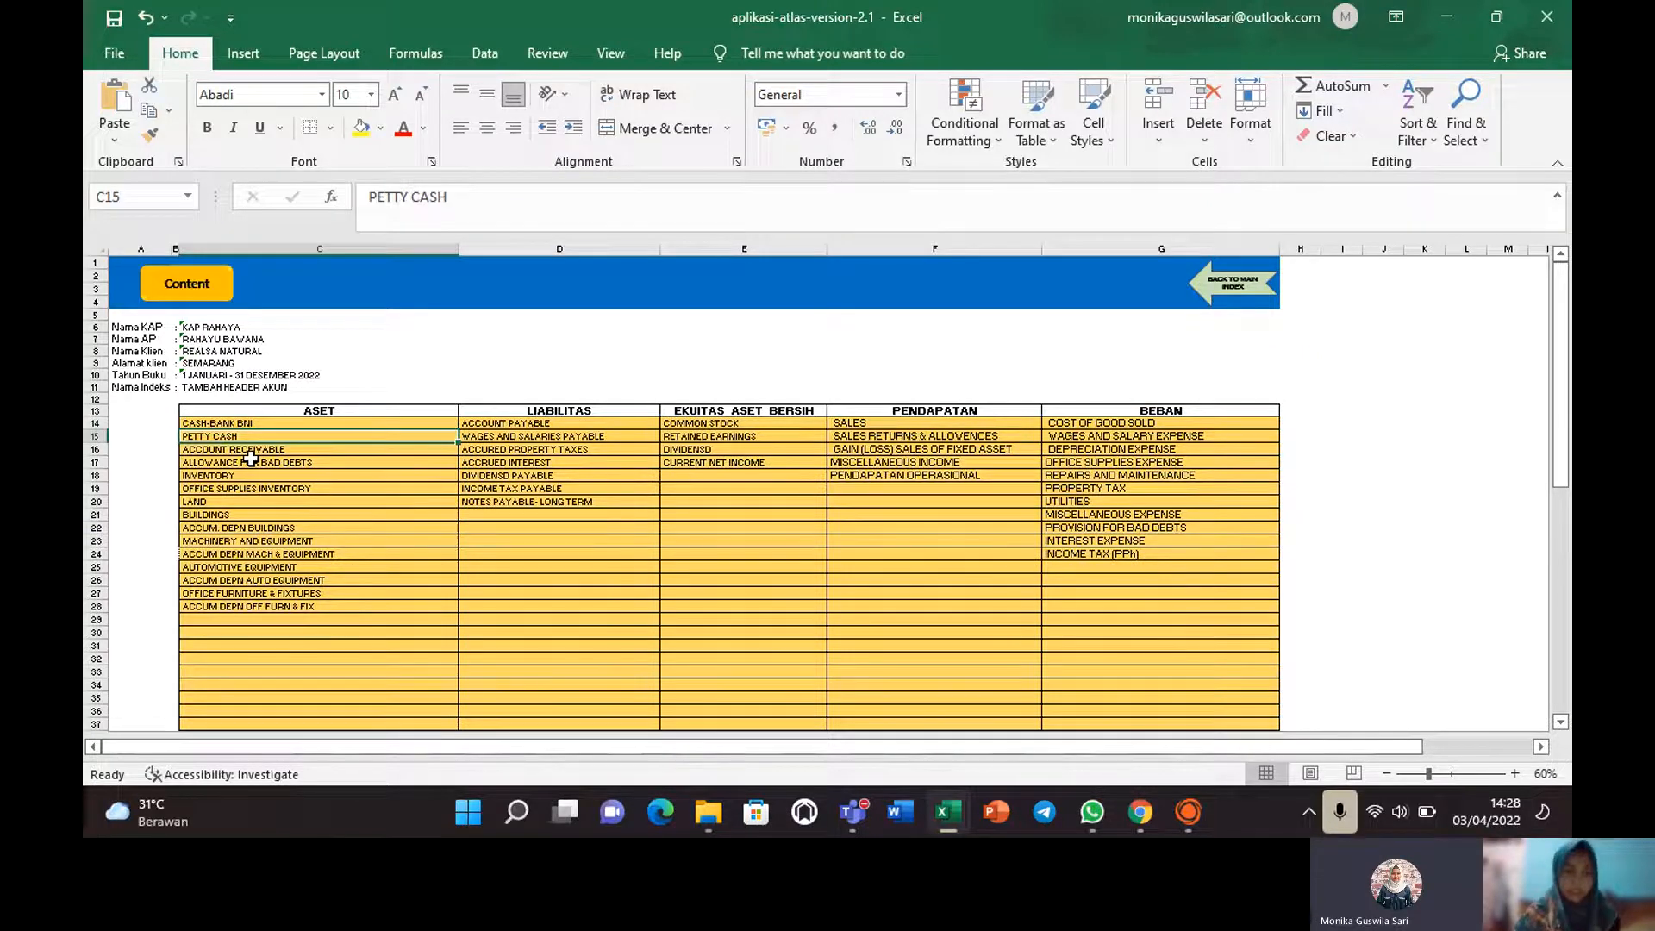
{"action": "key", "text": "Down"}
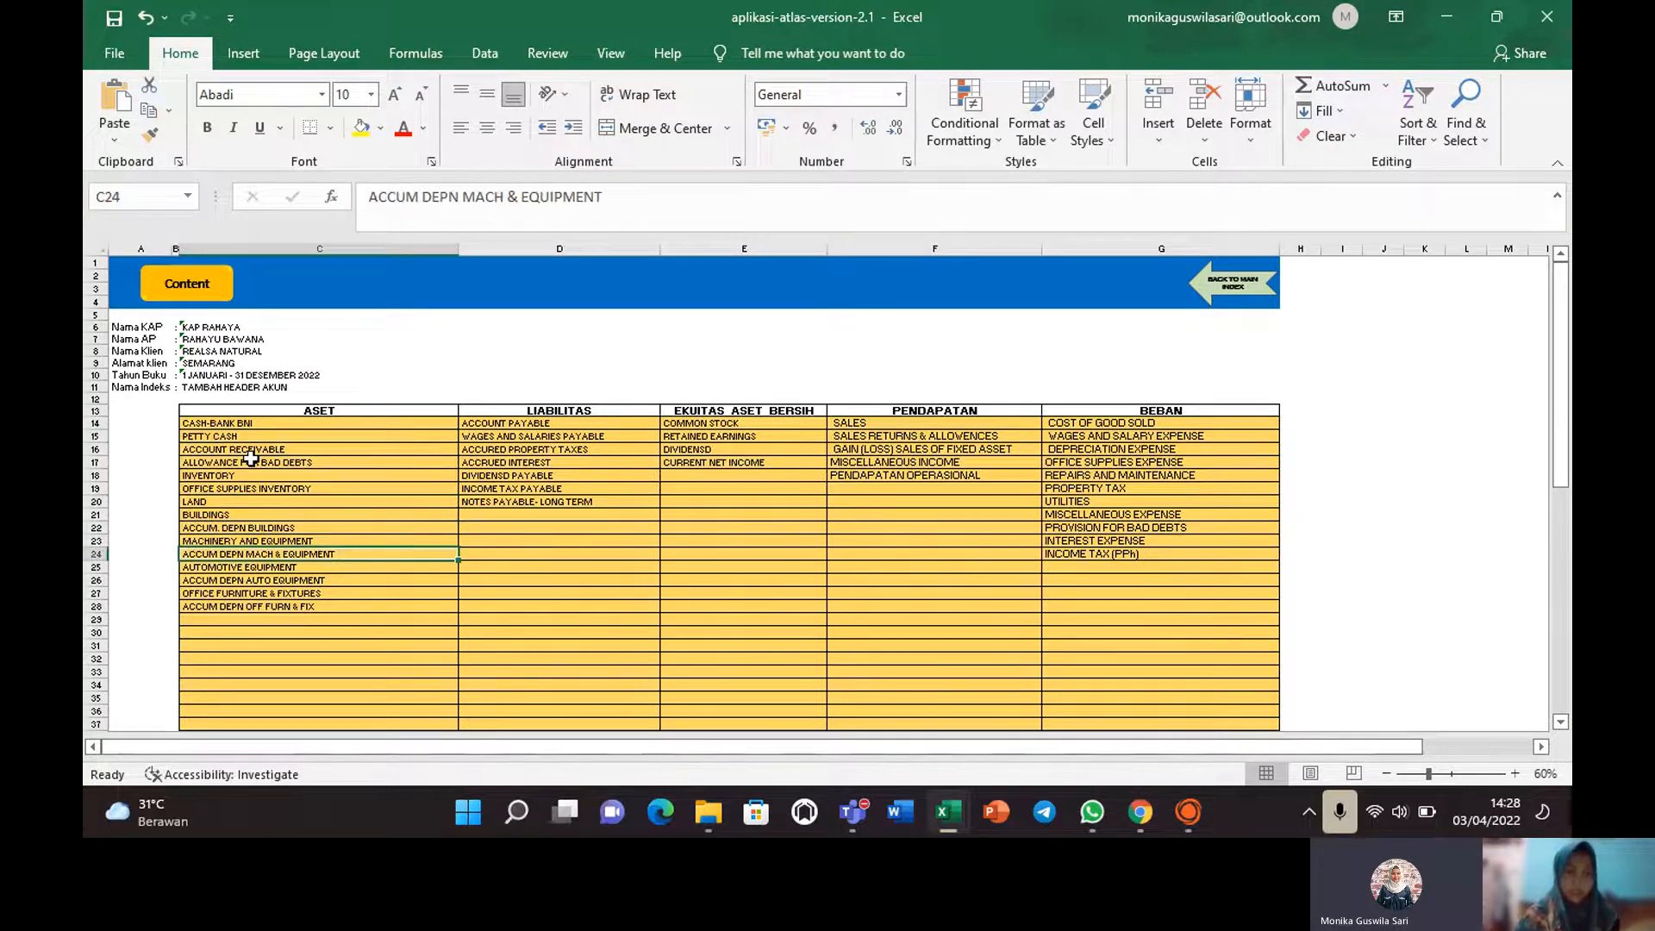
{"action": "left_click", "coordinate": [234, 427]}
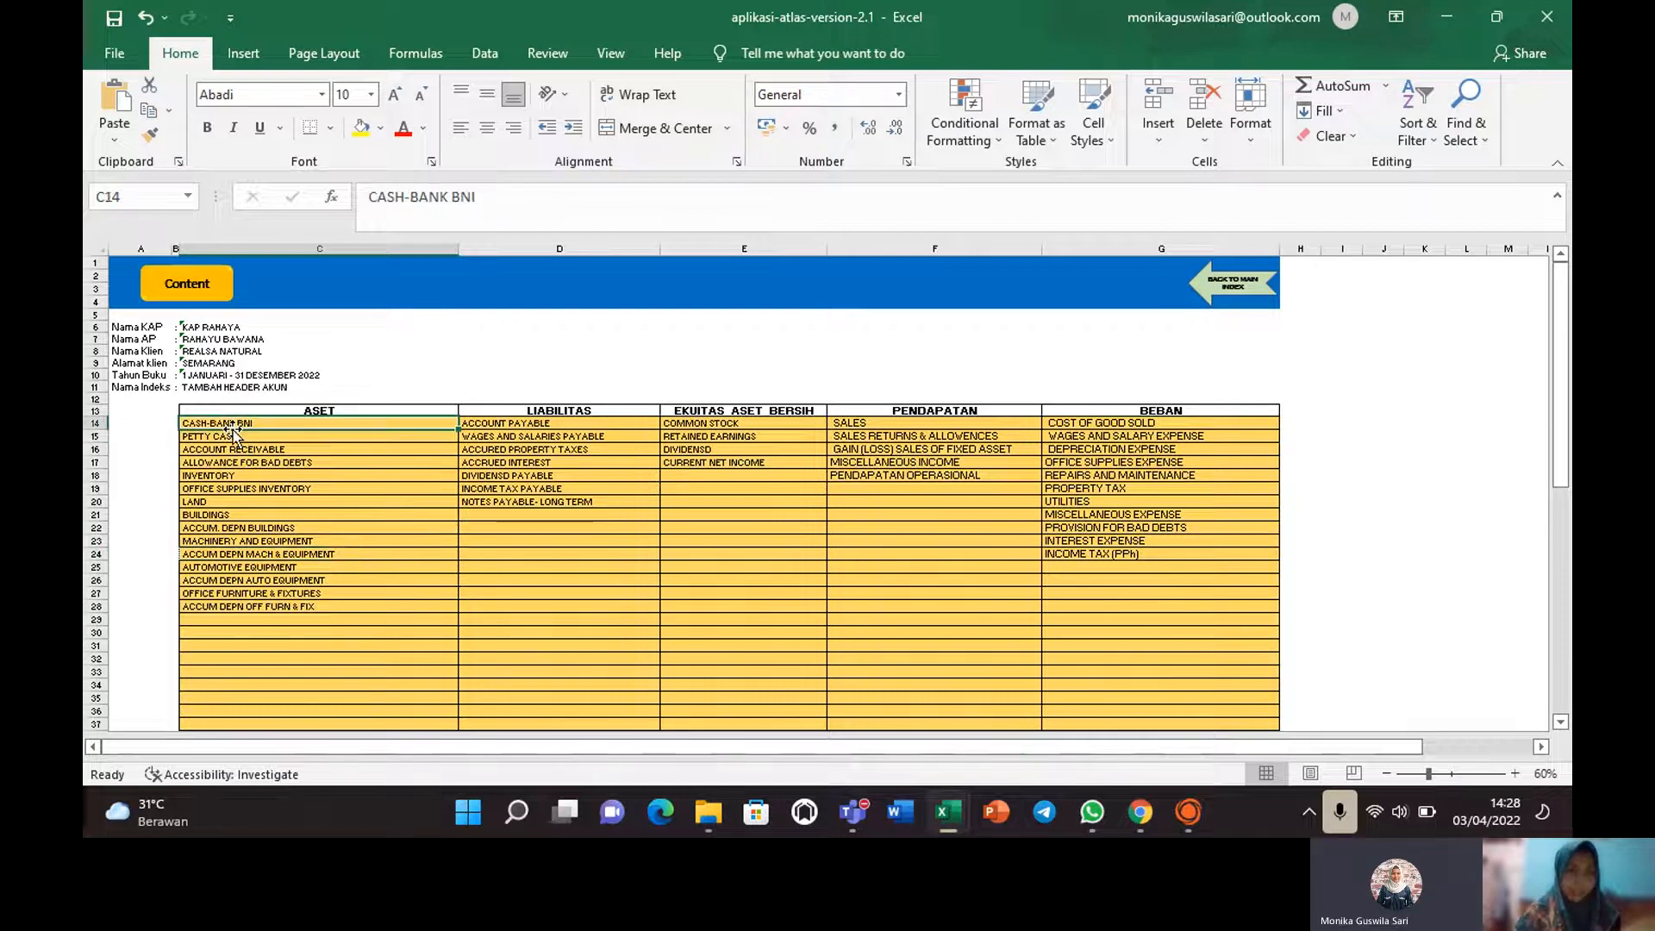
Check the WAGES AND SALARIES PAYABLE, RETAINED EARNINGS, sales returns and WAGES AND SALARY EXPENSE headers.
{"action": "left_click", "coordinate": [525, 433]}
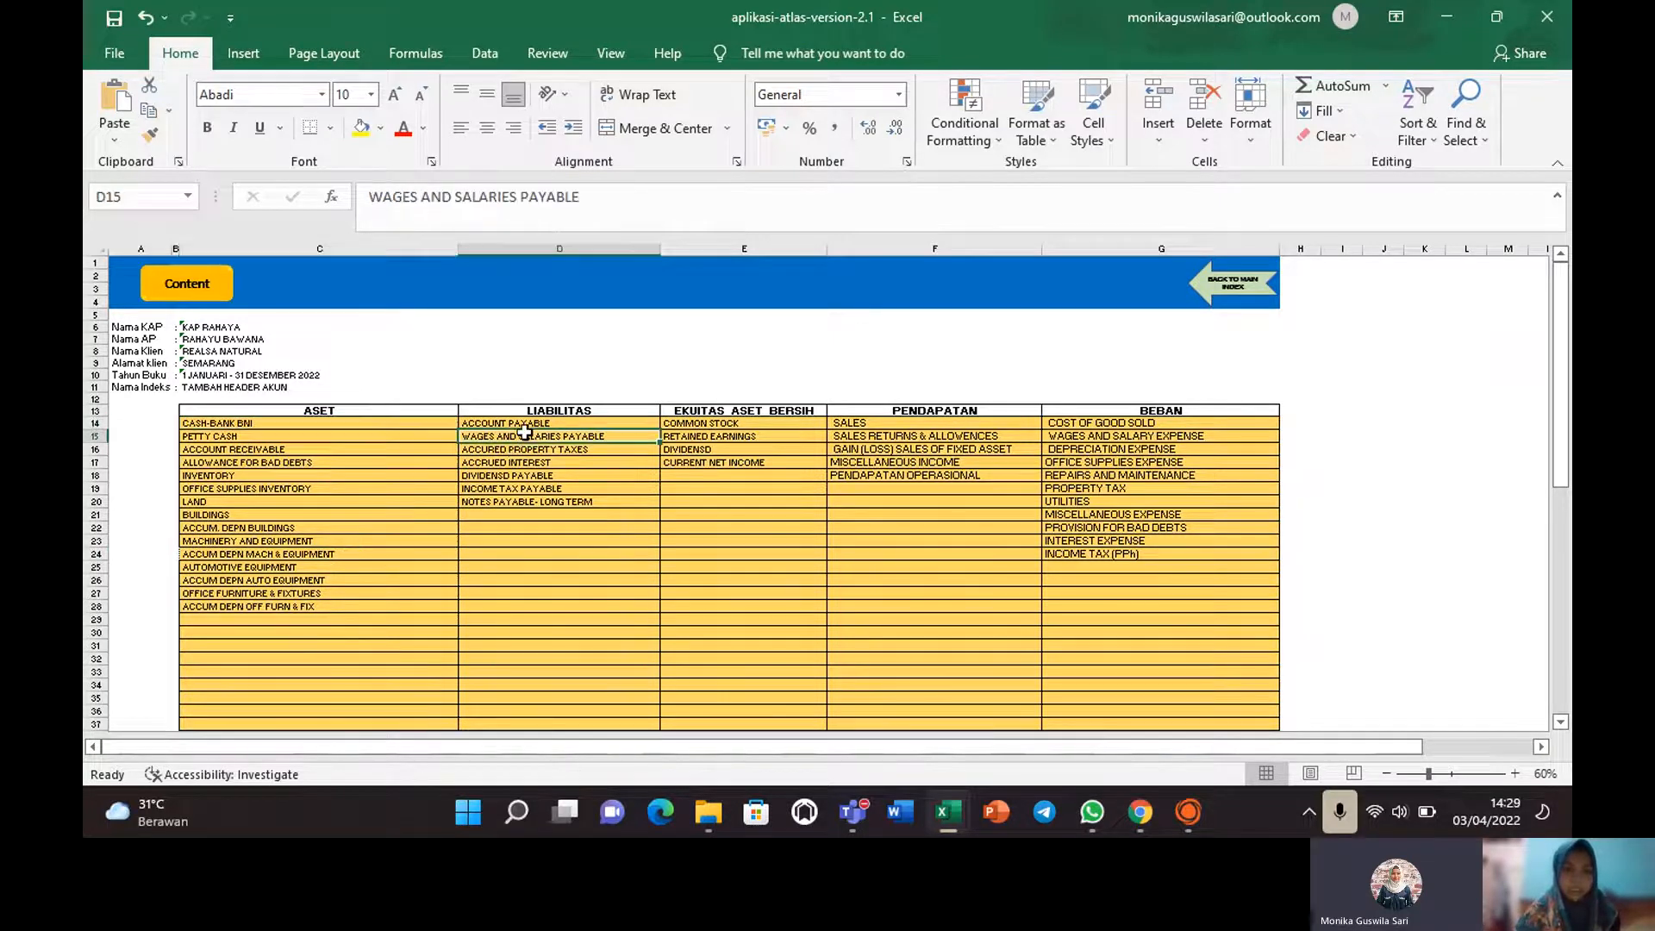
{"action": "left_click", "coordinate": [720, 434]}
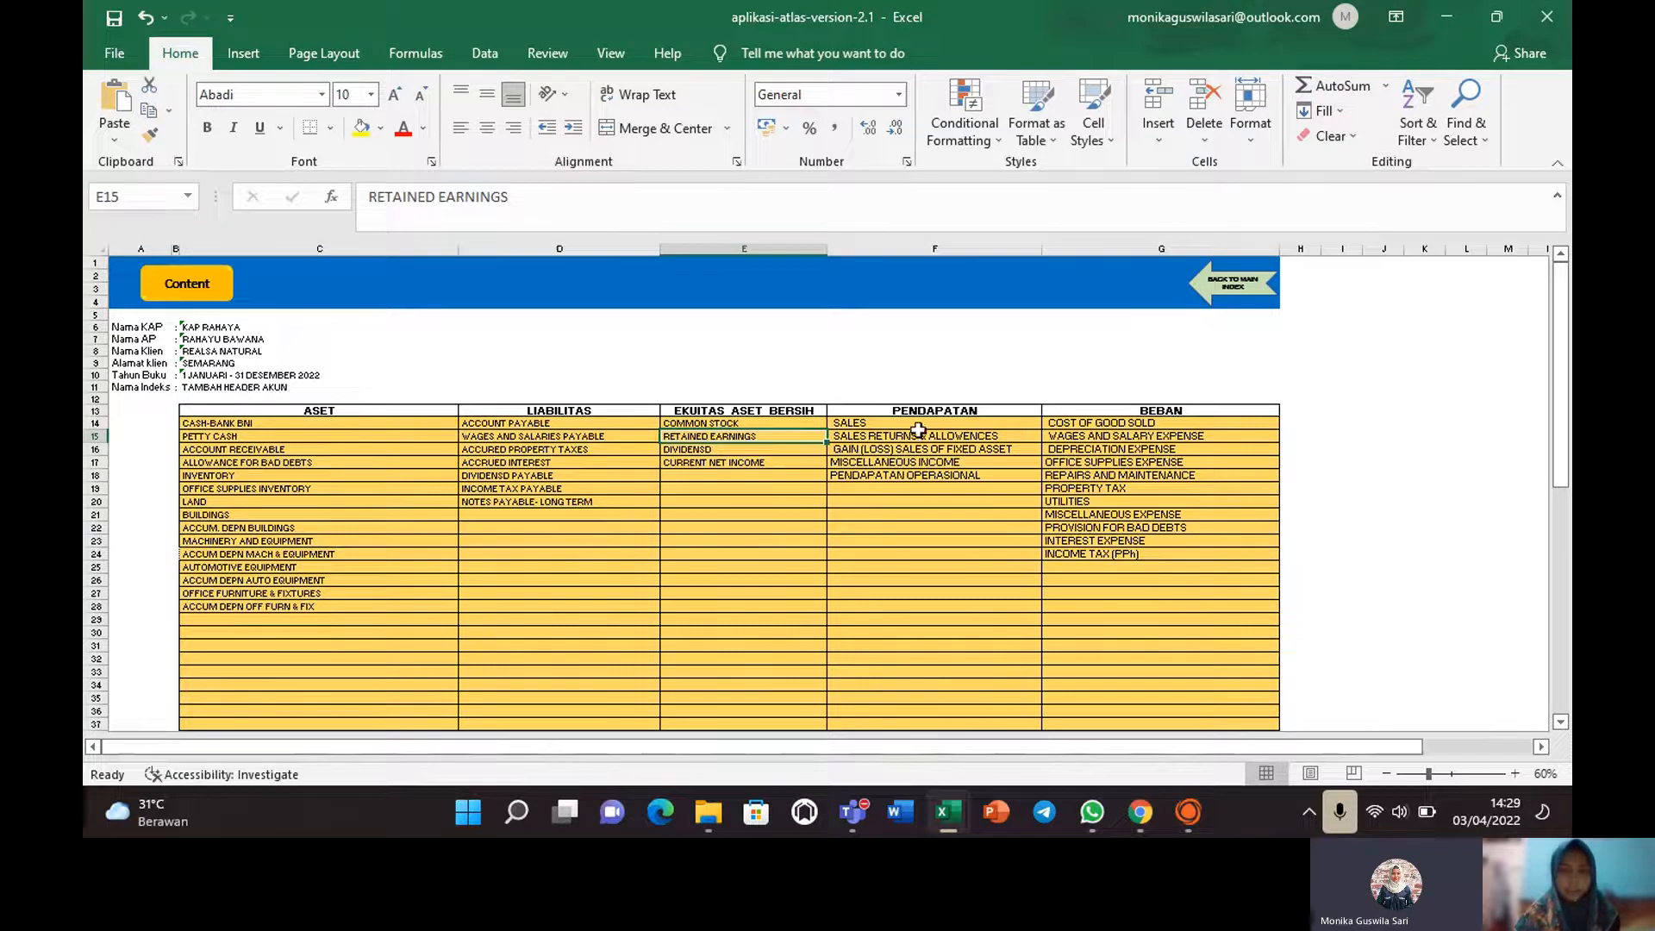
{"action": "left_click", "coordinate": [919, 435]}
{"action": "left_click", "coordinate": [1128, 438]}
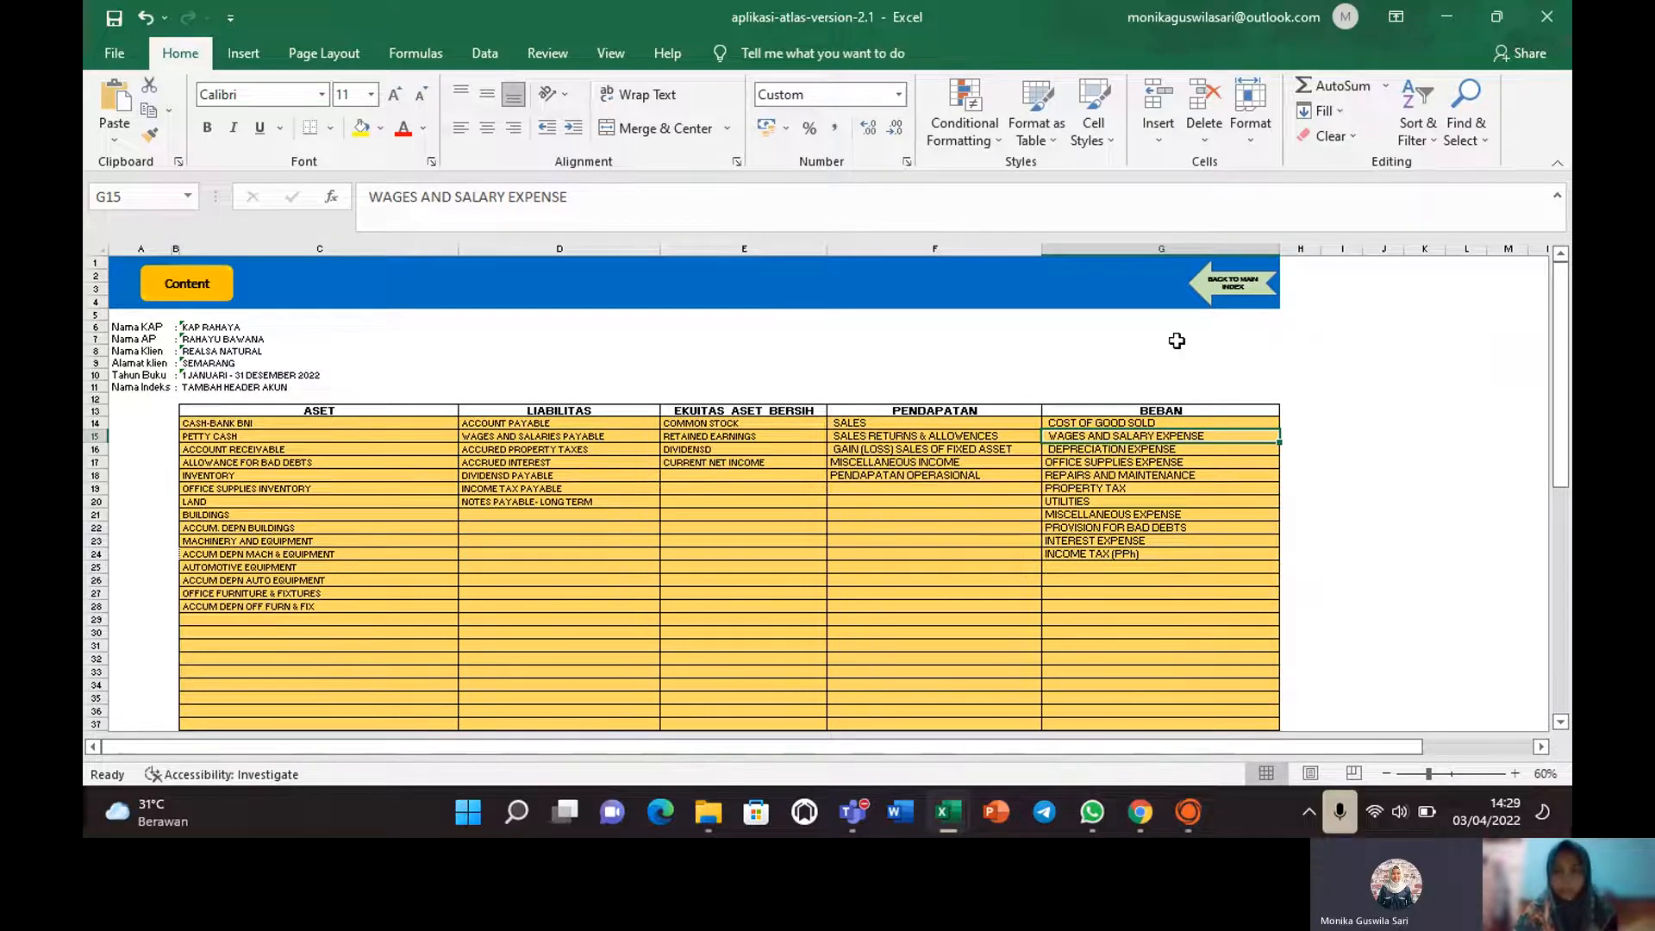
Return to the mapping sheet and confirm CASH-BANK BNI and PETTY CASH map to Cash and Cash Equivalents.
{"action": "left_click", "coordinate": [1236, 291]}
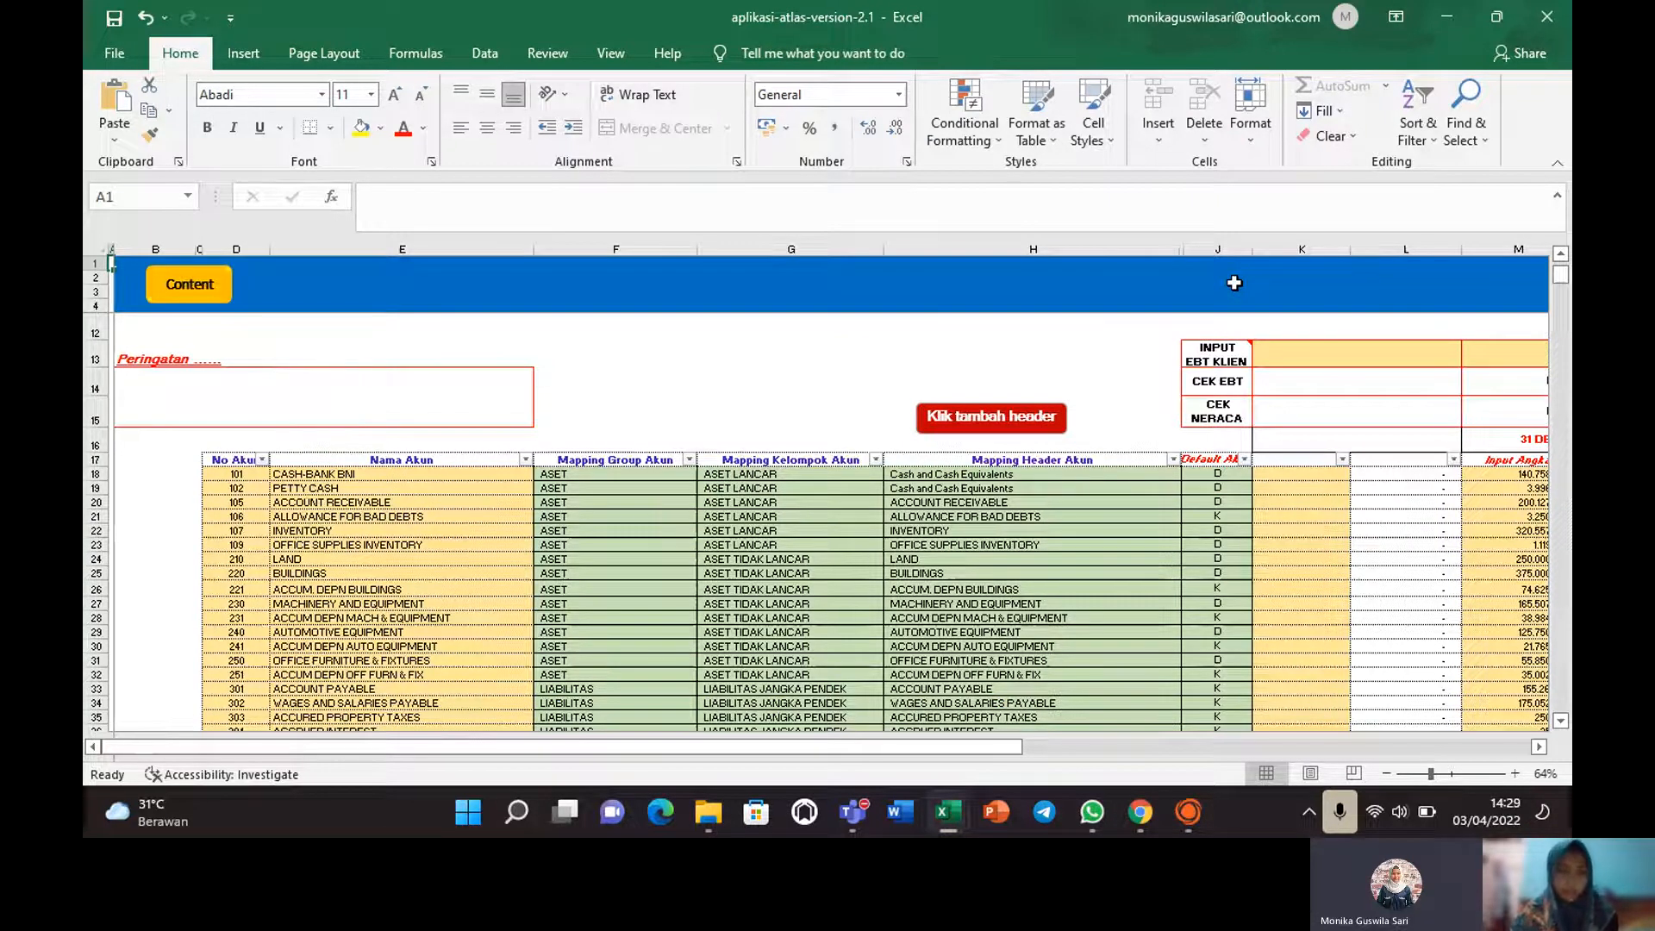
{"action": "left_click", "coordinate": [1093, 474]}
{"action": "left_click", "coordinate": [274, 476]}
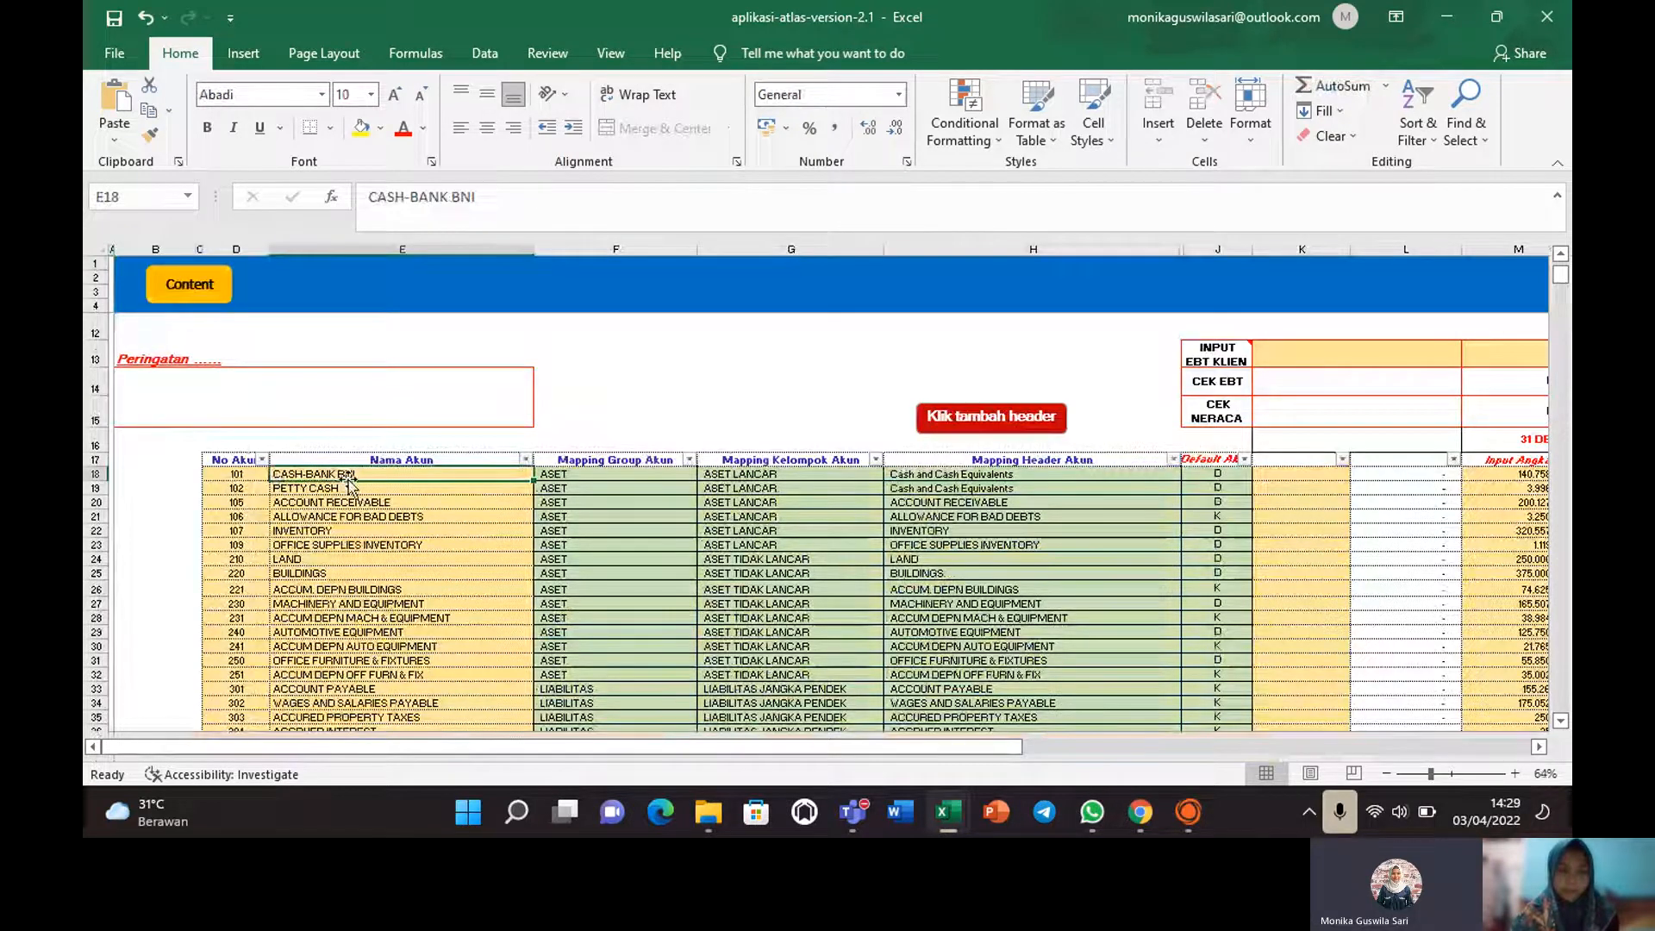
{"action": "key", "text": "Down"}
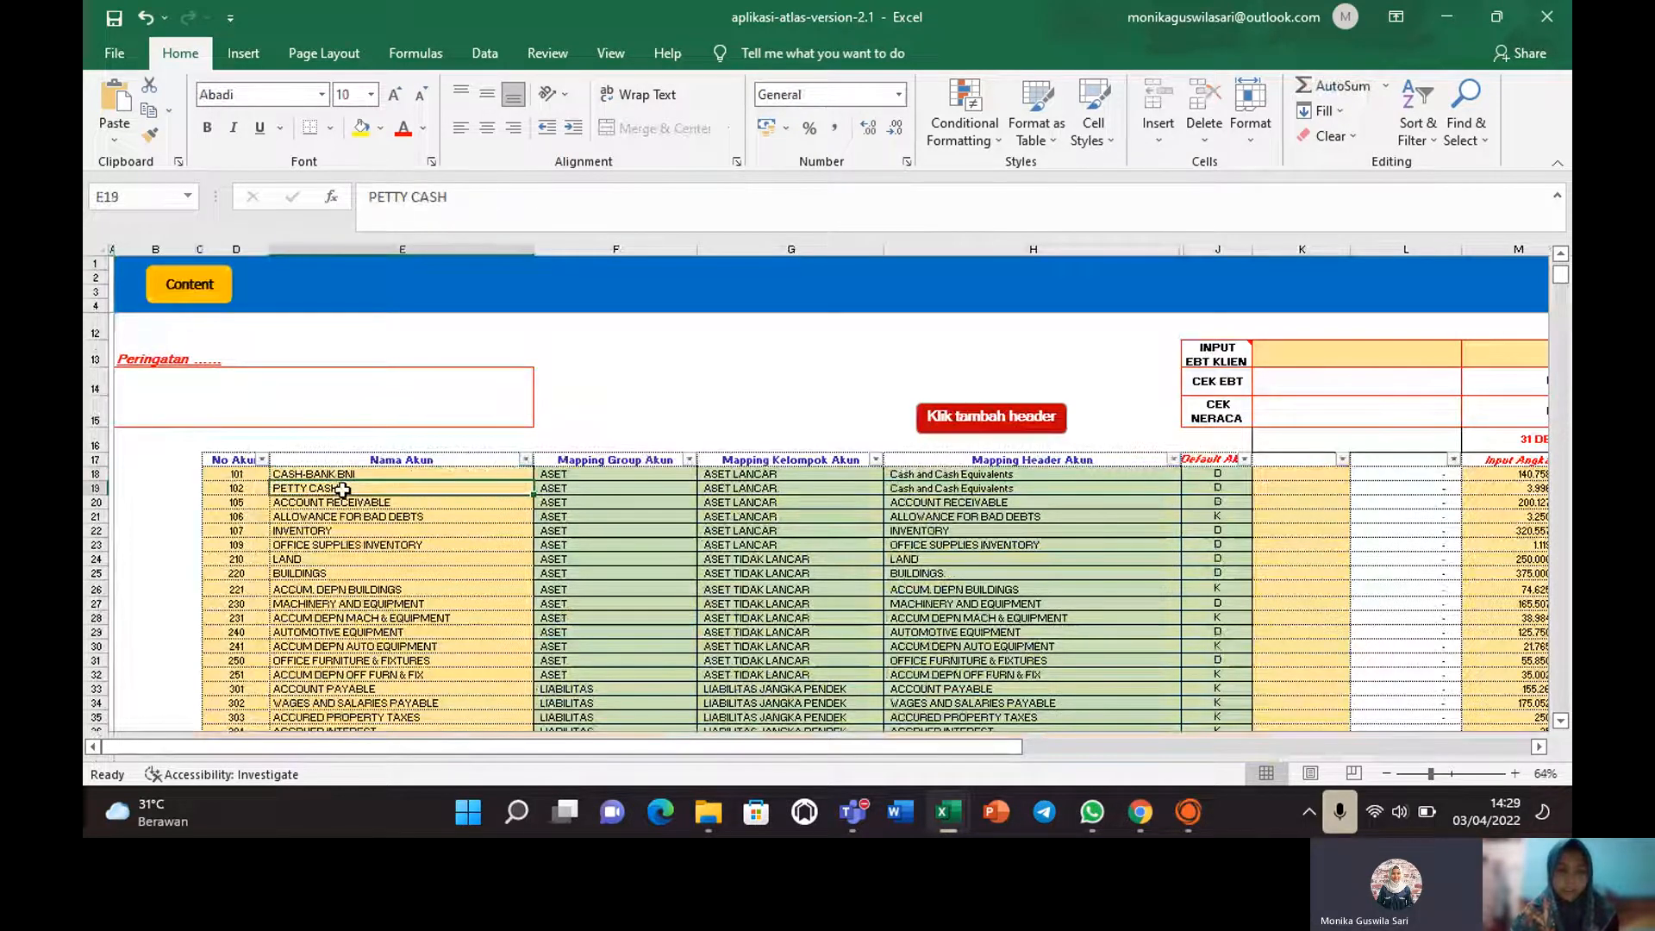
{"action": "left_click", "coordinate": [1034, 476]}
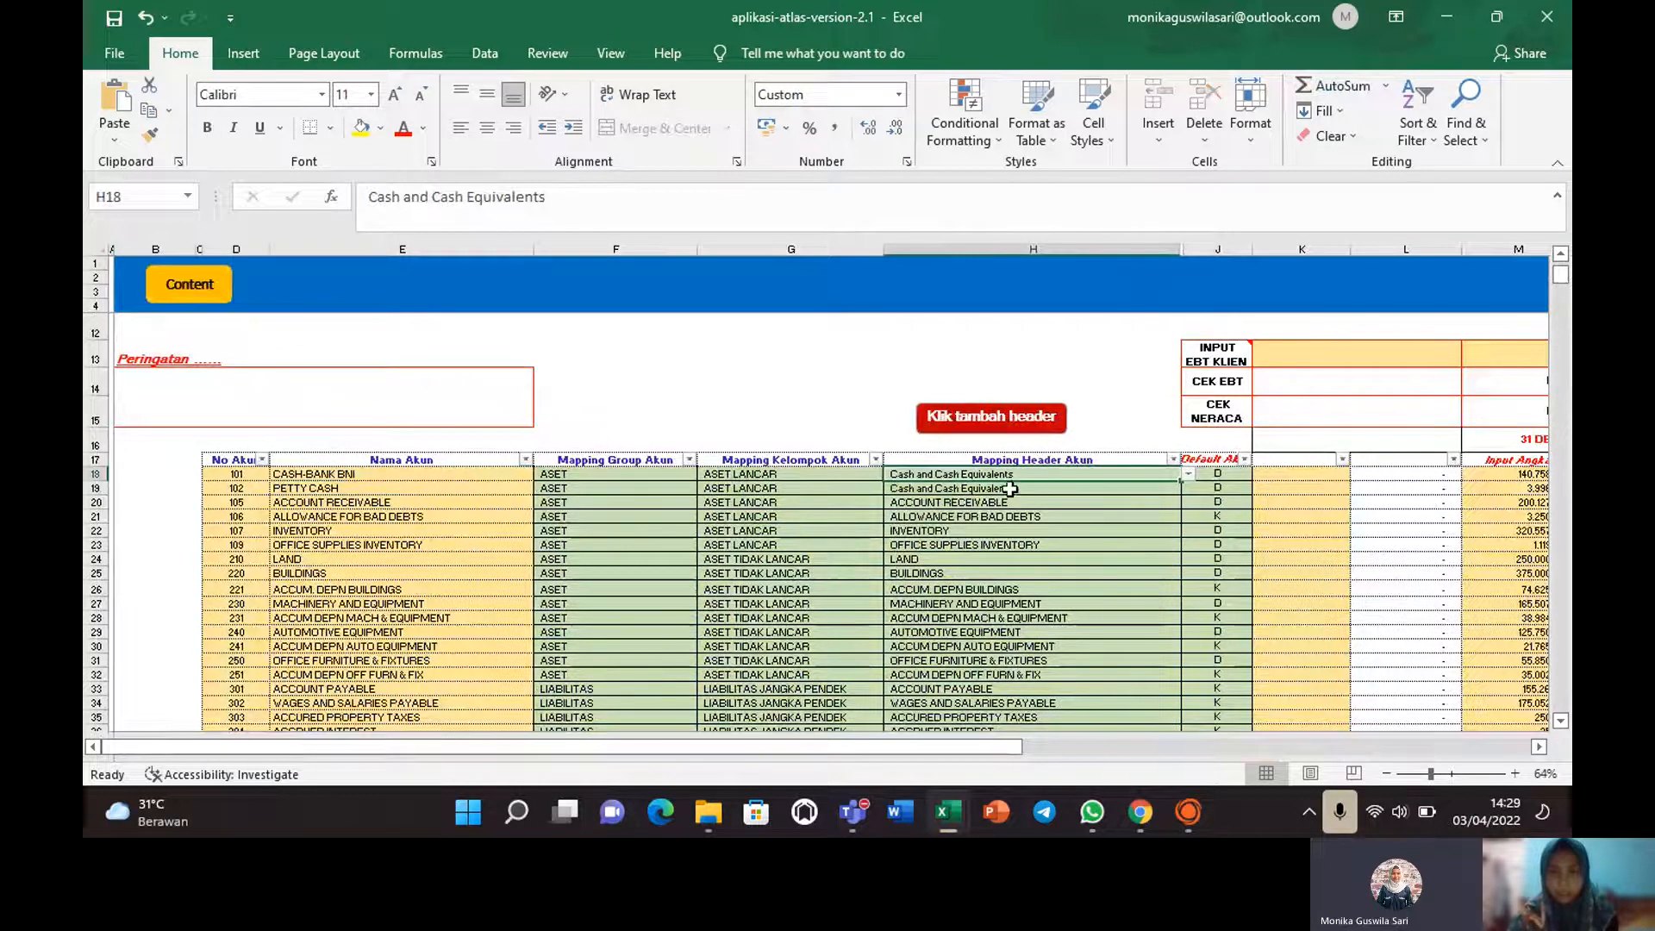
{"action": "left_click", "coordinate": [1009, 491]}
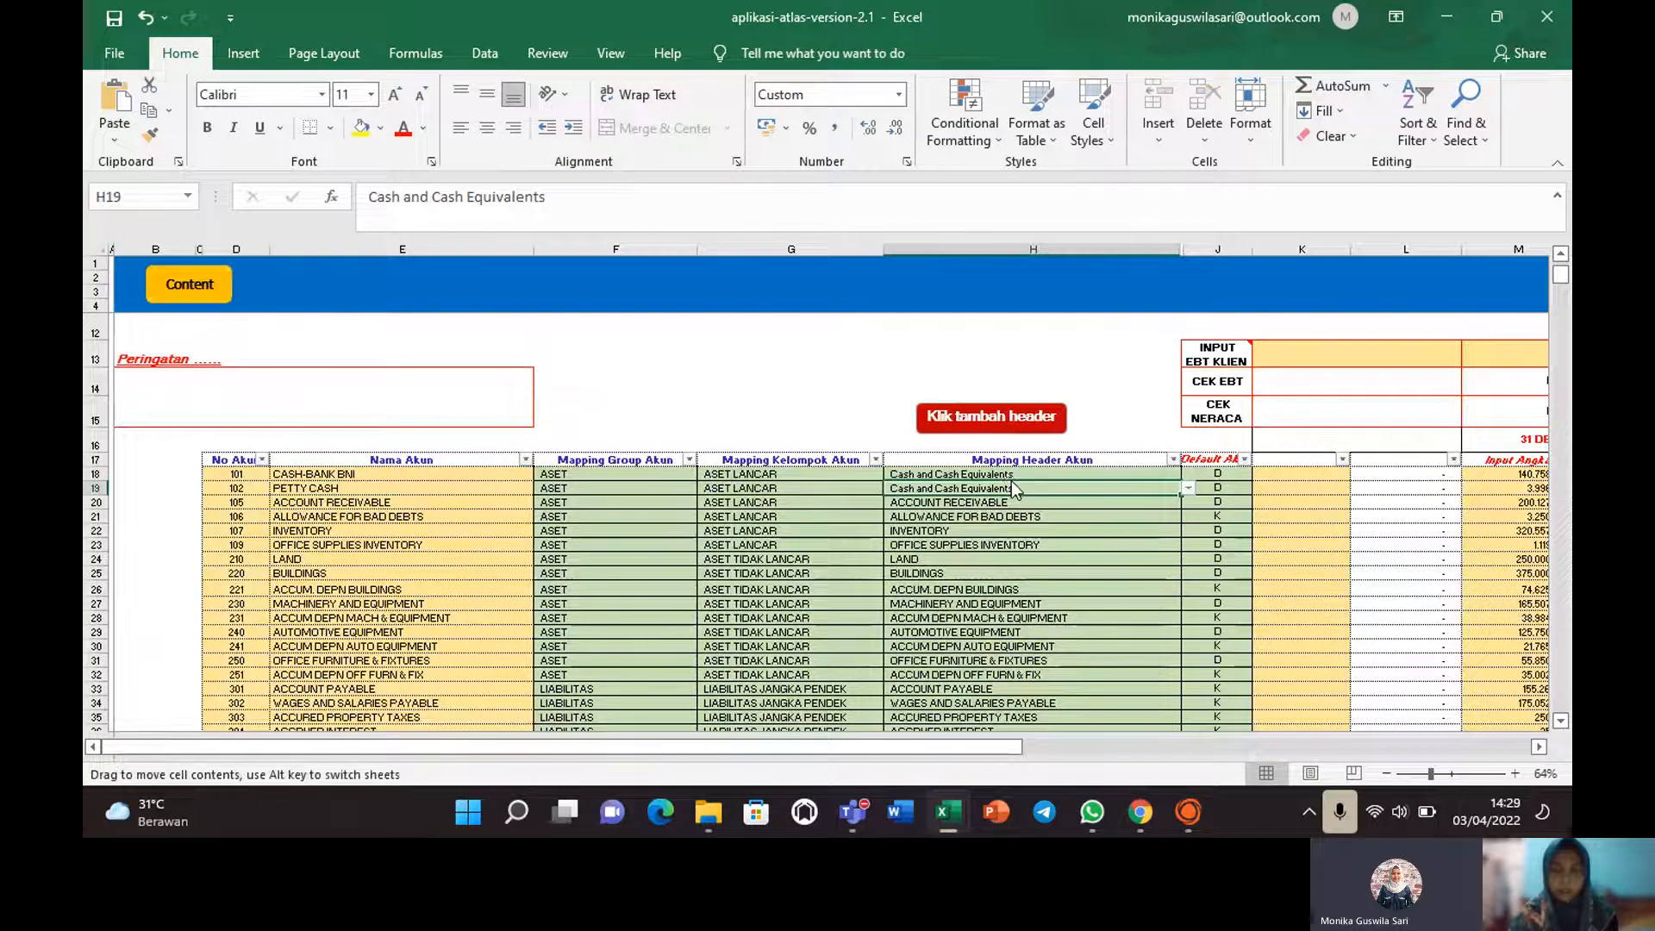
{"action": "key", "text": "Down"}
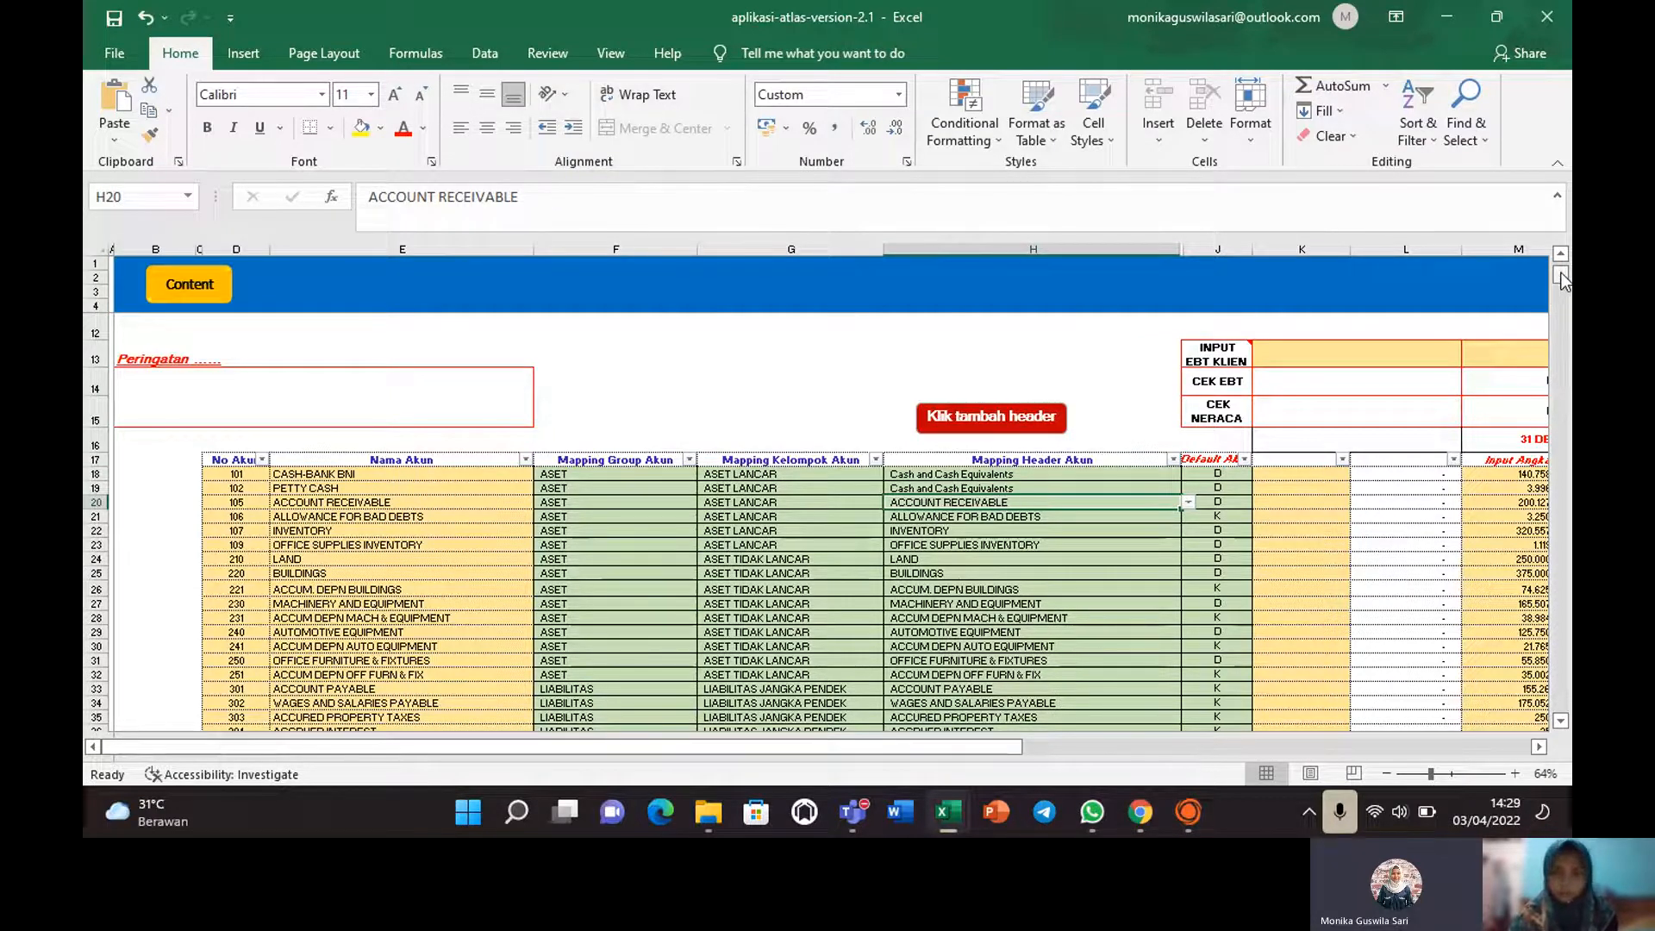
{"action": "mouse_move", "coordinate": [1560, 274]}
{"action": "left_mouse_down"}
{"action": "mouse_move", "coordinate": [1564, 291]}
{"action": "mouse_move", "coordinate": [1563, 276]}
{"action": "left_mouse_up"}
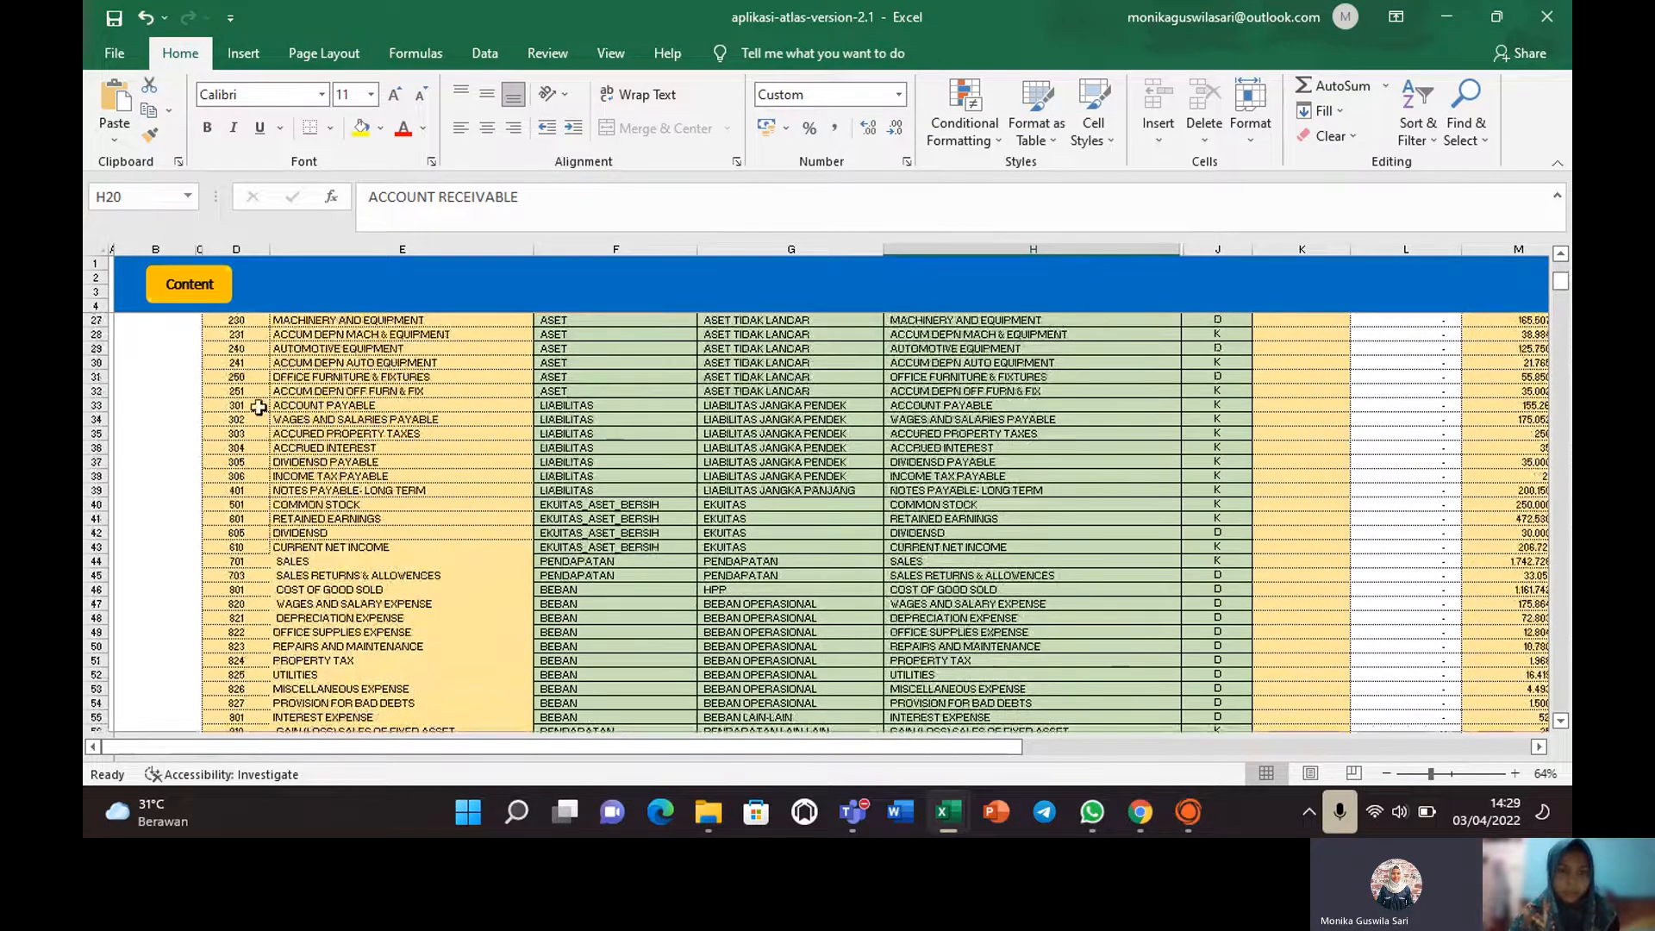
{"action": "left_click", "coordinate": [315, 420]}
{"action": "left_click", "coordinate": [337, 406]}
{"action": "key", "text": "Right"}
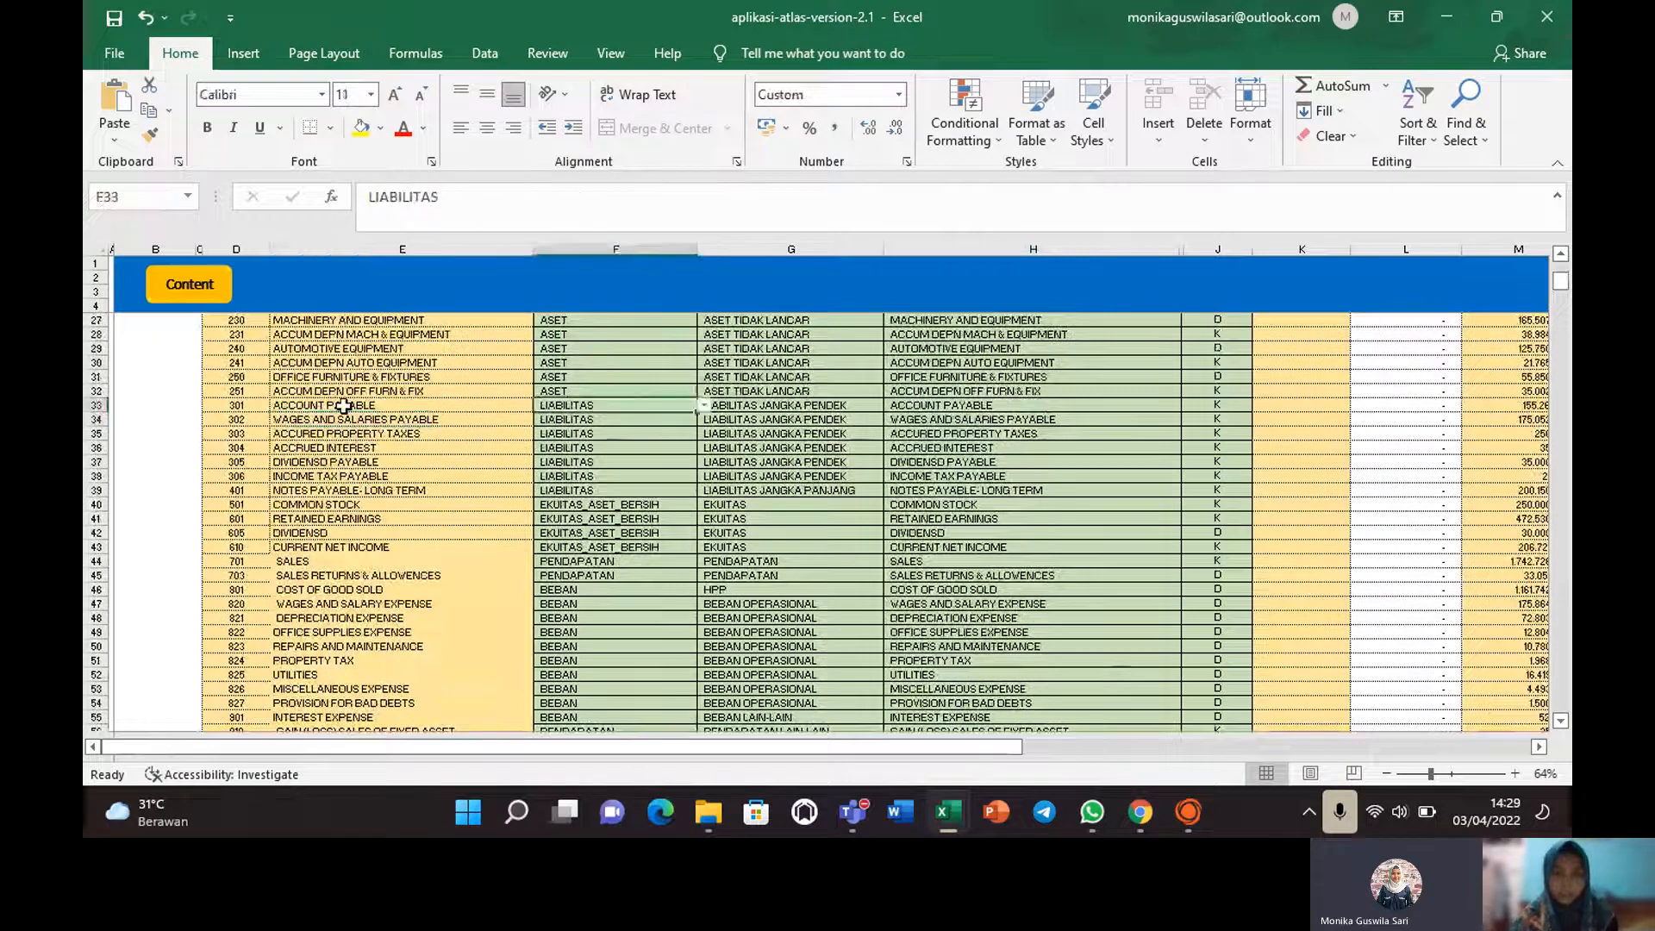
{"action": "key", "text": "Right"}
{"action": "key", "text": "Right"}
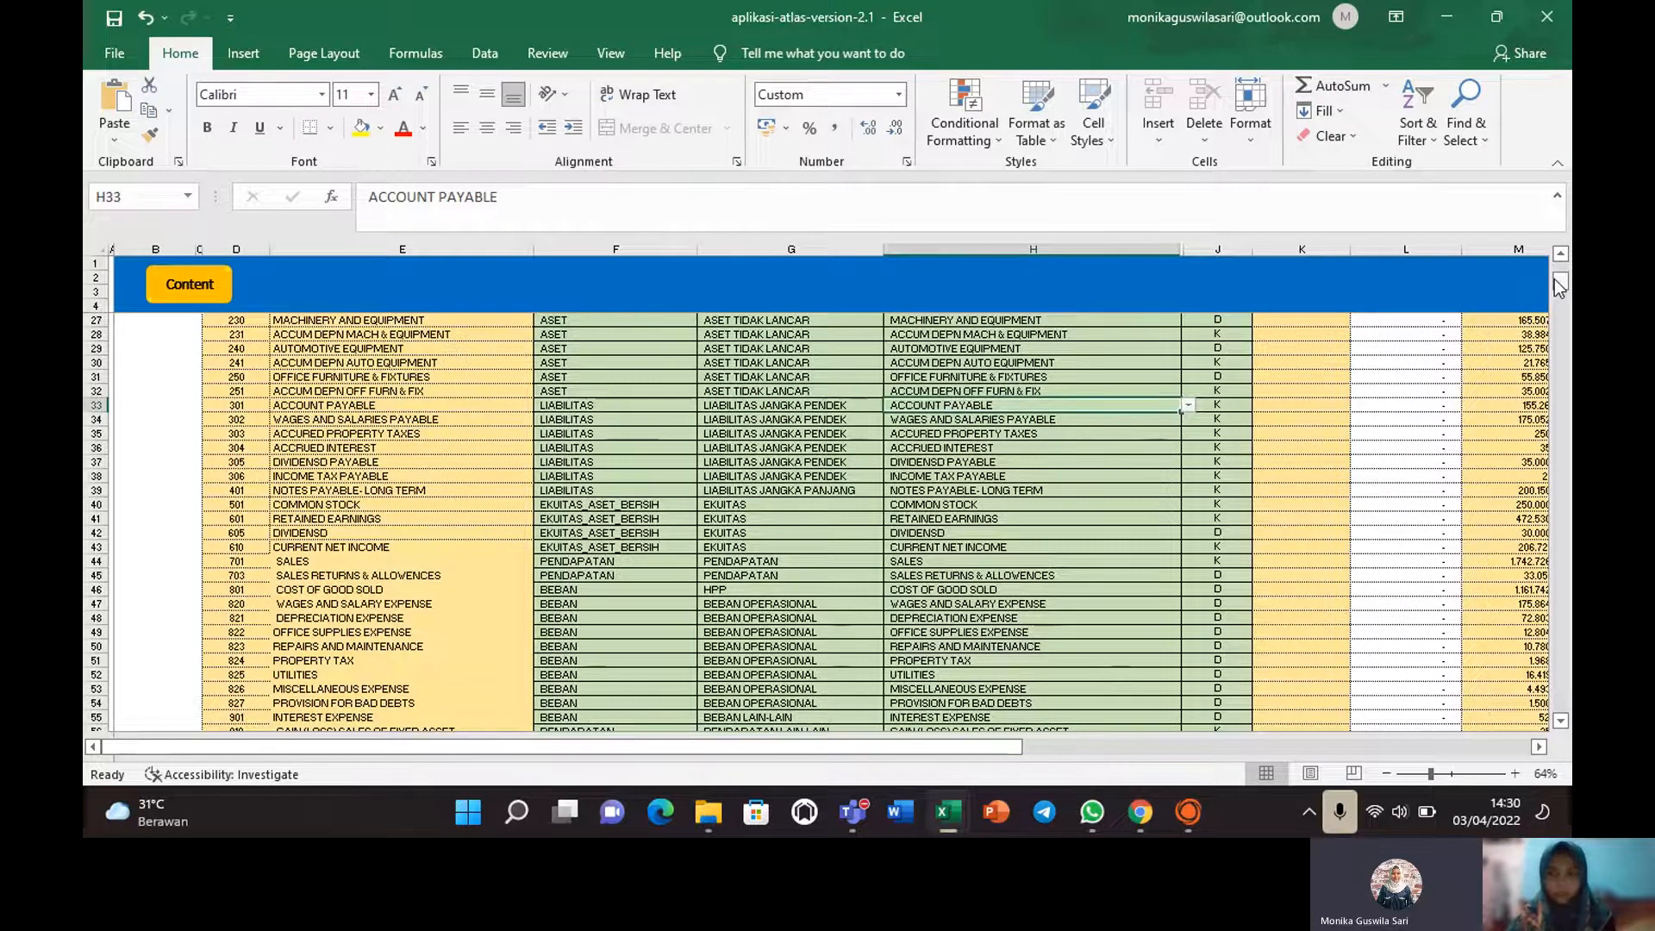
{"action": "left_click_drag", "start_coordinate": [1561, 287], "coordinate": [1561, 290]}
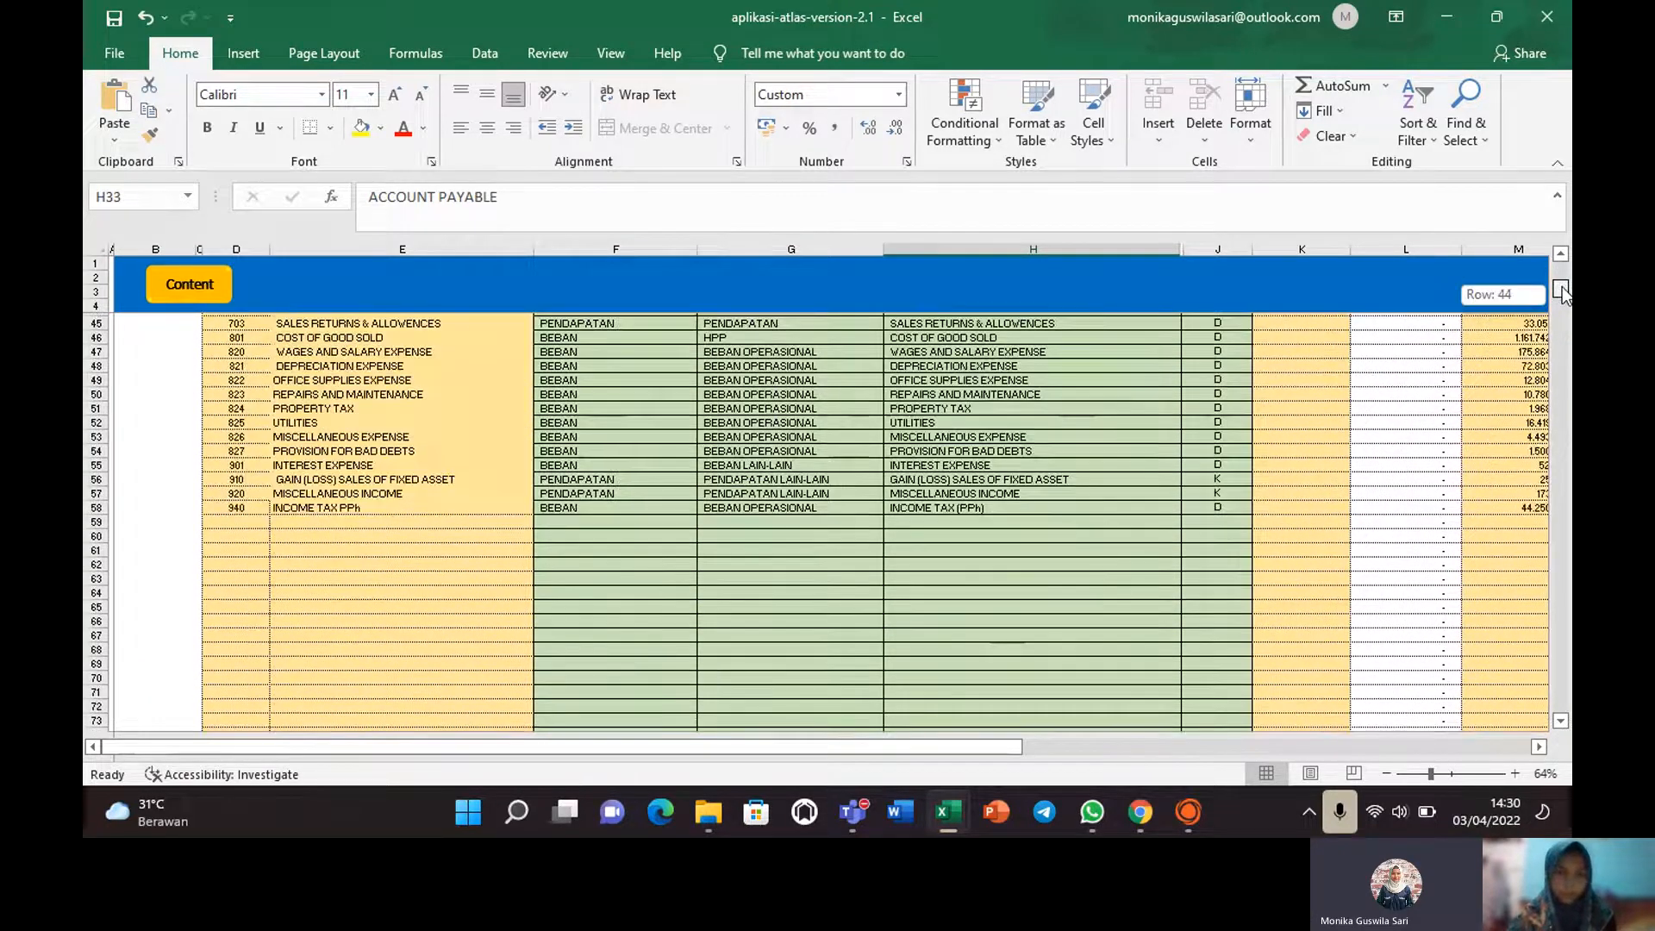
{"action": "left_click", "coordinate": [780, 504]}
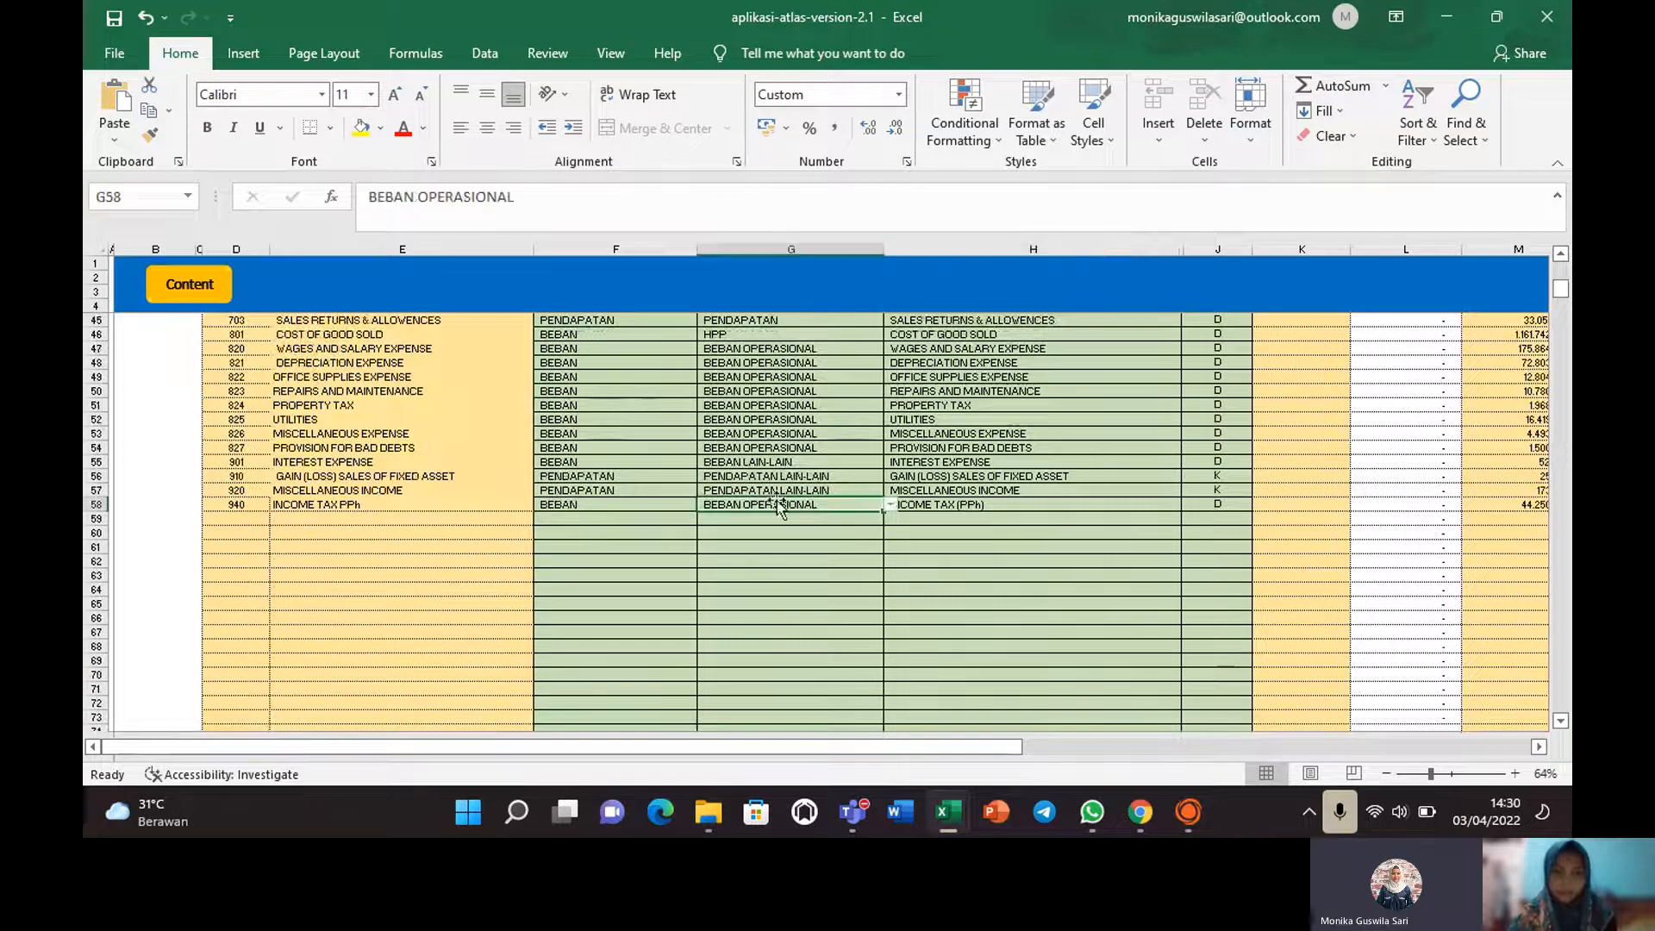
{"action": "left_click", "coordinate": [314, 507]}
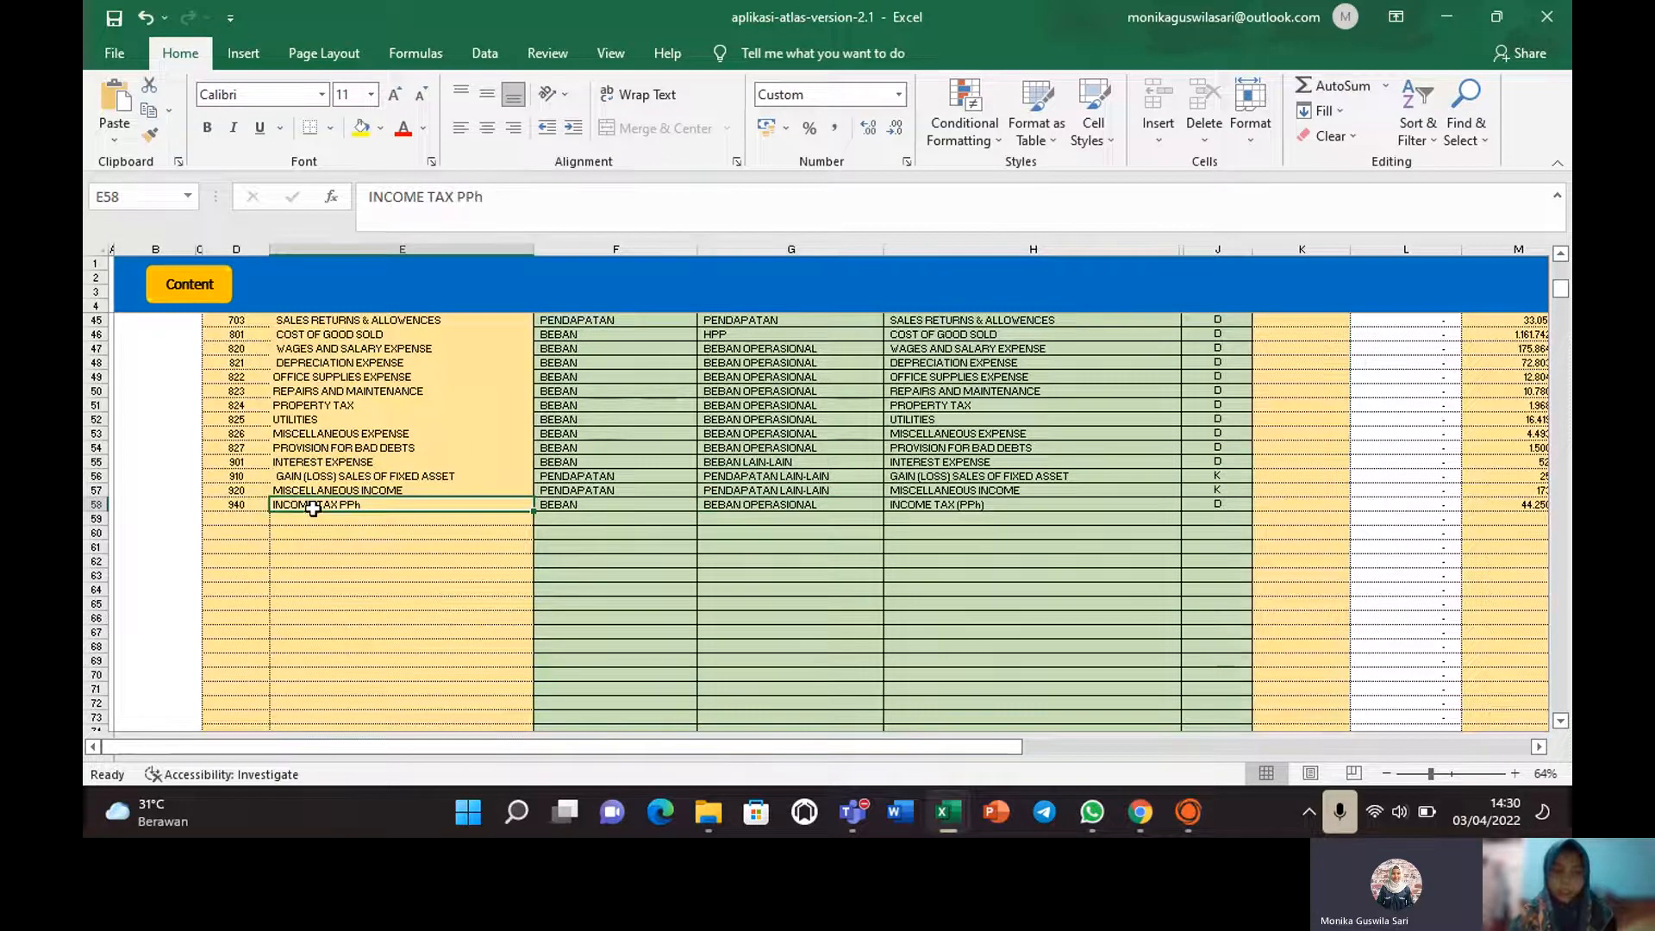
{"action": "left_click", "coordinate": [811, 507]}
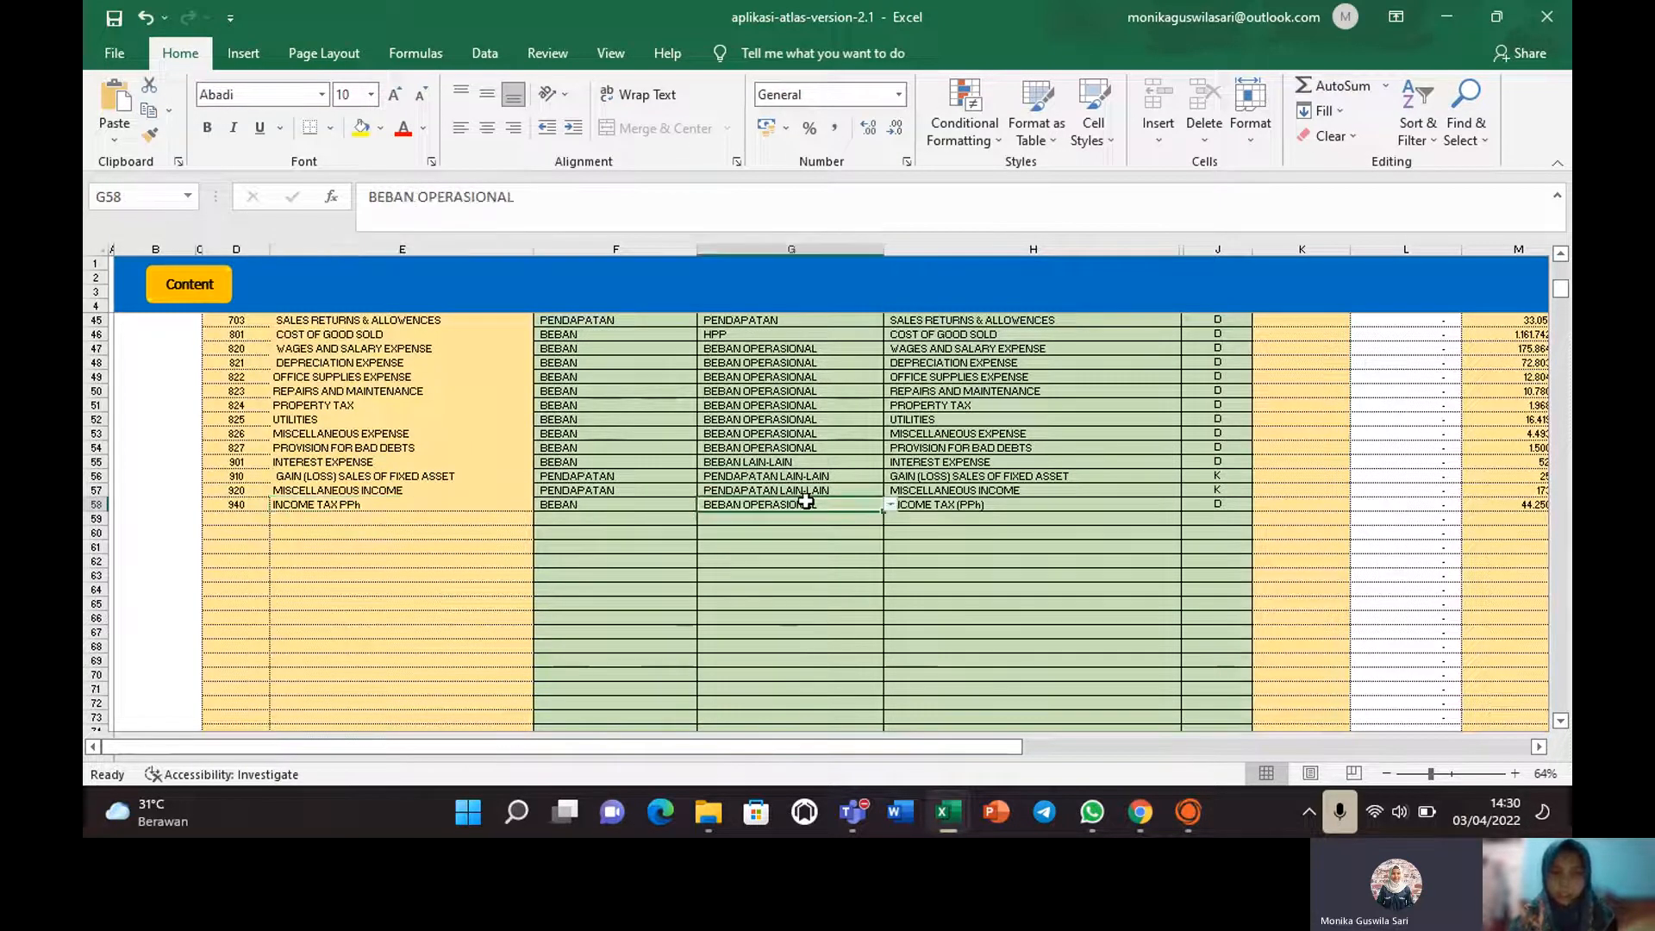
{"action": "left_click", "coordinate": [891, 505]}
{"action": "scroll", "coordinate": [891, 543], "scroll_direction": "down", "scroll_amount": 3}
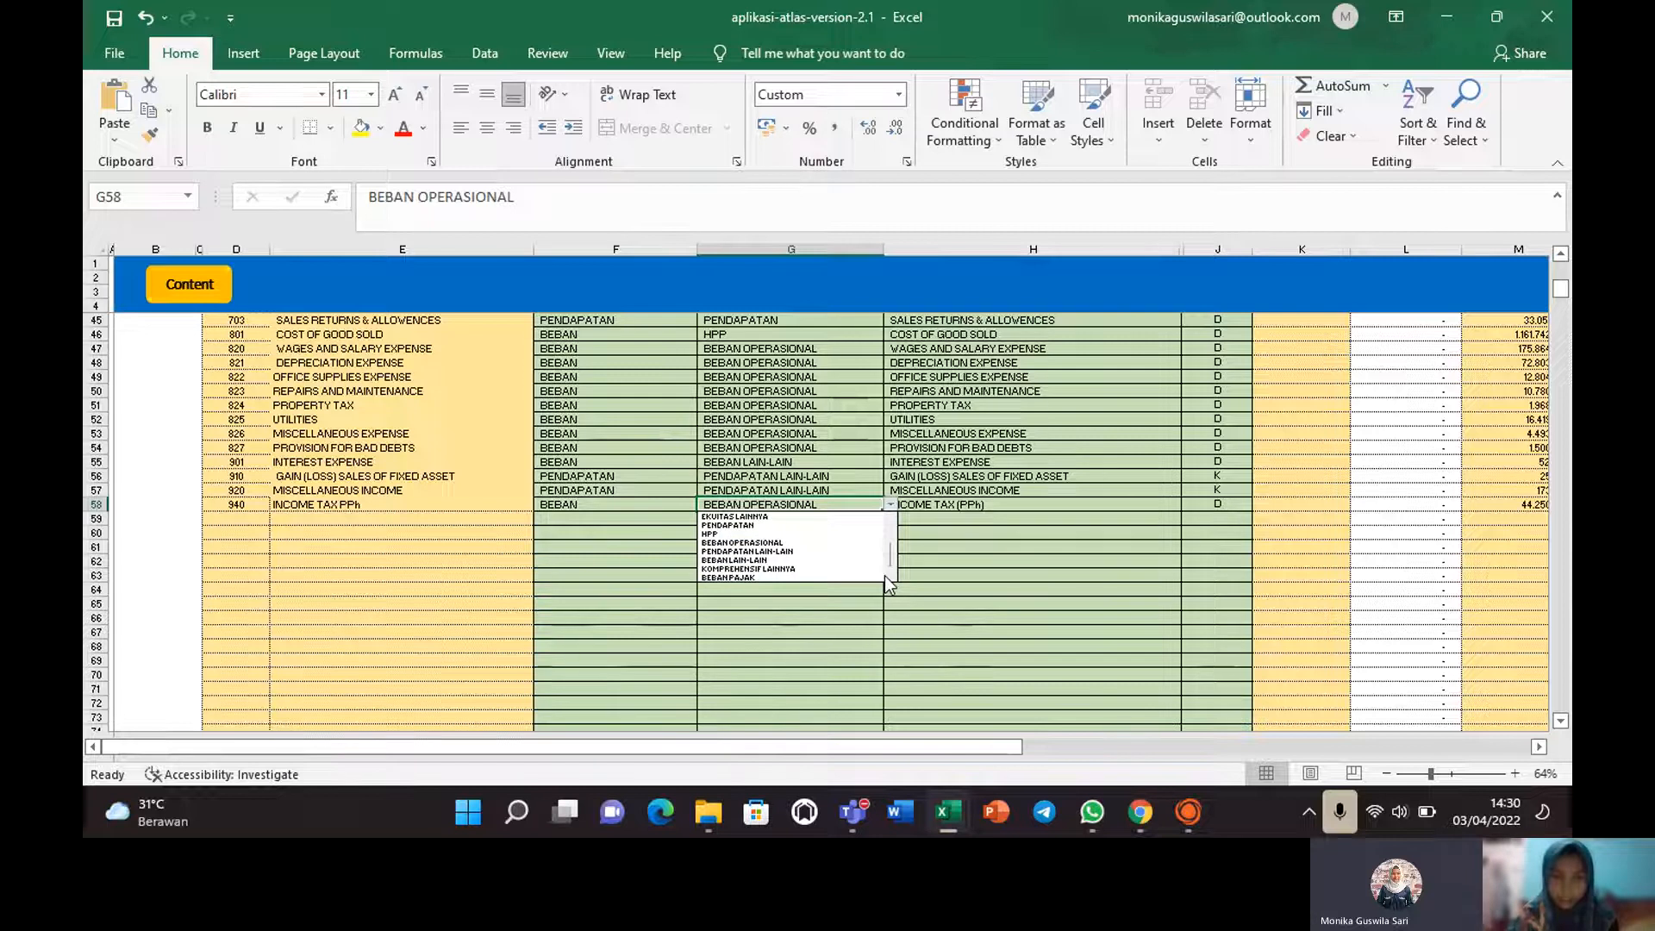
{"action": "key", "text": "Escape"}
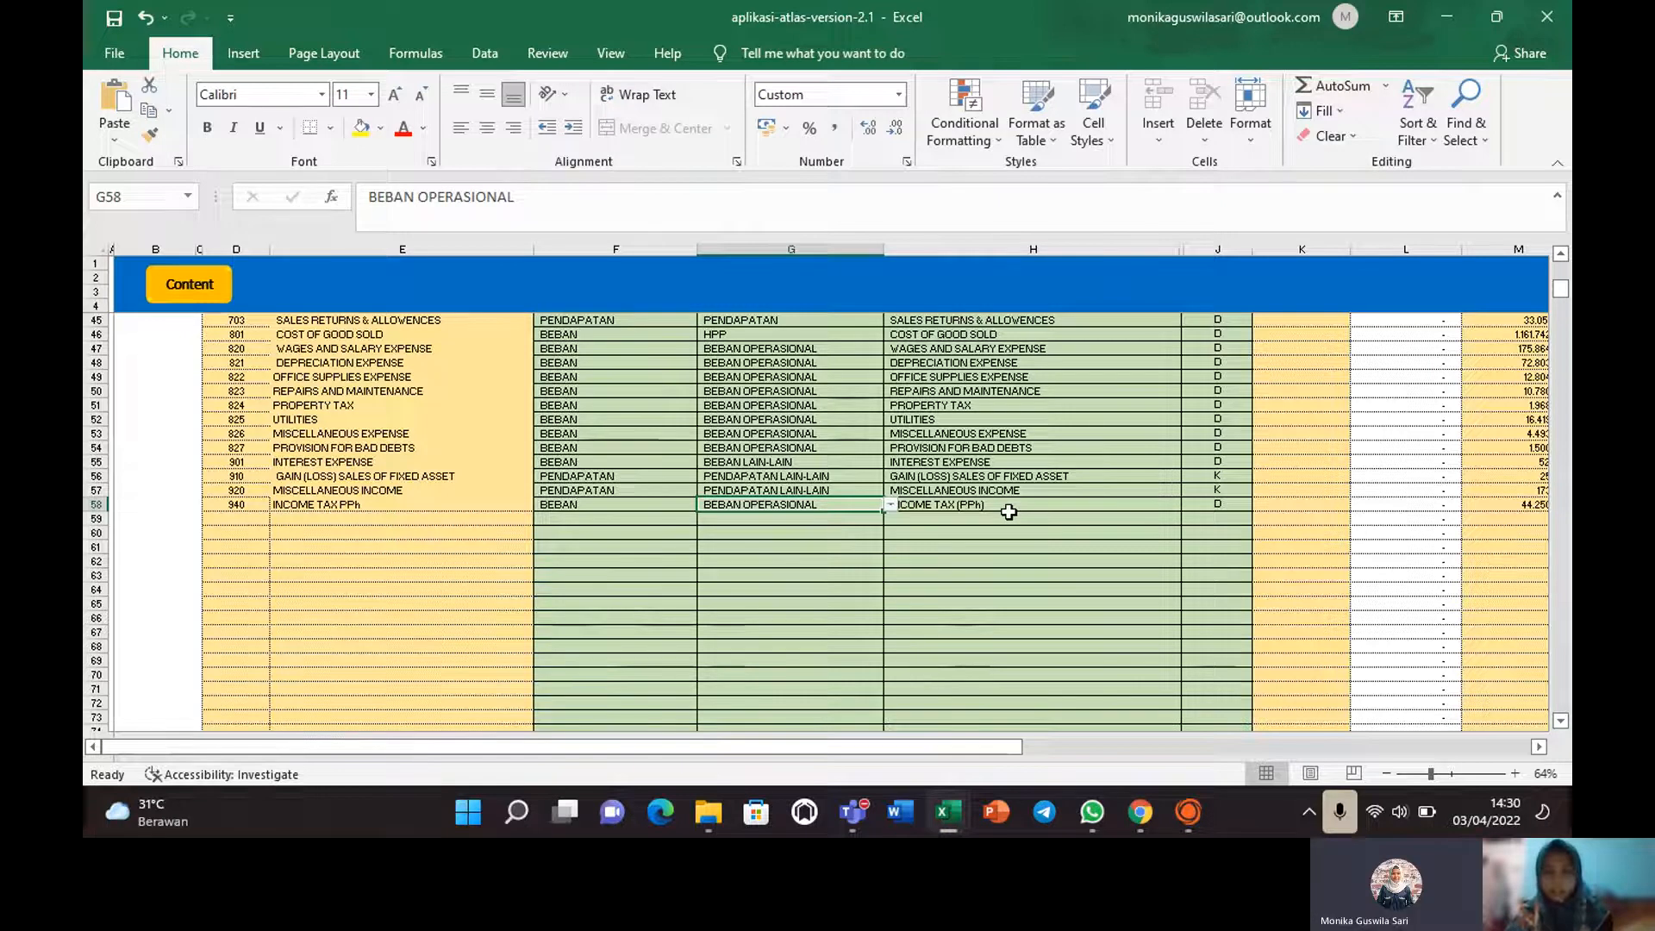
{"action": "left_click", "coordinate": [945, 505]}
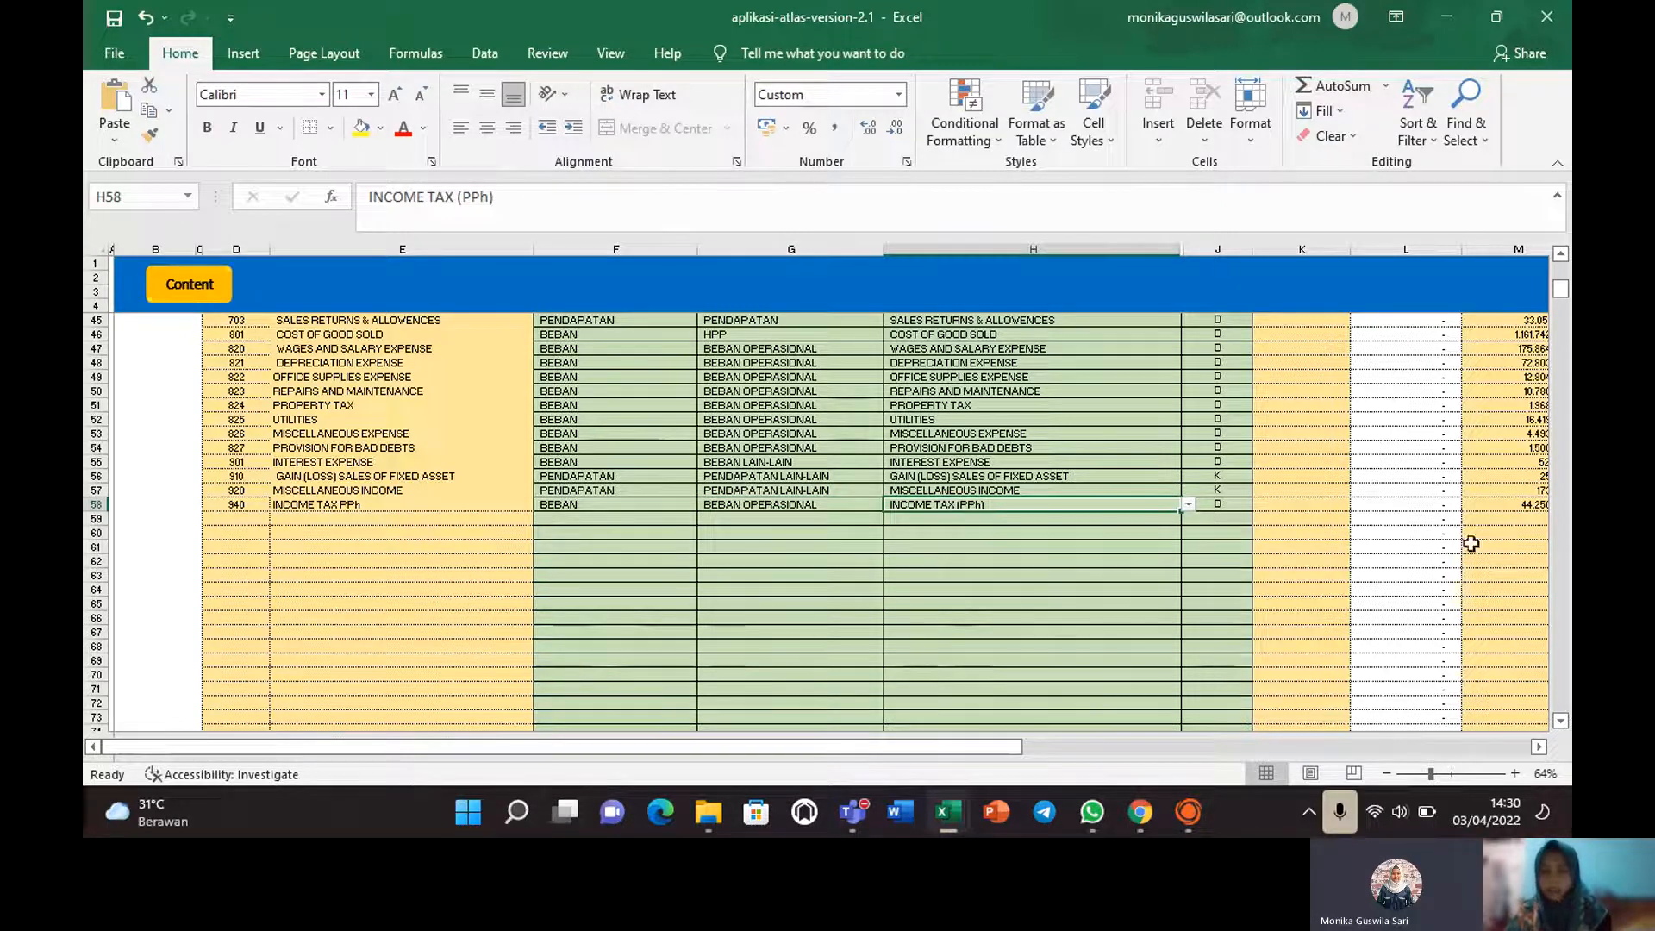
{"action": "left_click_drag", "start_coordinate": [1560, 292], "coordinate": [1562, 268]}
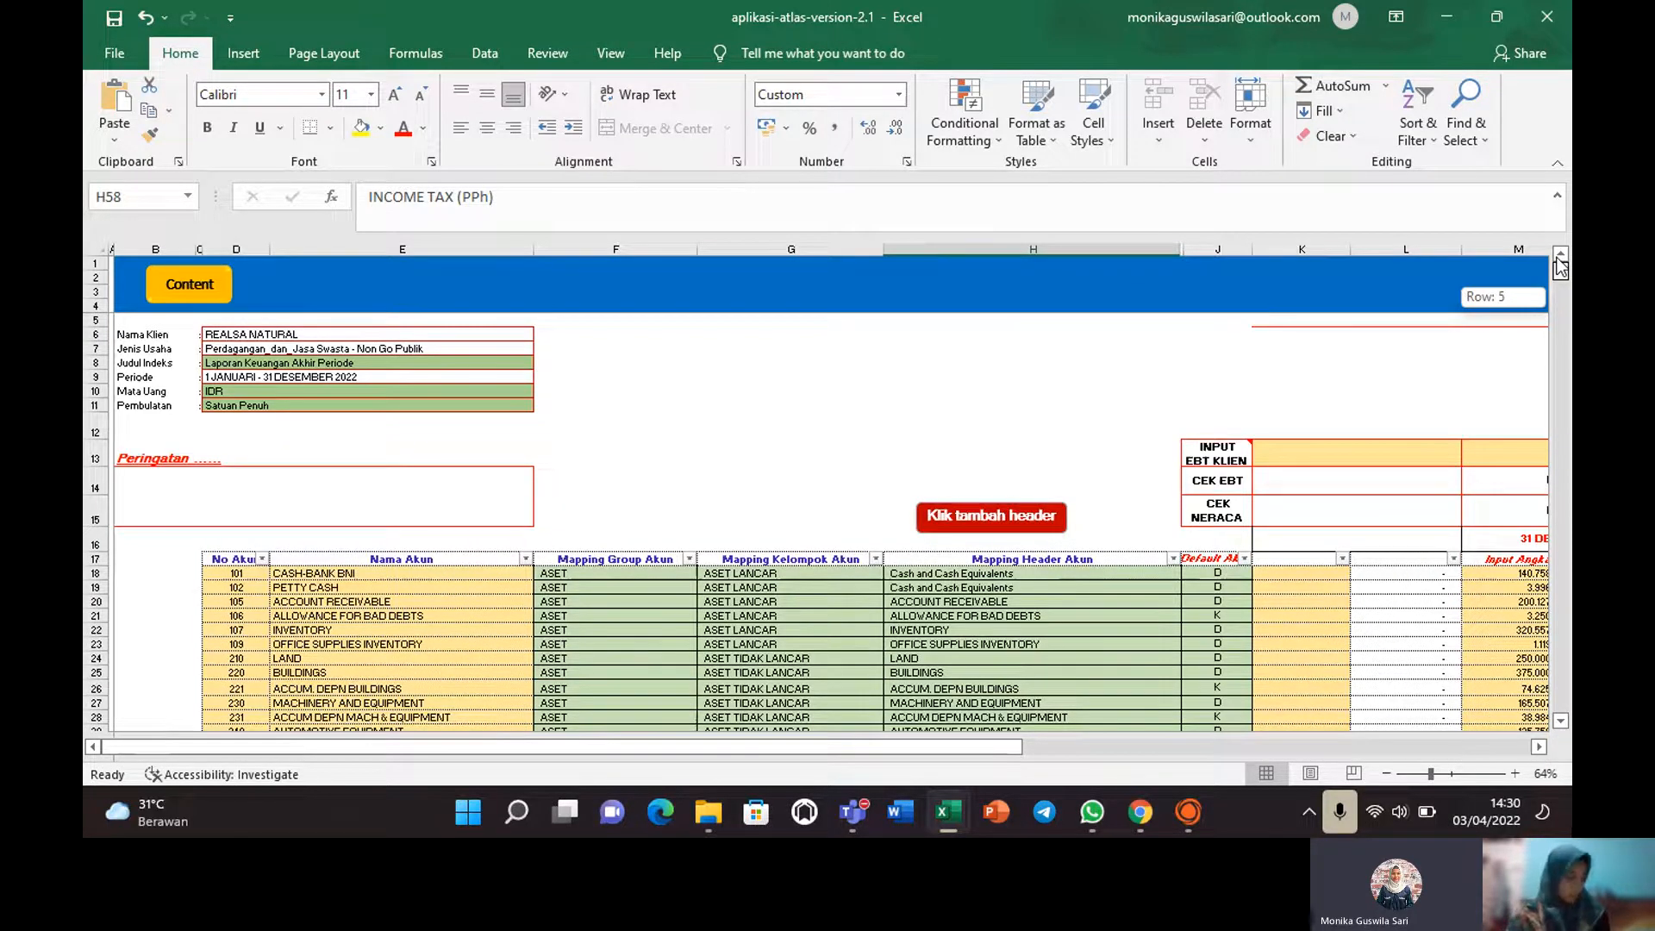
Check each account's debit/credit default, then bring the CEK EBT and CEK NERACA columns into view.
{"action": "left_click_drag", "start_coordinate": [1561, 268], "coordinate": [1562, 268]}
{"action": "left_click", "coordinate": [1218, 587]}
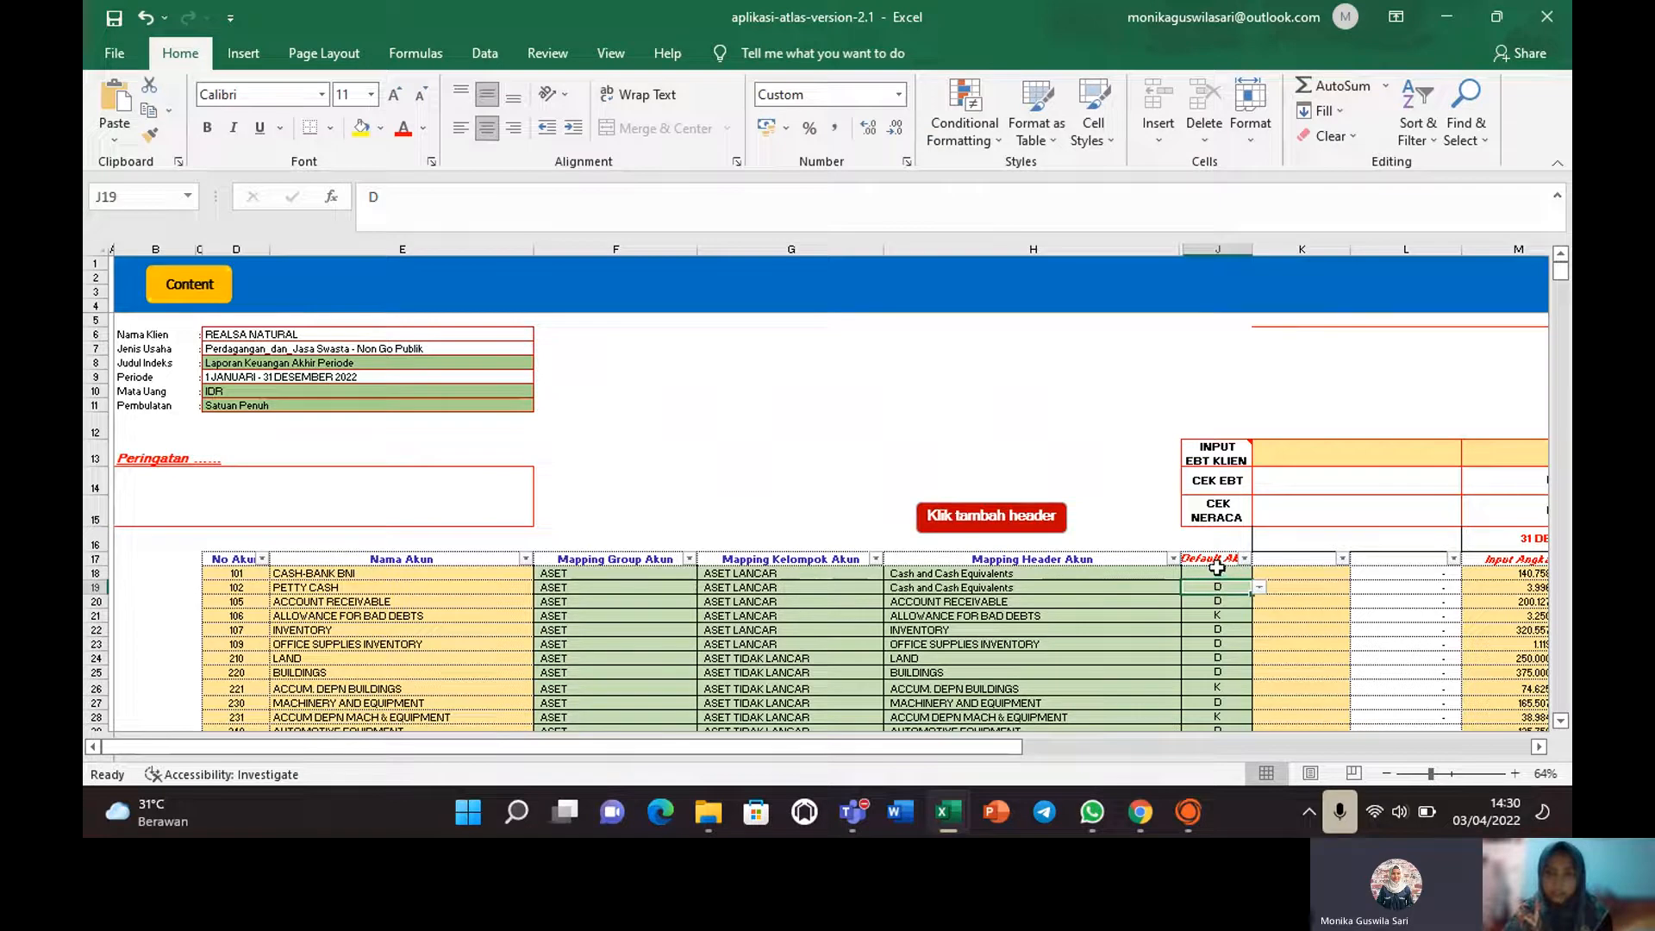
{"action": "left_click", "coordinate": [1213, 572]}
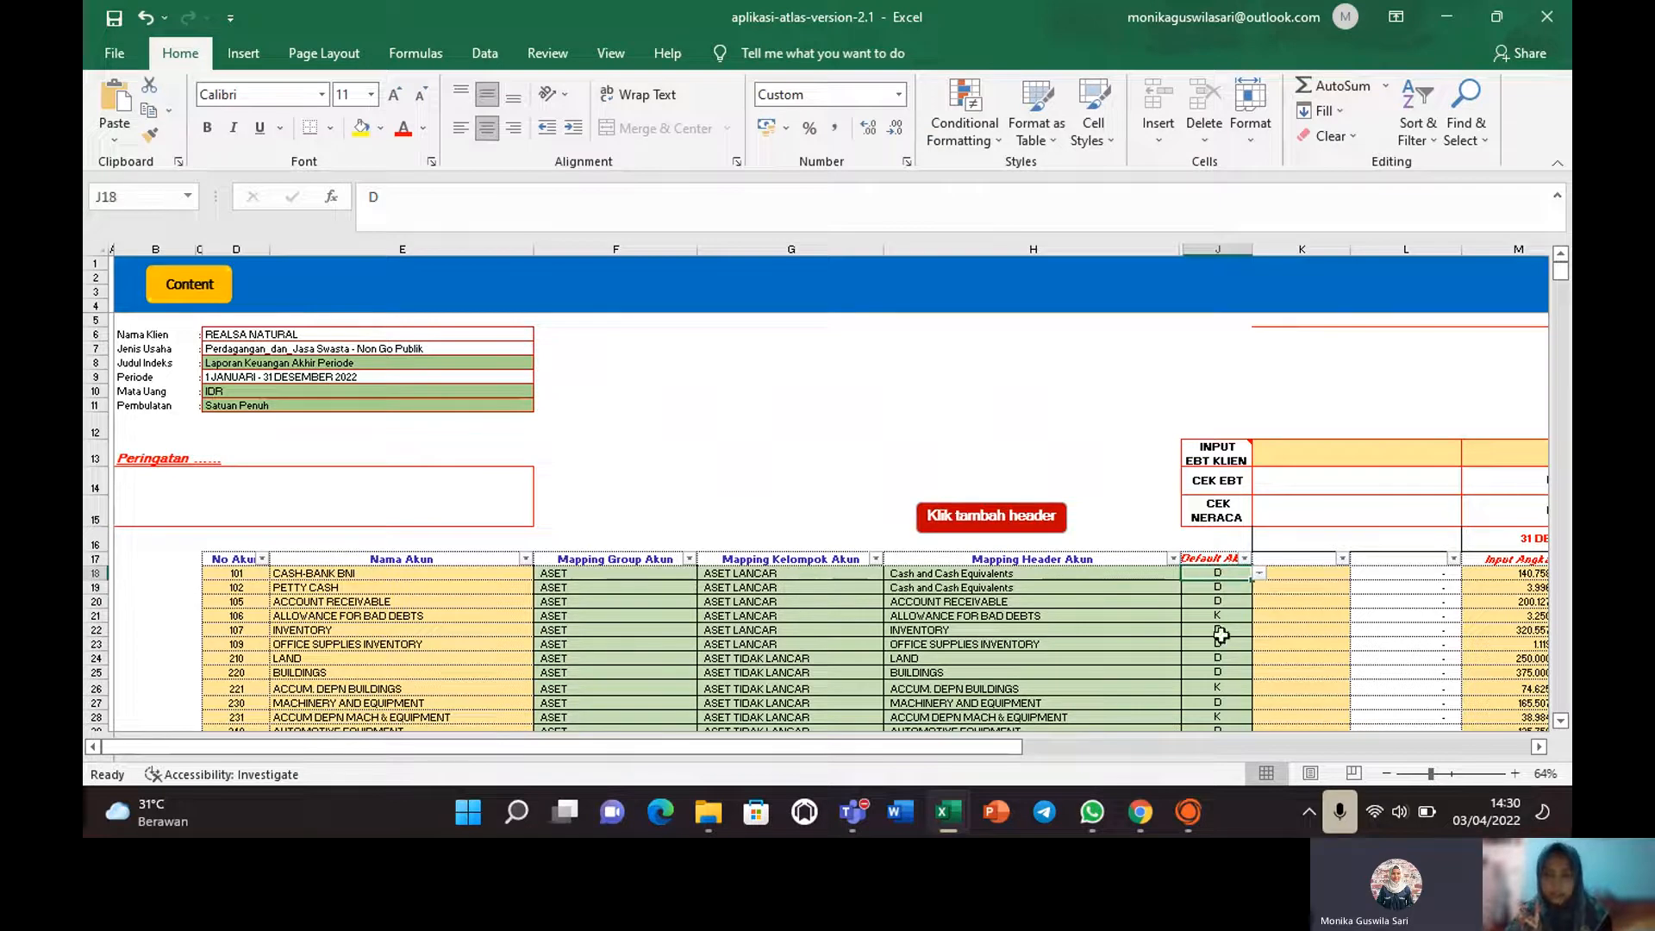
{"action": "key", "text": "Down"}
{"action": "key", "text": "Down"}
{"action": "key", "text": "Down"}
{"action": "key", "text": "Down"}
{"action": "key", "text": "Down"}
{"action": "key", "text": "Down"}
{"action": "key", "text": "Down"}
{"action": "key", "text": "Down"}
{"action": "key", "text": "Down"}
{"action": "key", "text": "Down"}
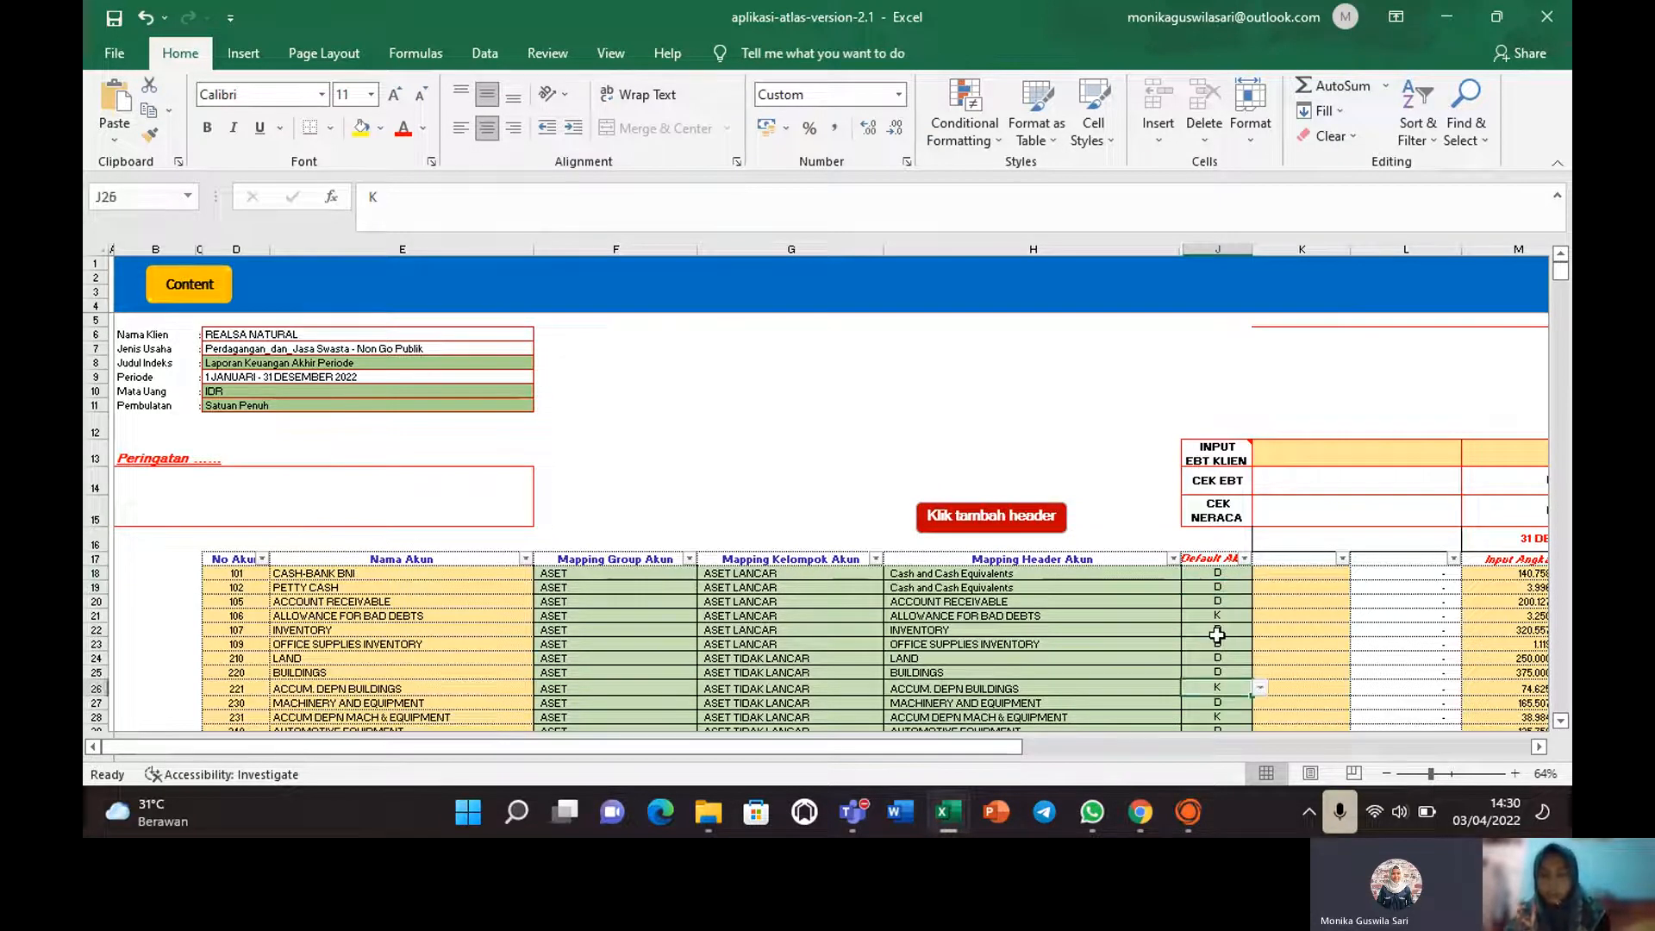
{"action": "key", "text": "Down"}
{"action": "key", "text": "Down"}
{"action": "key", "text": "Down"}
{"action": "key", "text": "Down"}
{"action": "key", "text": "Down"}
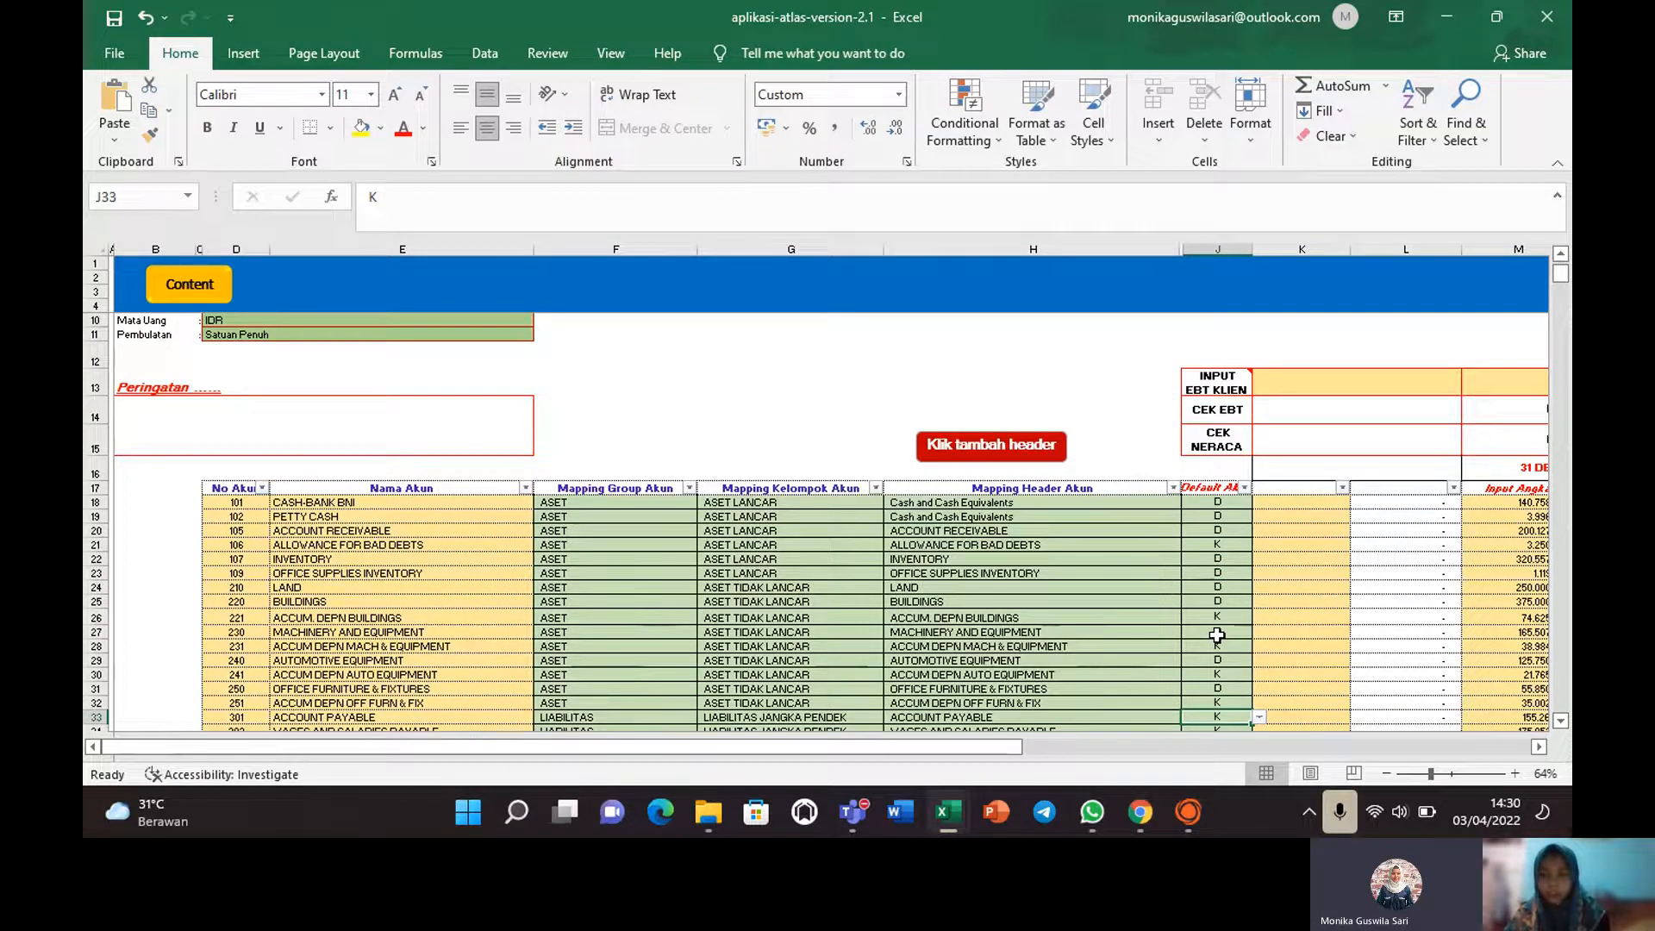
{"action": "key", "text": "Down"}
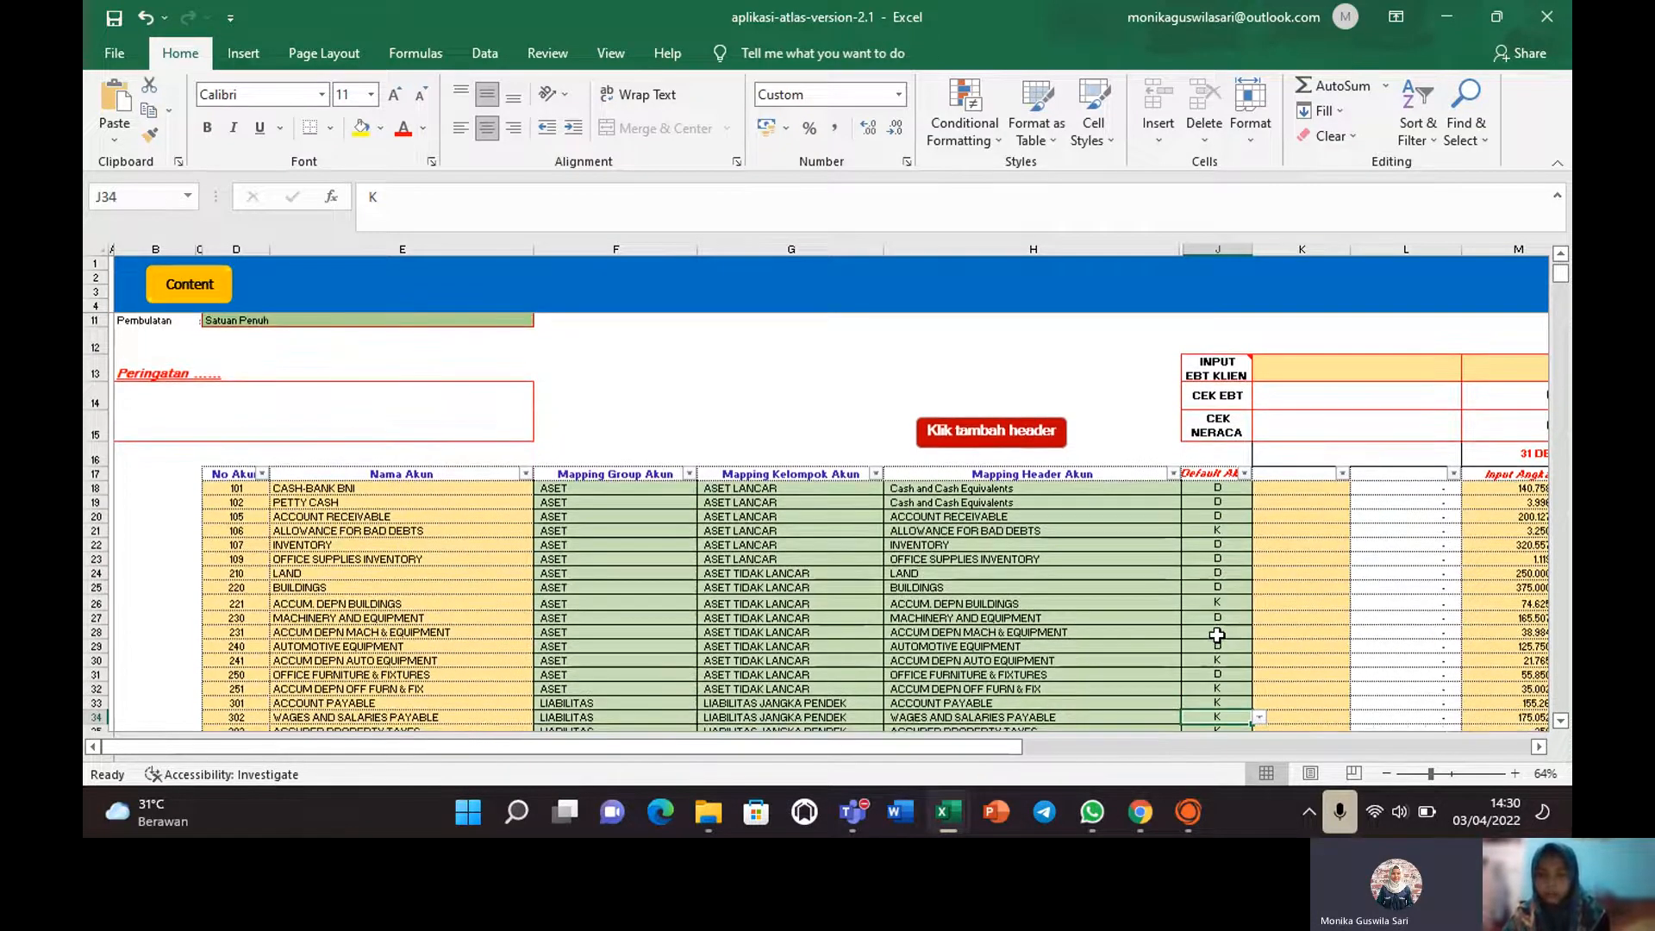
{"action": "key", "text": "Down"}
{"action": "key", "text": "Down"}
{"action": "key", "text": "Down"}
{"action": "key", "text": "Down"}
{"action": "key", "text": "Down"}
{"action": "key", "text": "Down"}
{"action": "key", "text": "Down"}
{"action": "key", "text": "Down"}
{"action": "key", "text": "Down"}
{"action": "key", "text": "Down"}
{"action": "key", "text": "Down"}
{"action": "key", "text": "Down"}
{"action": "key", "text": "Down"}
{"action": "key", "text": "Down"}
{"action": "key", "text": "Down"}
{"action": "key", "text": "Down"}
{"action": "key", "text": "Down"}
{"action": "key", "text": "Down"}
{"action": "key", "text": "Down"}
{"action": "key", "text": "Down"}
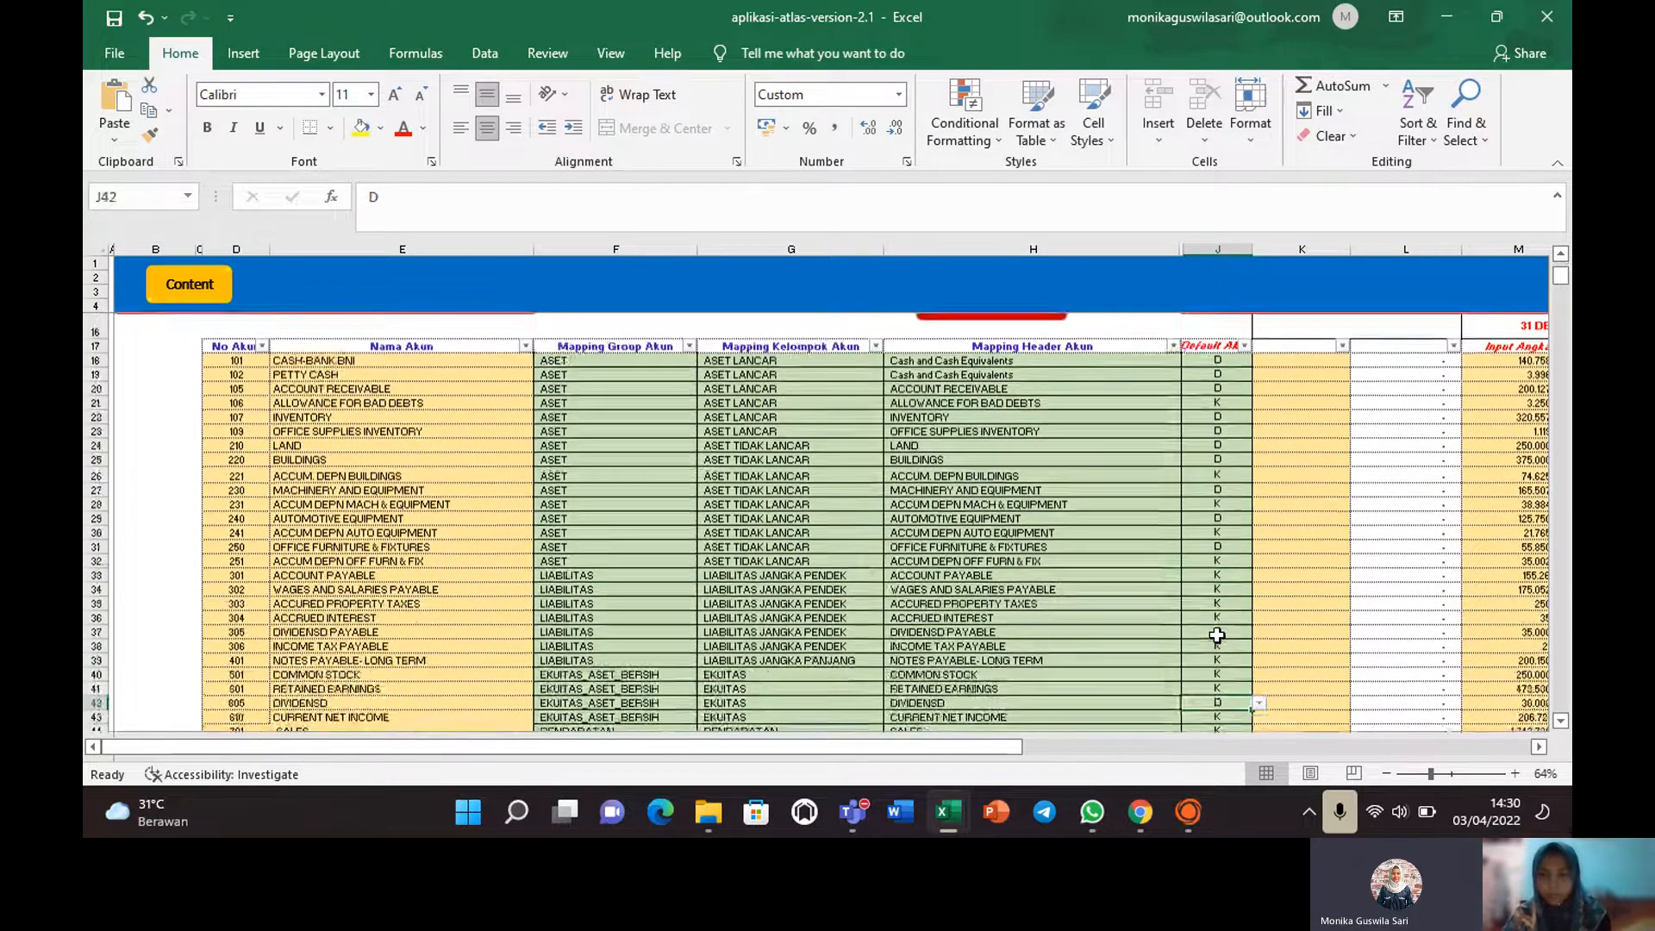
{"action": "left_click_drag", "start_coordinate": [991, 746], "coordinate": [1173, 763]}
{"action": "left_click_drag", "start_coordinate": [1561, 285], "coordinate": [1561, 276]}
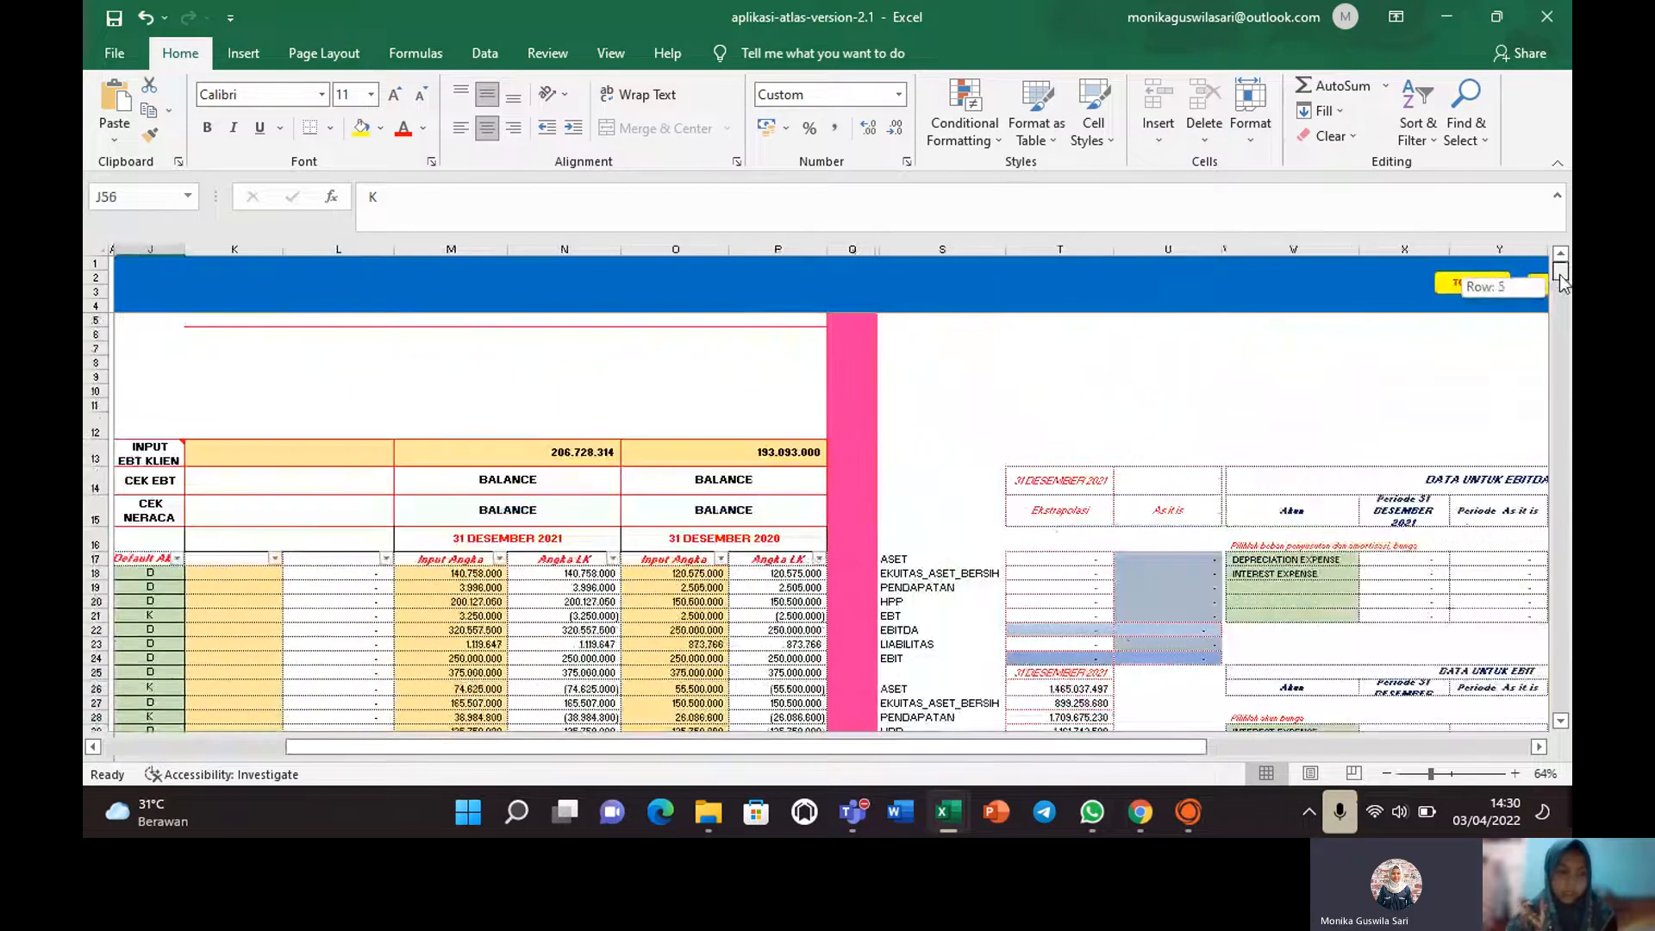
{"action": "left_click", "coordinate": [465, 574]}
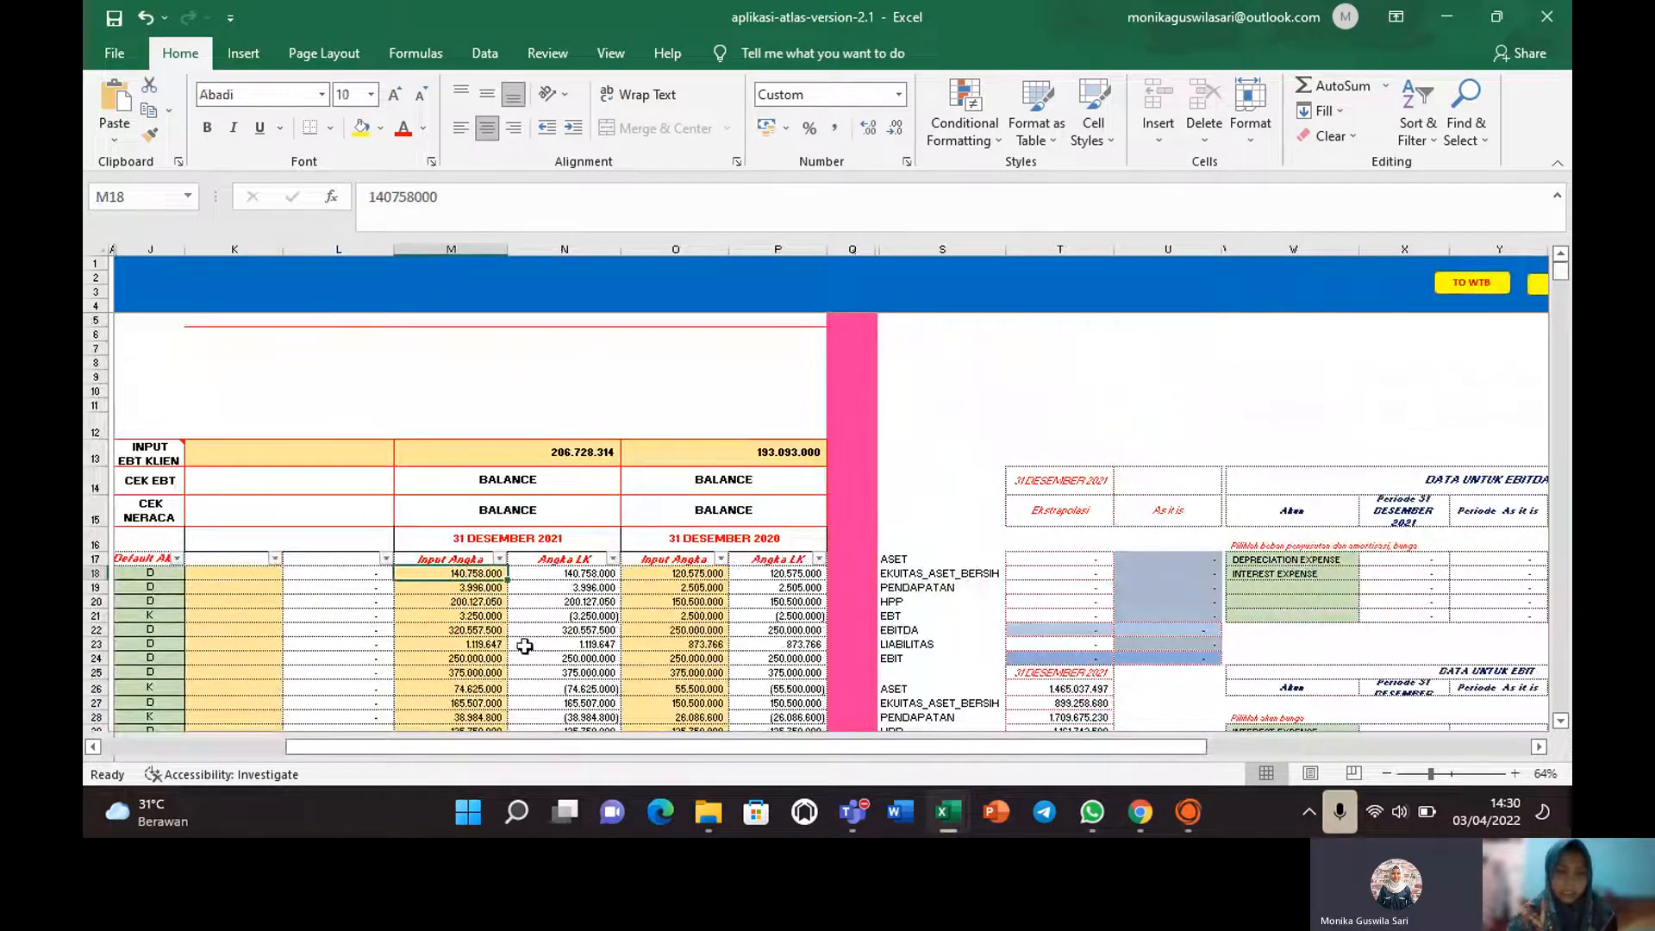
{"action": "left_click", "coordinate": [569, 574]}
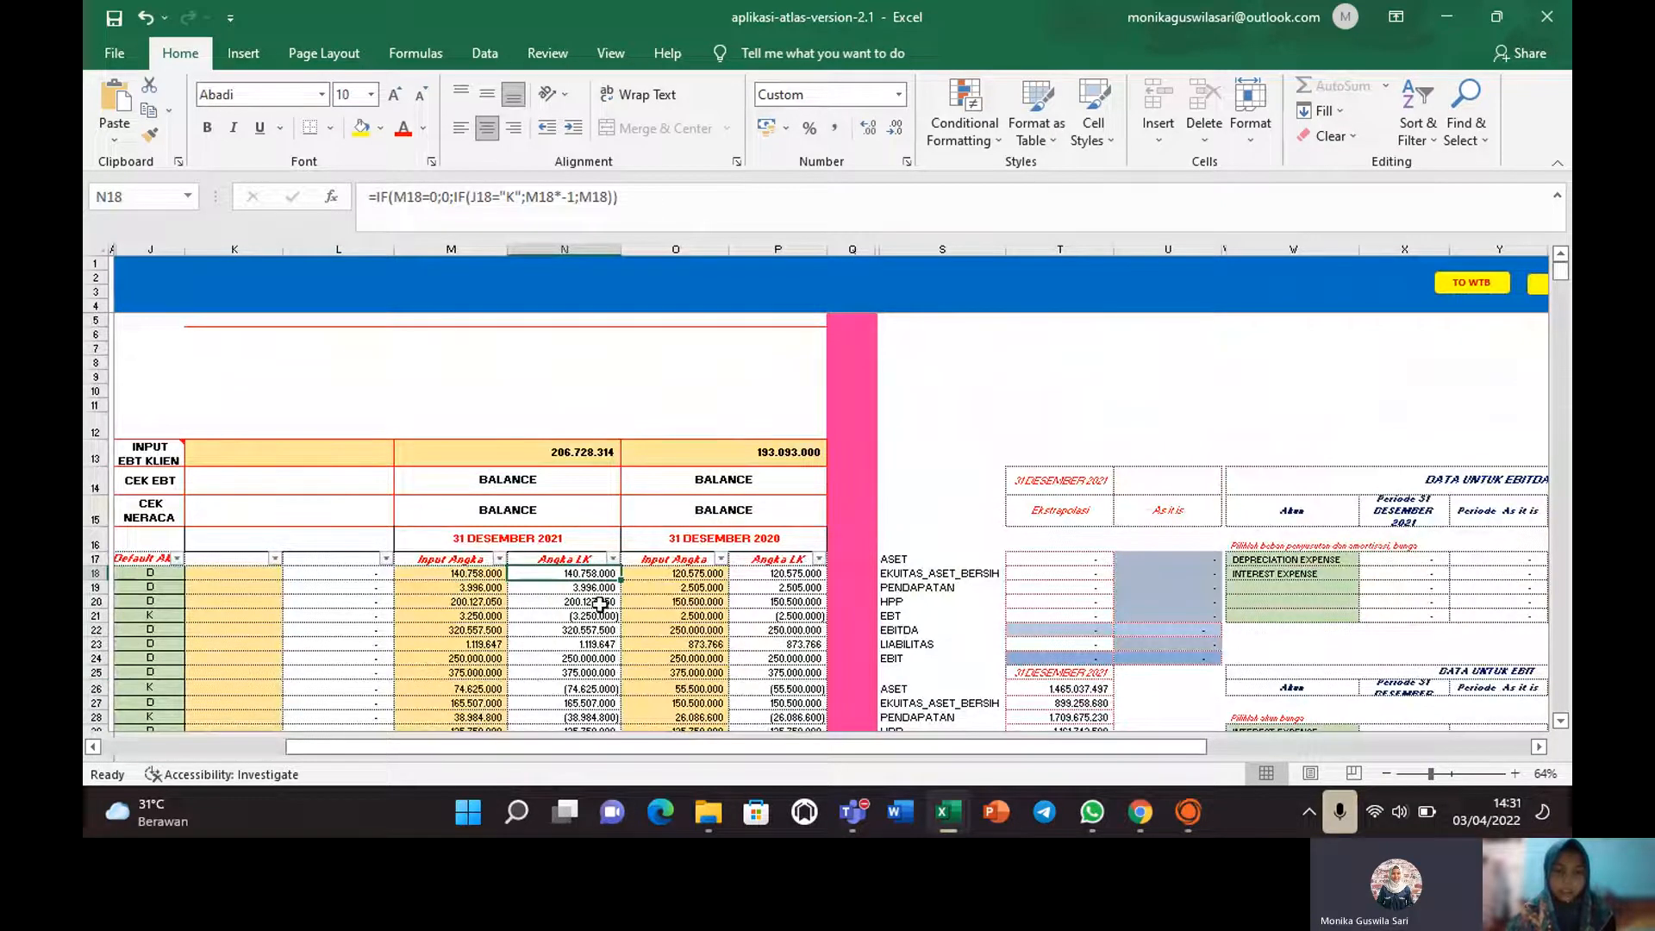
{"action": "left_click", "coordinate": [572, 618]}
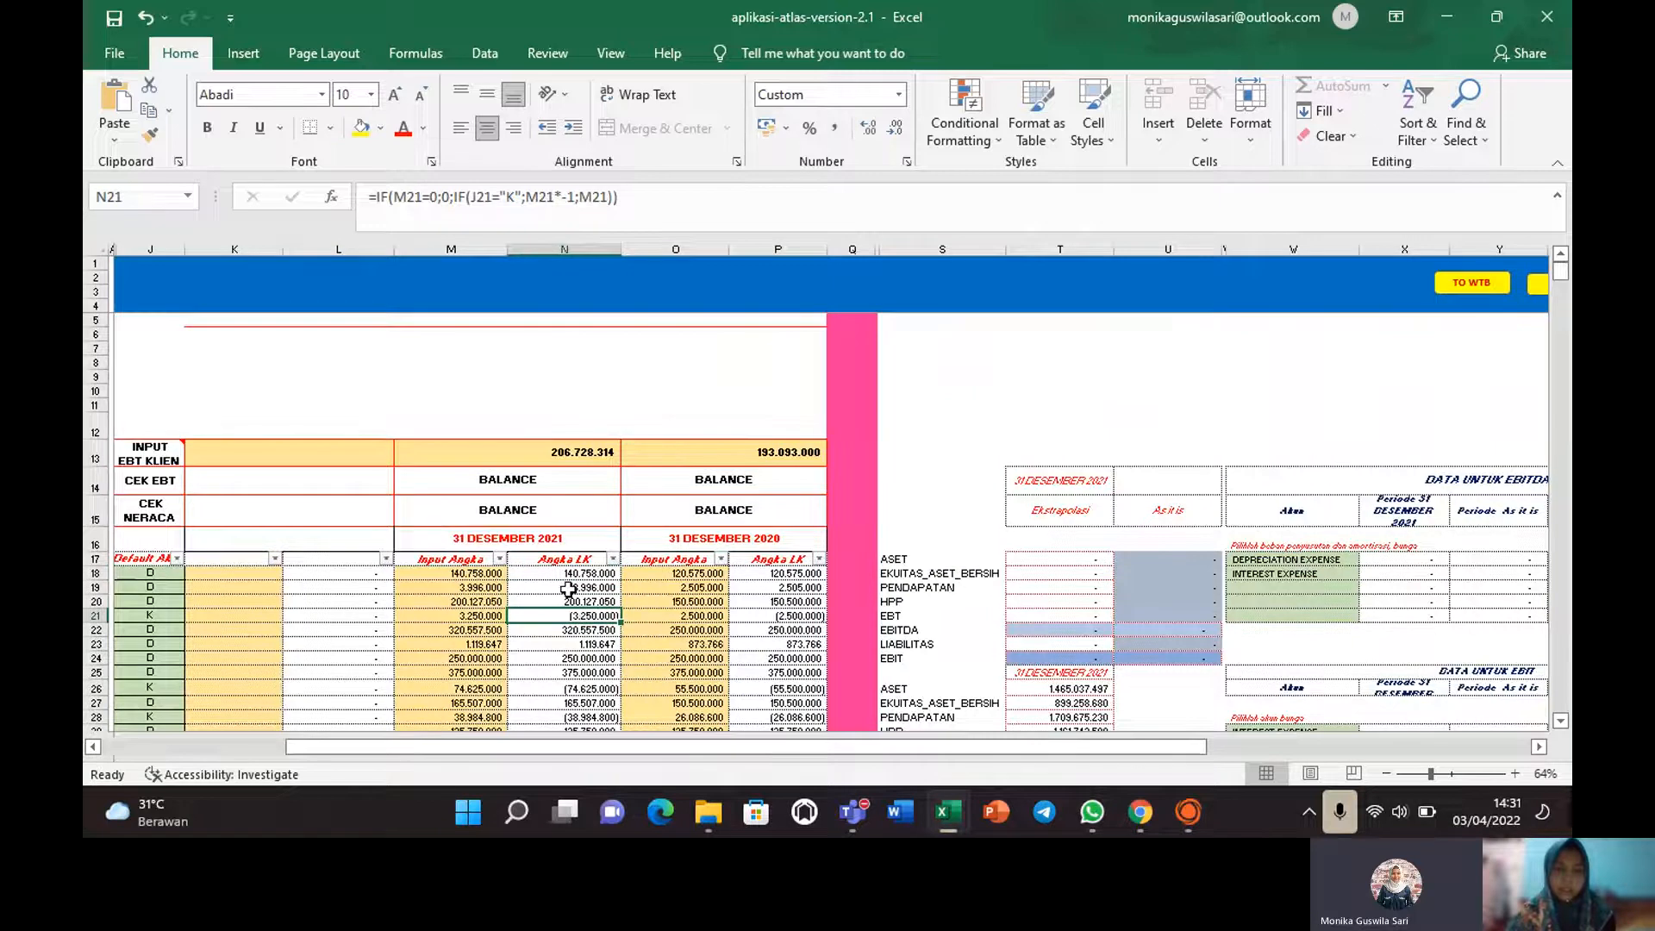
{"action": "left_click", "coordinate": [476, 574]}
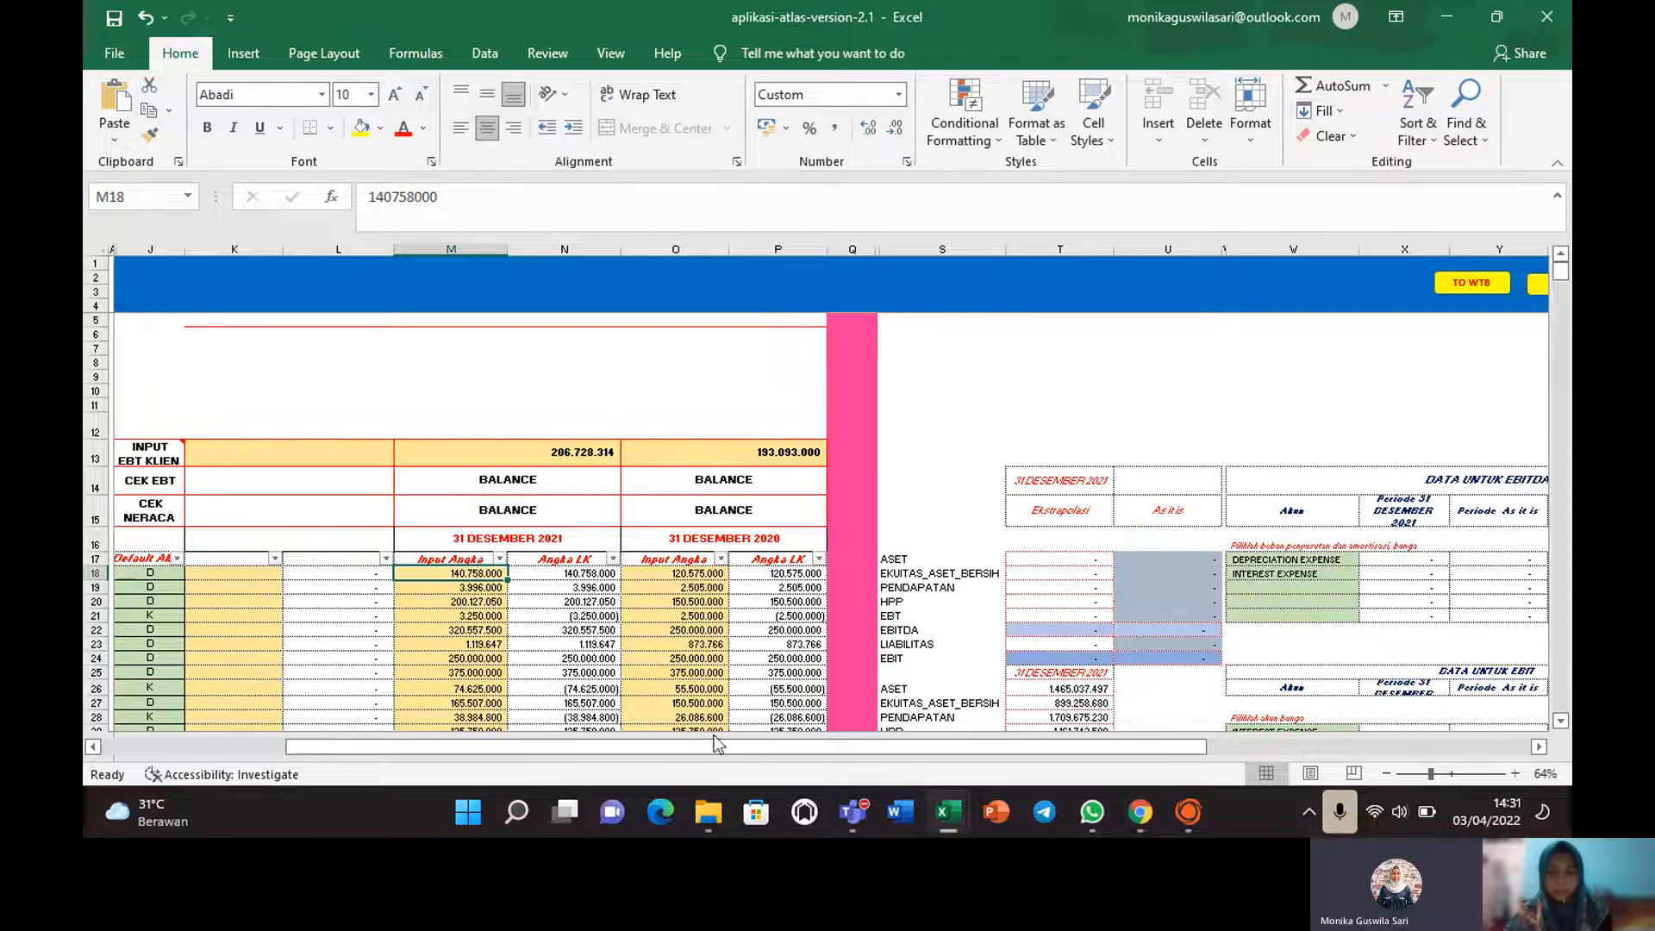
{"action": "left_click_drag", "start_coordinate": [874, 753], "coordinate": [912, 762]}
{"action": "left_click_drag", "start_coordinate": [1561, 281], "coordinate": [1566, 286]}
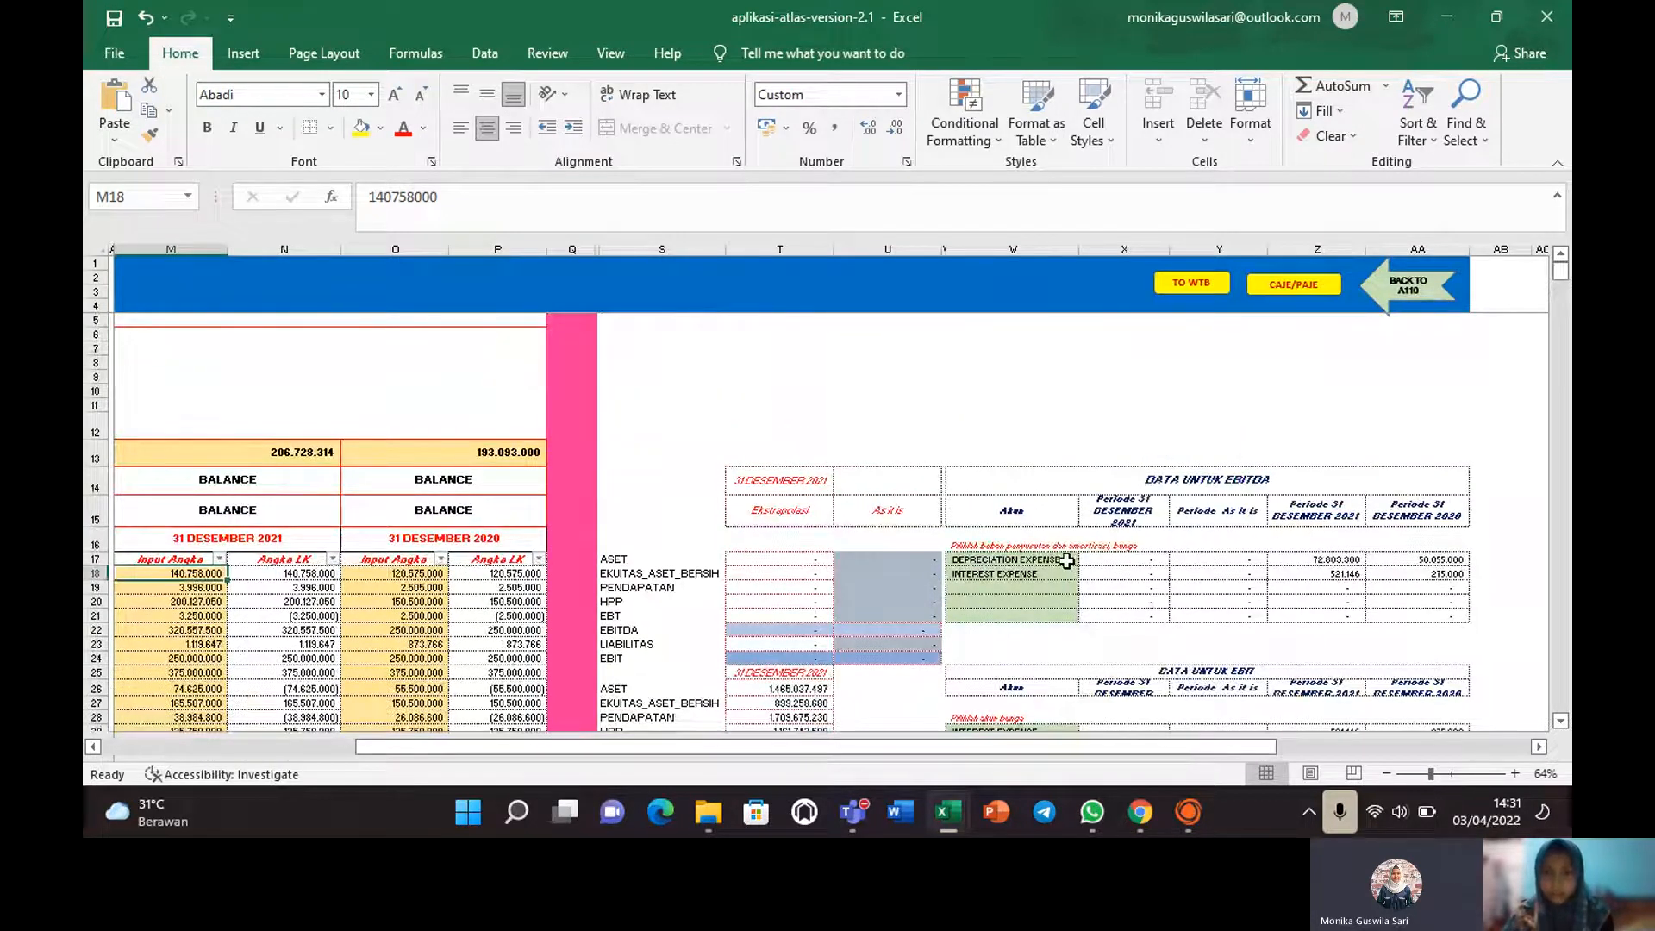
{"action": "left_click", "coordinate": [1042, 576]}
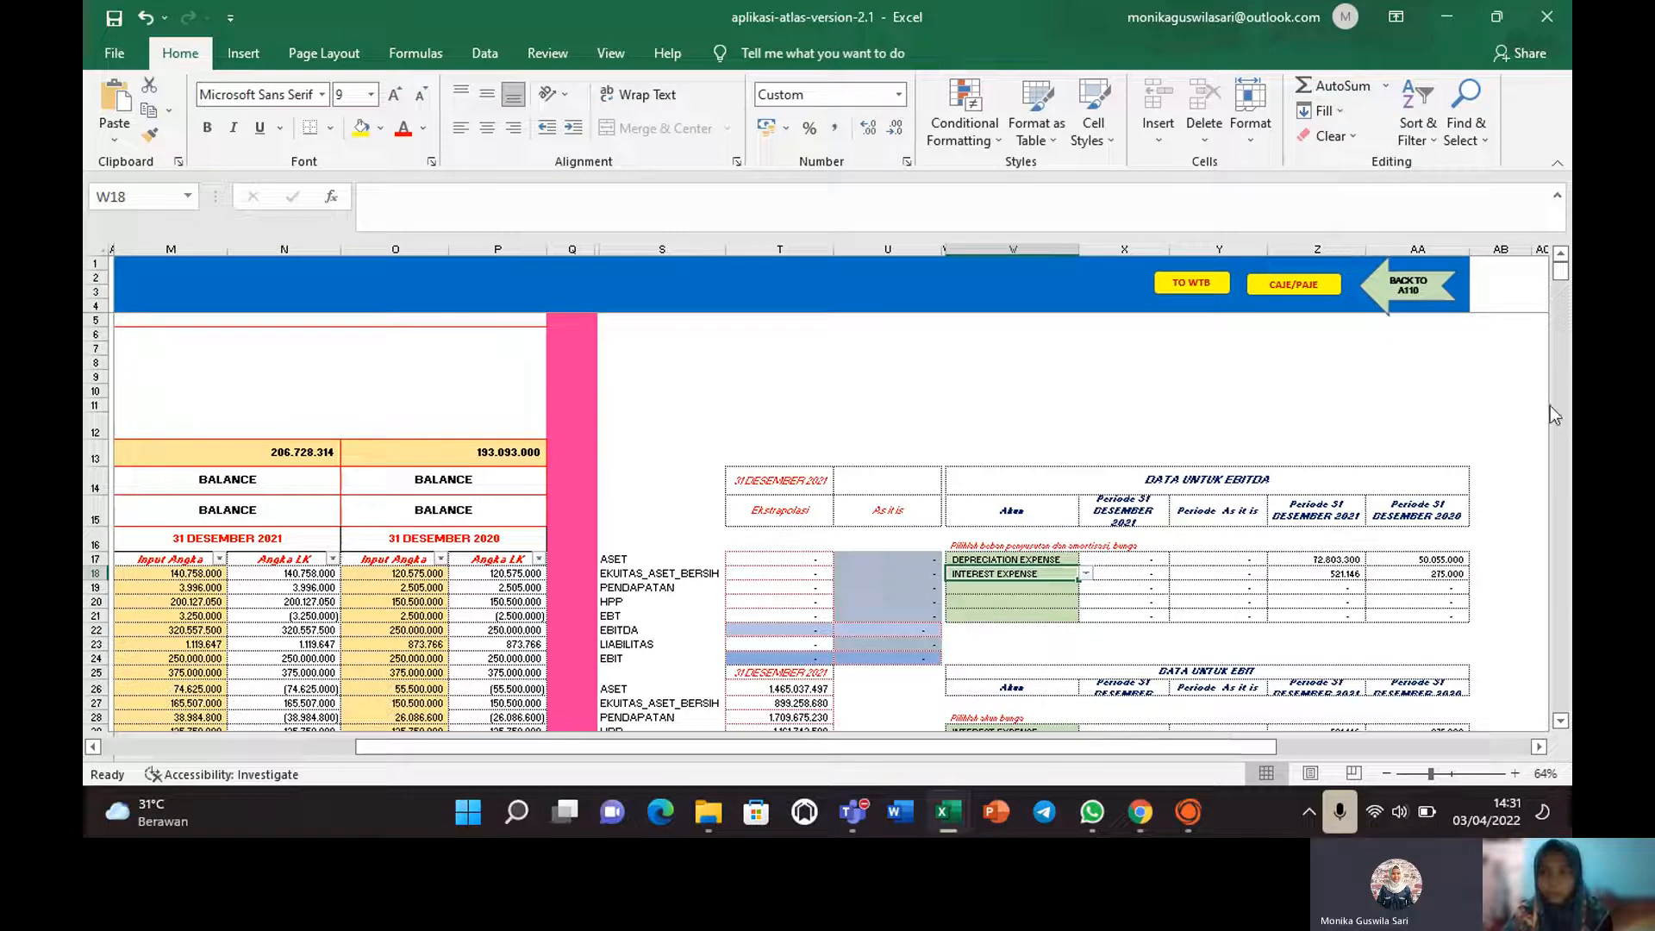
{"action": "left_click", "coordinate": [1561, 723]}
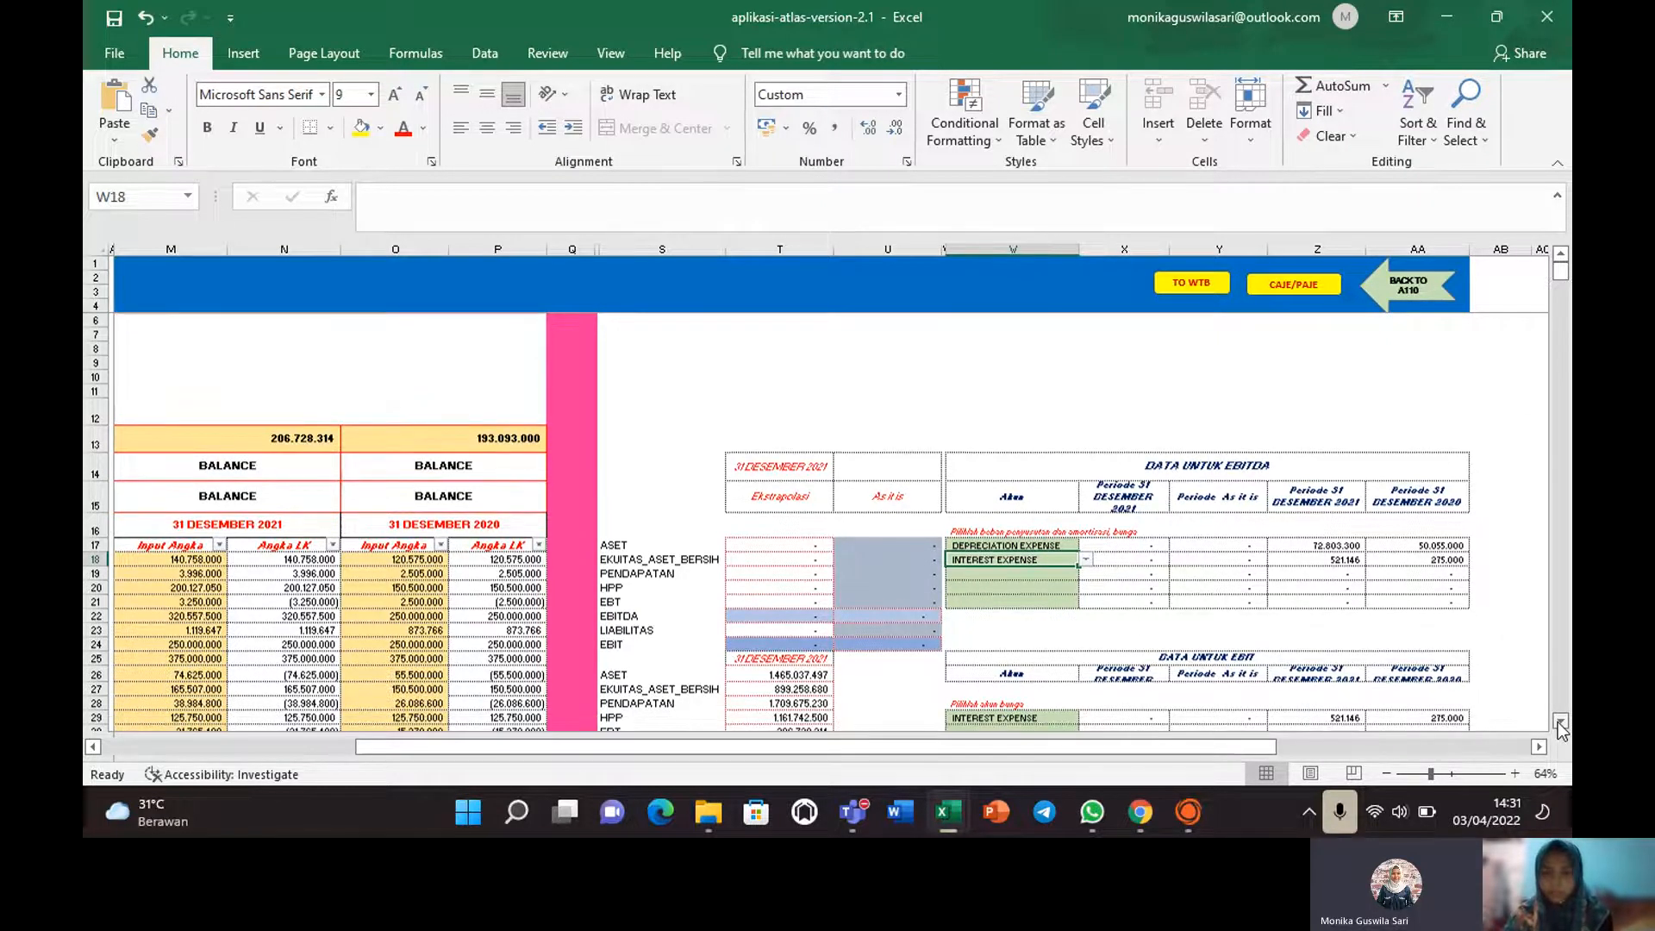
{"action": "left_click", "coordinate": [1561, 723]}
{"action": "left_click", "coordinate": [1561, 723]}
{"action": "left_click", "coordinate": [1561, 722]}
{"action": "left_click", "coordinate": [1561, 723]}
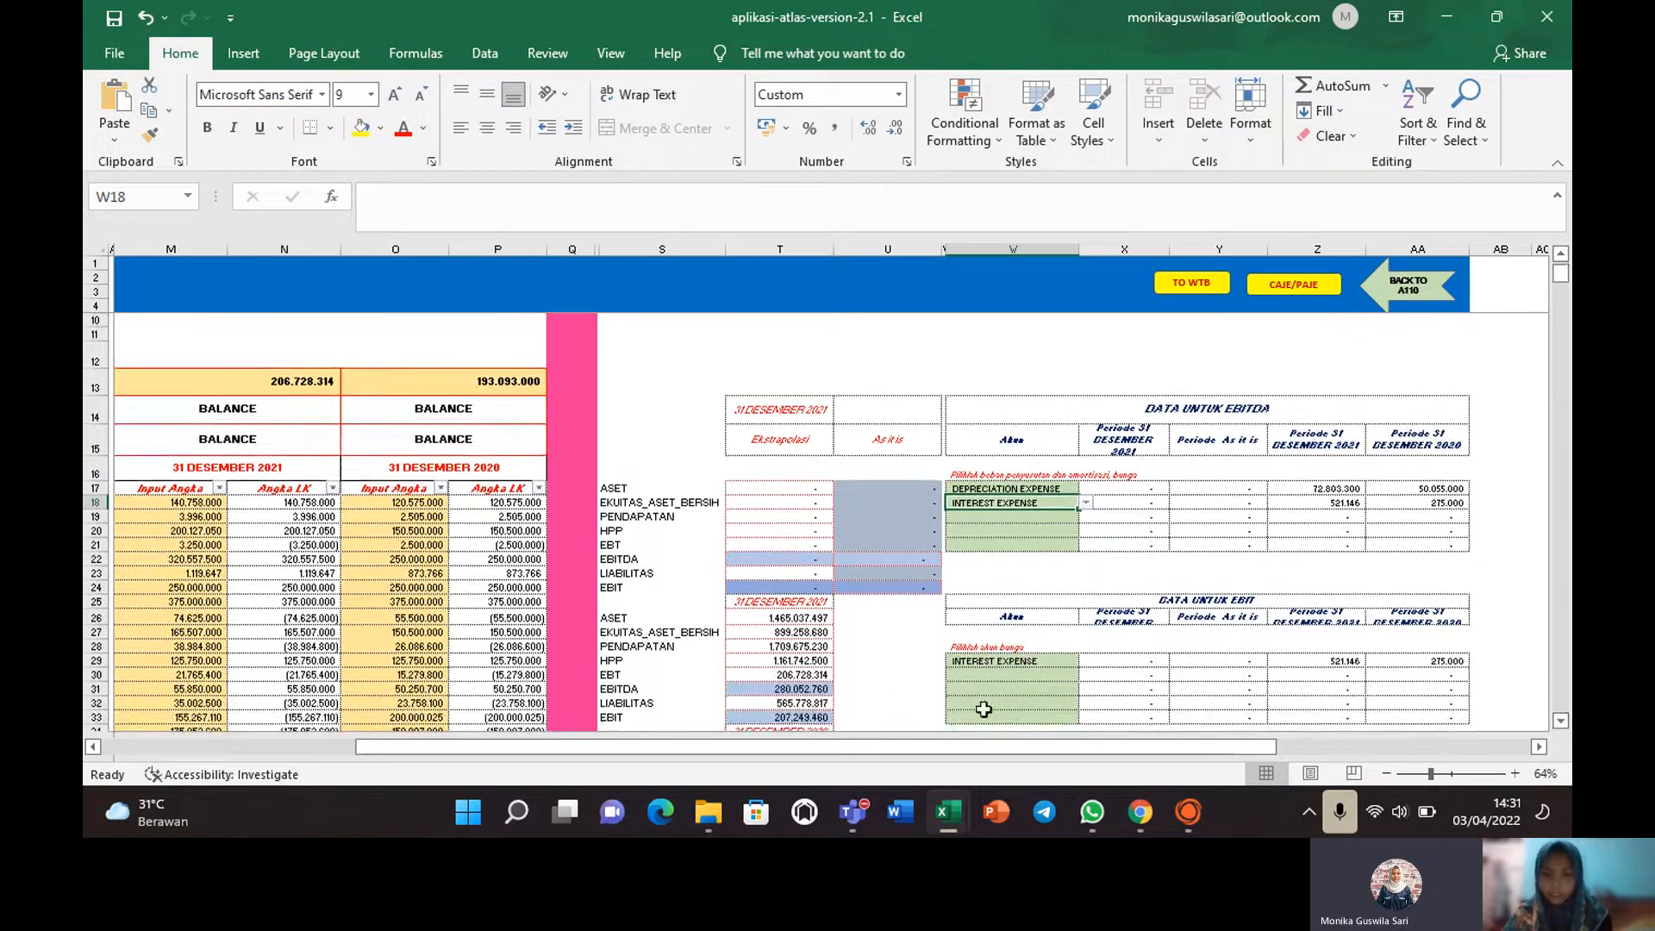
{"action": "left_click_drag", "start_coordinate": [896, 748], "coordinate": [780, 729]}
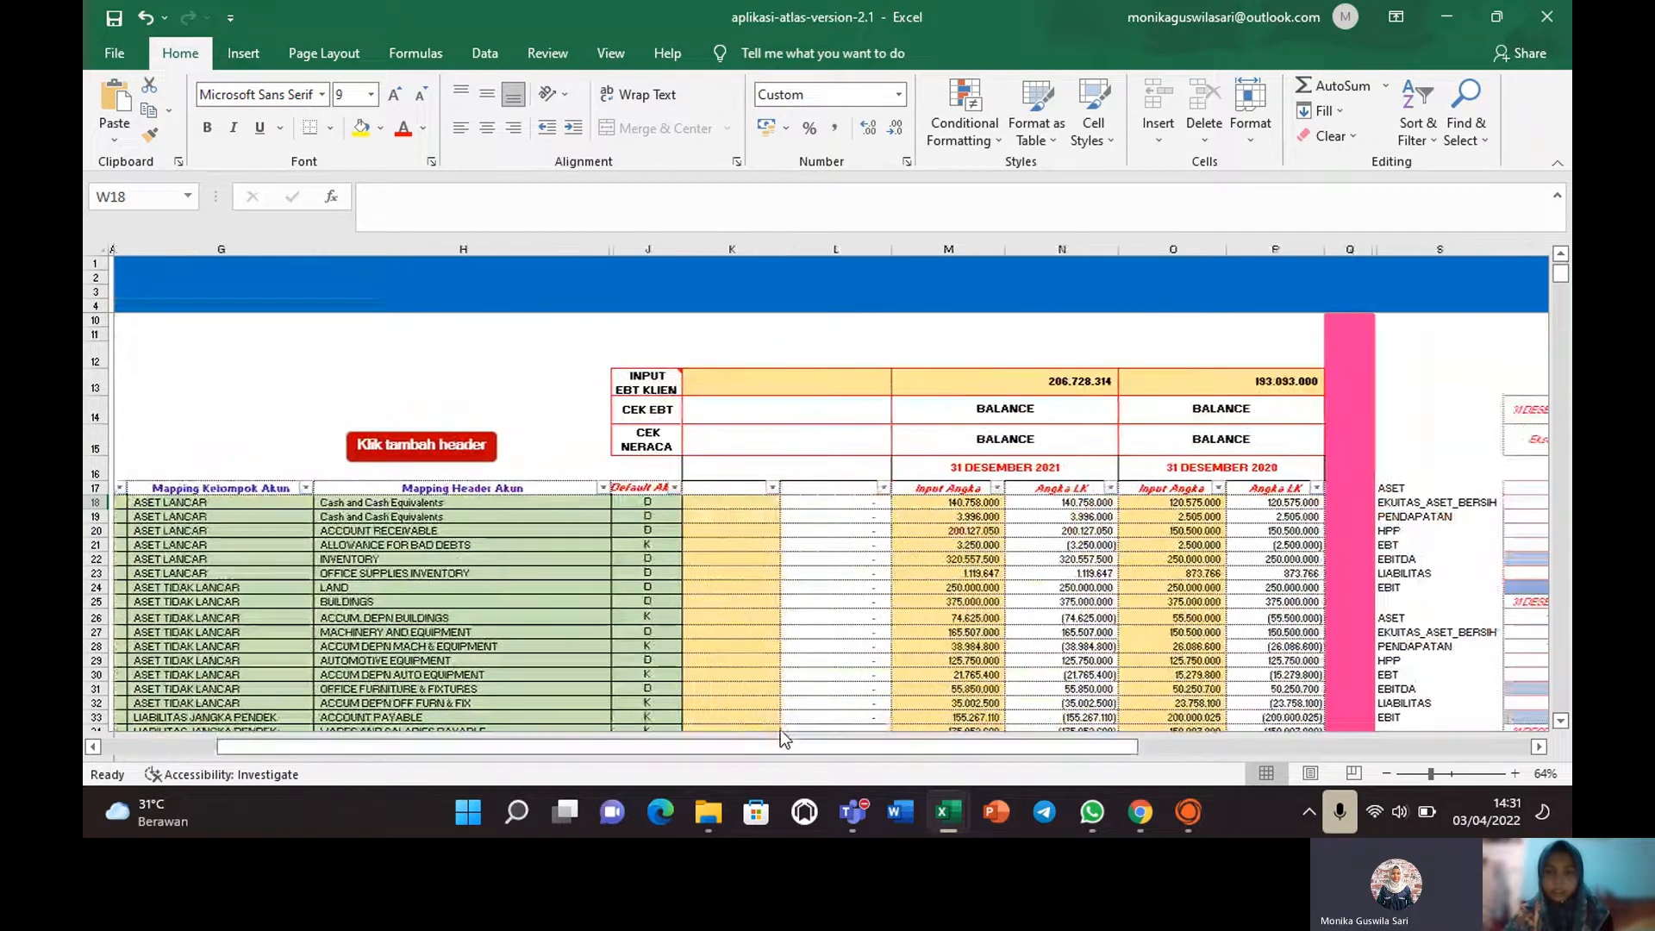
{"action": "left_click", "coordinate": [1088, 441]}
{"action": "left_click", "coordinate": [1160, 440]}
{"action": "left_click_drag", "start_coordinate": [686, 750], "coordinate": [467, 762]}
{"action": "left_click", "coordinate": [155, 440]}
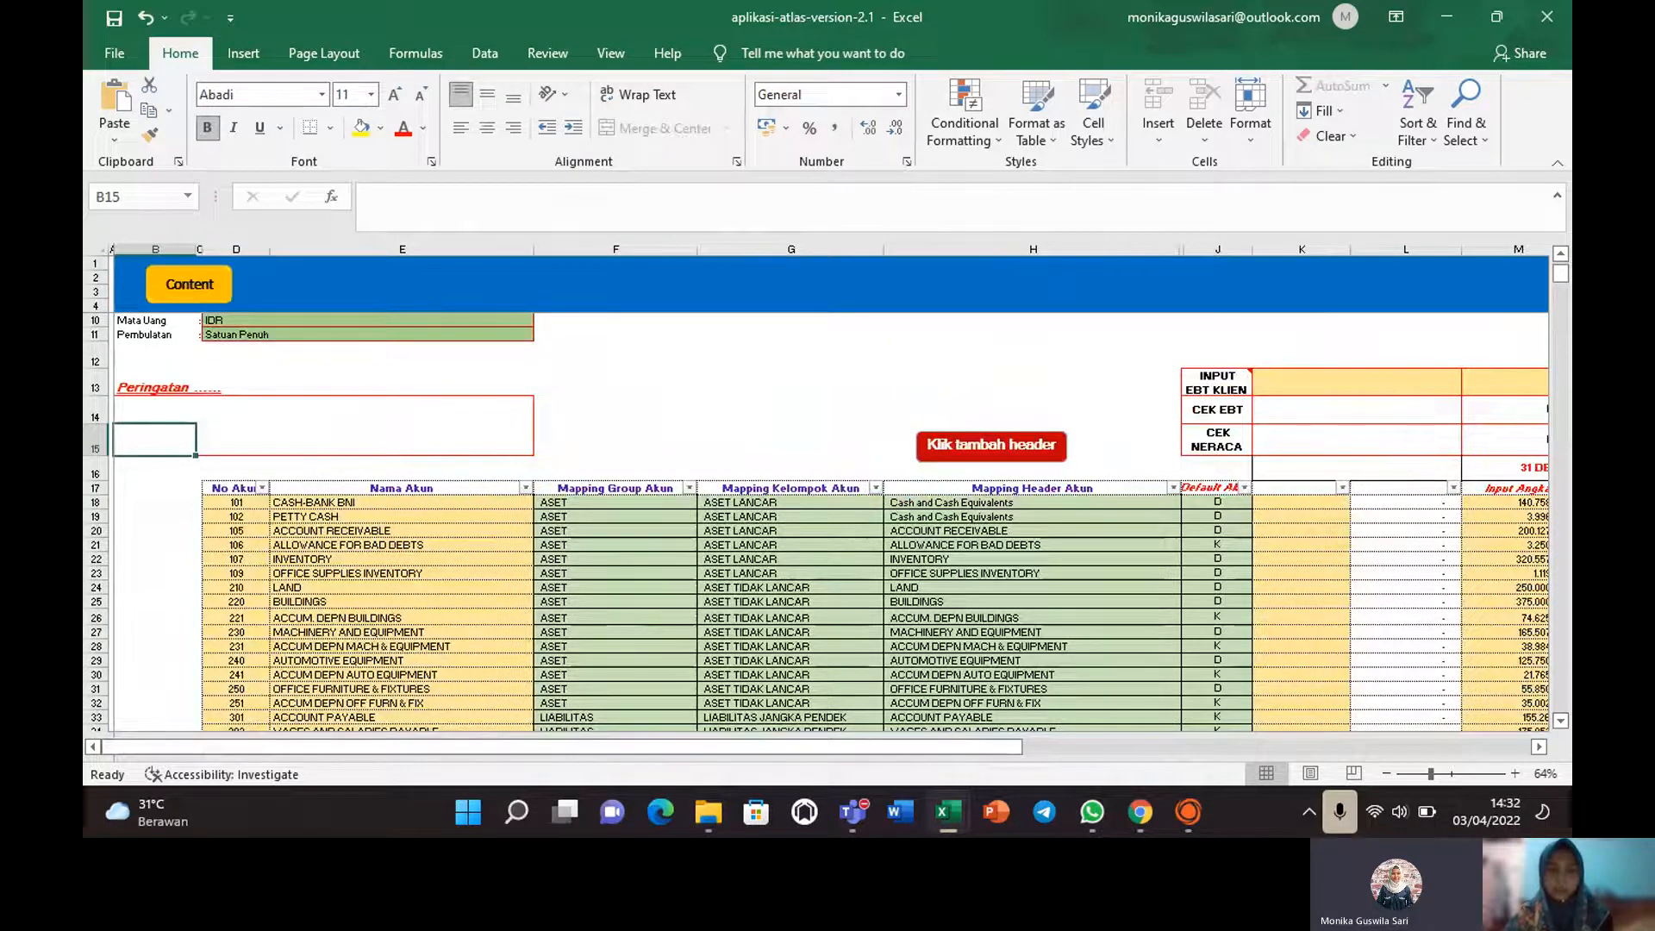
{"action": "left_click_drag", "start_coordinate": [814, 747], "coordinate": [983, 762]}
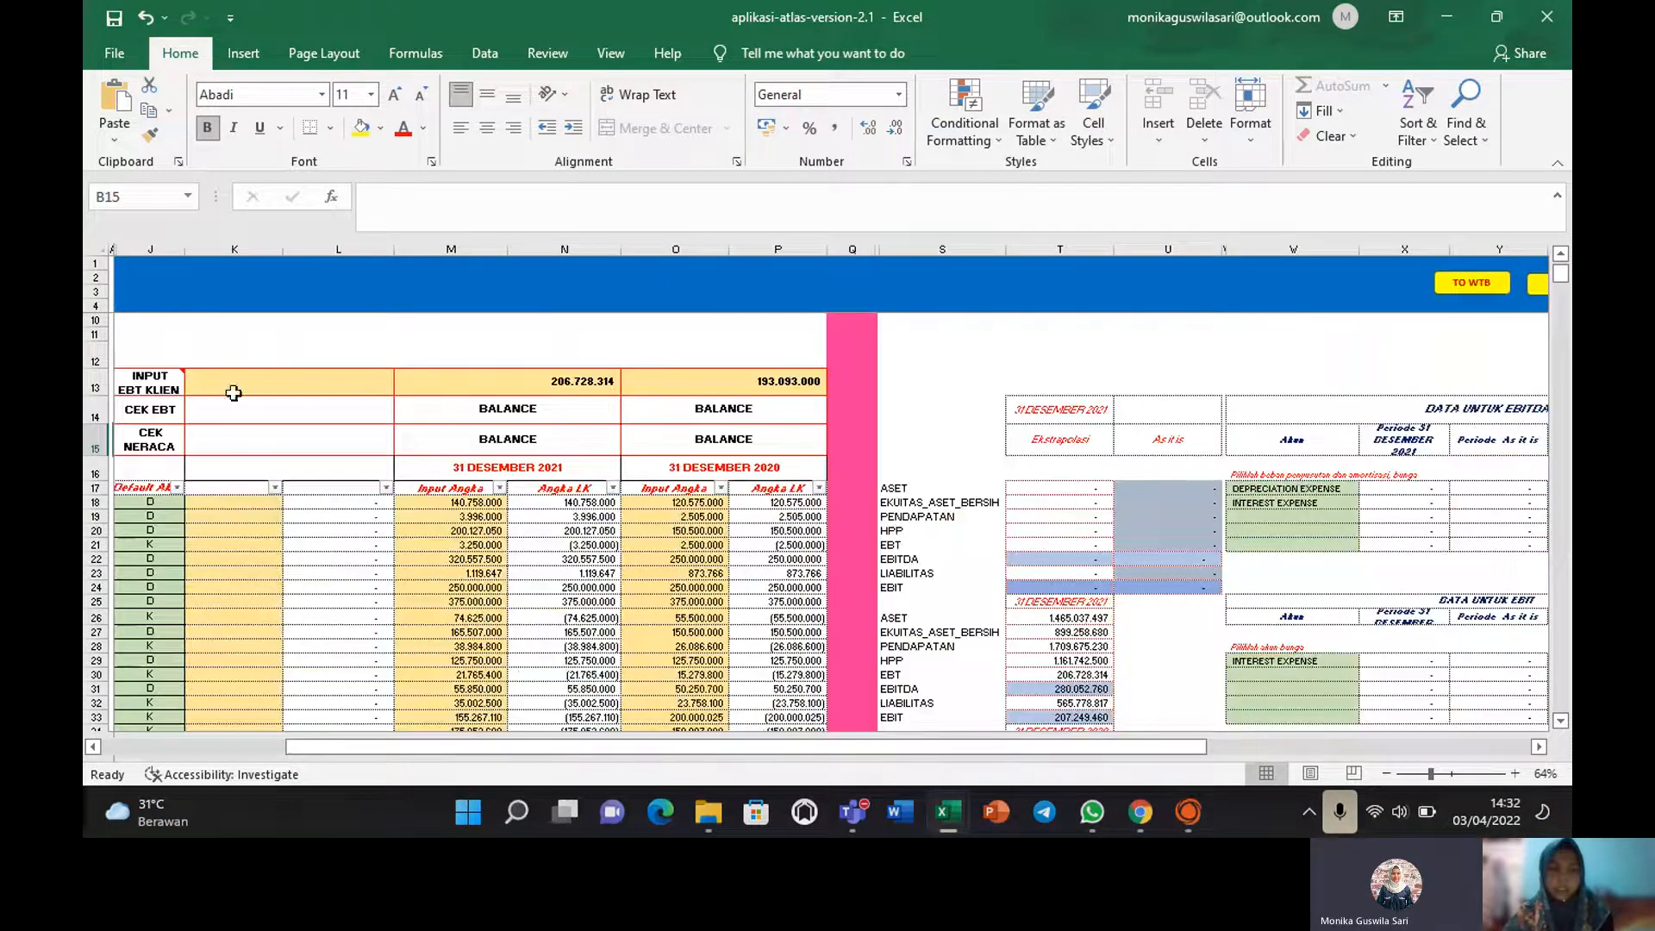
{"action": "left_click", "coordinate": [519, 411]}
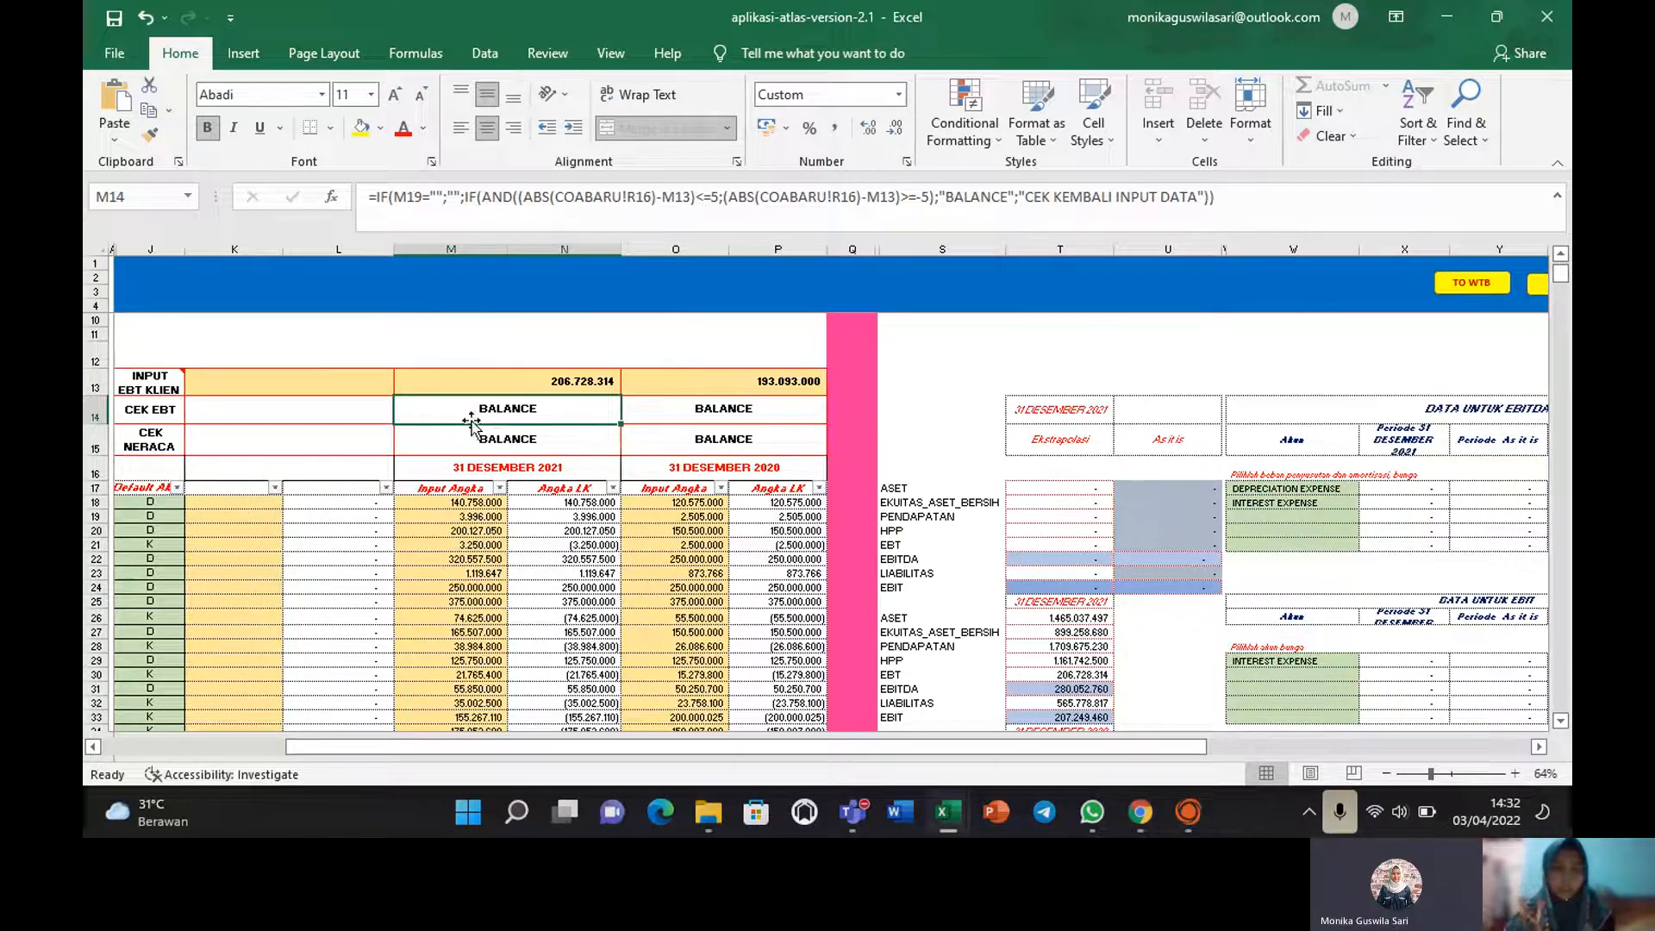
{"action": "left_click_drag", "start_coordinate": [600, 409], "coordinate": [743, 409]}
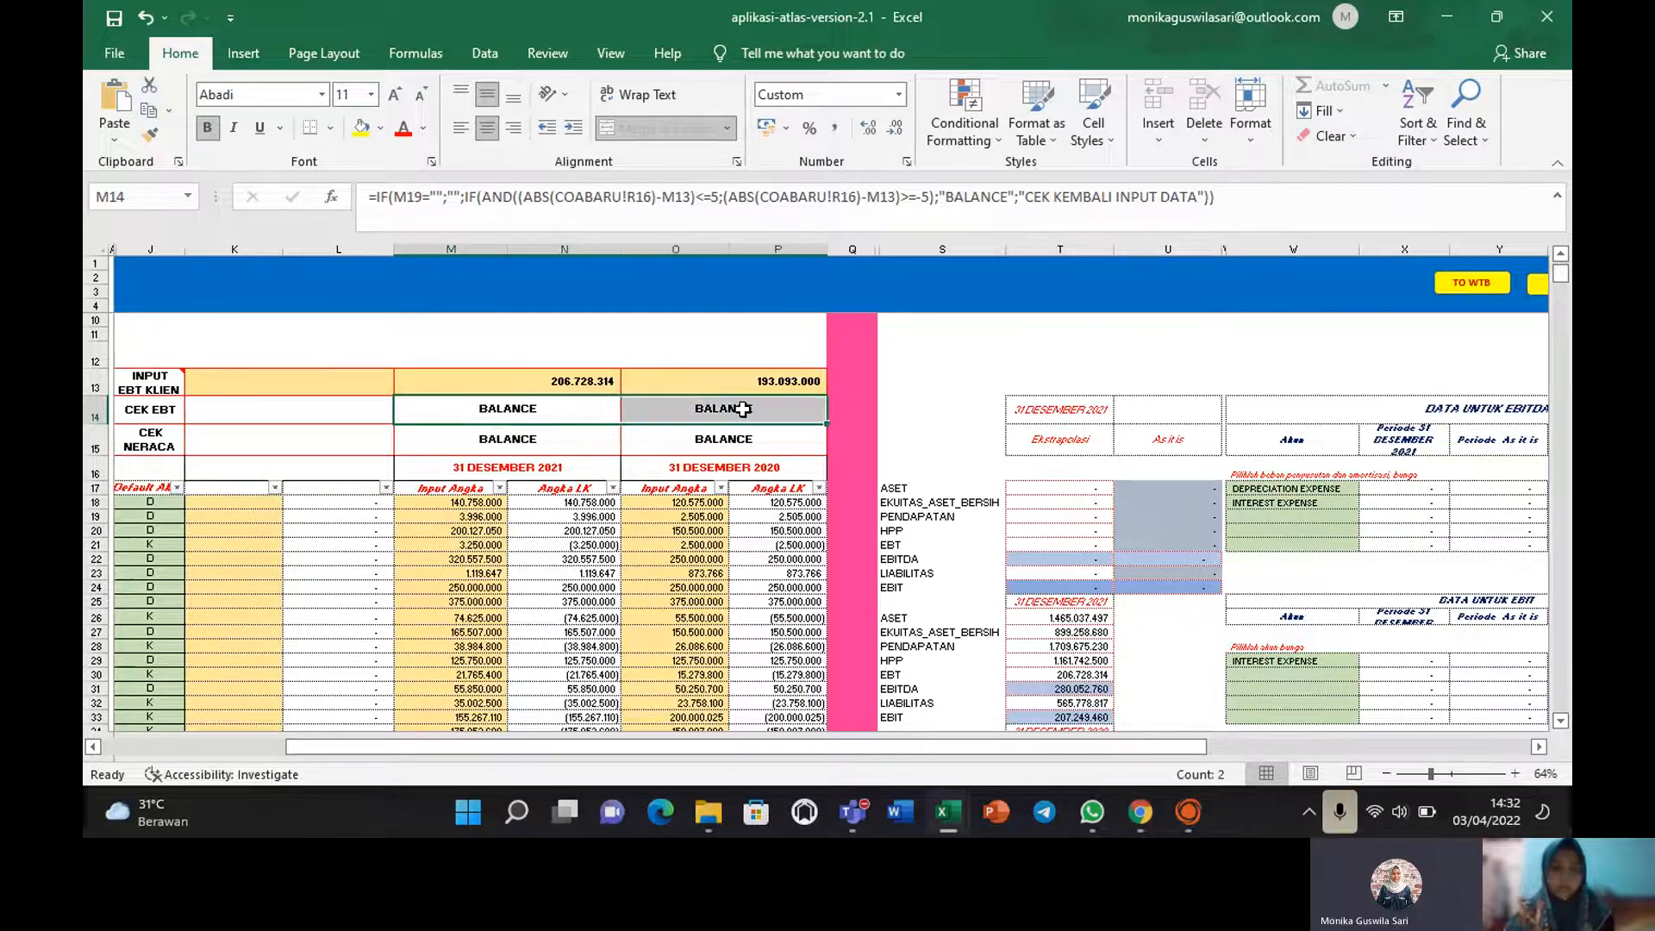
{"action": "left_click", "coordinate": [743, 409]}
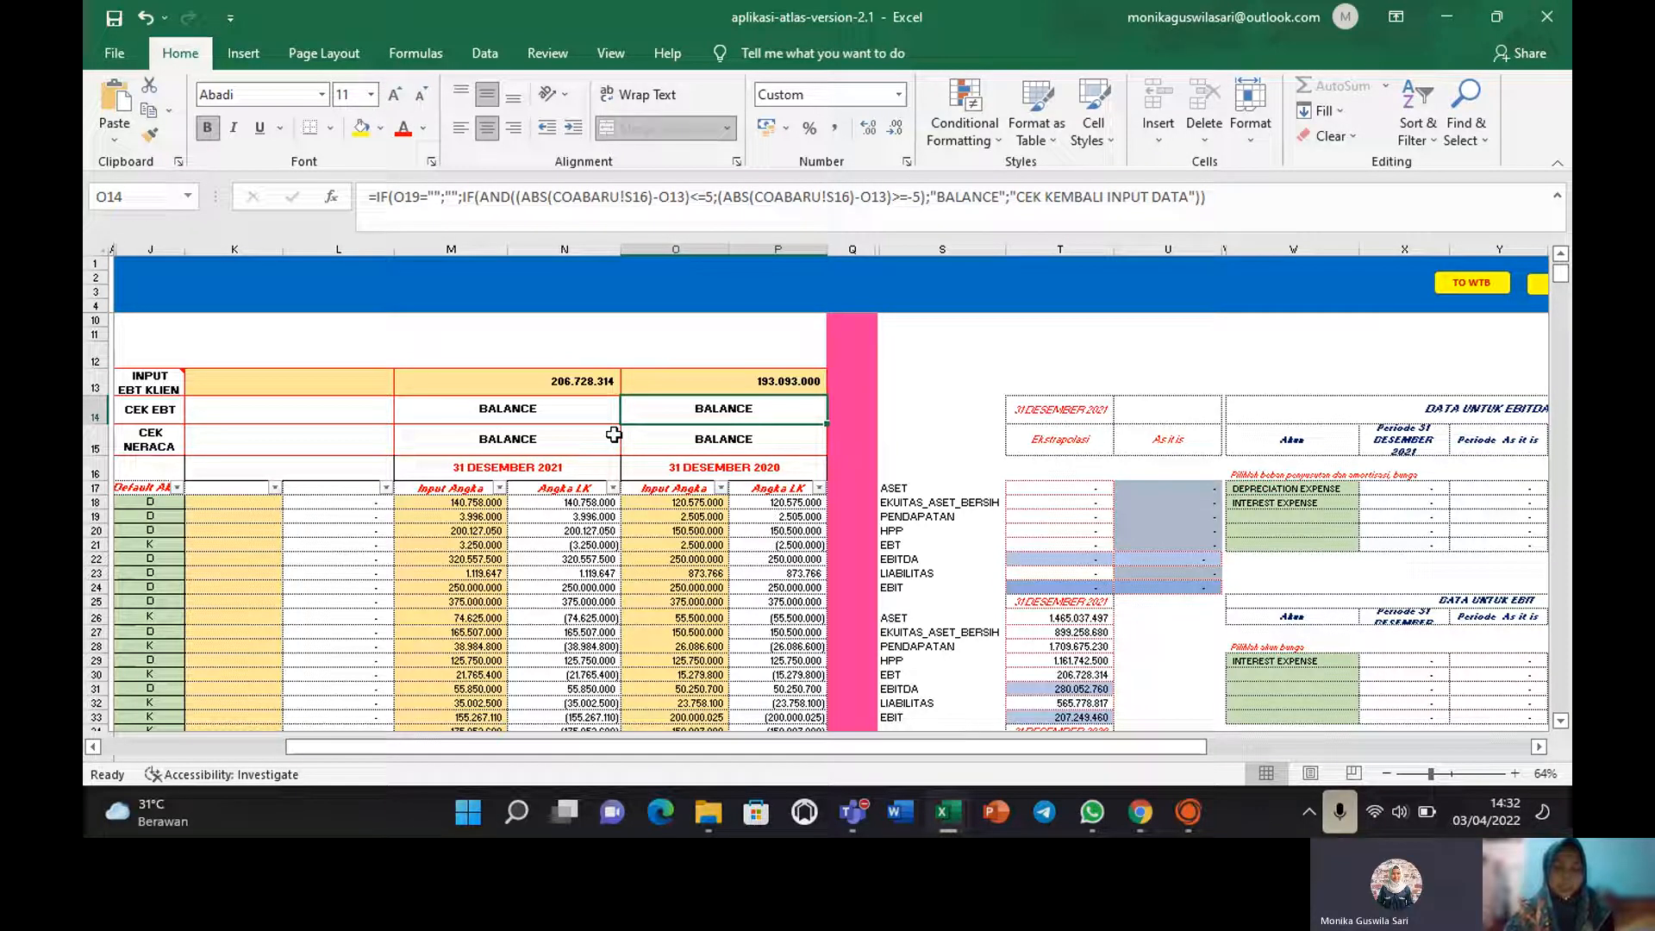
{"action": "left_click", "coordinate": [587, 379]}
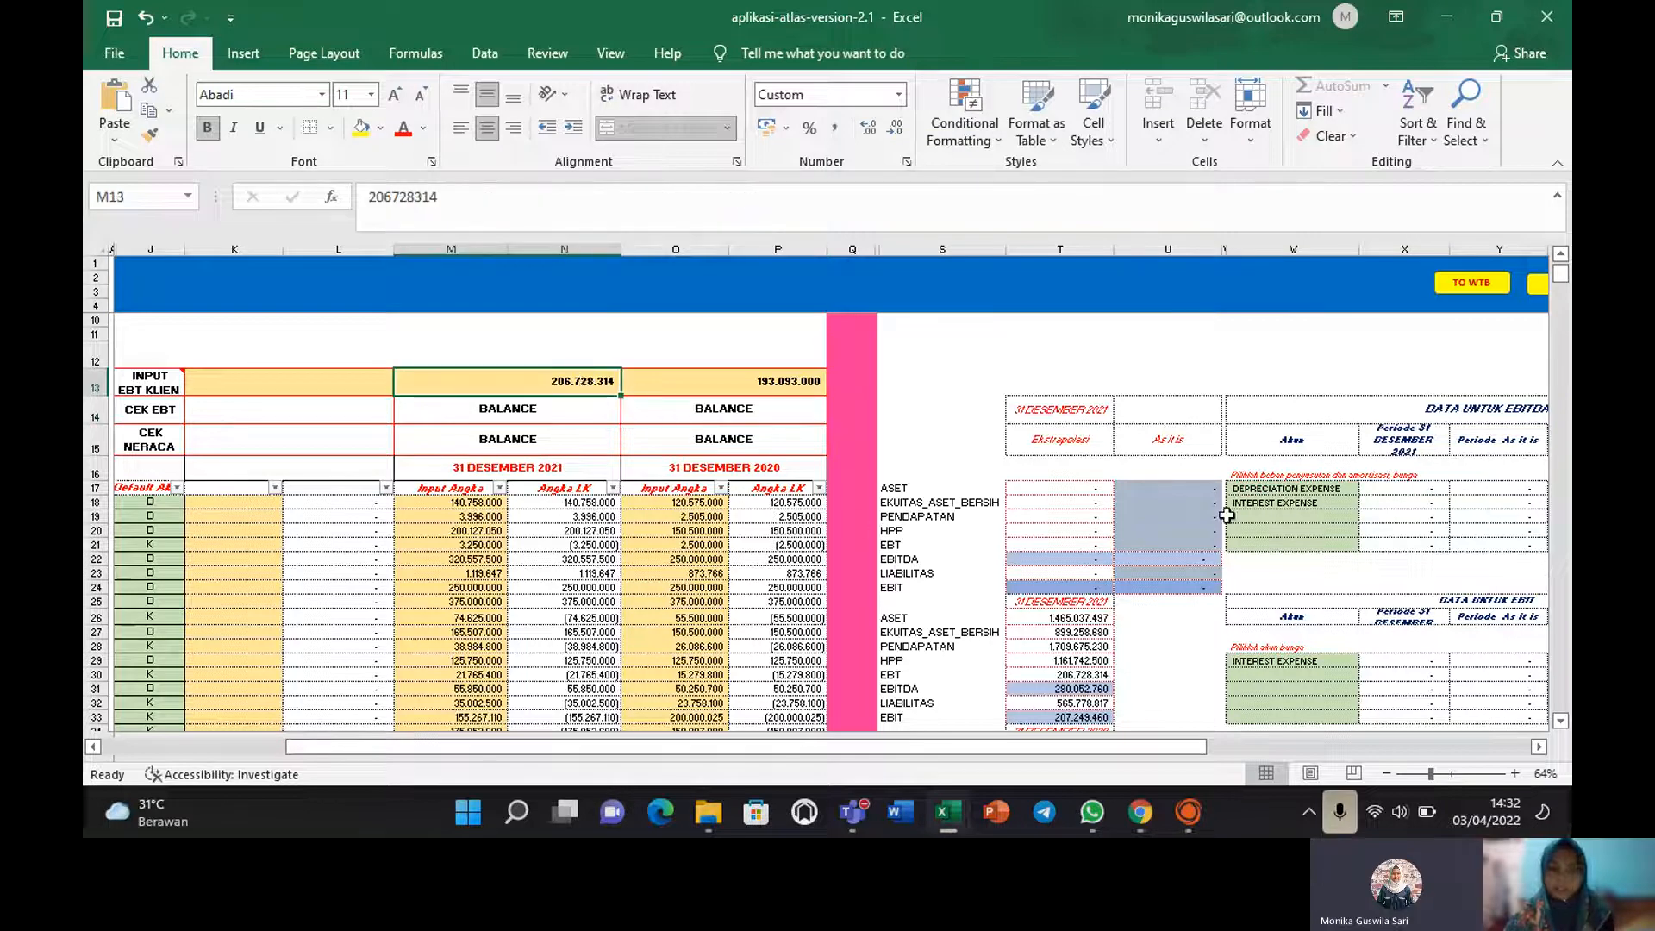
{"action": "left_click_drag", "start_coordinate": [1562, 274], "coordinate": [1565, 281]}
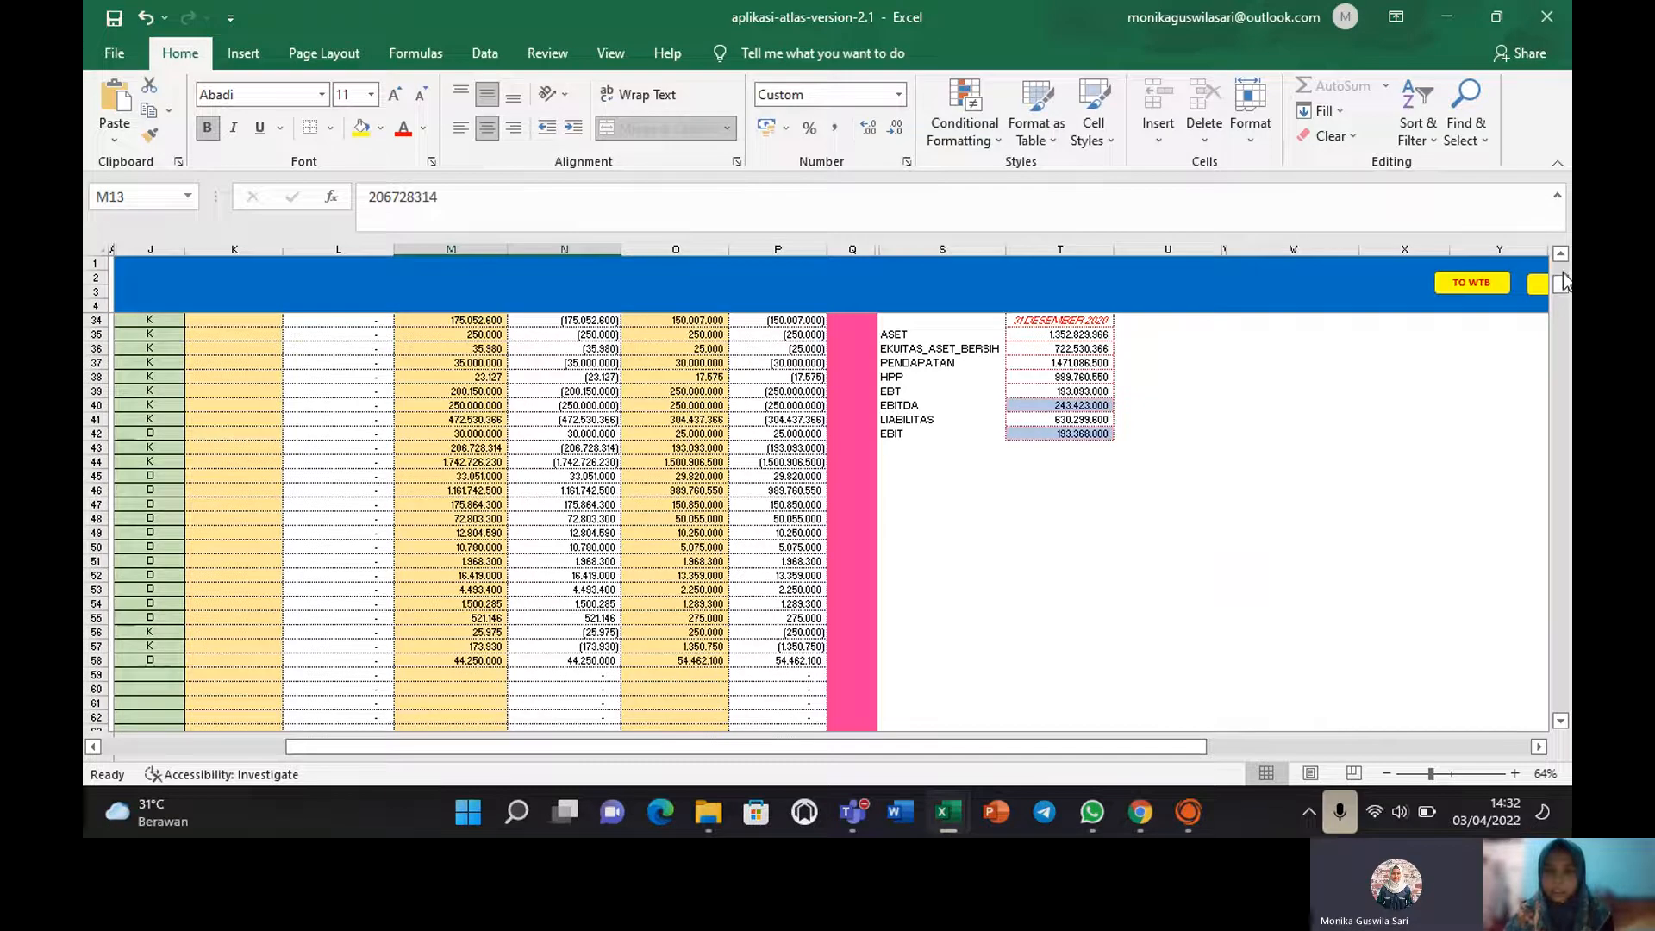
{"action": "left_click", "coordinate": [1198, 590]}
{"action": "key", "text": "Up"}
{"action": "key", "text": "Up"}
{"action": "key", "text": "Up"}
{"action": "key", "text": "Up"}
{"action": "key", "text": "Up"}
{"action": "key", "text": "Up"}
{"action": "key", "text": "Up"}
{"action": "key", "text": "Up"}
{"action": "key", "text": "Up"}
{"action": "key", "text": "Up"}
{"action": "key", "text": "Up"}
{"action": "key", "text": "Up"}
{"action": "key", "text": "Up"}
{"action": "key", "text": "Up"}
{"action": "key", "text": "Up"}
{"action": "key", "text": "Up"}
{"action": "key", "text": "Up"}
{"action": "key", "text": "Up"}
{"action": "key", "text": "Up"}
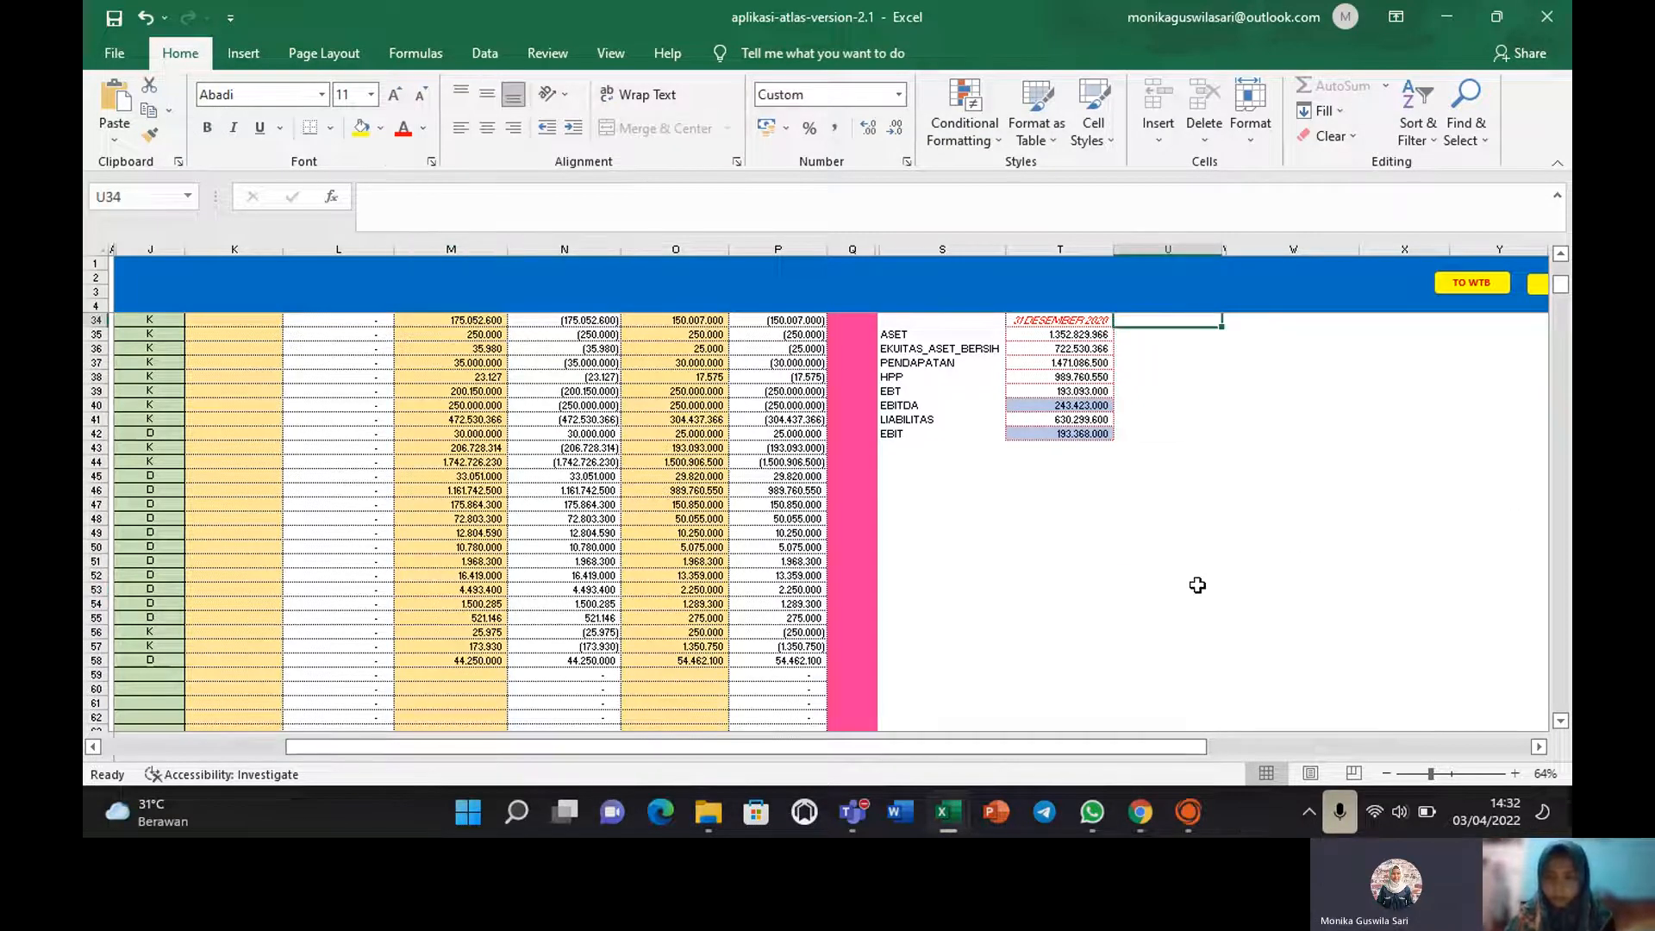
{"action": "key", "text": "Up"}
{"action": "key", "text": "Up"}
{"action": "key", "text": "Up"}
{"action": "key", "text": "Up"}
{"action": "key", "text": "Up"}
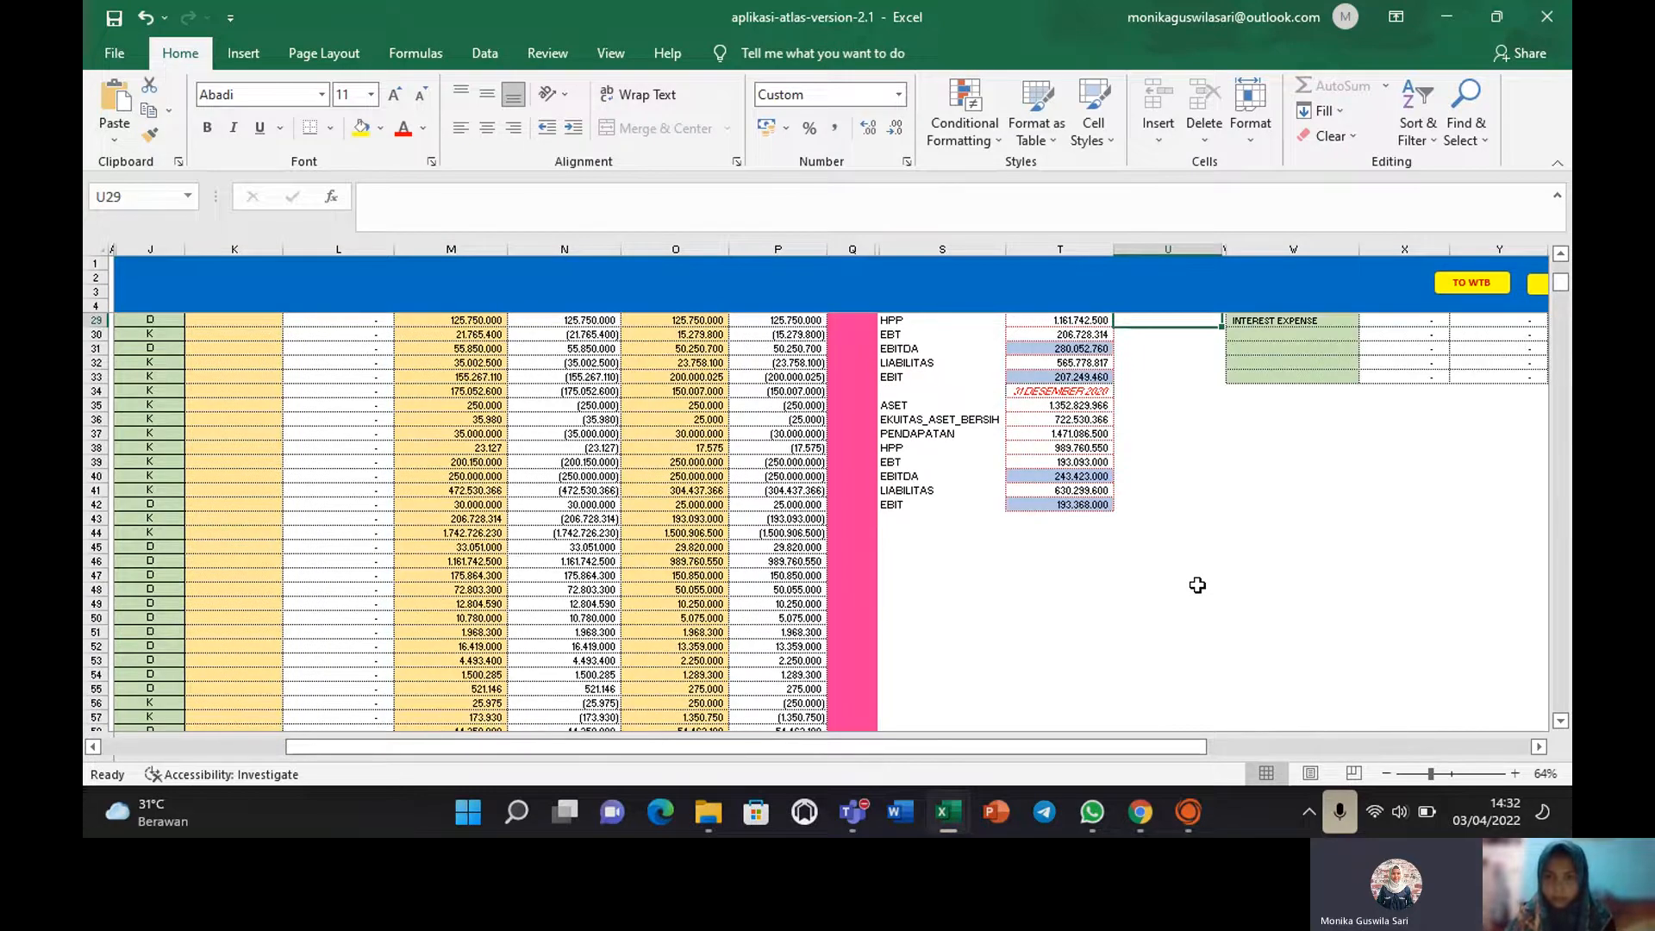
{"action": "key", "text": "Up"}
{"action": "key", "text": "Up"}
{"action": "key", "text": "Up"}
{"action": "key", "text": "Up"}
{"action": "key", "text": "Up"}
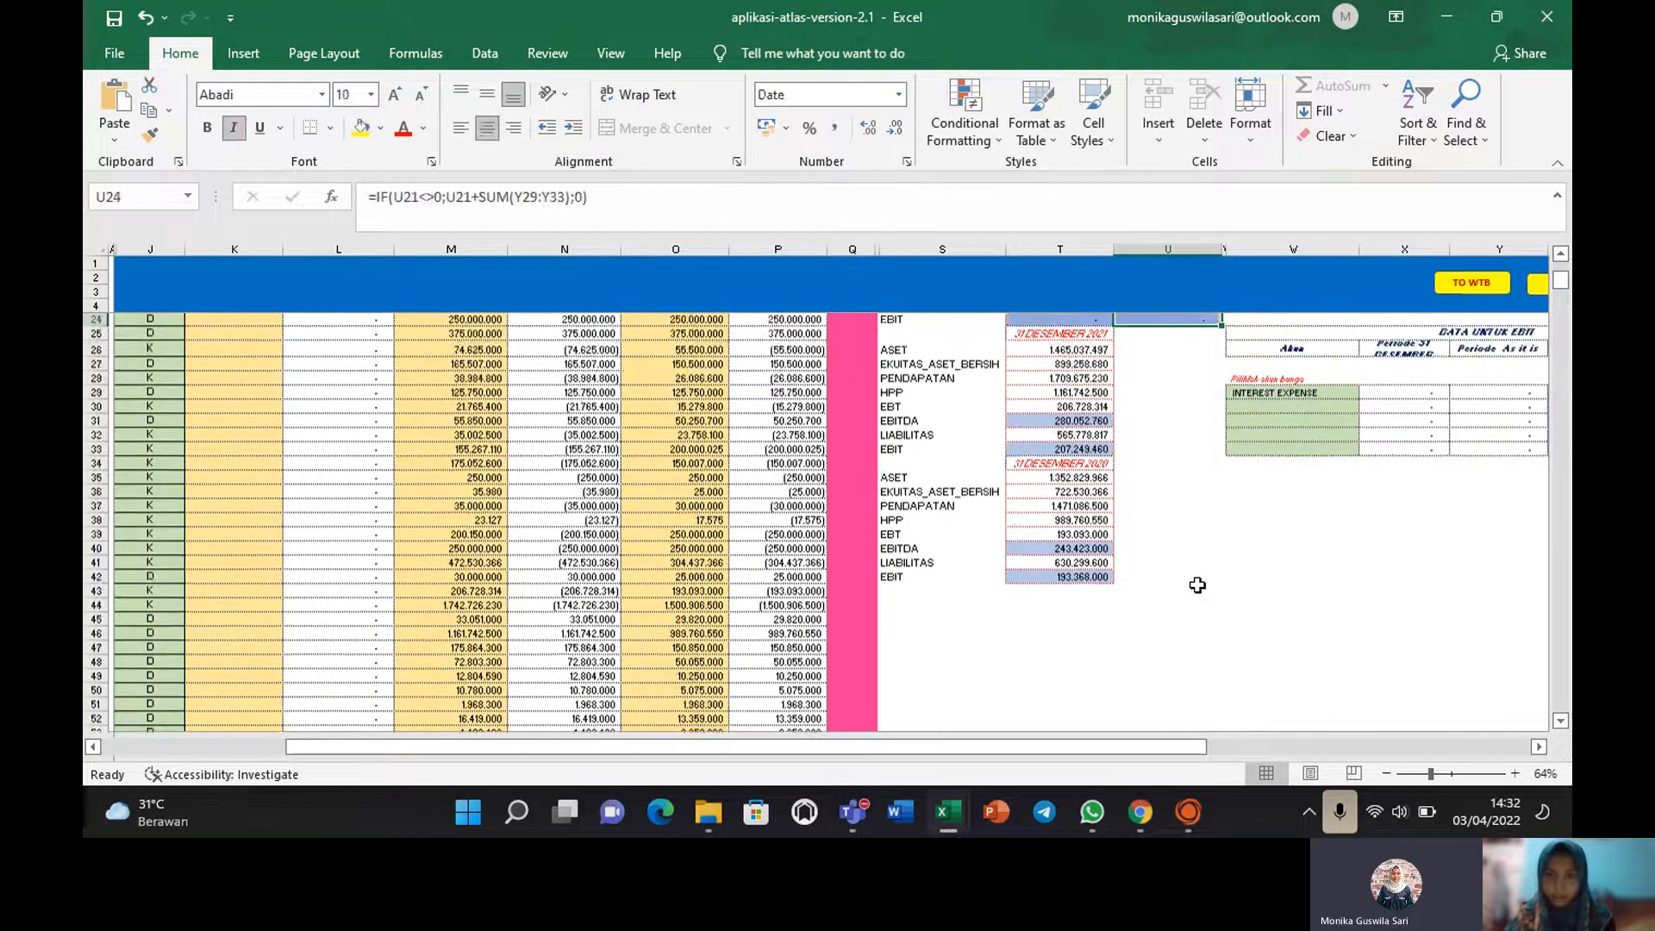
{"action": "left_click", "coordinate": [1081, 409]}
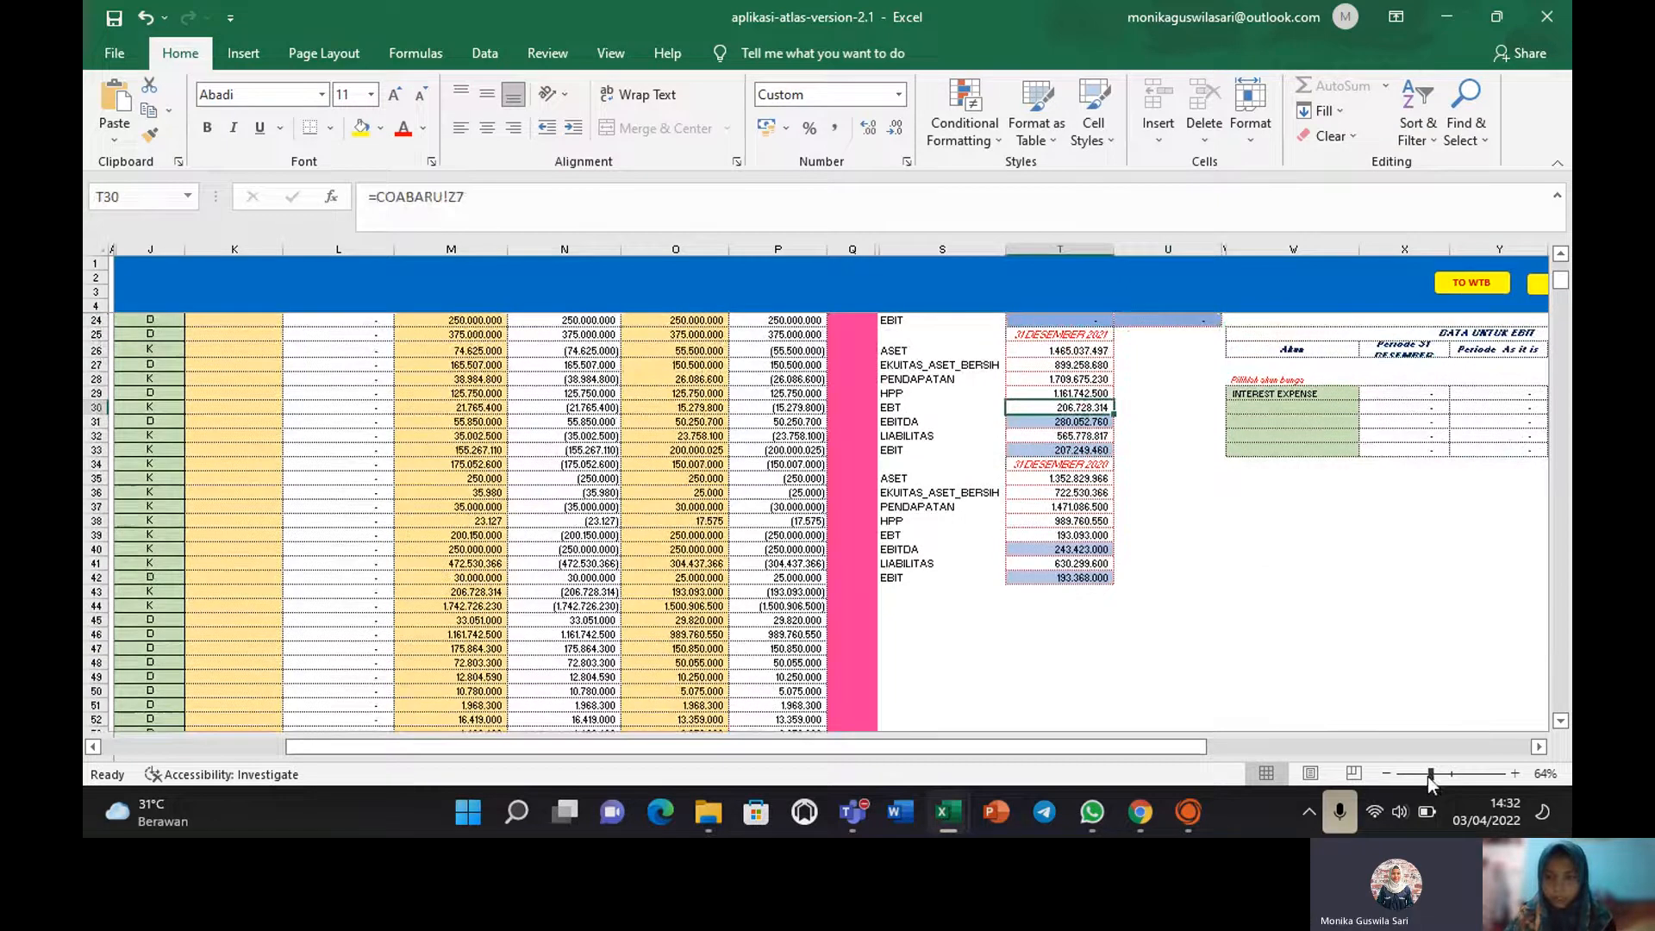
{"action": "left_click_drag", "start_coordinate": [1430, 775], "coordinate": [1428, 777]}
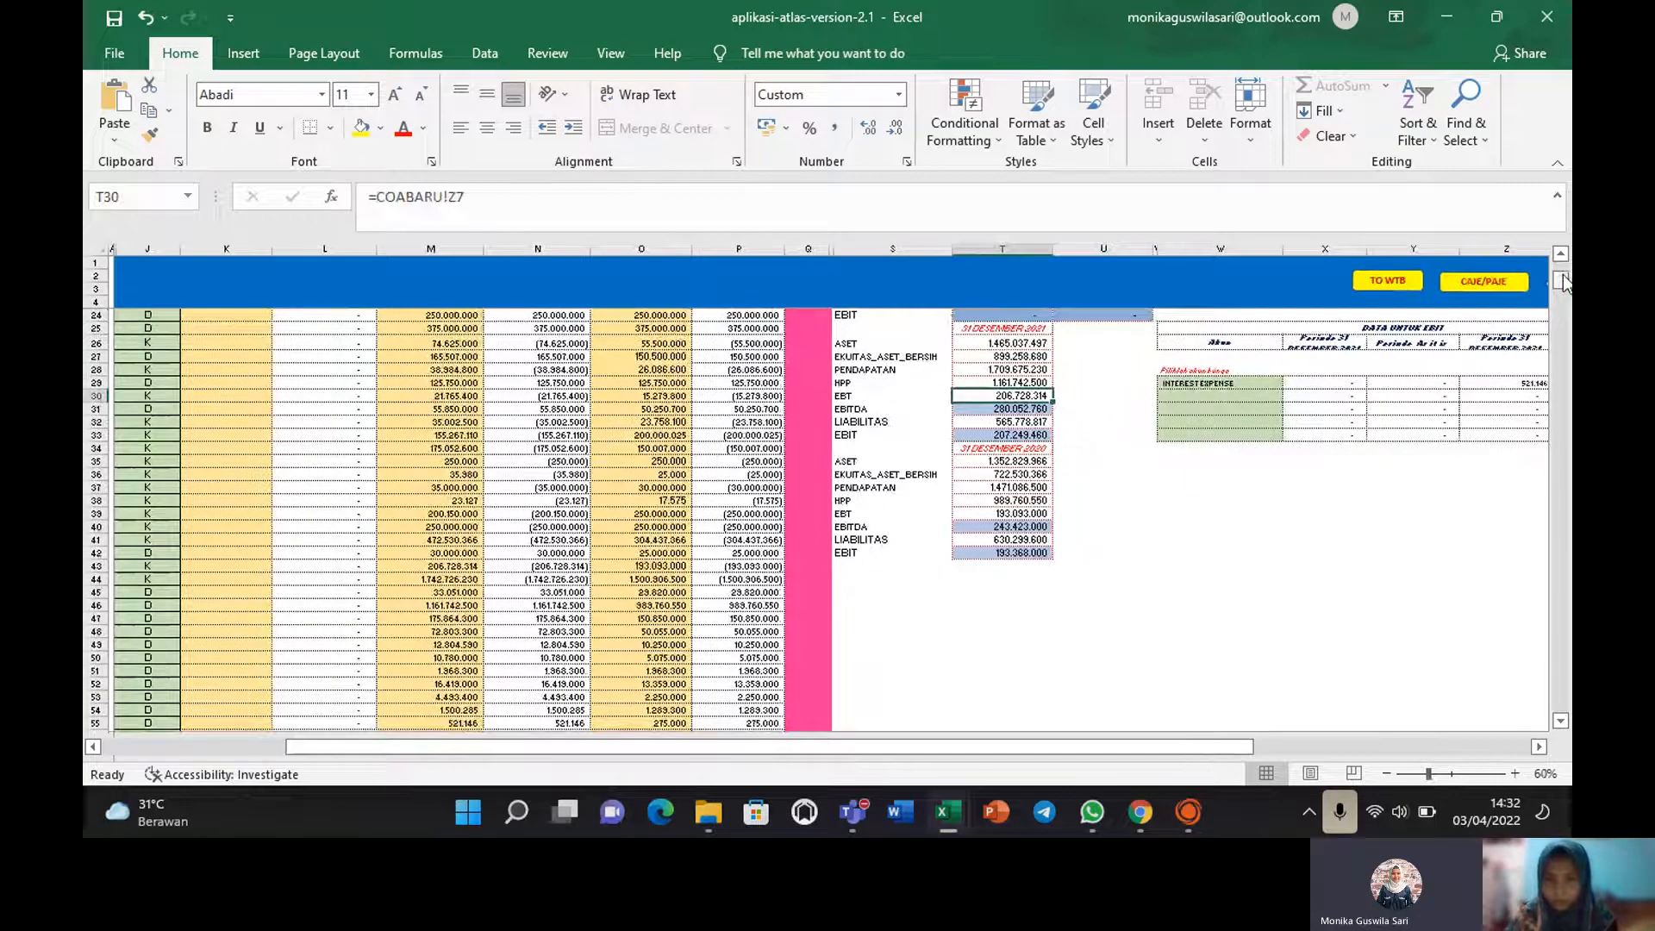
{"action": "left_click_drag", "start_coordinate": [1562, 285], "coordinate": [1562, 263]}
{"action": "left_click", "coordinate": [1012, 433]}
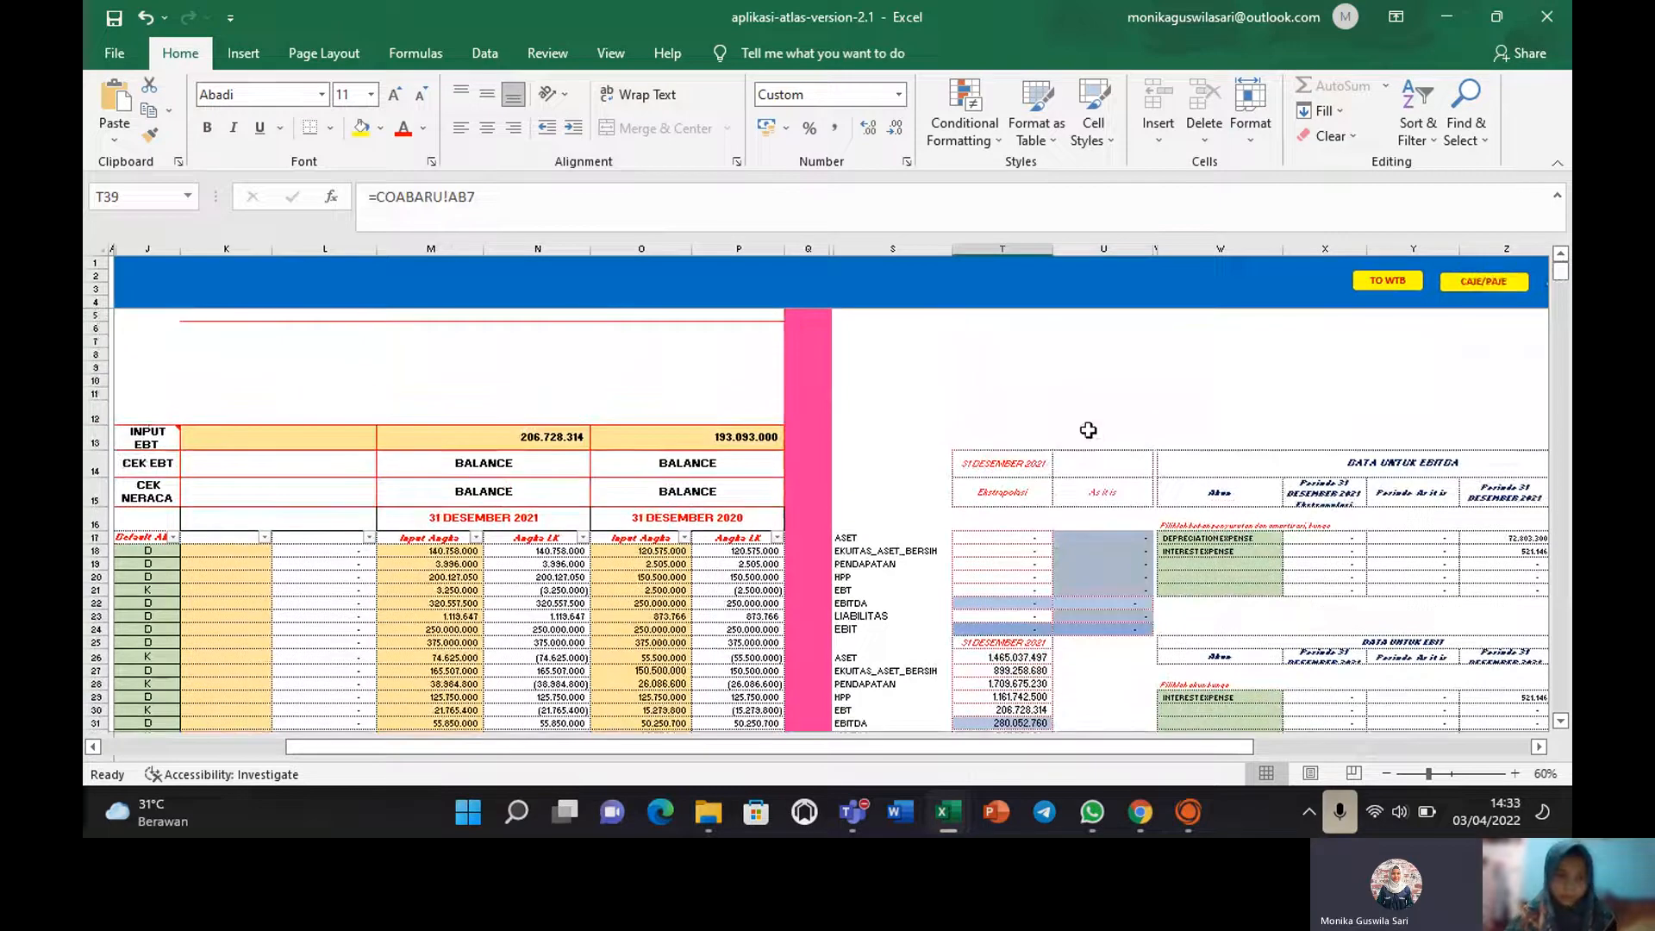
Check the 2021 INPUT EBT value in M13, then go back to the ATLAS content menu.
{"action": "left_click", "coordinate": [517, 435]}
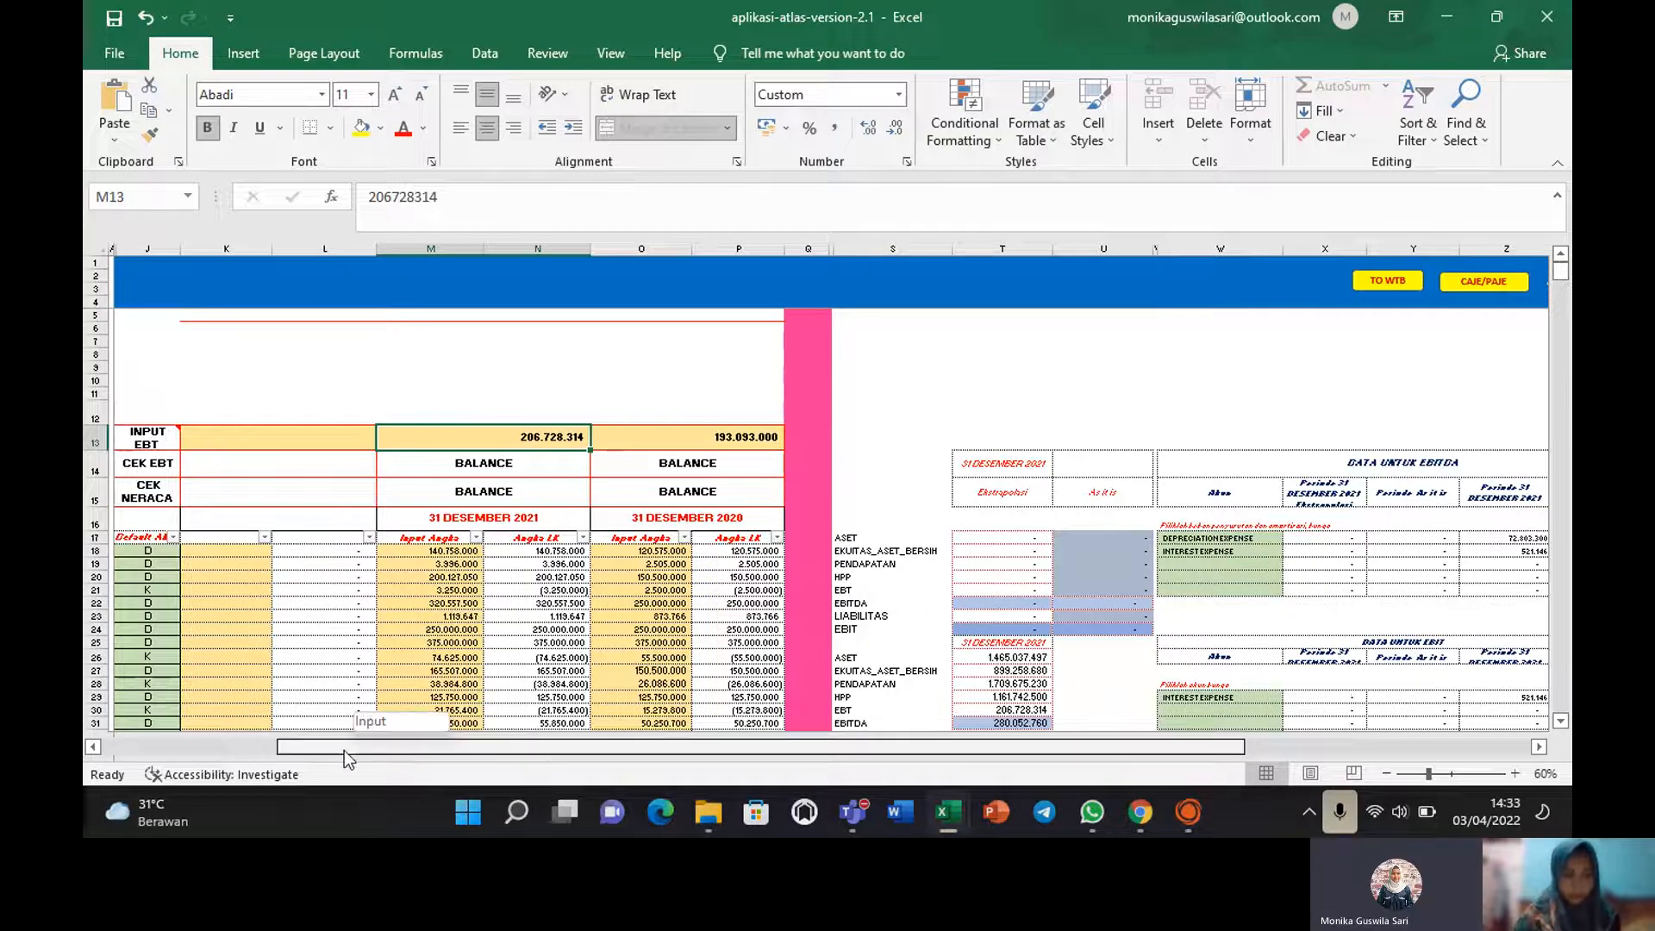
{"action": "left_click_drag", "start_coordinate": [344, 750], "coordinate": [242, 753]}
{"action": "left_click", "coordinate": [178, 287]}
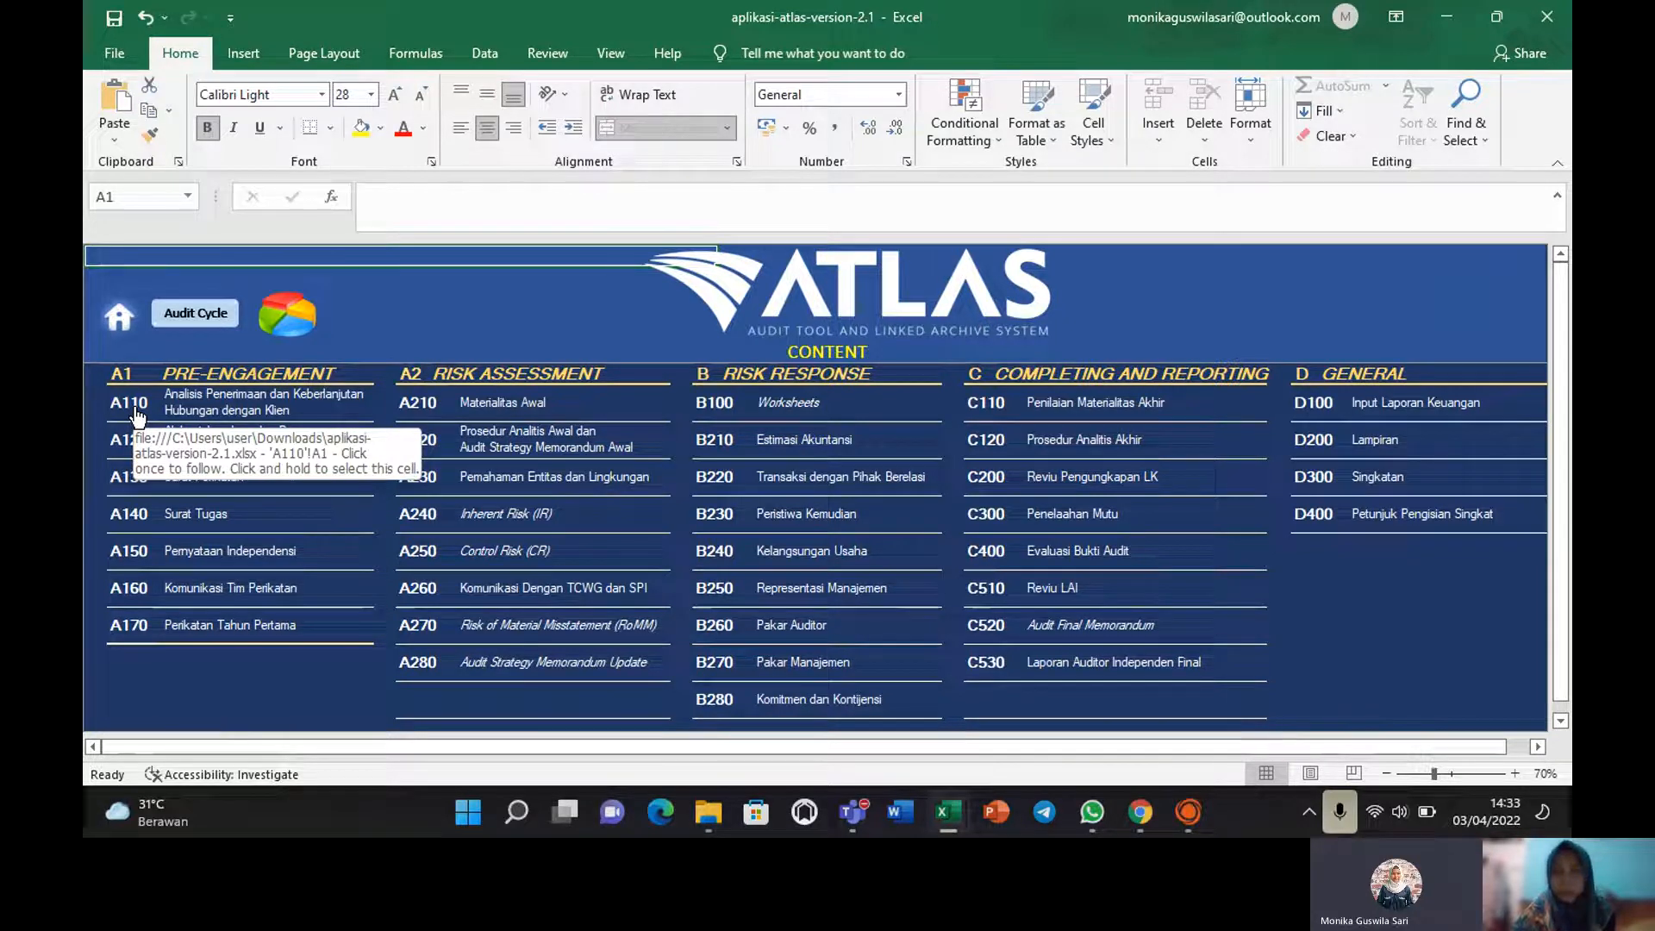
{"action": "left_click", "coordinate": [1315, 405]}
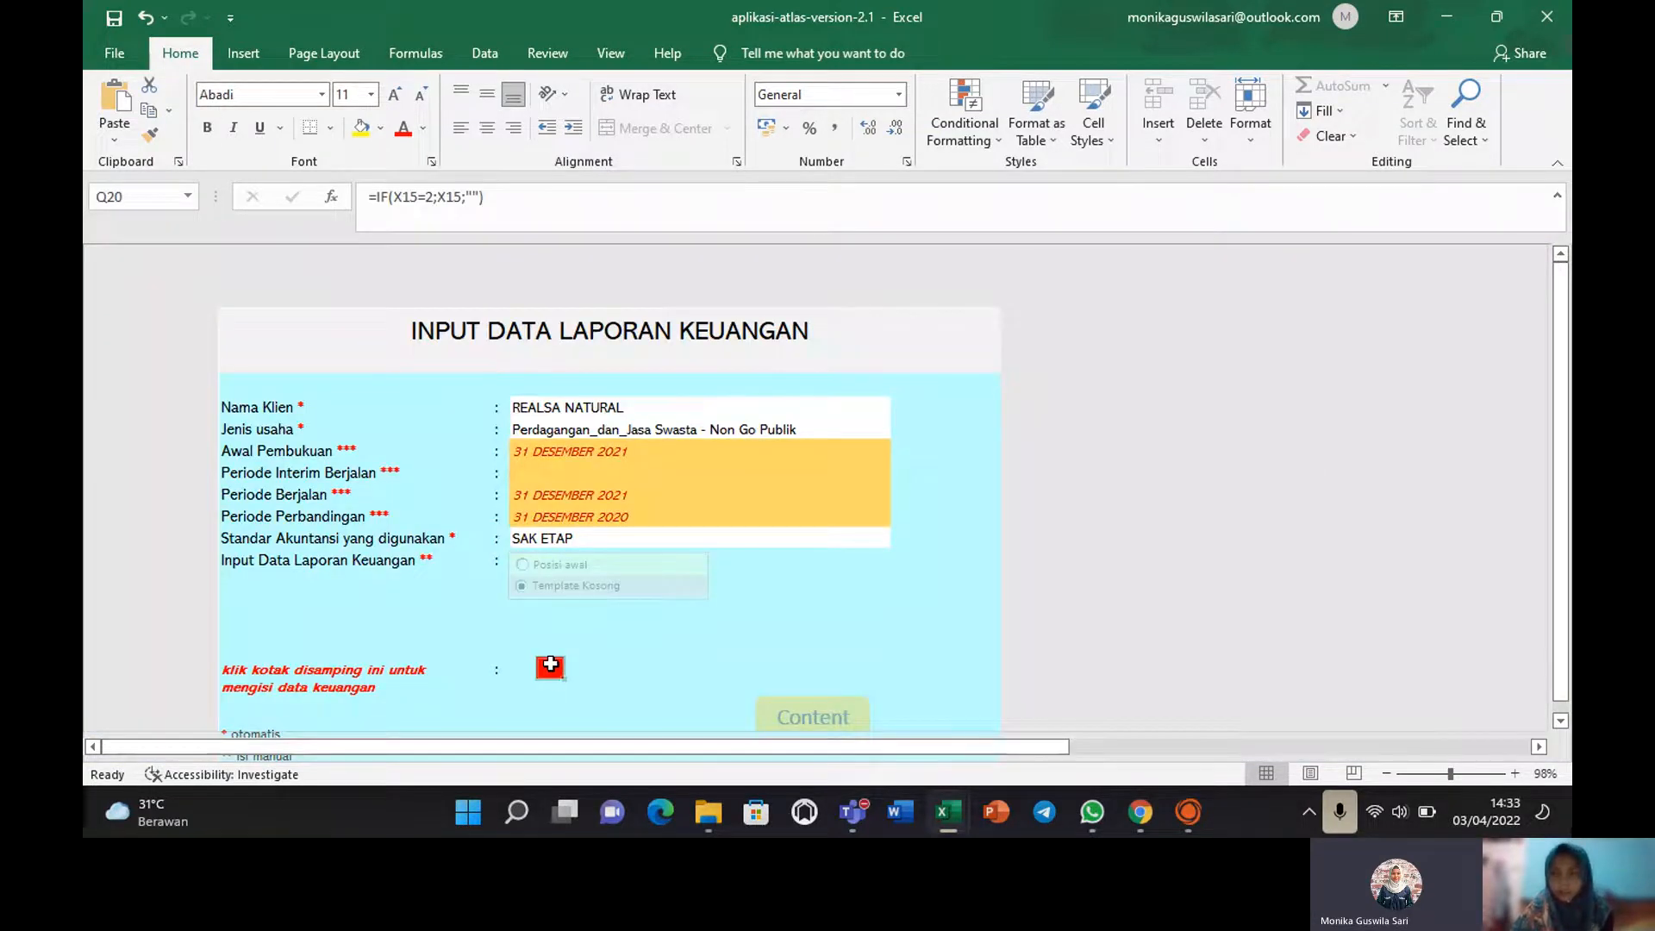
{"action": "left_click", "coordinate": [550, 664]}
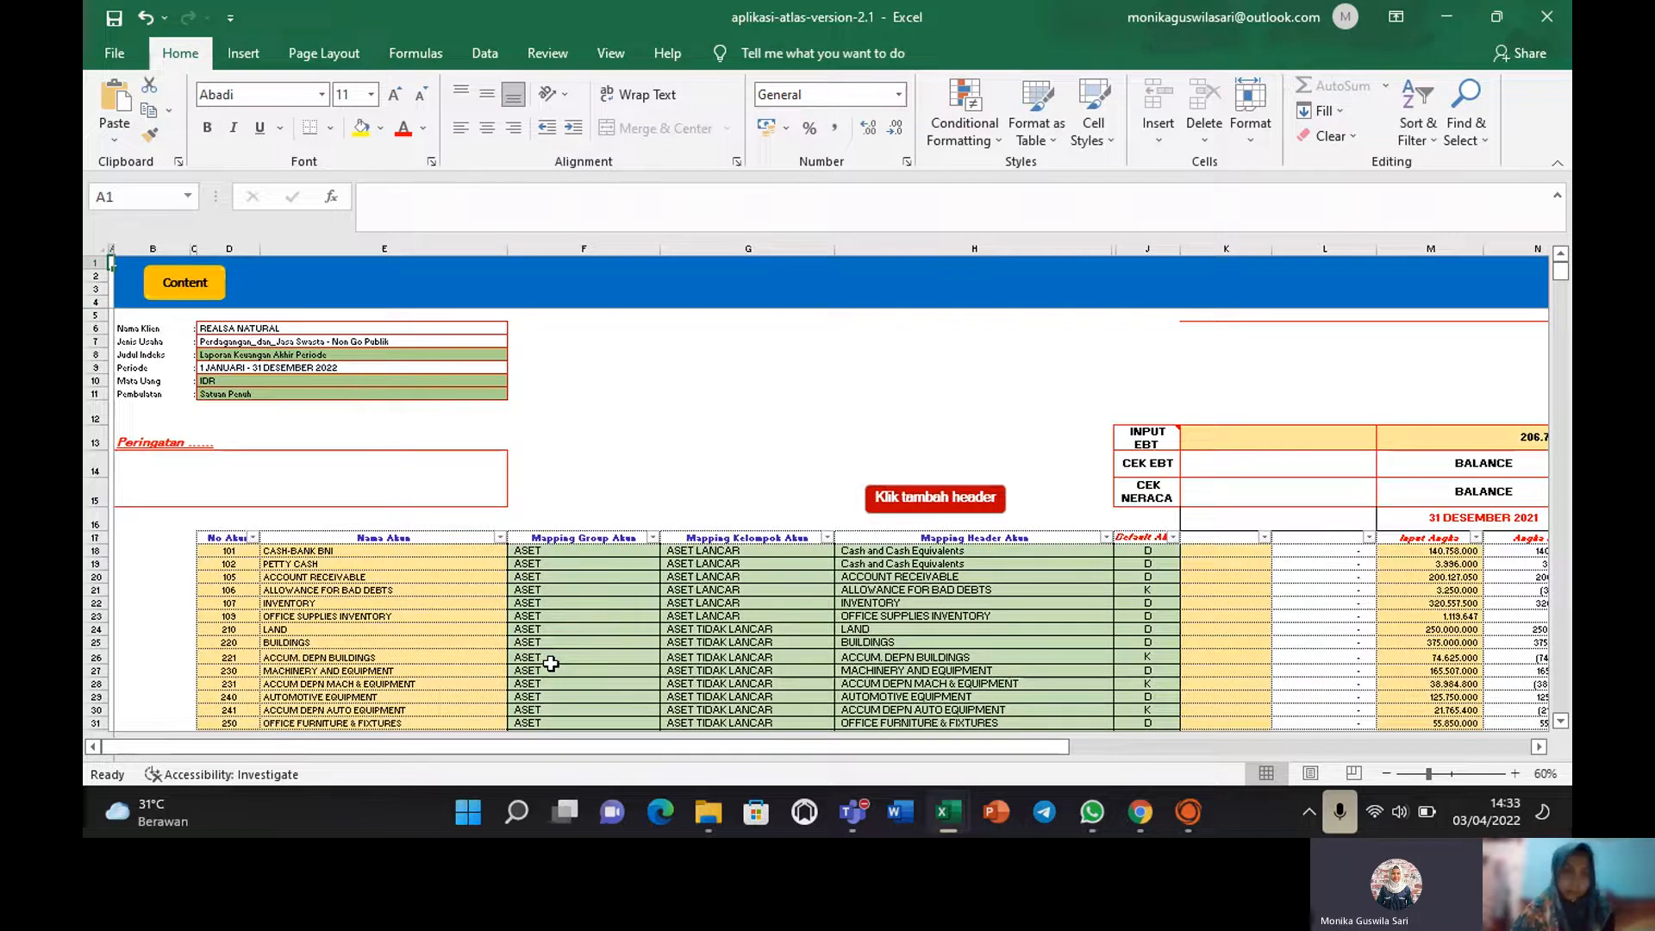
{"action": "left_click", "coordinate": [1562, 319]}
{"action": "left_click", "coordinate": [1562, 318]}
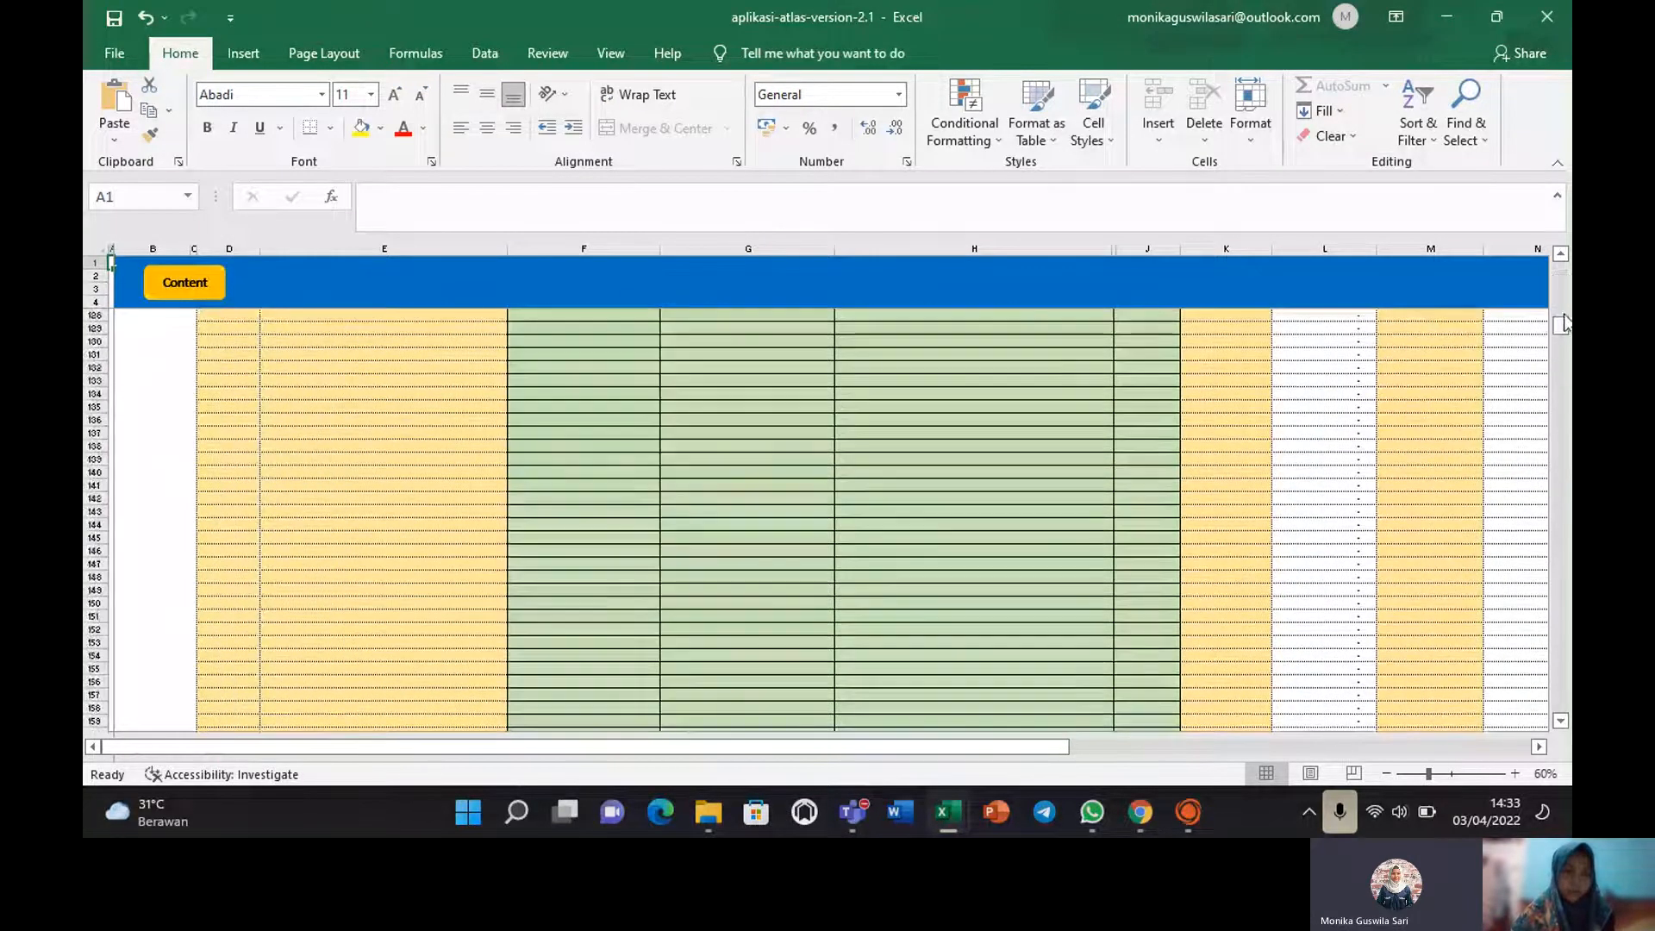
{"action": "left_click", "coordinate": [198, 283]}
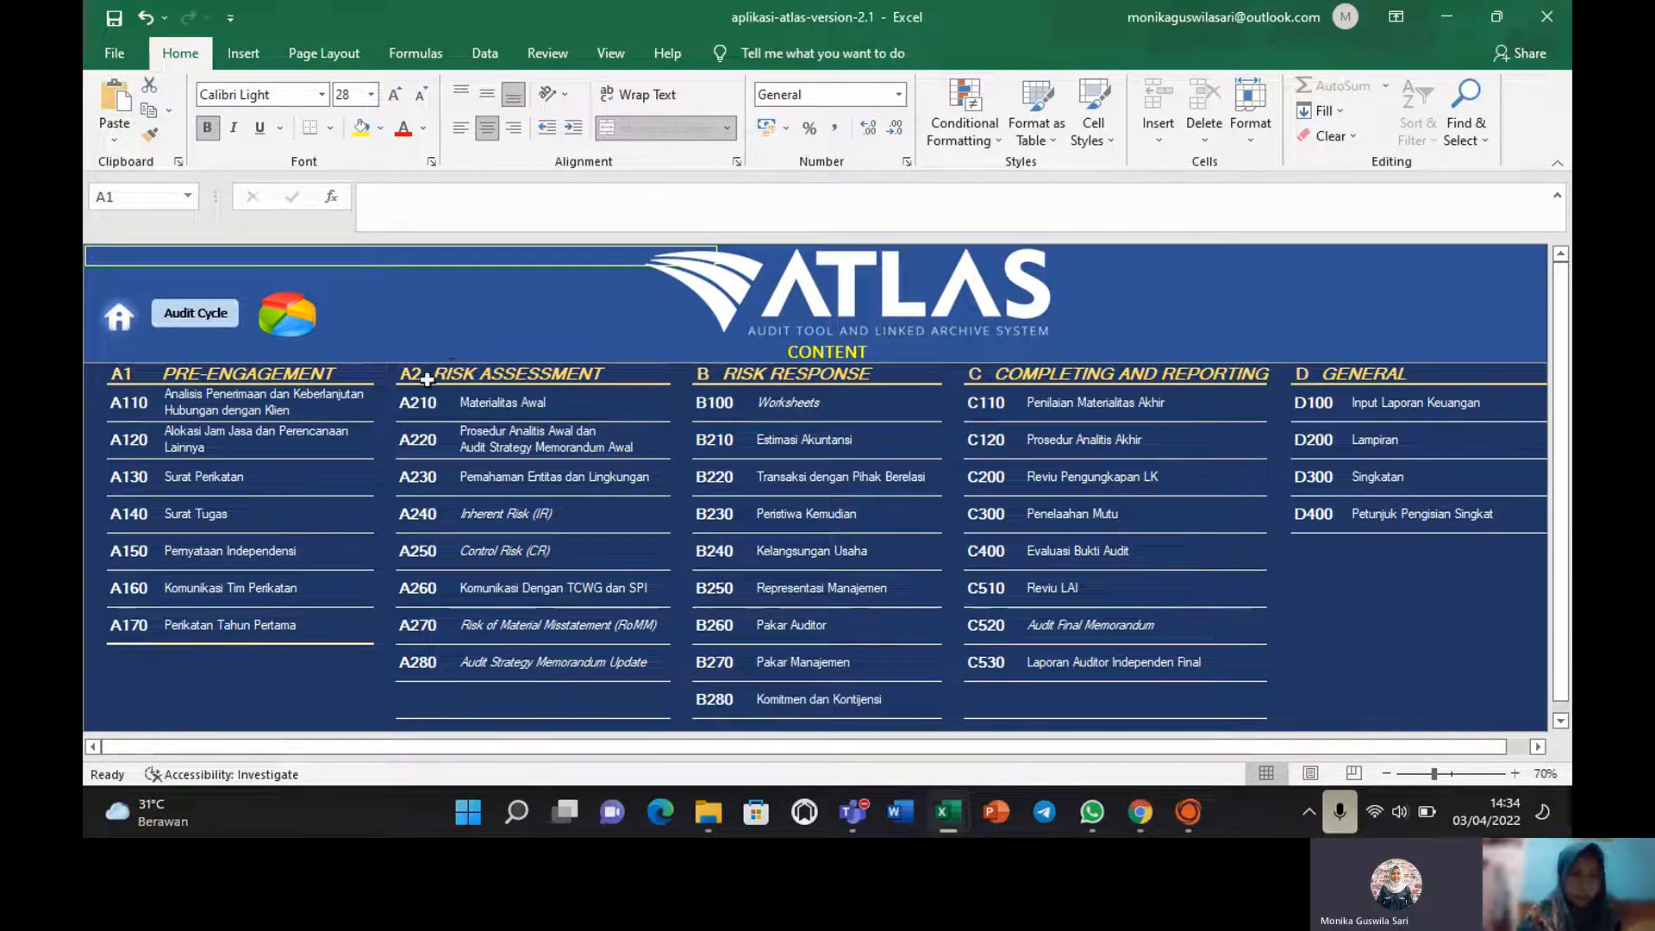
Open A210 Materialitas Awal and review its completion date, preparer, reviewer and Kondisi entitas fields.
{"action": "left_click", "coordinate": [422, 412]}
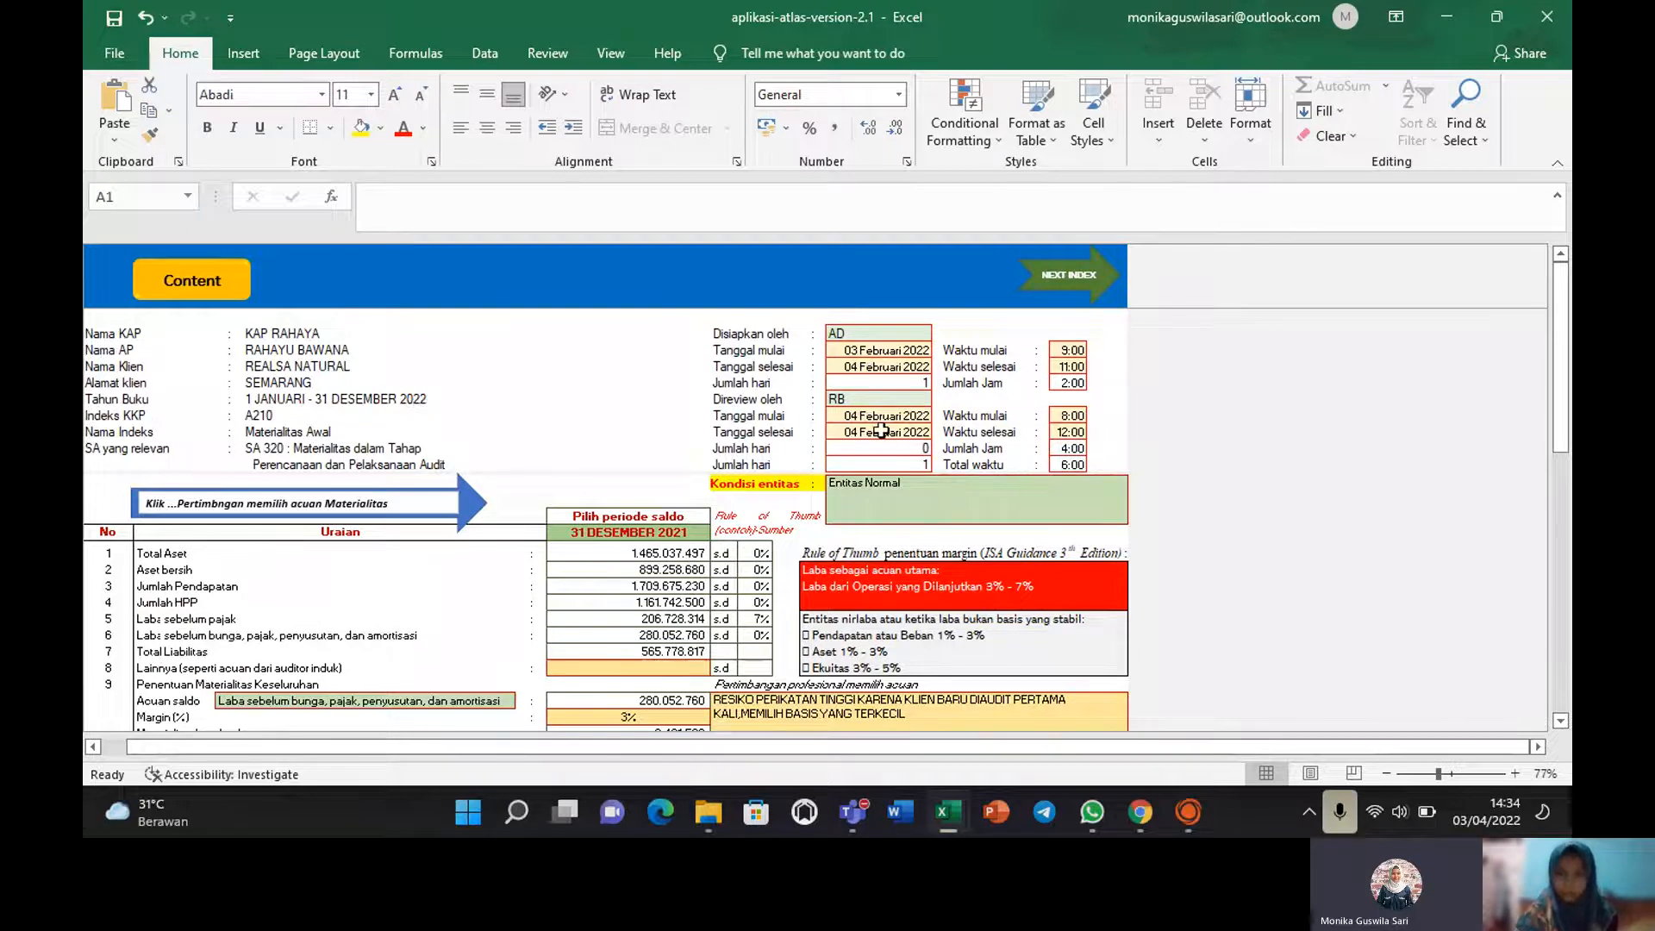
{"action": "left_click", "coordinate": [897, 367]}
{"action": "left_click", "coordinate": [890, 335]}
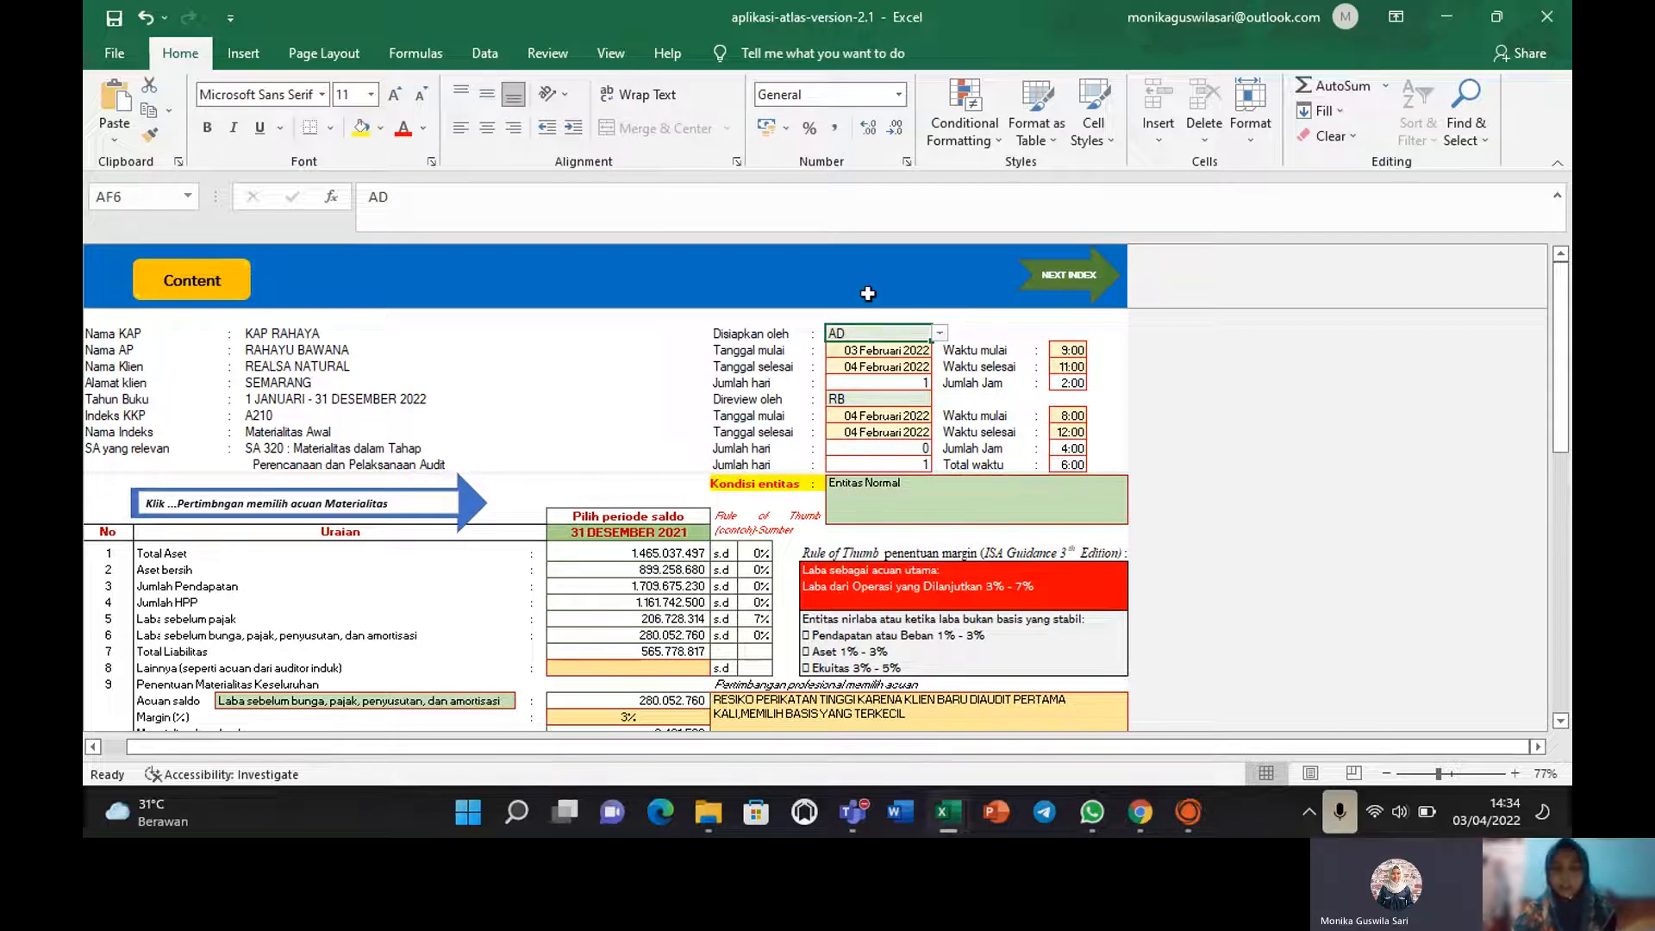
{"action": "left_click", "coordinate": [864, 400]}
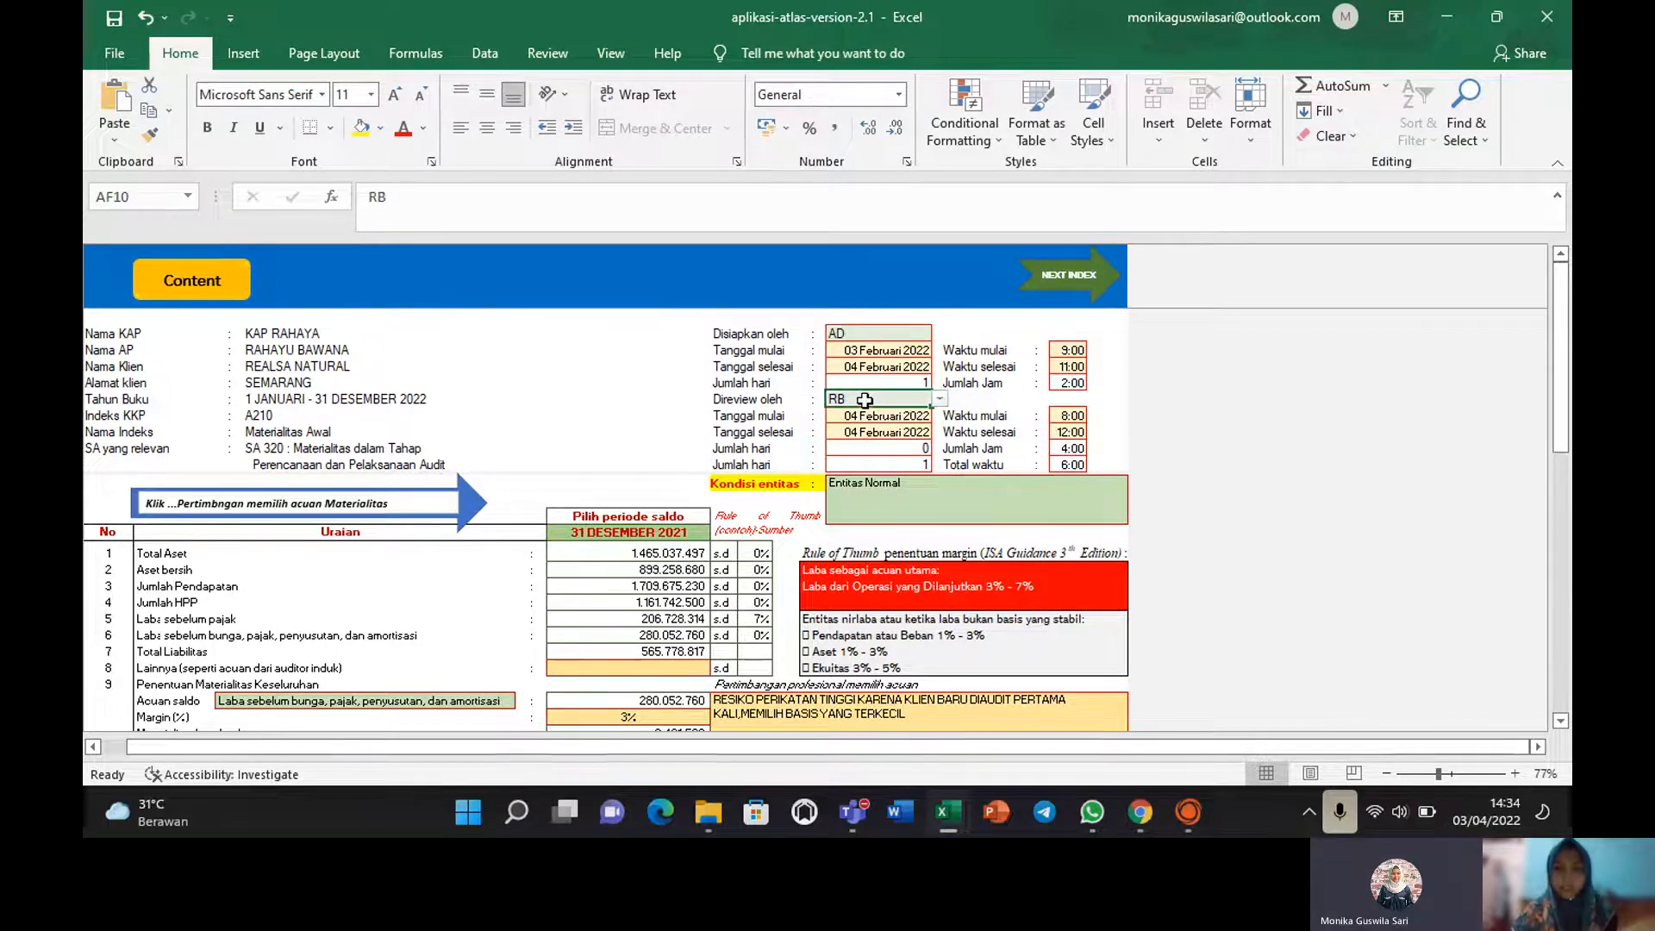
{"action": "left_click", "coordinate": [940, 401]}
{"action": "left_click", "coordinate": [1358, 369]}
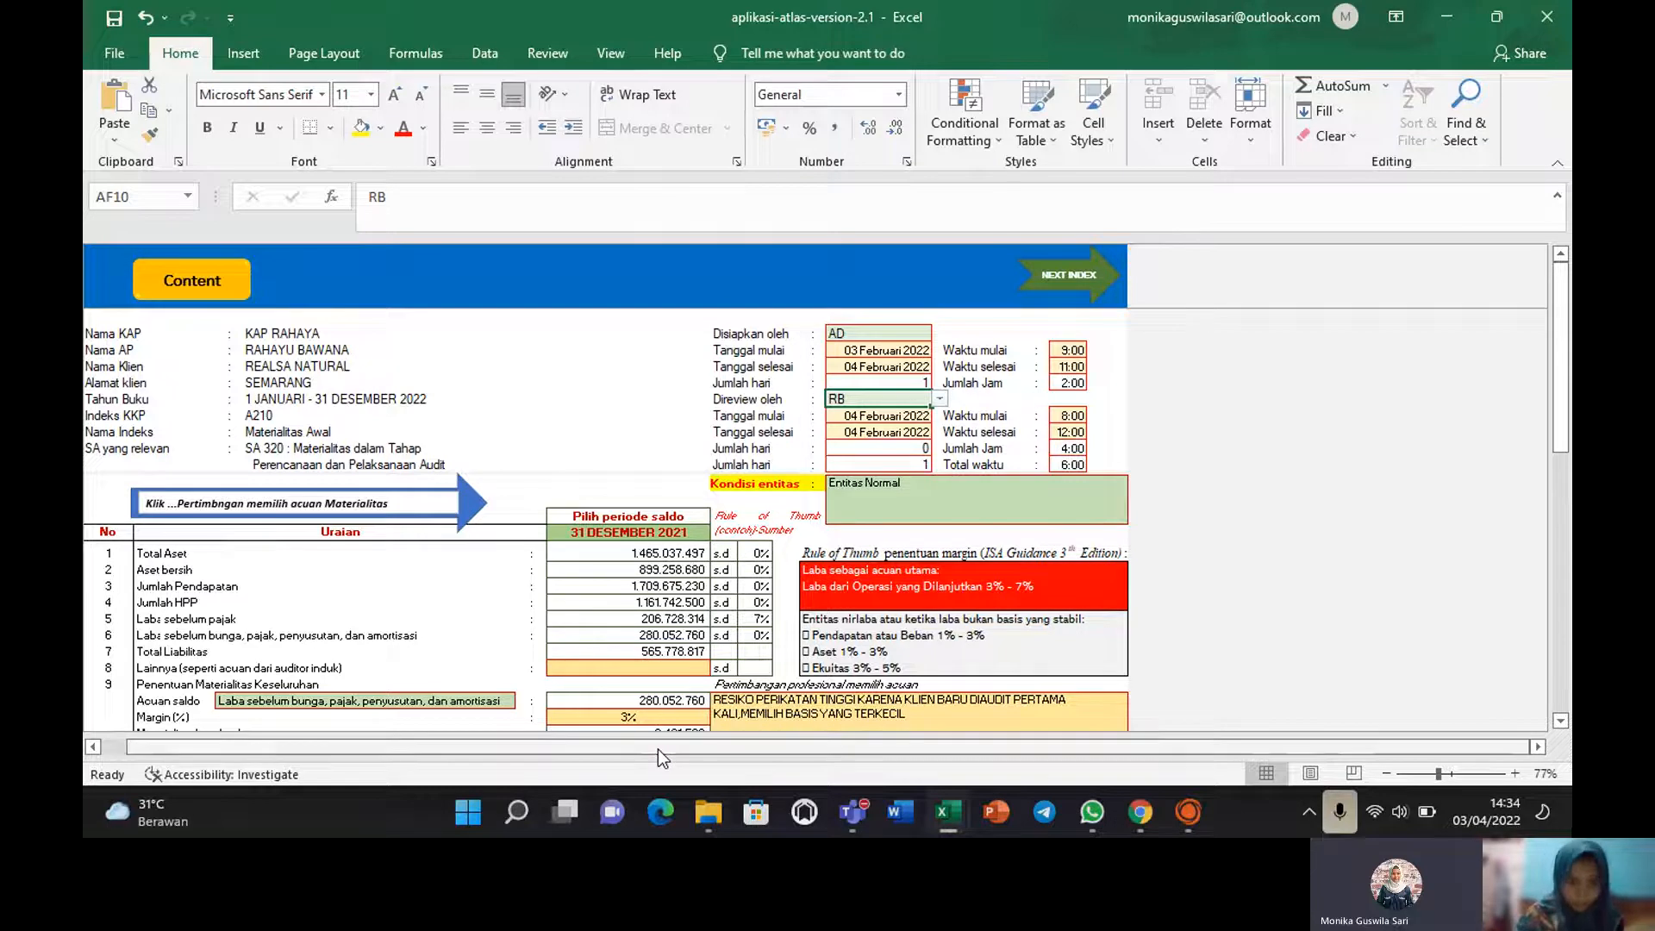
{"action": "left_click", "coordinate": [921, 489]}
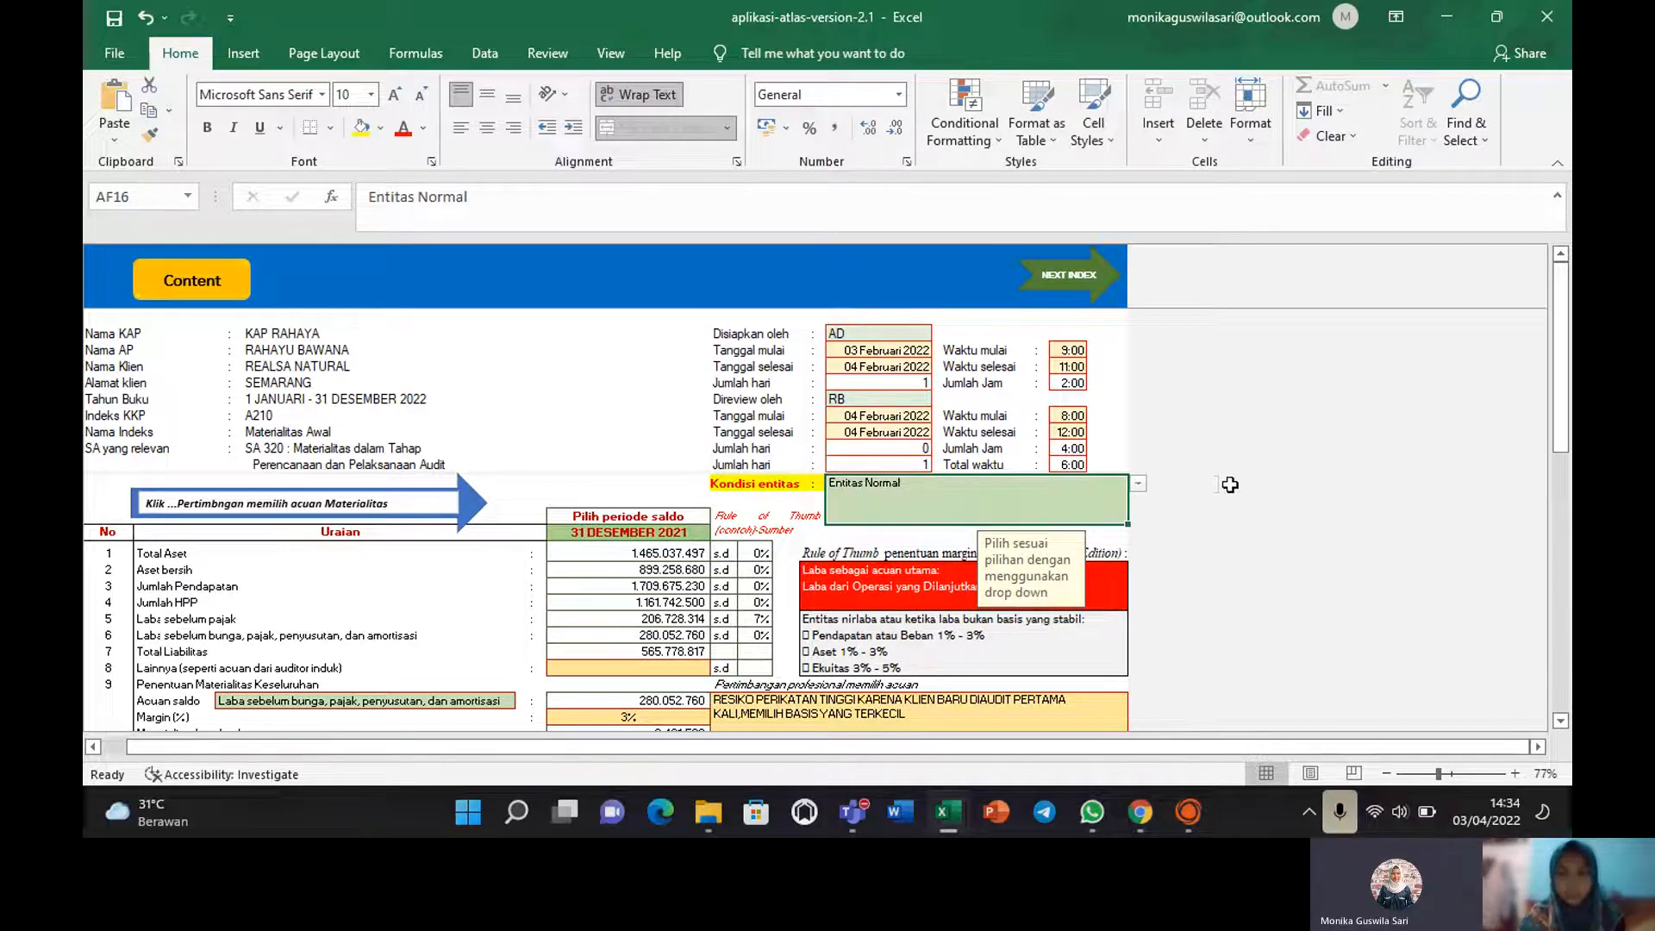
{"action": "left_click", "coordinate": [1138, 484]}
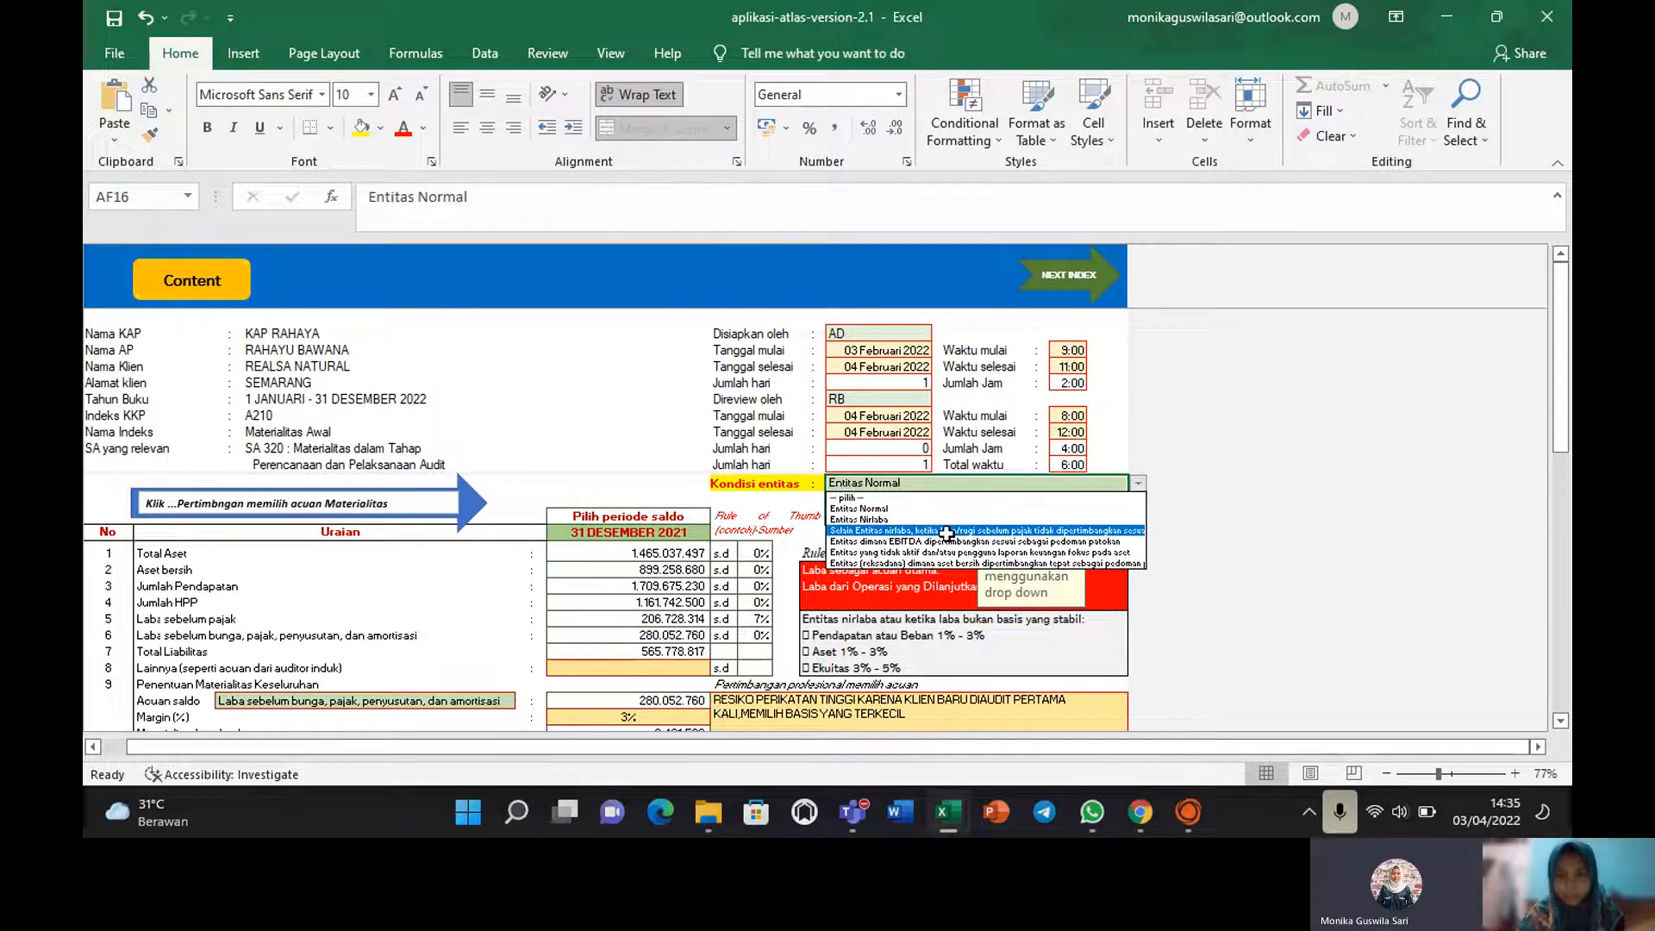
{"action": "left_click", "coordinate": [884, 509]}
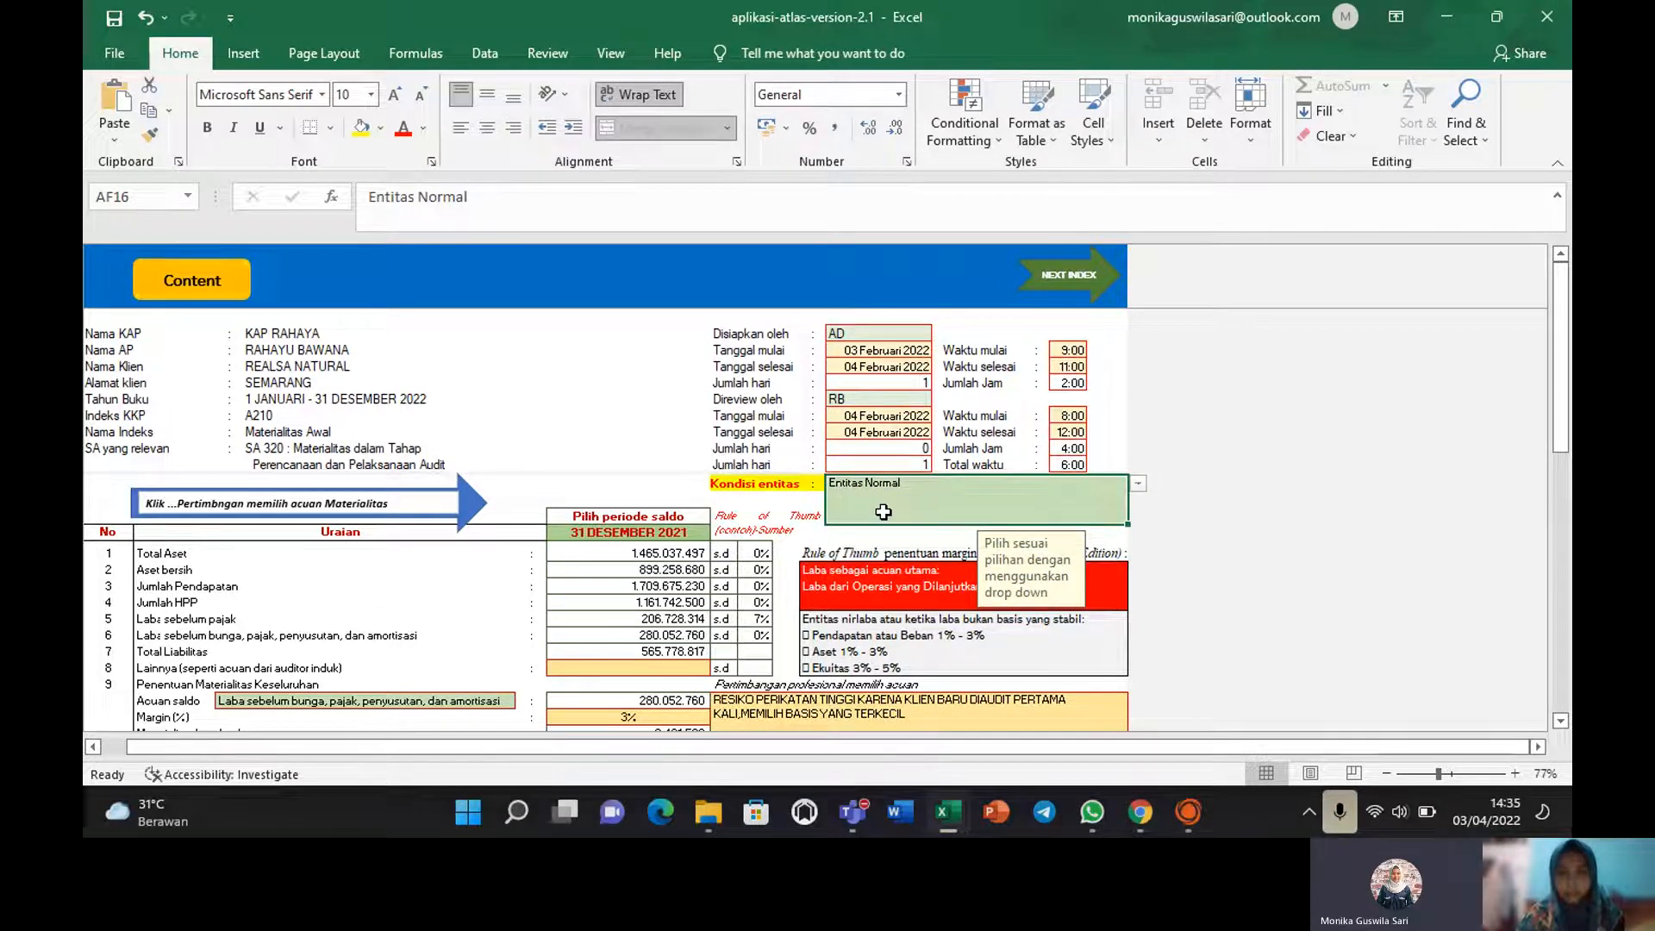
{"action": "left_click_drag", "start_coordinate": [758, 553], "coordinate": [752, 645]}
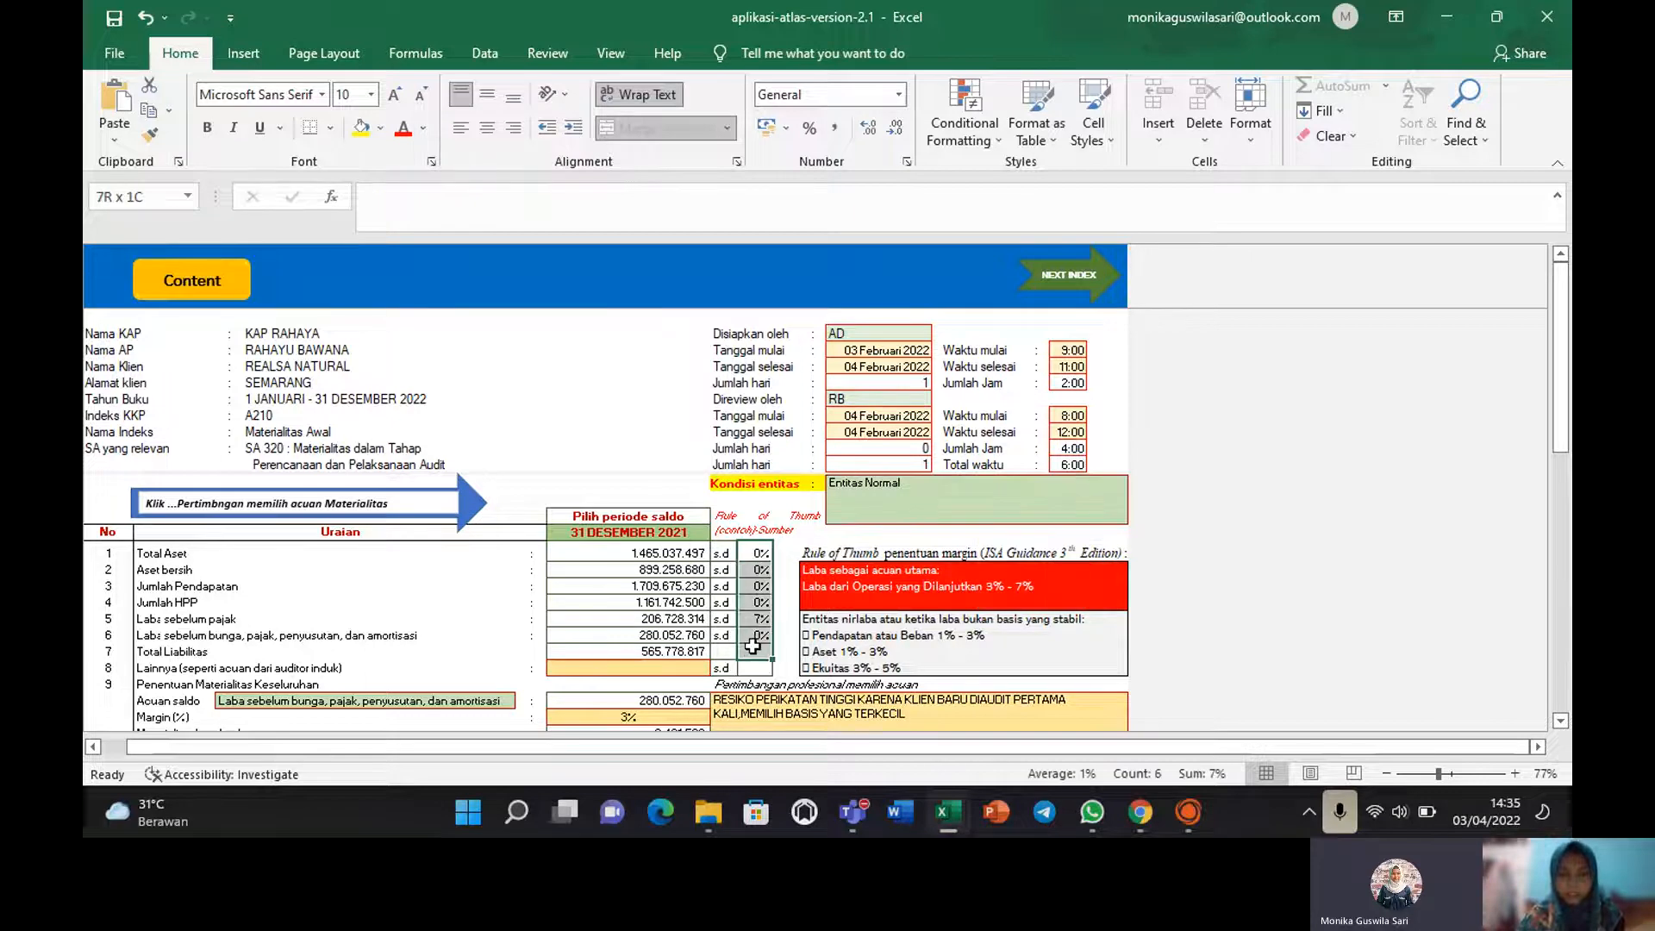
{"action": "left_click", "coordinate": [1305, 484]}
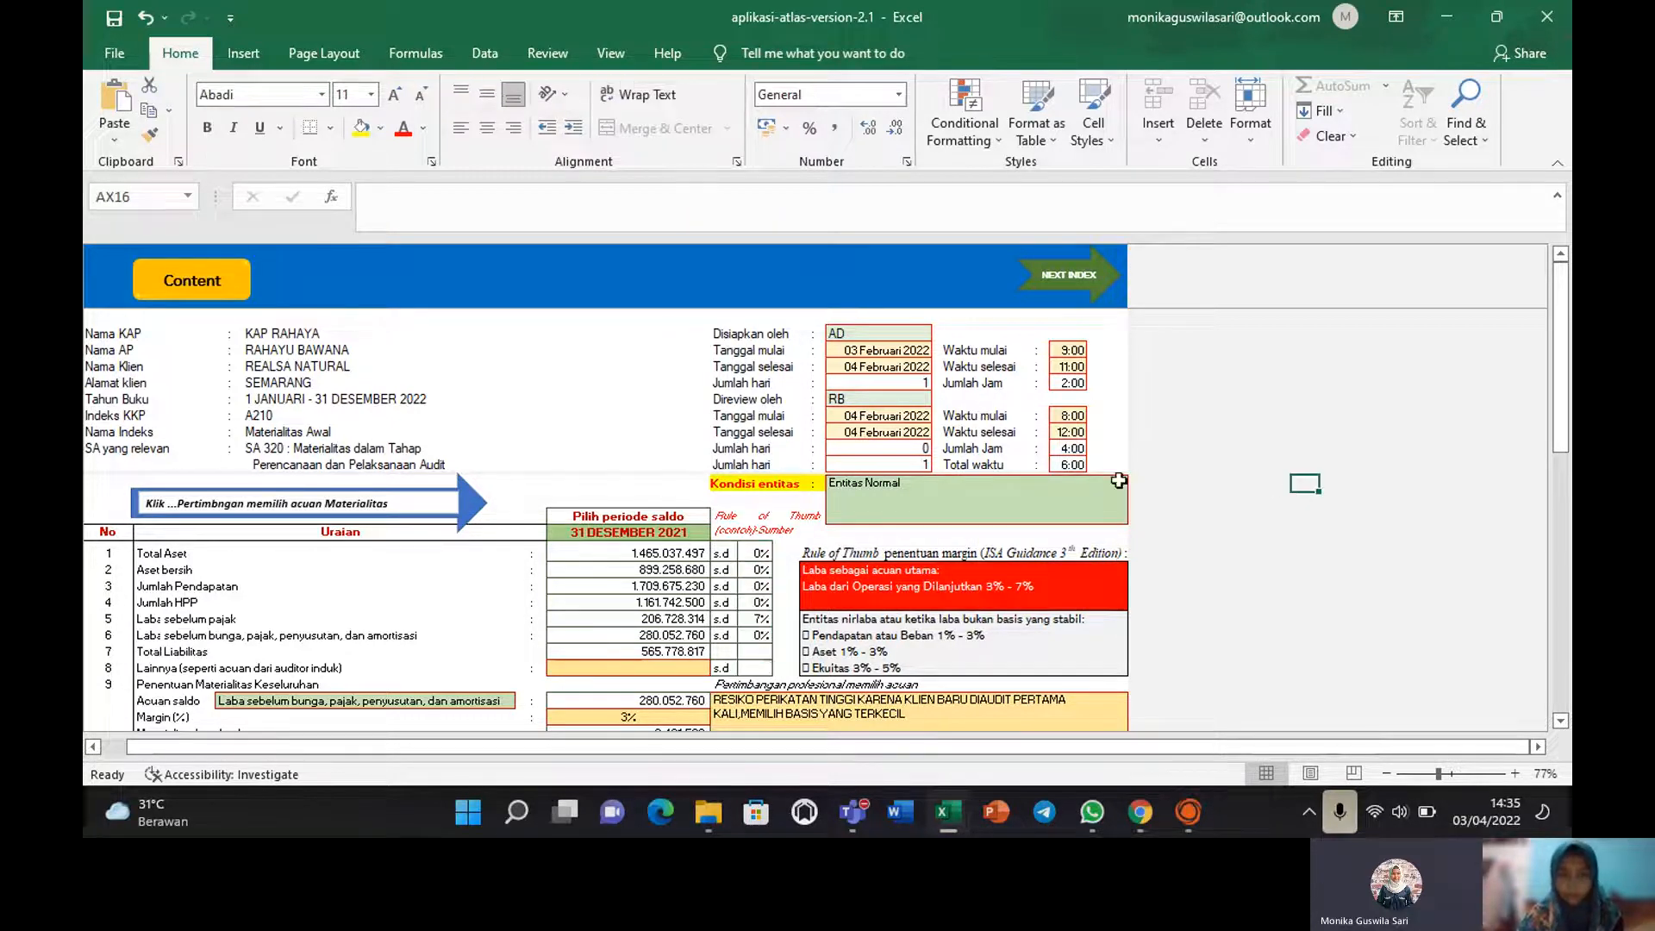
{"action": "left_click", "coordinate": [611, 533]}
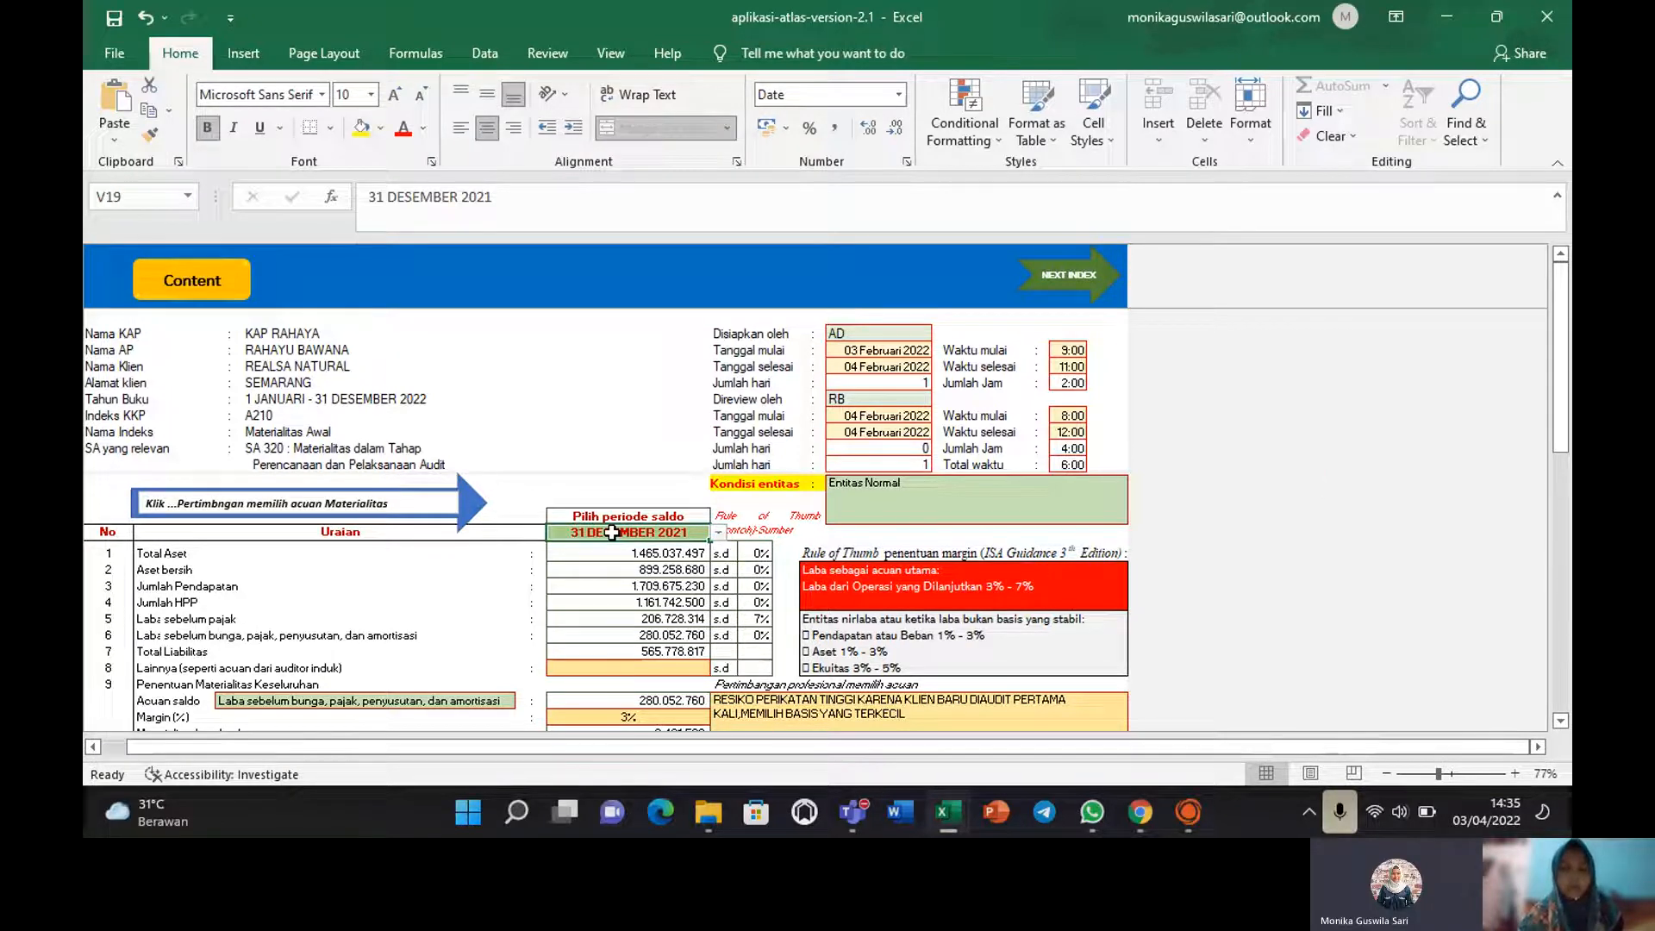
{"action": "left_click", "coordinate": [718, 535]}
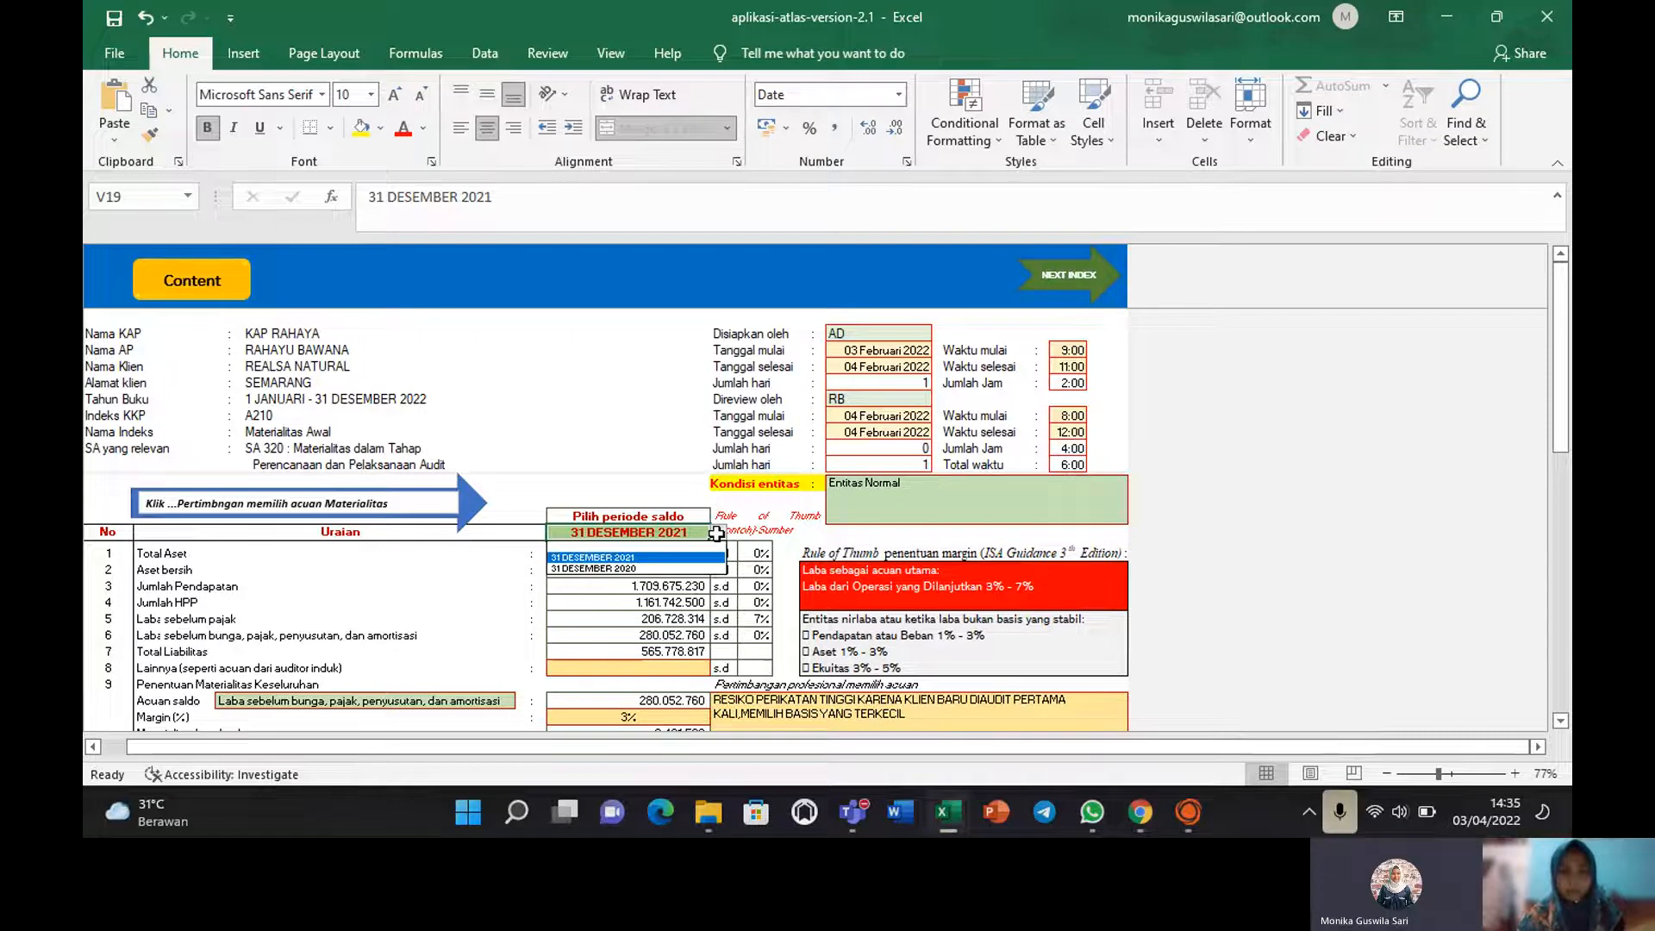
{"action": "left_click", "coordinate": [667, 558]}
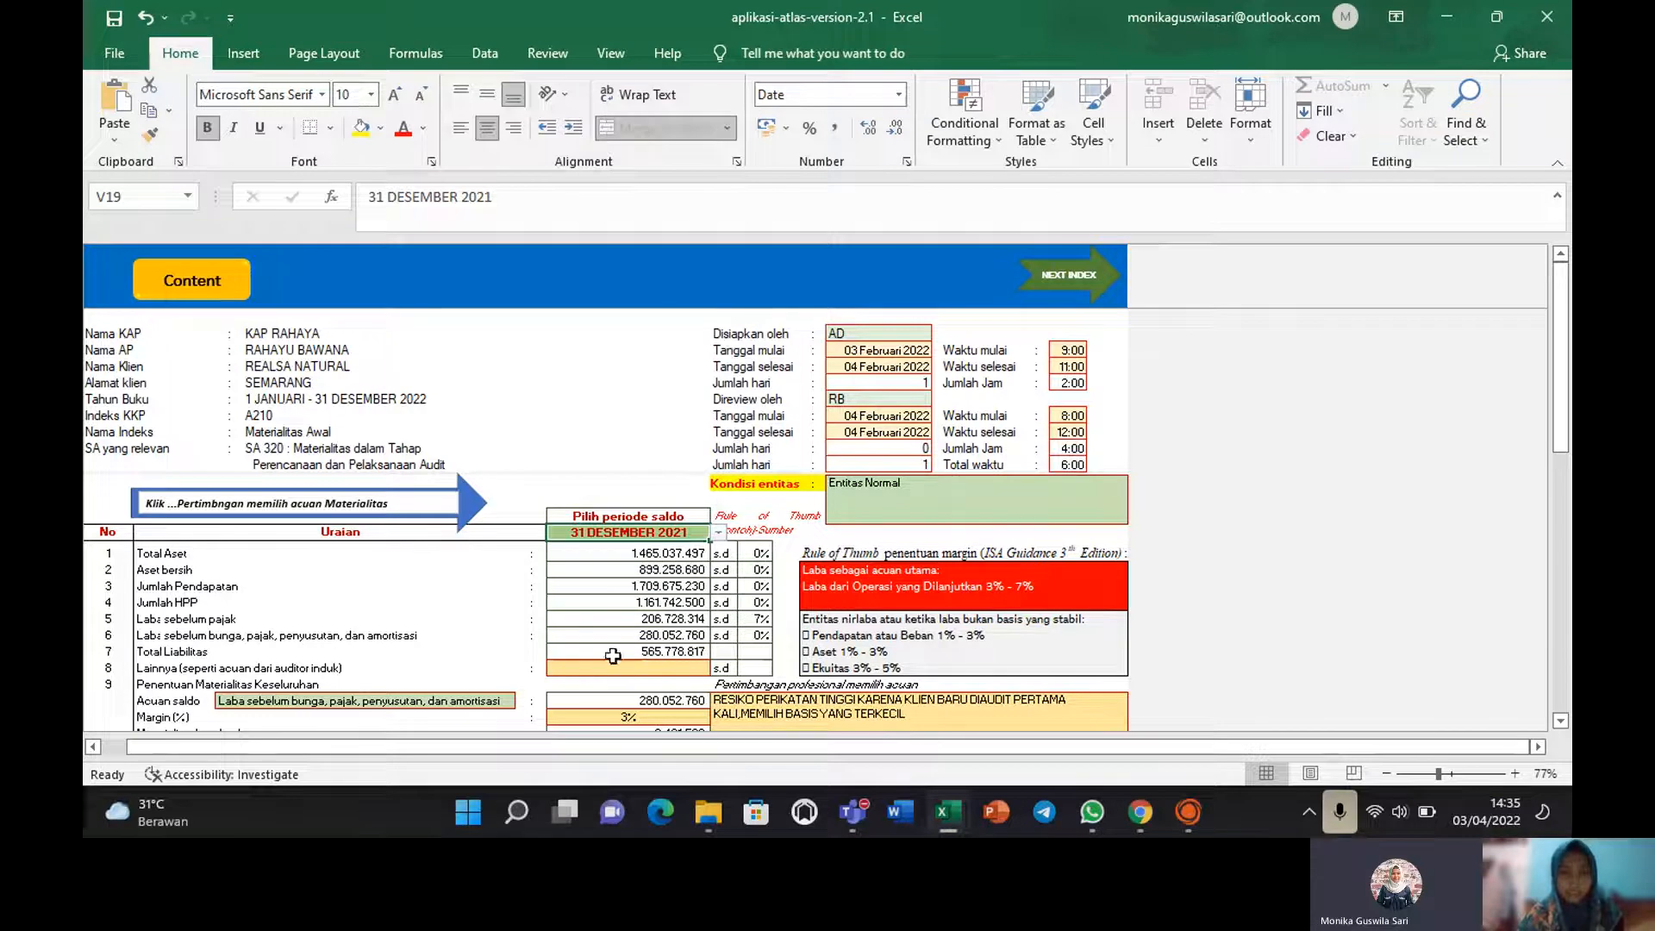
{"action": "left_click_drag", "start_coordinate": [1562, 353], "coordinate": [1564, 437]}
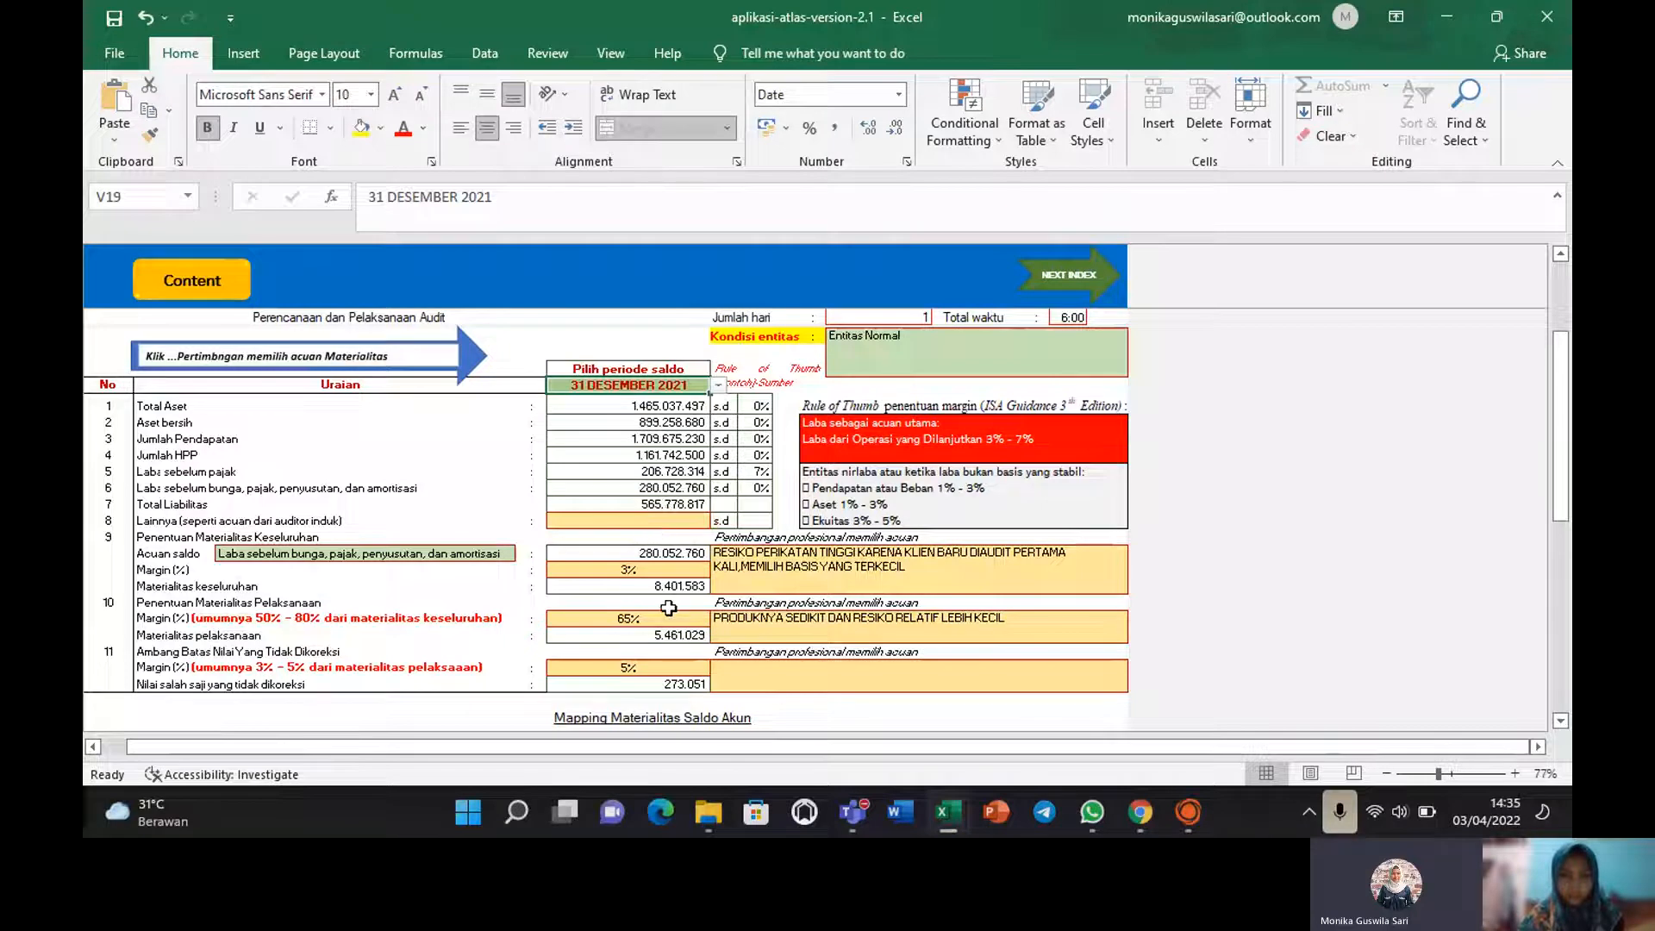
{"action": "left_click", "coordinate": [635, 573]}
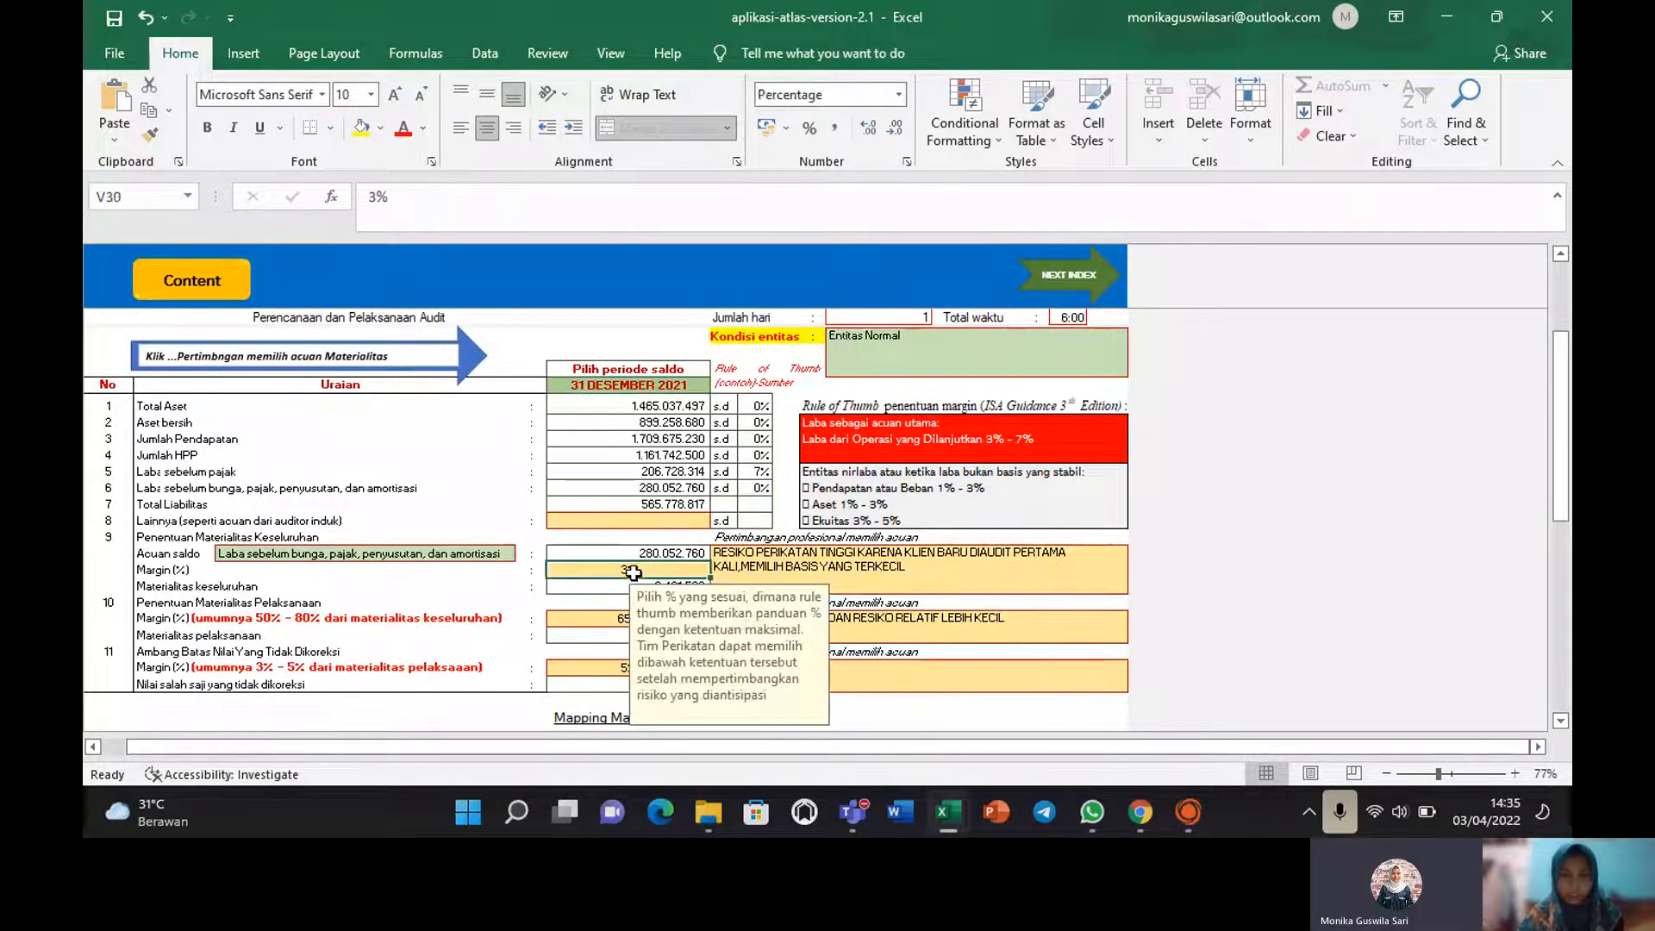
{"action": "left_click", "coordinate": [819, 564]}
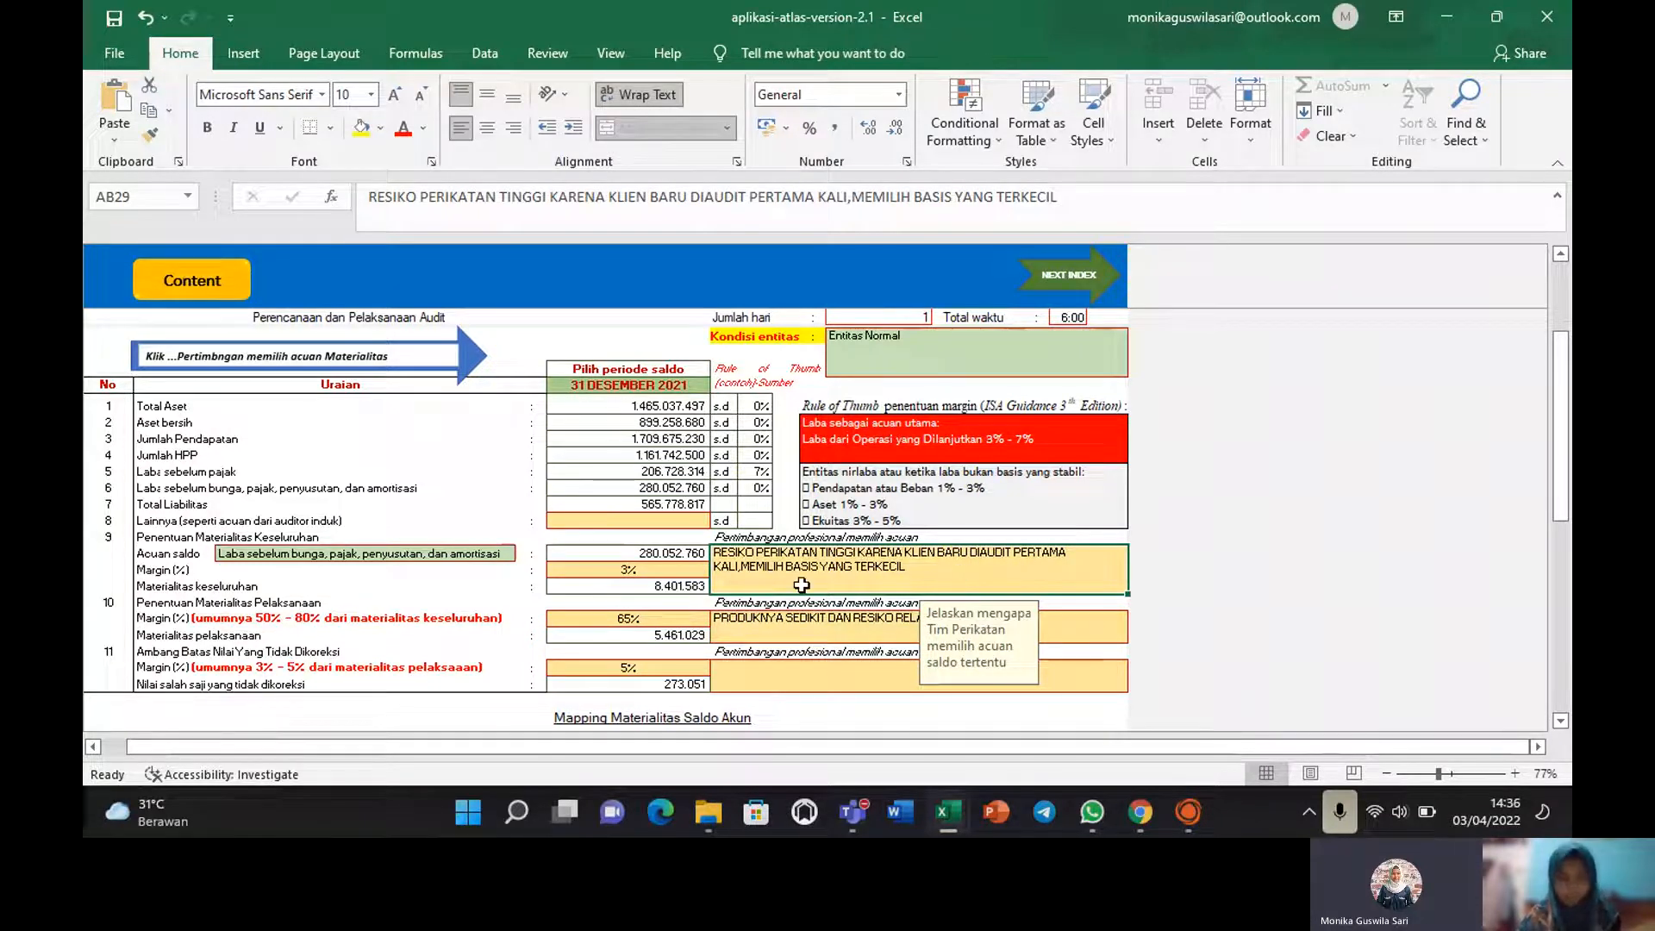
{"action": "left_click", "coordinate": [718, 630]}
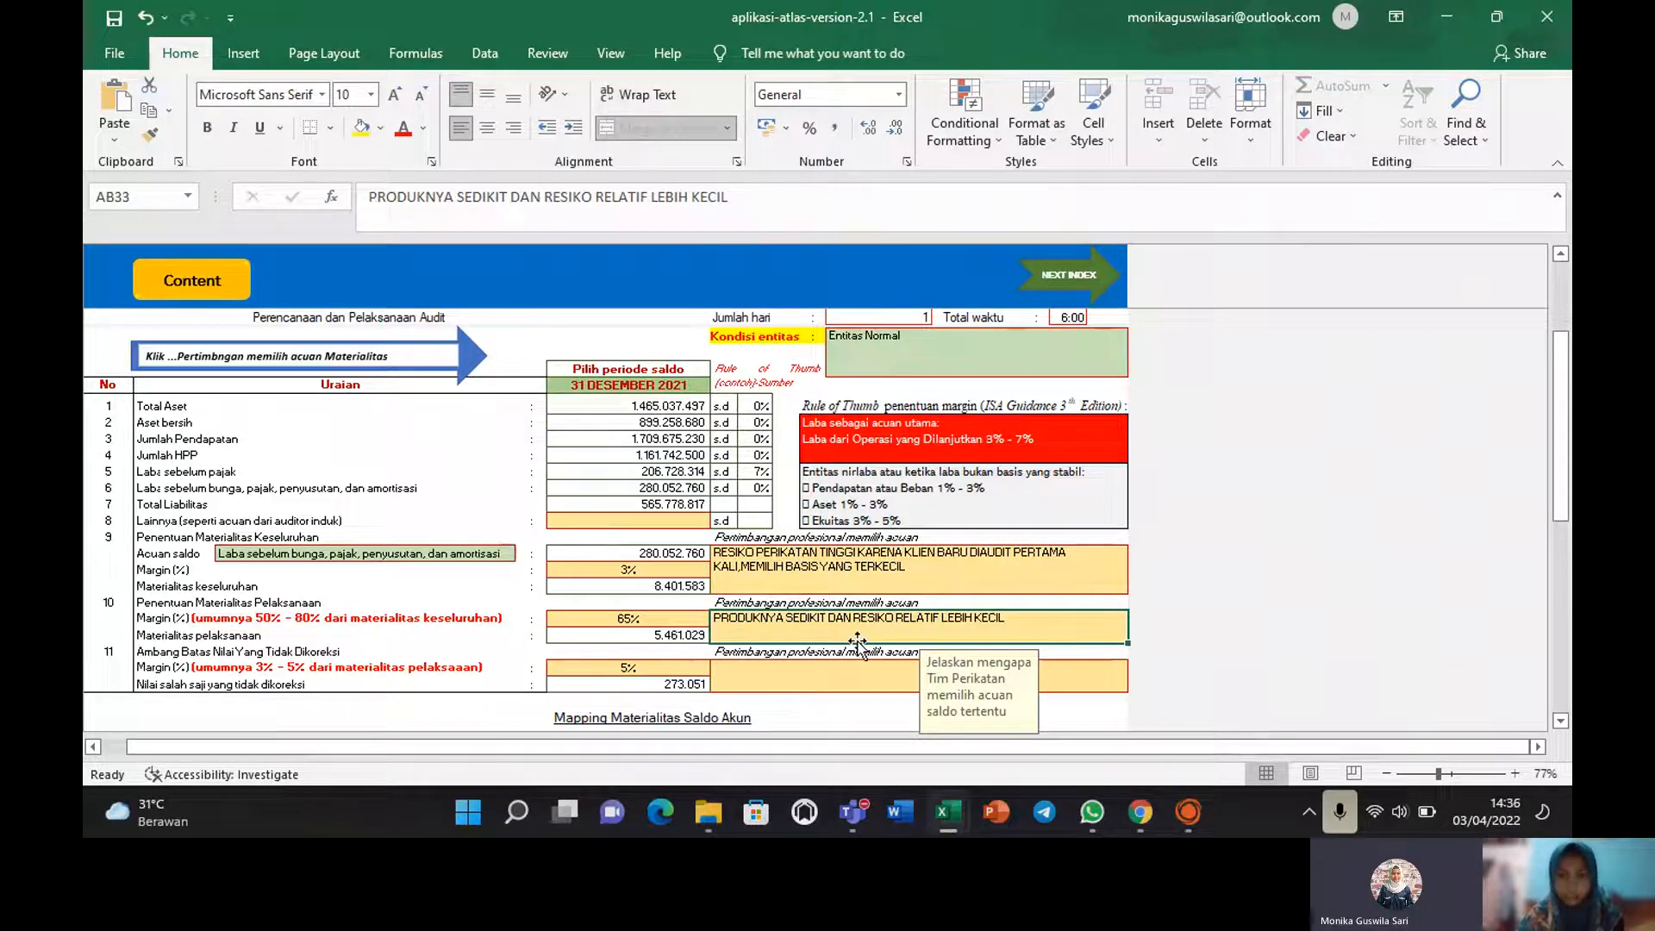
{"action": "left_click", "coordinate": [758, 669]}
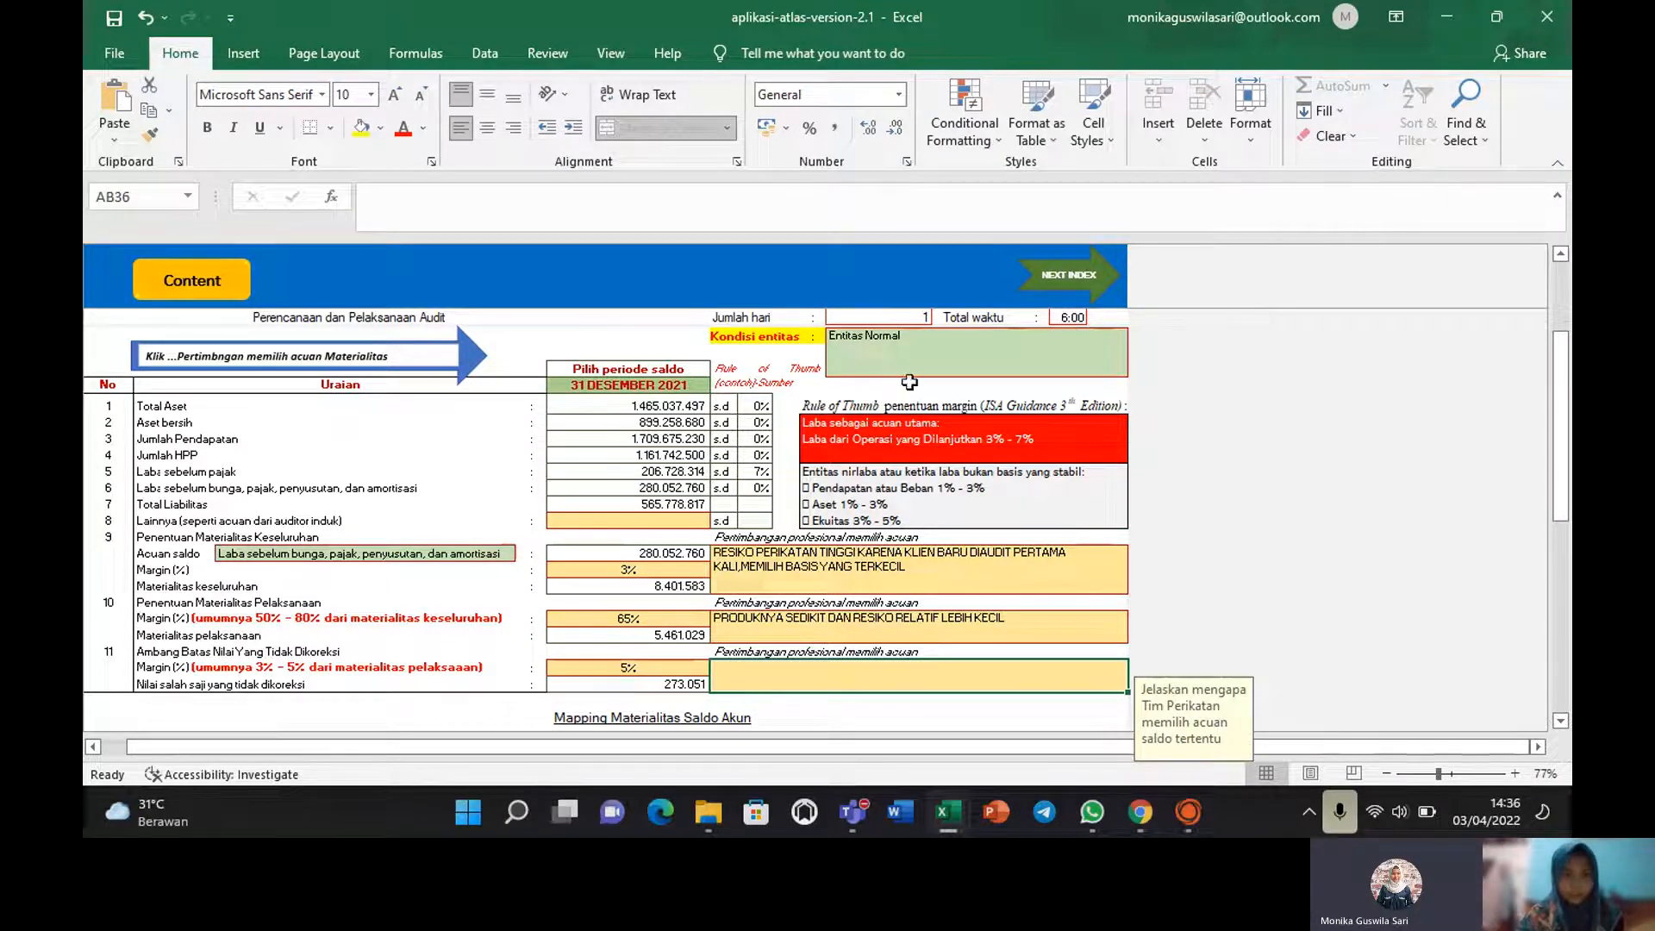
{"action": "left_click_drag", "start_coordinate": [1564, 420], "coordinate": [1564, 534]}
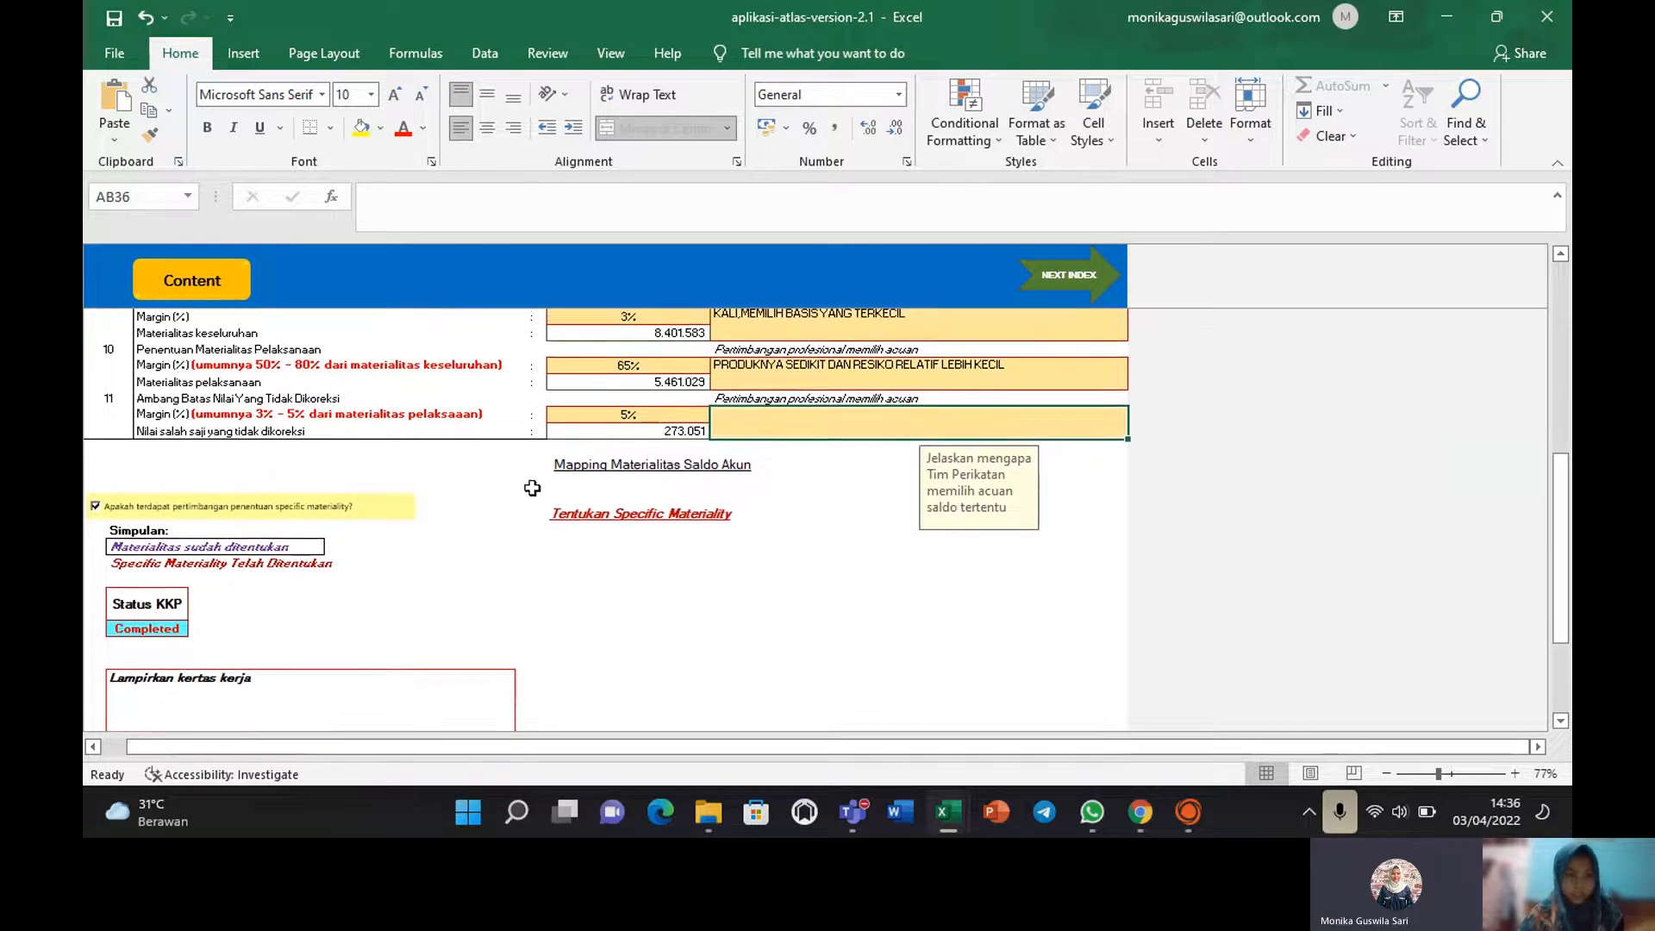
Review the Simpulan conclusion, then follow 'Tentukan Specific Materiality' to the A210.1 mapping sheet.
{"action": "left_click", "coordinate": [304, 546]}
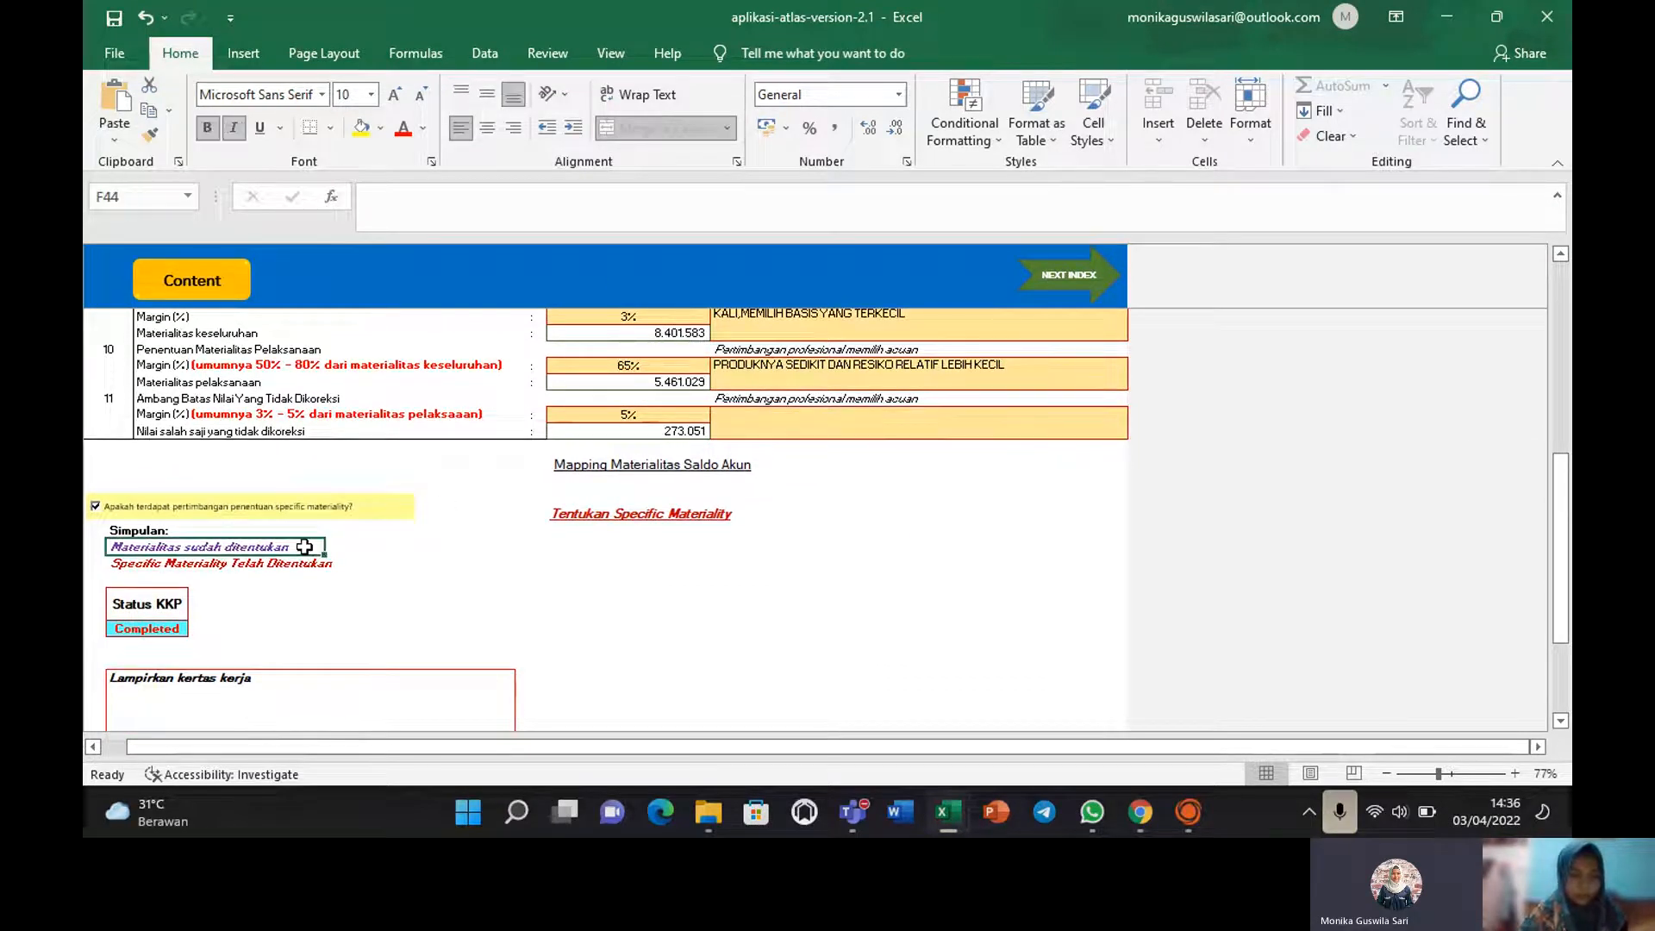
{"action": "left_click", "coordinate": [294, 565]}
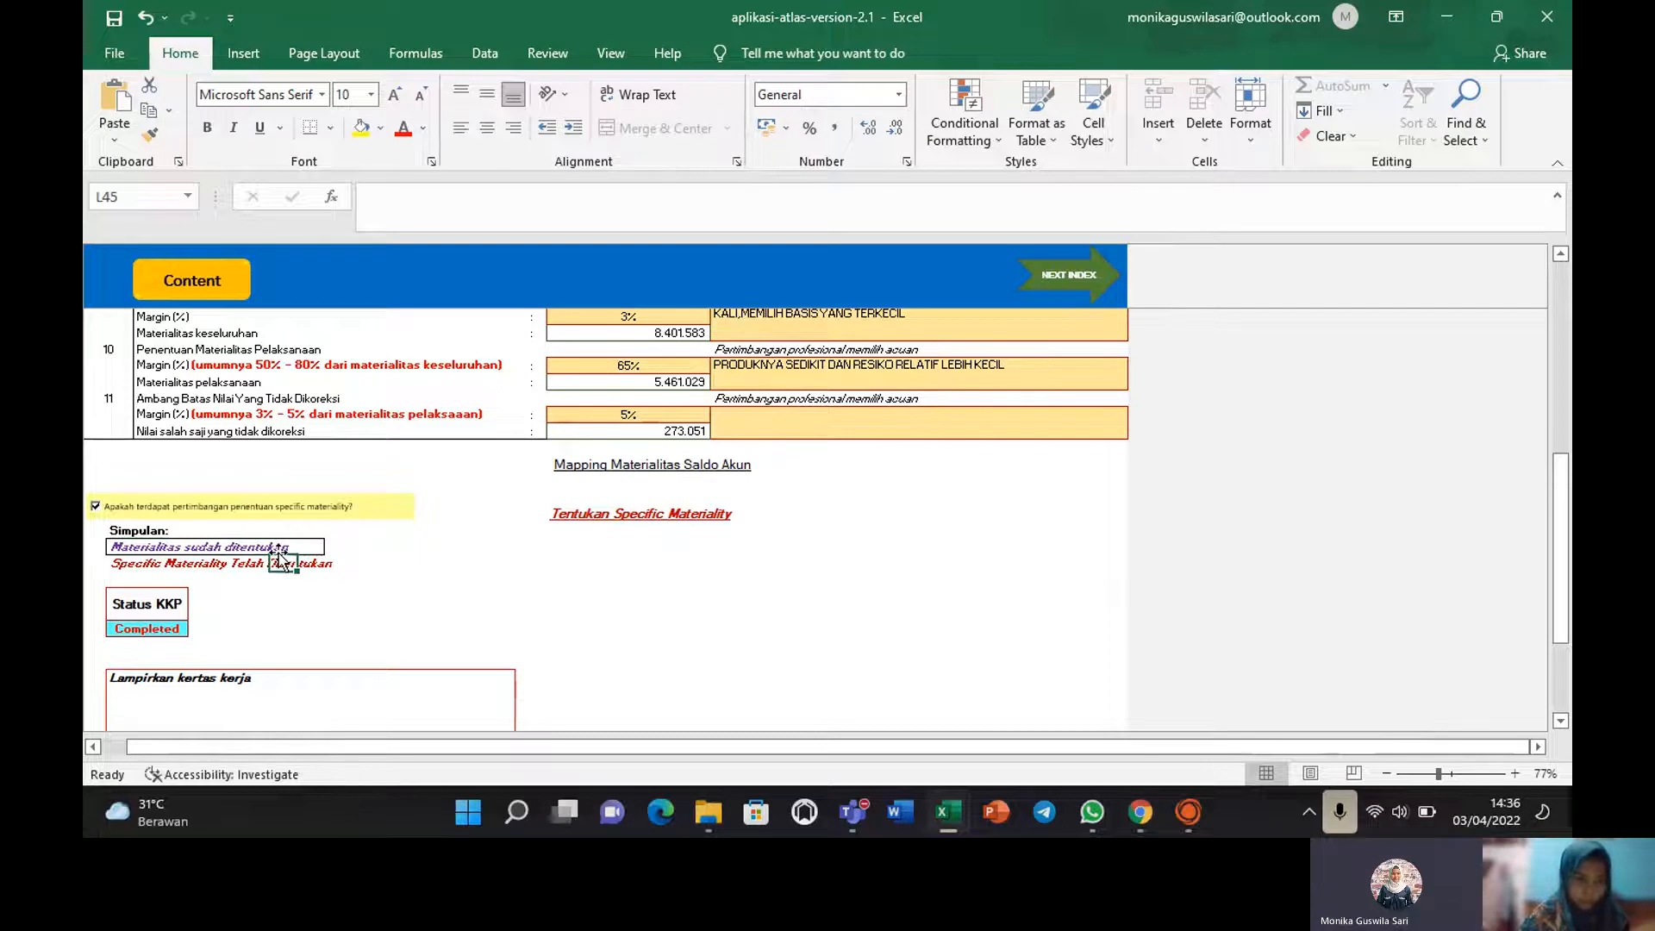
{"action": "left_click", "coordinate": [444, 584]}
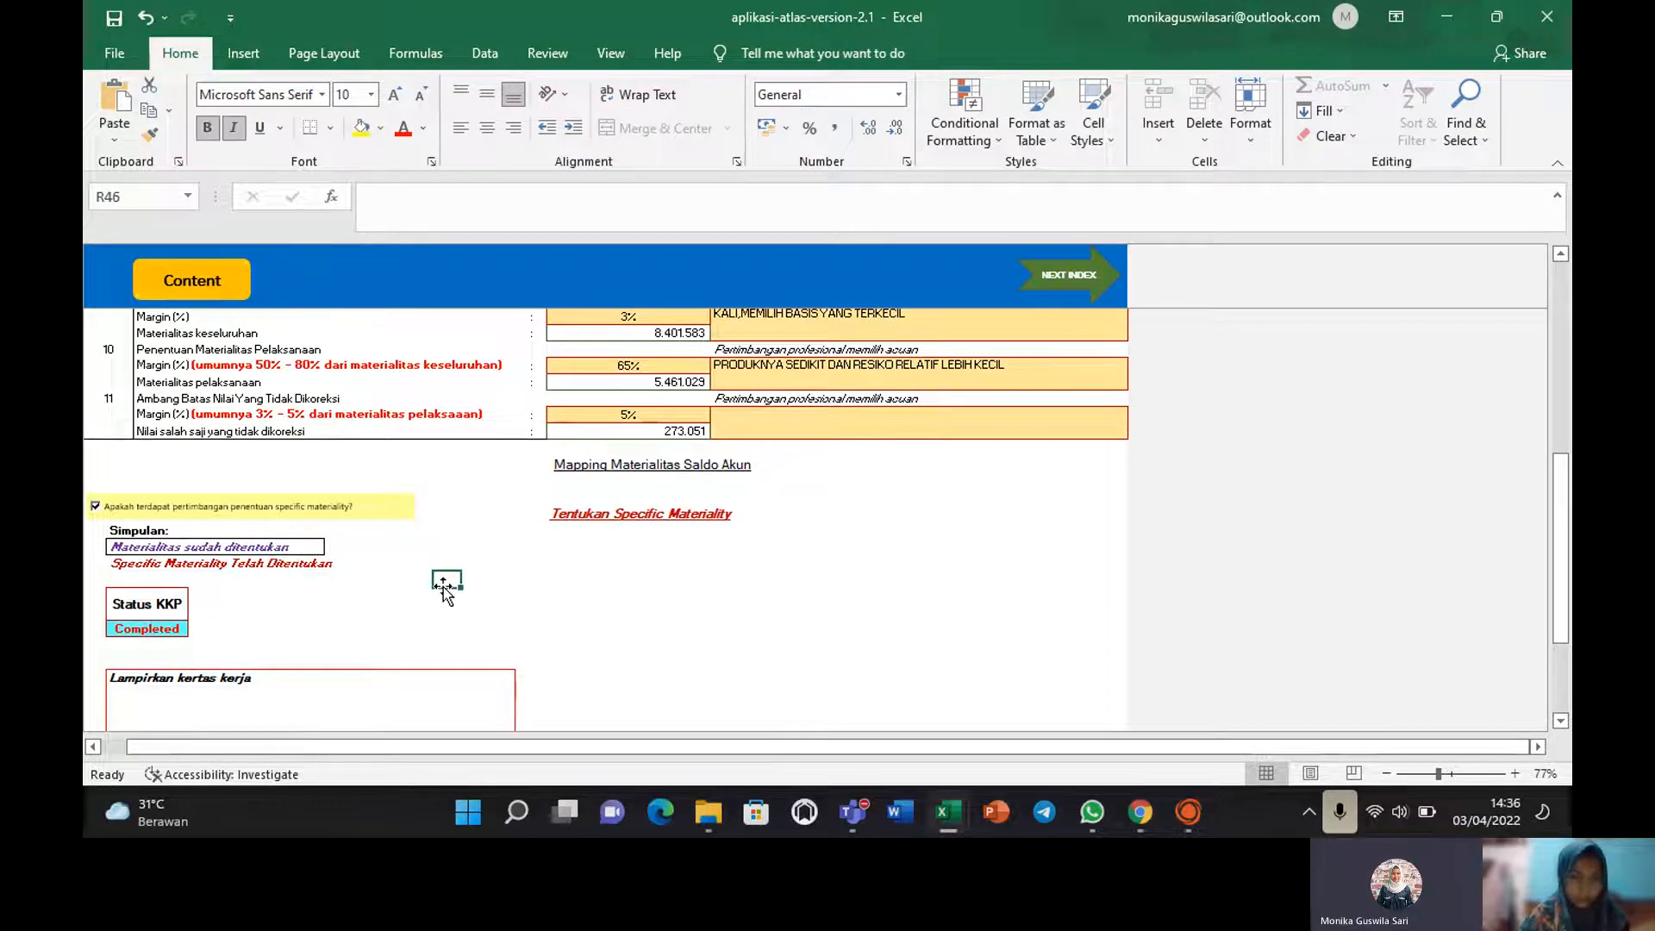
{"action": "left_click", "coordinate": [686, 517]}
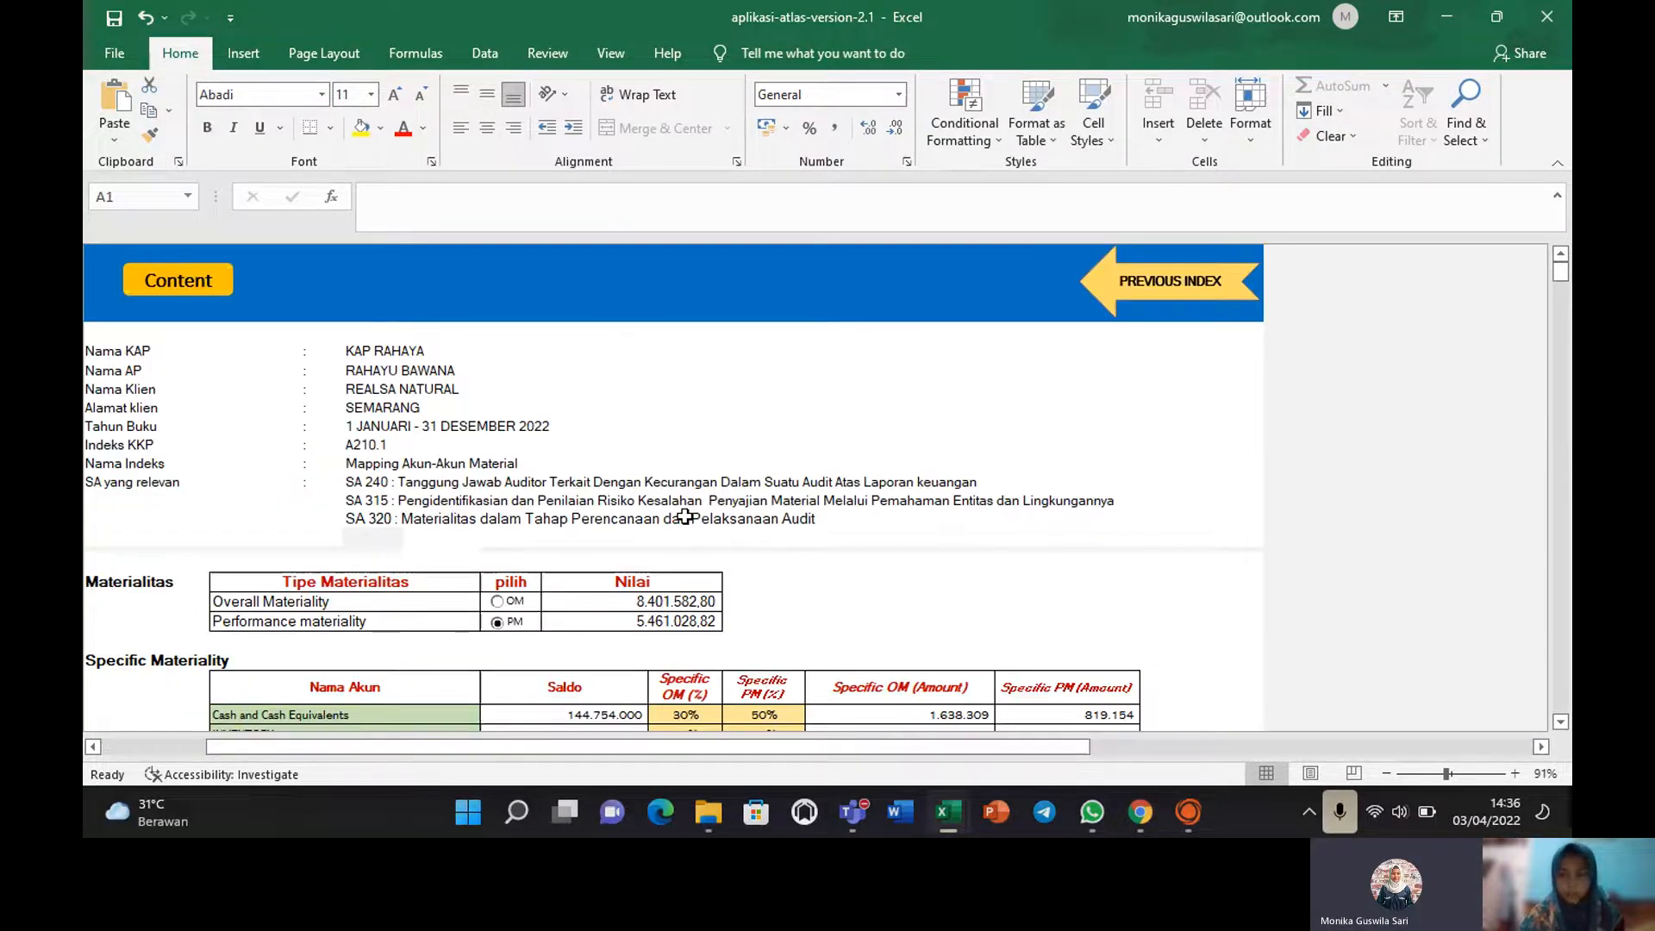
{"action": "mouse_move", "coordinate": [1563, 280]}
{"action": "left_mouse_down"}
{"action": "mouse_move", "coordinate": [1567, 321]}
{"action": "mouse_move", "coordinate": [1562, 285]}
{"action": "left_mouse_up"}
{"action": "left_click", "coordinate": [686, 413]}
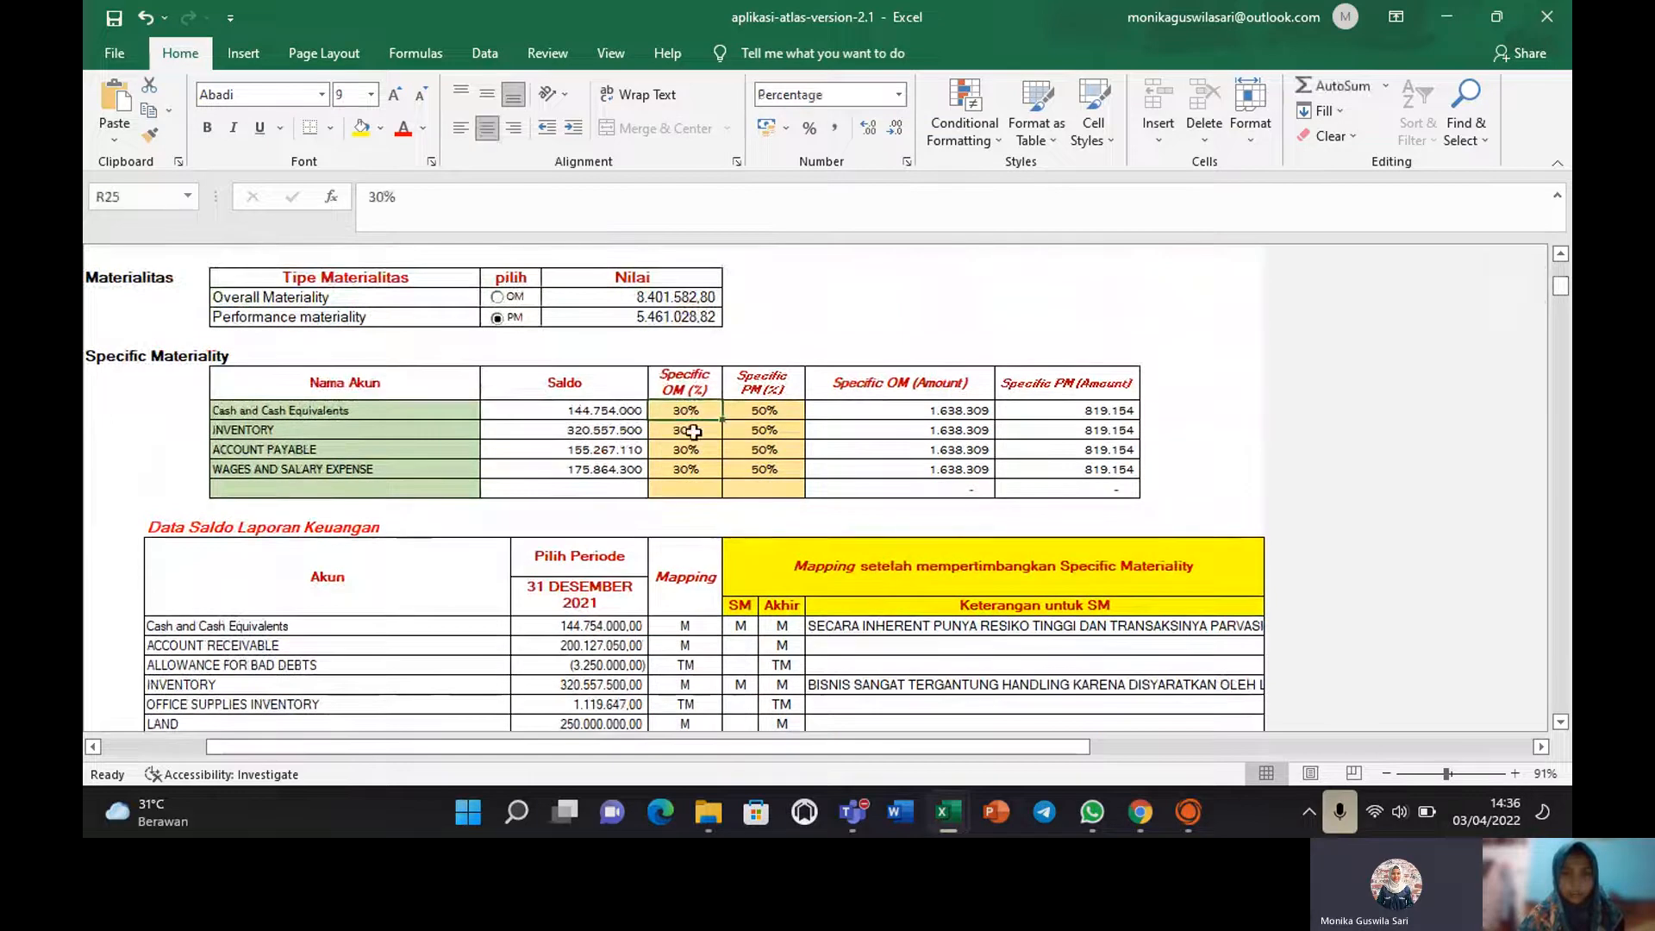
{"action": "left_click", "coordinate": [694, 431]}
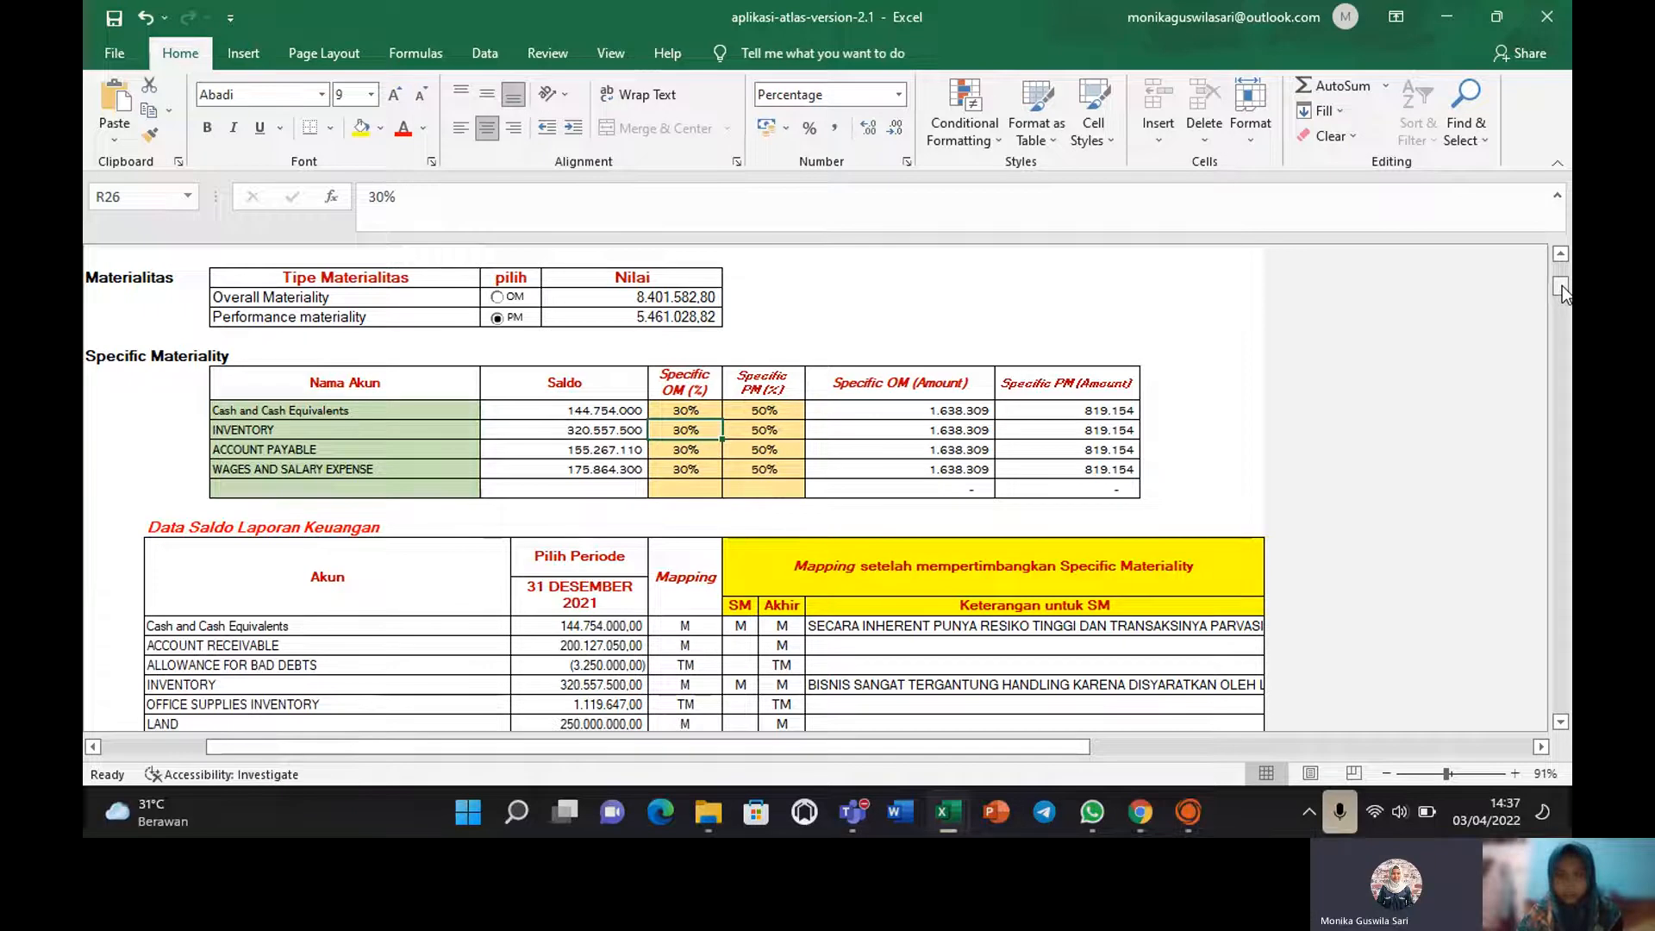
{"action": "left_click_drag", "start_coordinate": [1562, 286], "coordinate": [1563, 296]}
{"action": "left_click", "coordinate": [595, 371]}
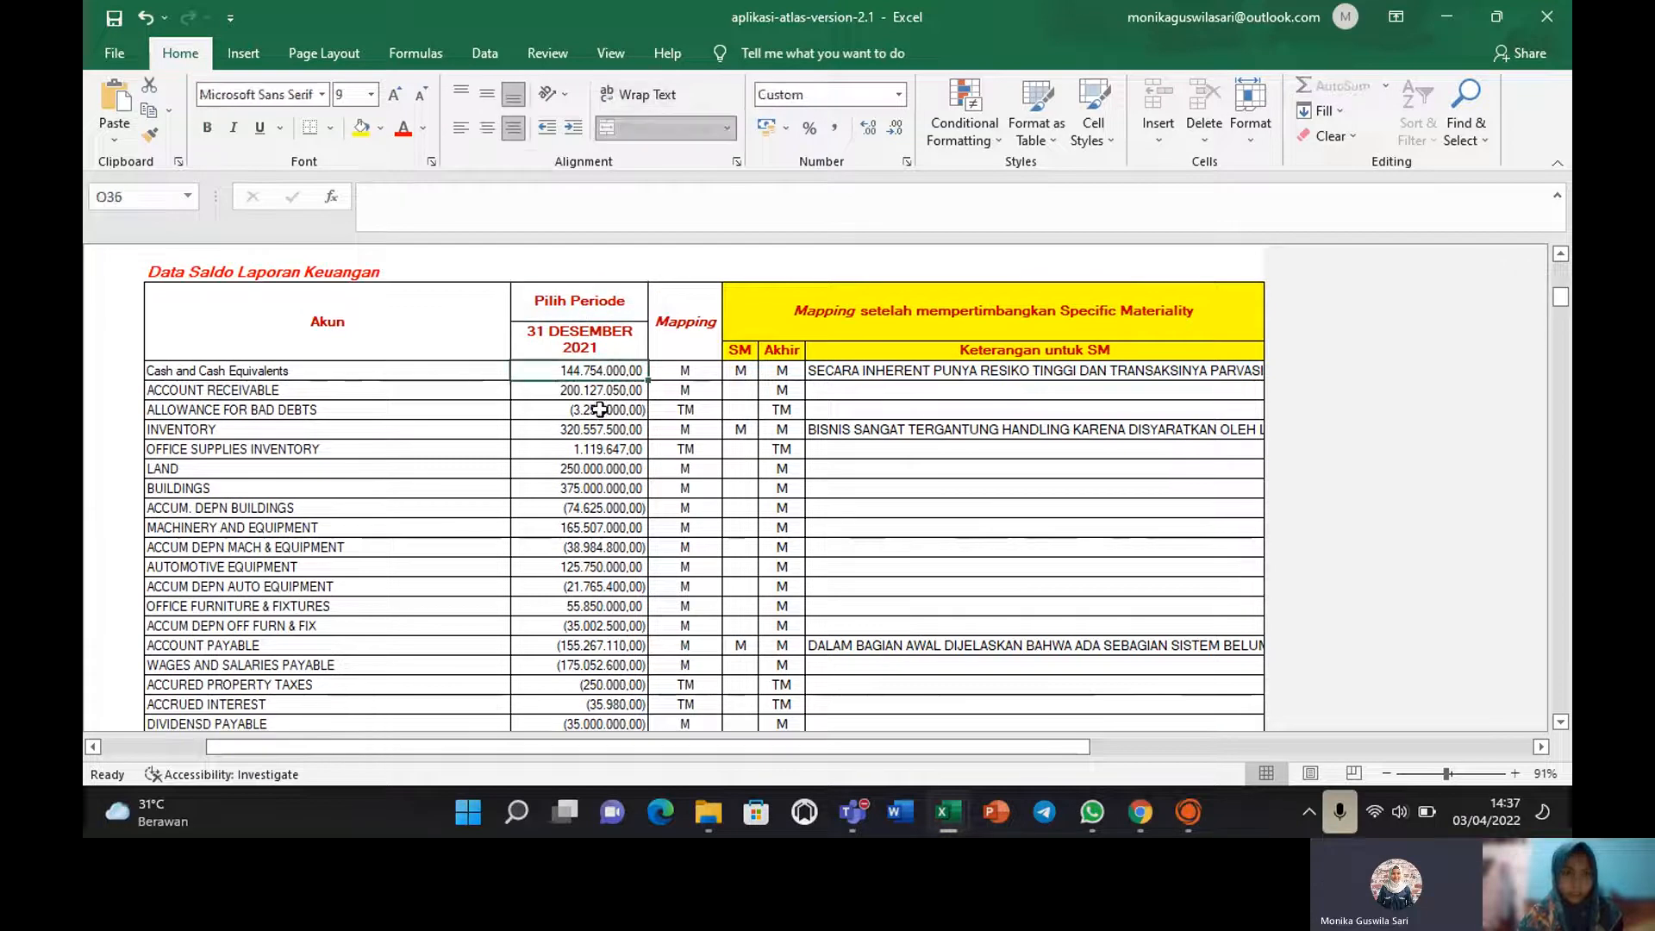
{"action": "left_click", "coordinate": [273, 284]}
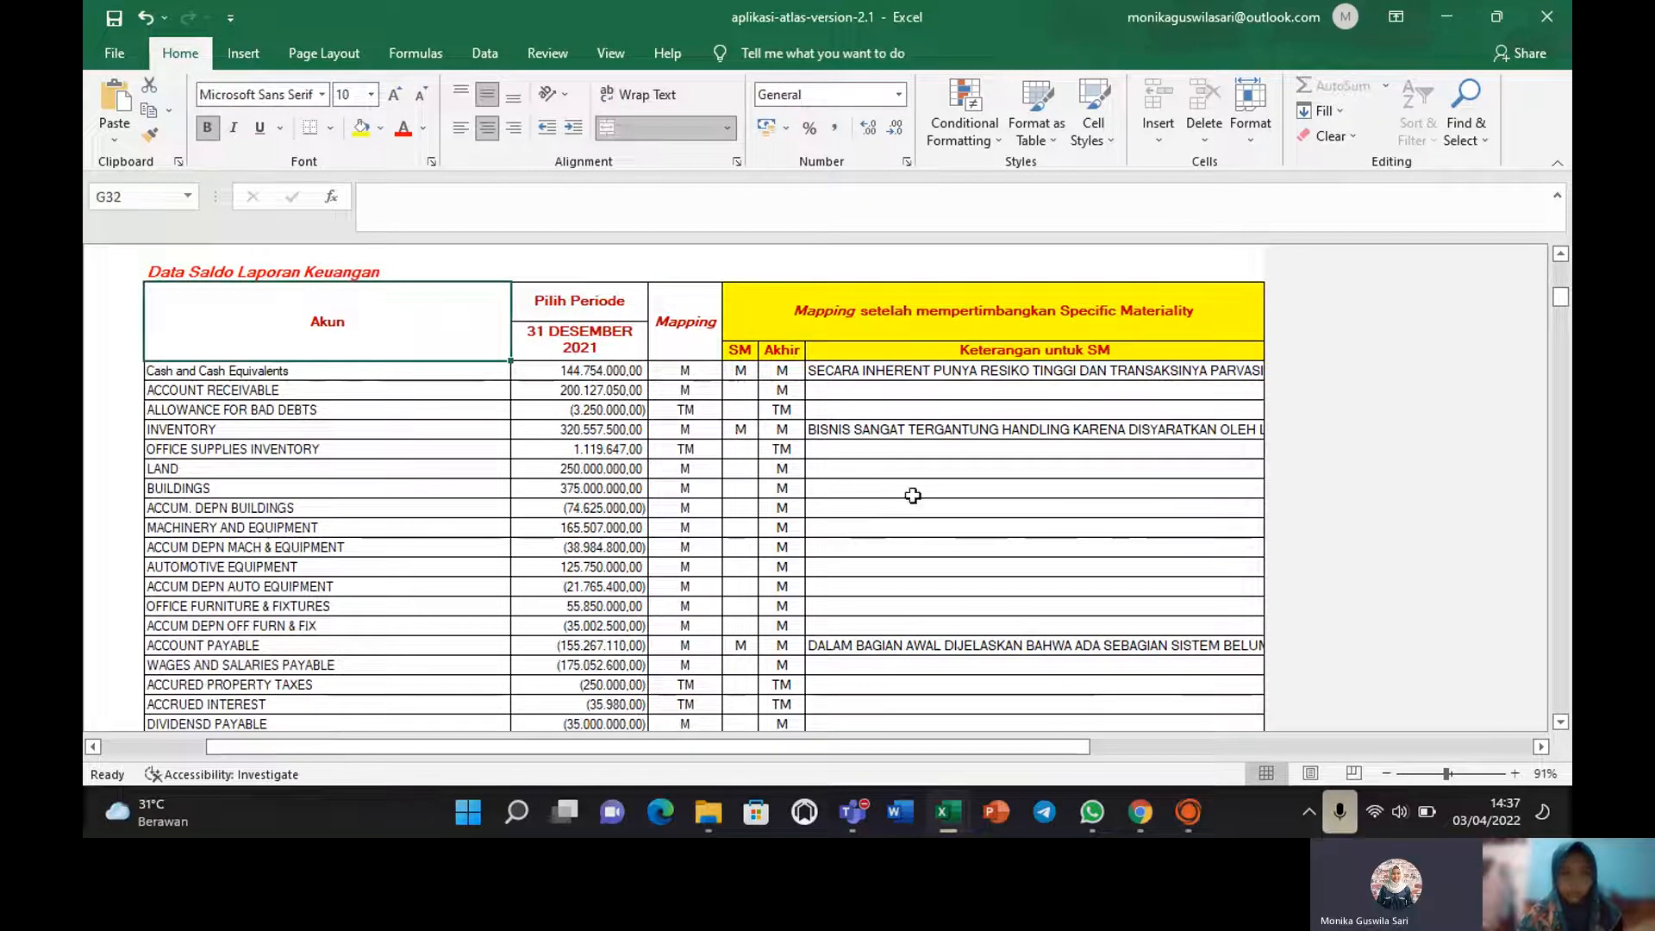
{"action": "mouse_move", "coordinate": [1566, 306]}
{"action": "left_mouse_down"}
{"action": "mouse_move", "coordinate": [1567, 336]}
{"action": "mouse_move", "coordinate": [1565, 300]}
{"action": "left_mouse_up"}
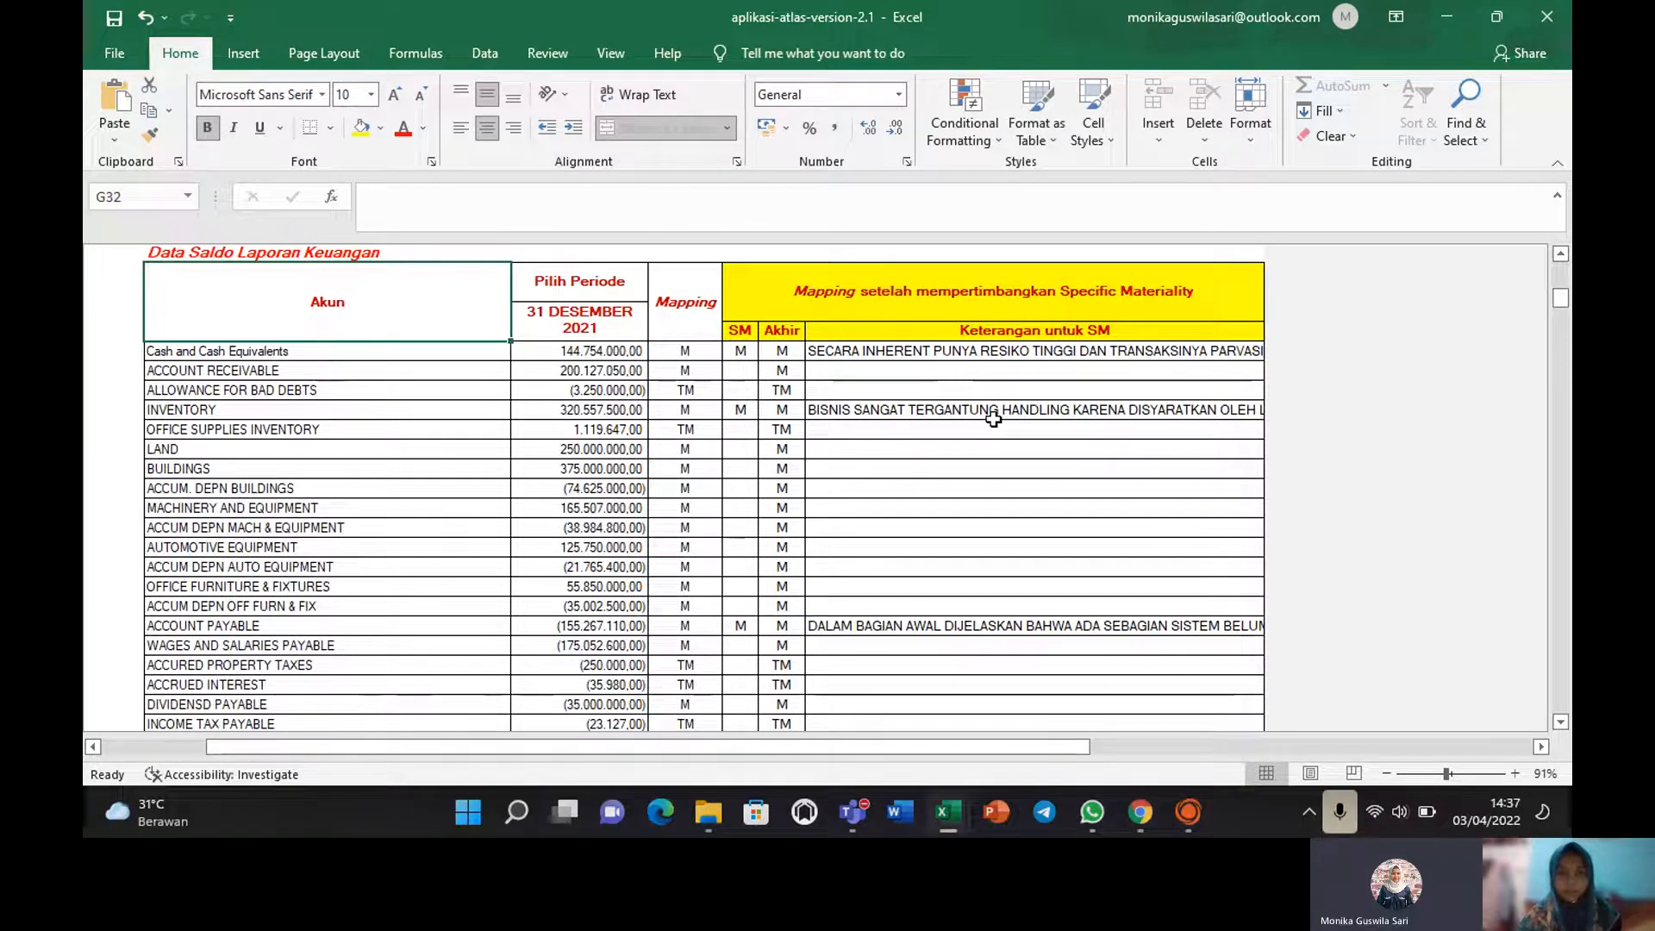
{"action": "left_click", "coordinate": [927, 351]}
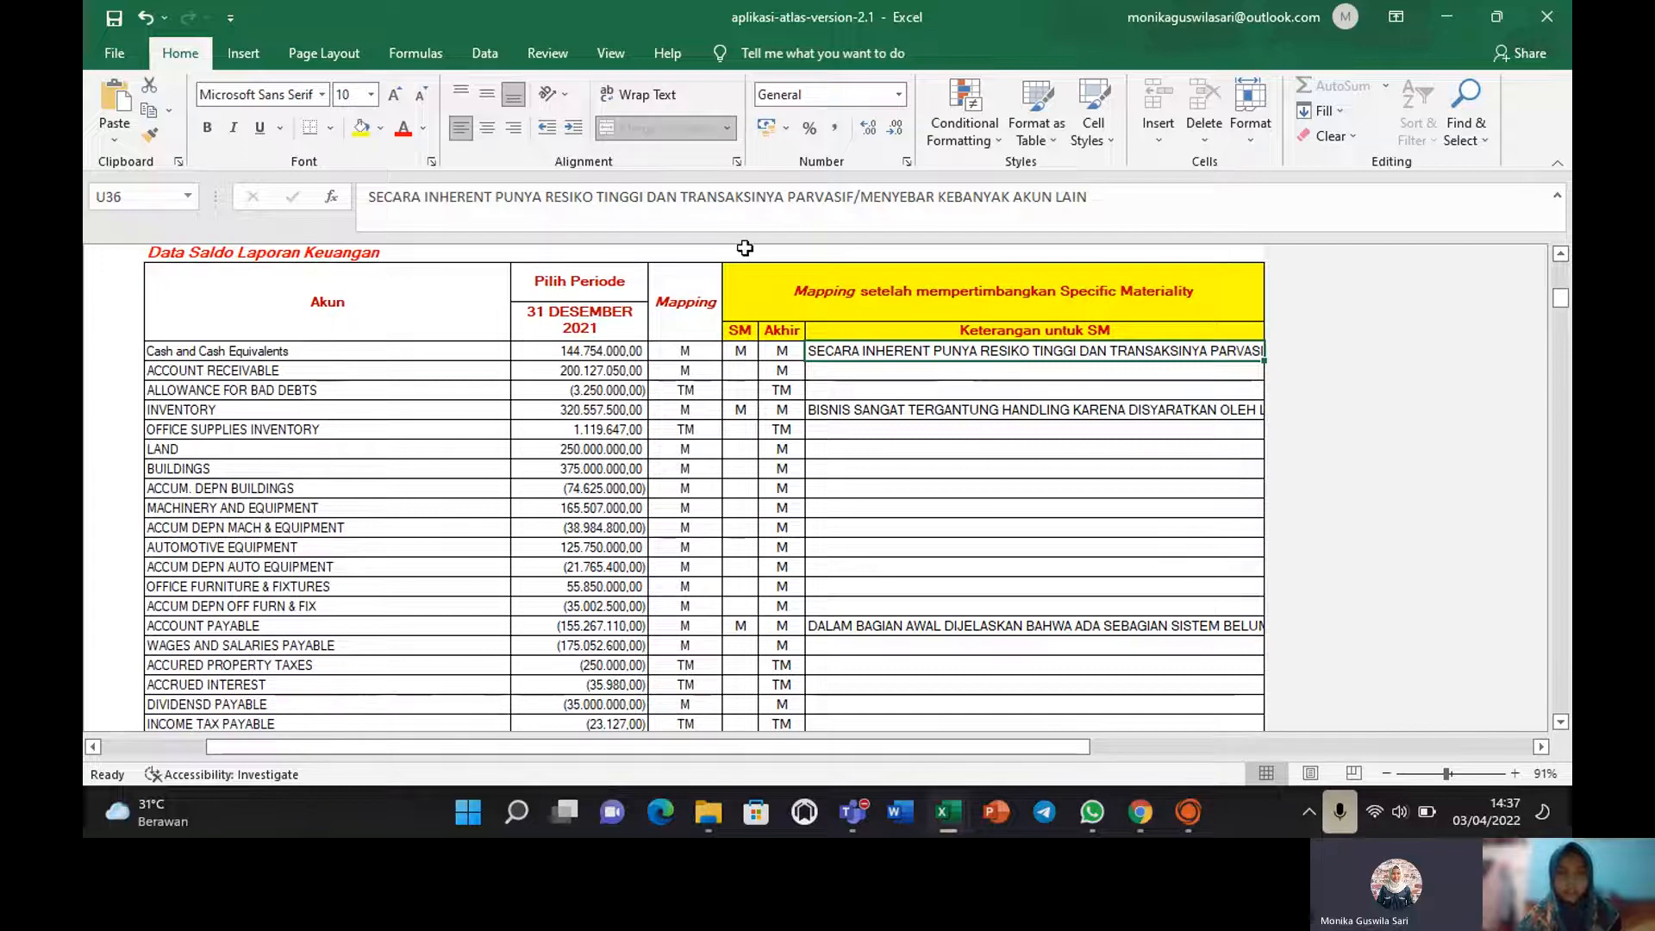
{"action": "left_click", "coordinate": [732, 412]}
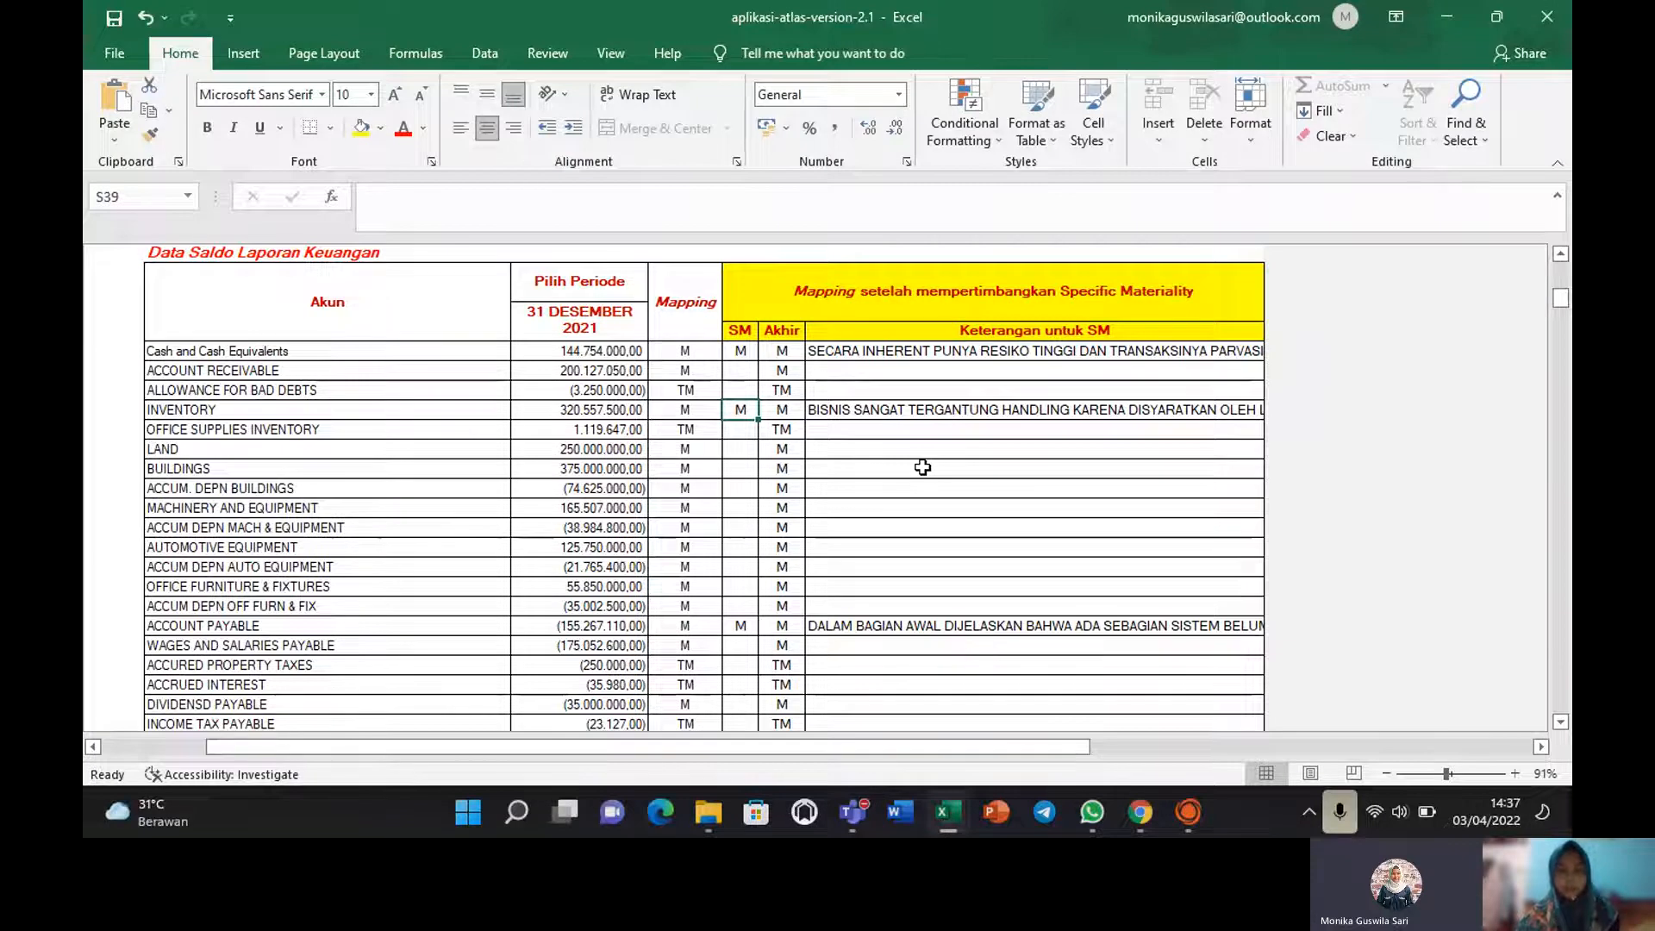
{"action": "left_click", "coordinate": [841, 413]}
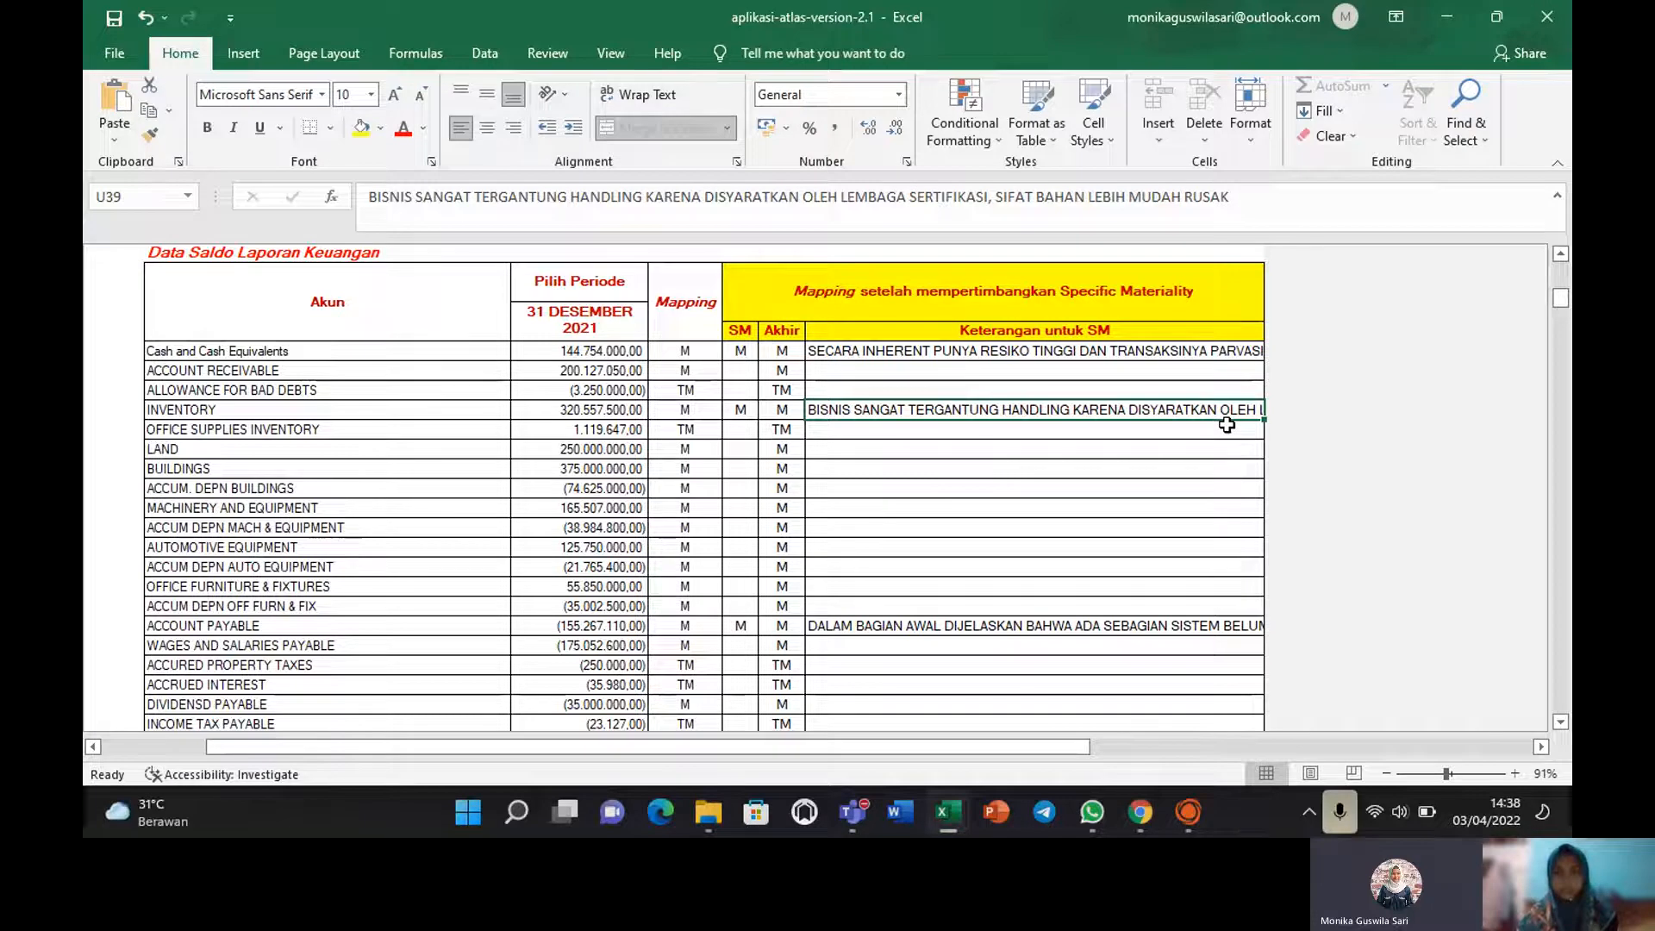
{"action": "left_click_drag", "start_coordinate": [1561, 298], "coordinate": [1563, 313]}
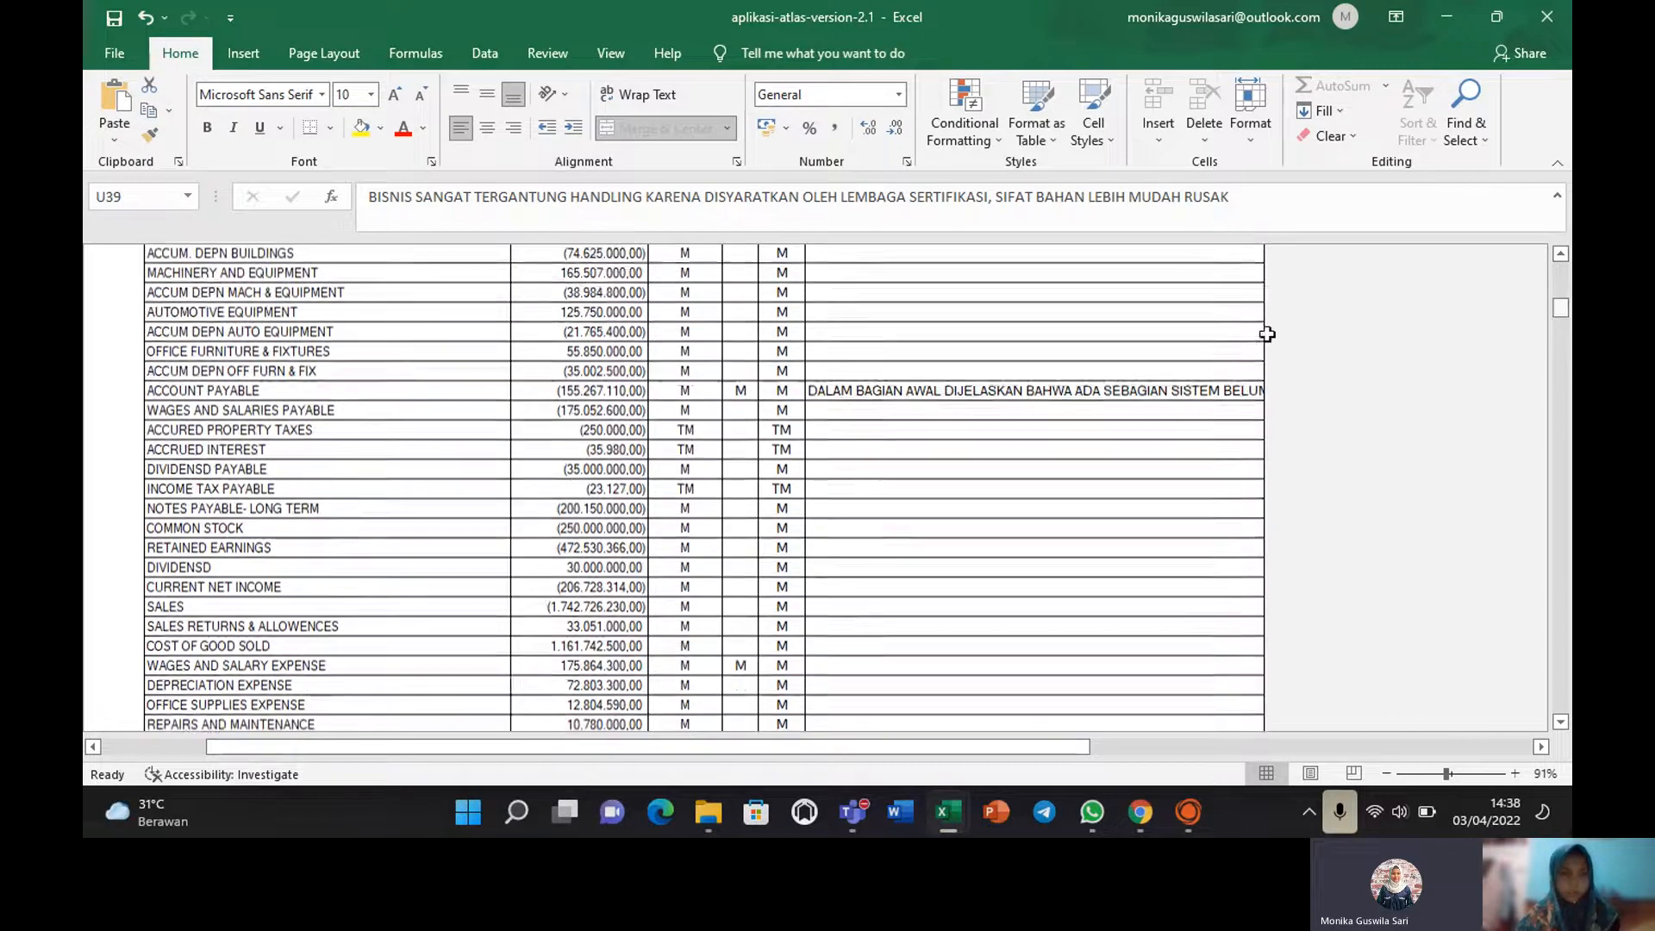
{"action": "left_click", "coordinate": [826, 394]}
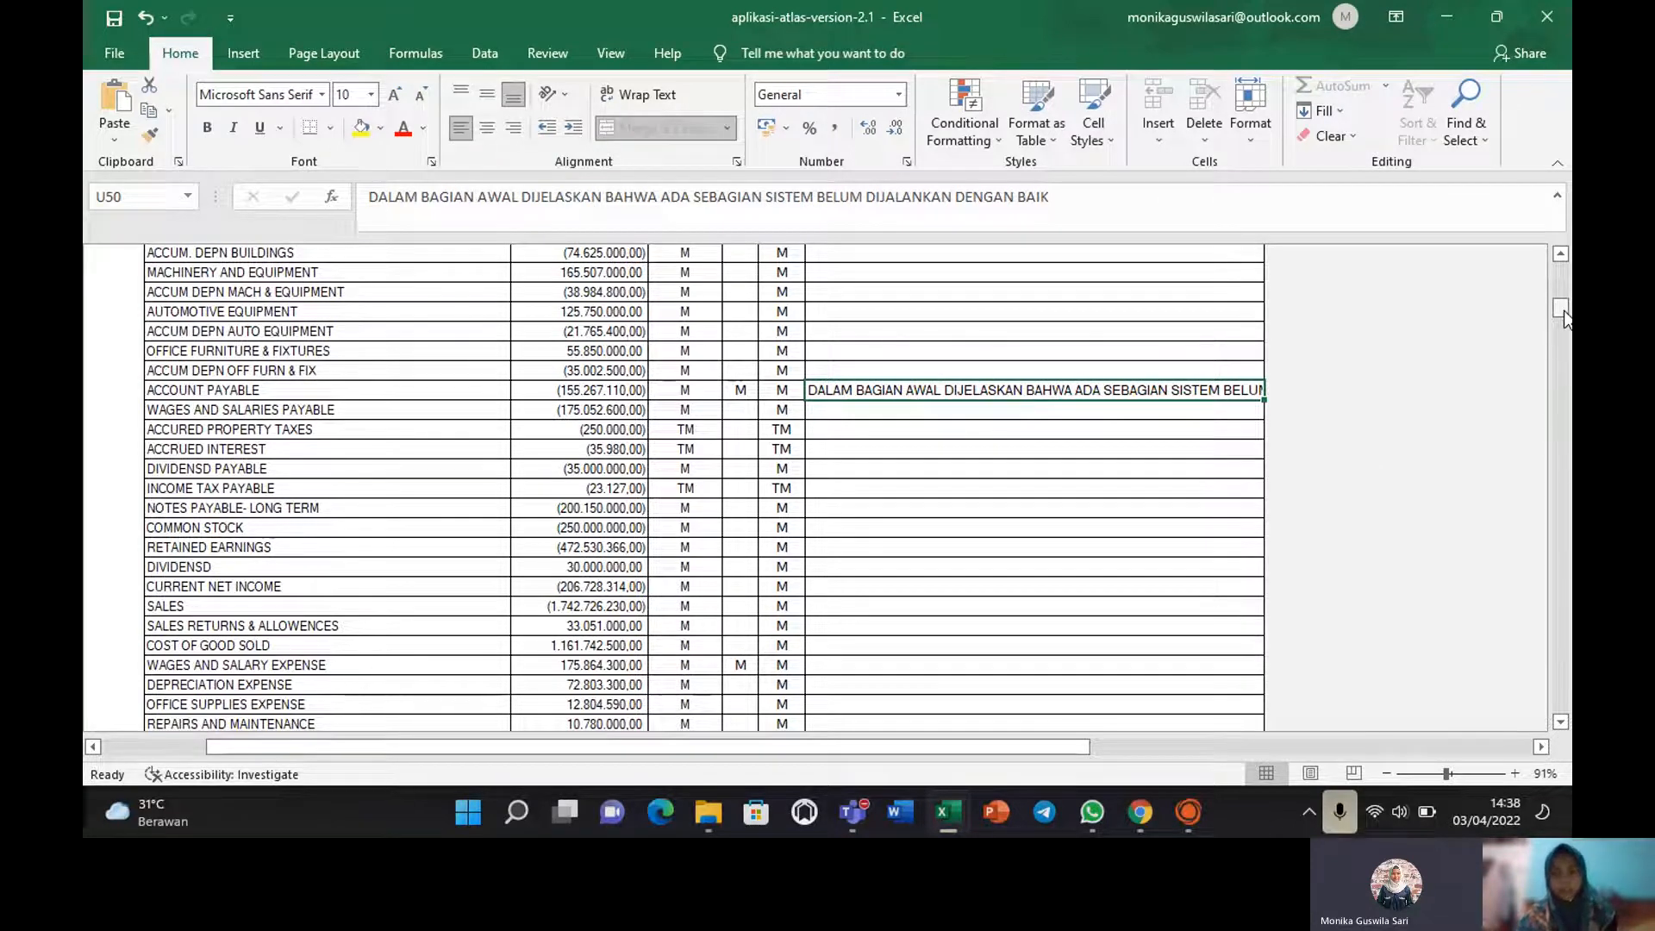
{"action": "left_click_drag", "start_coordinate": [1564, 312], "coordinate": [1543, 245]}
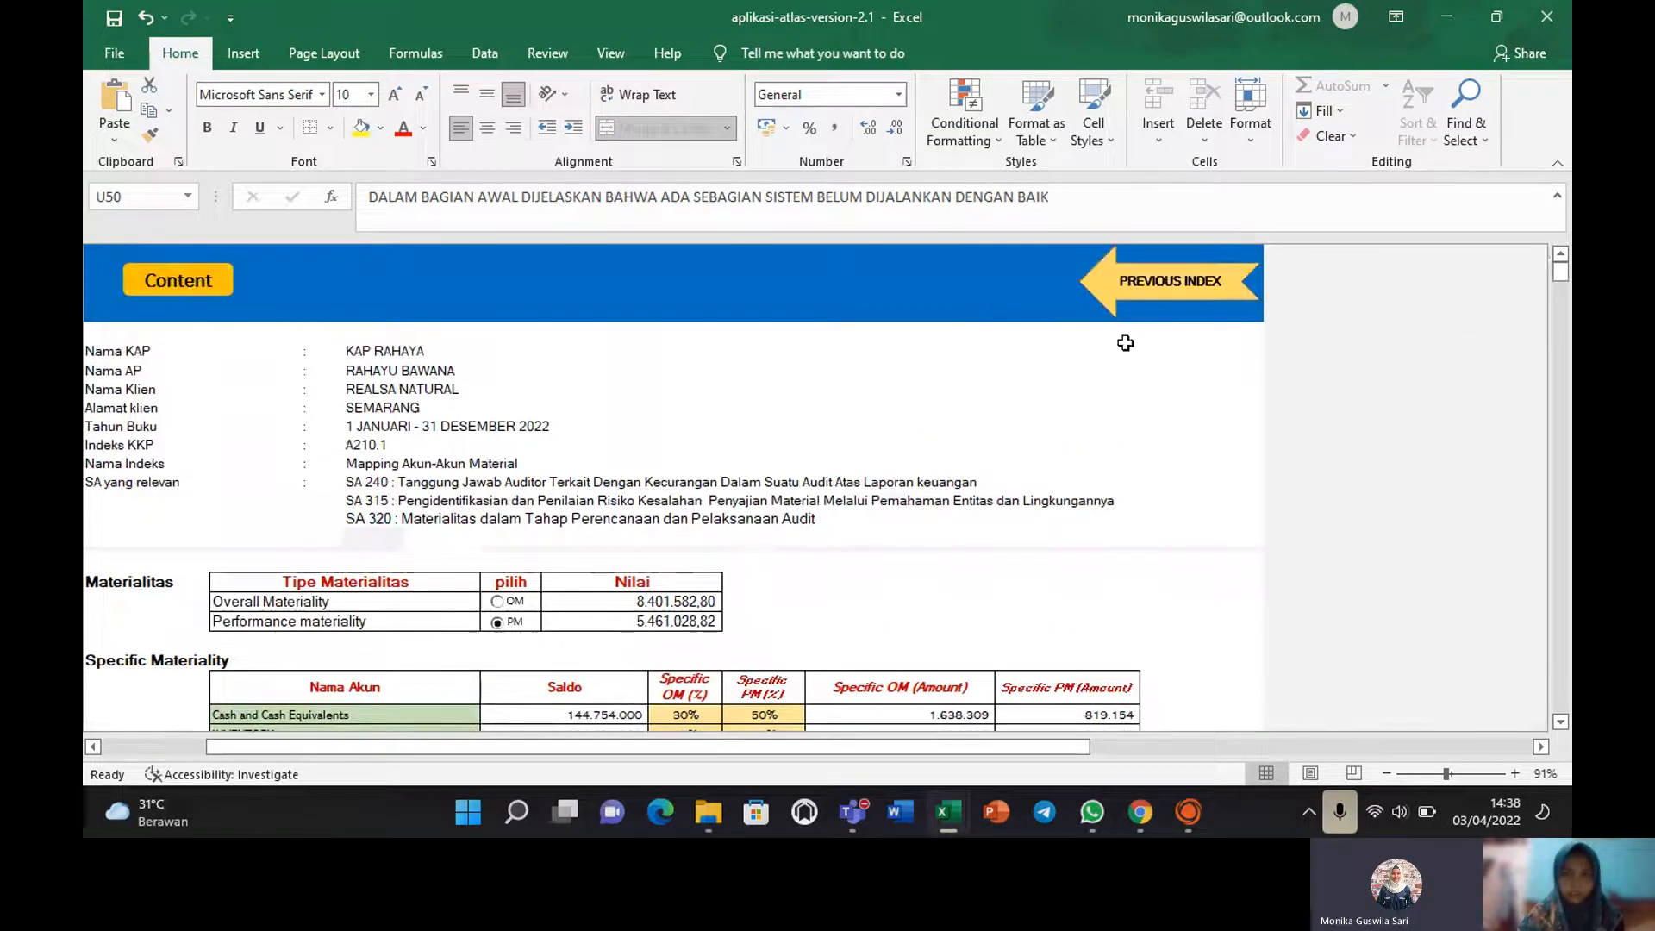
Go back to the materiality sheet, check its Completed status, then return to the ATLAS content index.
{"action": "left_click", "coordinate": [1132, 281]}
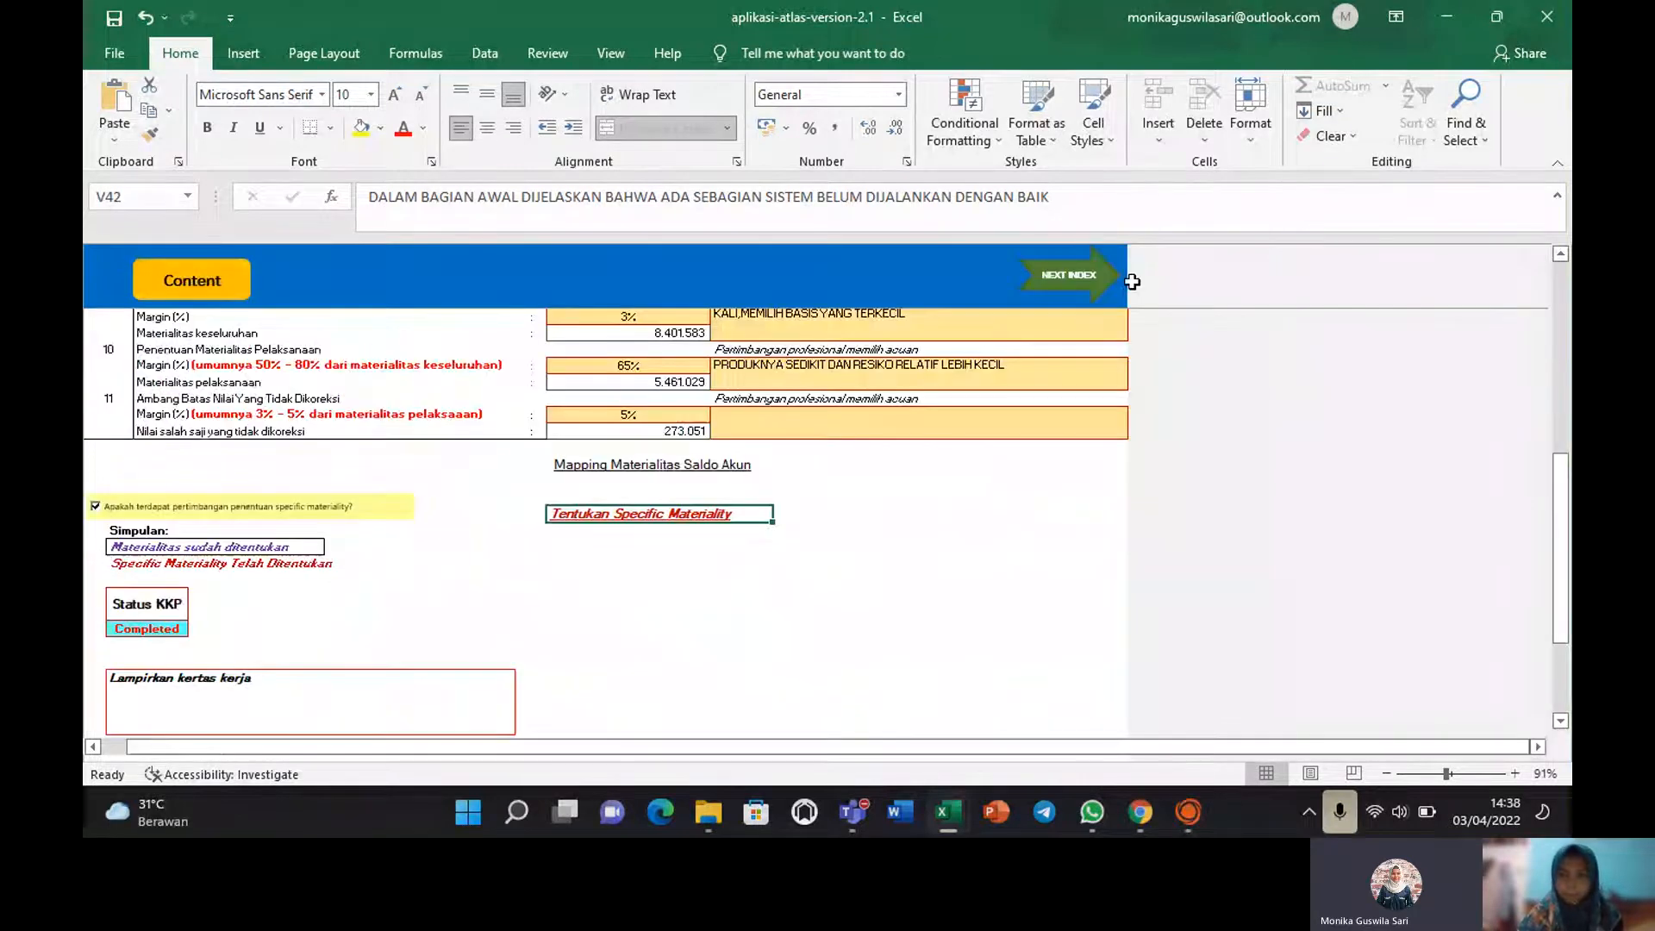
{"action": "left_click", "coordinate": [1132, 282]}
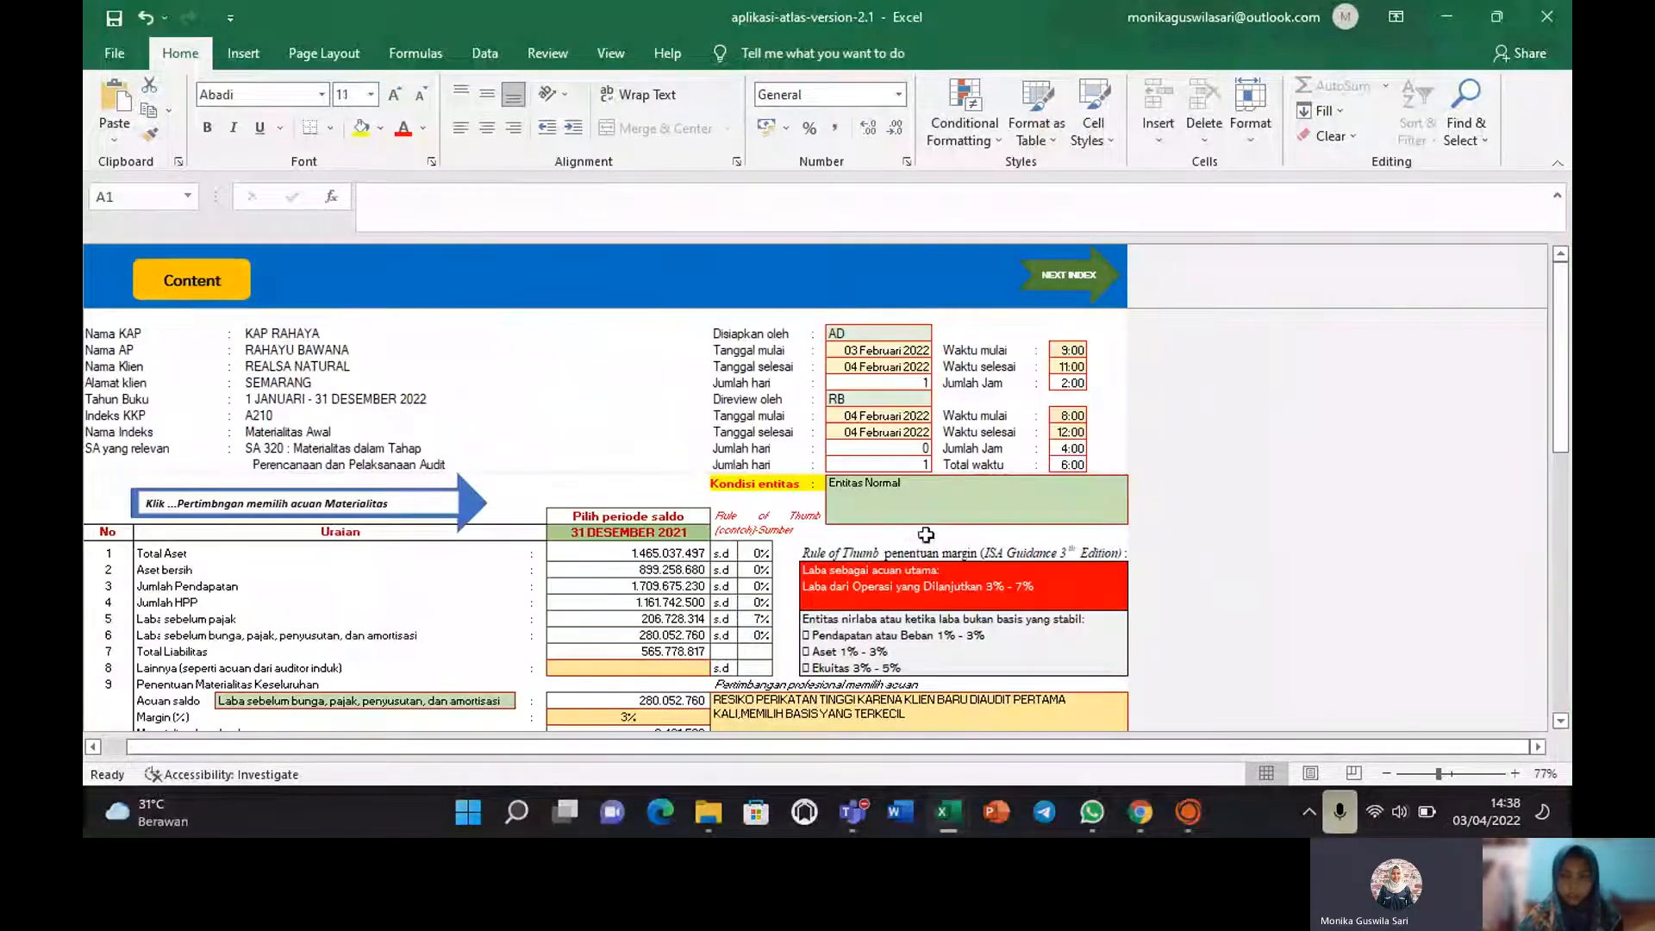
{"action": "left_click_drag", "start_coordinate": [1562, 319], "coordinate": [1561, 387]}
{"action": "left_click_drag", "start_coordinate": [1565, 447], "coordinate": [1561, 562]}
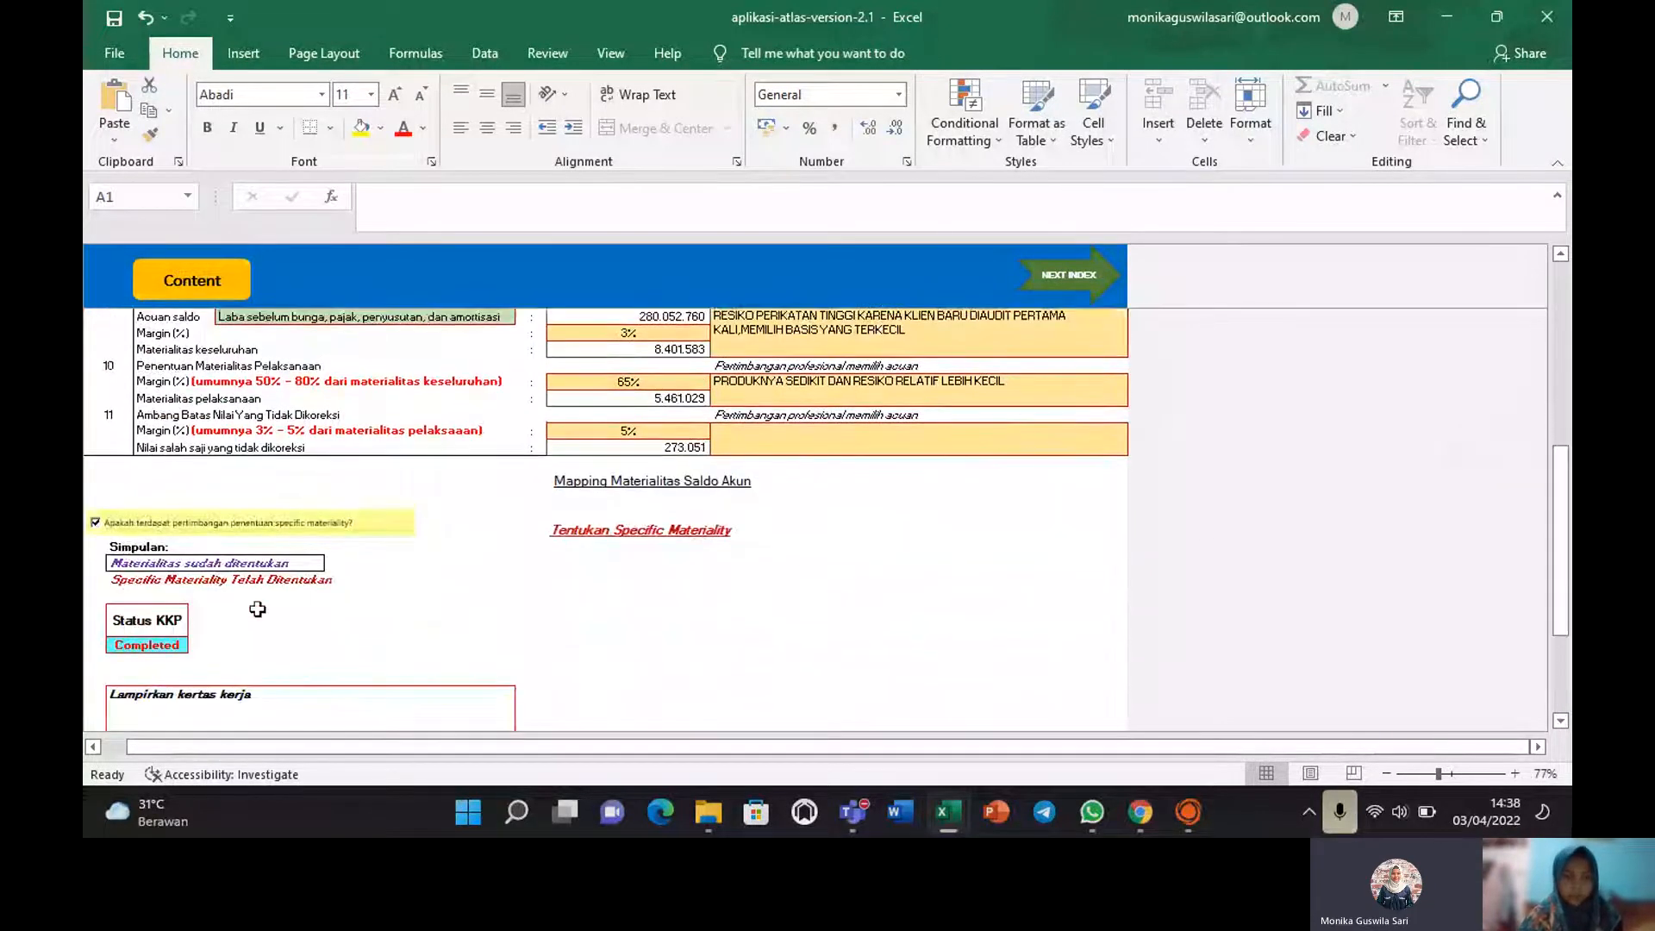
{"action": "left_click", "coordinate": [157, 644]}
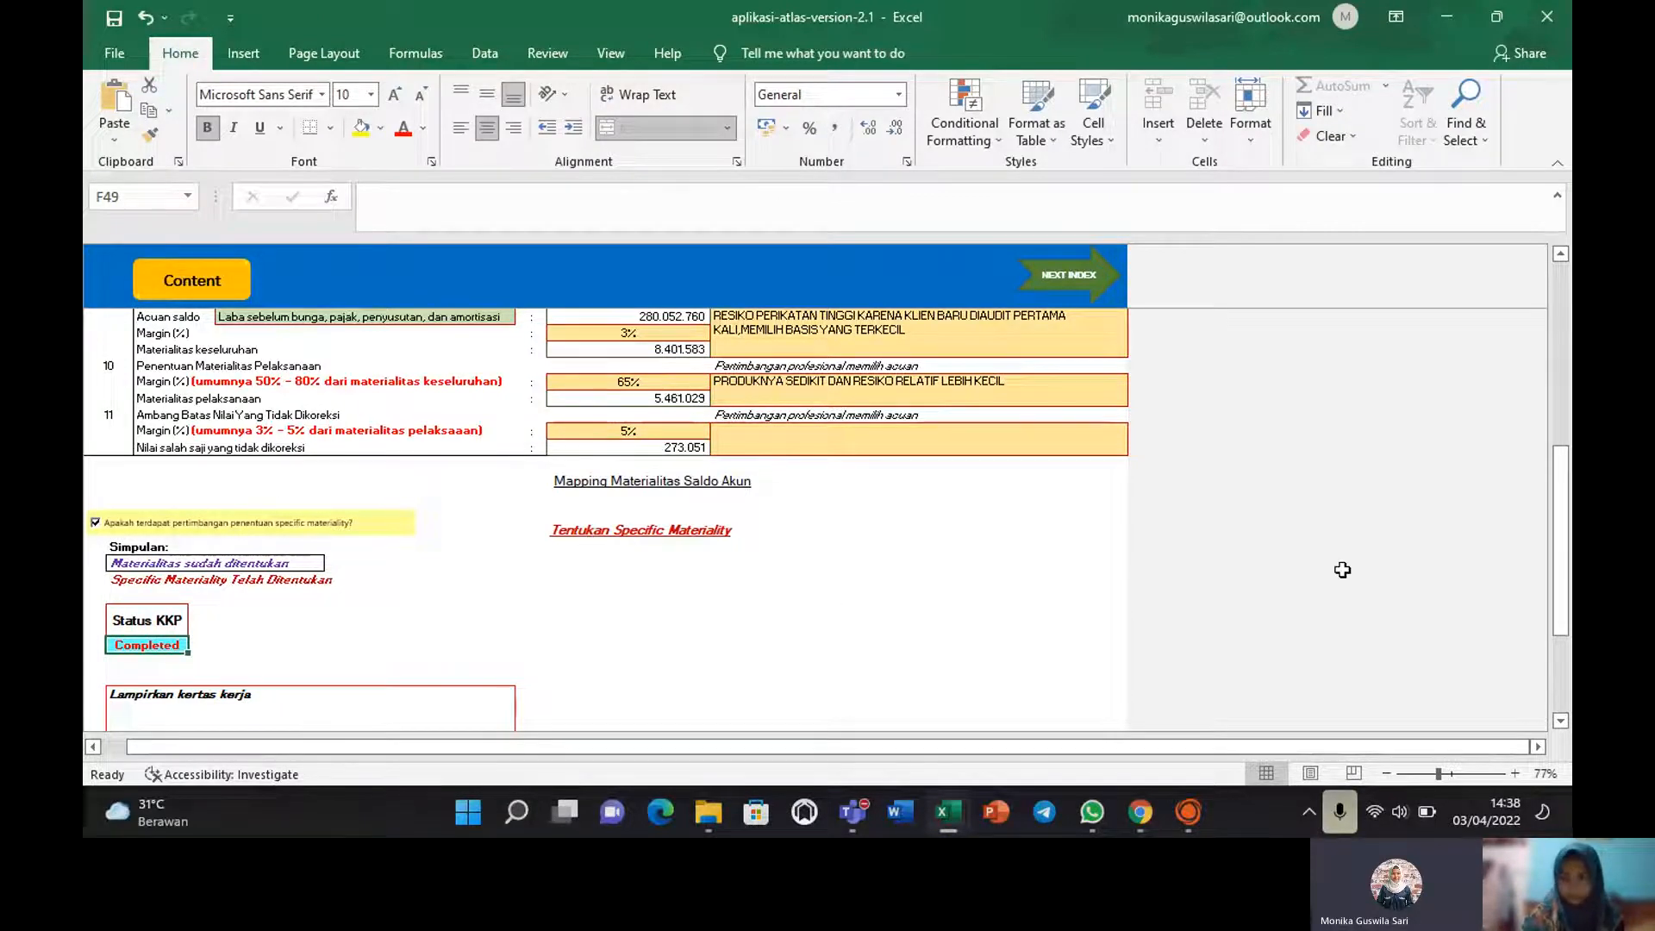
{"action": "left_click", "coordinate": [1560, 474]}
{"action": "left_click_drag", "start_coordinate": [1561, 474], "coordinate": [1565, 529]}
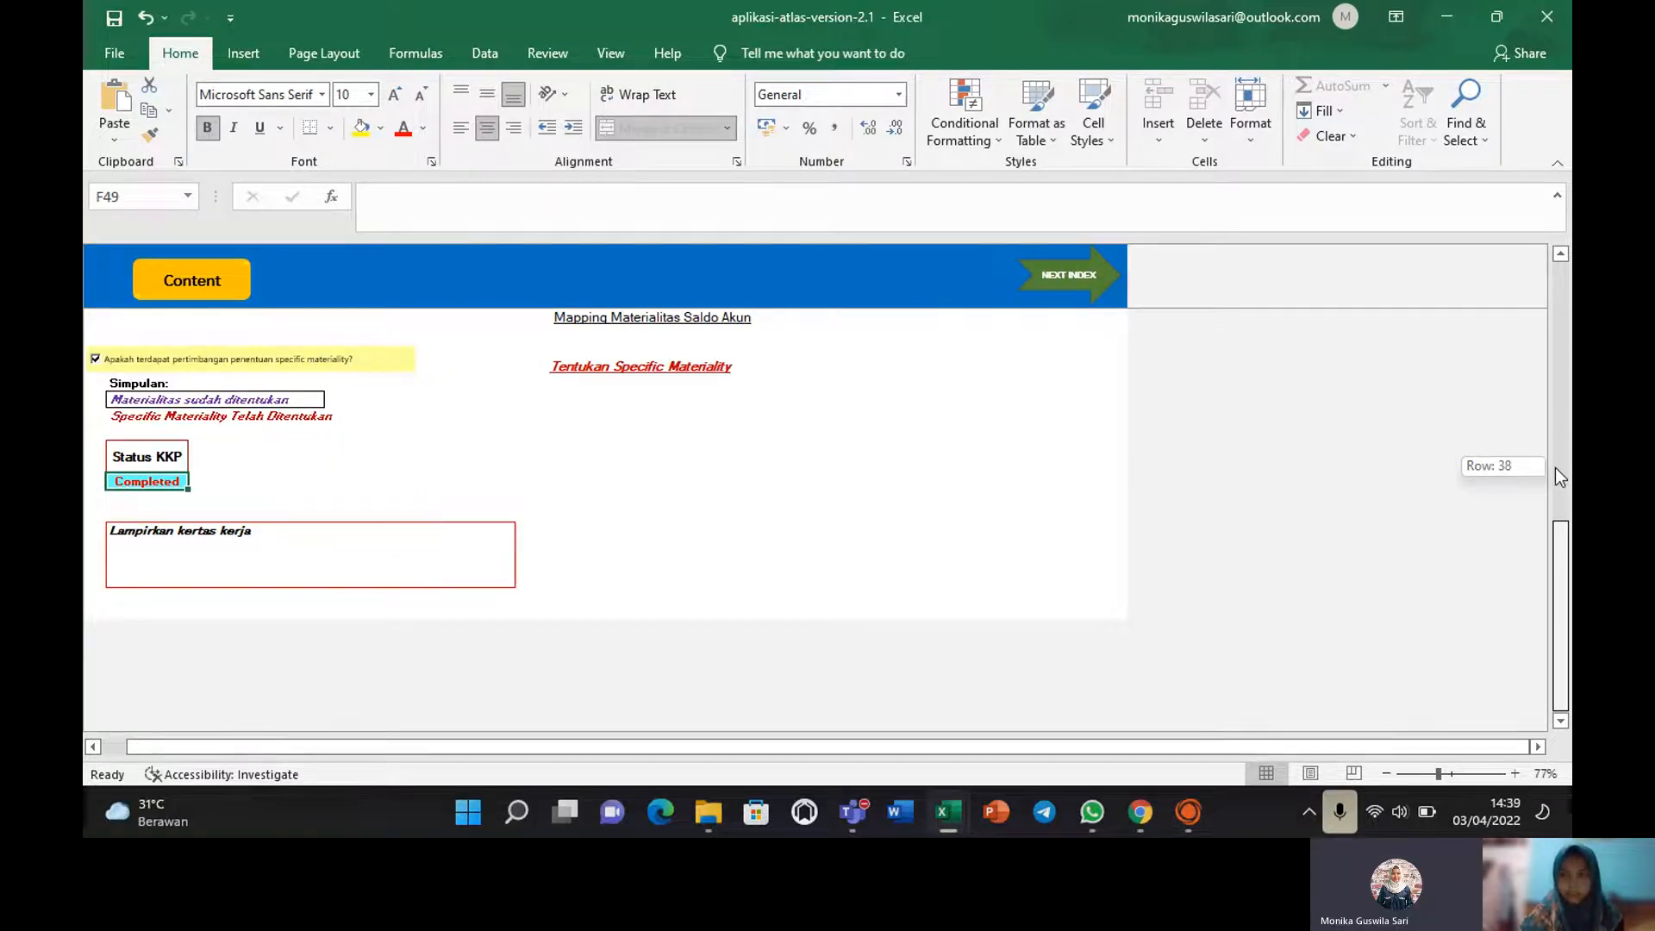
{"action": "left_click_drag", "start_coordinate": [1555, 468], "coordinate": [1540, 278]}
{"action": "left_click", "coordinate": [156, 285]}
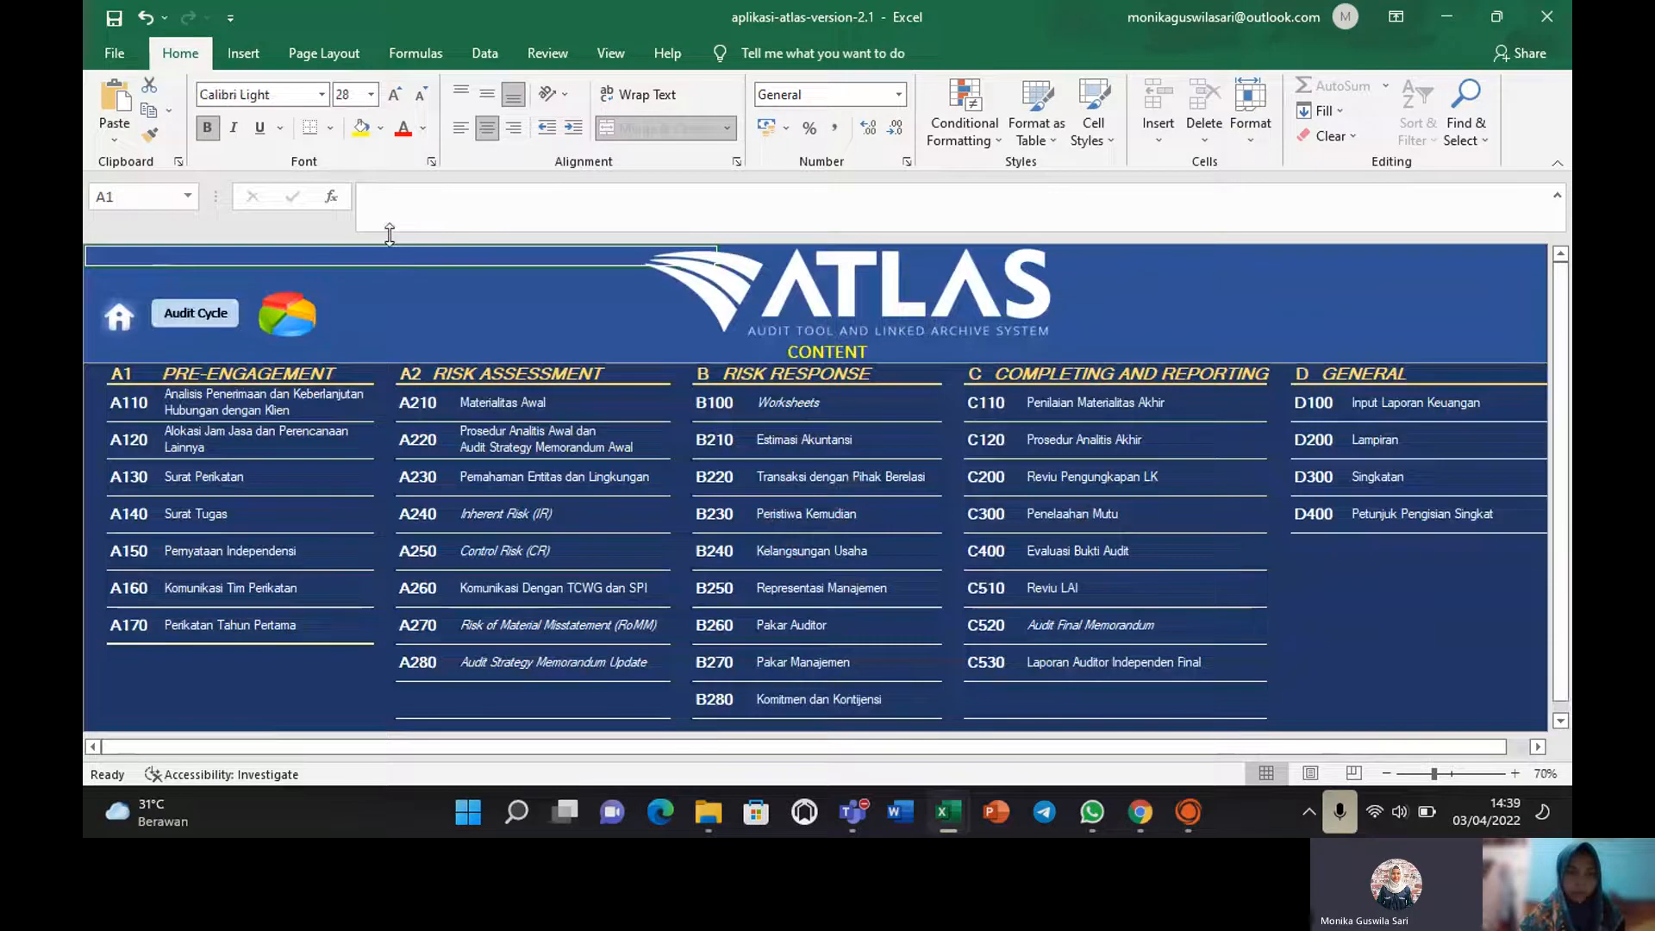
Open the A220 working paper past the protected-sheet warning, then follow the A 220.1 link.
{"action": "double_click", "coordinate": [414, 445]}
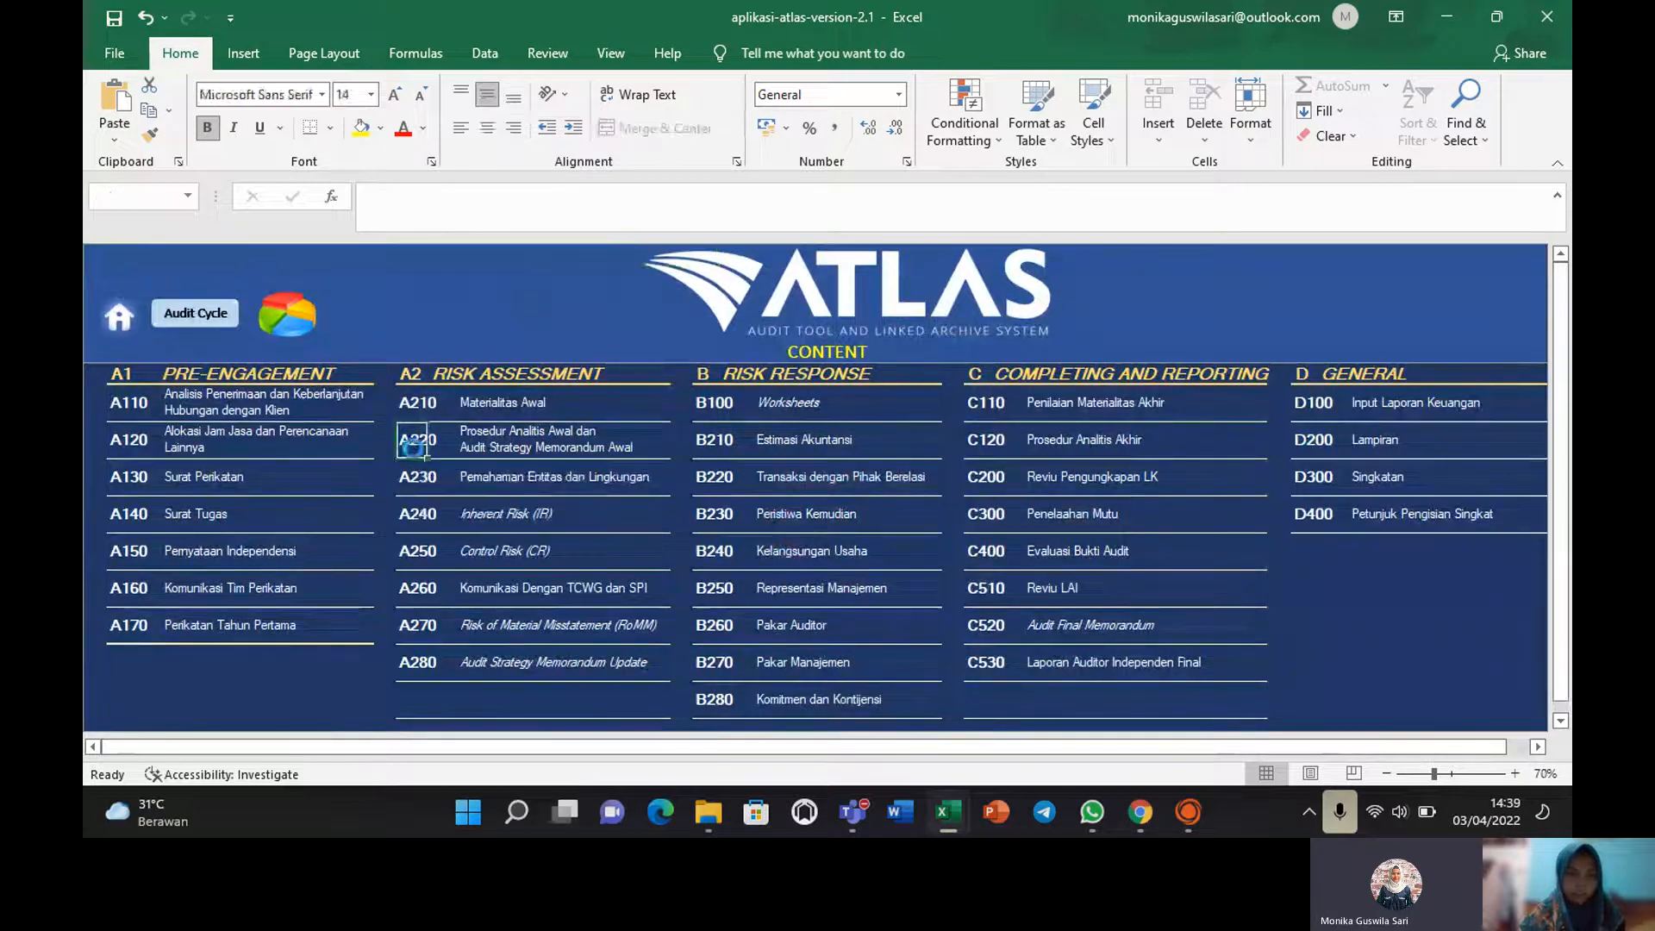
{"action": "key", "text": "Return"}
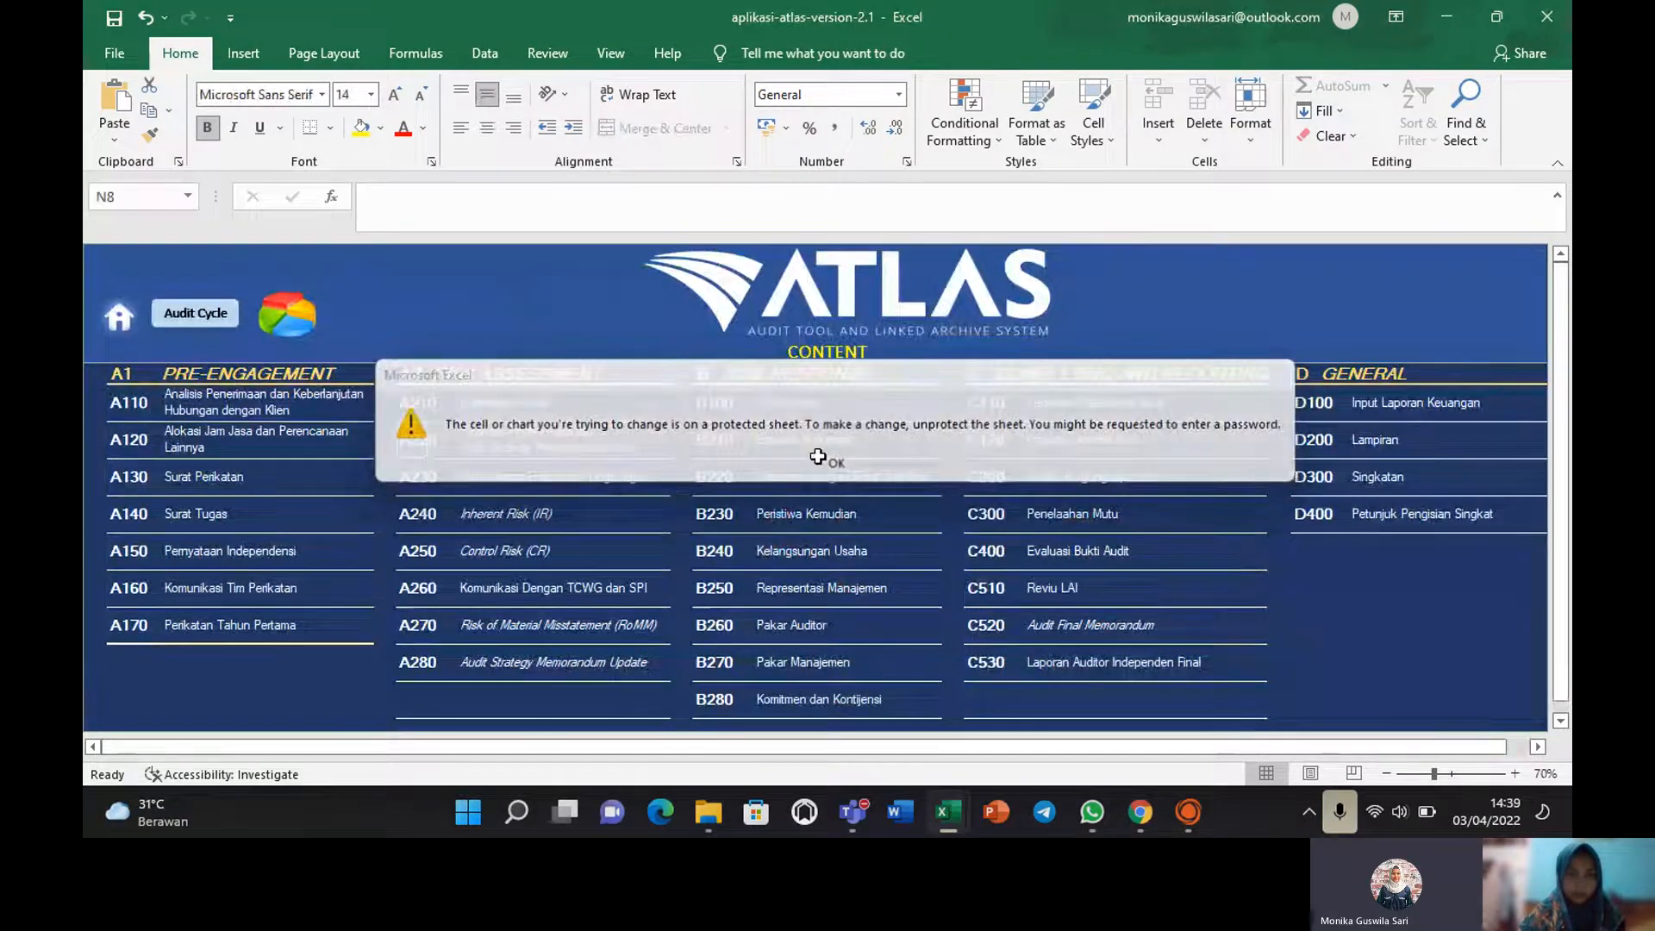
{"action": "left_click", "coordinate": [408, 440]}
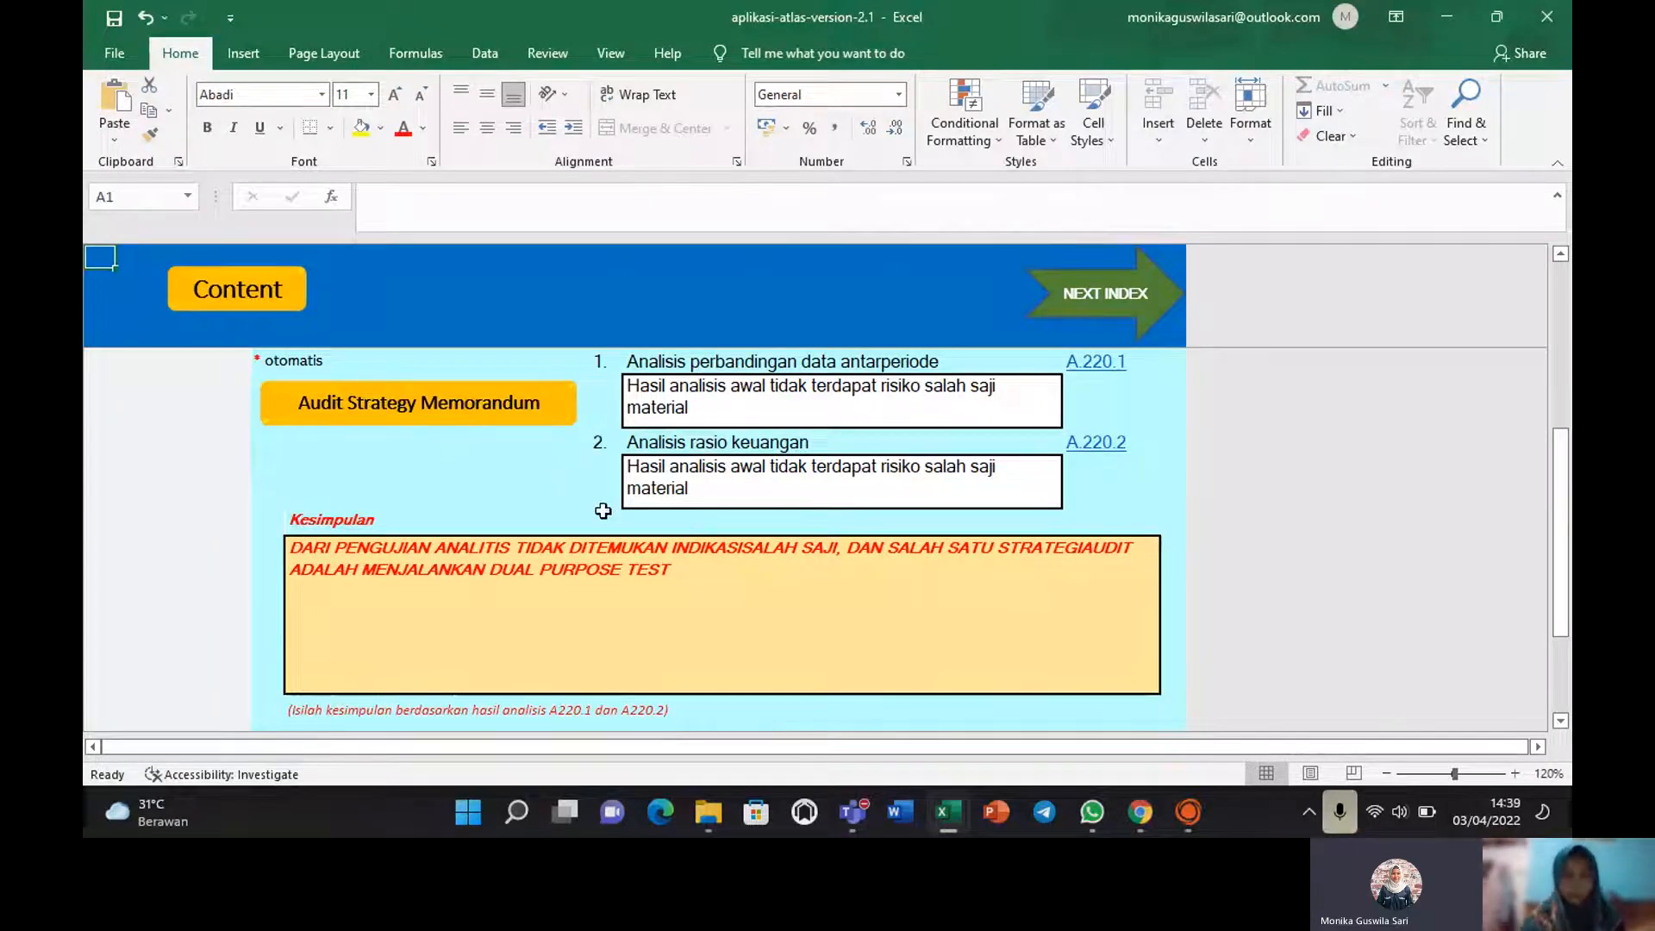
{"action": "left_click", "coordinate": [708, 406]}
{"action": "left_click_drag", "start_coordinate": [1563, 454], "coordinate": [1562, 438]}
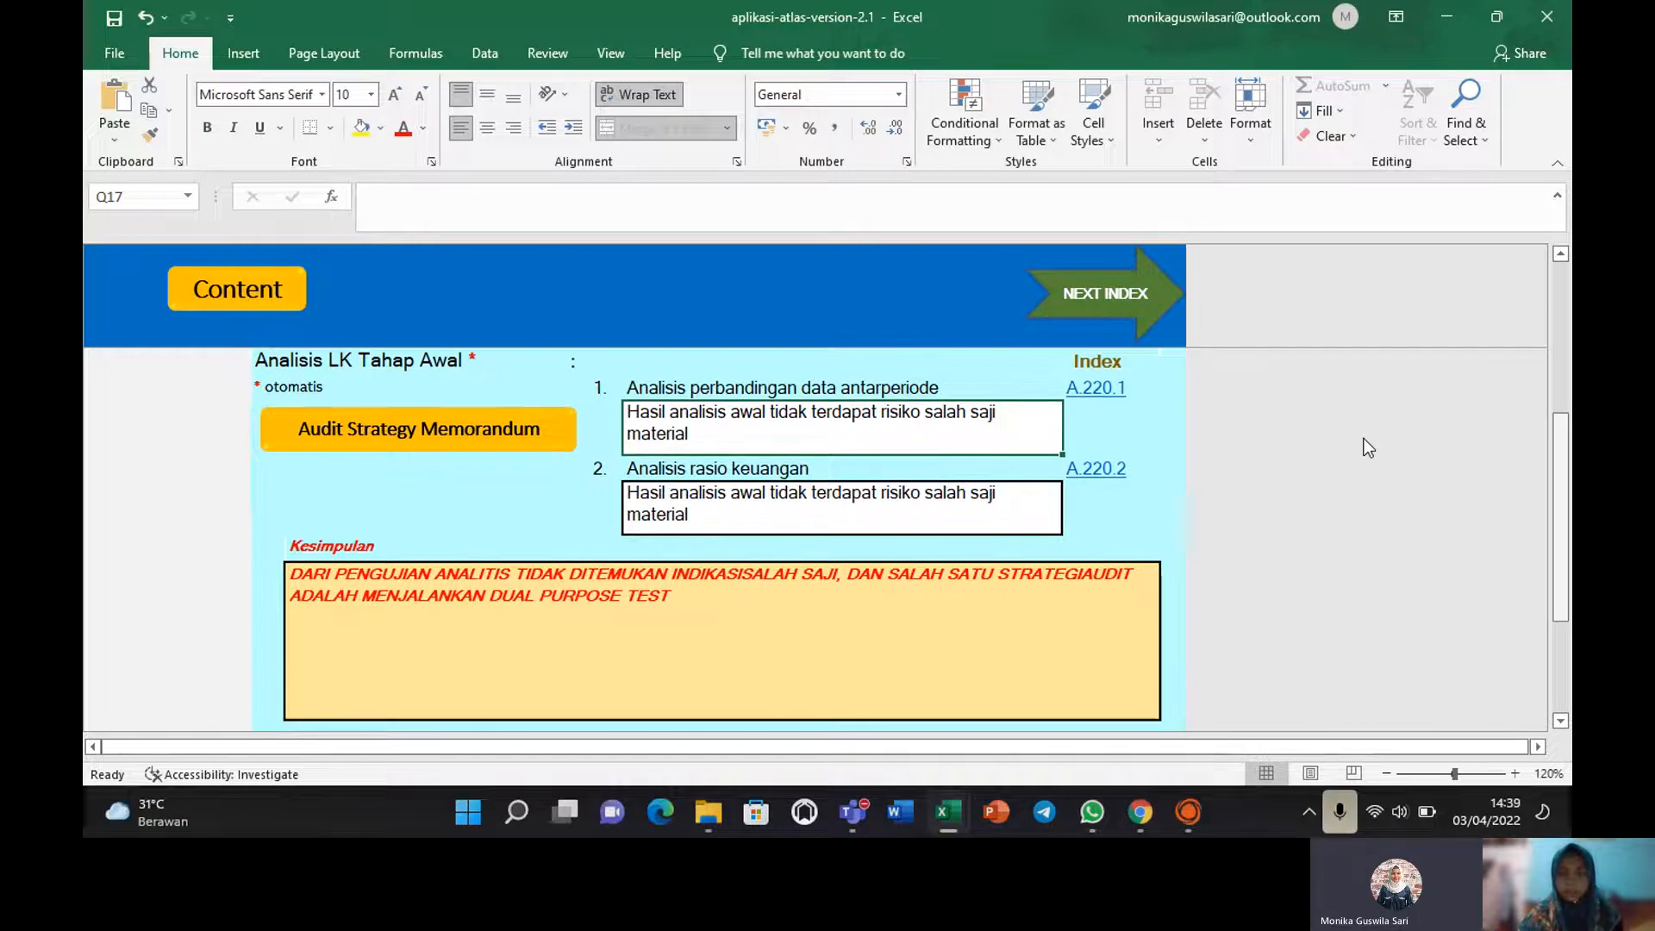
{"action": "left_click", "coordinate": [1094, 394]}
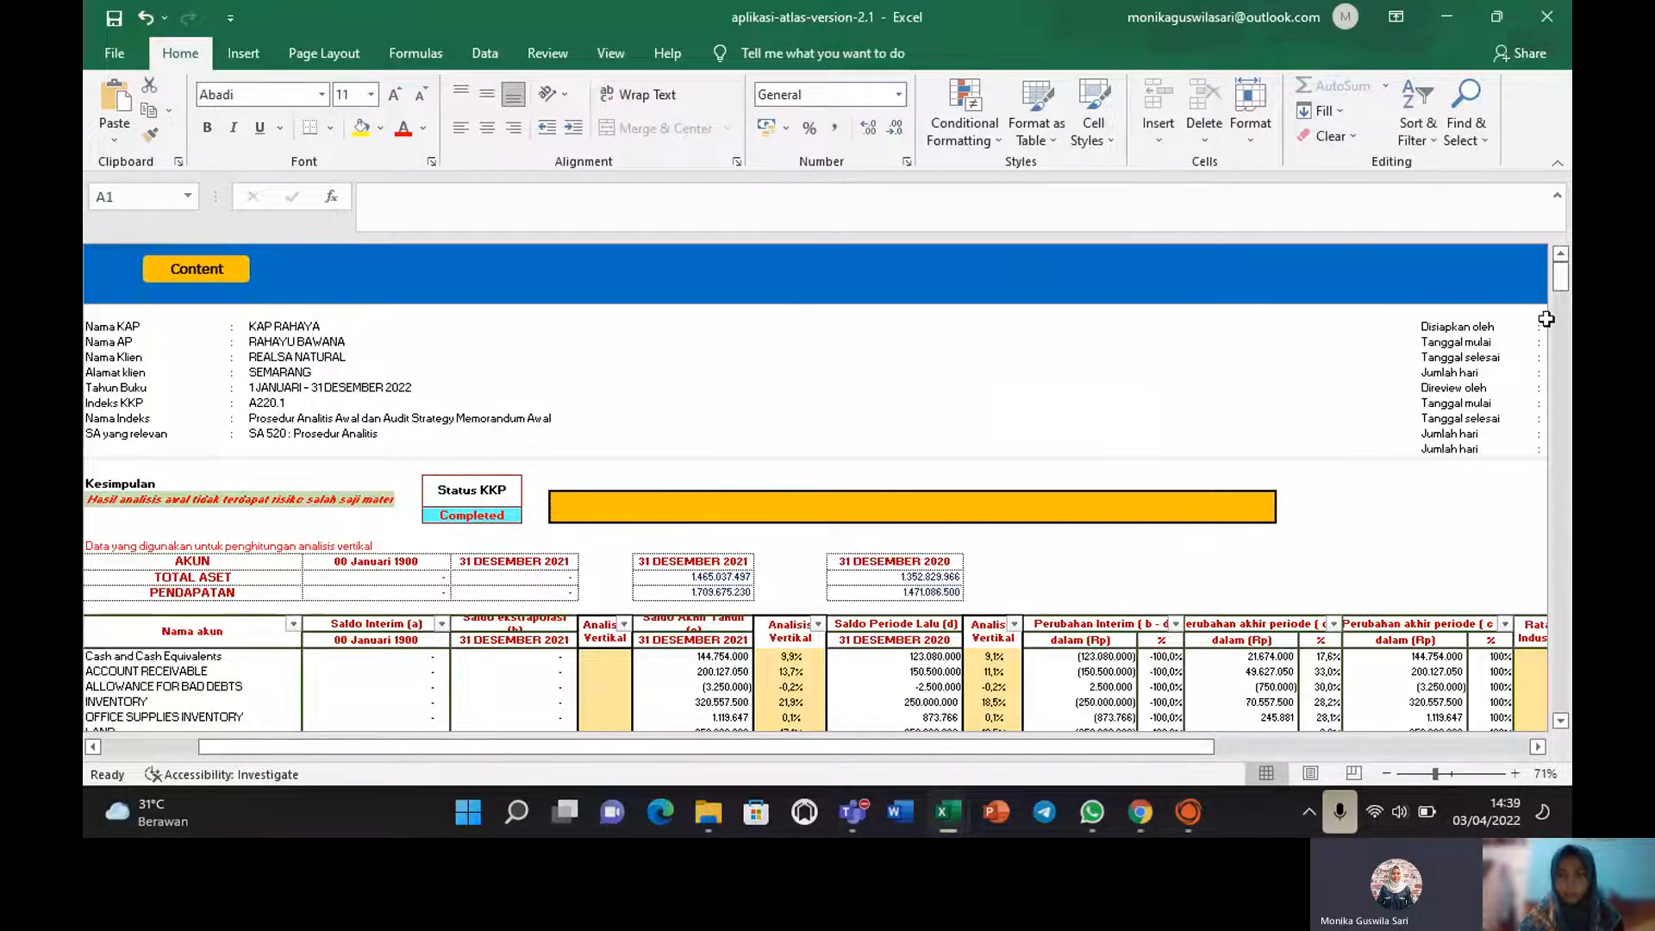
{"action": "mouse_move", "coordinate": [1558, 286]}
{"action": "left_mouse_down"}
{"action": "mouse_move", "coordinate": [1561, 317]}
{"action": "mouse_move", "coordinate": [1561, 291]}
{"action": "left_mouse_up"}
{"action": "double_click", "coordinate": [789, 468]}
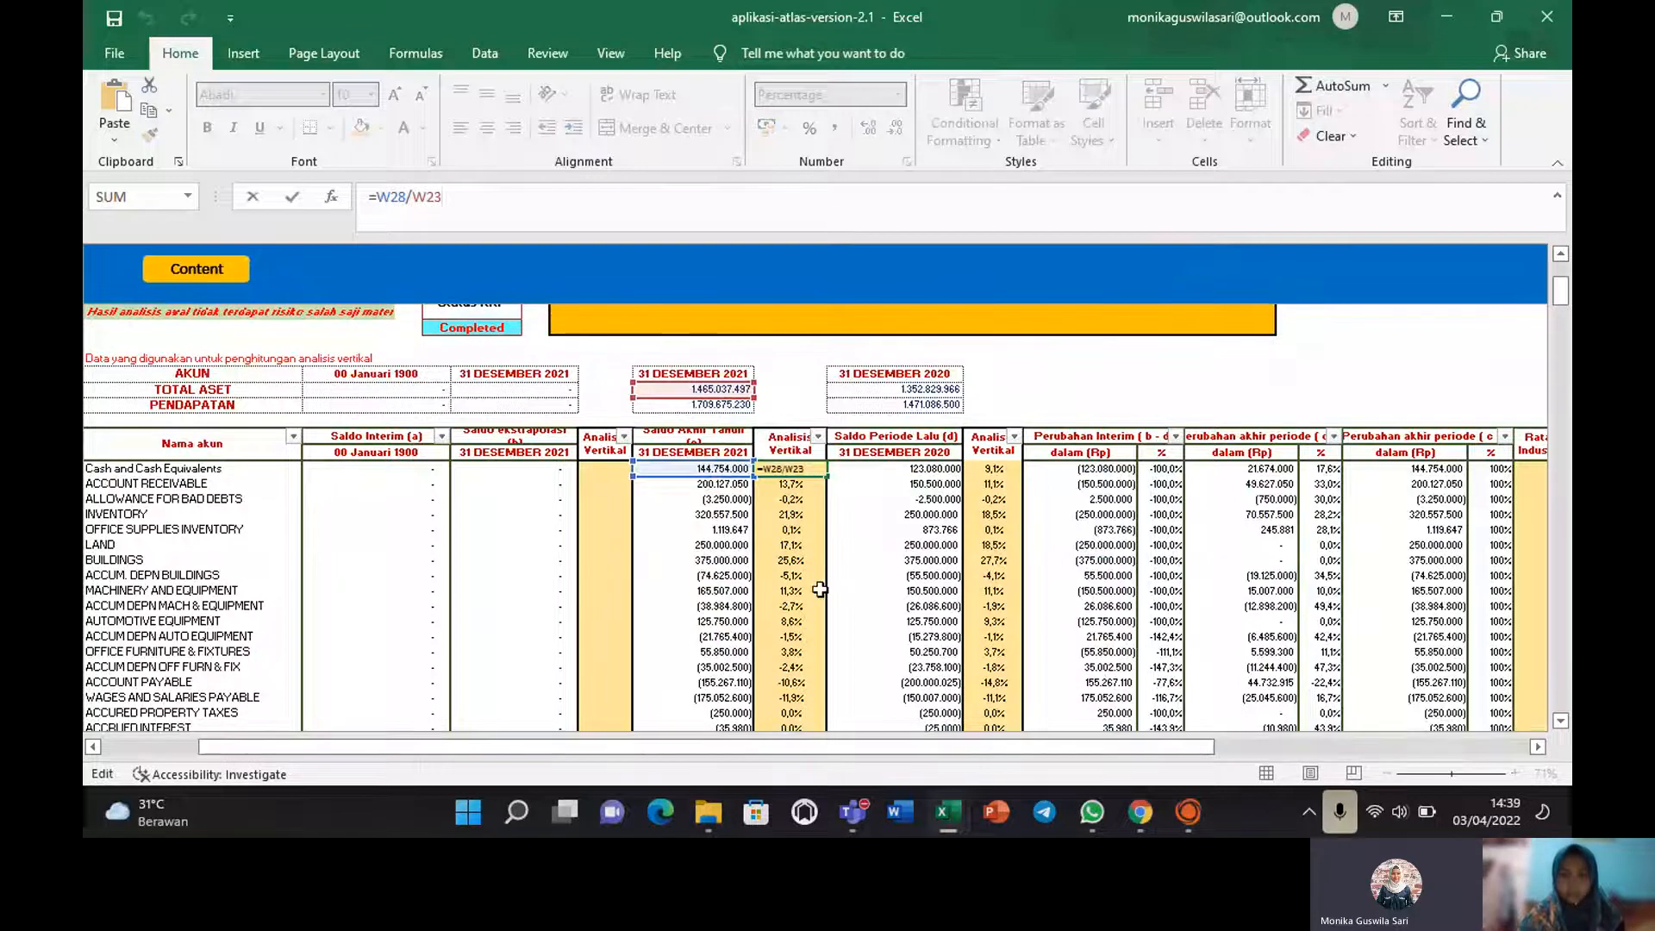
{"action": "key", "text": "Return"}
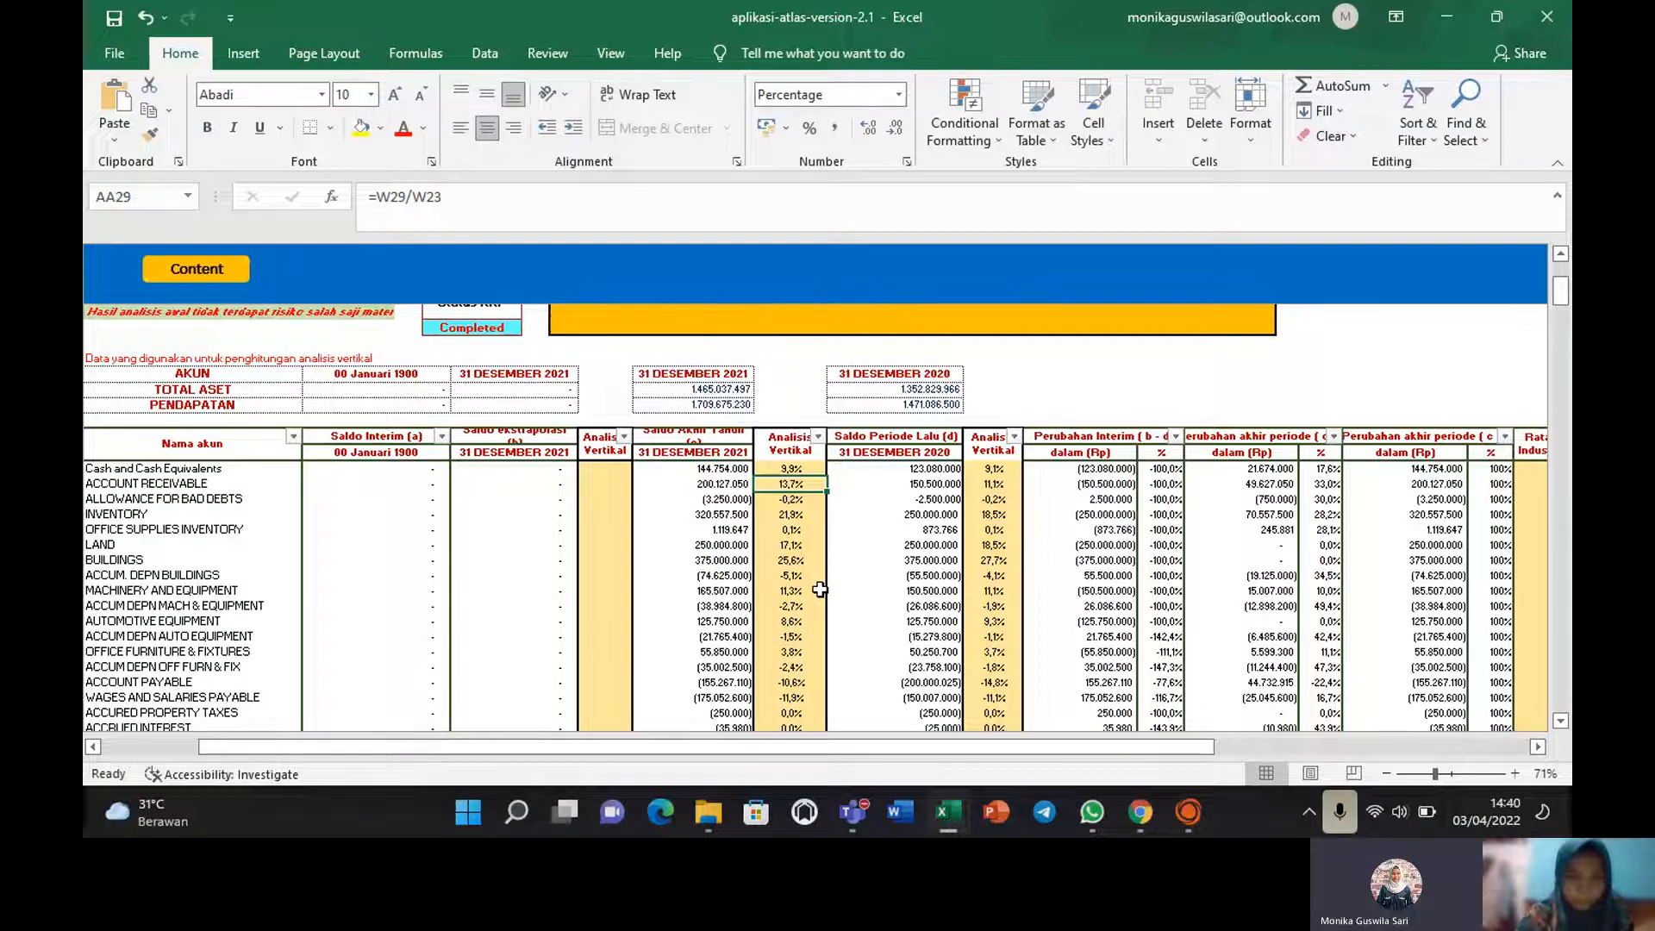
{"action": "left_click", "coordinate": [721, 392]}
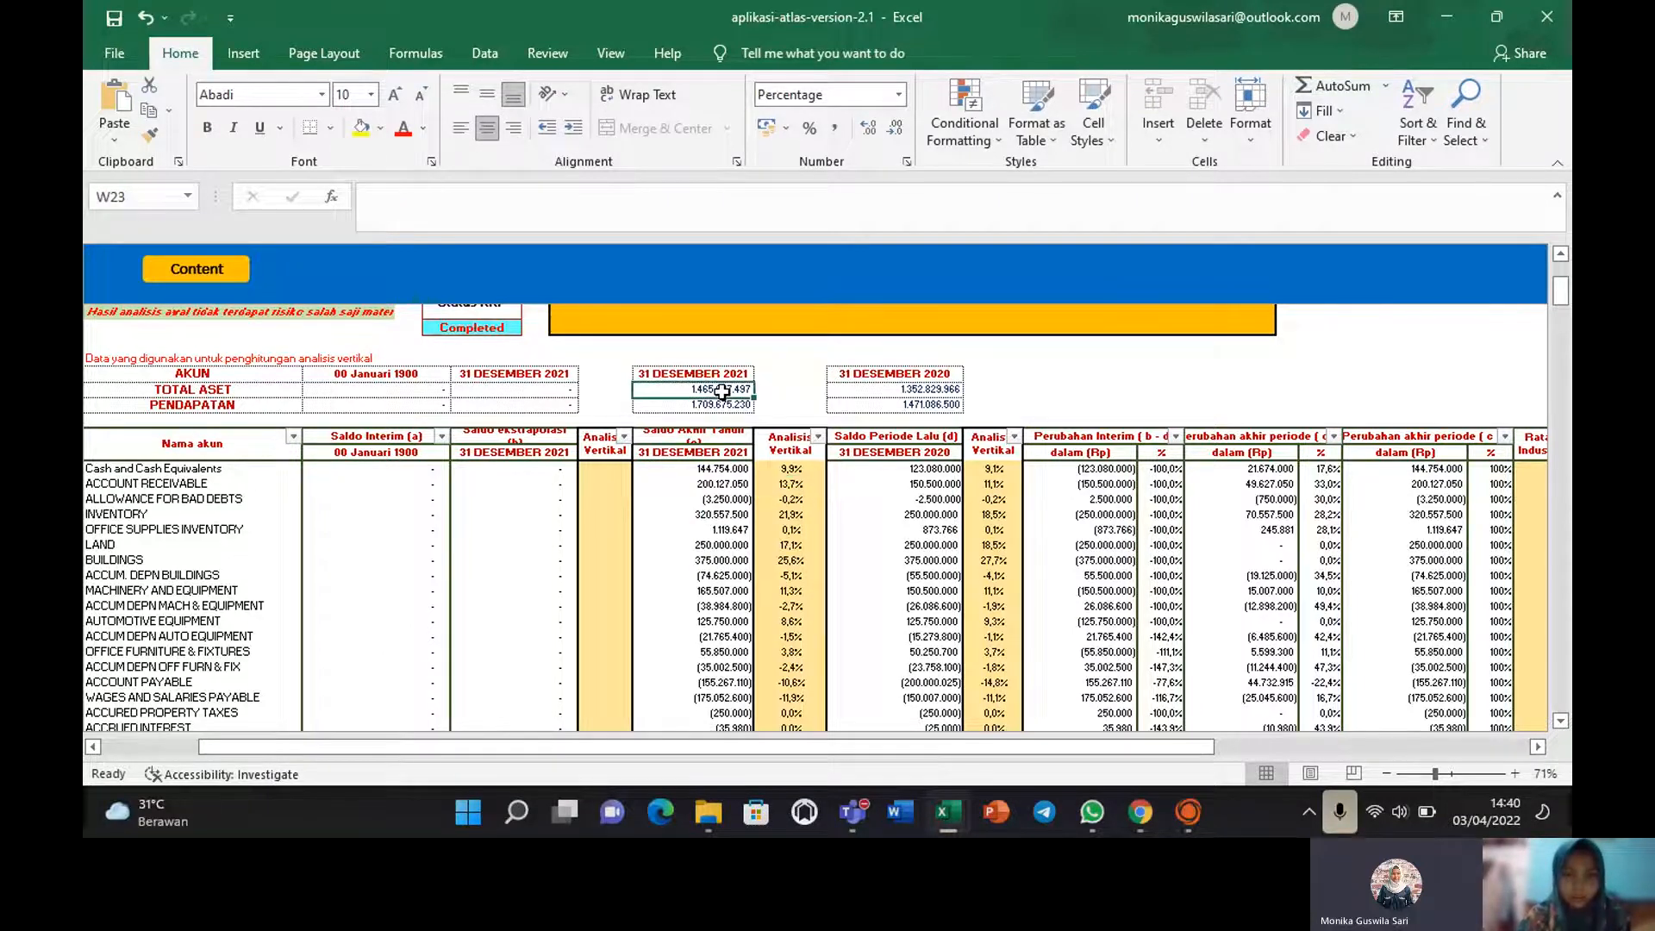
{"action": "left_click", "coordinate": [782, 508]}
{"action": "key", "text": "Down"}
{"action": "key", "text": "Down"}
{"action": "key", "text": "Down"}
{"action": "key", "text": "Down"}
{"action": "key", "text": "Down"}
{"action": "key", "text": "Down"}
{"action": "key", "text": "Down"}
{"action": "key", "text": "Down"}
{"action": "key", "text": "Down"}
{"action": "key", "text": "Down"}
{"action": "key", "text": "Down"}
{"action": "key", "text": "Down"}
{"action": "key", "text": "Down"}
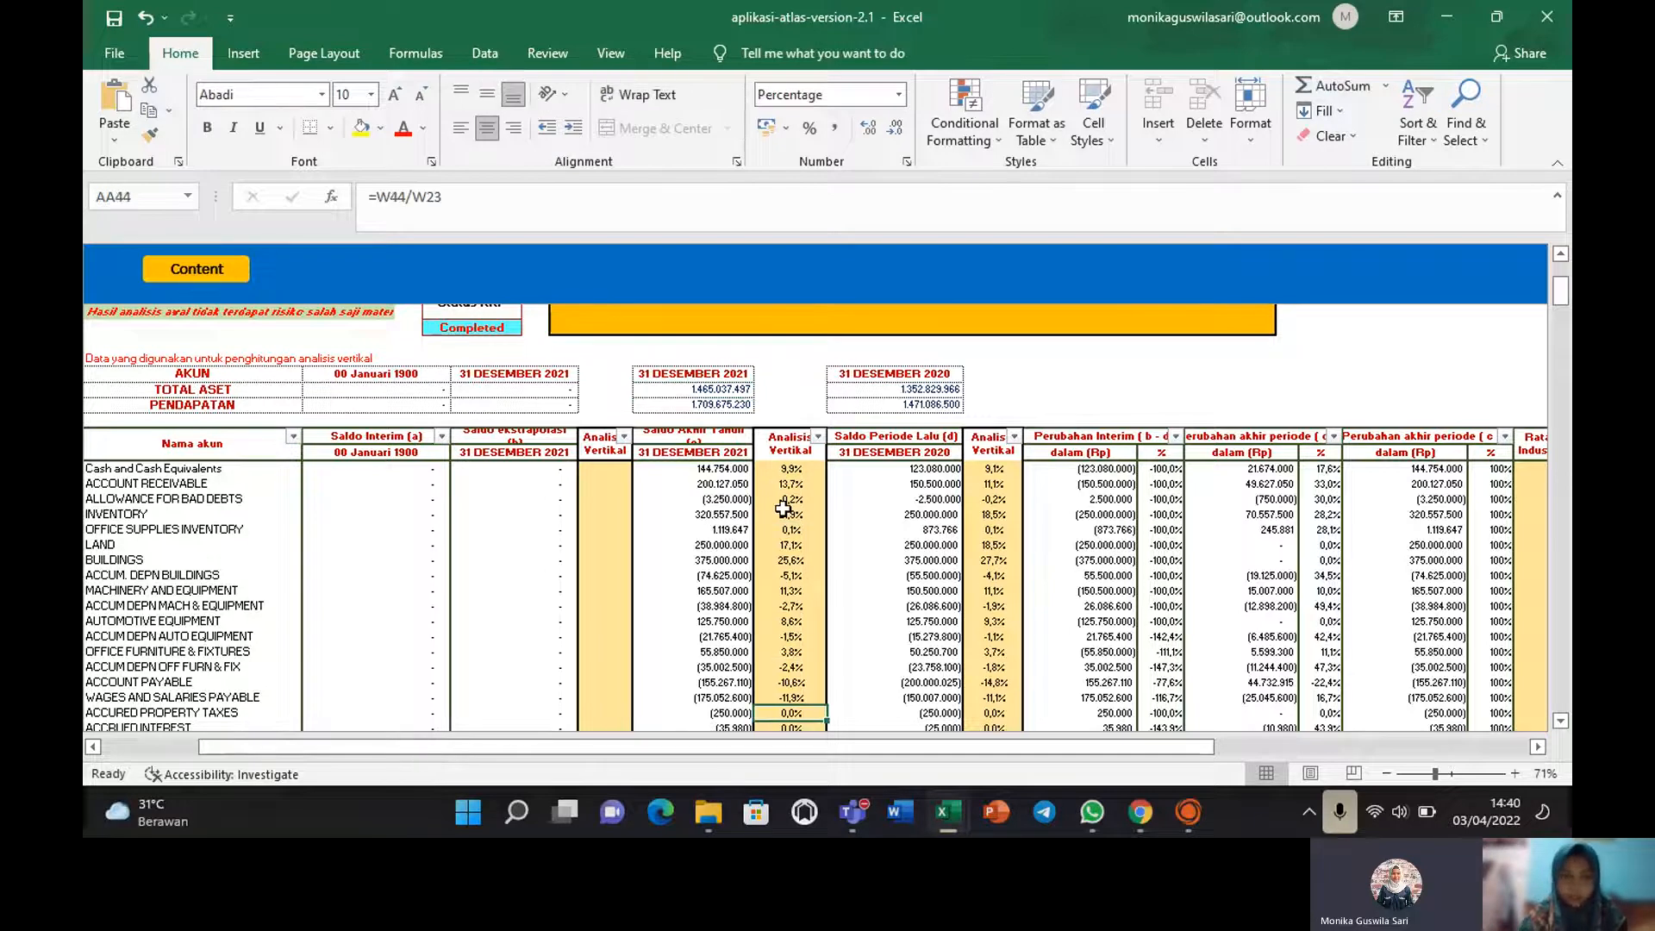
{"action": "key", "text": "Down"}
{"action": "key", "text": "Down"}
{"action": "key", "text": "Down"}
{"action": "key", "text": "Down"}
{"action": "key", "text": "Down"}
{"action": "key", "text": "Down"}
{"action": "key", "text": "Down"}
{"action": "key", "text": "Down"}
{"action": "key", "text": "Down"}
{"action": "key", "text": "Down"}
{"action": "key", "text": "Down"}
{"action": "key", "text": "Down"}
{"action": "key", "text": "Down"}
{"action": "key", "text": "Down"}
{"action": "key", "text": "Down"}
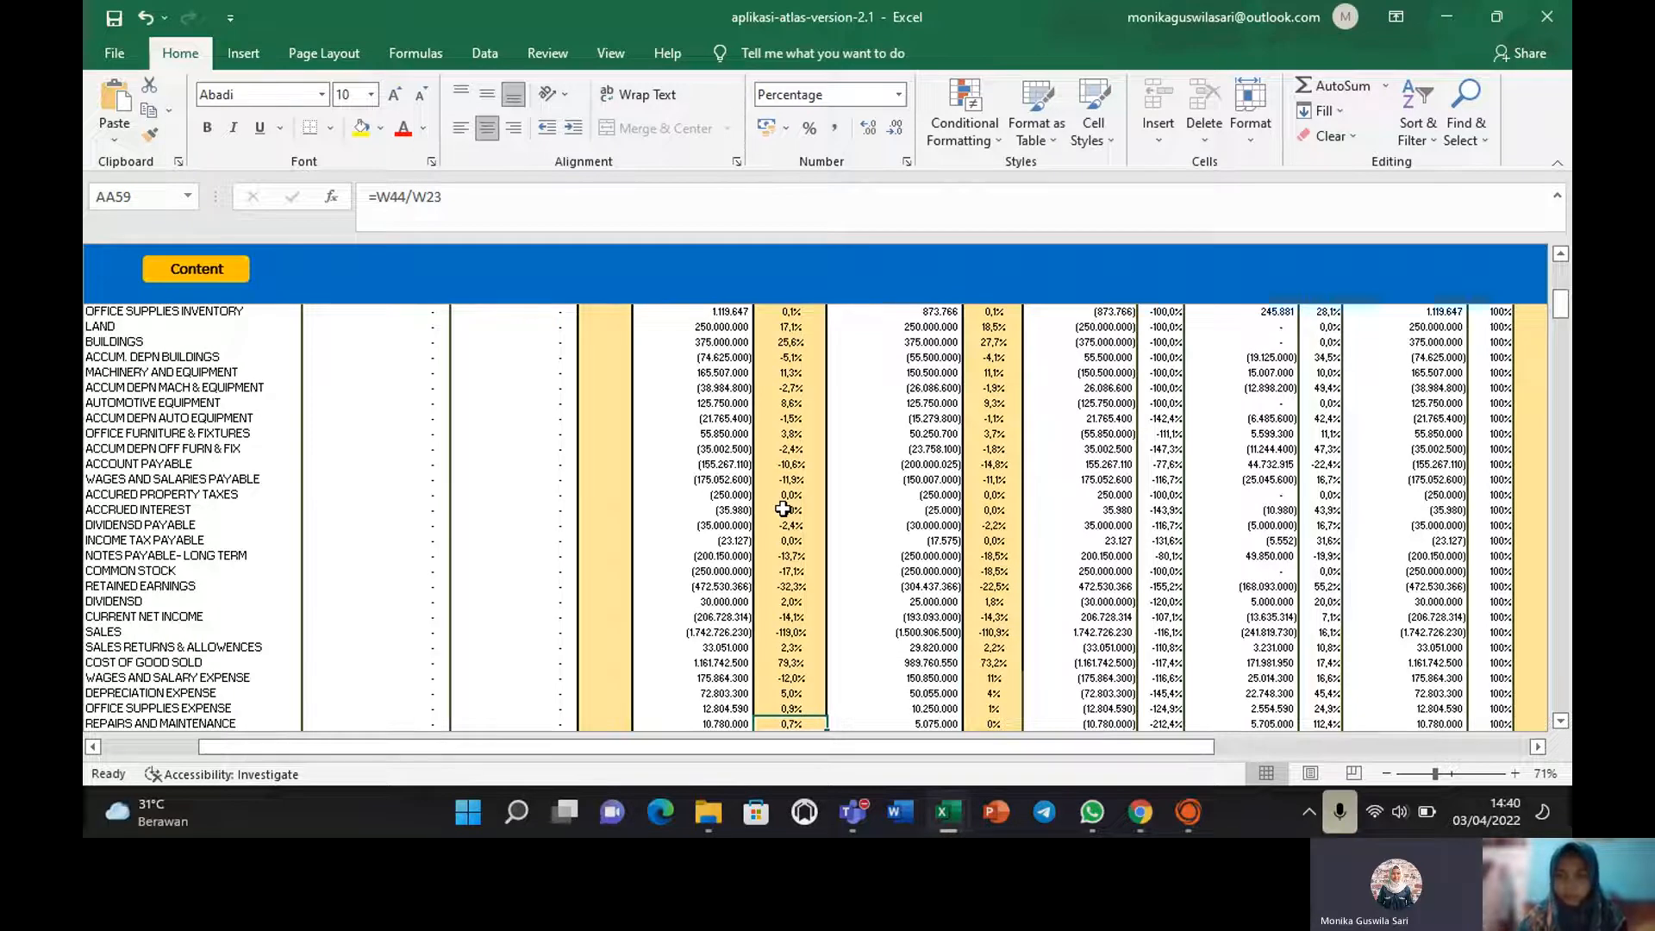
{"action": "key", "text": "Down"}
{"action": "key", "text": "Down"}
{"action": "key", "text": "Down"}
{"action": "key", "text": "Down"}
{"action": "key", "text": "Down"}
{"action": "key", "text": "Down"}
{"action": "key", "text": "Down"}
{"action": "key", "text": "Down"}
{"action": "key", "text": "Down"}
{"action": "key", "text": "Down"}
{"action": "key", "text": "Down"}
{"action": "key", "text": "Down"}
{"action": "key", "text": "Down"}
{"action": "left_click_drag", "start_coordinate": [1560, 312], "coordinate": [1560, 287]}
Confirm the cash prior-period formula =AB28/AB23 (9,1%) and the IFERROR change formula in AR28.
{"action": "left_click", "coordinate": [992, 595]}
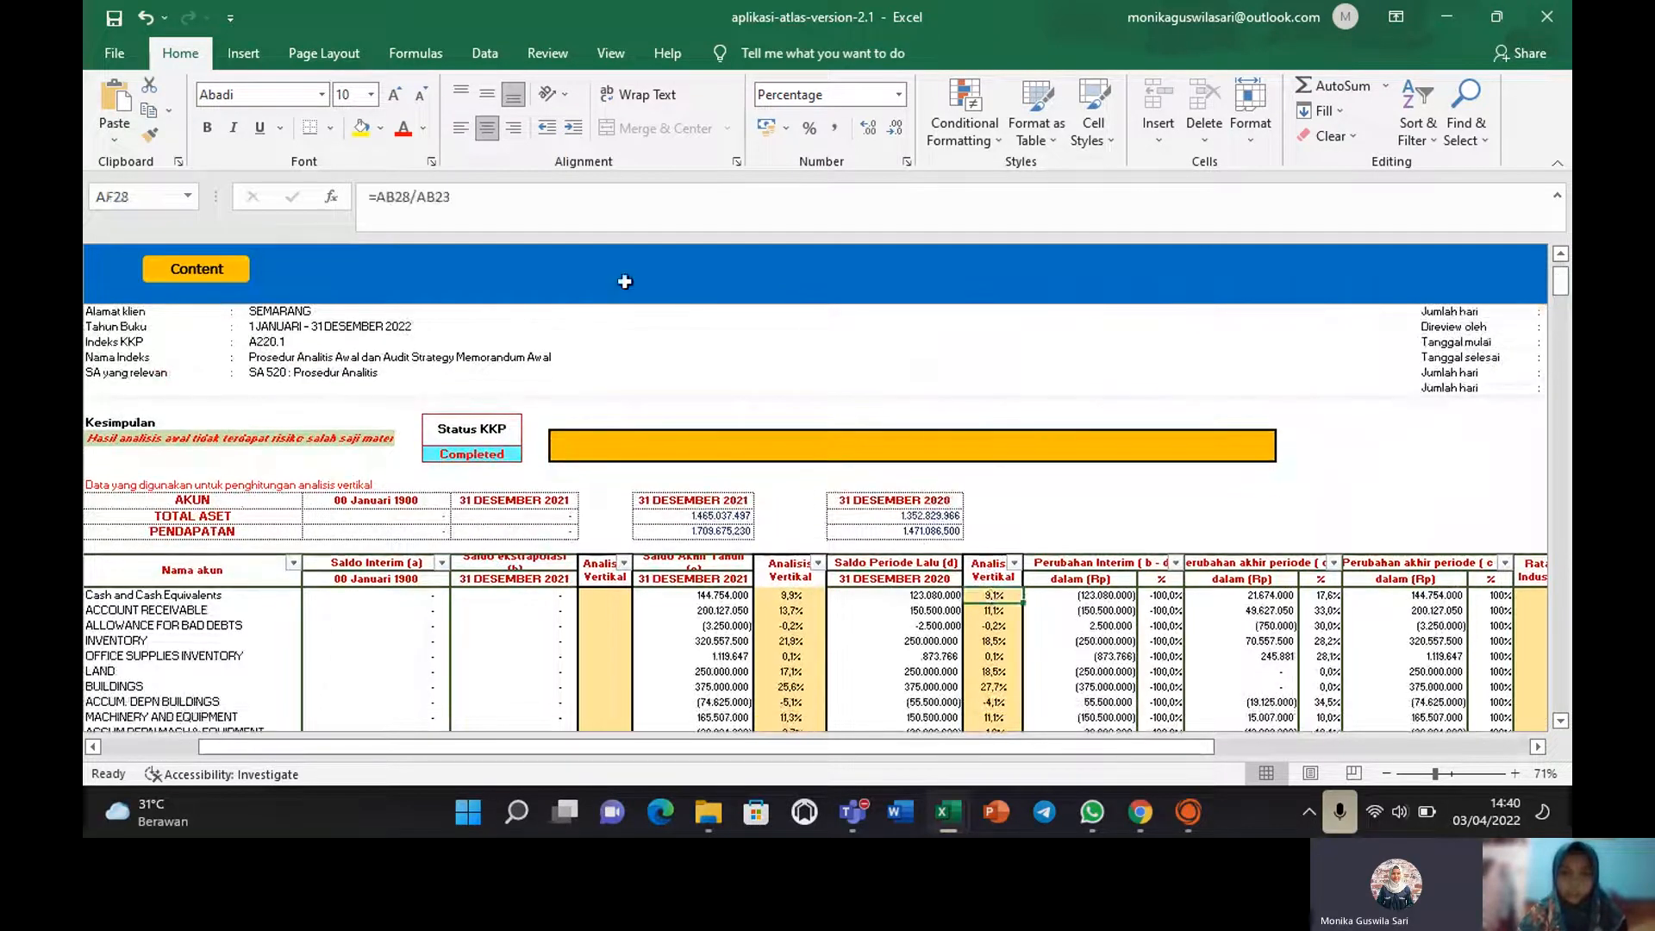
{"action": "left_click", "coordinate": [483, 205]}
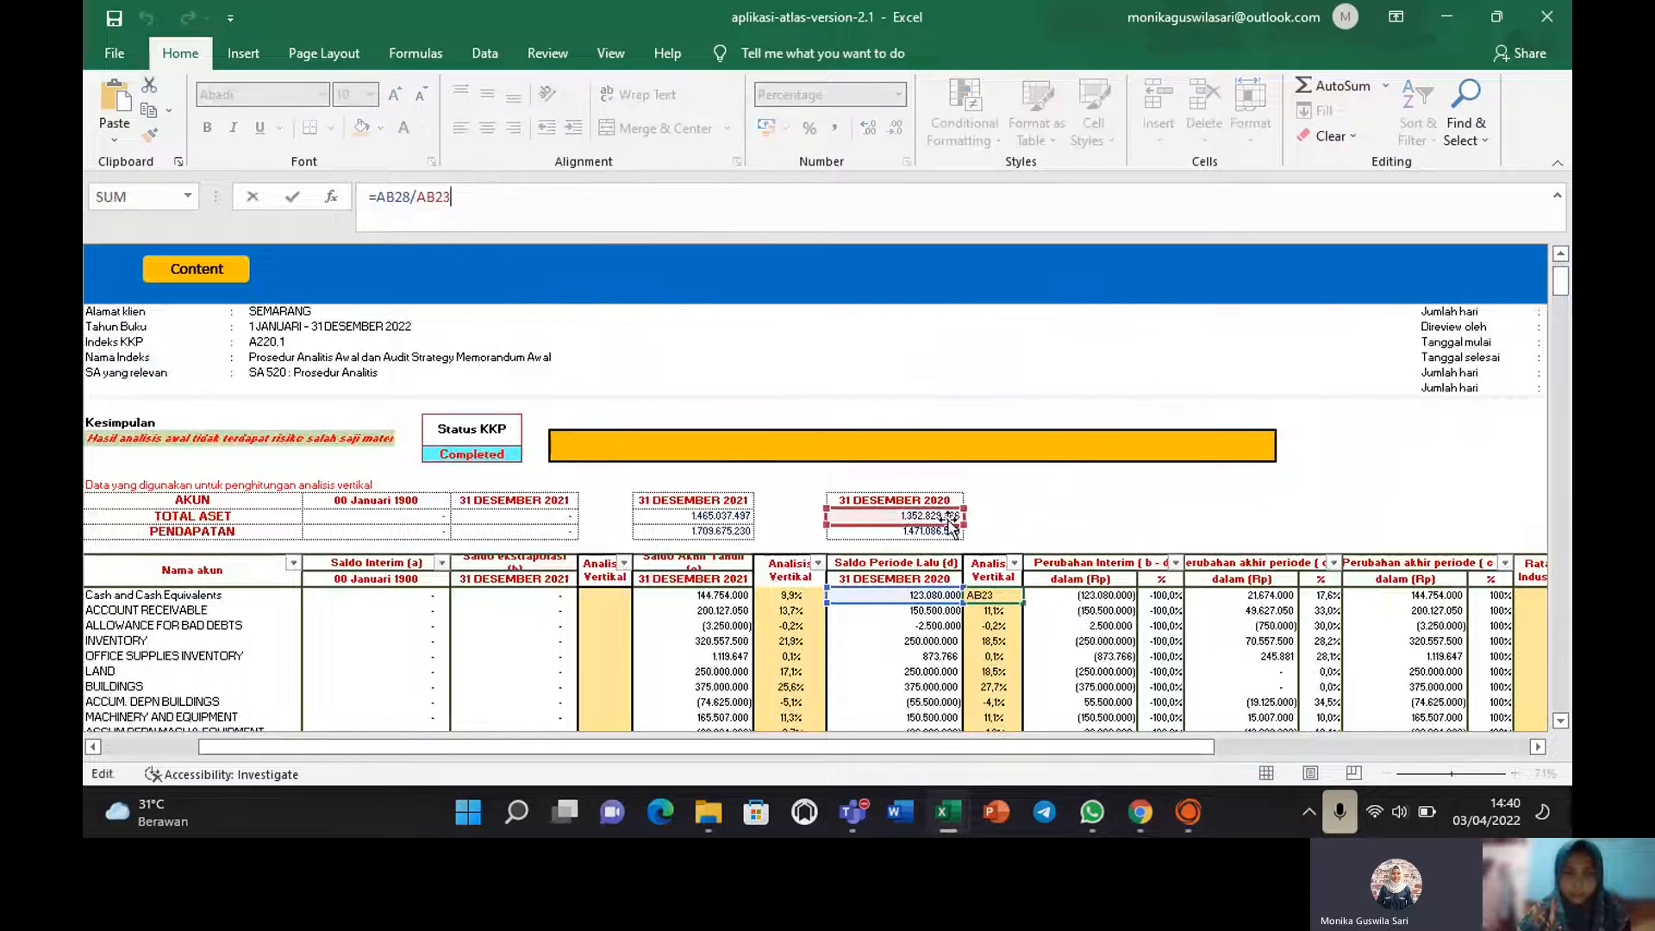
{"action": "key", "text": "Return"}
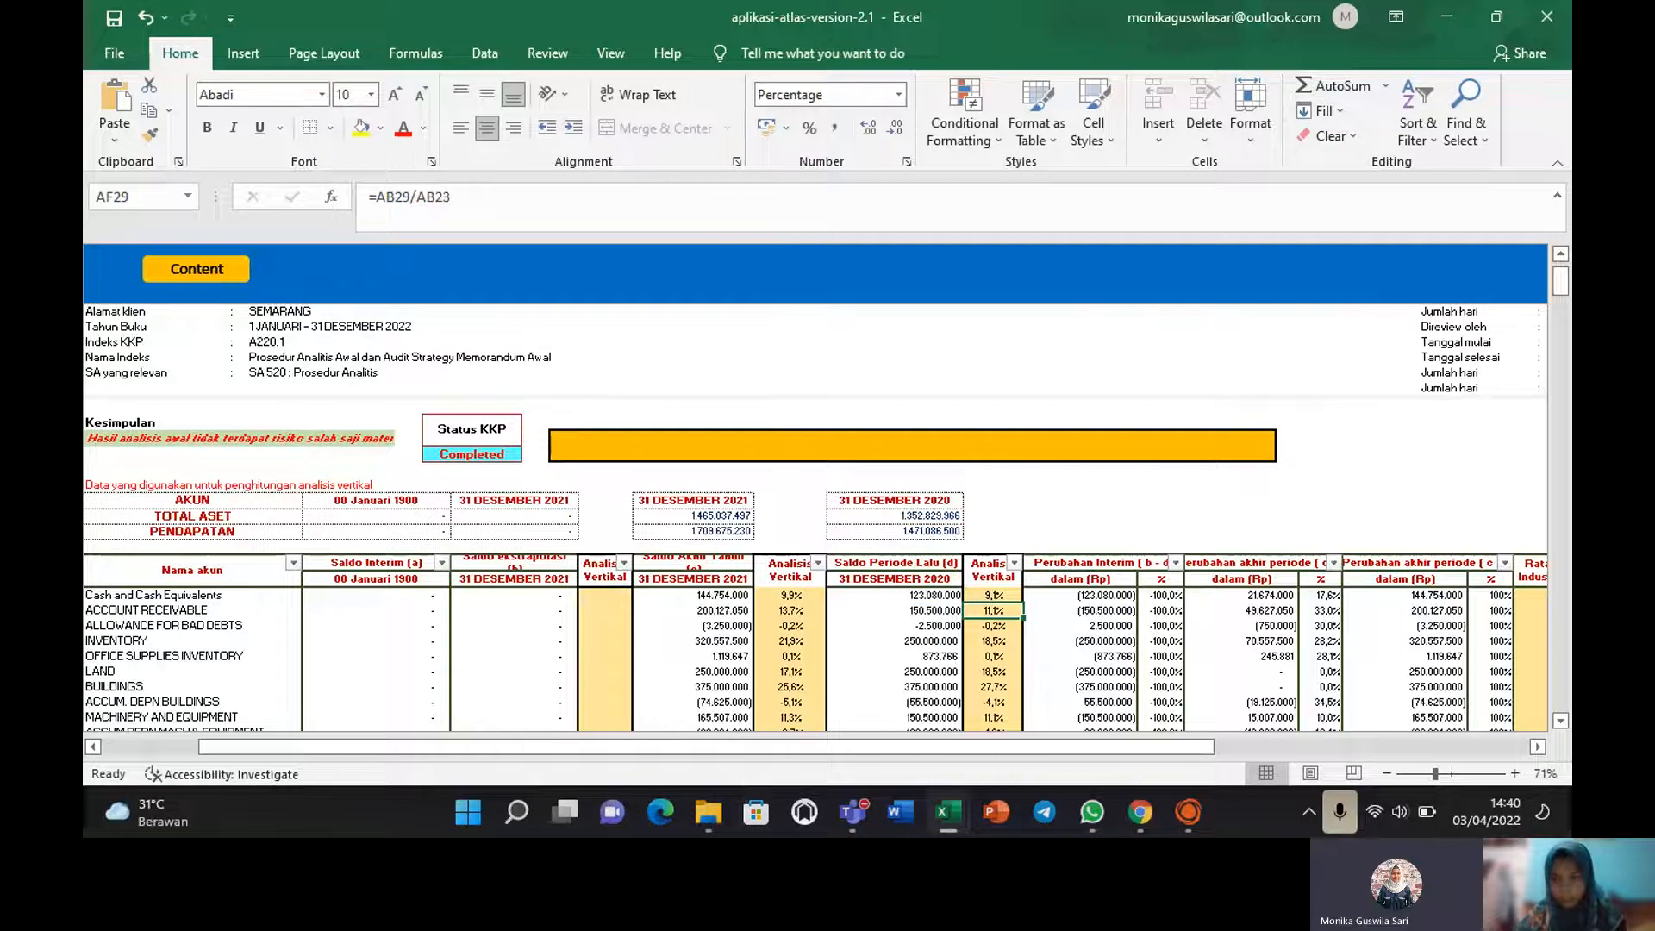
{"action": "left_click", "coordinate": [1327, 595]}
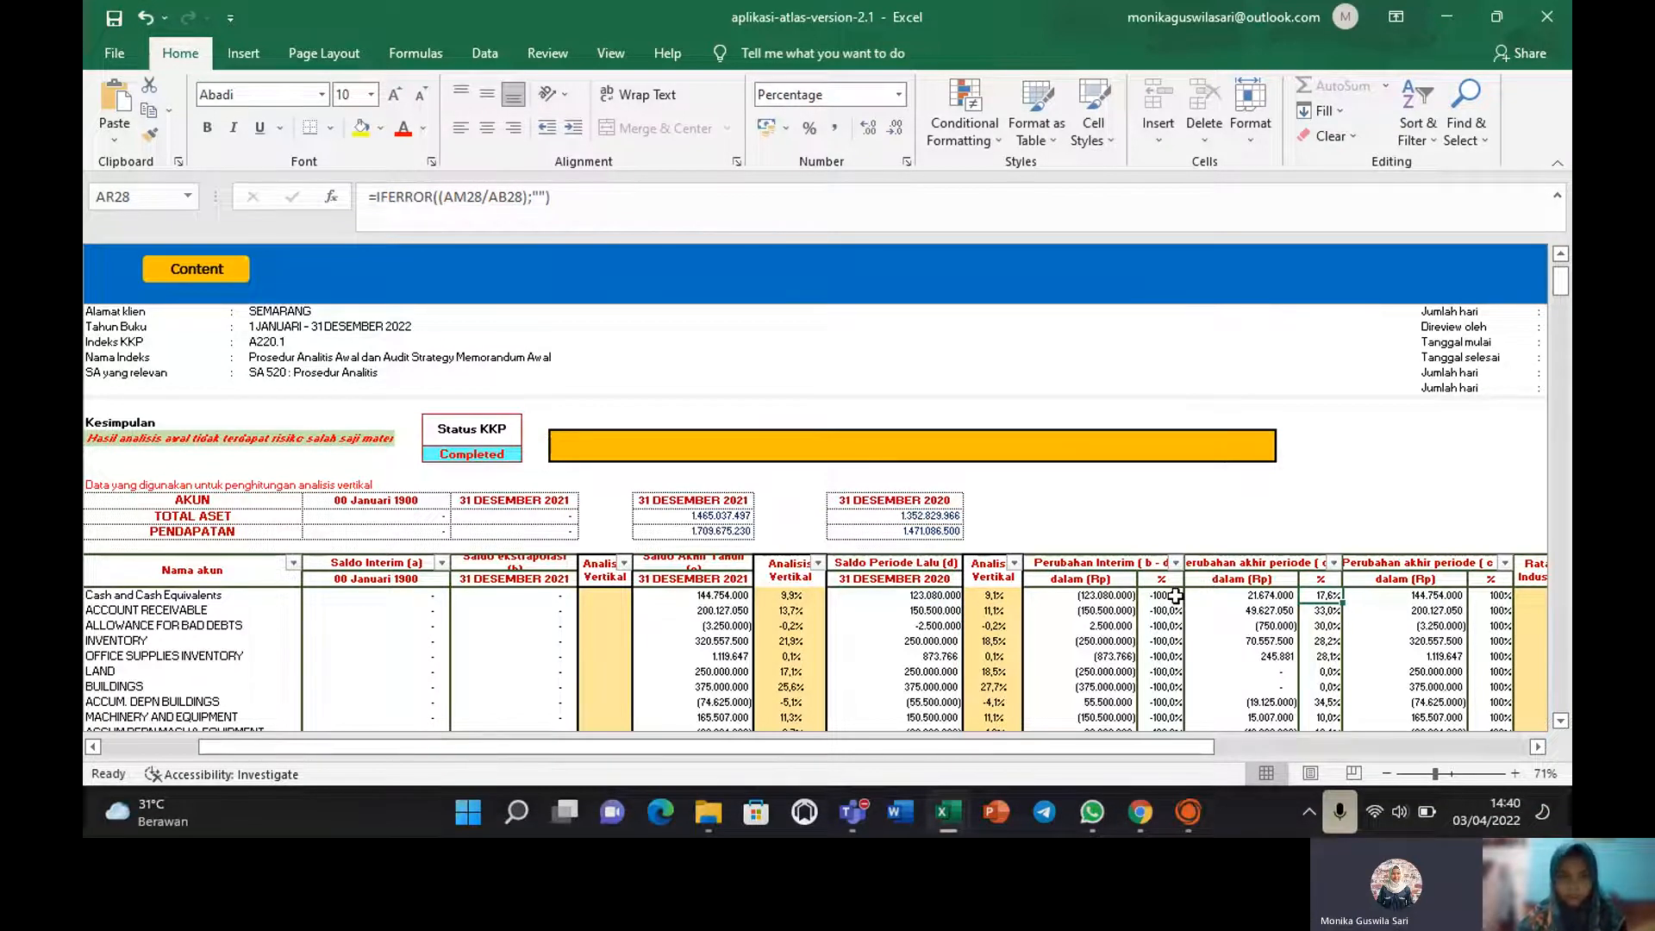
{"action": "left_click_drag", "start_coordinate": [1151, 742], "coordinate": [974, 760]}
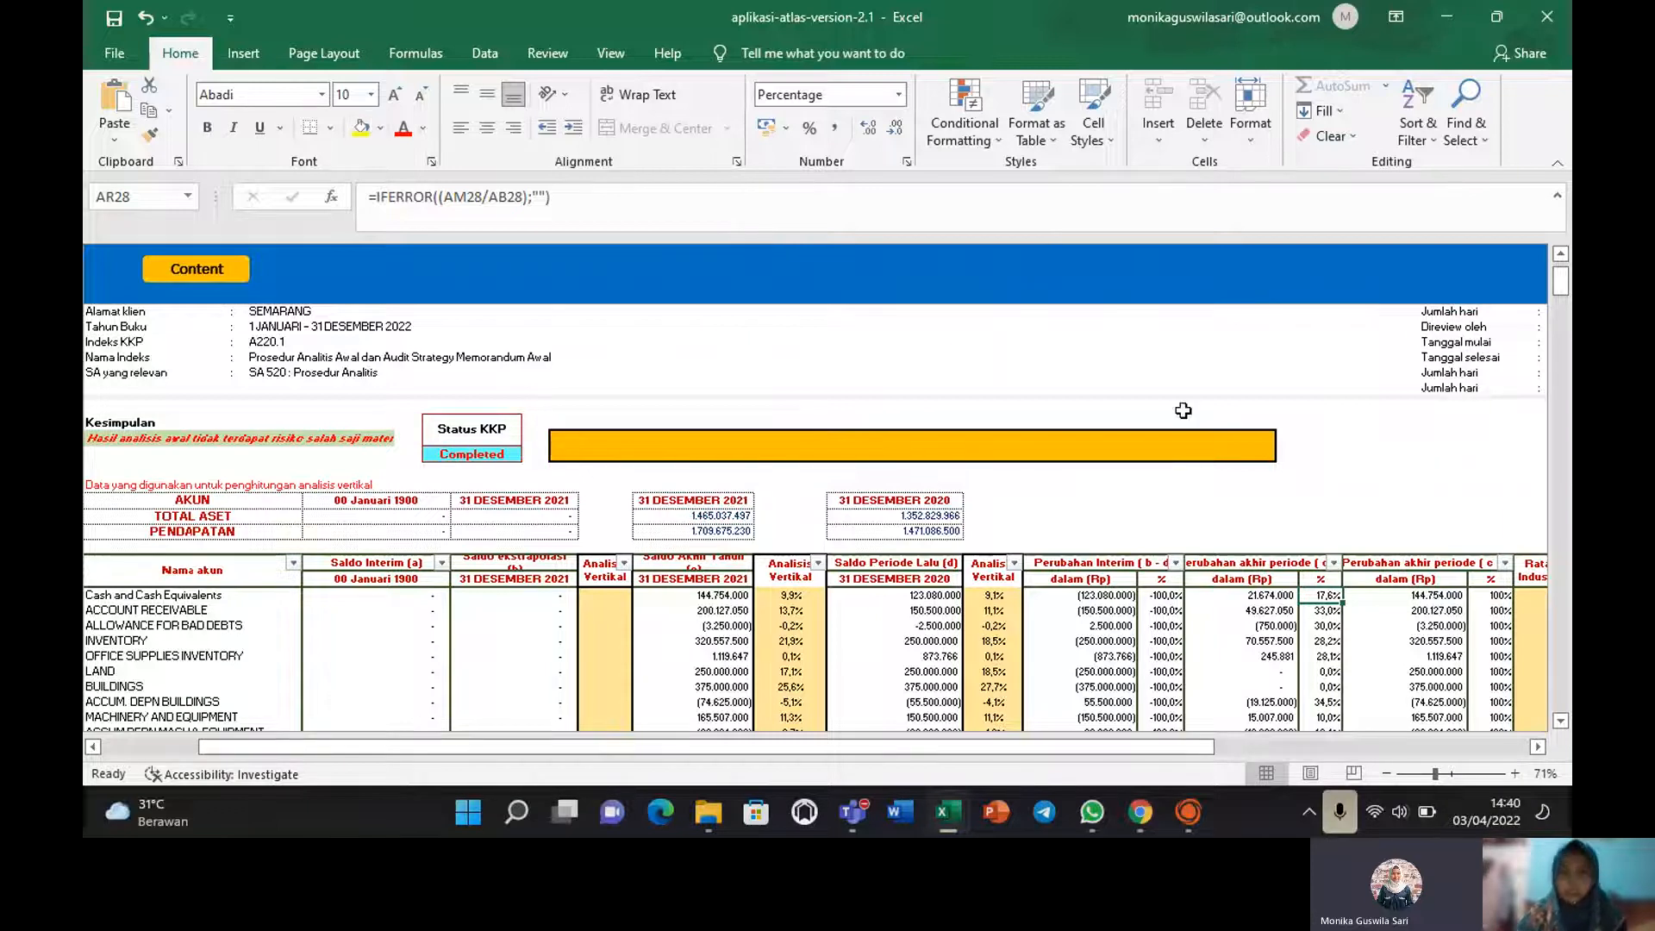
Save the workbook with the A220.1 analysis.
{"action": "left_click", "coordinate": [114, 17]}
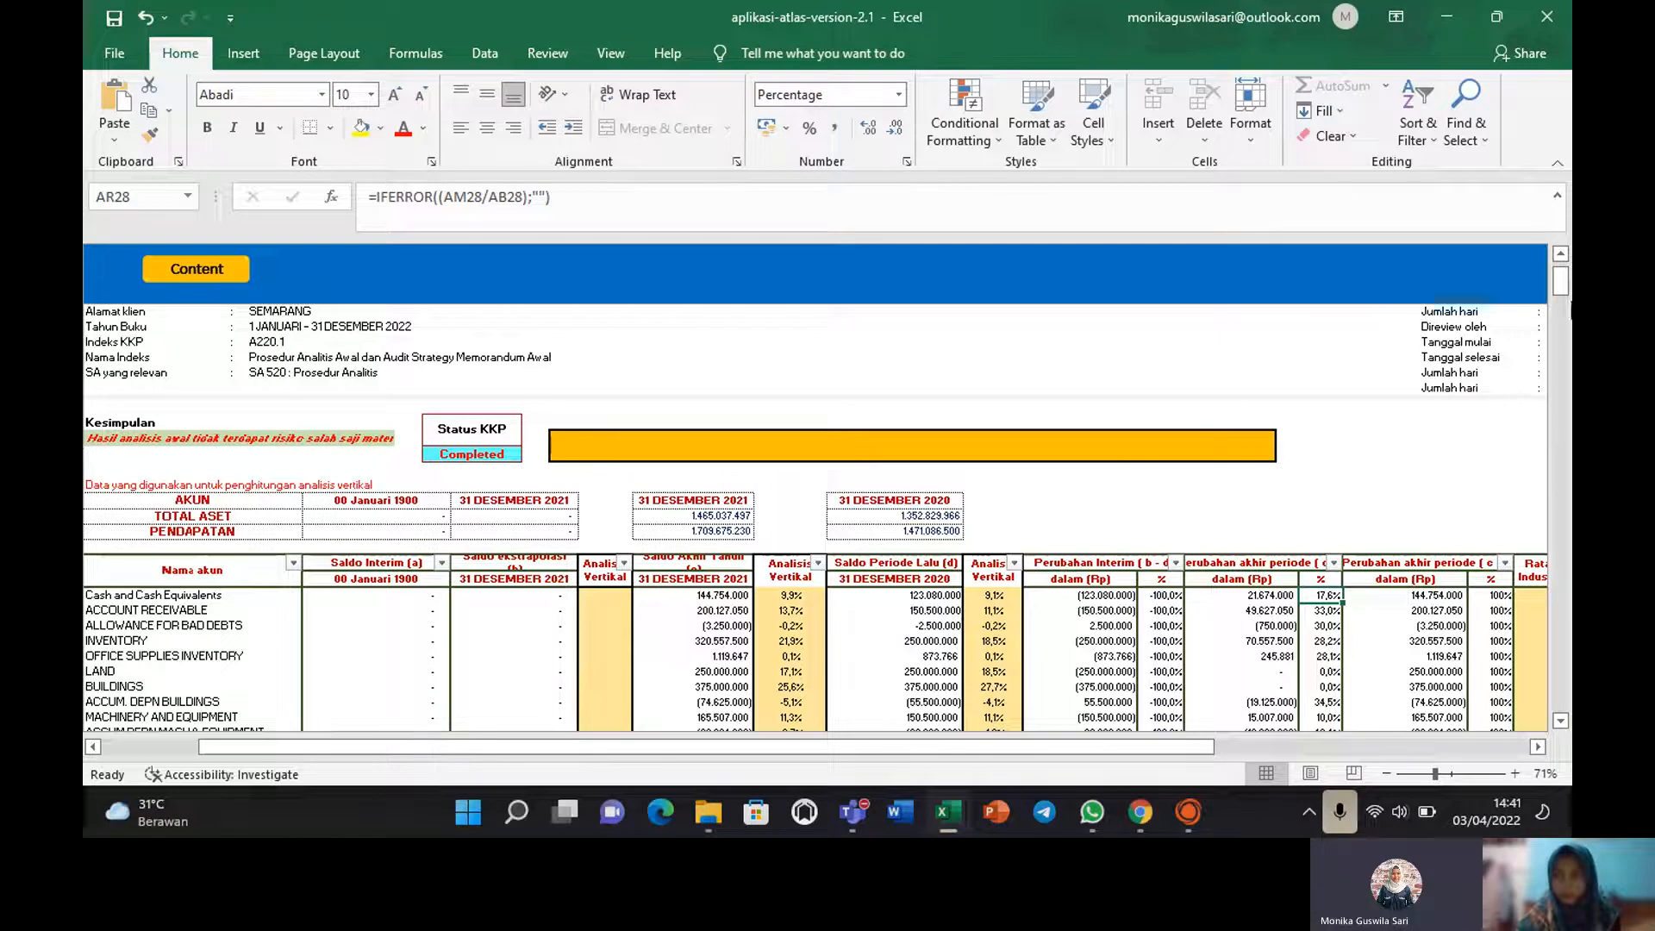
{"action": "mouse_move", "coordinate": [1565, 287]}
{"action": "left_mouse_down"}
{"action": "mouse_move", "coordinate": [1562, 323]}
{"action": "mouse_move", "coordinate": [1568, 303]}
{"action": "left_mouse_up"}
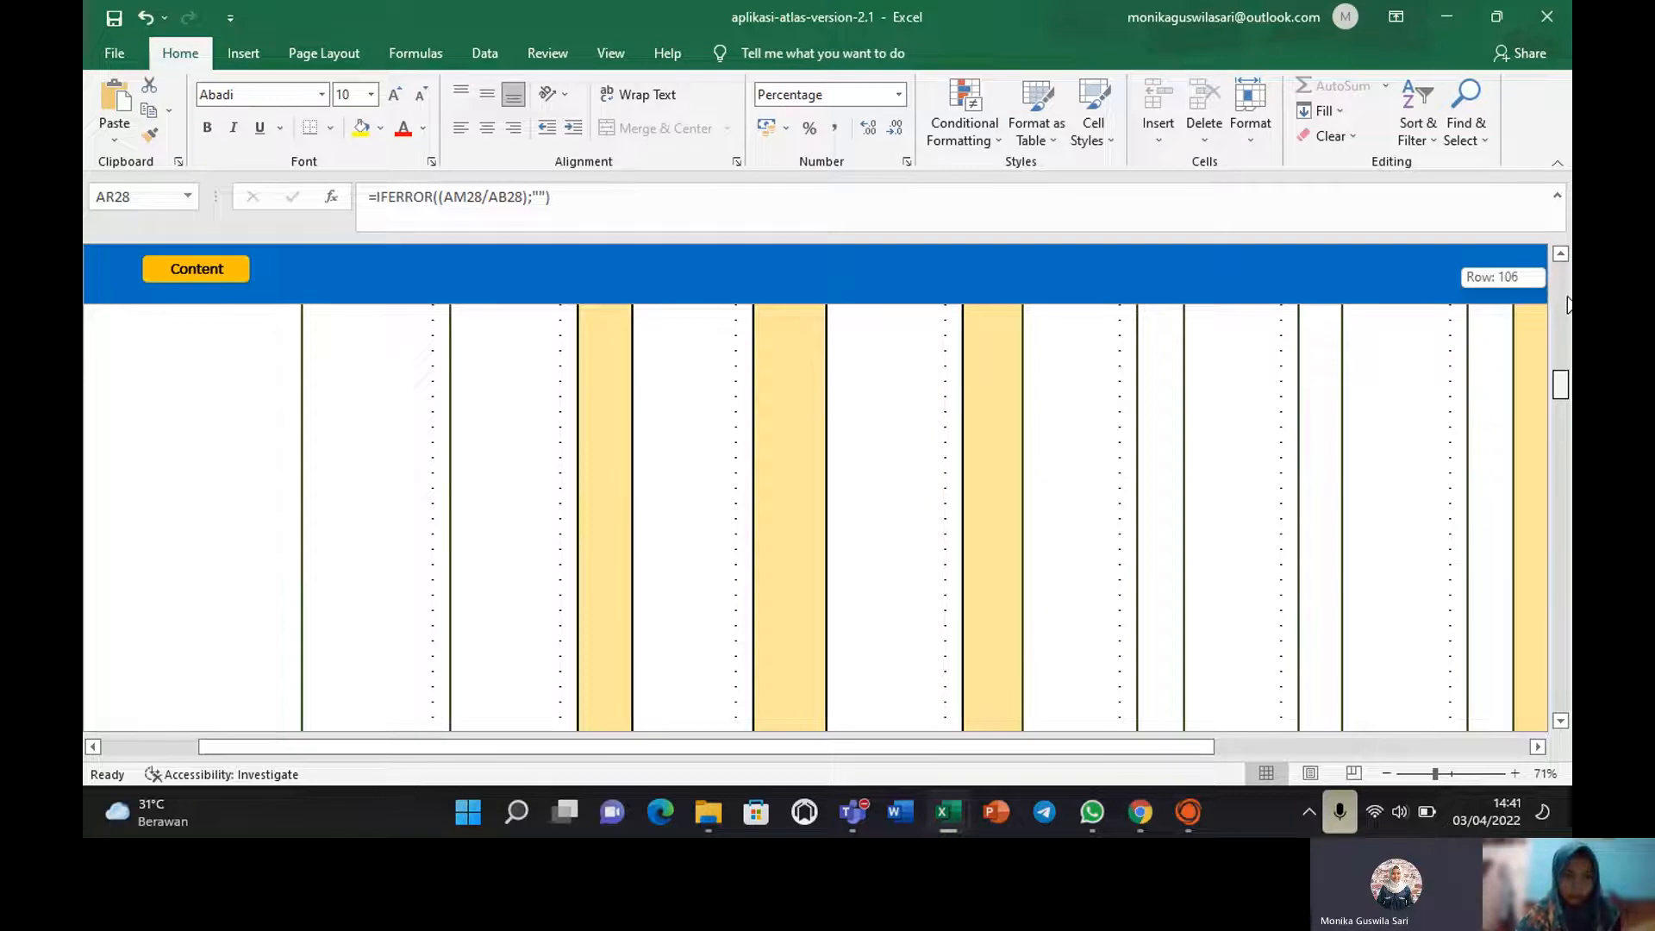
{"action": "left_click_drag", "start_coordinate": [1567, 304], "coordinate": [1568, 274]}
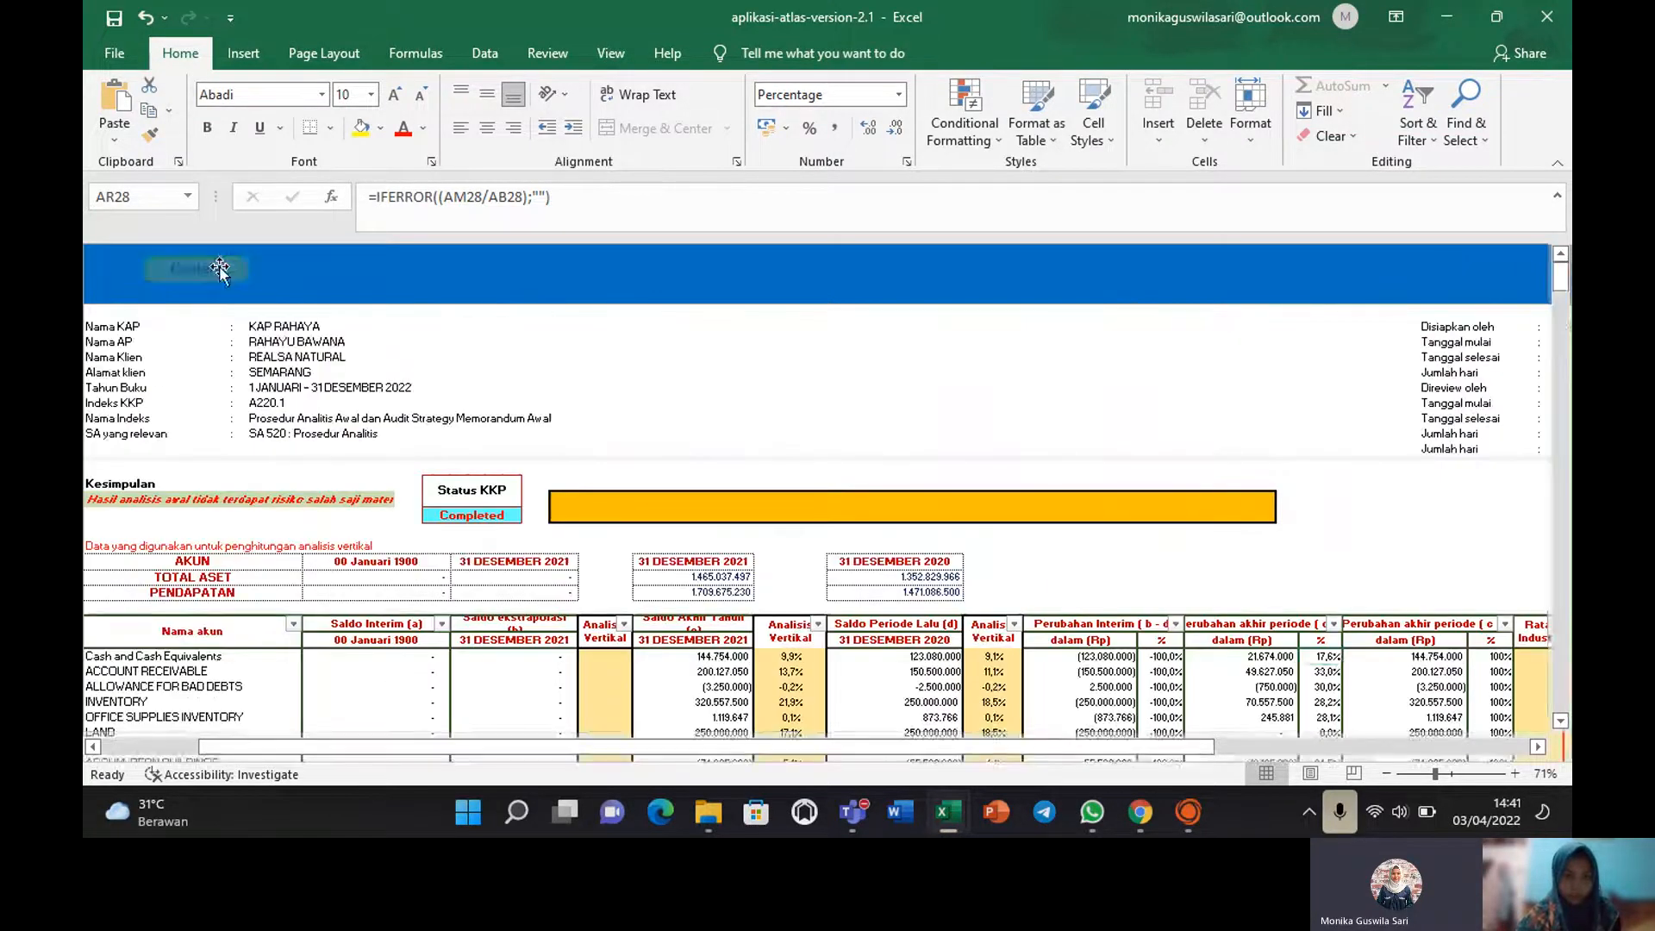
Review the A230 entity and environment sheet from the contents page, then go back to the ATLAS index.
{"action": "left_click", "coordinate": [220, 270]}
{"action": "left_click", "coordinate": [411, 473]}
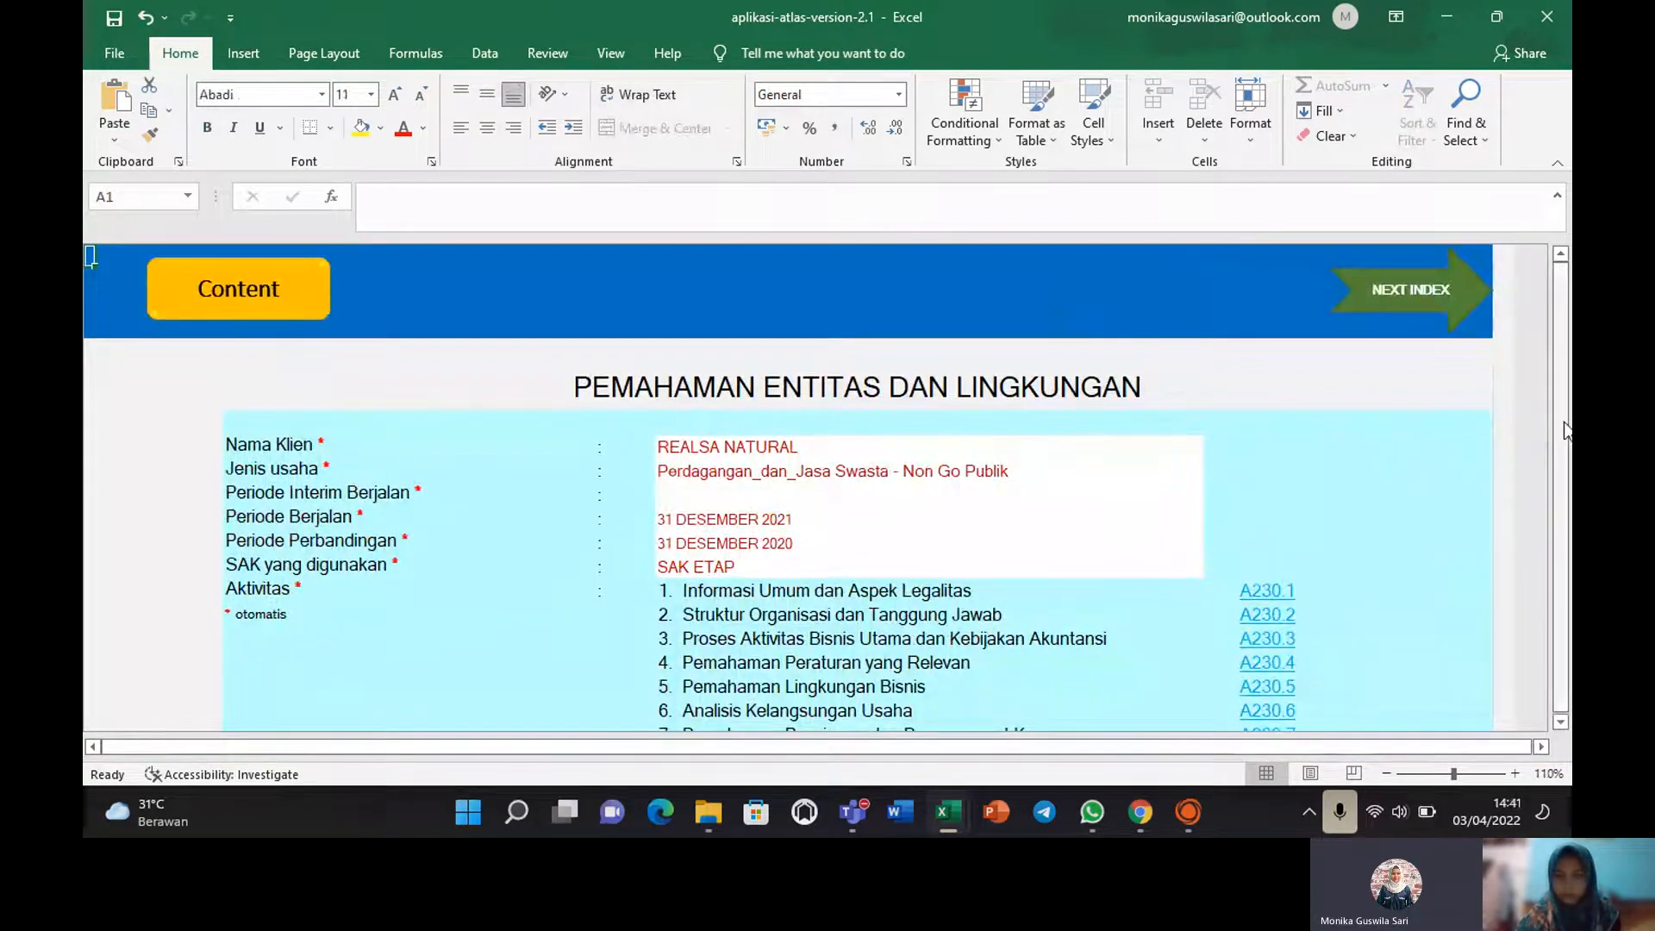
{"action": "left_click_drag", "start_coordinate": [1568, 432], "coordinate": [1569, 482]}
{"action": "left_click_drag", "start_coordinate": [1560, 293], "coordinate": [1560, 411]}
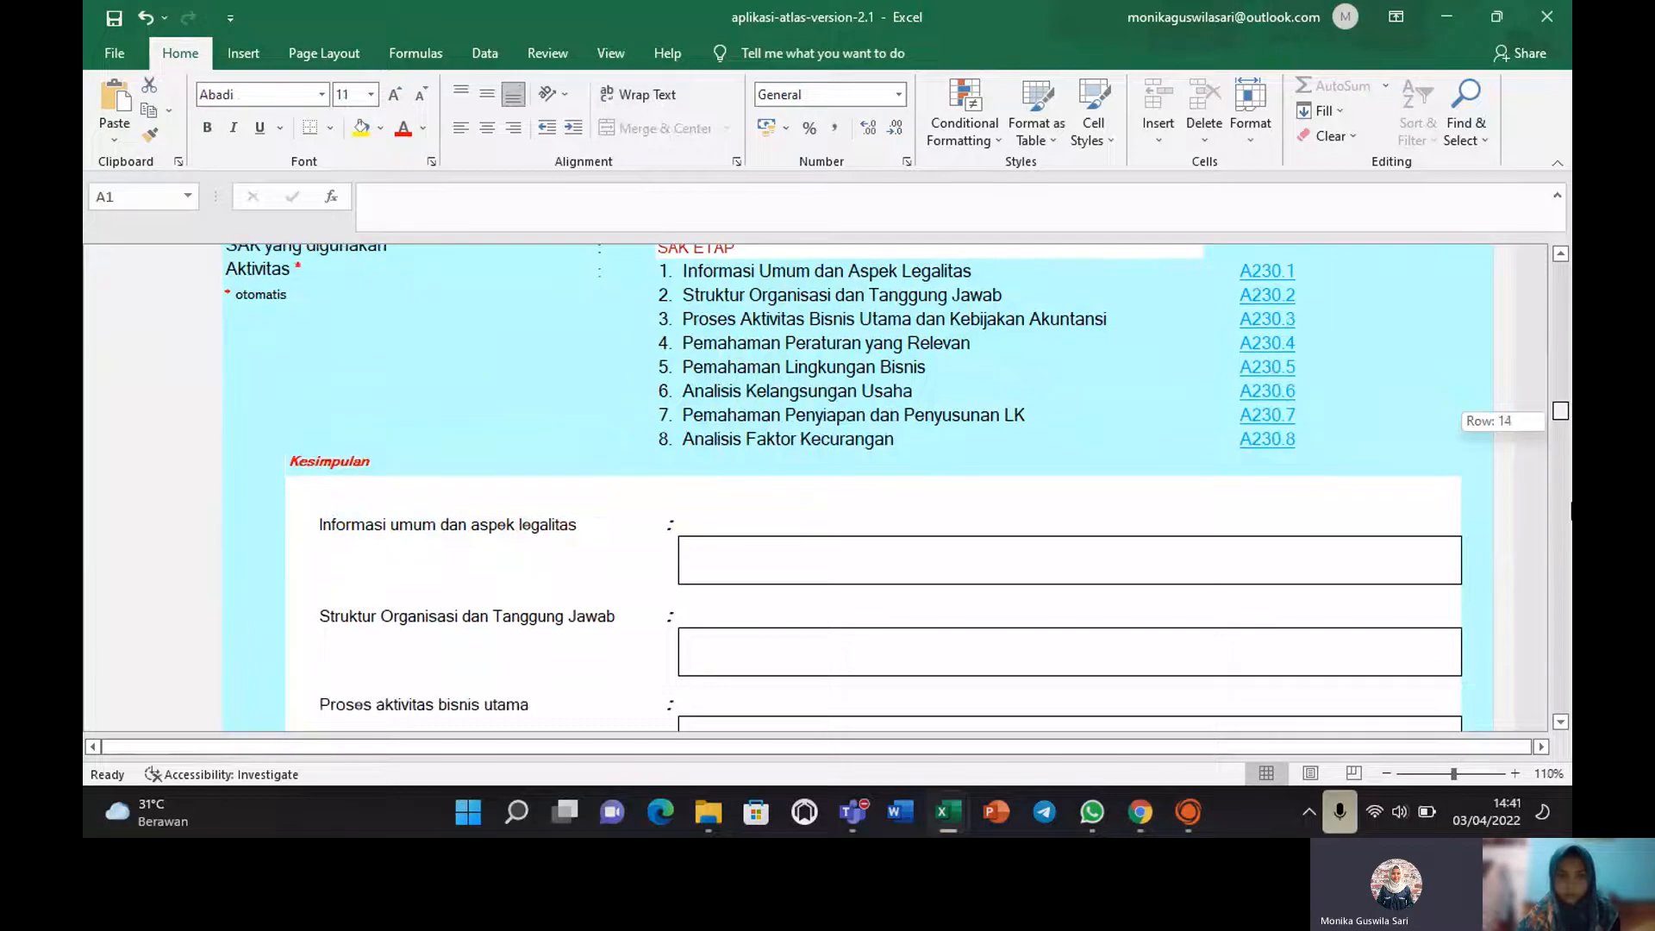
{"action": "left_click_drag", "start_coordinate": [1563, 511], "coordinate": [1562, 276]}
{"action": "left_click", "coordinate": [305, 296]}
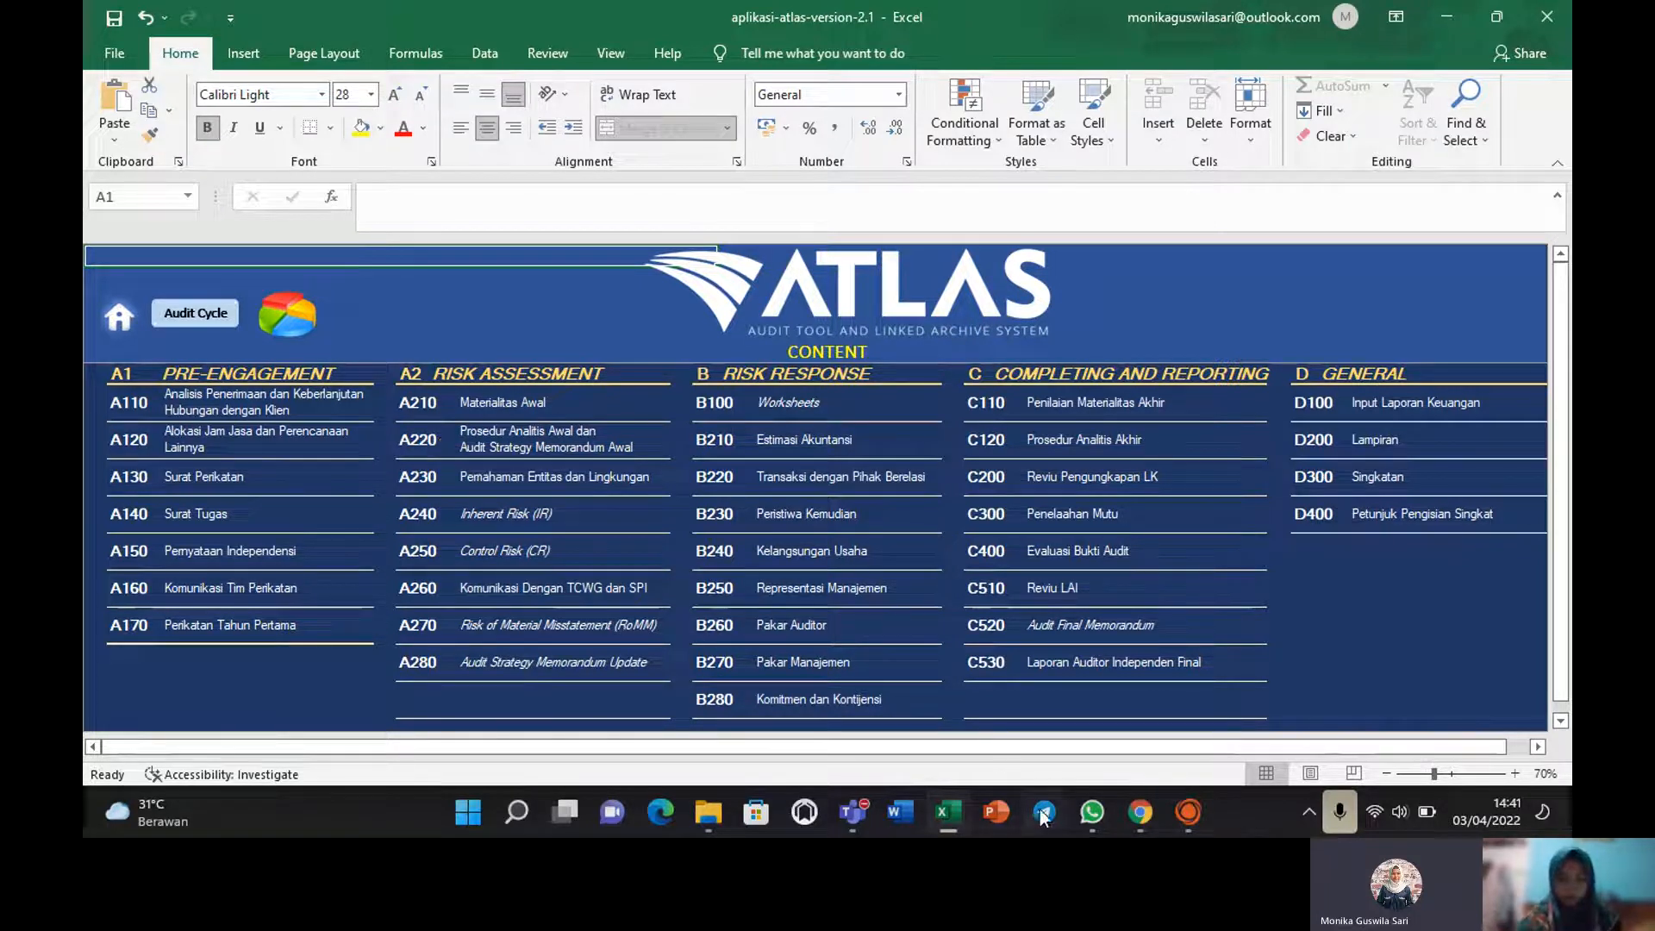
Switch from Excel to Arbutus, glance at the Edit menu, then bring up the File menu.
{"action": "left_click", "coordinate": [1197, 812]}
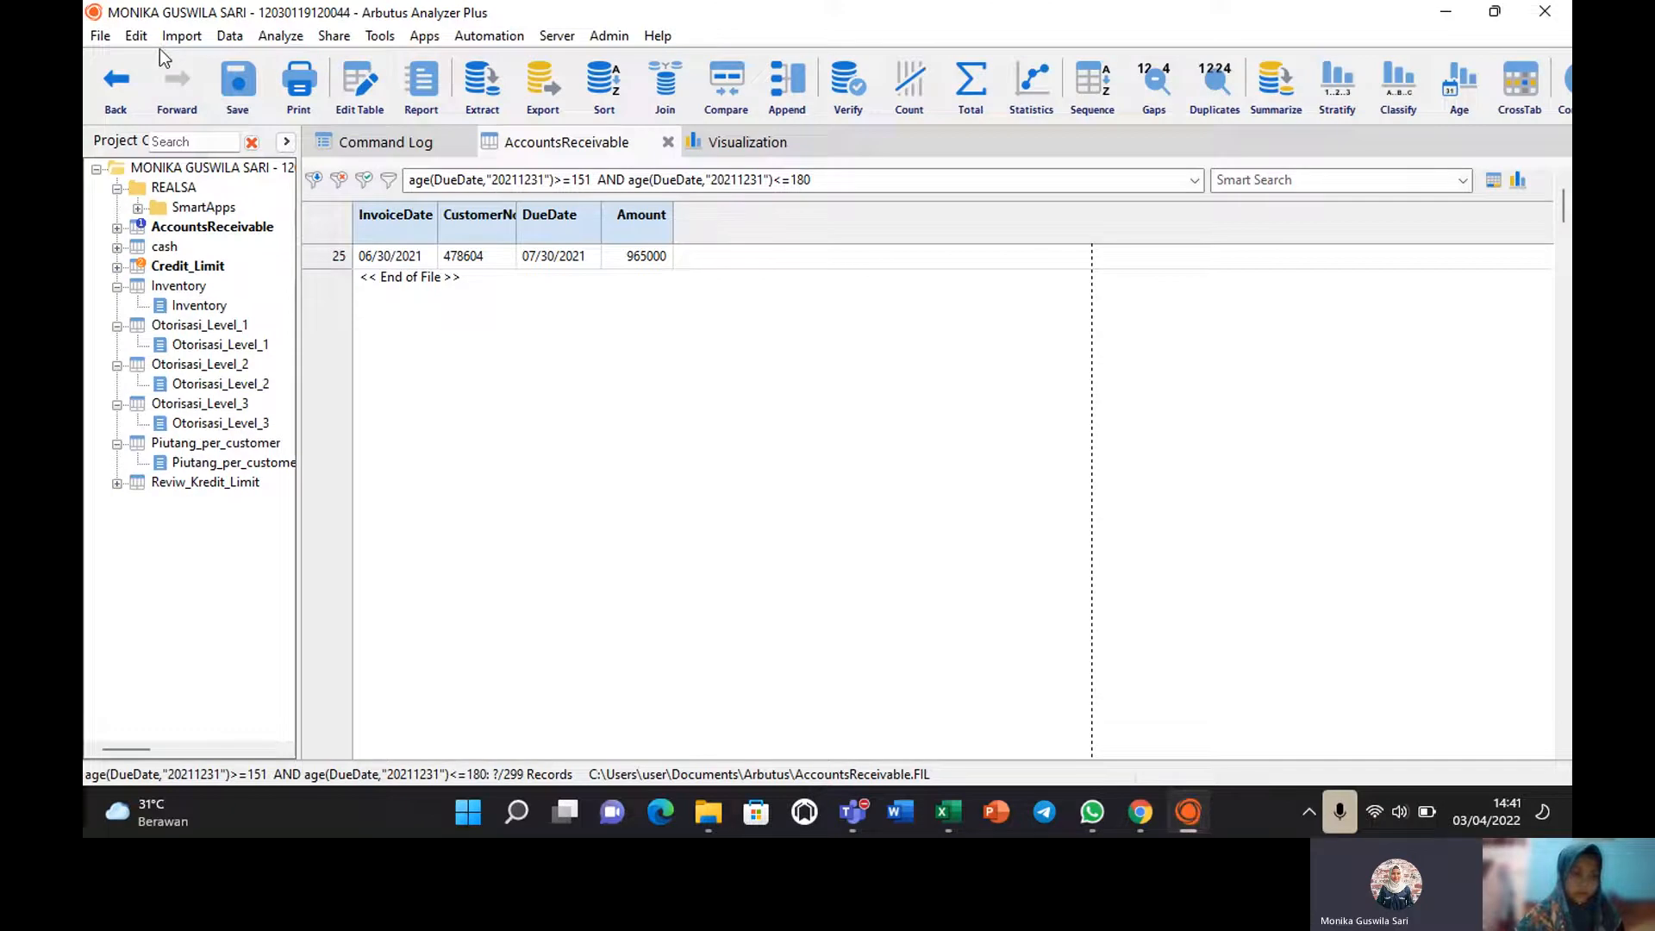
{"action": "left_click", "coordinate": [136, 35]}
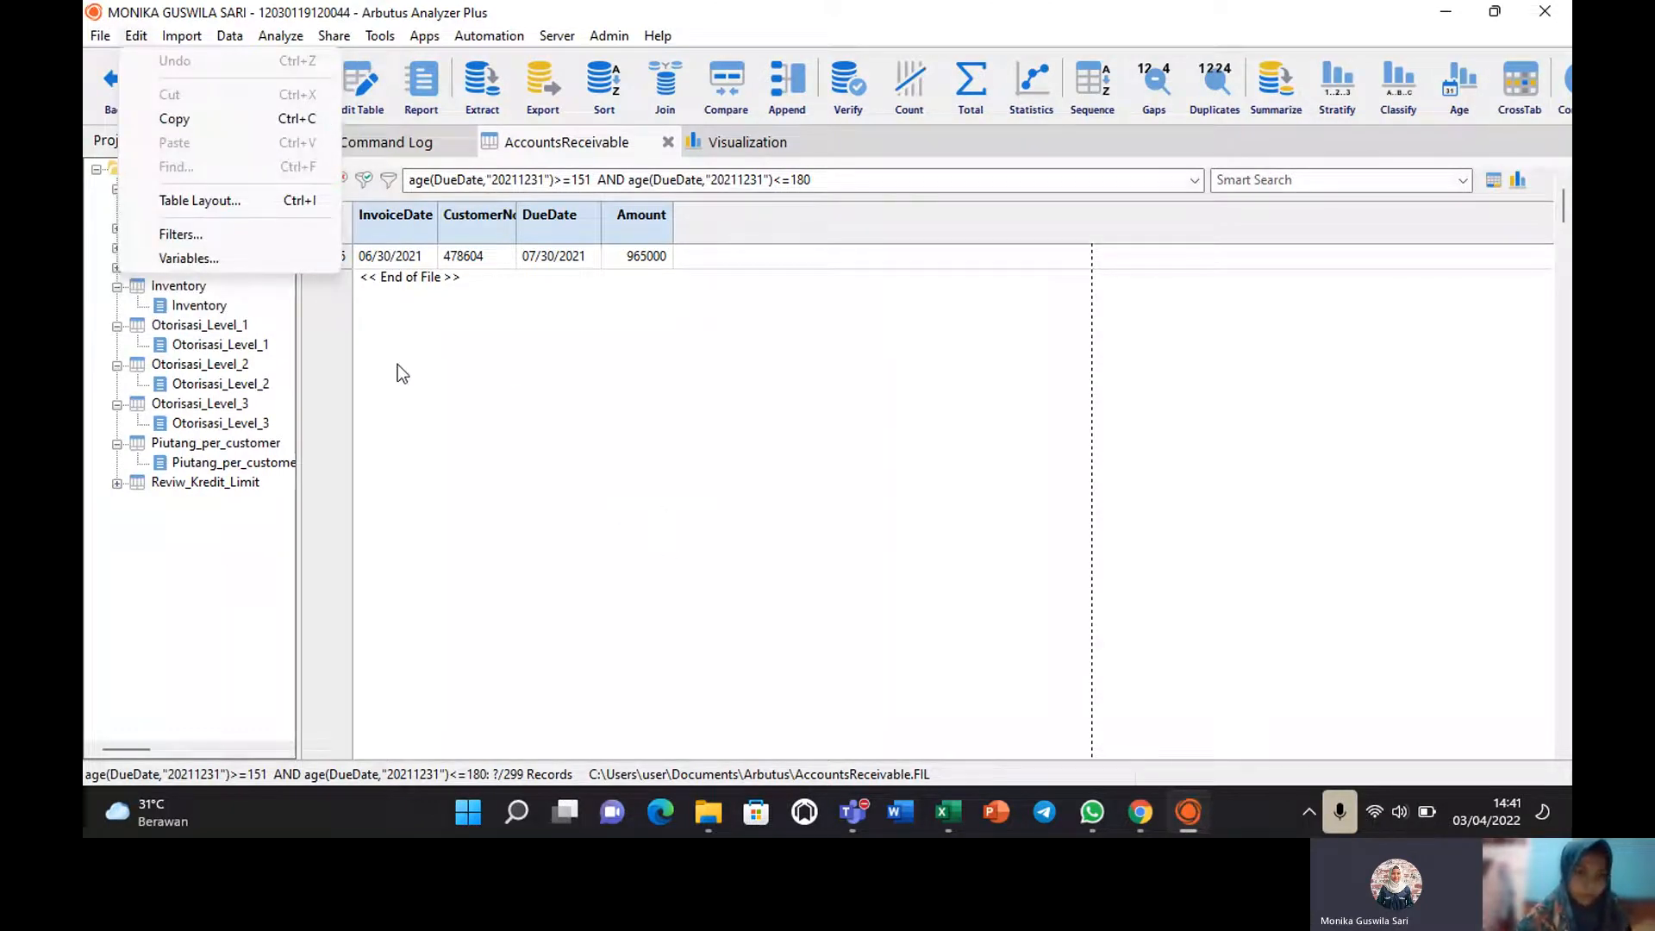
{"action": "left_click", "coordinate": [216, 554]}
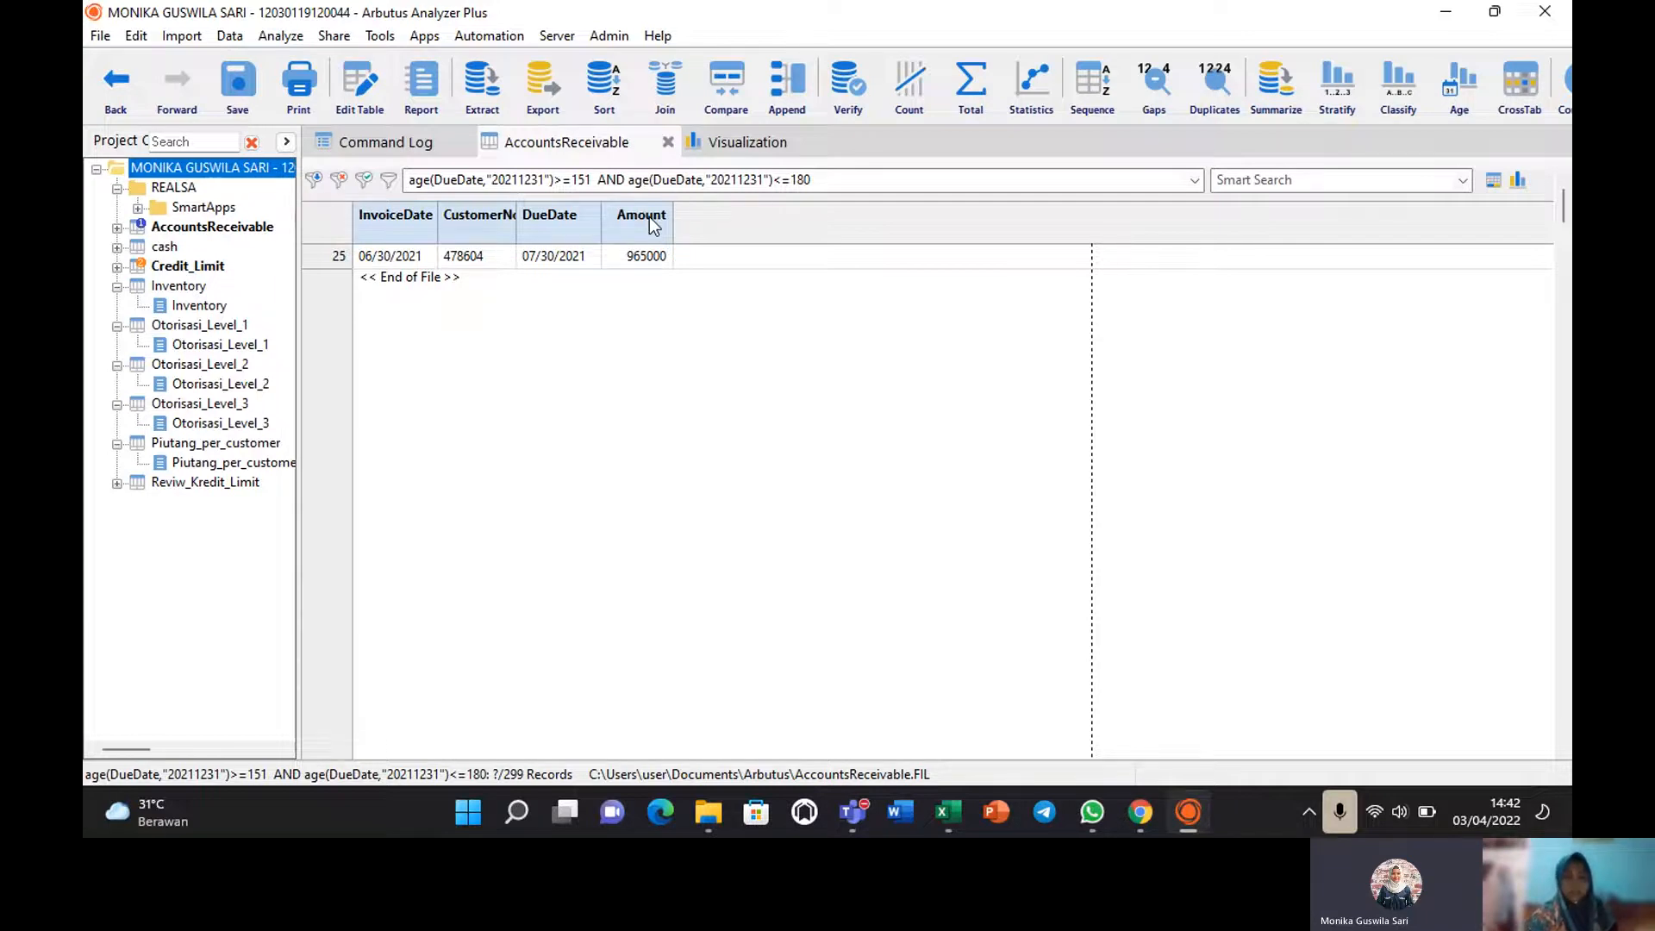
{"action": "left_click", "coordinate": [95, 34]}
{"action": "left_click", "coordinate": [96, 35]}
{"action": "left_click", "coordinate": [95, 37]}
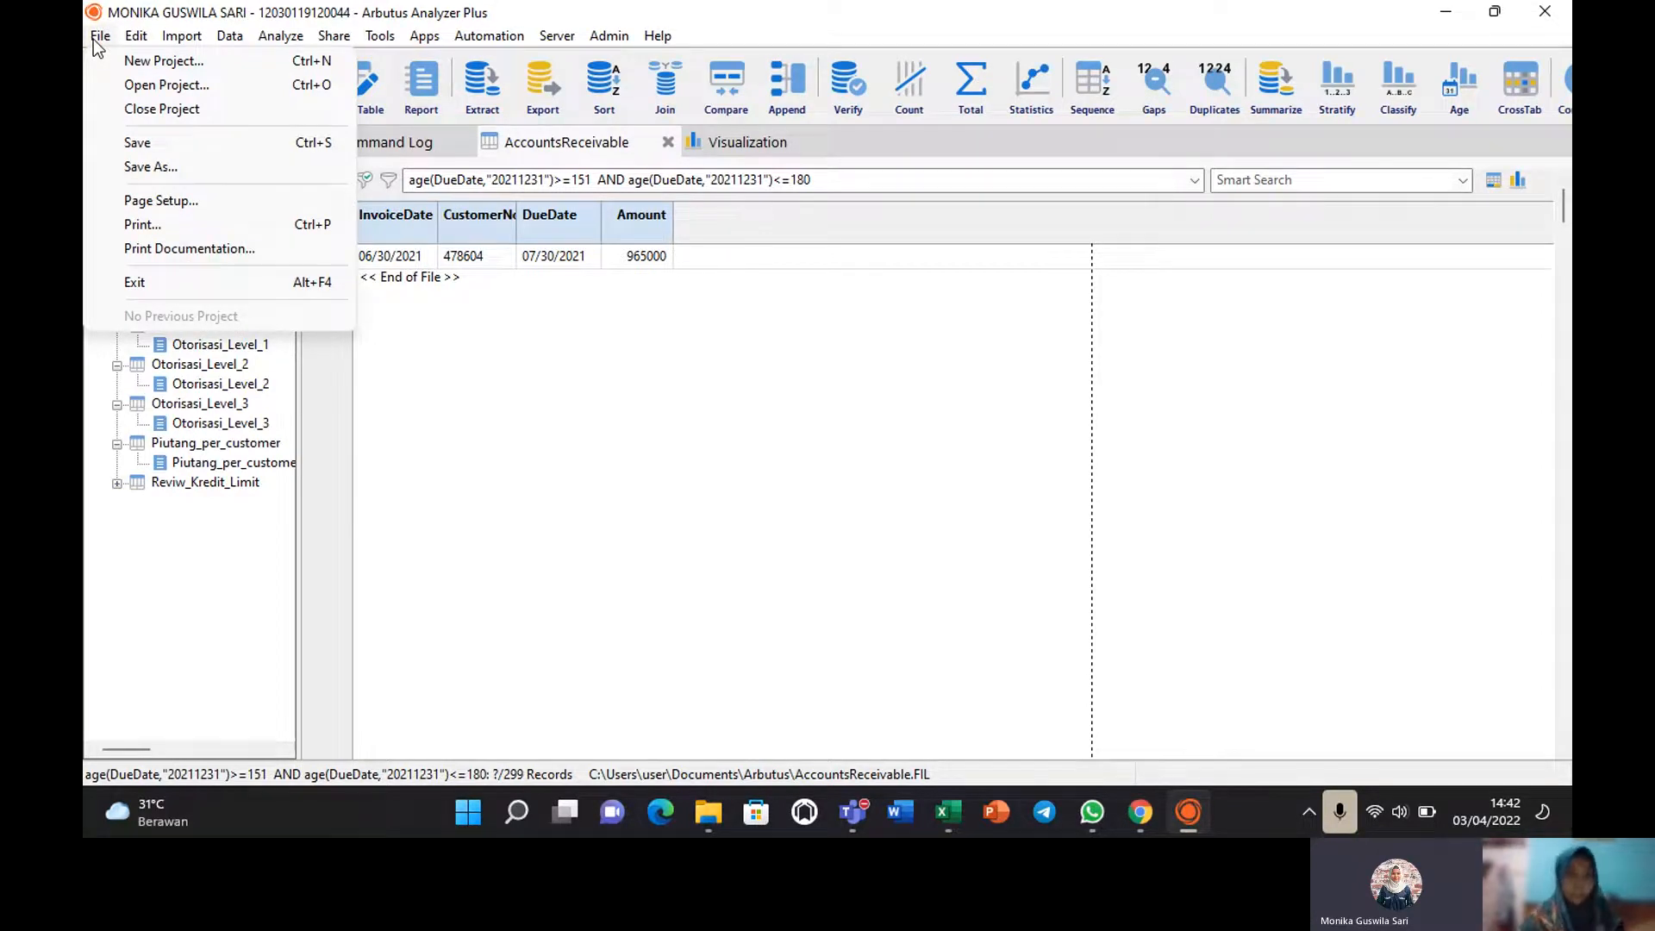
{"action": "left_click", "coordinate": [510, 390]}
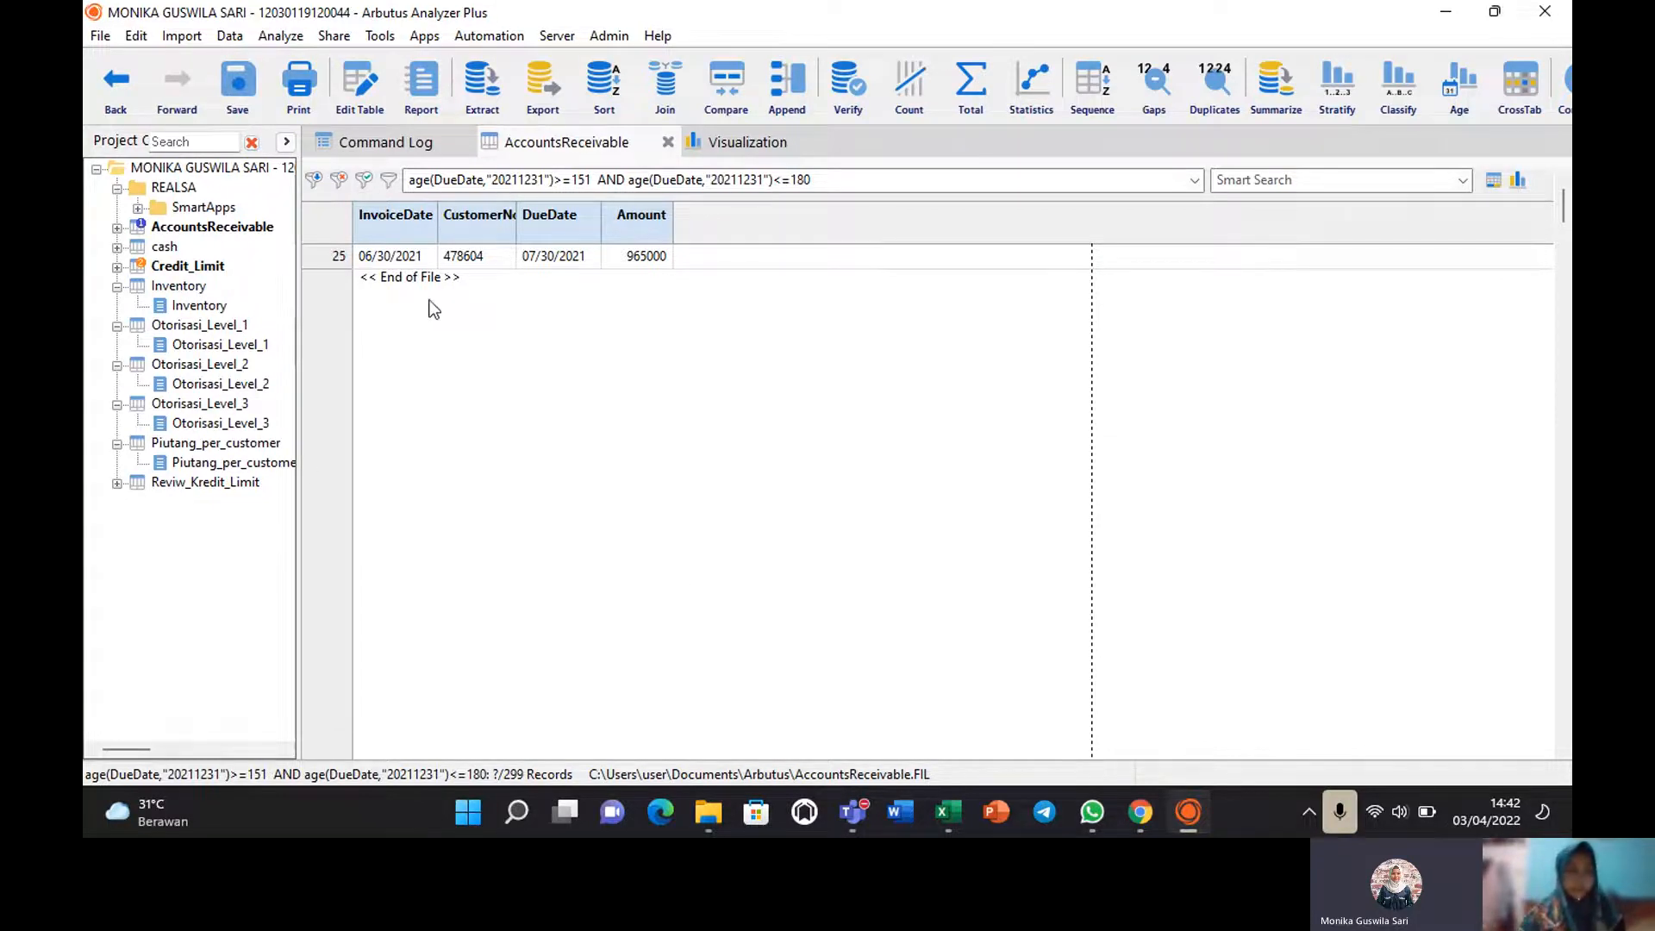
{"action": "left_click", "coordinate": [101, 38]}
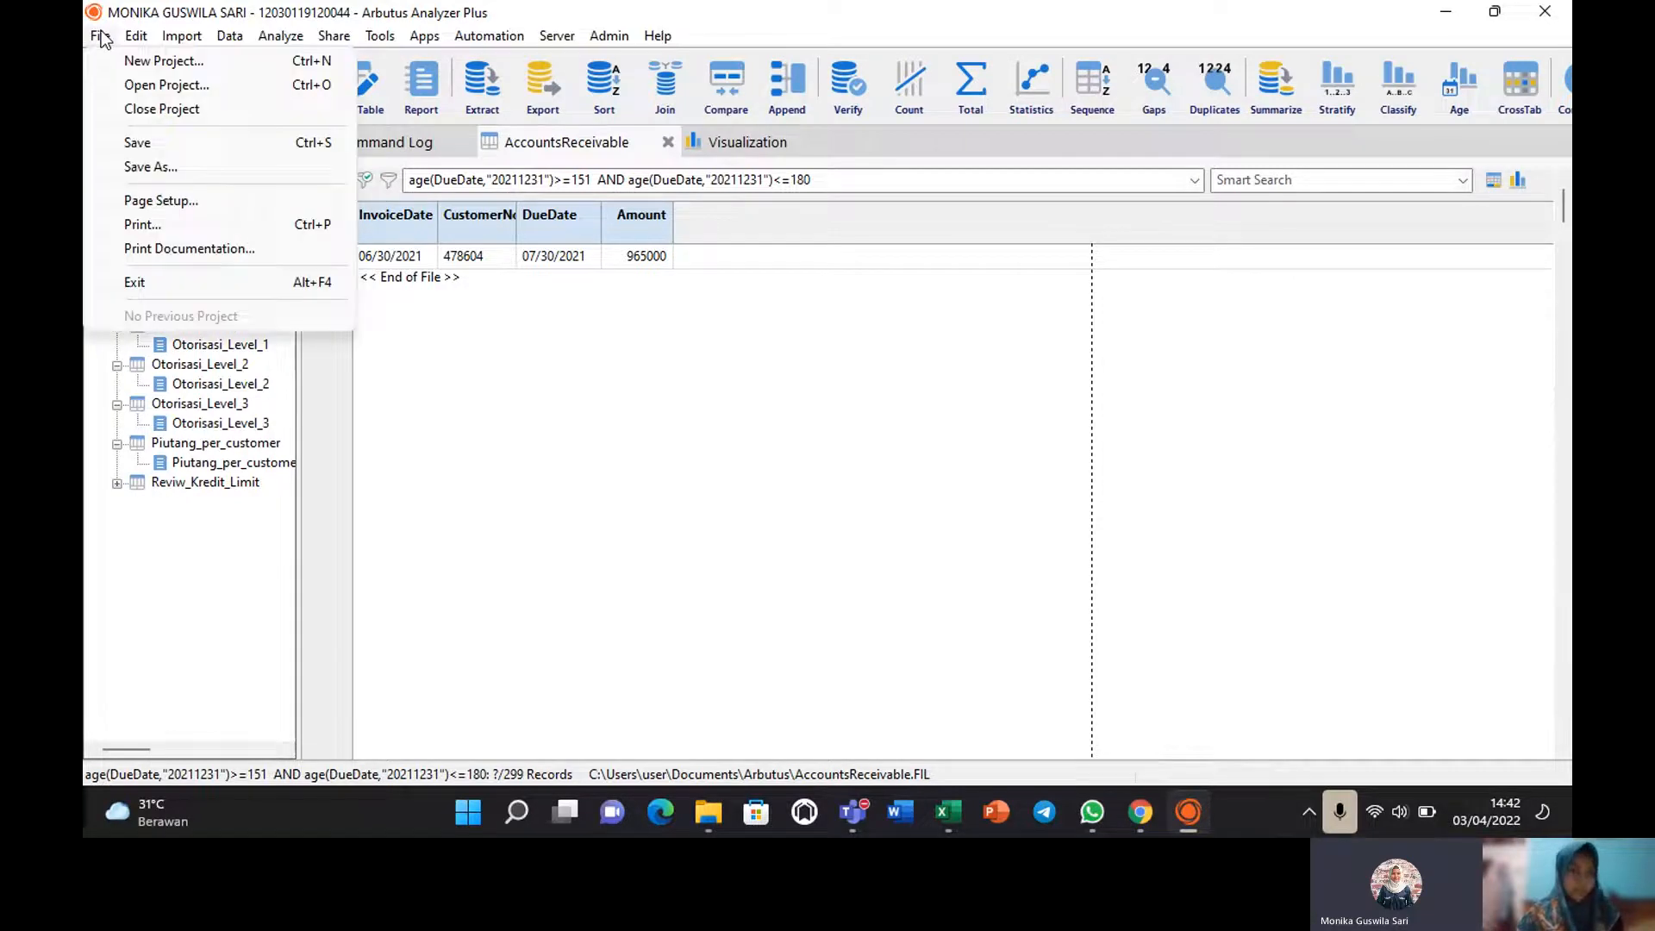
Start a new project and save it under the user's name and ID number.
{"action": "left_click", "coordinate": [128, 66]}
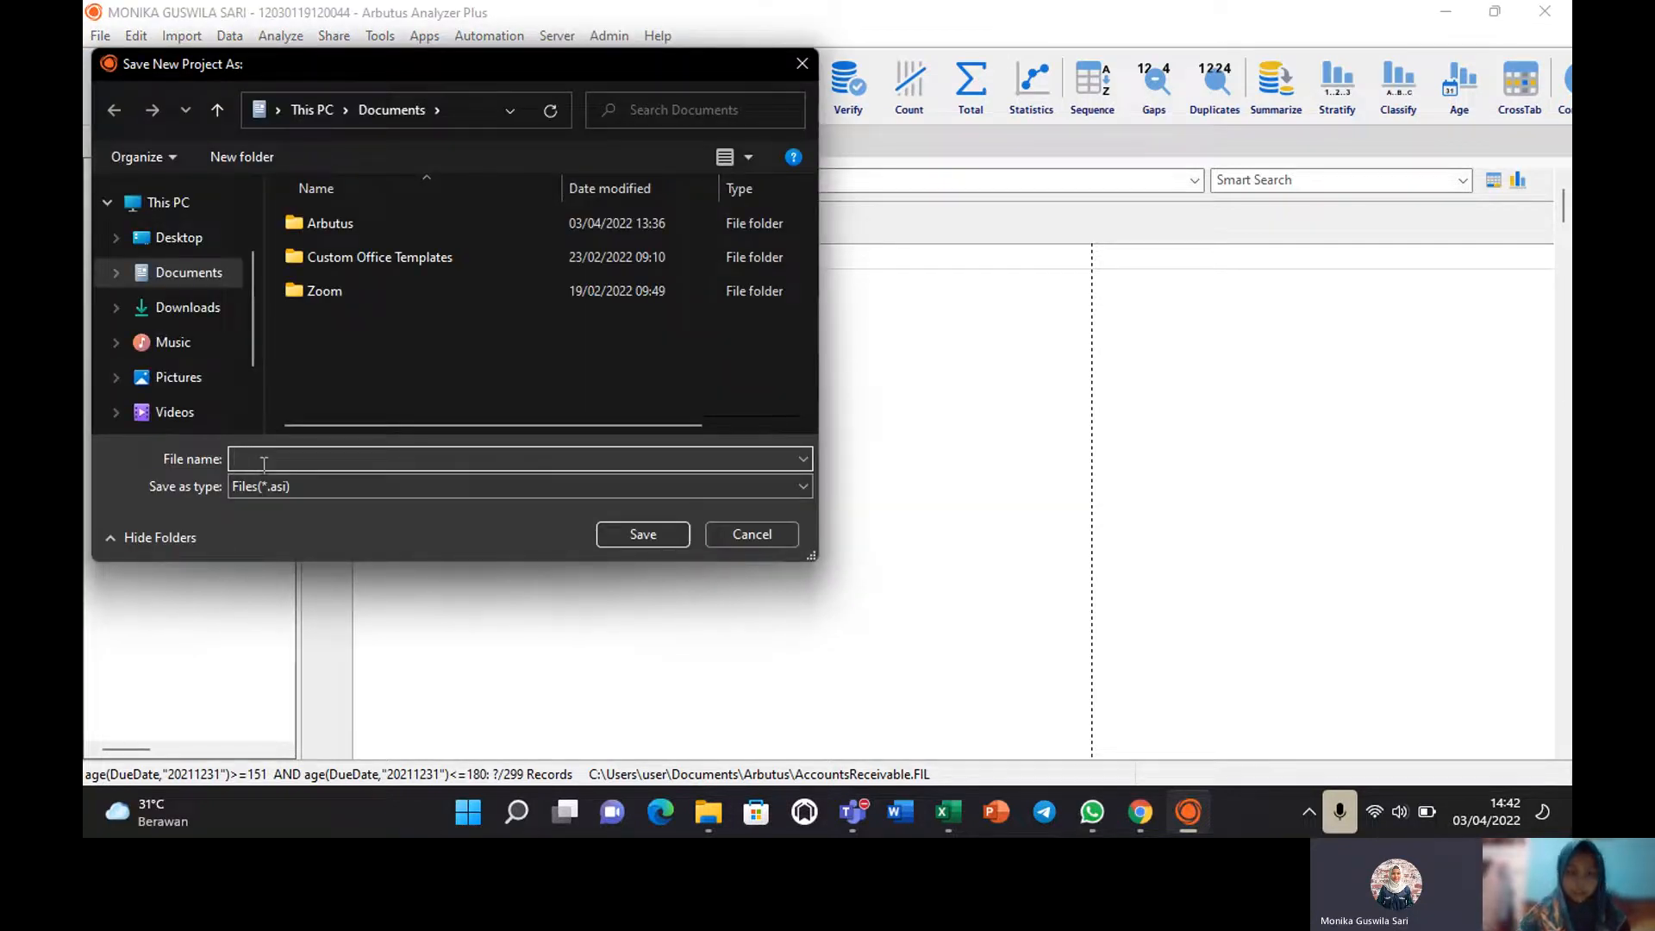
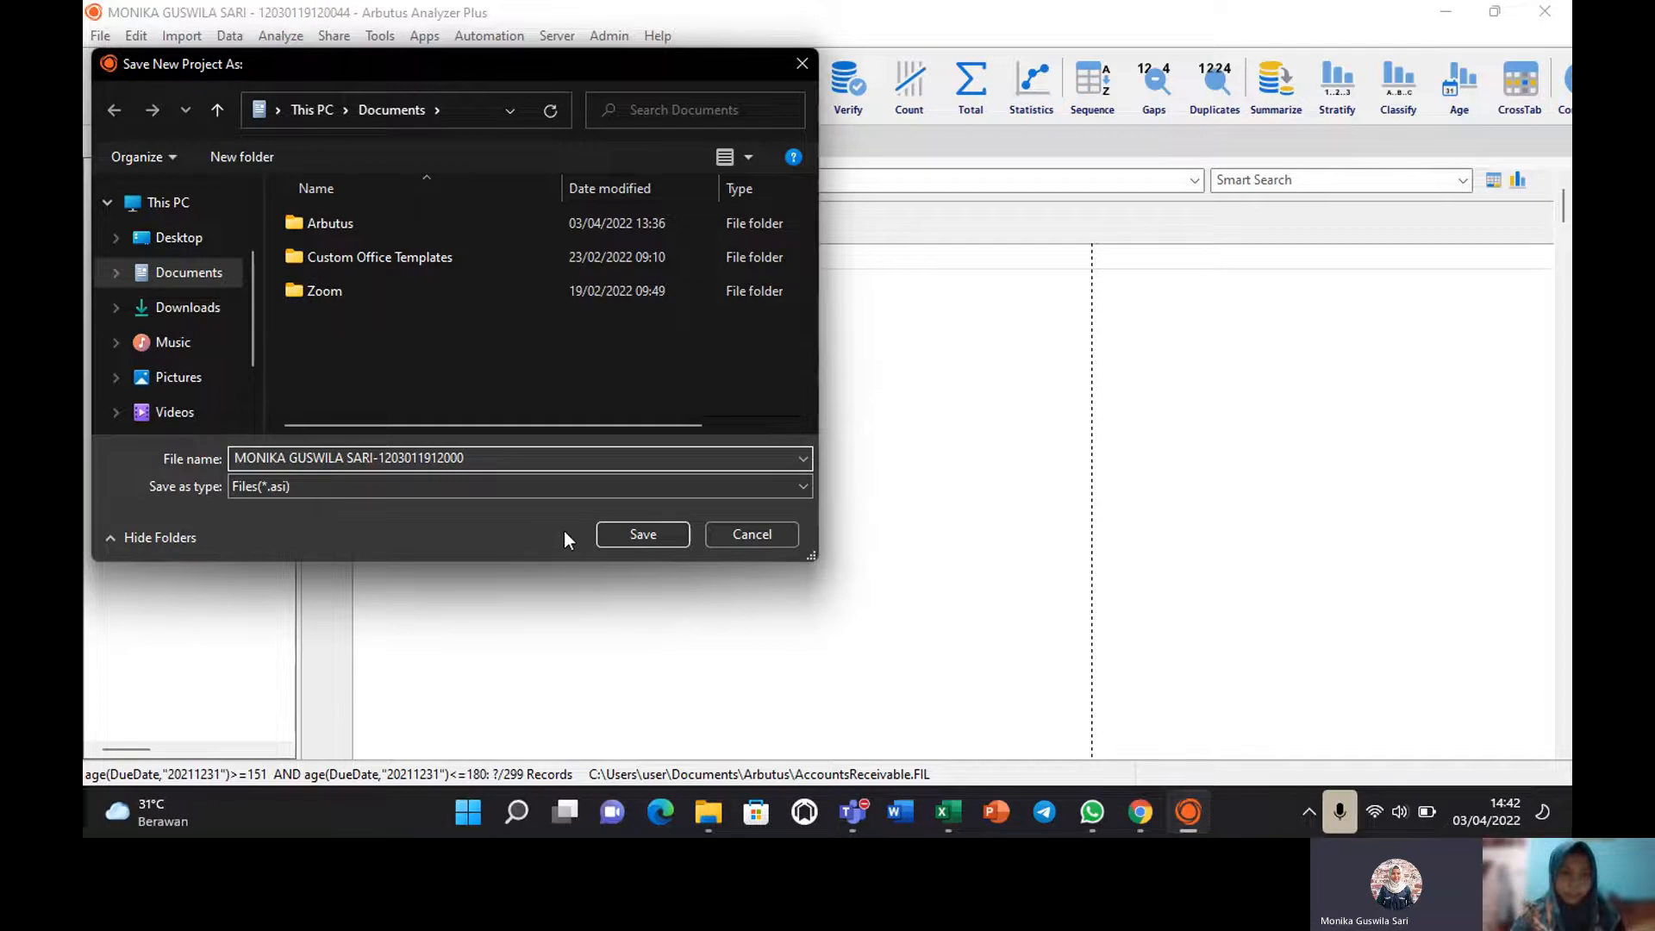
{"action": "left_click", "coordinate": [605, 534]}
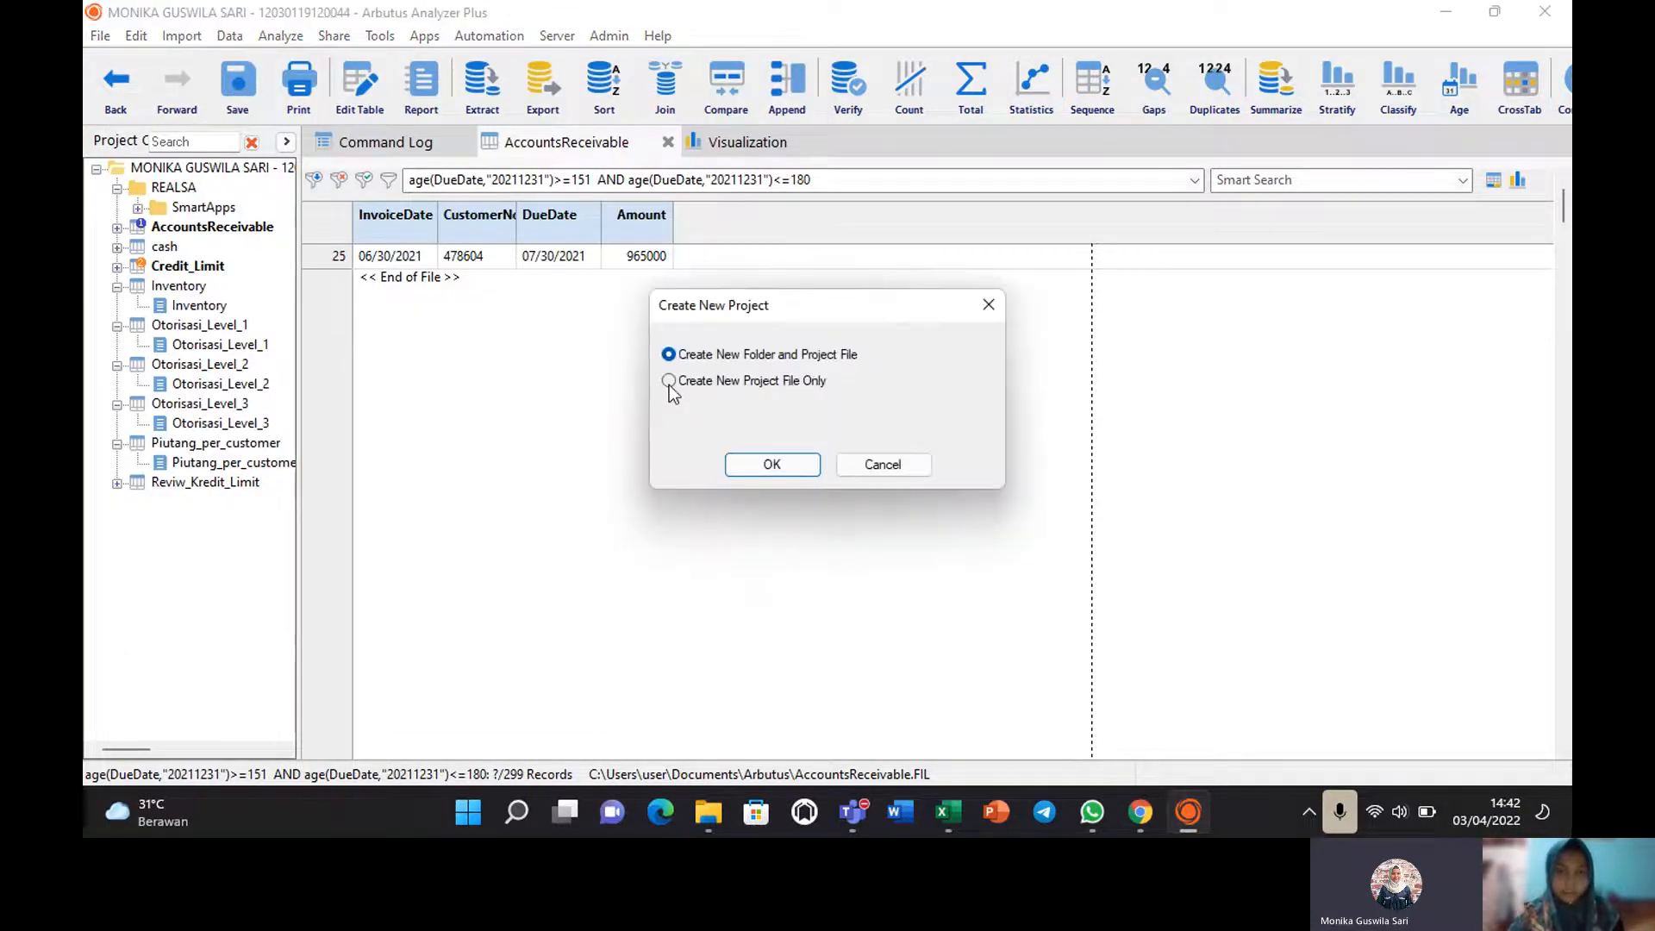
Create only the project file, allow the SmartApps folder, and dismiss the directory error.
{"action": "left_click", "coordinate": [669, 381]}
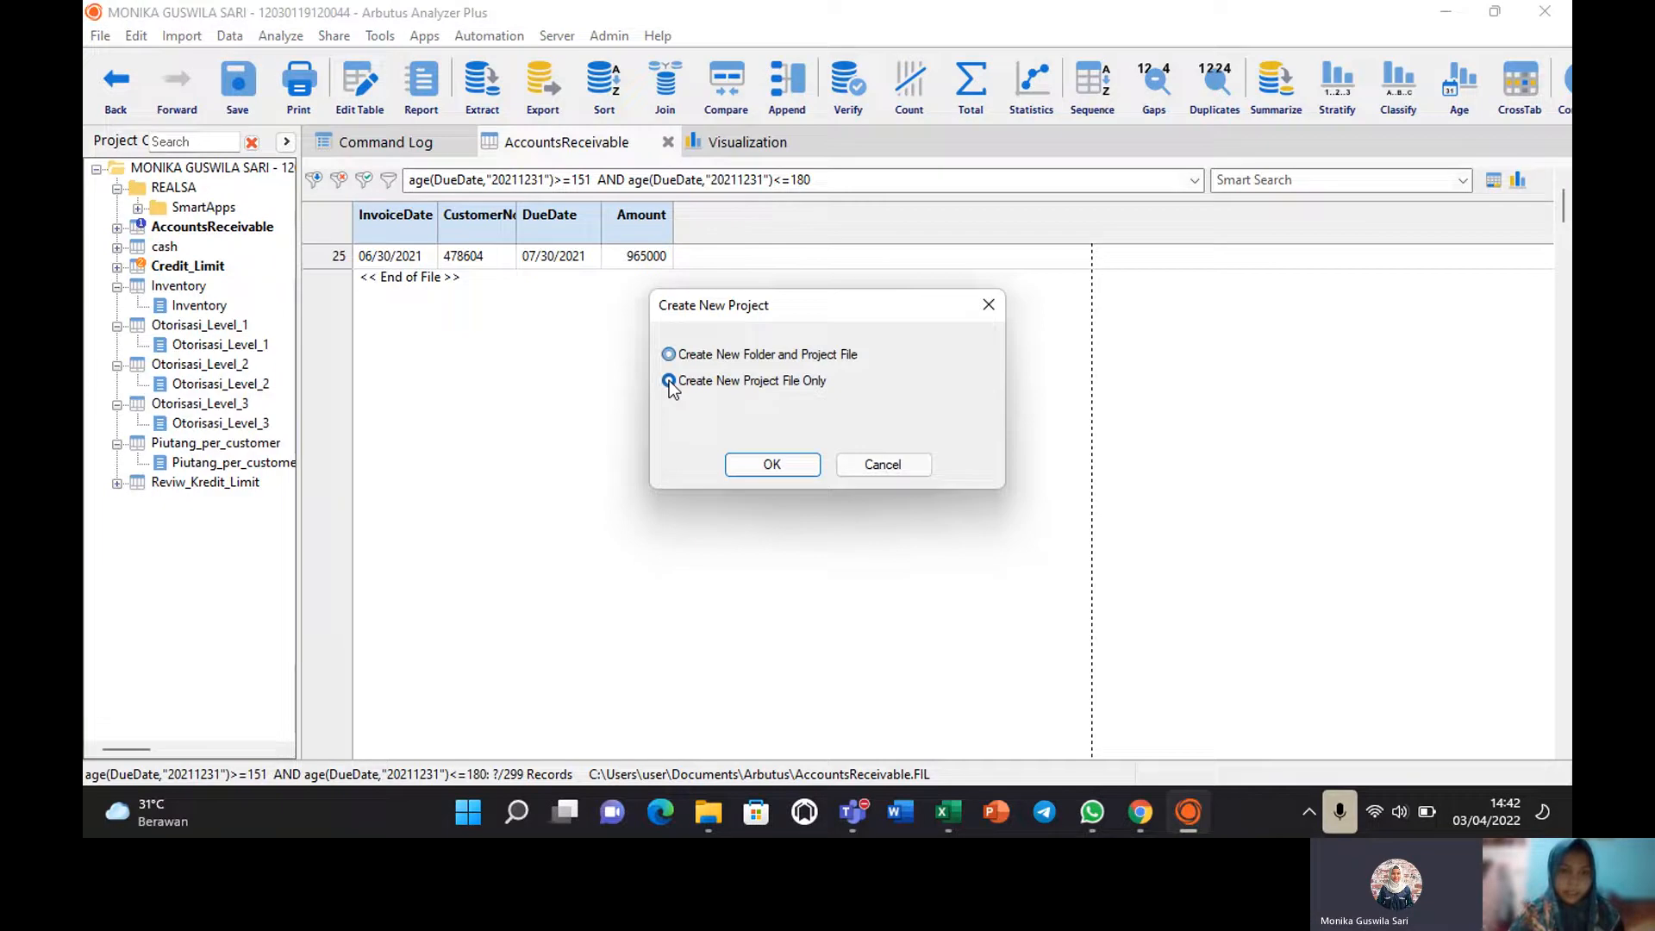
{"action": "left_click", "coordinate": [805, 468]}
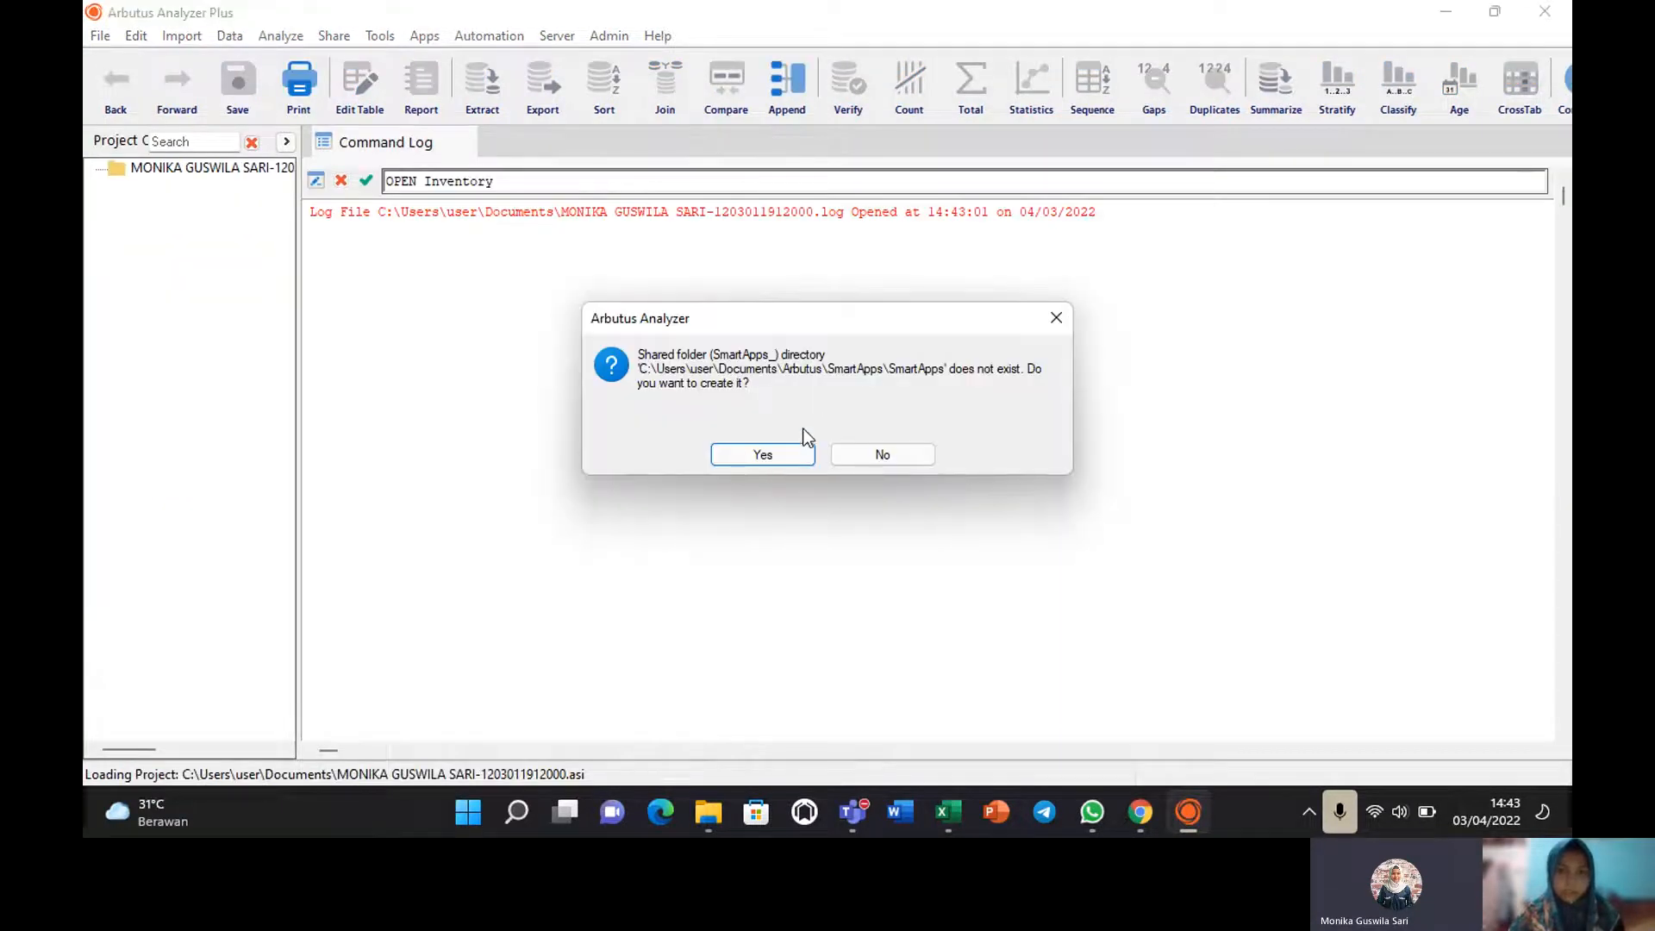
{"action": "left_click", "coordinate": [750, 457]}
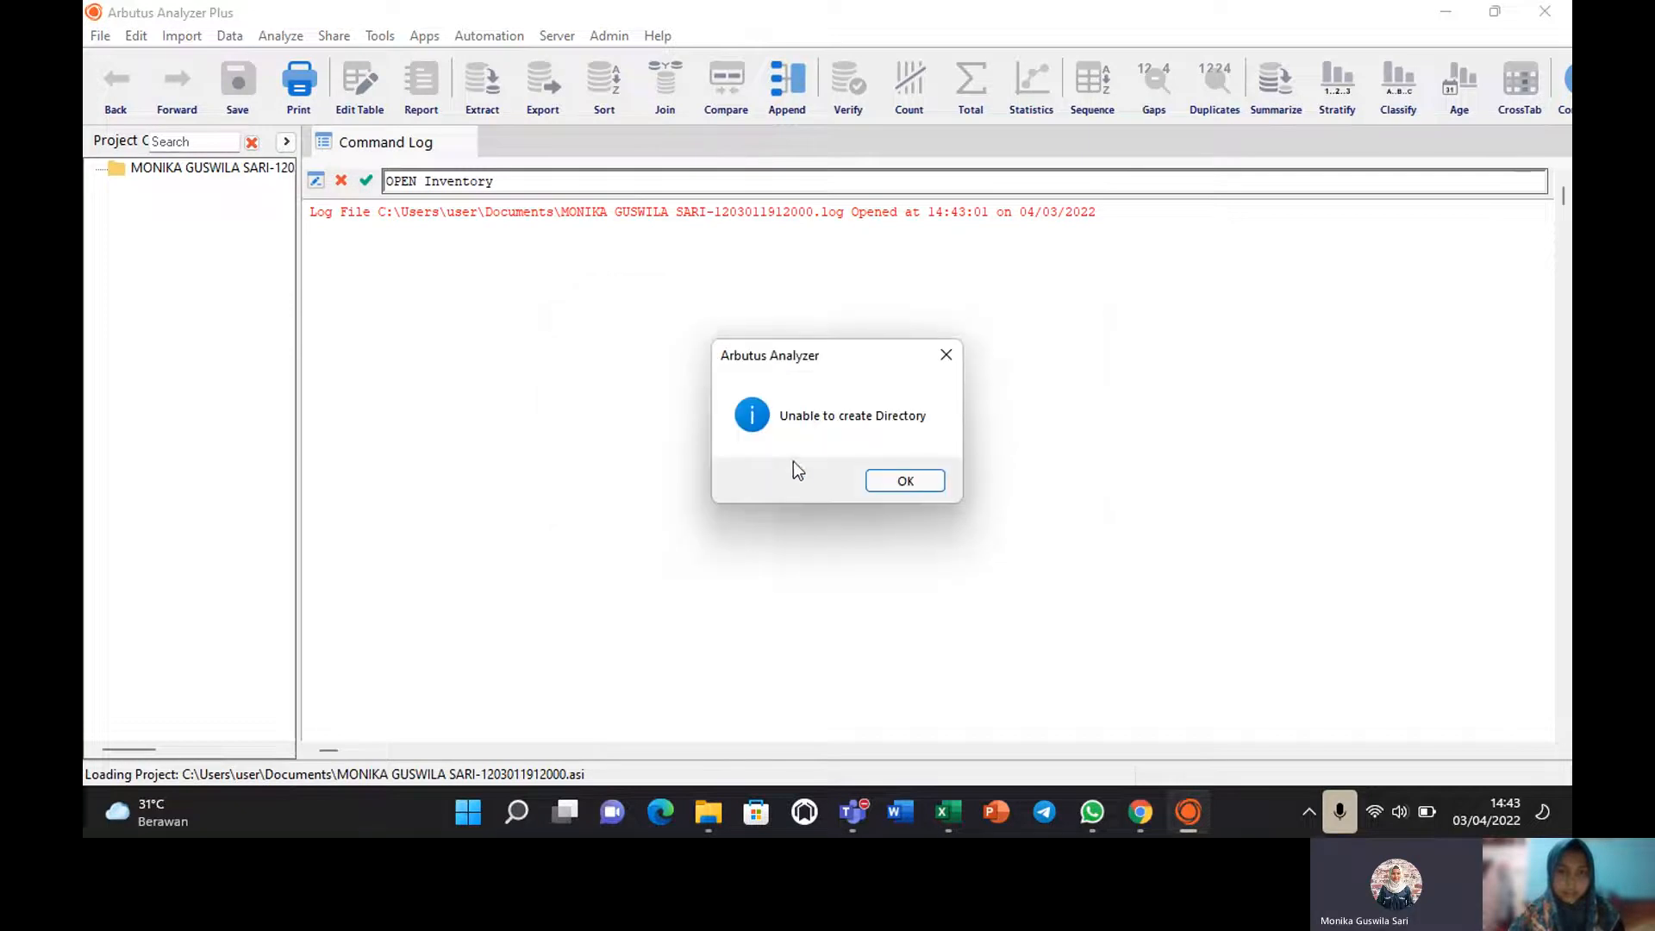
{"action": "left_click", "coordinate": [893, 488]}
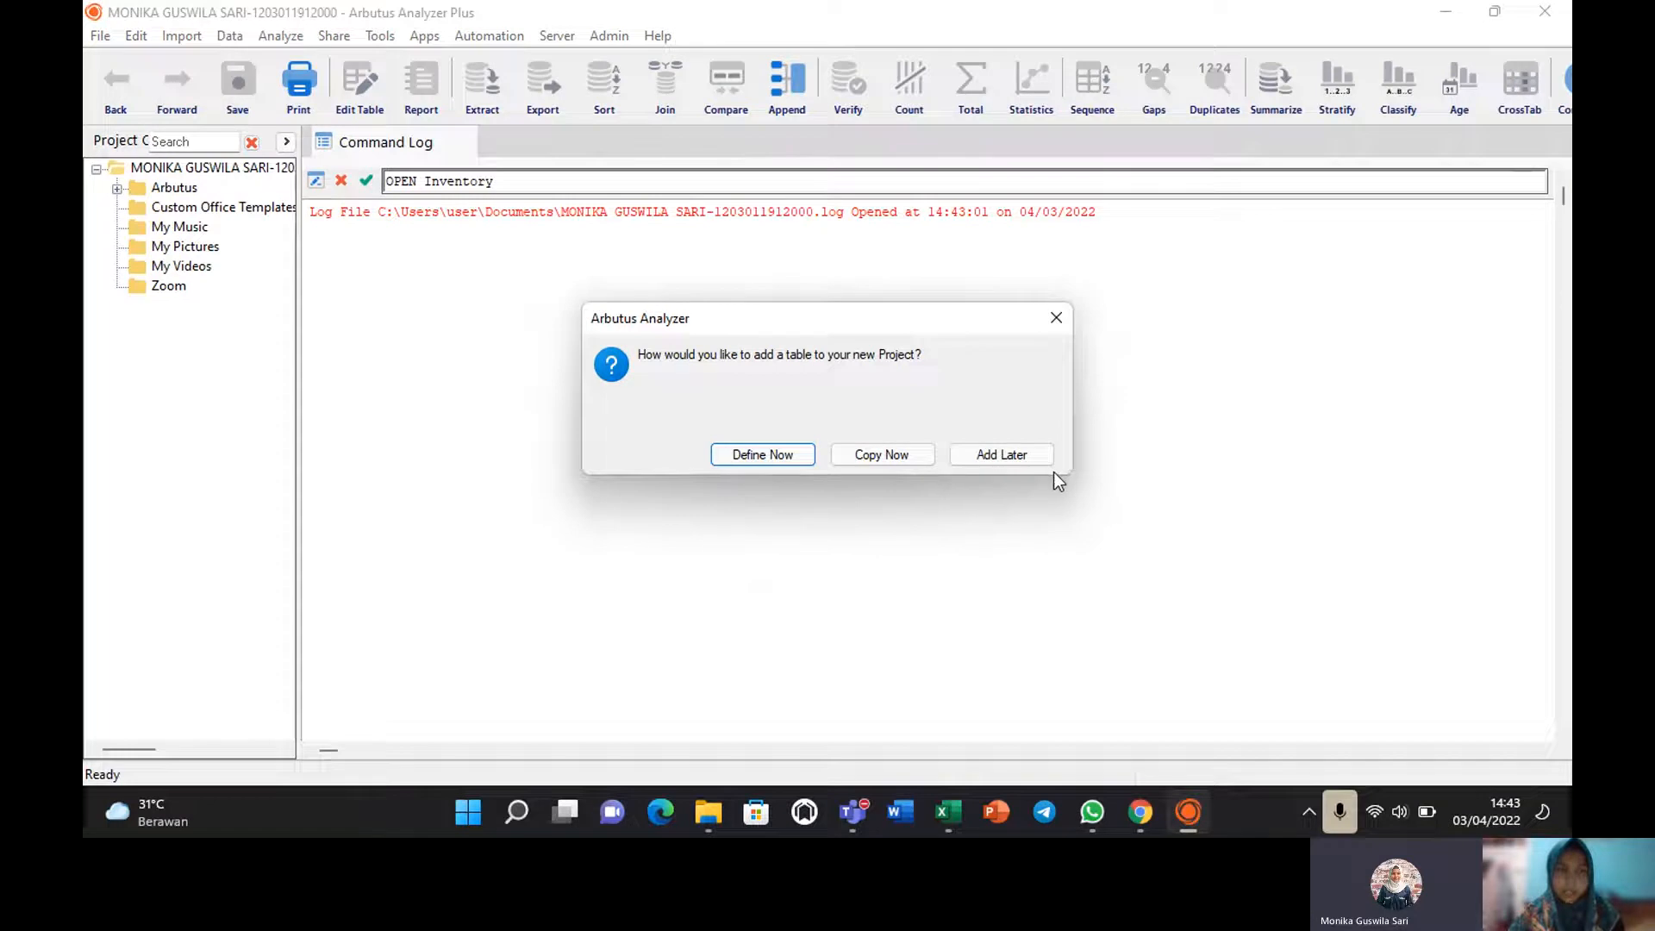
Skip adding a table, then open the Arbutus\Inventory (1) workbook for Excel import.
{"action": "left_click", "coordinate": [1007, 452]}
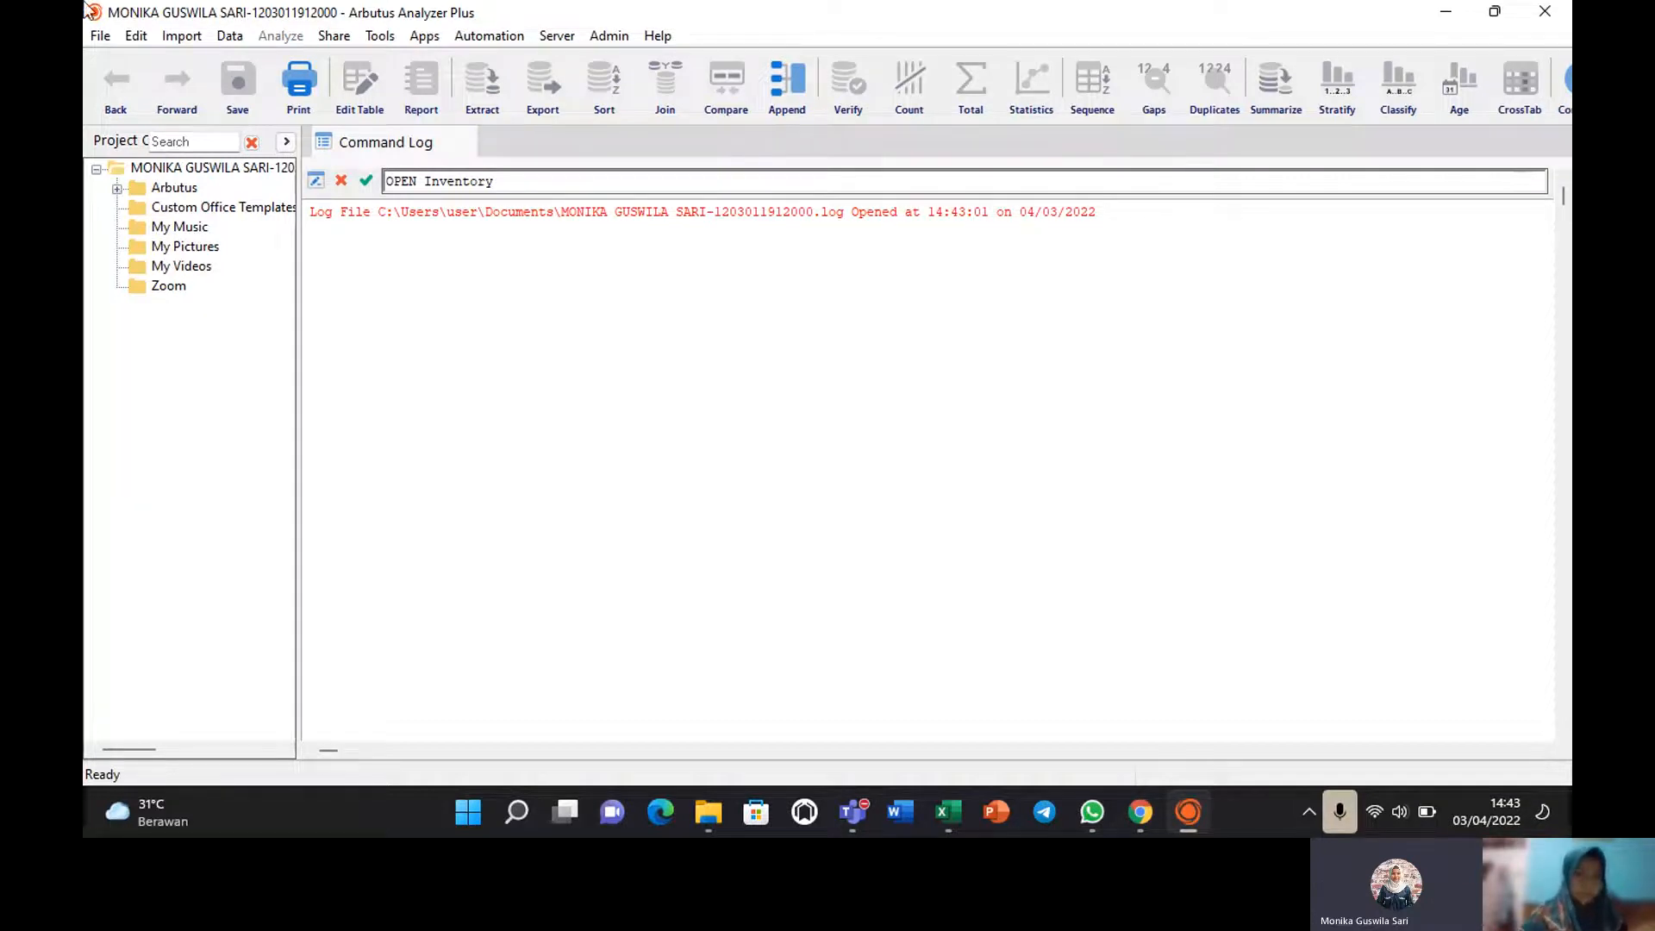
{"action": "left_click", "coordinate": [183, 37]}
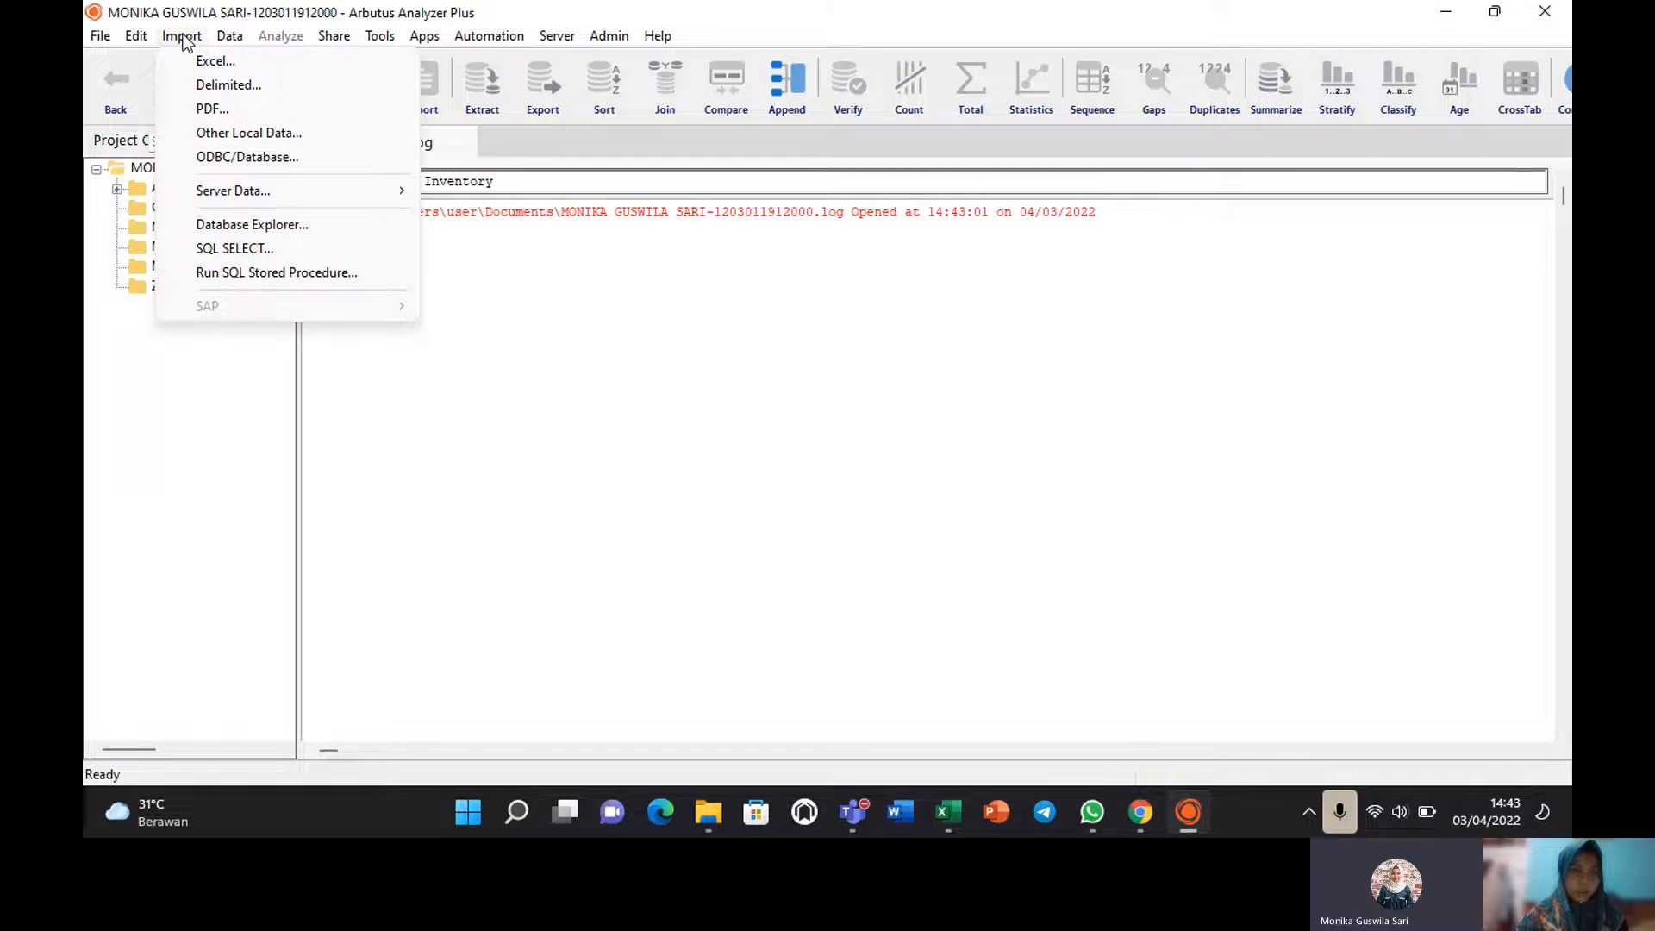
{"action": "left_click", "coordinate": [183, 37]}
{"action": "left_click", "coordinate": [183, 37]}
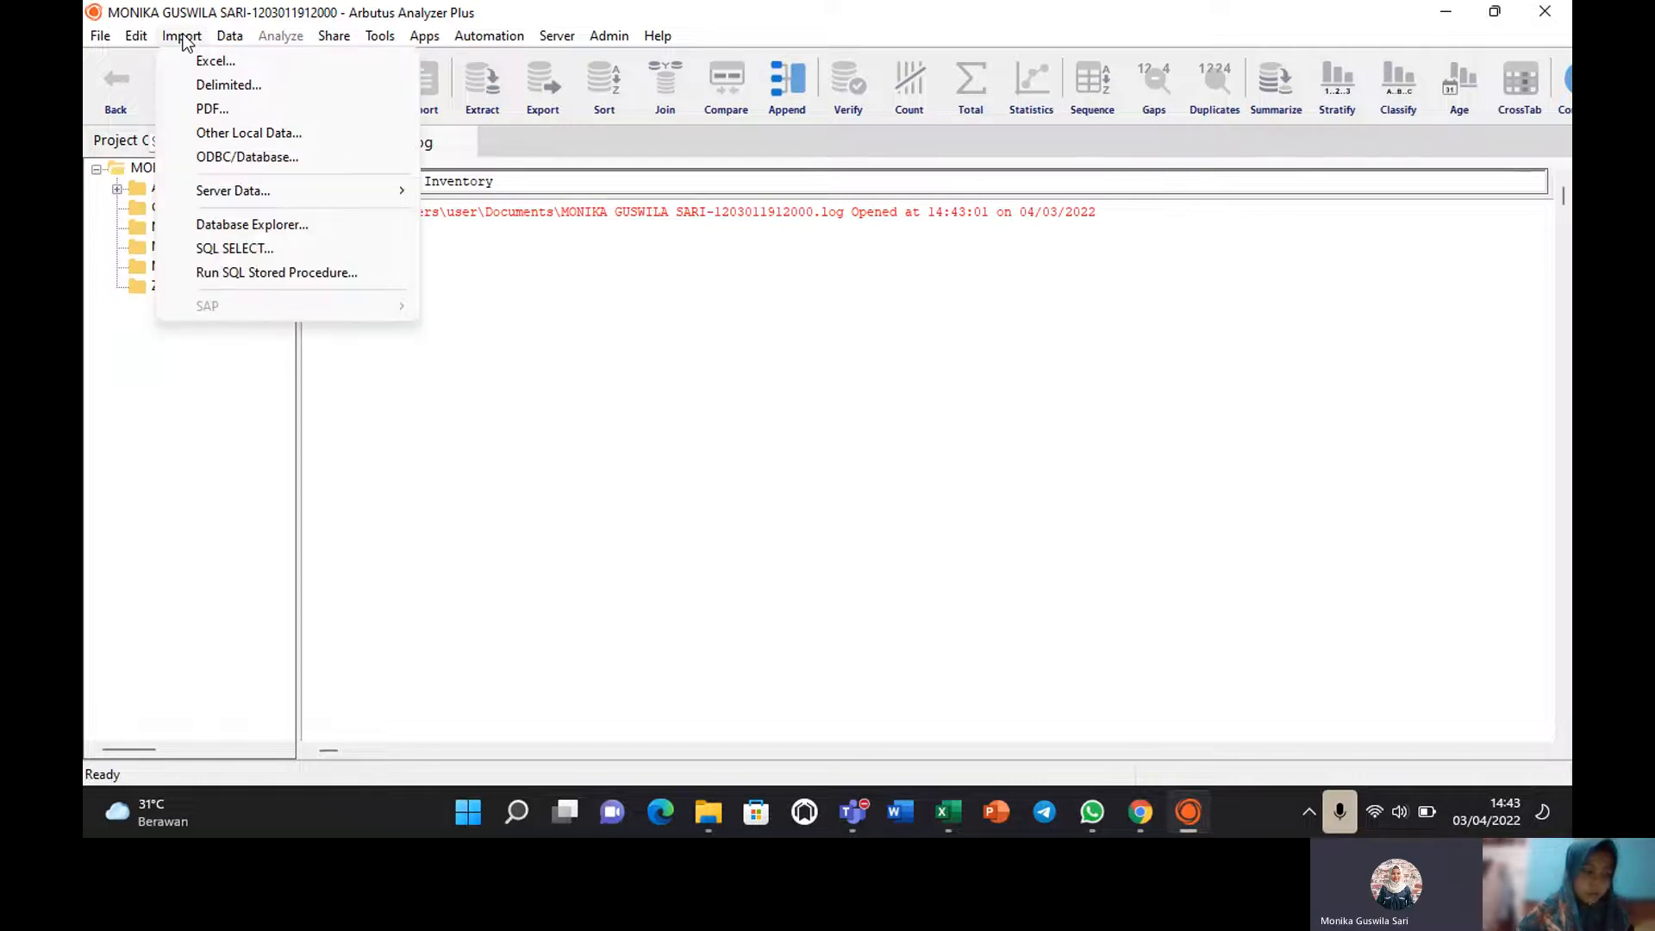
{"action": "left_click", "coordinate": [212, 57]}
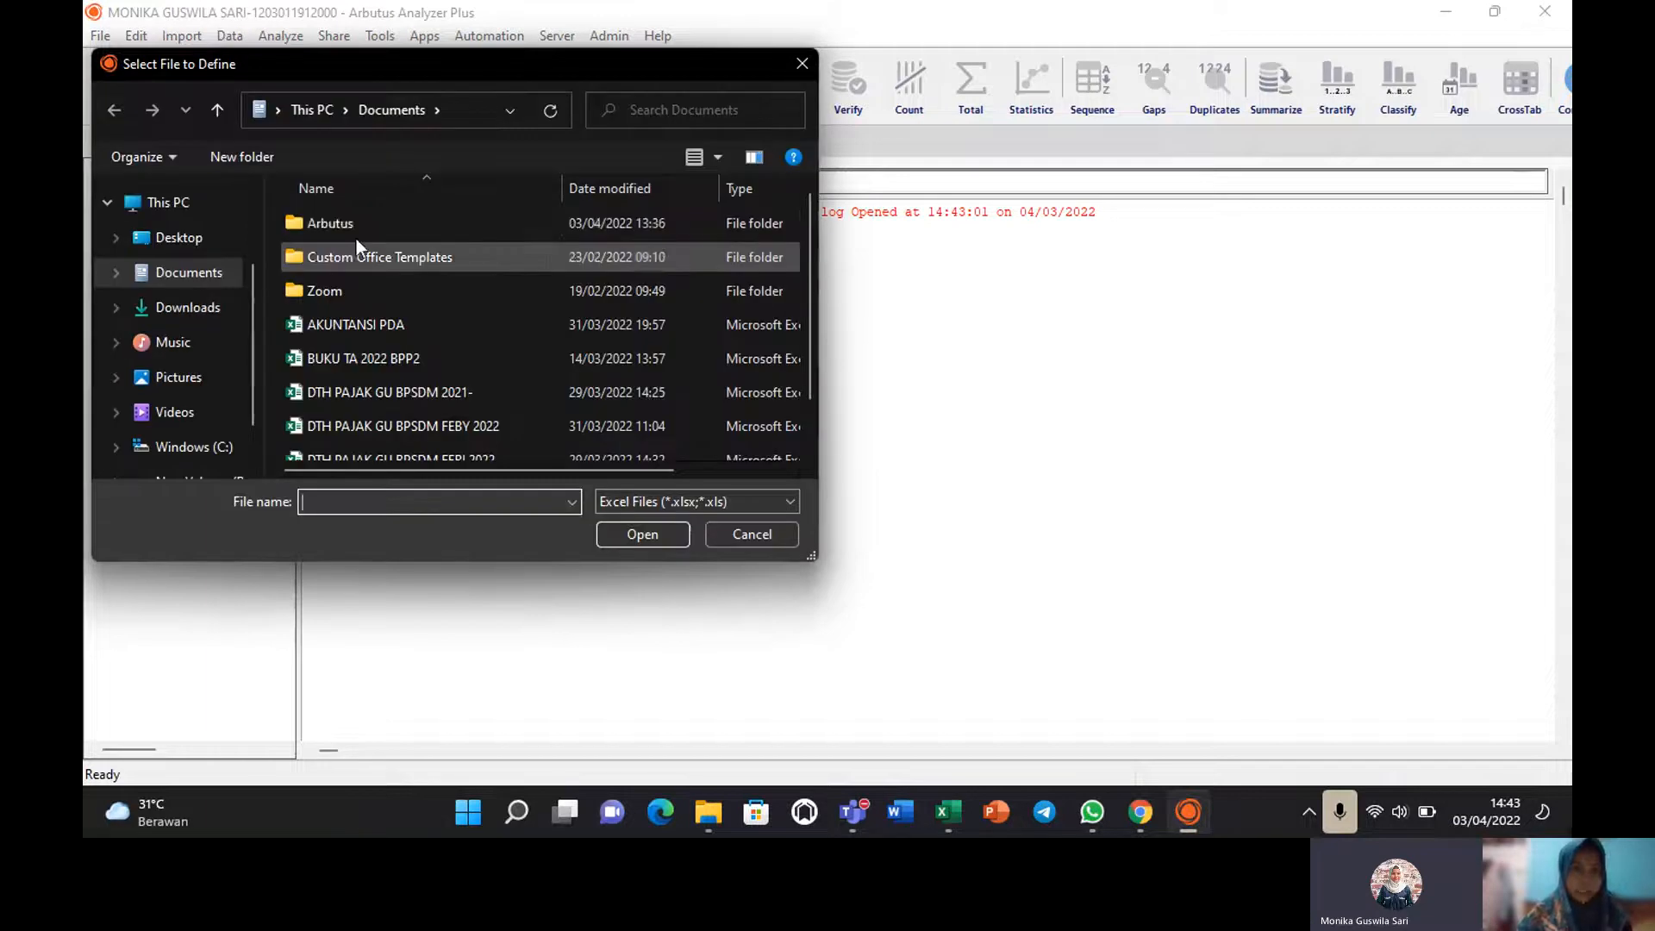
{"action": "double_click", "coordinate": [369, 219]}
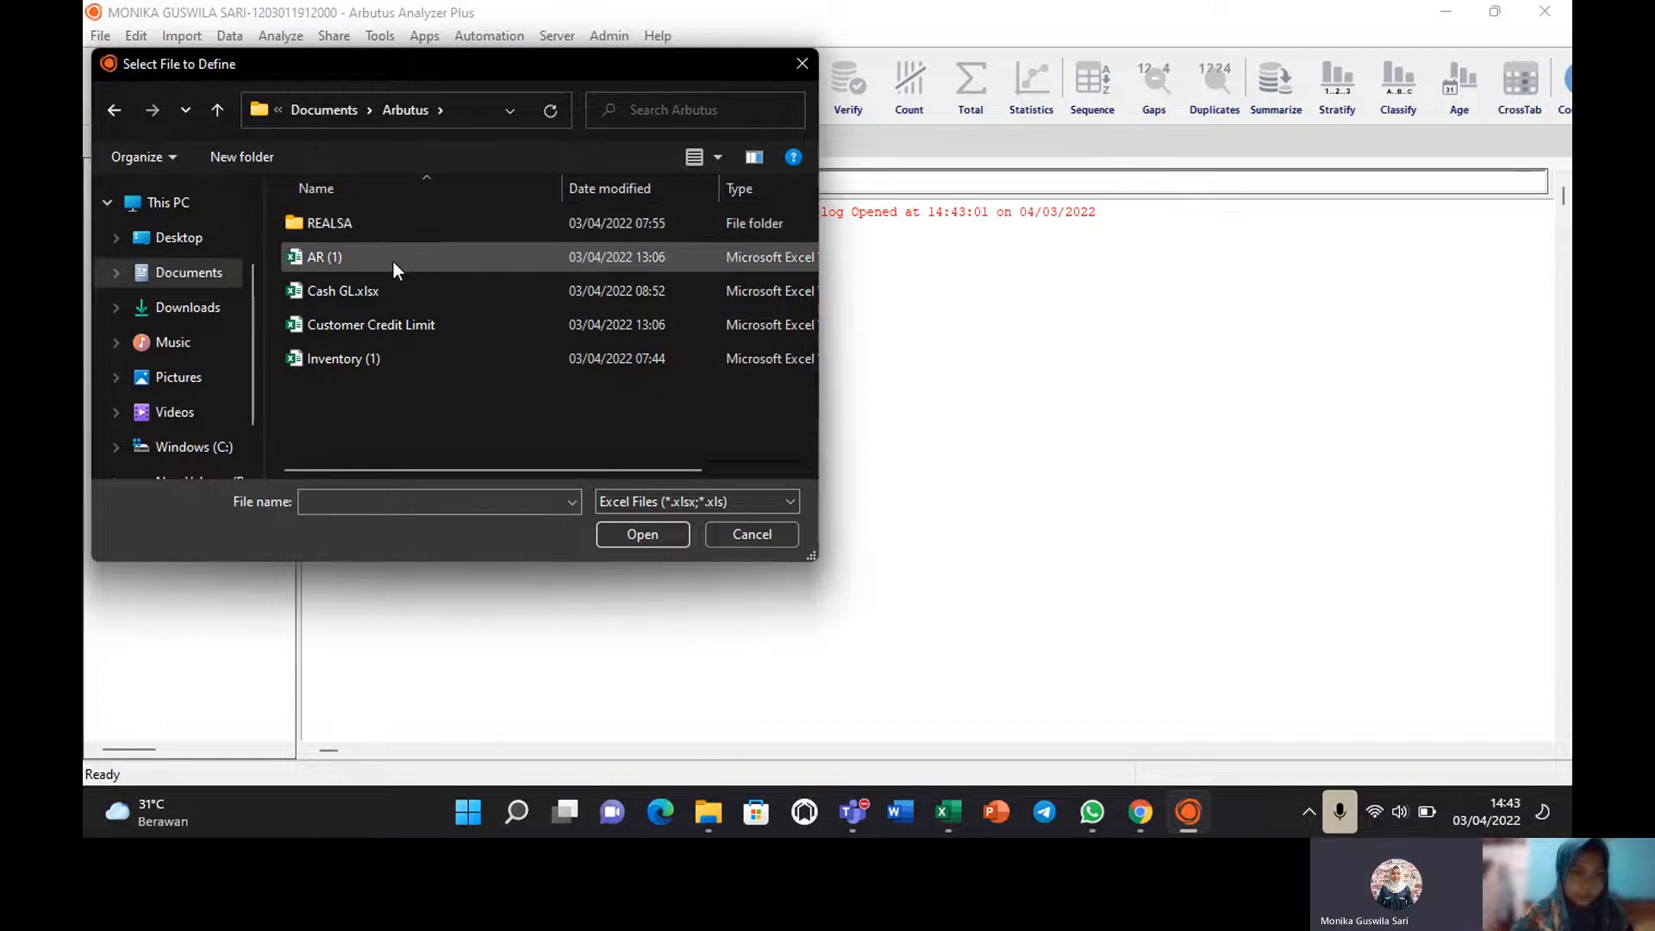
{"action": "left_click", "coordinate": [374, 352]}
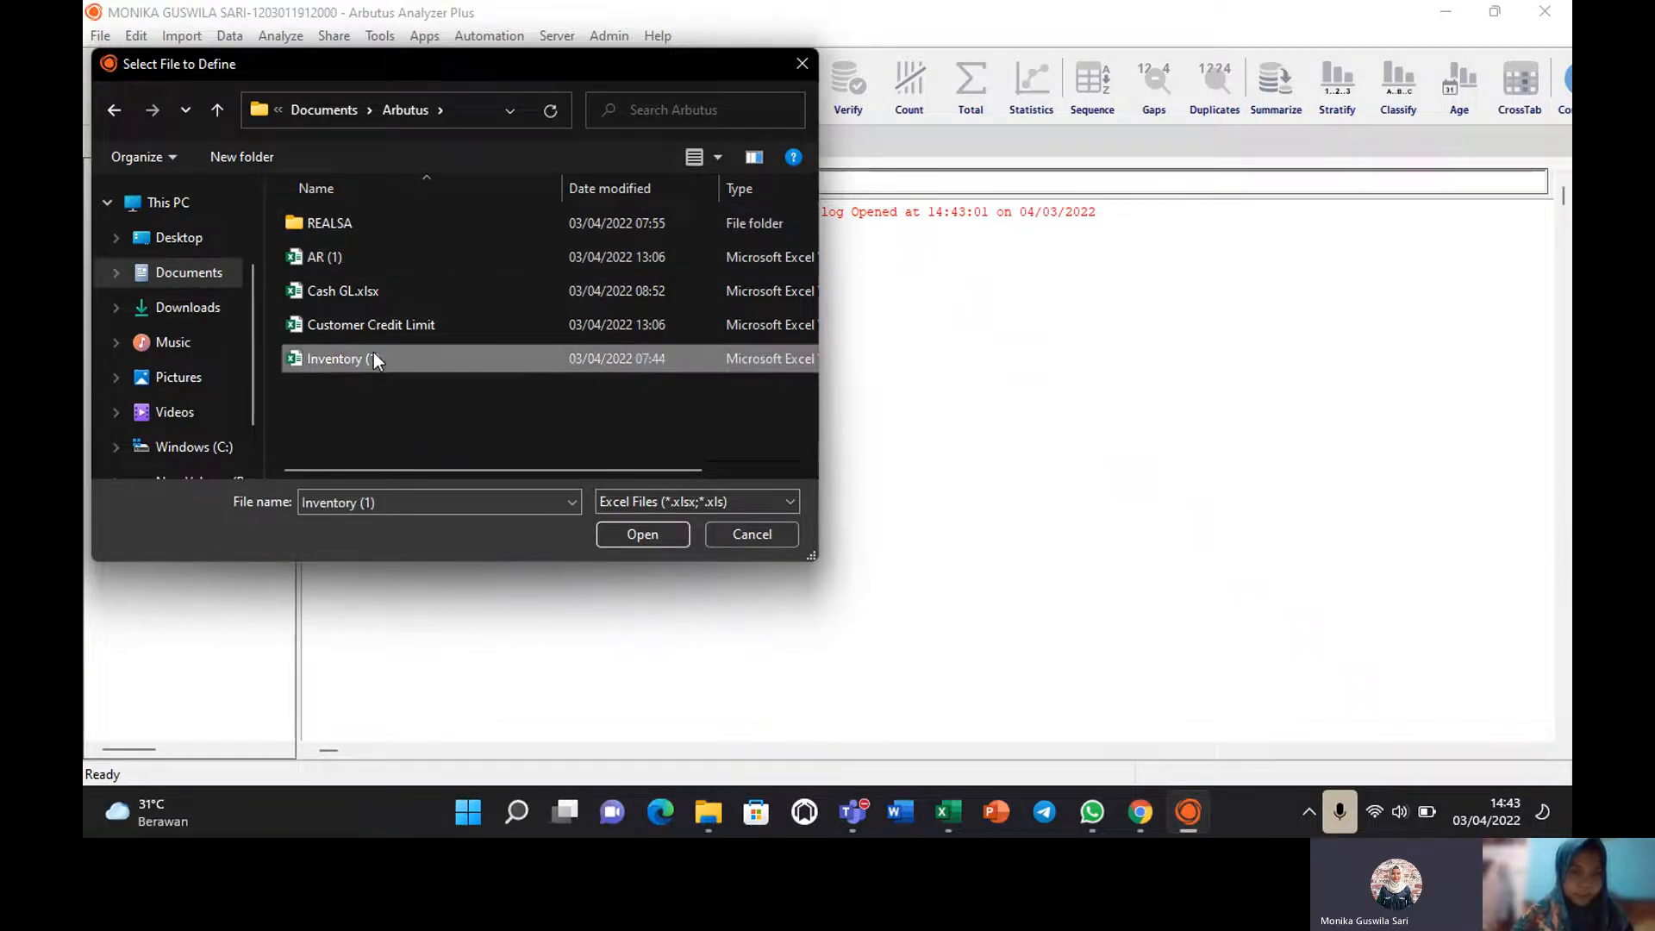
{"action": "left_click", "coordinate": [638, 536]}
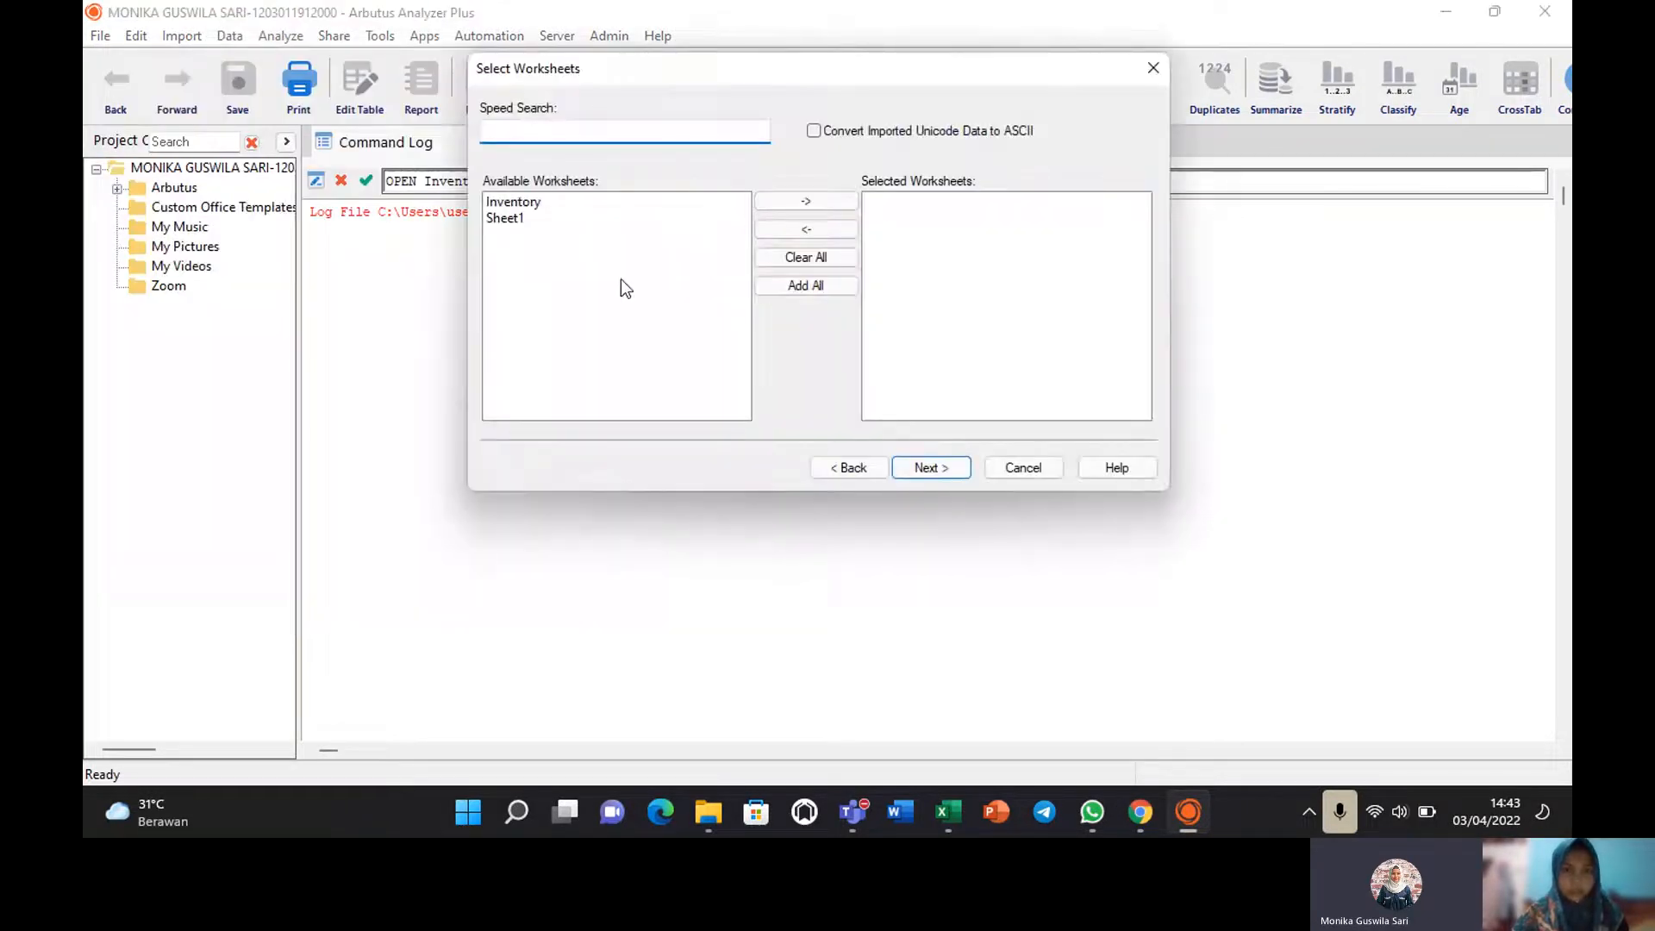
Import the Inventory worksheet as a new table named Inventory2.
{"action": "left_click", "coordinate": [516, 203]}
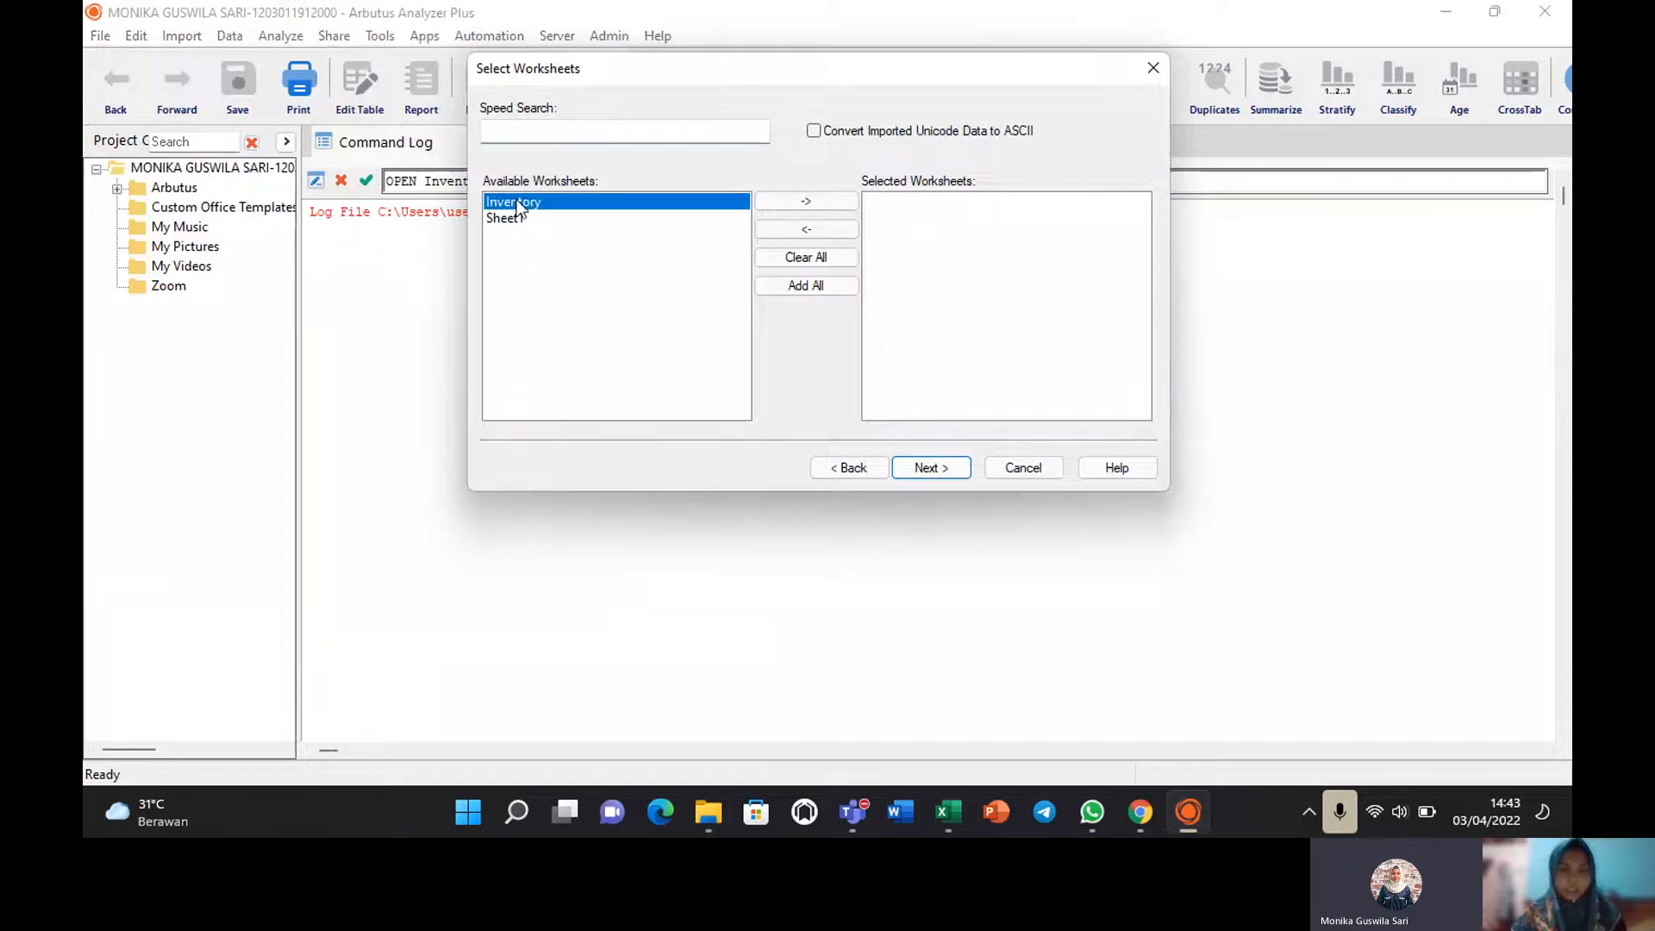
{"action": "left_click", "coordinate": [817, 204]}
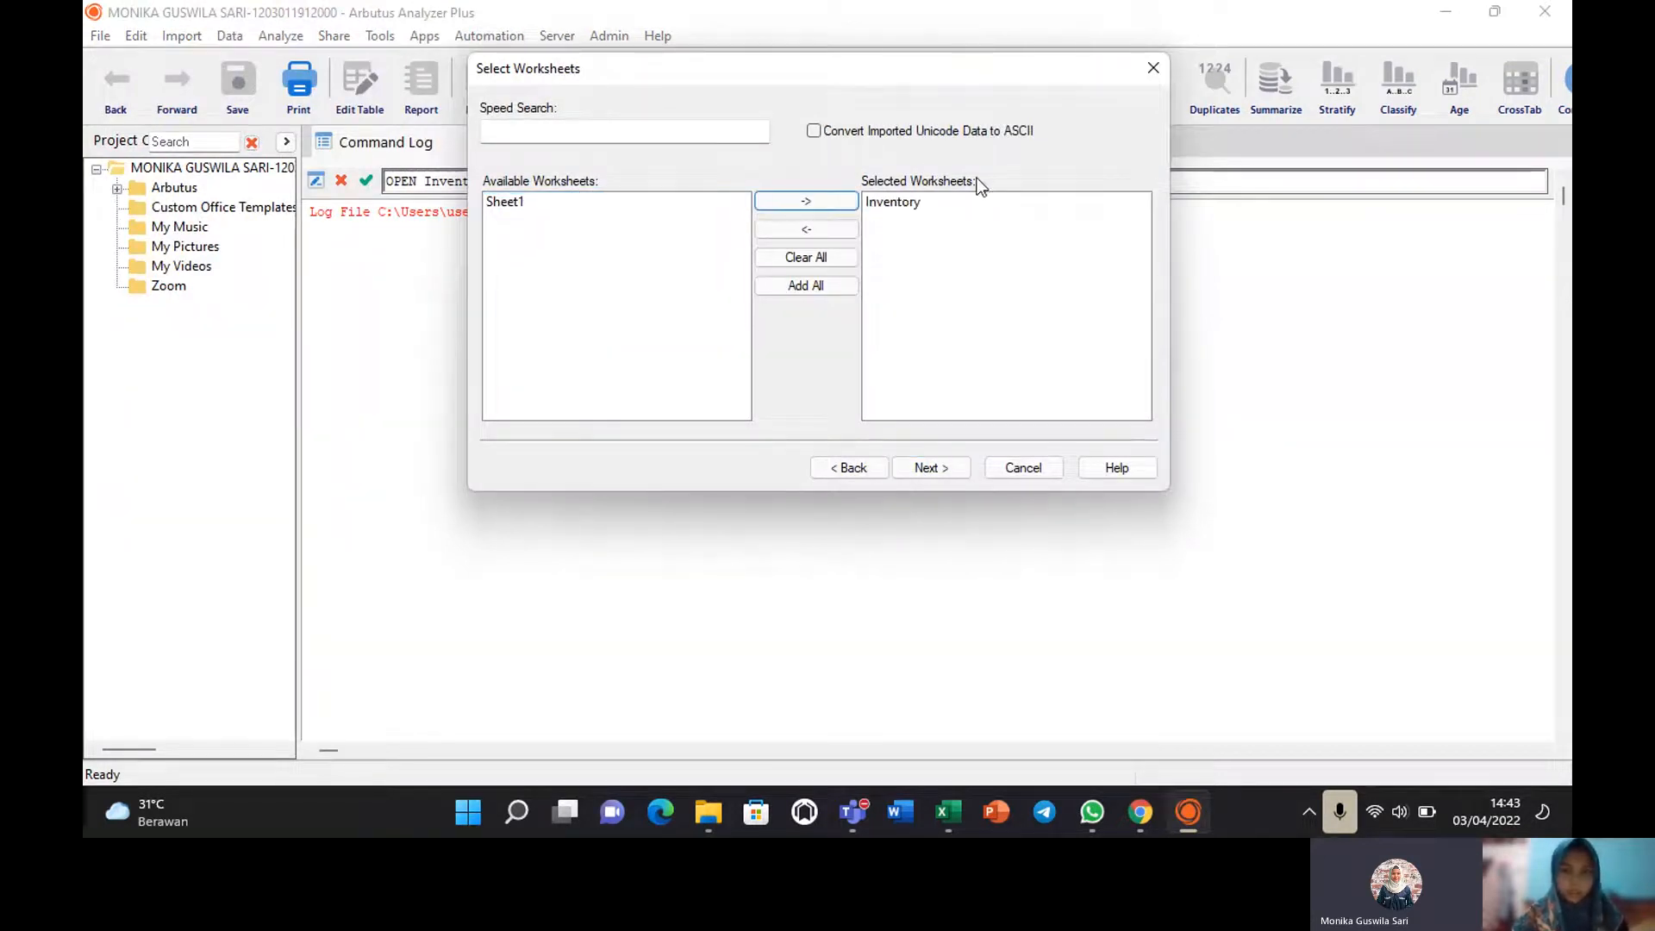
{"action": "left_click", "coordinate": [934, 468]}
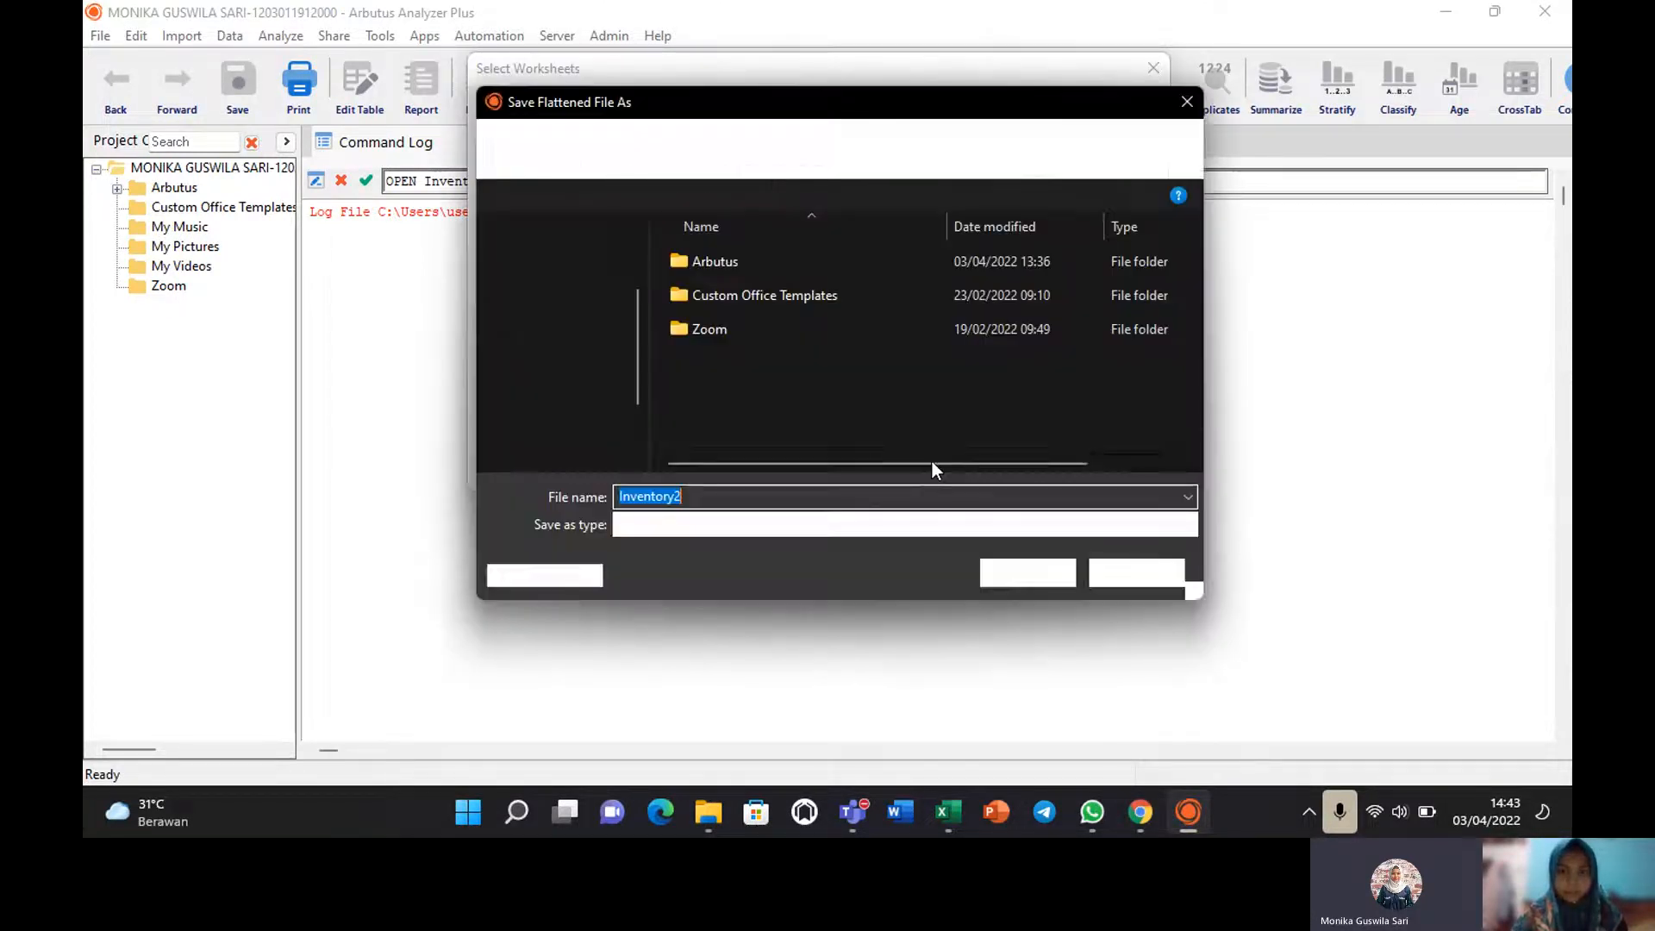
{"action": "left_click", "coordinate": [1036, 574]}
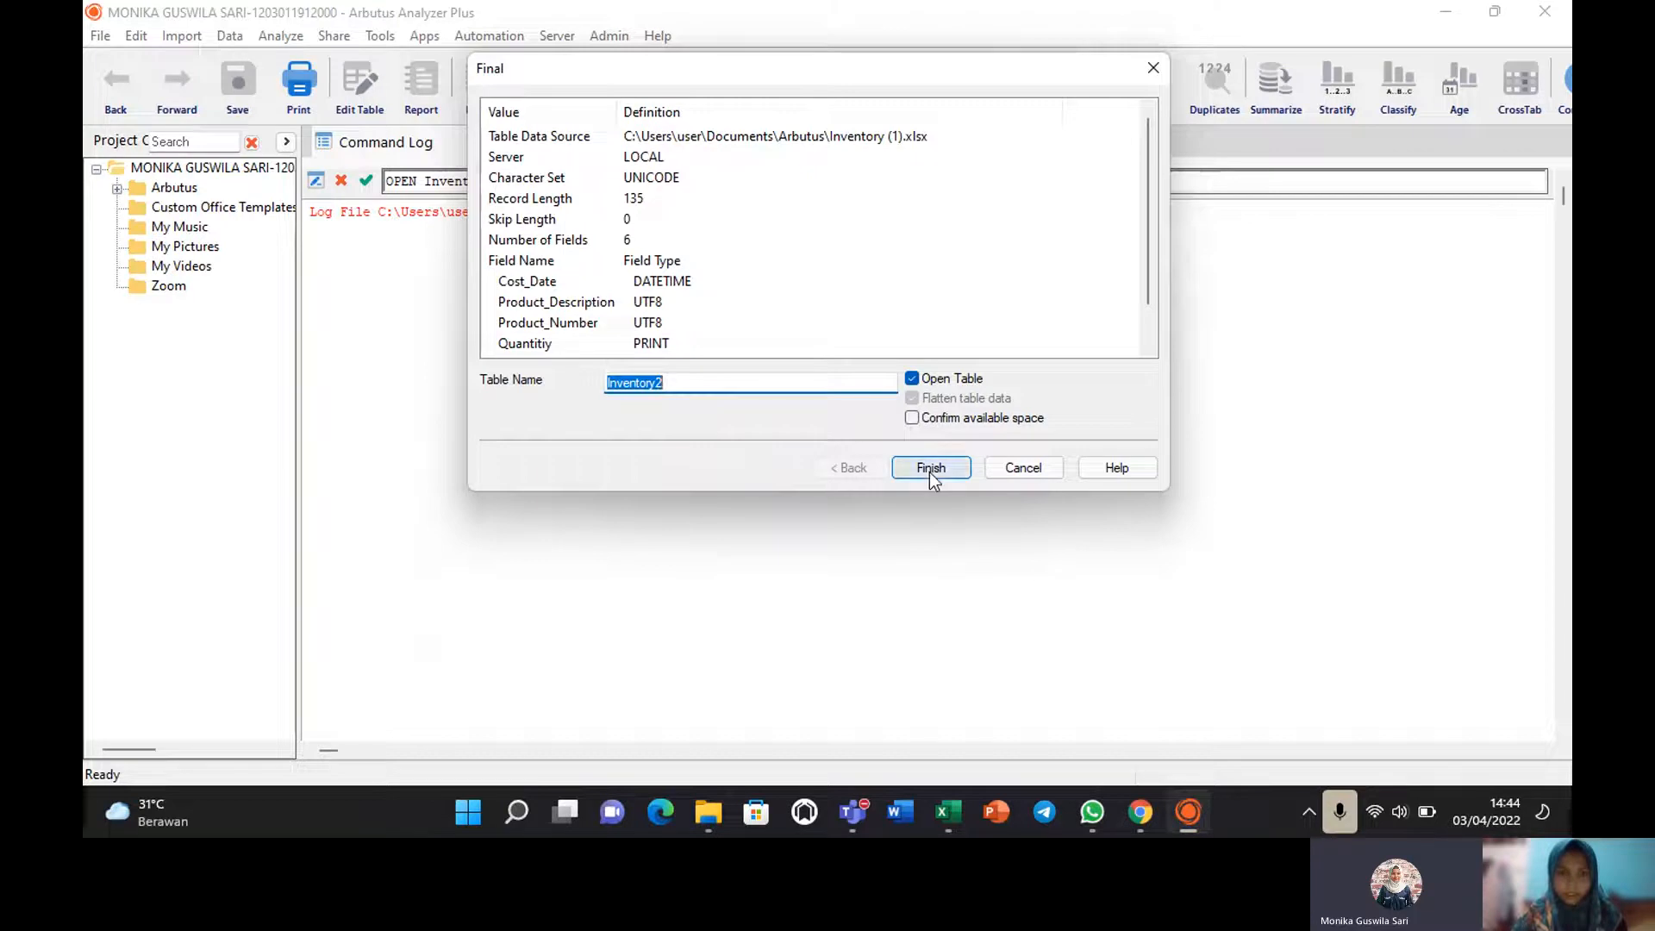
{"action": "left_click", "coordinate": [931, 474]}
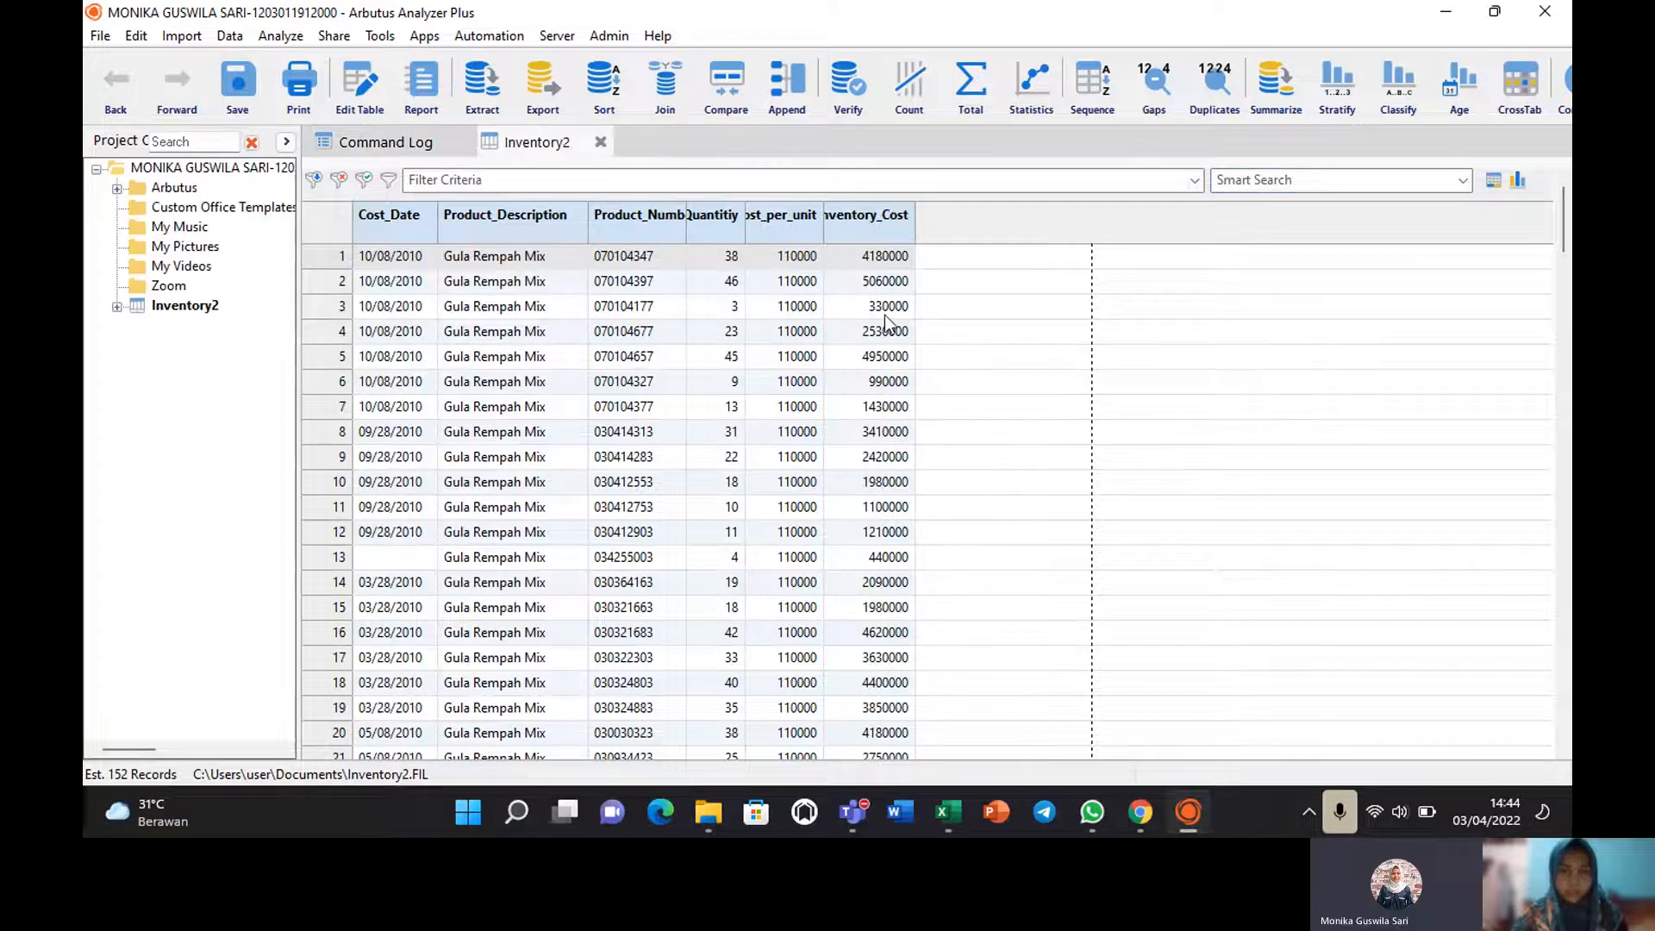
Widen the Product_Number and Quantity columns and check the IMPORT entry in the Command Log.
{"action": "left_click_drag", "start_coordinate": [686, 216], "coordinate": [705, 216]}
{"action": "left_click", "coordinate": [806, 226]}
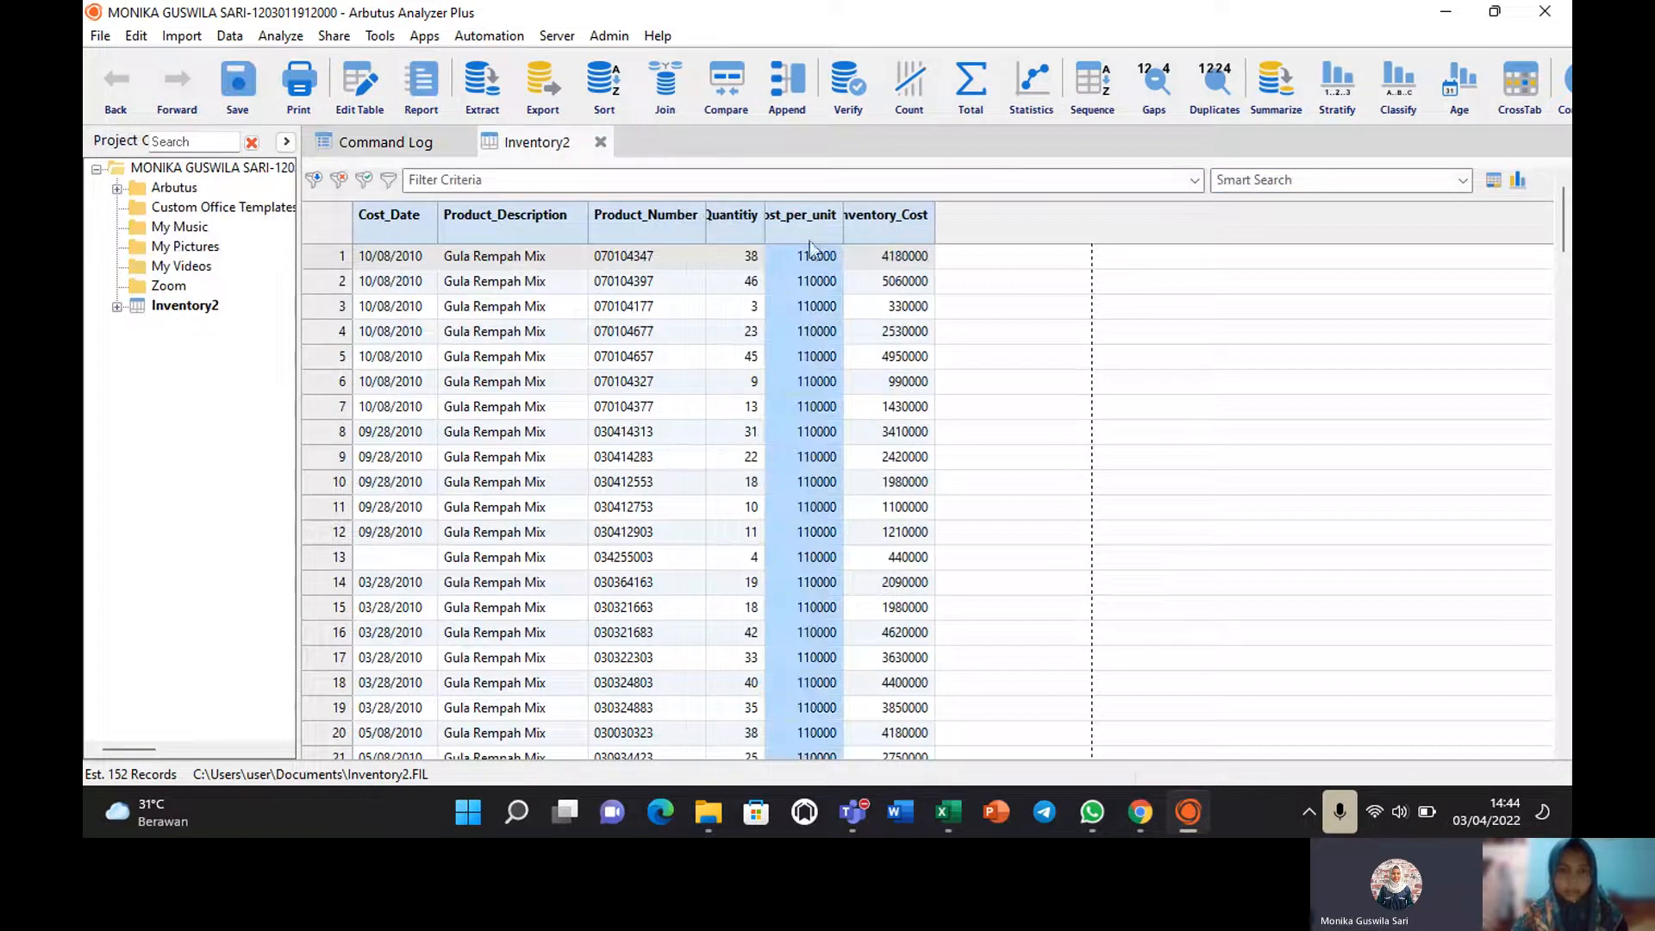
{"action": "left_click_drag", "start_coordinate": [763, 226], "coordinate": [1024, 229]}
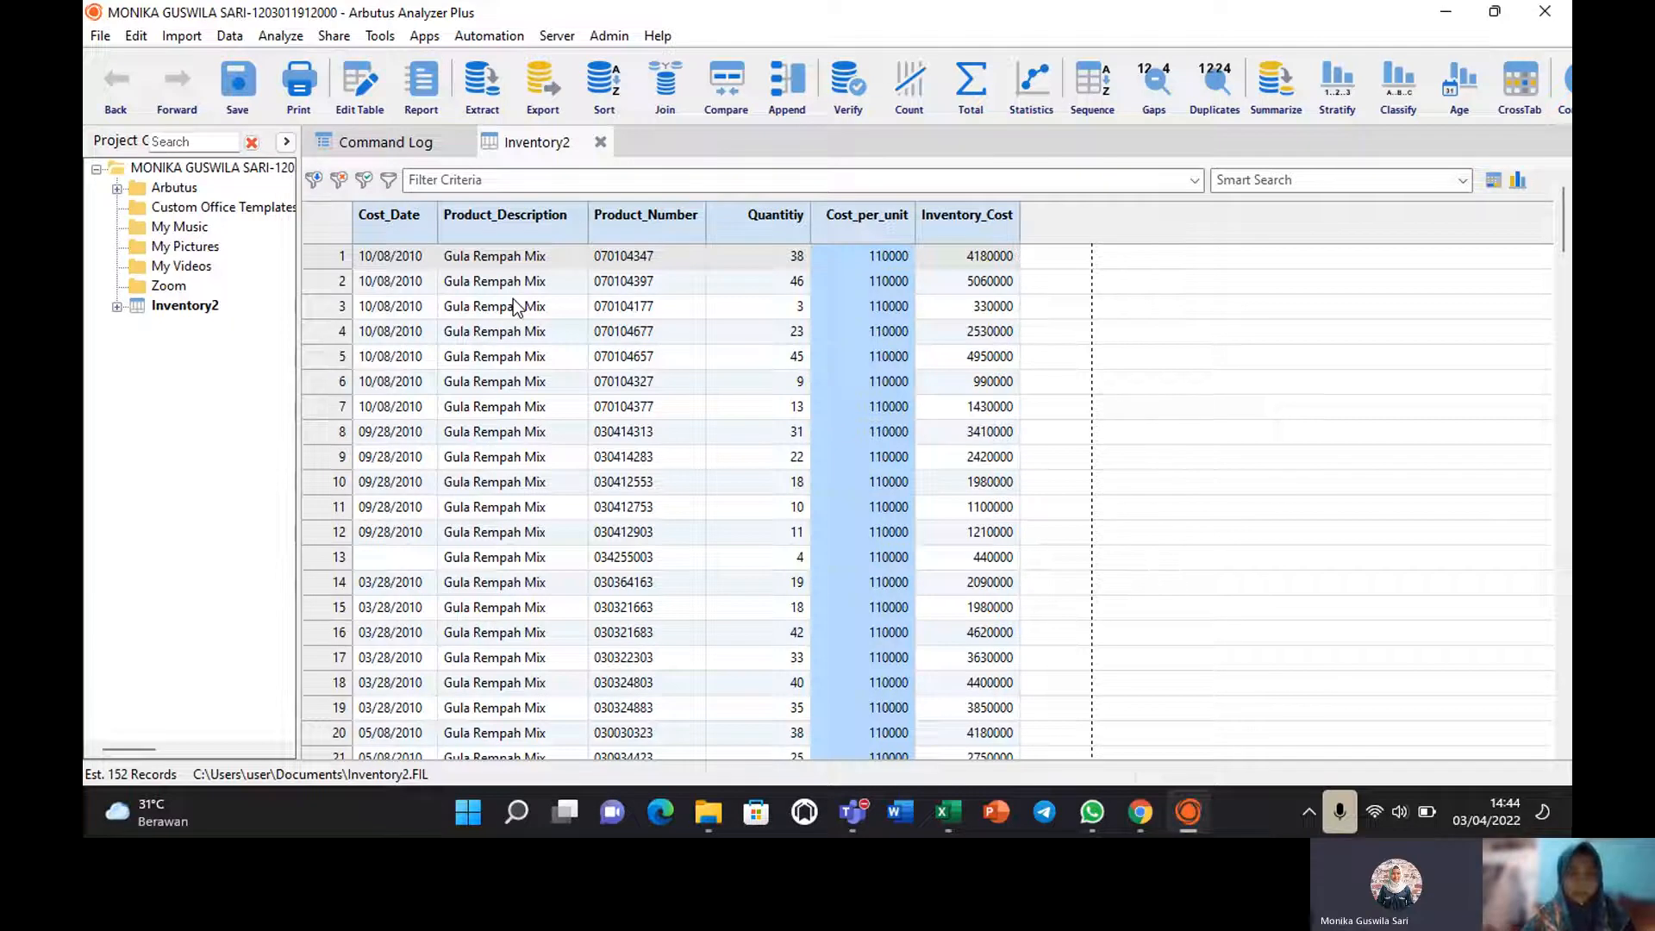
{"action": "left_click", "coordinate": [367, 143]}
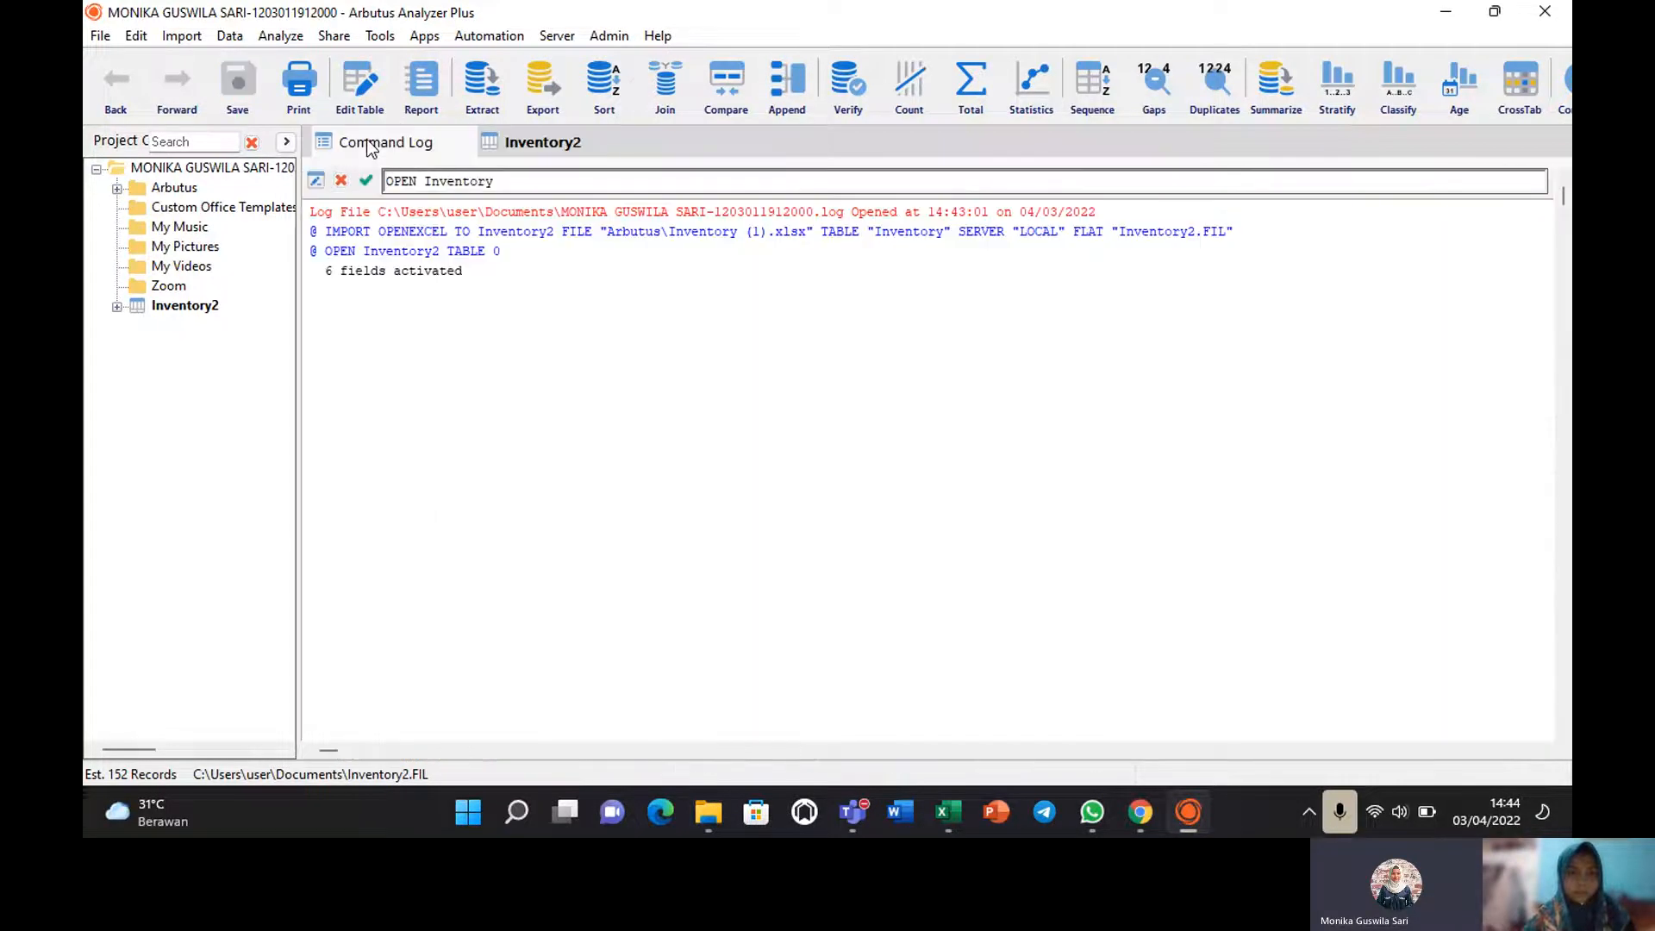
Verify all fields of Inventory2 and jump to record 13, the blank Cost_Date error.
{"action": "left_click", "coordinate": [523, 143]}
{"action": "left_click", "coordinate": [278, 36]}
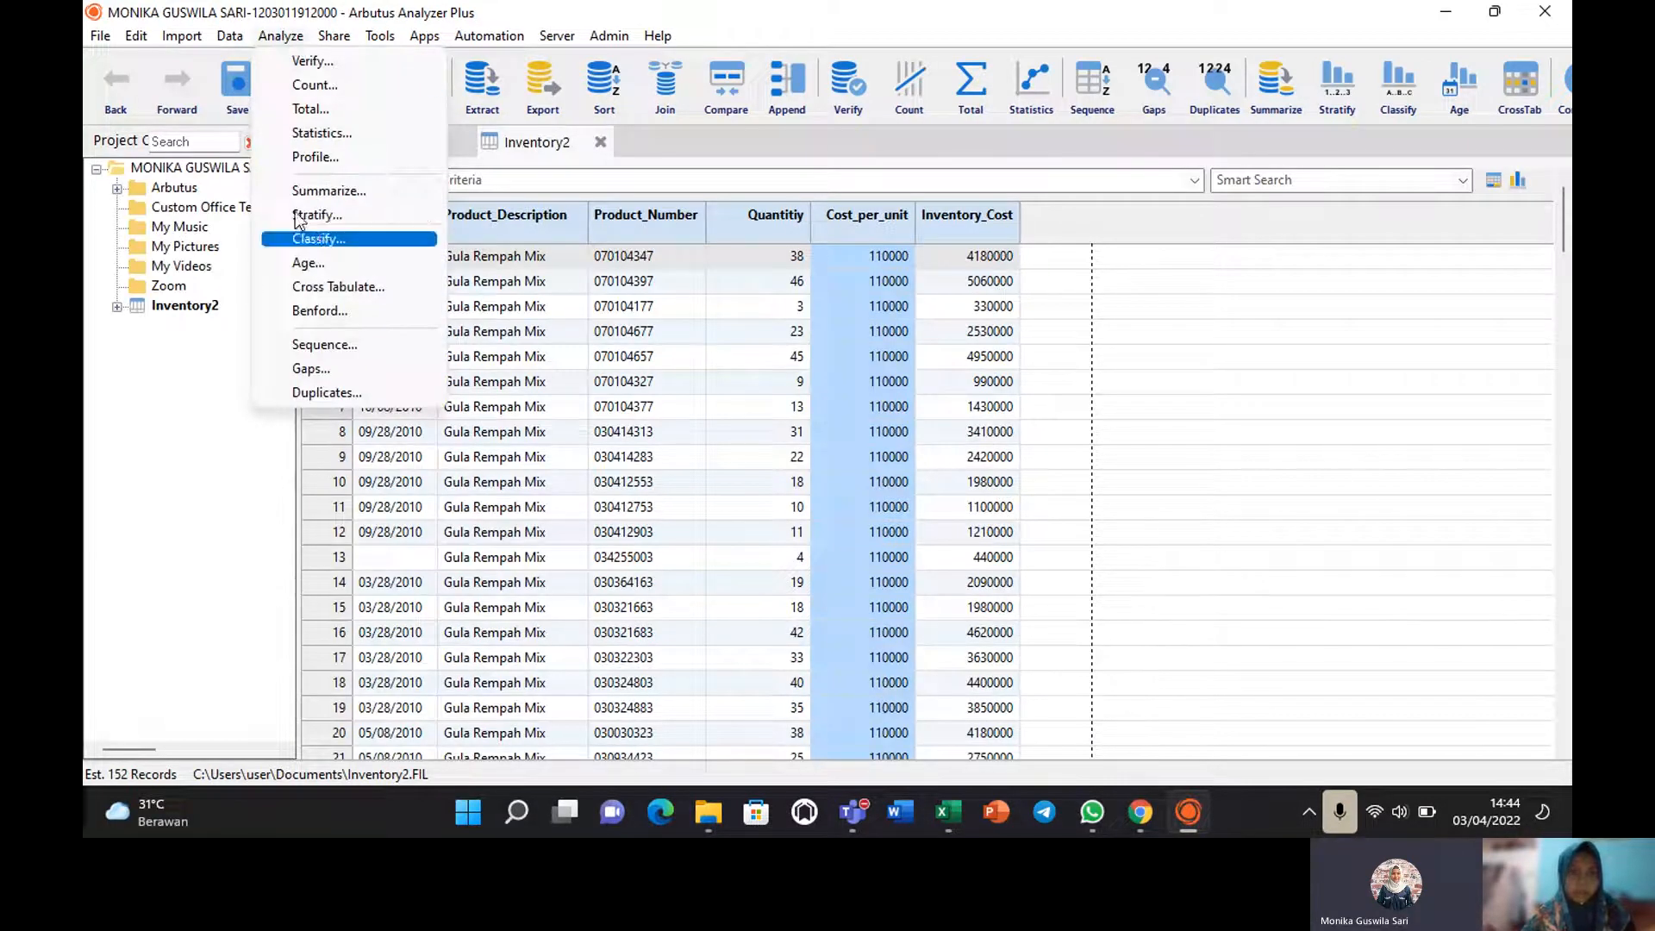
{"action": "left_click", "coordinate": [334, 62]}
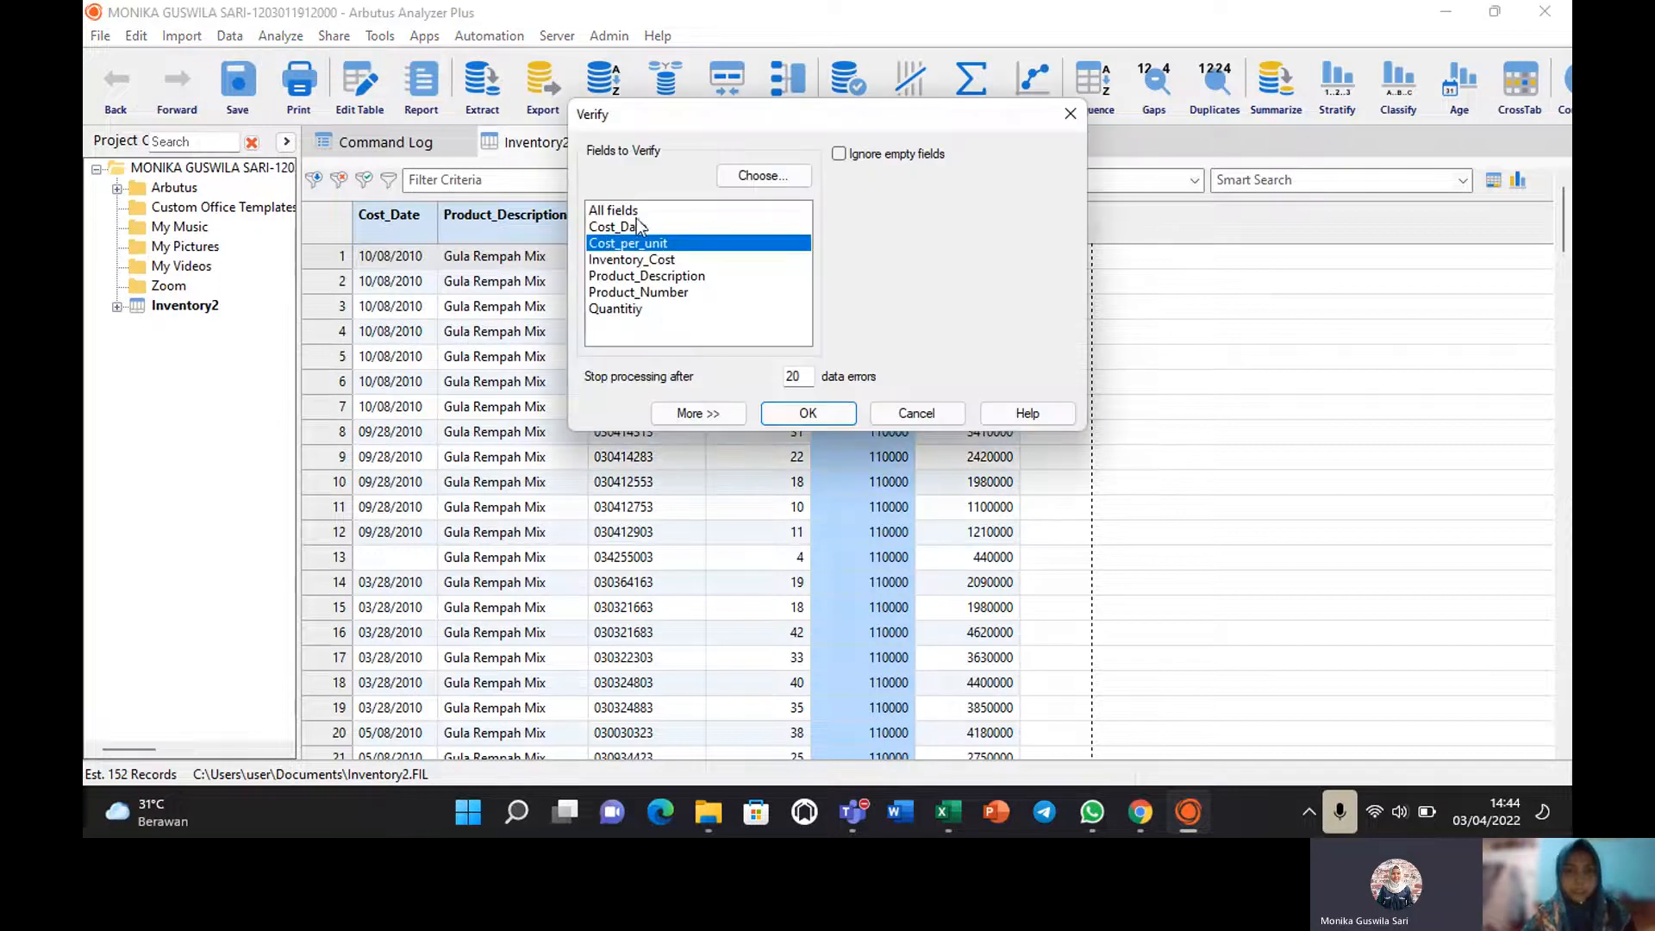
{"action": "left_click", "coordinate": [634, 213]}
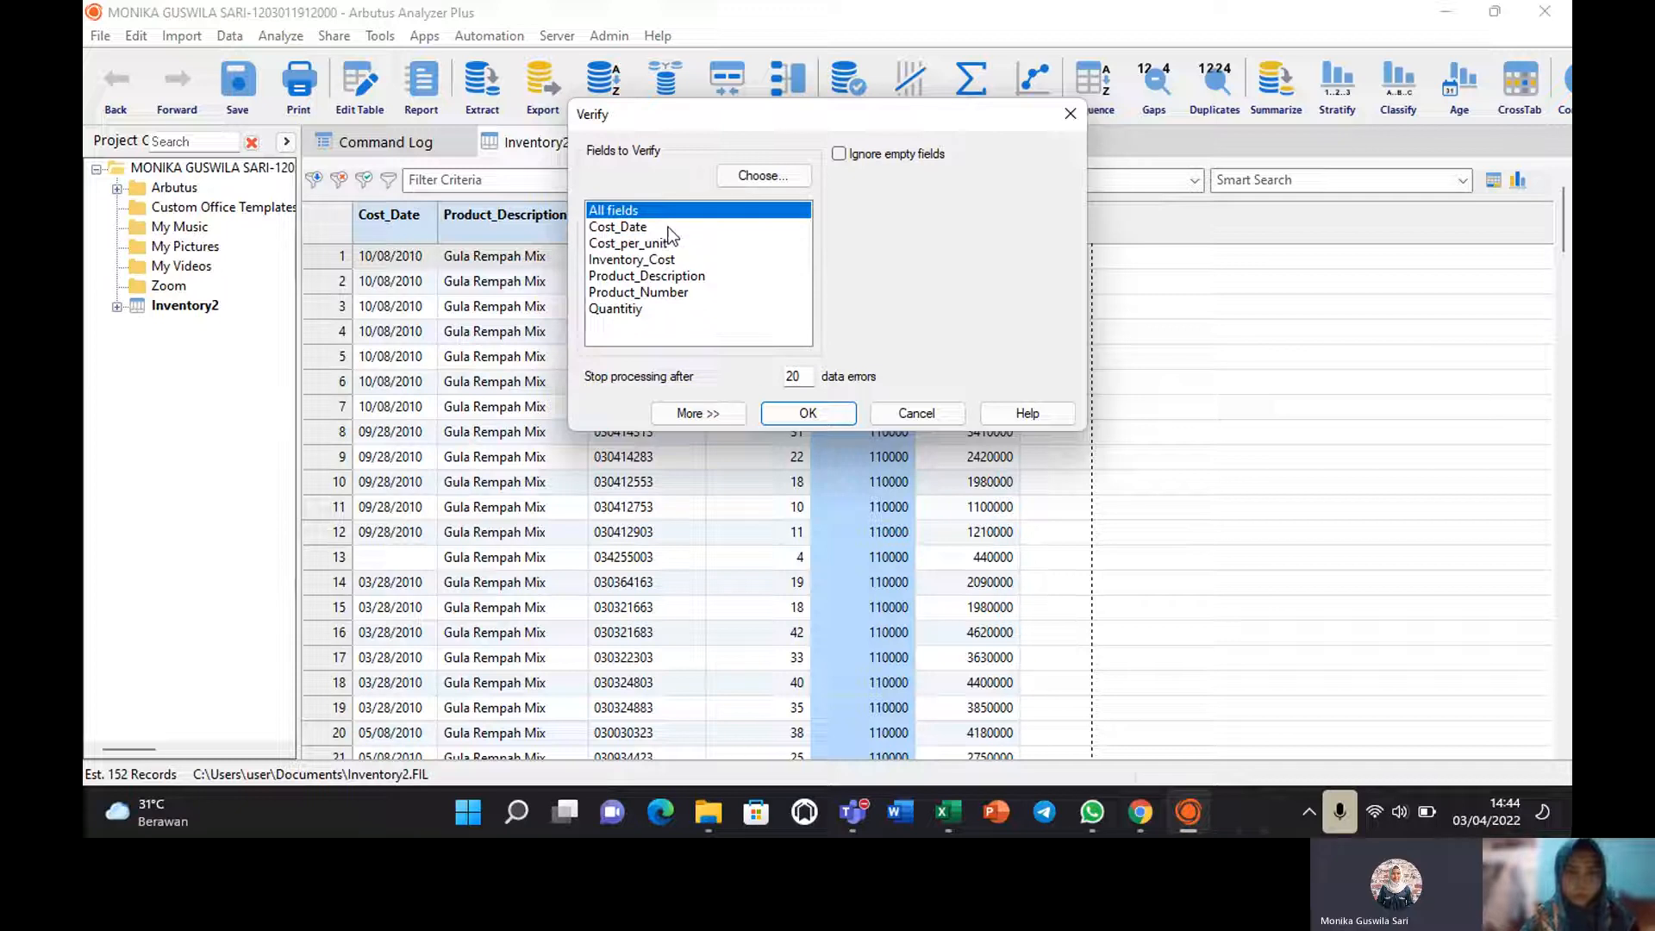
{"action": "left_click", "coordinate": [789, 411]}
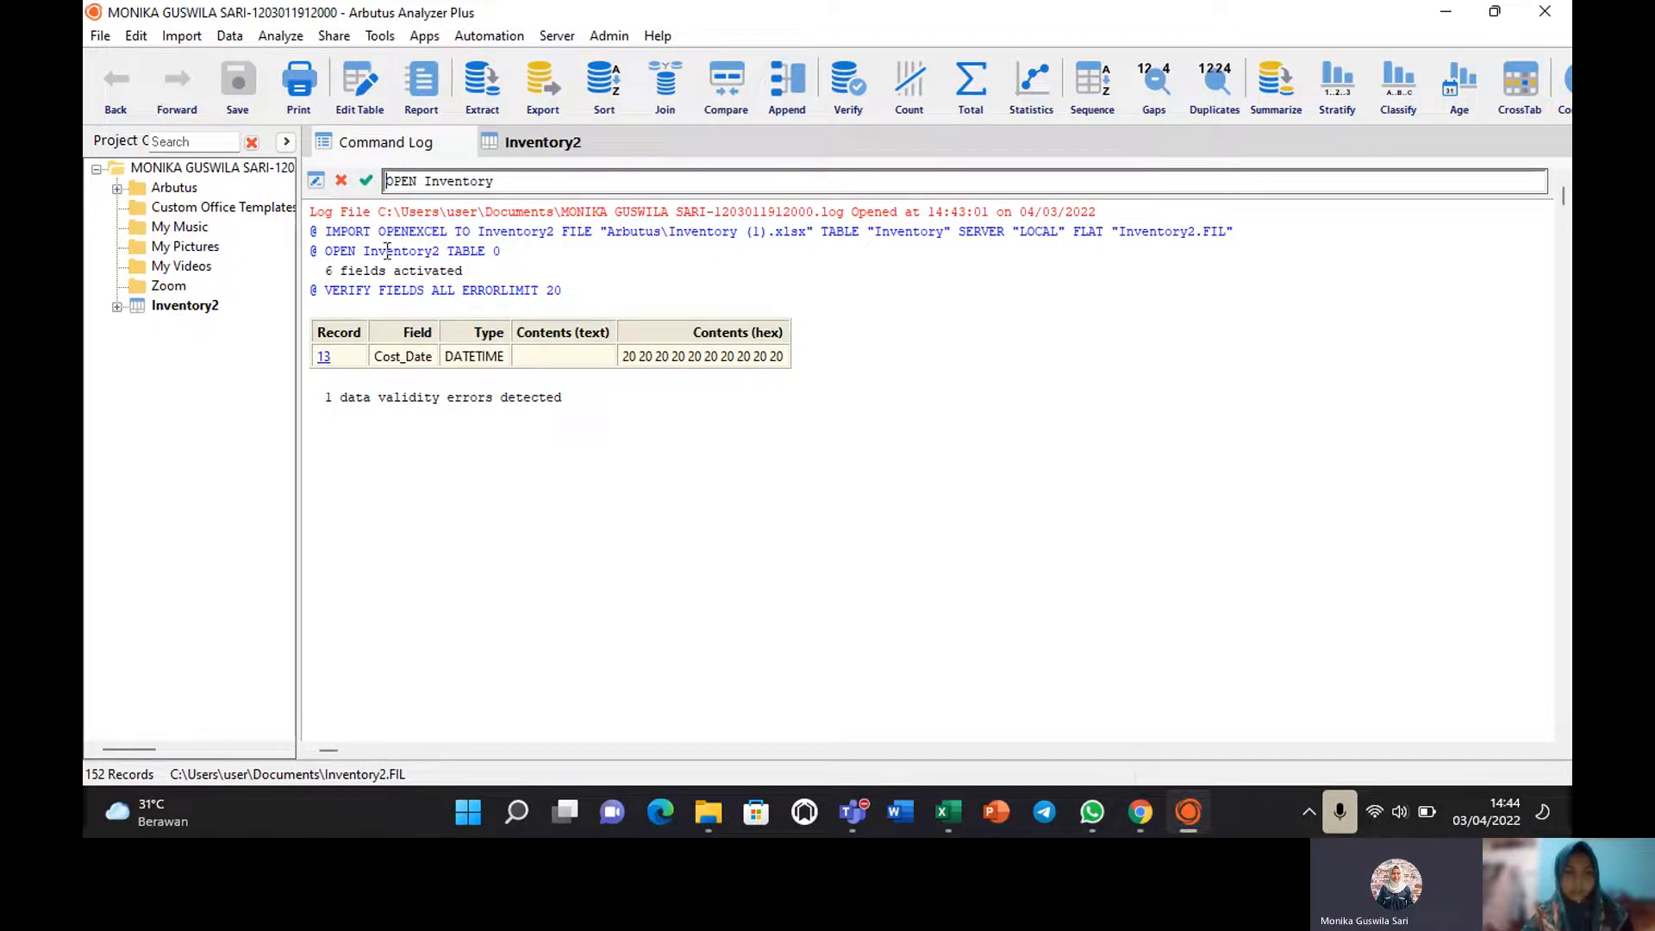
{"action": "left_click", "coordinate": [325, 358]}
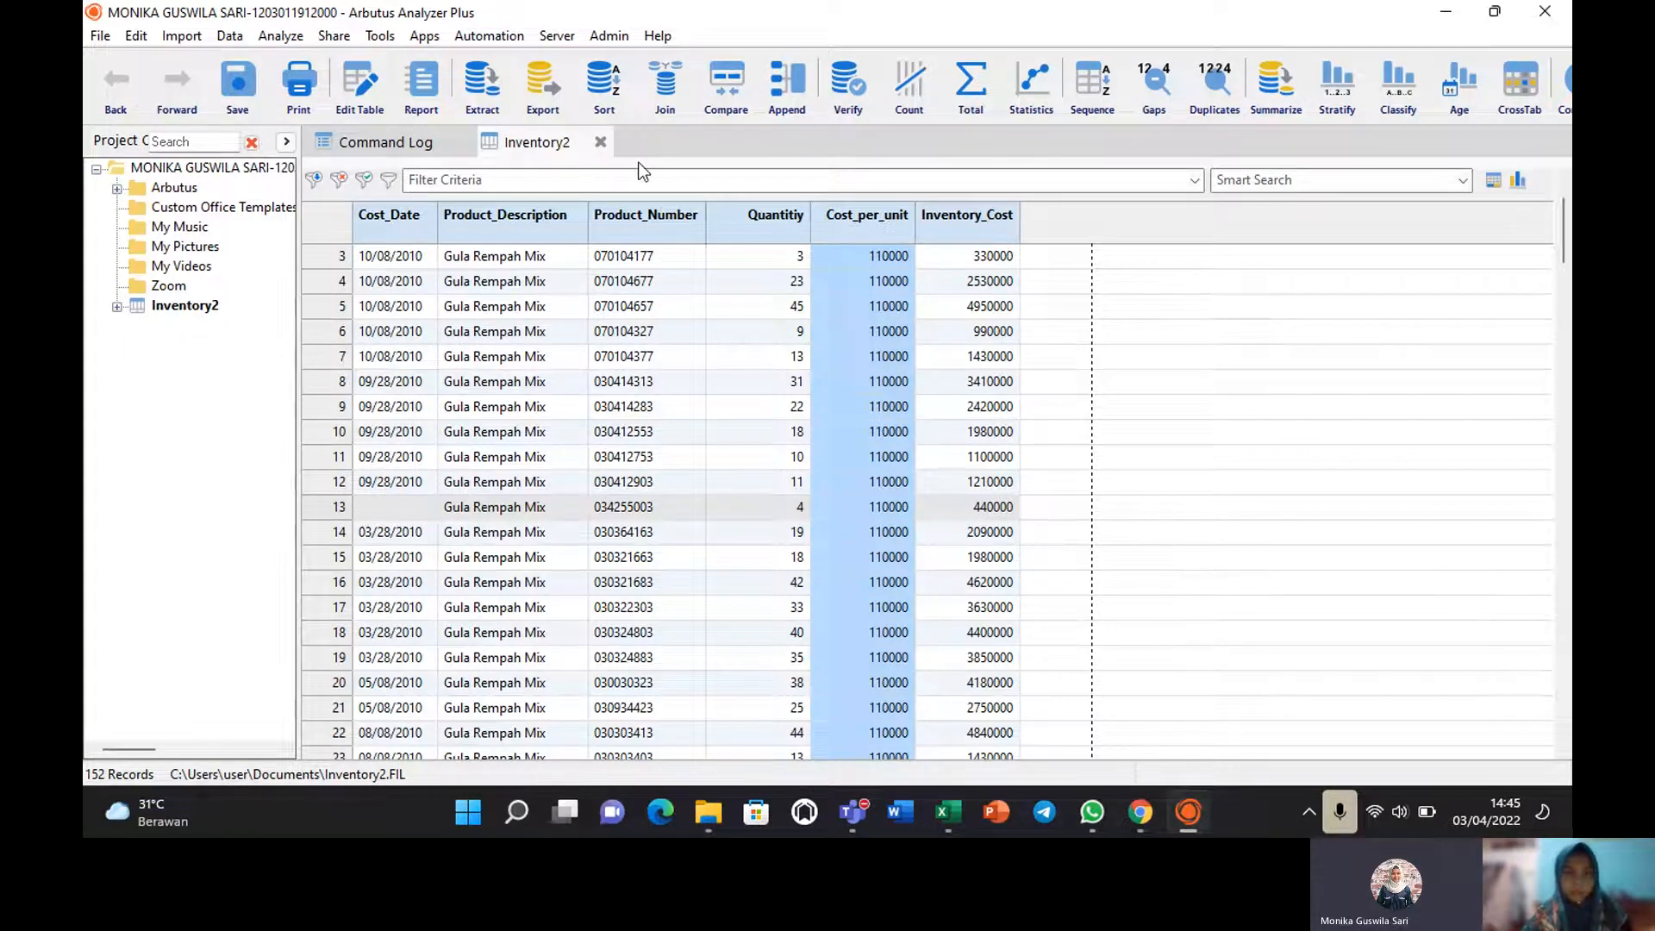
Reopen Inventory2 without saving view changes, checking the Command Log before returning to the table.
{"action": "double_click", "coordinate": [177, 307]}
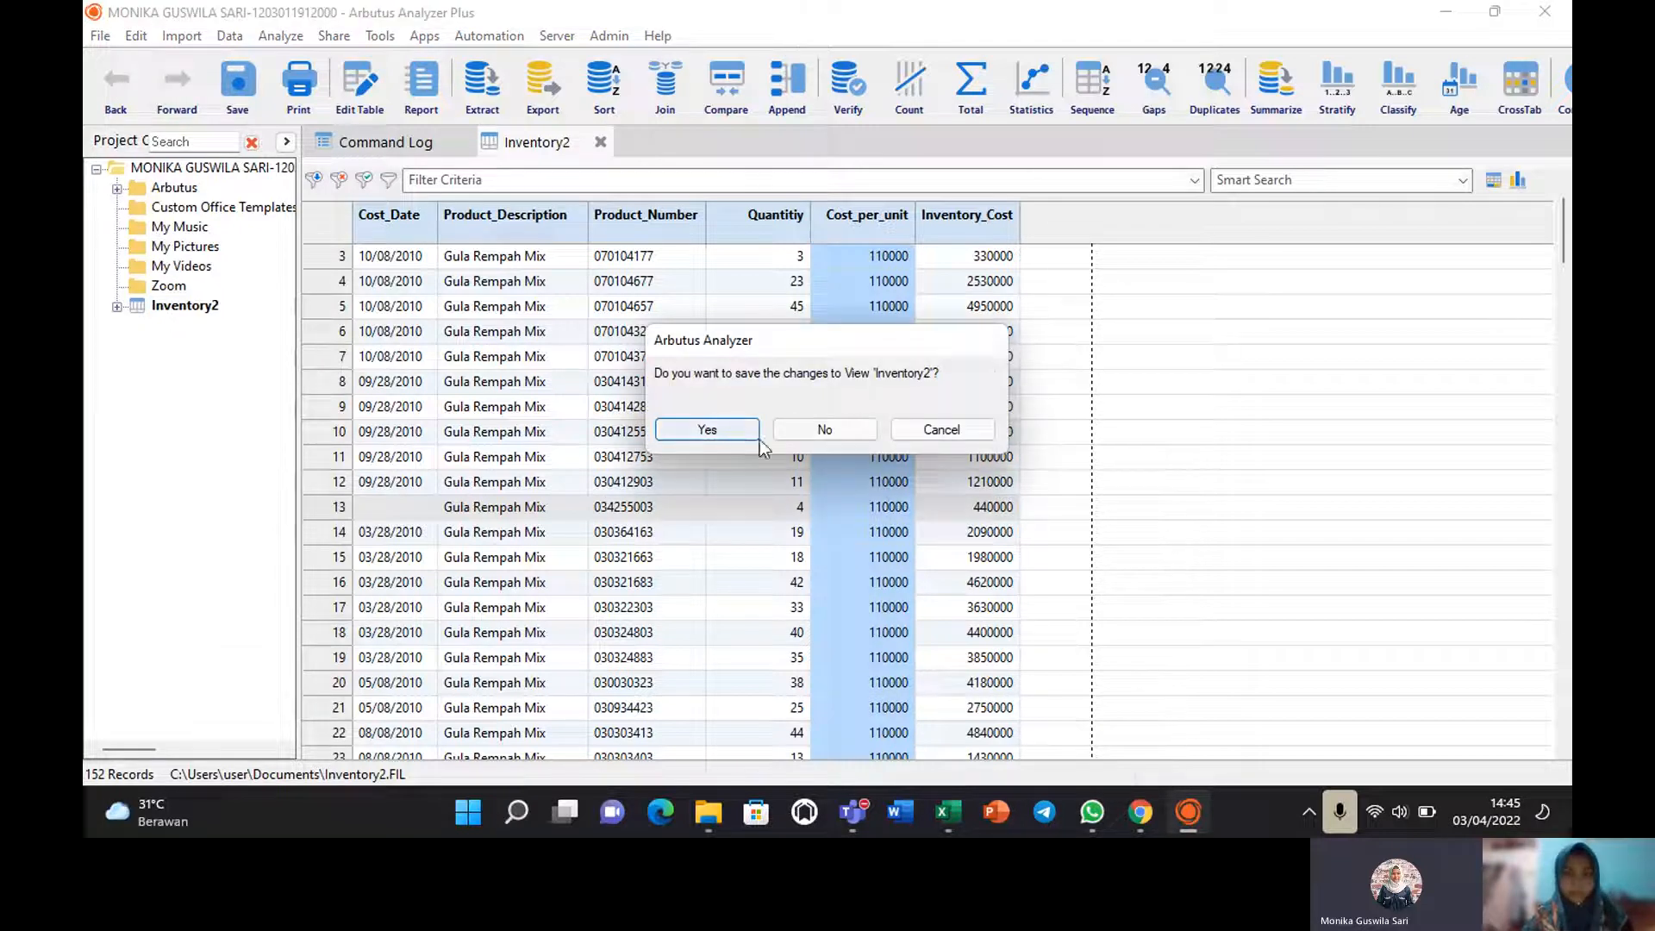
{"action": "left_click", "coordinate": [559, 143]}
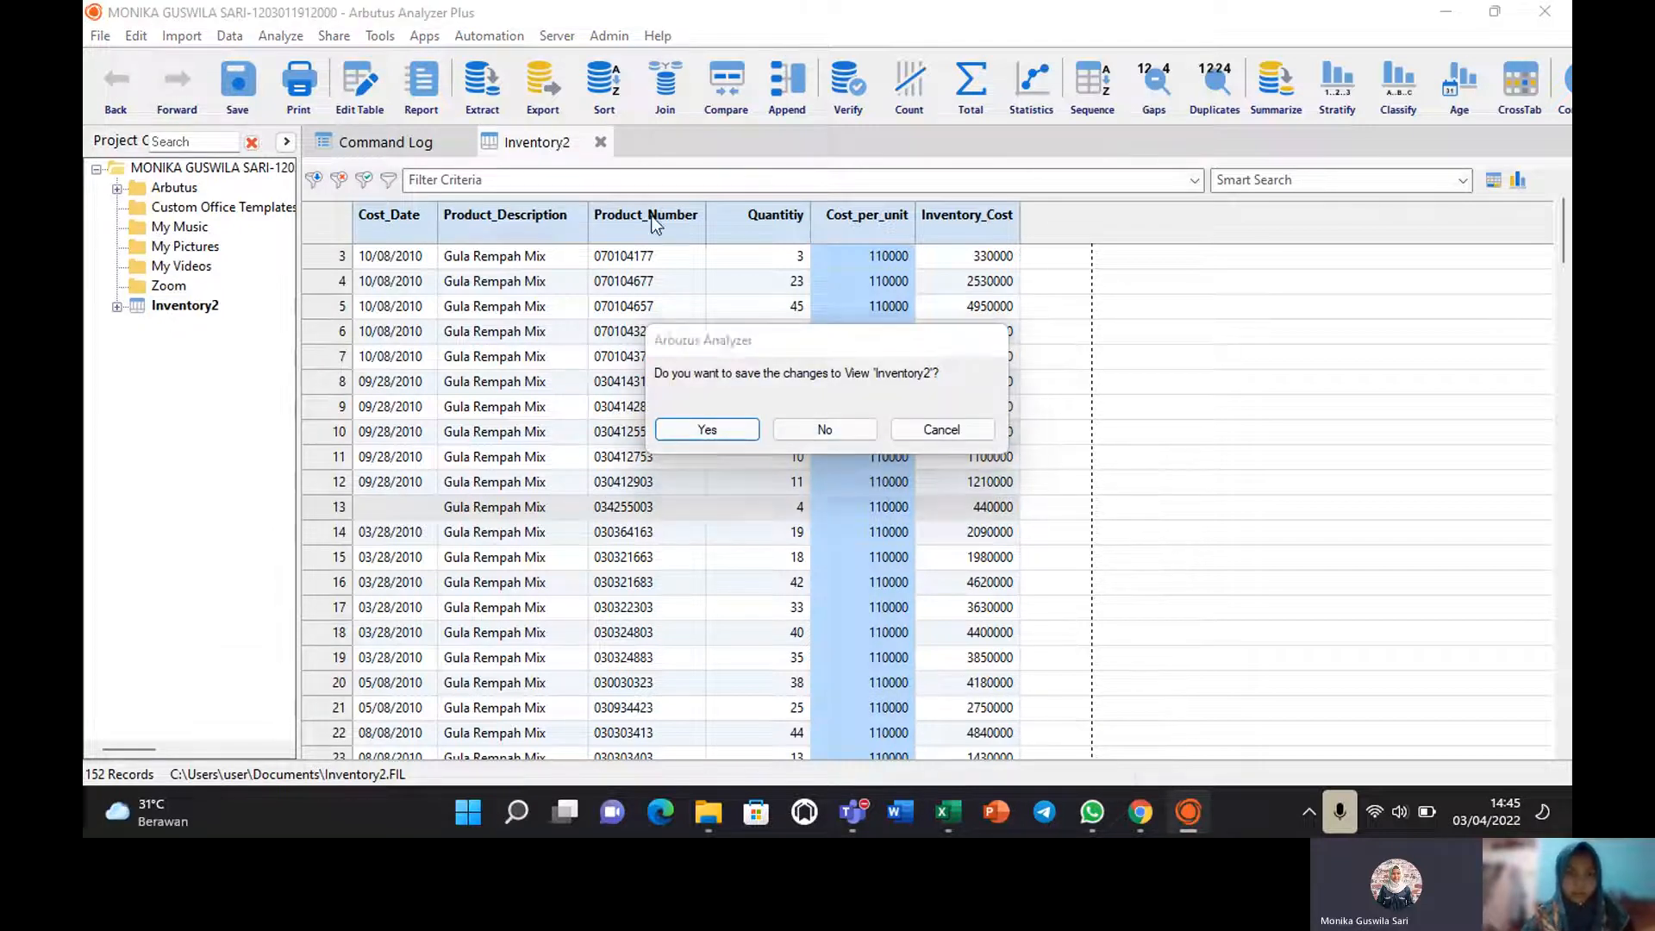
{"action": "left_click", "coordinate": [830, 424]}
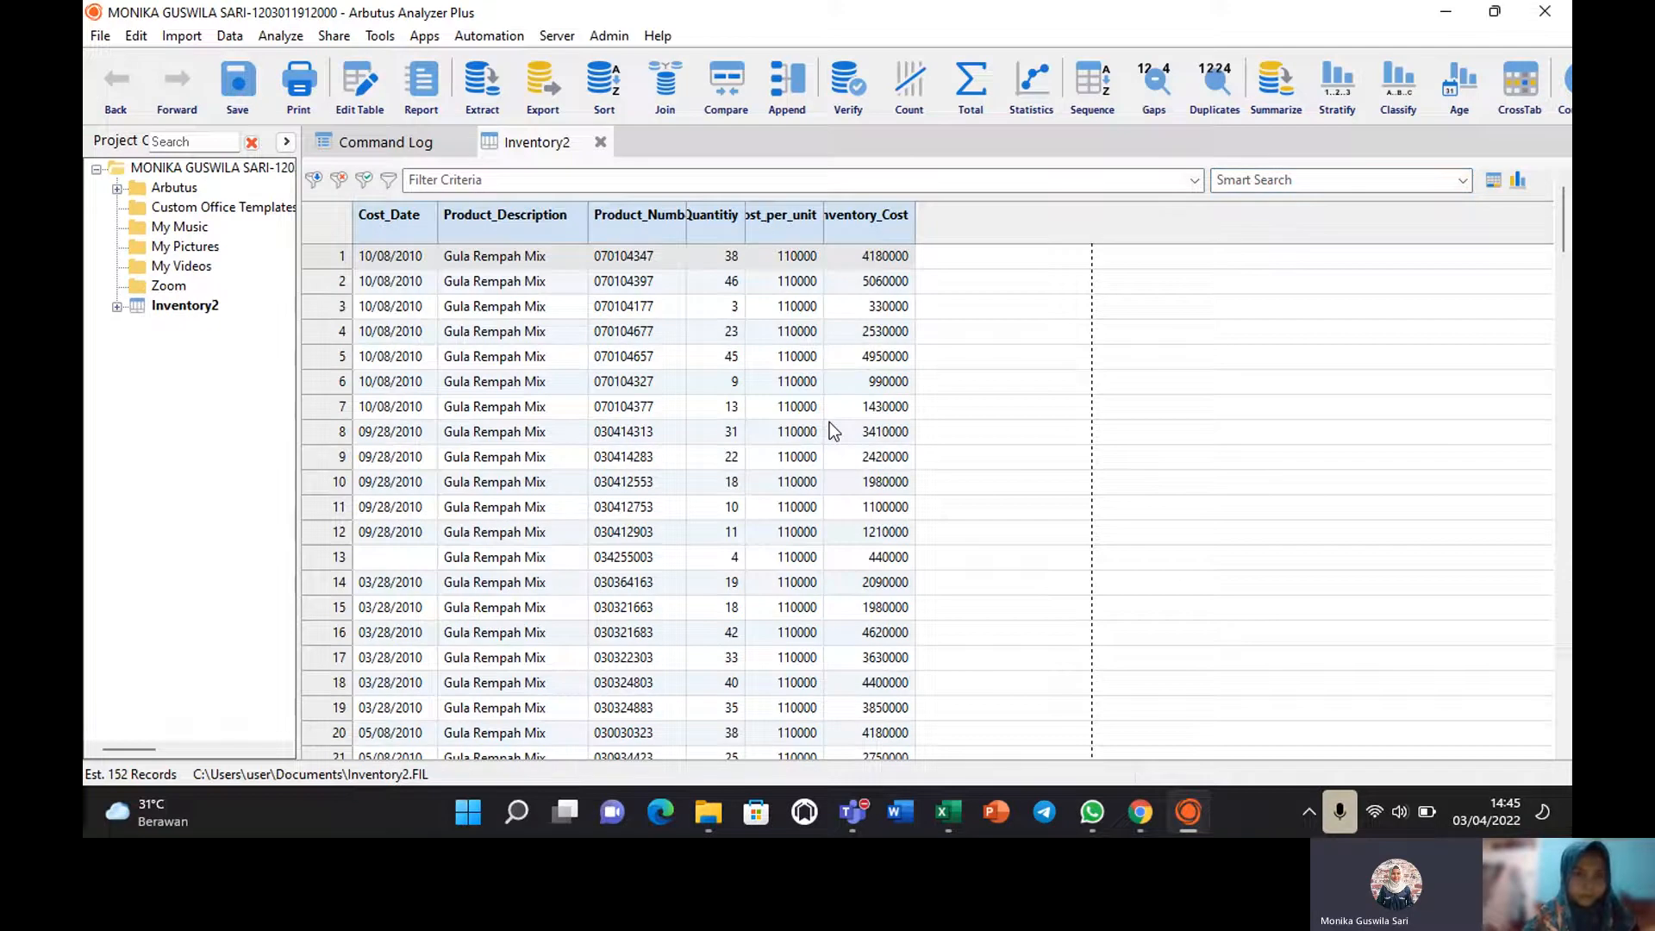
{"action": "left_click", "coordinate": [402, 143]}
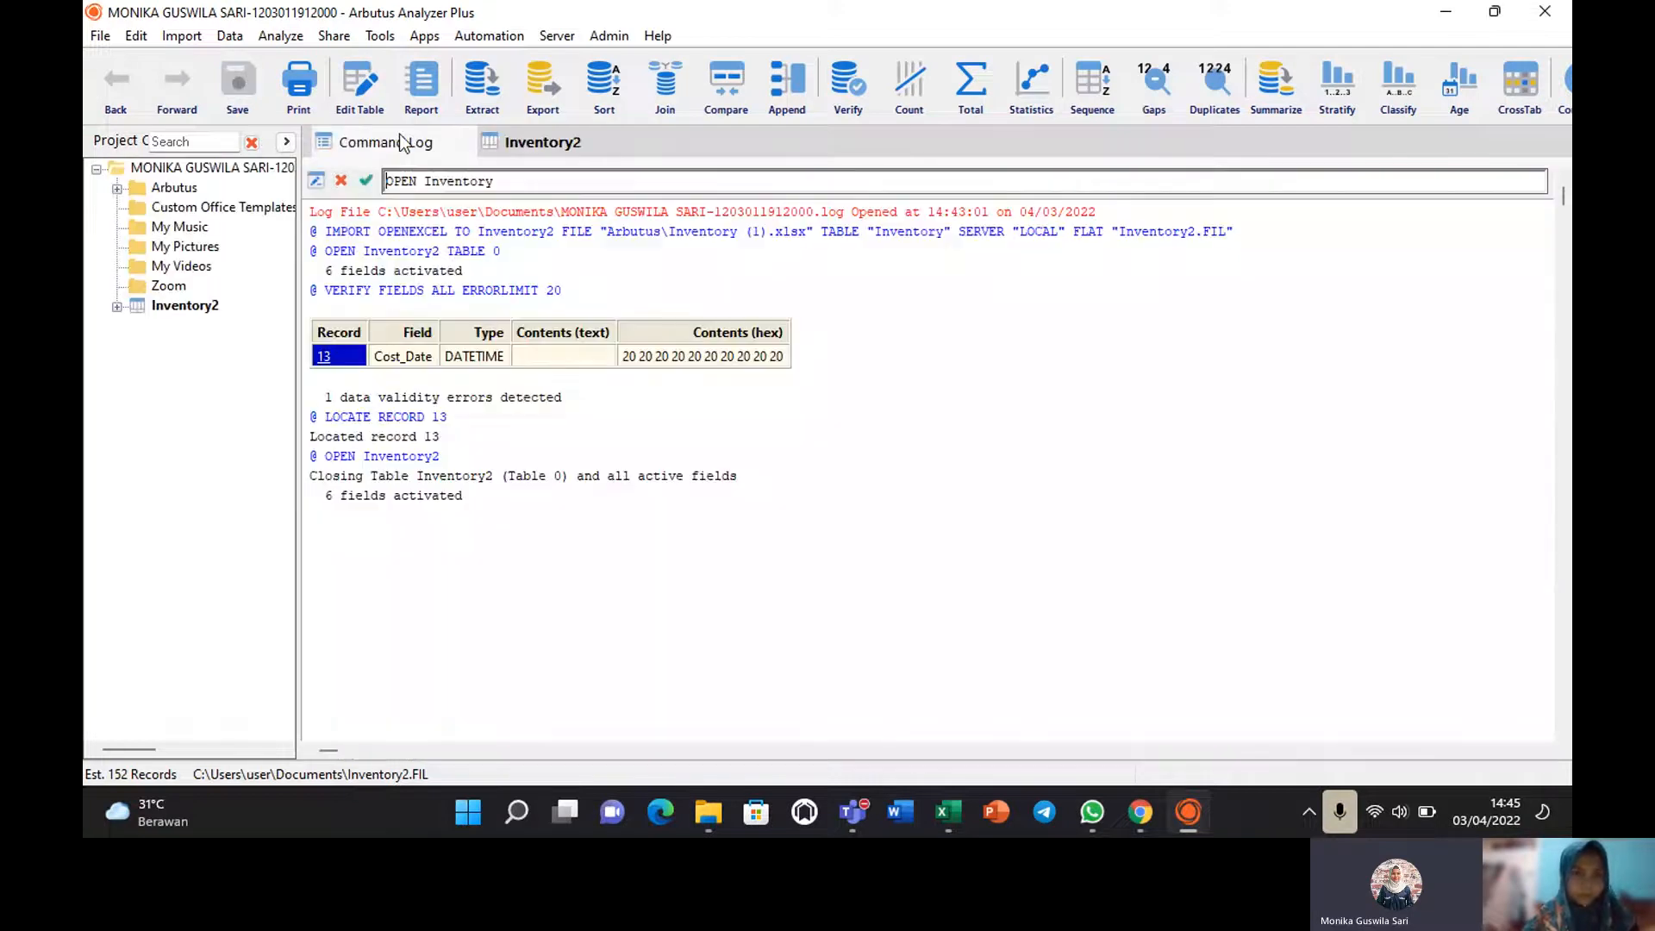
{"action": "left_click", "coordinate": [500, 148]}
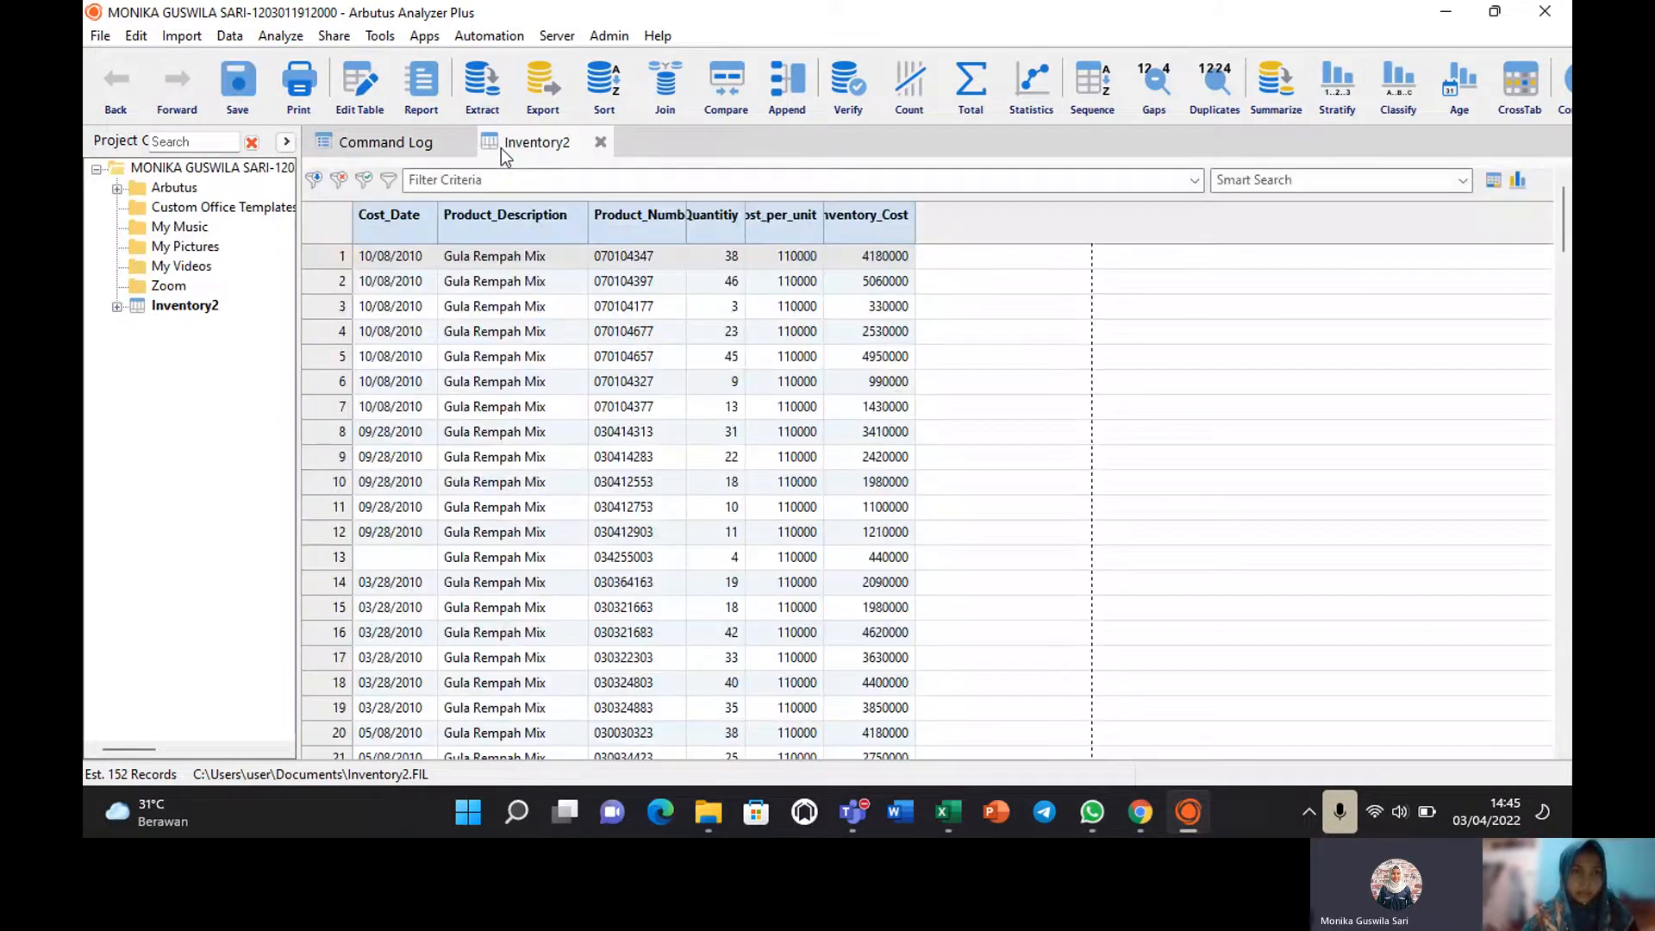
Run a Sequence test keyed on Product_Number and review its 20 reported sequence errors.
{"action": "left_click", "coordinate": [277, 34]}
{"action": "mouse_move", "coordinate": [332, 37]}
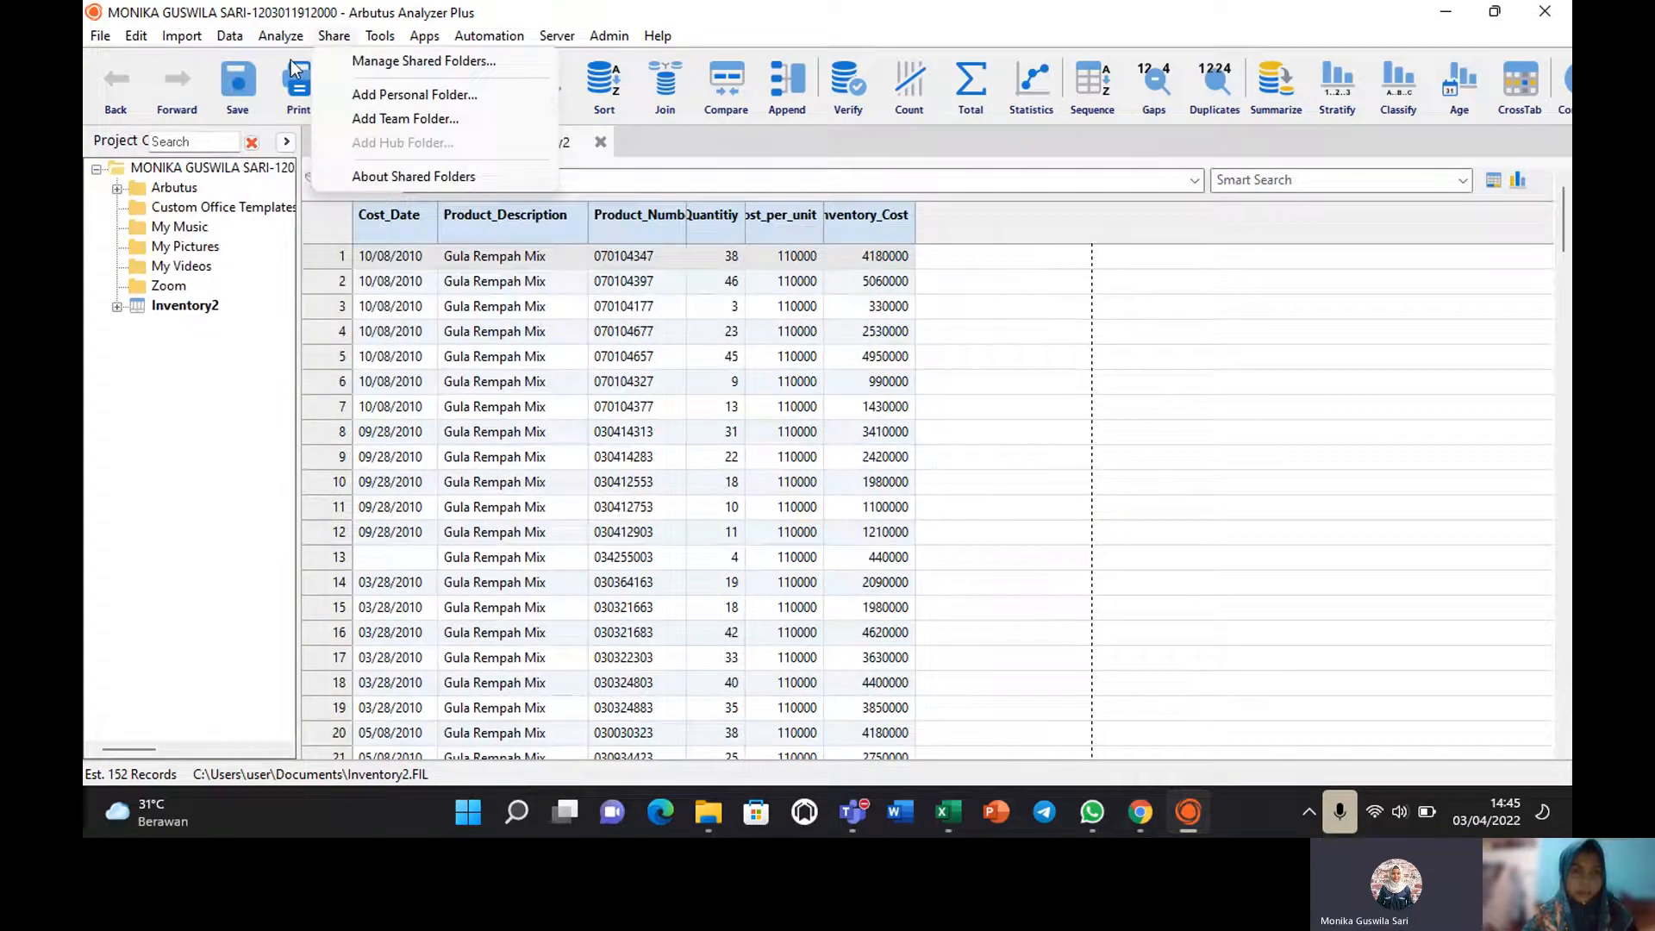
{"action": "mouse_move", "coordinate": [281, 36]}
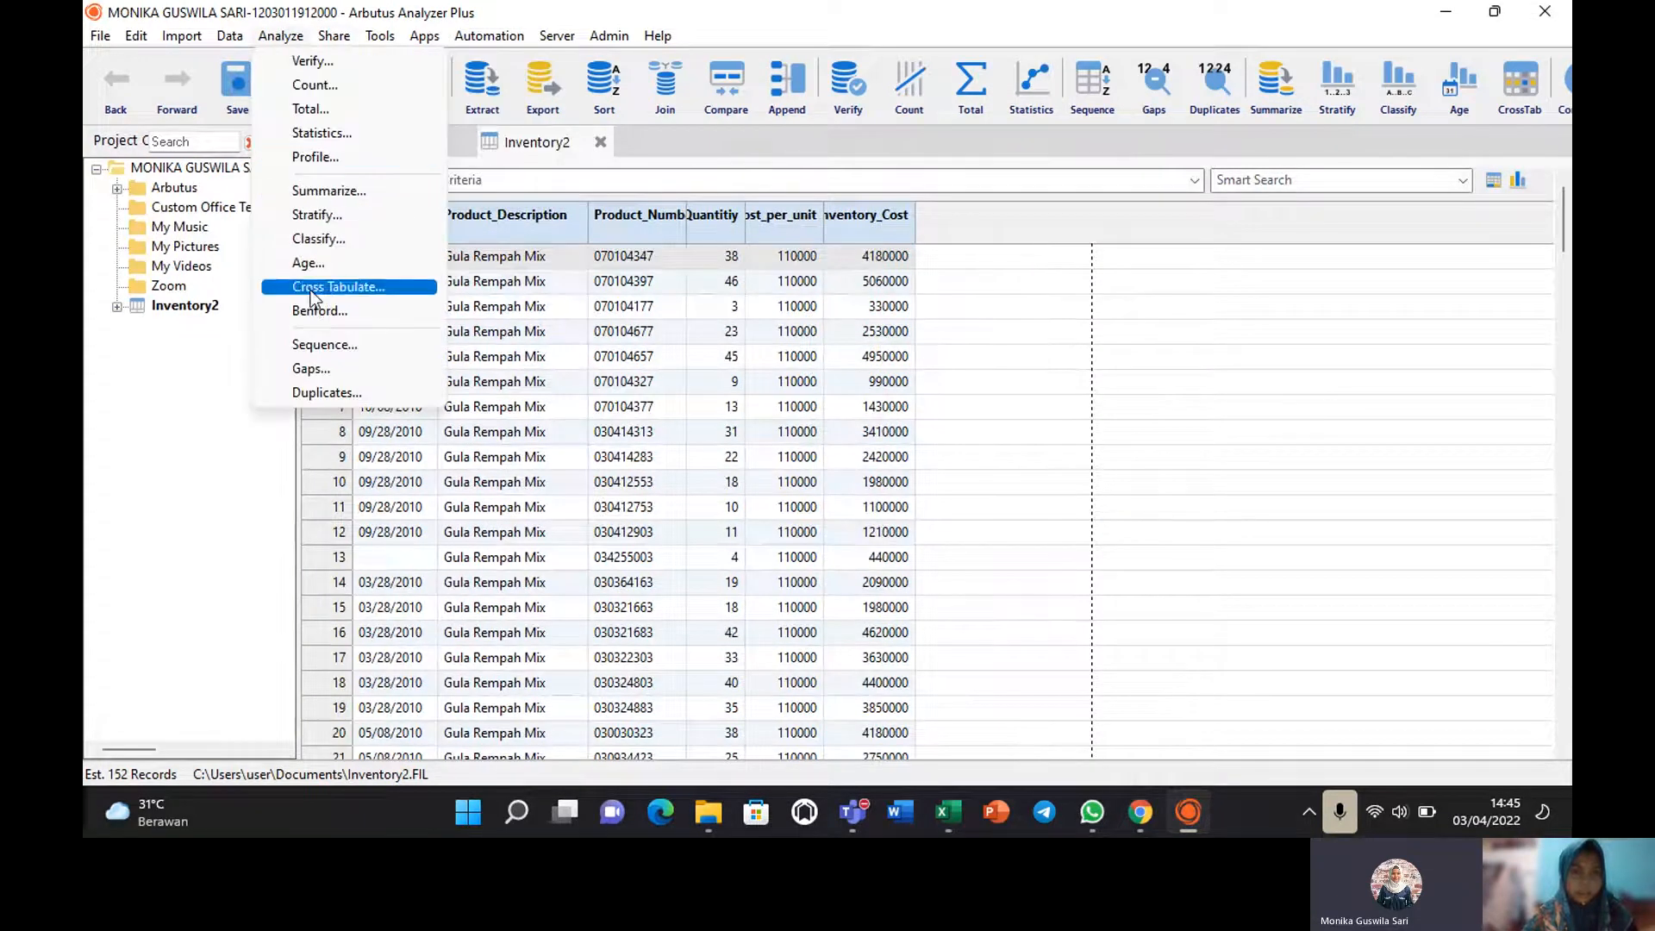
{"action": "left_click", "coordinate": [317, 347]}
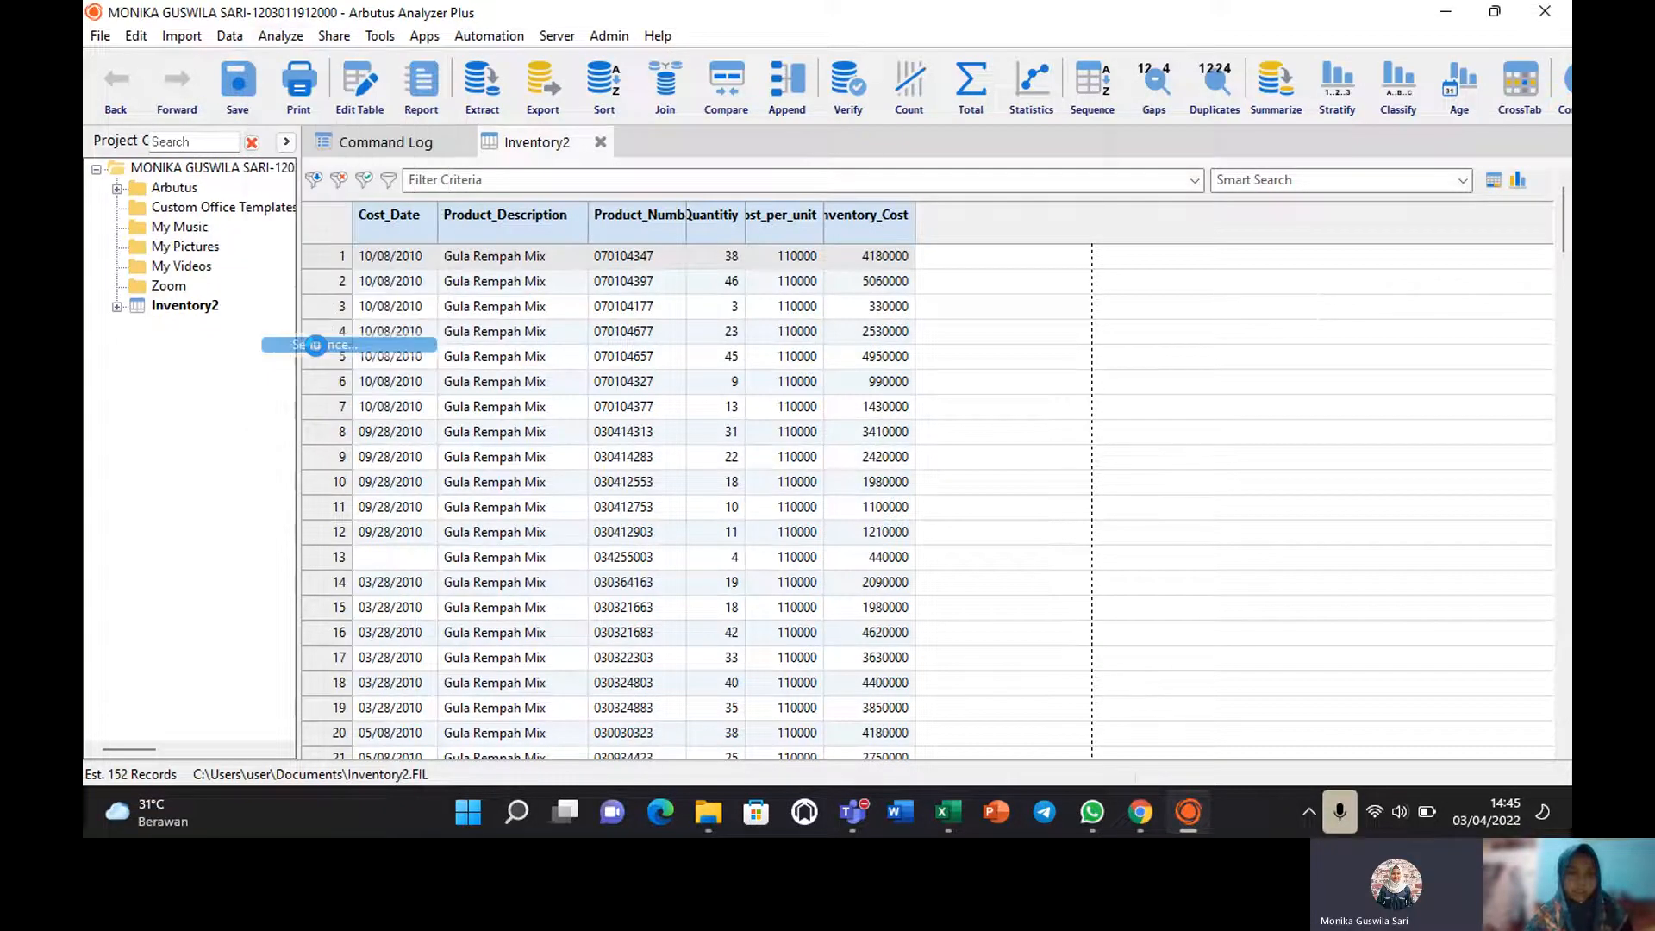
{"action": "left_click", "coordinate": [636, 253]}
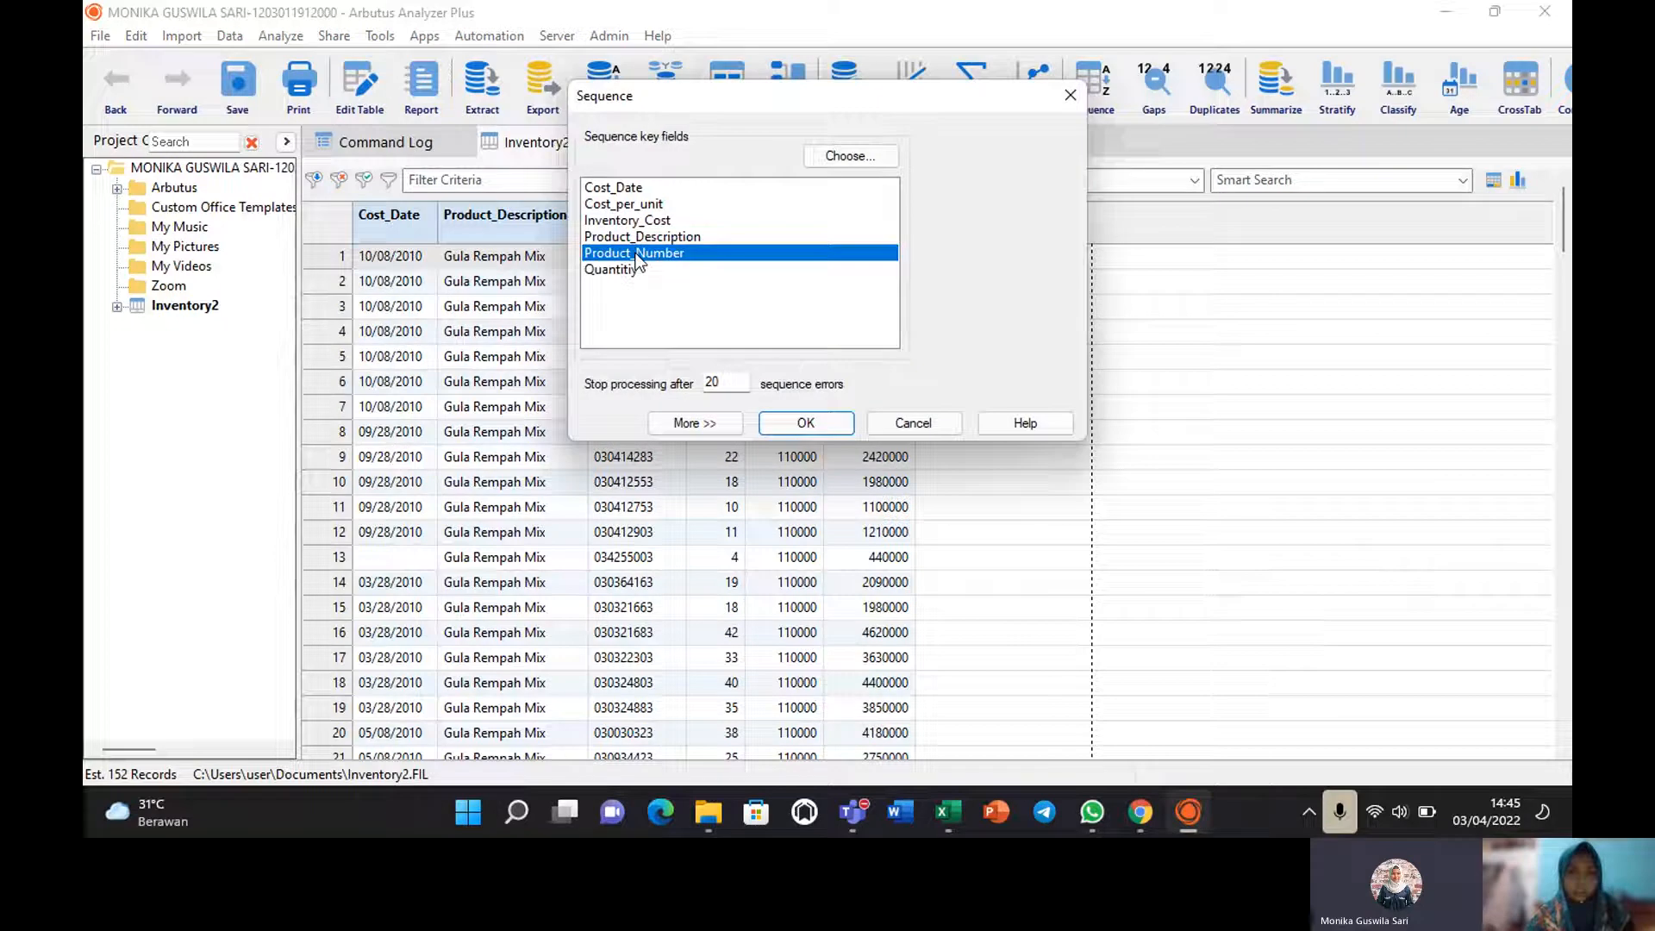
{"action": "left_click", "coordinate": [804, 424]}
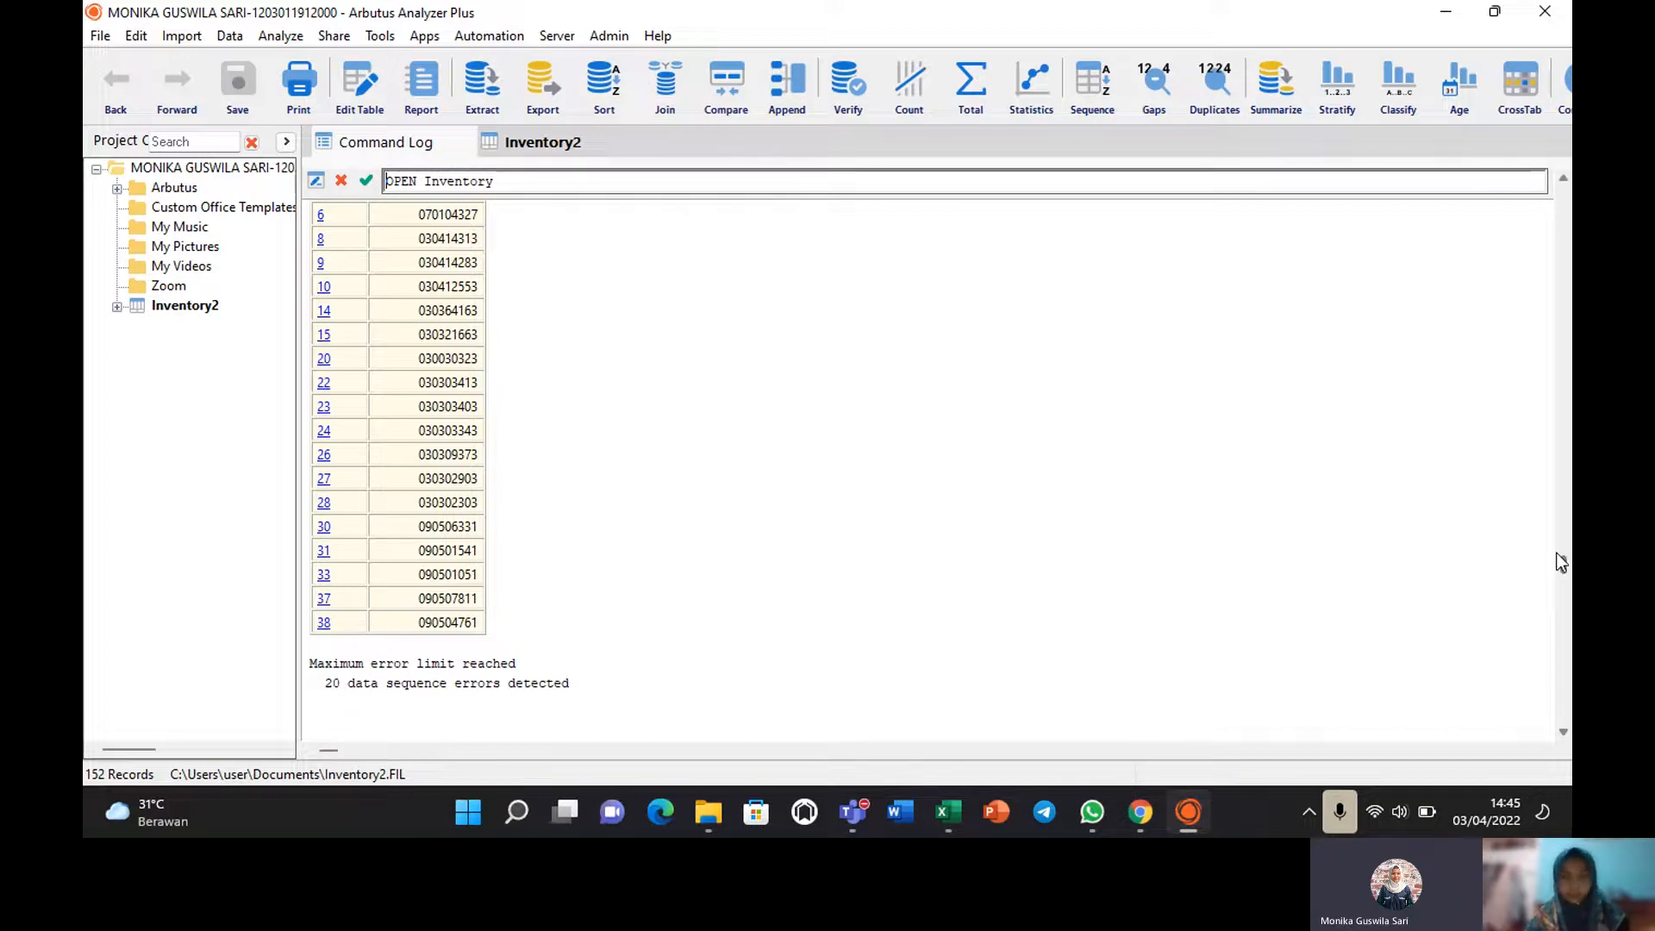
{"action": "mouse_move", "coordinate": [1559, 563]}
{"action": "left_mouse_down"}
{"action": "mouse_move", "coordinate": [1534, 499]}
{"action": "mouse_move", "coordinate": [1550, 581]}
{"action": "left_mouse_up"}
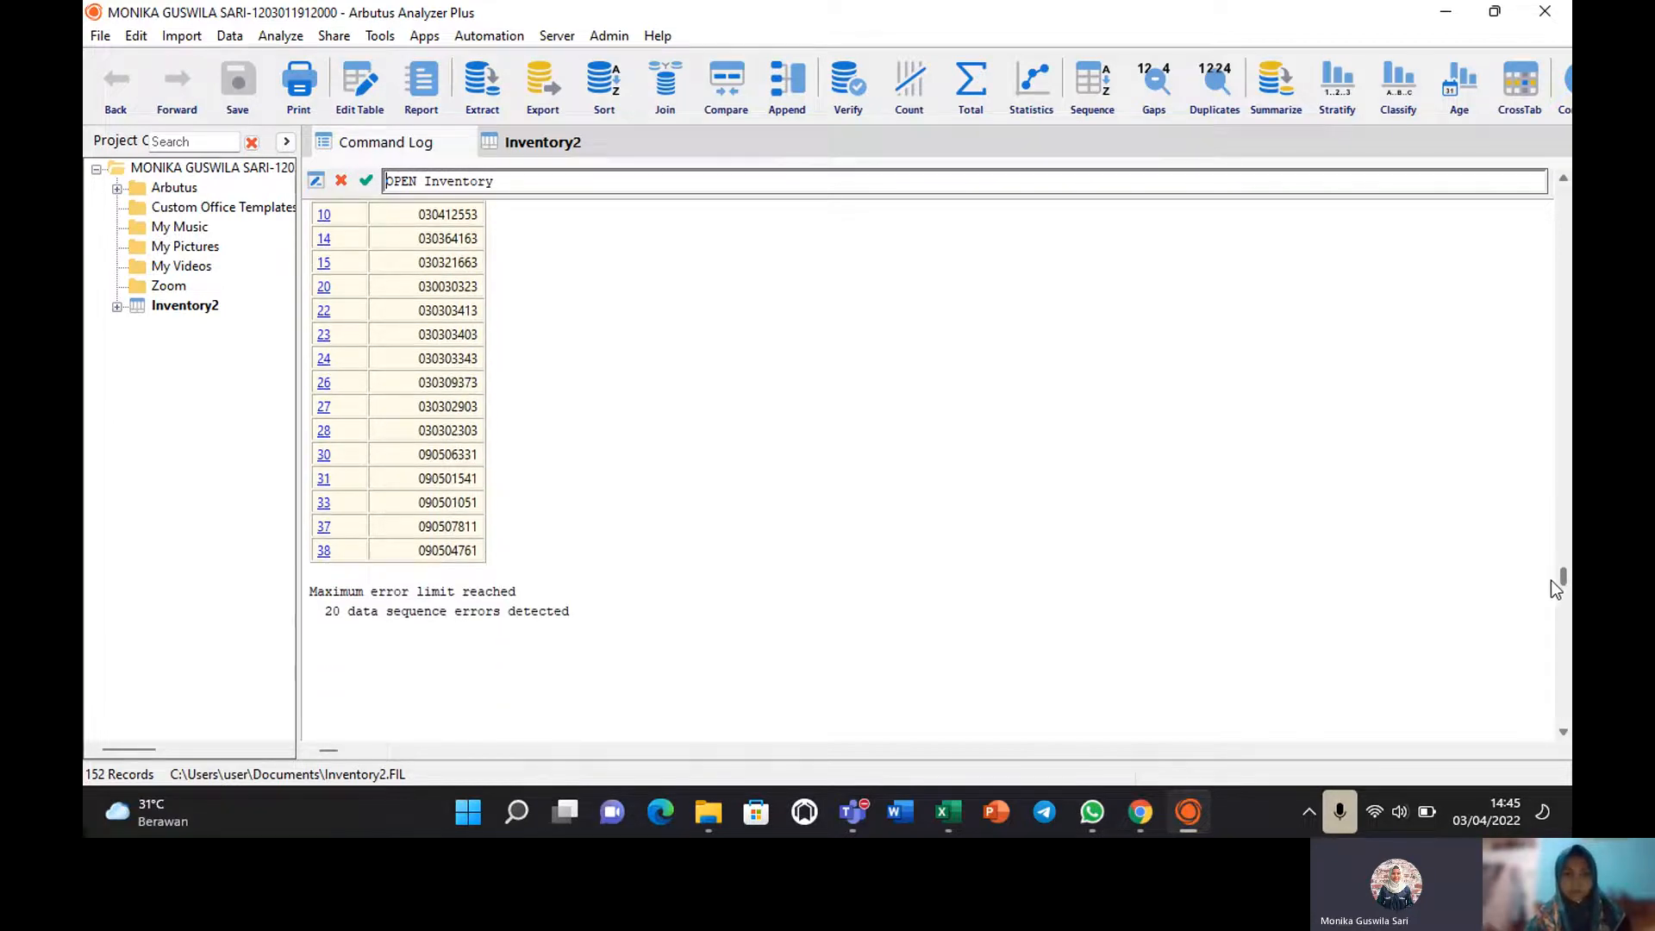
{"action": "left_click", "coordinate": [280, 38]}
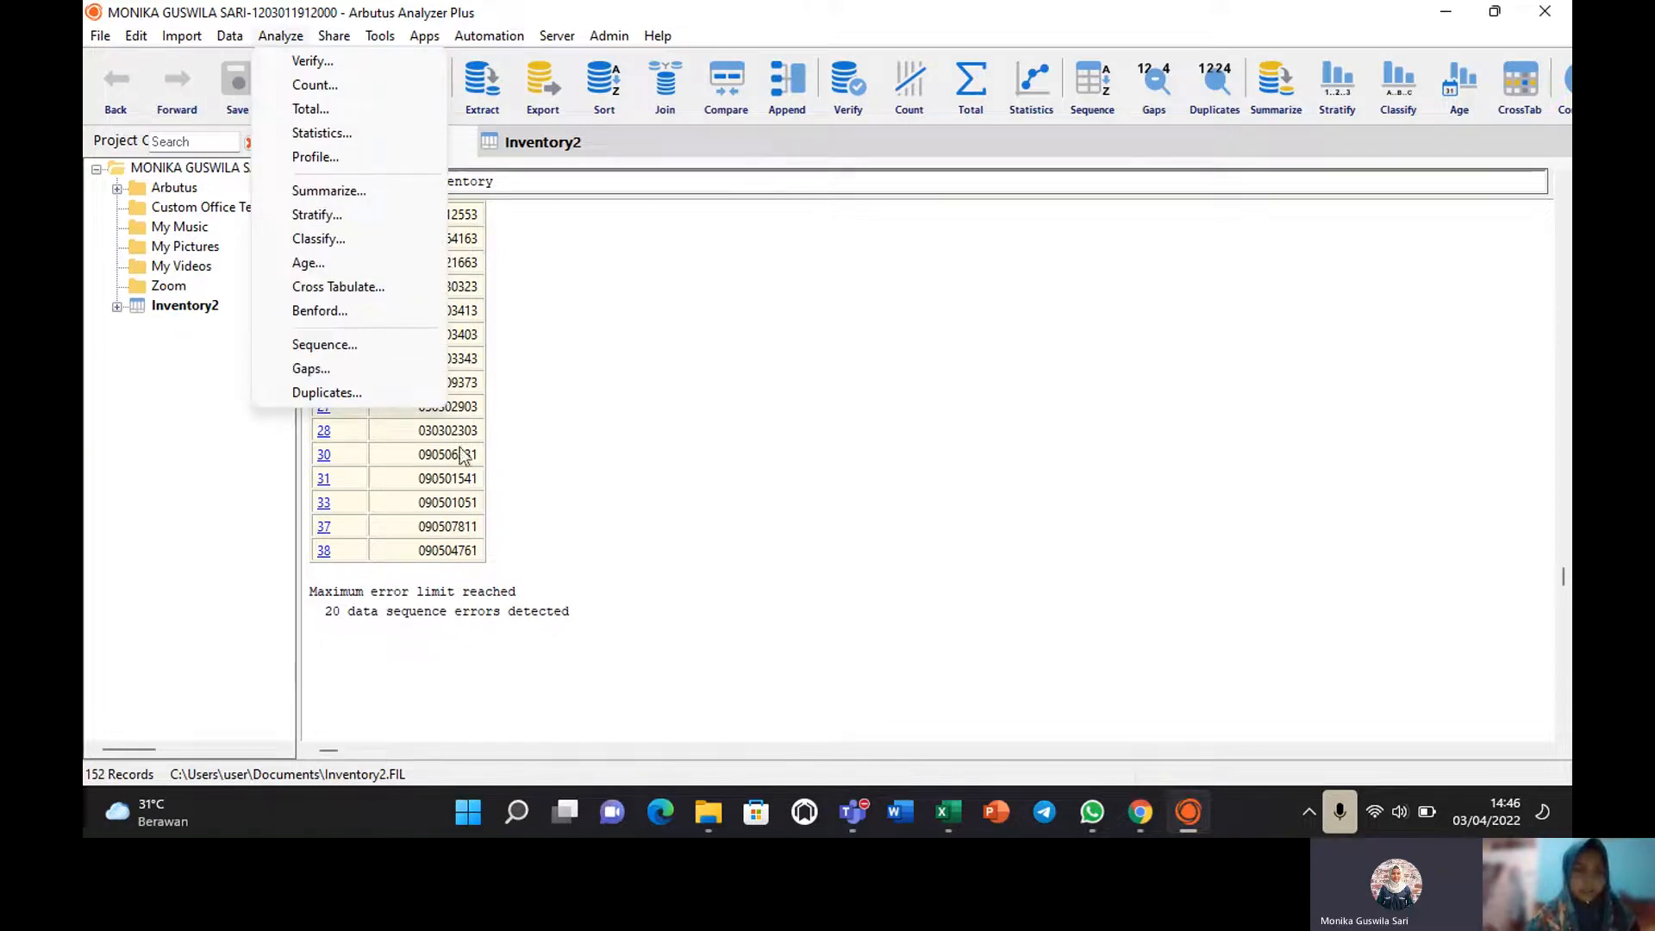
Run a Gaps test on Product_Number, which finds 151 gaps, then return to Inventory2.
{"action": "left_click", "coordinate": [621, 391]}
{"action": "left_click", "coordinate": [544, 146]}
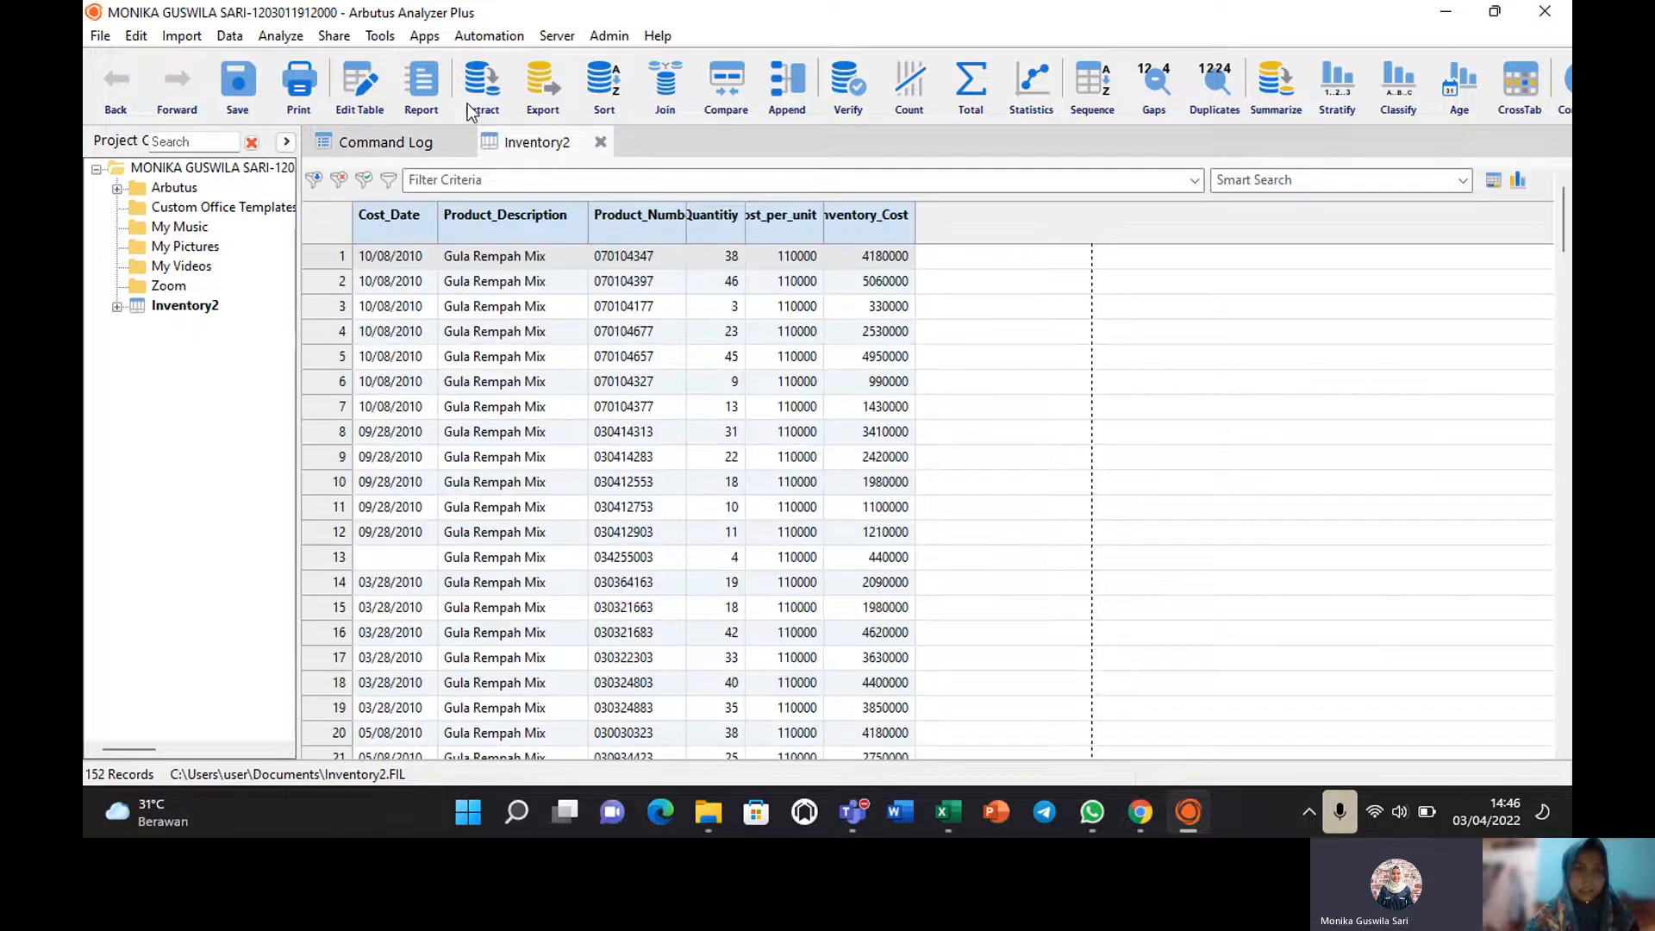
{"action": "left_click", "coordinate": [281, 35]}
{"action": "left_click", "coordinate": [342, 375]}
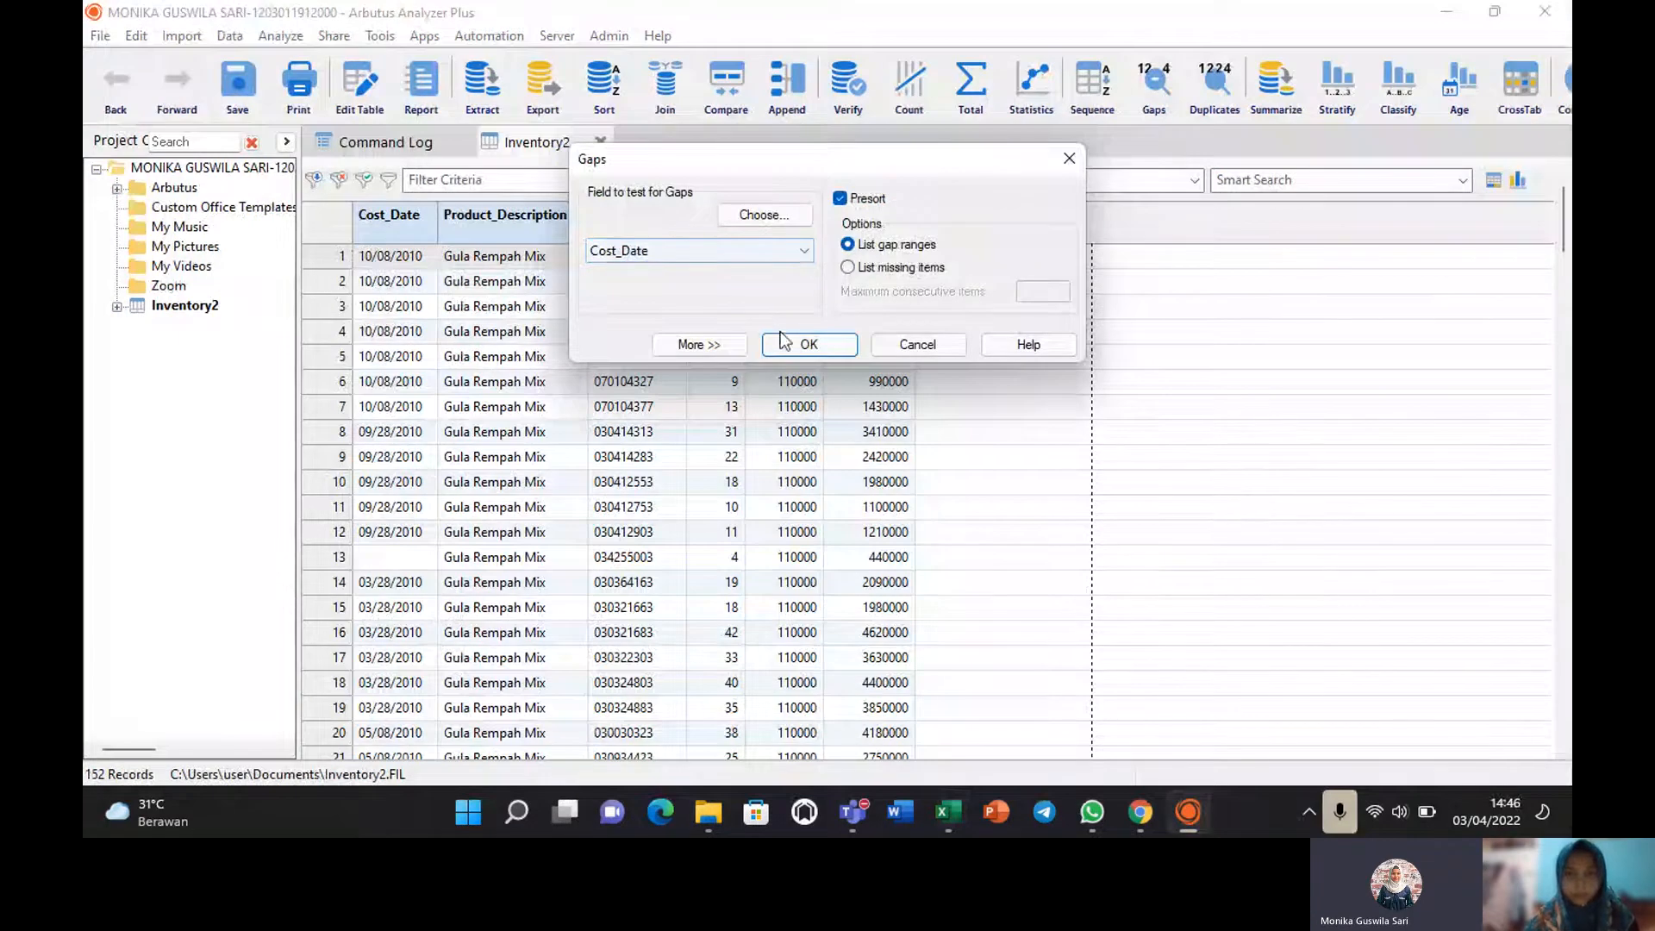
{"action": "left_click", "coordinate": [802, 250]}
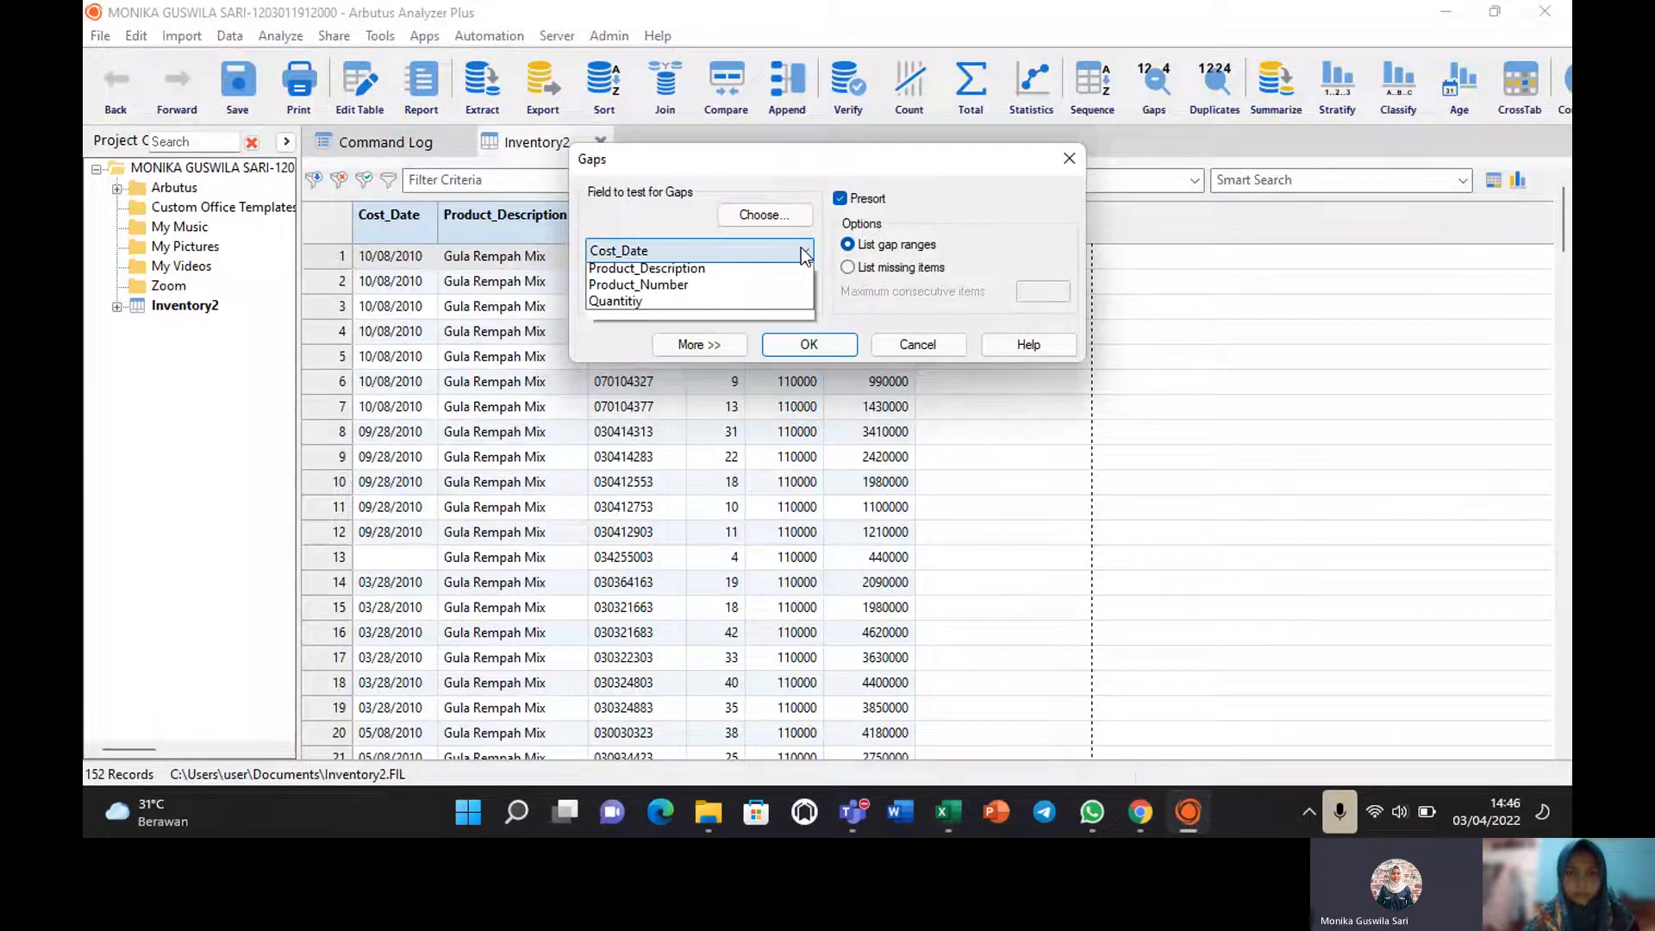
{"action": "left_click", "coordinate": [666, 336]}
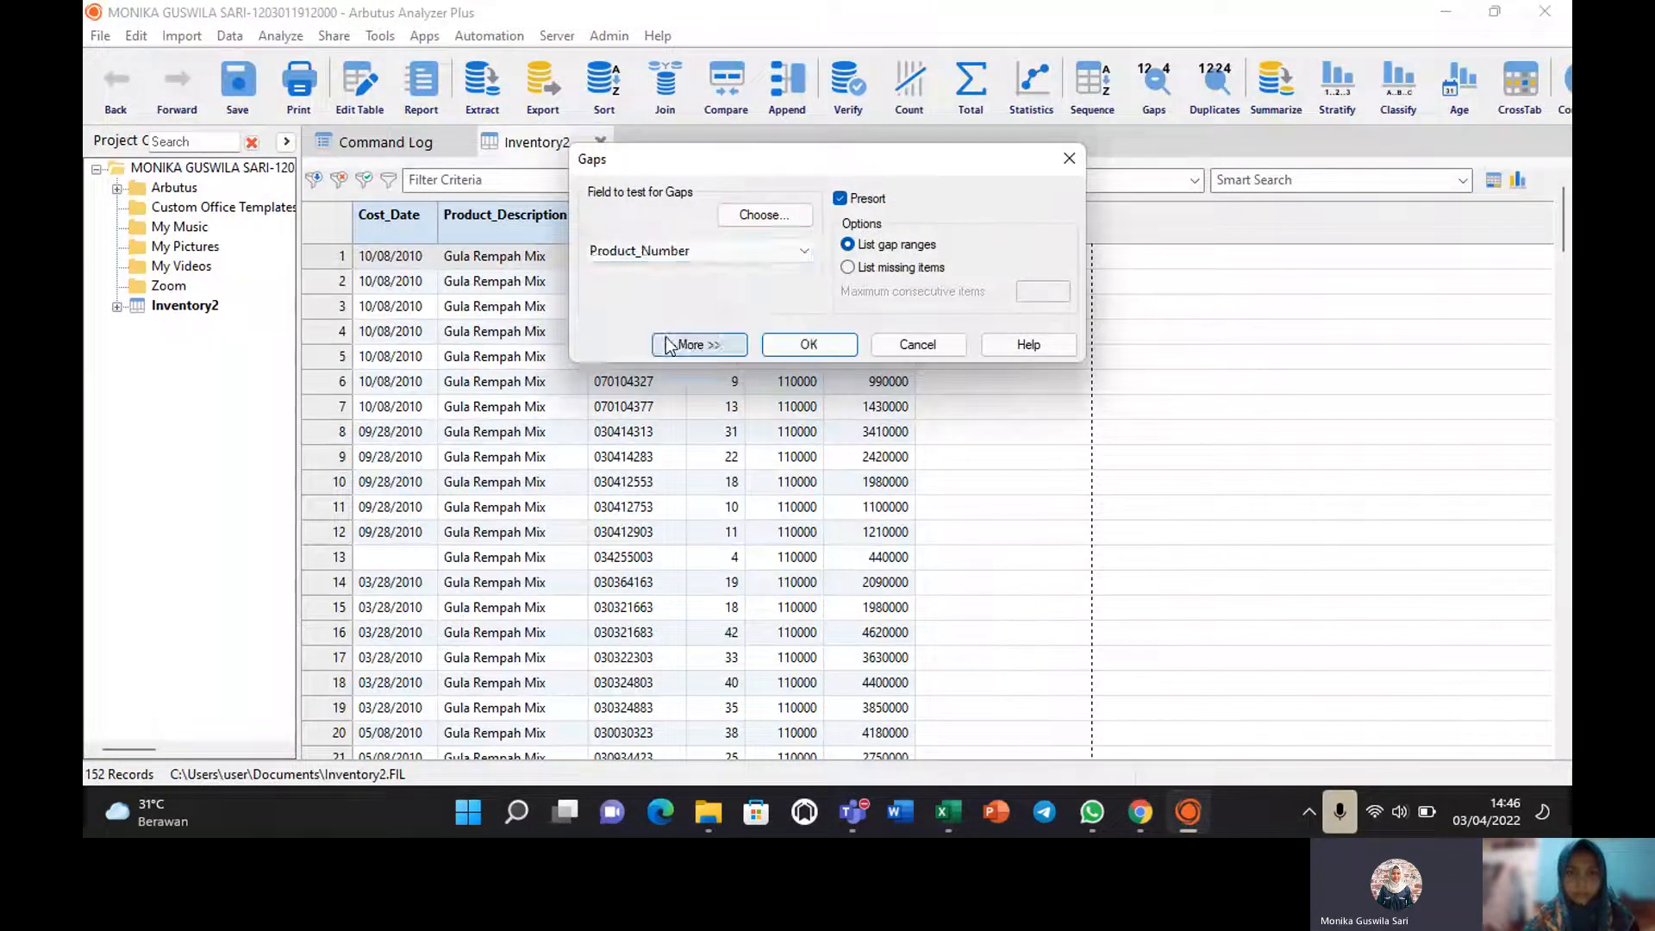
{"action": "left_click", "coordinate": [797, 345]}
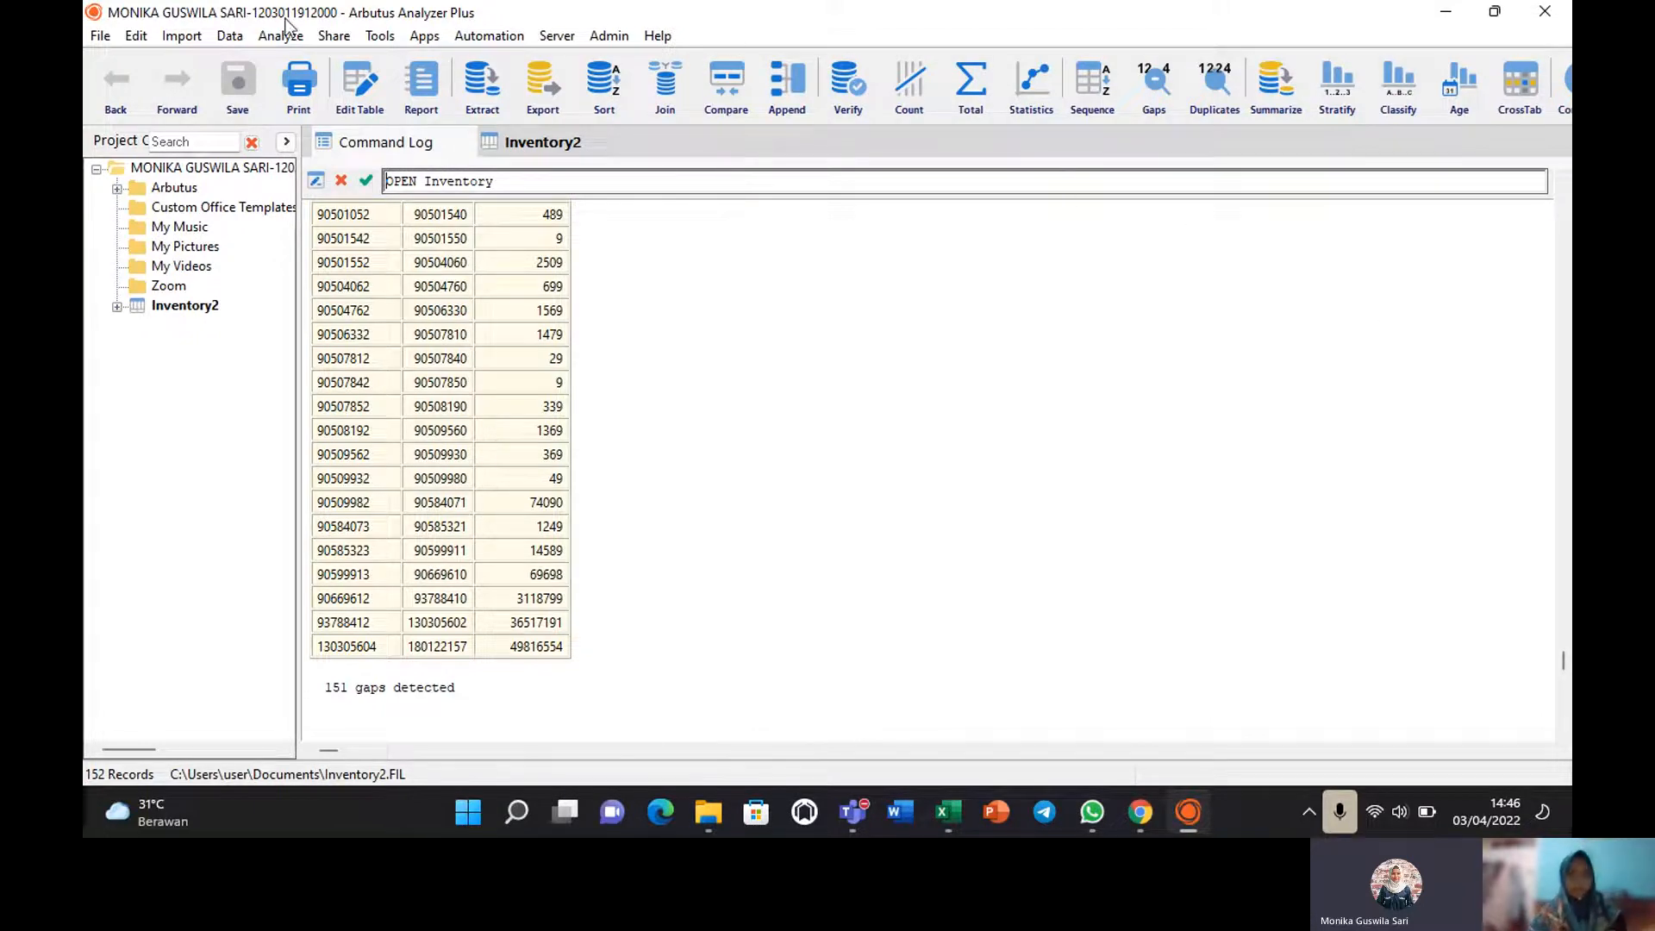
{"action": "left_click", "coordinate": [521, 143]}
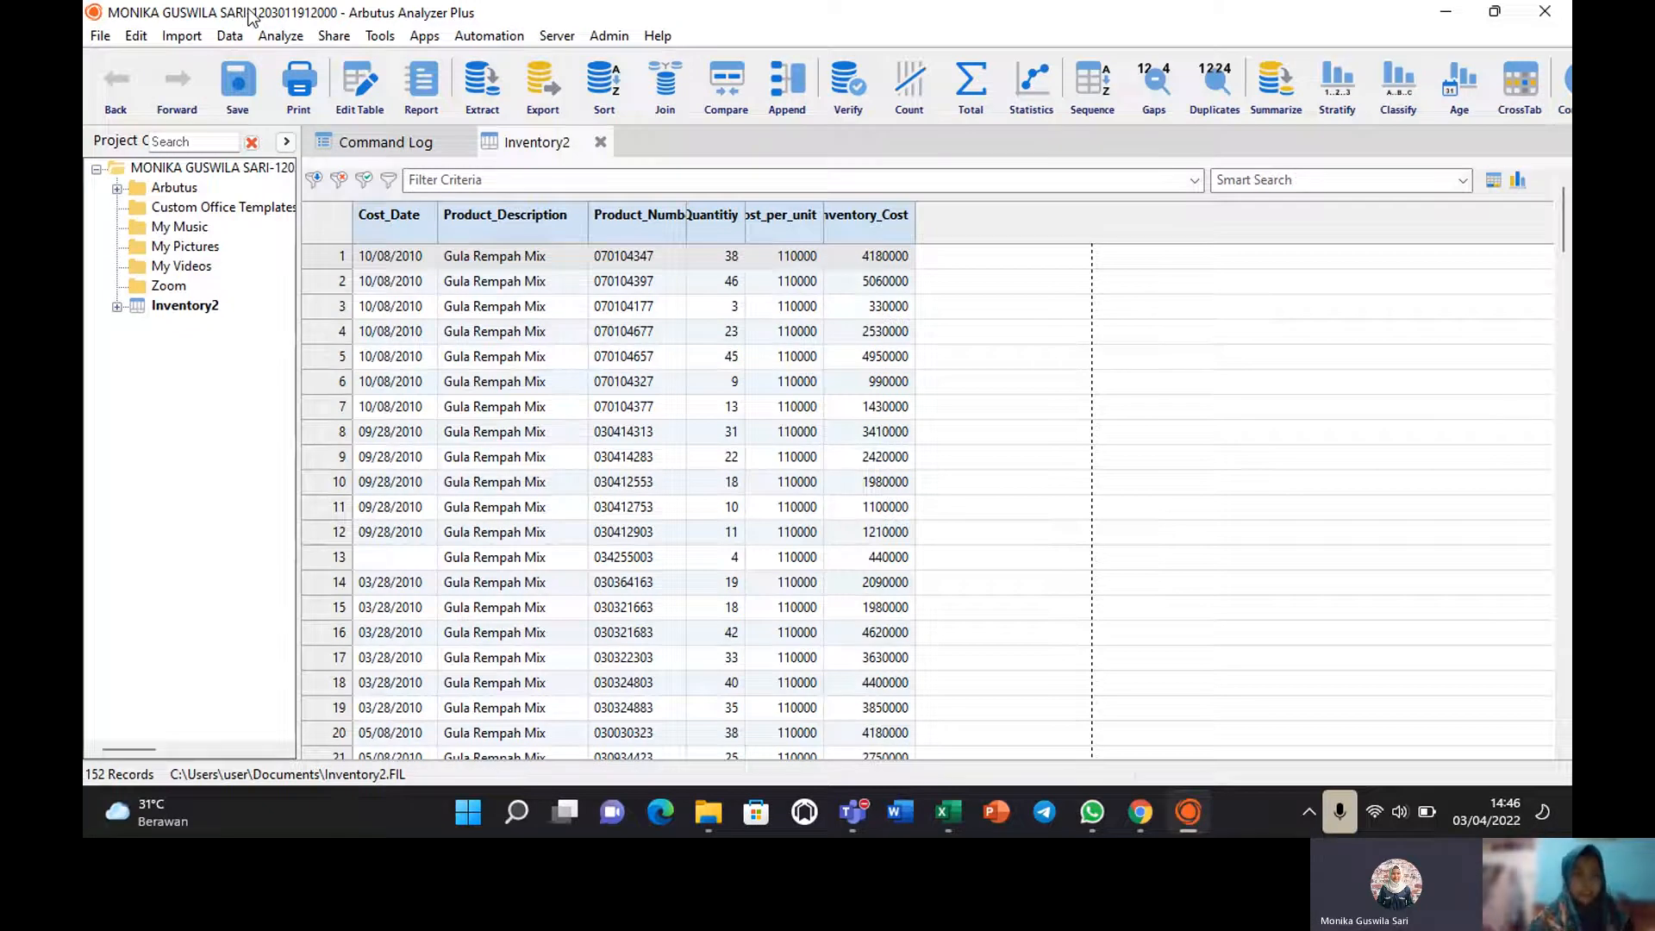
{"action": "left_click", "coordinate": [284, 37]}
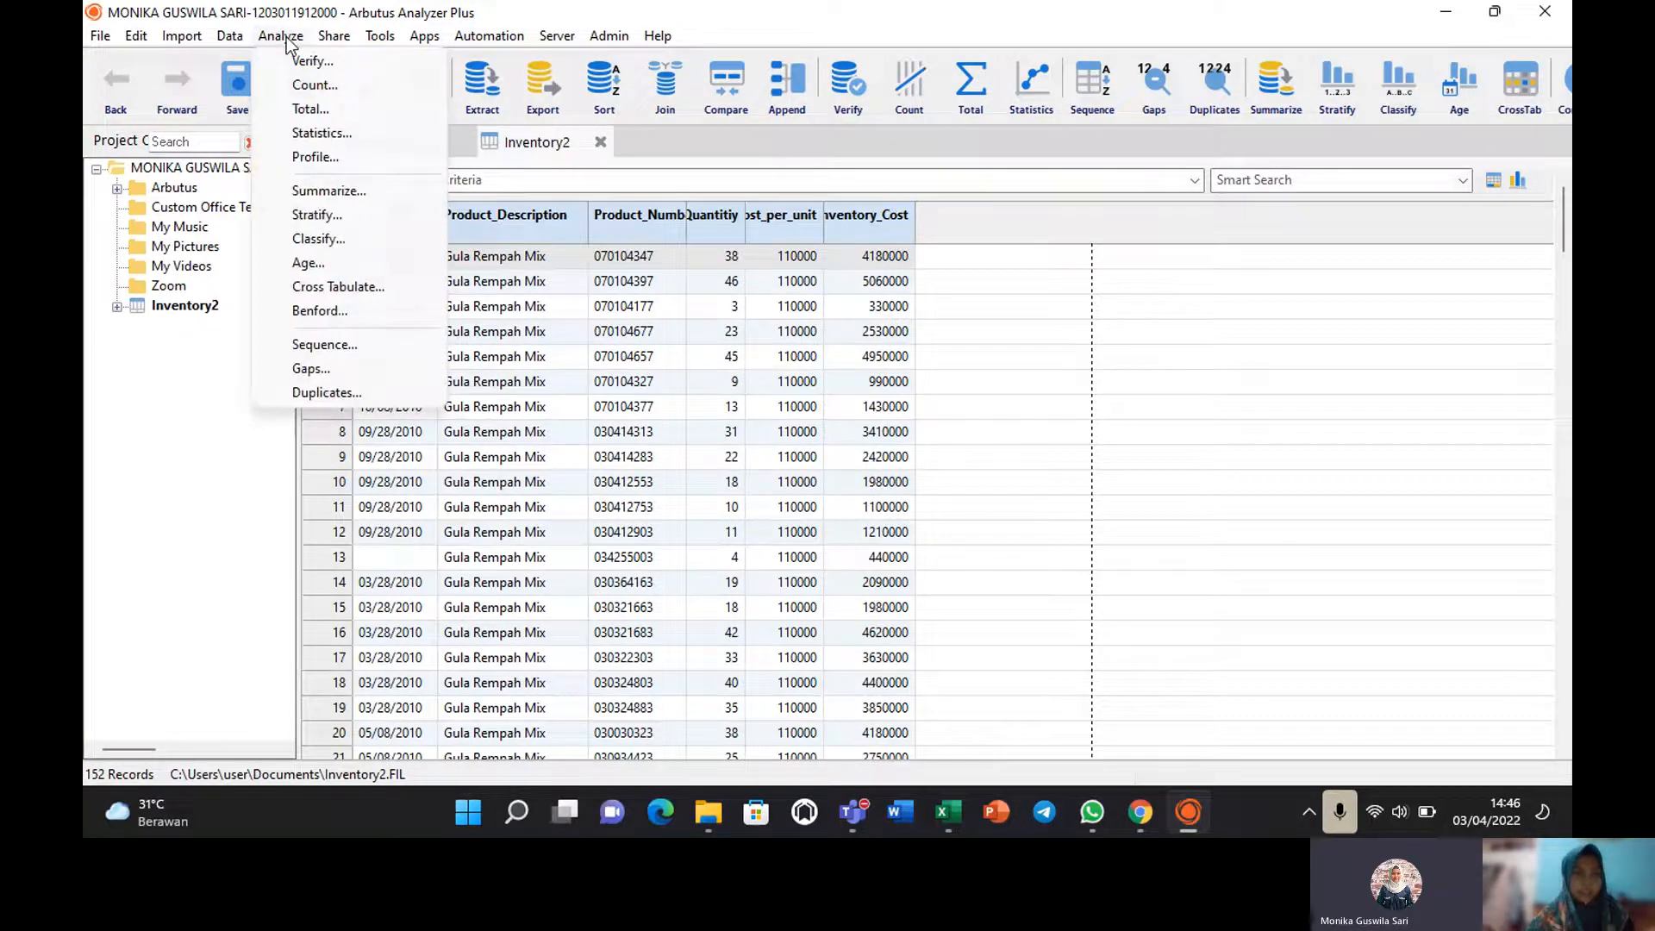
Run a presorted Duplicates test on Product_Number, which reports 0 duplicates.
{"action": "left_click", "coordinate": [303, 388]}
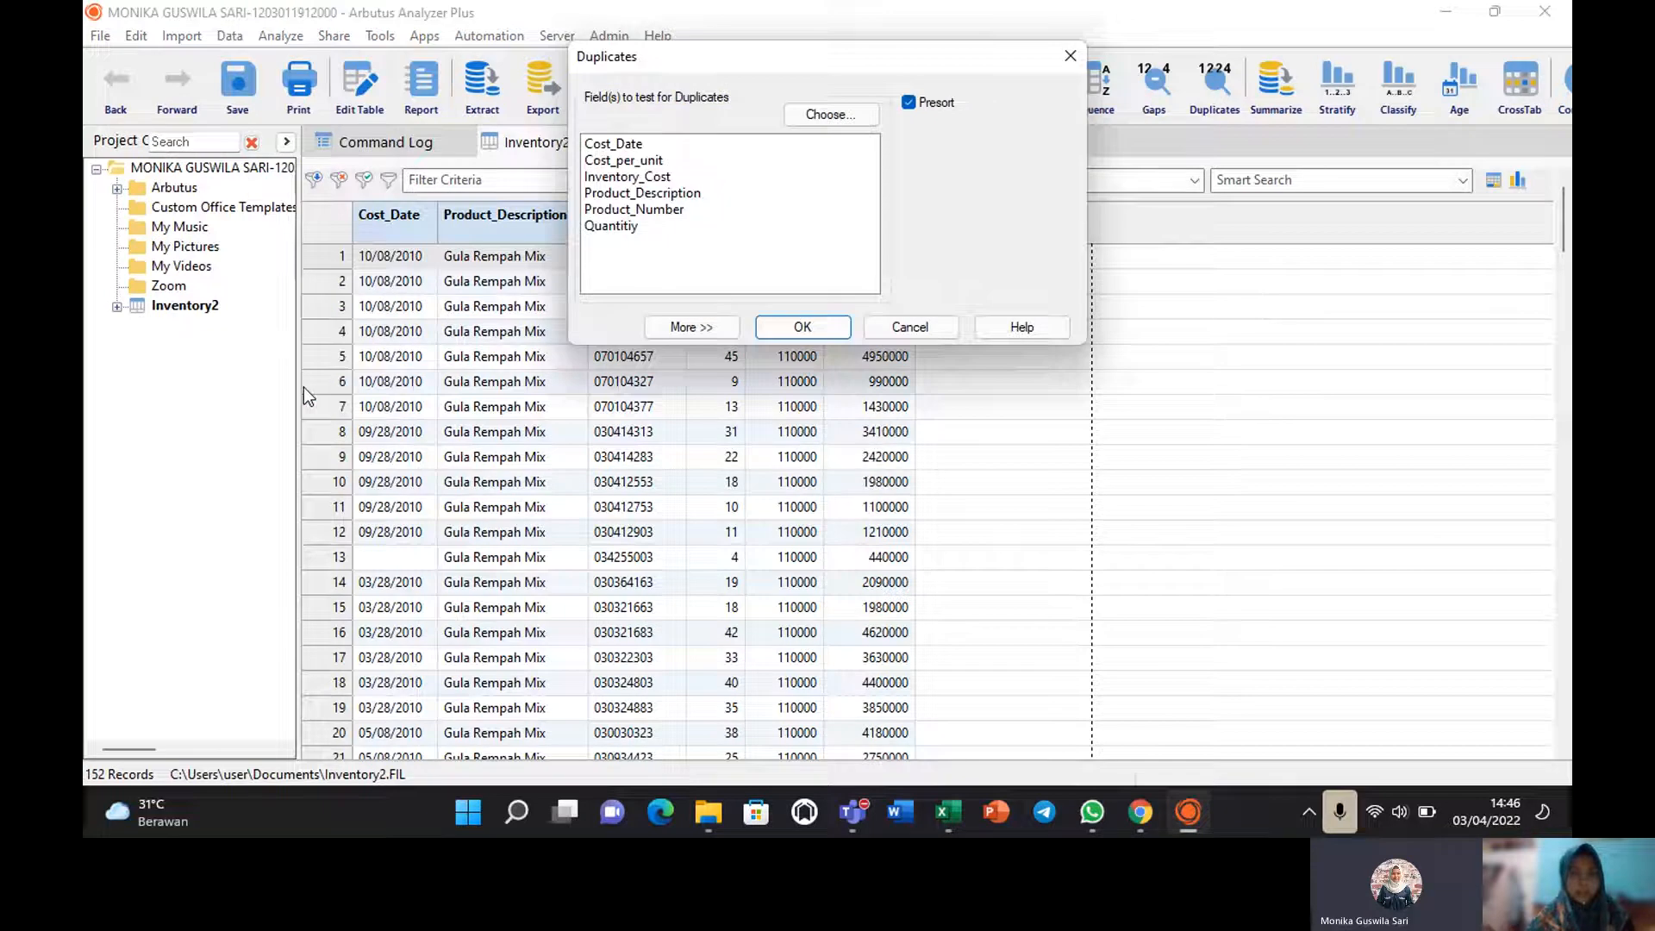
{"action": "left_click", "coordinate": [629, 209]}
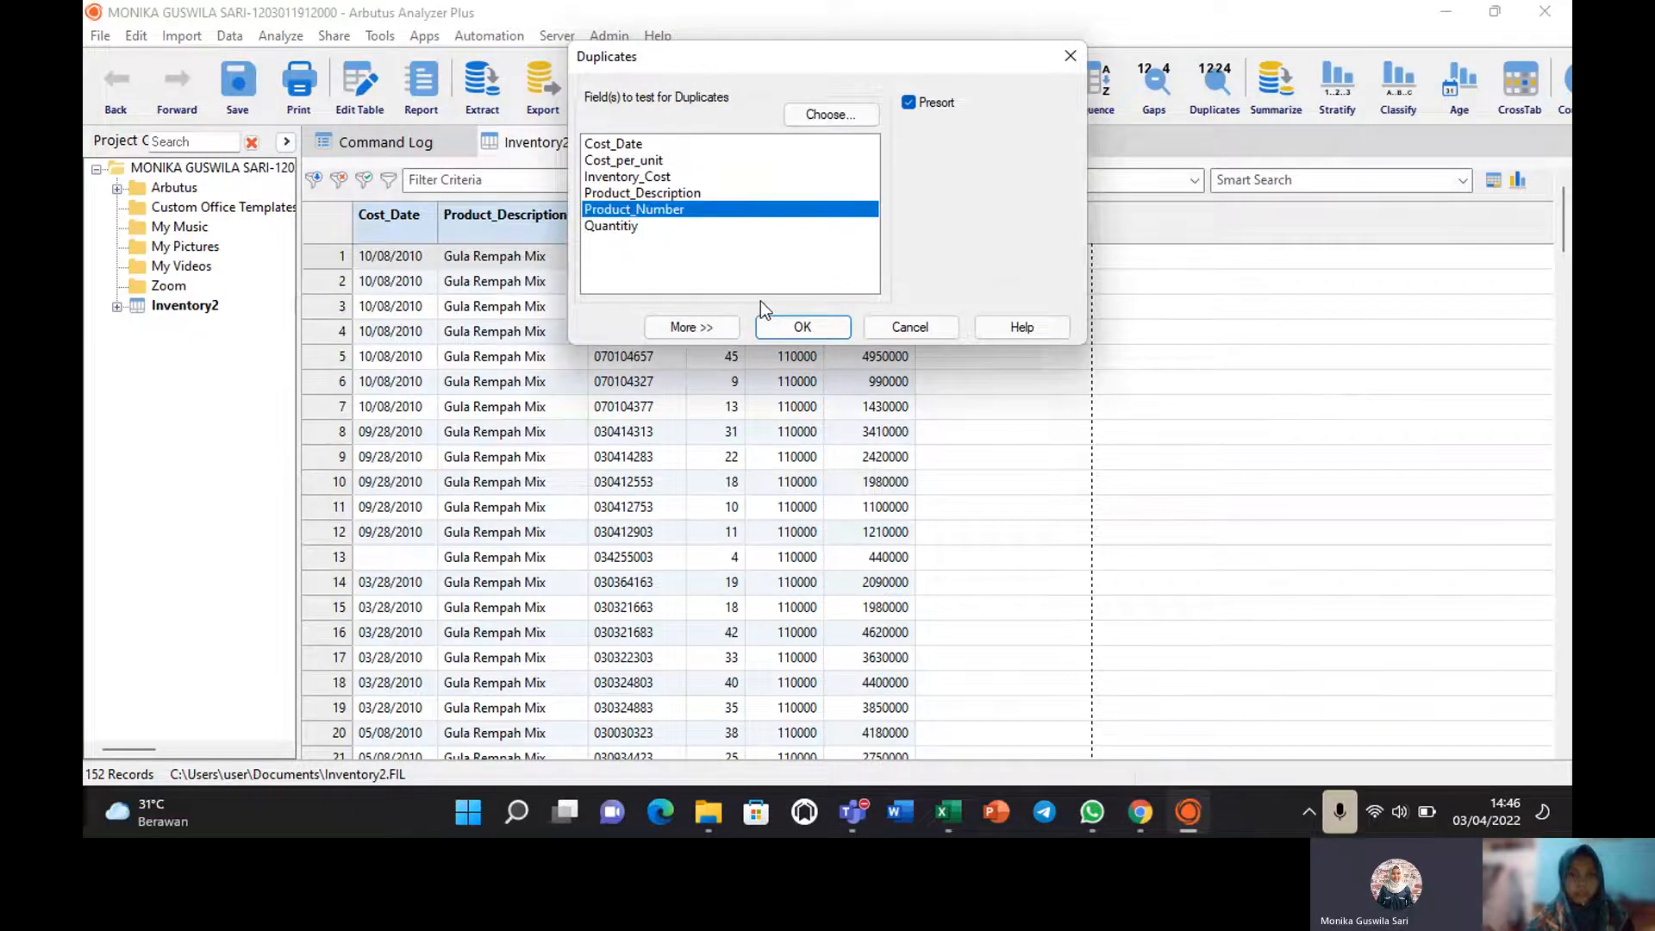
{"action": "left_click", "coordinate": [786, 330]}
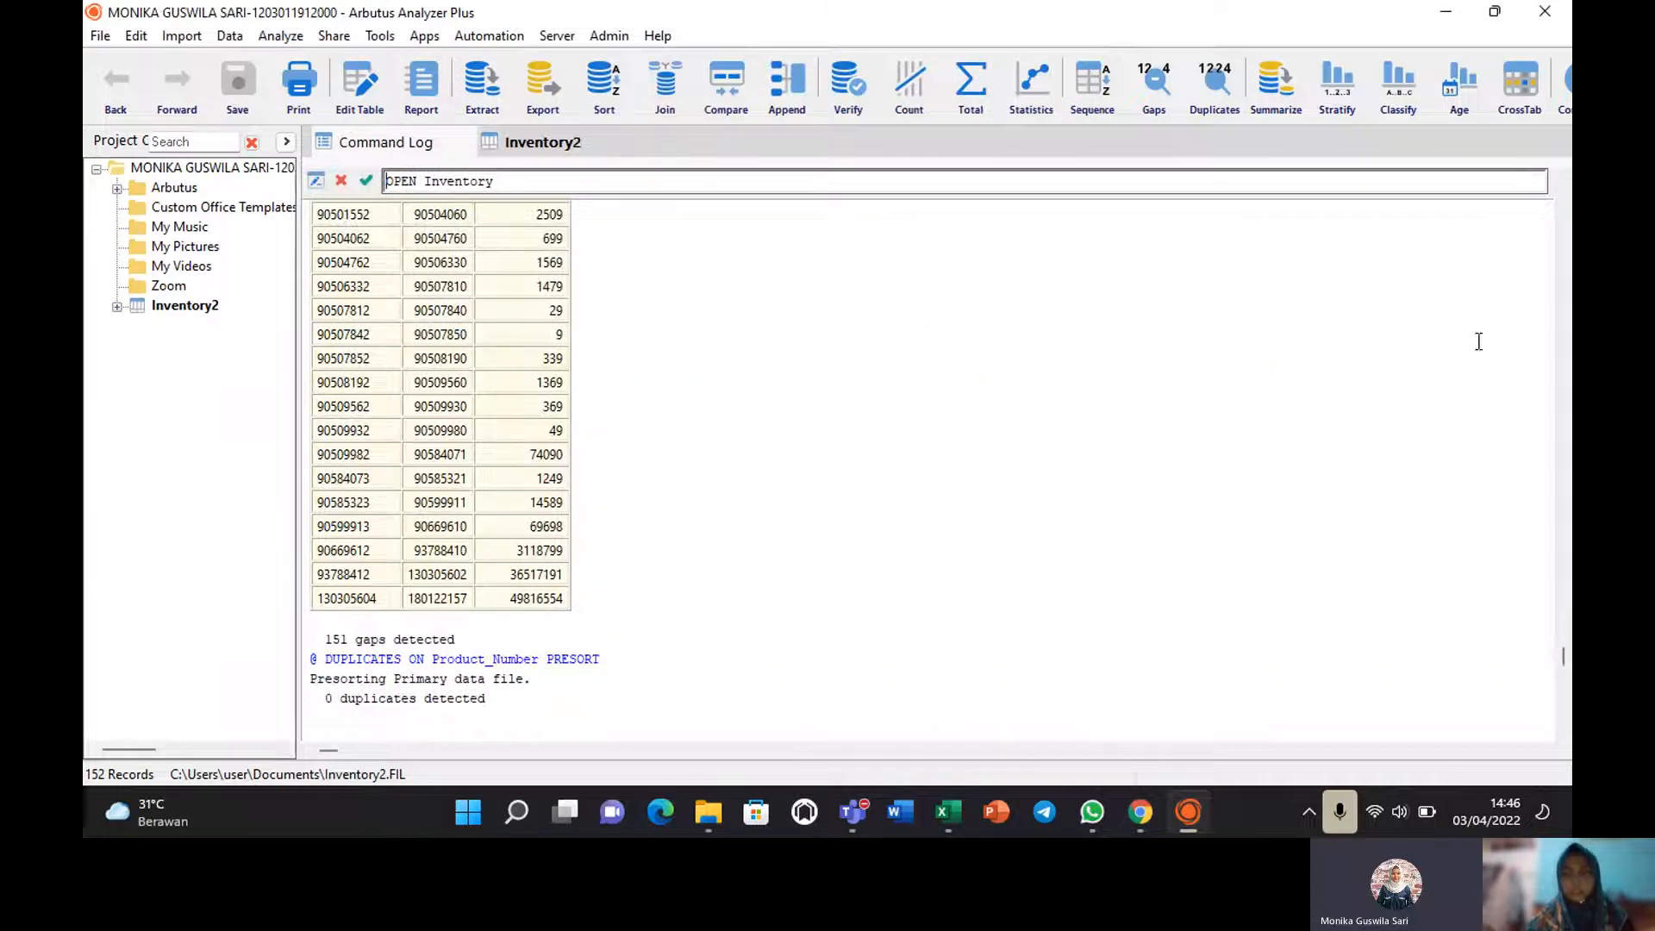
{"action": "mouse_move", "coordinate": [1562, 662]}
{"action": "left_mouse_down"}
{"action": "mouse_move", "coordinate": [1534, 302]}
{"action": "mouse_move", "coordinate": [1563, 681]}
{"action": "left_mouse_up"}
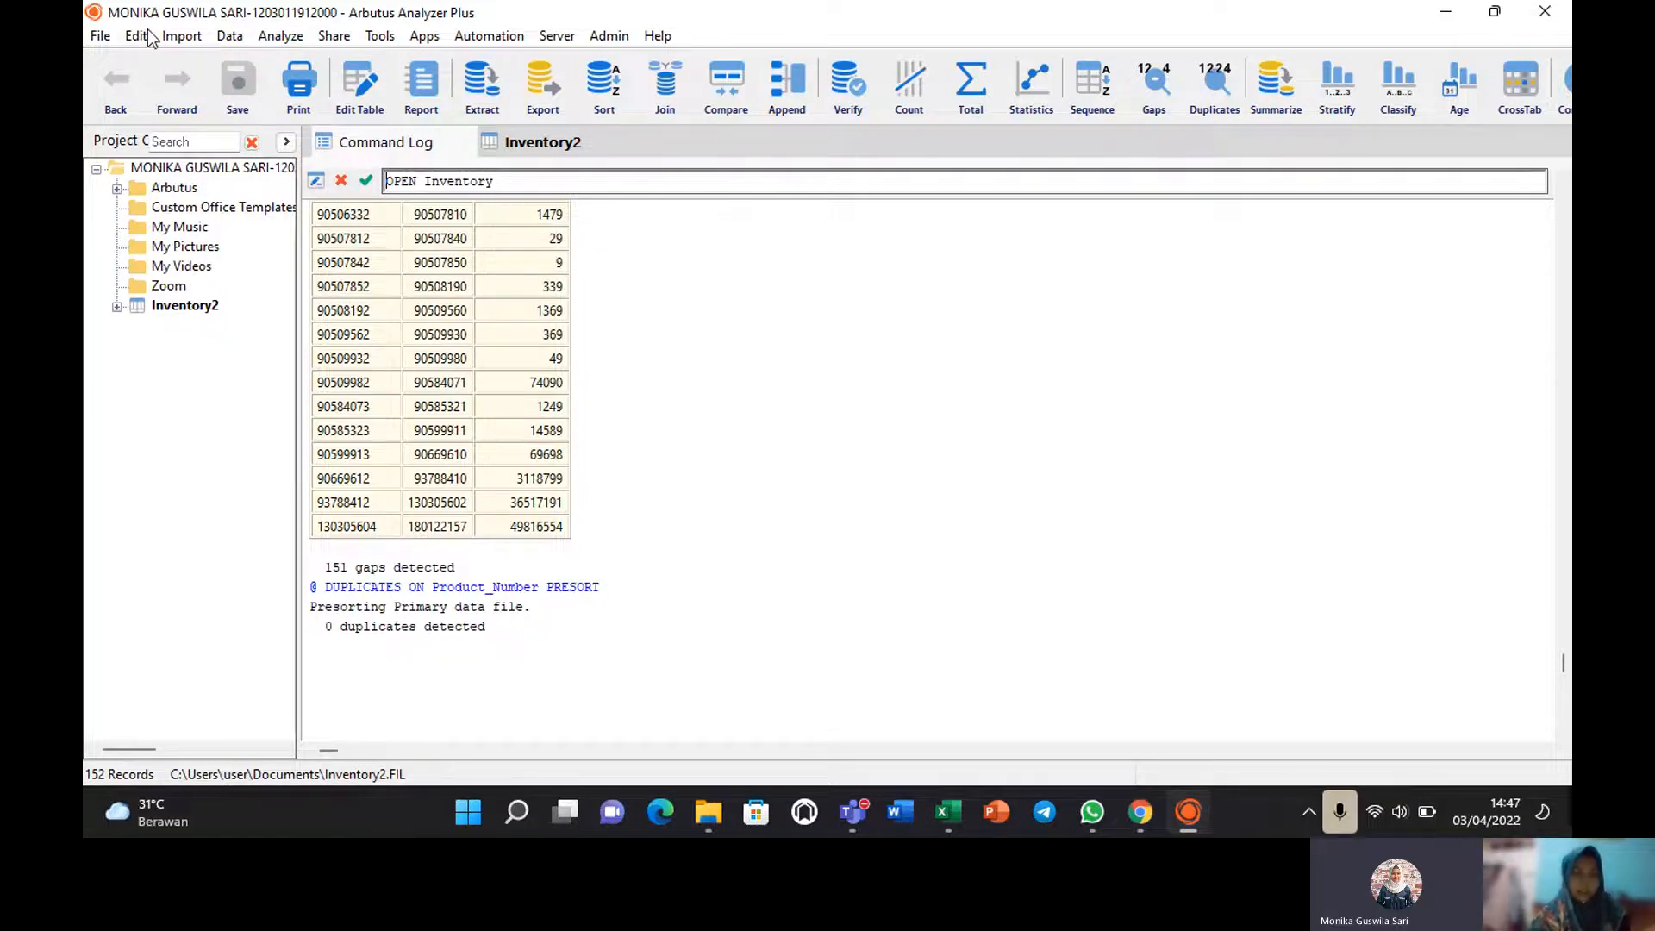
Open Documents\Arbutus\Cash GL.xlsx for an Excel import.
{"action": "left_click", "coordinate": [172, 38]}
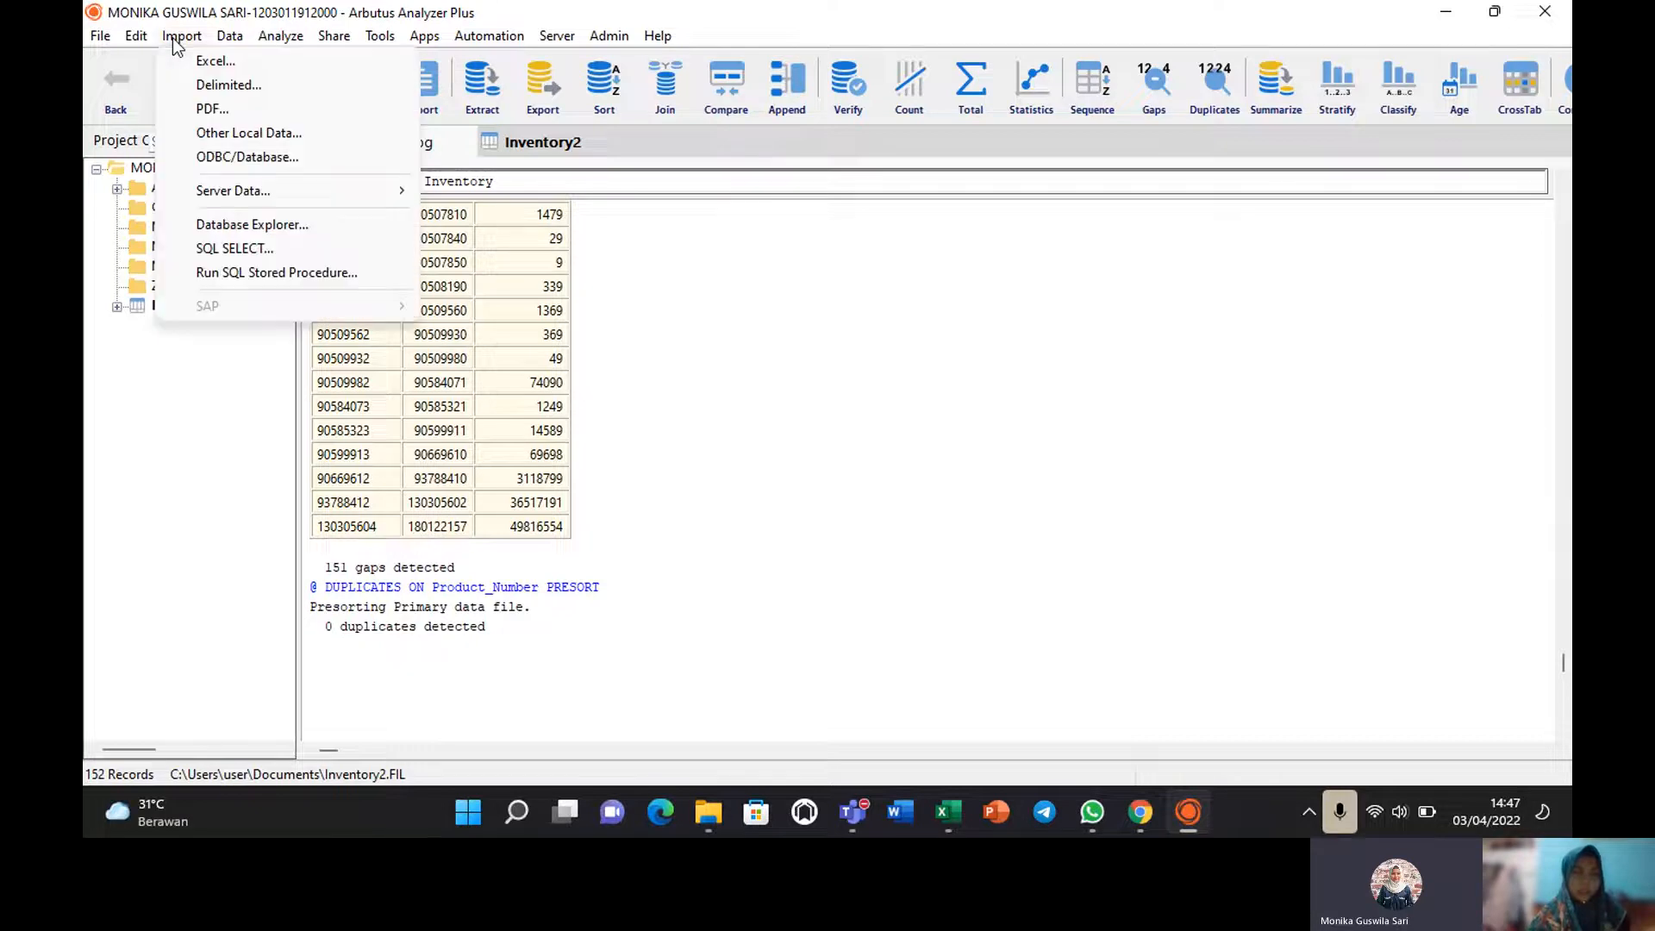
{"action": "left_click", "coordinate": [204, 60]}
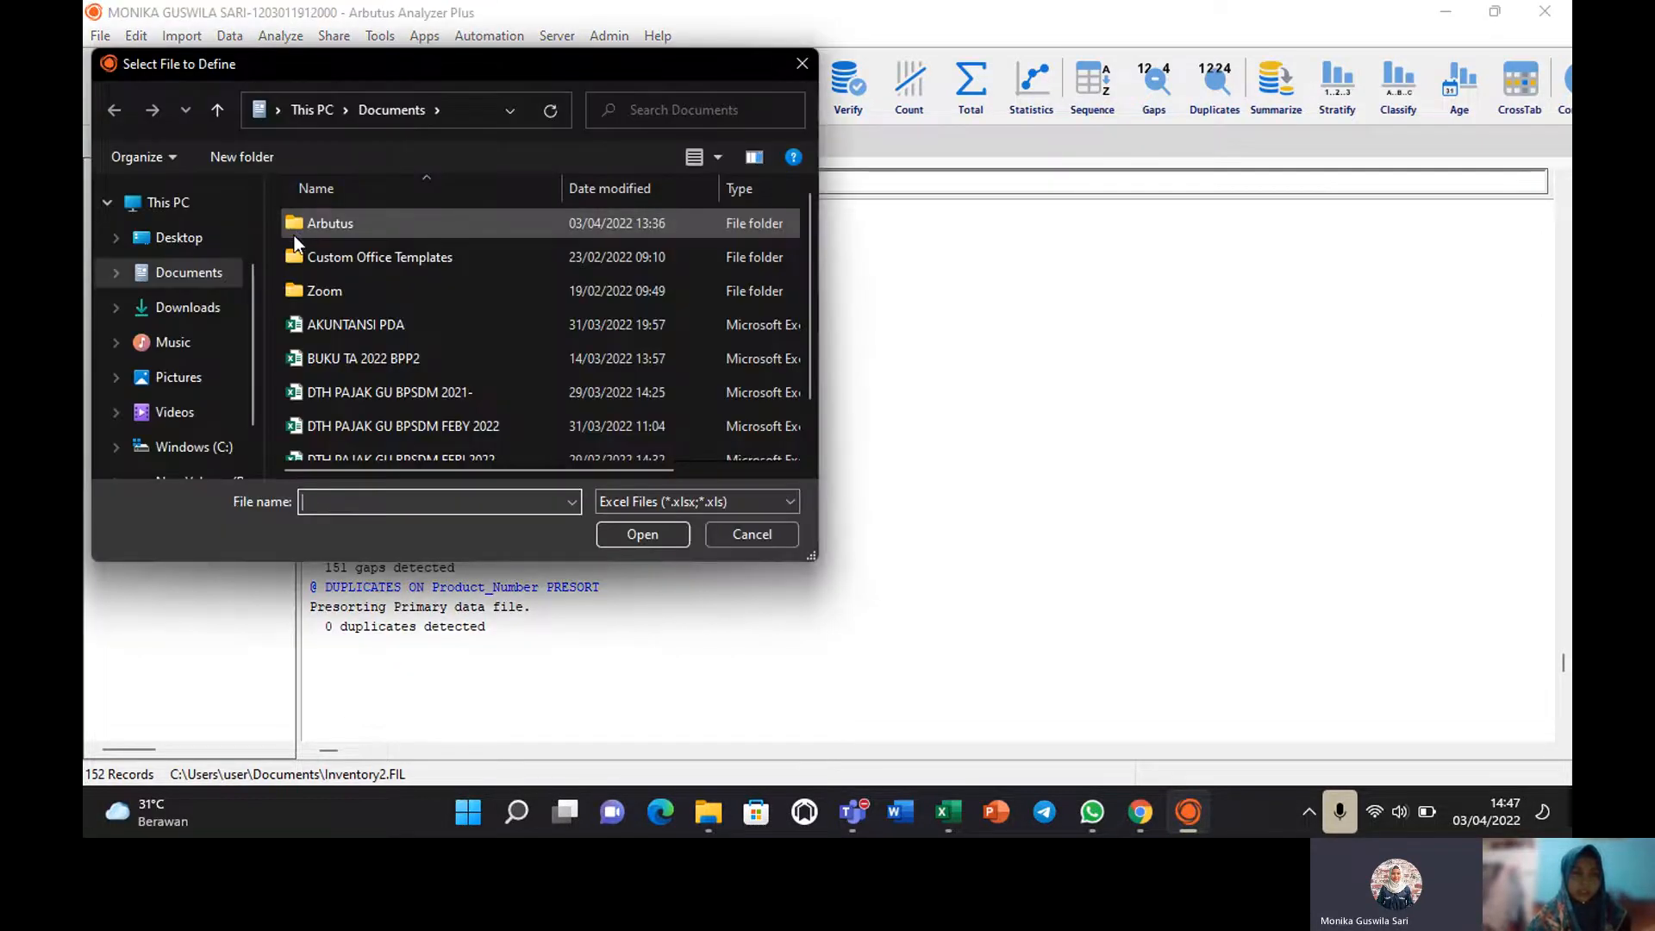
{"action": "double_click", "coordinate": [344, 220]}
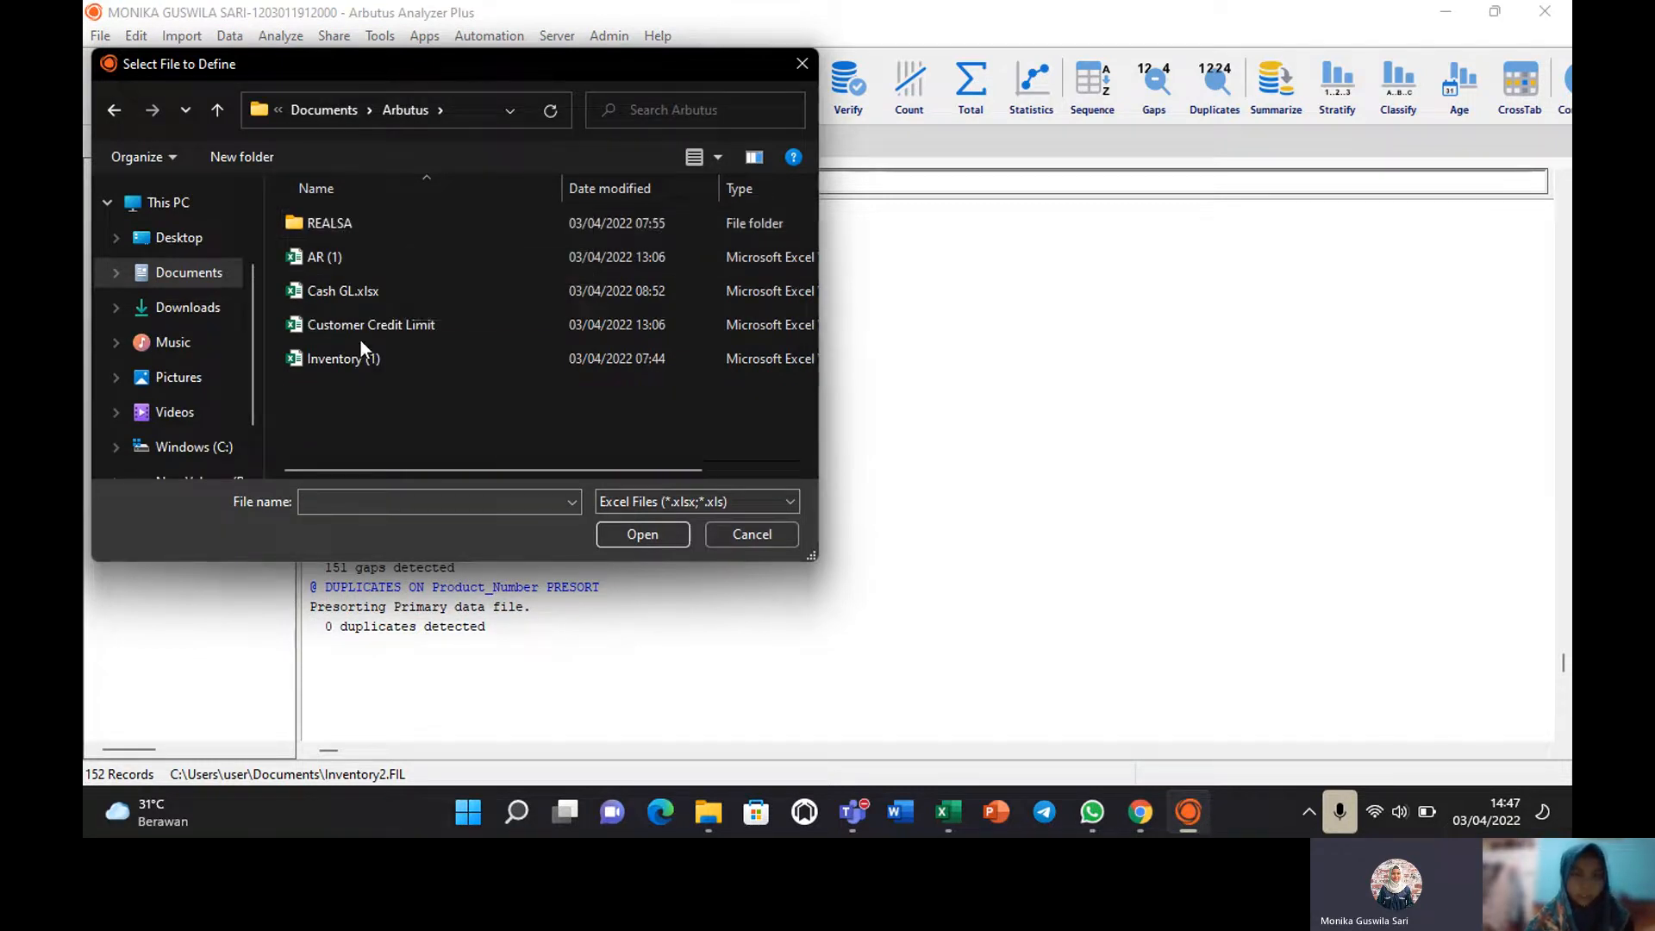
{"action": "left_click", "coordinate": [381, 292]}
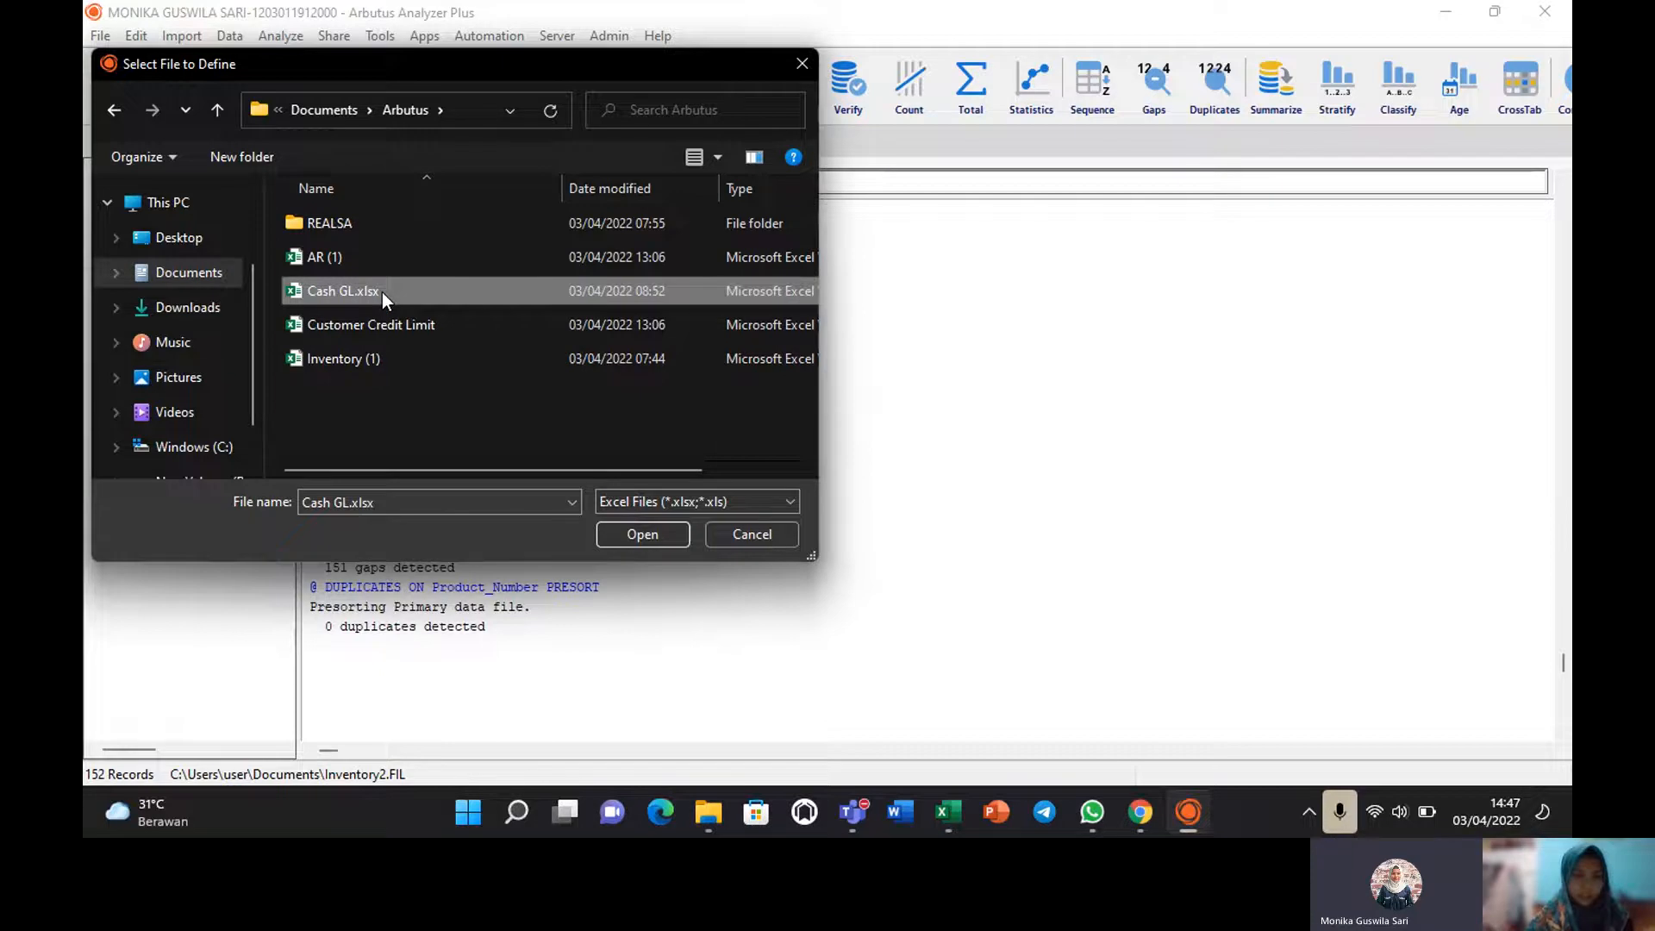
{"action": "left_click", "coordinate": [658, 536]}
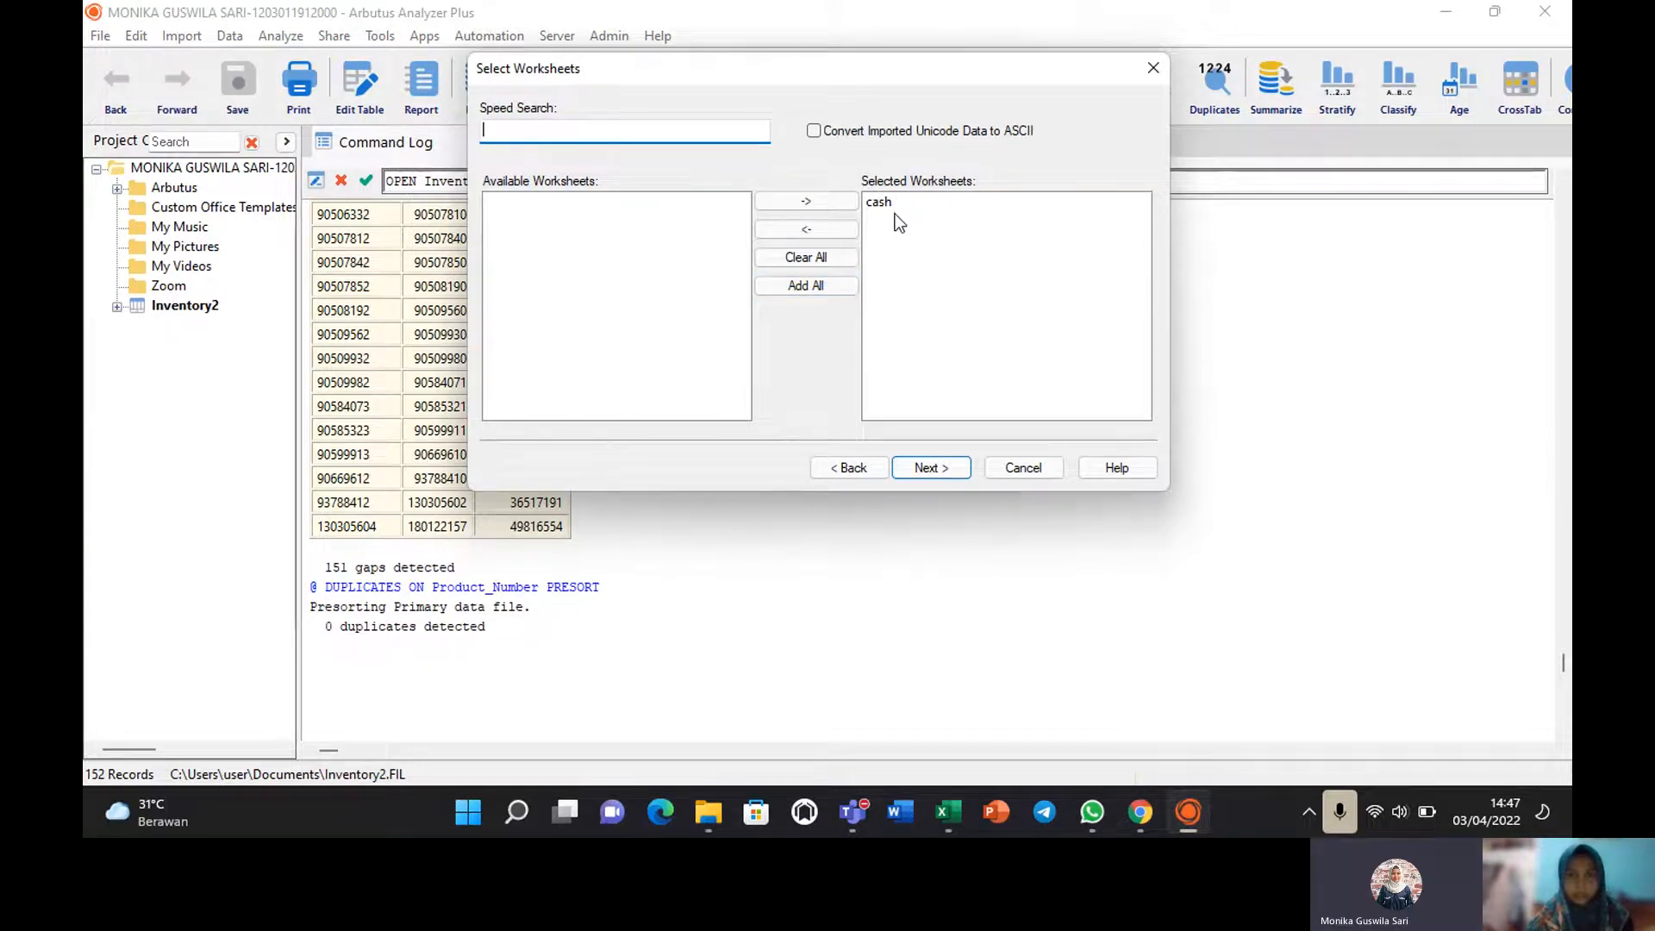
Import the cash worksheet as table cash2 and widen its Amount_Debit and Amount_Credit columns.
{"action": "left_click", "coordinate": [925, 468]}
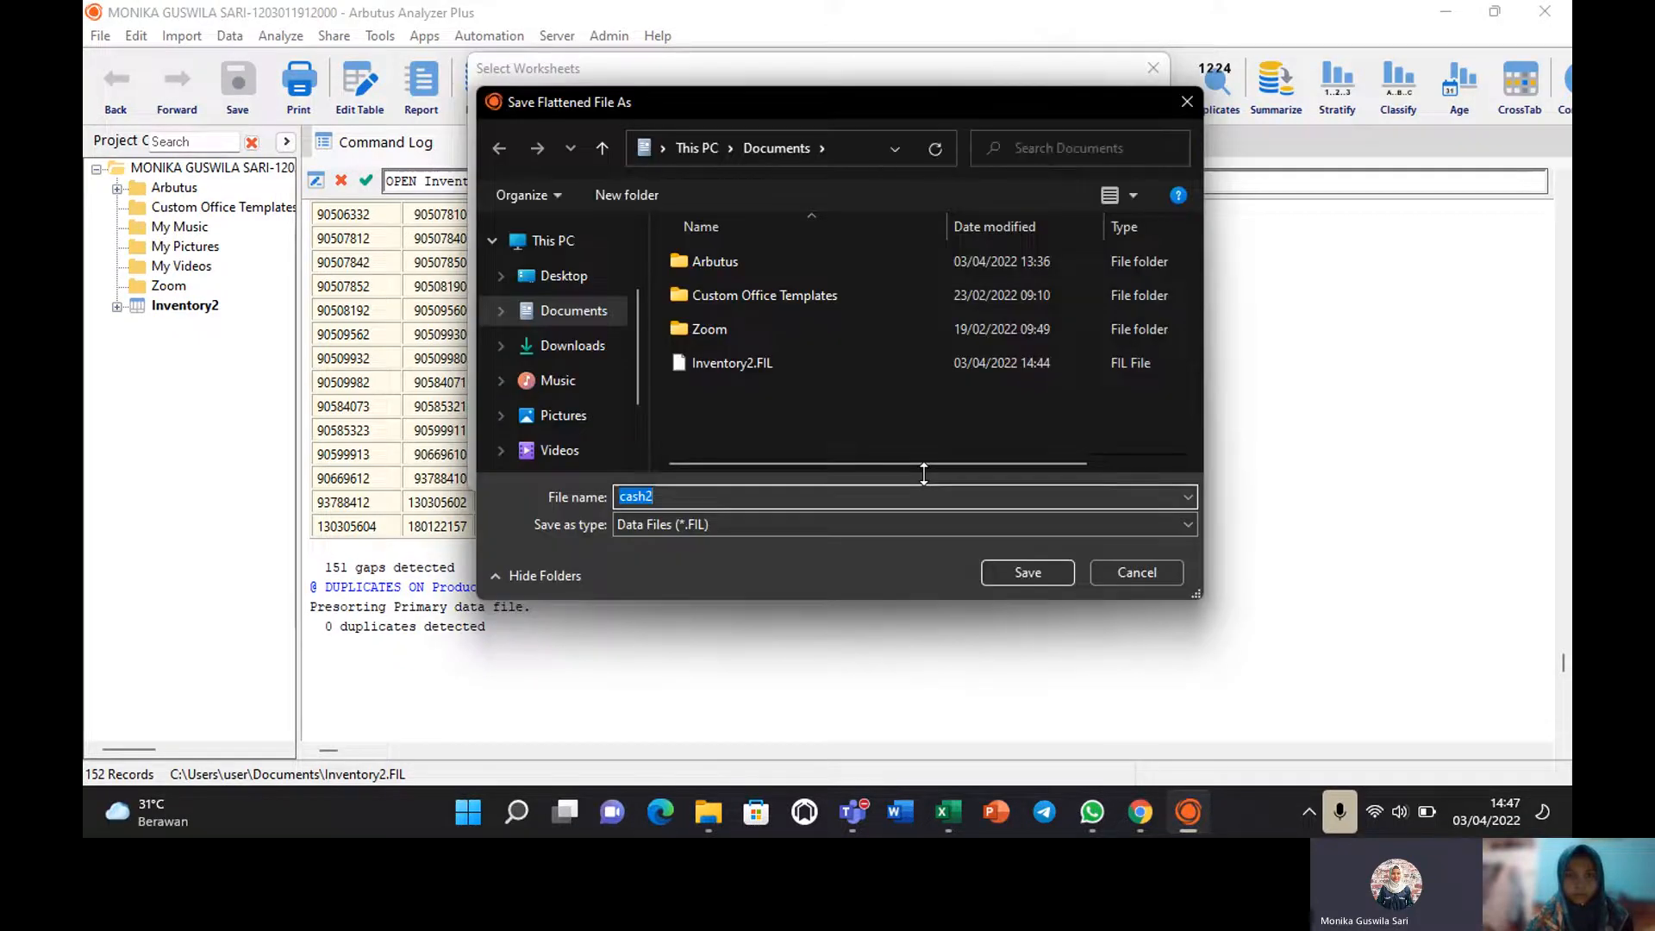
{"action": "left_click", "coordinate": [1028, 573]}
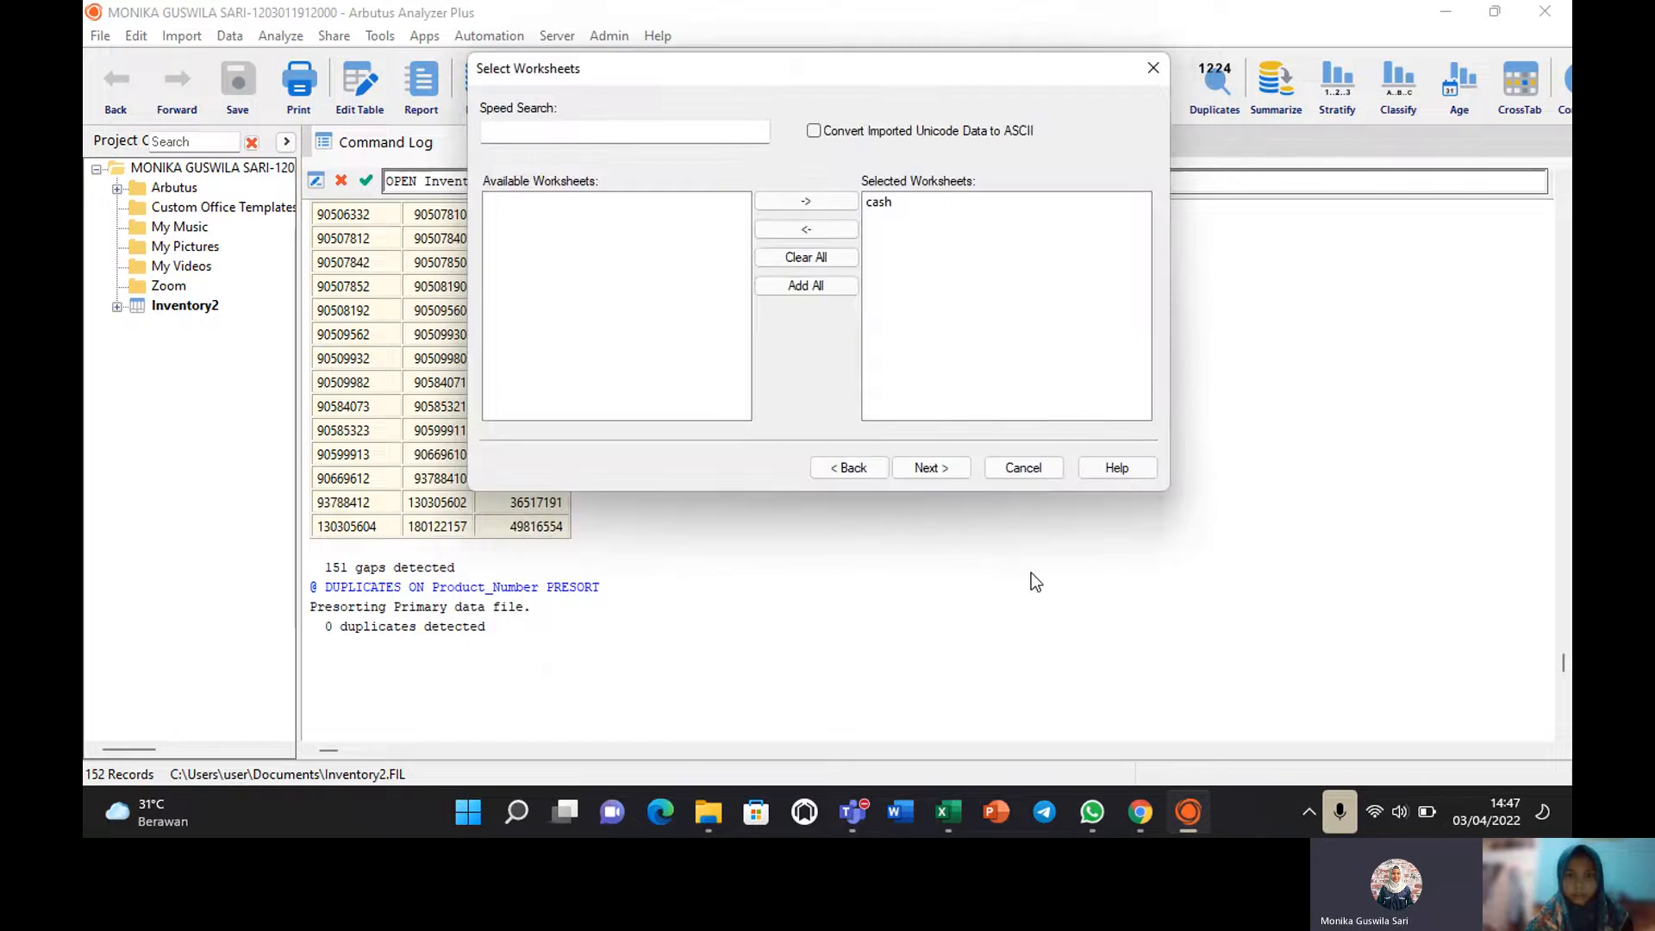
{"action": "left_click", "coordinate": [945, 458]}
{"action": "left_click", "coordinate": [945, 458]}
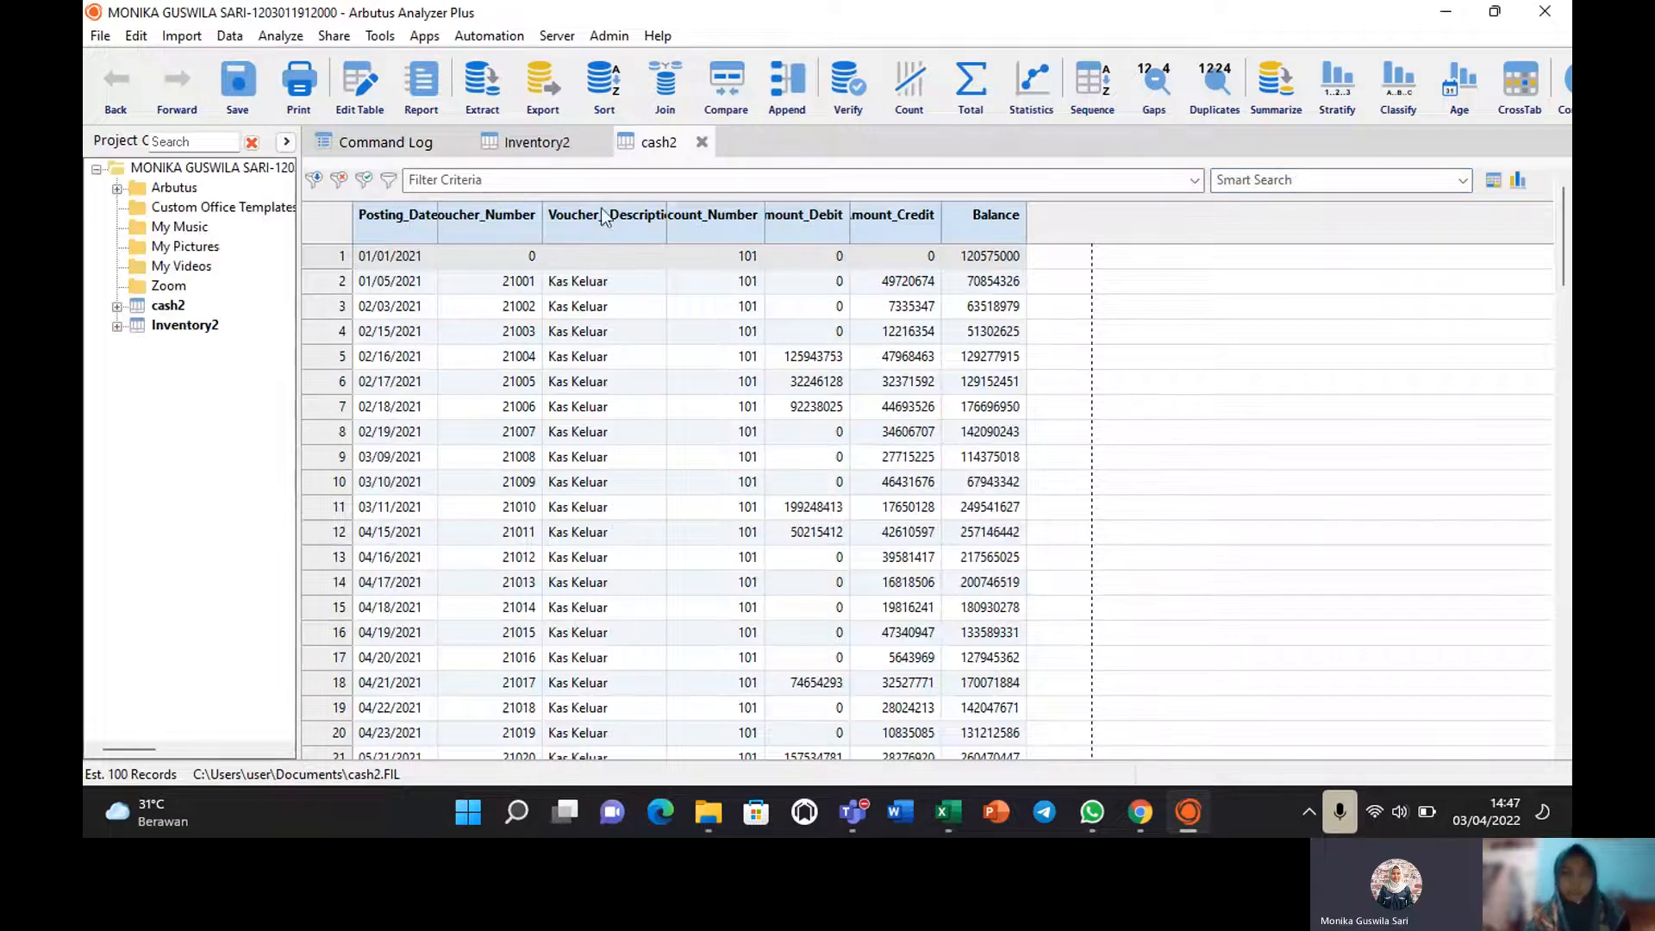
{"action": "left_click_drag", "start_coordinate": [849, 222], "coordinate": [889, 223]}
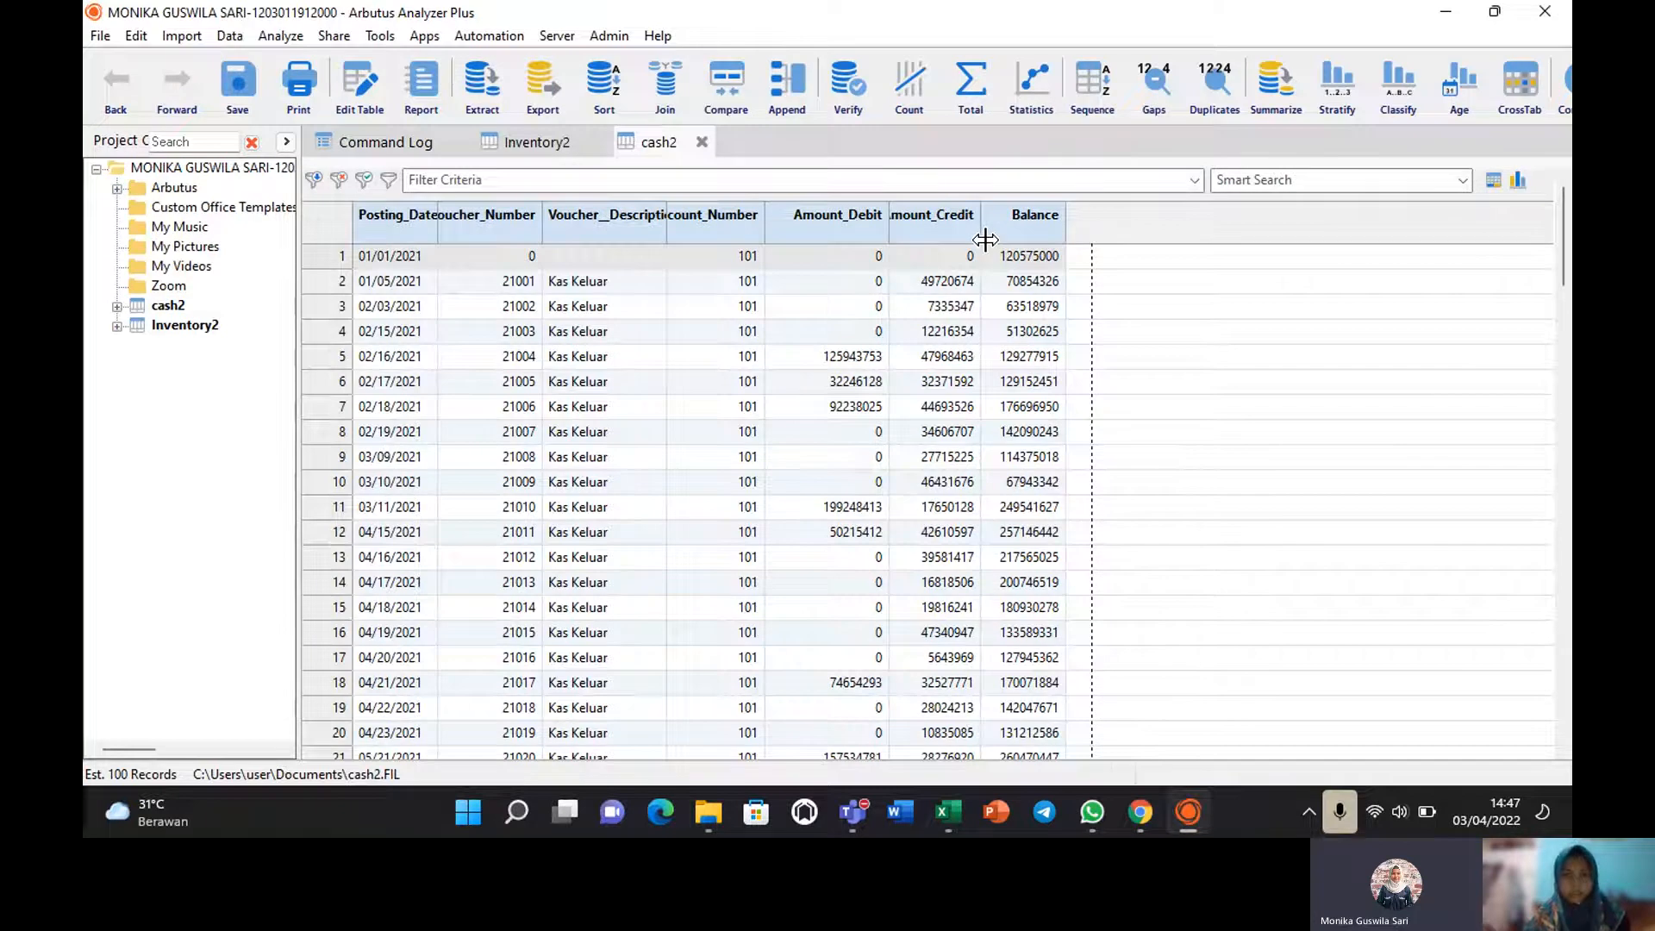
{"action": "left_click_drag", "start_coordinate": [985, 240], "coordinate": [1005, 243]}
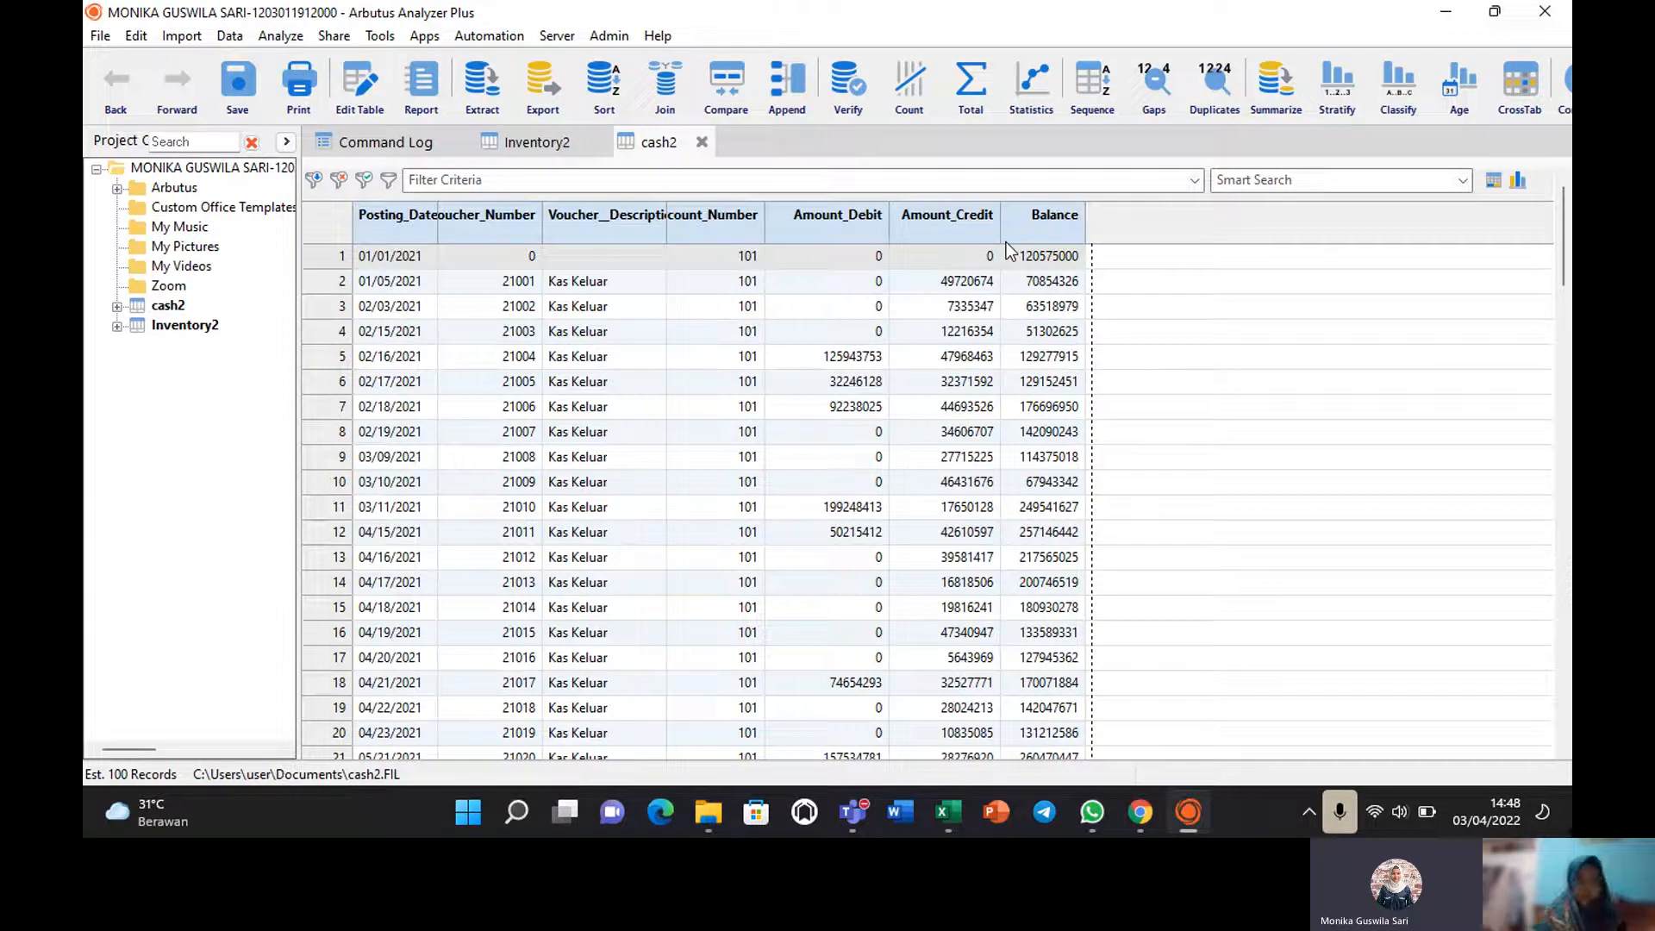
Verify cash2's Voucher_Number field, which reports 0 validity errors.
{"action": "left_click", "coordinate": [291, 35]}
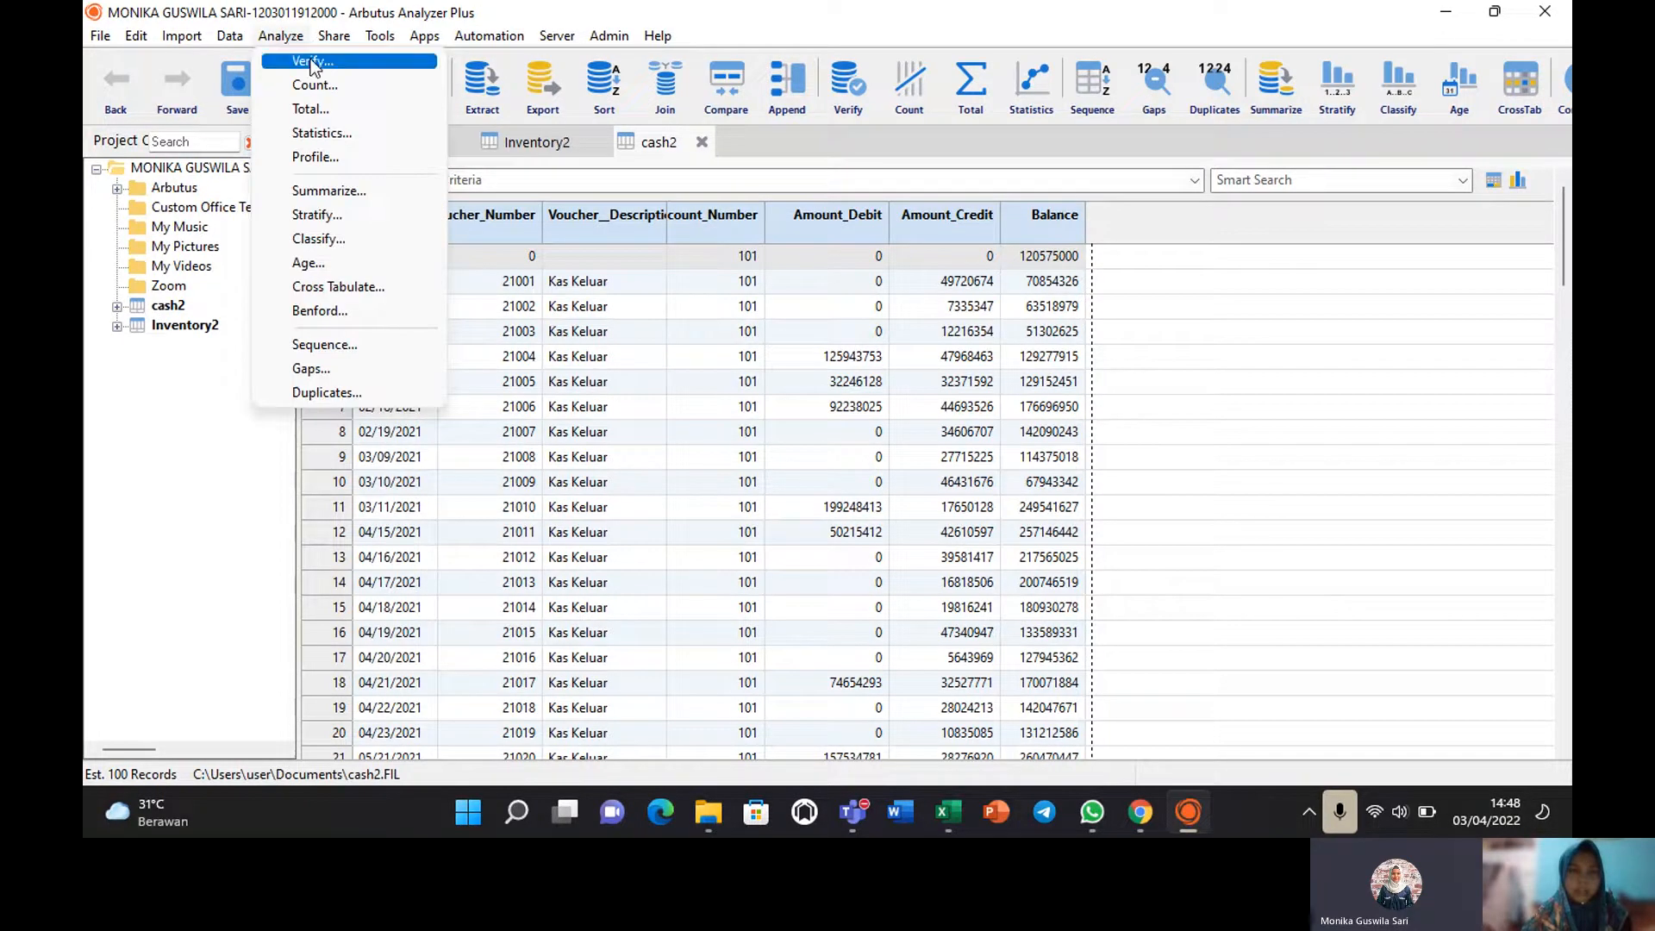
{"action": "left_click", "coordinate": [310, 59]}
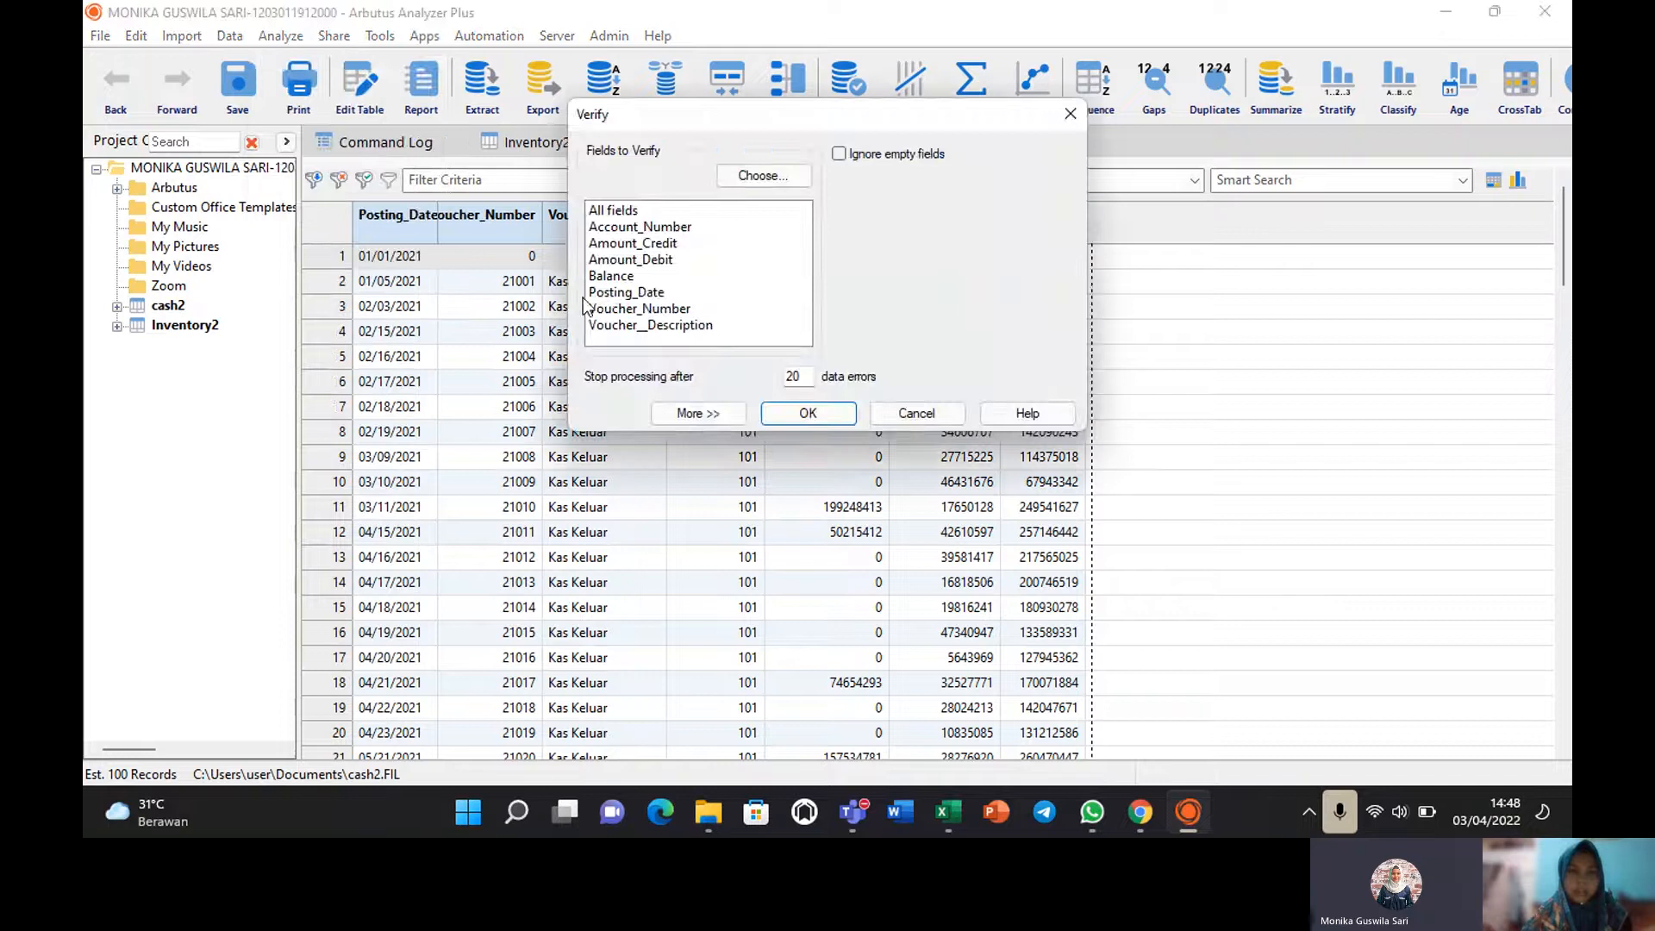
{"action": "left_click", "coordinate": [632, 310]}
{"action": "left_click", "coordinate": [808, 414]}
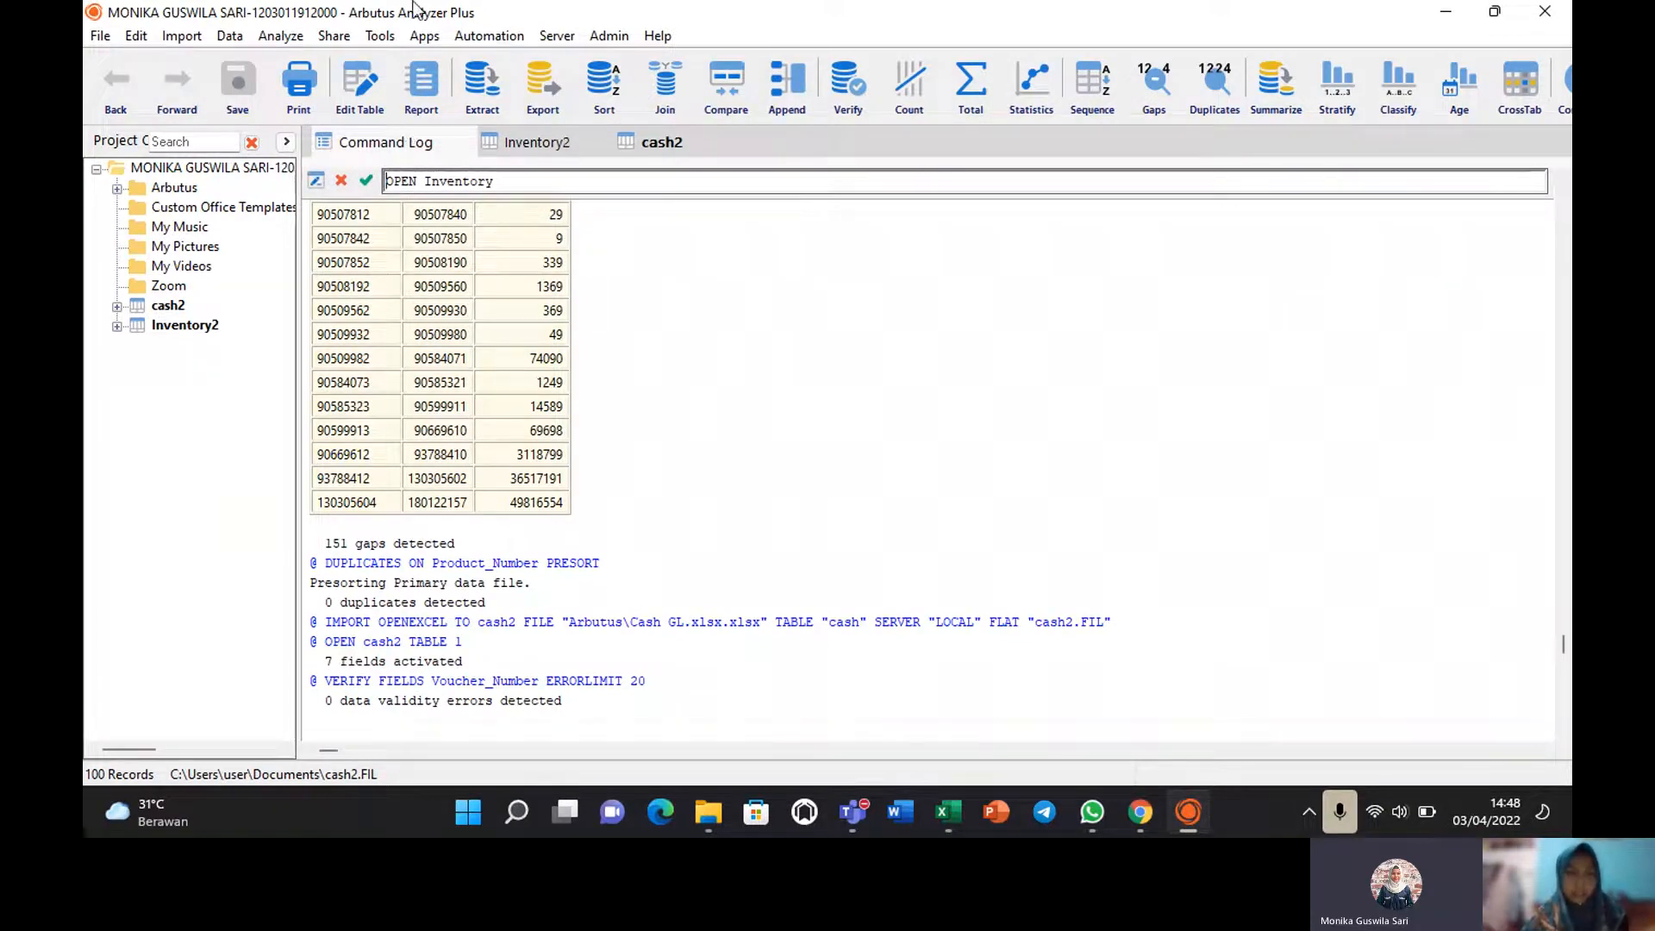
Run a sequence test on Voucher_Number, which finds 0 sequence errors.
{"action": "left_click", "coordinate": [280, 35]}
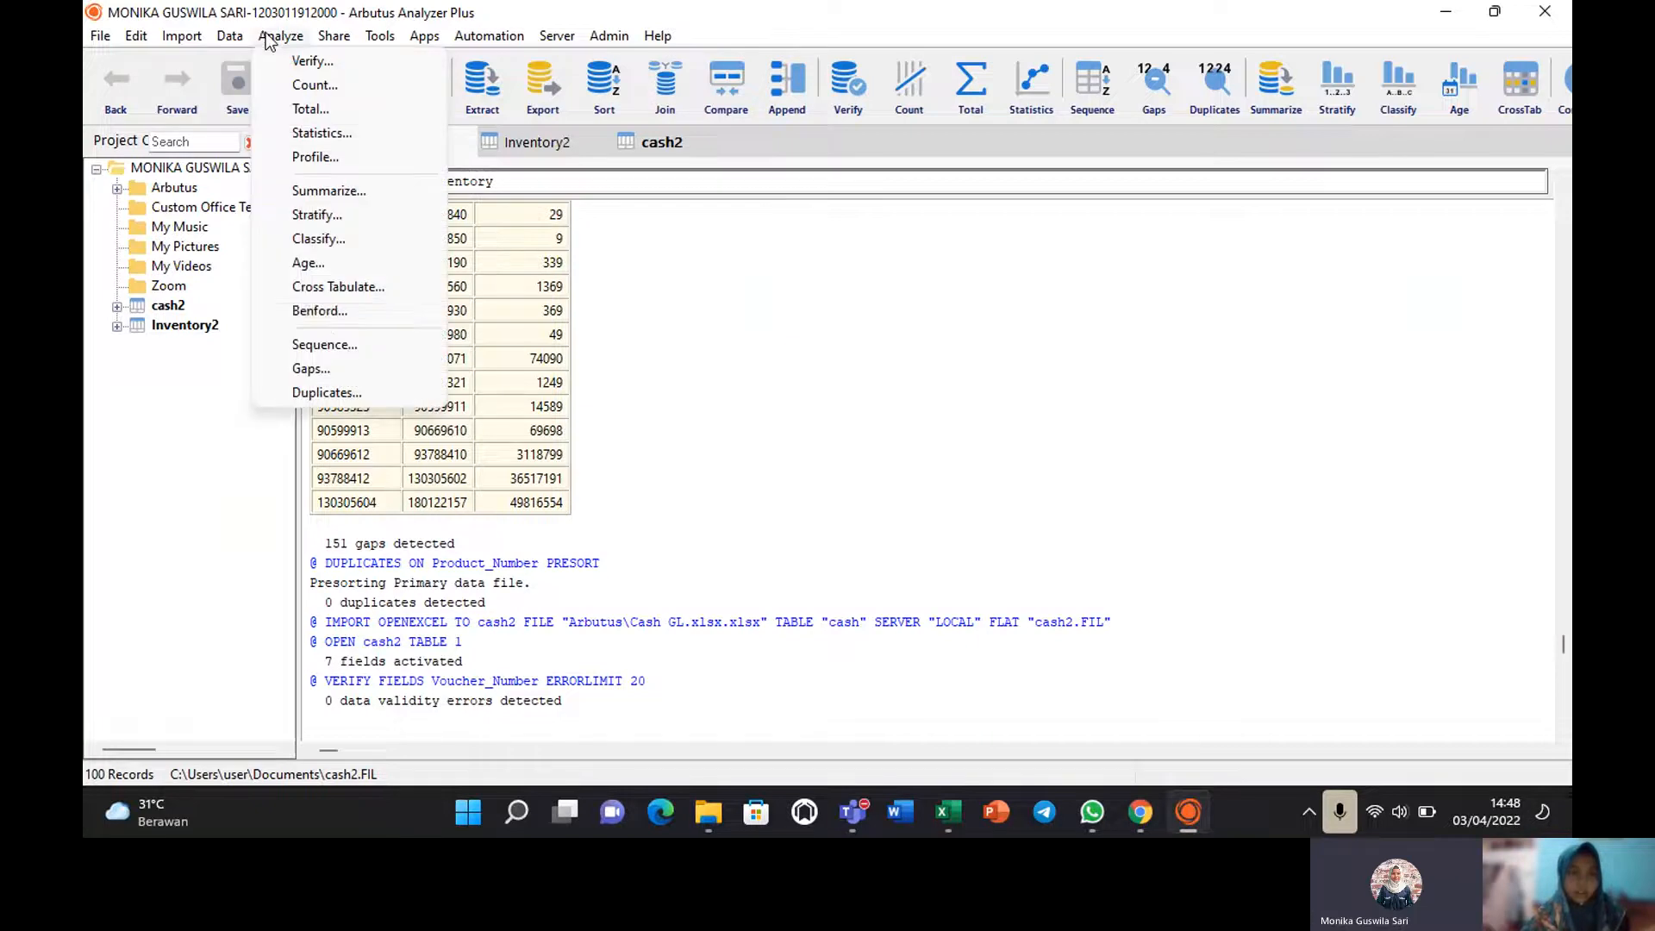
{"action": "left_click", "coordinate": [319, 345]}
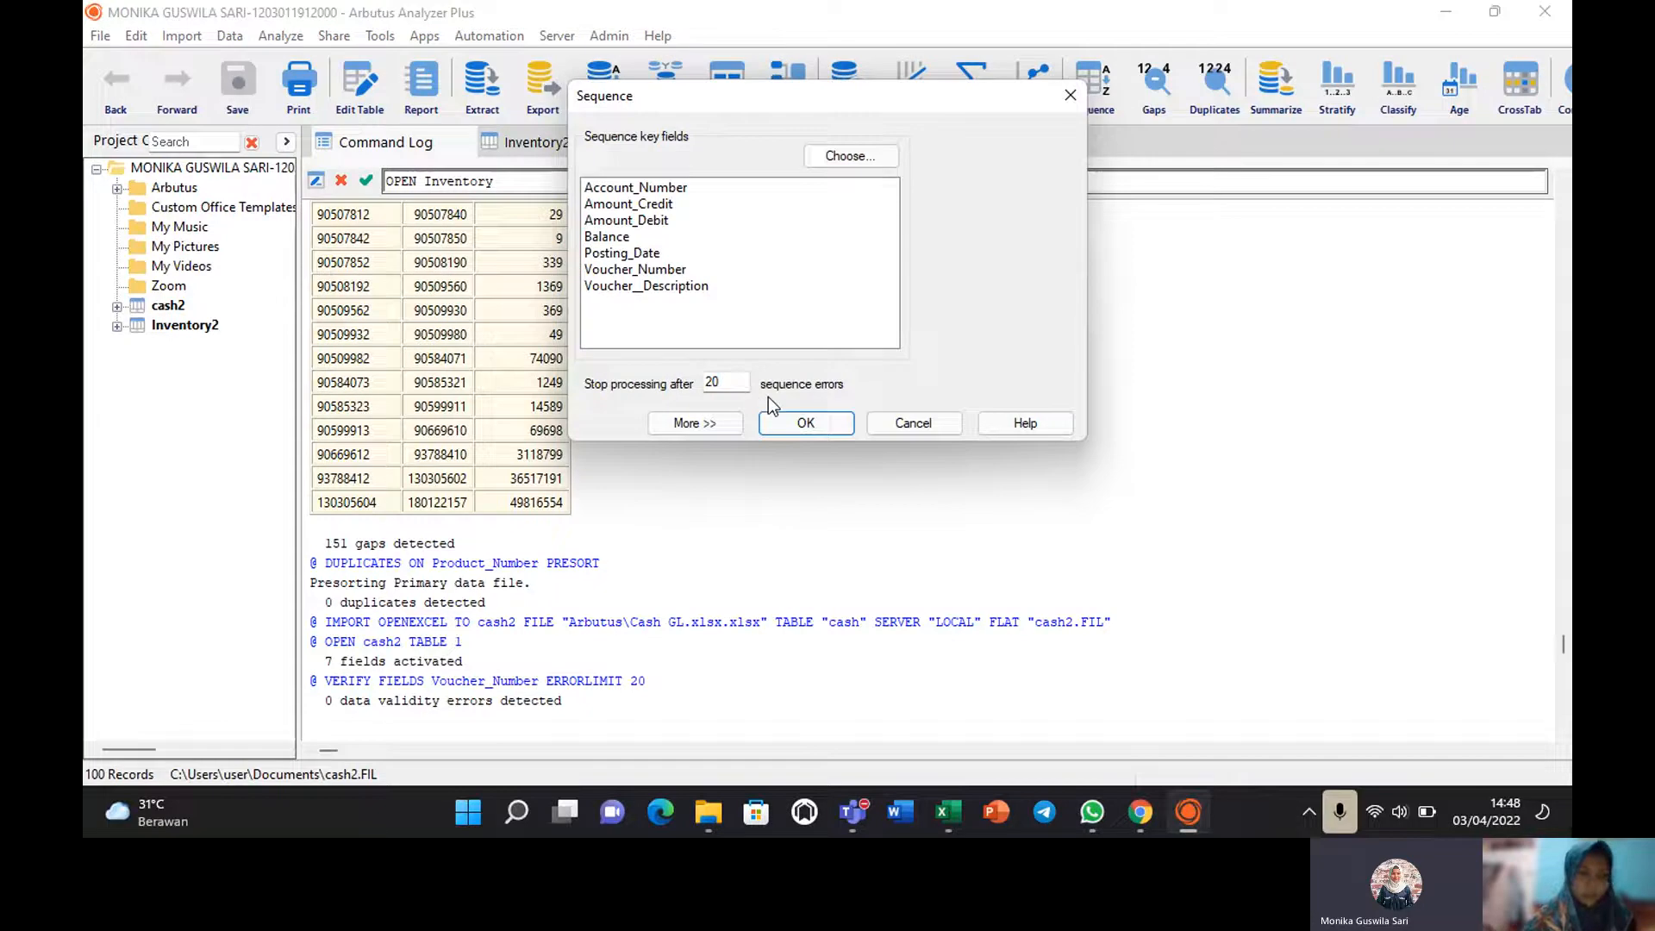
{"action": "left_click", "coordinate": [657, 271]}
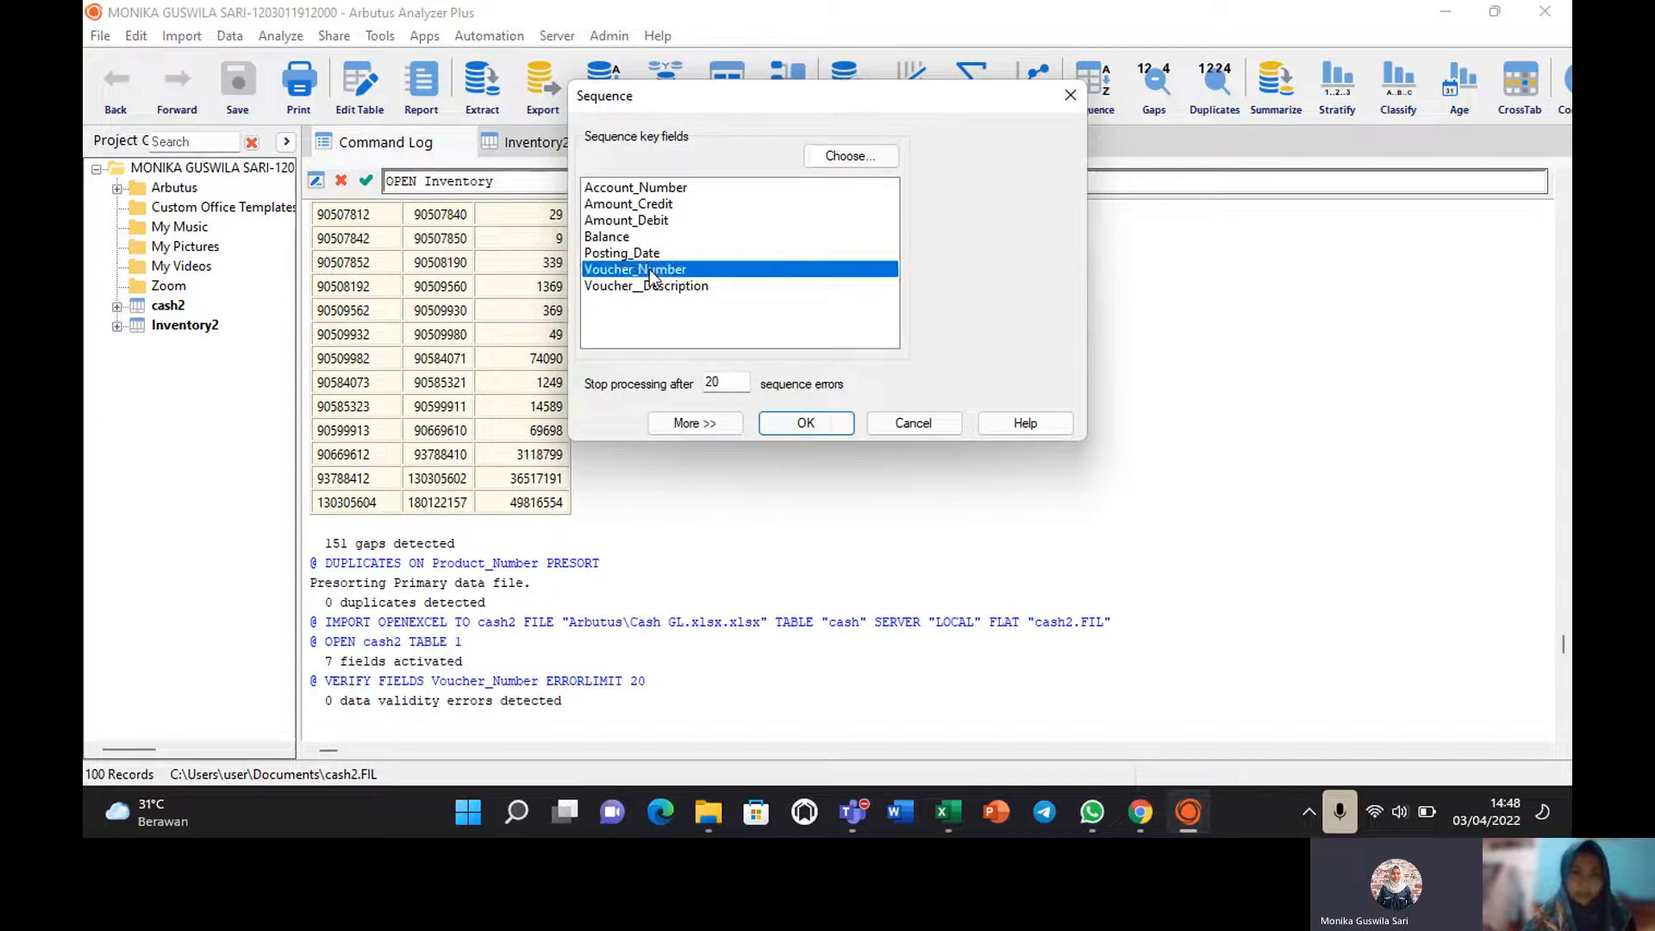
{"action": "left_click", "coordinate": [810, 424]}
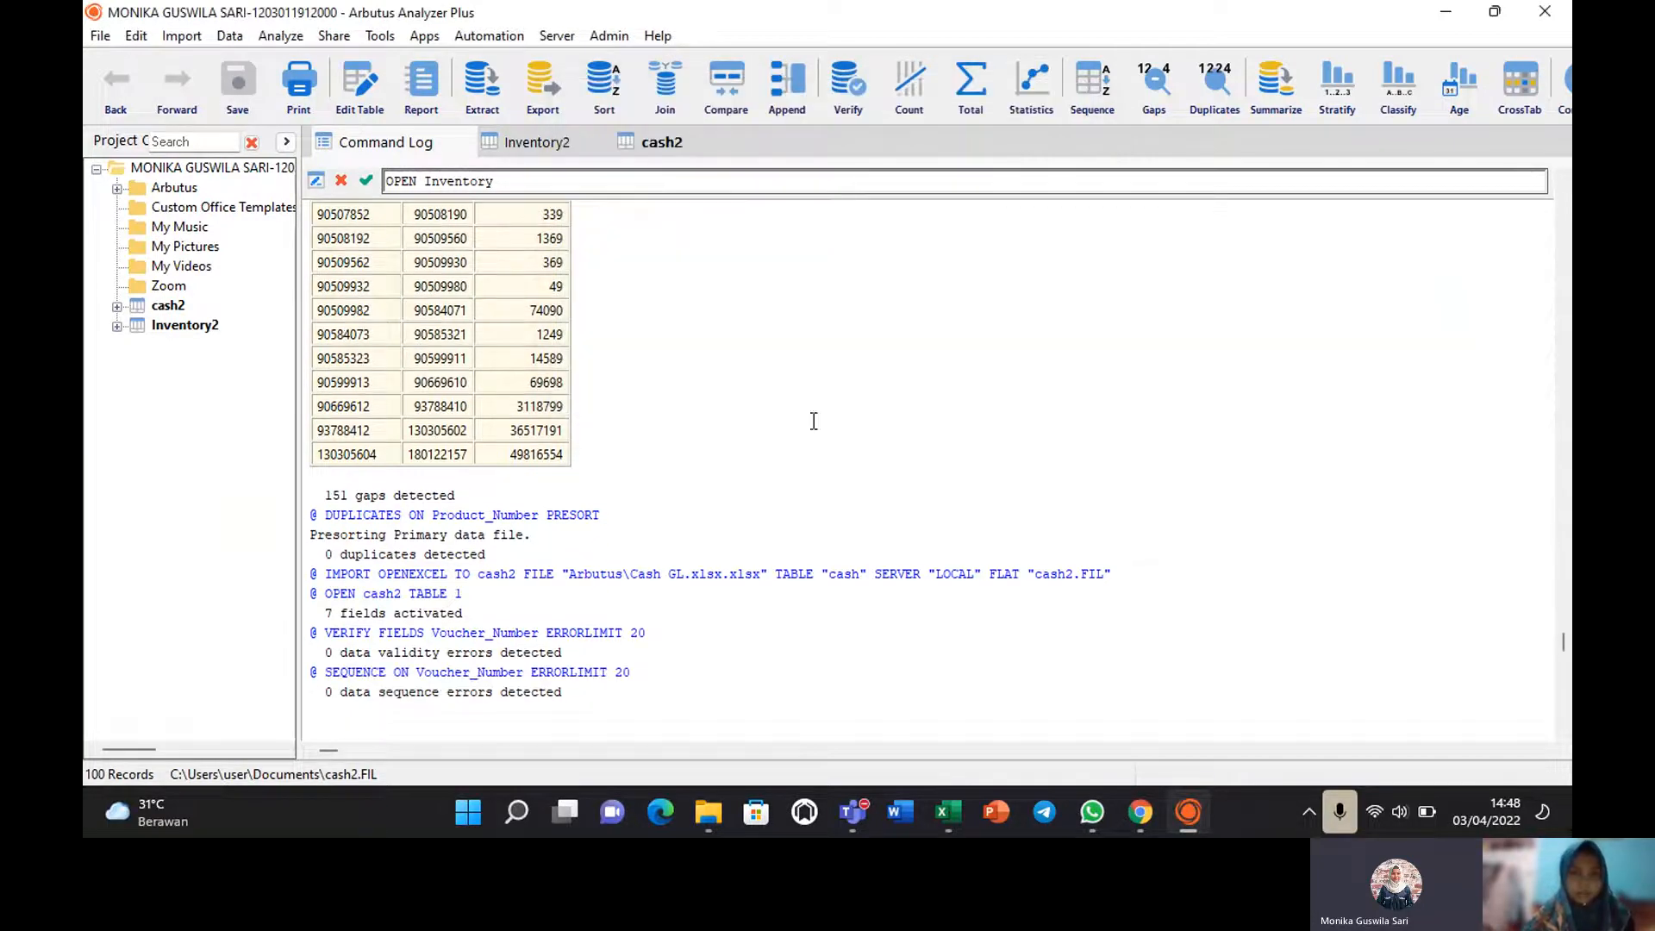
Run a gaps test on Voucher_Number, which finds one 21000-item gap.
{"action": "left_click", "coordinate": [277, 38]}
{"action": "left_click", "coordinate": [318, 369]}
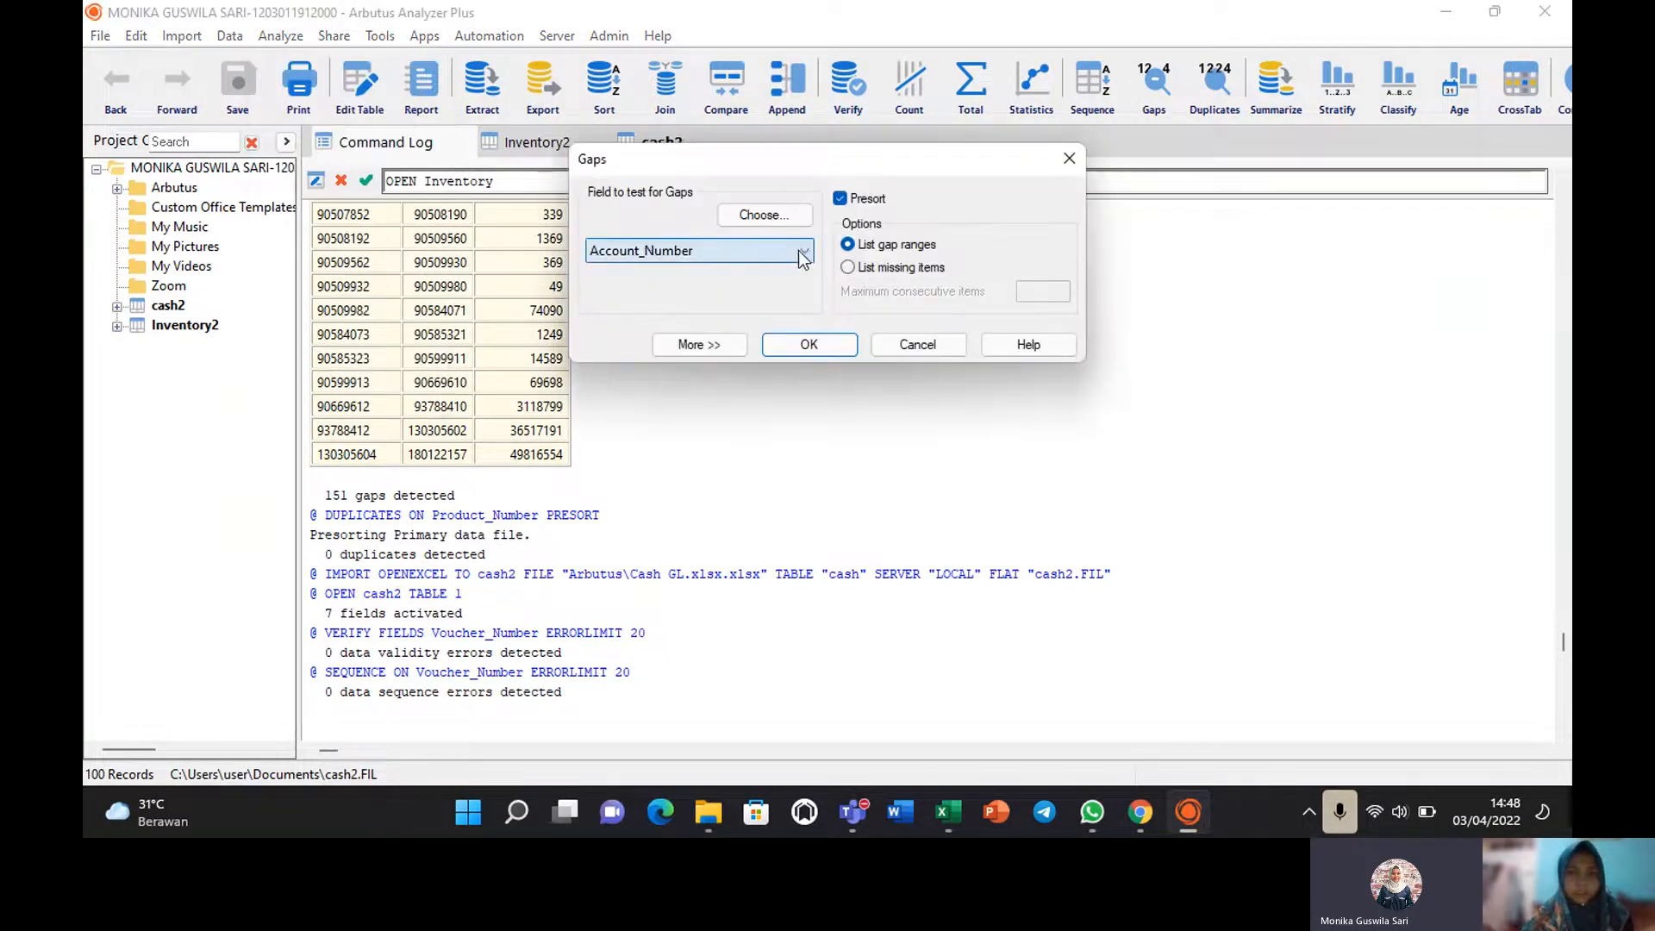
{"action": "left_click", "coordinate": [800, 251]}
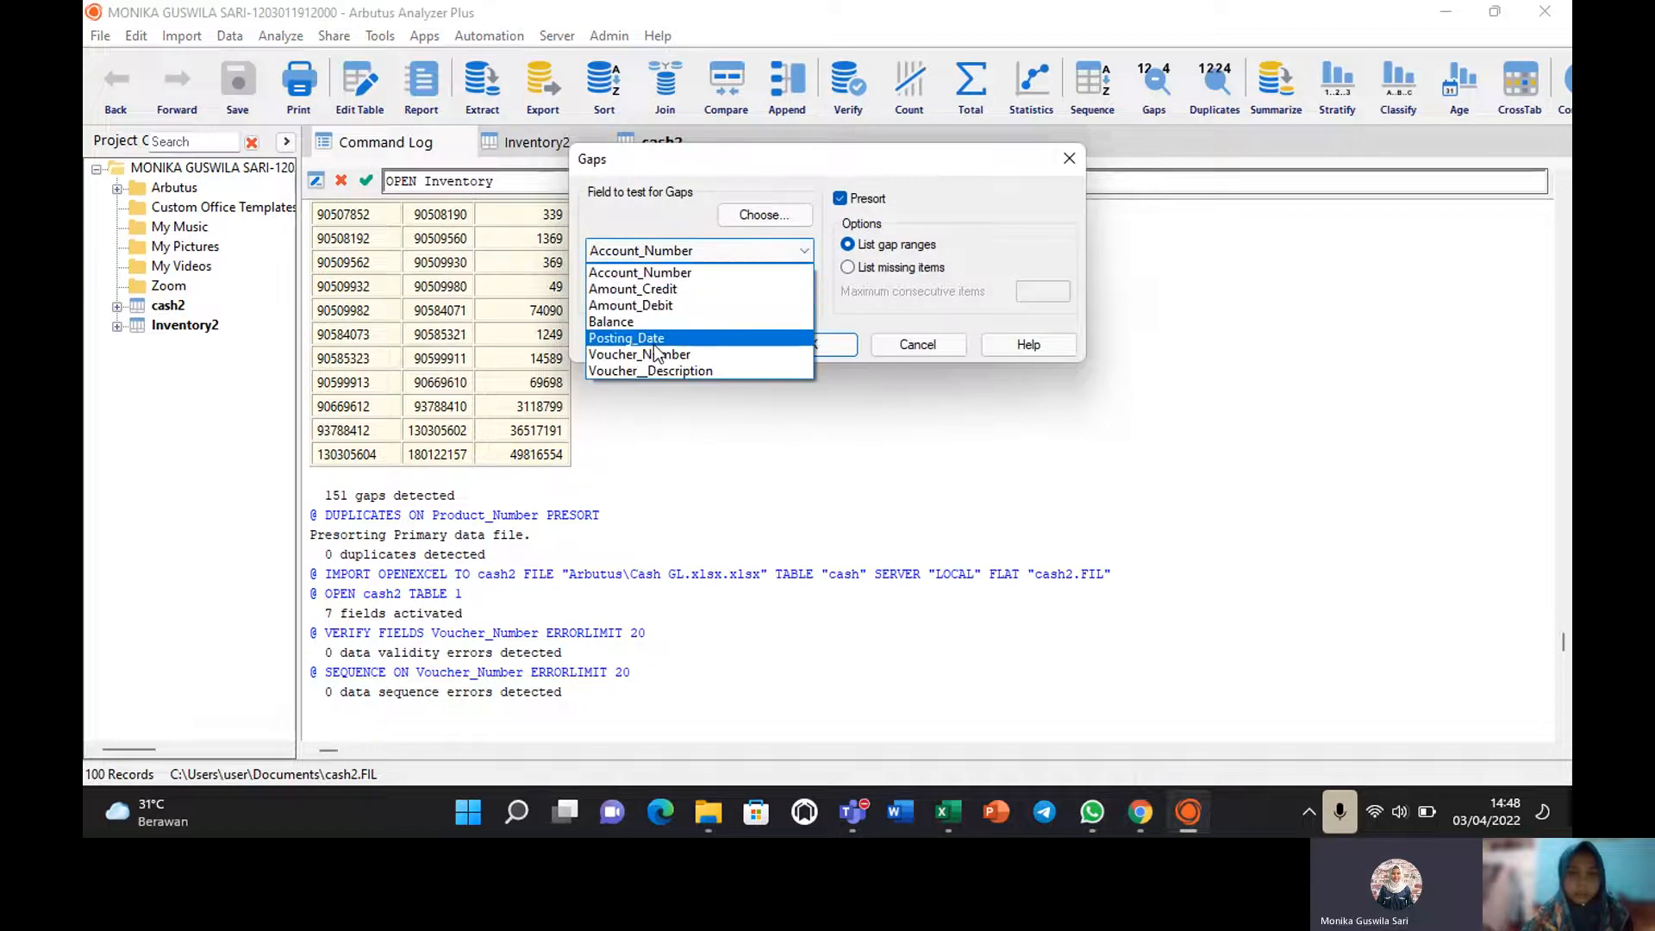
{"action": "left_click", "coordinate": [648, 354]}
{"action": "left_click", "coordinate": [803, 346]}
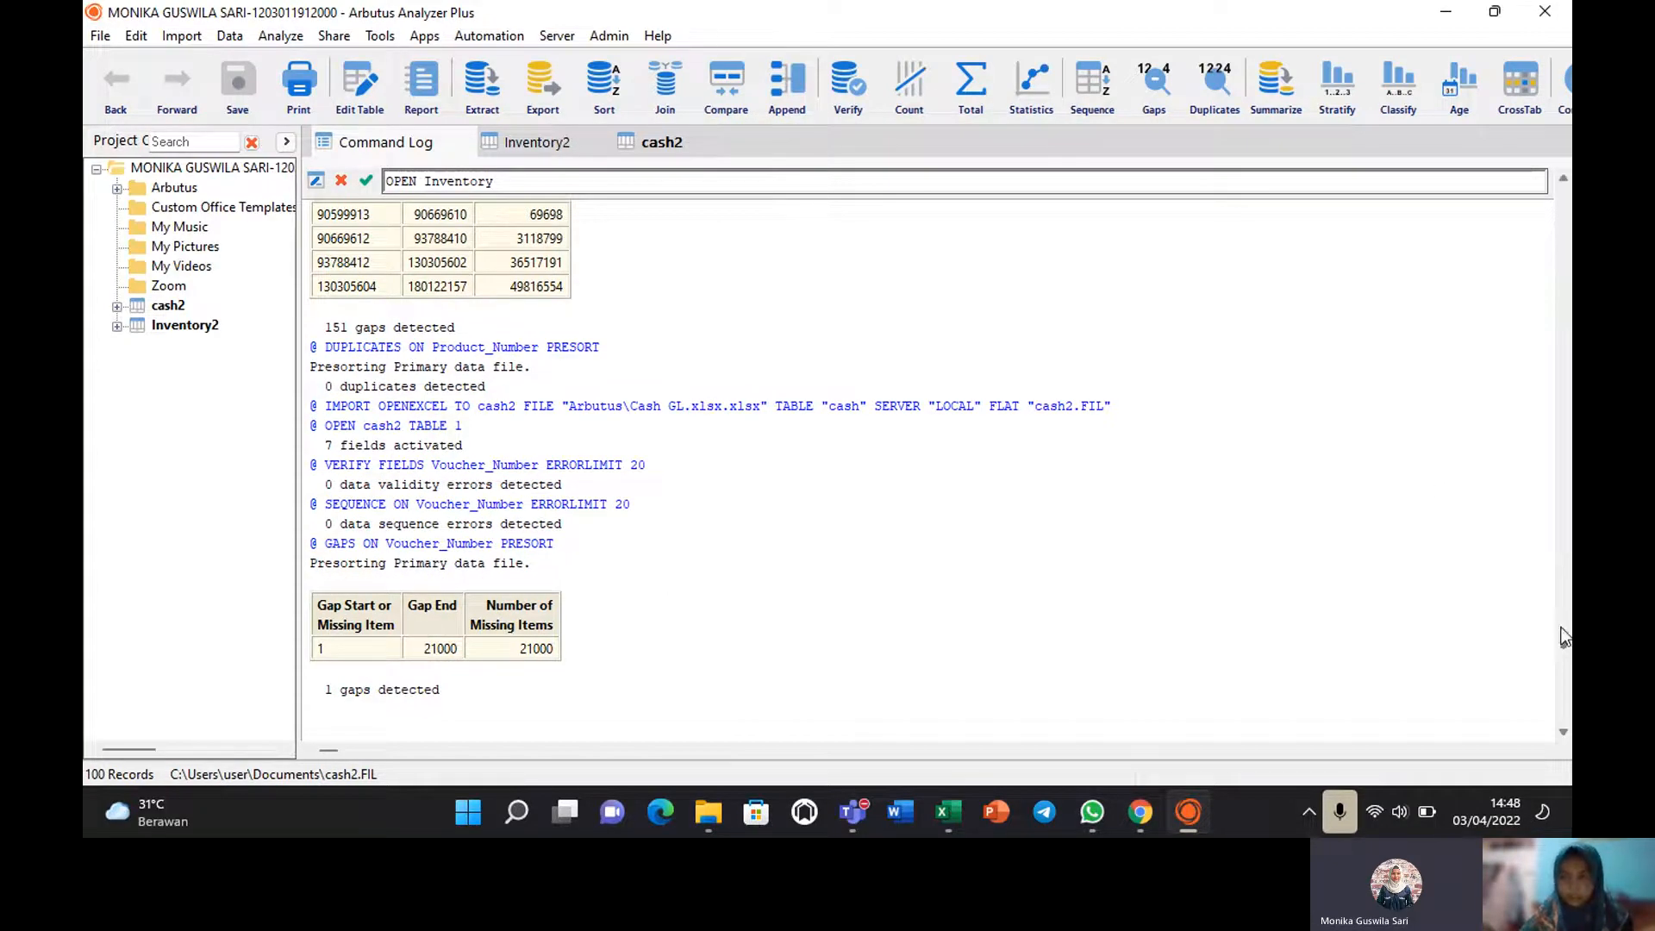
{"action": "scroll", "coordinate": [1565, 647], "scroll_direction": "down", "scroll_amount": 3}
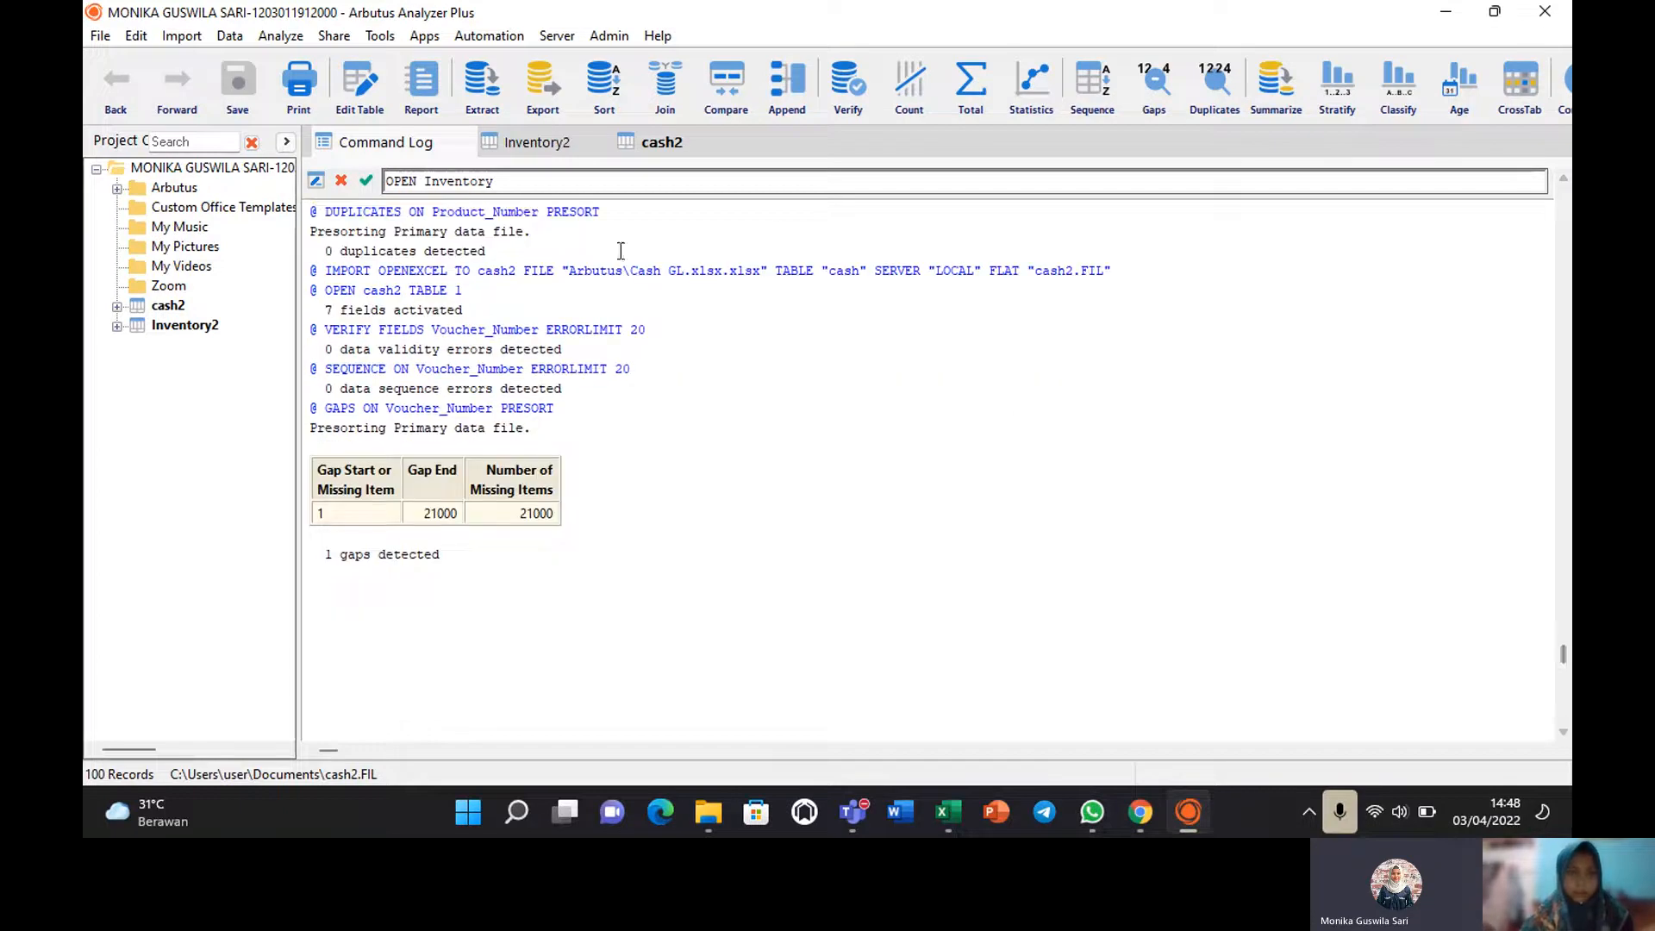
{"action": "left_click", "coordinate": [270, 36]}
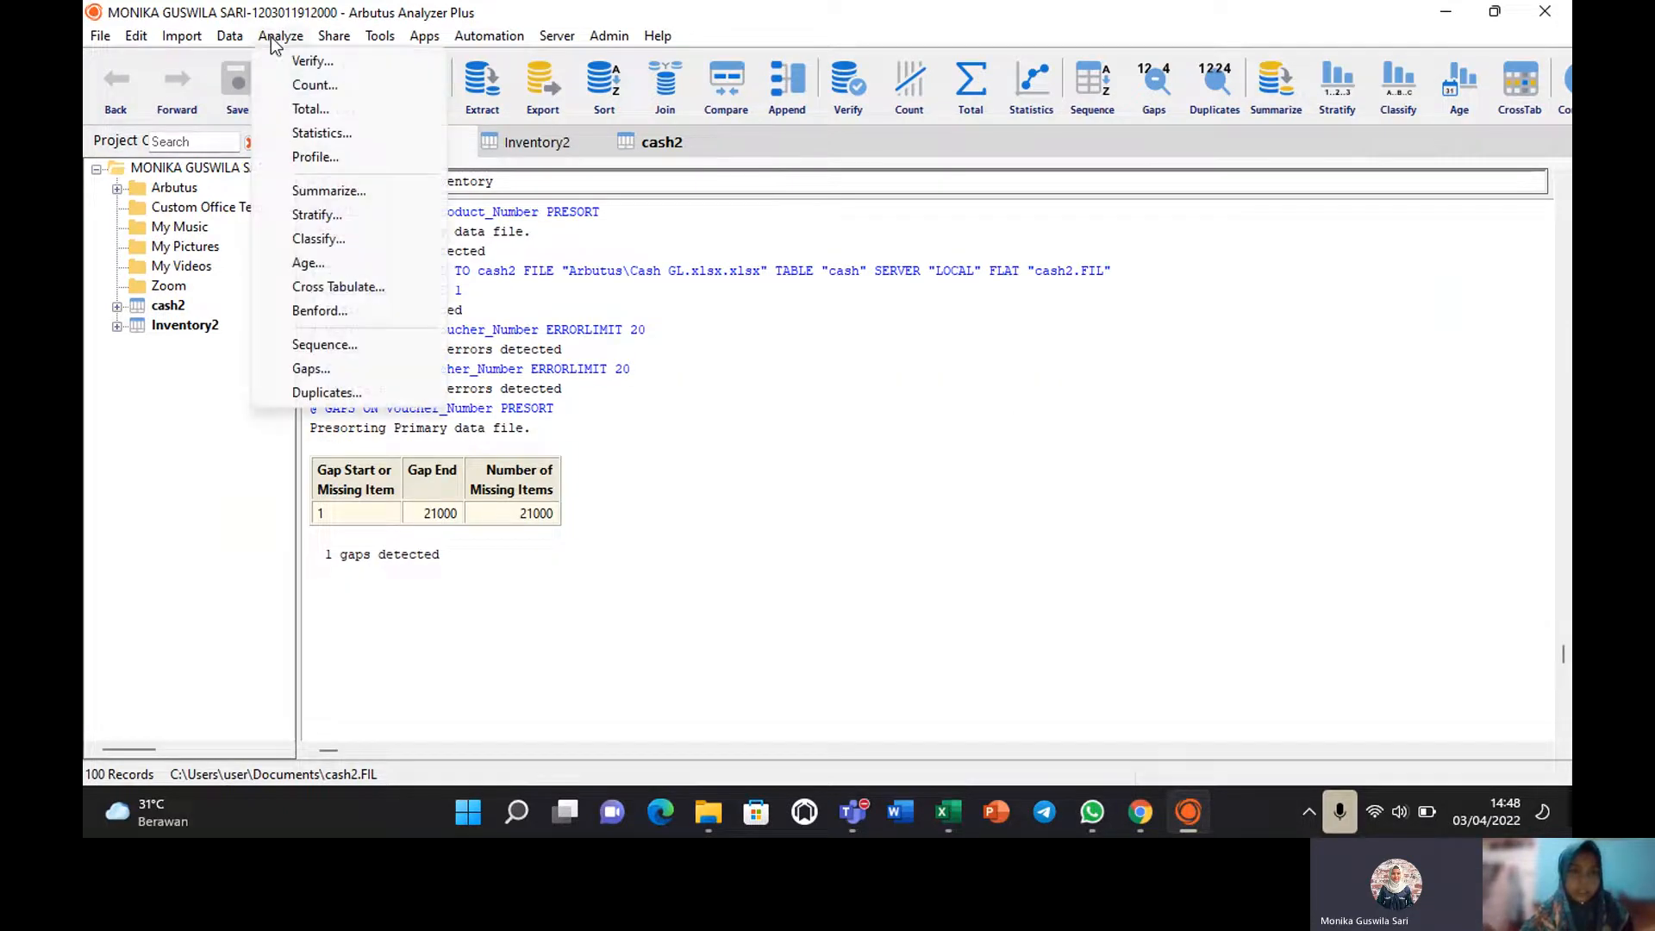
Test cash2's Voucher_Number for duplicates, which finds none.
{"action": "left_click", "coordinate": [323, 393]}
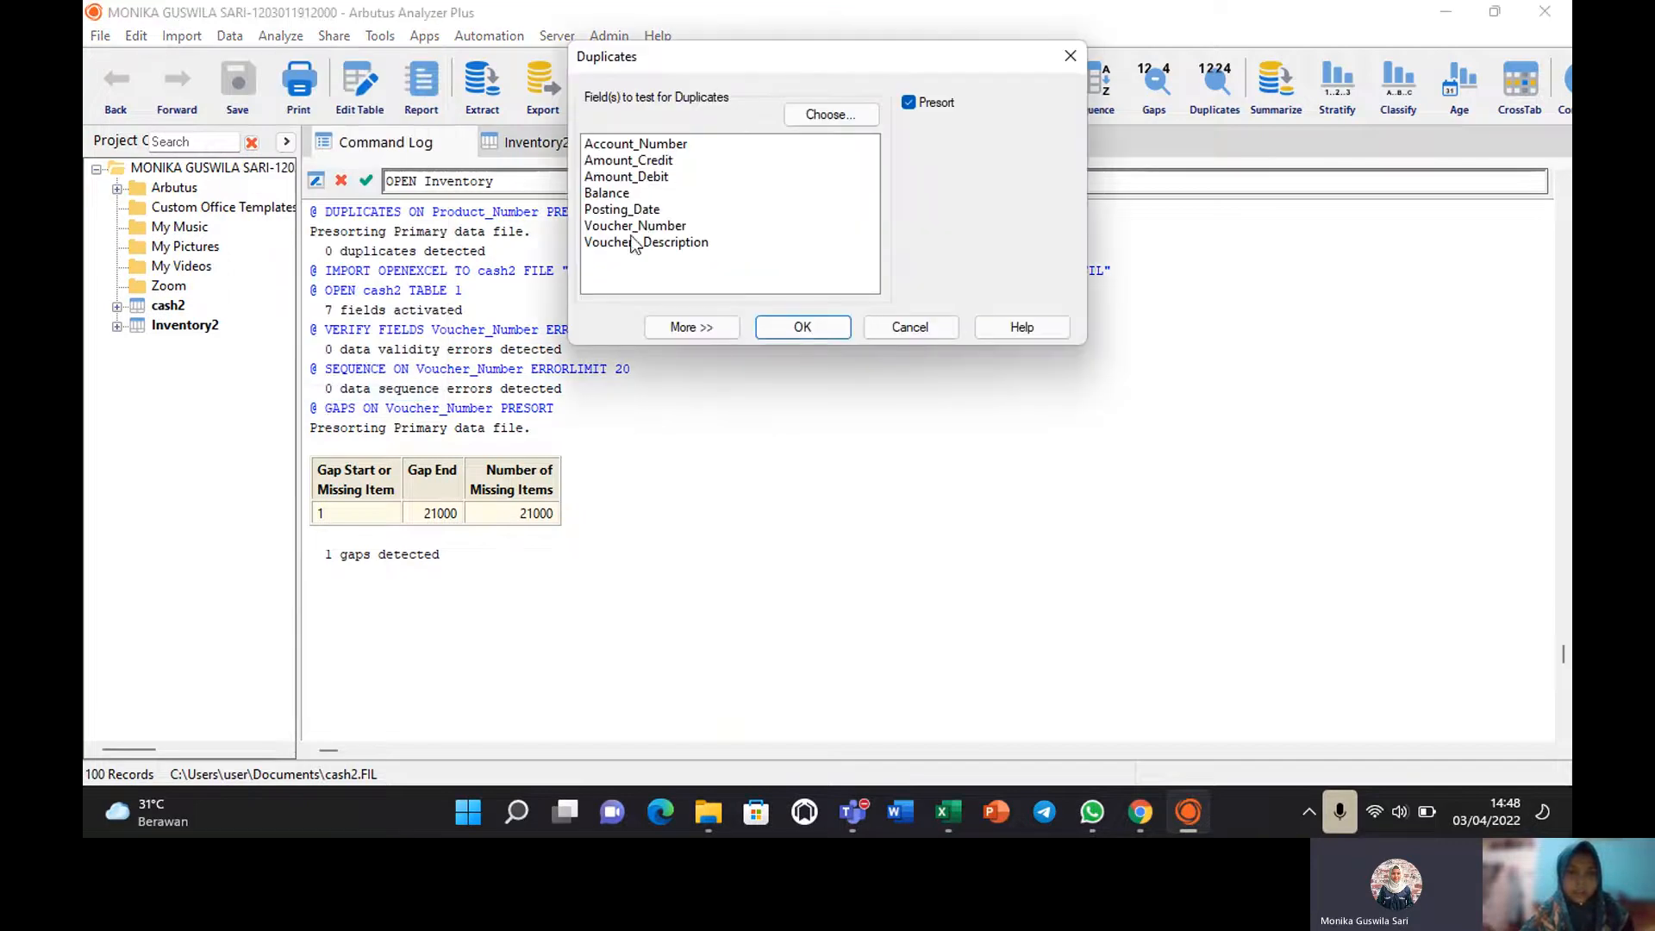
{"action": "left_click", "coordinate": [633, 242]}
{"action": "left_click", "coordinate": [635, 226]}
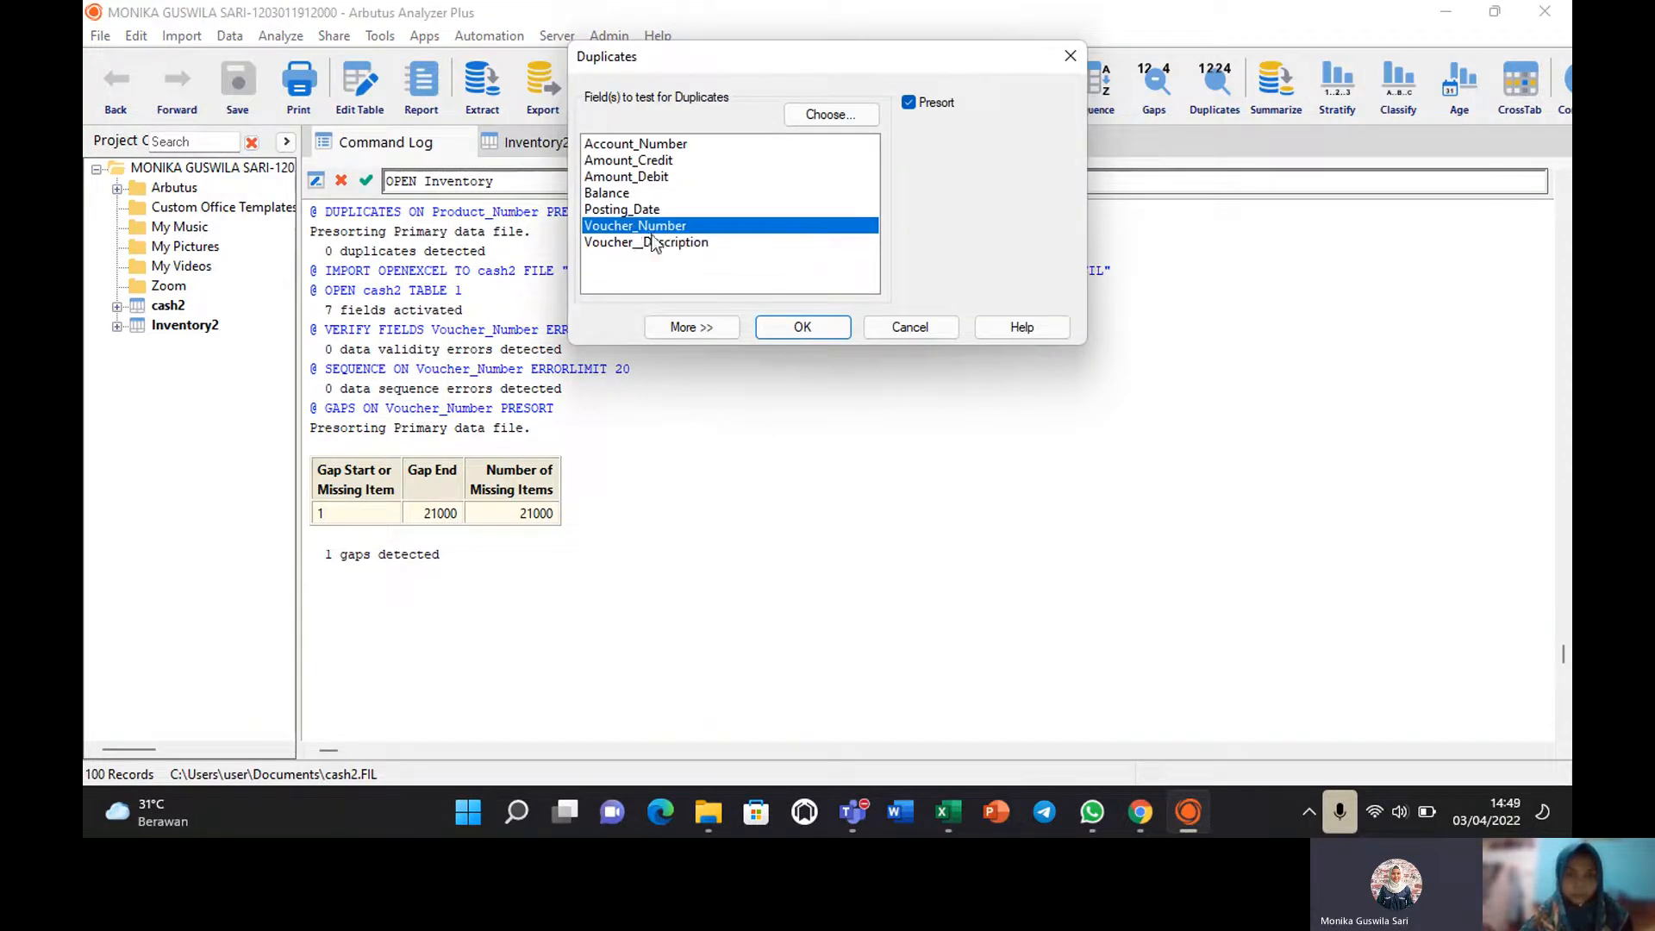
{"action": "left_click", "coordinate": [808, 328]}
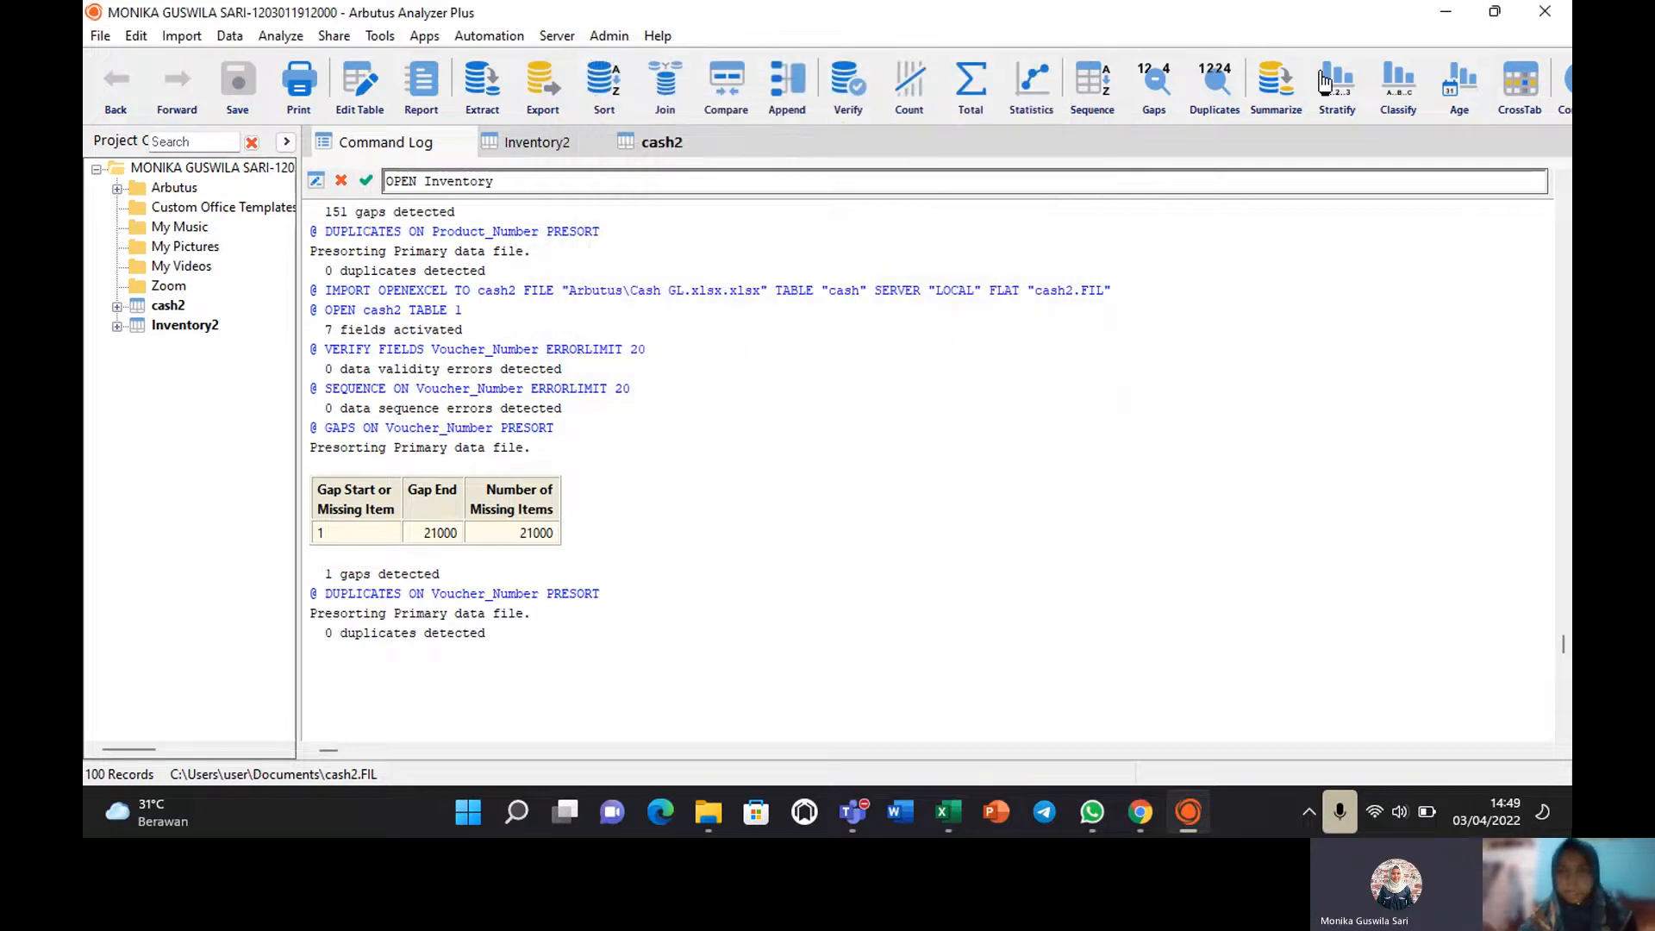
Generate Voucher_Number statistics: 100 values totalling 2,083,950, ranging 0–21,099.
{"action": "left_click", "coordinate": [1032, 80]}
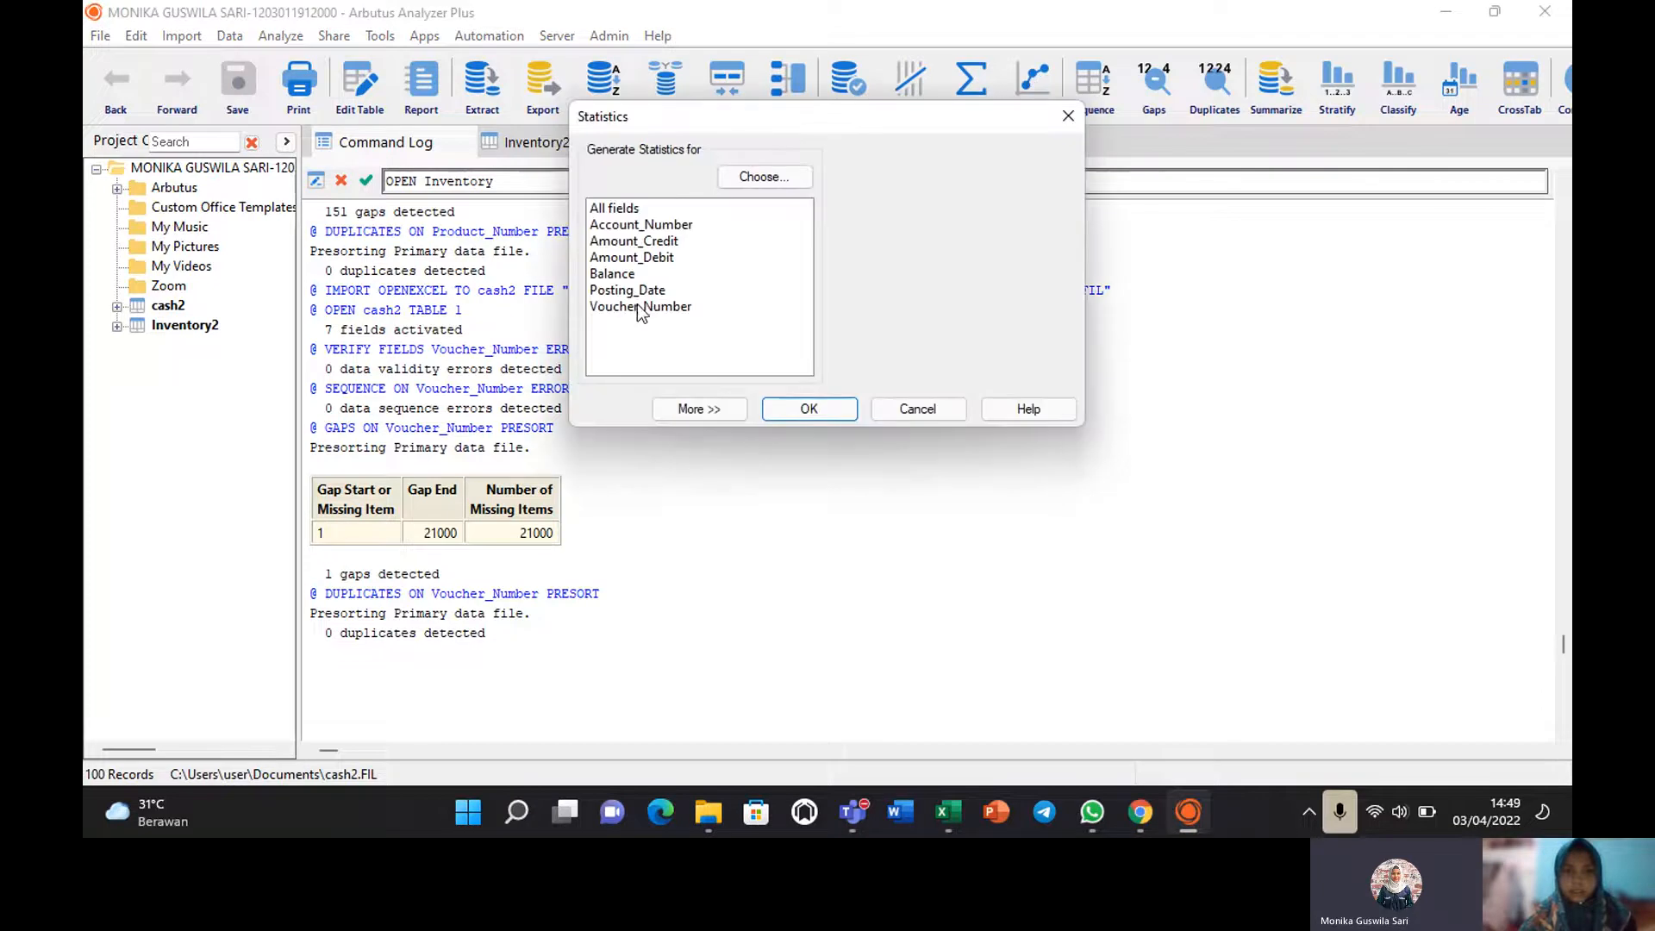
{"action": "left_click", "coordinate": [636, 308]}
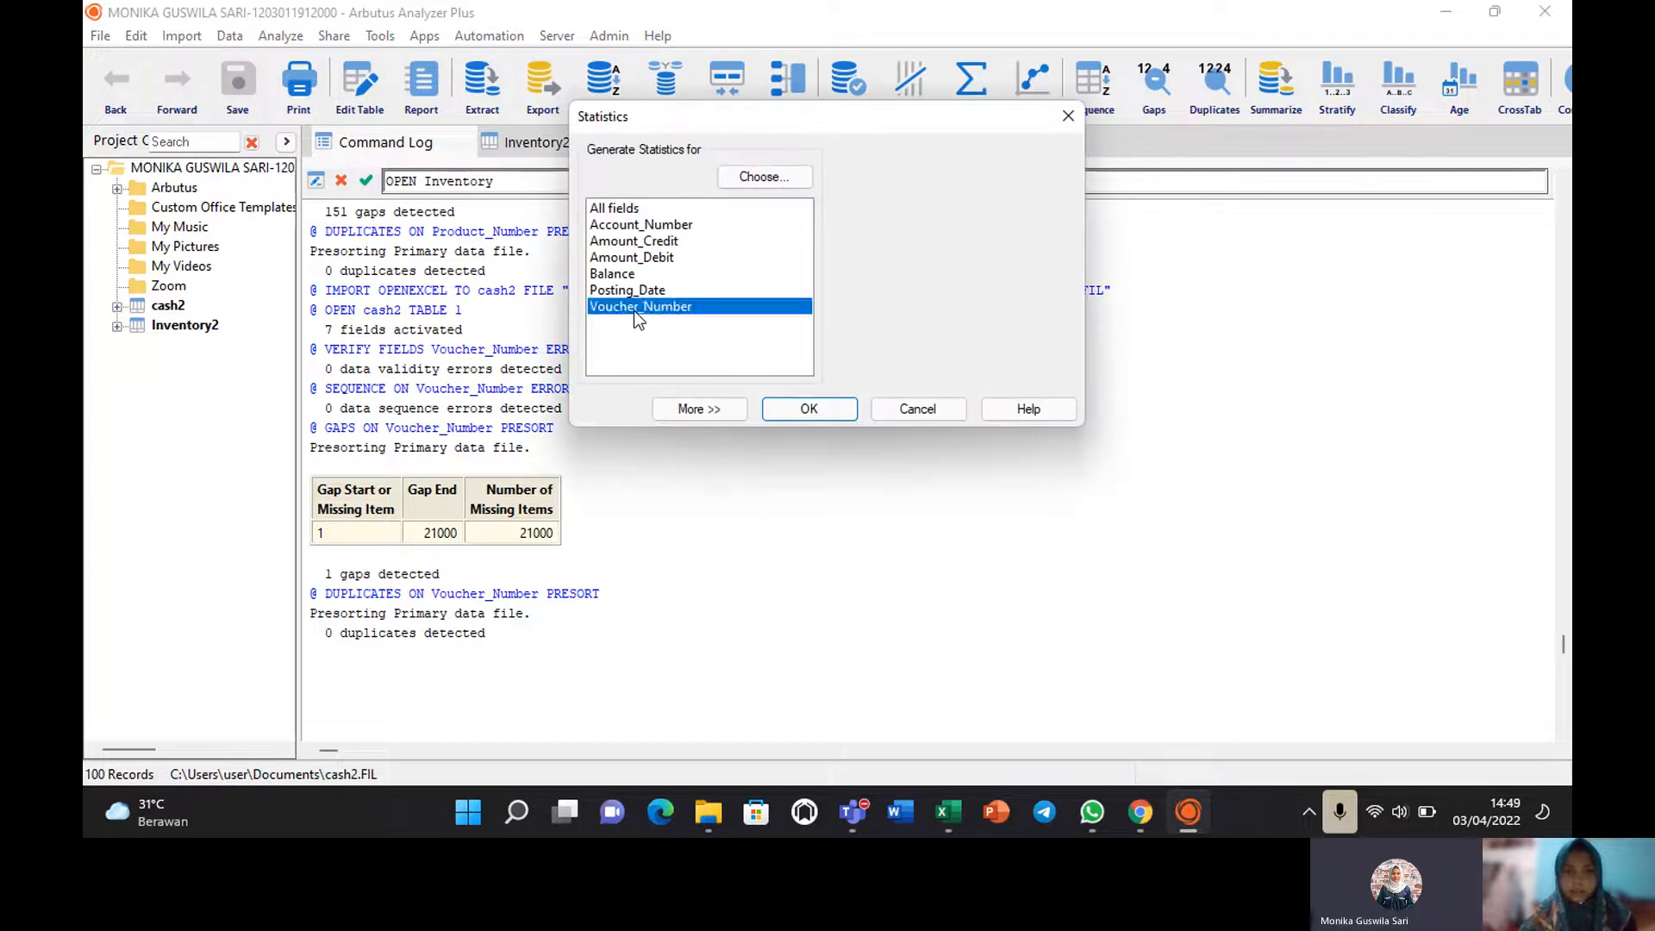
{"action": "left_click", "coordinate": [823, 421]}
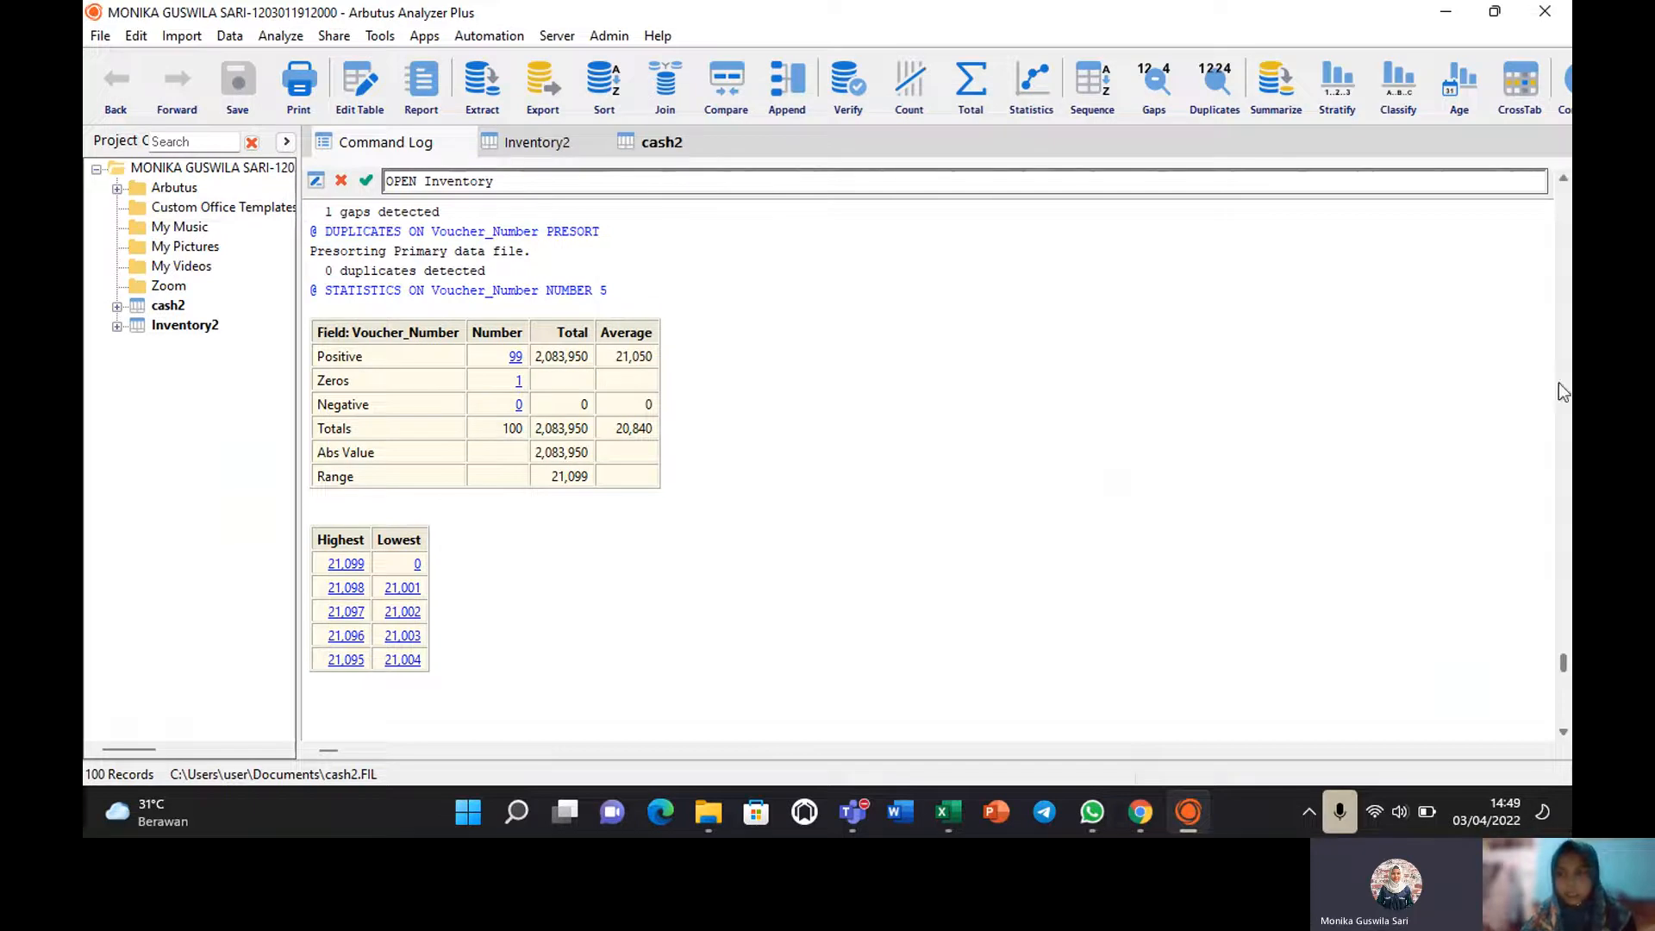
{"action": "mouse_move", "coordinate": [1560, 665]}
{"action": "left_mouse_down"}
{"action": "mouse_move", "coordinate": [1564, 696]}
{"action": "mouse_move", "coordinate": [1562, 662]}
{"action": "left_mouse_up"}
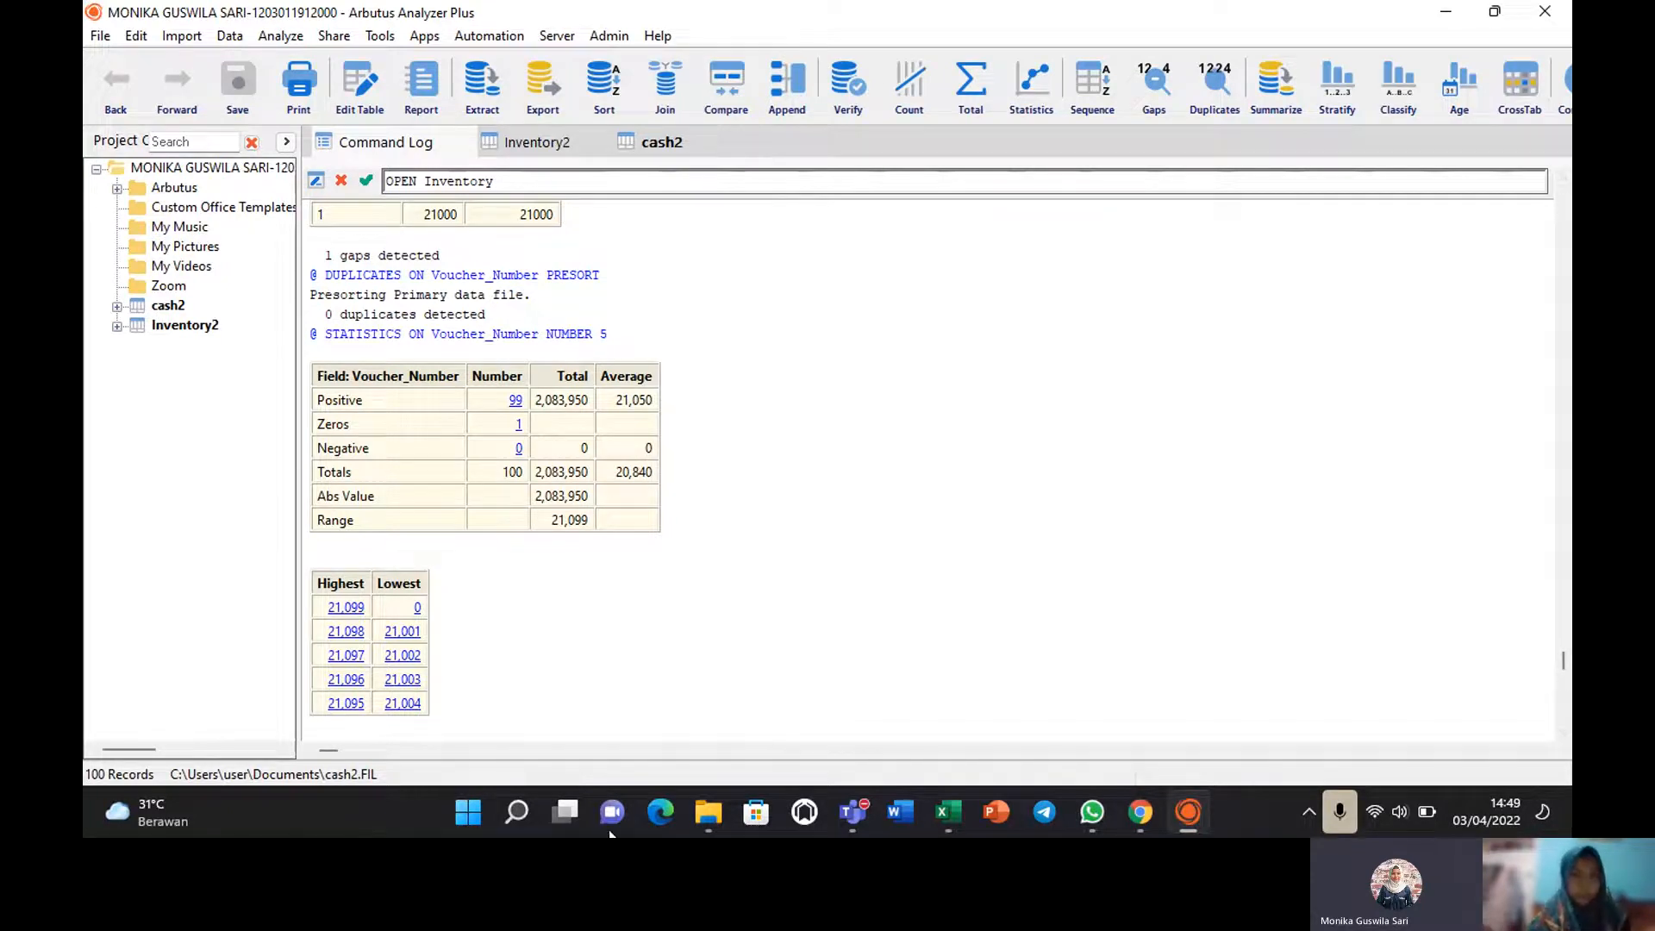
Start an extract from cash2 using selected fields, choosing Amount_Credit.
{"action": "left_click", "coordinate": [675, 143]}
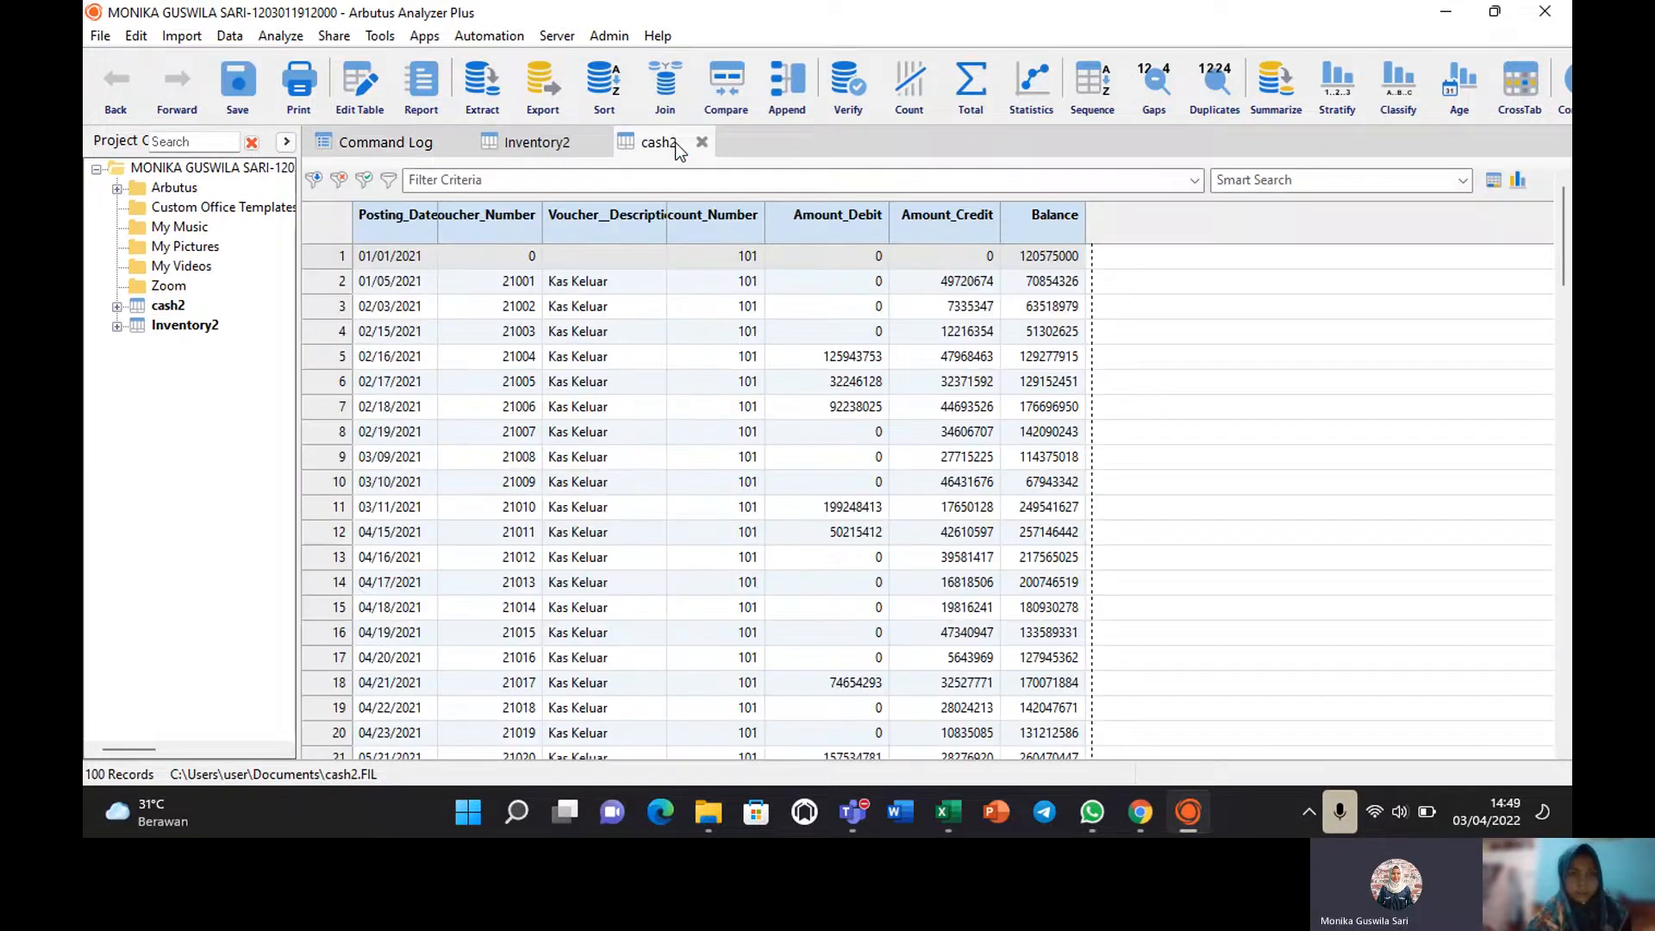
{"action": "left_click", "coordinate": [228, 36]}
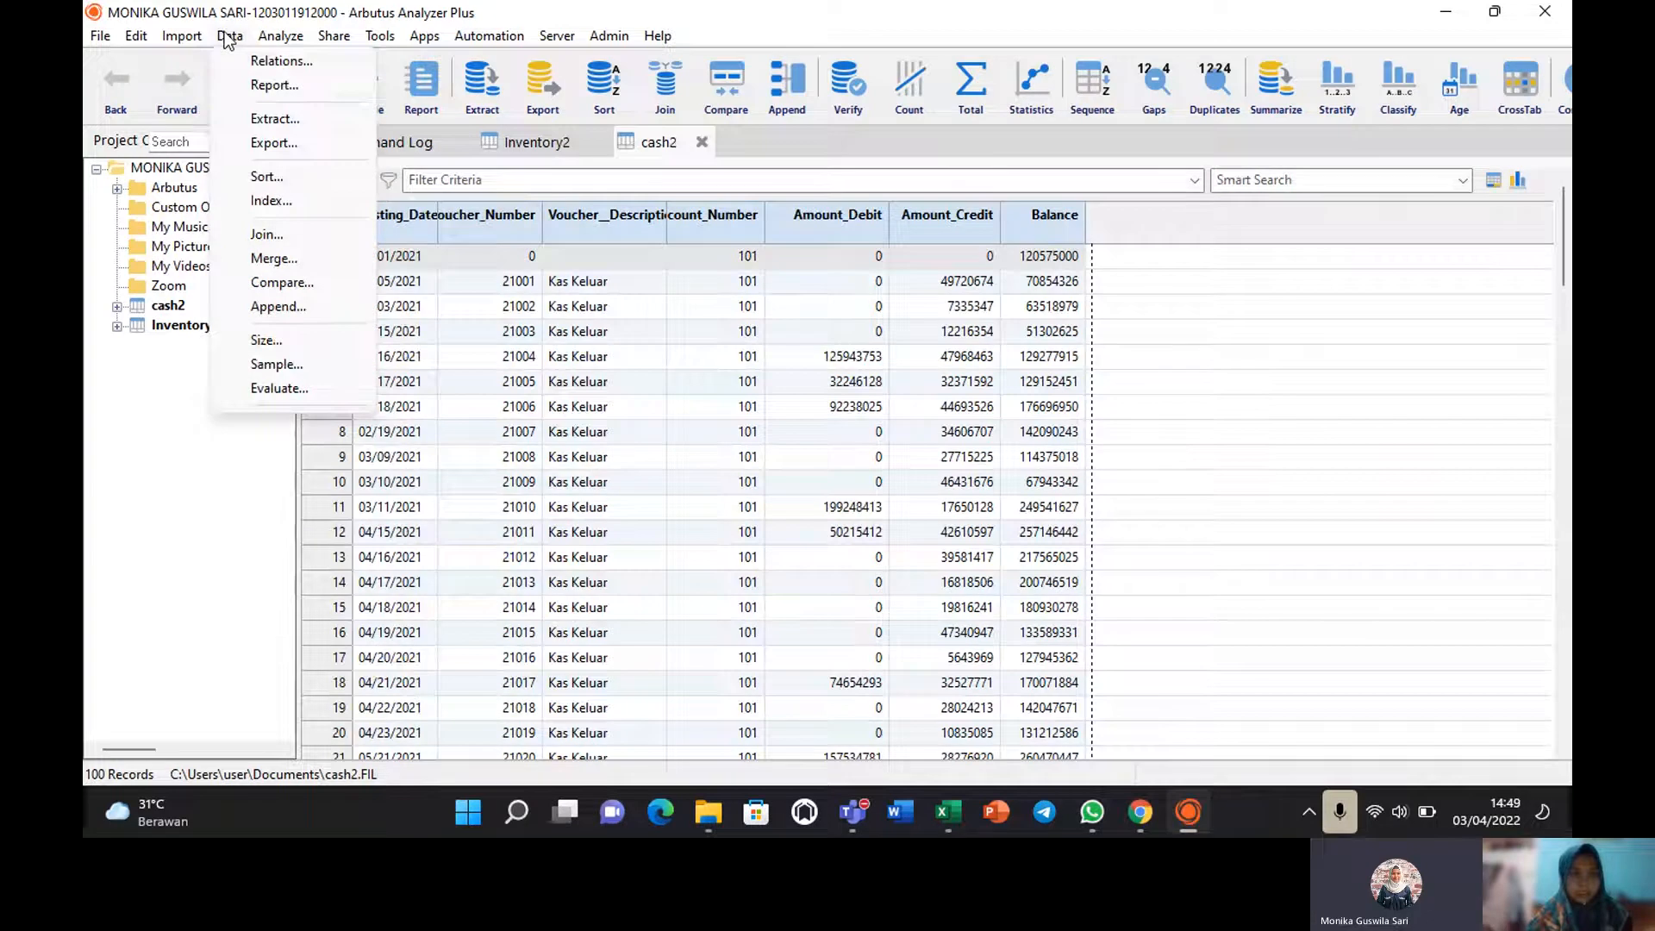
{"action": "left_click", "coordinate": [272, 121]}
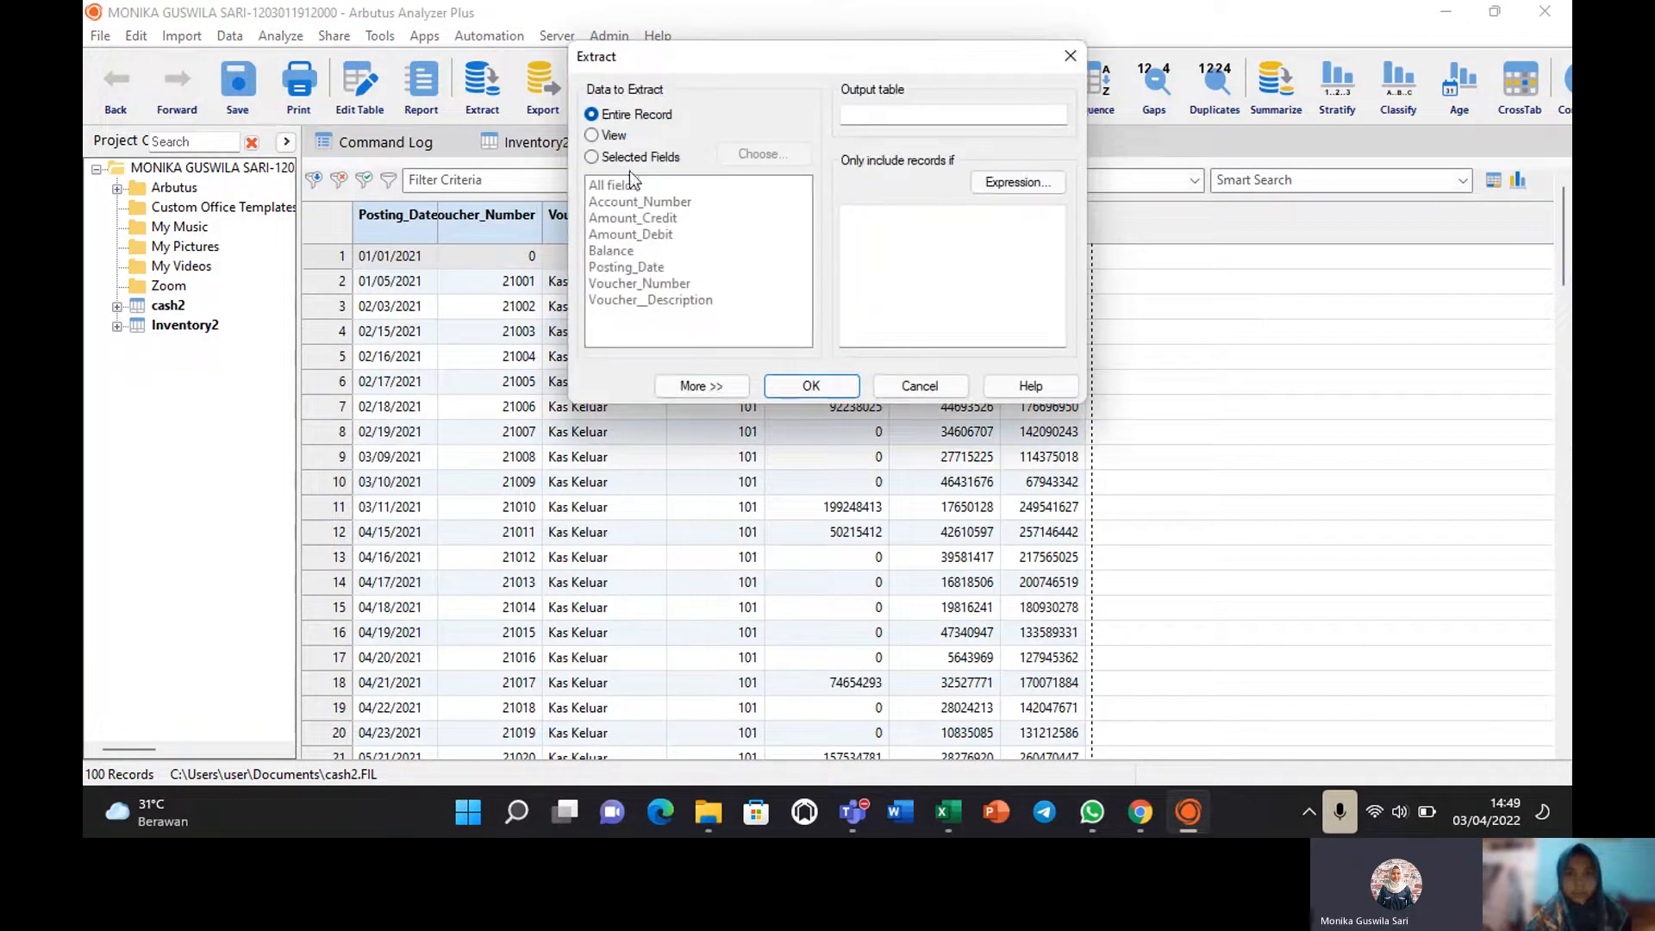
{"action": "left_click", "coordinate": [592, 157]}
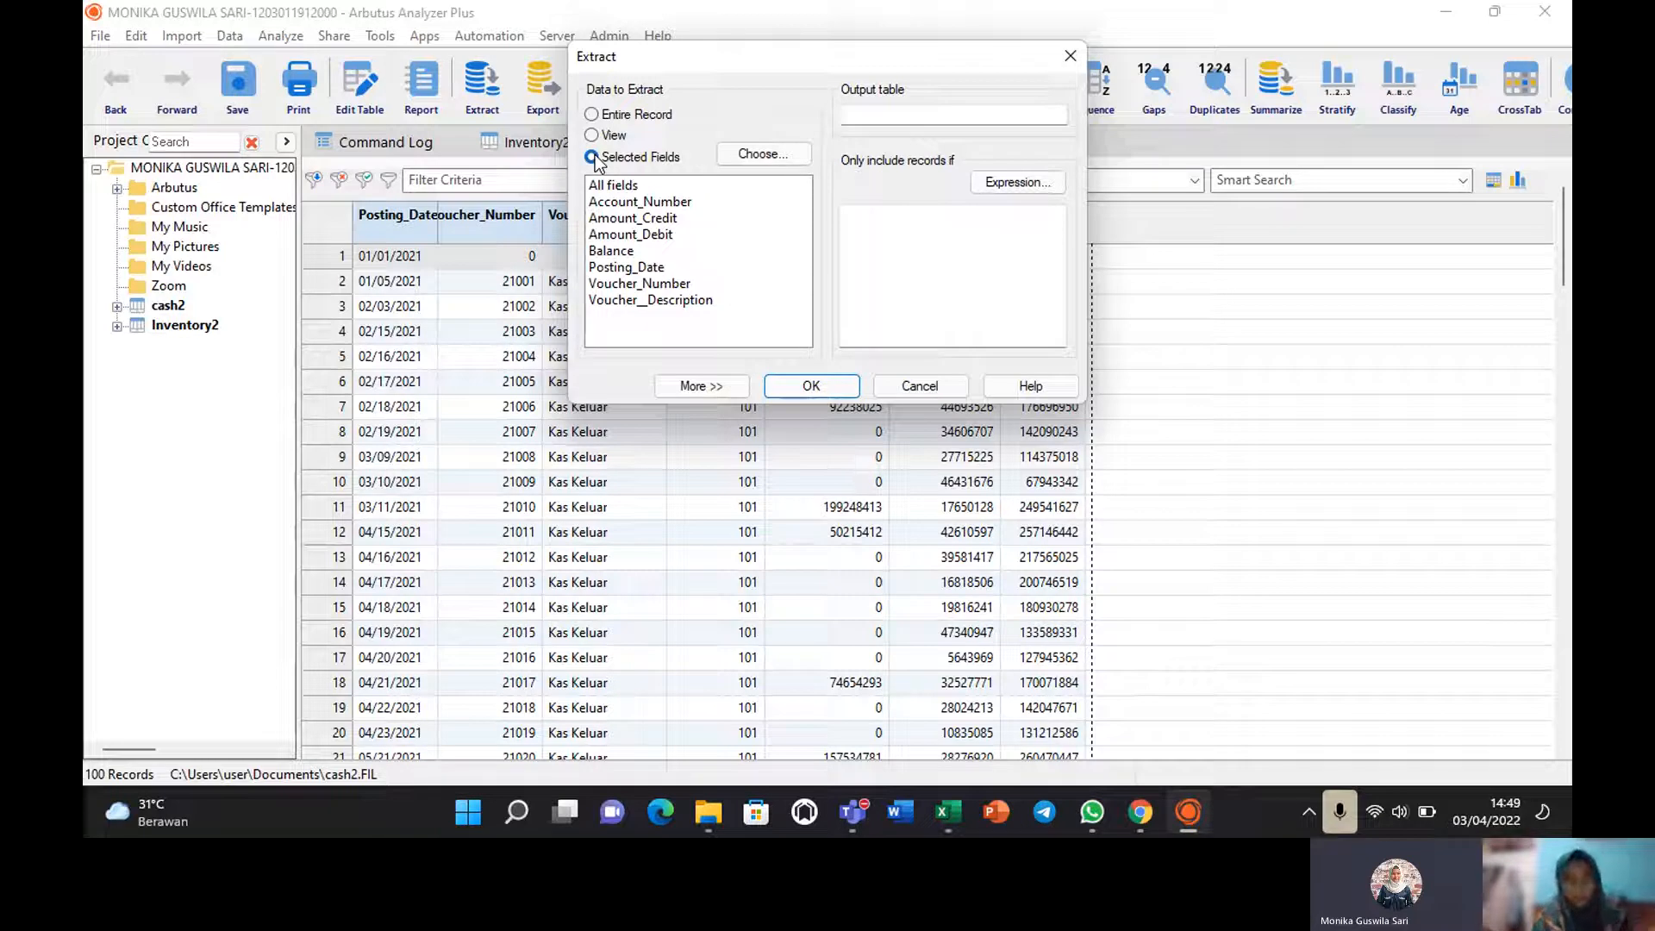
{"action": "left_click", "coordinate": [594, 158]}
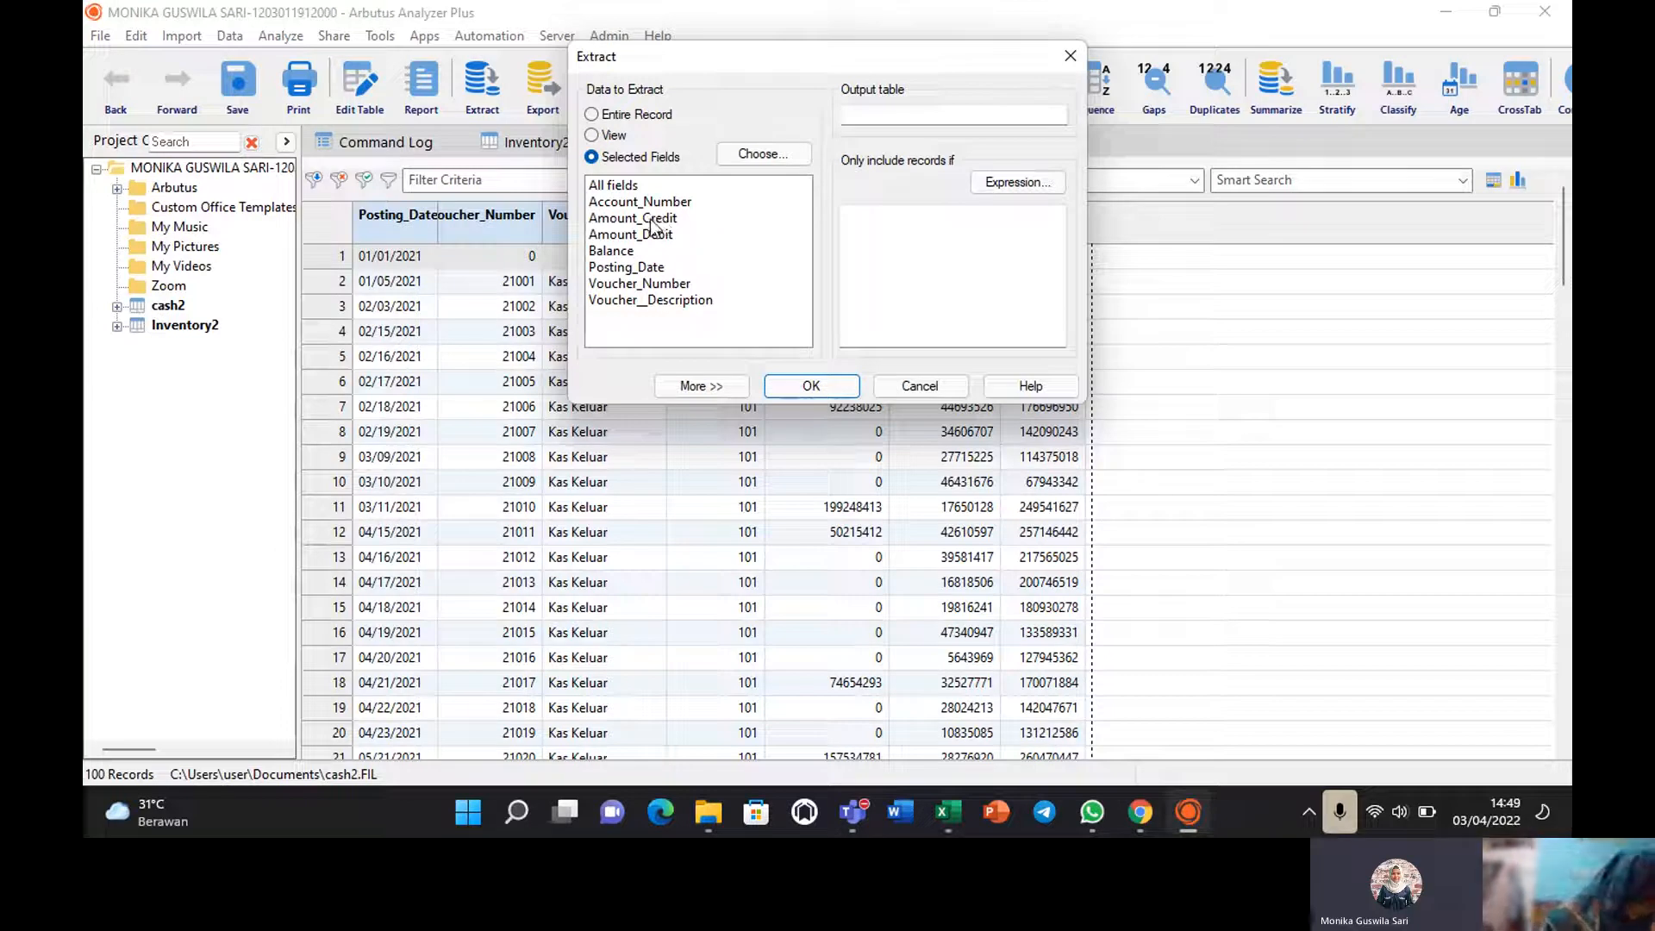
{"action": "left_click", "coordinate": [652, 219]}
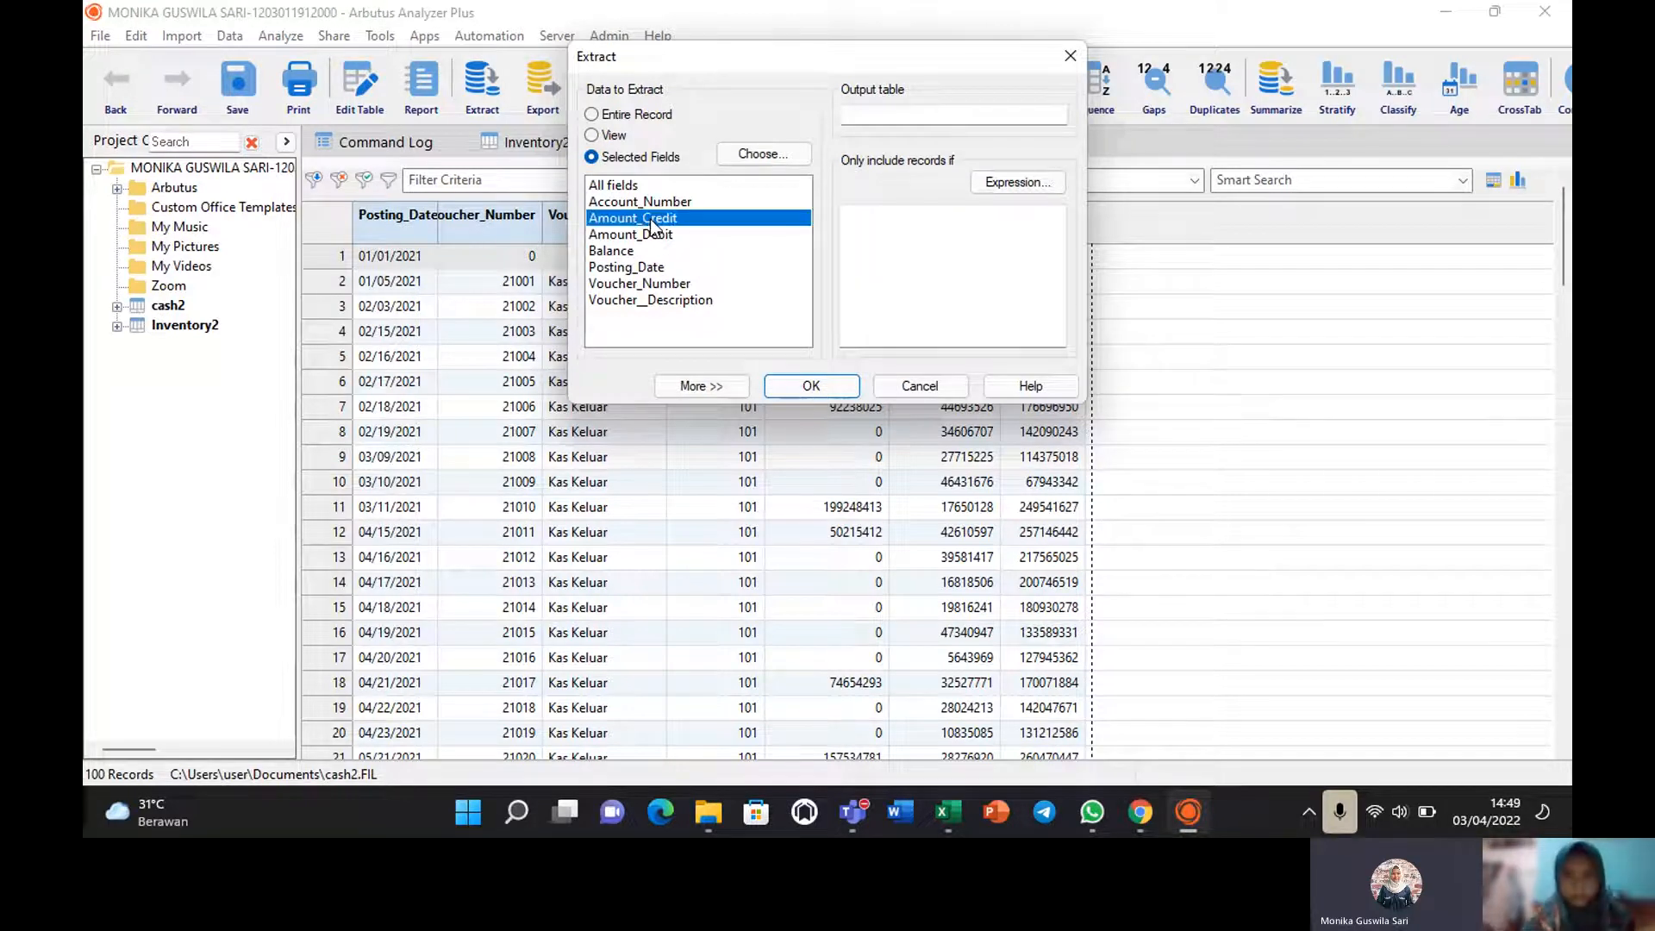
Name the output table 'Otorisasi Level 1' and open the record-condition expression builder.
{"action": "left_click", "coordinate": [881, 115]}
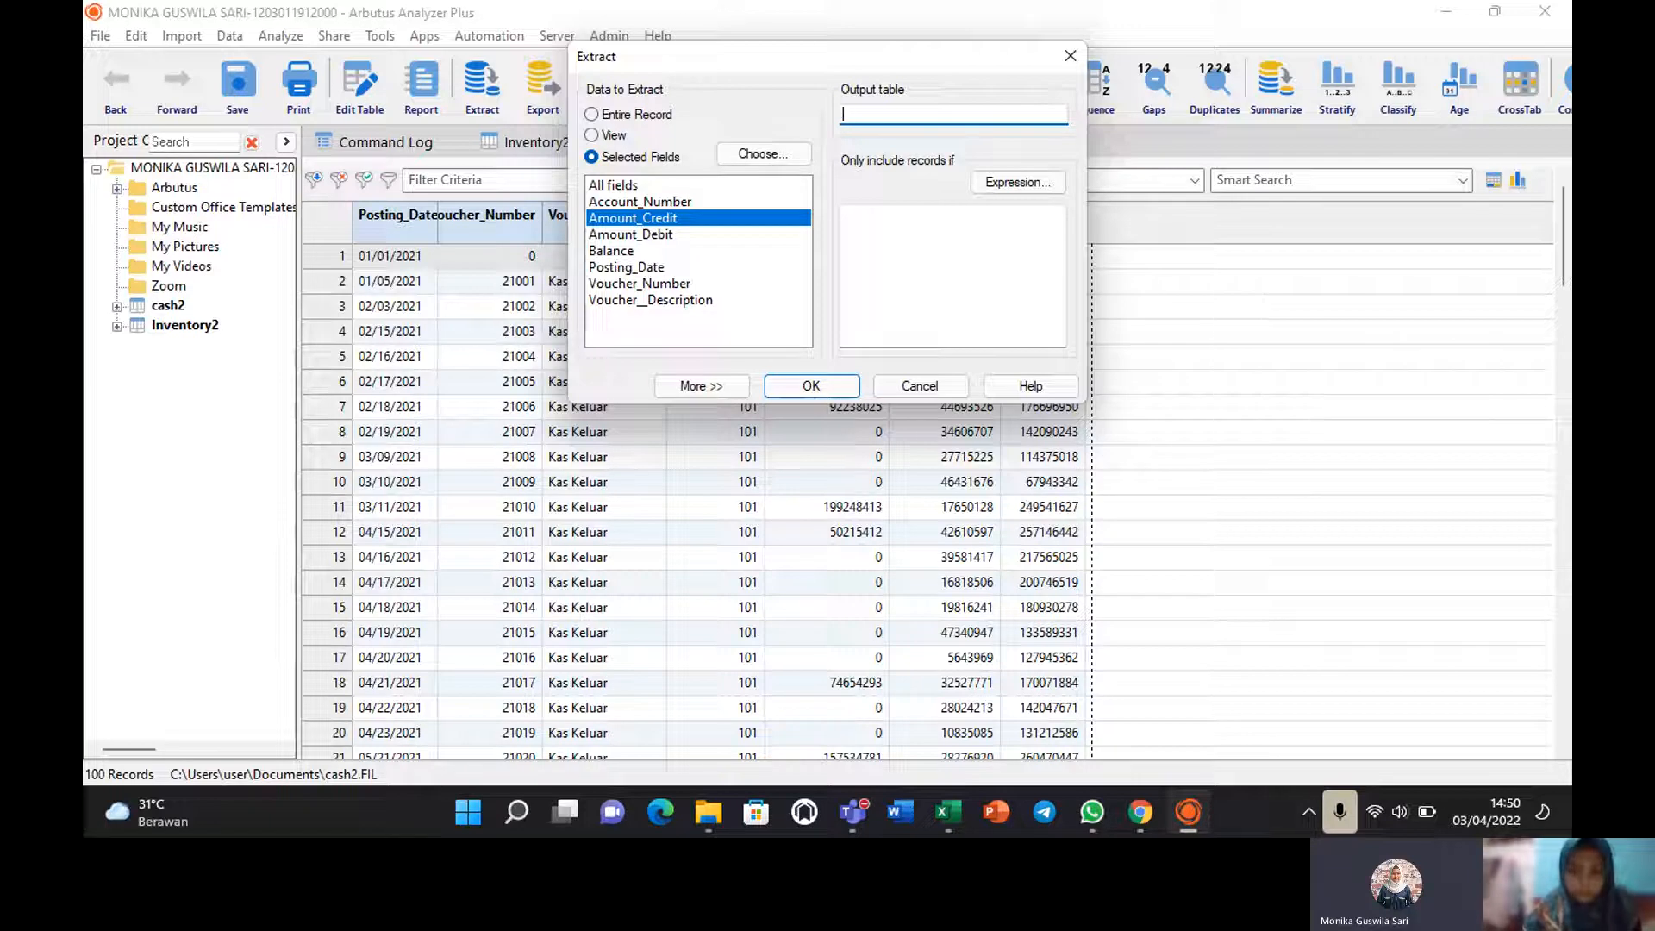
{"action": "type", "text": "Oto"}
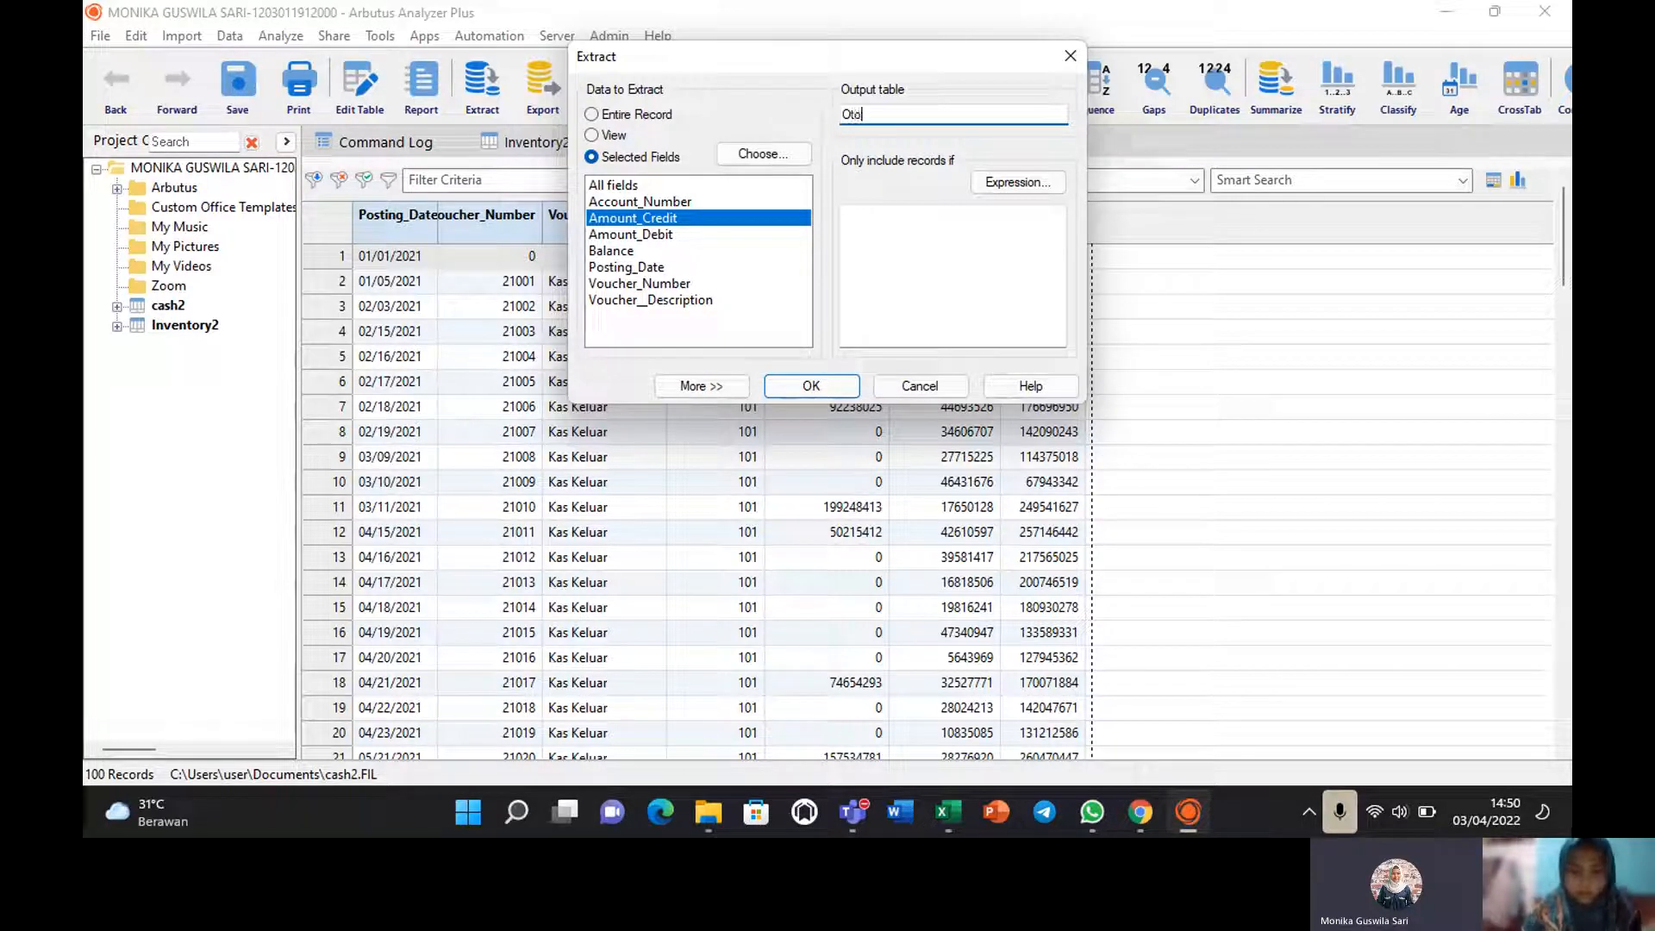
{"action": "type", "text": "risasi "}
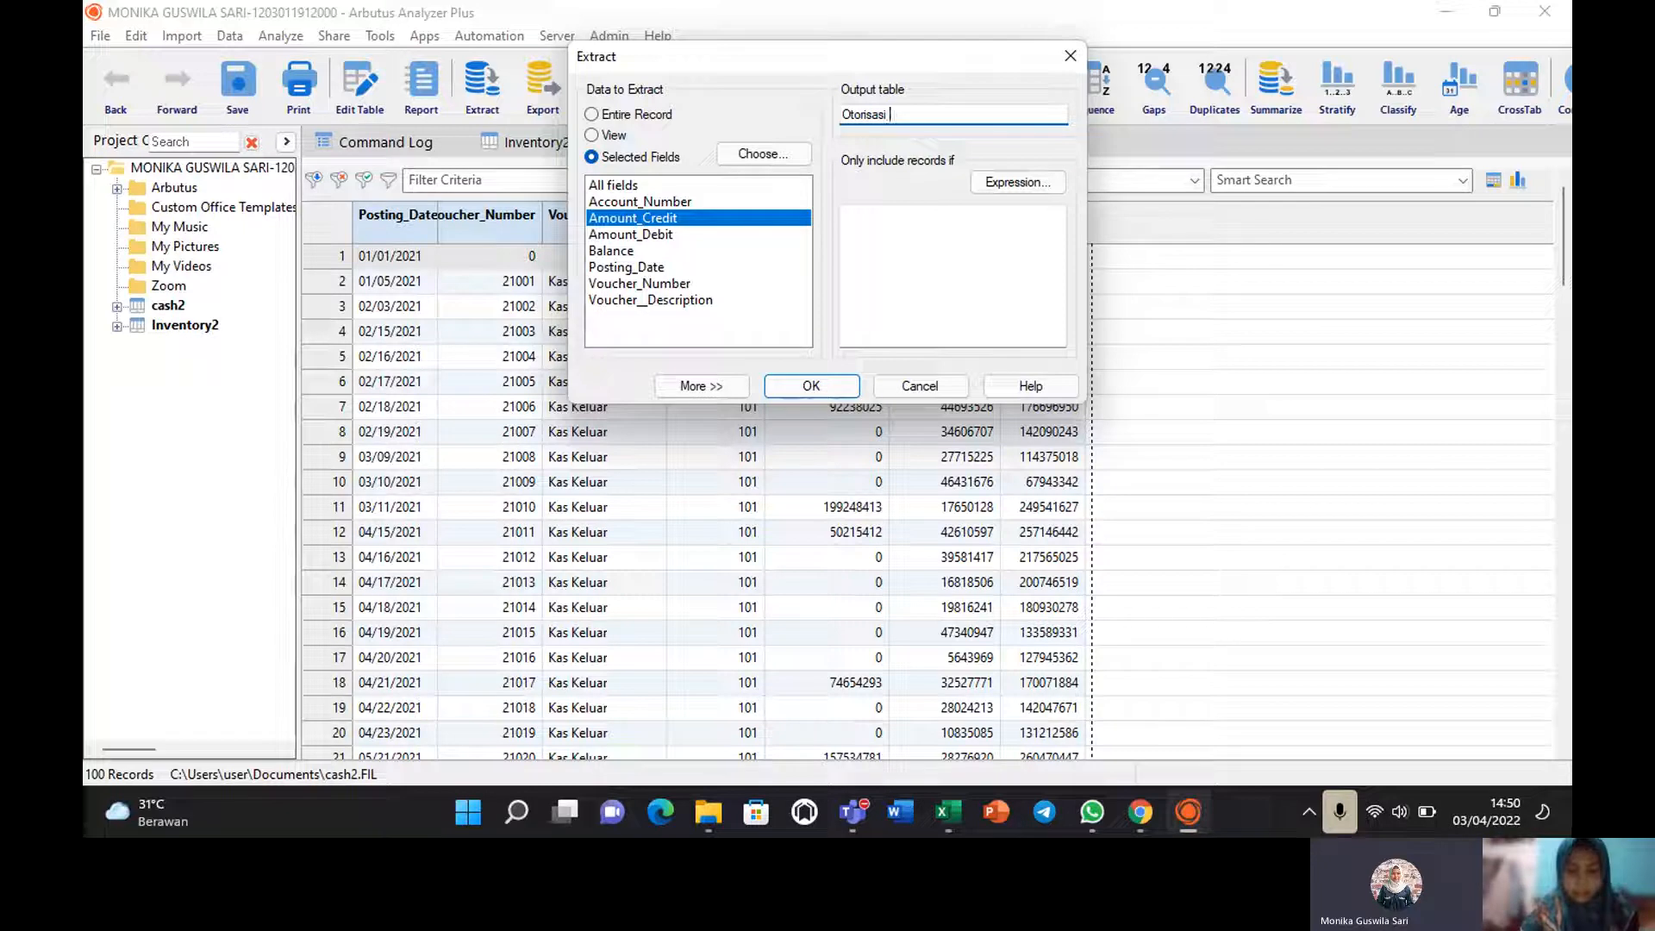
{"action": "type", "text": "Level 1"}
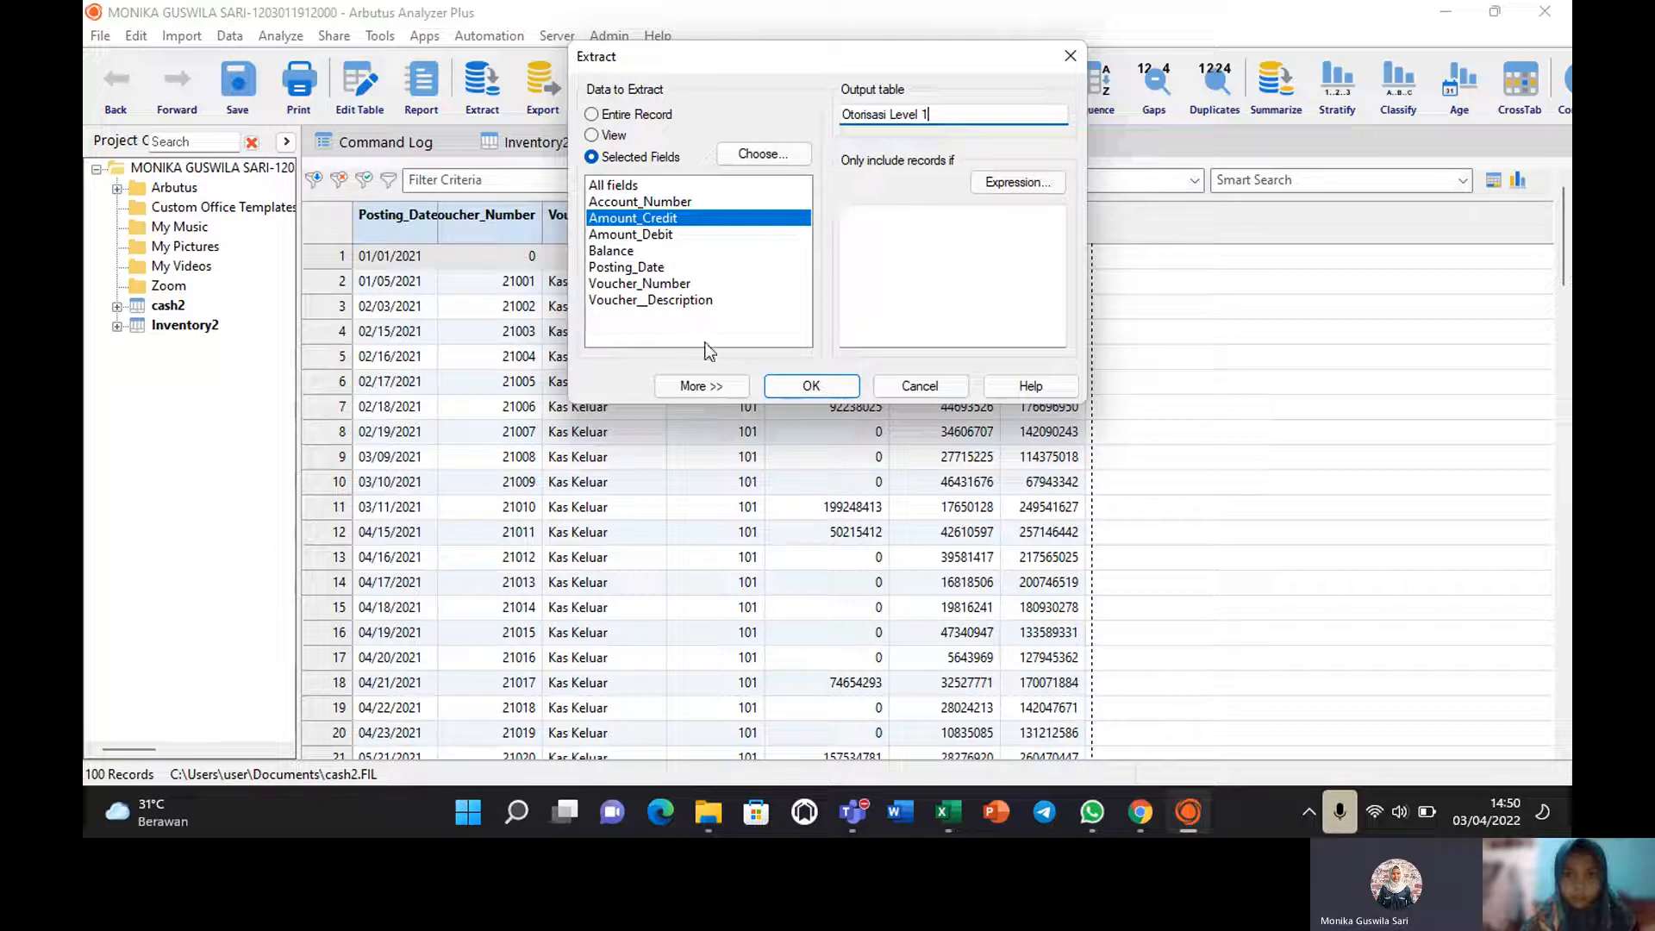
{"action": "left_click", "coordinate": [696, 386]}
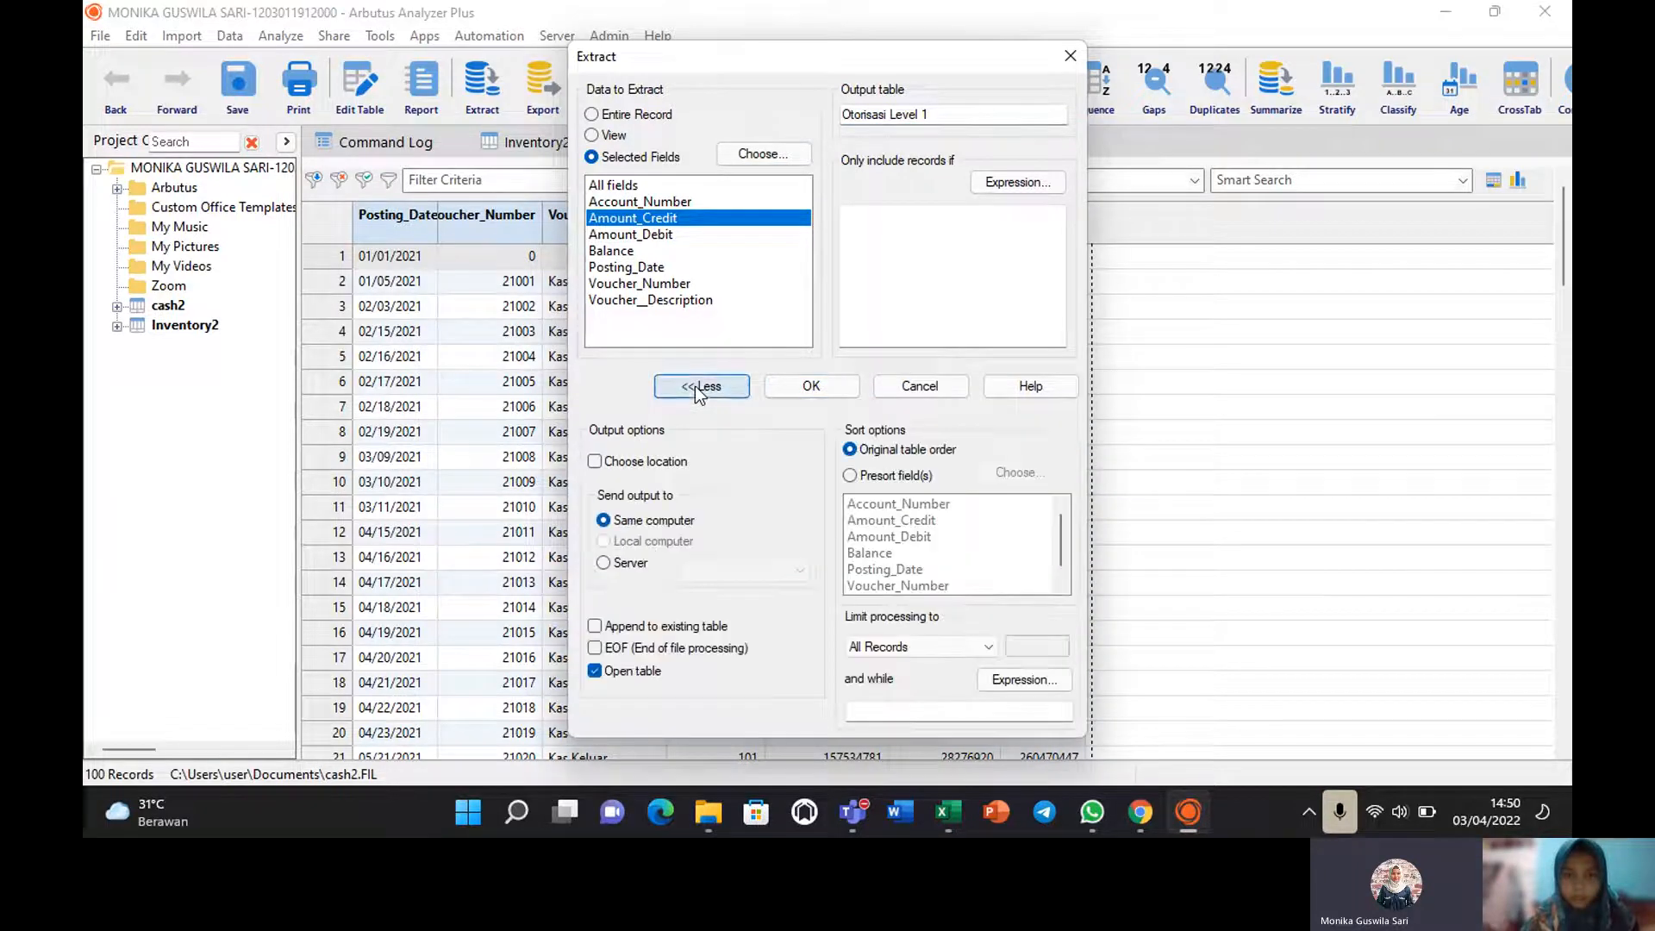
{"action": "left_click", "coordinate": [1020, 184]}
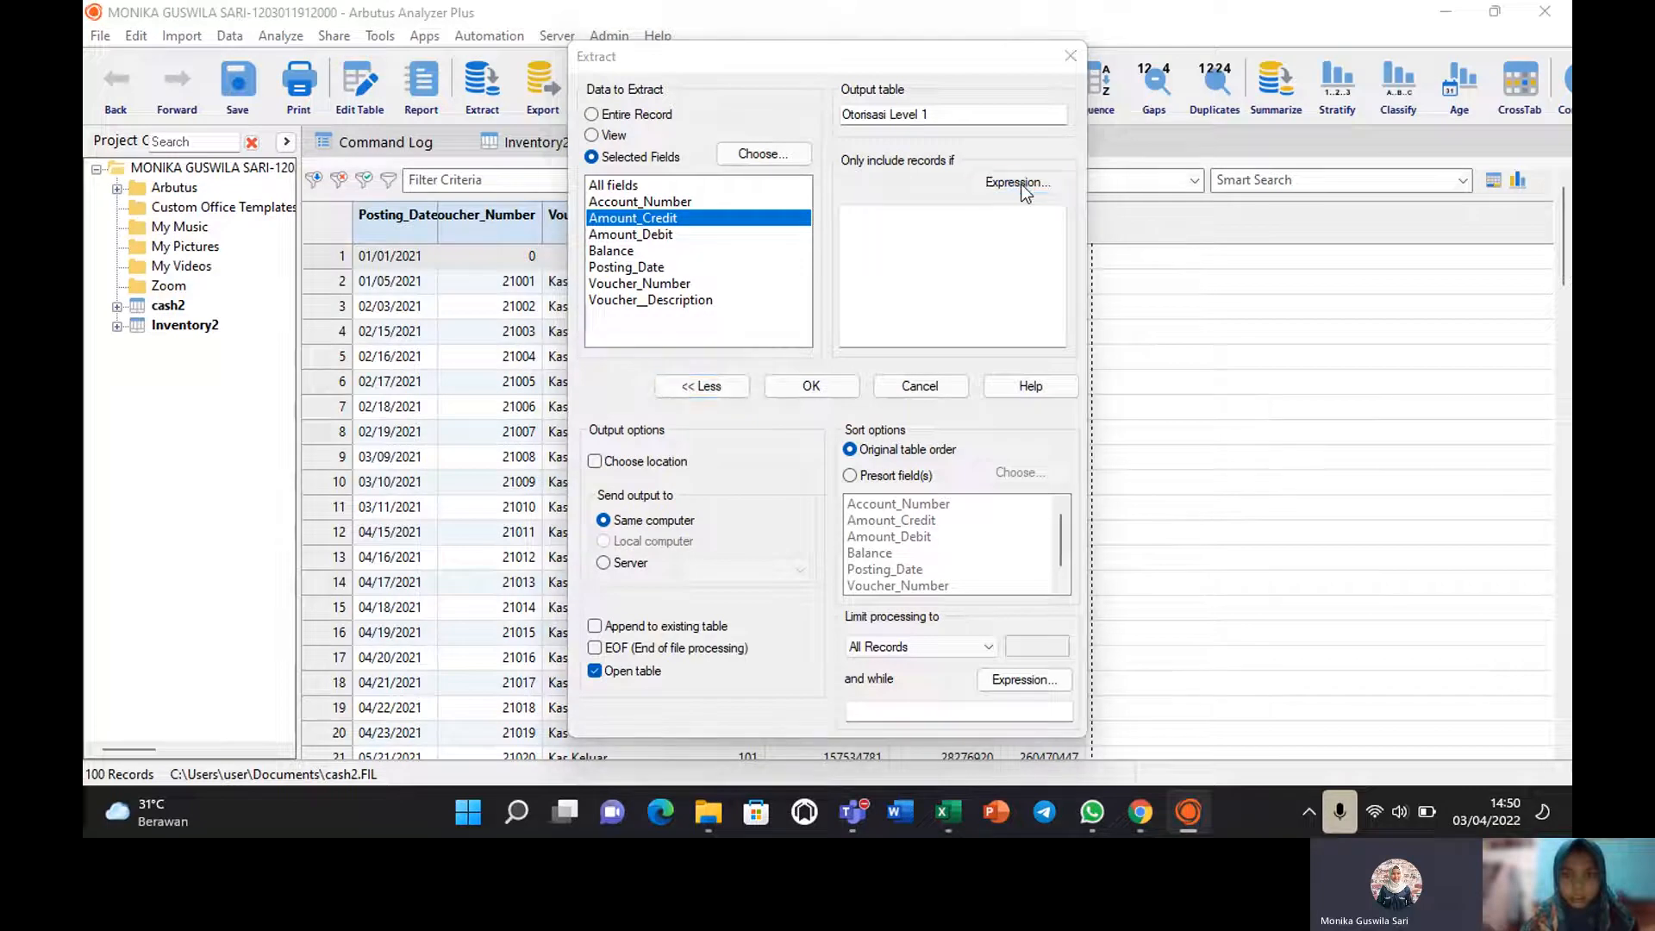
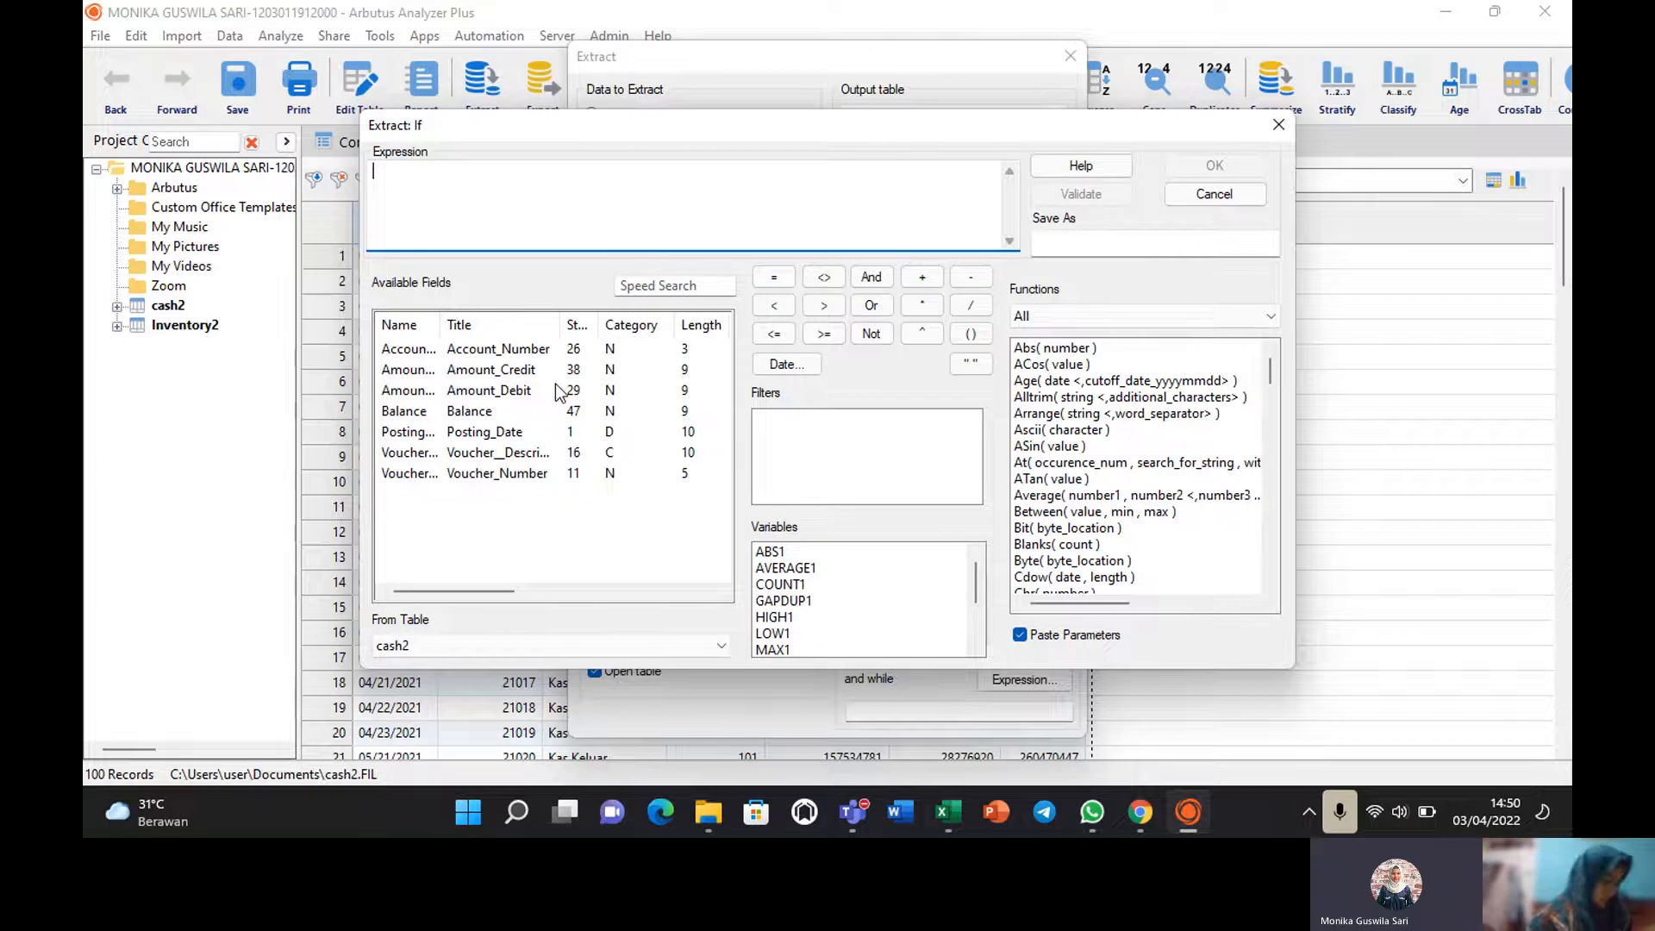
Build the extract condition Between( Amount_Credit , 20000000, 50000000) in the expression builder.
{"action": "double_click", "coordinate": [498, 370]}
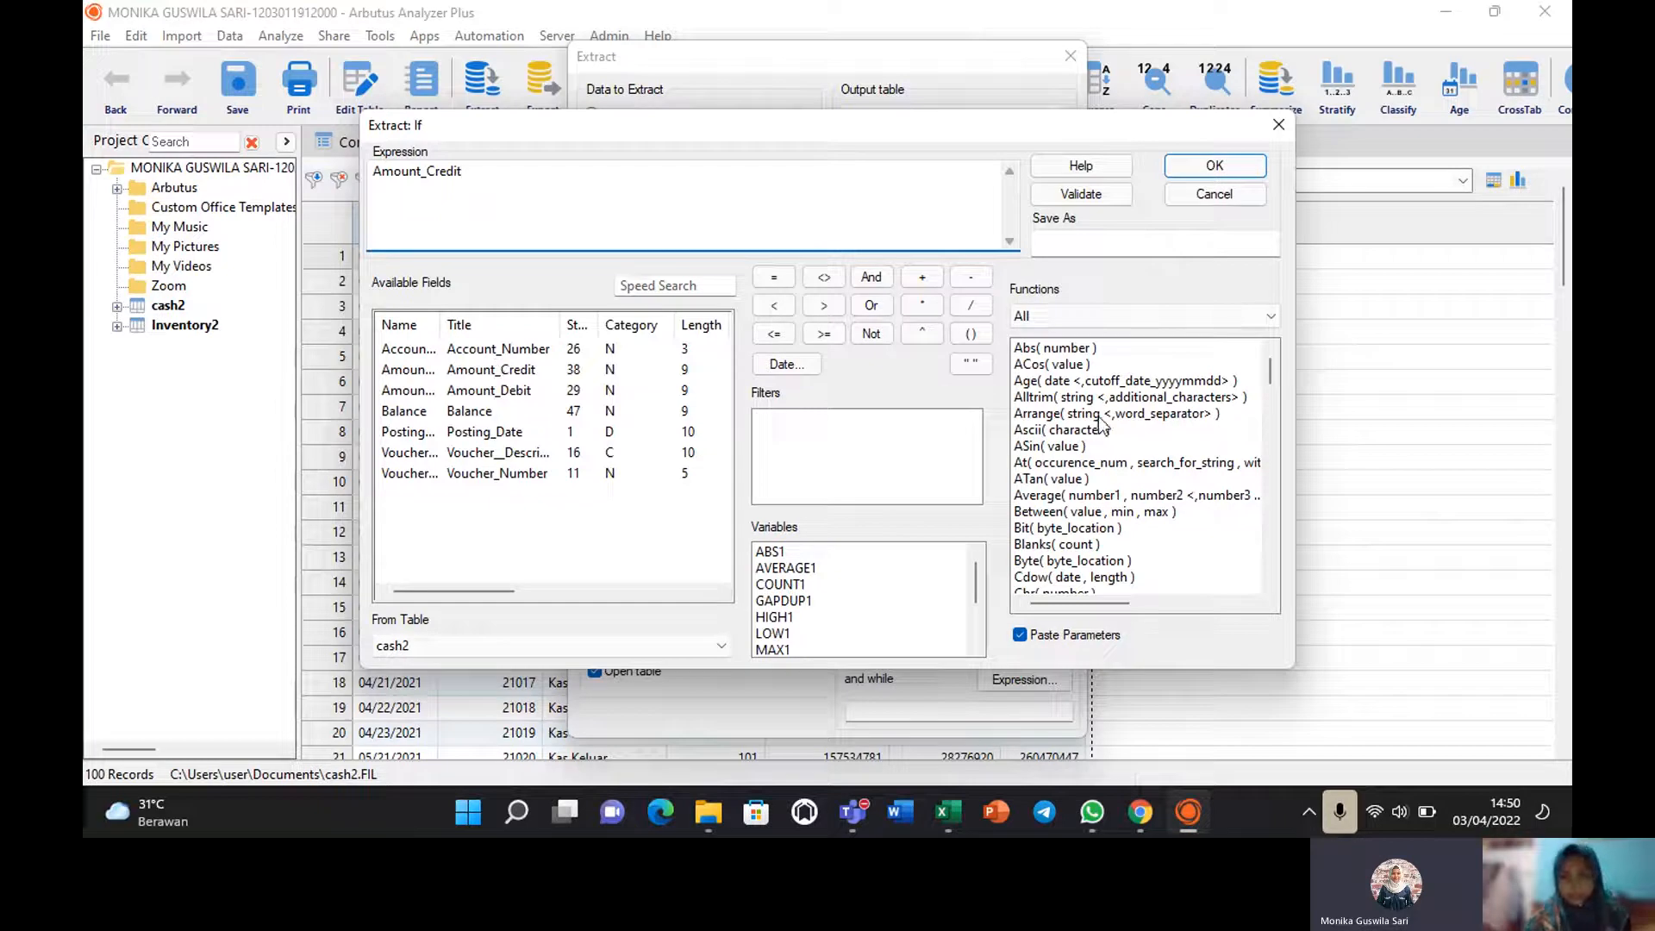
{"action": "double_click", "coordinate": [1072, 513]}
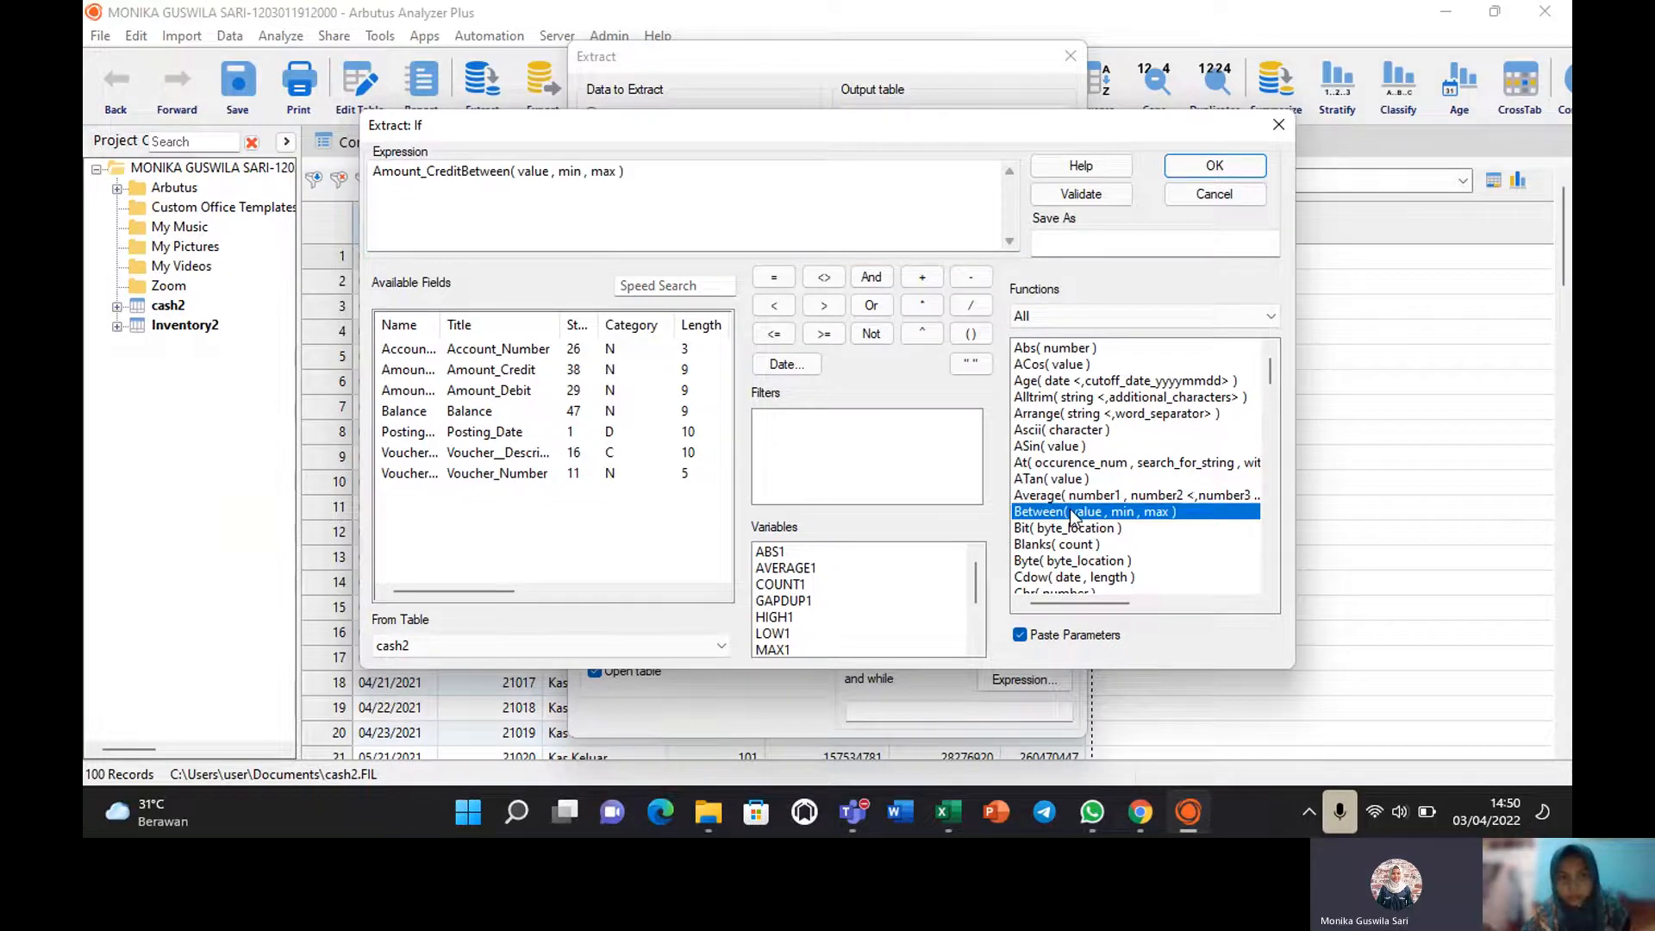
{"action": "left_click", "coordinate": [460, 171]}
{"action": "key", "text": "BackSpace"}
{"action": "key", "text": "BackSpace"}
{"action": "key", "text": "BackSpace"}
{"action": "key", "text": "BackSpace"}
{"action": "key", "text": "BackSpace"}
{"action": "key", "text": "BackSpace"}
{"action": "key", "text": "BackSpace"}
{"action": "key", "text": "BackSpace"}
{"action": "key", "text": "BackSpace"}
{"action": "key", "text": "BackSpace"}
{"action": "key", "text": "BackSpace"}
{"action": "key", "text": "BackSpace"}
{"action": "key", "text": "BackSpace"}
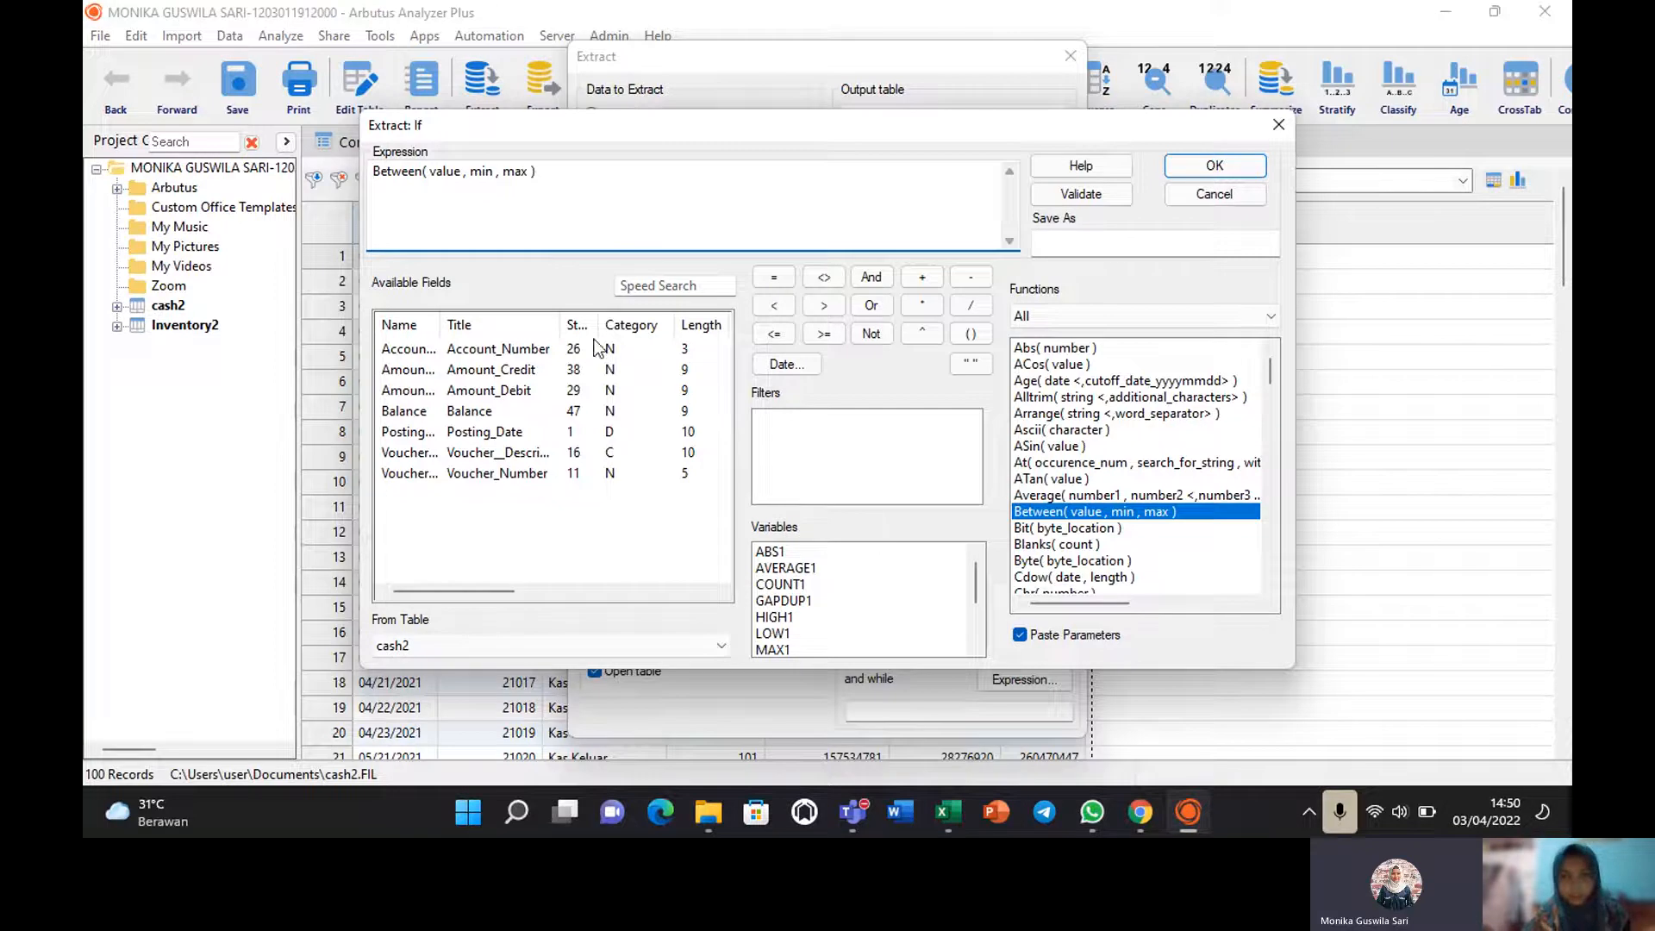
{"action": "double_click", "coordinate": [443, 172]}
{"action": "double_click", "coordinate": [463, 370]}
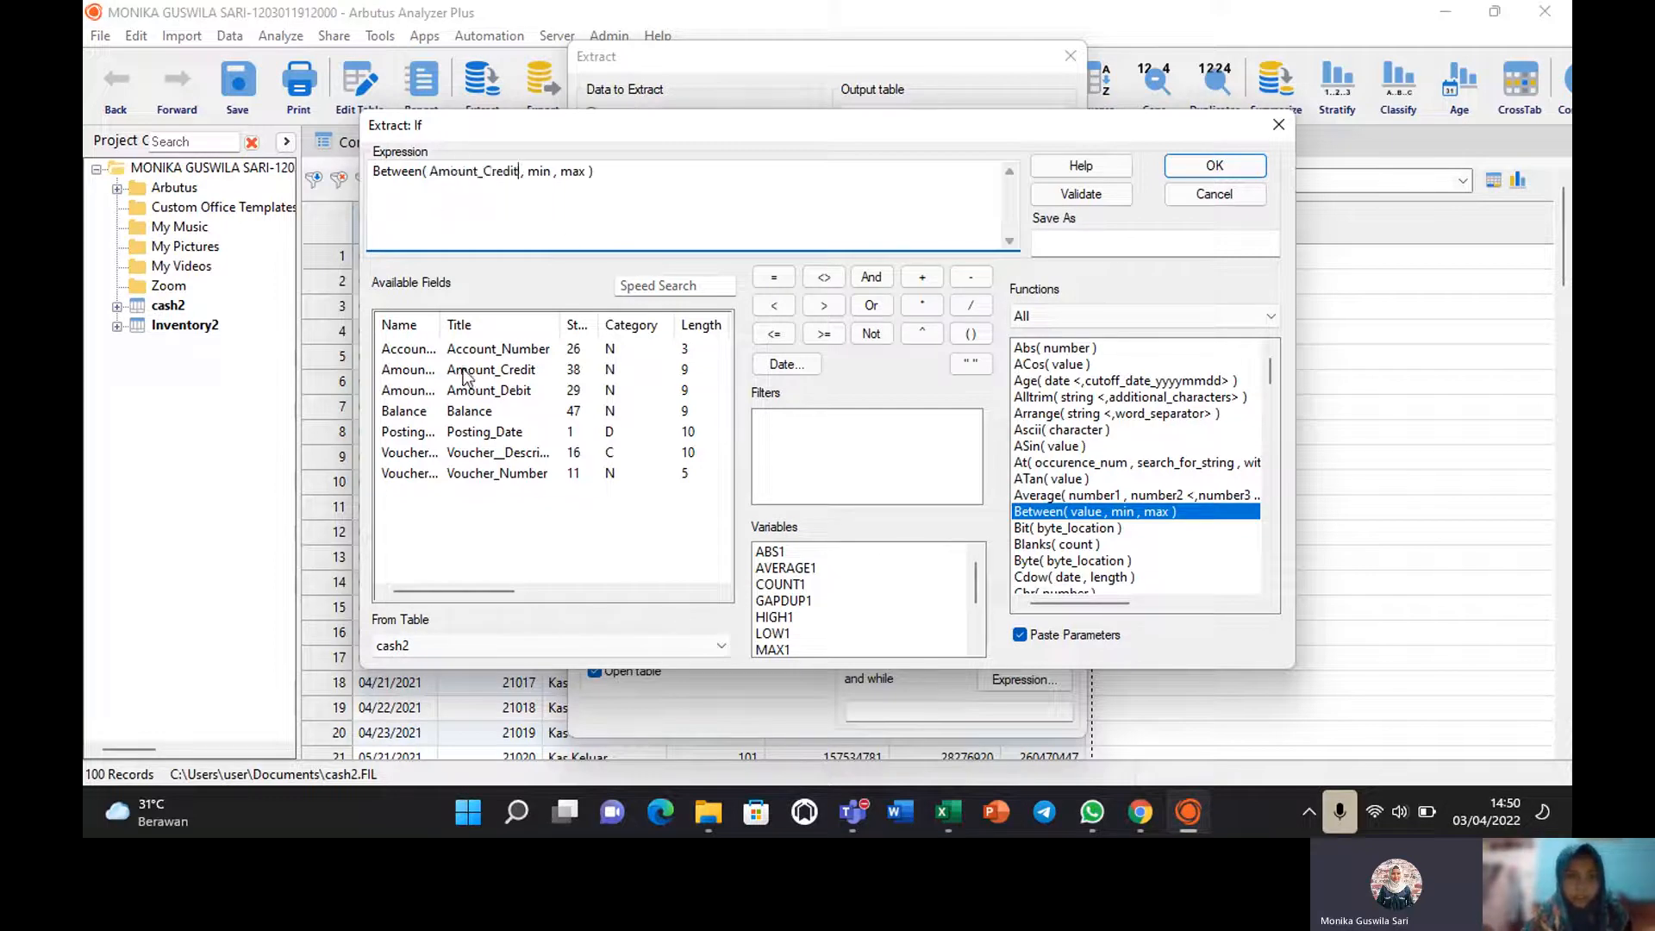
{"action": "double_click", "coordinate": [540, 169]}
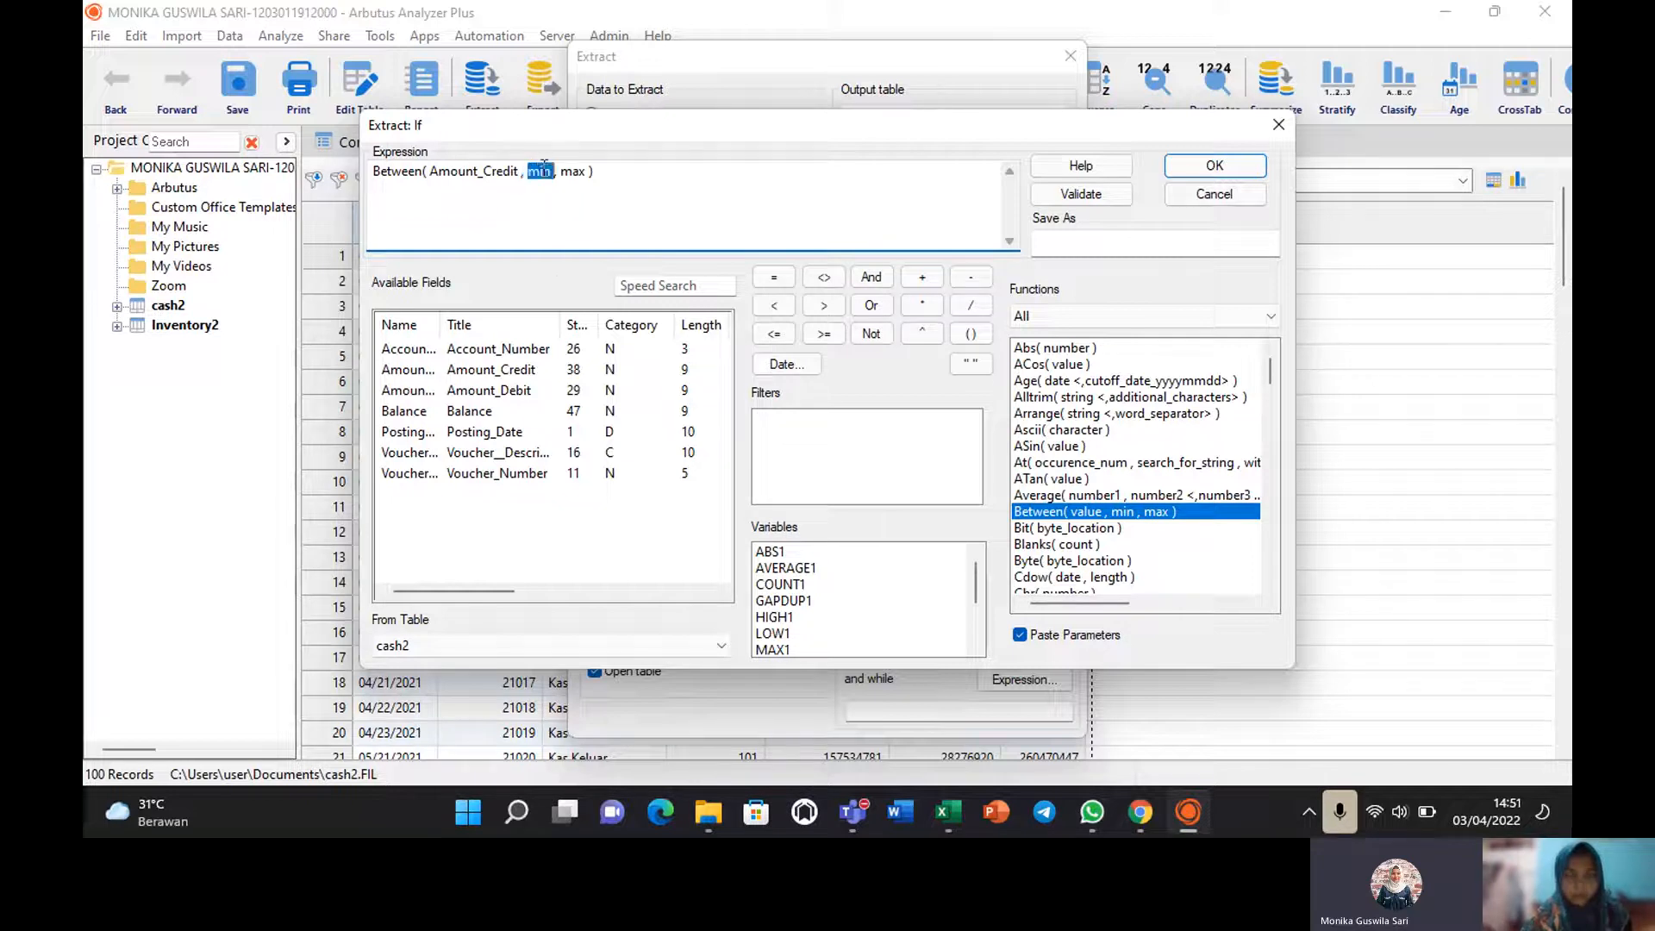
{"action": "type", "text": "20"}
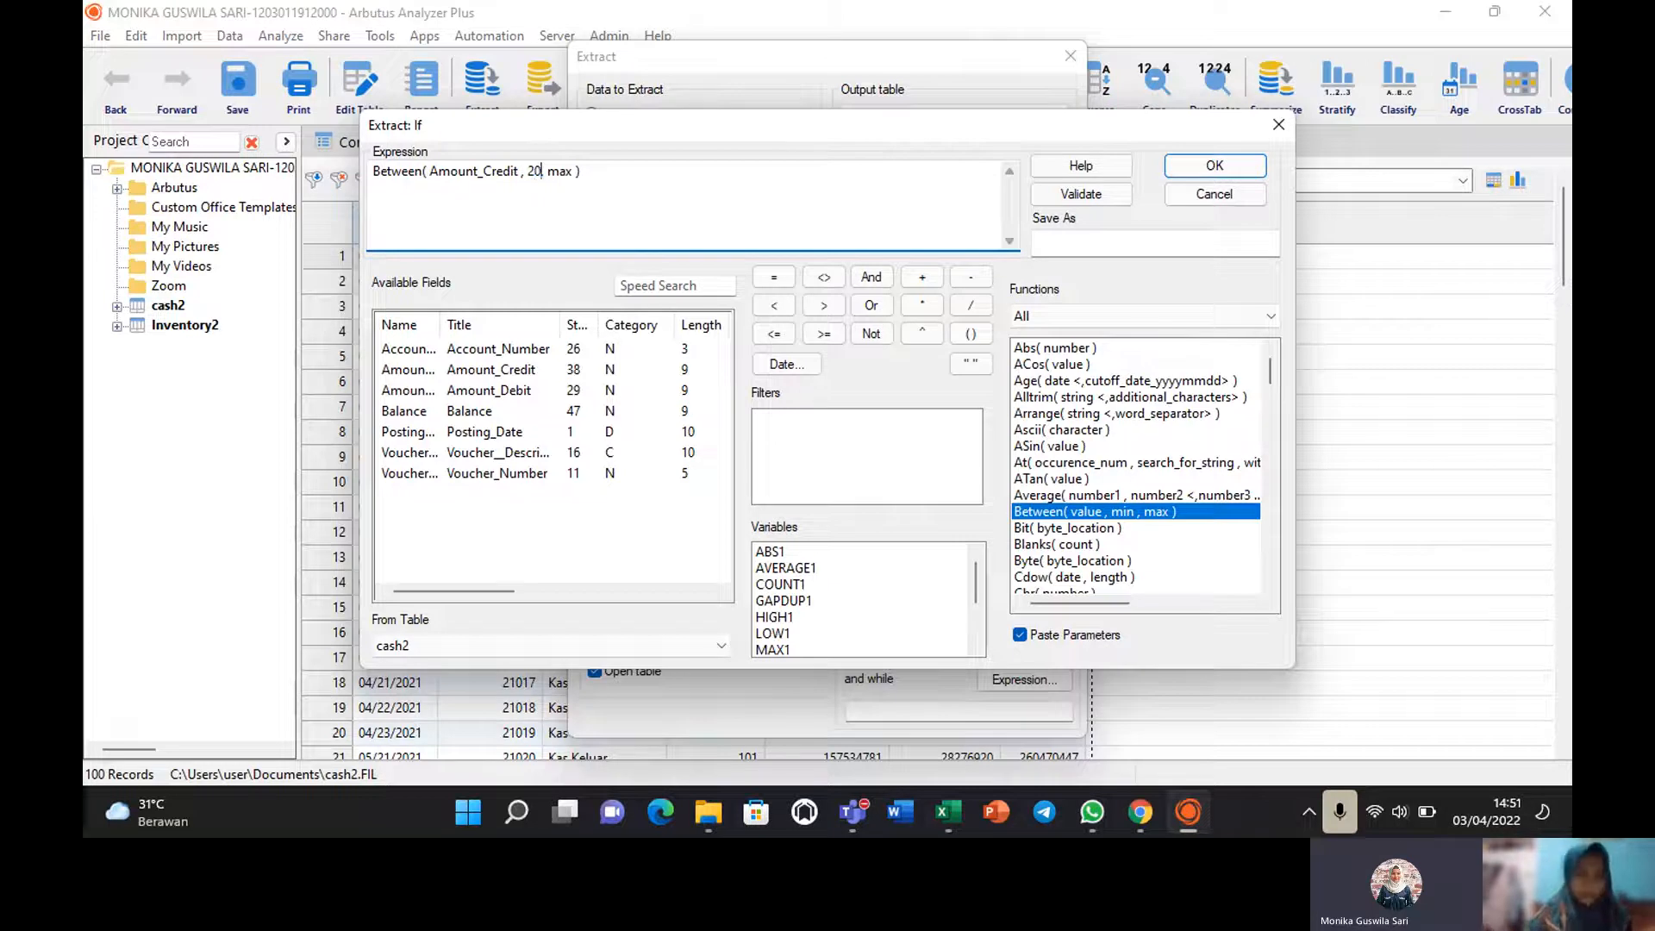
{"action": "type", "text": "000000"}
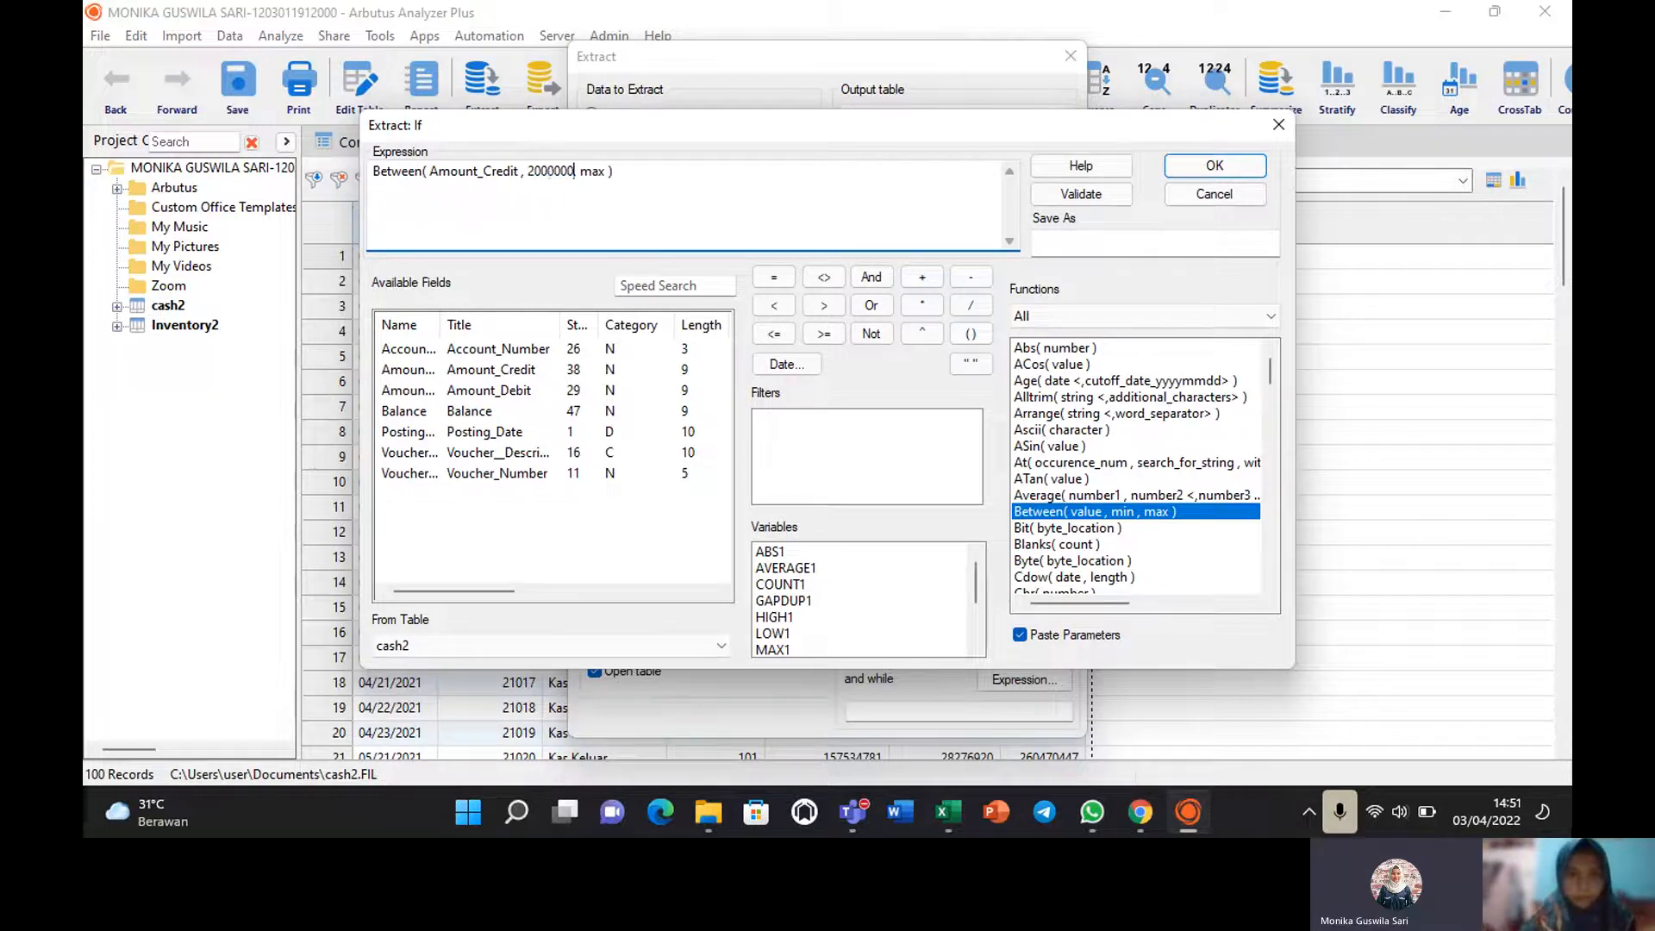
{"action": "double_click", "coordinate": [606, 171]}
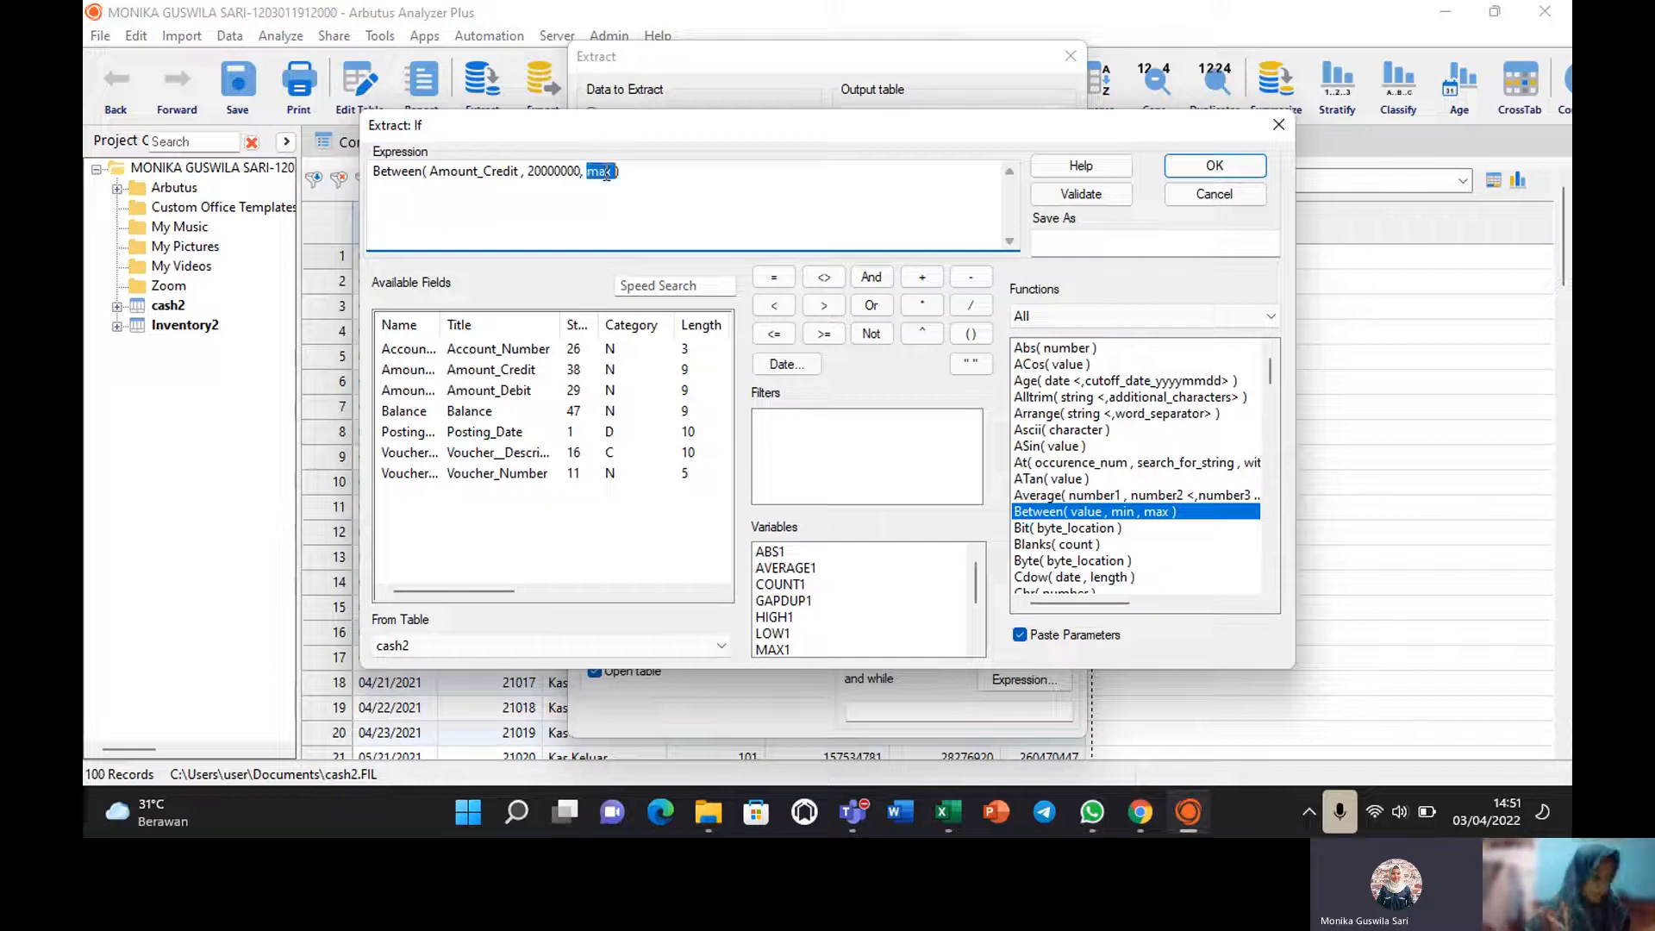
{"action": "type", "text": "50"}
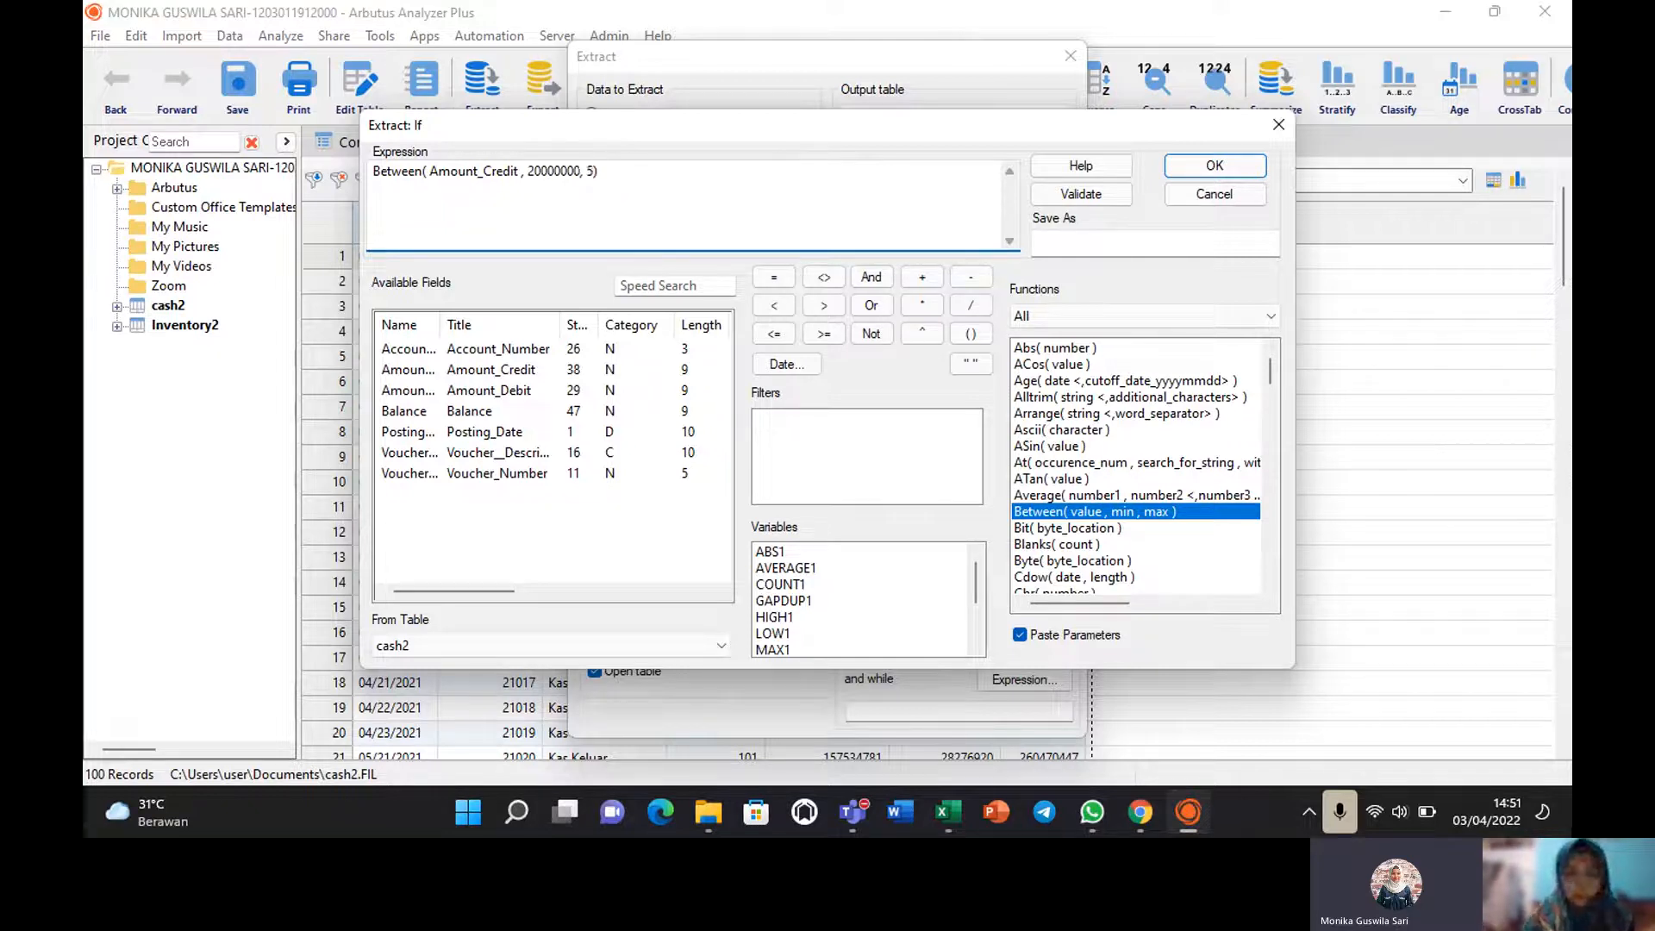
{"action": "type", "text": "00000"}
{"action": "key", "text": "BackSpace"}
{"action": "key", "text": "BackSpace"}
{"action": "key", "text": "BackSpace"}
{"action": "key", "text": "BackSpace"}
{"action": "type", "text": "0000000"}
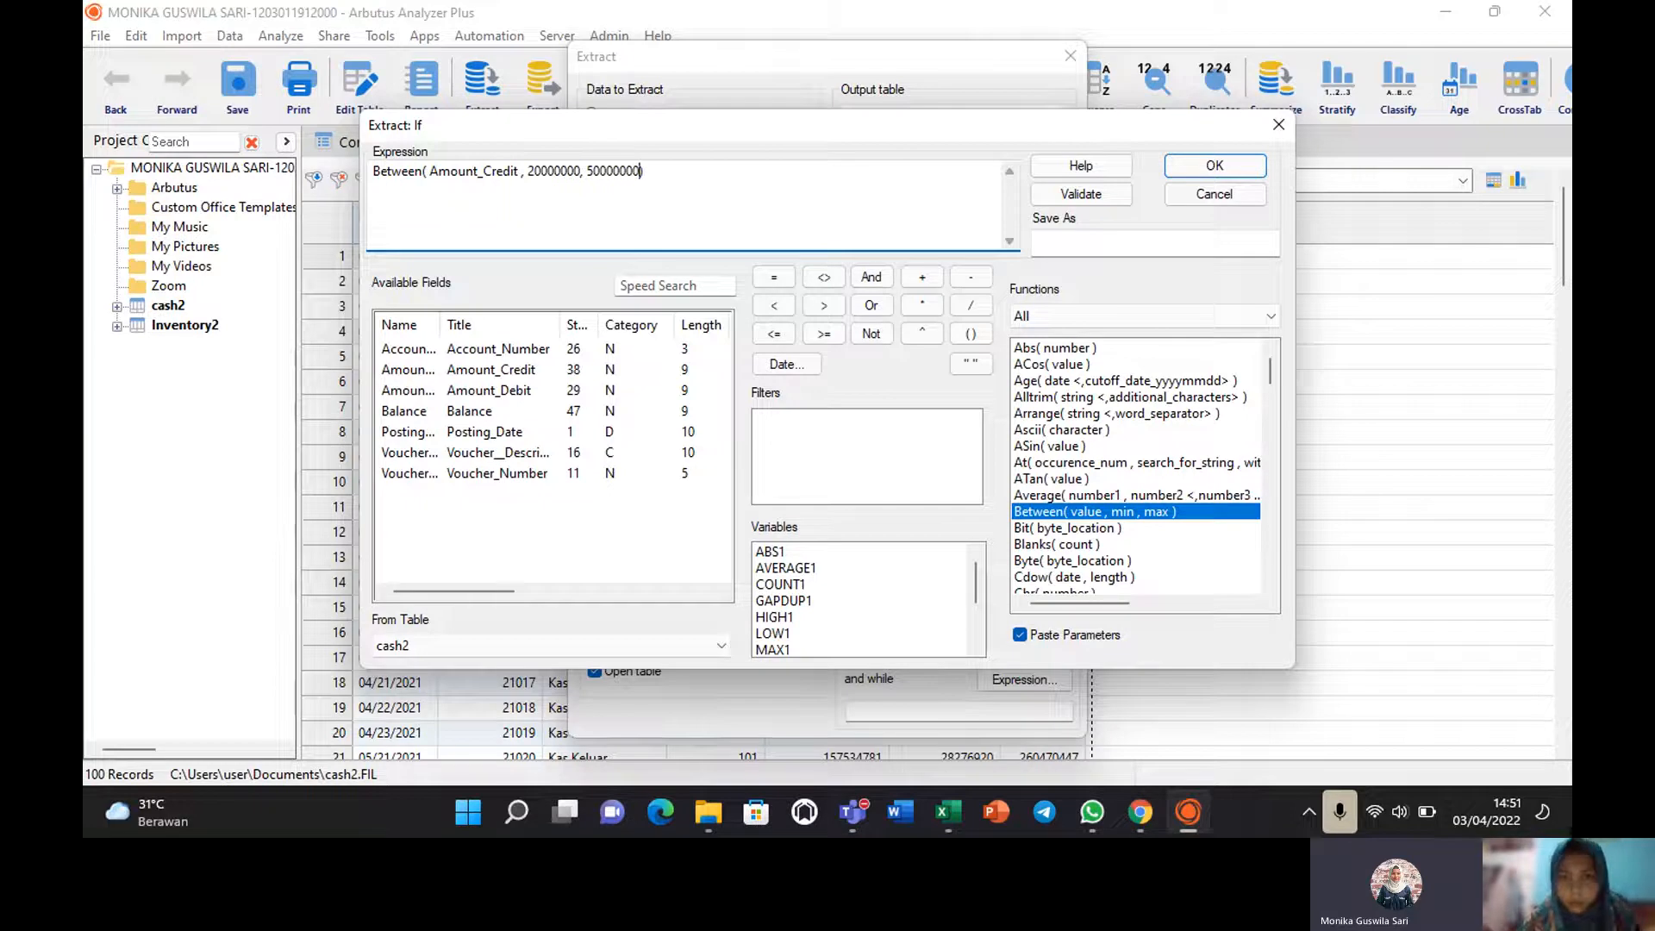
Validate the Between condition and accept it for the extract.
{"action": "left_click", "coordinate": [1077, 195]}
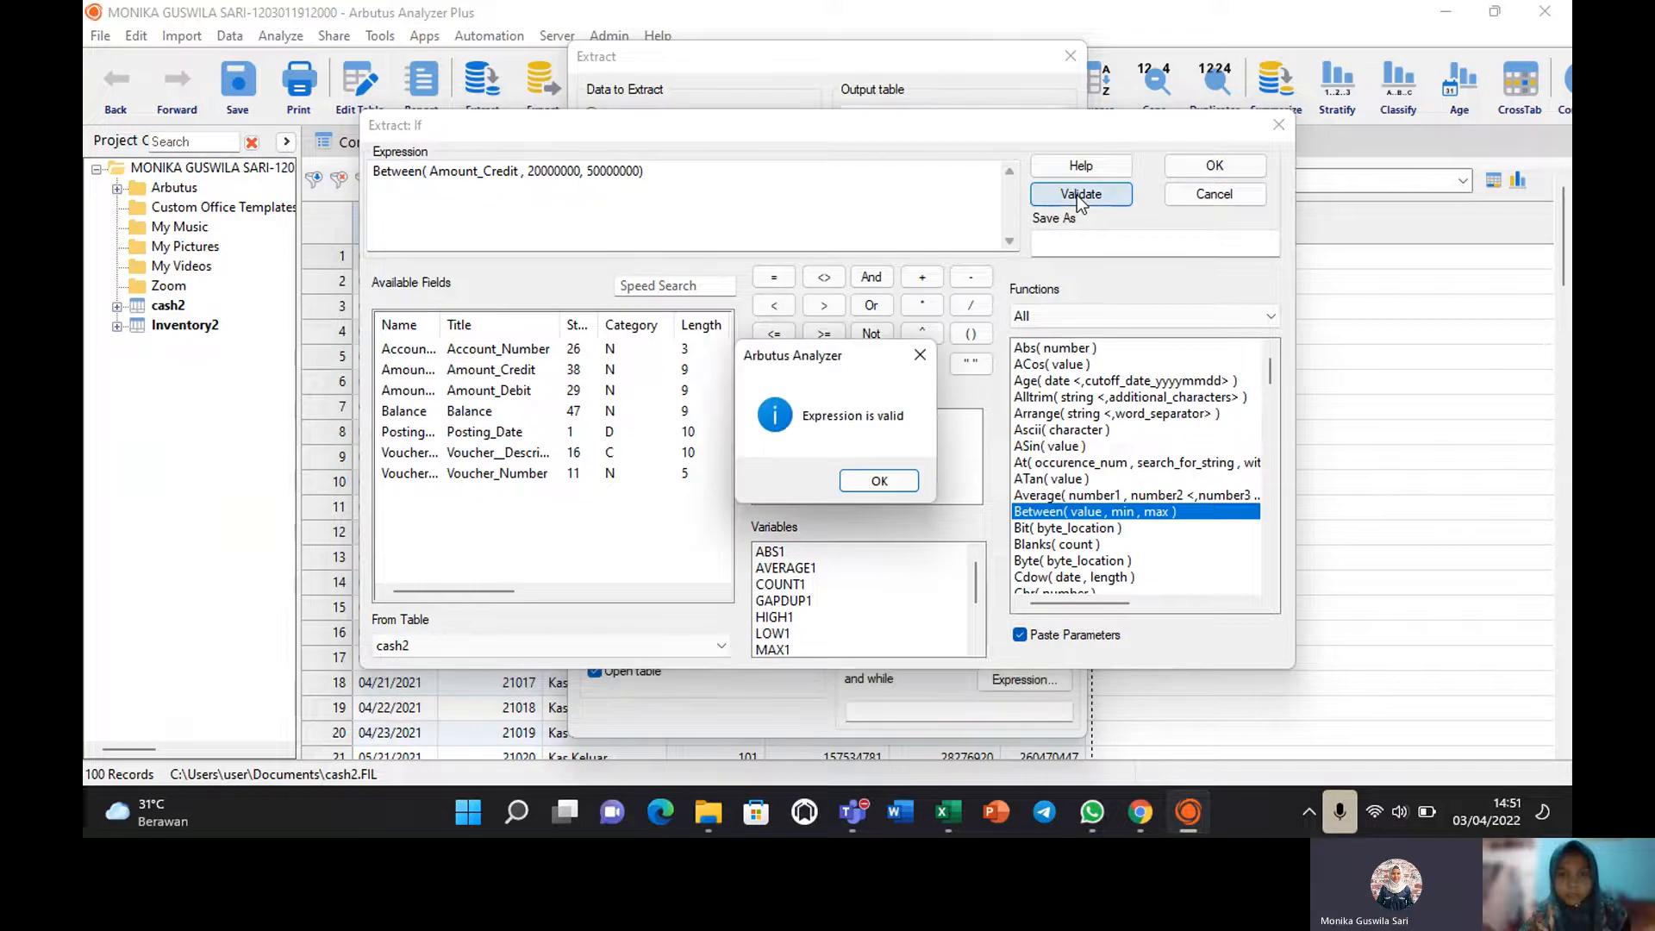
{"action": "left_click", "coordinate": [861, 484]}
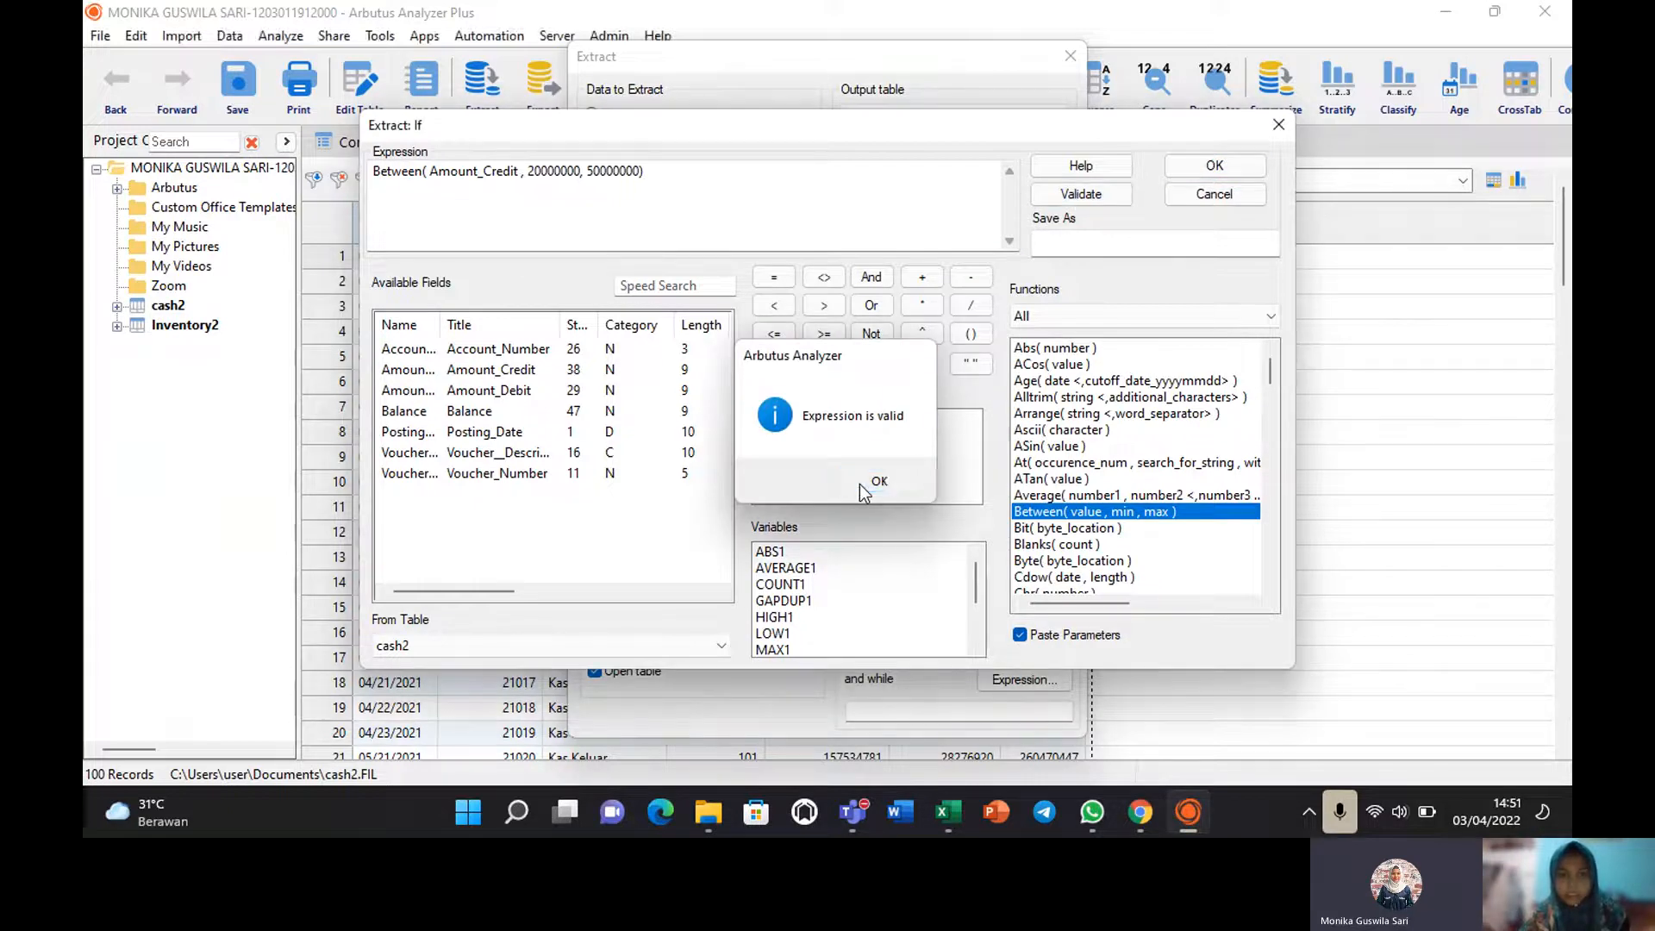
{"action": "left_click", "coordinate": [1215, 167]}
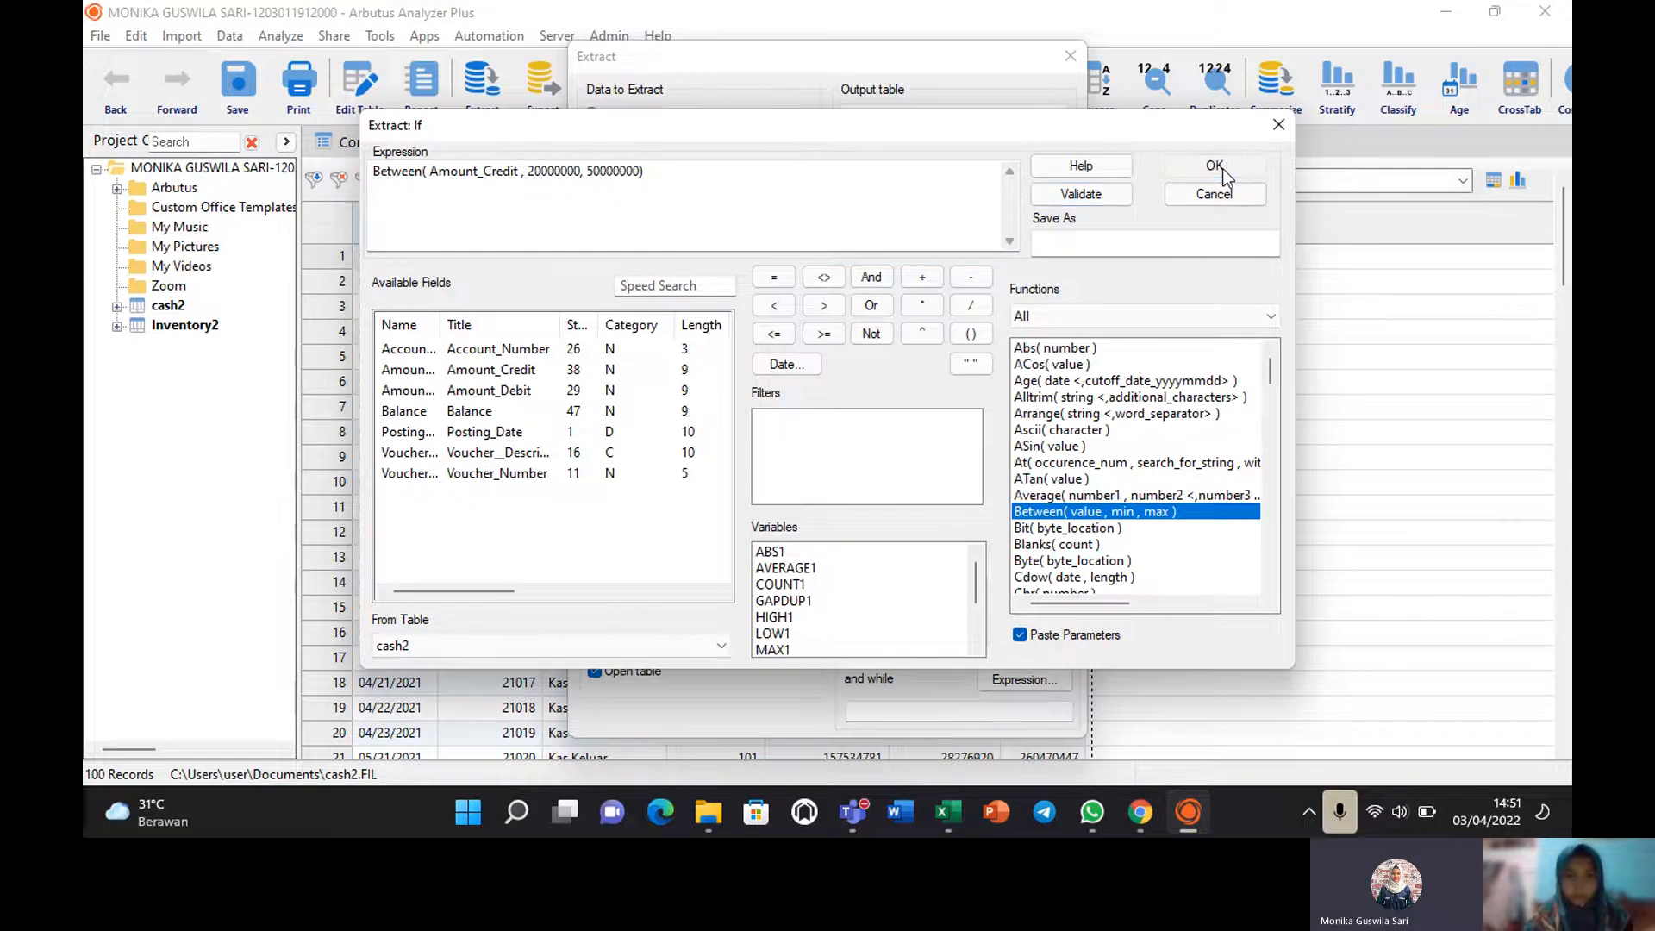
{"action": "left_click", "coordinate": [1224, 170]}
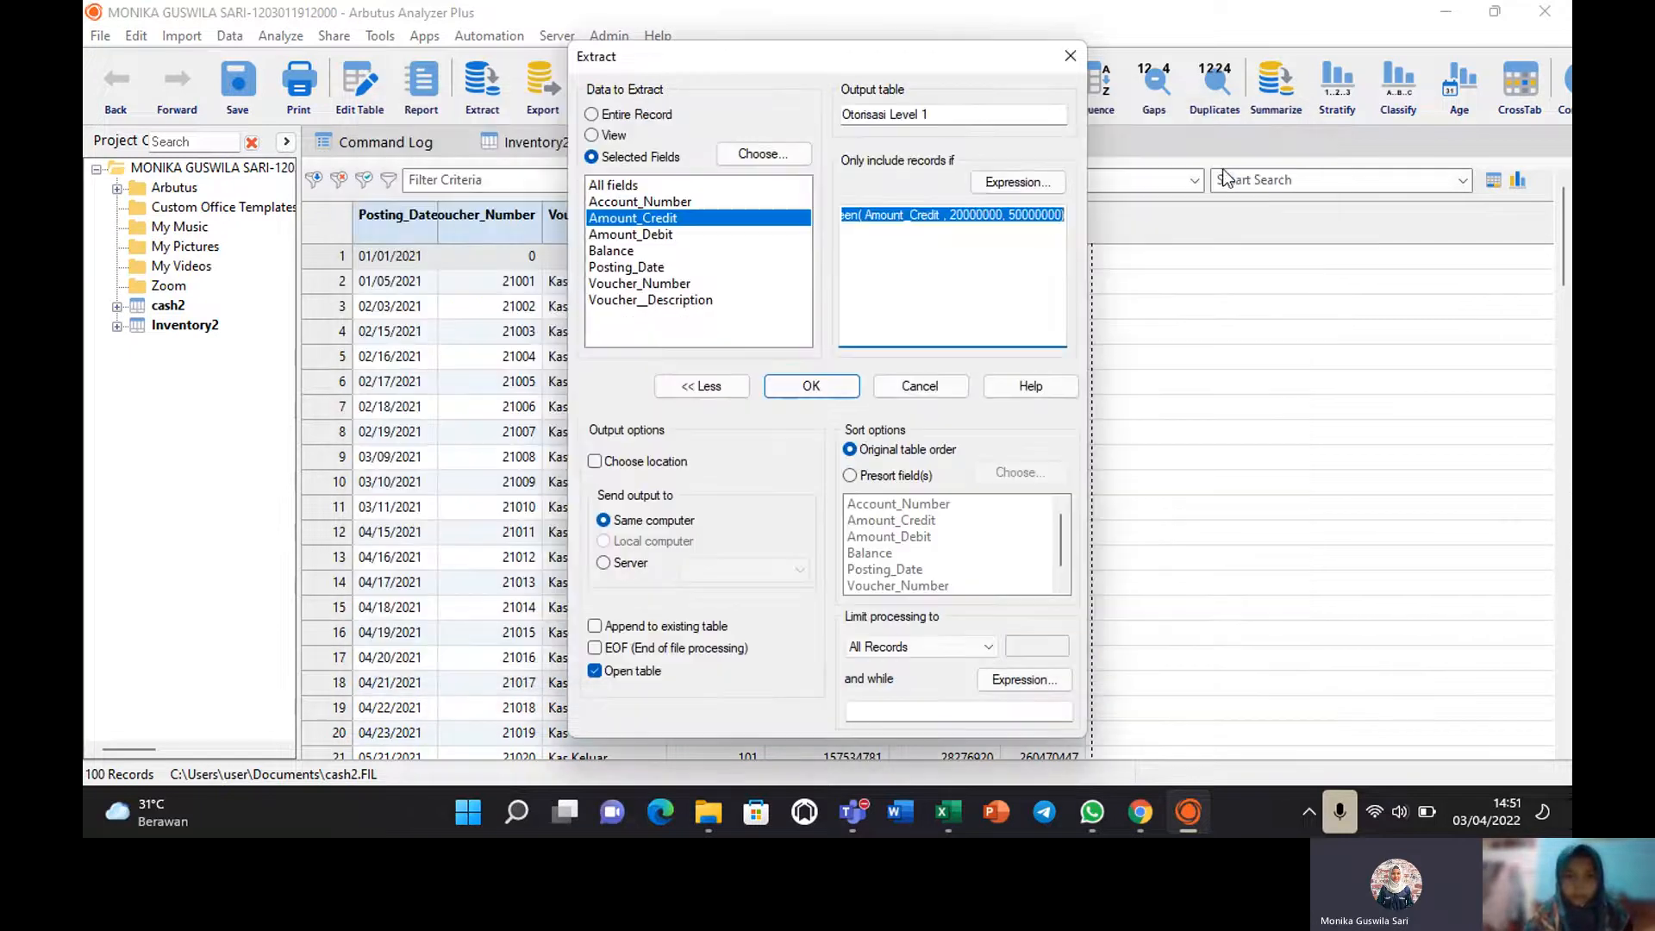
Run the extract into Otorisasi_Level_1, widen its Amount_Credit column, and return to cash2, saving views.
{"action": "left_click", "coordinate": [812, 386]}
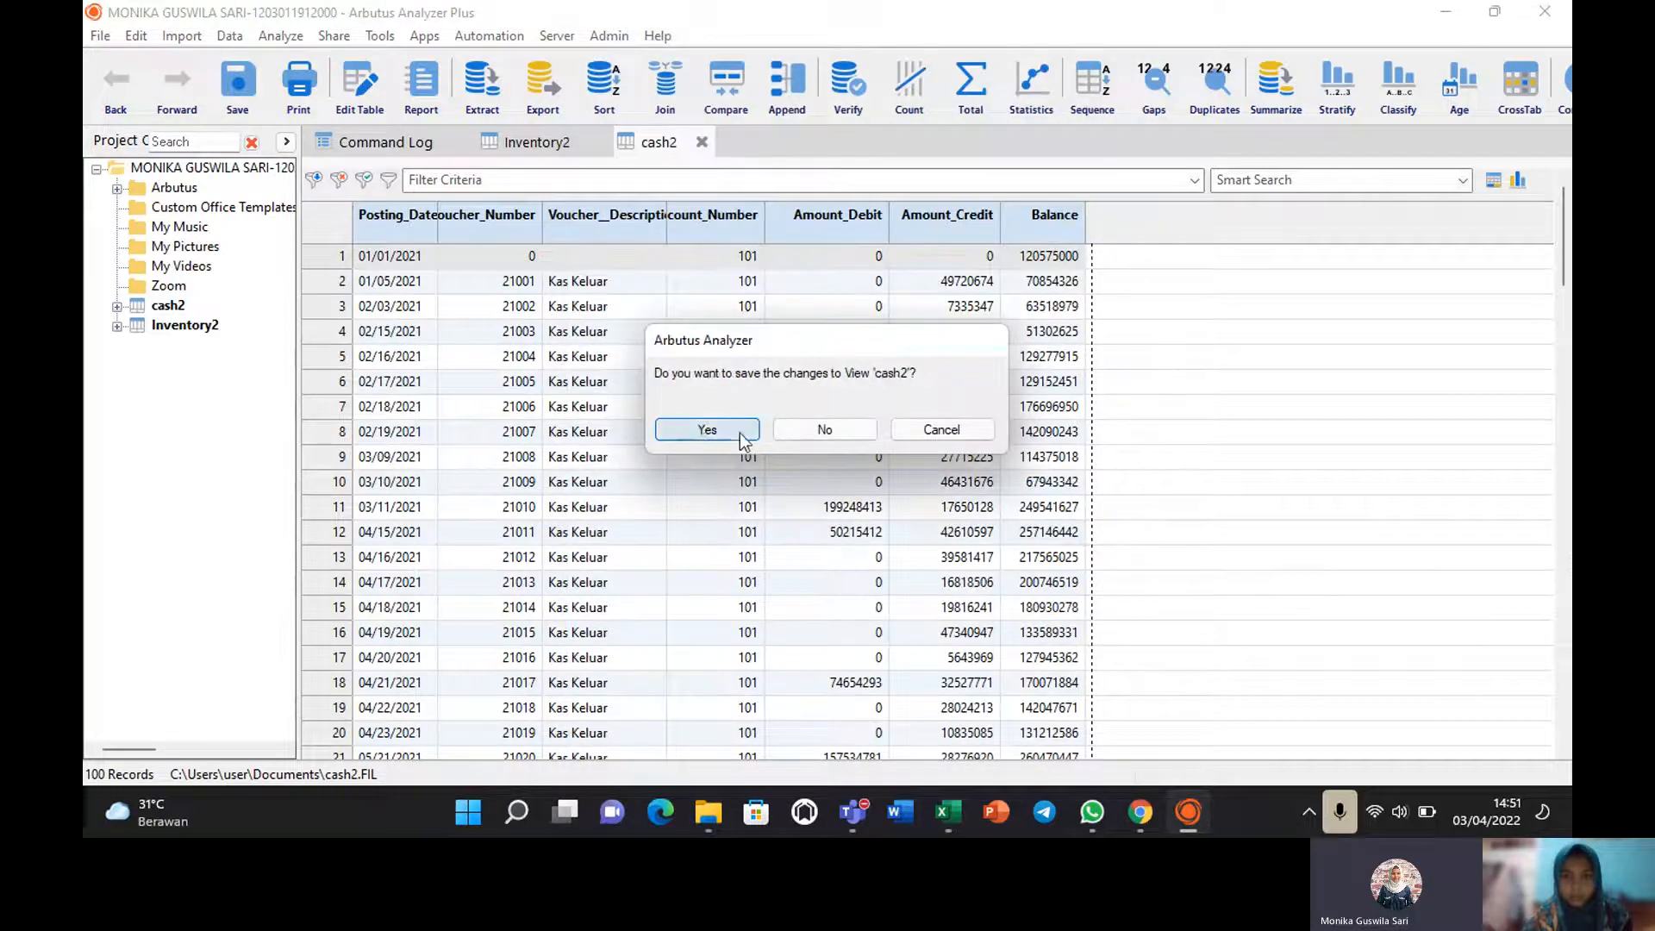
{"action": "left_click", "coordinate": [740, 432]}
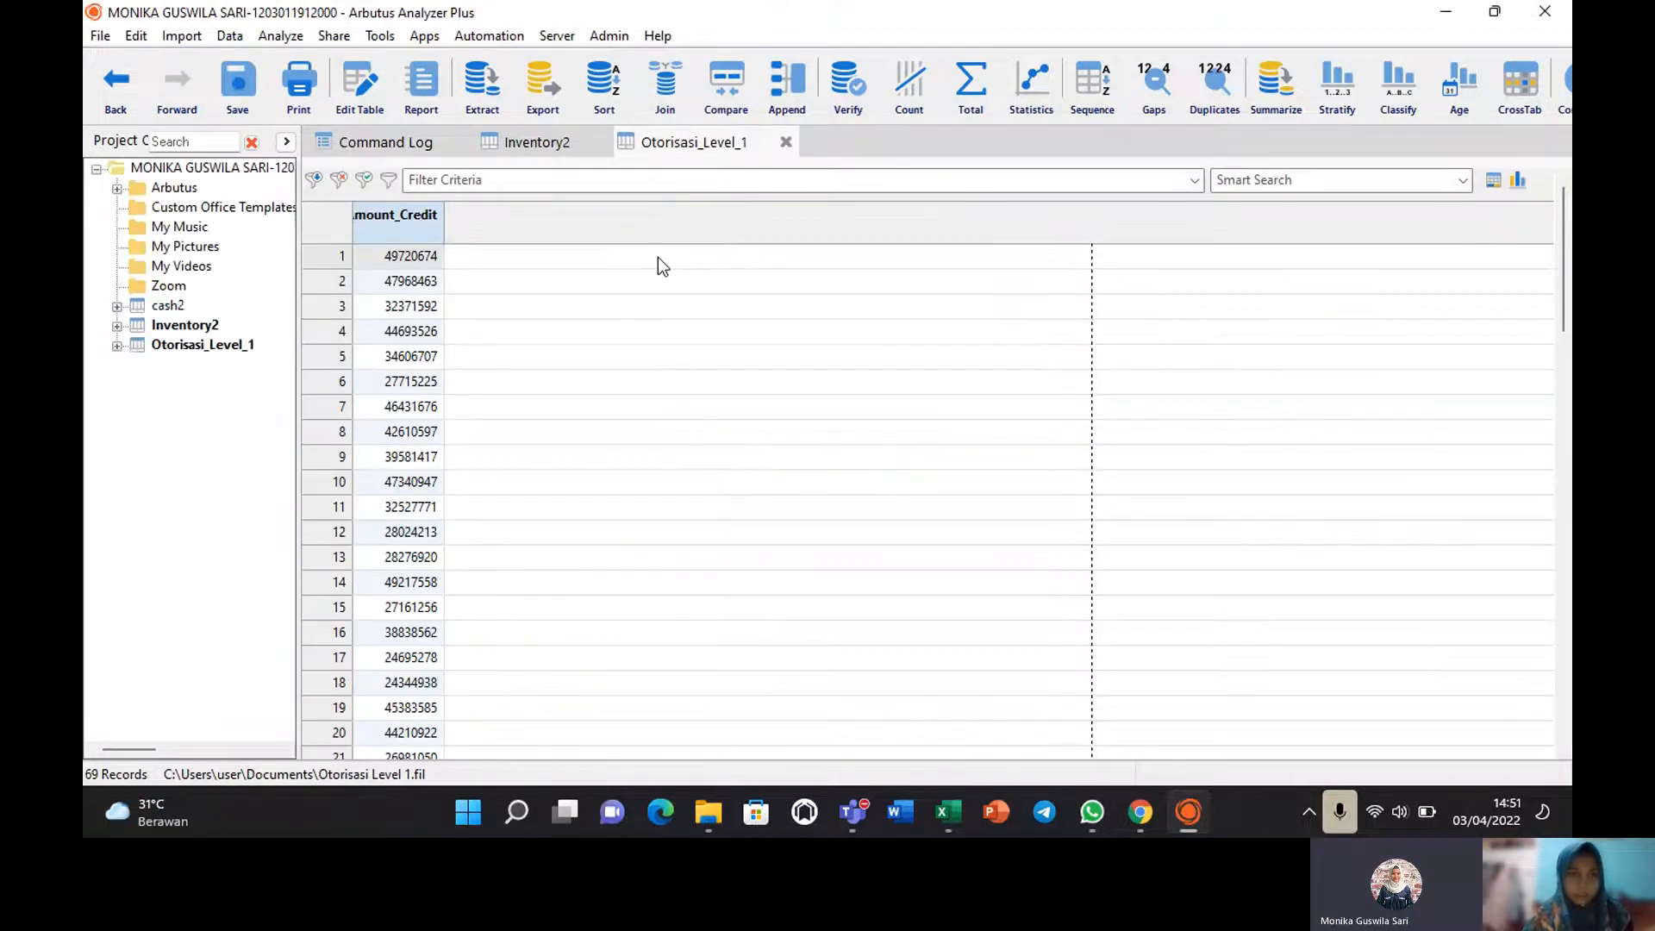
{"action": "double_click", "coordinate": [446, 225]}
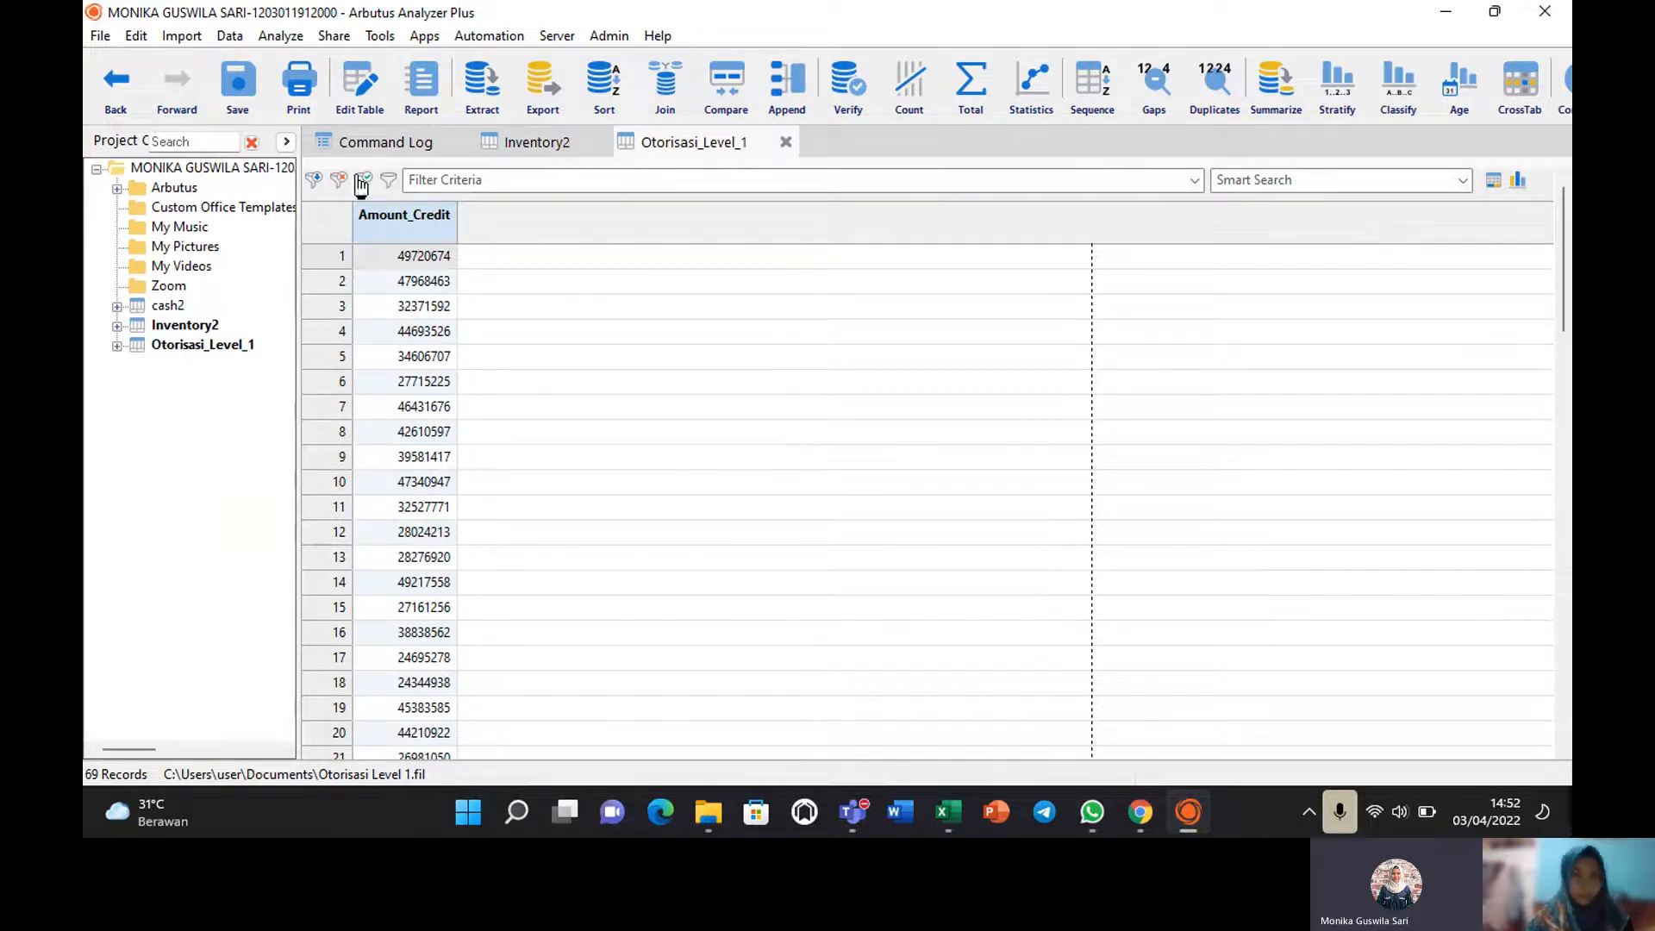
{"action": "left_click", "coordinate": [167, 305]}
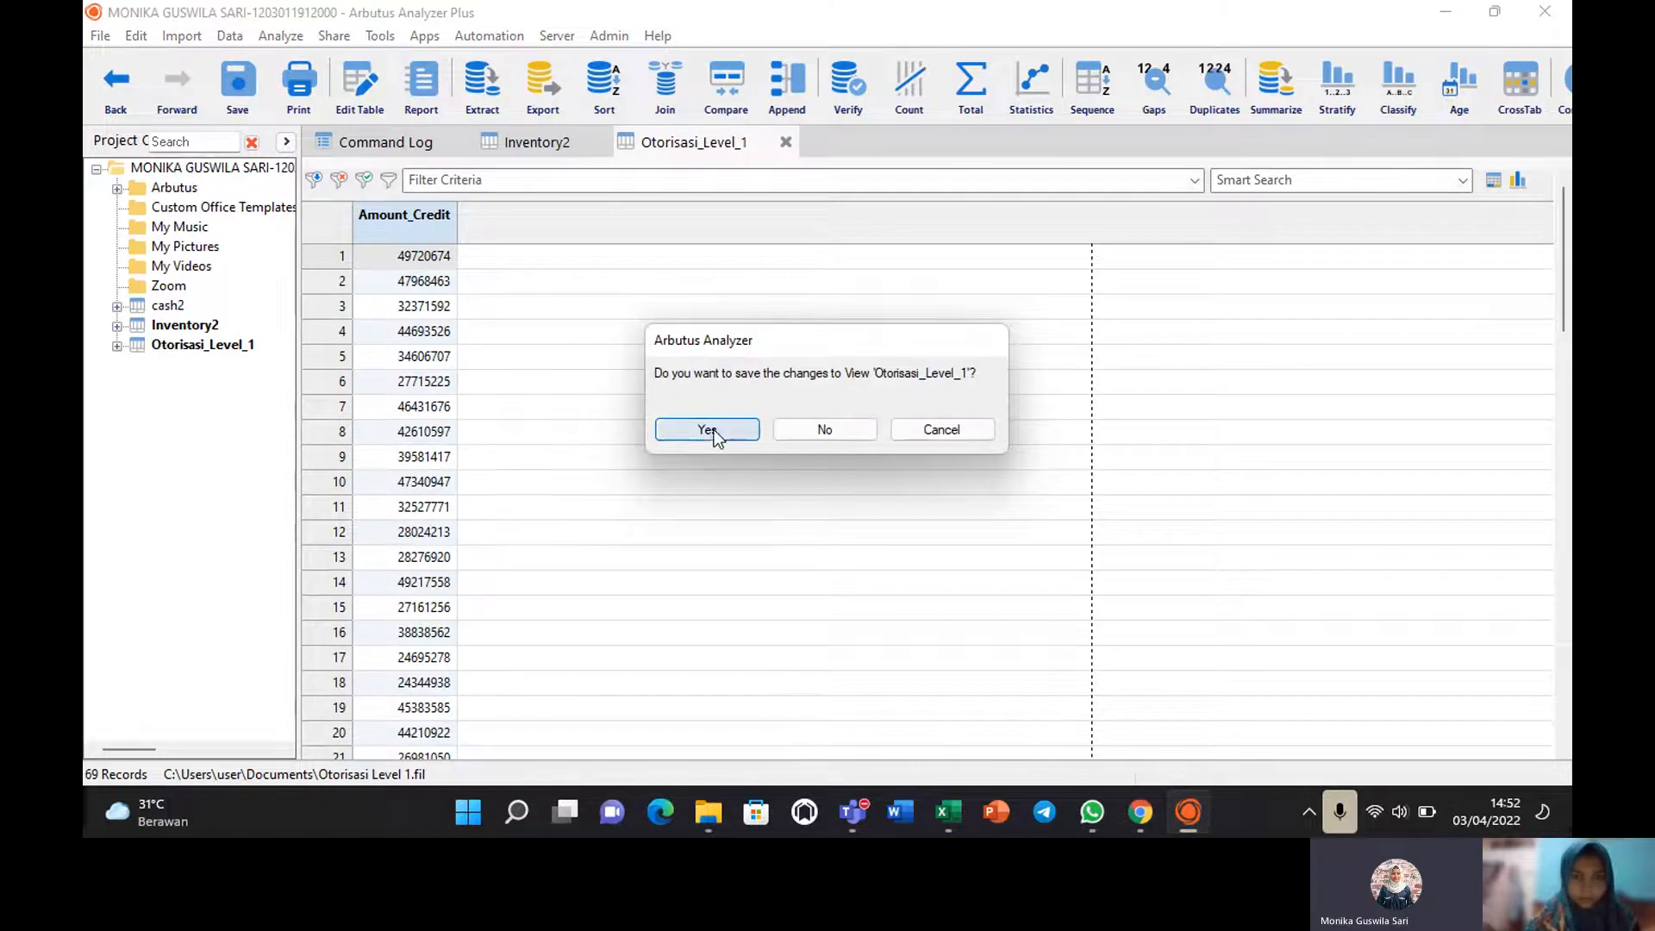
{"action": "left_click", "coordinate": [707, 430]}
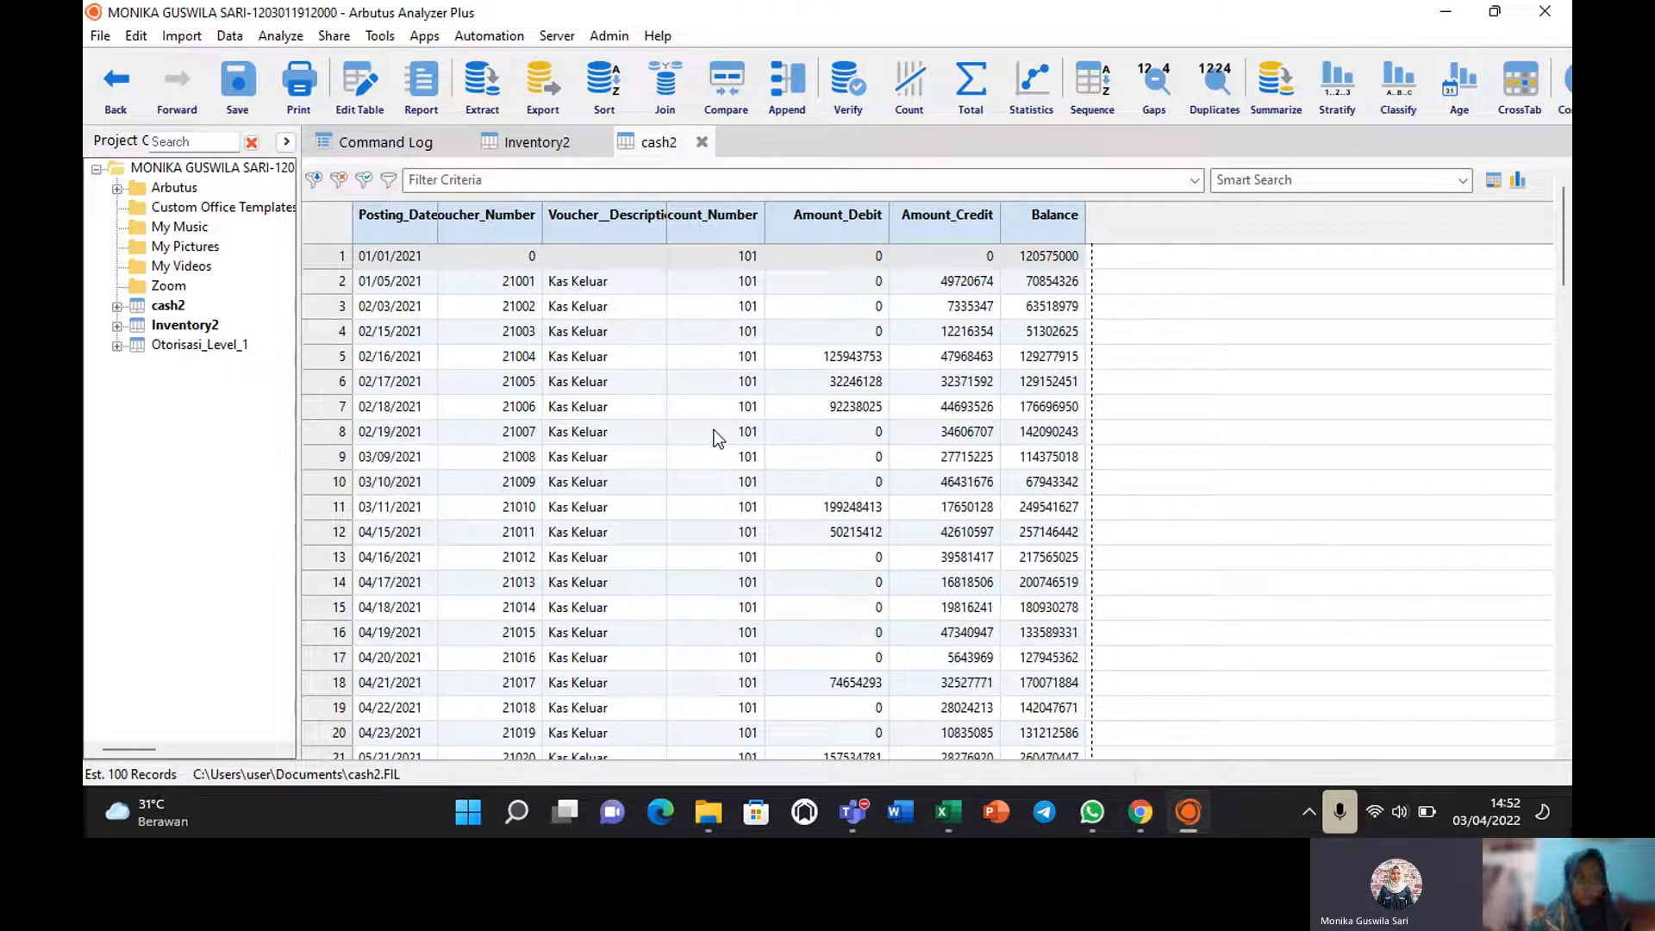
Start a new extract from cash2 with Amount_Credit as the only selected field.
{"action": "left_click", "coordinate": [231, 37]}
{"action": "left_click", "coordinate": [276, 56]}
{"action": "left_click", "coordinate": [280, 36]}
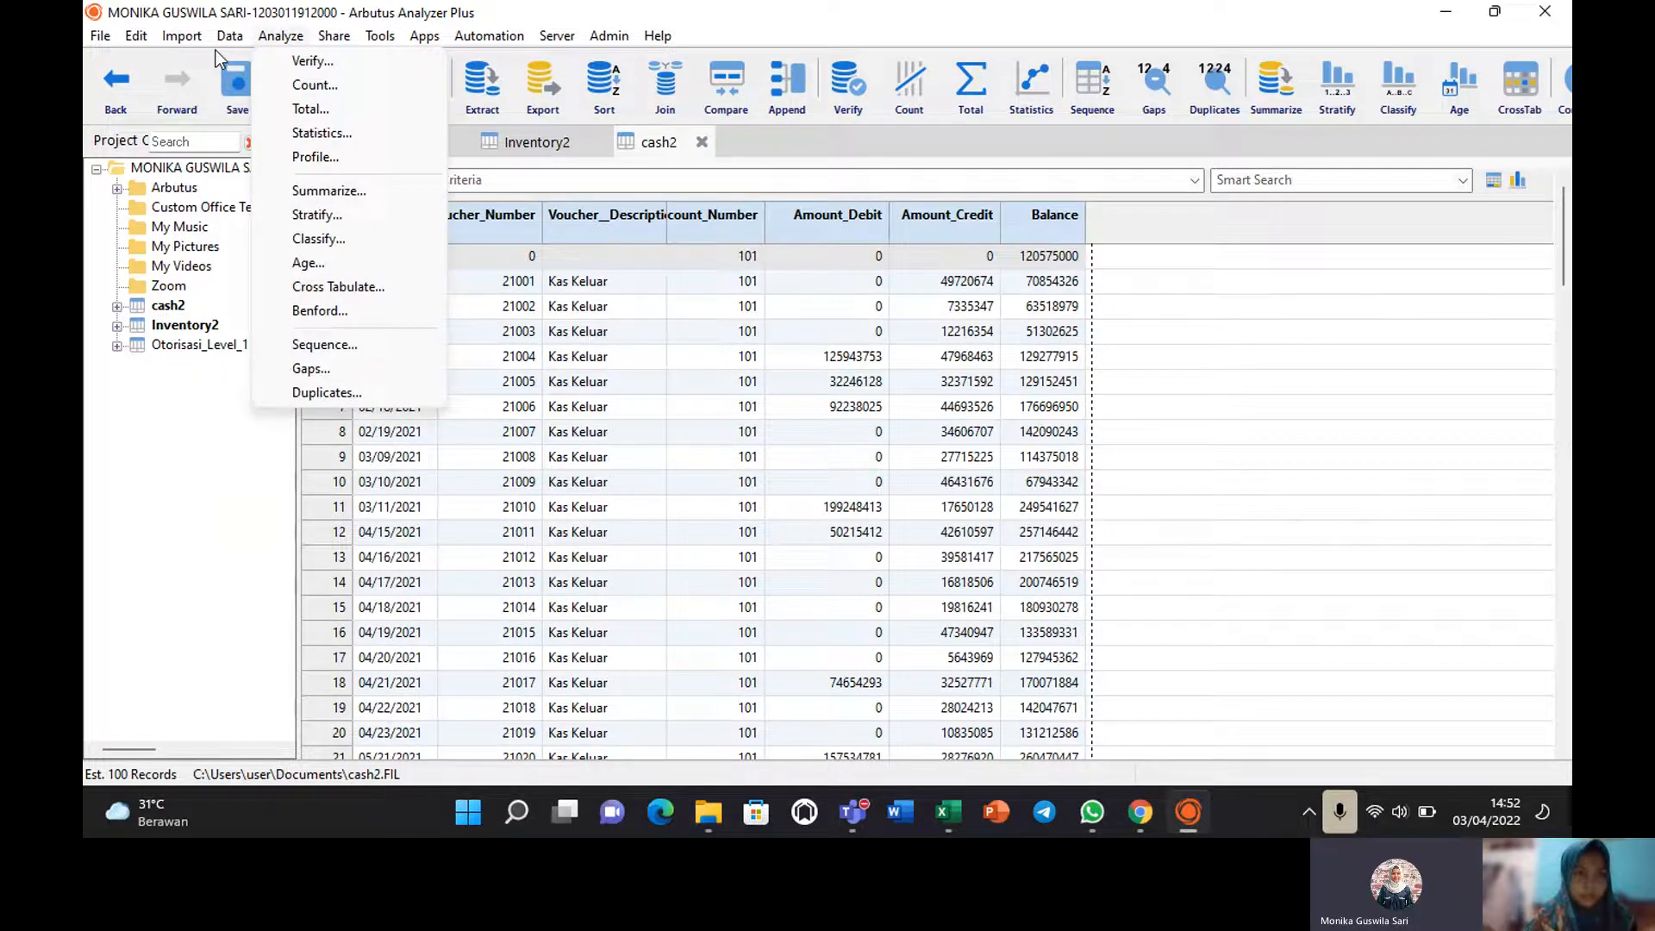
{"action": "mouse_move", "coordinate": [230, 36]}
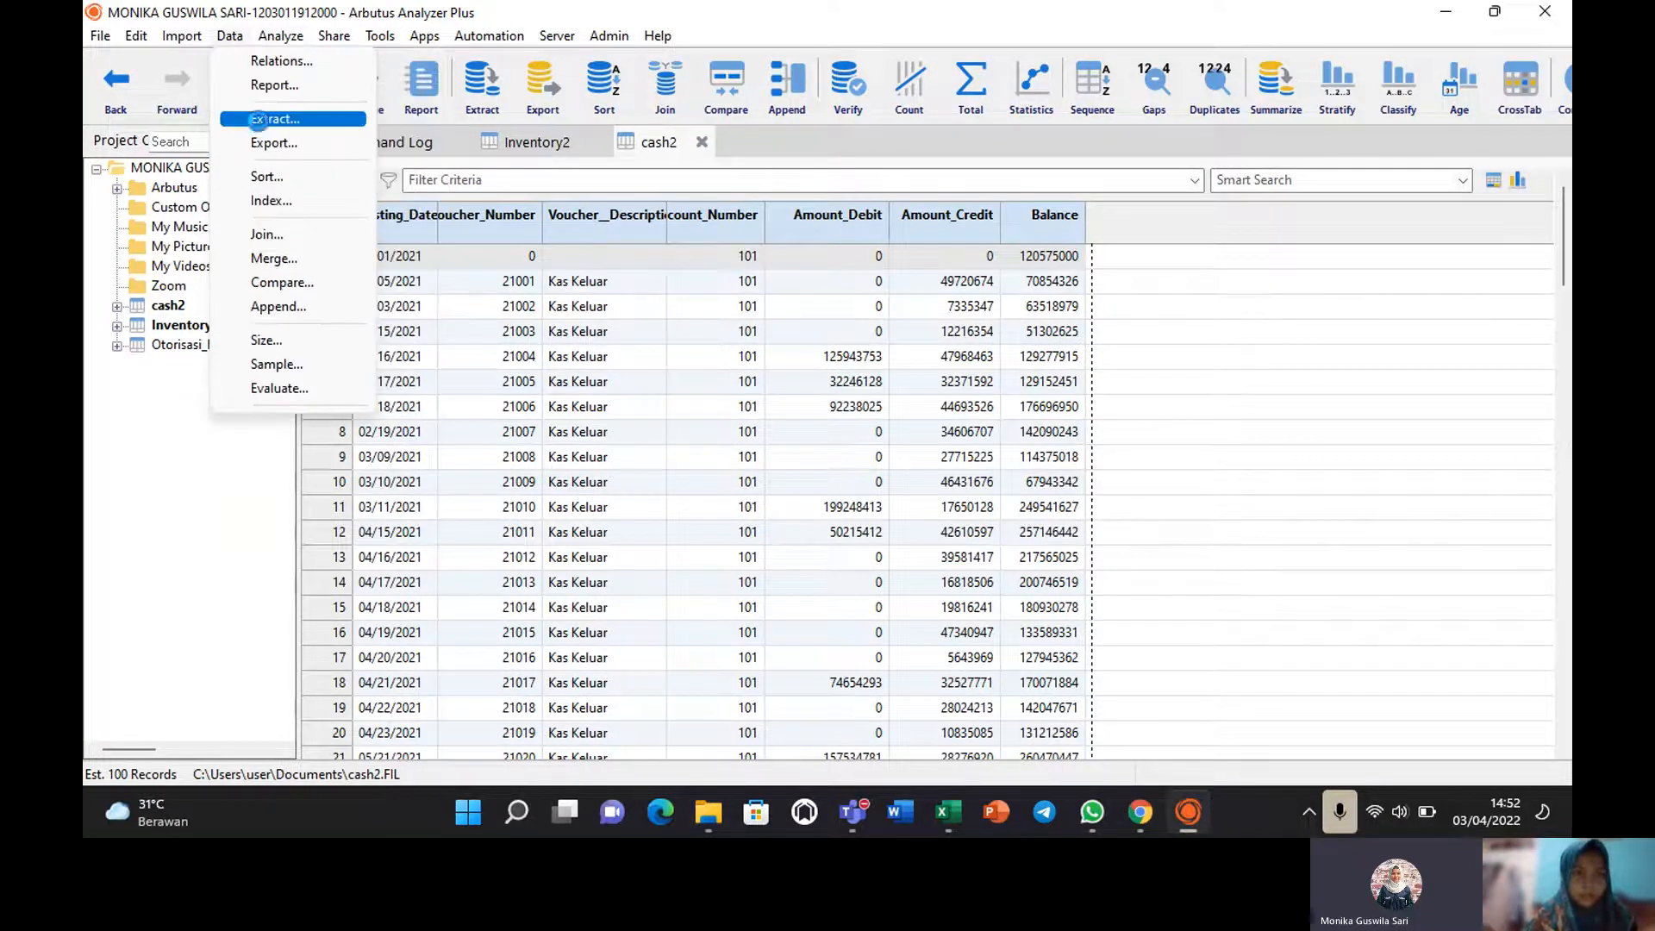
{"action": "left_click", "coordinate": [258, 120]}
{"action": "left_click", "coordinate": [592, 156]}
{"action": "left_click", "coordinate": [659, 219]}
{"action": "left_click", "coordinate": [996, 188]}
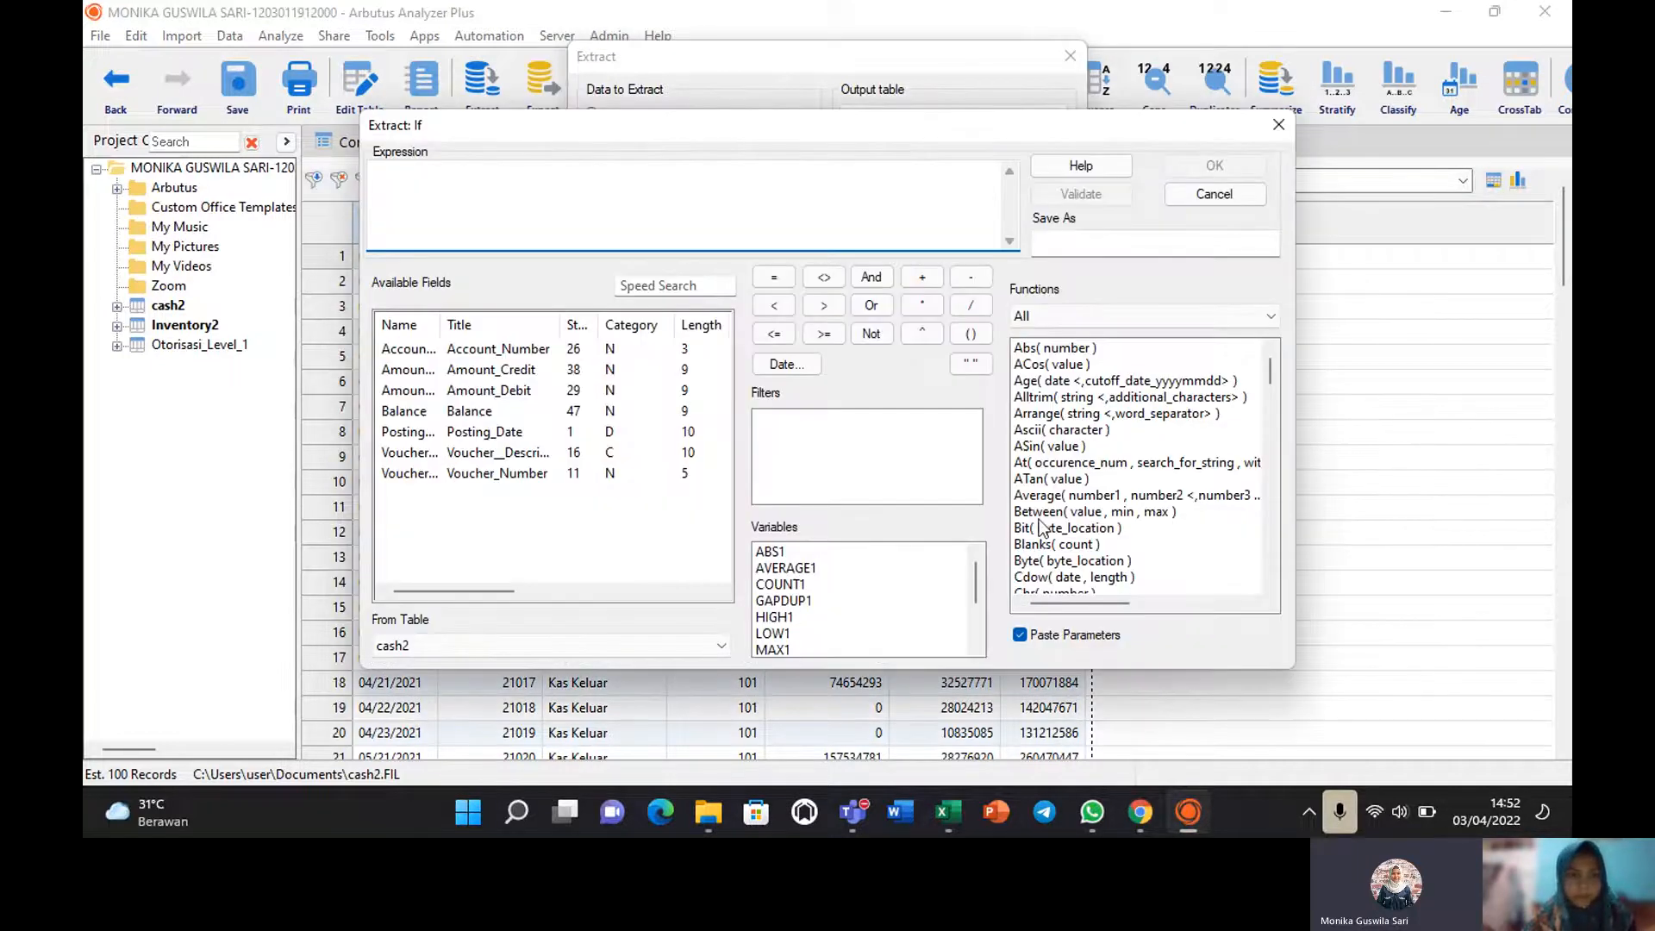
Build the condition Between( Amount_Credit , 50000000, 100000000).
{"action": "double_click", "coordinate": [1057, 515]}
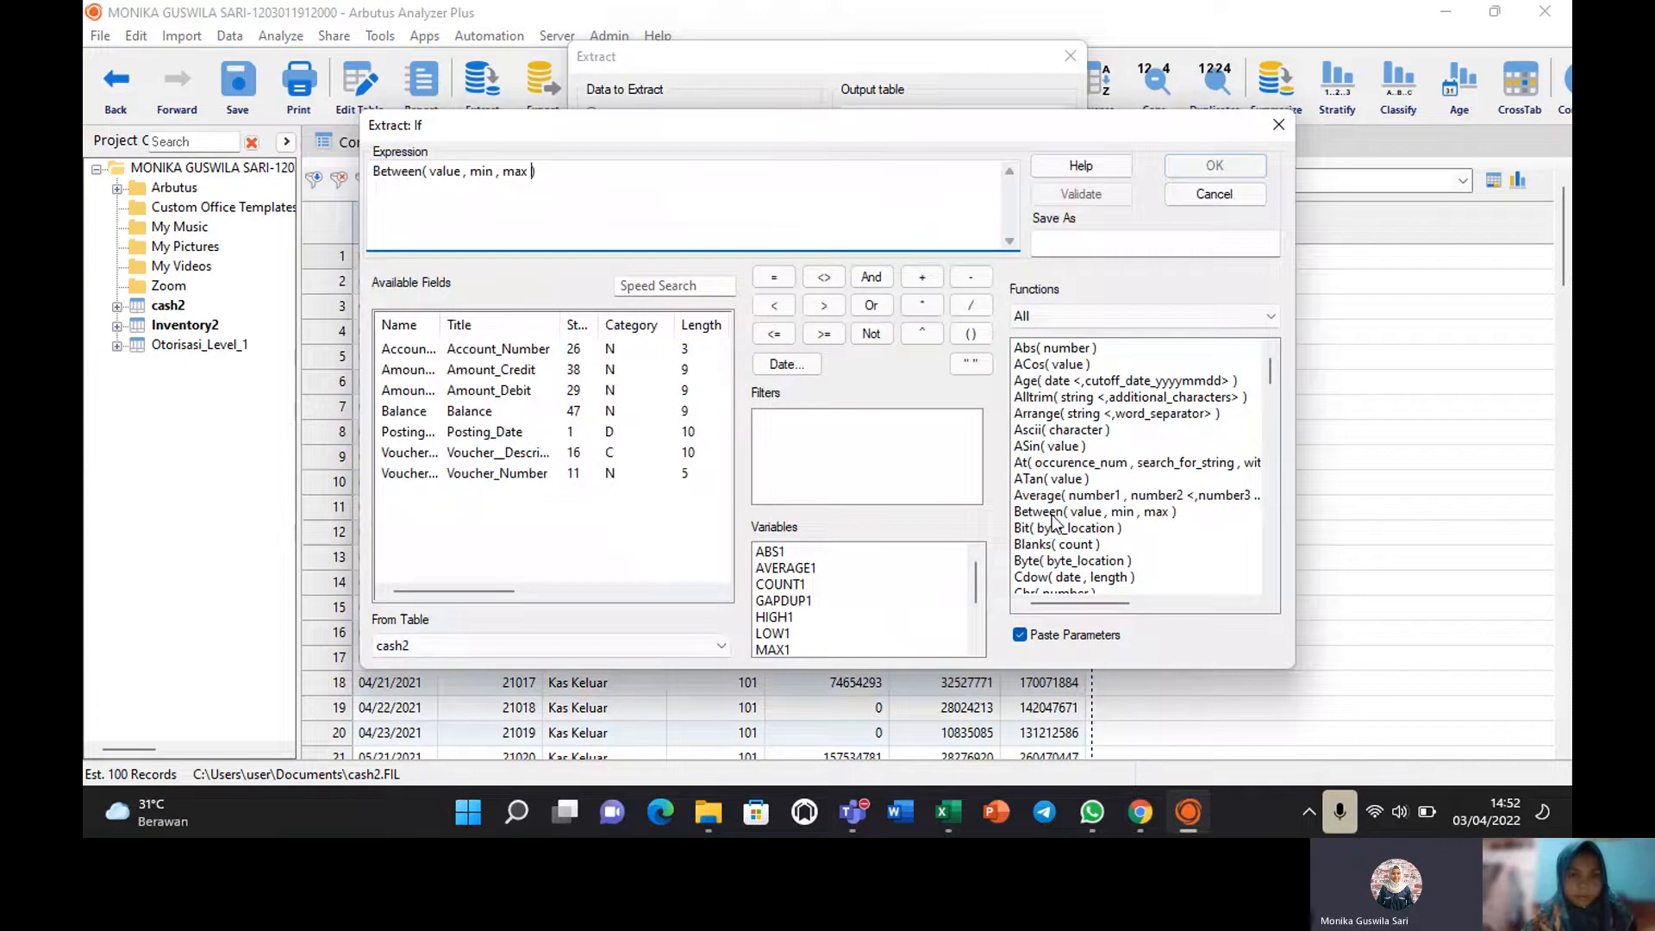
{"action": "double_click", "coordinate": [407, 371]}
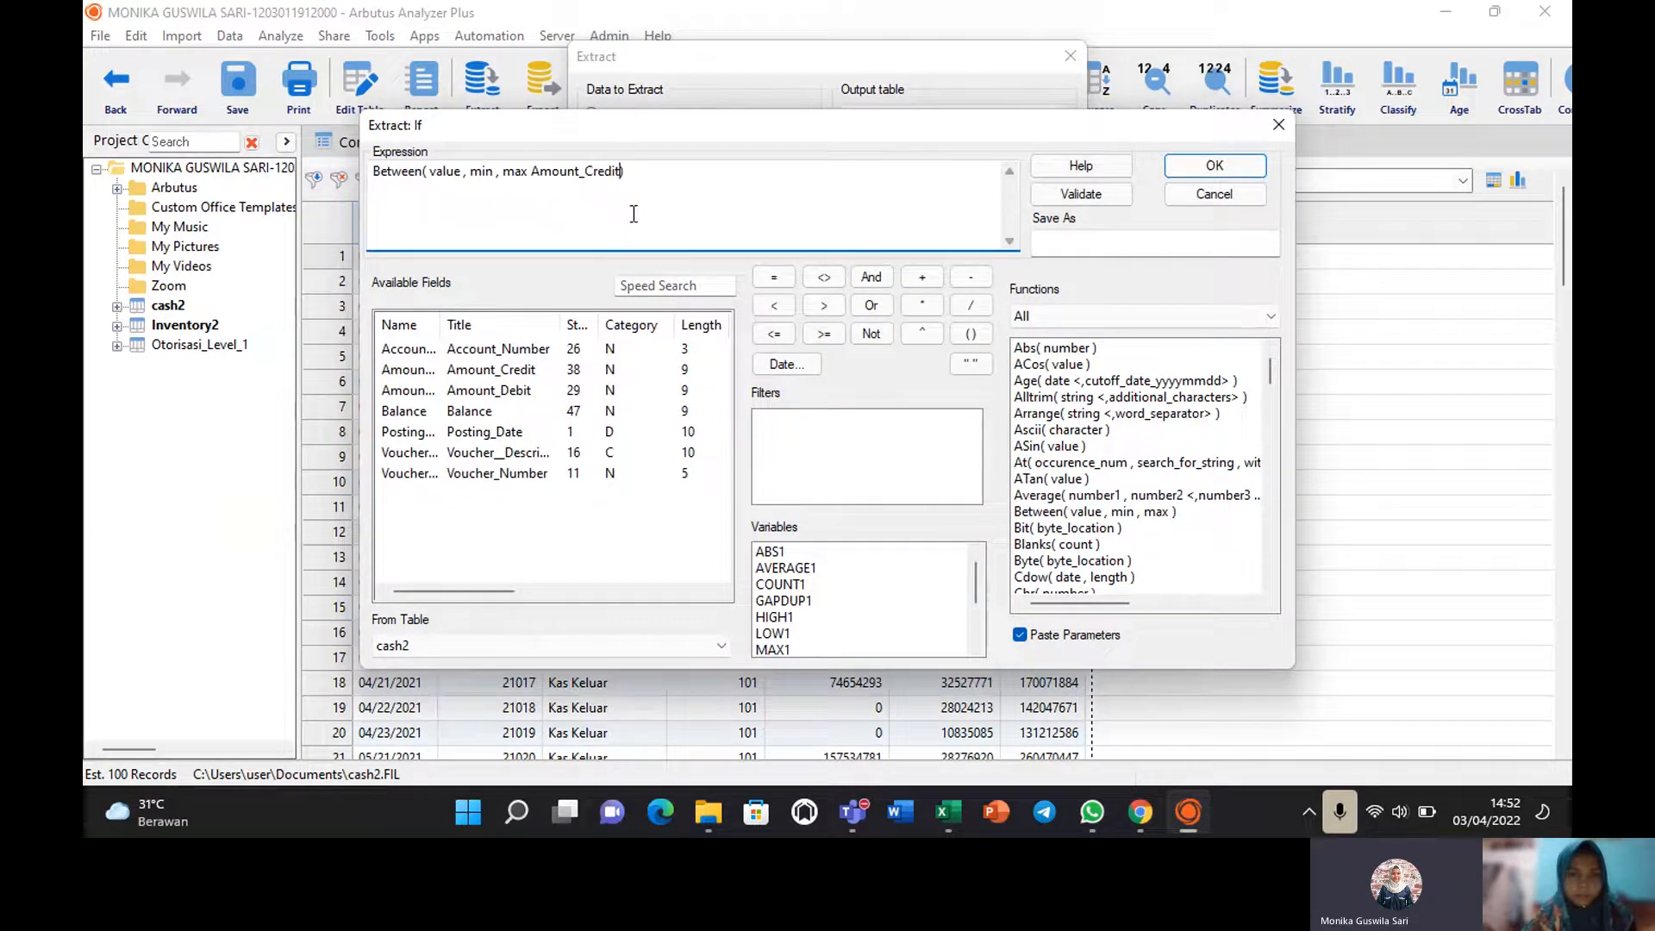
{"action": "key", "text": "BackSpace"}
{"action": "key", "text": "BackSpace"}
{"action": "key", "text": "BackSpace"}
{"action": "key", "text": "BackSpace"}
{"action": "key", "text": "BackSpace"}
{"action": "key", "text": "BackSpace"}
{"action": "key", "text": "BackSpace"}
{"action": "key", "text": "BackSpace"}
{"action": "key", "text": "BackSpace"}
{"action": "key", "text": "BackSpace"}
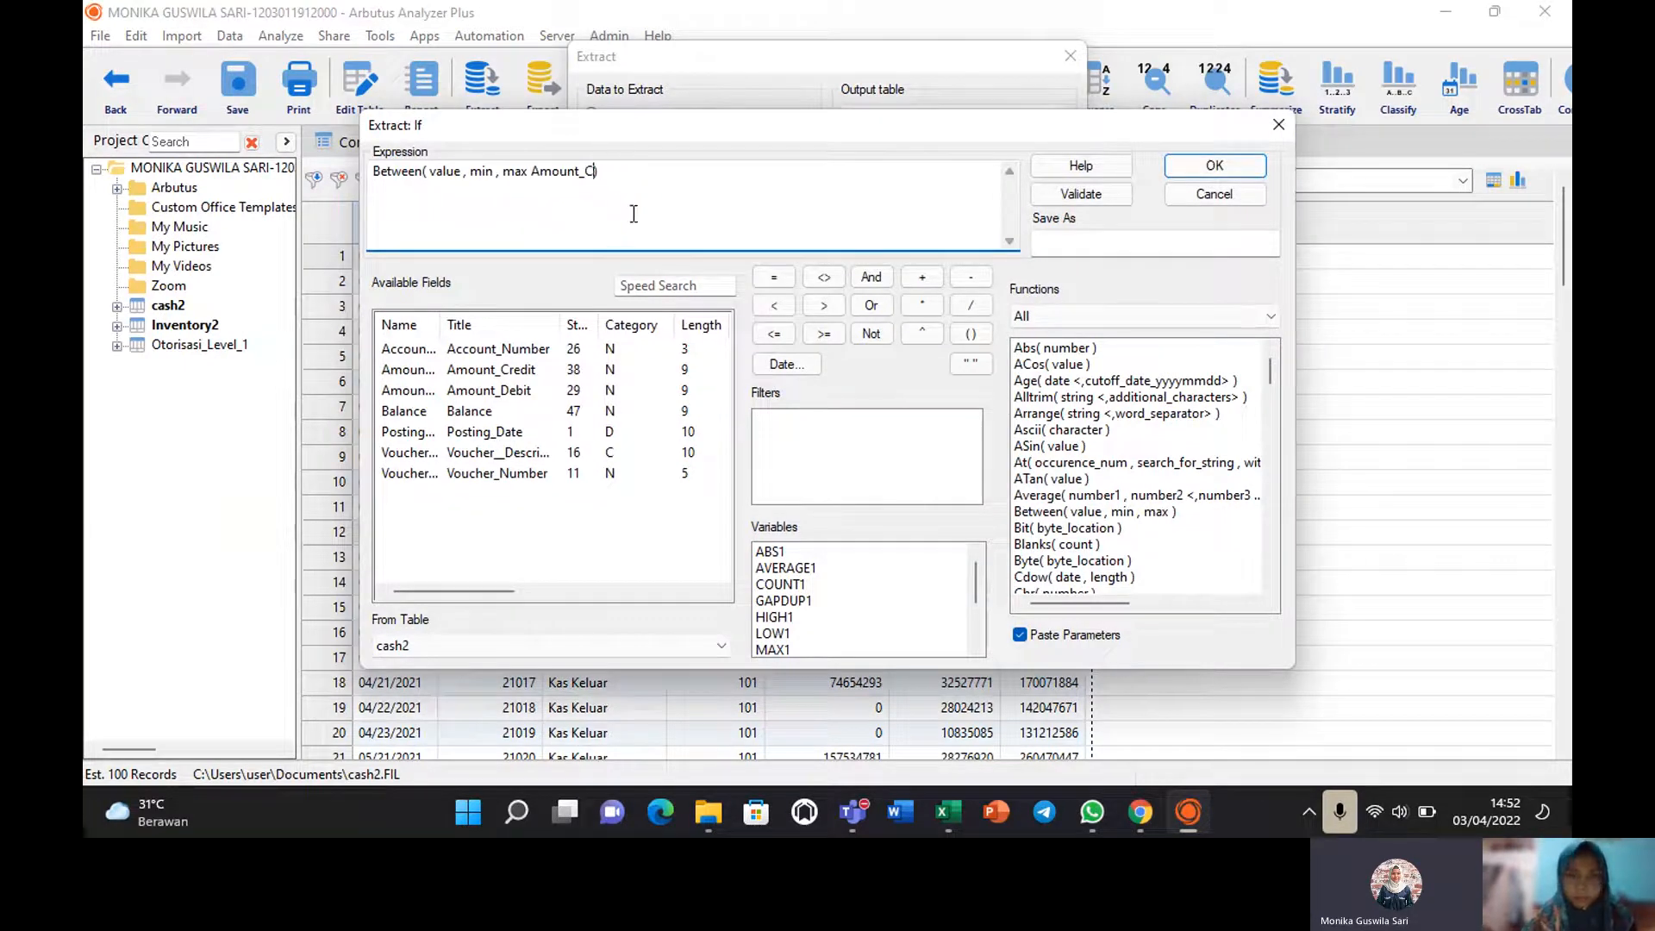
{"action": "key", "text": "BackSpace"}
{"action": "key", "text": "BackSpace"}
{"action": "key", "text": "BackSpace"}
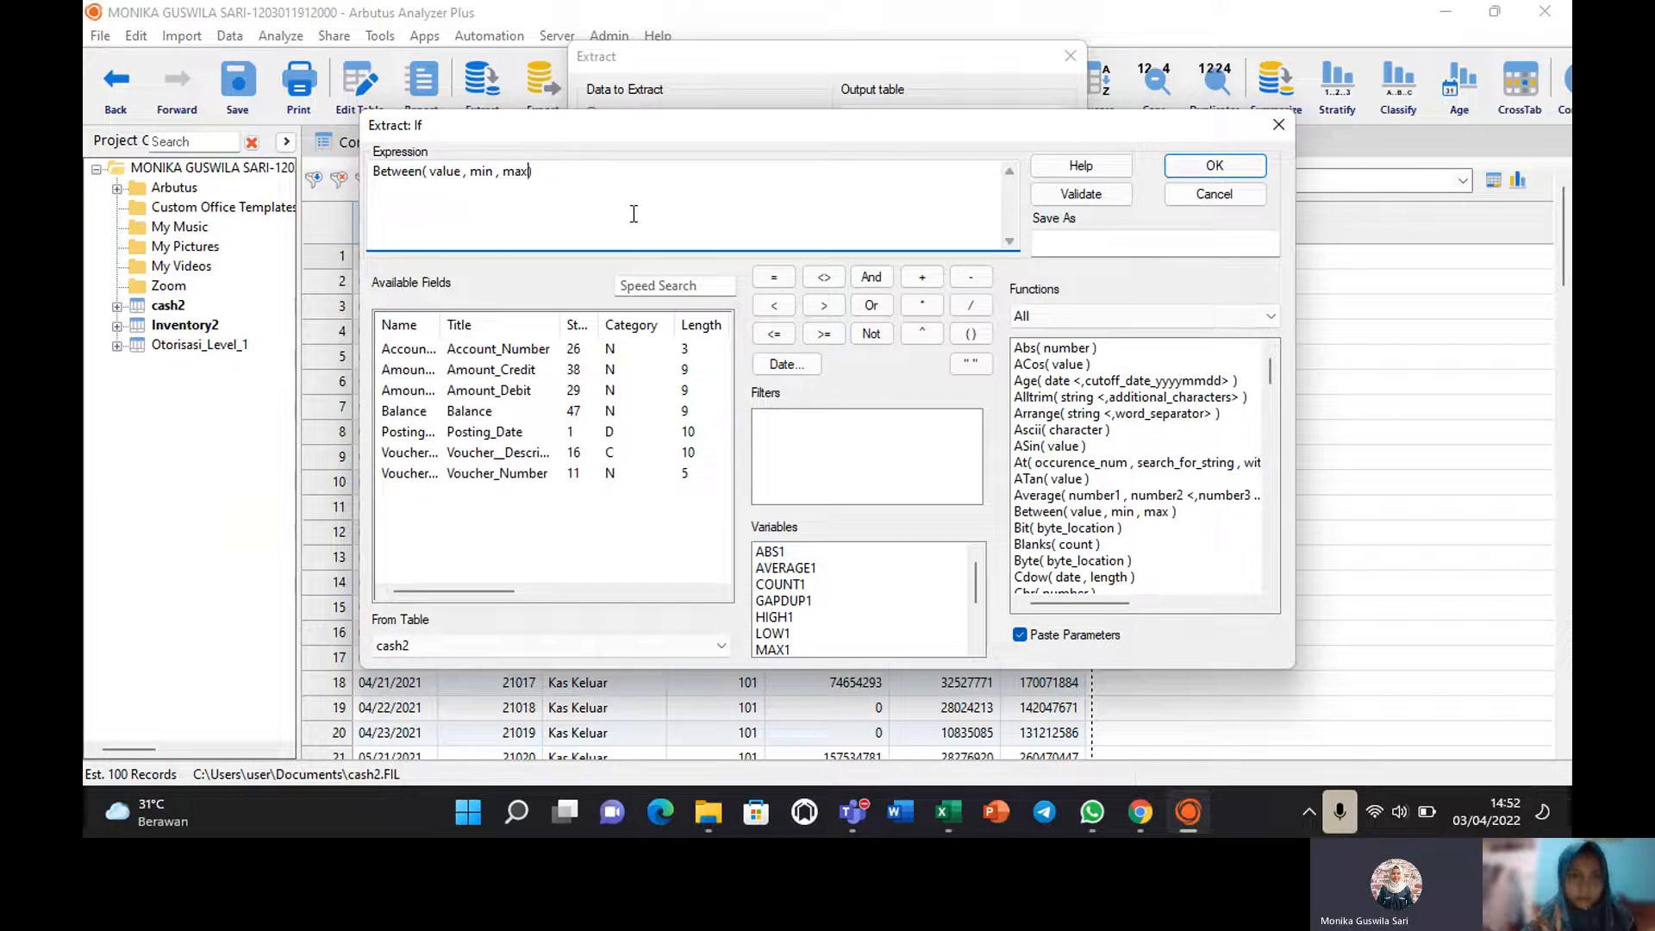
{"action": "double_click", "coordinate": [442, 176]}
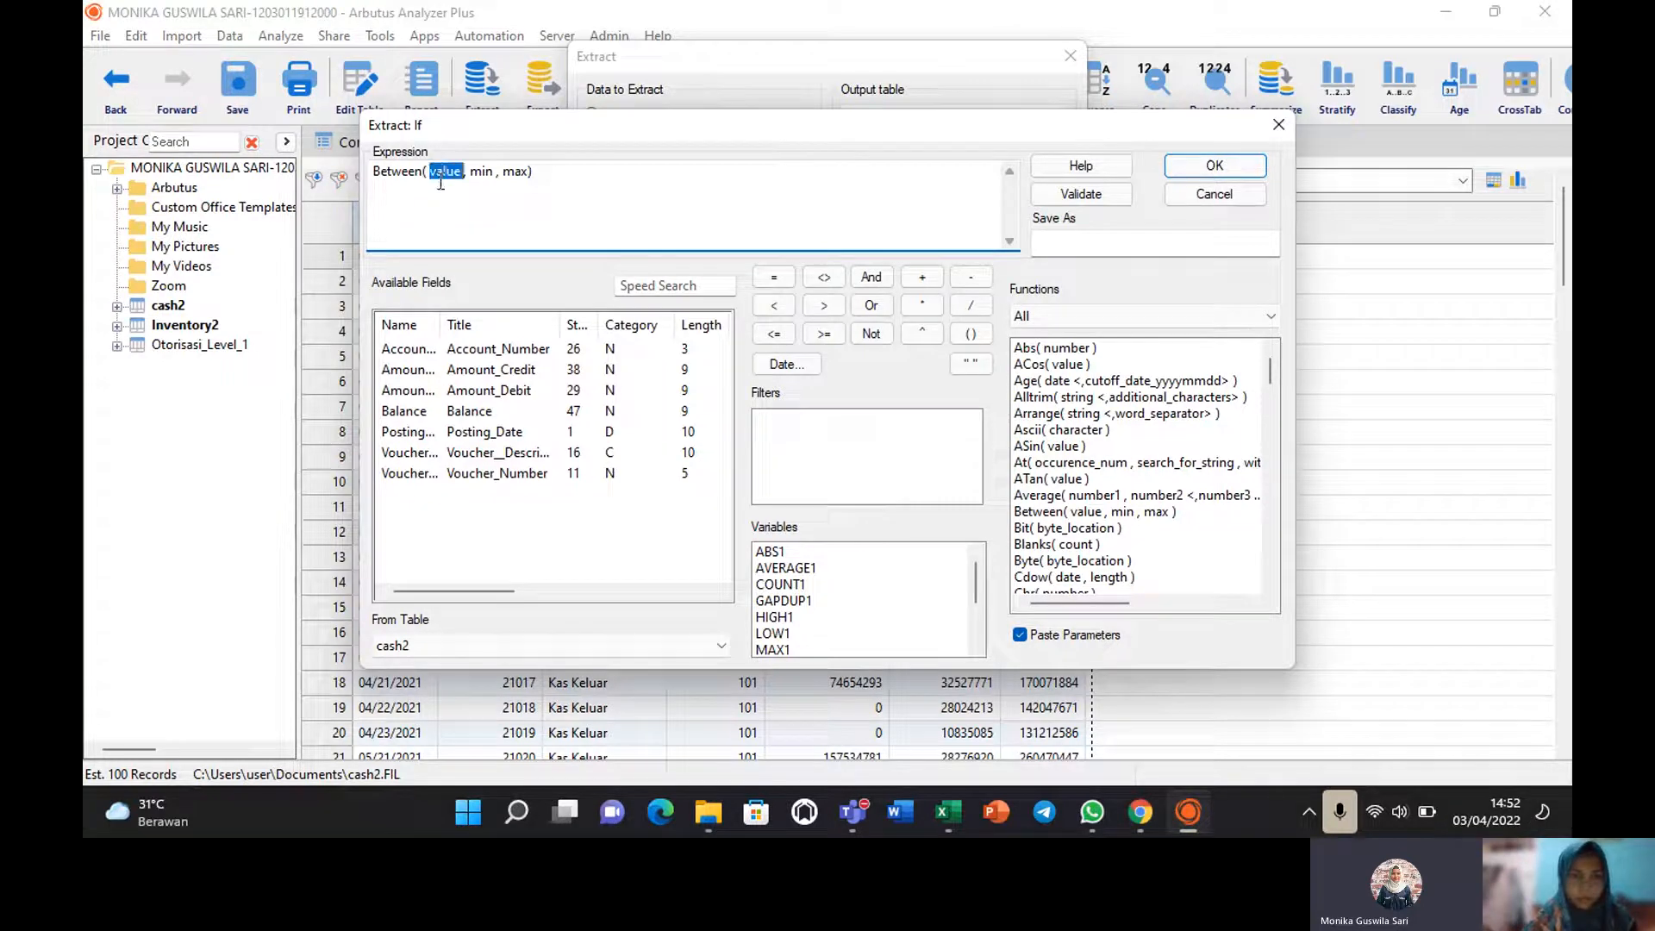
{"action": "double_click", "coordinate": [401, 373]}
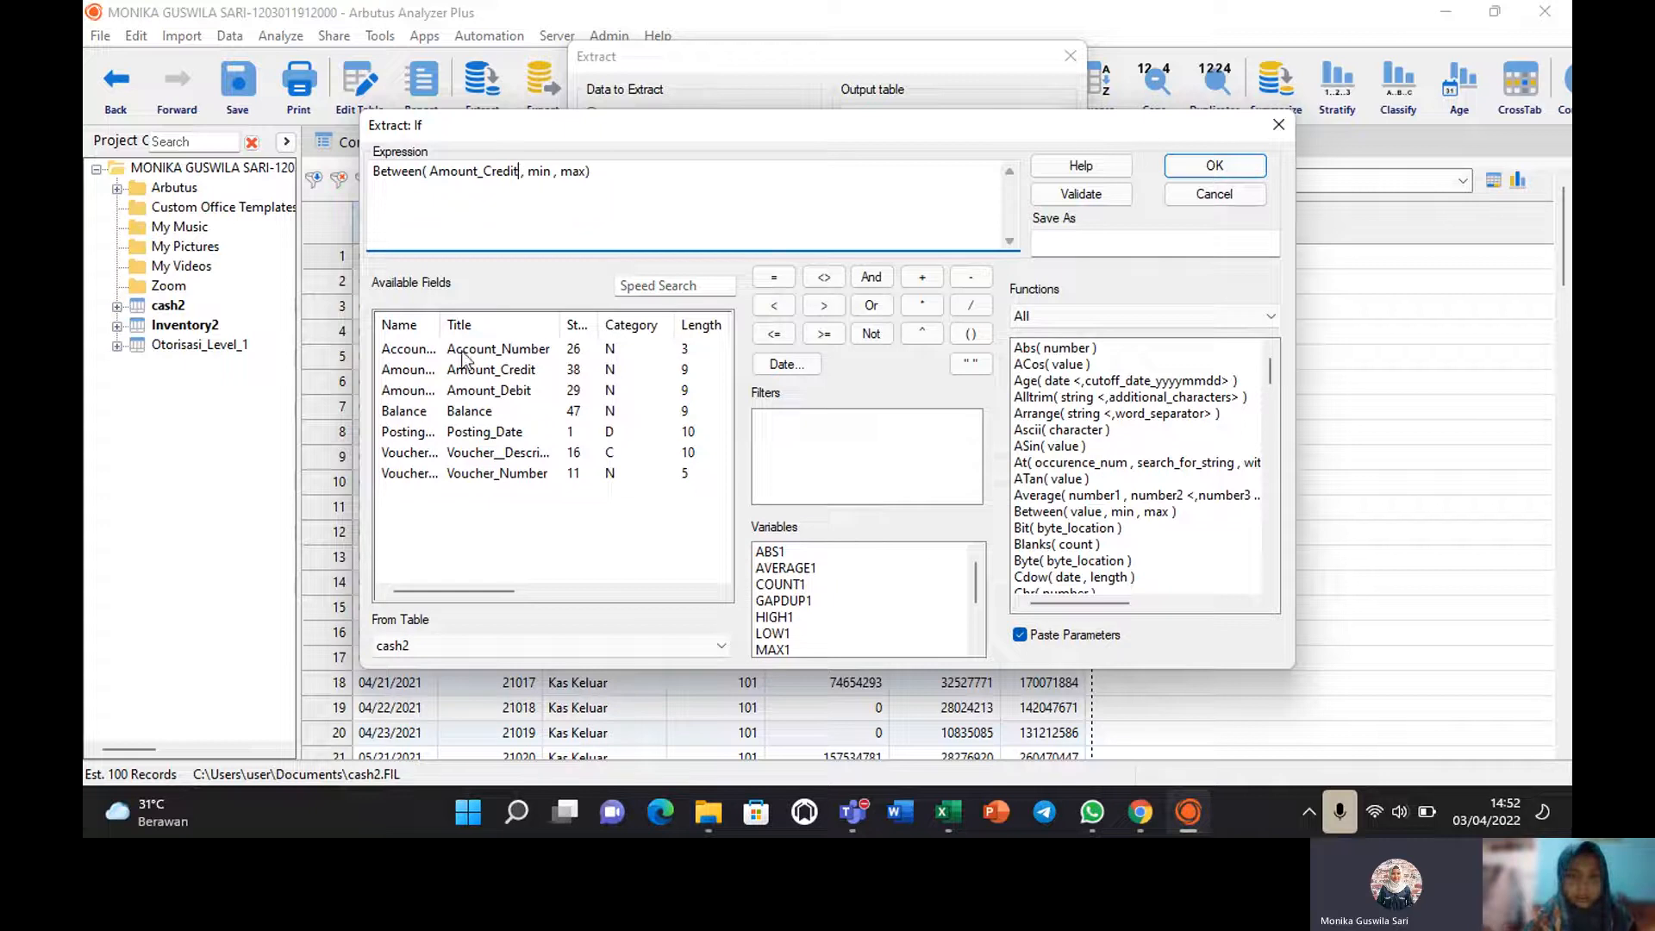
{"action": "double_click", "coordinate": [546, 170]}
{"action": "type", "text": "500"}
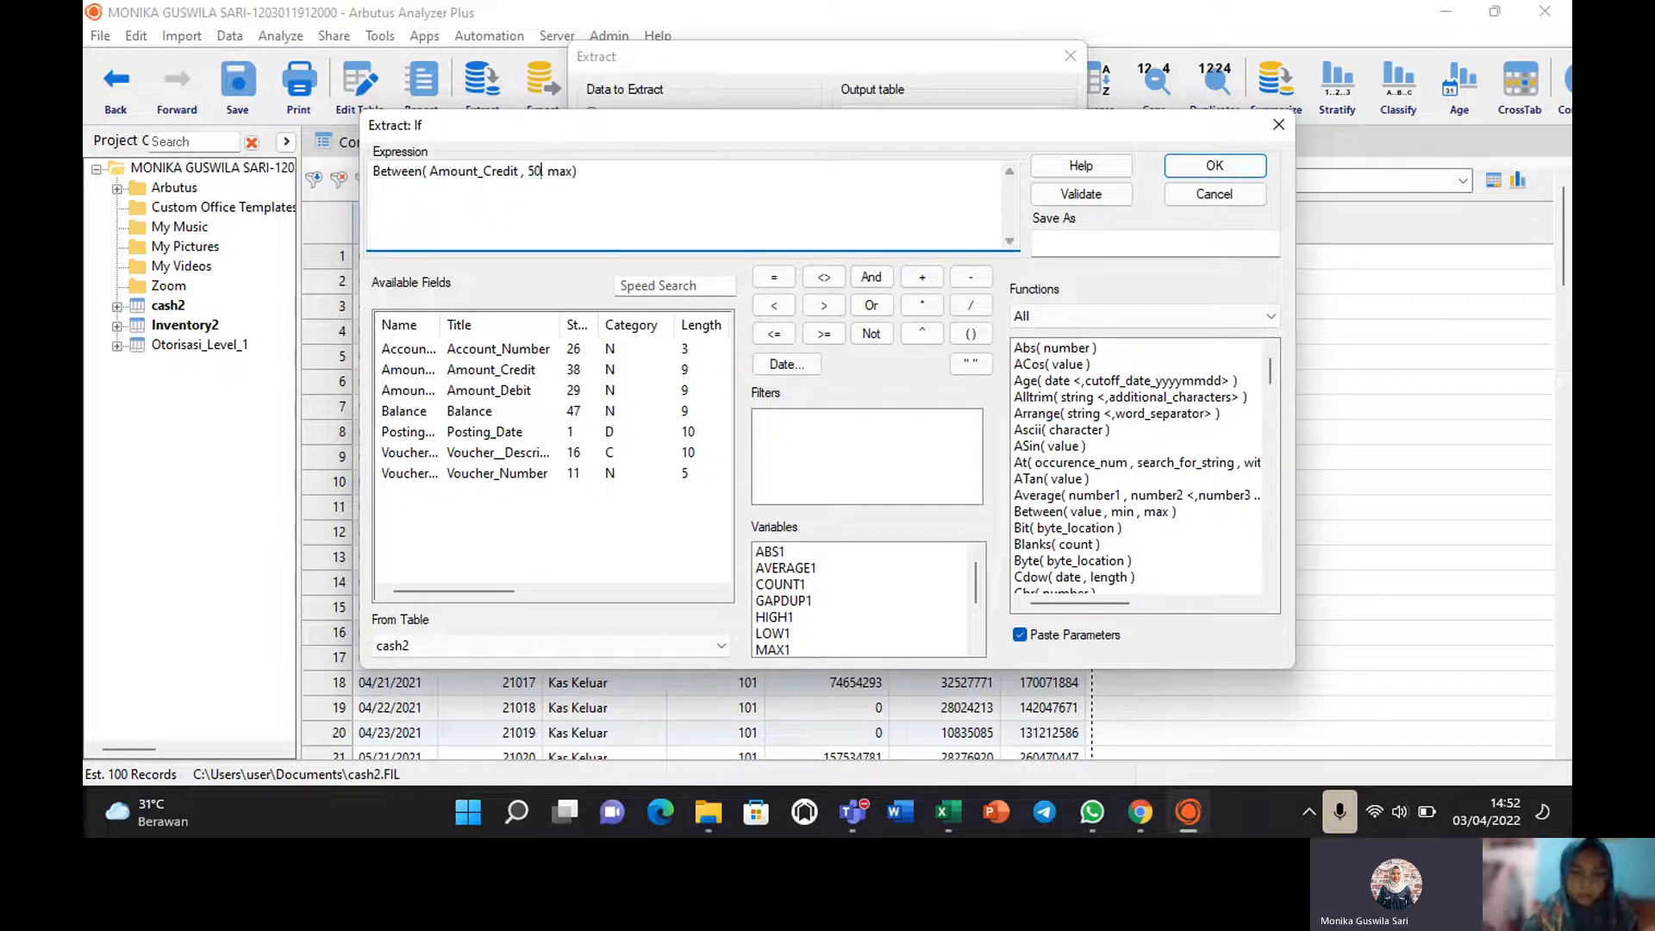
{"action": "type", "text": "00000"}
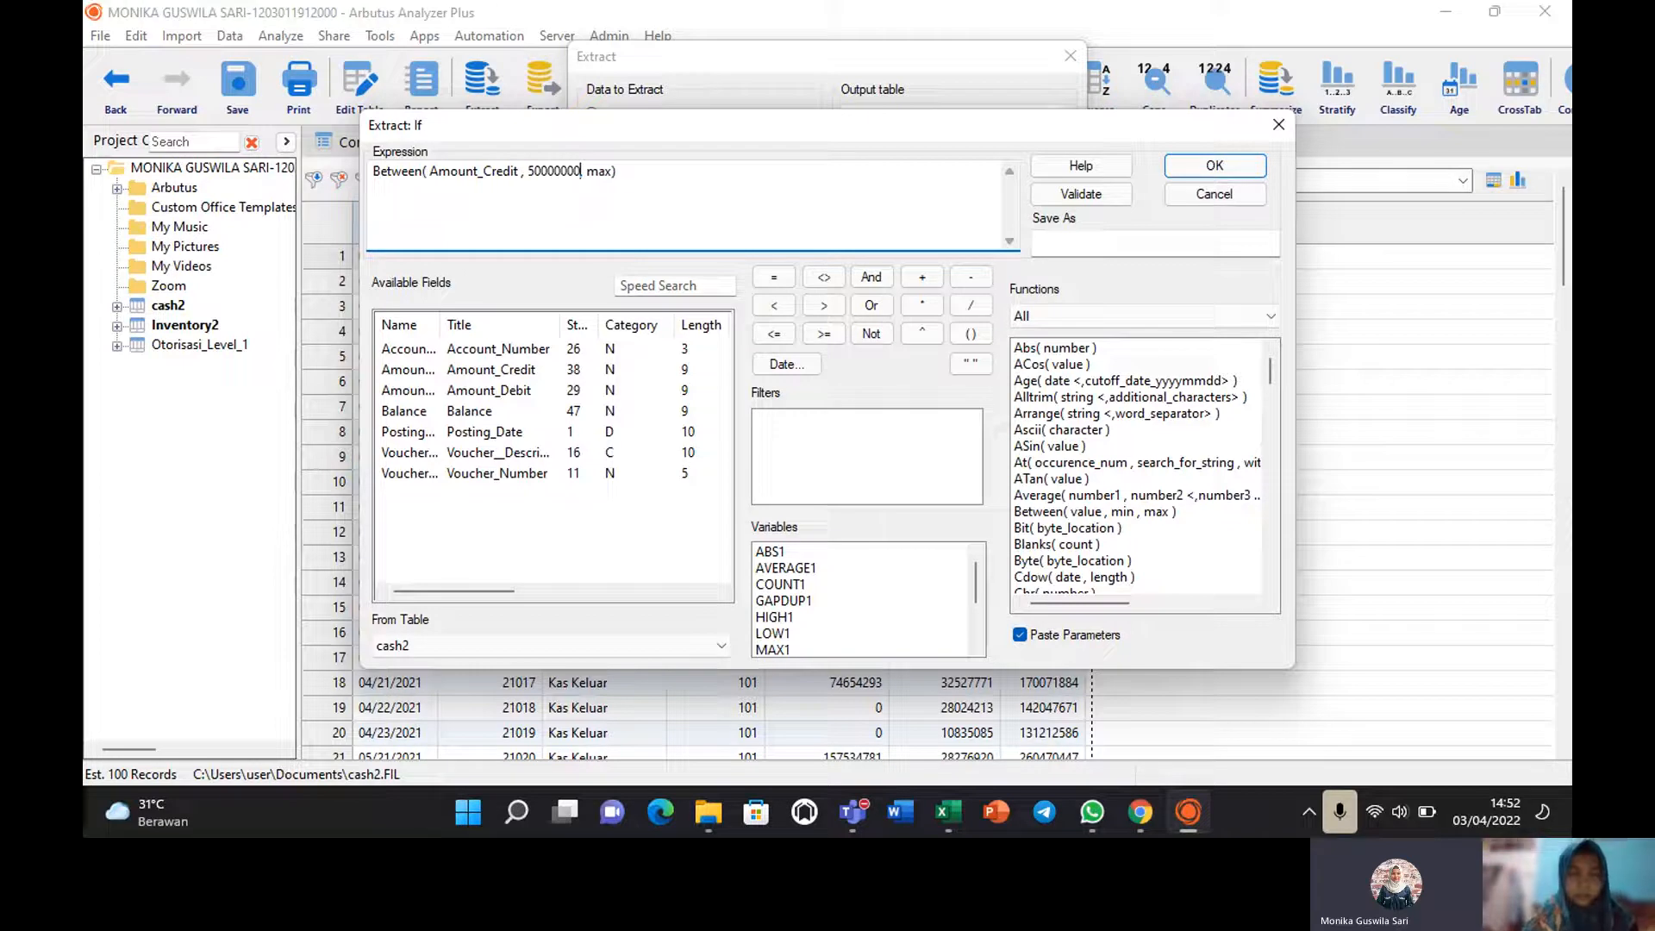
{"action": "double_click", "coordinate": [601, 171]}
{"action": "type", "text": "10"}
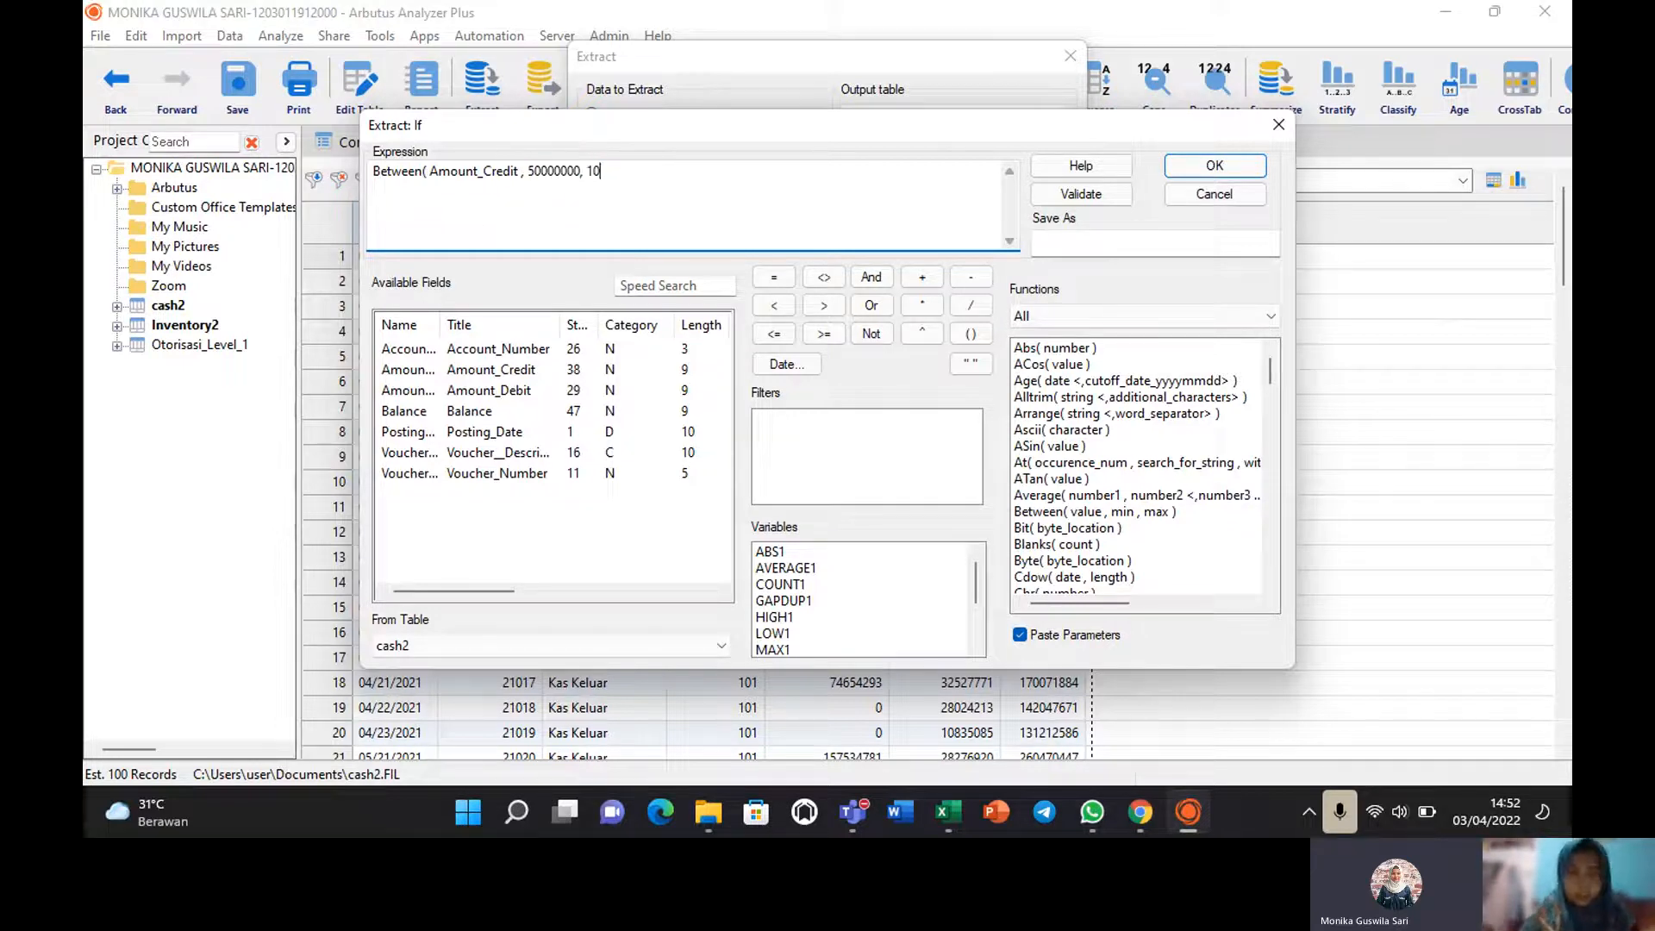
{"action": "type", "text": "0000000"}
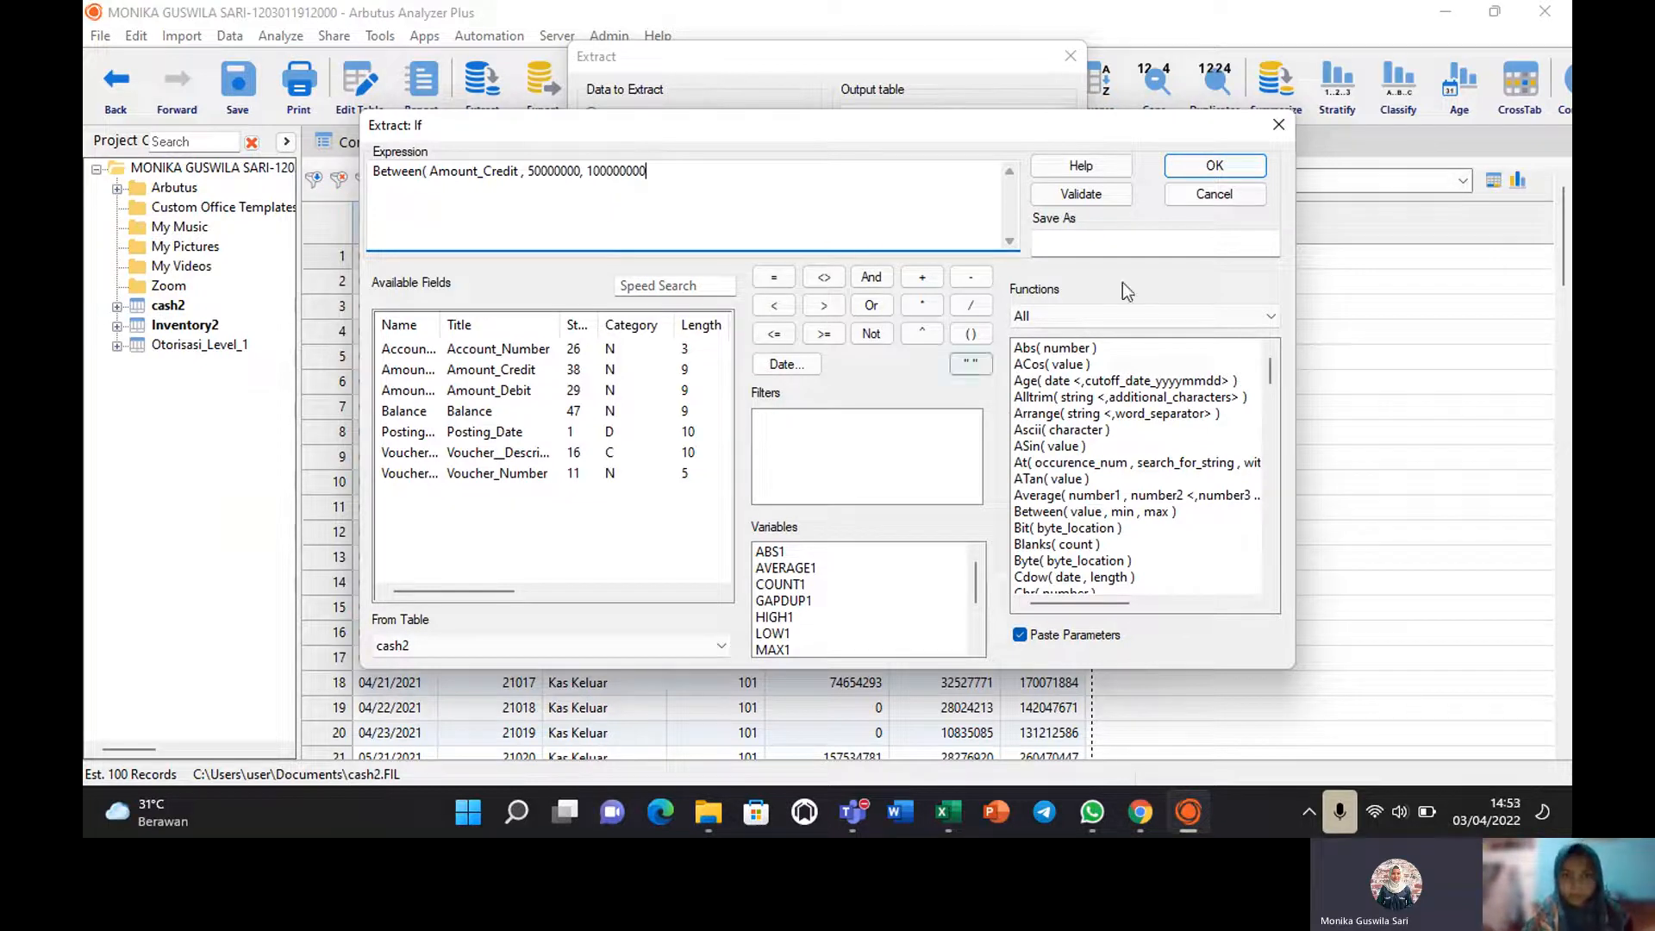
Add the missing closing parenthesis, validate the condition, and accept it.
{"action": "left_click", "coordinate": [1092, 195]}
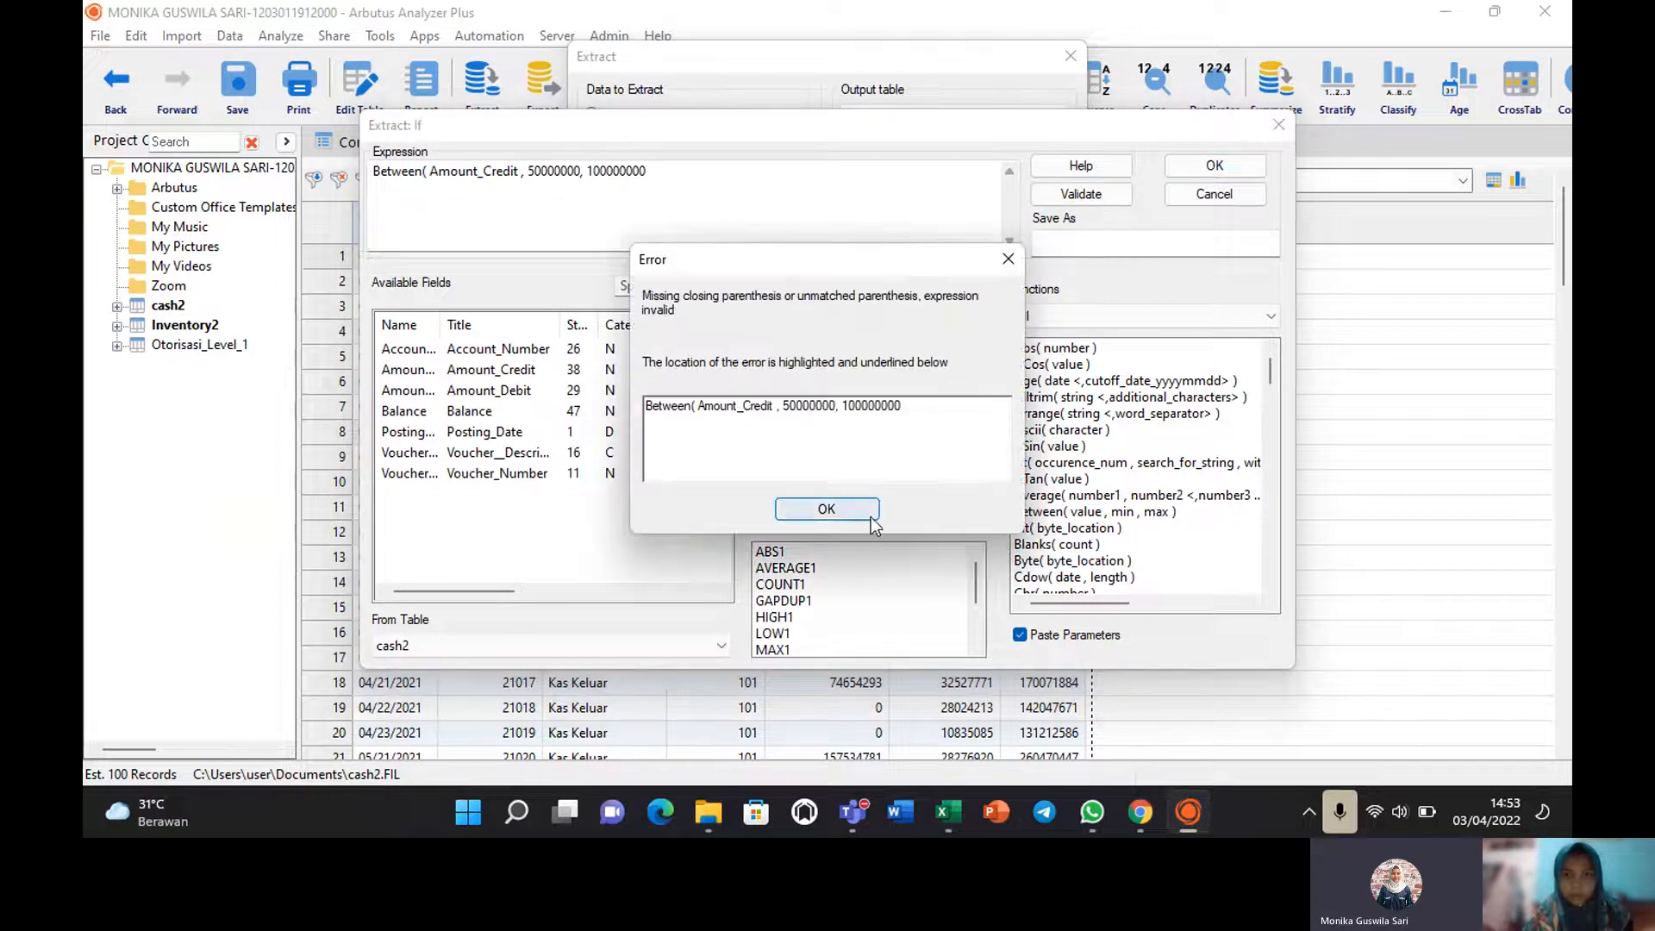
{"action": "left_click", "coordinate": [843, 505]}
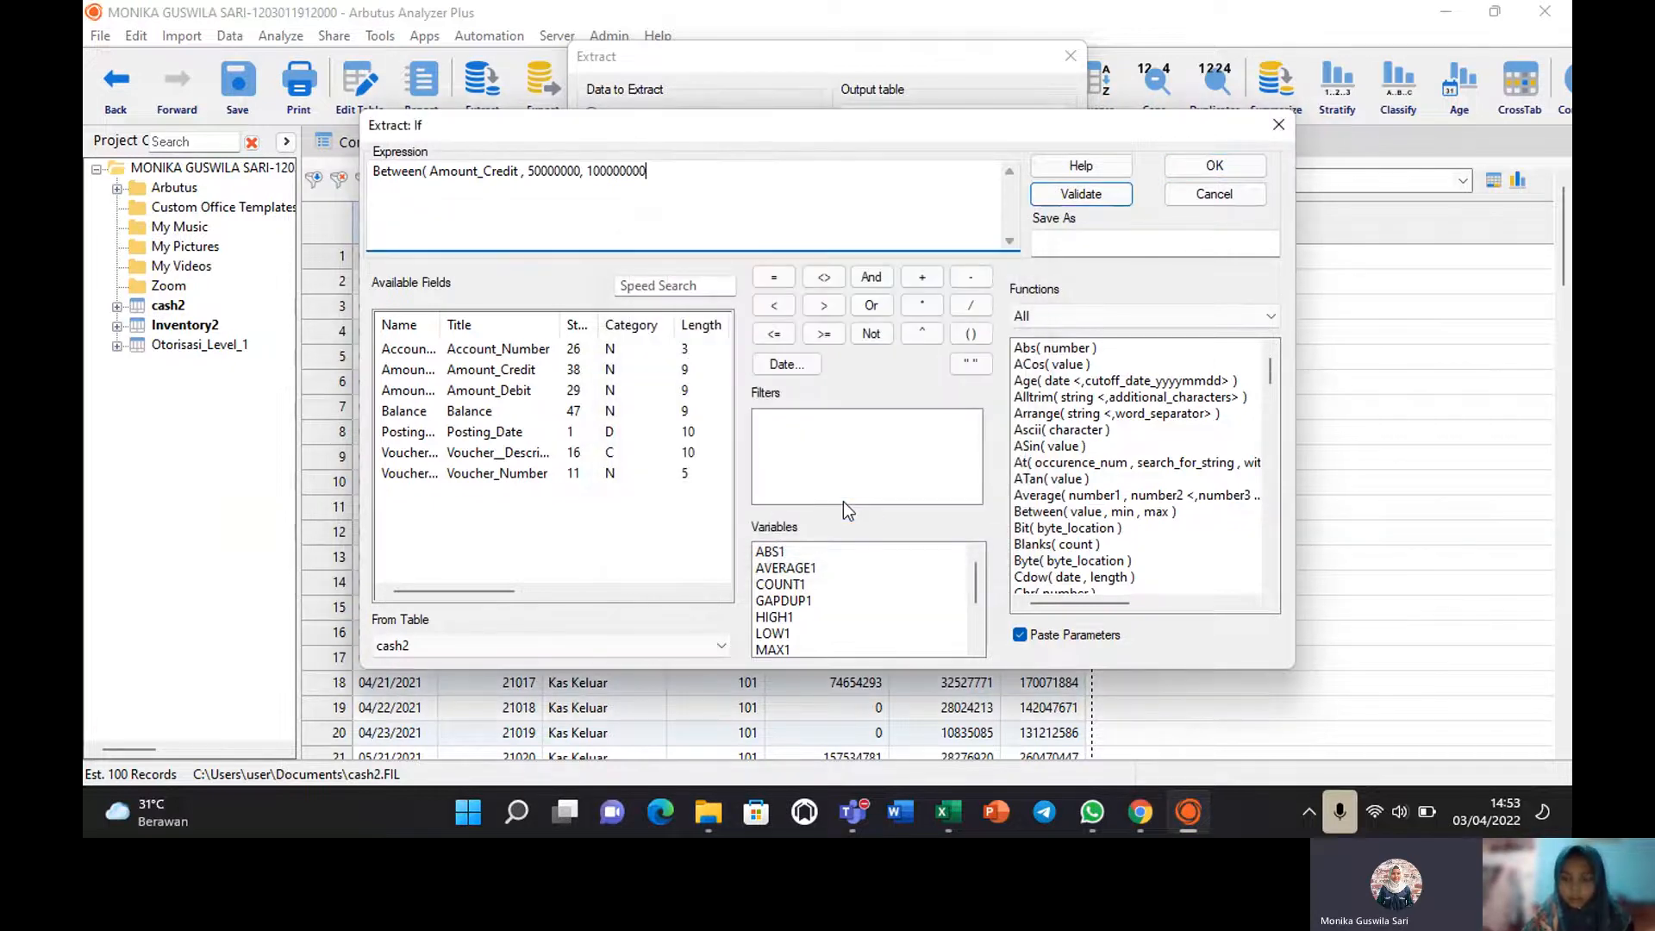
{"action": "type", "text": ")"}
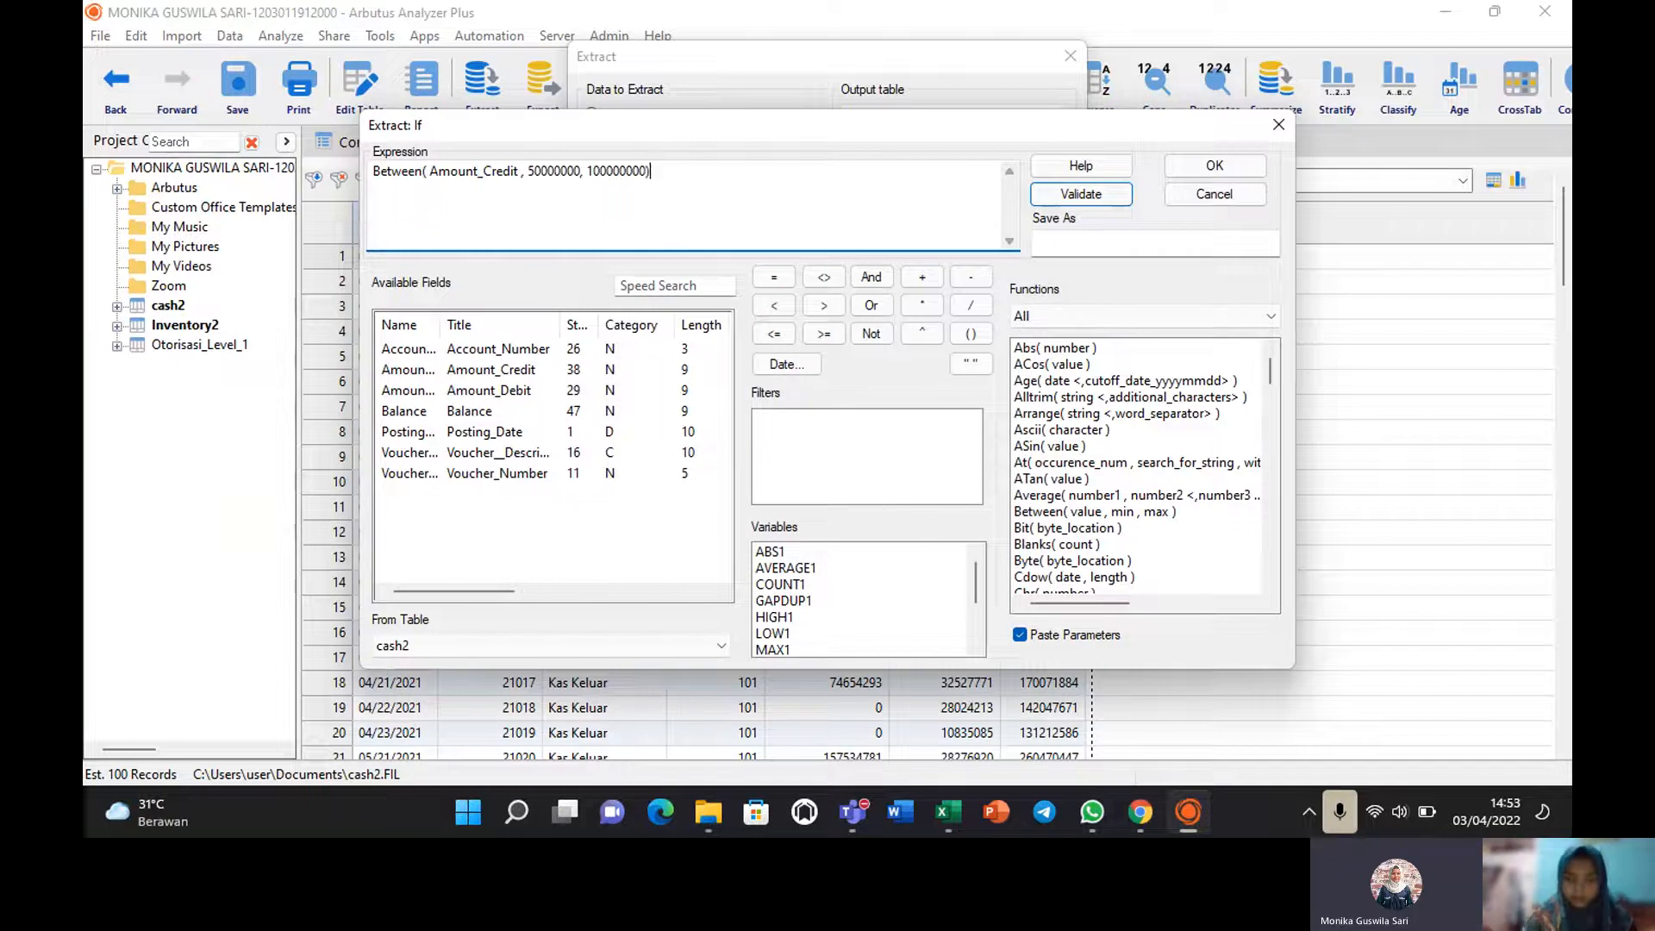
{"action": "left_click", "coordinate": [1080, 193]}
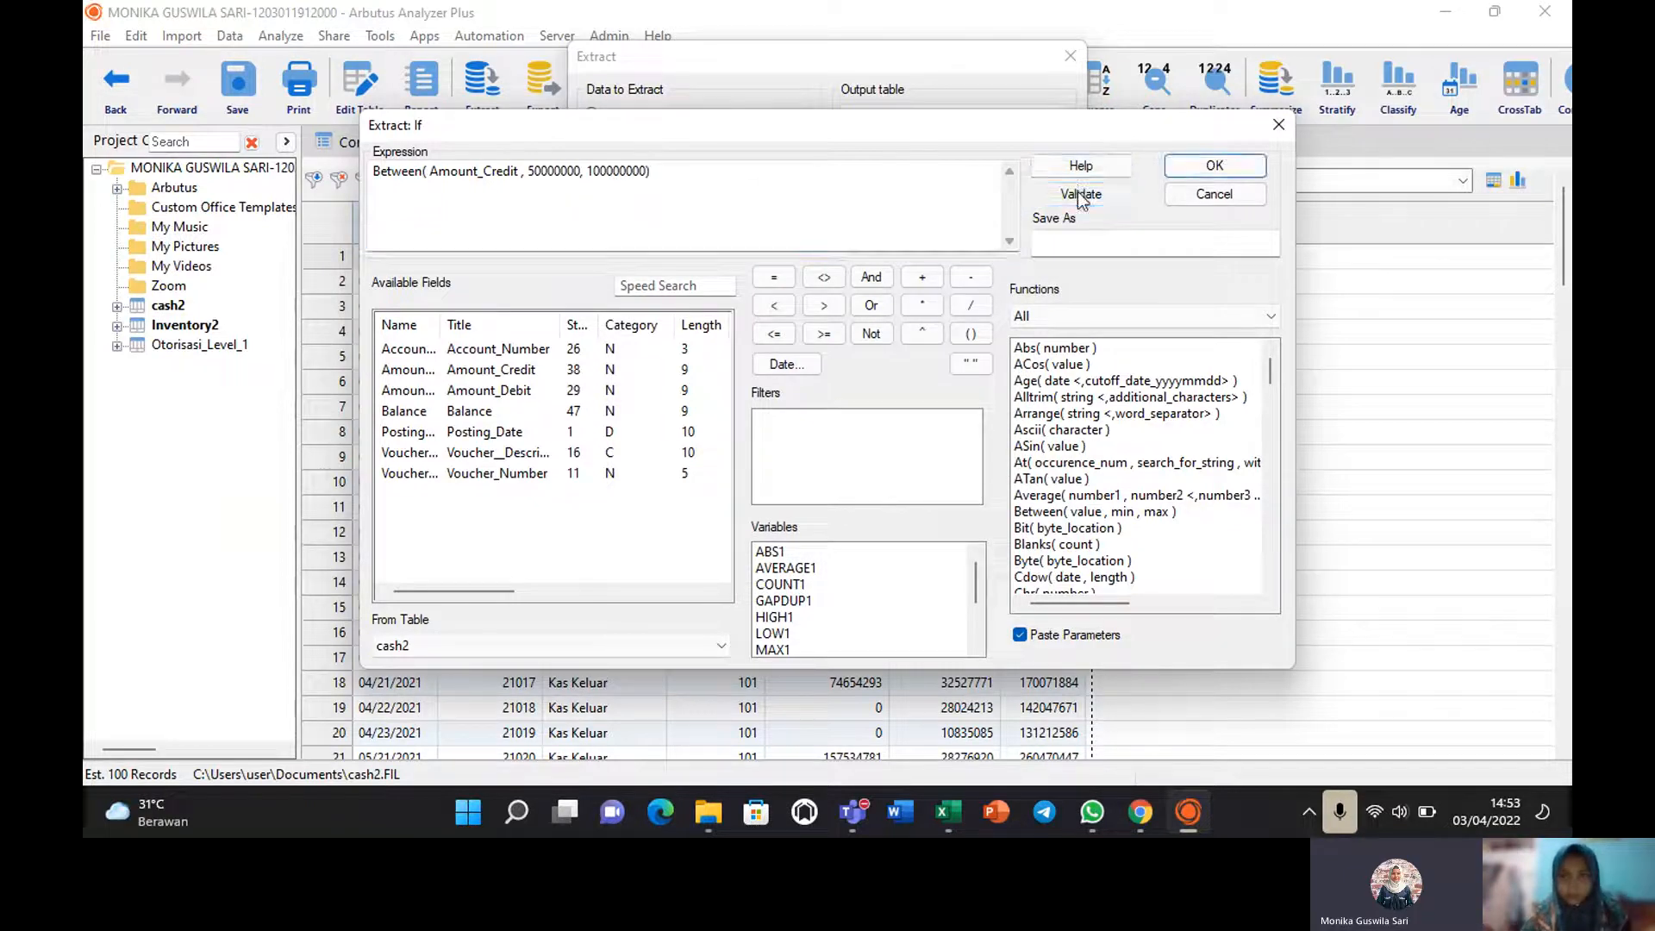
{"action": "left_click", "coordinate": [1214, 166]}
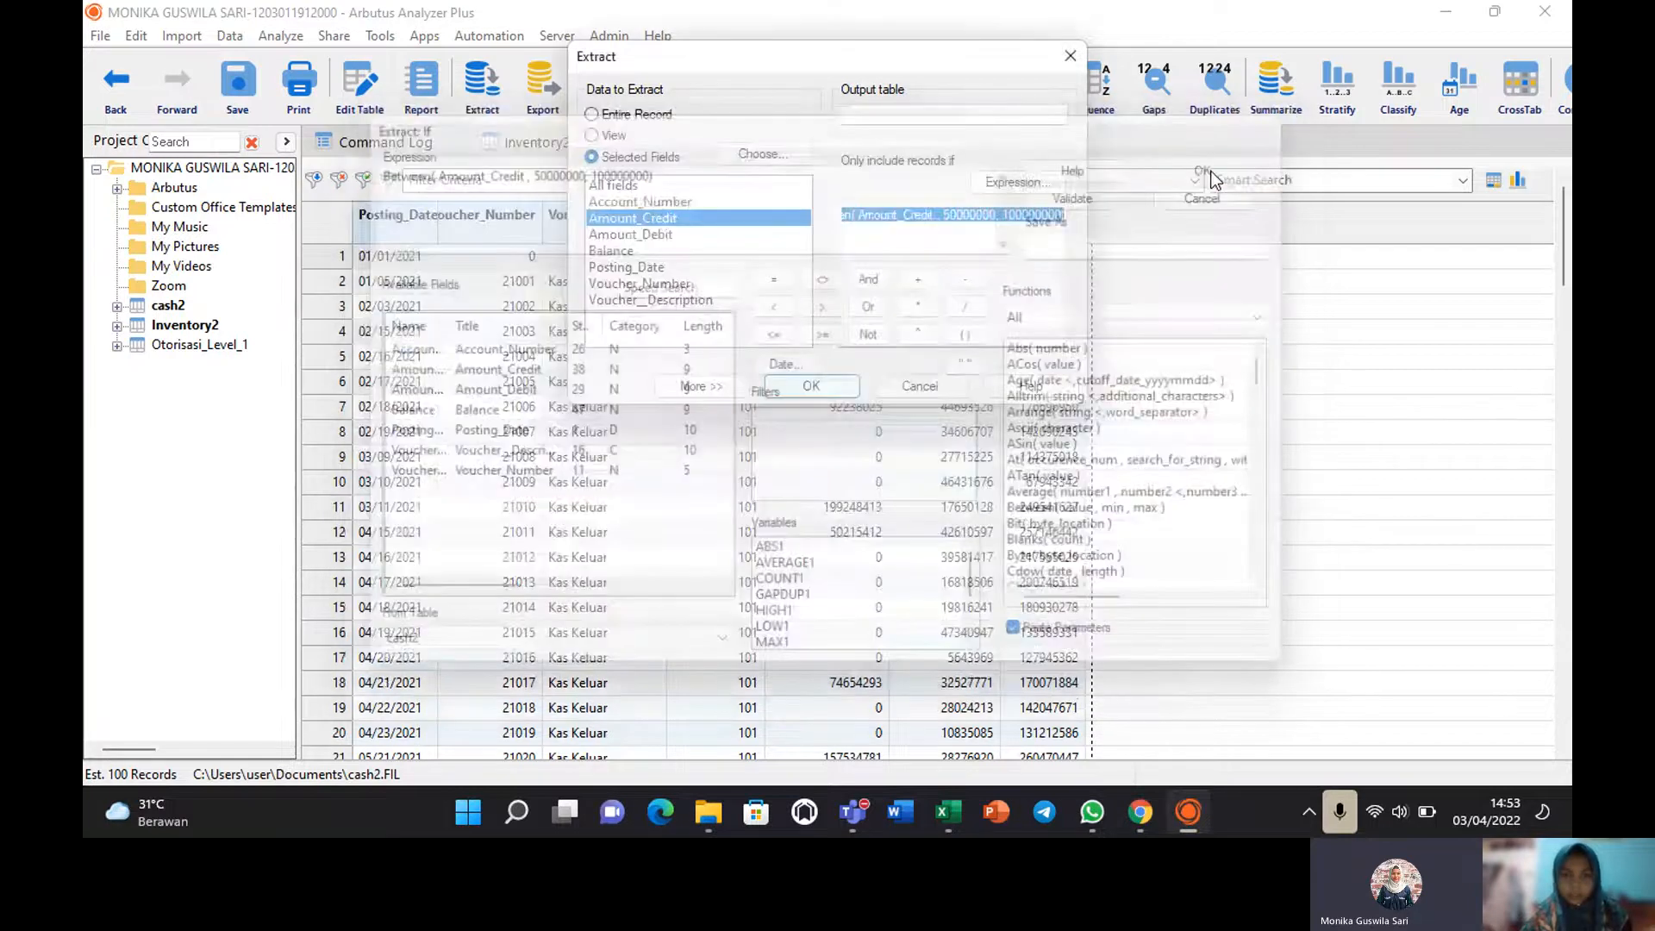
Run the extract into the new table 'Otorisasi Level 2', then reopen cash2.
{"action": "left_click", "coordinate": [811, 387]}
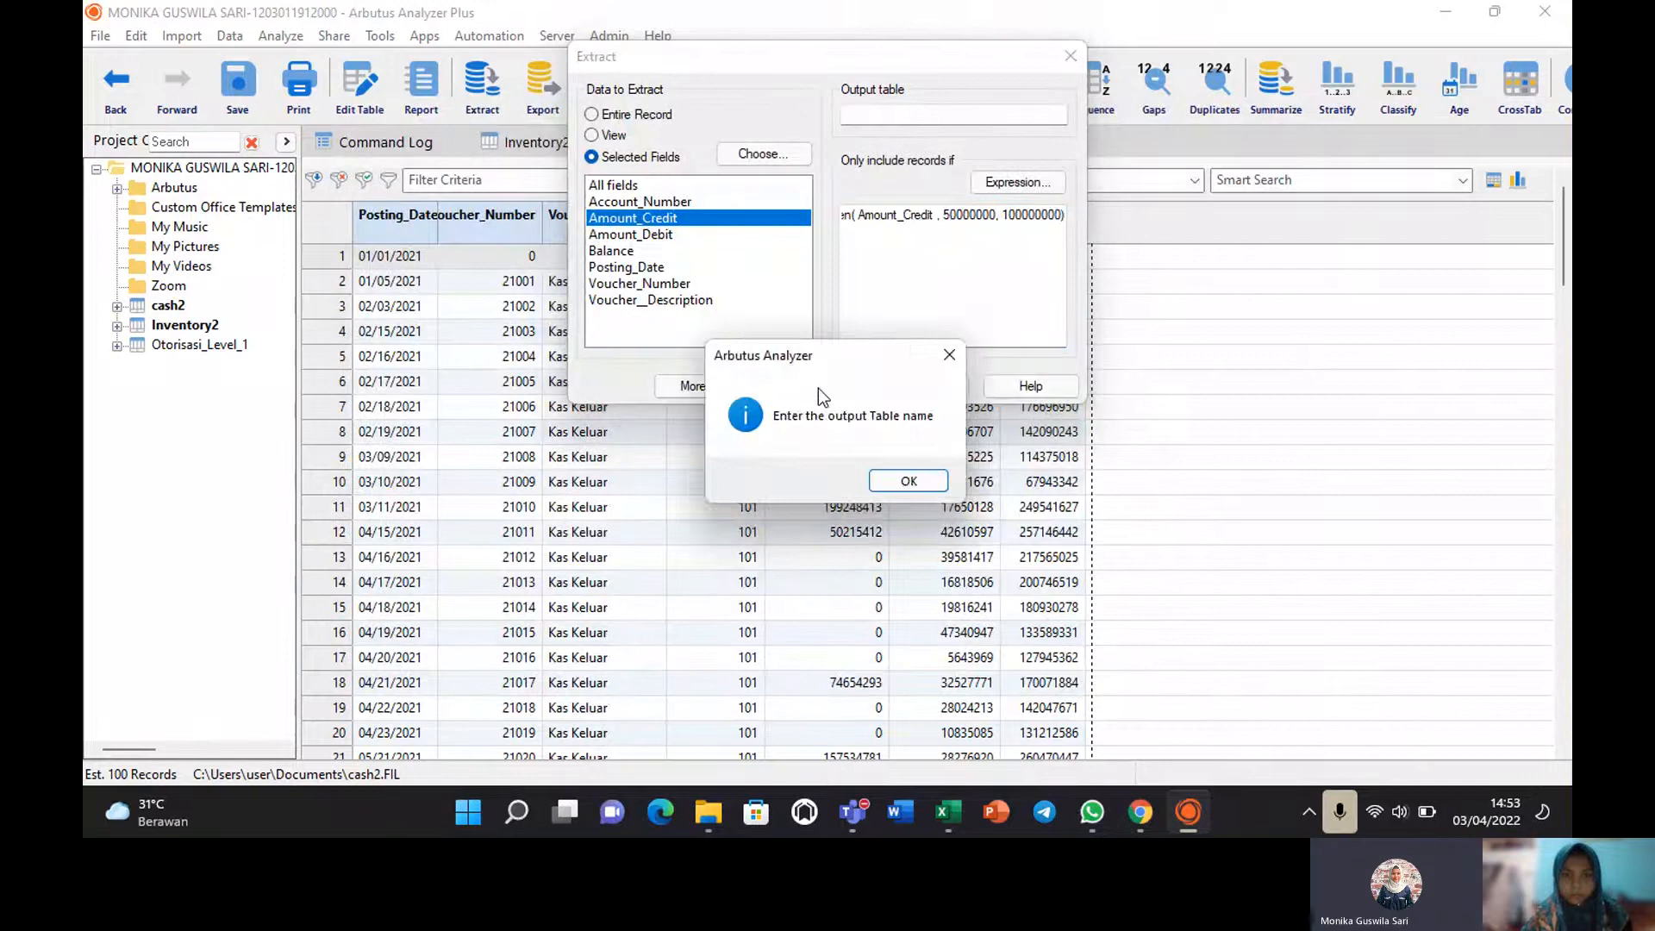
{"action": "left_click", "coordinate": [906, 484]}
{"action": "type", "text": "Otori"}
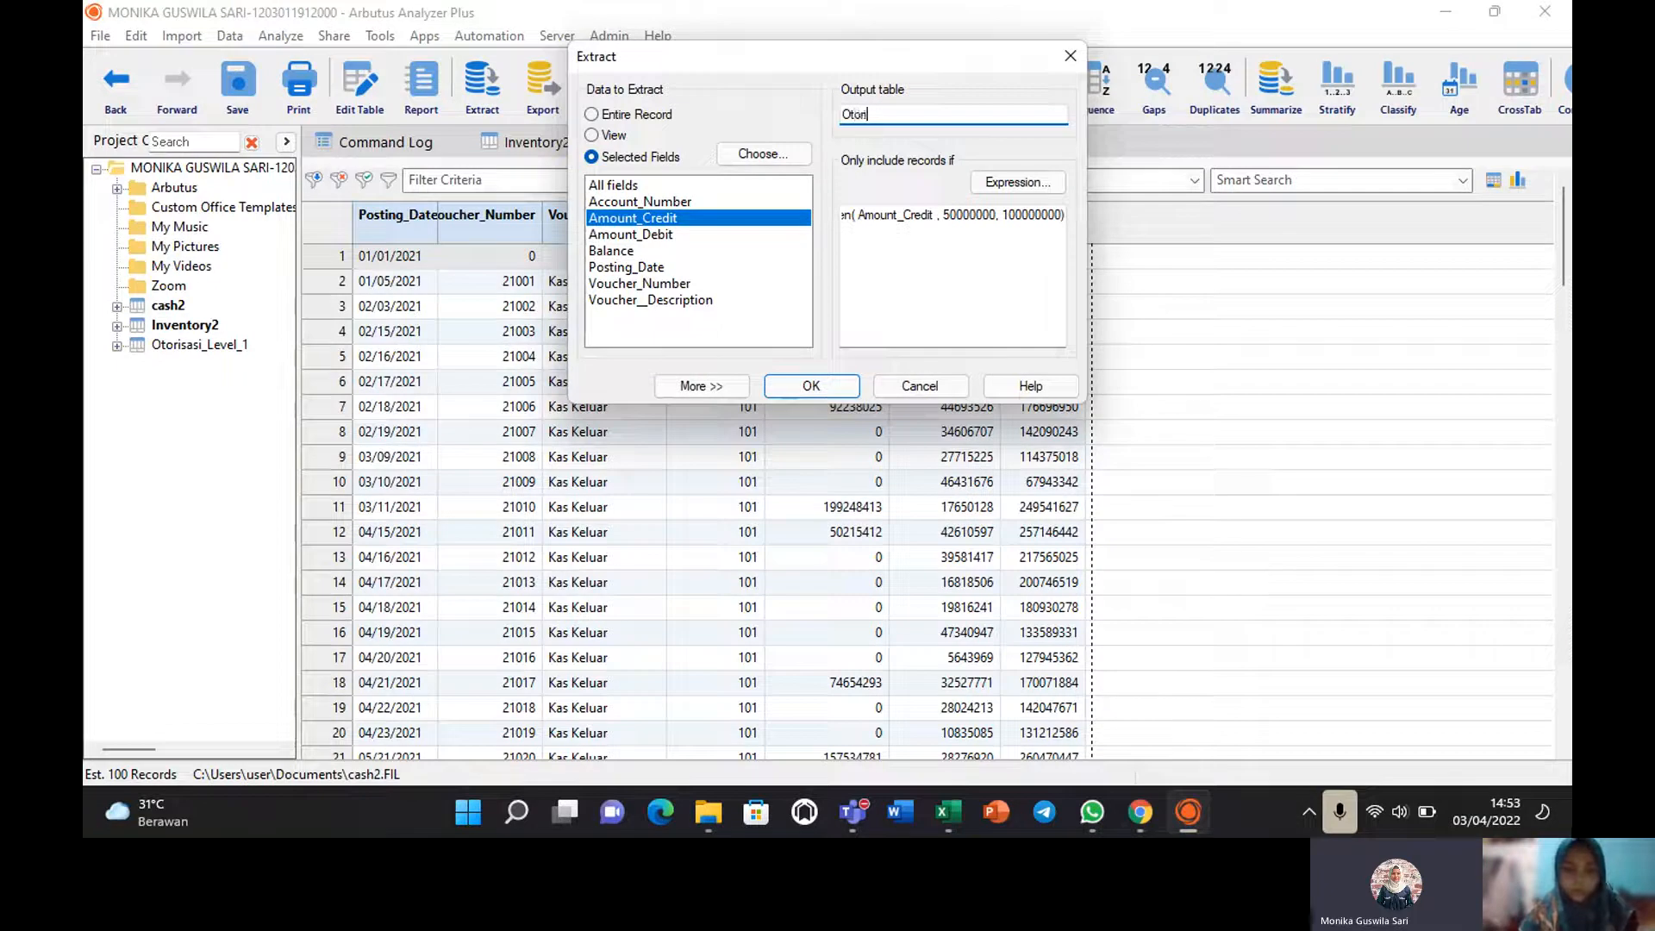
{"action": "type", "text": "sasi L"}
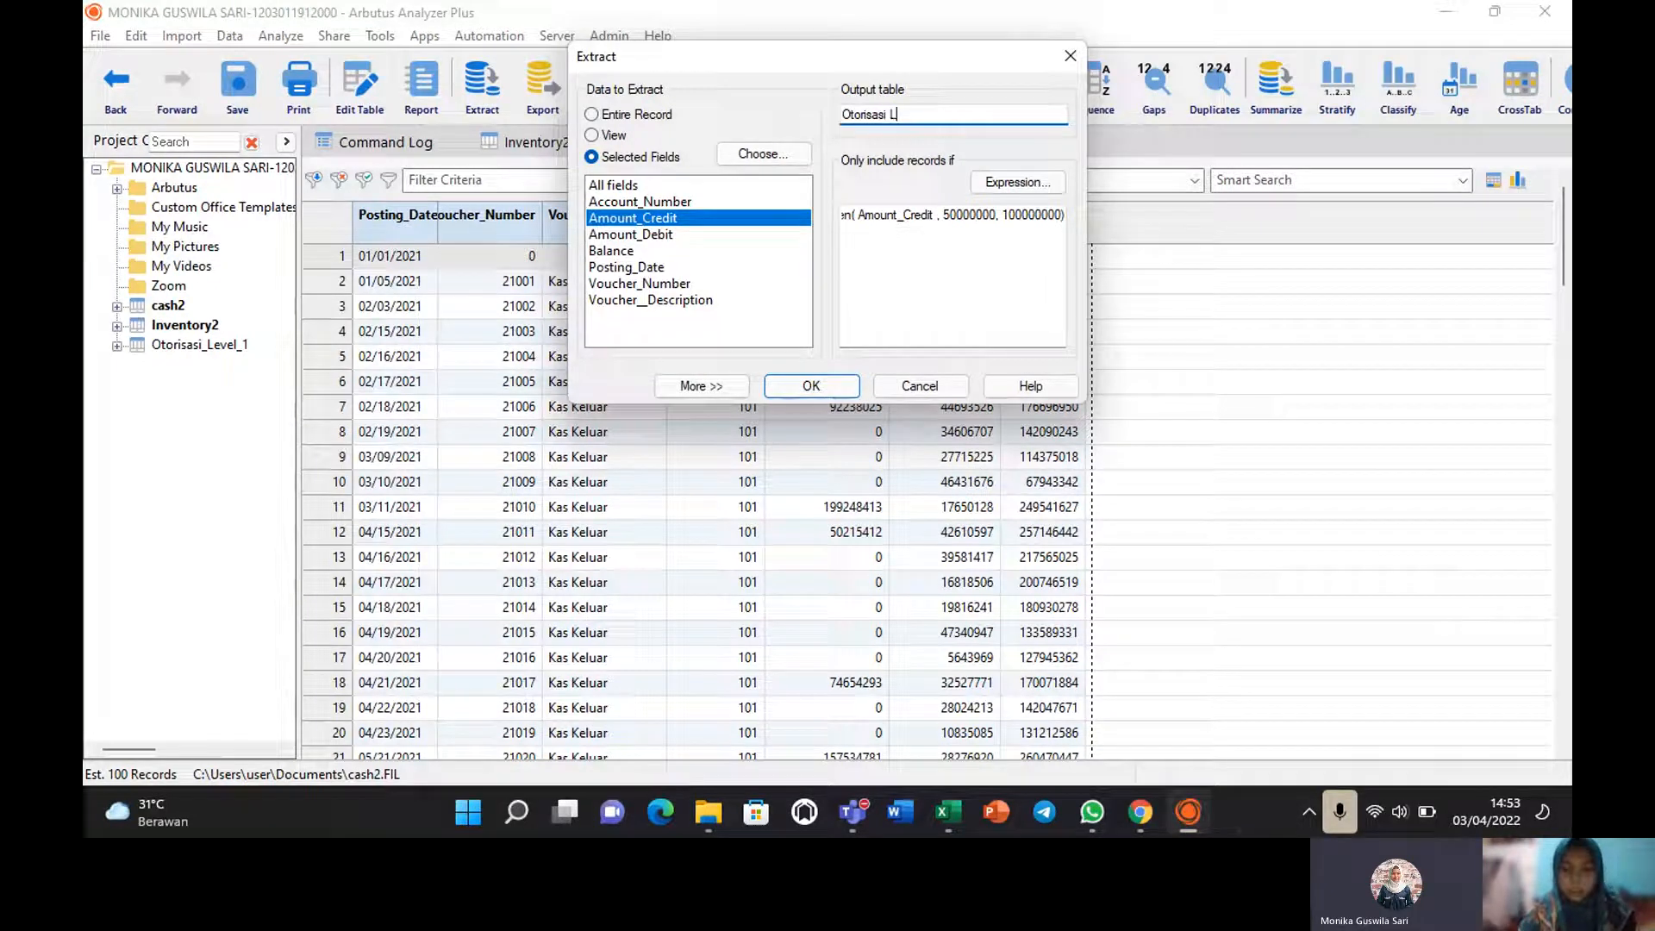
{"action": "type", "text": "evel 2"}
{"action": "left_click", "coordinate": [813, 385]}
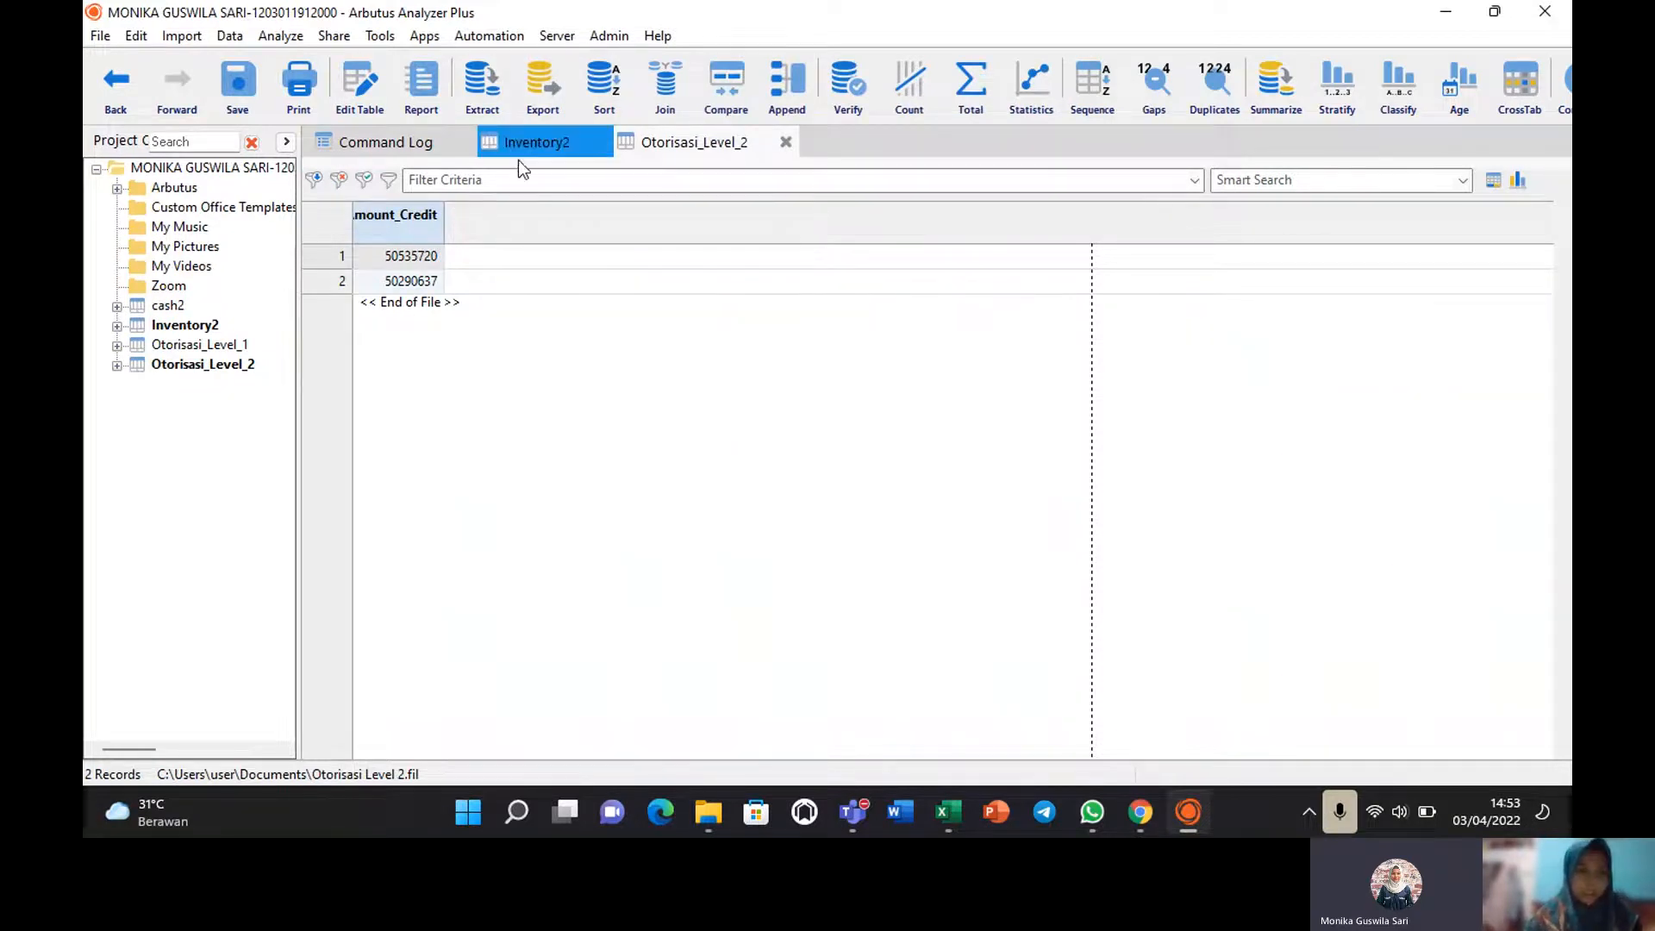
{"action": "double_click", "coordinate": [167, 309]}
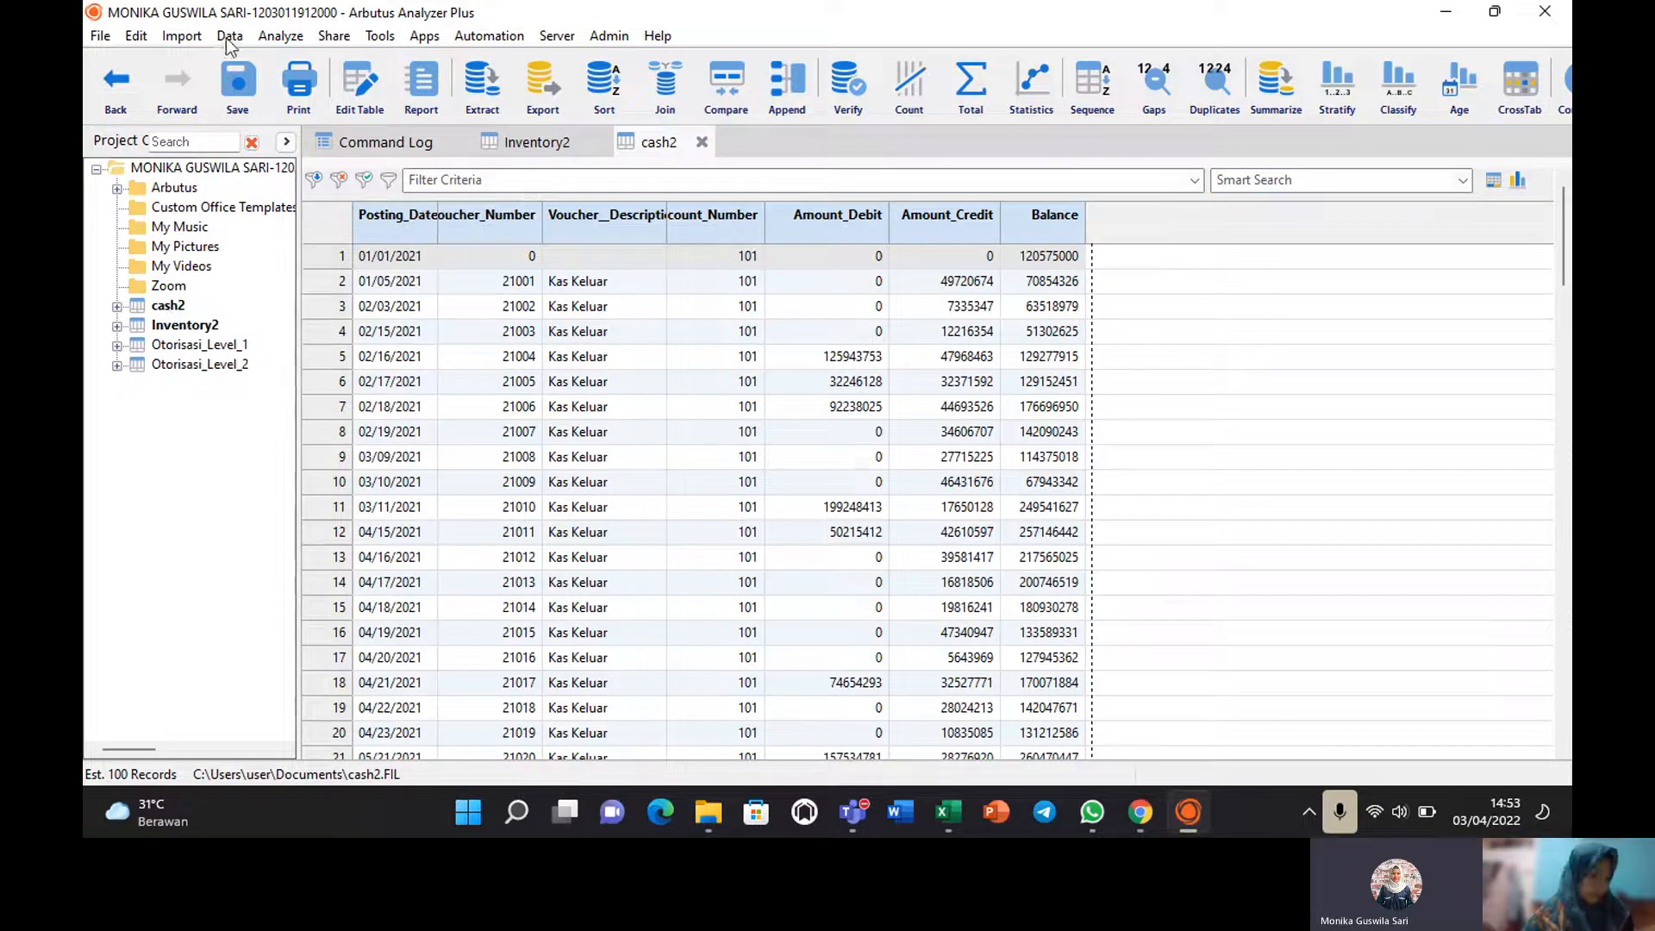
Start an extract named 'Otorisasi Level 3' with Amount_Credit as the selected field.
{"action": "left_click", "coordinate": [229, 38]}
{"action": "left_click", "coordinate": [263, 119]}
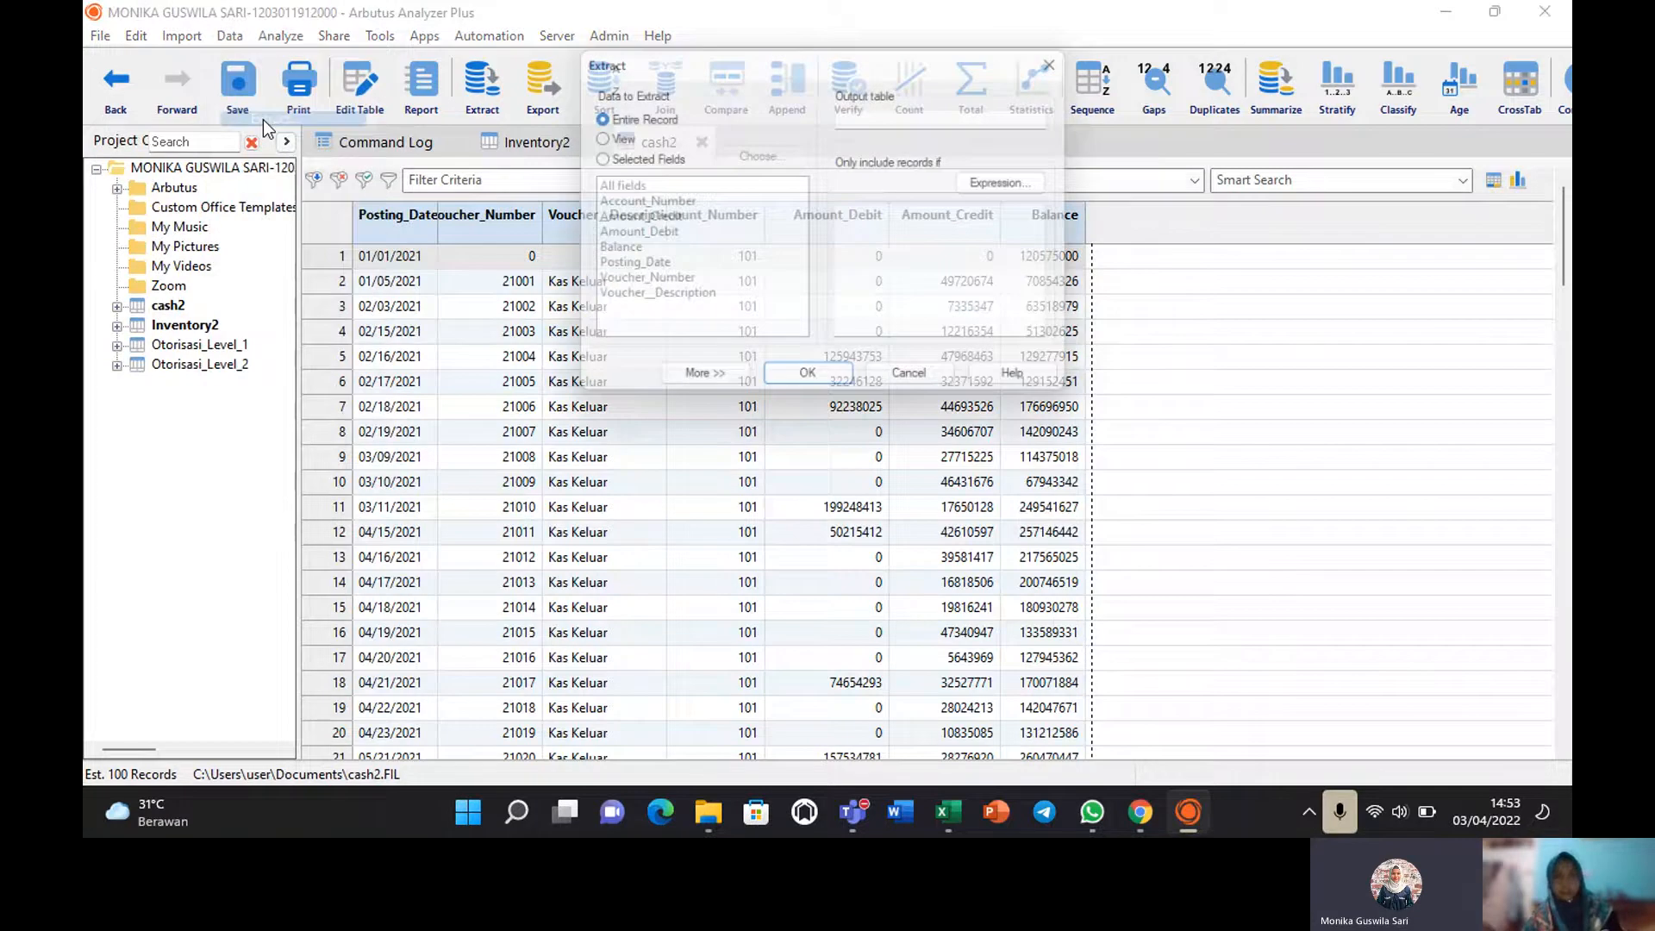
{"action": "left_click", "coordinate": [894, 119]}
{"action": "type", "text": "O"}
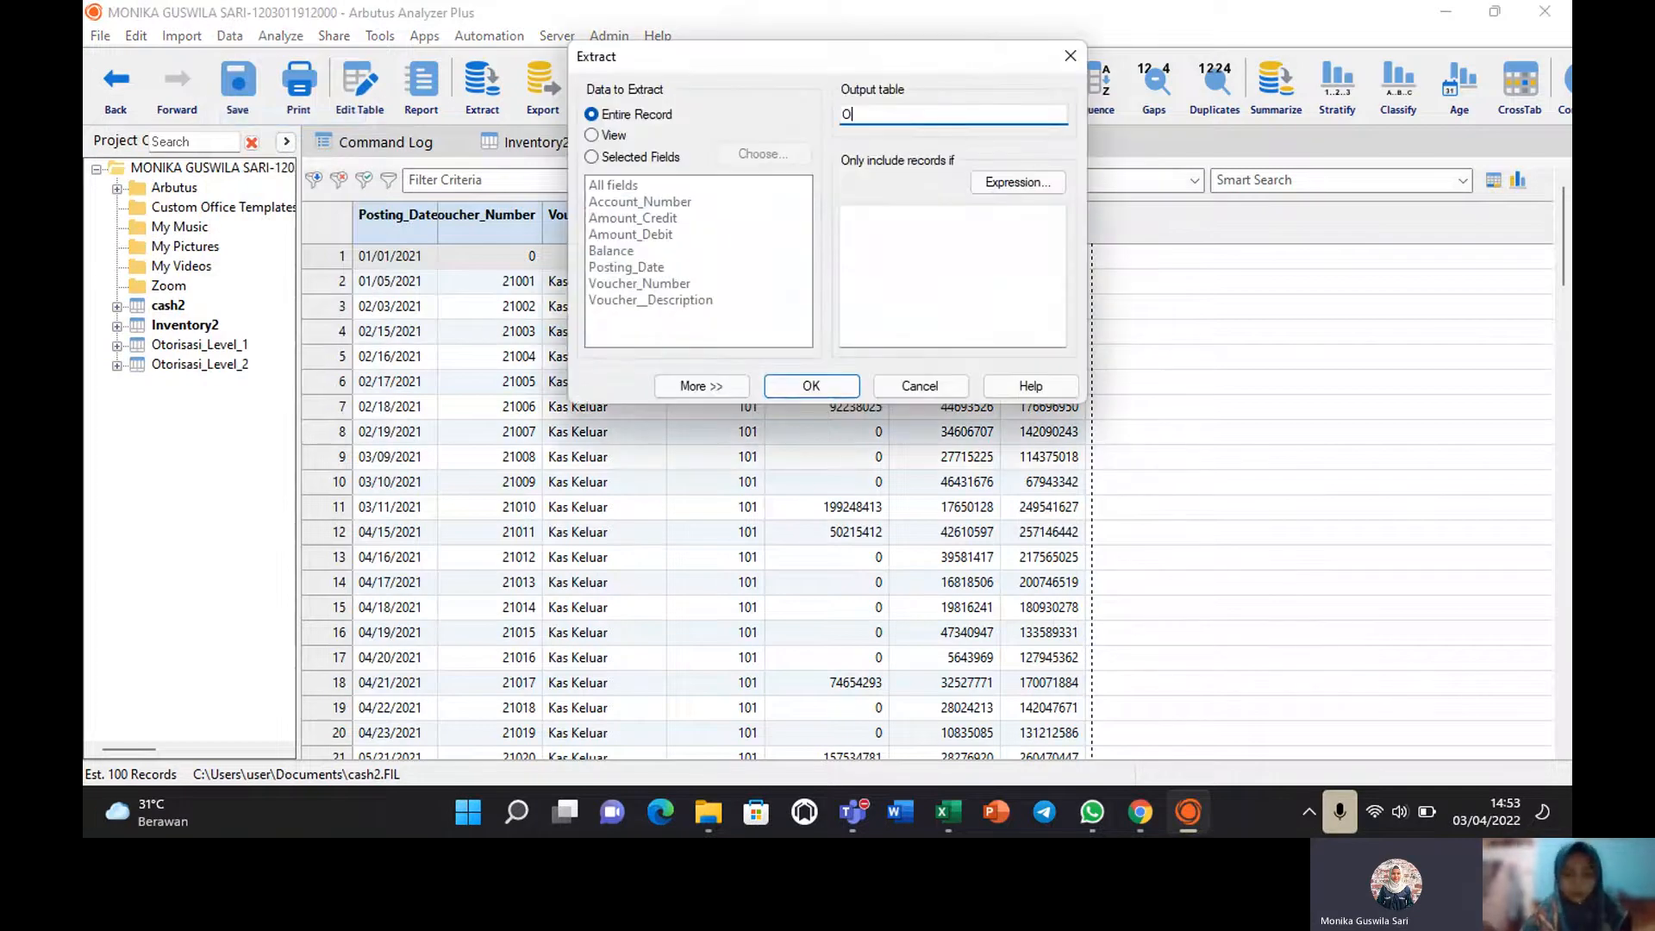
{"action": "type", "text": "to"}
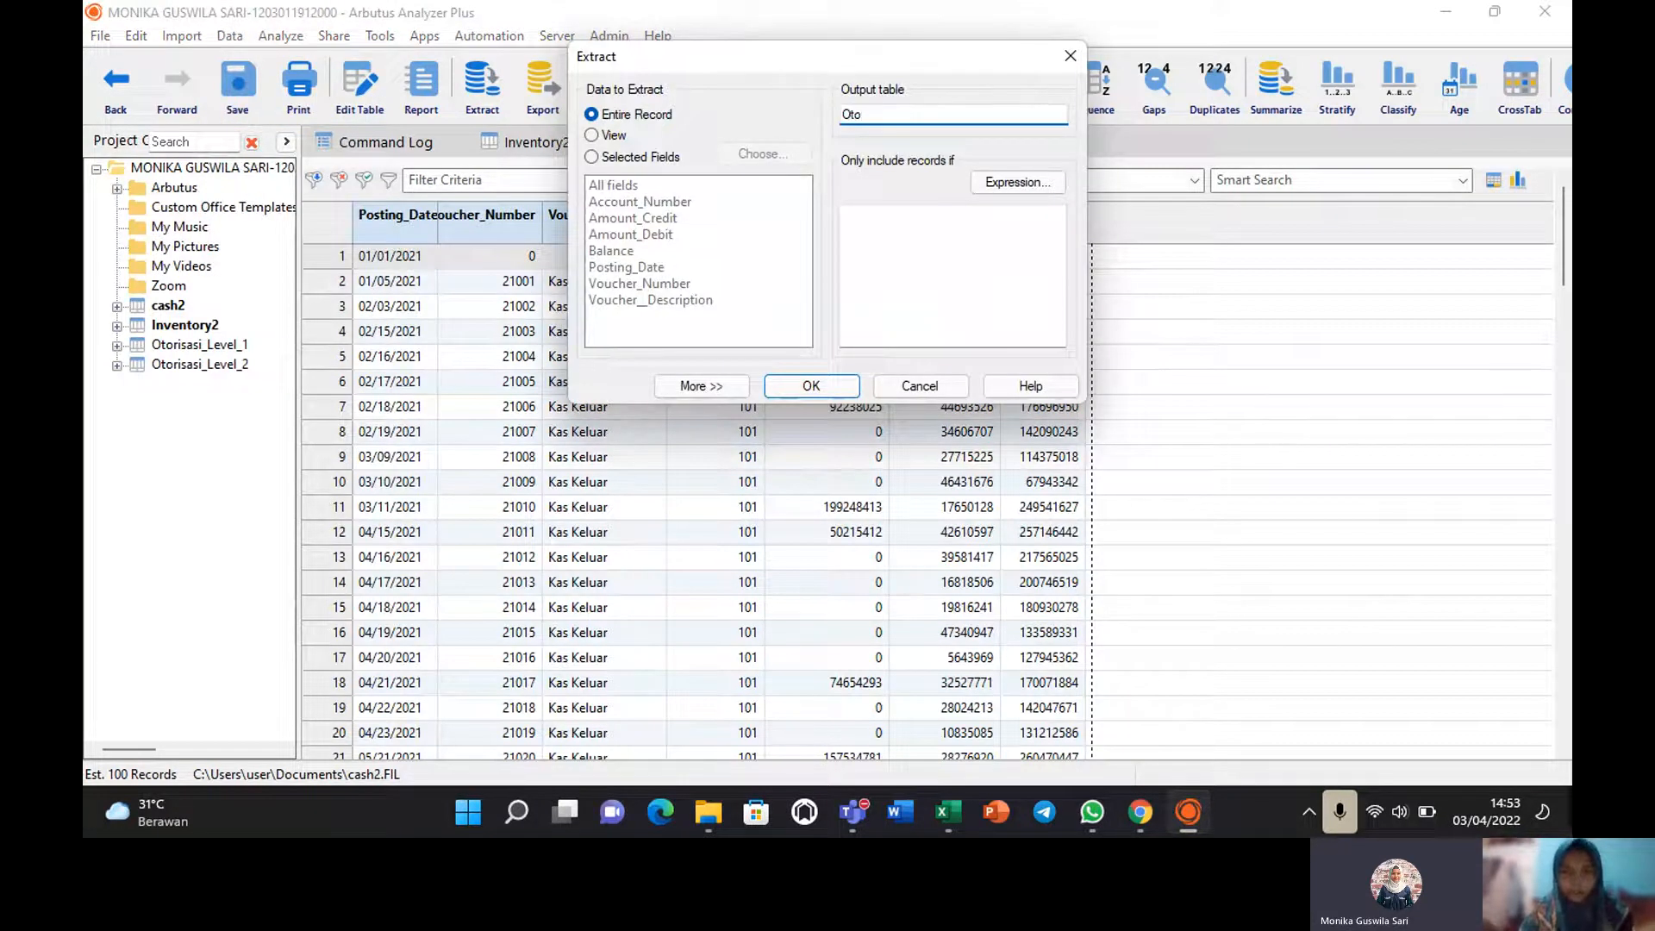
{"action": "type", "text": "risasi L"}
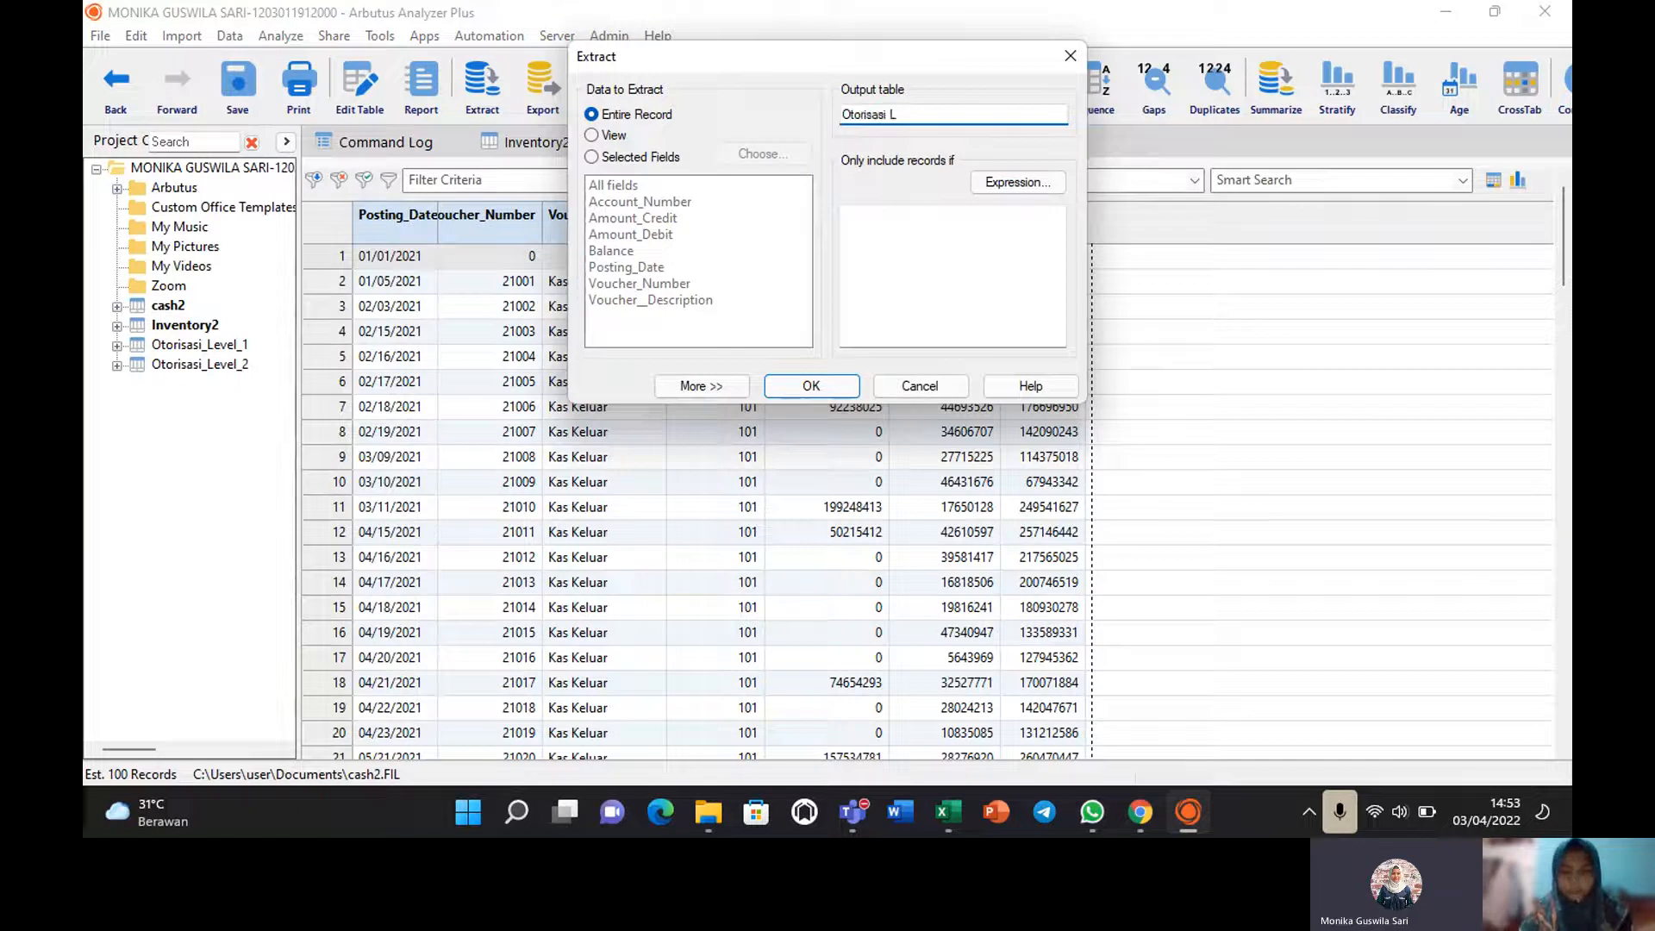
{"action": "type", "text": "evel 3"}
{"action": "left_click", "coordinate": [592, 157]}
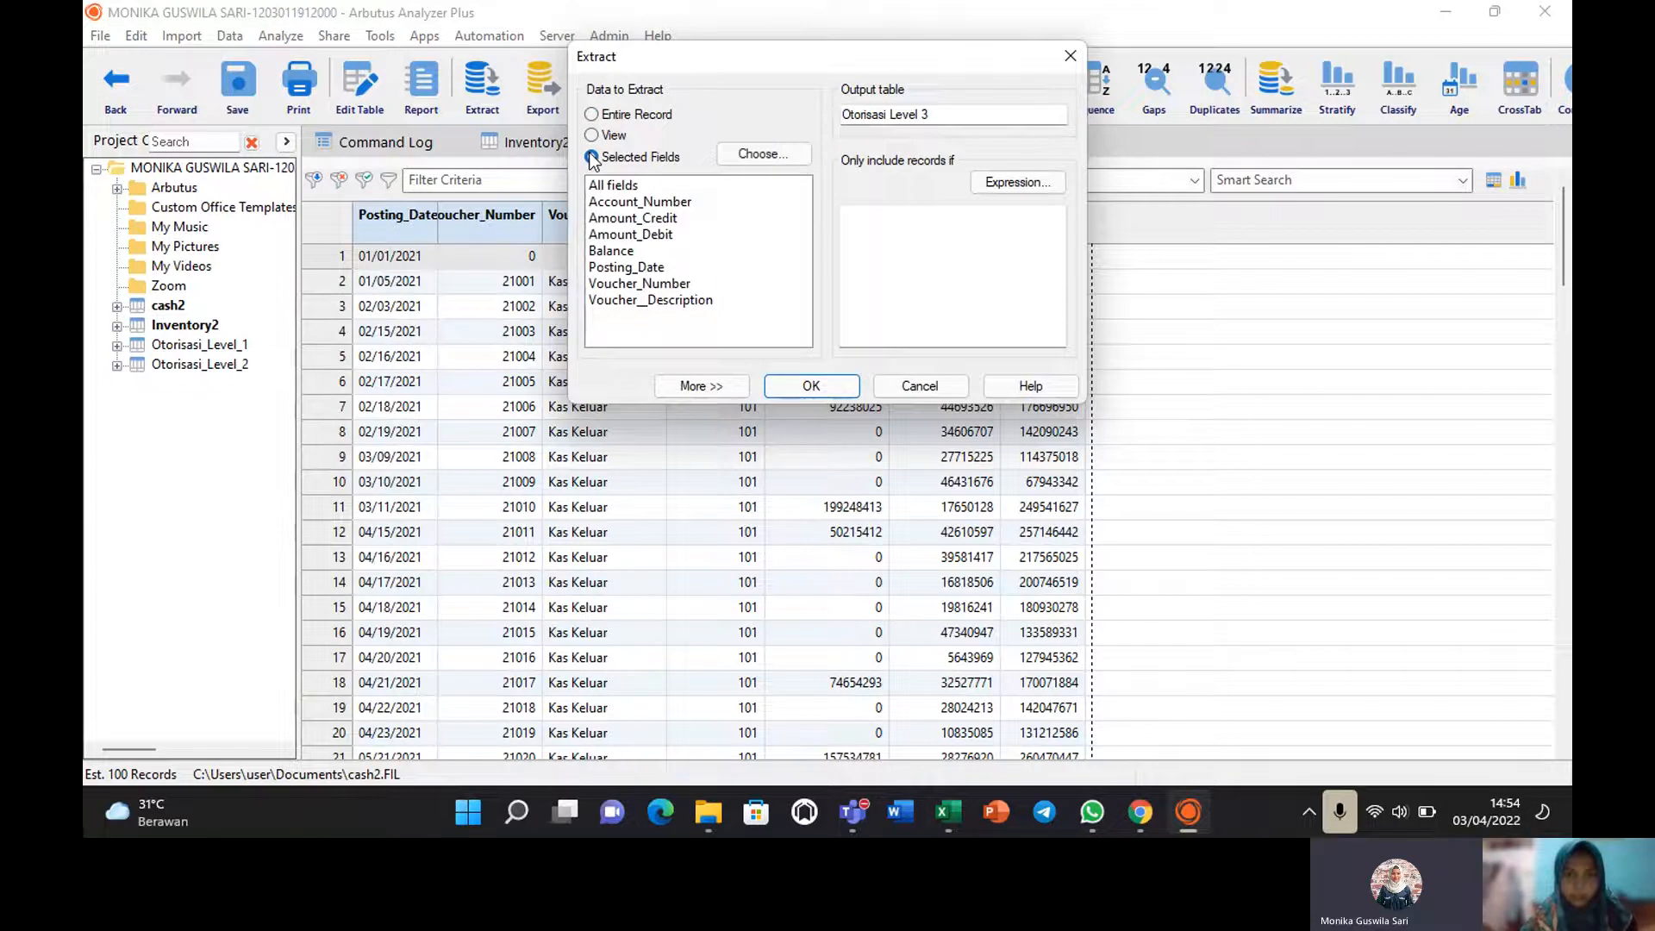
{"action": "left_click", "coordinate": [642, 219]}
{"action": "left_click", "coordinate": [1015, 183]}
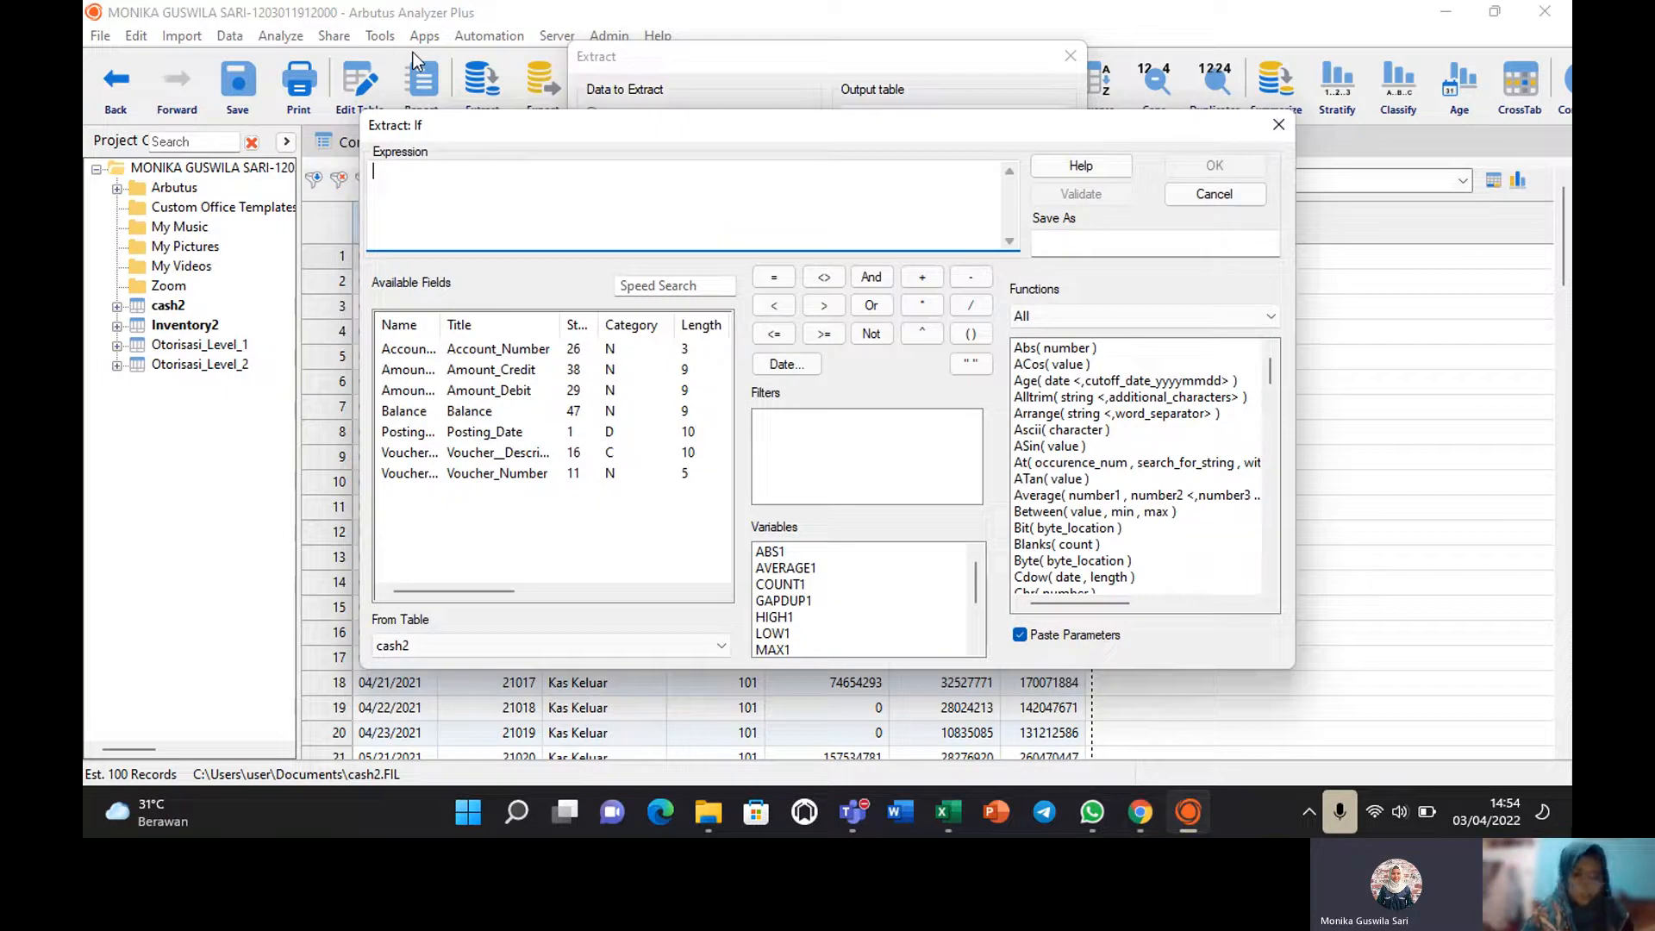
Set the condition Amount_Credit > 100000000, validate it, and run the extract.
{"action": "double_click", "coordinate": [406, 369]}
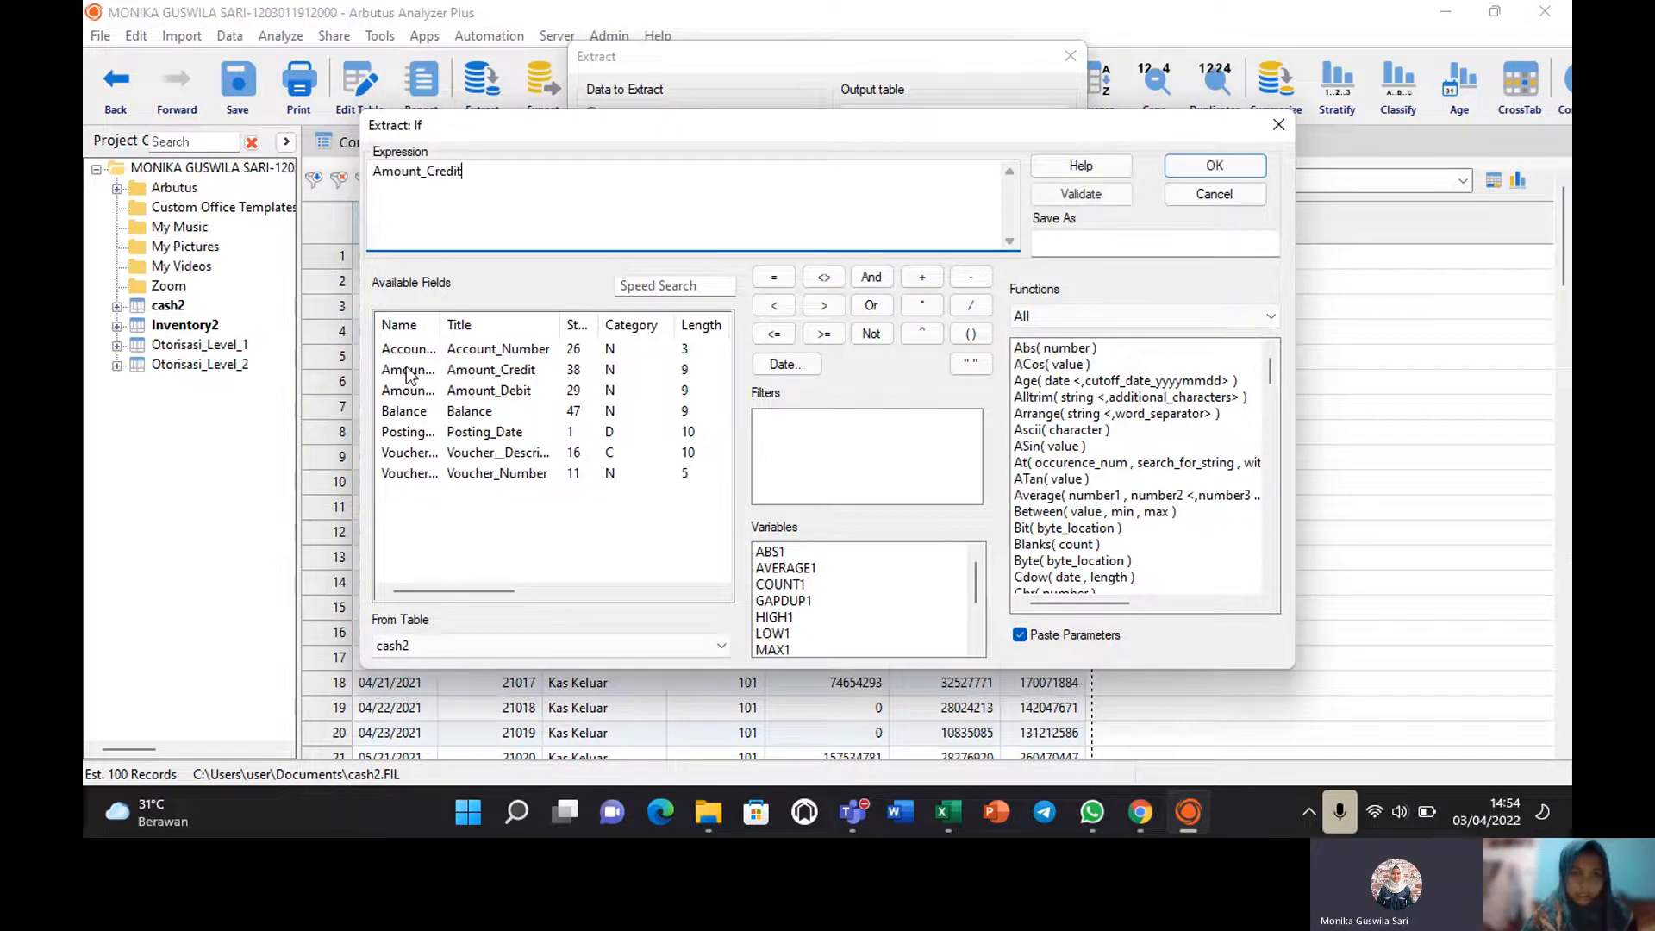
{"action": "left_click", "coordinate": [819, 307]}
{"action": "type", "text": "1"}
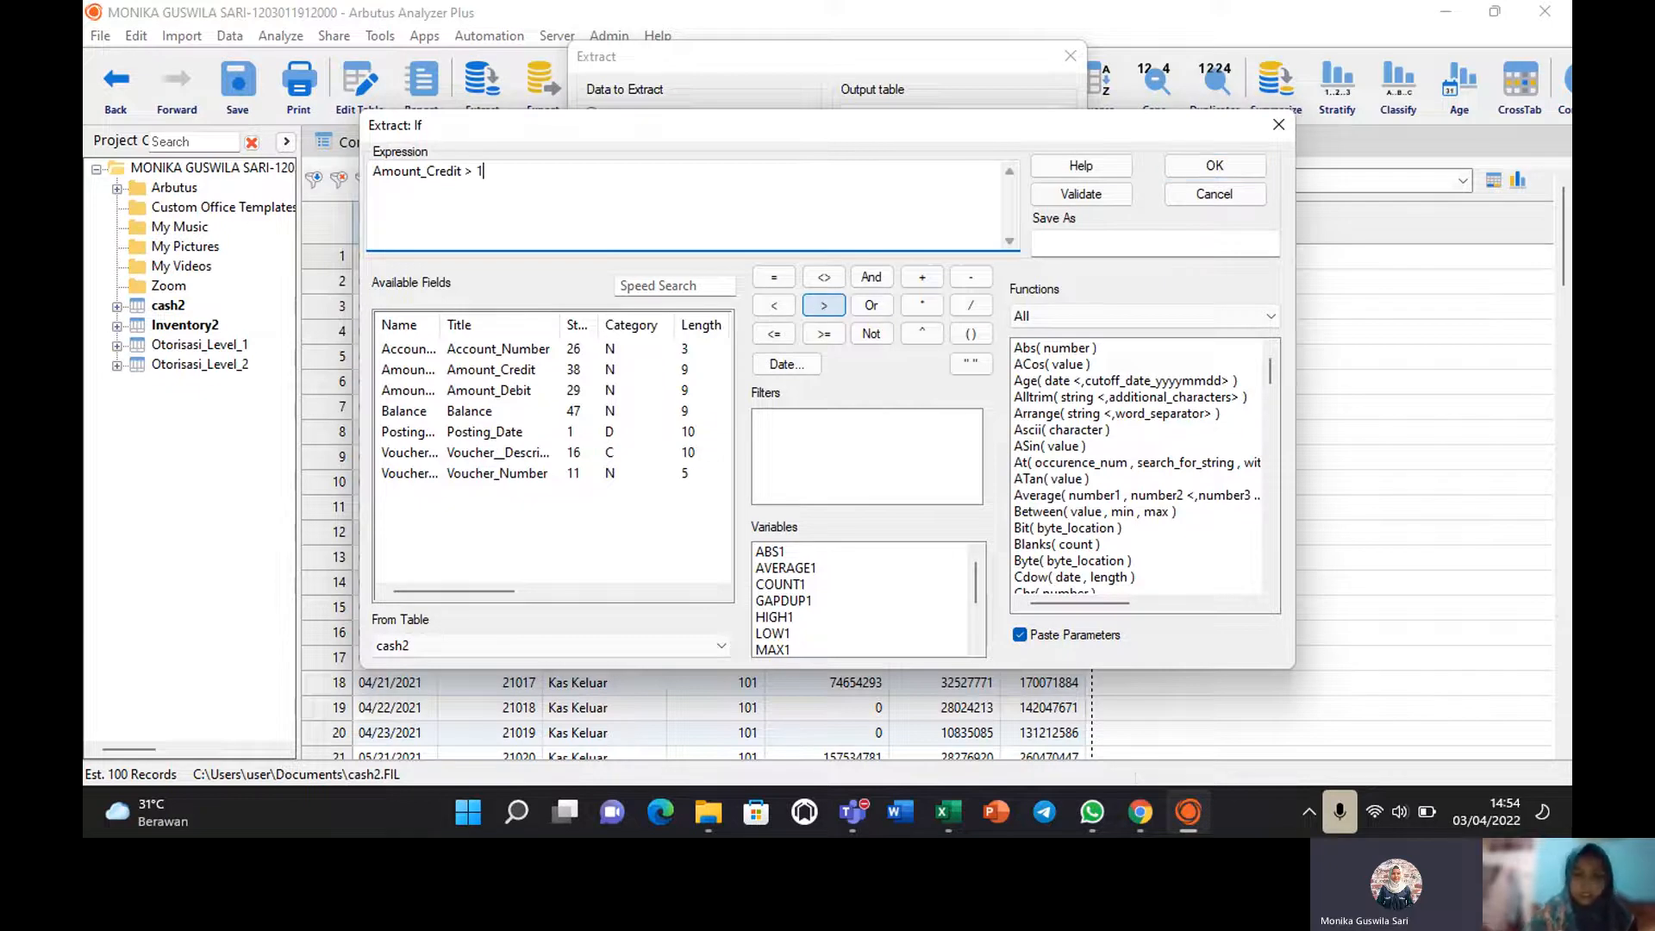
{"action": "type", "text": "00000"}
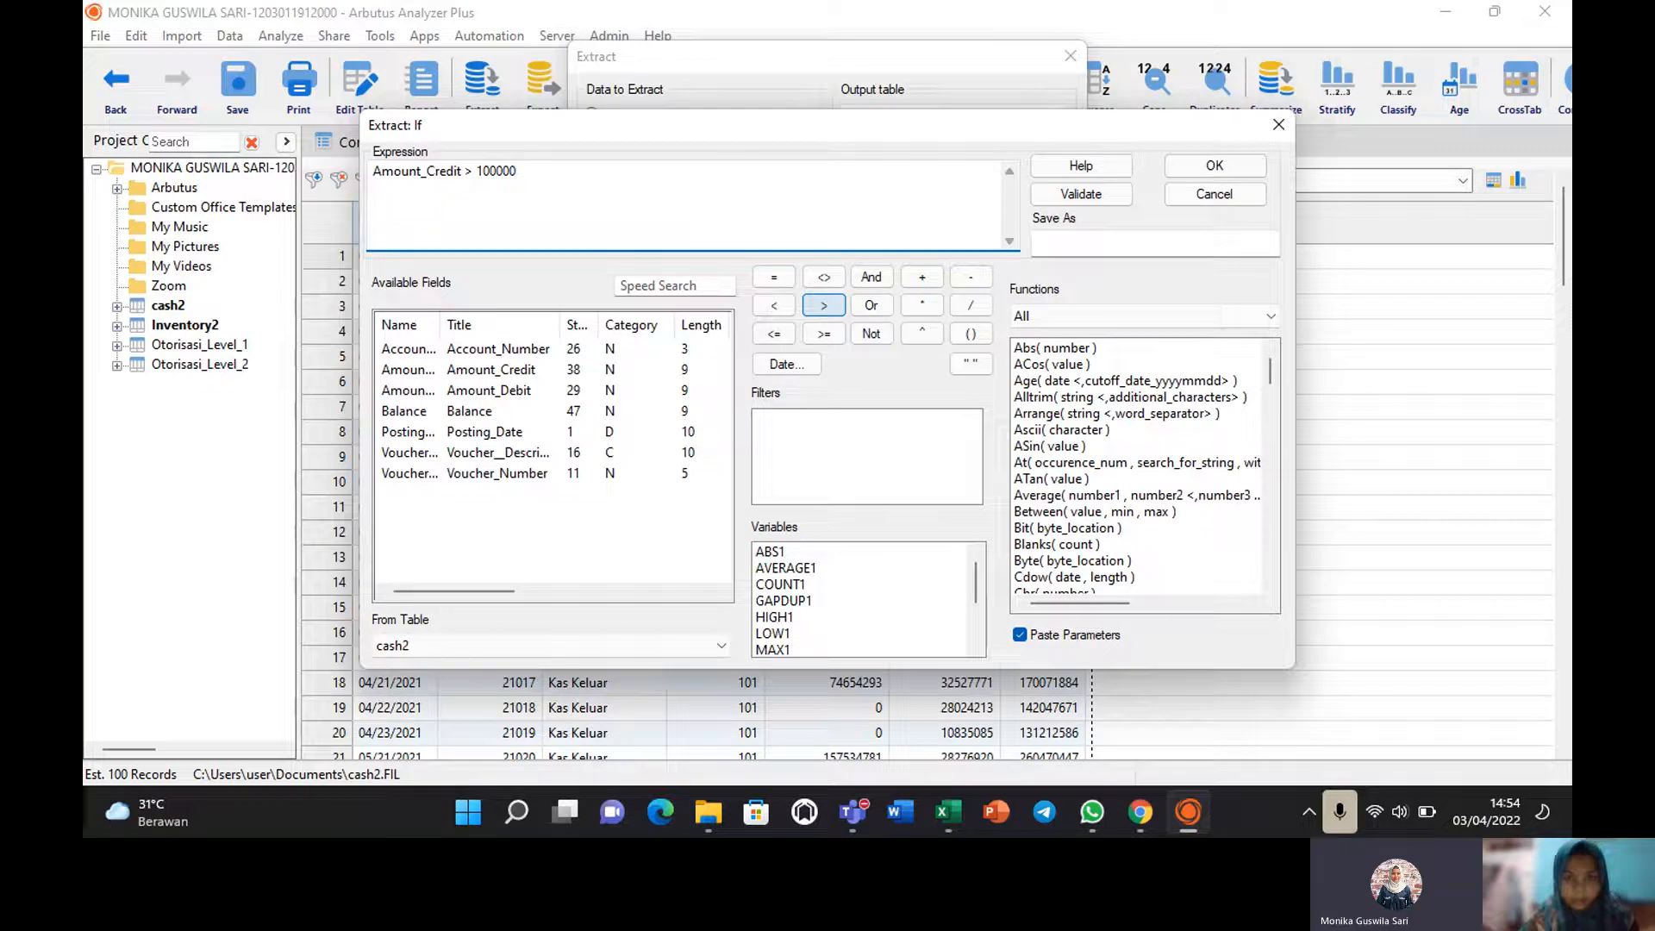
{"action": "type", "text": "00"}
{"action": "left_click", "coordinate": [1081, 193]}
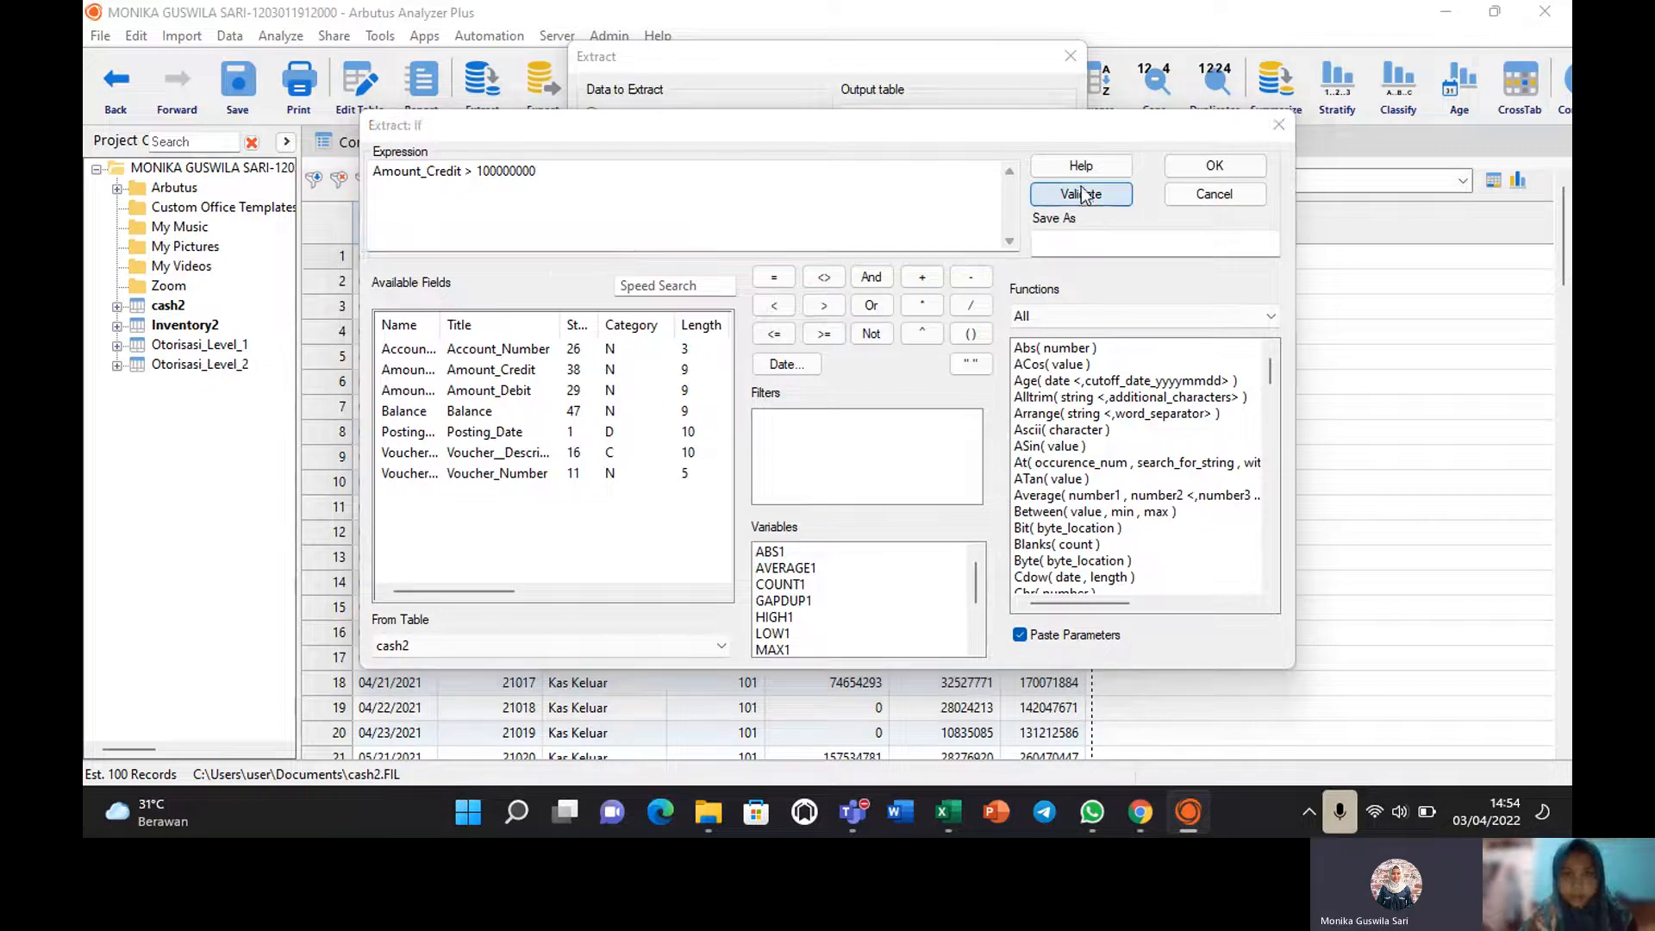
{"action": "left_click", "coordinate": [887, 480]}
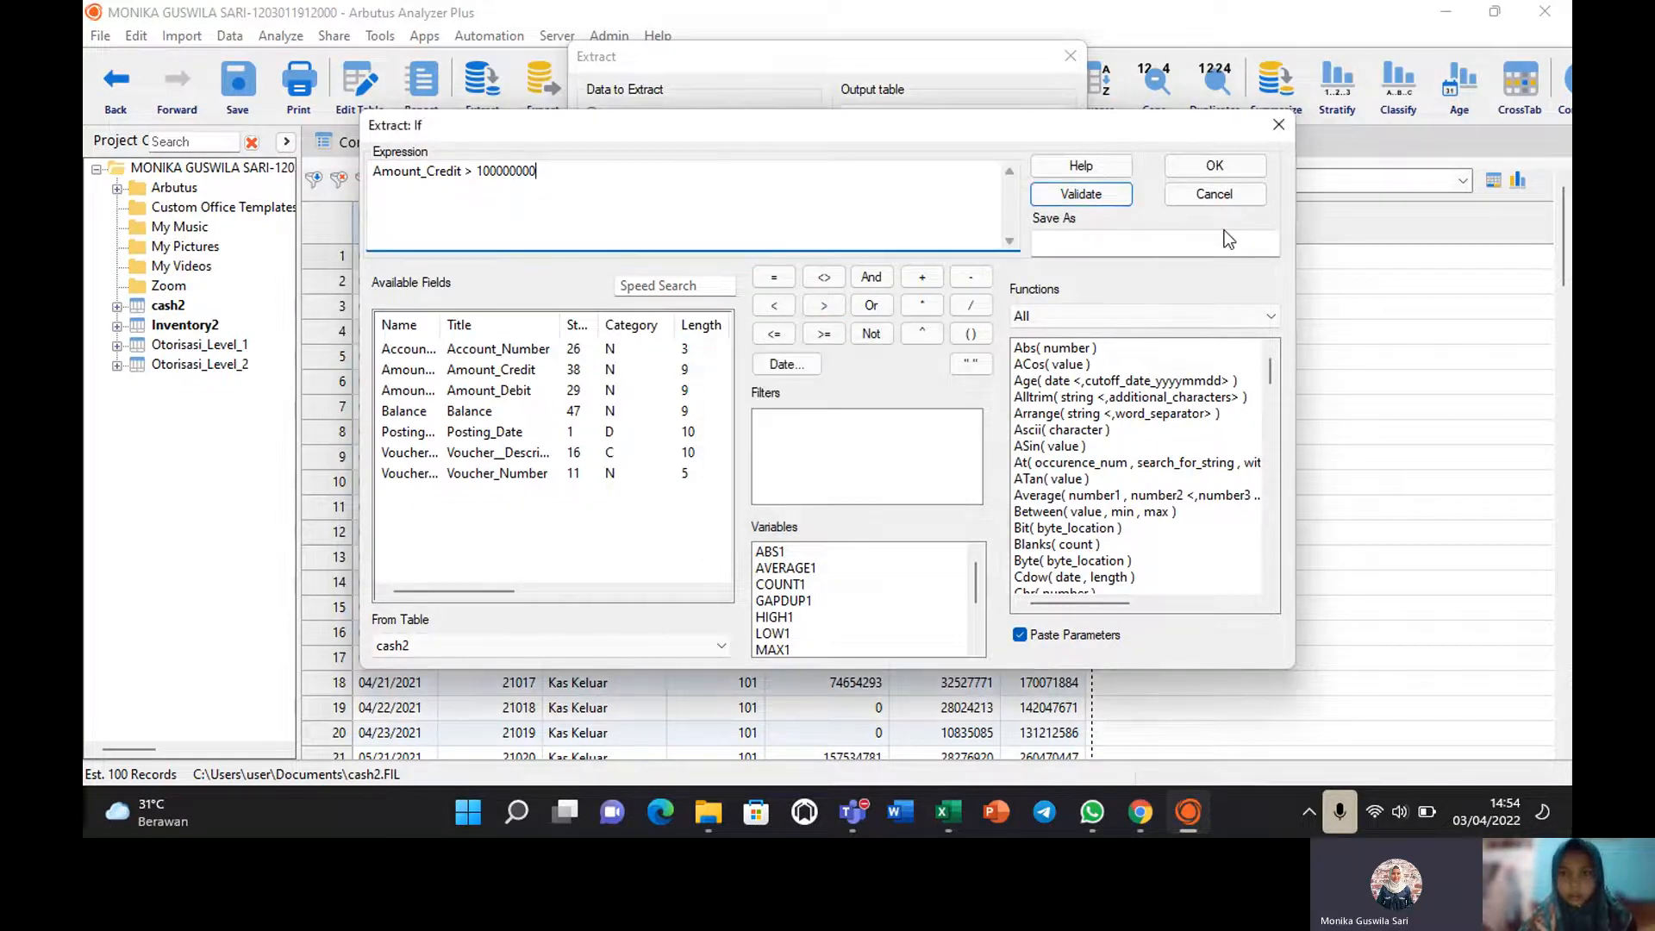
{"action": "left_click", "coordinate": [1213, 170]}
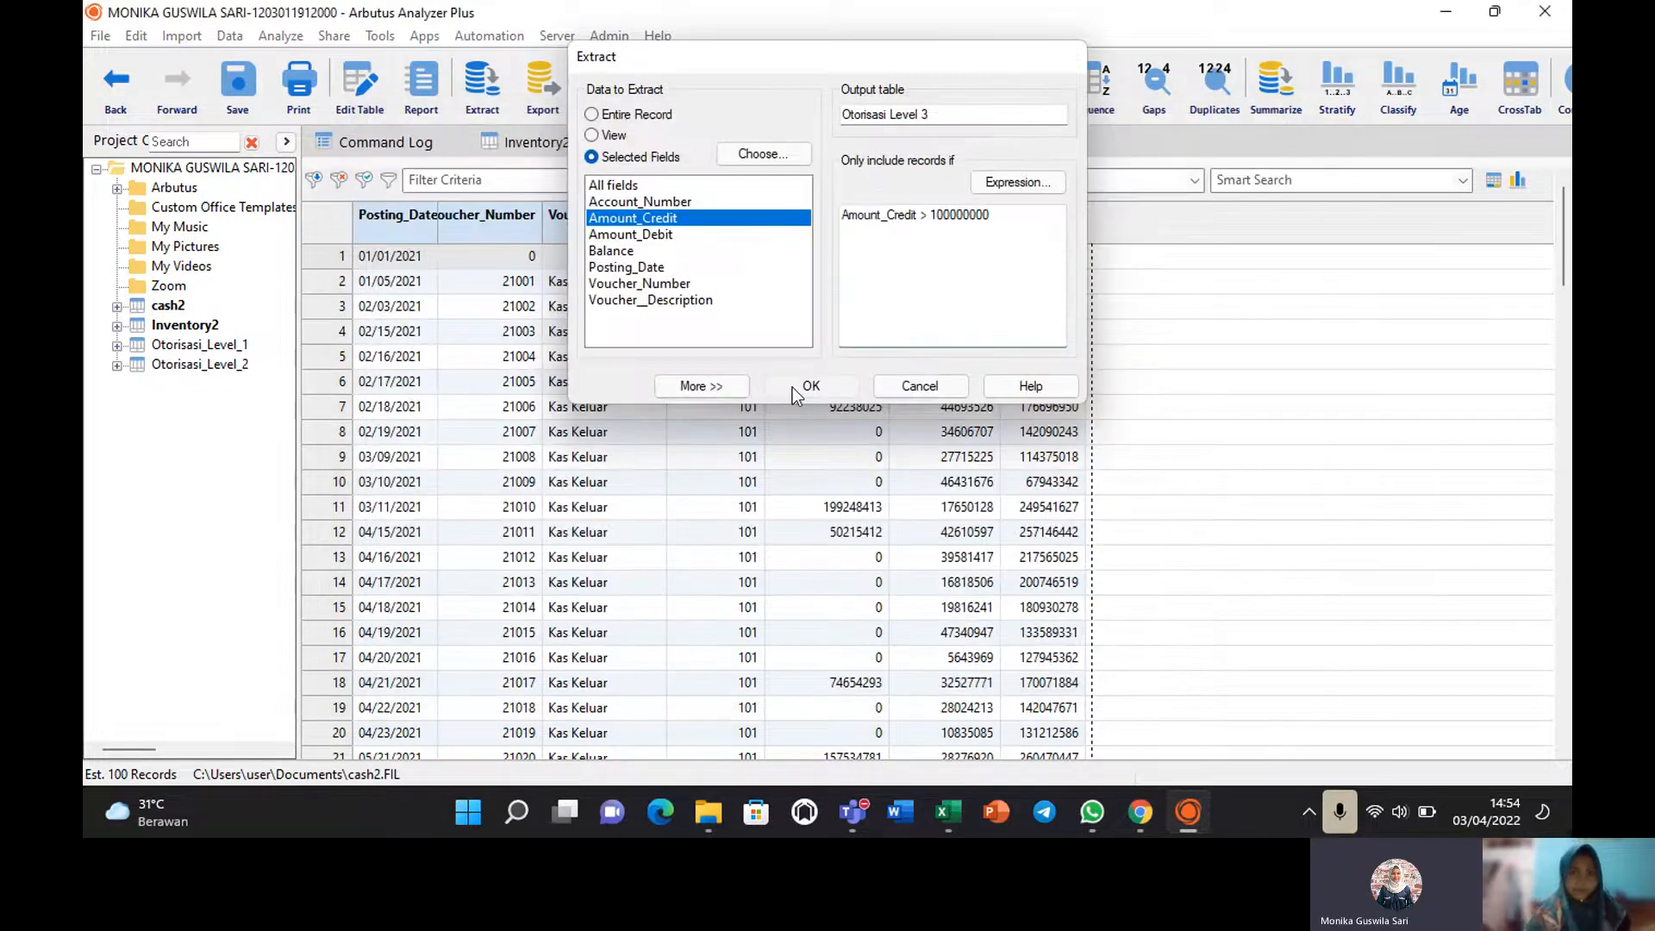
{"action": "left_click", "coordinate": [793, 386]}
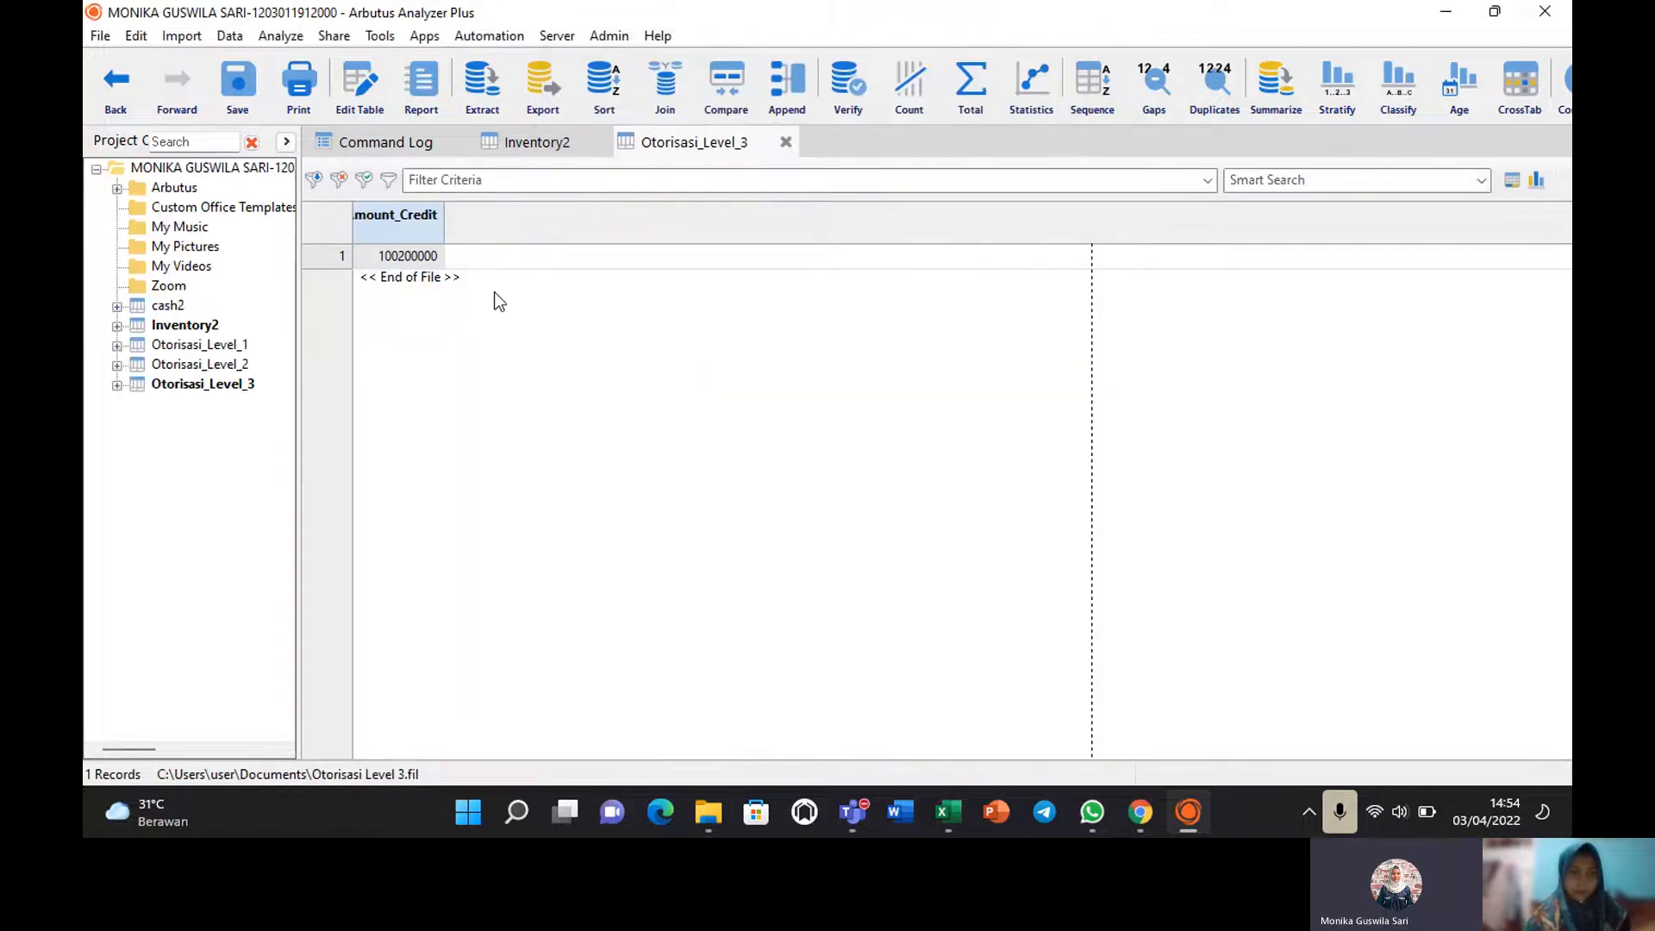
Widen the Otorisasi_Level_3 Amount_Credit column, then reopen cash2, saving the view change.
{"action": "left_click_drag", "start_coordinate": [444, 215], "coordinate": [459, 218]}
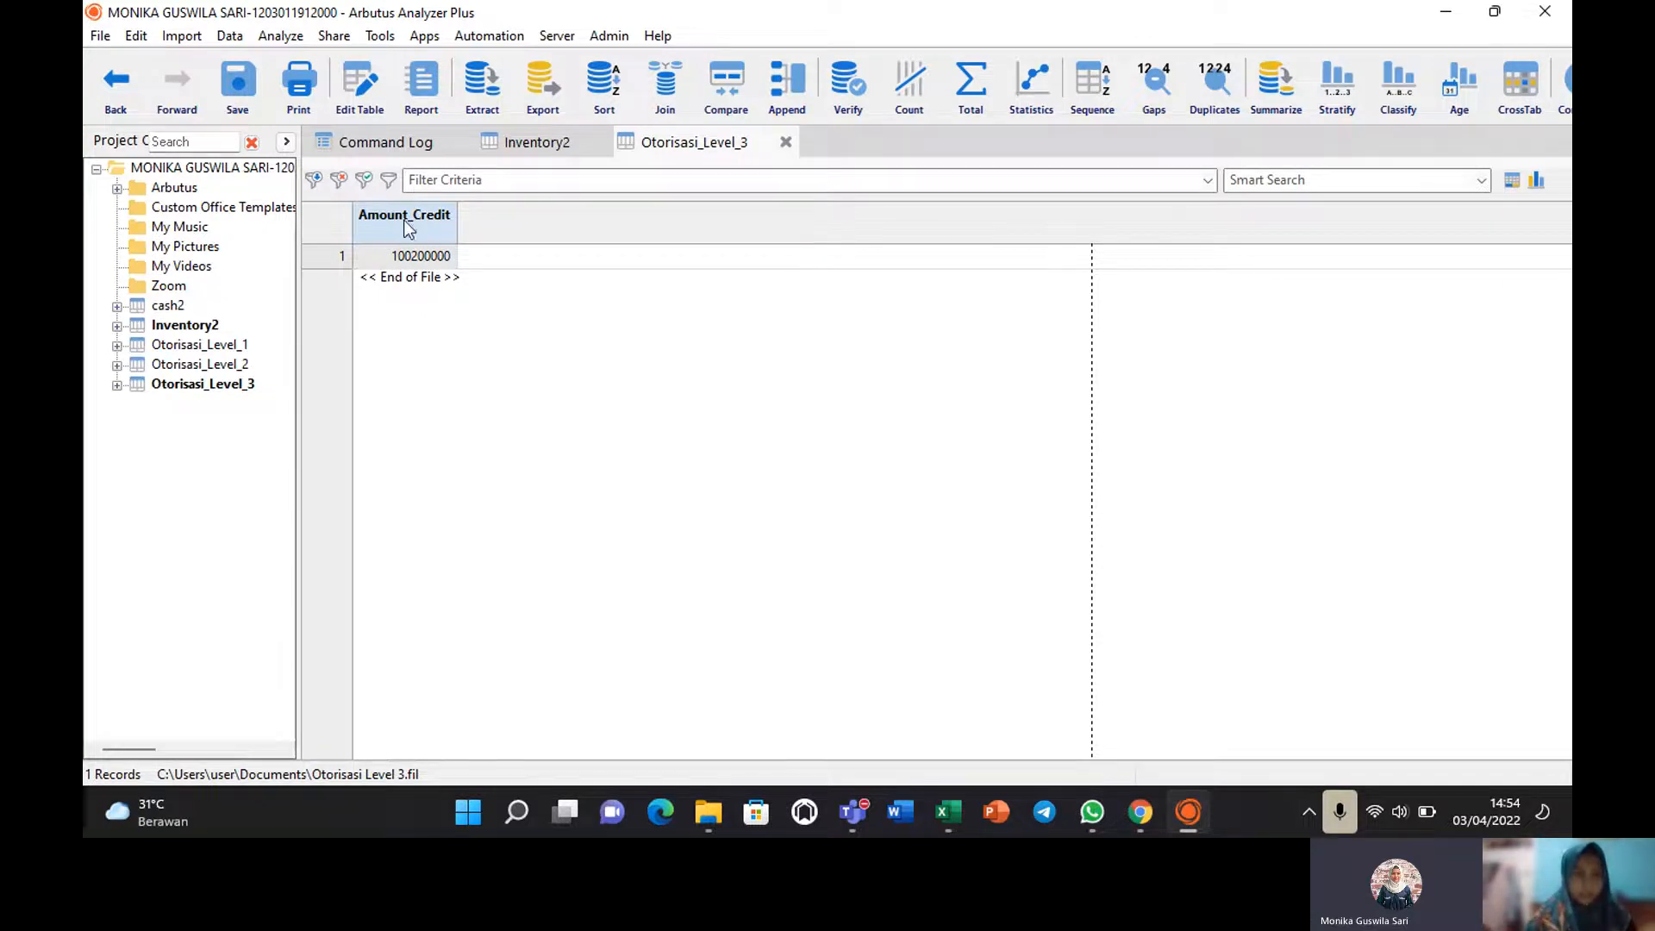
{"action": "double_click", "coordinate": [169, 308]}
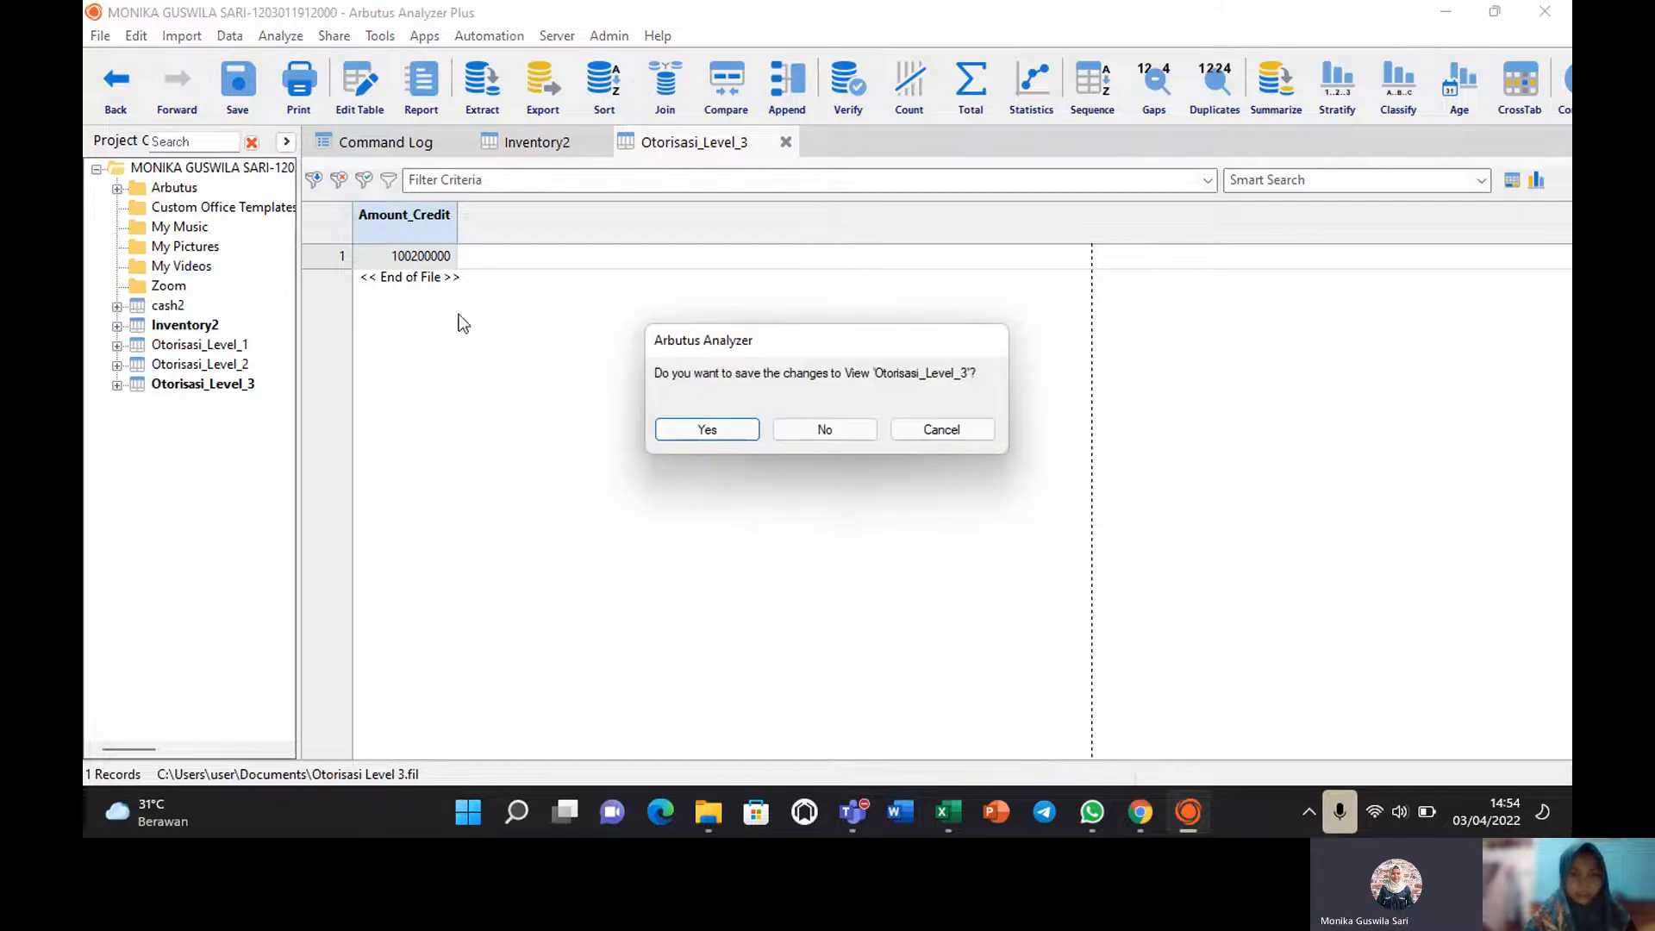
{"action": "left_click", "coordinate": [730, 428]}
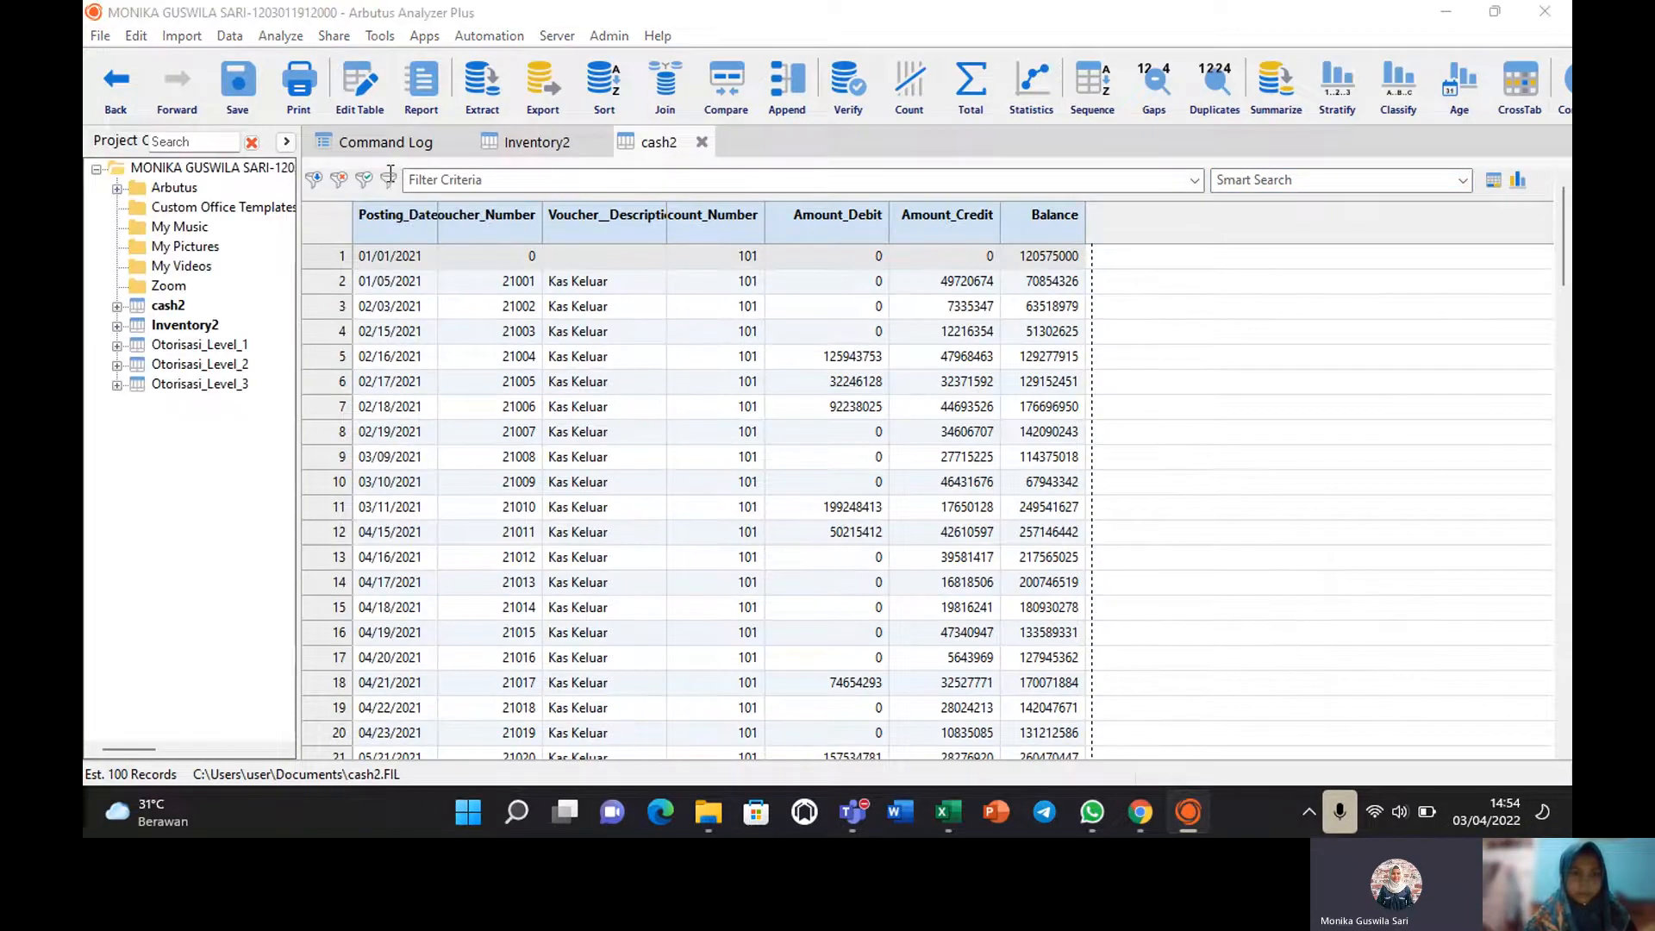
Apply the view filter Between( Amount_Credit , 20000000, 50000000) to cash2 after validating it.
{"action": "left_click", "coordinate": [389, 176]}
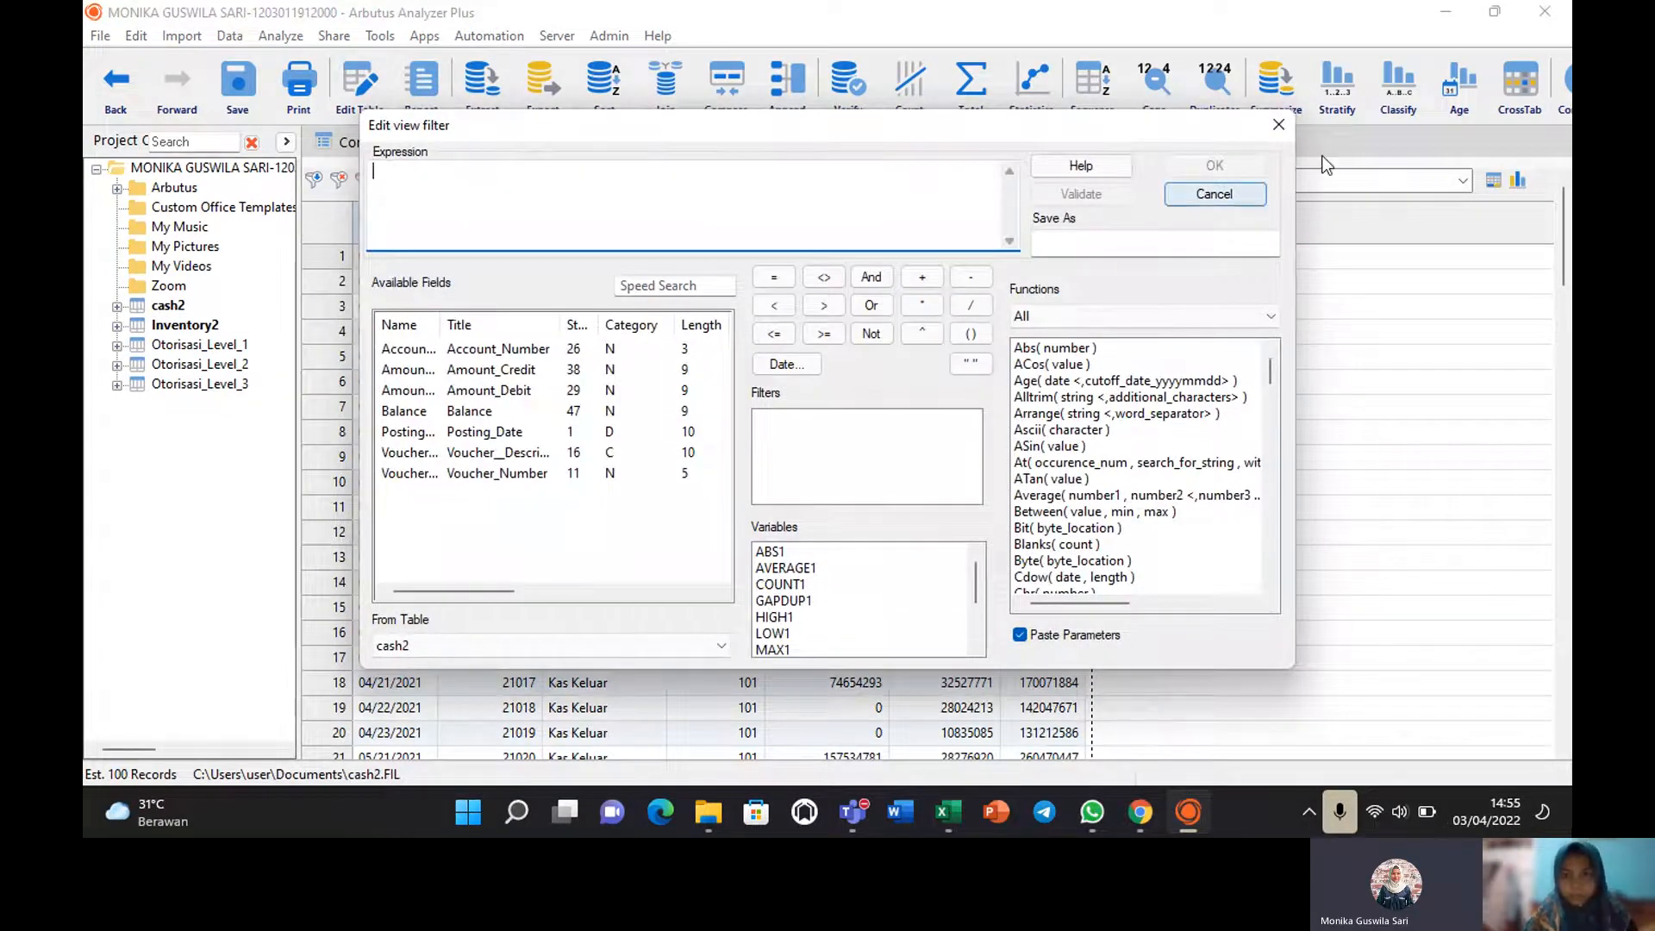
{"action": "left_click", "coordinate": [1276, 125]}
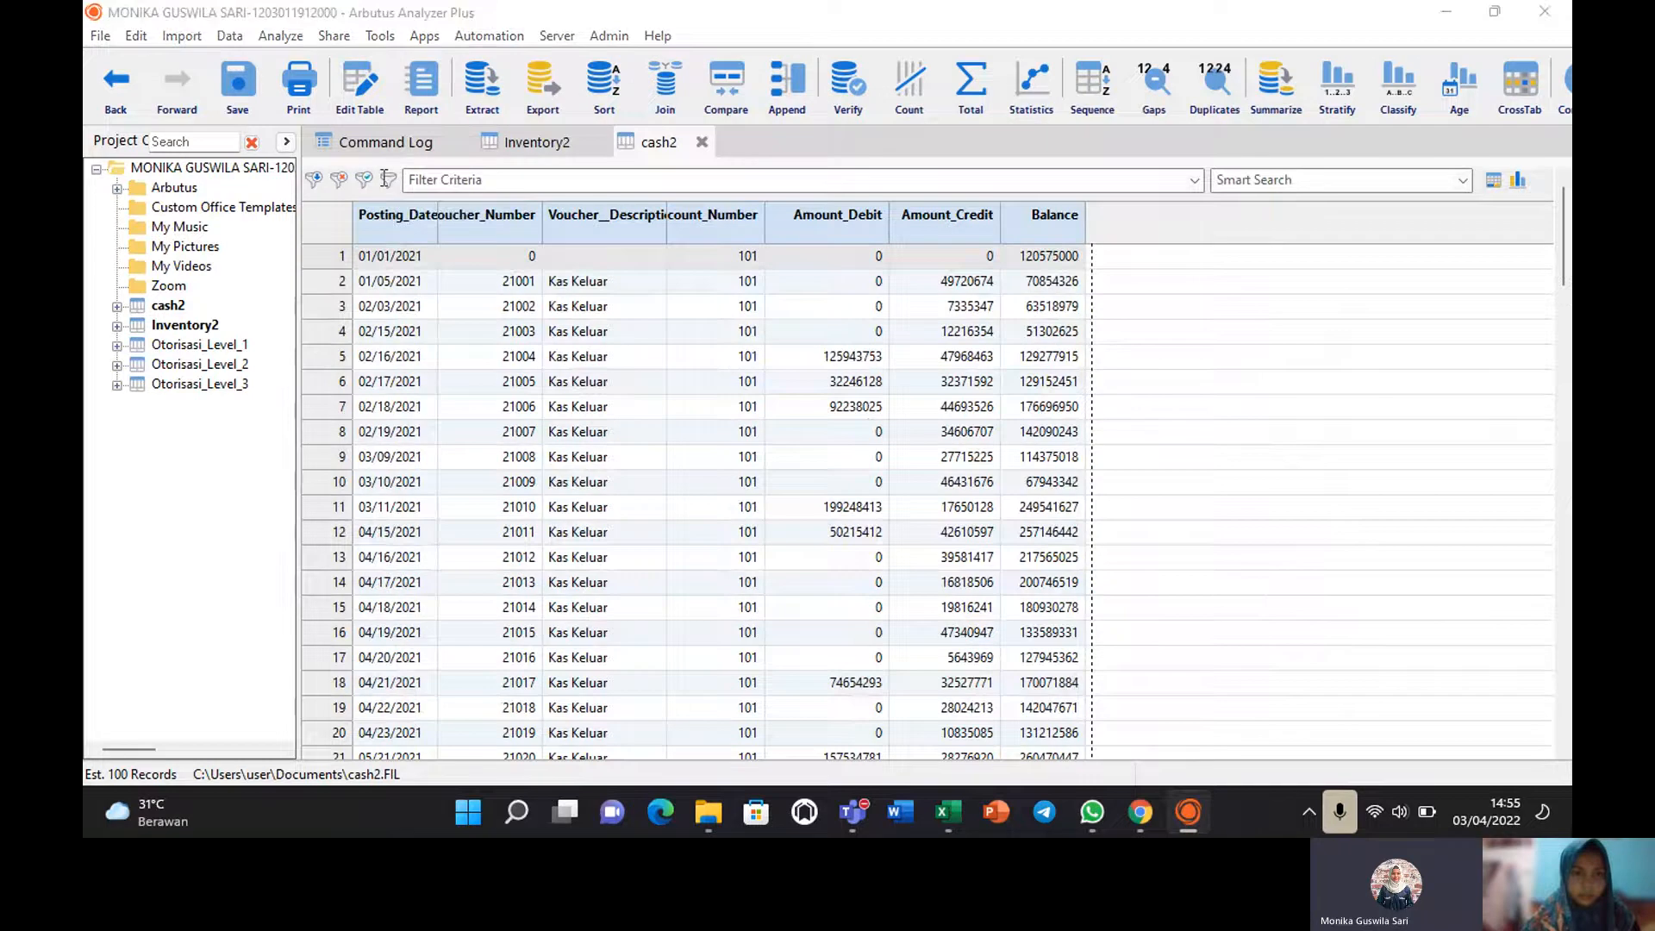
{"action": "left_click", "coordinate": [386, 179]}
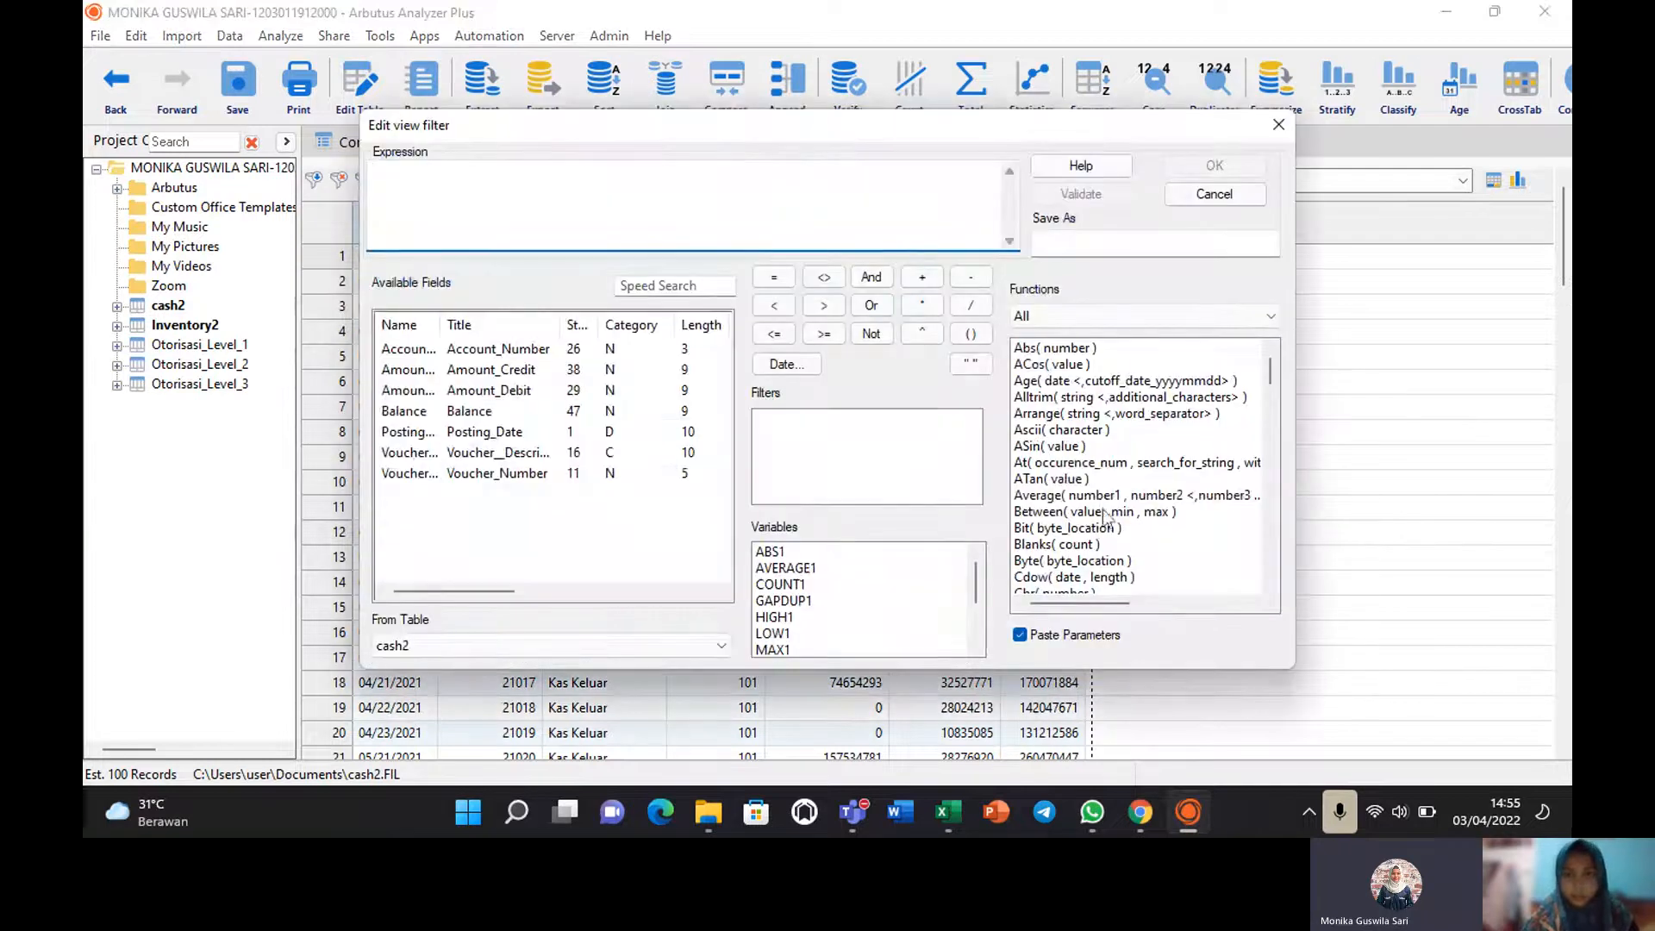
{"action": "double_click", "coordinate": [1057, 512]}
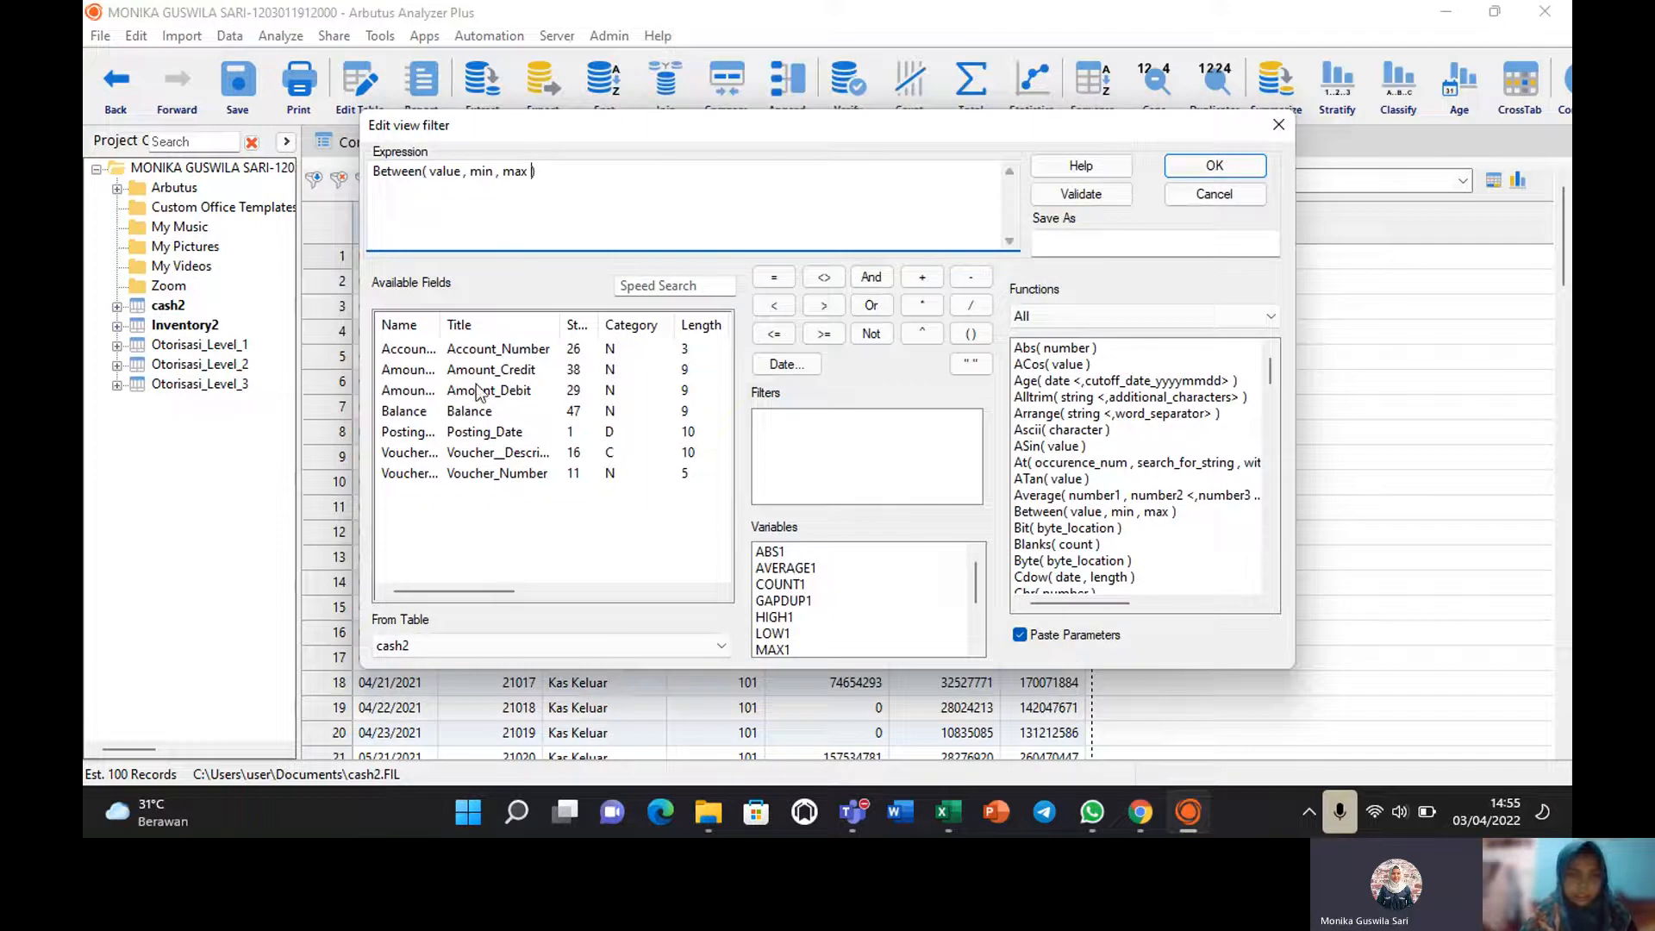
{"action": "double_click", "coordinate": [446, 172]}
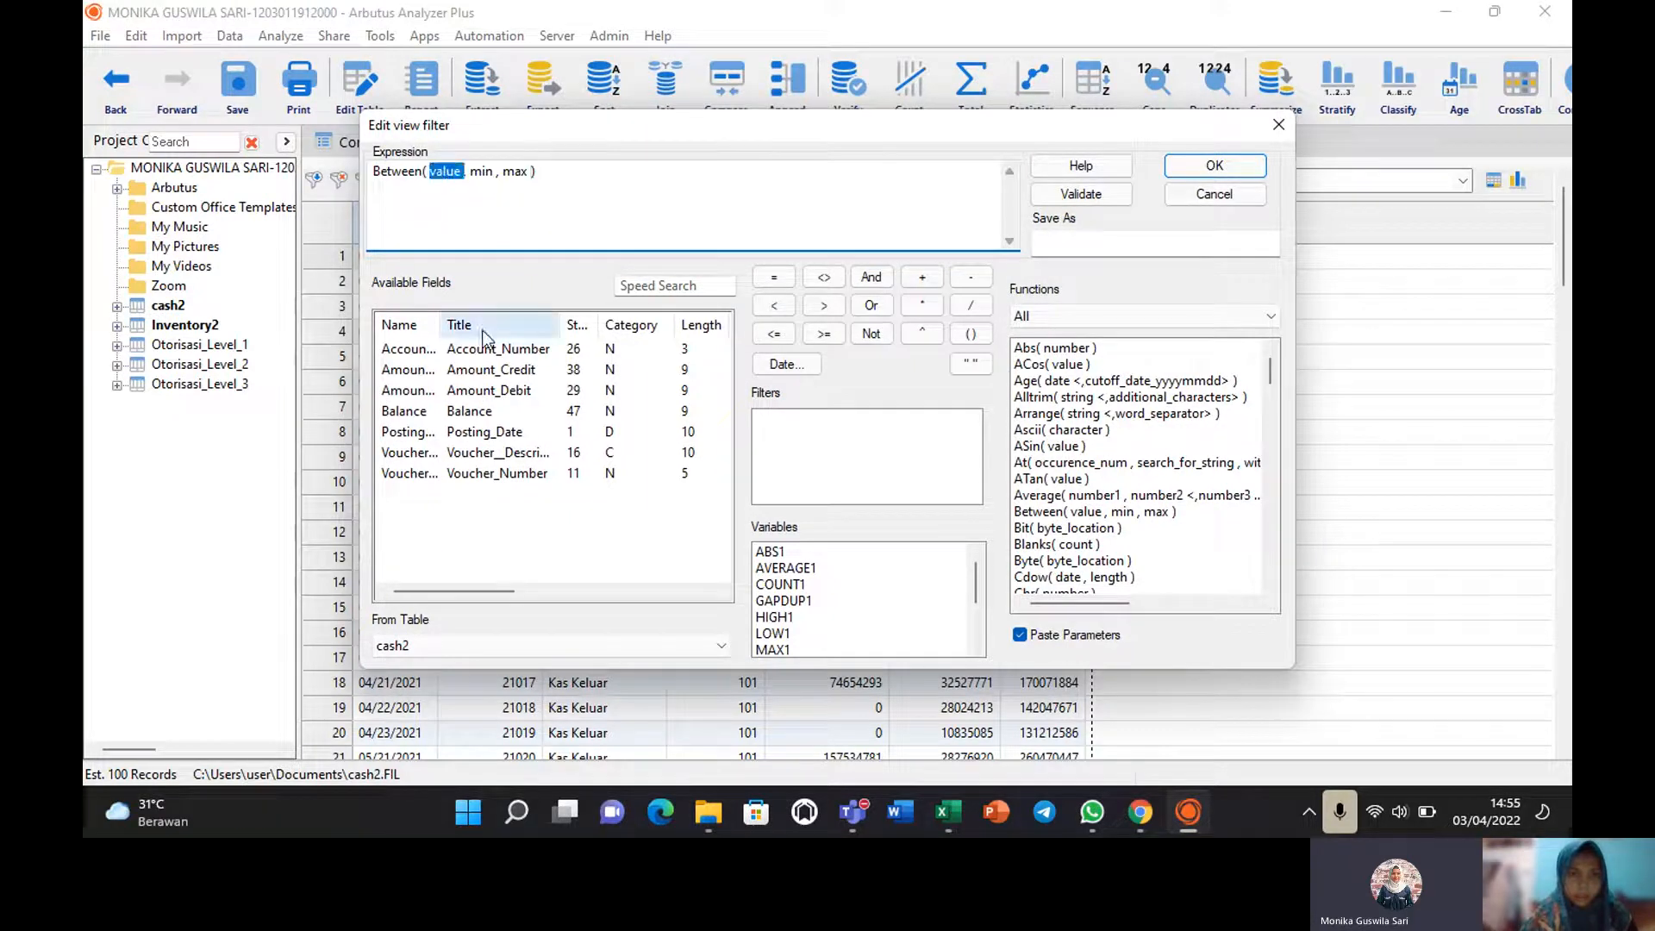
{"action": "double_click", "coordinate": [488, 369]}
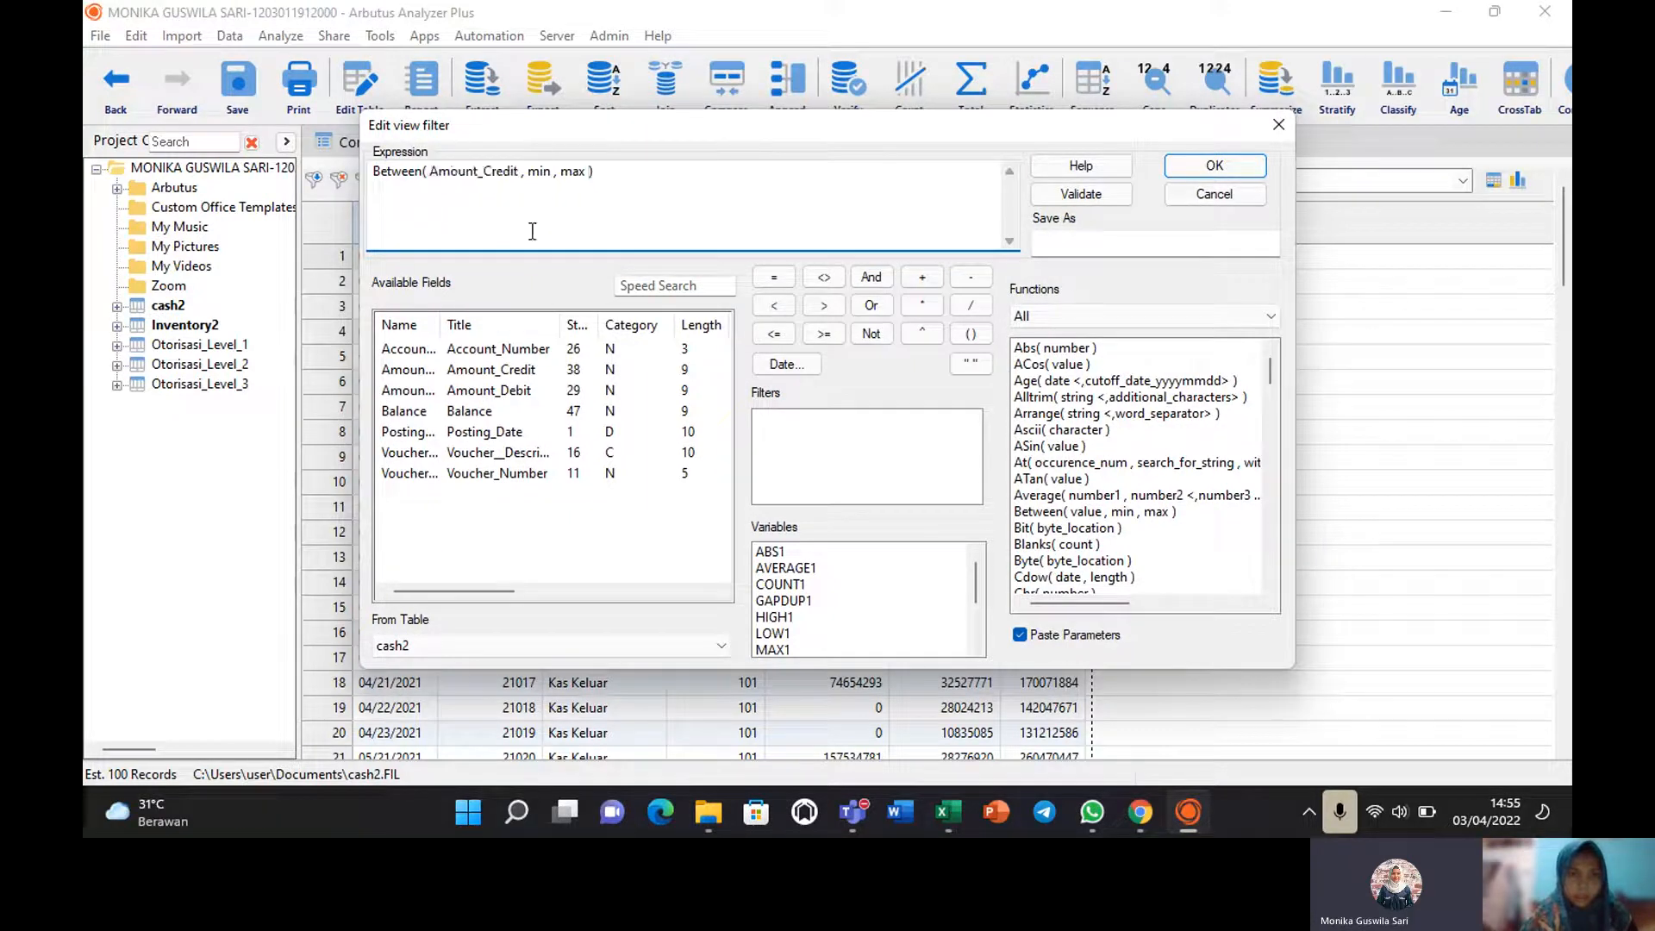
{"action": "double_click", "coordinate": [542, 172]}
{"action": "type", "text": "20"}
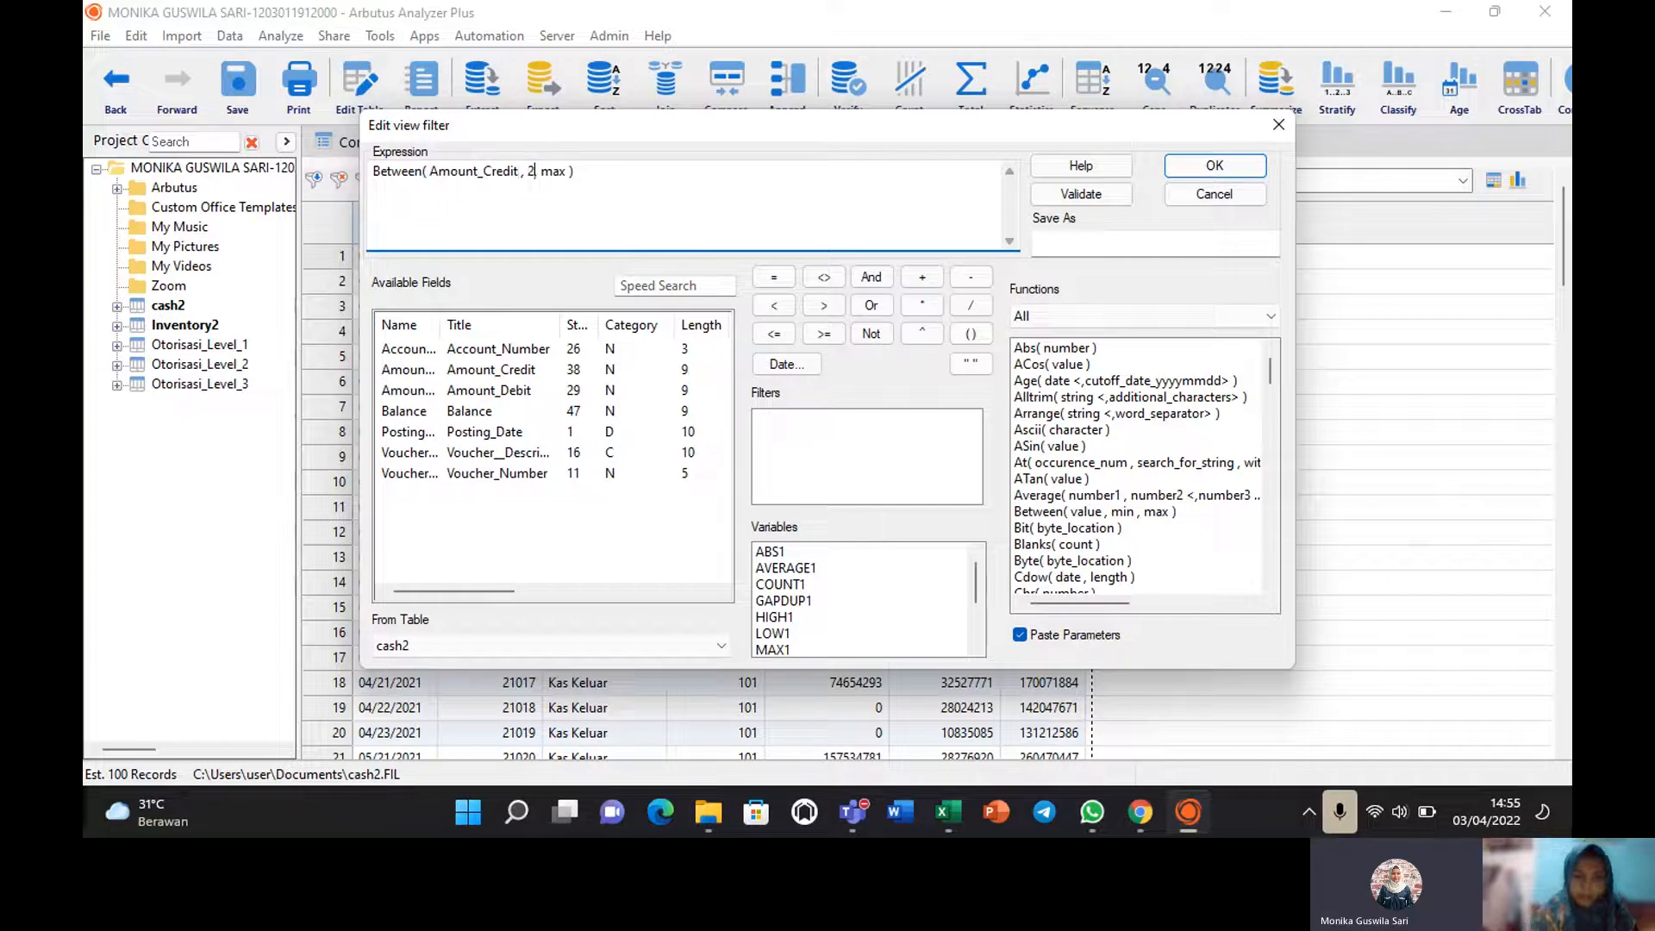
{"action": "type", "text": "00000"}
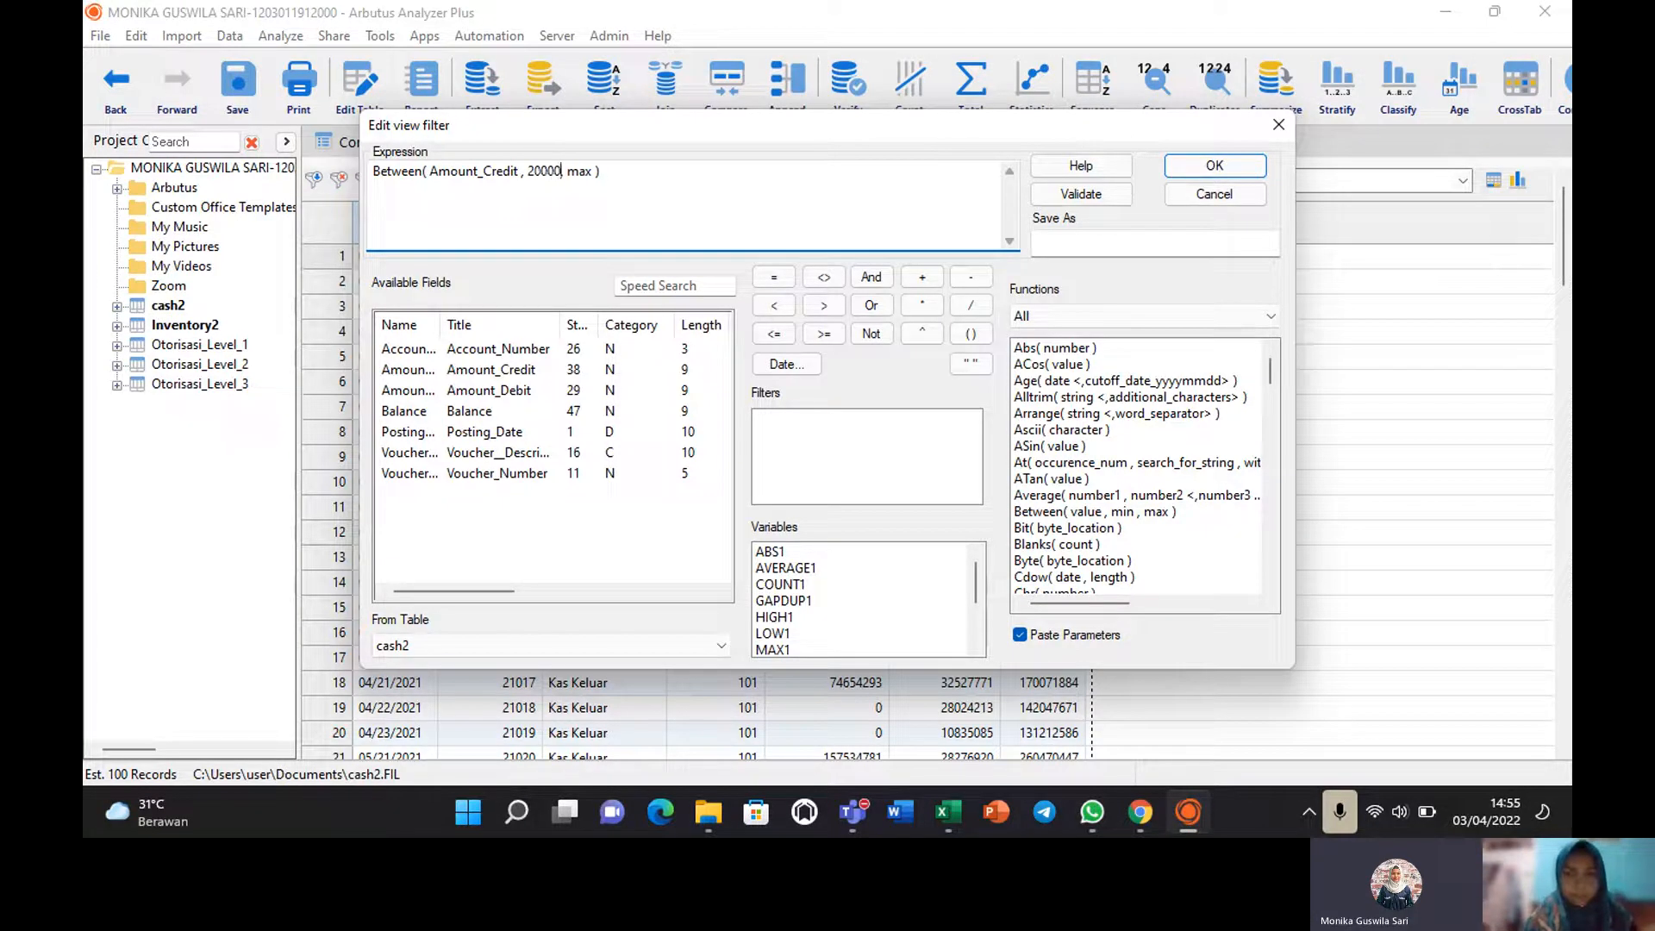
{"action": "type", "text": "0"}
{"action": "type", "text": ","}
{"action": "double_click", "coordinate": [596, 175]}
{"action": "type", "text": "50000000"}
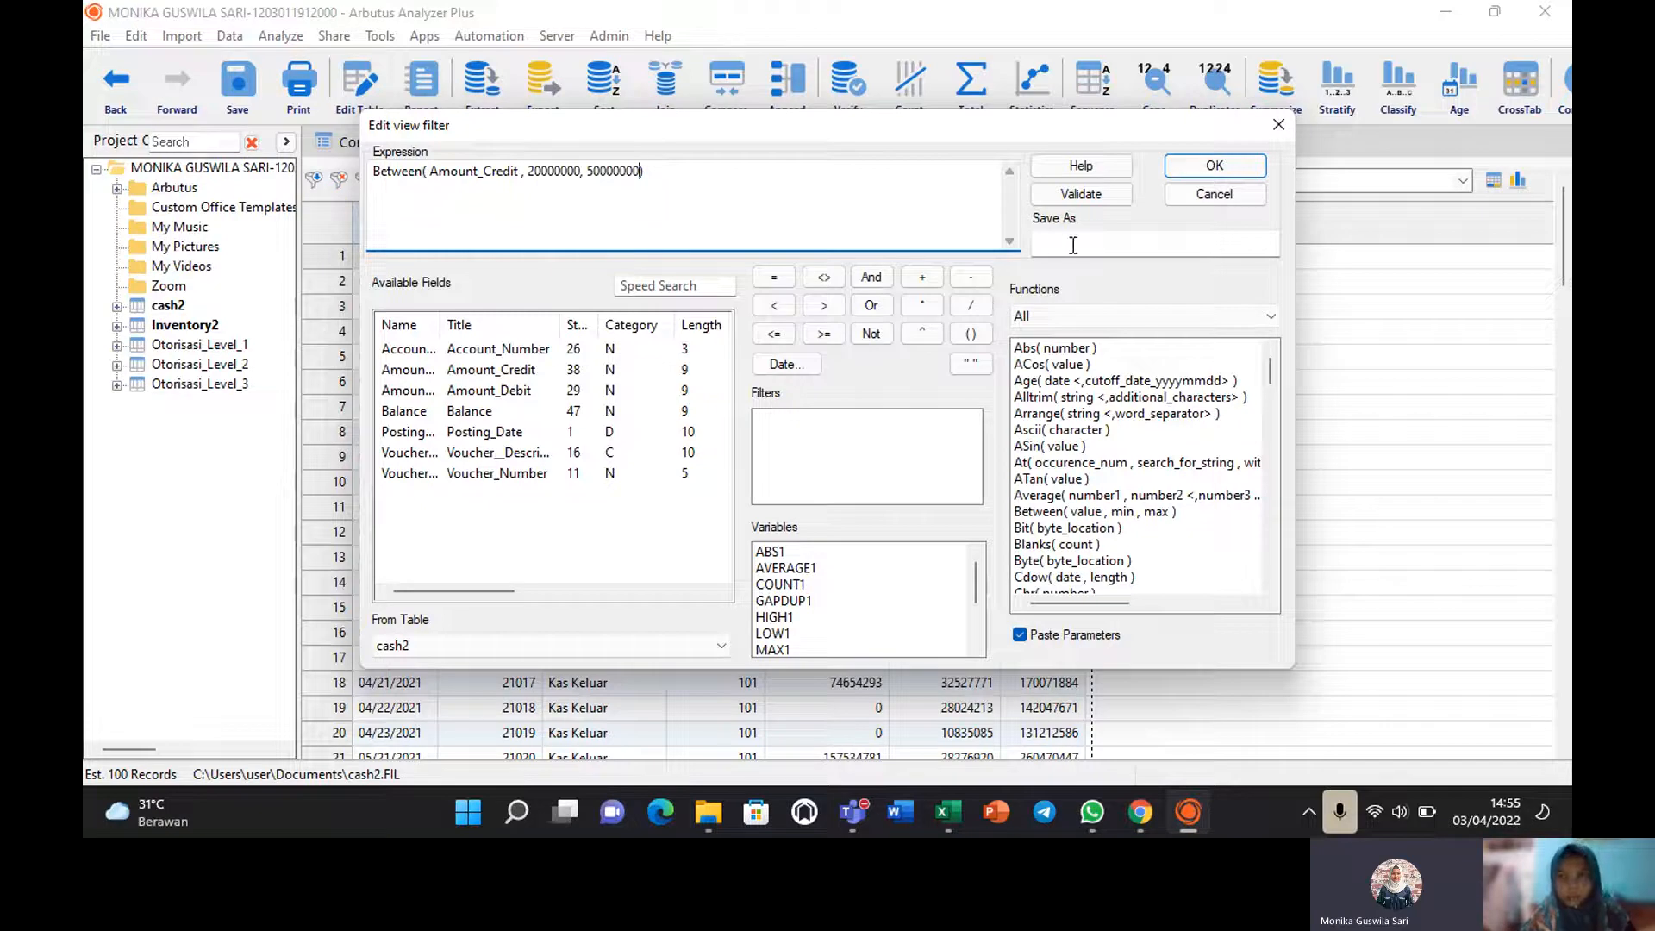
{"action": "left_click", "coordinate": [1081, 193]}
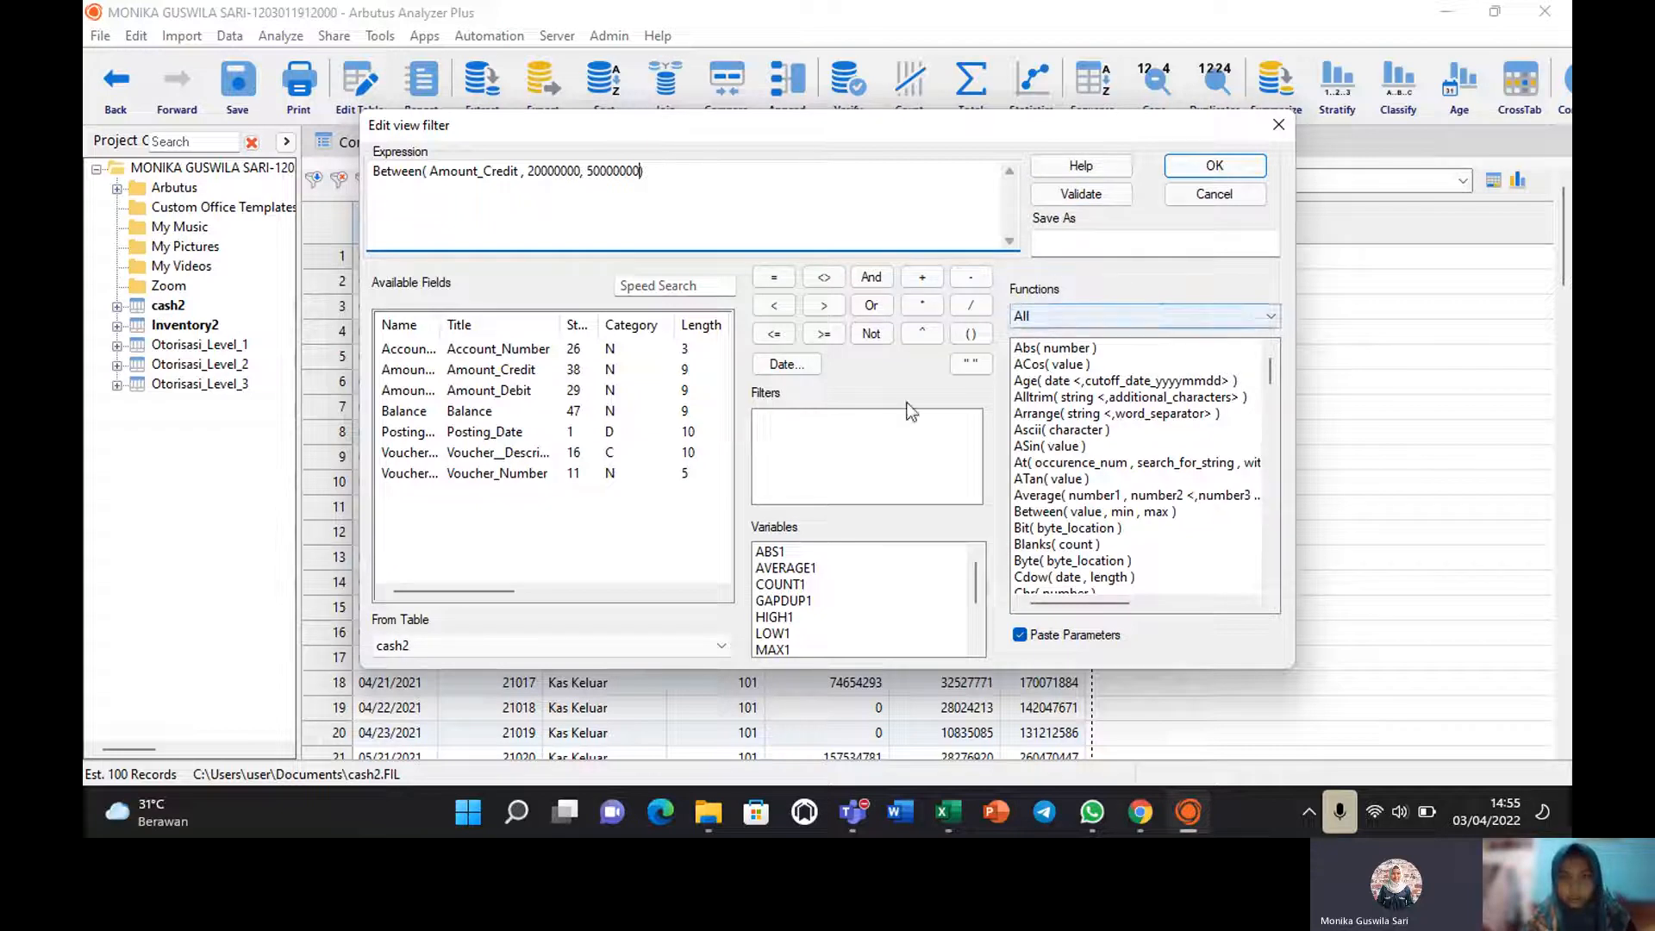
{"action": "left_click", "coordinate": [1245, 169]}
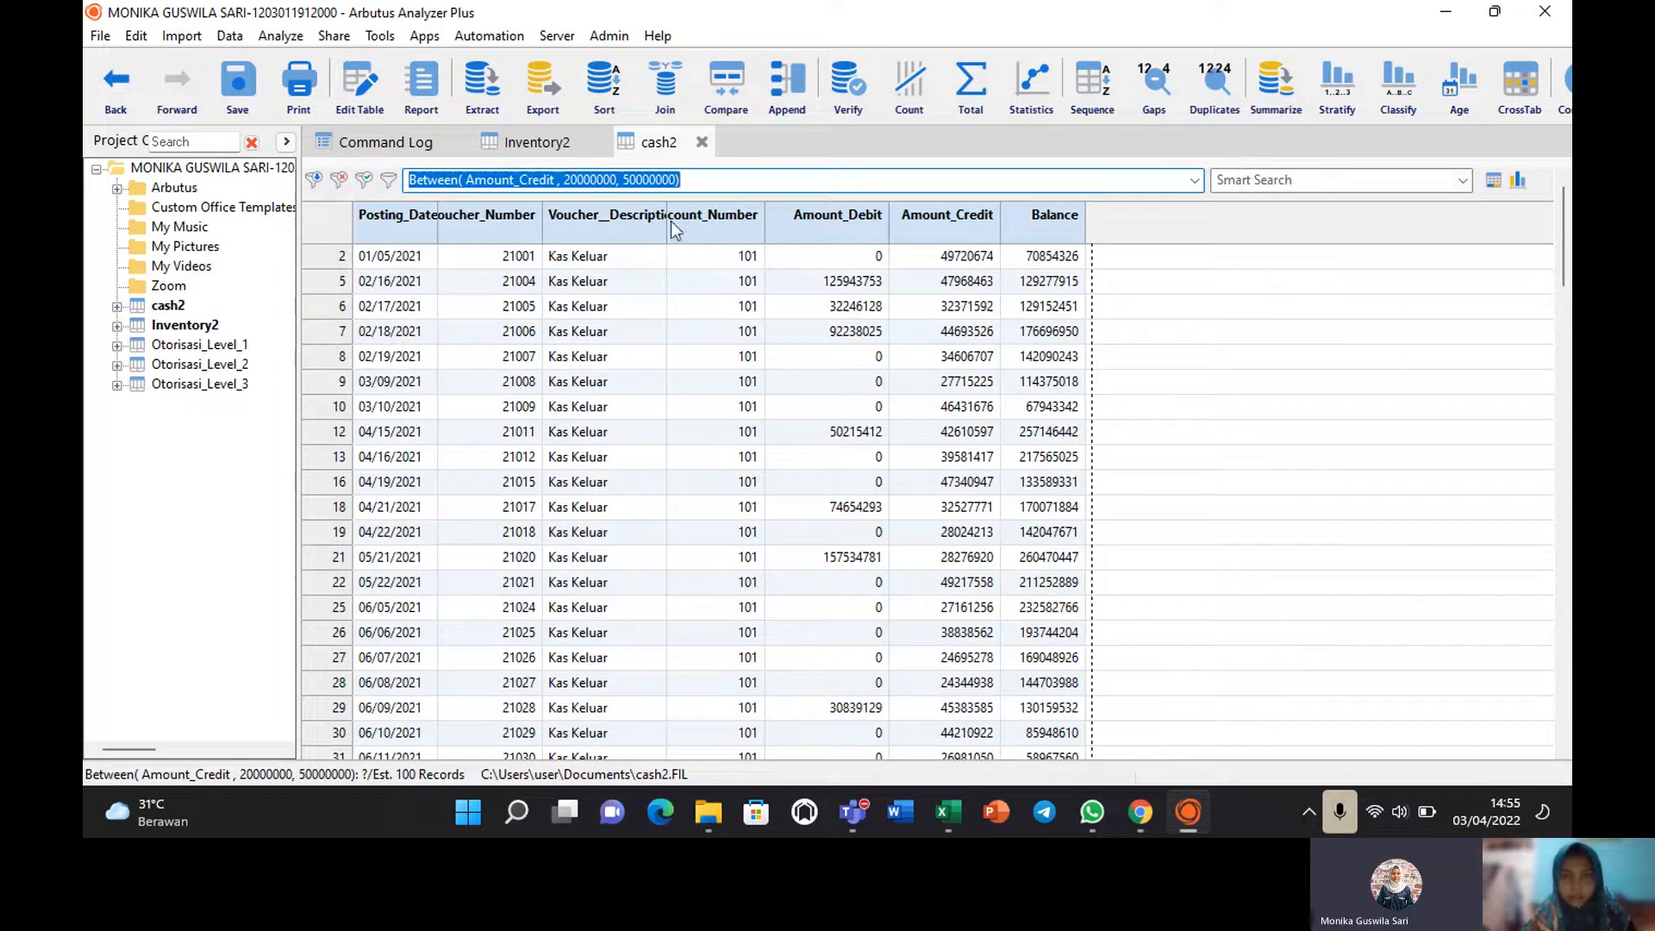
Re-confirm the Amount_Credit range filter, then drag the Voucher_Description column wider.
{"action": "left_click", "coordinate": [630, 257]}
{"action": "left_click", "coordinate": [396, 183]}
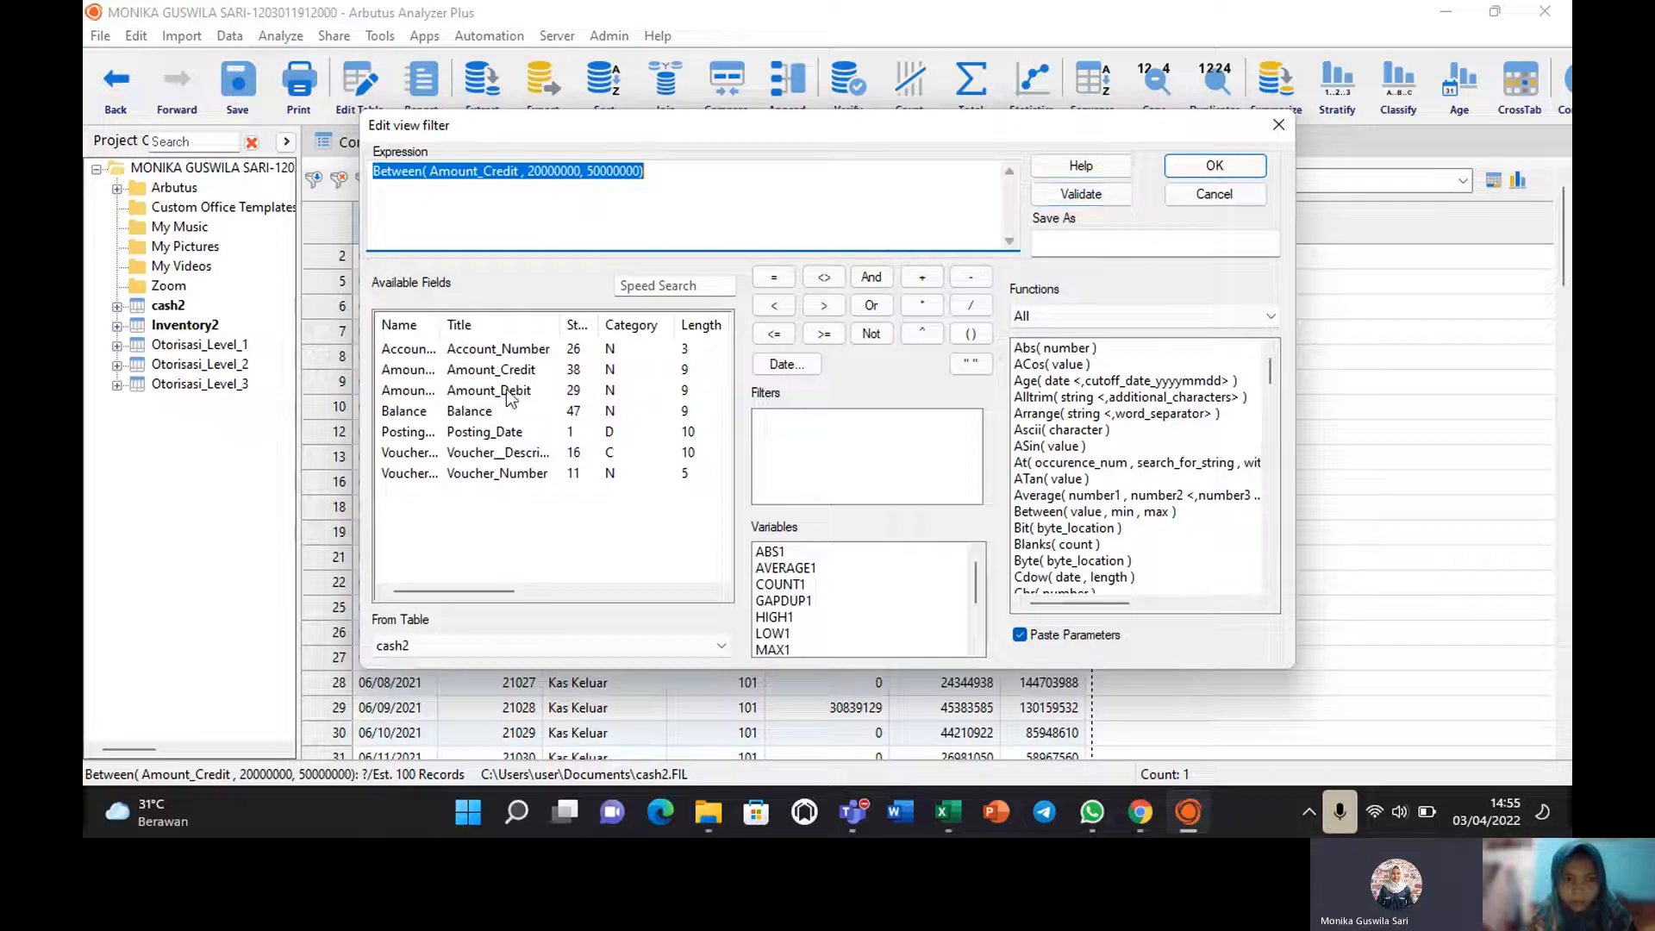
{"action": "left_click", "coordinate": [1241, 174]}
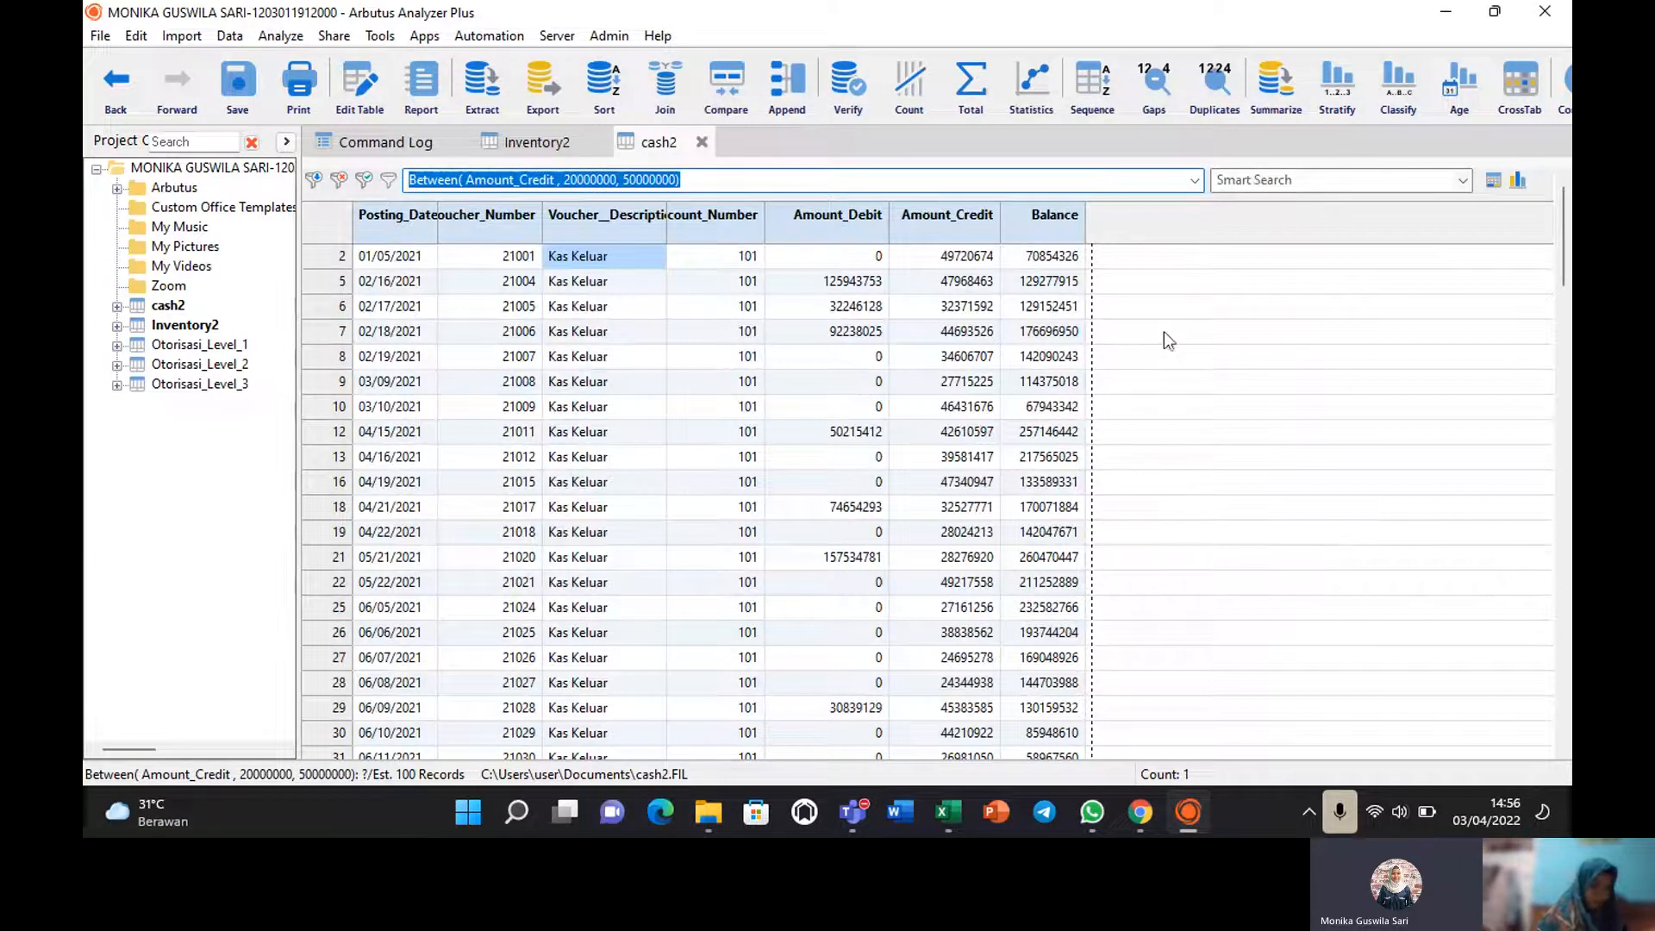
{"action": "left_click", "coordinate": [1217, 340]}
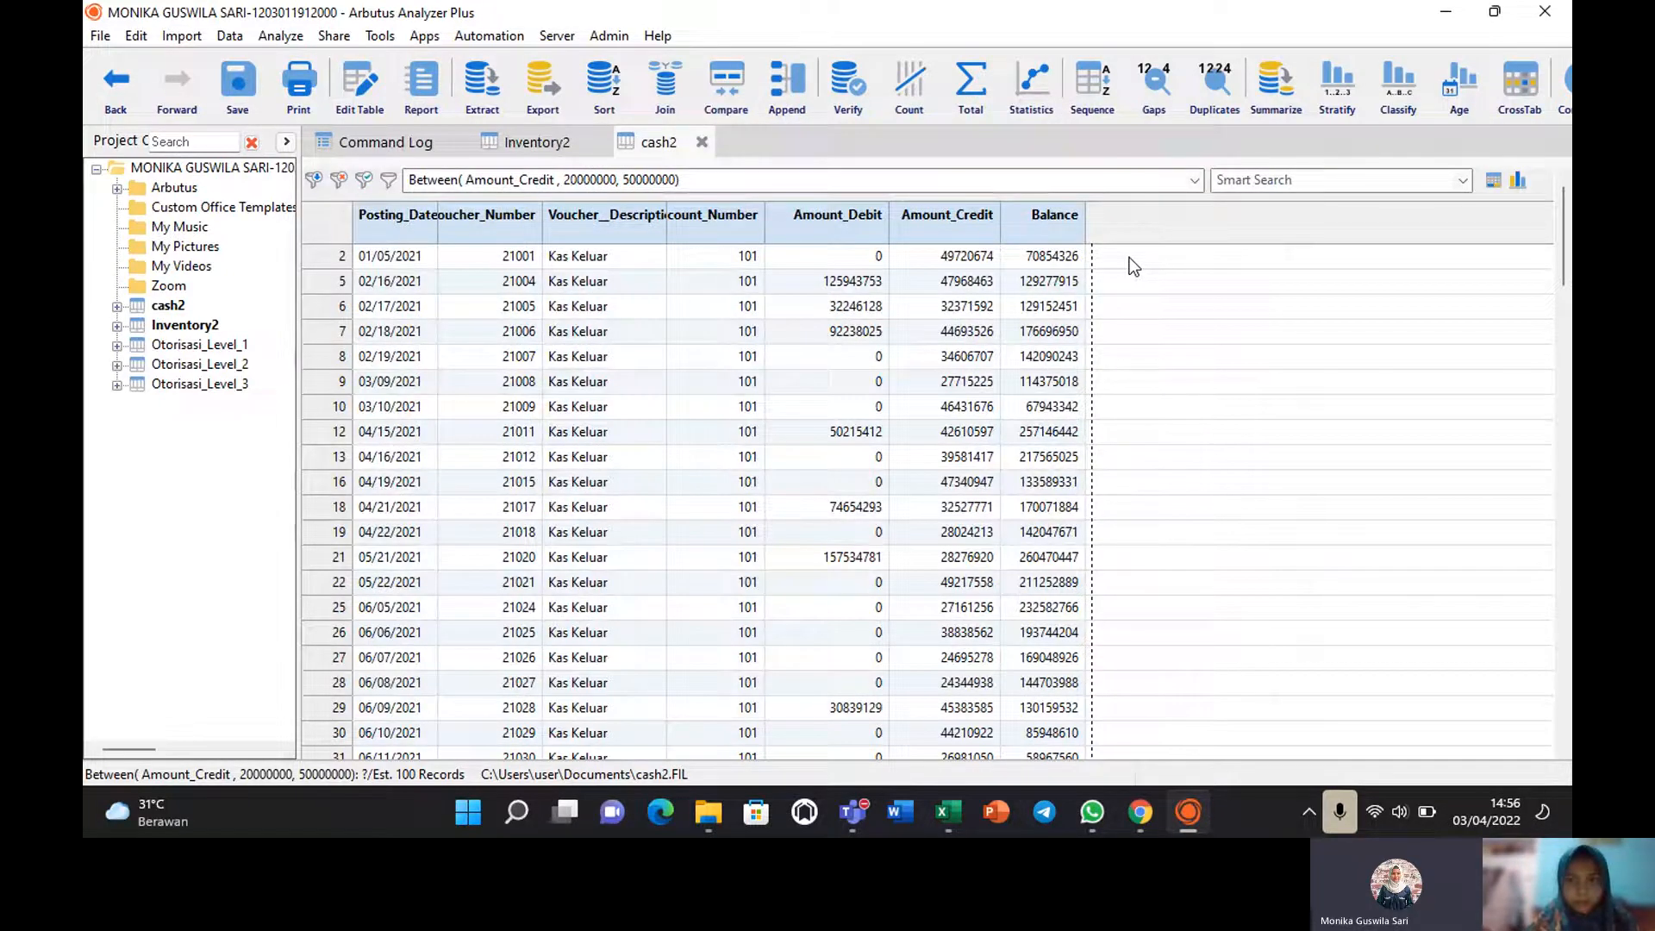
{"action": "left_click", "coordinate": [735, 215]}
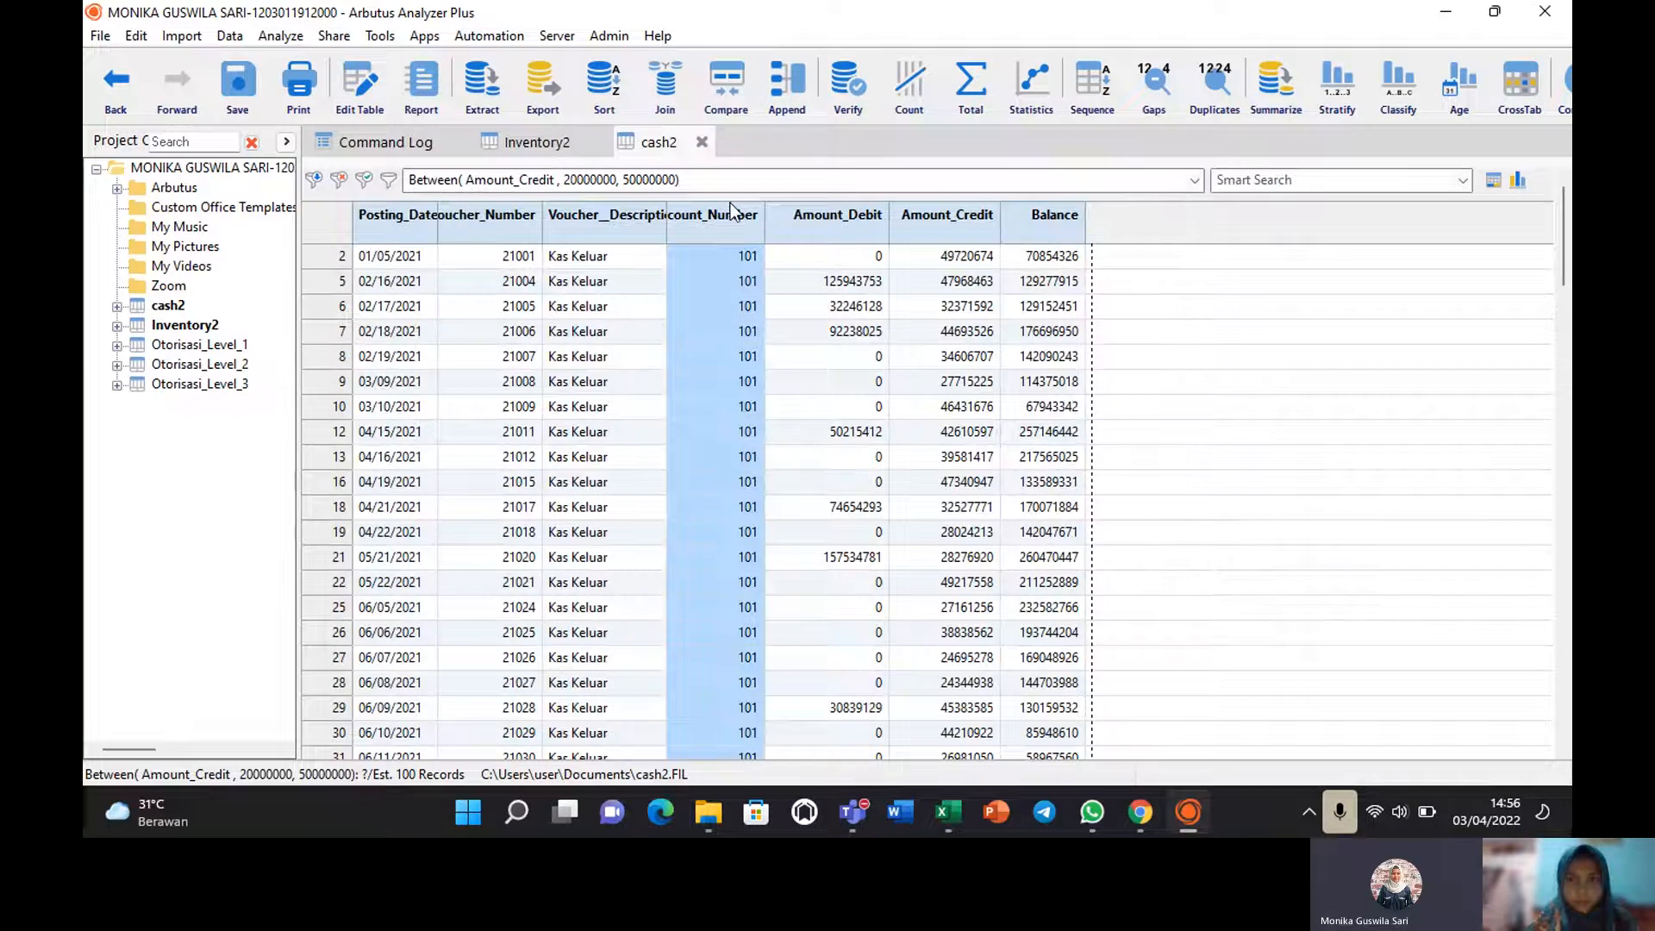
{"action": "left_click", "coordinate": [668, 230]}
{"action": "left_click_drag", "start_coordinate": [669, 236], "coordinate": [713, 234]}
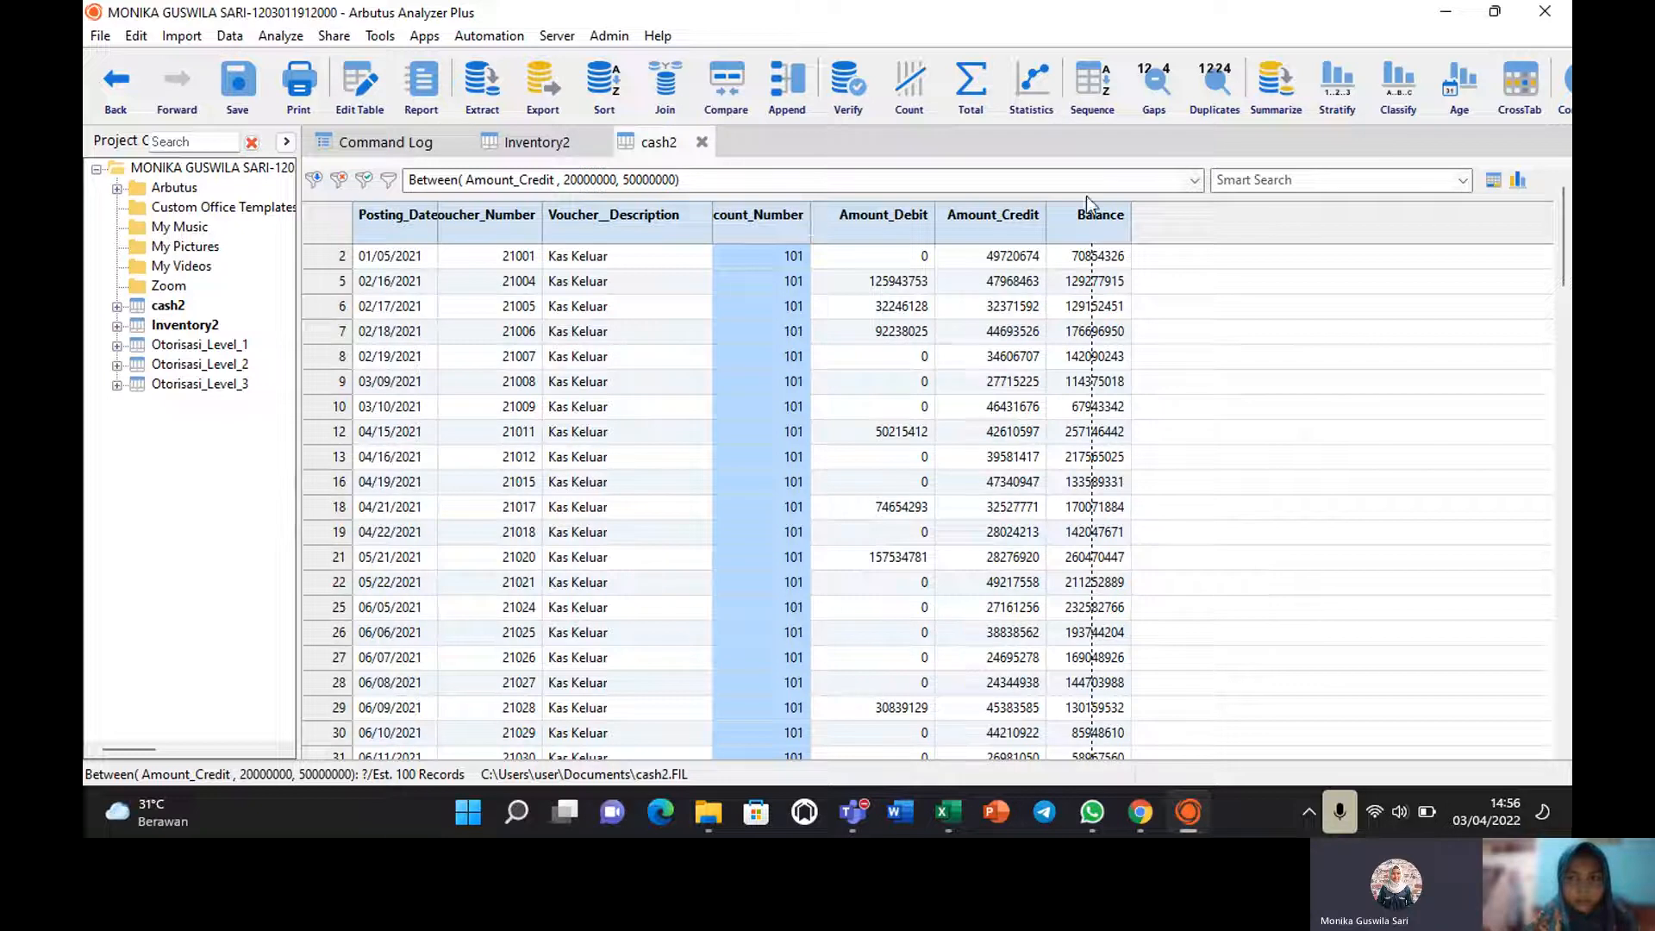
In the cash2 table layout, add a new expression field Amount_Crdit with default value "None".
{"action": "left_click", "coordinate": [361, 84]}
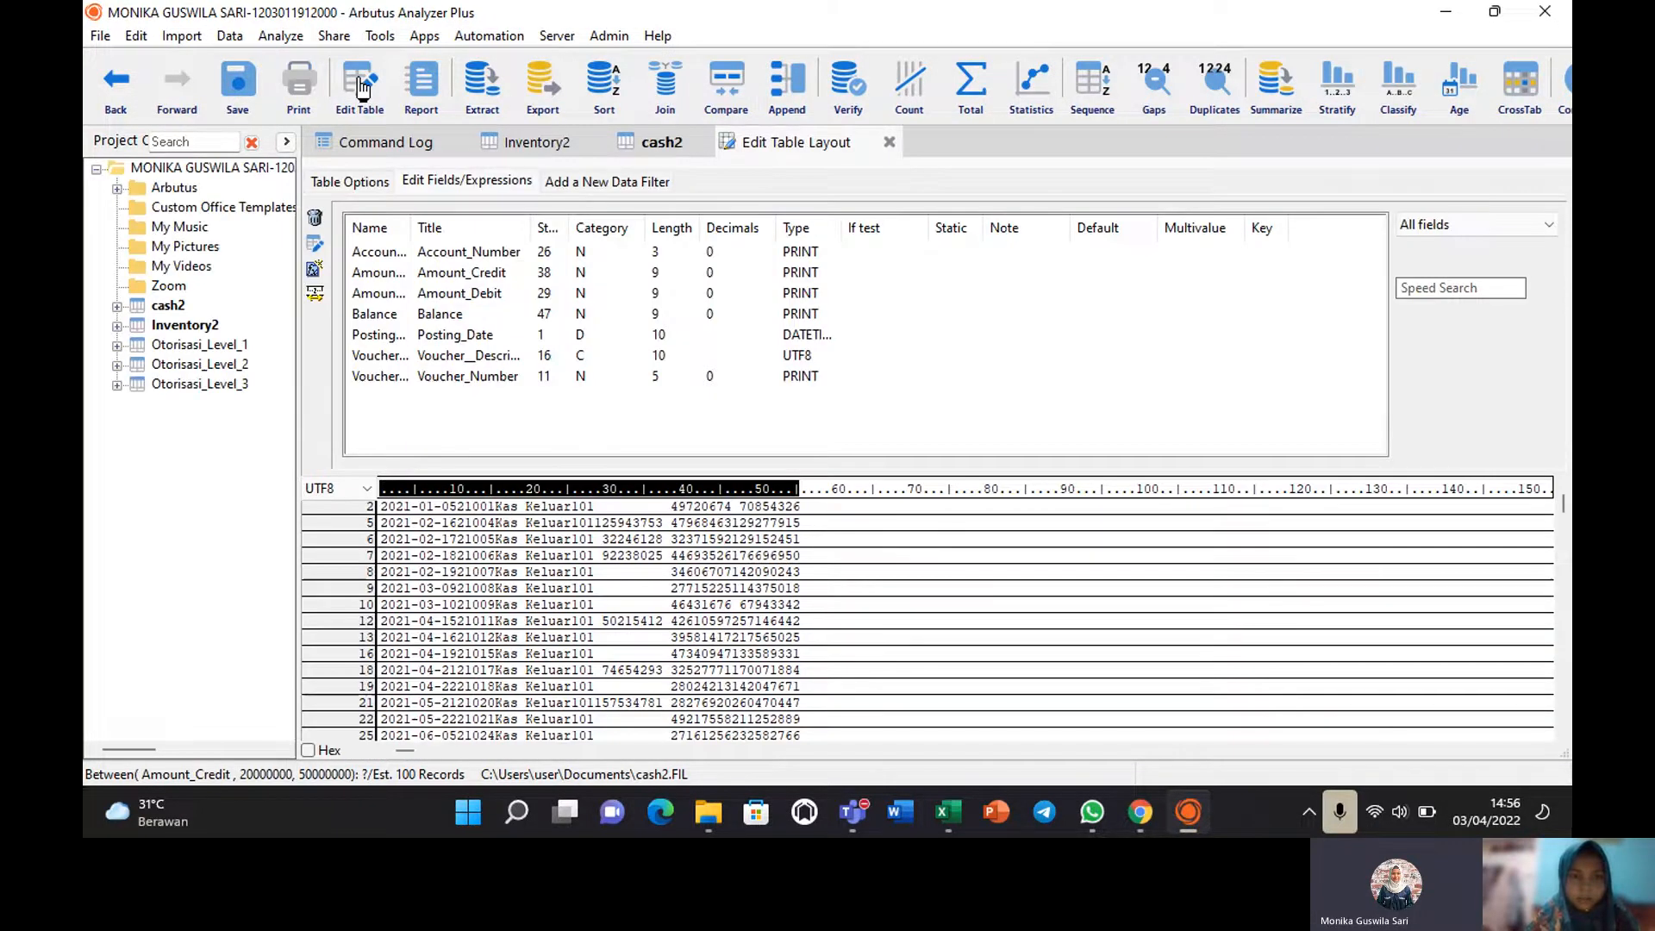
{"action": "left_click", "coordinate": [315, 277]}
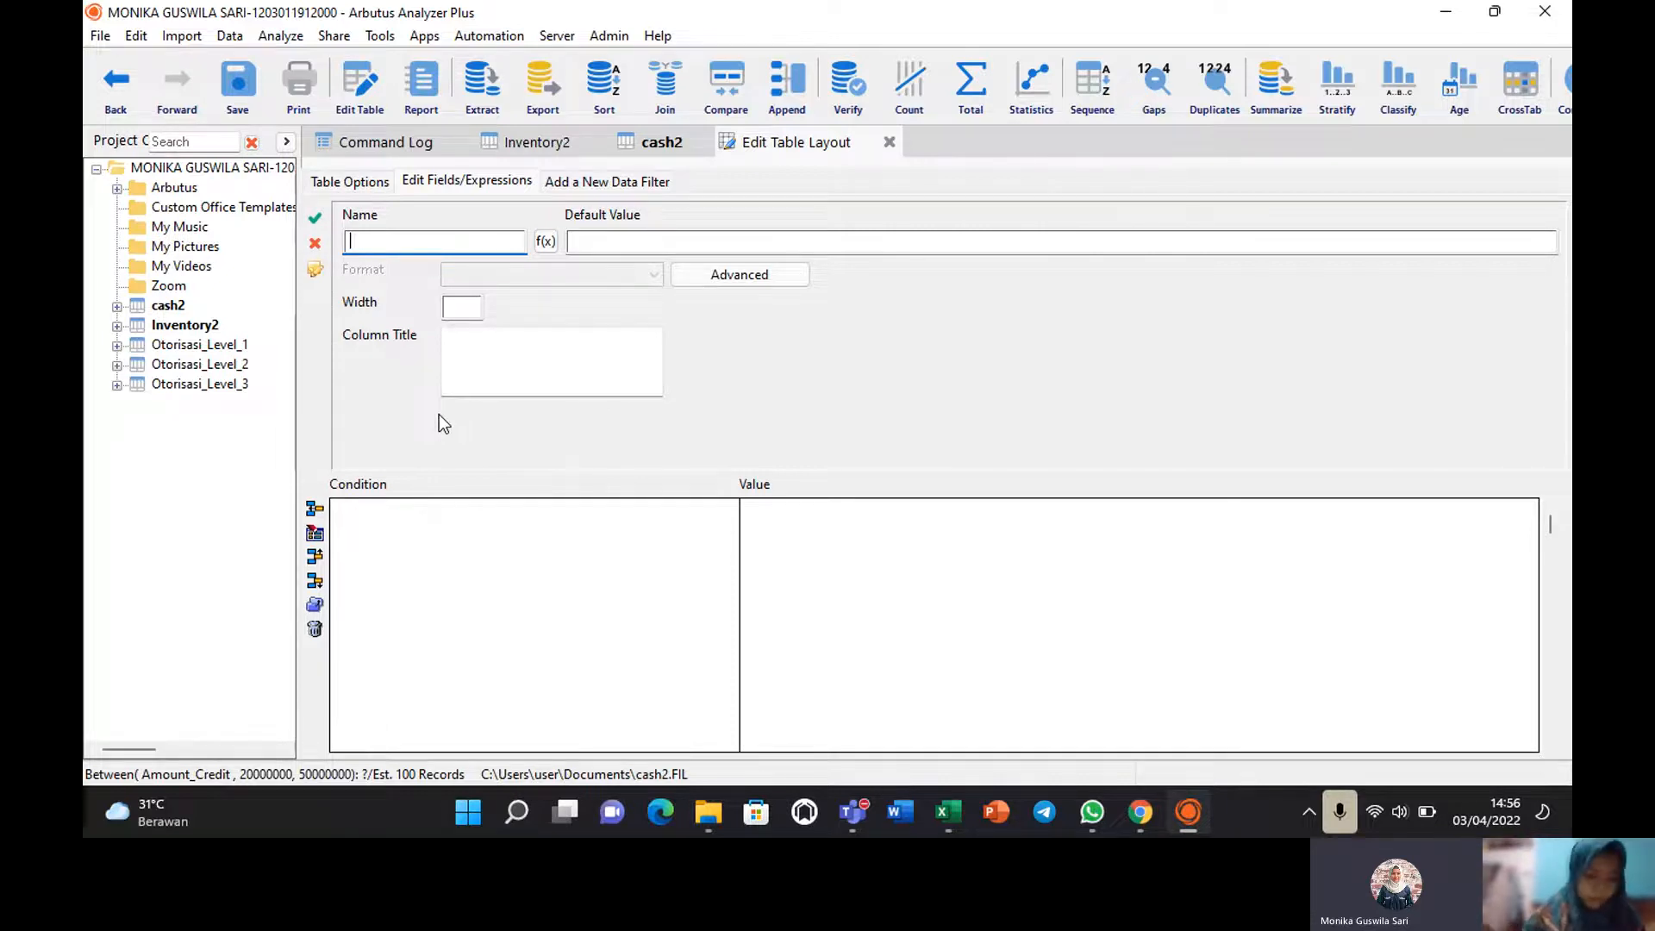
{"action": "type", "text": "Am"}
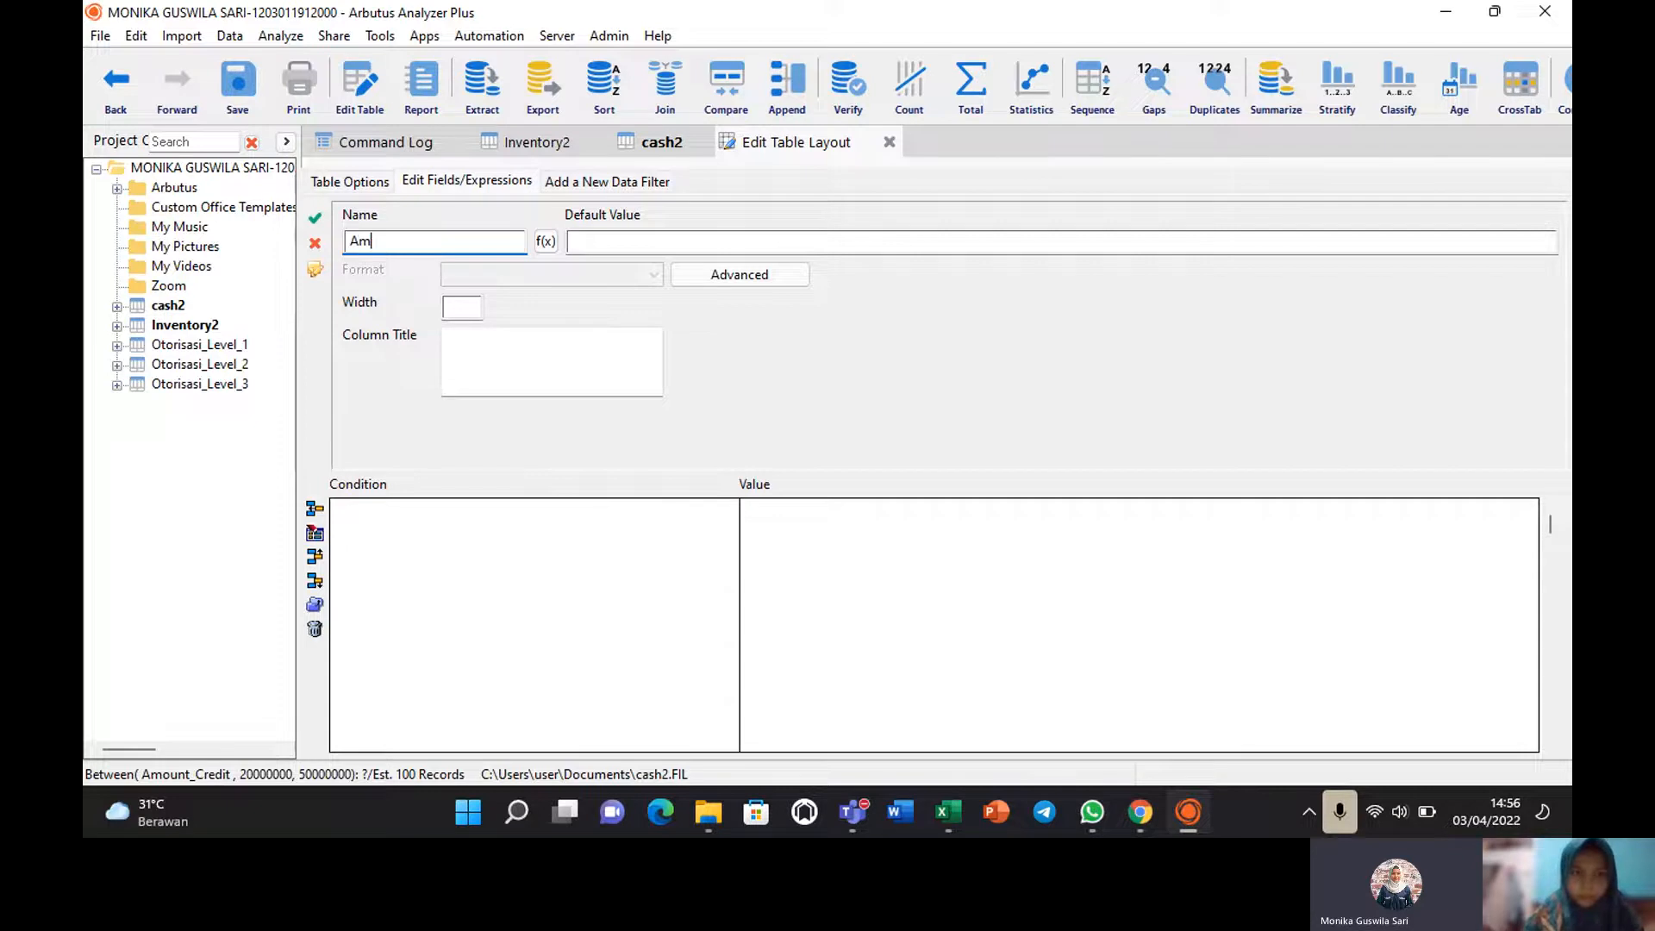
{"action": "type", "text": "ount"}
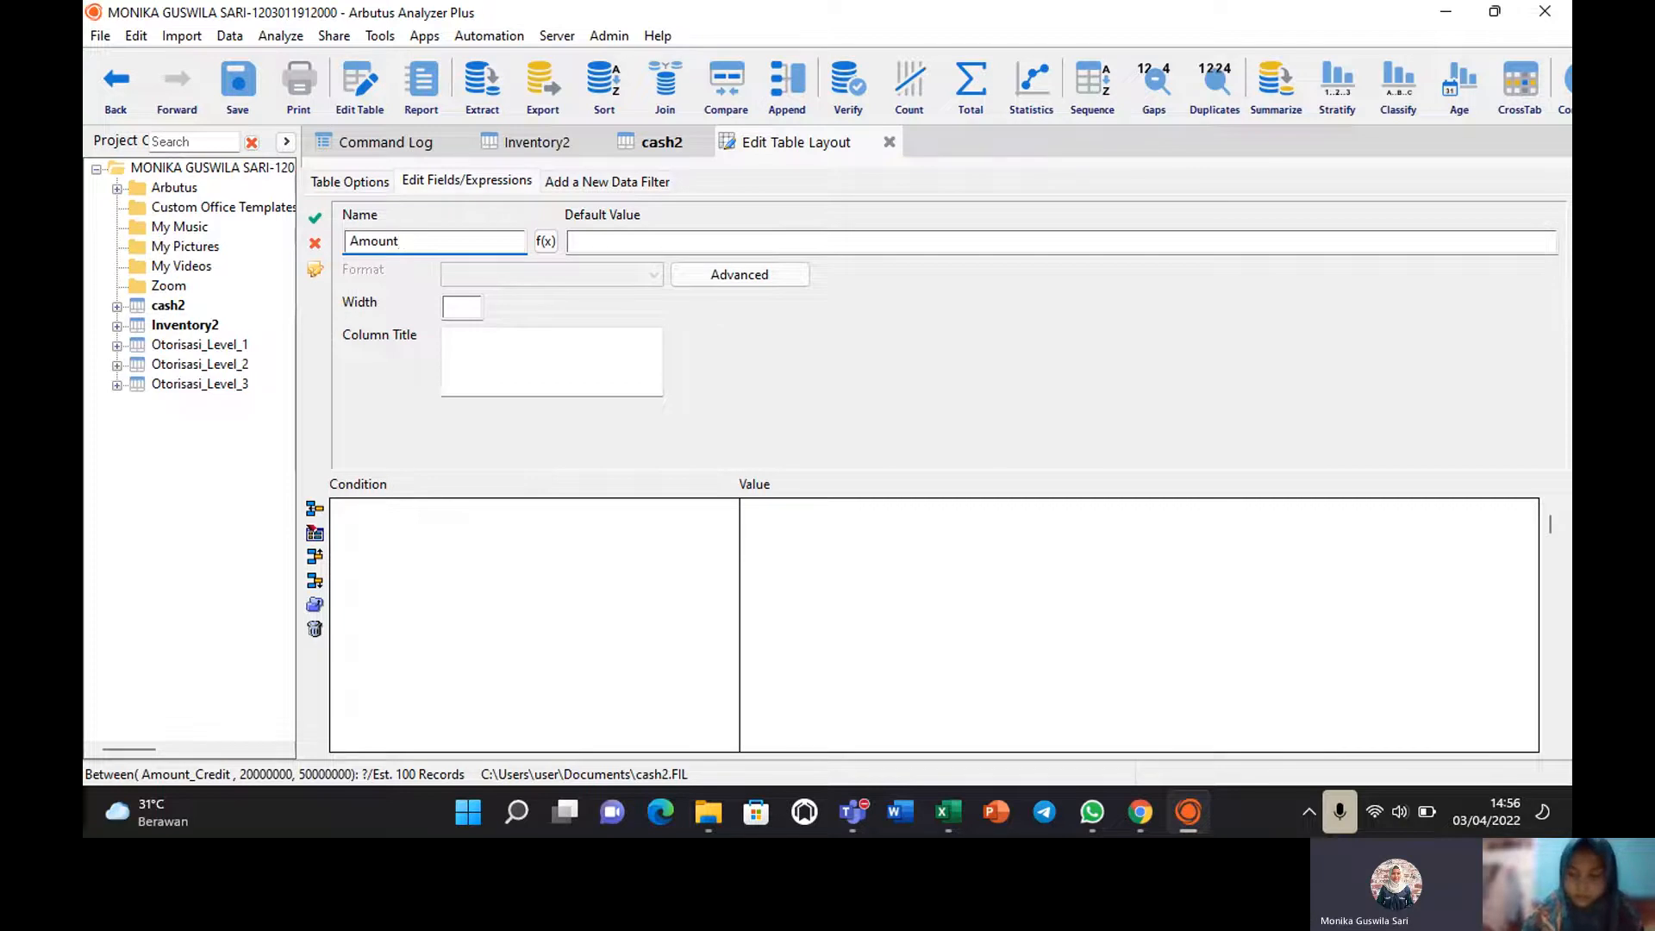
{"action": "type", "text": "_C"}
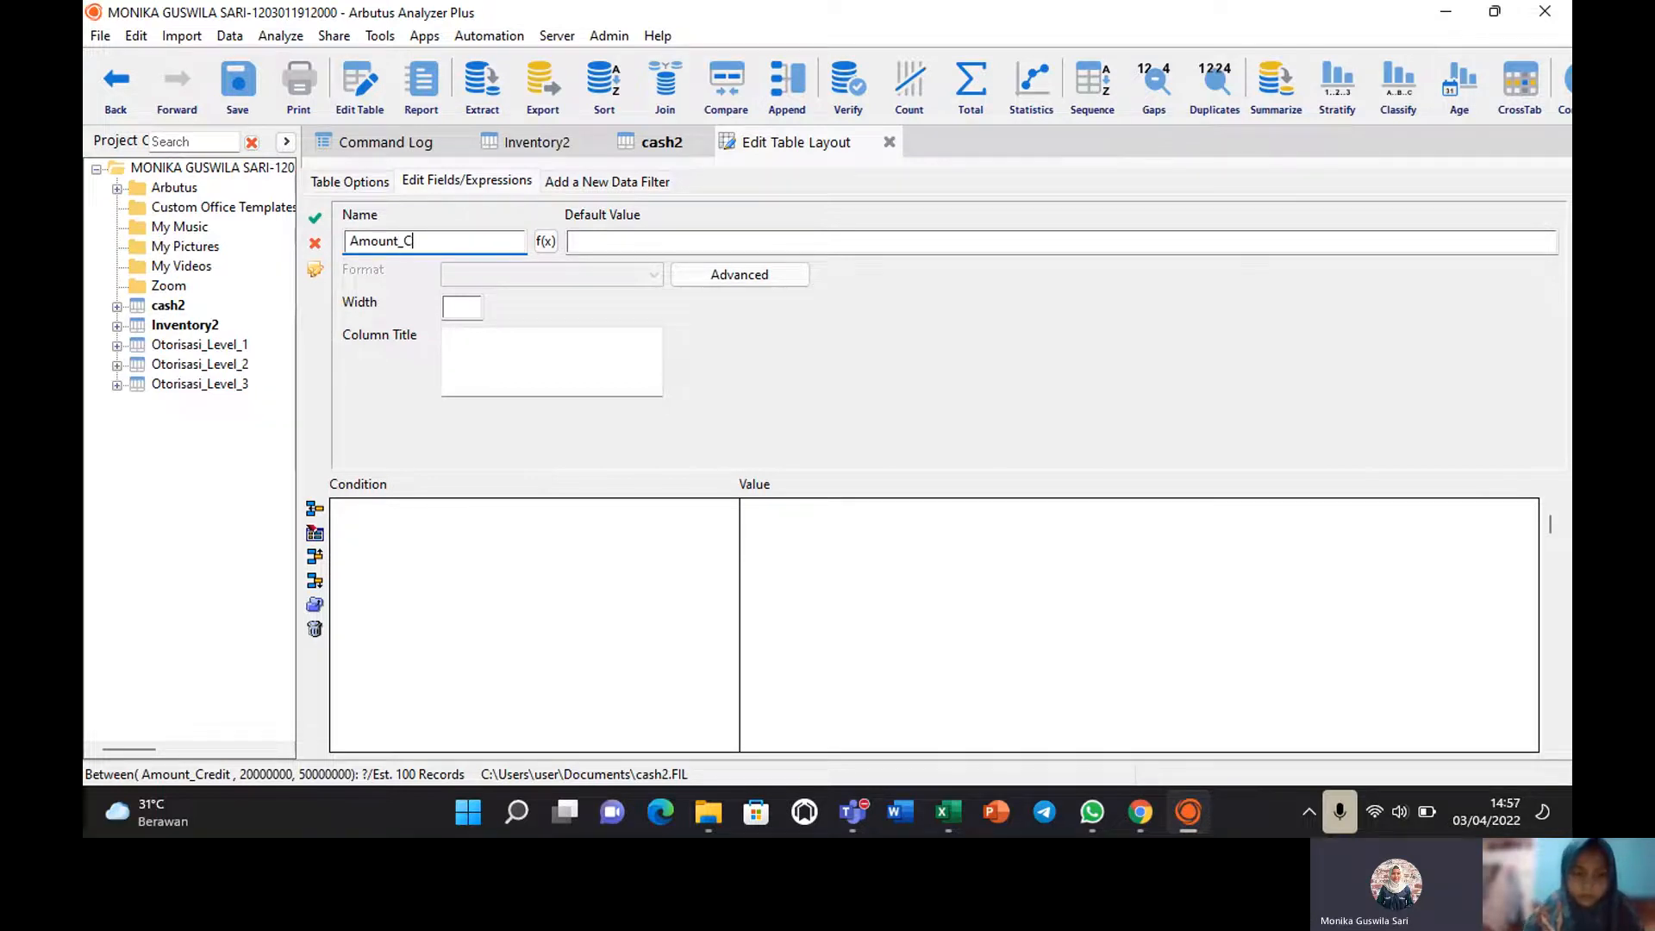
{"action": "type", "text": "rdit"}
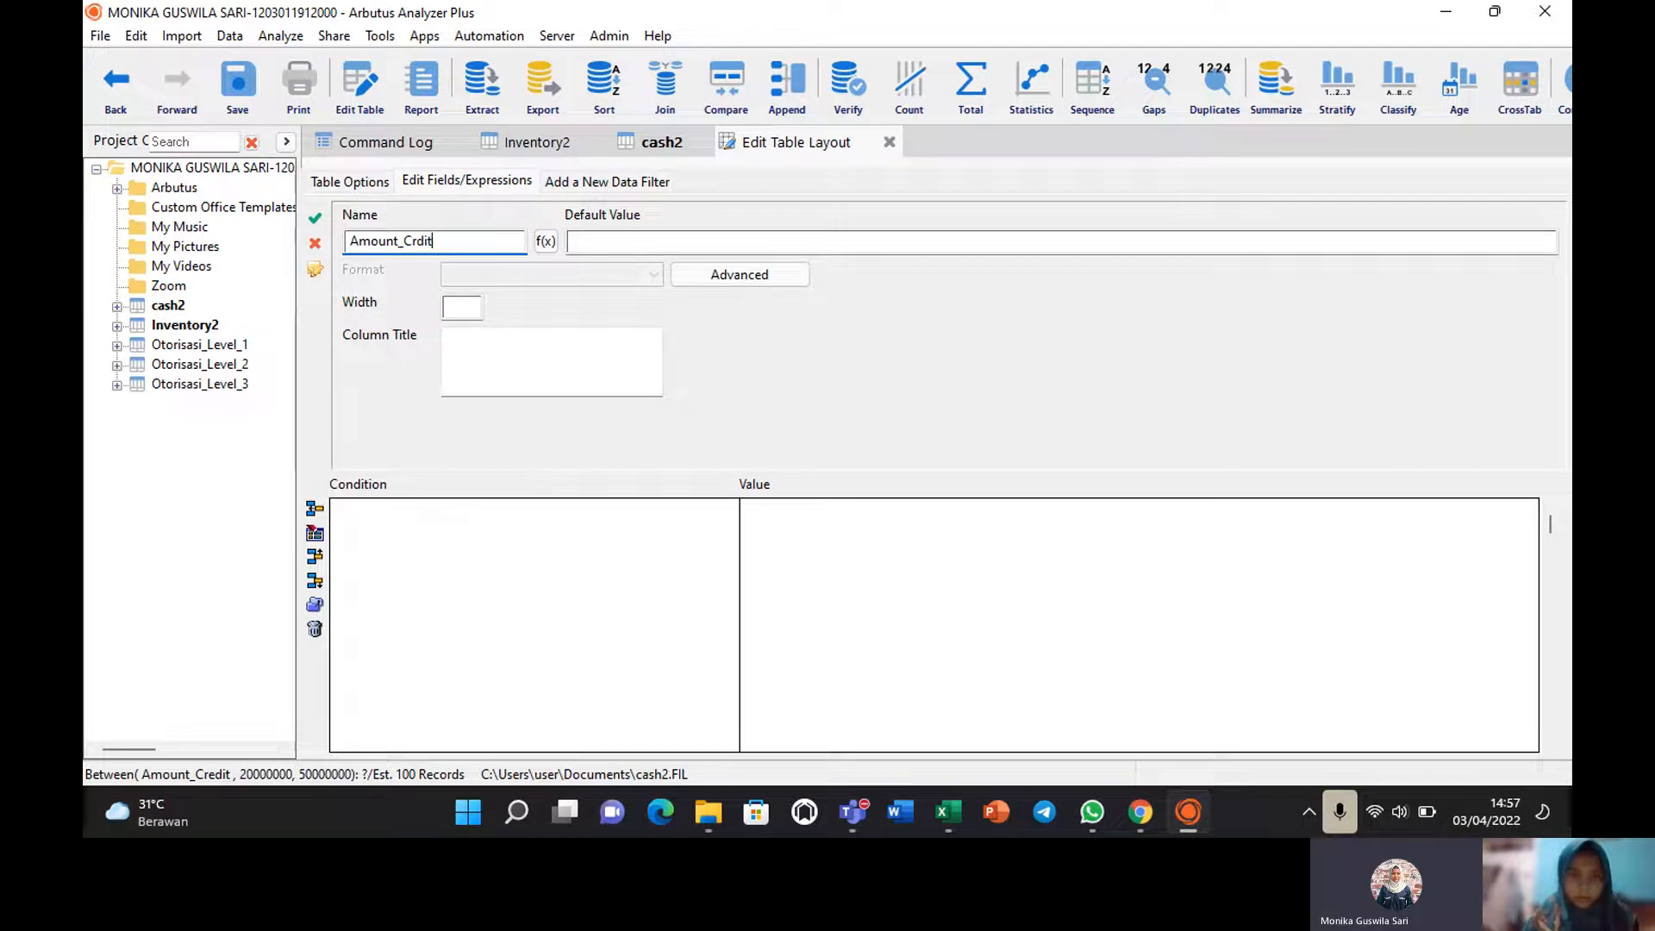
{"action": "left_click", "coordinate": [593, 242]}
{"action": "type", "text": "\""}
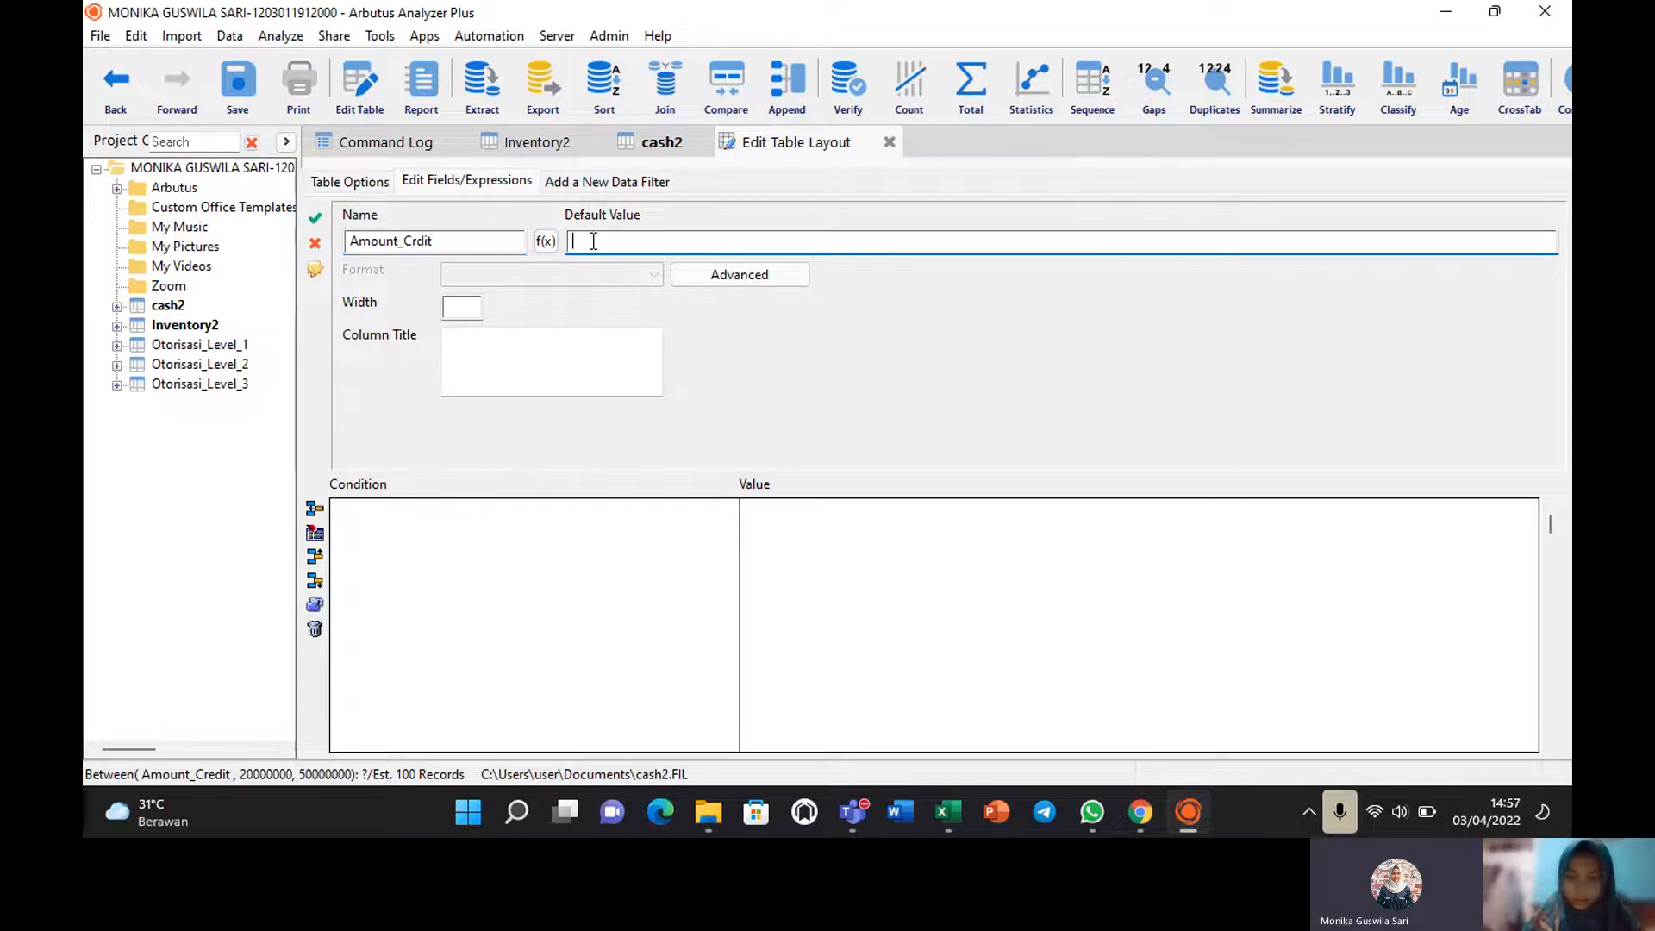
{"action": "type", "text": "None\""}
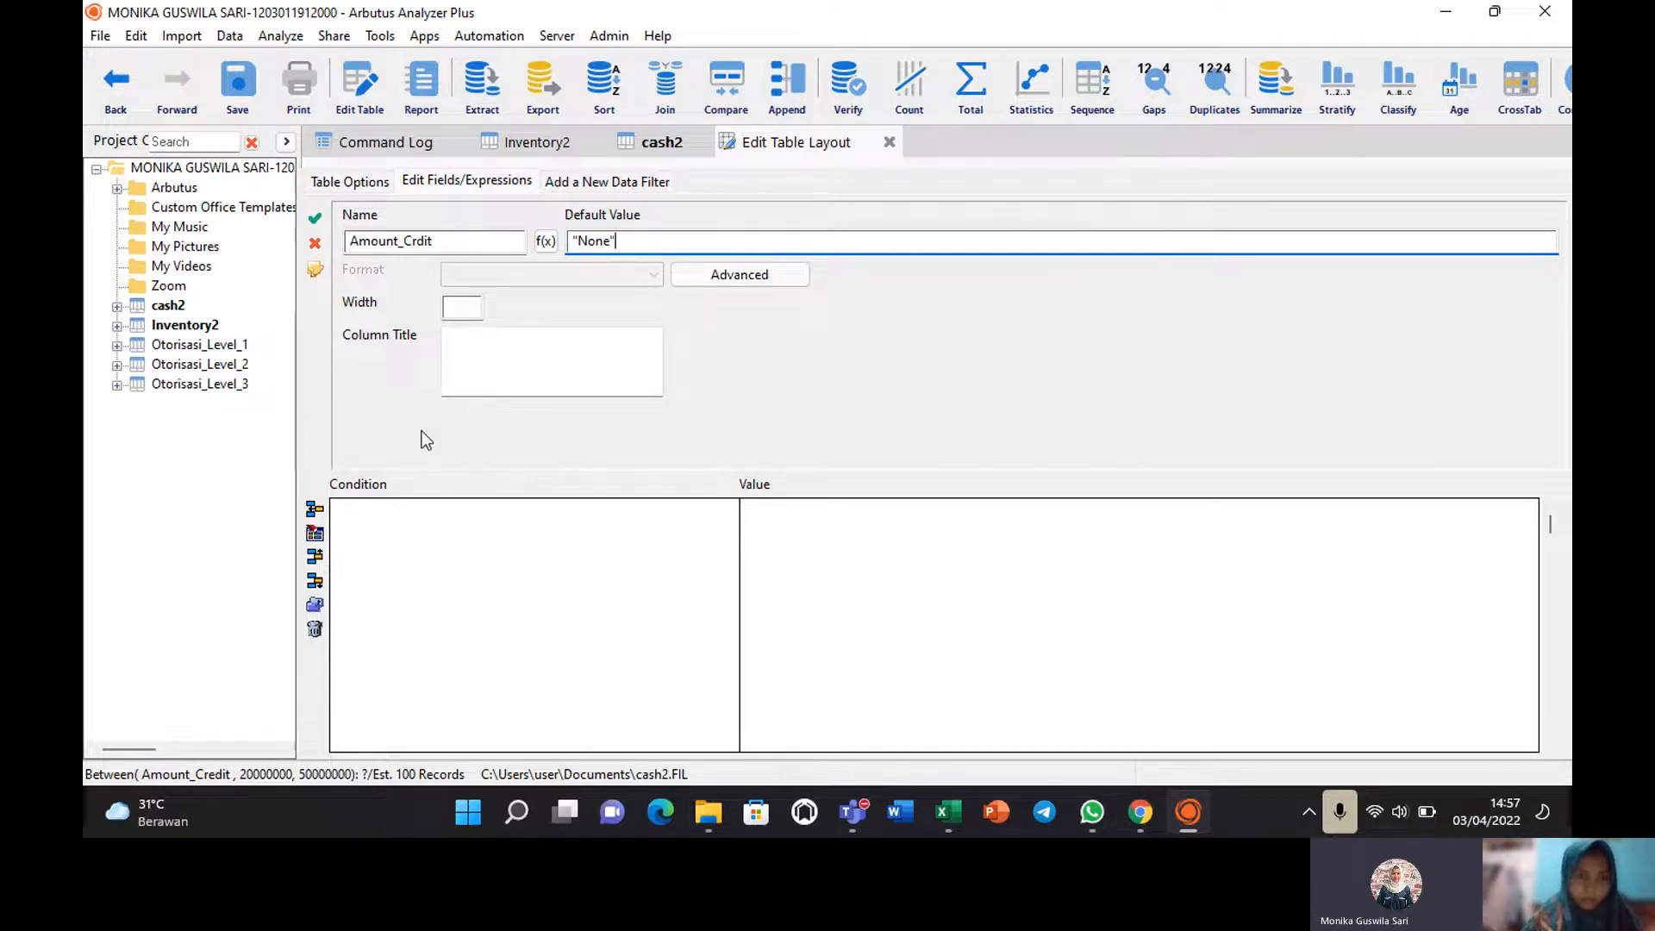
Add a conditional value whose condition is Between( Amount_Credit , 20000000, 50000000), validated.
{"action": "left_click", "coordinate": [314, 520]}
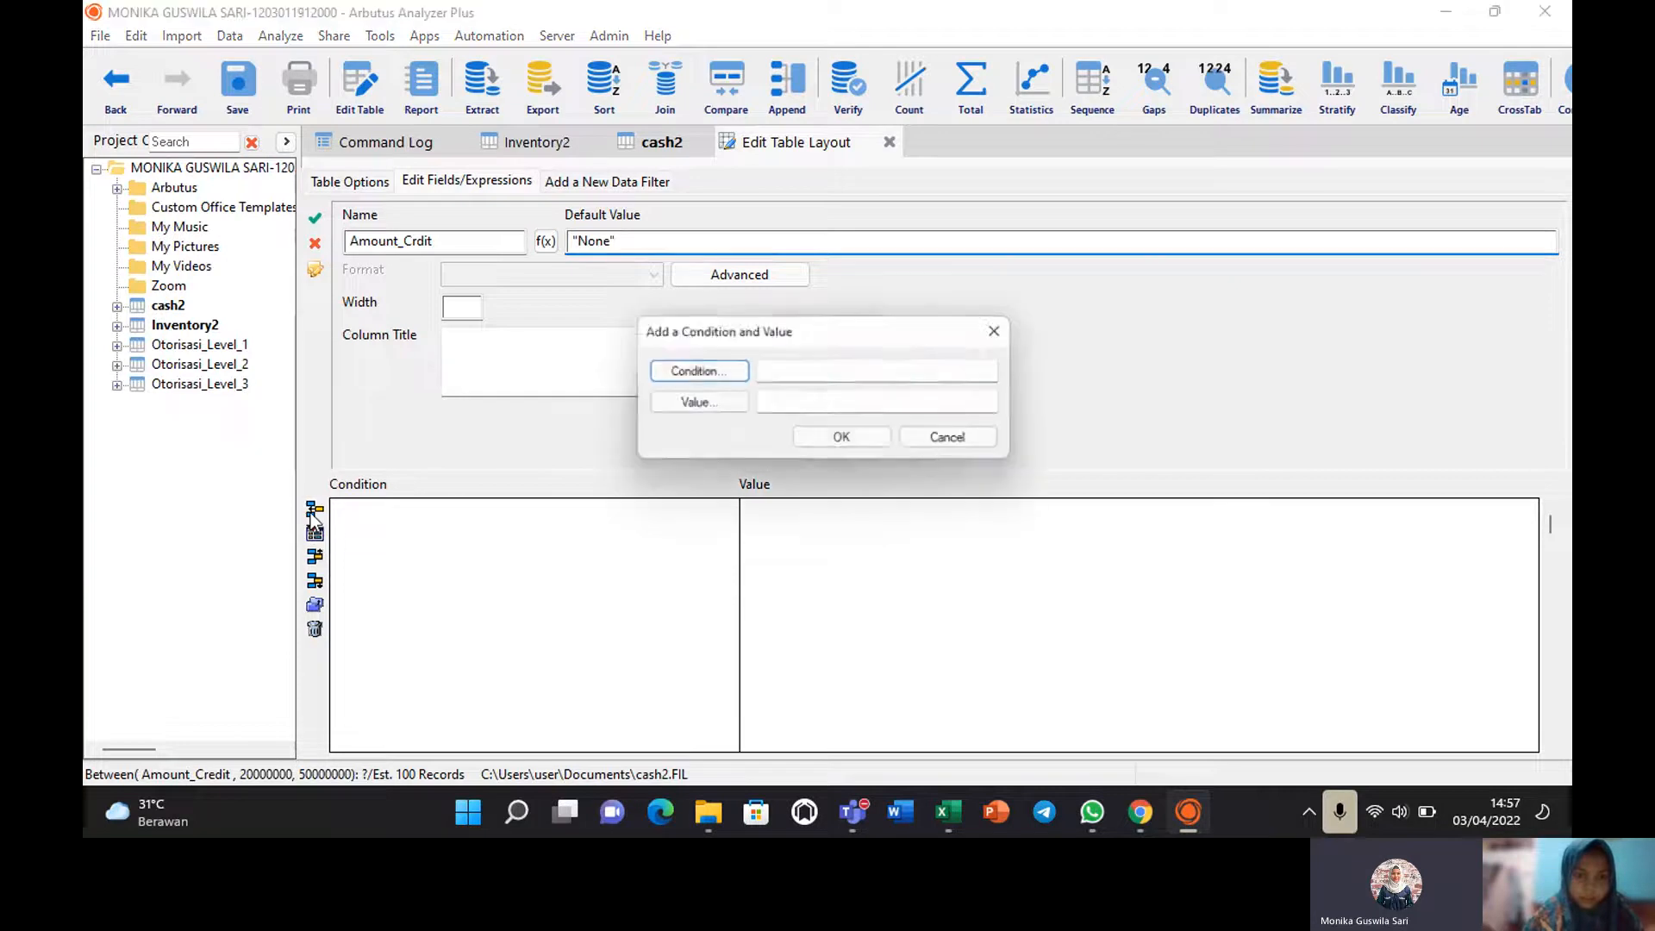
{"action": "left_click", "coordinate": [786, 371]}
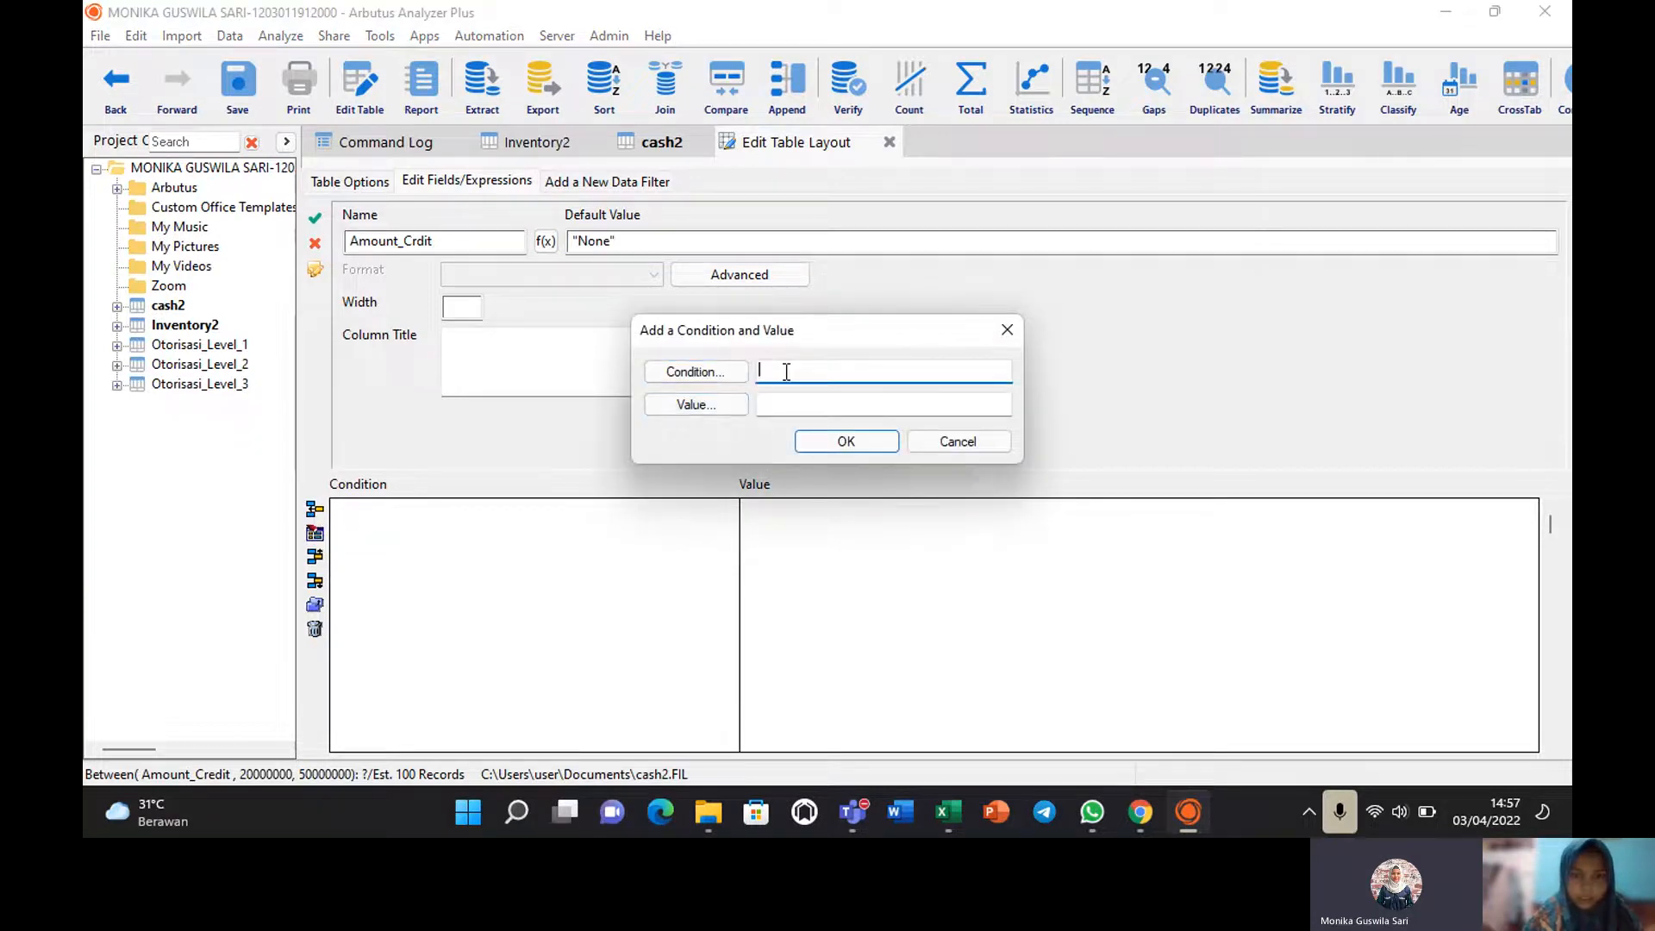
{"action": "left_click", "coordinate": [676, 372]}
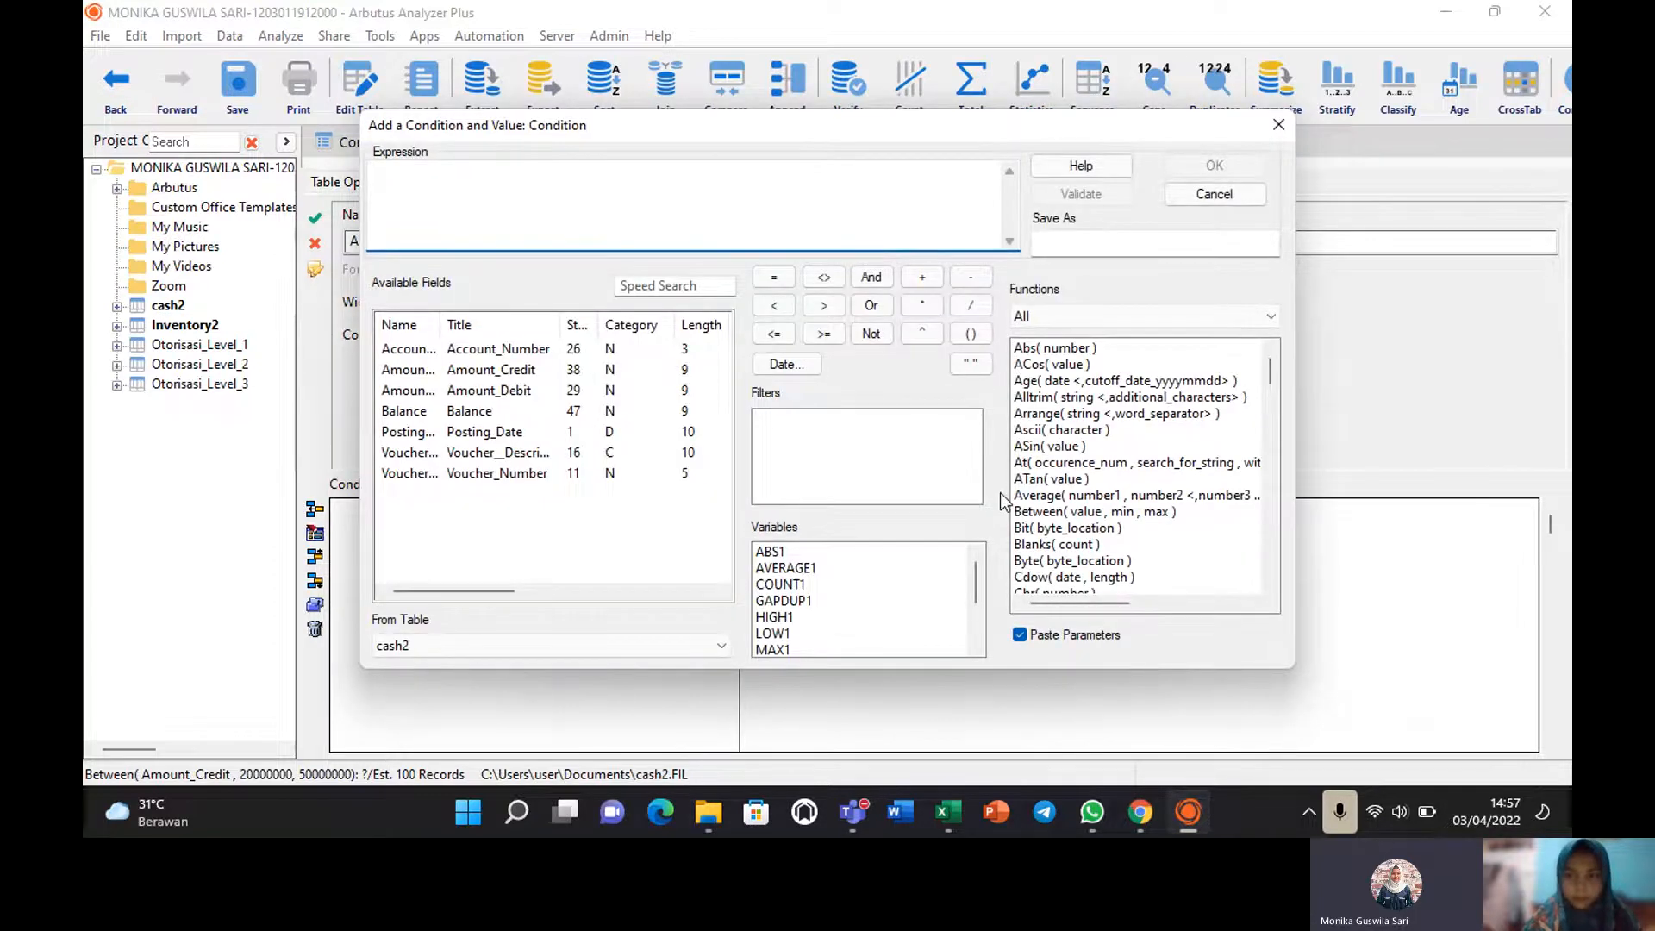
{"action": "double_click", "coordinate": [1056, 511]}
{"action": "double_click", "coordinate": [437, 170]}
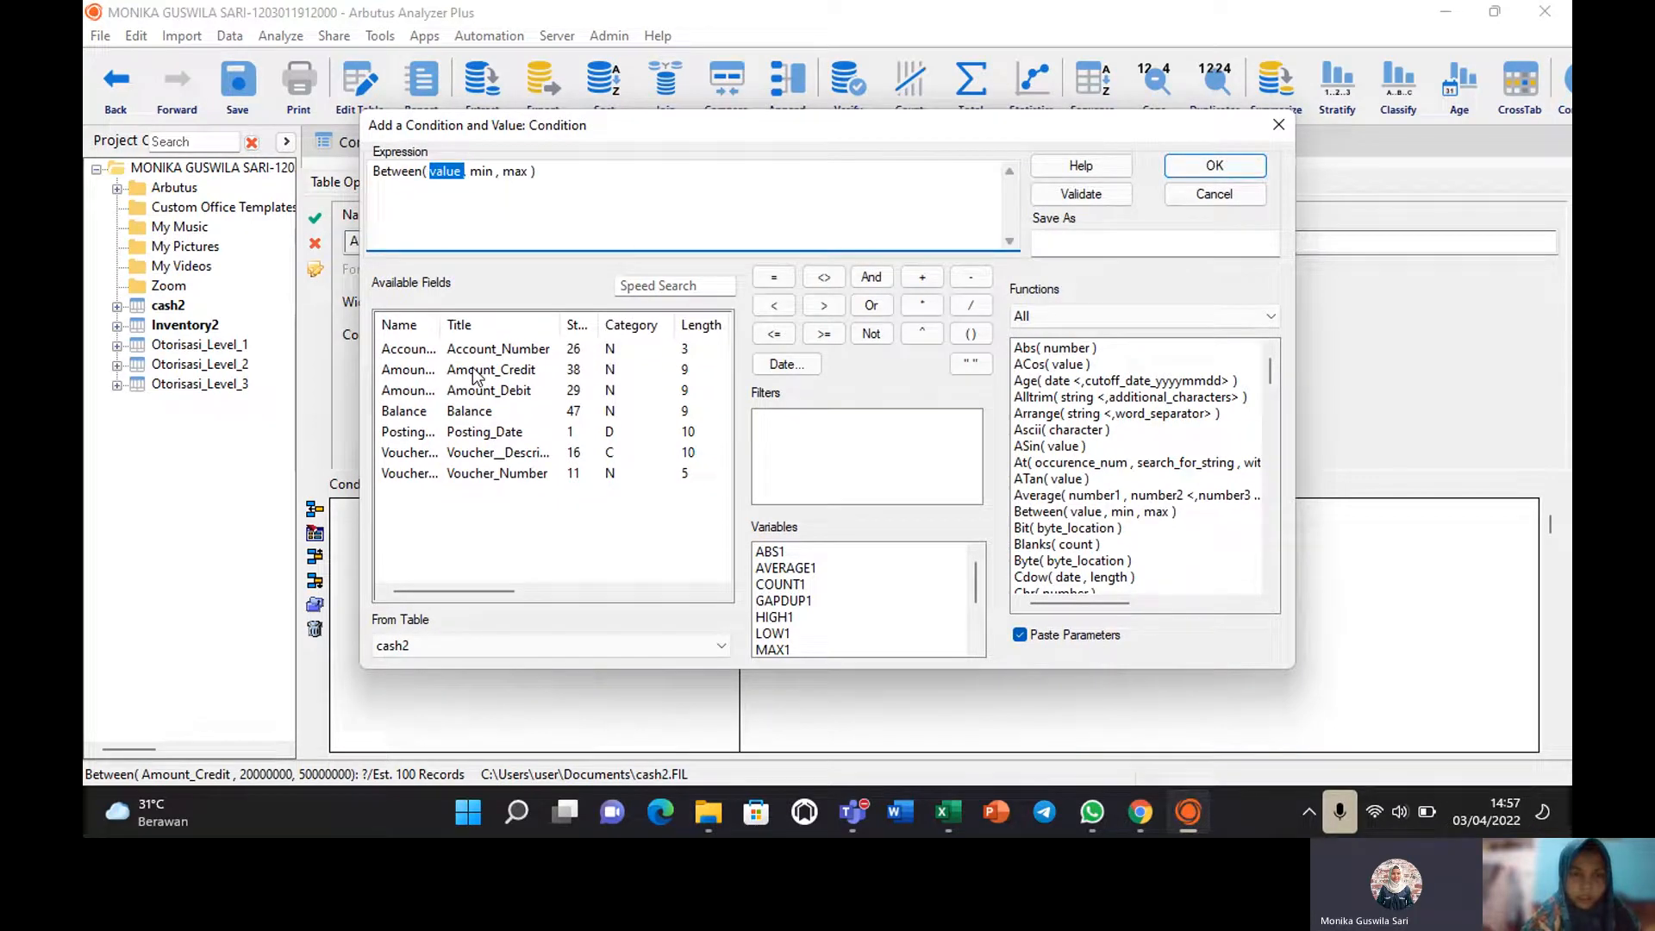
{"action": "double_click", "coordinate": [473, 371]}
{"action": "double_click", "coordinate": [538, 172]}
{"action": "type", "text": "20"}
{"action": "type", "text": "000000"}
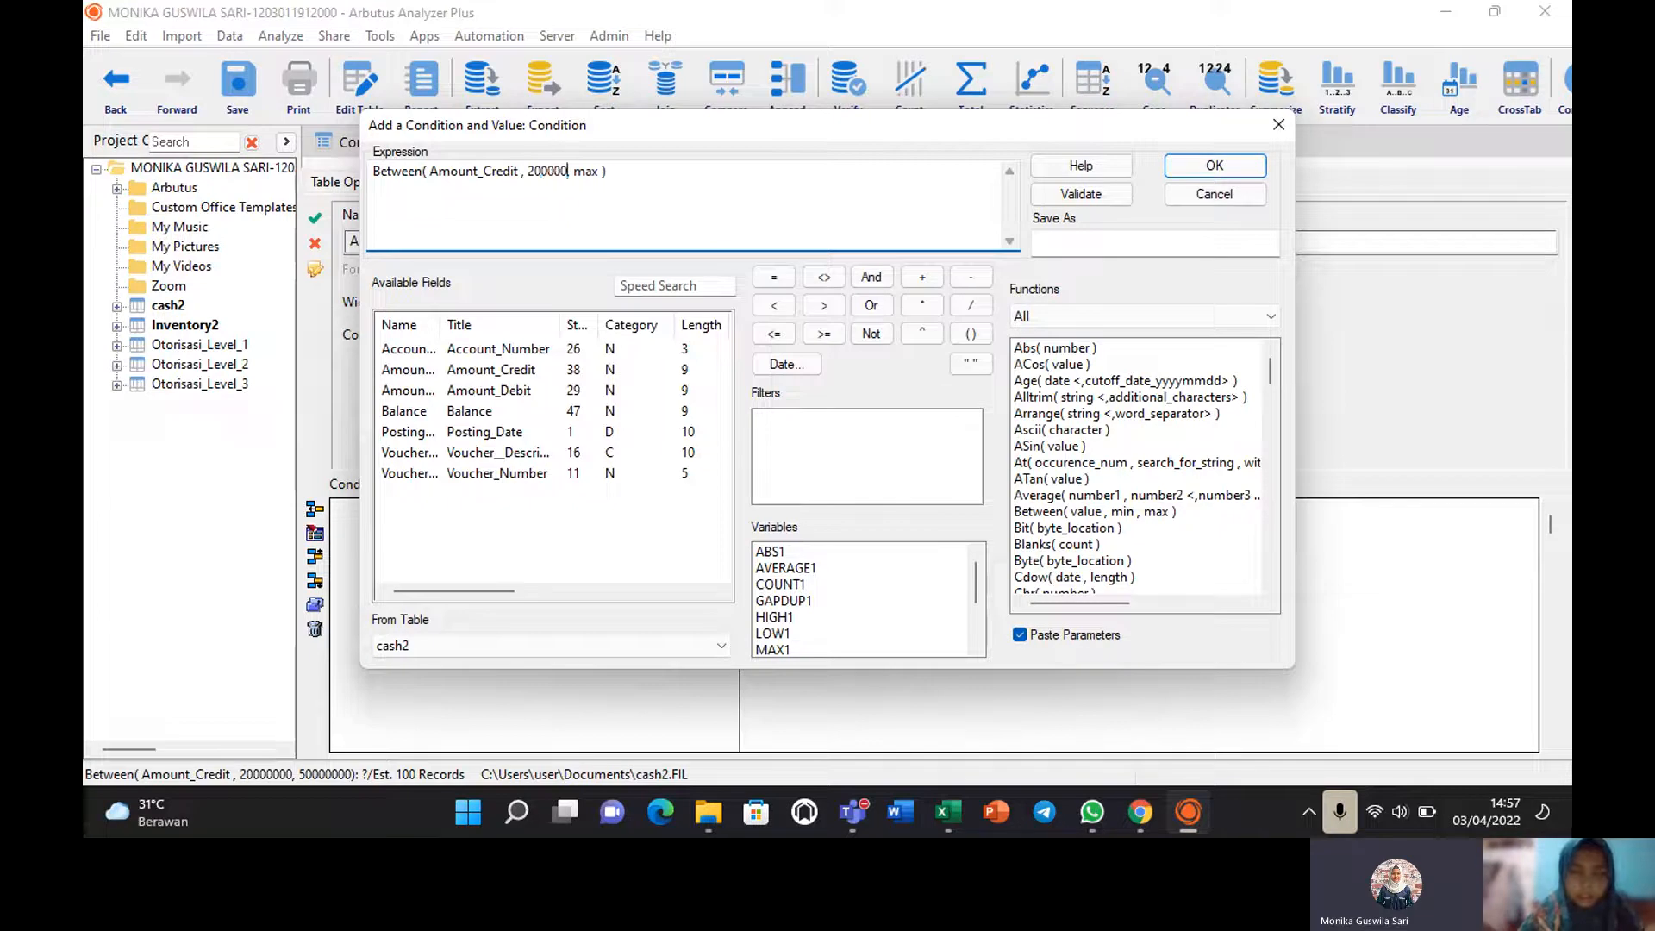
{"action": "double_click", "coordinate": [602, 172]}
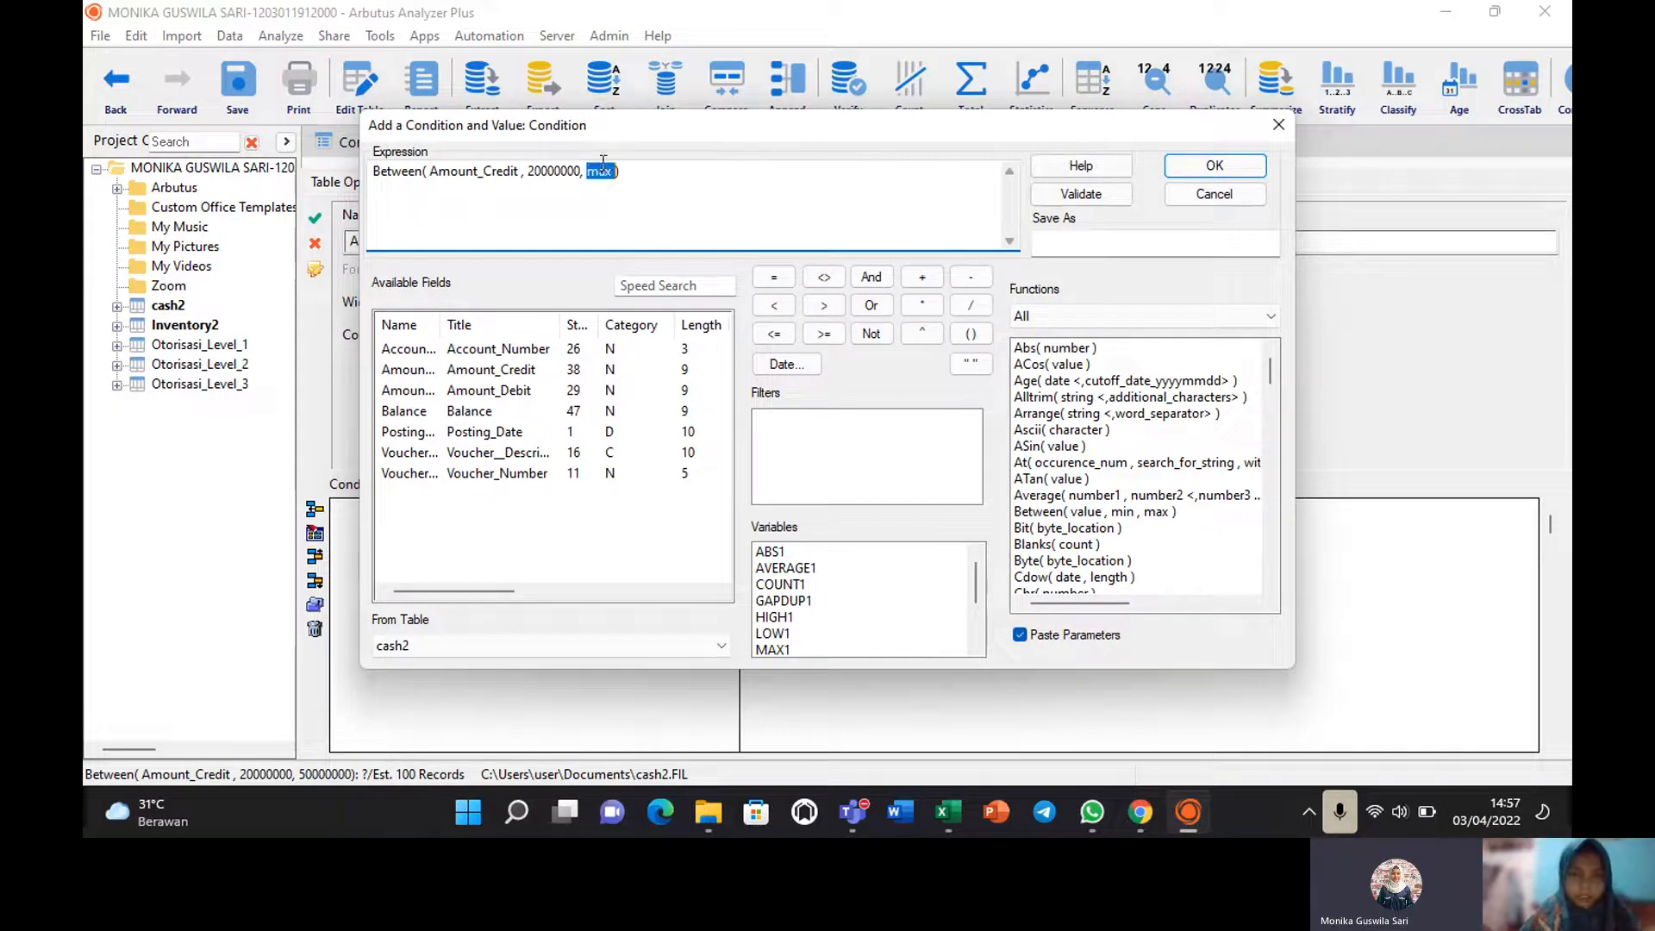
{"action": "type", "text": "50"}
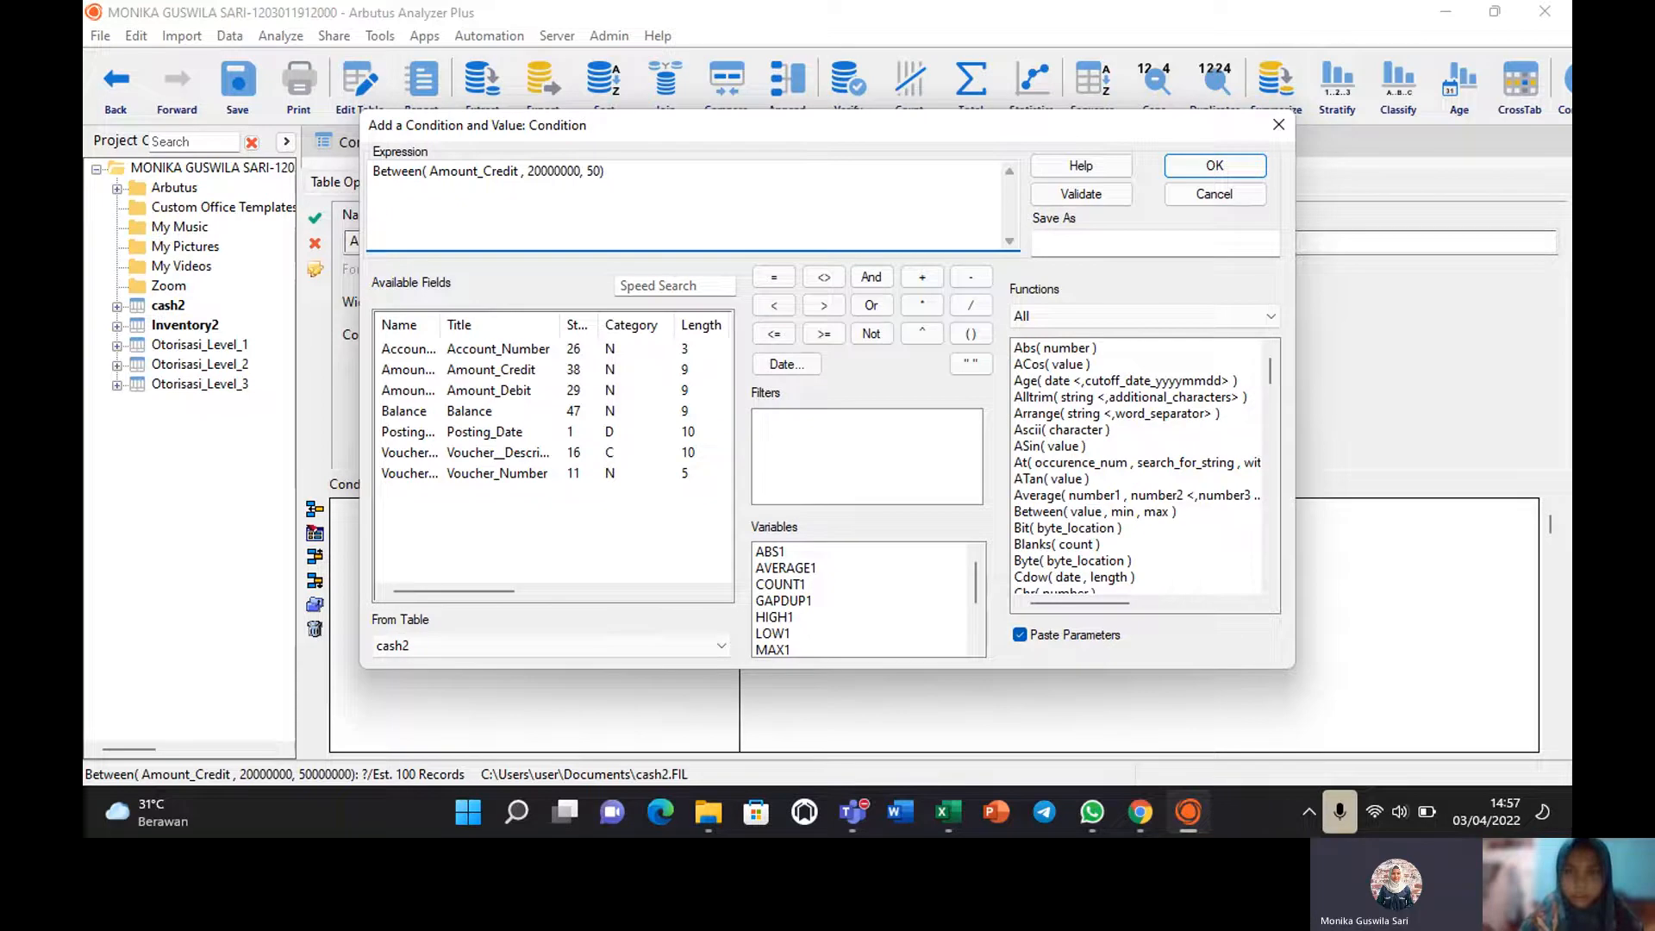
{"action": "type", "text": "000000"}
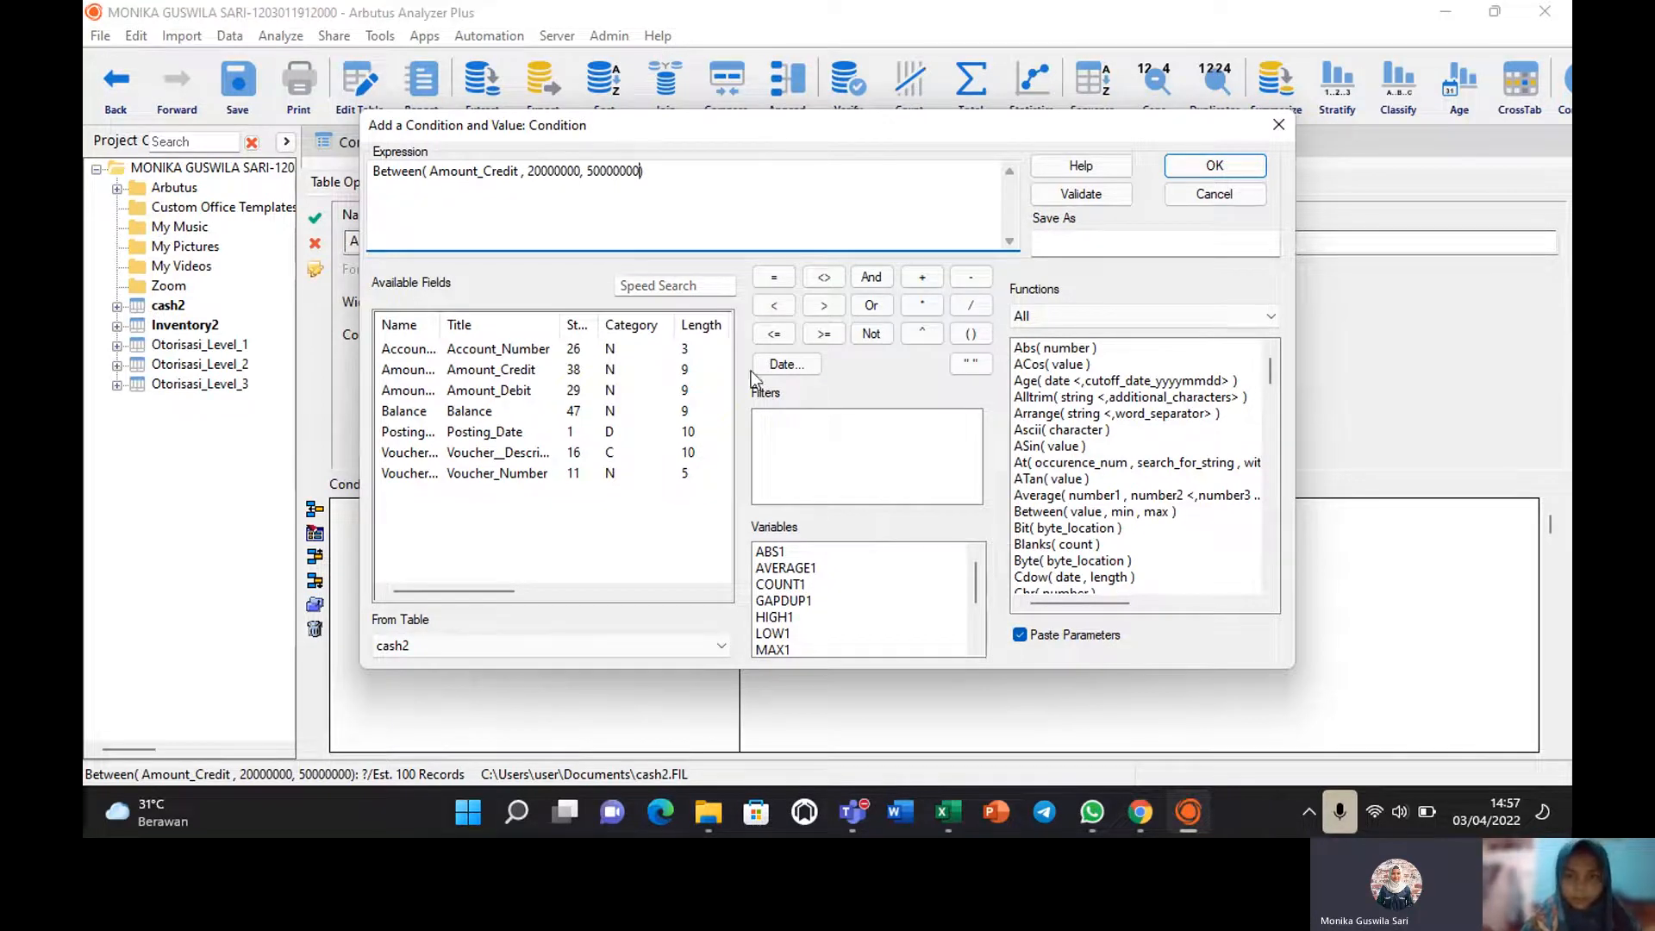
{"action": "left_click", "coordinate": [1080, 195]}
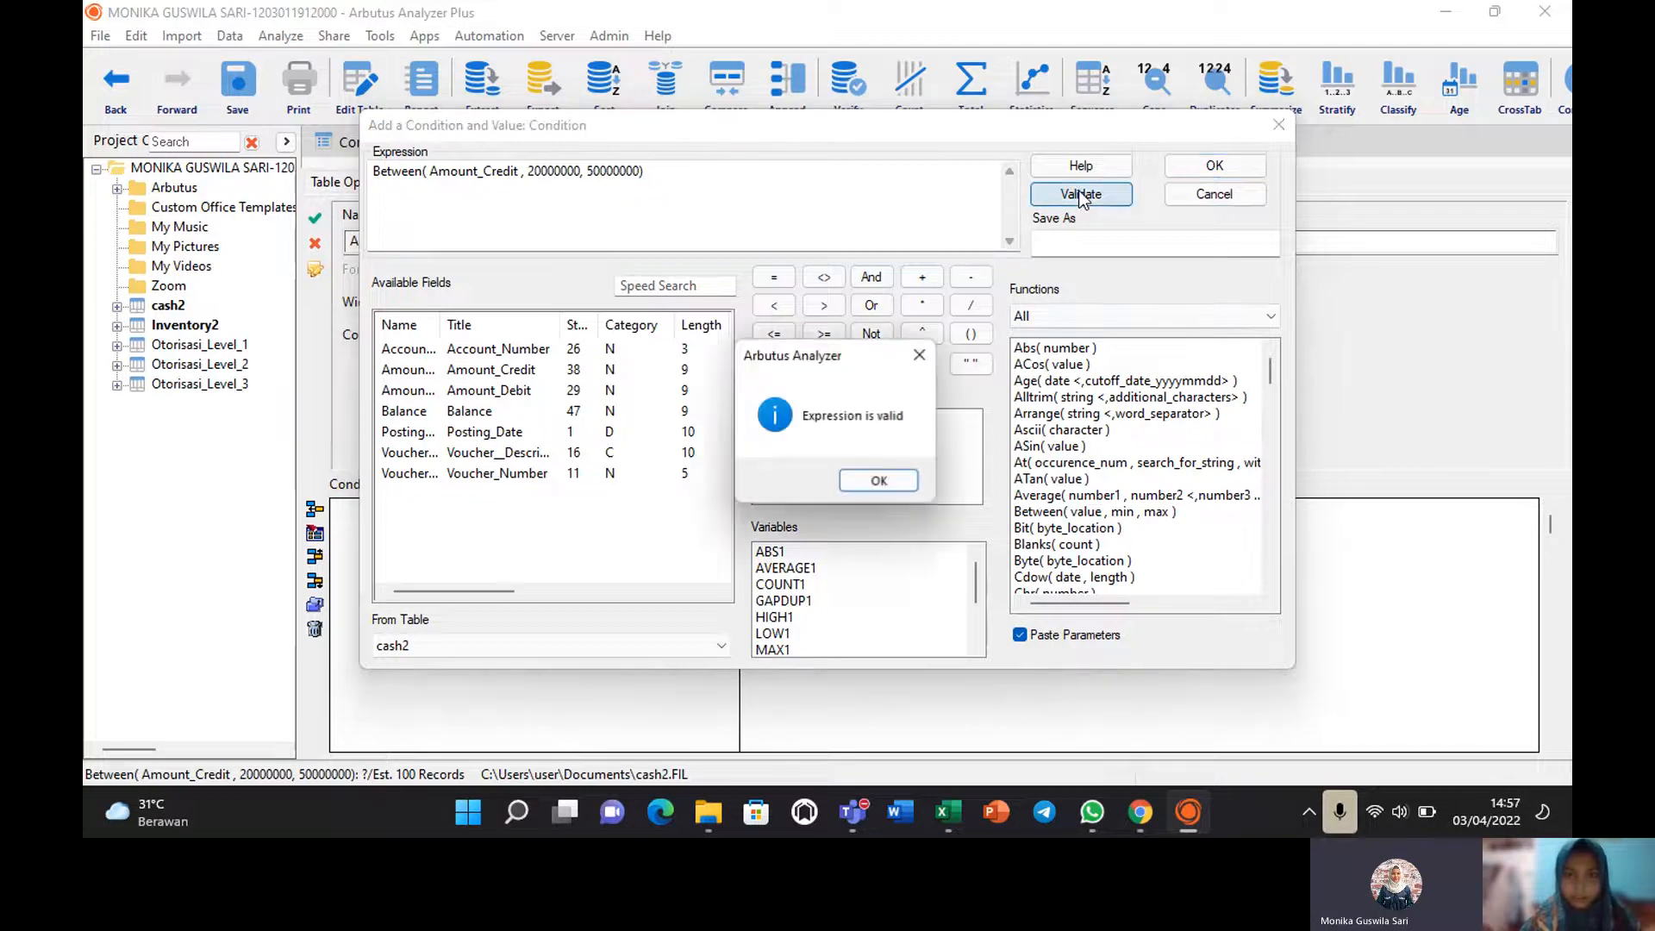
{"action": "left_click", "coordinate": [862, 484]}
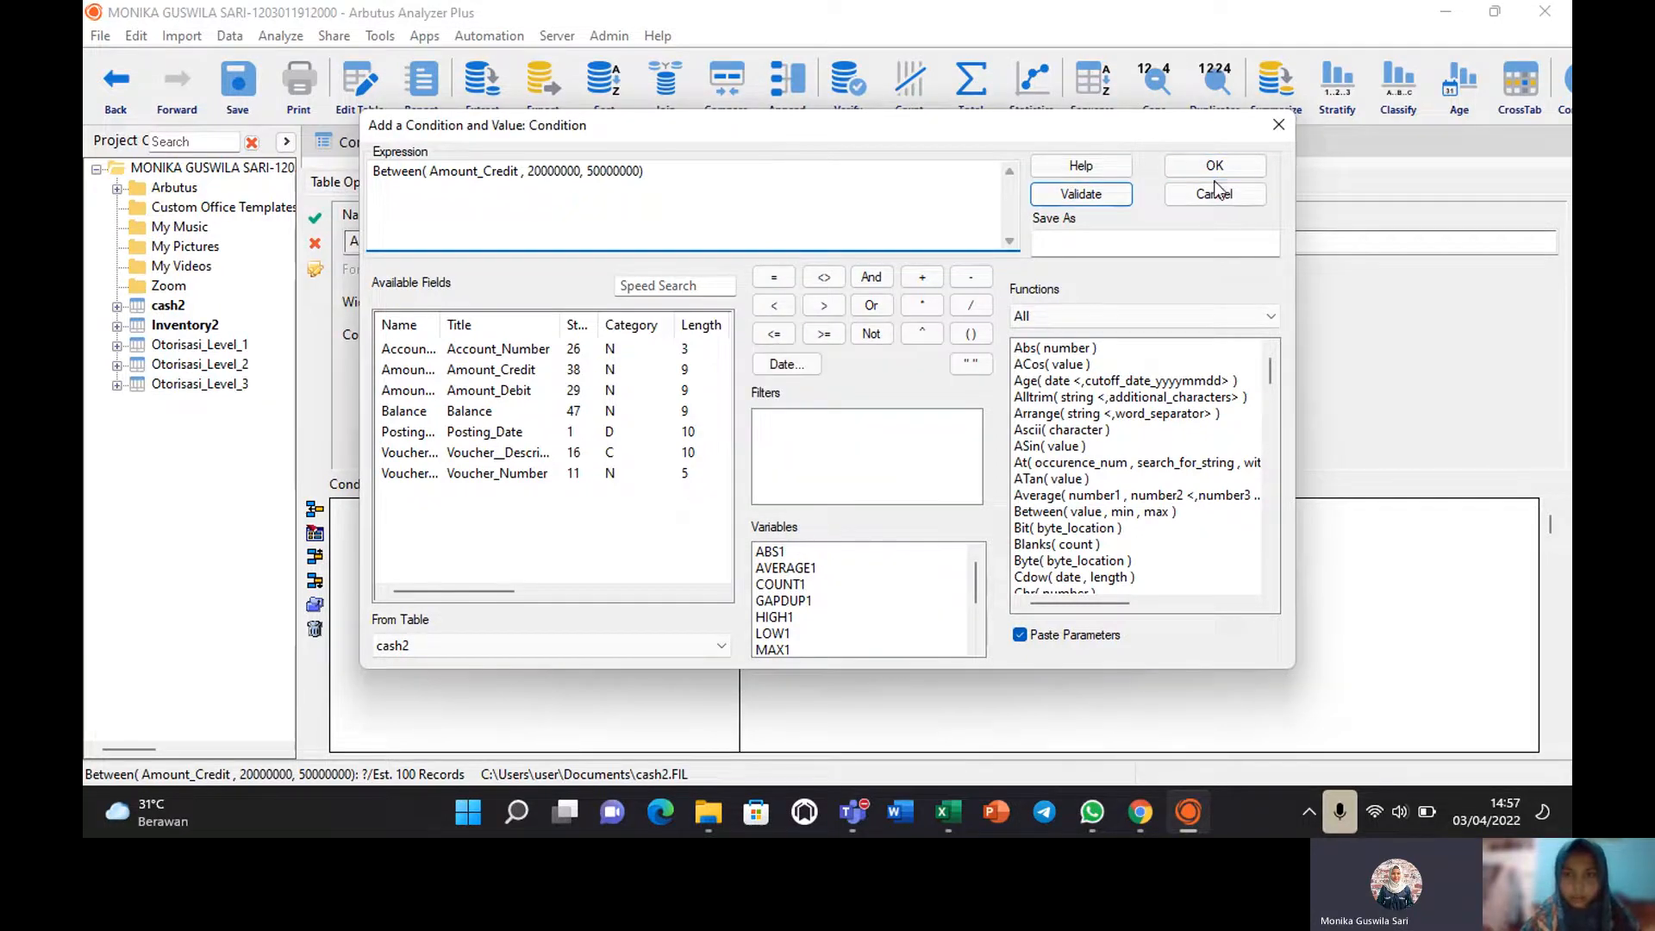
{"action": "left_click", "coordinate": [1211, 172]}
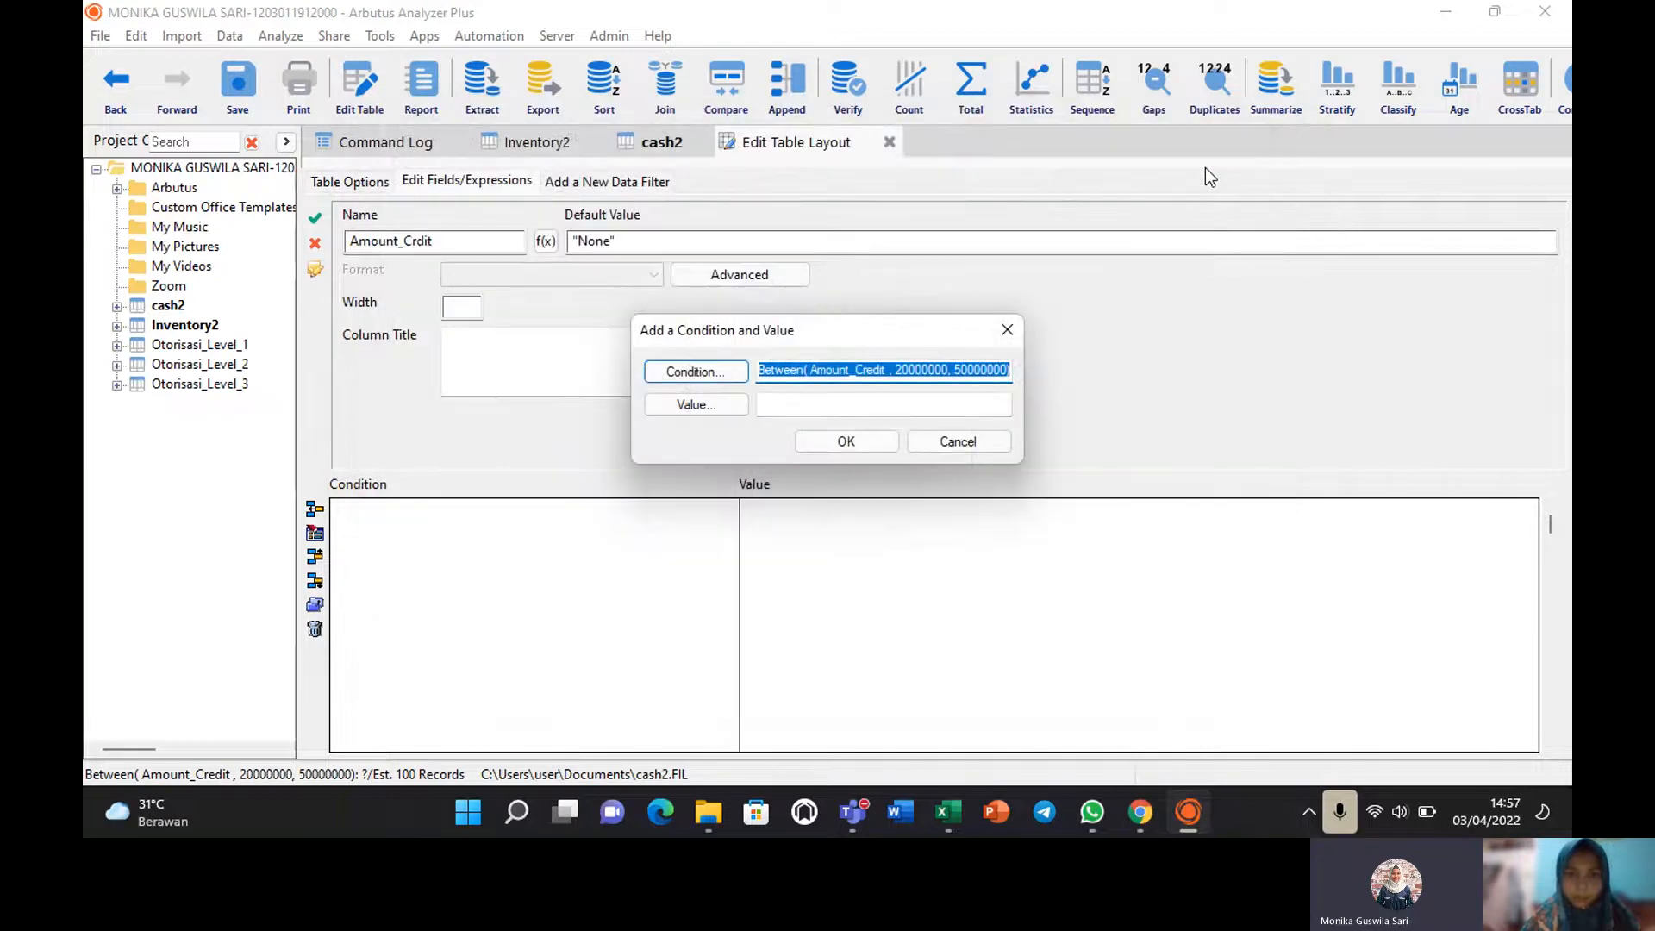
Try 'Level 1' as the value, which is rejected as undefined and a type mismatch.
{"action": "left_click", "coordinate": [695, 404]}
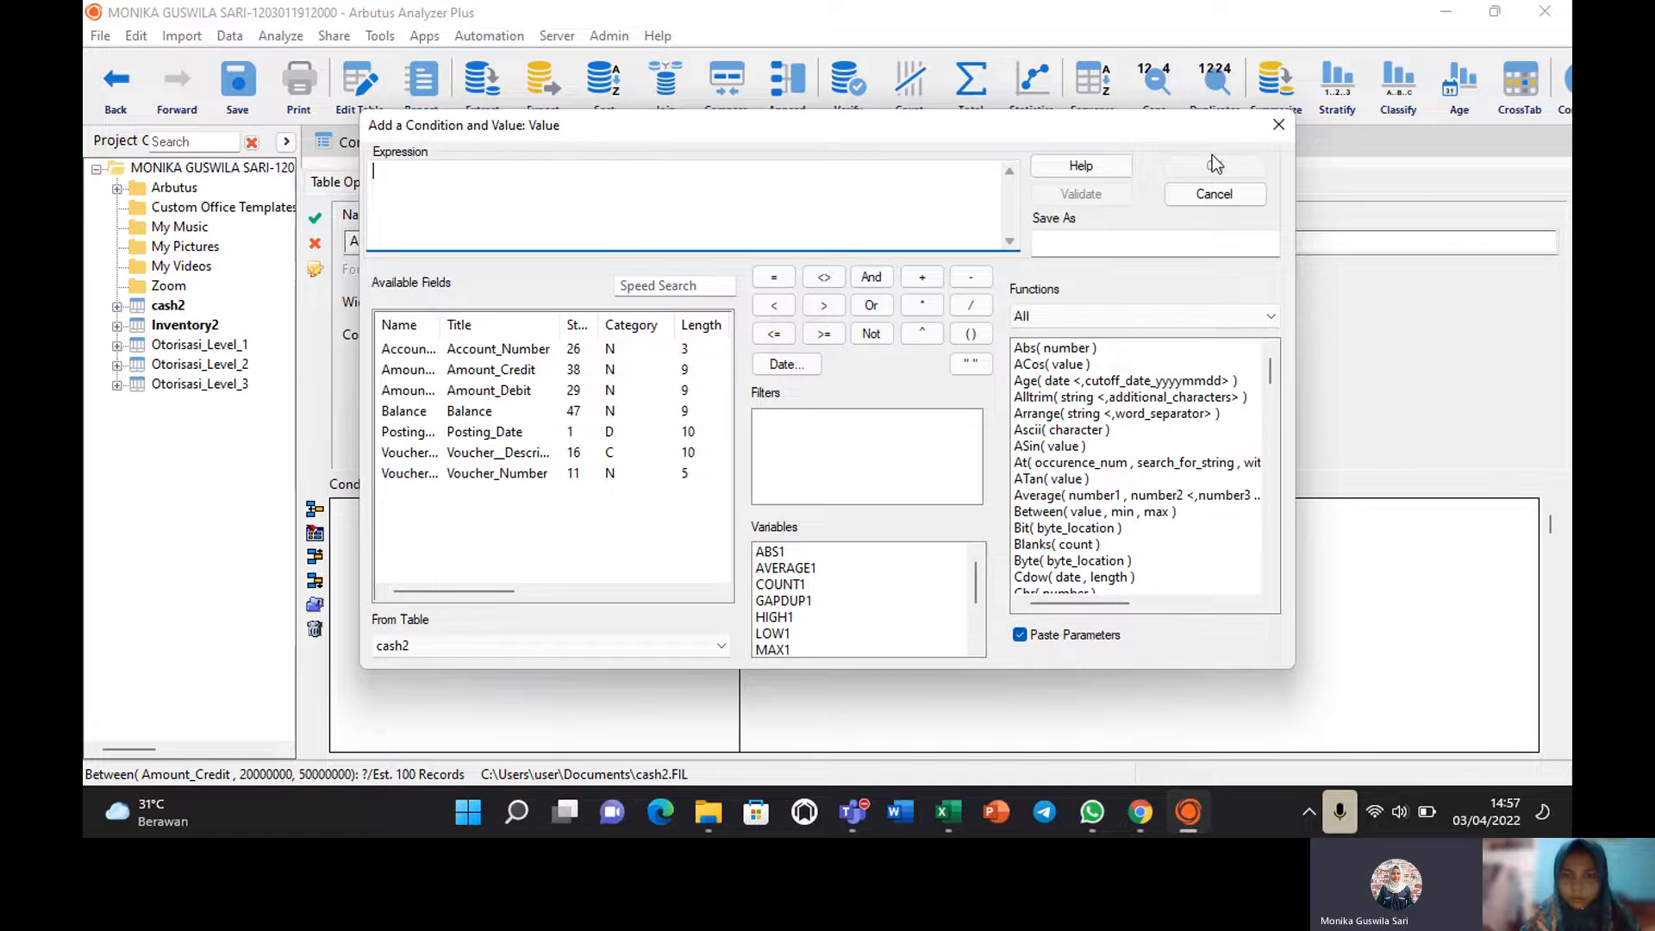
{"action": "left_click", "coordinate": [1281, 126]}
{"action": "left_click", "coordinate": [795, 399]}
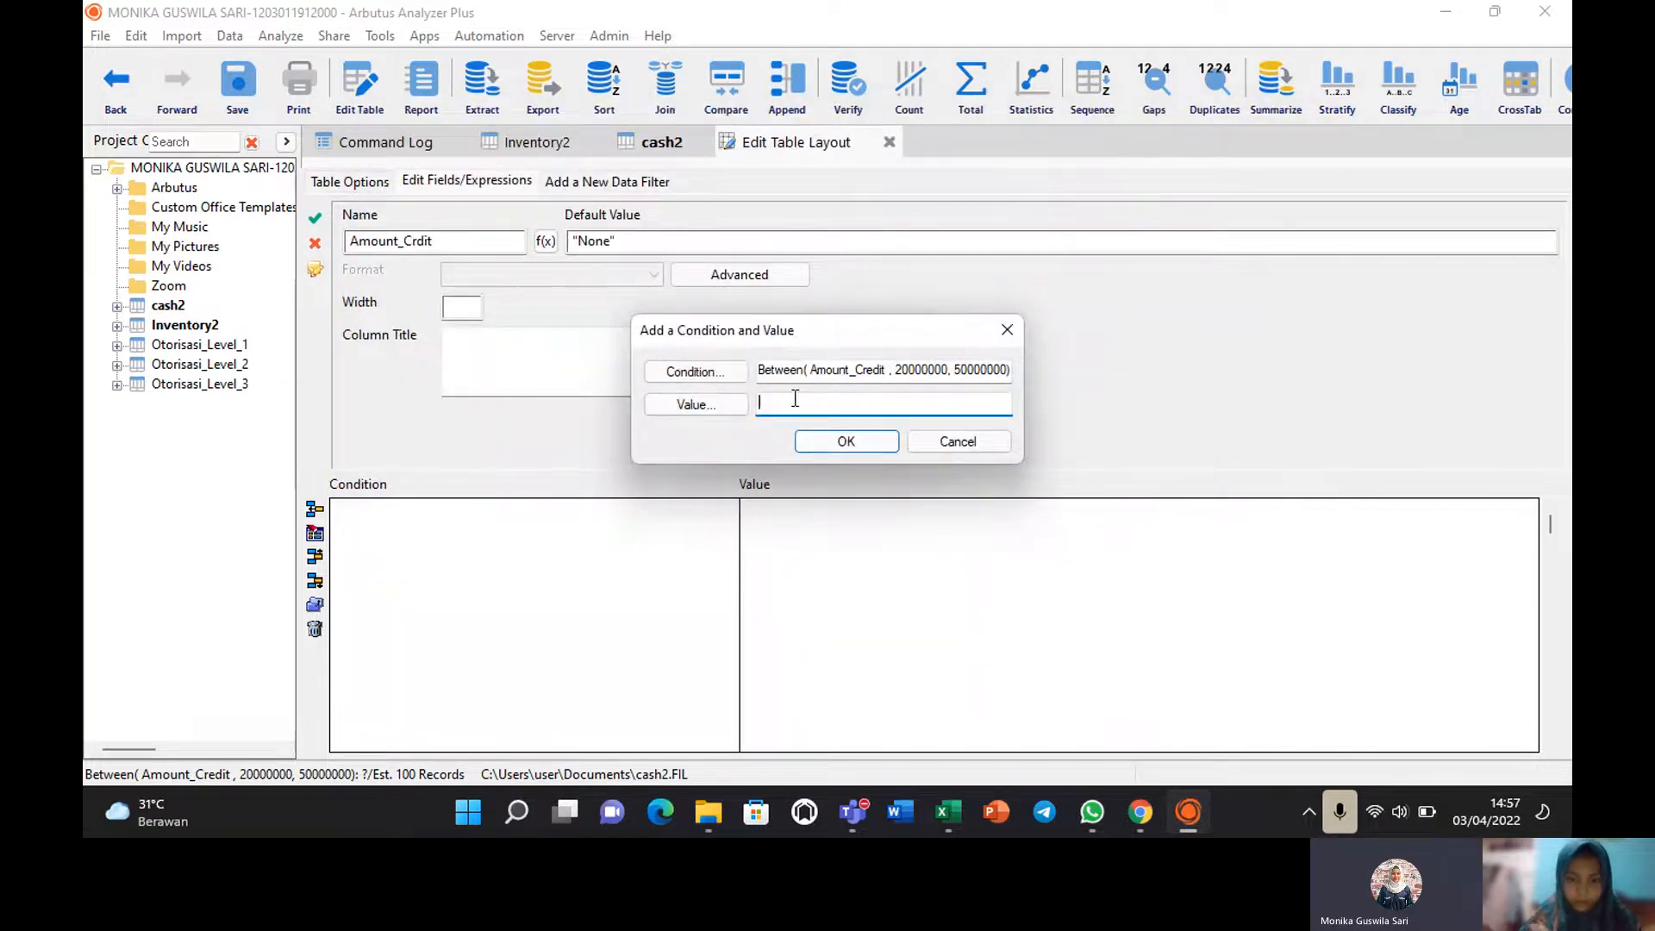
{"action": "type", "text": "Lvel"}
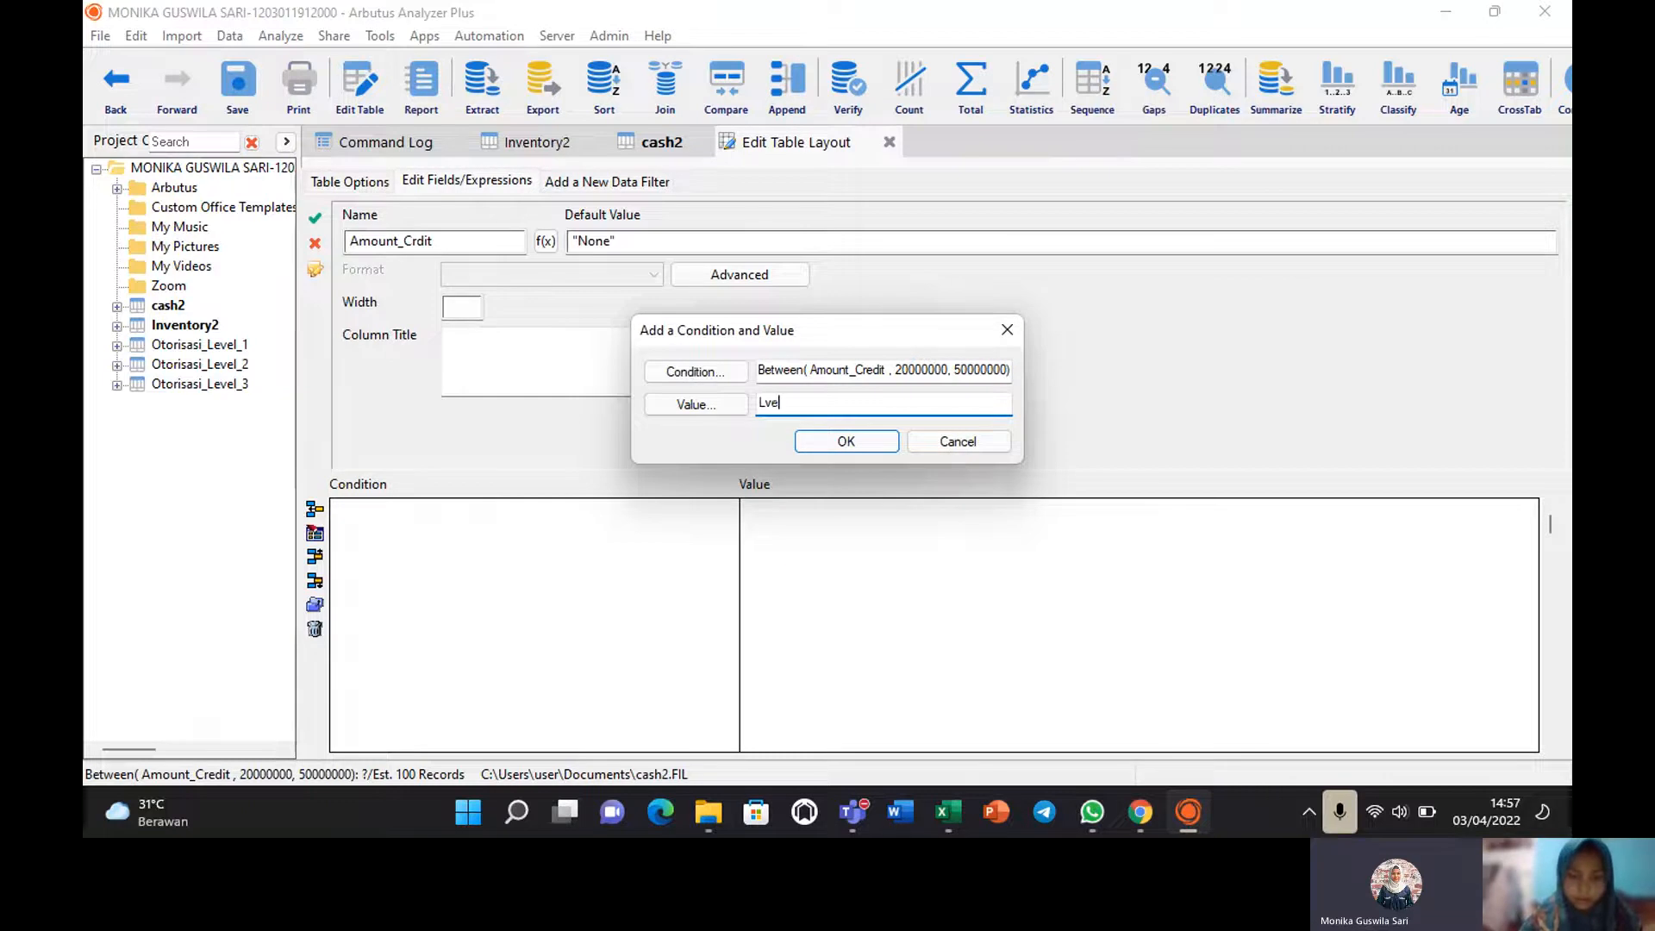
{"action": "key", "text": "BackSpace"}
{"action": "key", "text": "BackSpace"}
{"action": "key", "text": "BackSpace"}
{"action": "key", "text": "BackSpace"}
{"action": "key", "text": "BackSpace"}
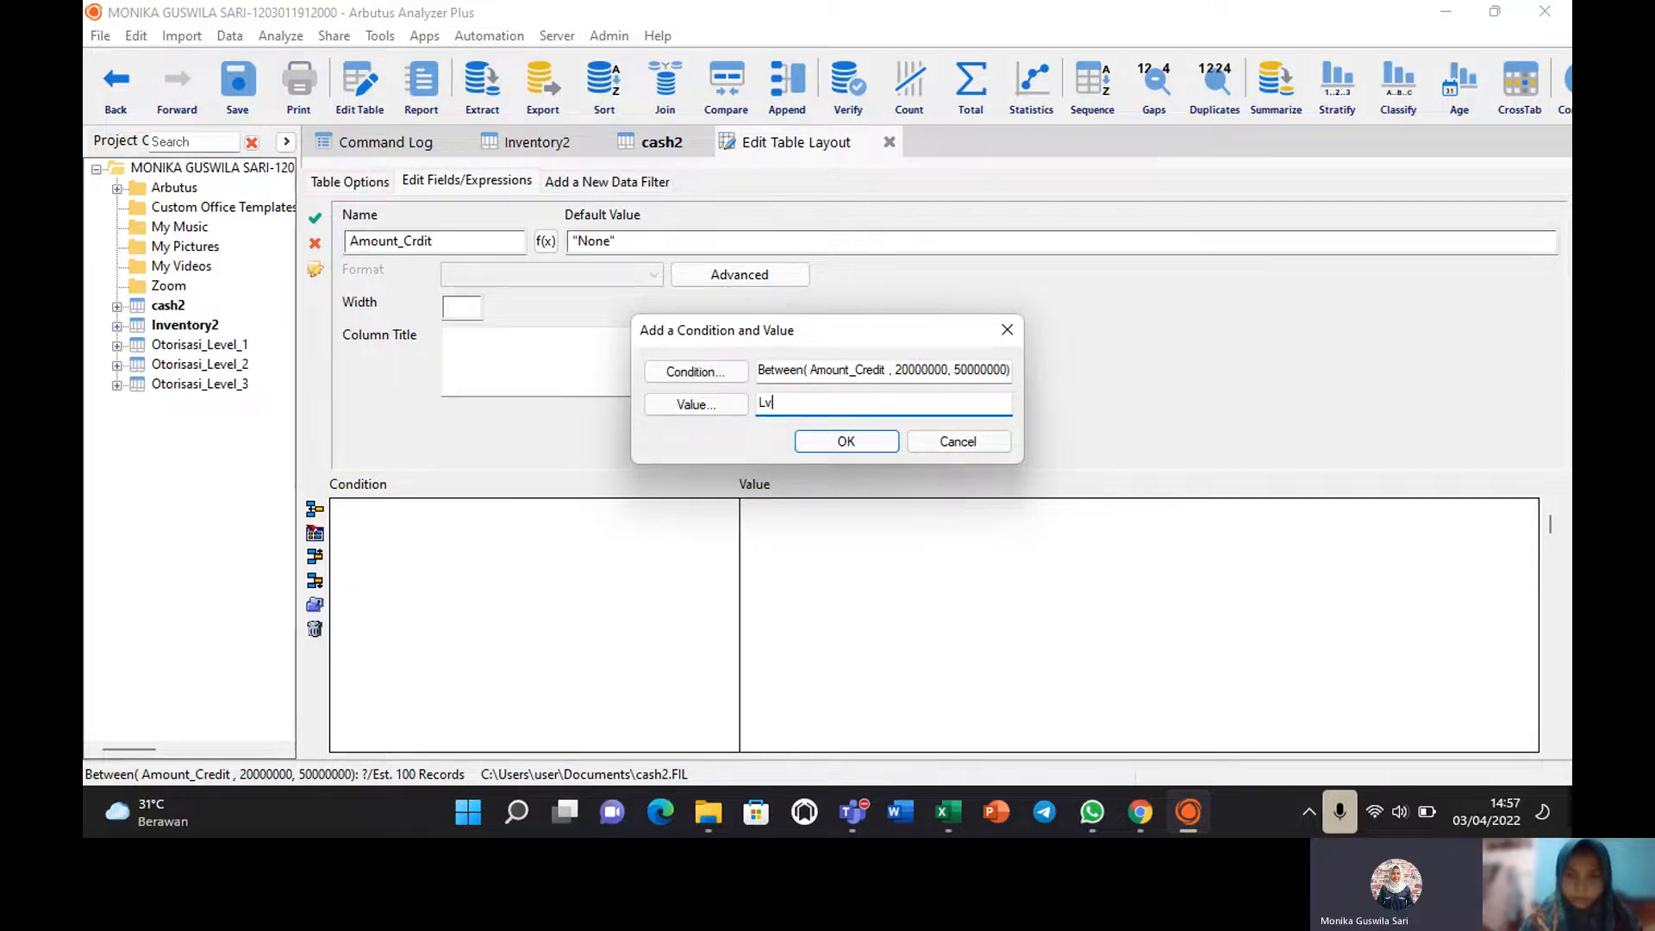
{"action": "type", "text": "evel 1"}
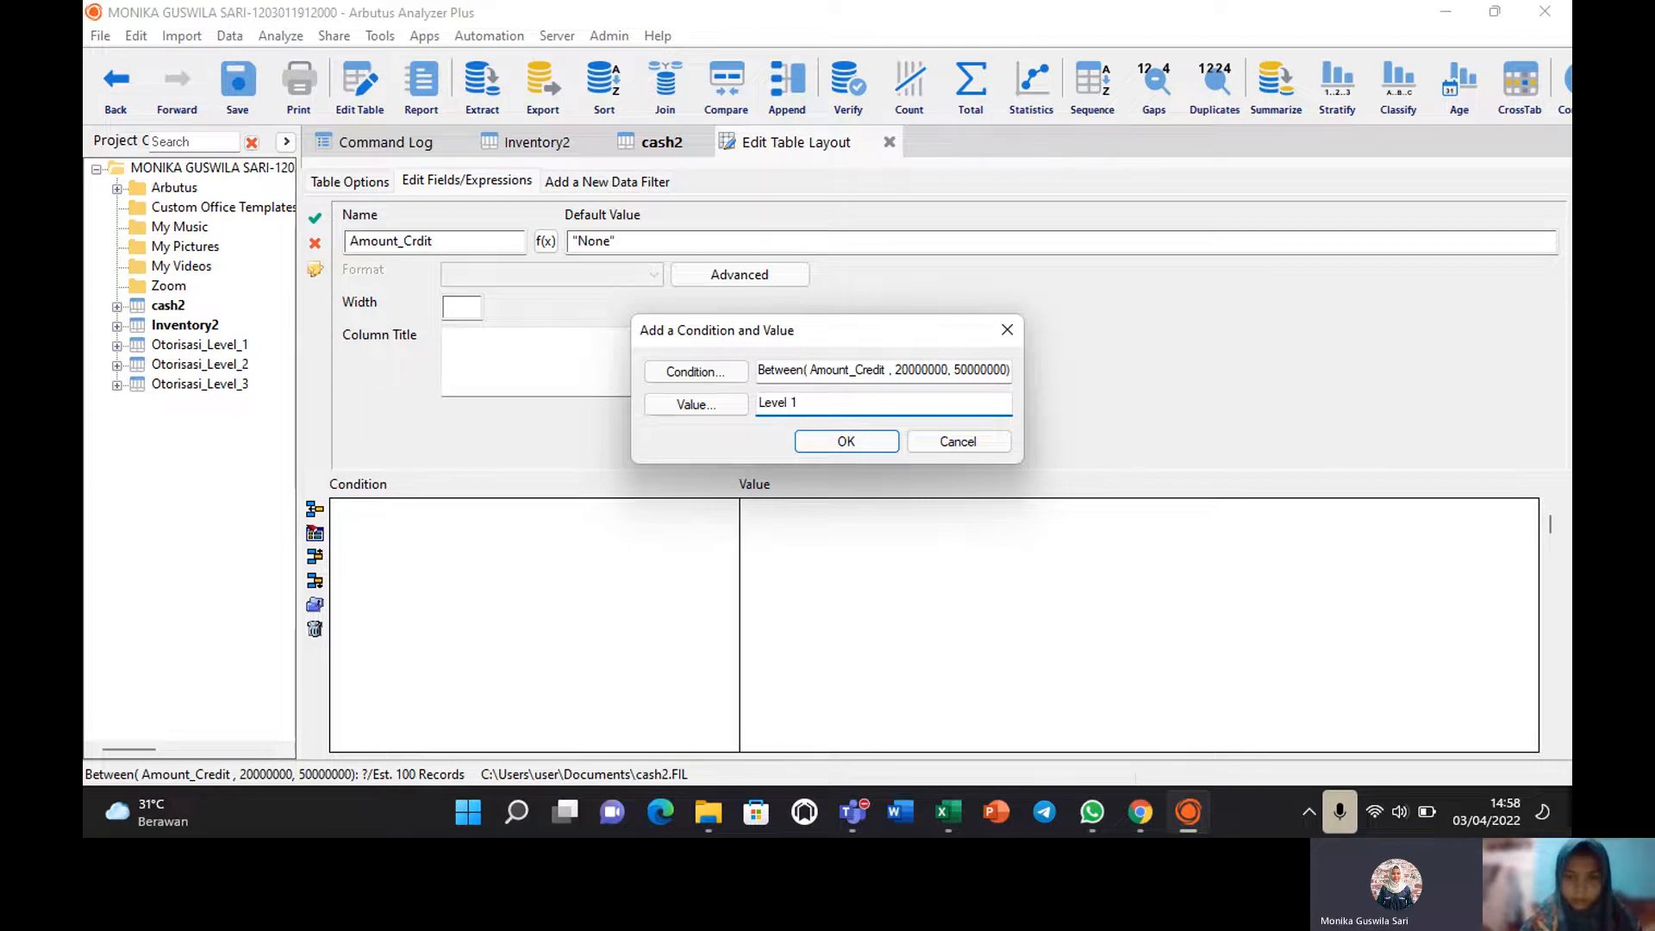
{"action": "left_click", "coordinate": [867, 445]}
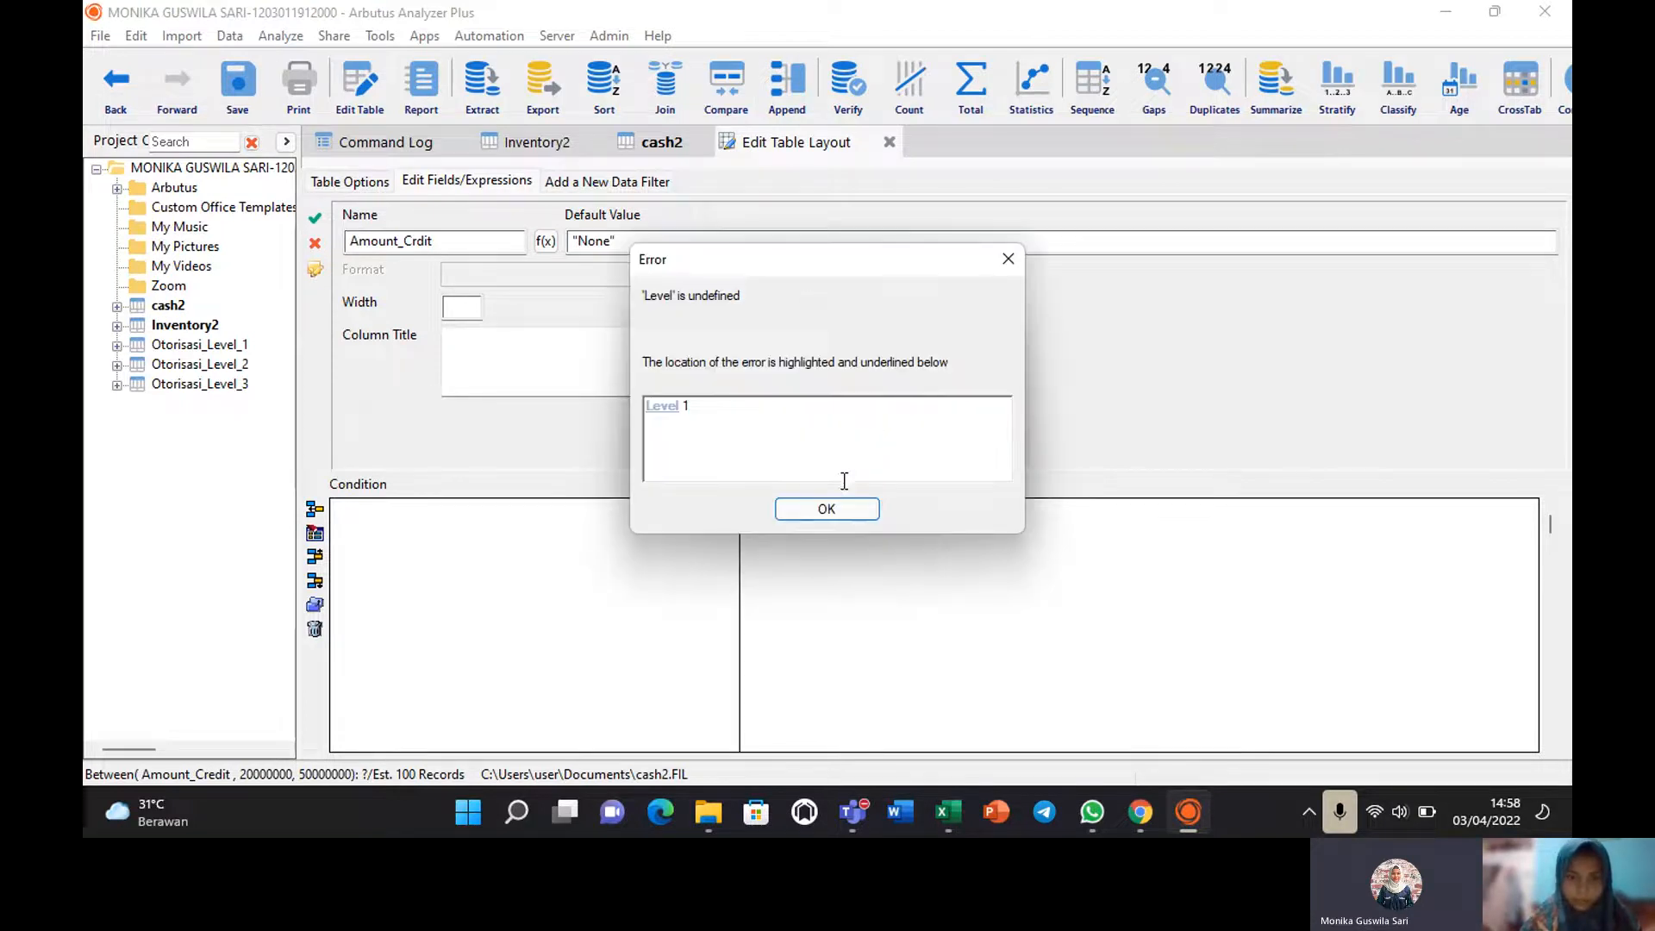
{"action": "left_click", "coordinate": [821, 509]}
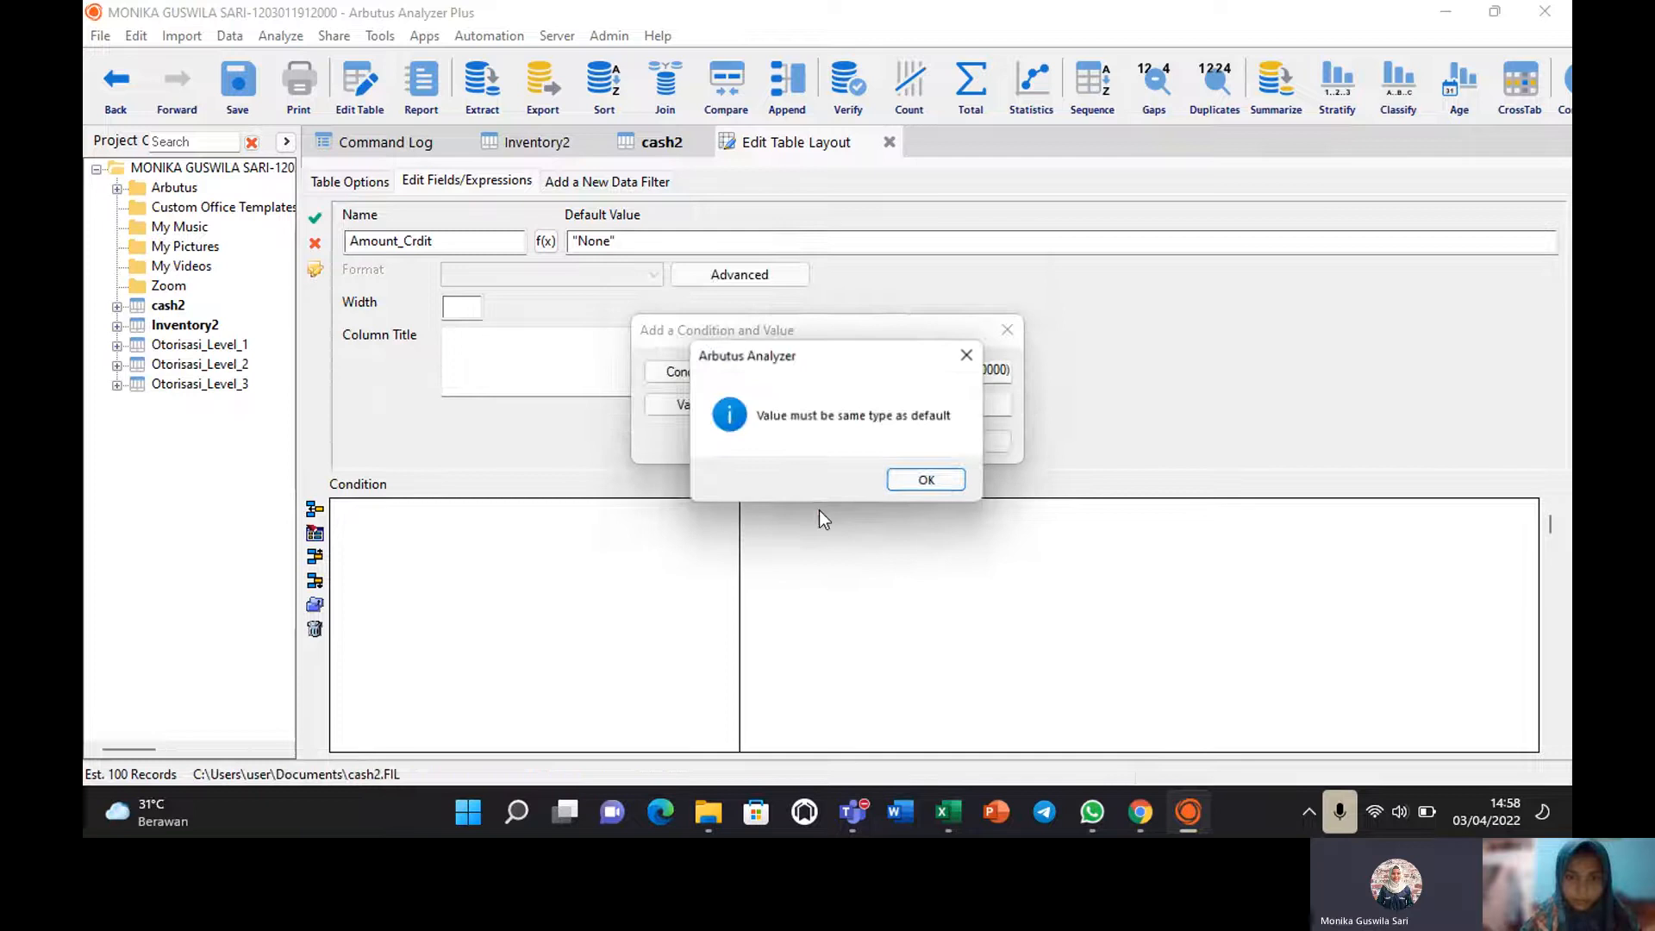
{"action": "left_click", "coordinate": [919, 481]}
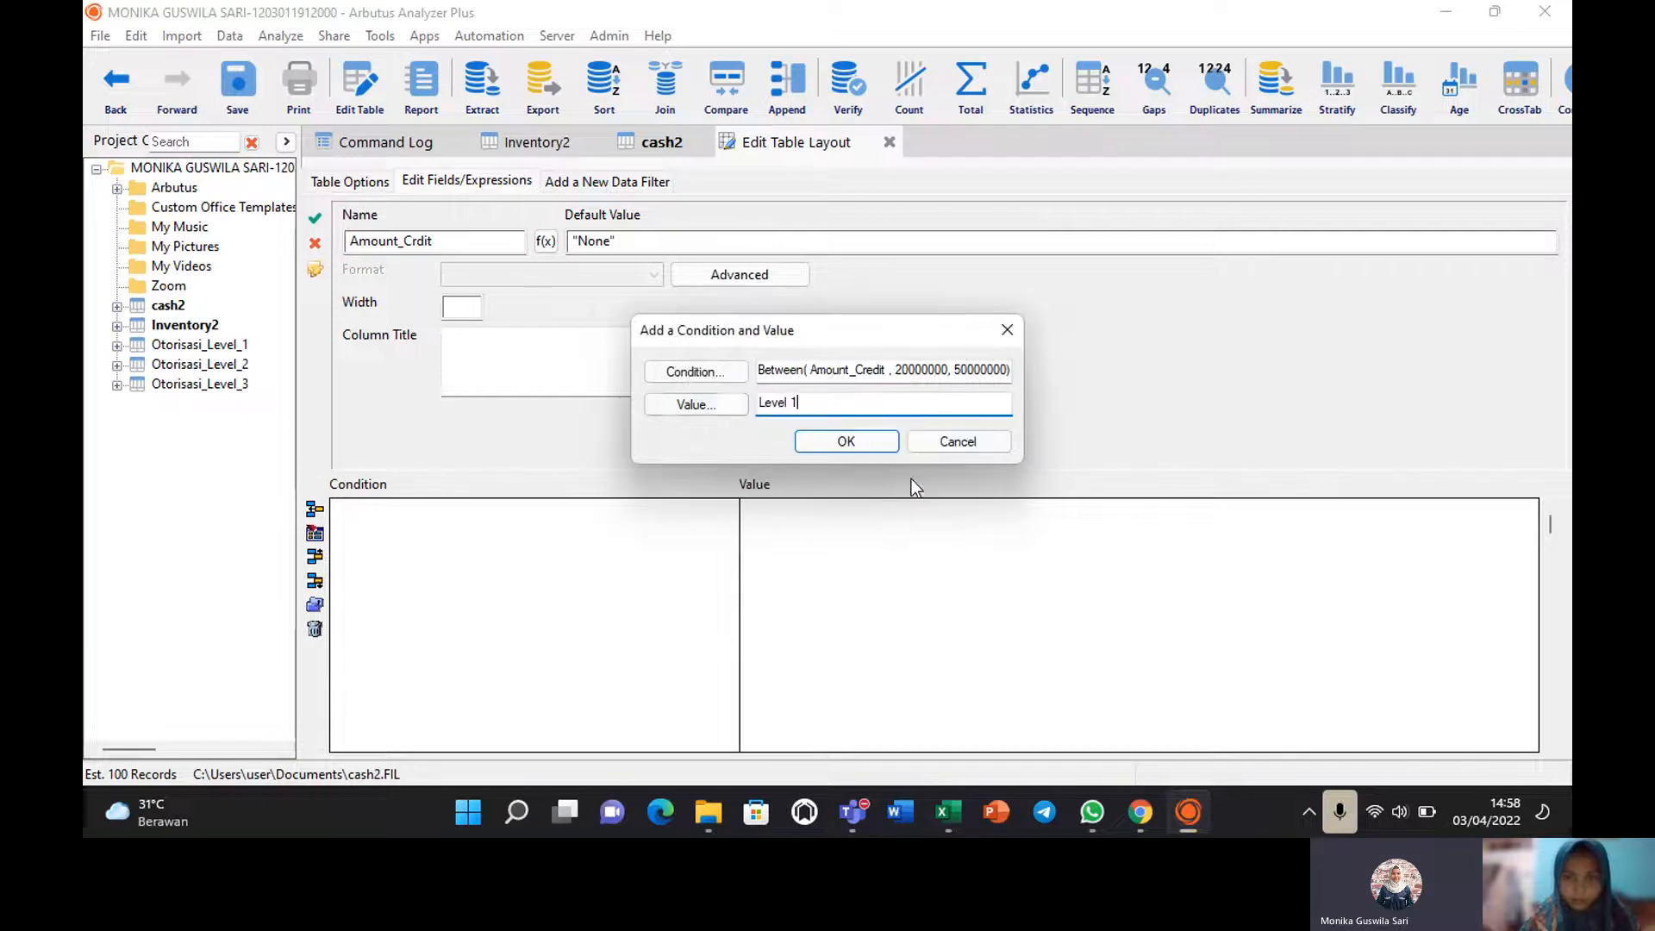
Try Amount_Credit as the value expression, which is rejected as an invalid type.
{"action": "left_click", "coordinate": [711, 402]}
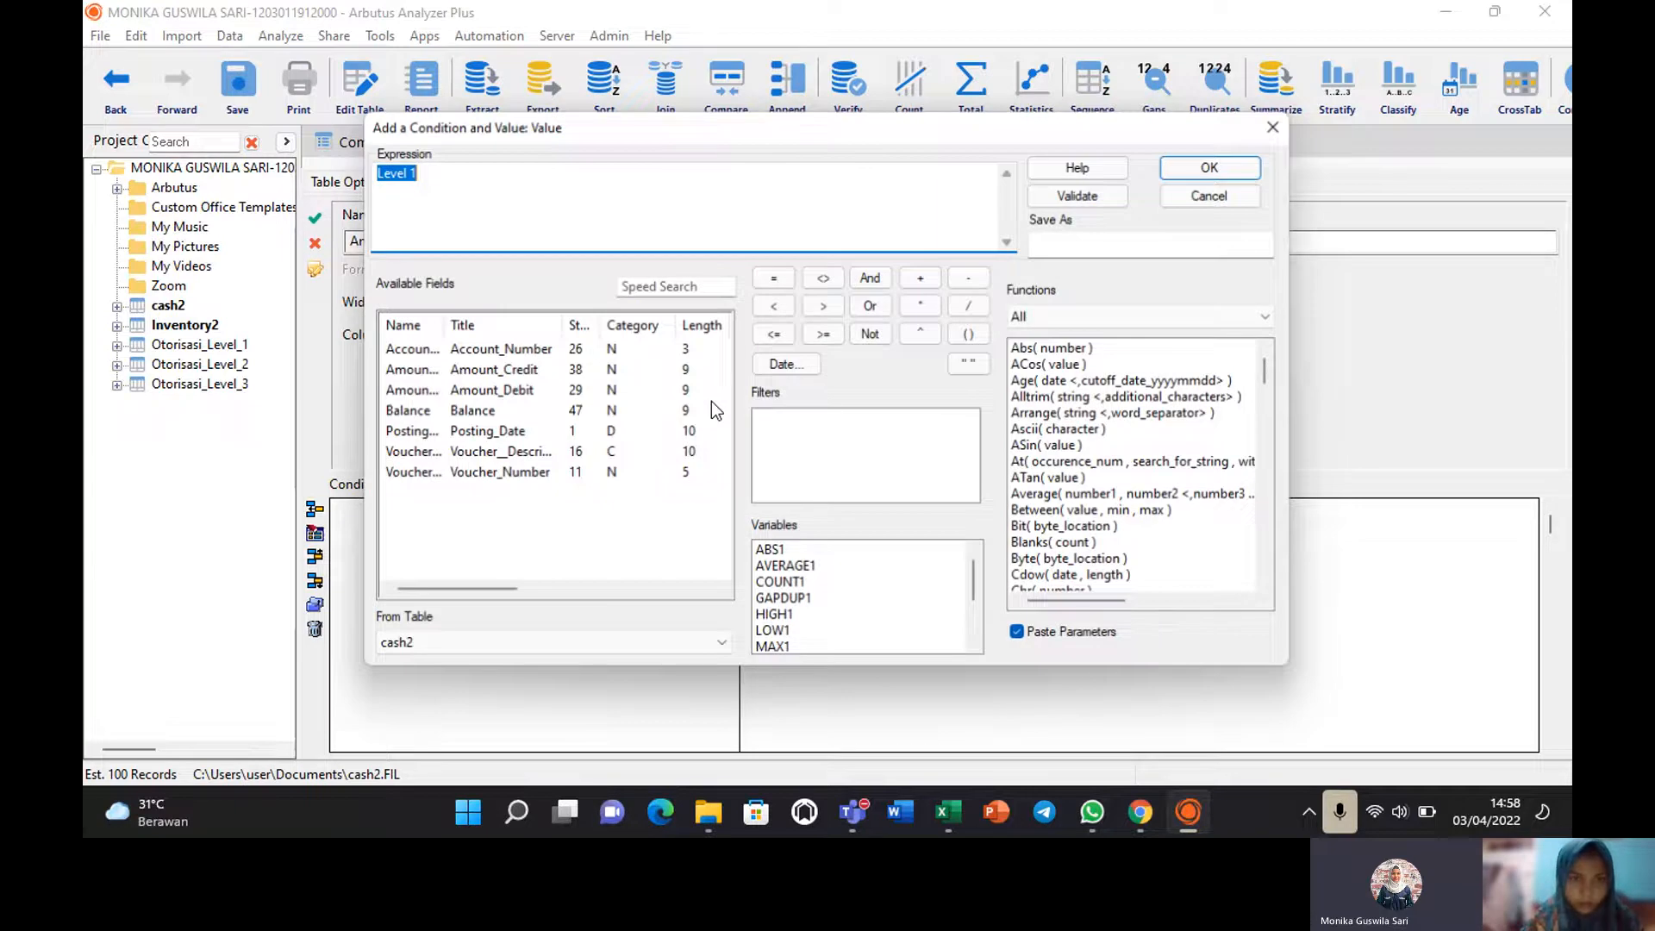
{"action": "double_click", "coordinate": [492, 375]}
{"action": "left_click", "coordinate": [1214, 167]}
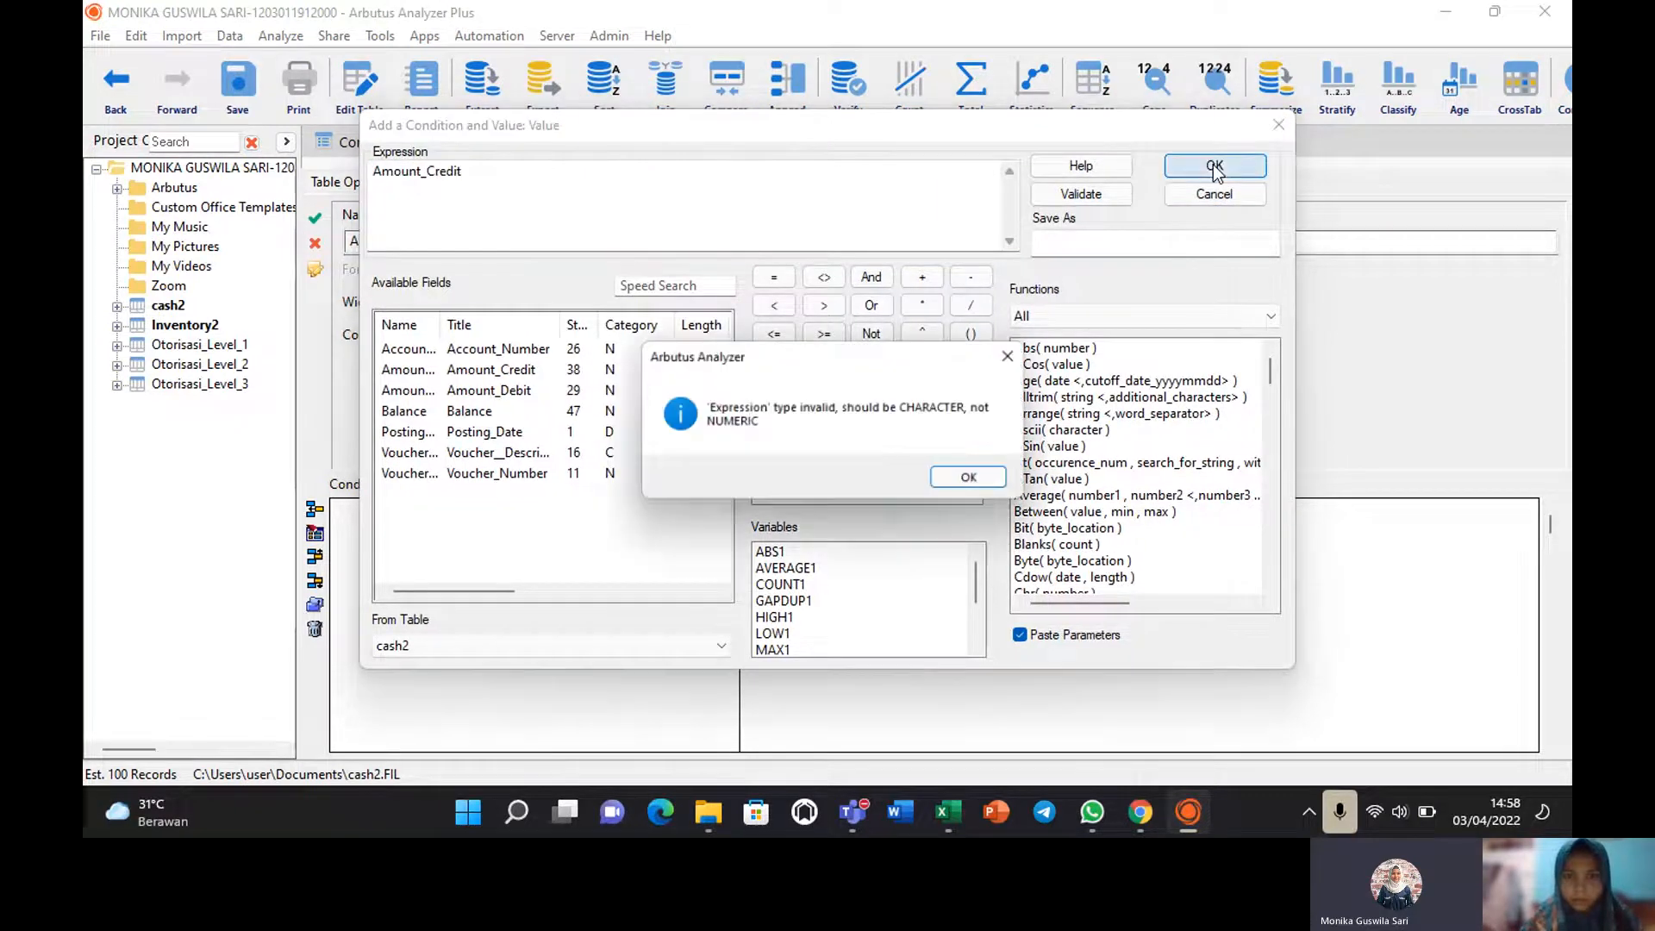
{"action": "left_click", "coordinate": [977, 480]}
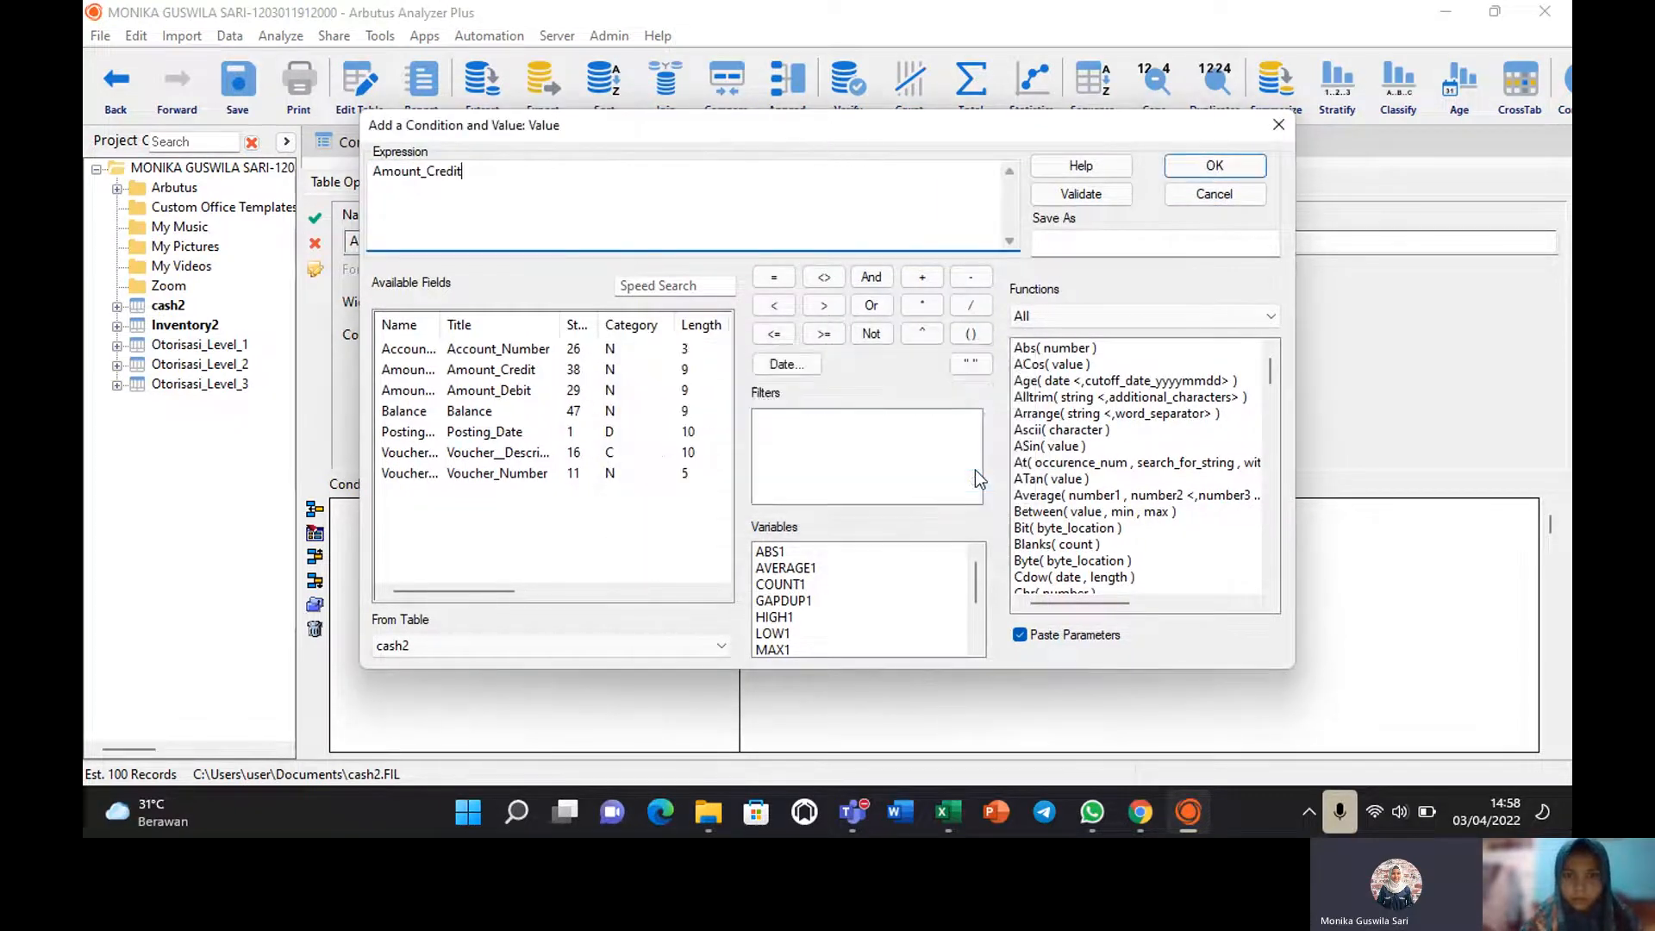
{"action": "left_click", "coordinate": [1280, 126]}
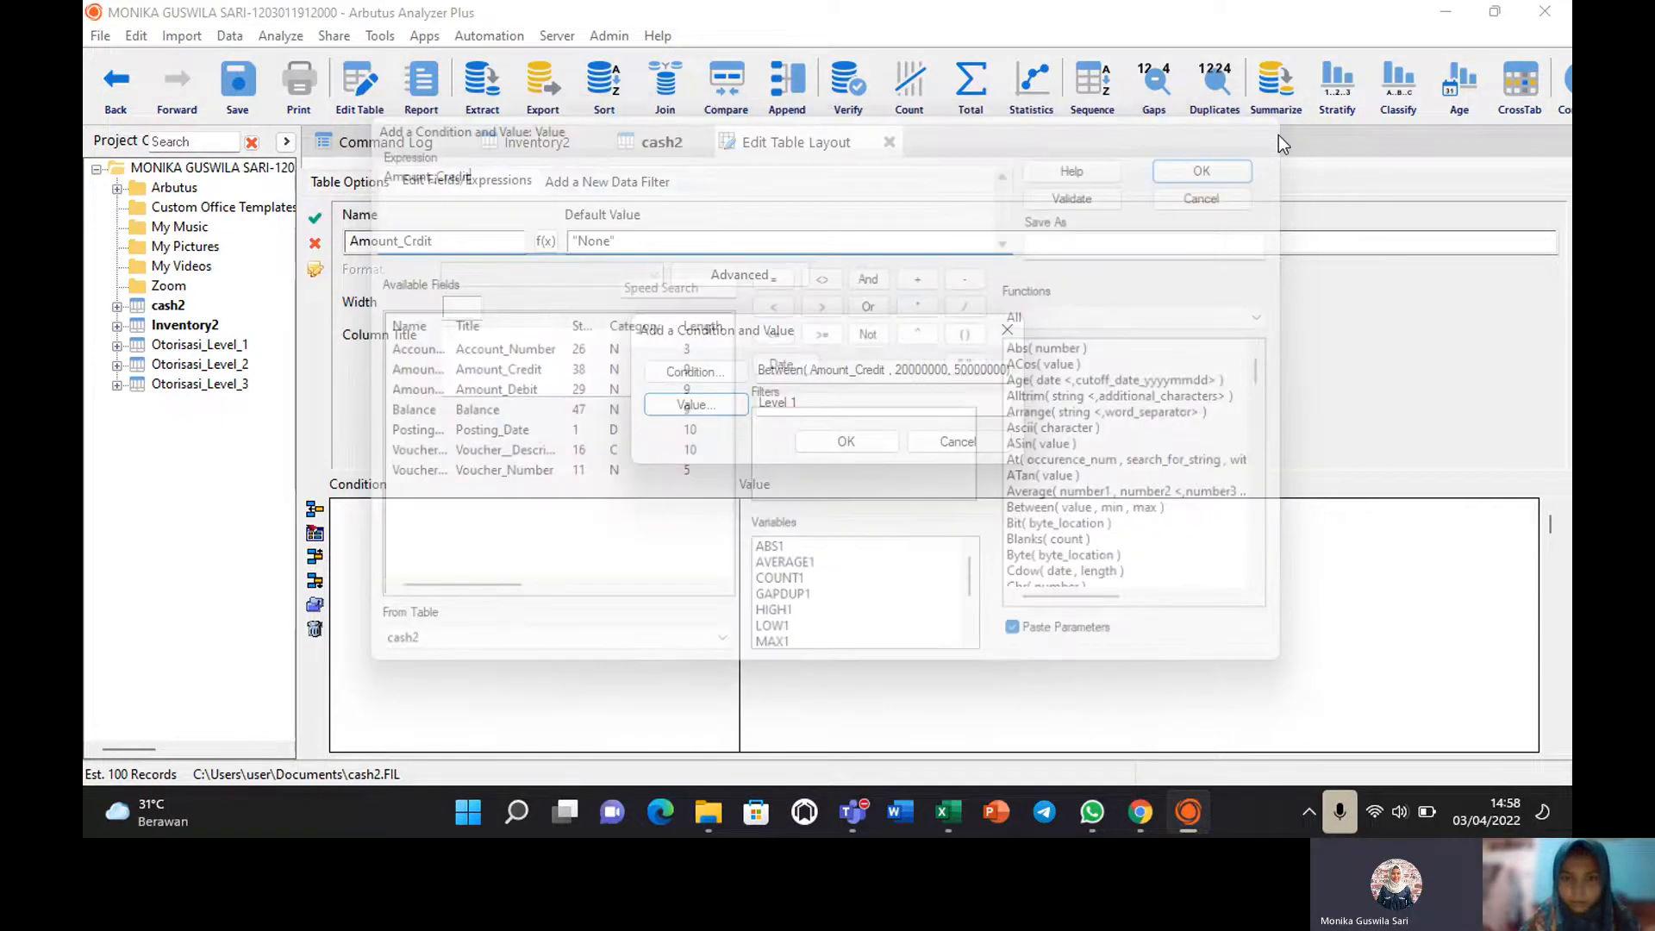
Clear the value field; confirming with no value is refused, so reopen the value builder.
{"action": "left_click", "coordinate": [807, 401]}
{"action": "key", "text": "BackSpace"}
{"action": "key", "text": "BackSpace"}
{"action": "key", "text": "BackSpace"}
{"action": "key", "text": "BackSpace"}
{"action": "key", "text": "BackSpace"}
{"action": "key", "text": "BackSpace"}
{"action": "key", "text": "BackSpace"}
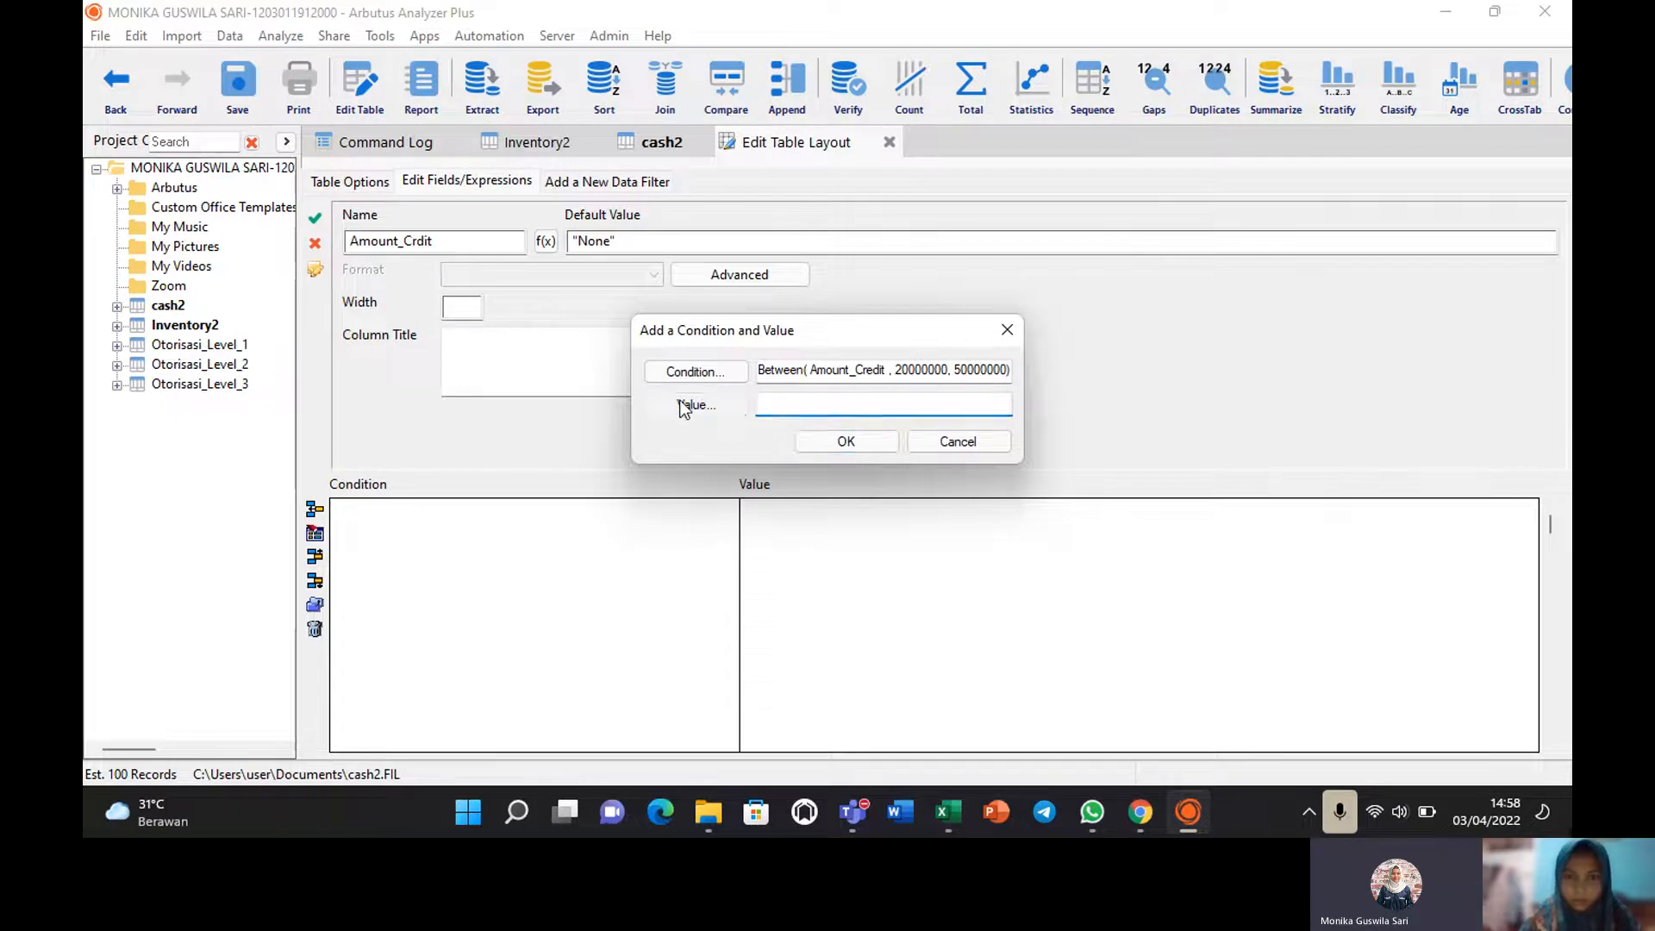
{"action": "left_click", "coordinate": [683, 407]}
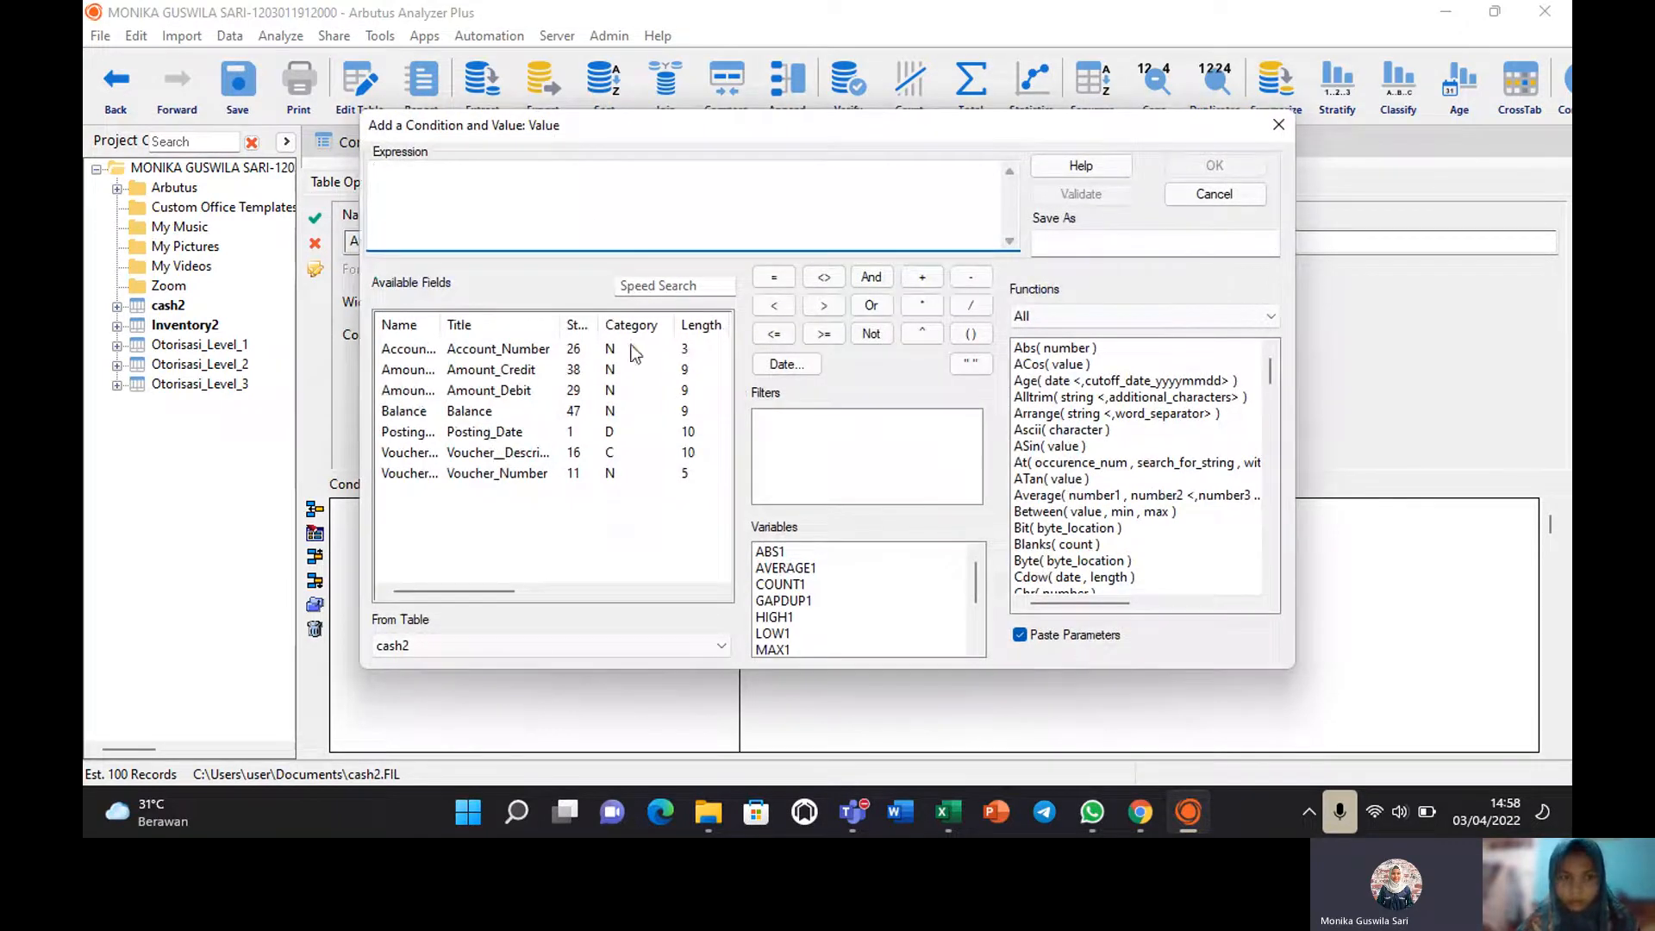
{"action": "left_click_drag", "start_coordinate": [1274, 373], "coordinate": [1270, 349]}
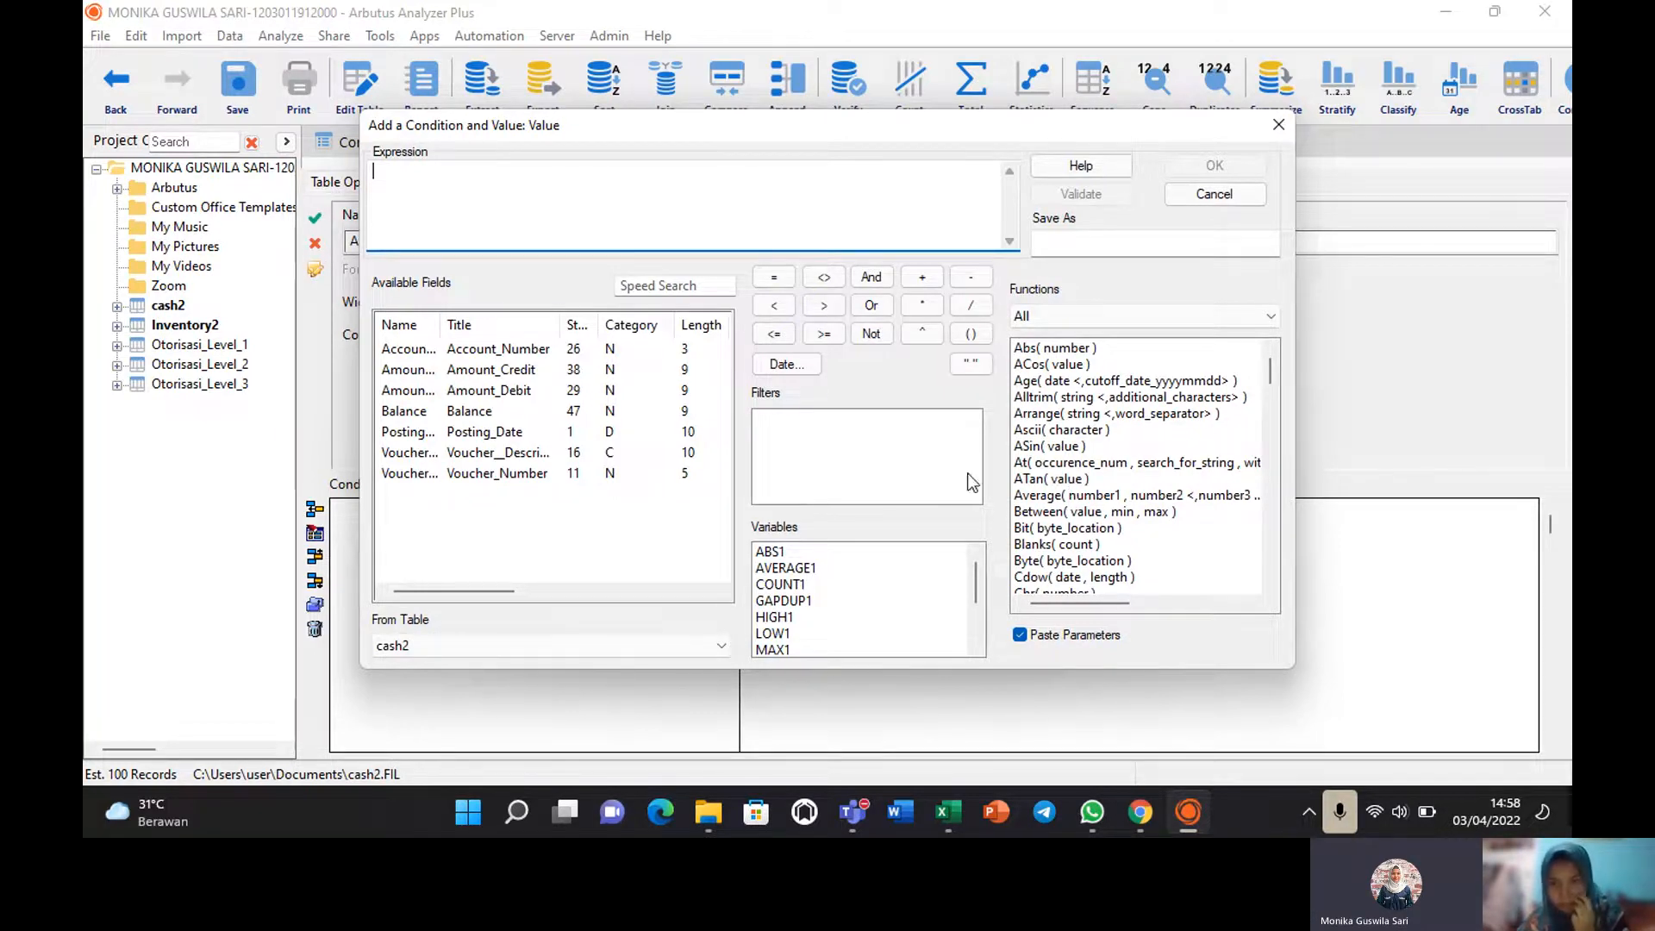
{"action": "left_click", "coordinate": [1278, 125]}
{"action": "left_click", "coordinate": [847, 441]}
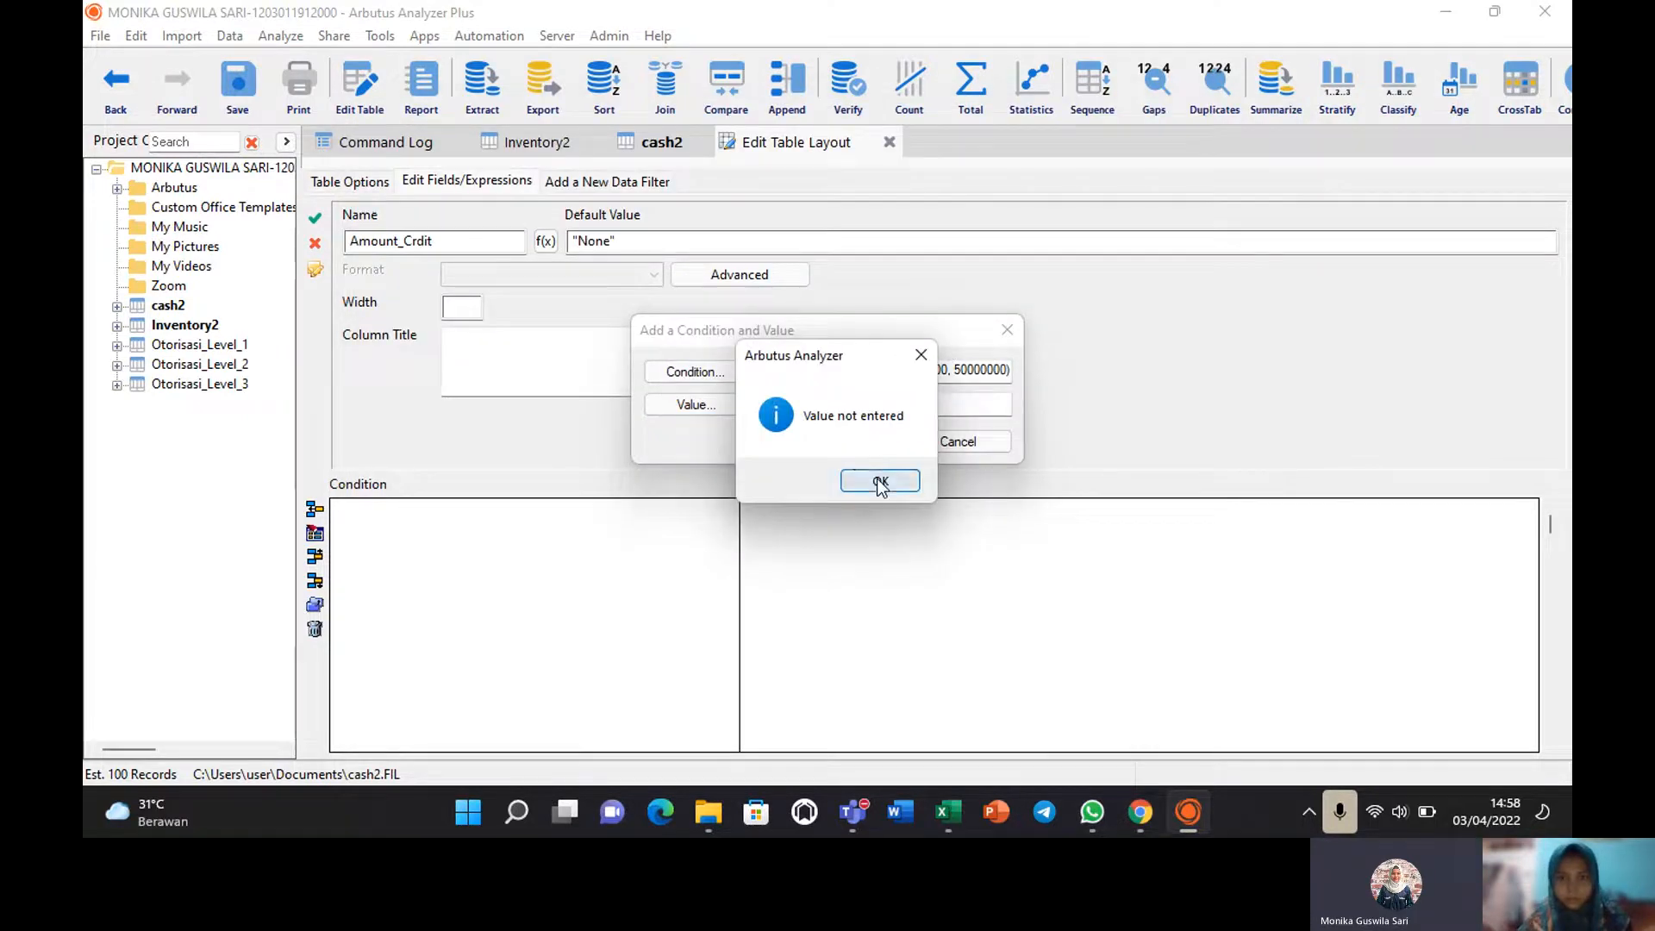
{"action": "left_click", "coordinate": [877, 479]}
{"action": "left_click", "coordinate": [712, 407]}
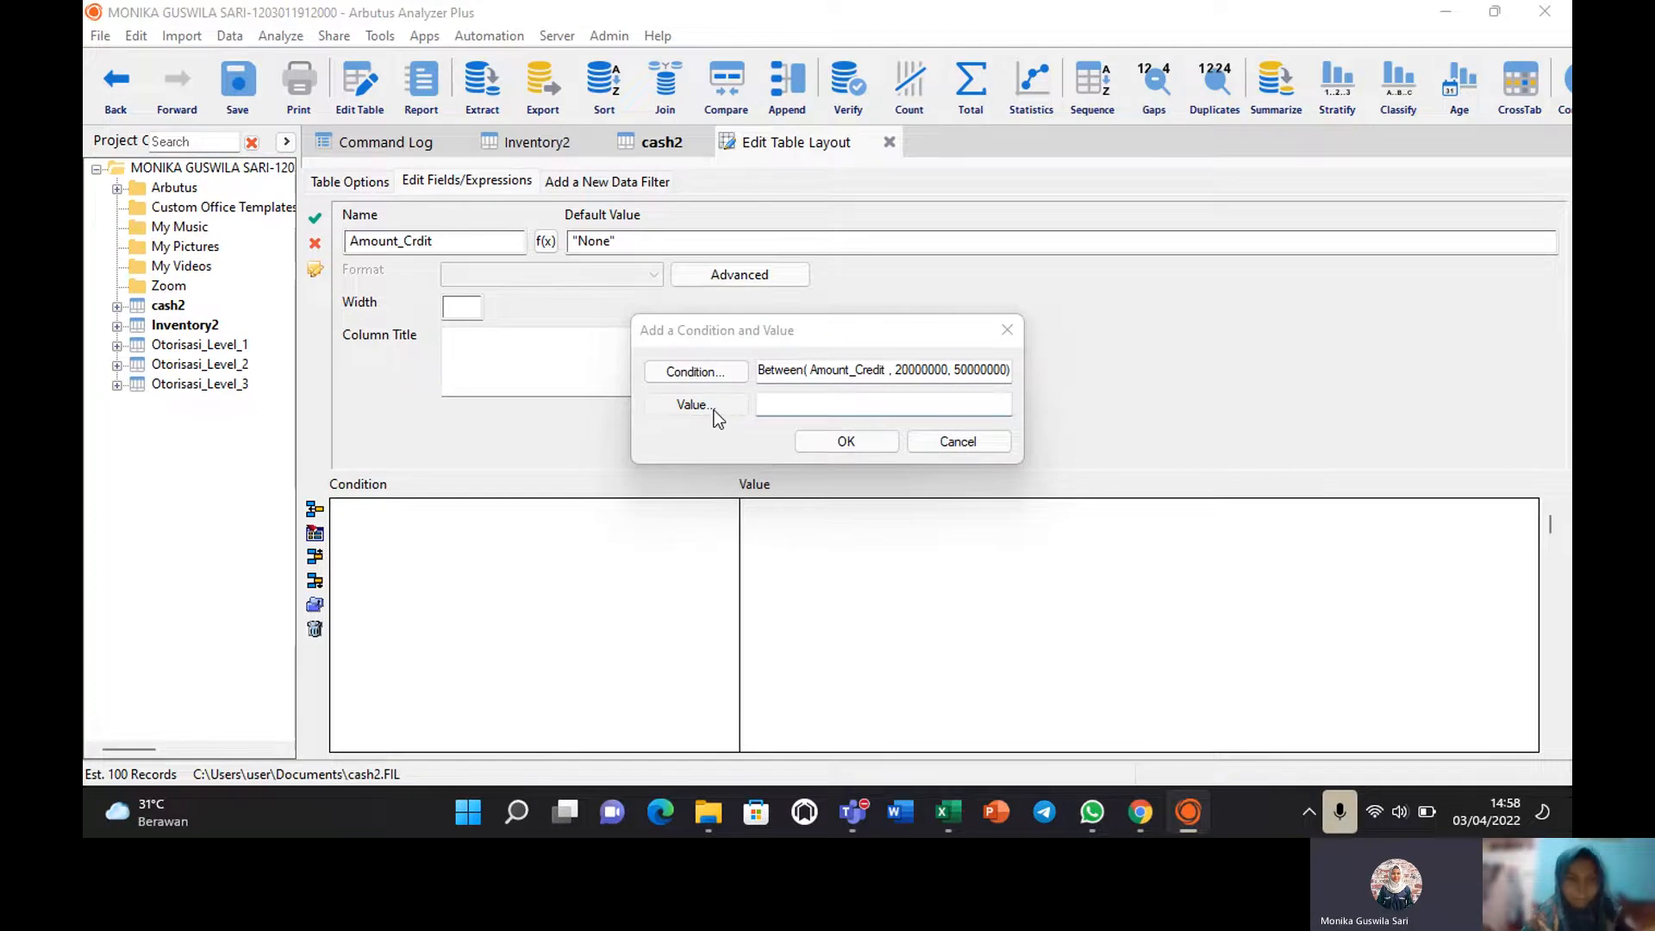
Insert Amount_Credit into the value expression and browse the full list of functions.
{"action": "double_click", "coordinate": [407, 374]}
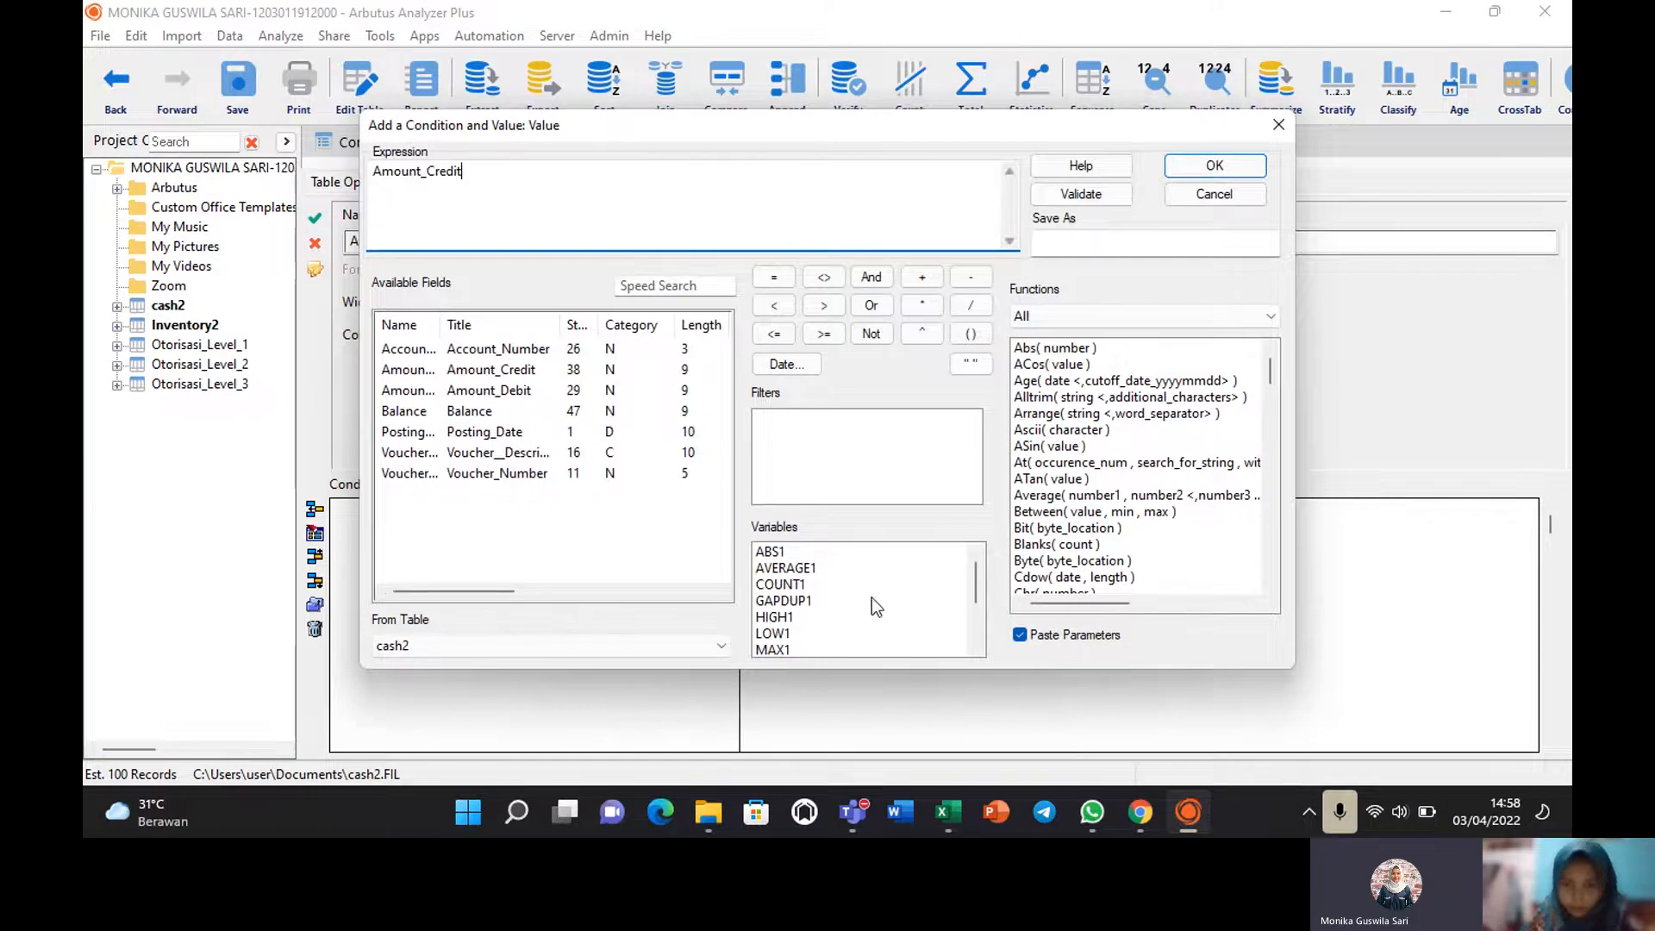
{"action": "mouse_move", "coordinate": [979, 578]}
{"action": "left_mouse_down"}
{"action": "mouse_move", "coordinate": [981, 625]}
{"action": "mouse_move", "coordinate": [964, 567]}
{"action": "left_mouse_up"}
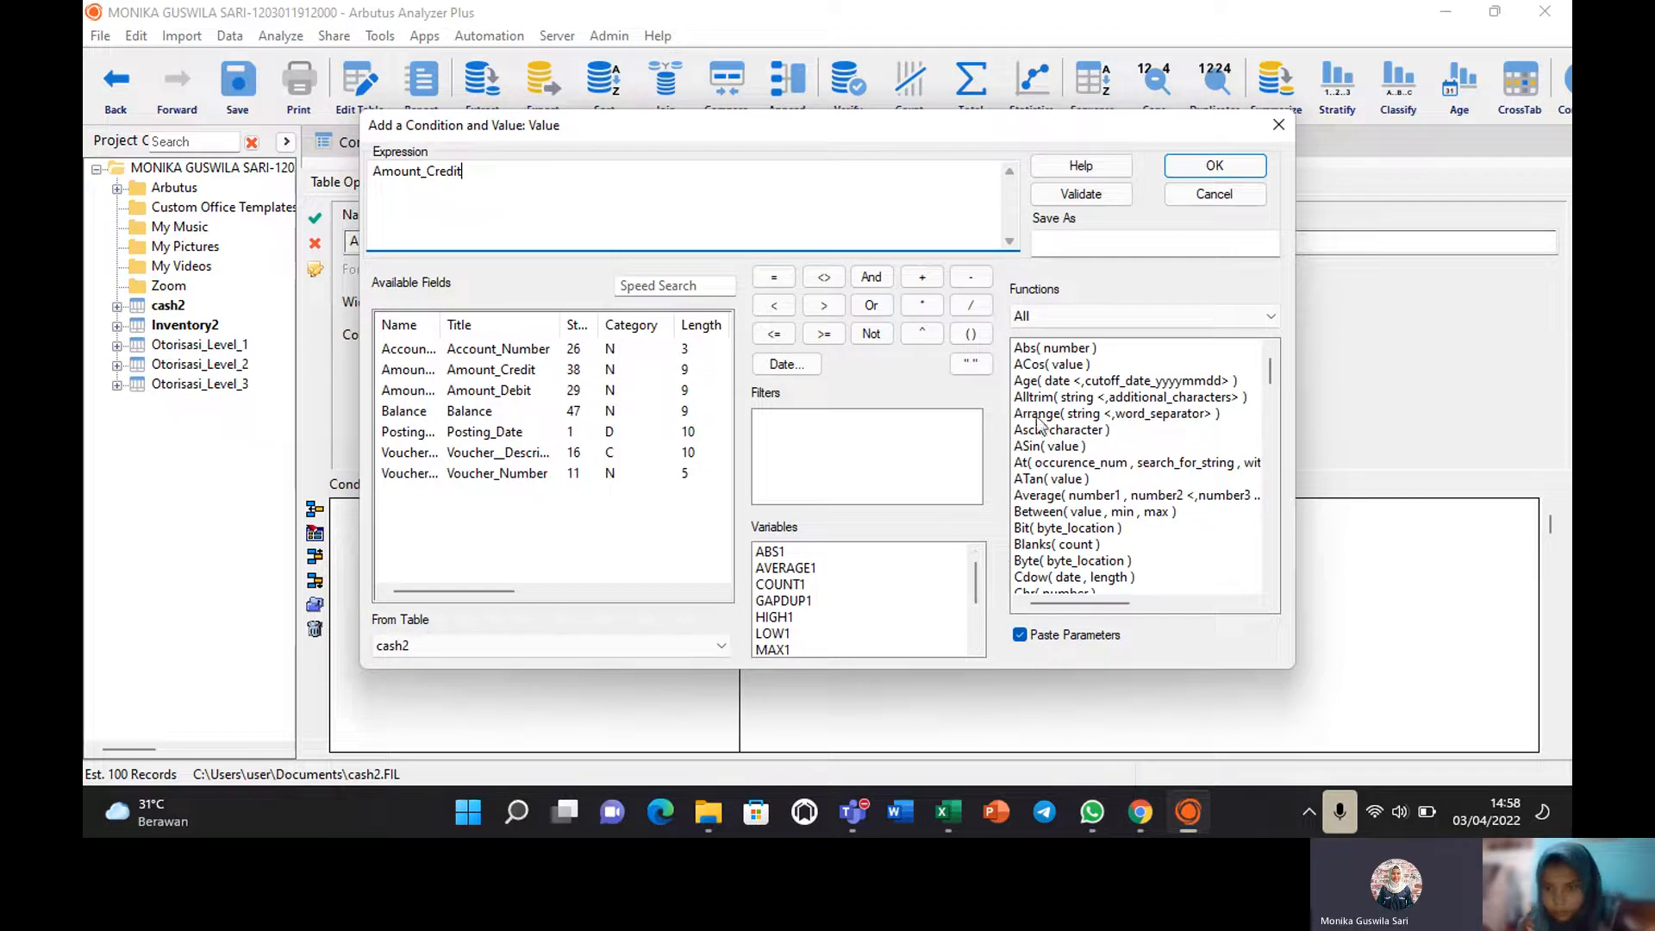
{"action": "left_click", "coordinate": [1274, 314]}
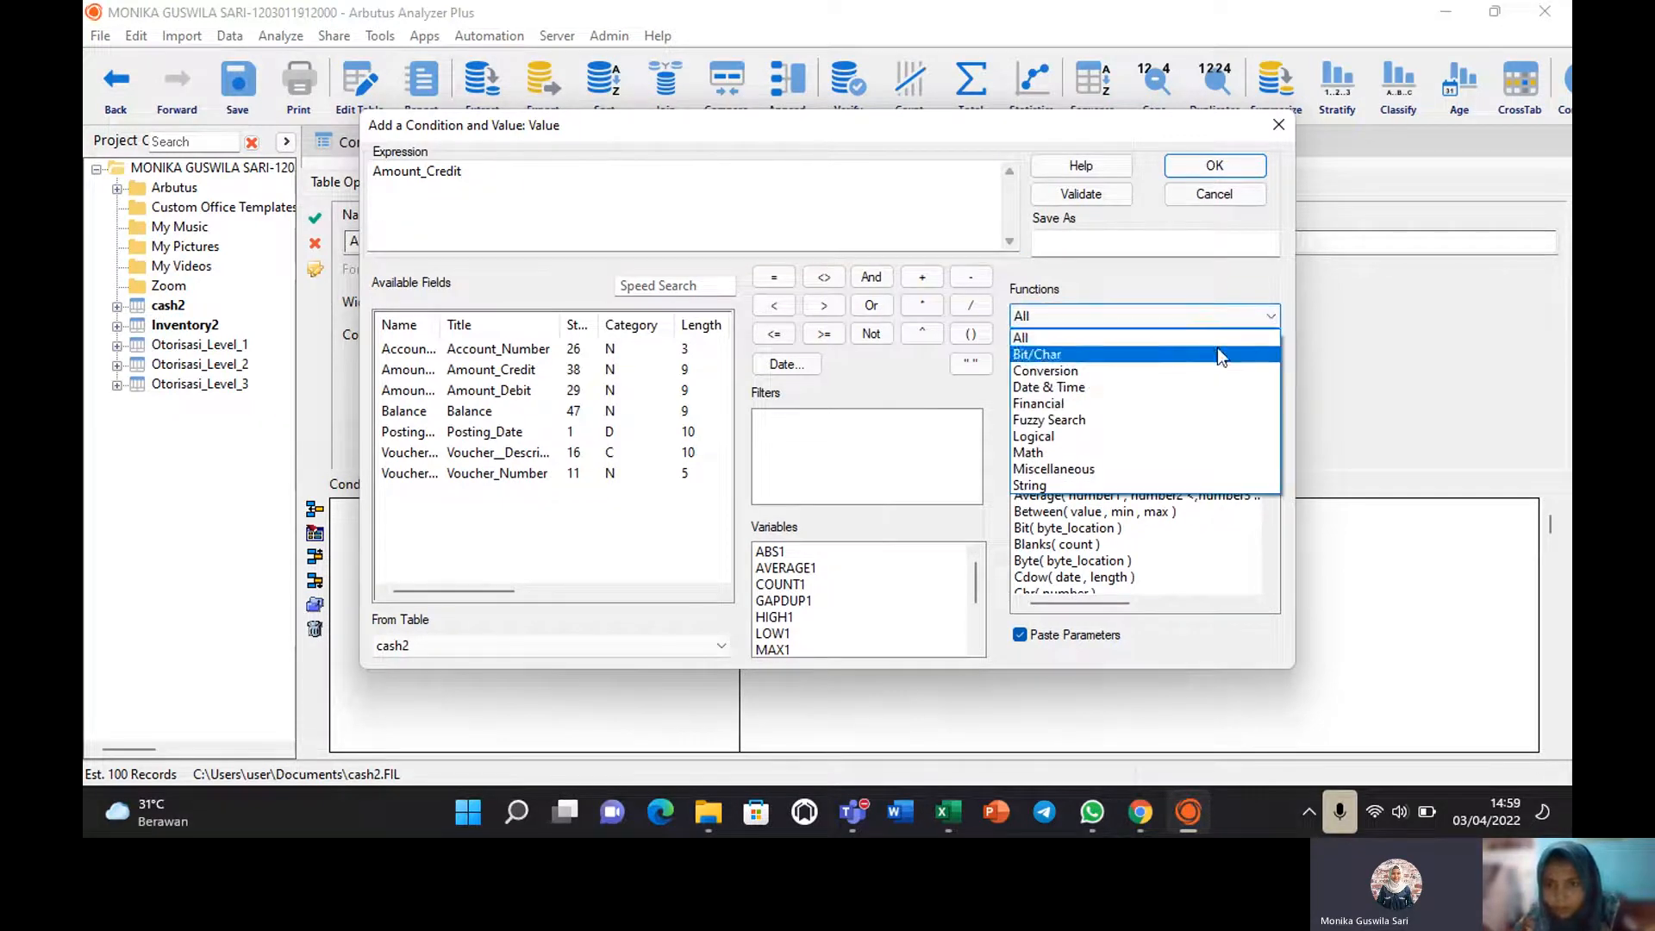
{"action": "left_click", "coordinate": [939, 464]}
{"action": "left_click", "coordinate": [1269, 403]}
{"action": "left_click_drag", "start_coordinate": [1269, 404], "coordinate": [1259, 323]}
{"action": "left_click", "coordinate": [633, 285]}
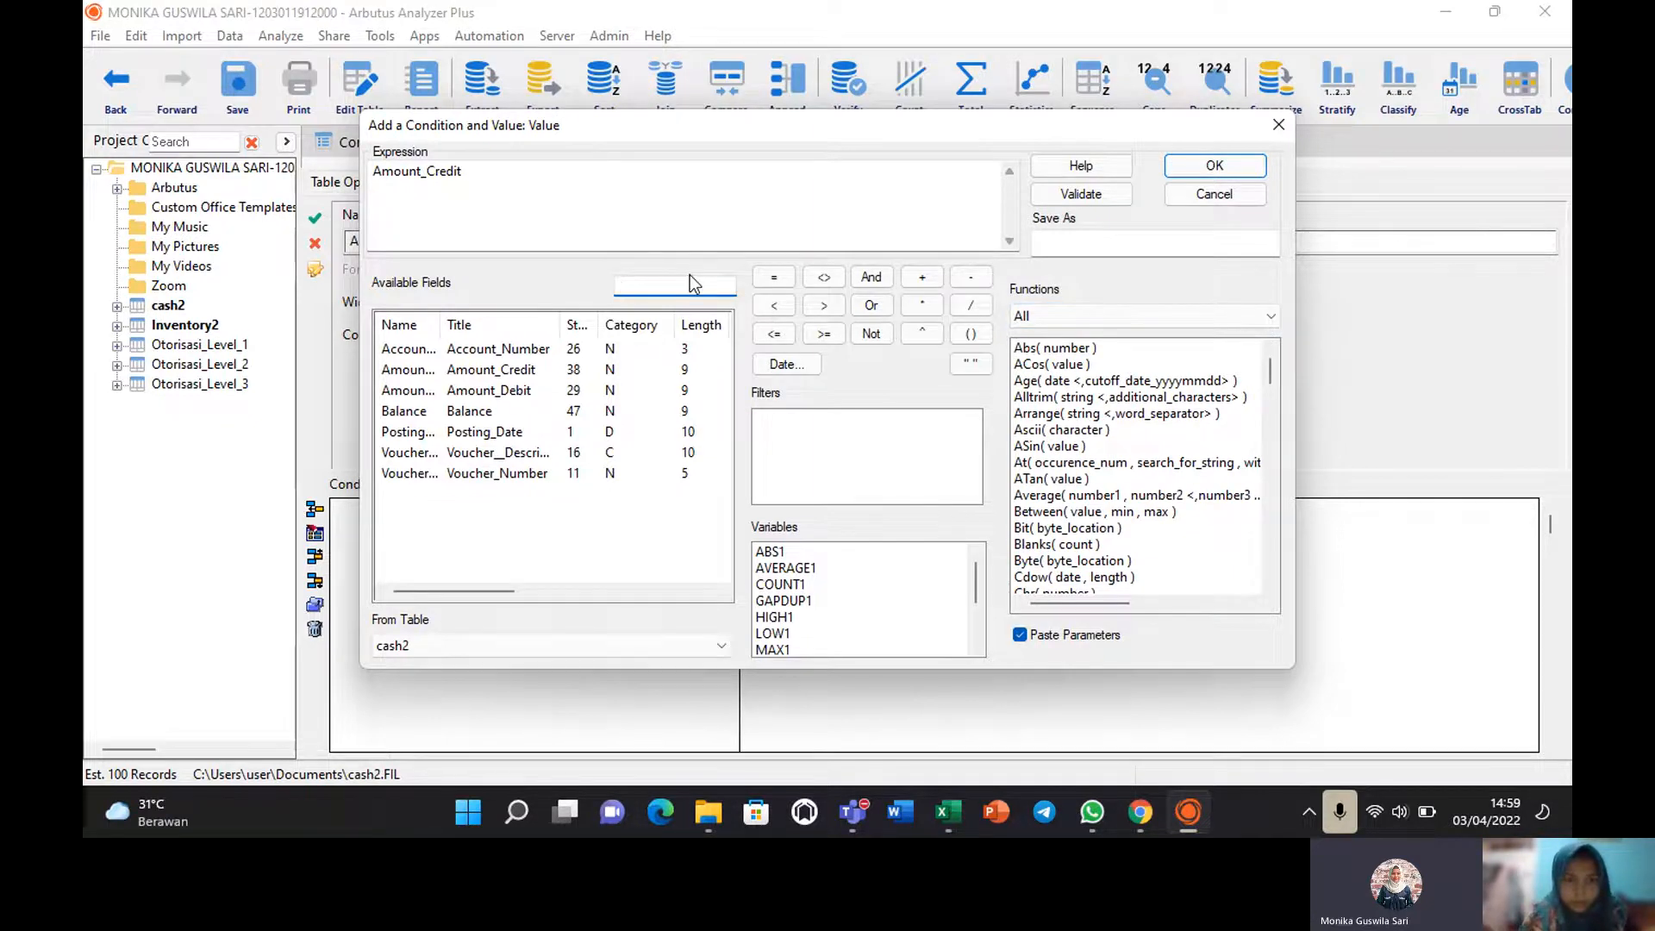
Try Balance and Voucher_Number as the value, then clear the expression after the CHARACTER-not-NUMERIC error.
{"action": "double_click", "coordinate": [429, 420]}
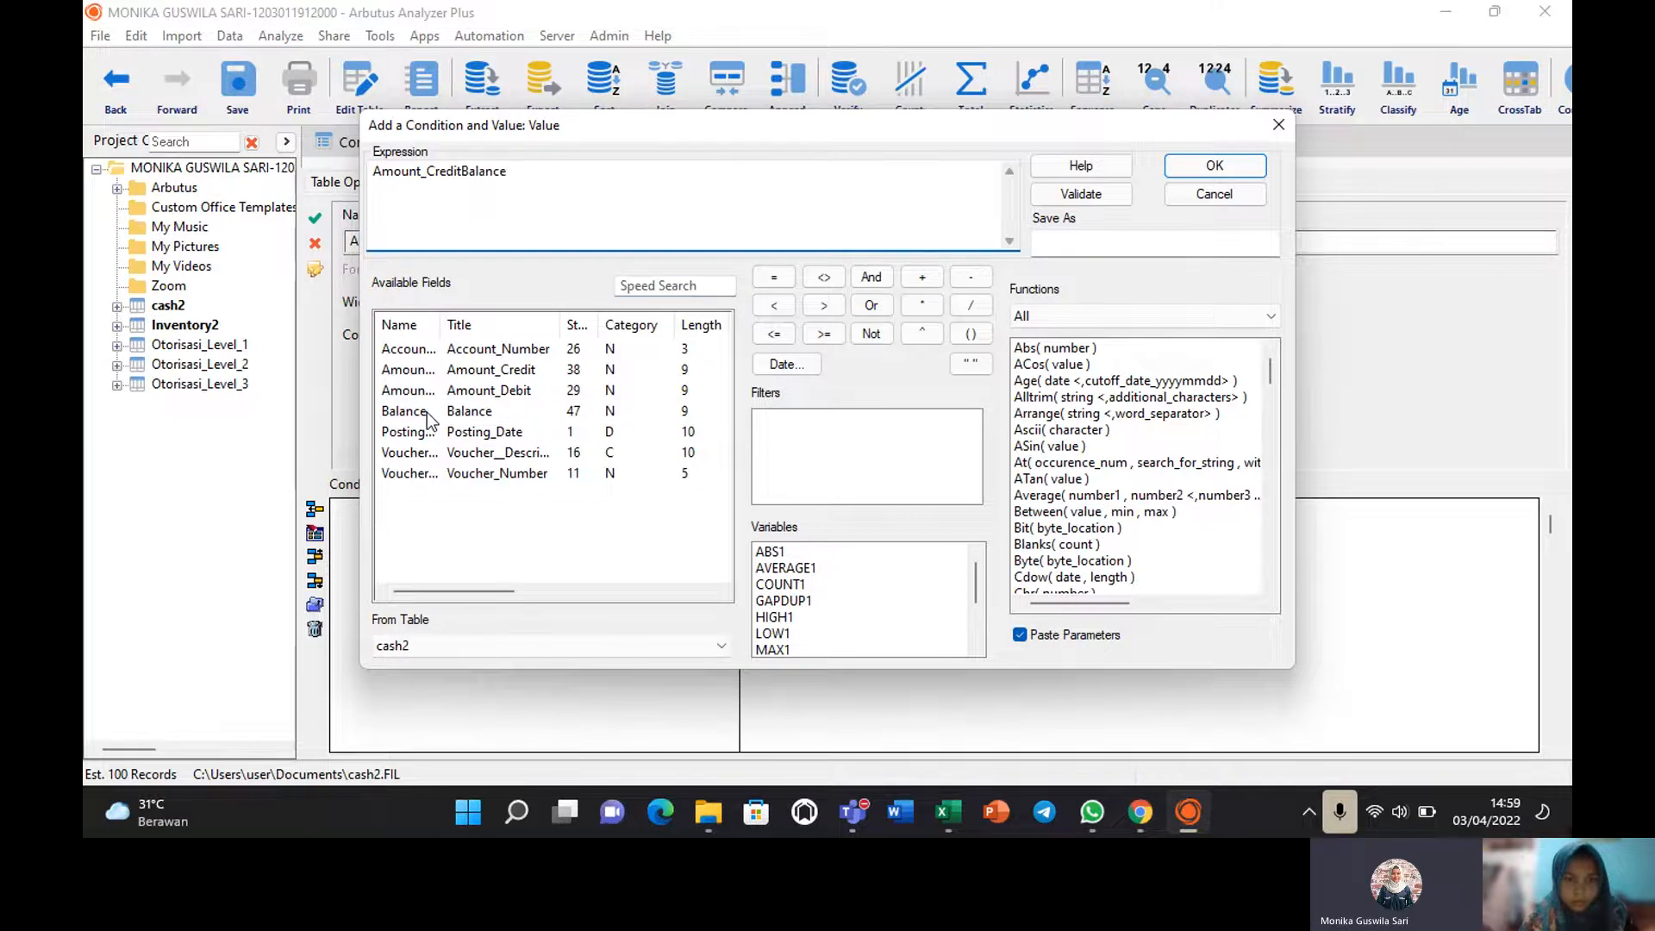
{"action": "key", "text": "BackSpace"}
{"action": "key", "text": "BackSpace"}
{"action": "key", "text": "BackSpace"}
{"action": "key", "text": "BackSpace"}
{"action": "key", "text": "BackSpace"}
{"action": "key", "text": "BackSpace"}
{"action": "key", "text": "BackSpace"}
{"action": "key", "text": "BackSpace"}
{"action": "key", "text": "BackSpace"}
{"action": "key", "text": "BackSpace"}
{"action": "key", "text": "BackSpace"}
{"action": "key", "text": "BackSpace"}
{"action": "key", "text": "BackSpace"}
{"action": "key", "text": "BackSpace"}
{"action": "key", "text": "BackSpace"}
{"action": "key", "text": "BackSpace"}
{"action": "key", "text": "BackSpace"}
{"action": "key", "text": "BackSpace"}
{"action": "key", "text": "BackSpace"}
{"action": "key", "text": "BackSpace"}
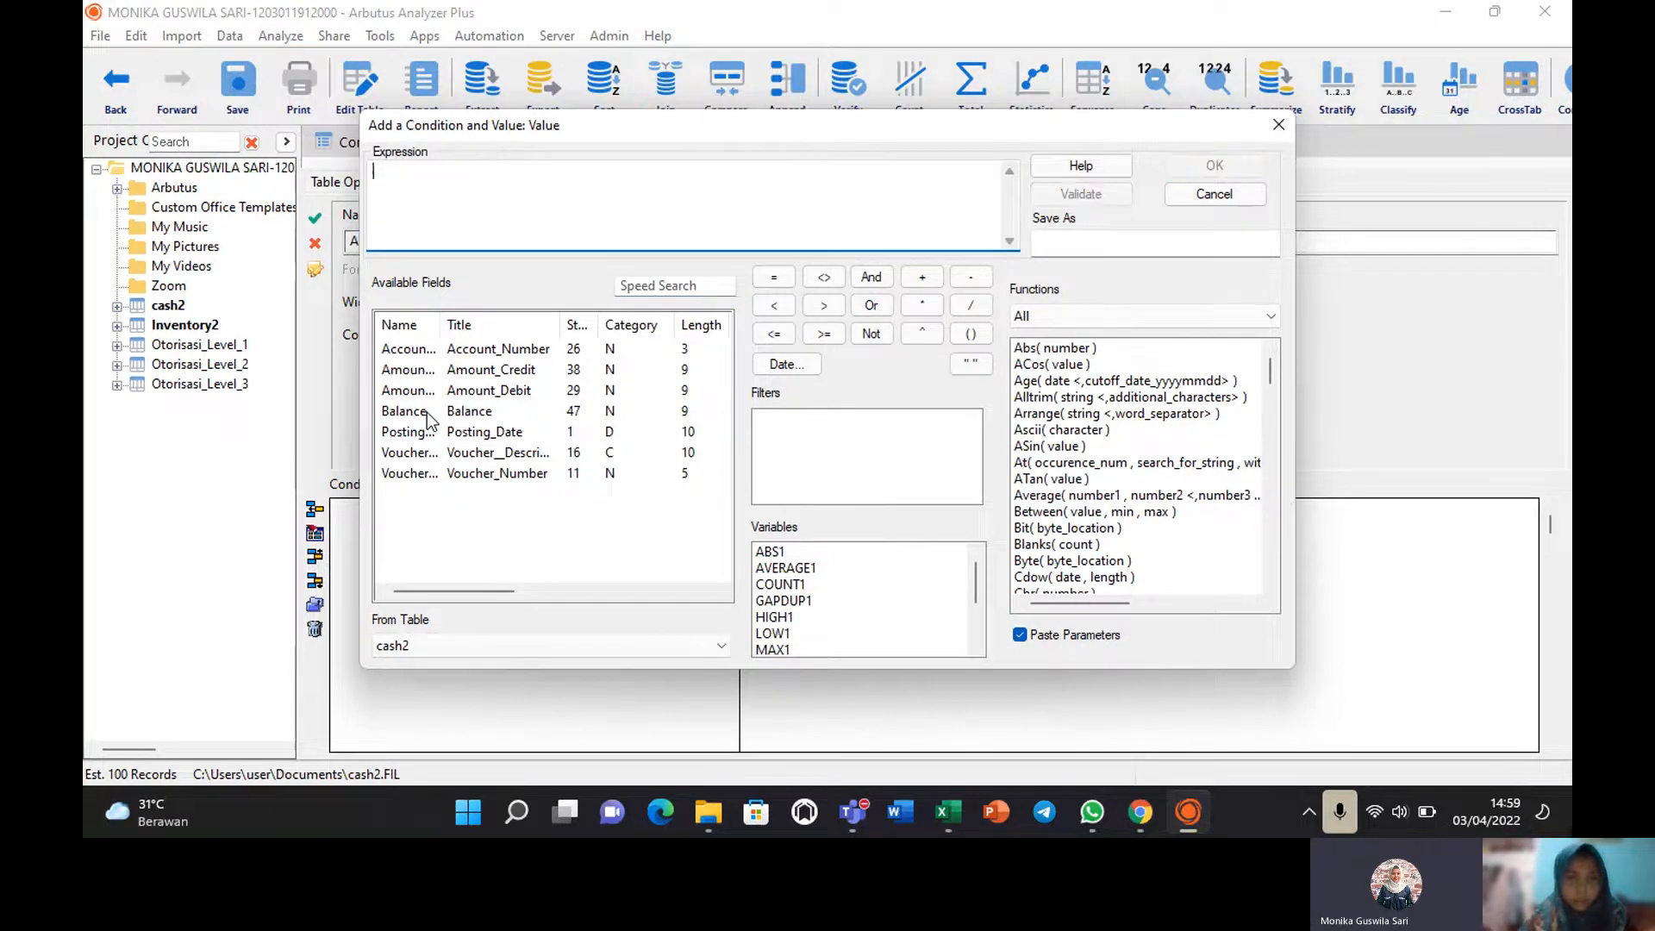
{"action": "double_click", "coordinate": [399, 477]}
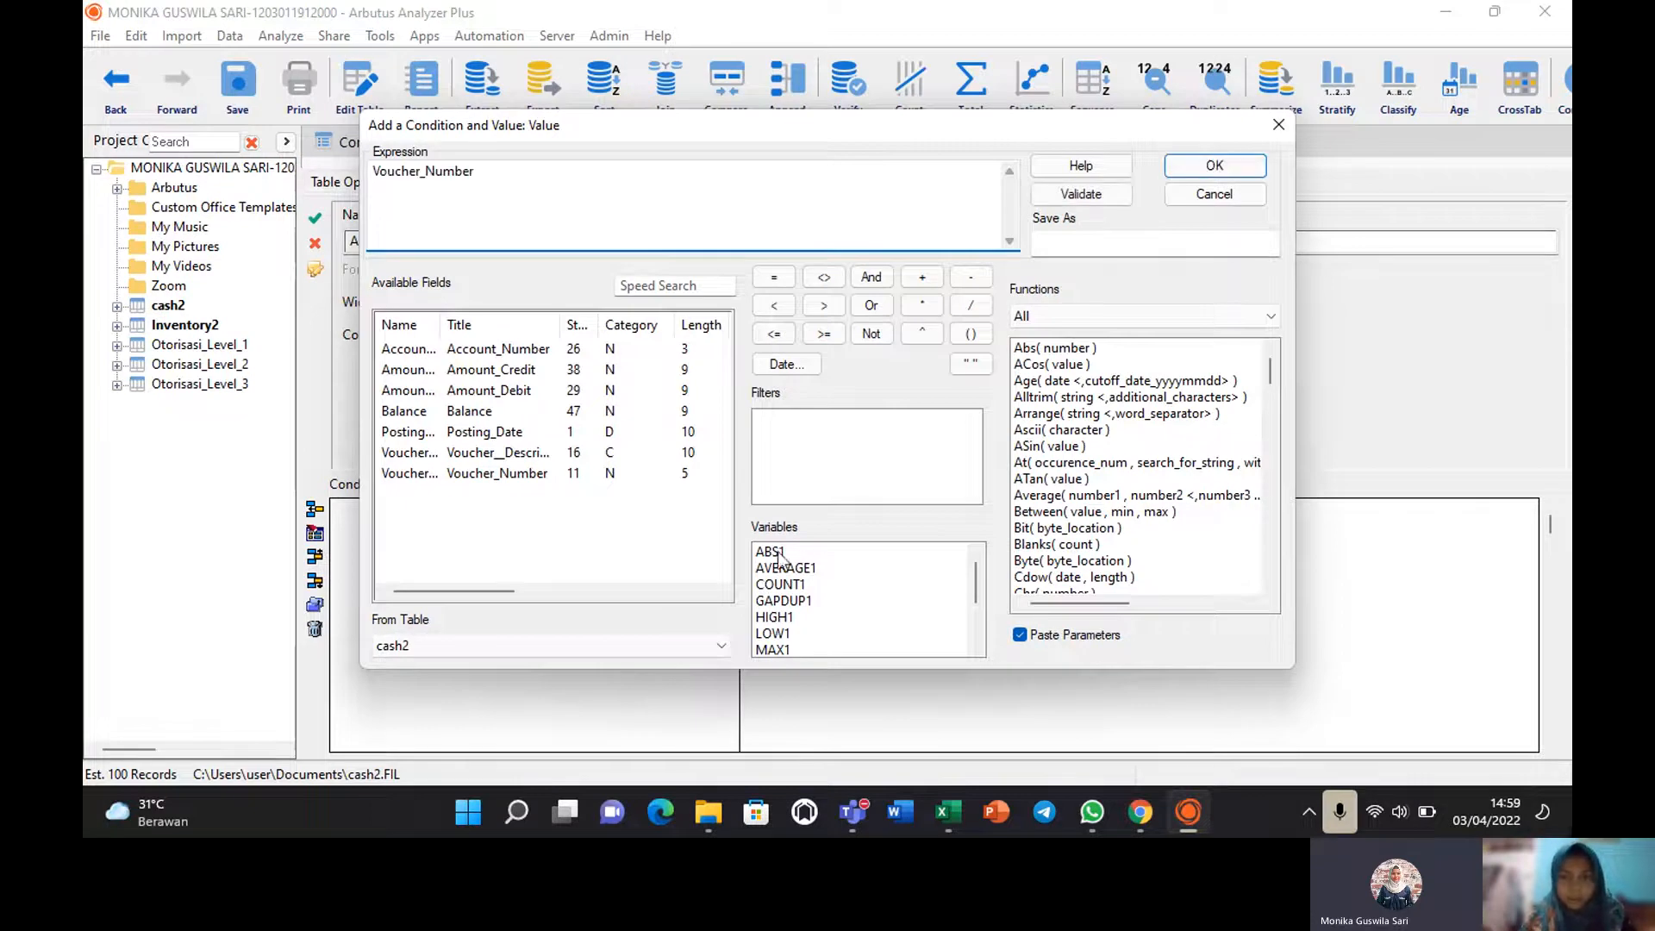
{"action": "left_click", "coordinate": [1195, 164]}
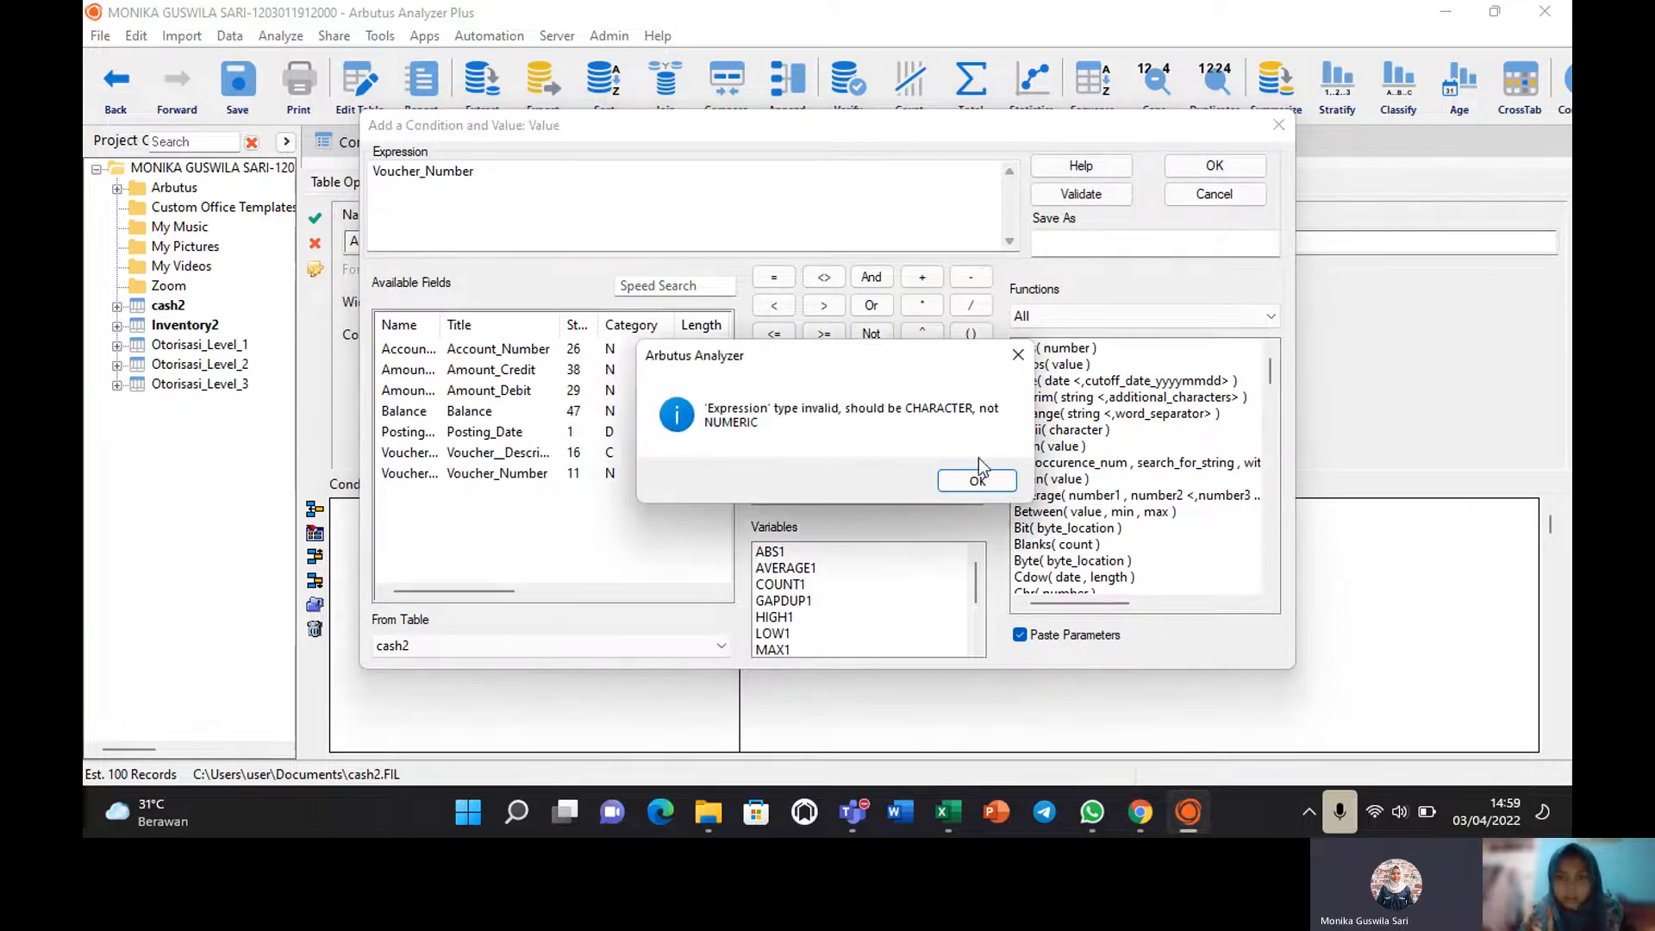
{"action": "left_click", "coordinate": [964, 488]}
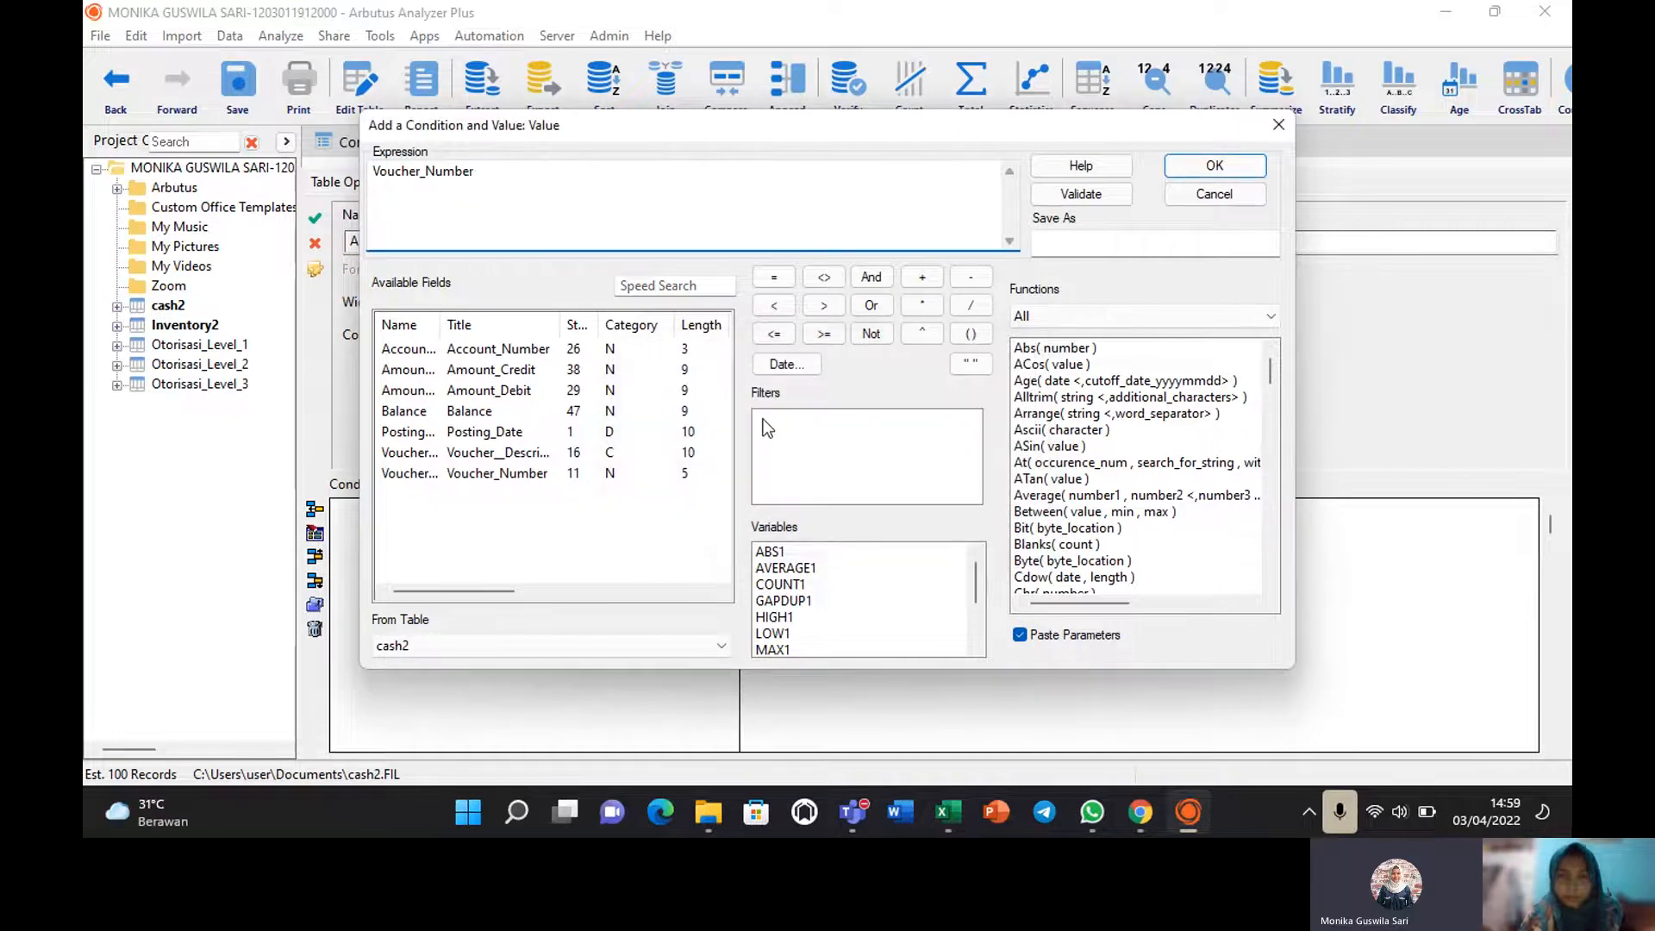
{"action": "key", "text": "BackSpace"}
{"action": "key", "text": "ctrl+a"}
{"action": "key", "text": "BackSpace"}
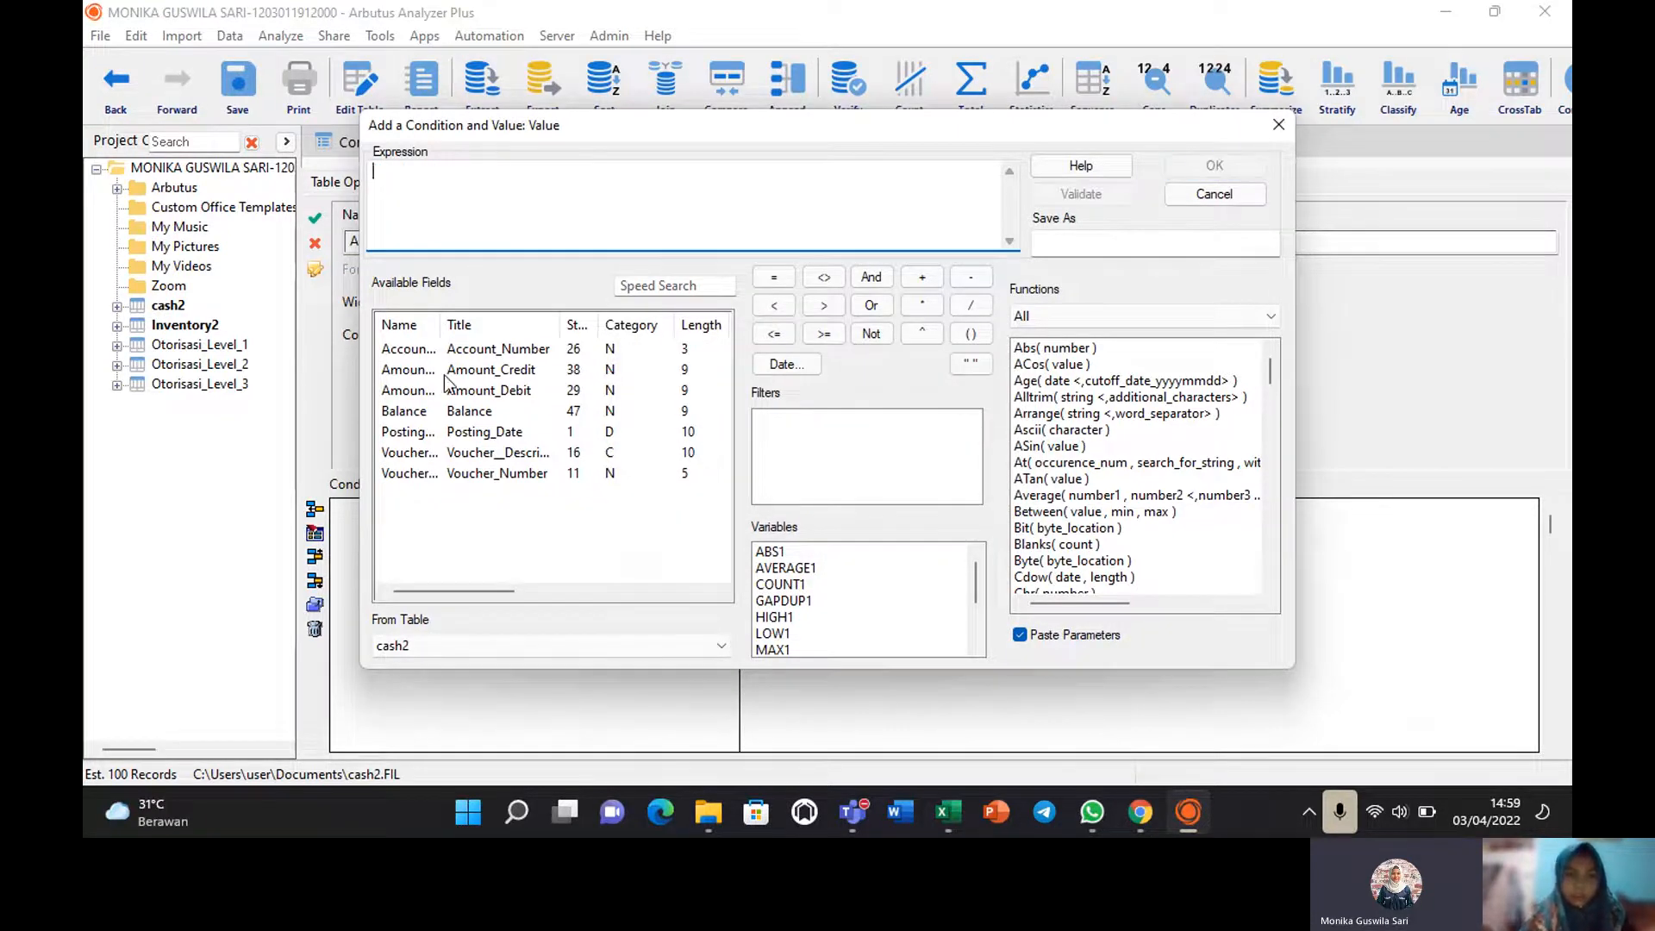
Build Between(Amount_Credit, 20000000, 50000000) in the value expression builder.
{"action": "double_click", "coordinate": [1047, 512]}
{"action": "double_click", "coordinate": [440, 172]}
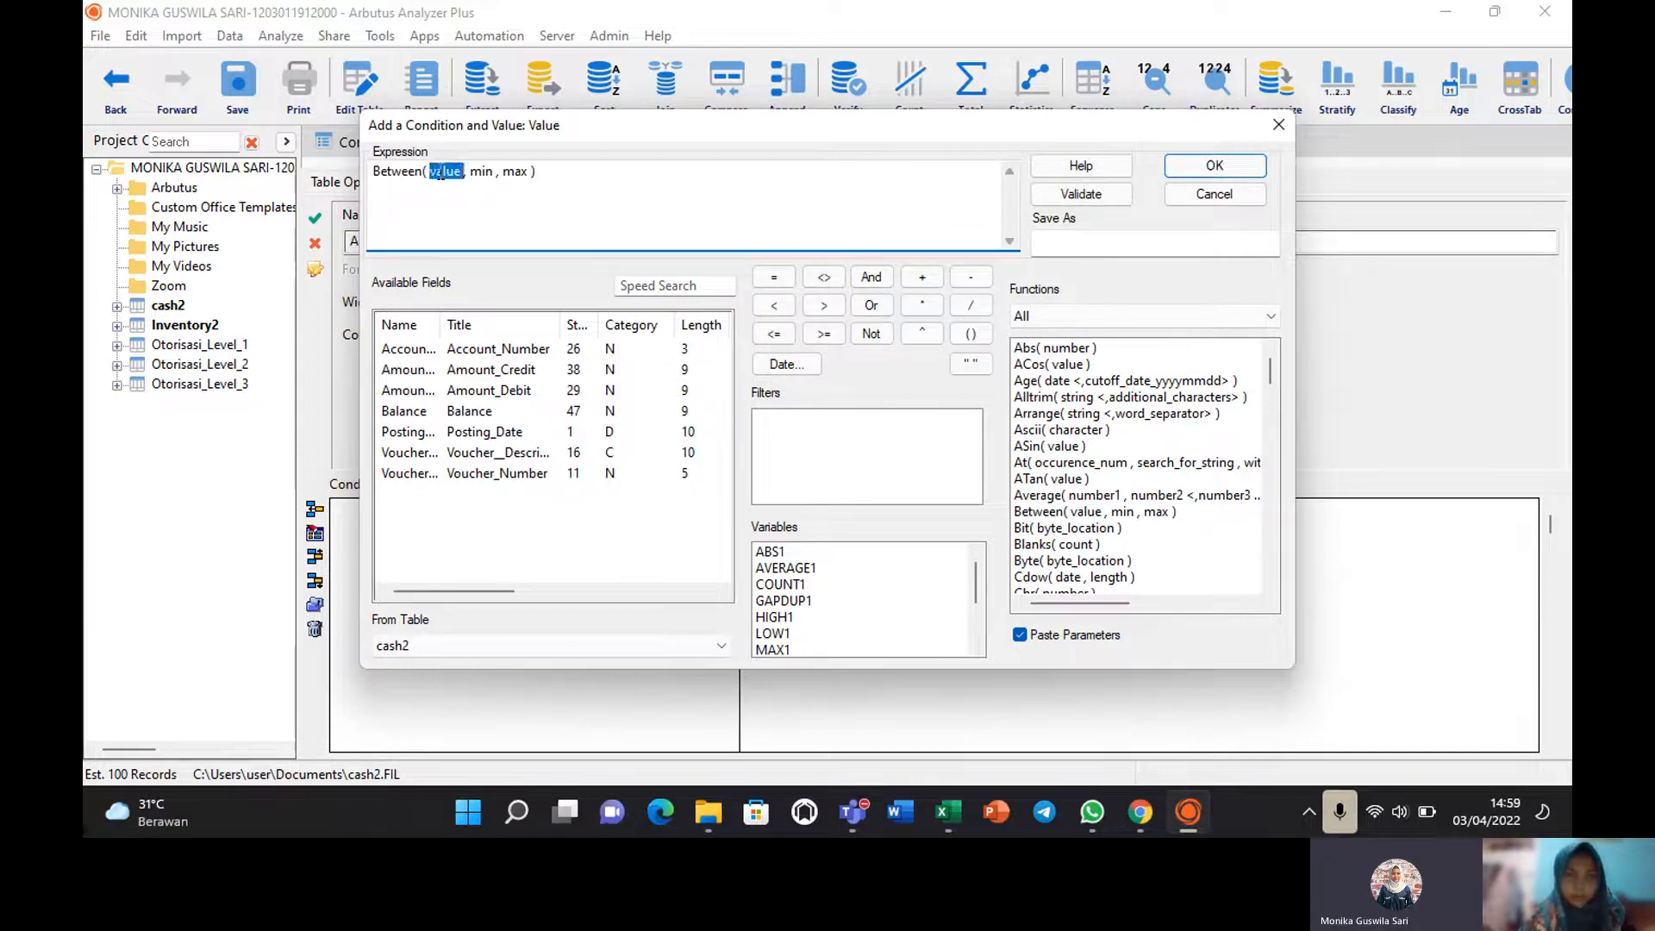
{"action": "left_click", "coordinate": [486, 378]}
{"action": "double_click", "coordinate": [483, 170]}
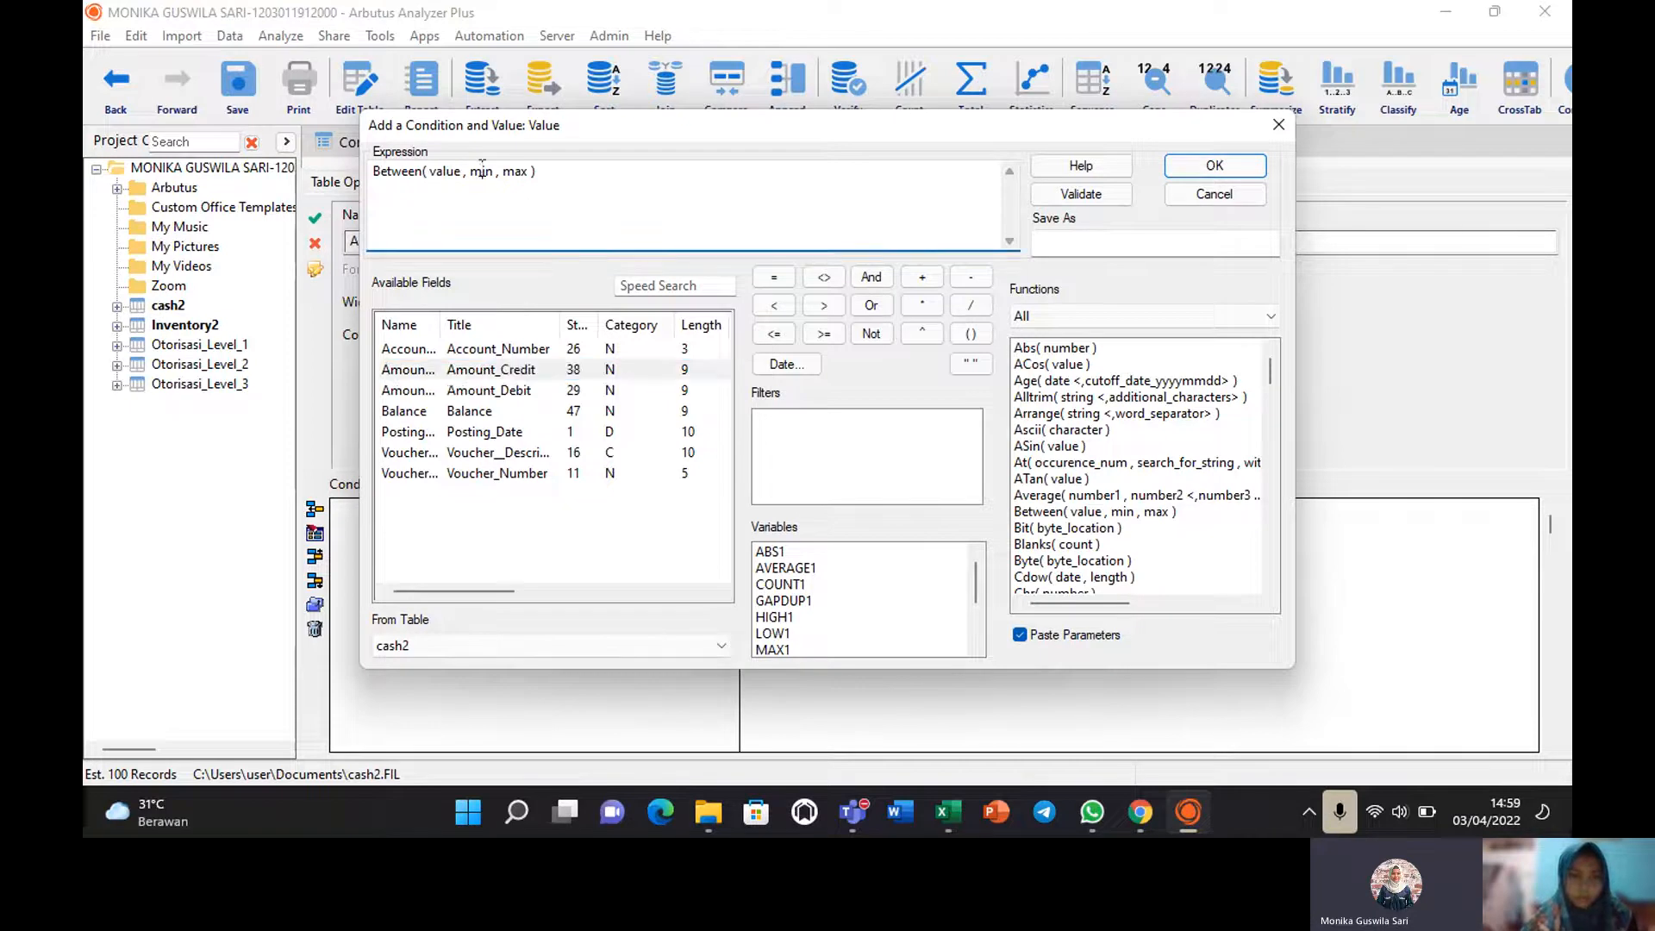
{"action": "type", "text": "2"}
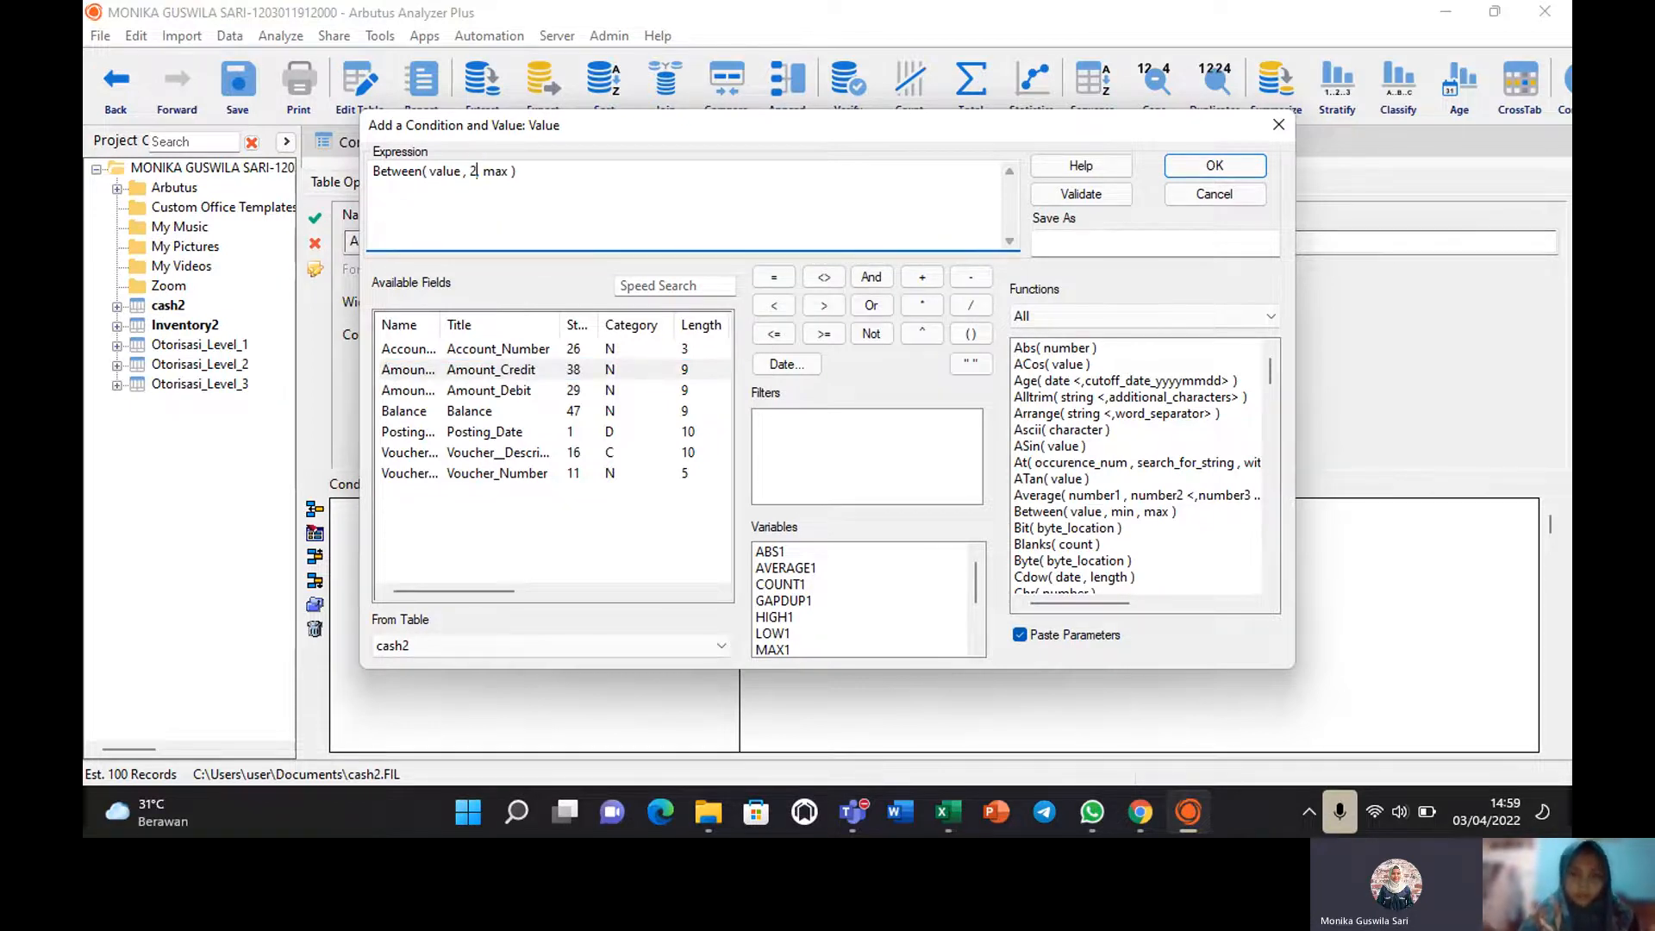
{"action": "type", "text": "0"}
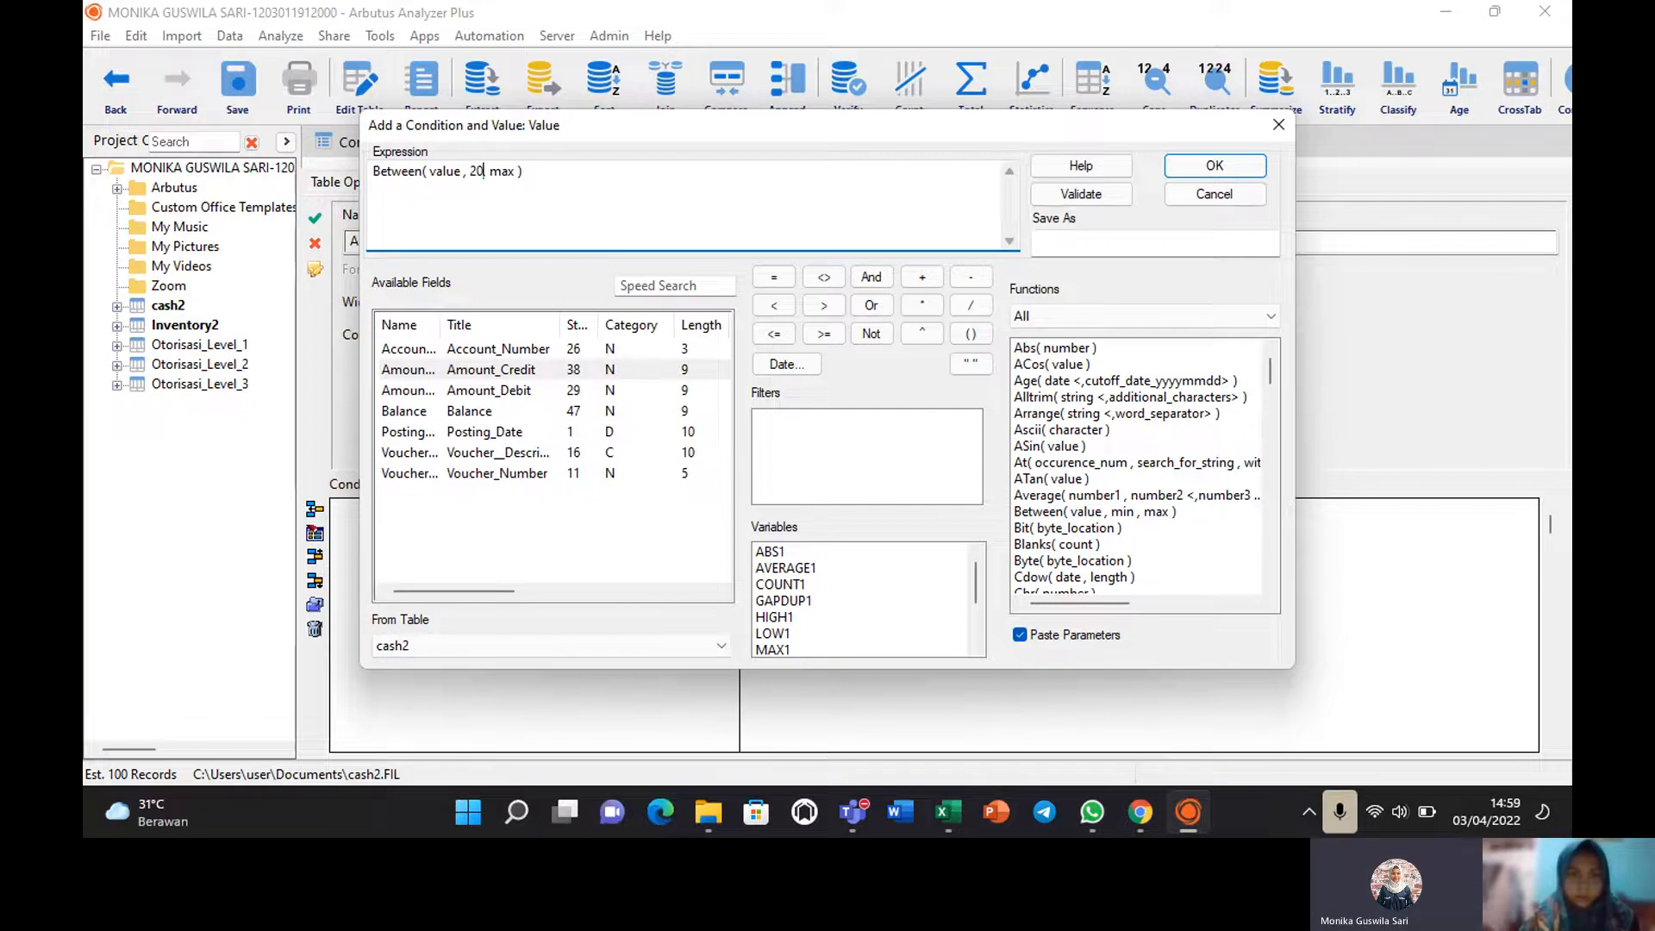
{"action": "type", "text": "000000"}
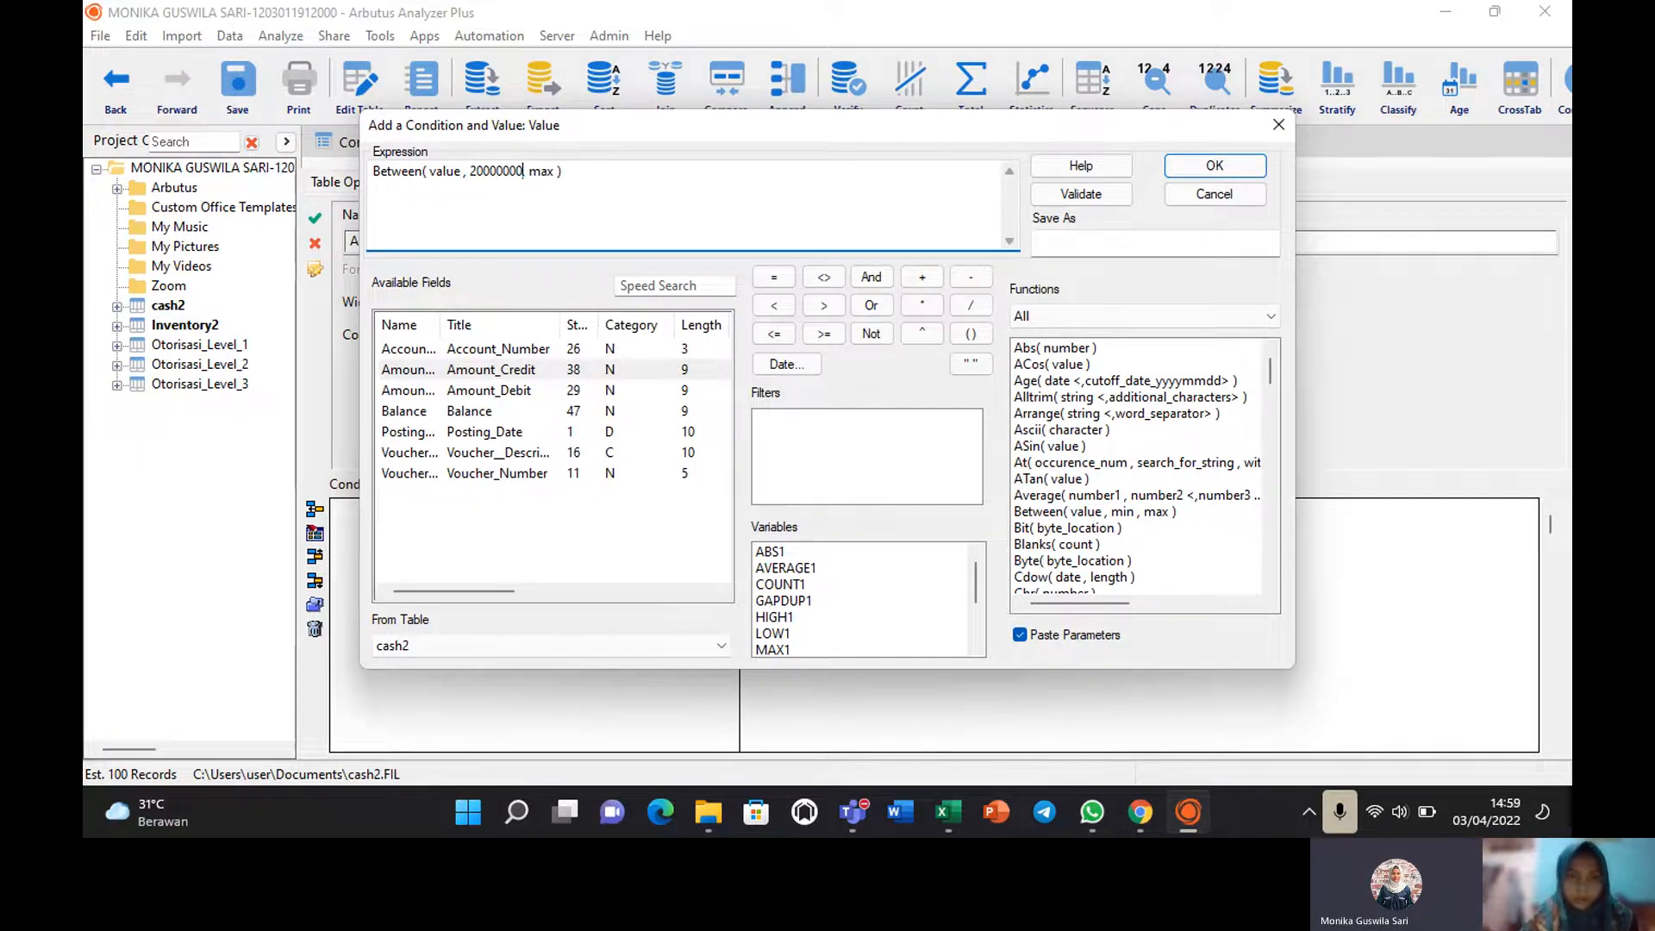
{"action": "double_click", "coordinate": [533, 171]}
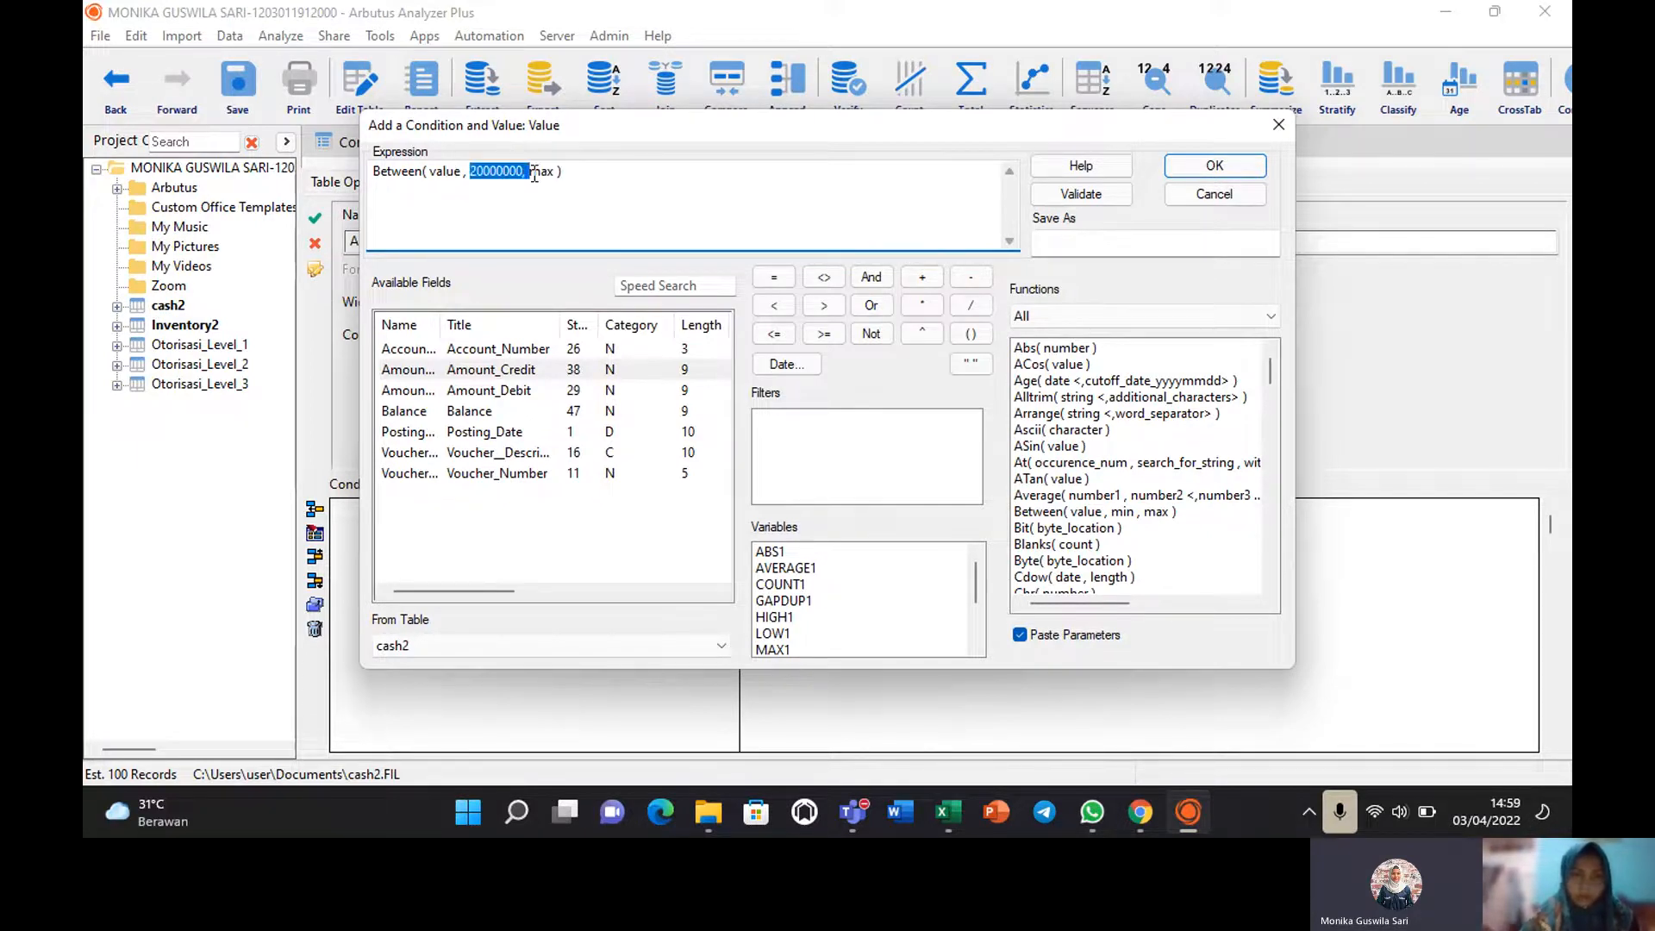
{"action": "double_click", "coordinate": [543, 173]}
{"action": "type", "text": "50"}
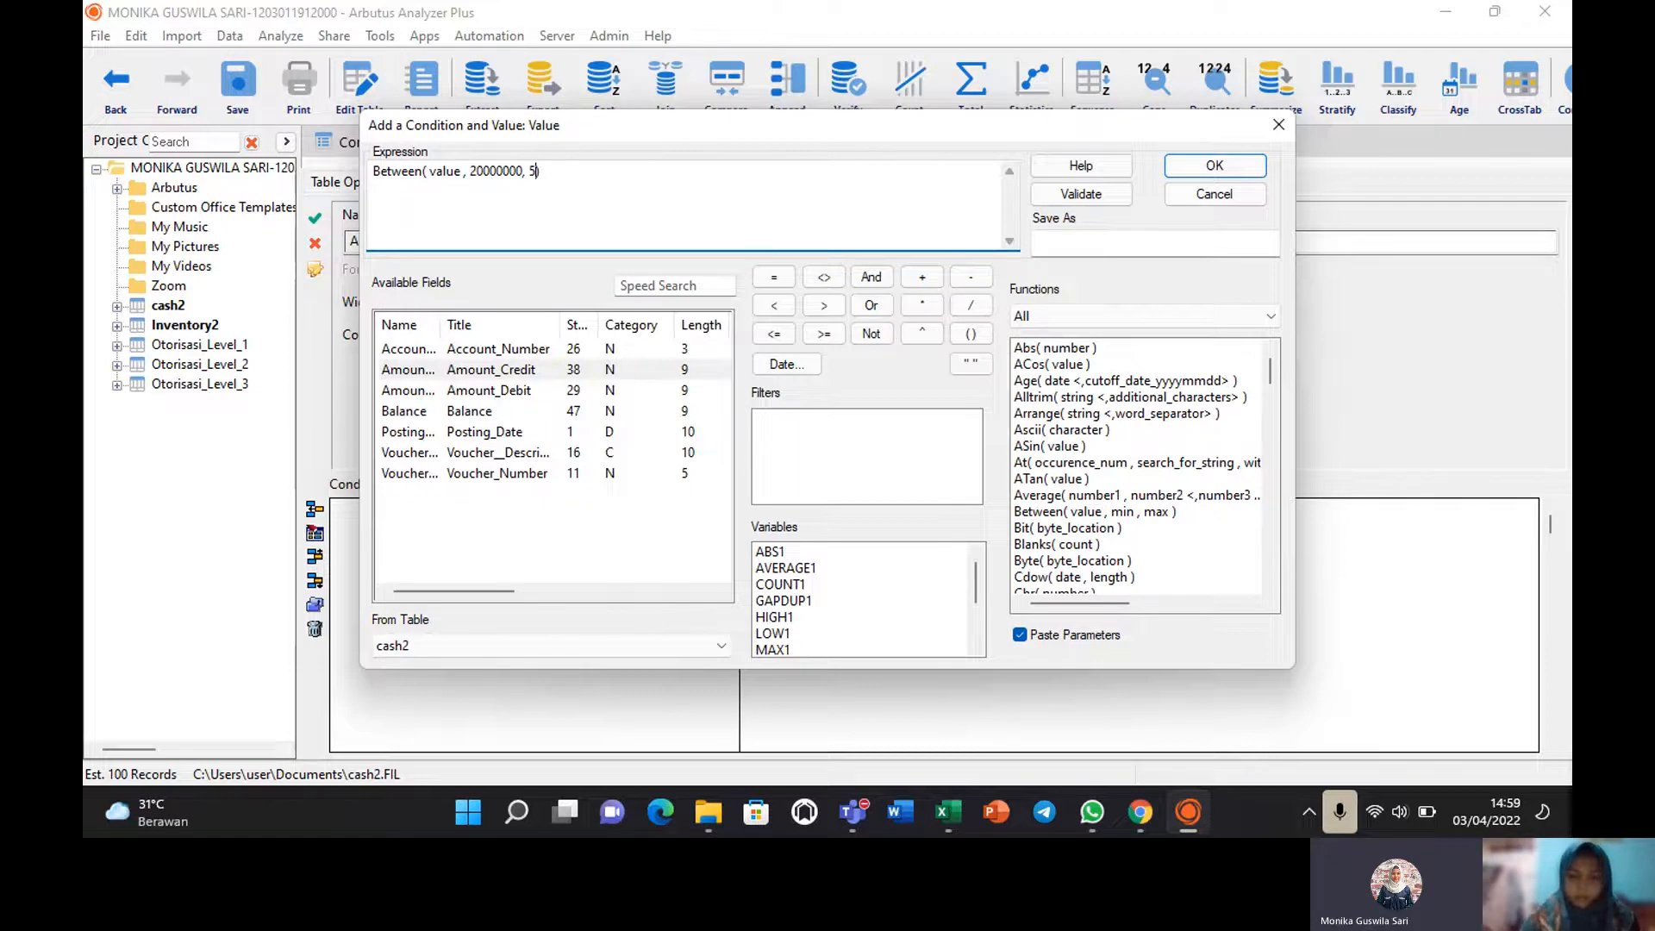
{"action": "type", "text": "000000"}
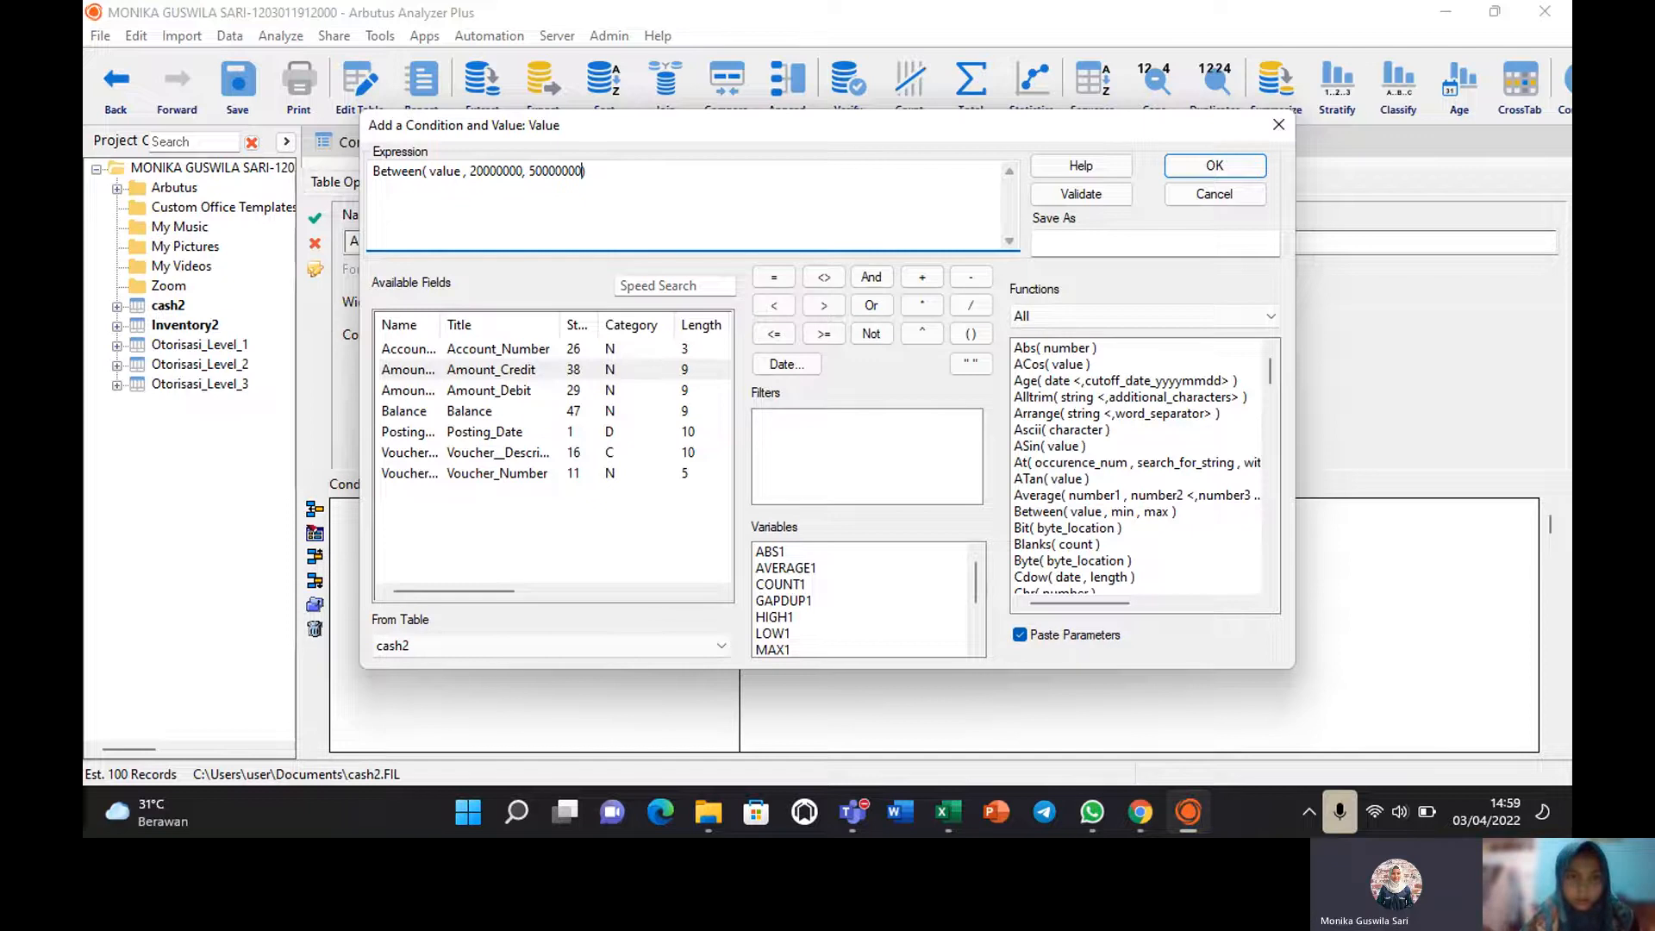
{"action": "double_click", "coordinate": [446, 172]}
{"action": "left_click", "coordinate": [498, 376]}
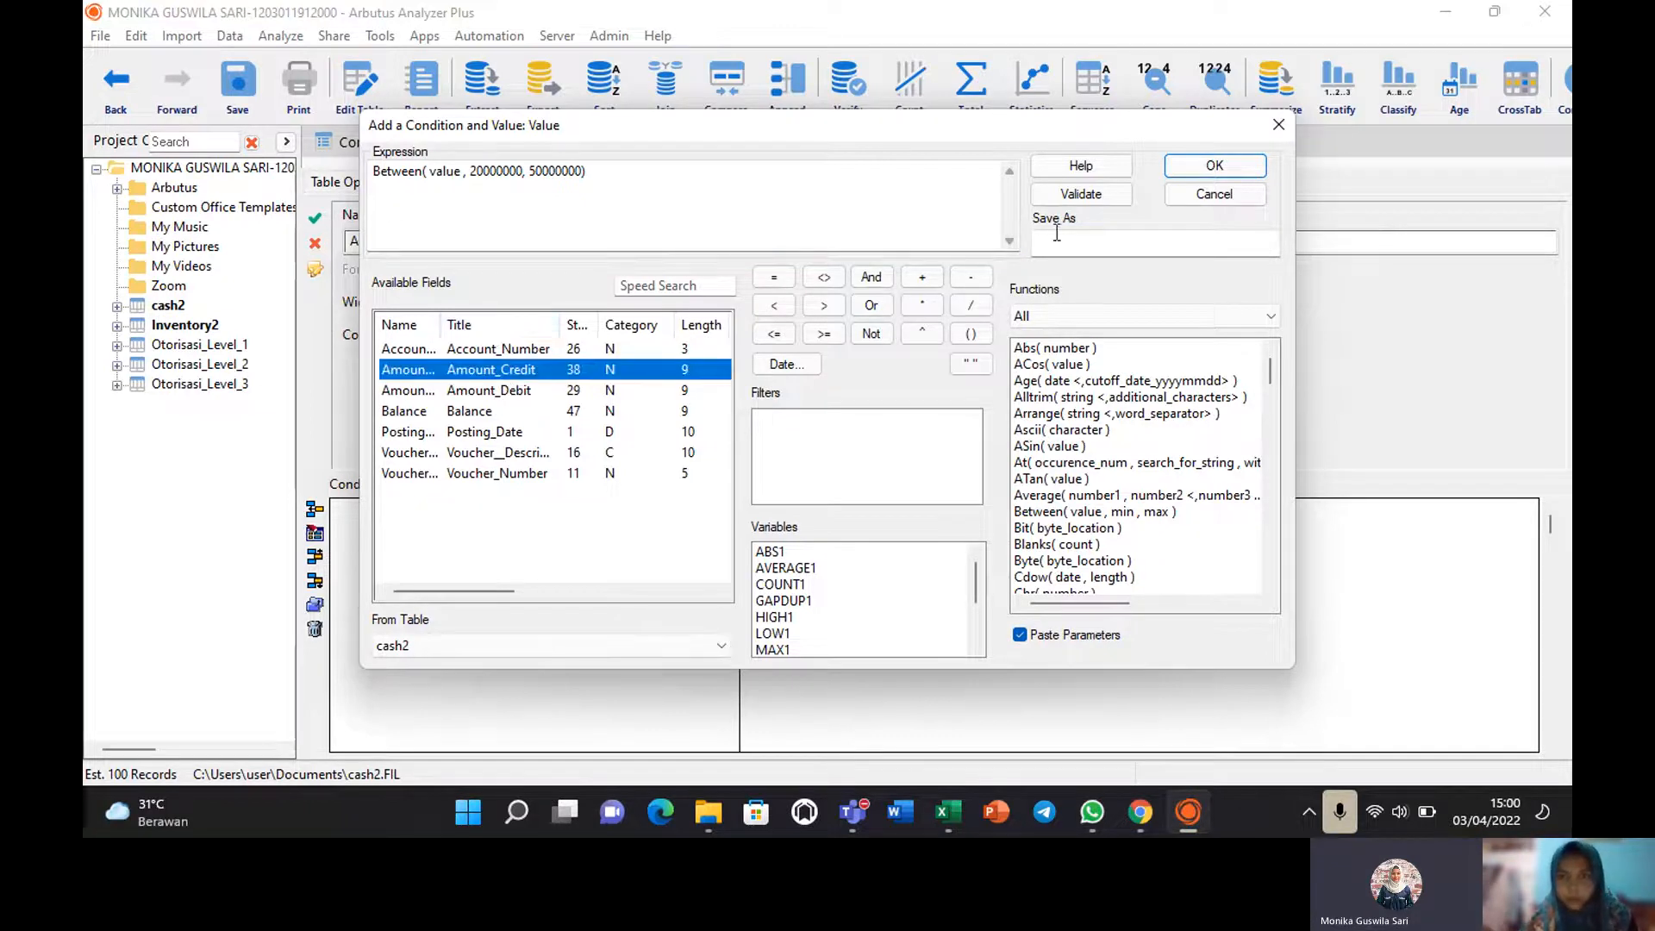
Validate, re-insert Amount_Credit after the undefined-value error, then cancel on the wrong-type rejection.
{"action": "left_click", "coordinate": [1082, 195]}
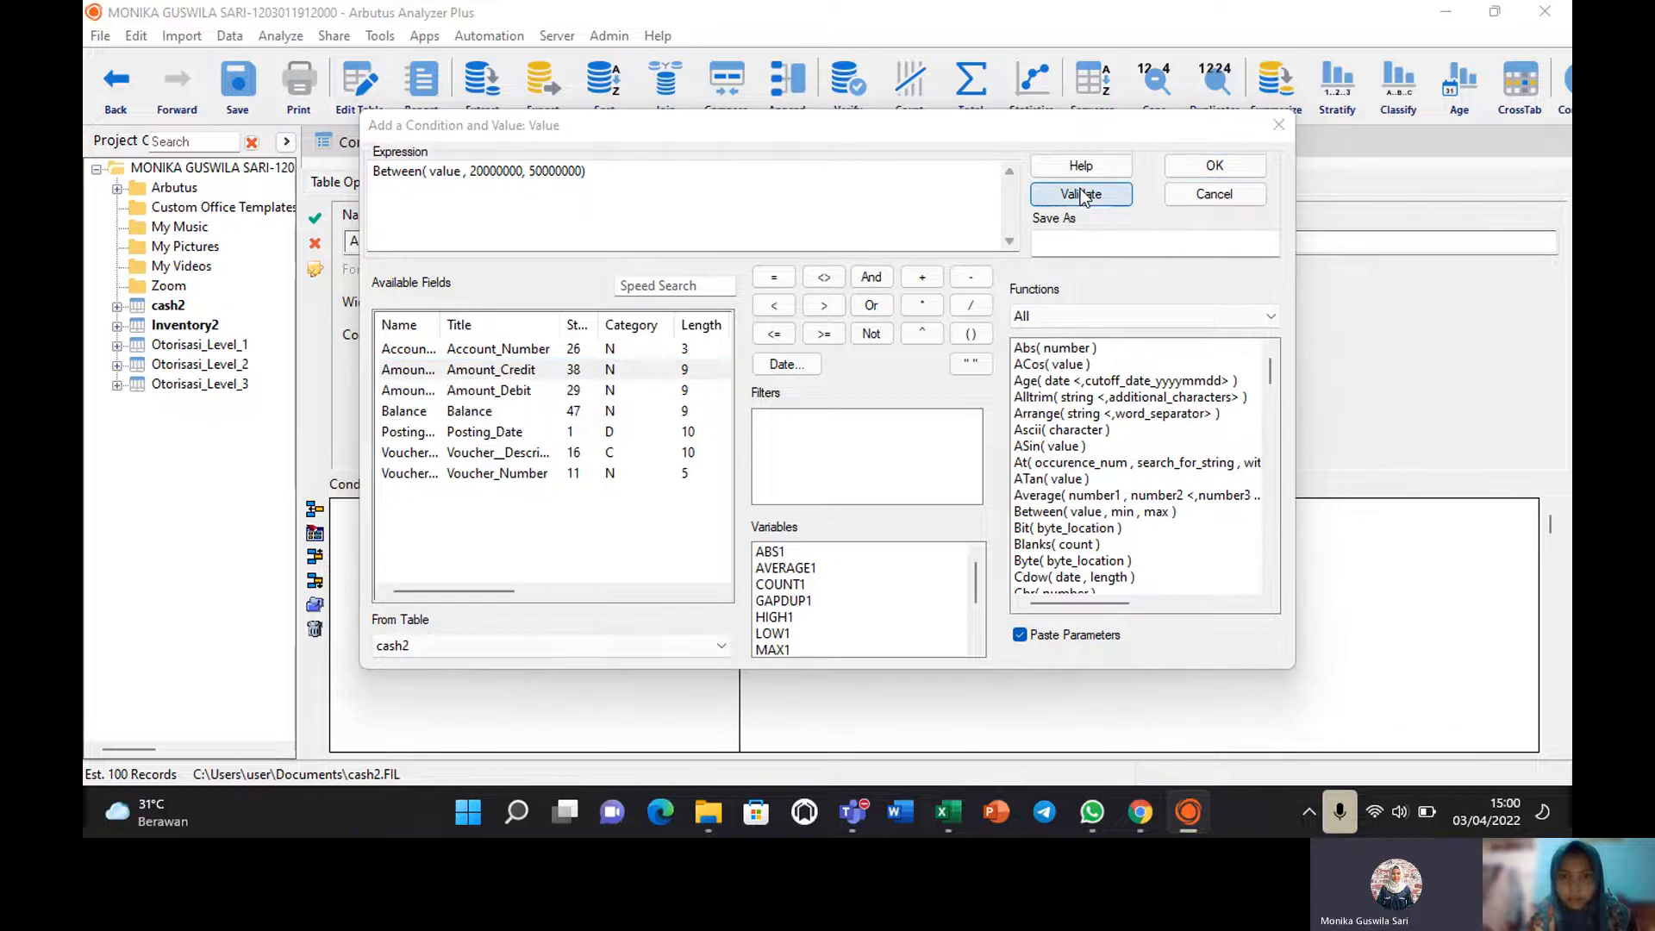
{"action": "left_click", "coordinate": [815, 507]}
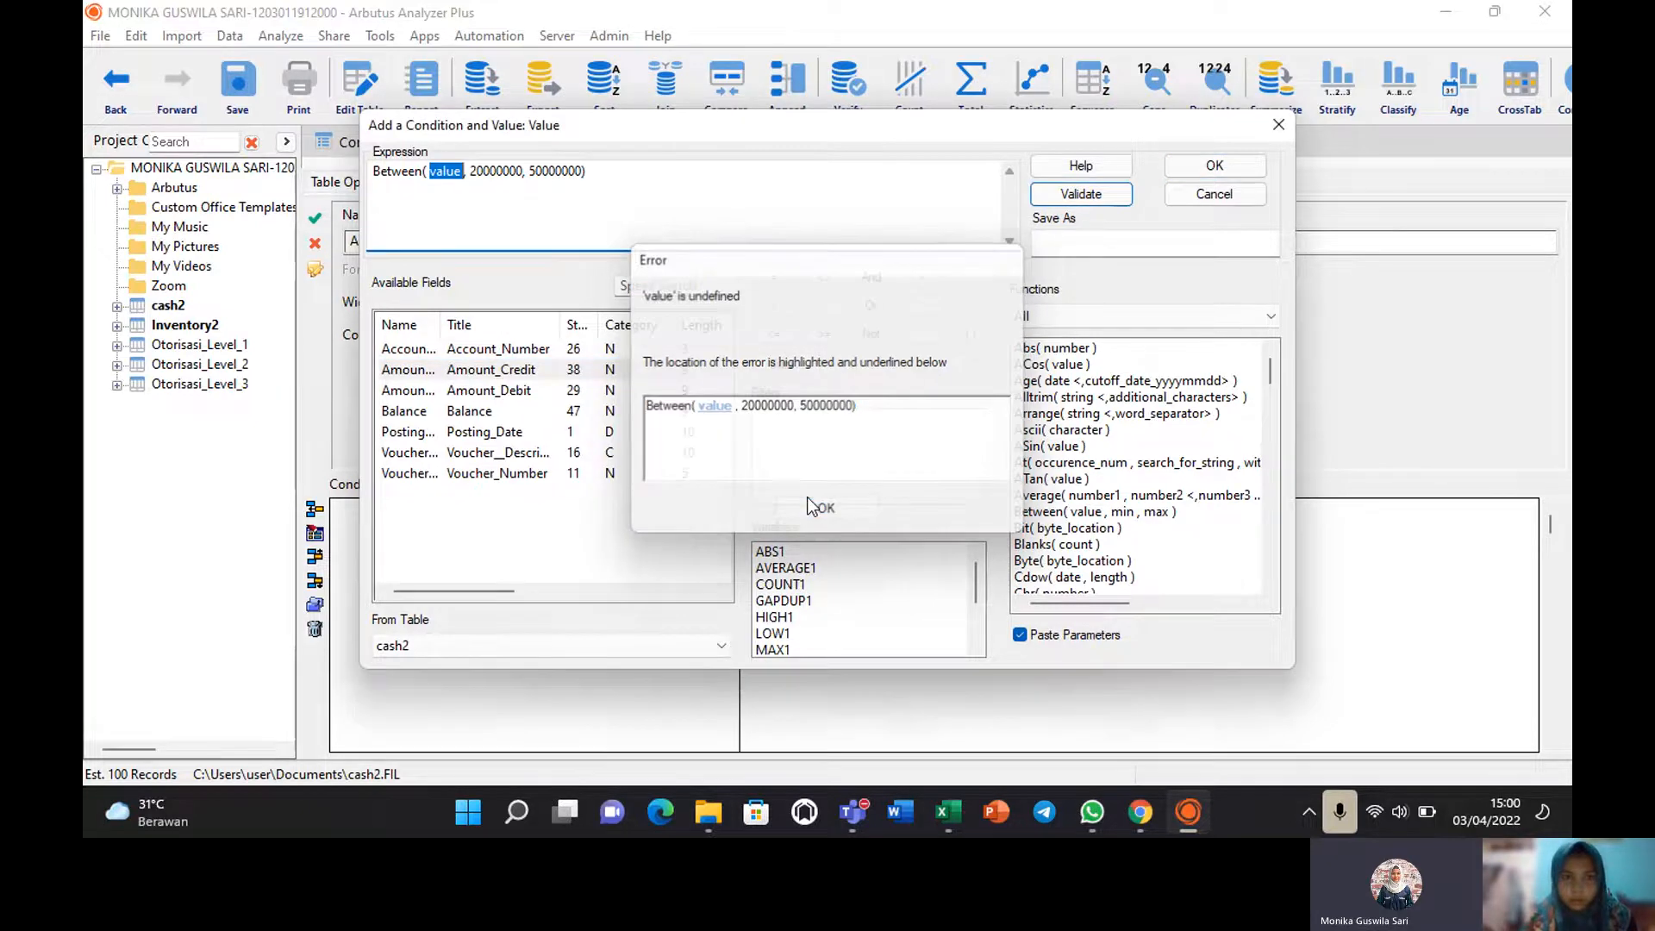
{"action": "left_click", "coordinate": [506, 369]}
{"action": "double_click", "coordinate": [506, 369]}
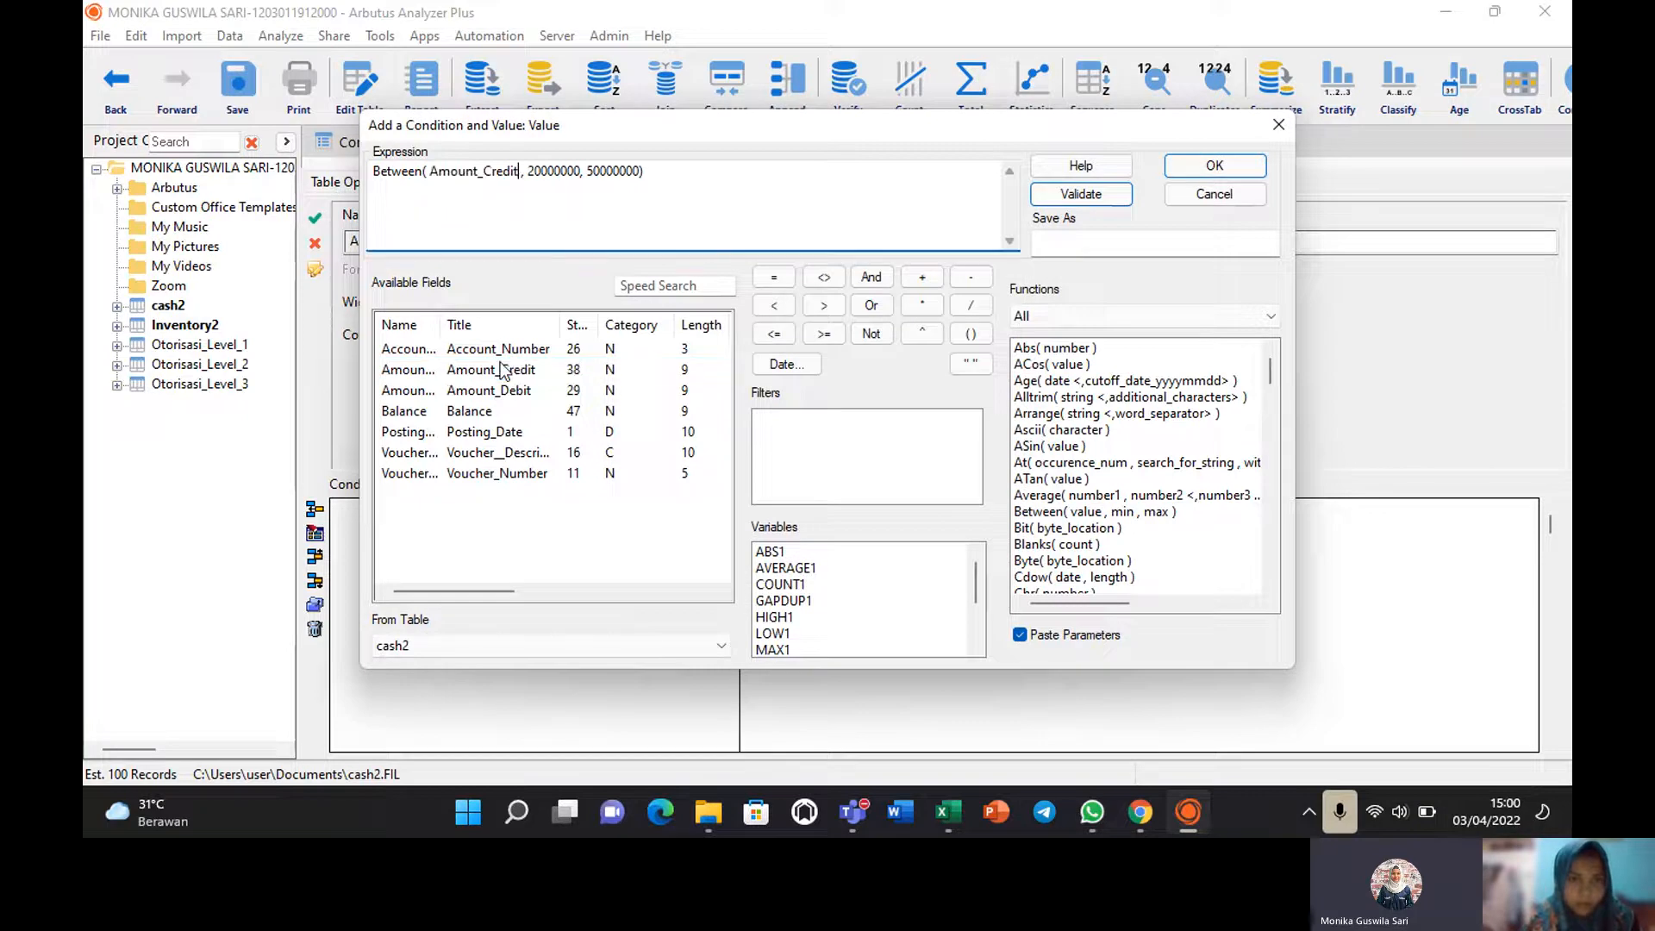
{"action": "left_click", "coordinate": [1102, 197]}
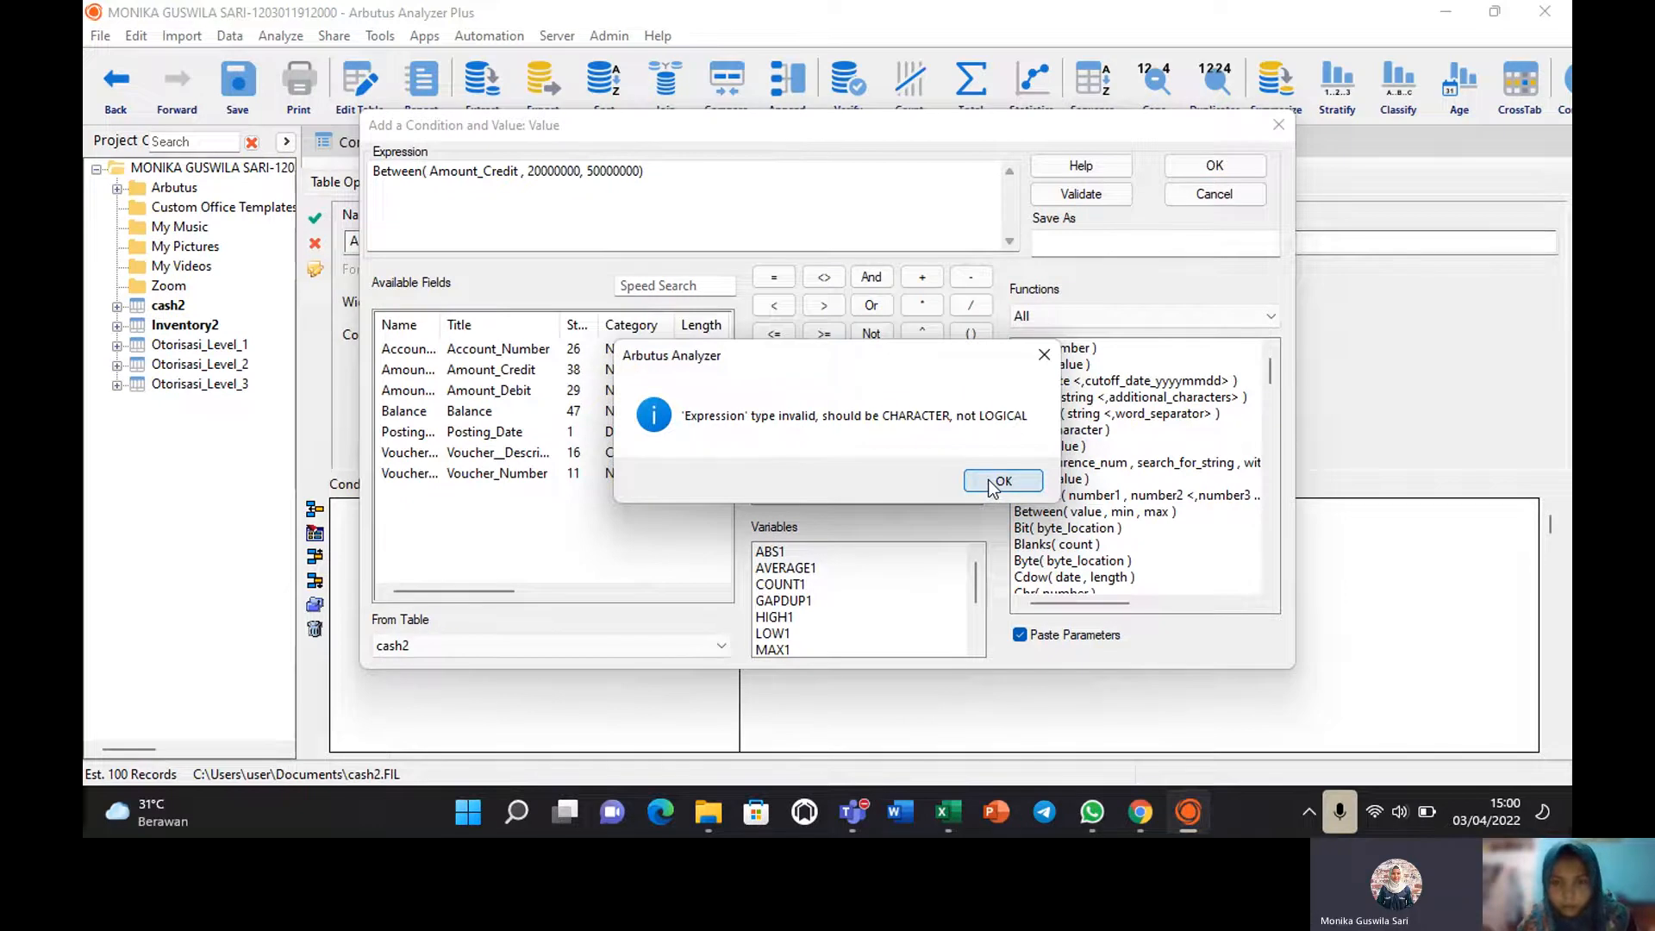
{"action": "left_click", "coordinate": [991, 486]}
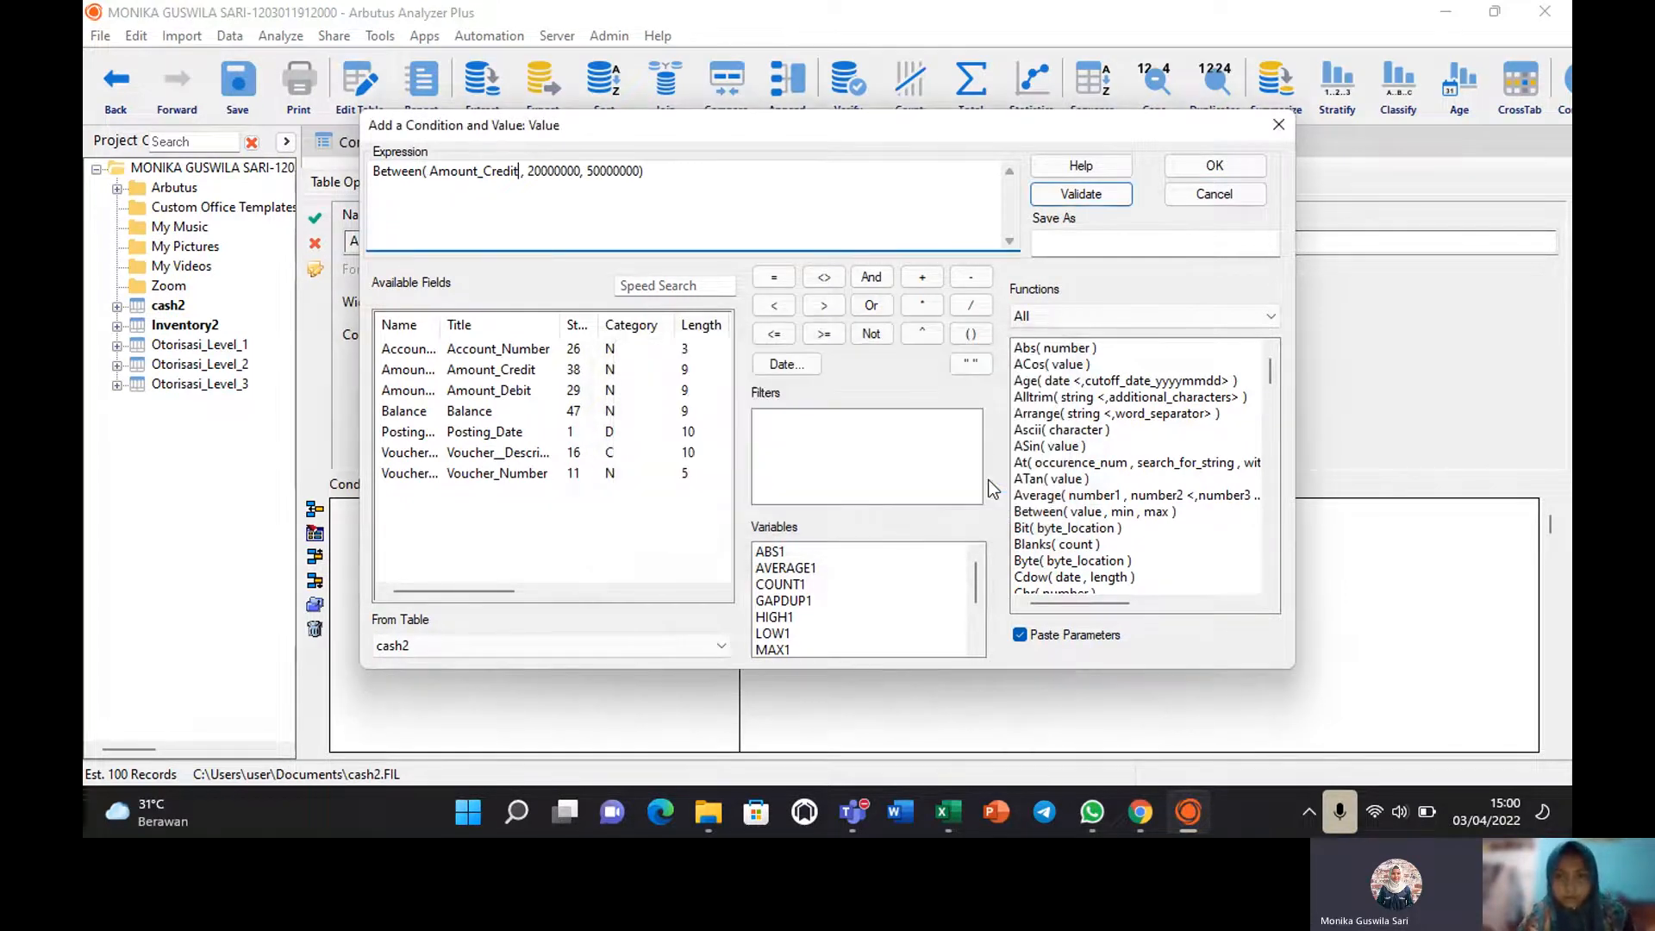
{"action": "left_click", "coordinate": [1218, 195]}
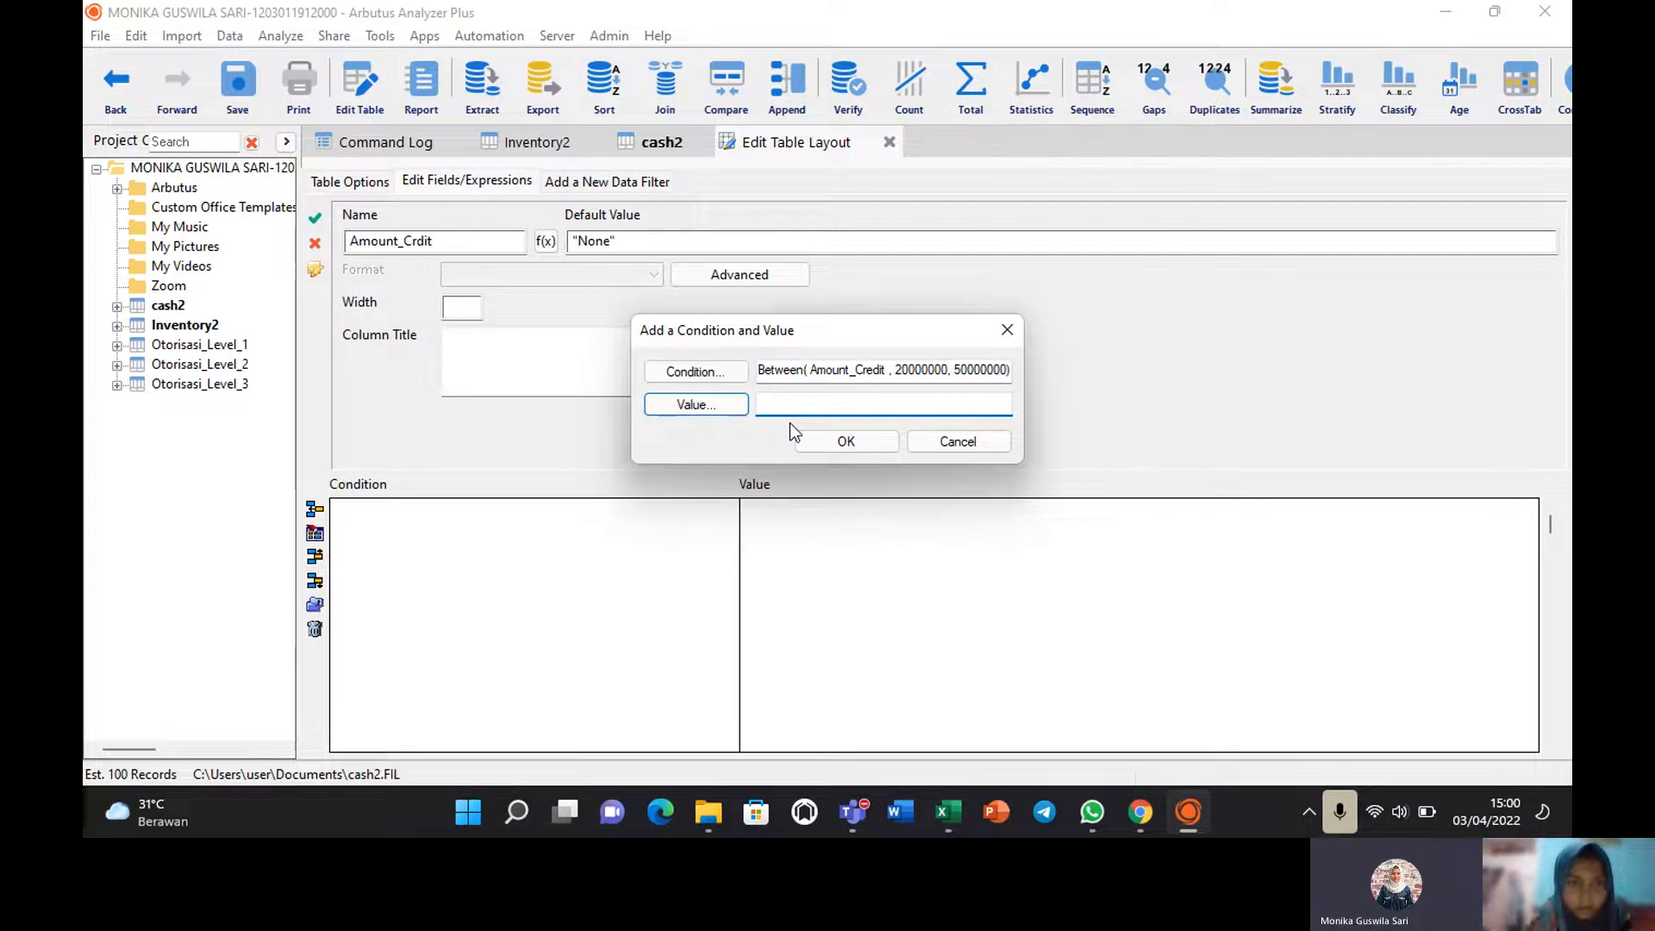
Cancel the dialog and rename the field from Amount_Crdit to Status Control.
{"action": "left_click", "coordinate": [946, 442]}
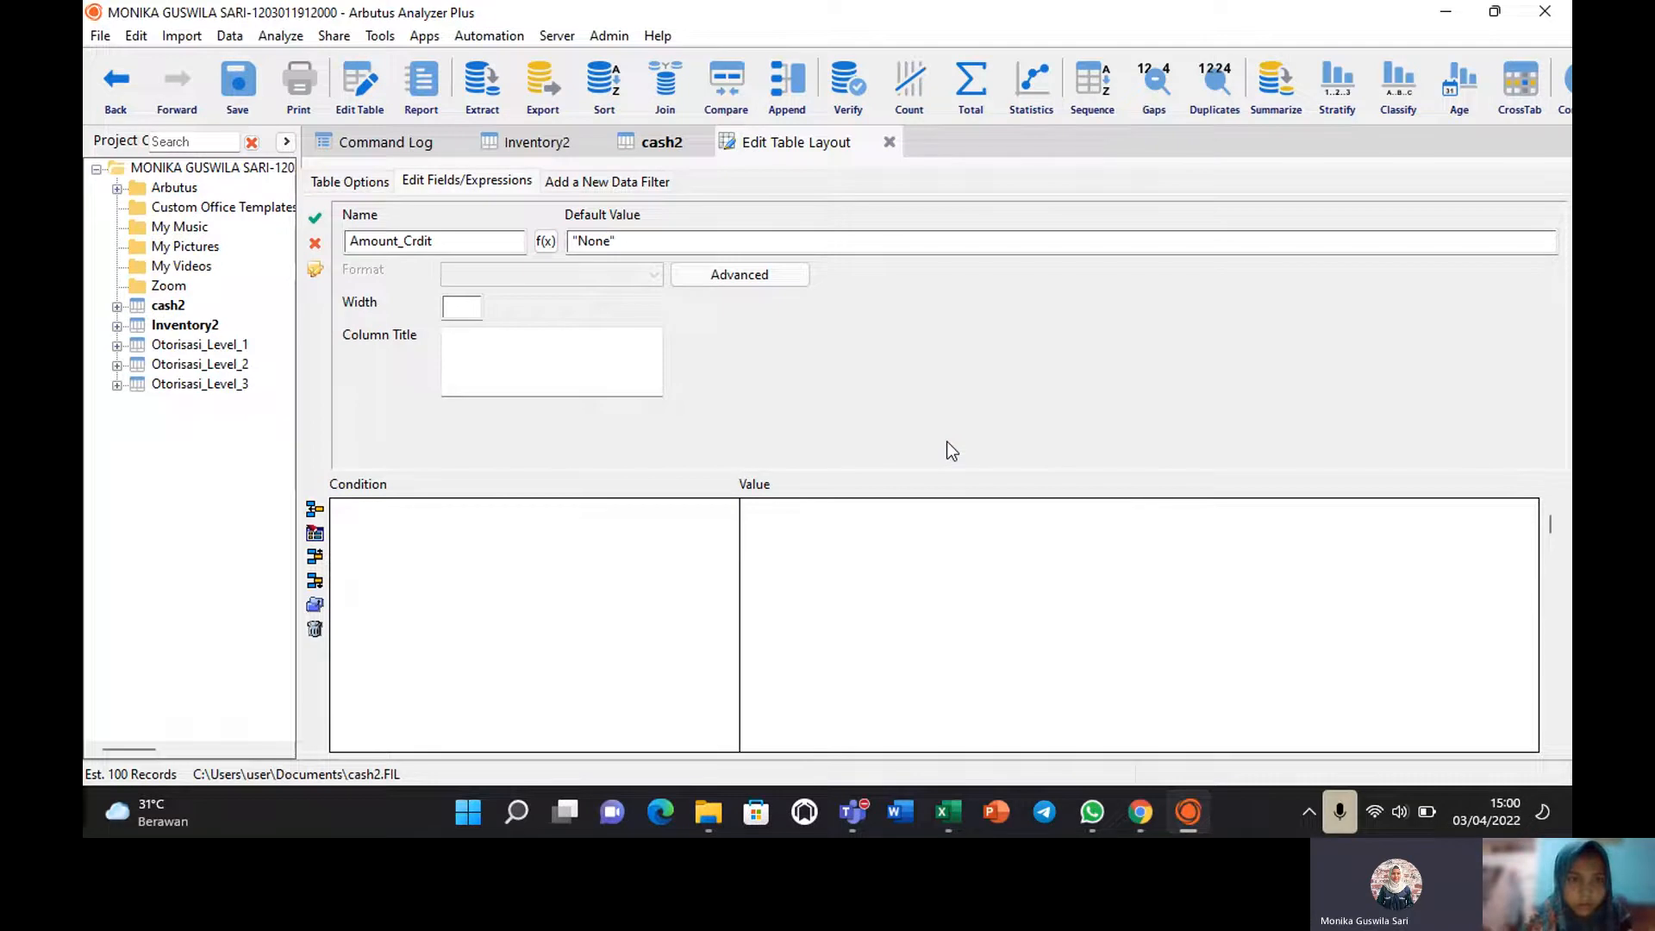
{"action": "left_click", "coordinate": [504, 240]}
{"action": "key", "text": "BackSpace"}
{"action": "key", "text": "BackSpace"}
{"action": "key", "text": "BackSpace"}
{"action": "key", "text": "BackSpace"}
{"action": "key", "text": "BackSpace"}
{"action": "key", "text": "BackSpace"}
{"action": "key", "text": "BackSpace"}
{"action": "key", "text": "BackSpace"}
{"action": "key", "text": "BackSpace"}
{"action": "key", "text": "BackSpace"}
{"action": "key", "text": "BackSpace"}
{"action": "key", "text": "BackSpace"}
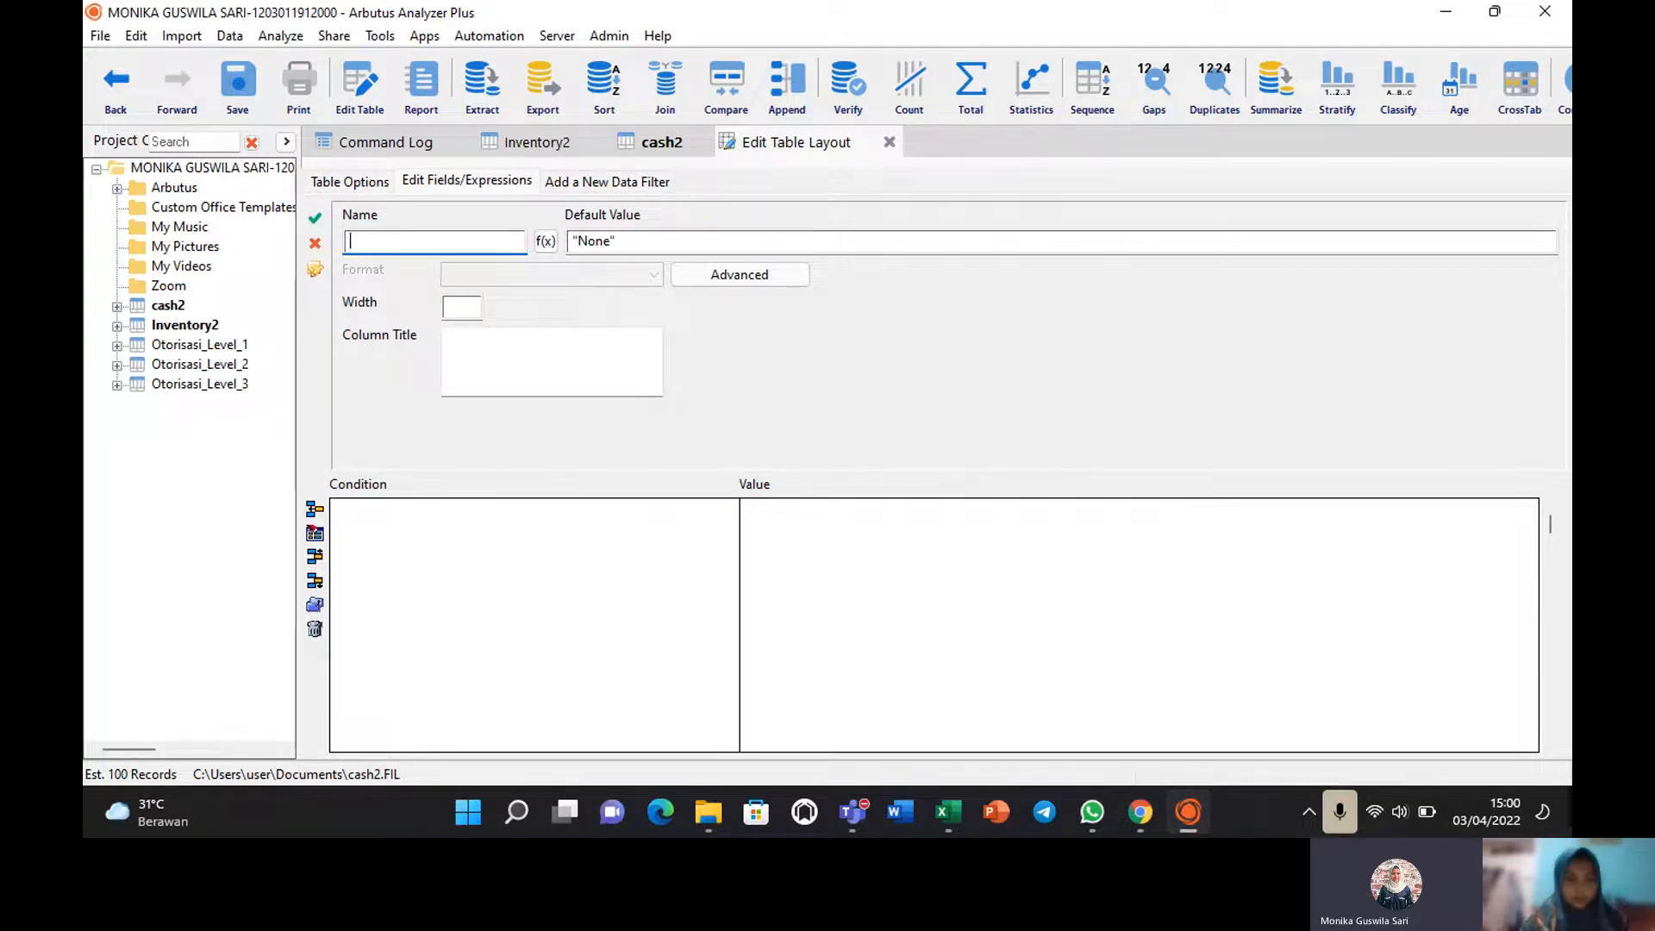
{"action": "type", "text": "Sa"}
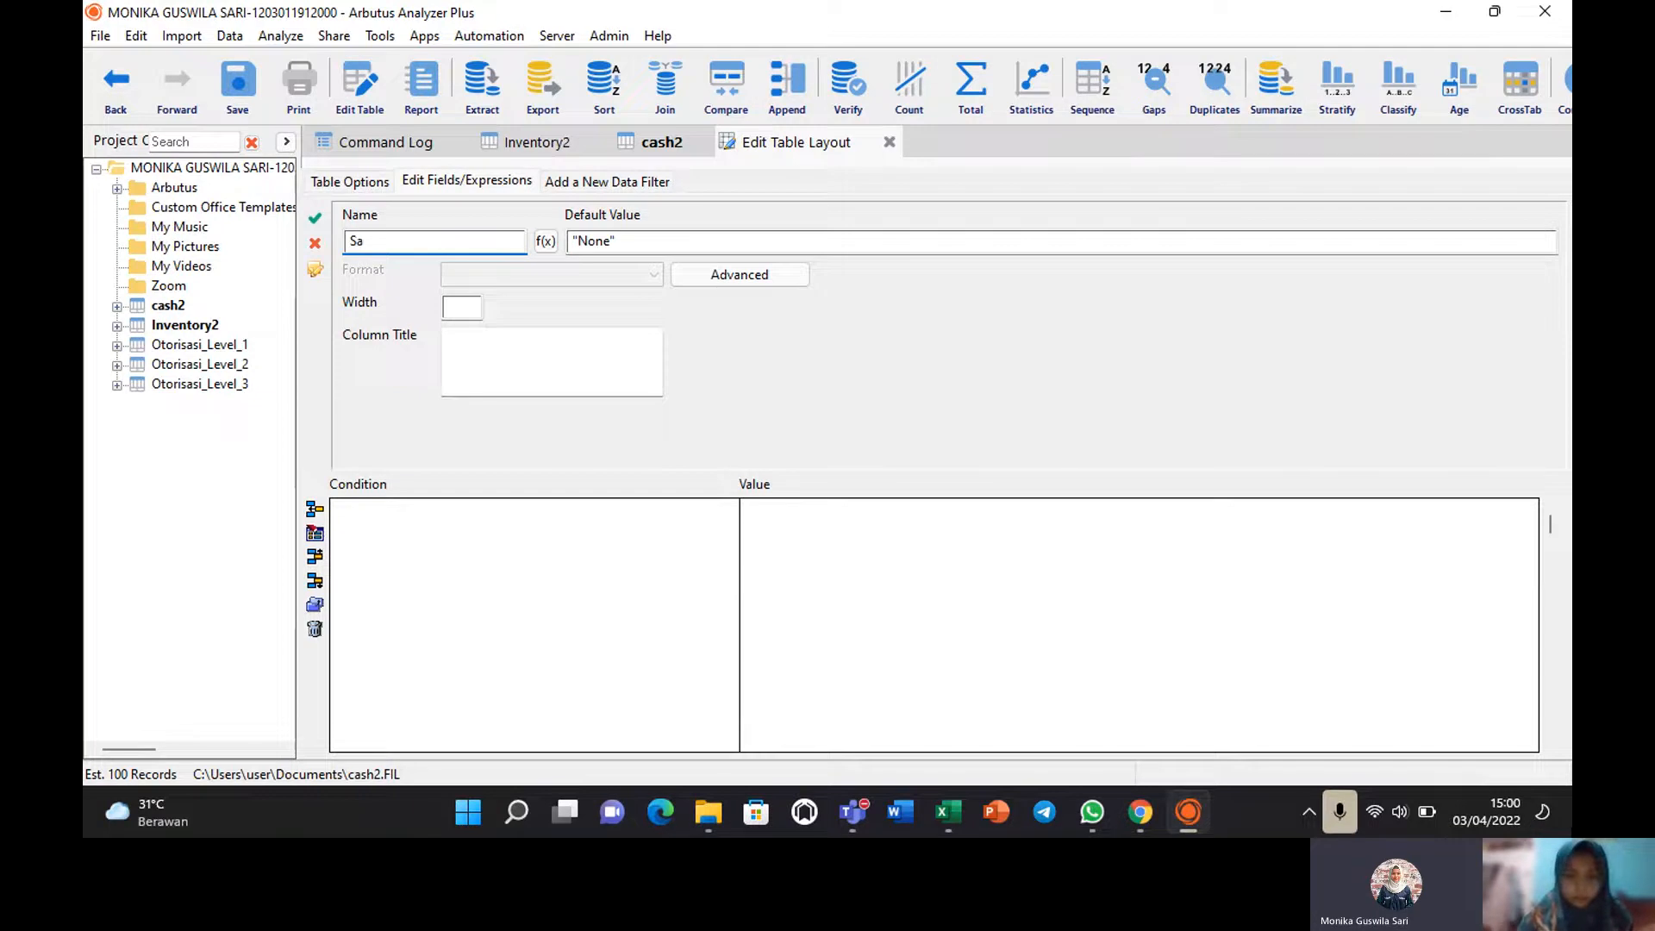
{"action": "type", "text": "at"}
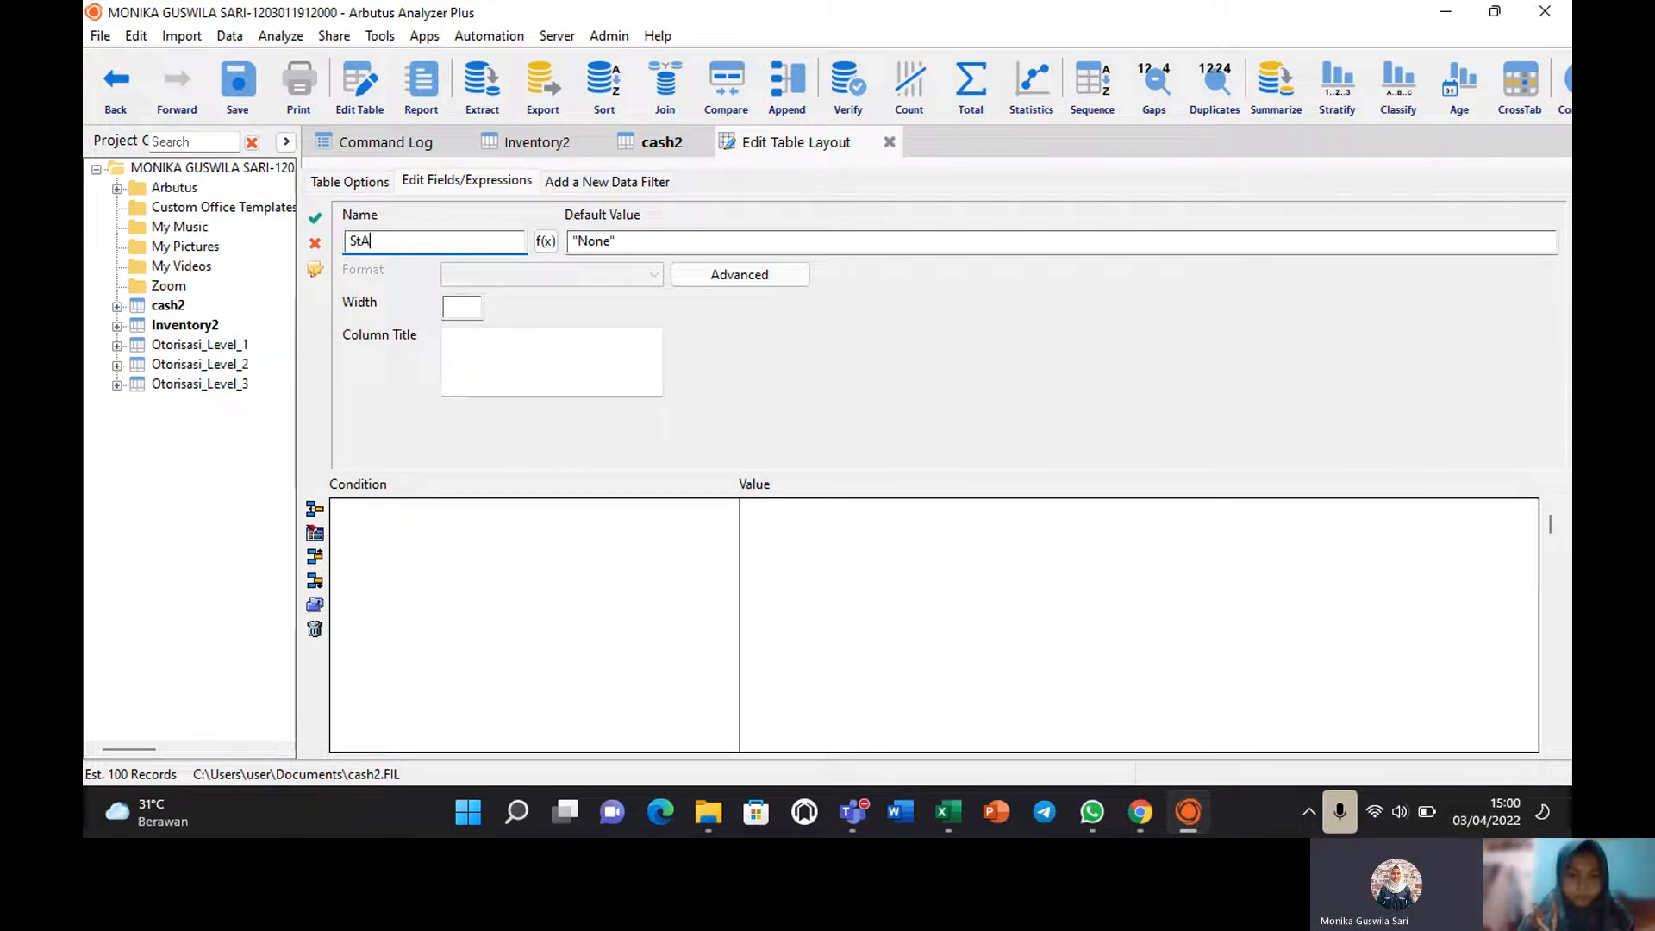
{"action": "key", "text": "BackSpace"}
{"action": "key", "text": "BackSpace"}
{"action": "type", "text": "at"}
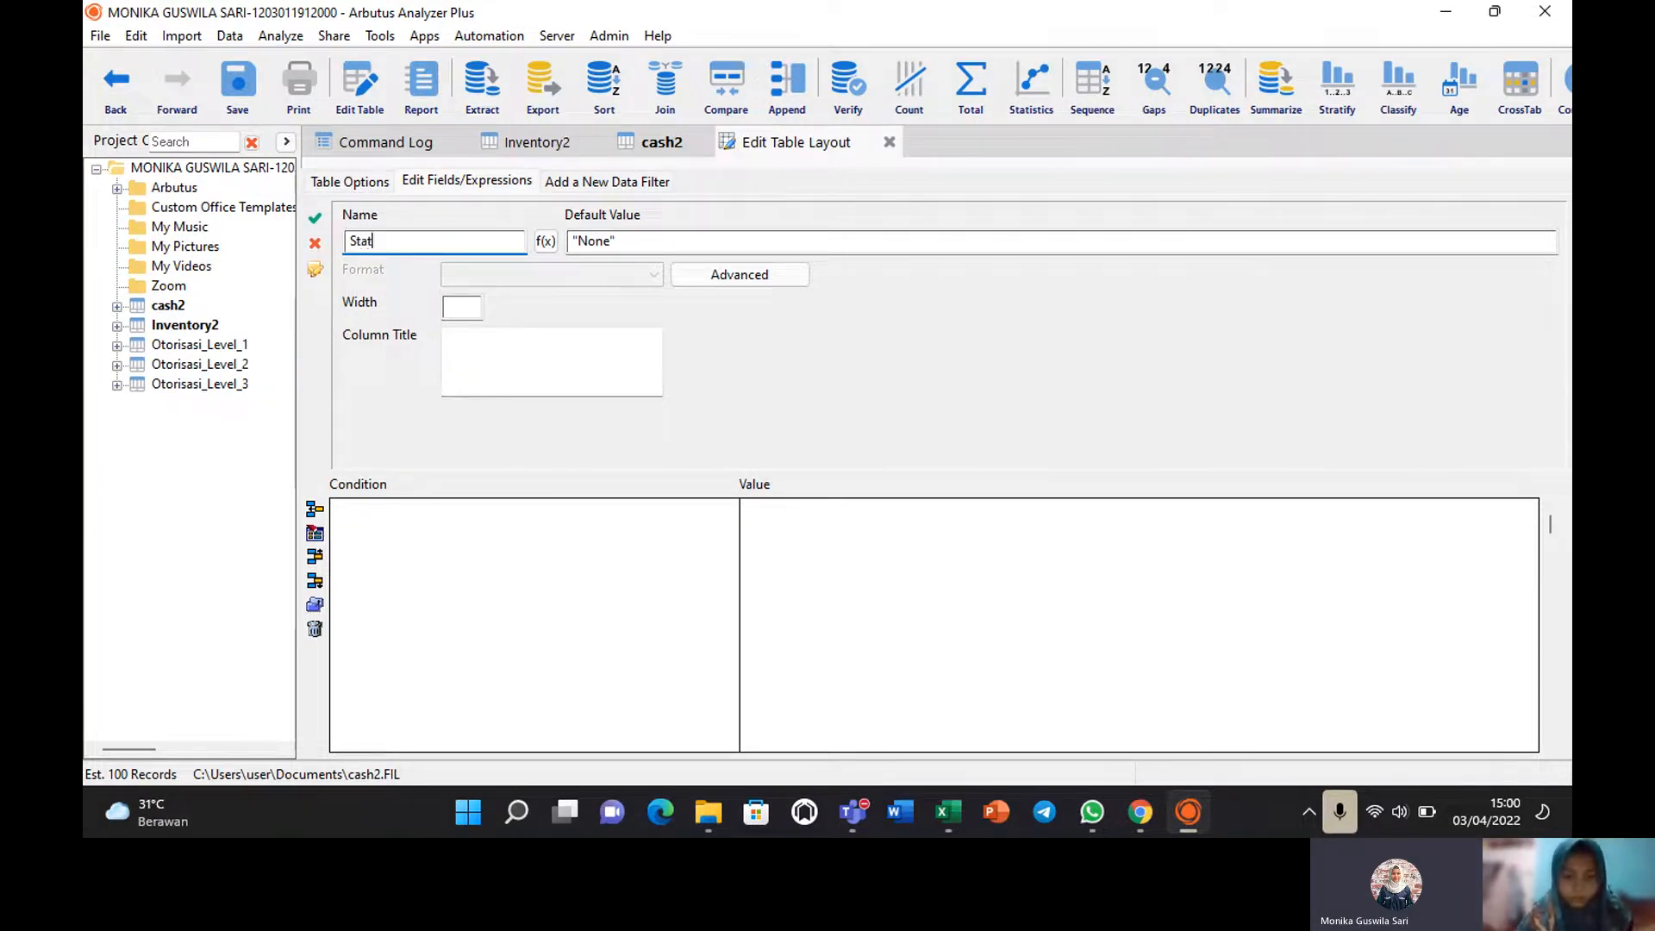
{"action": "type", "text": "us Con"}
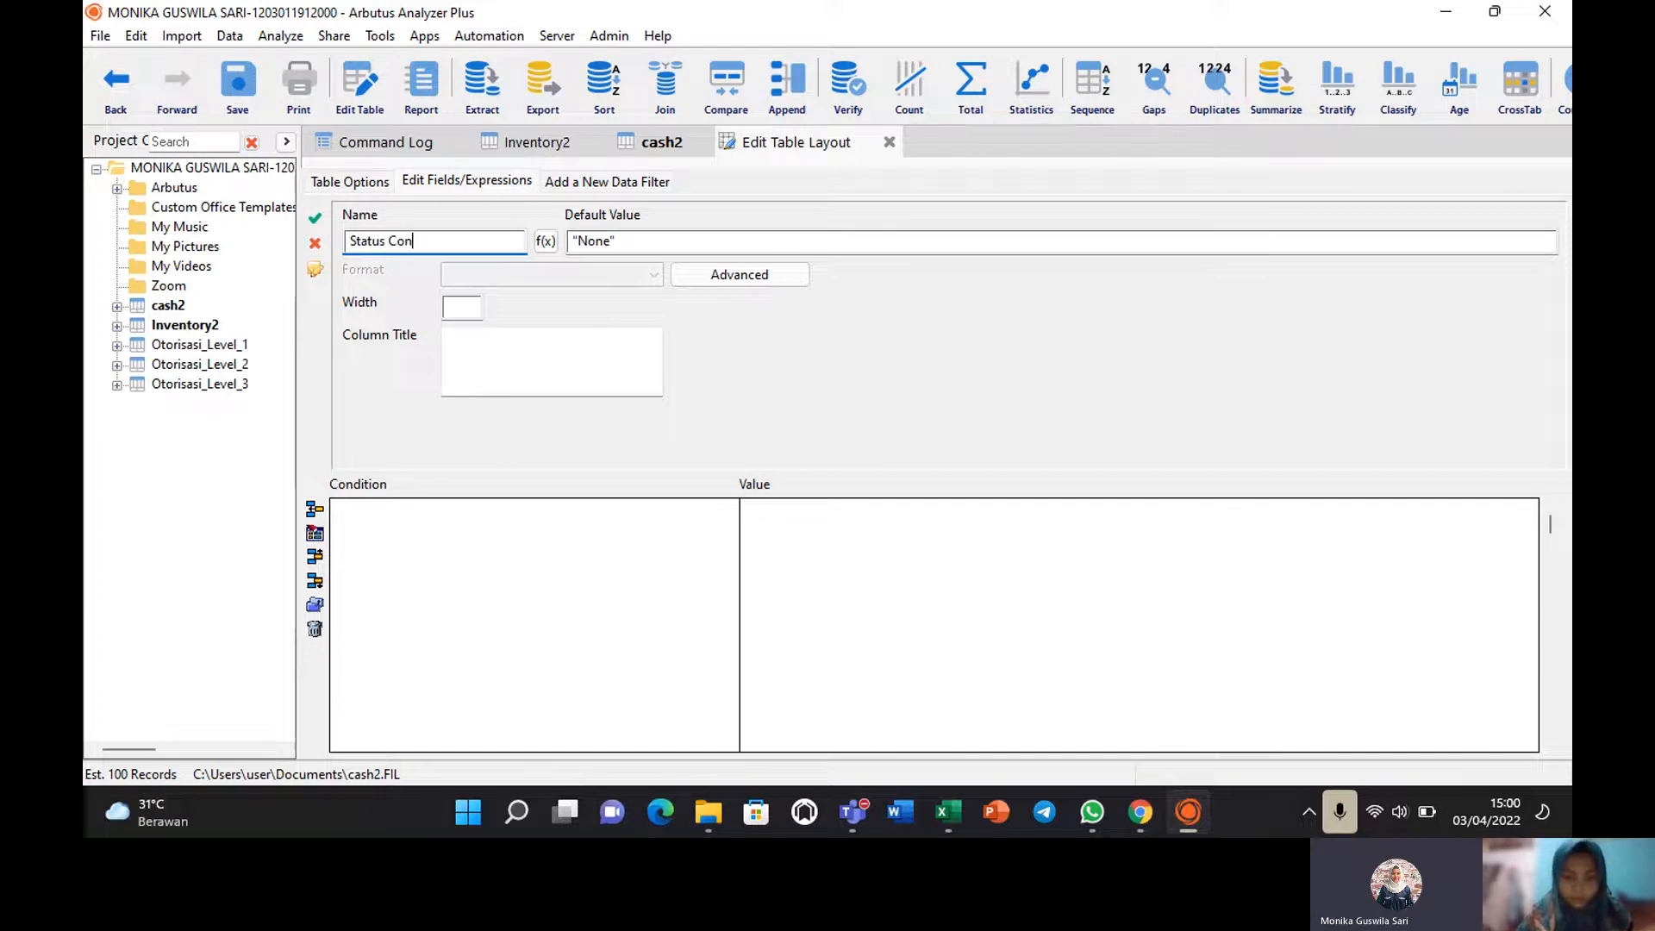
{"action": "type", "text": "trol"}
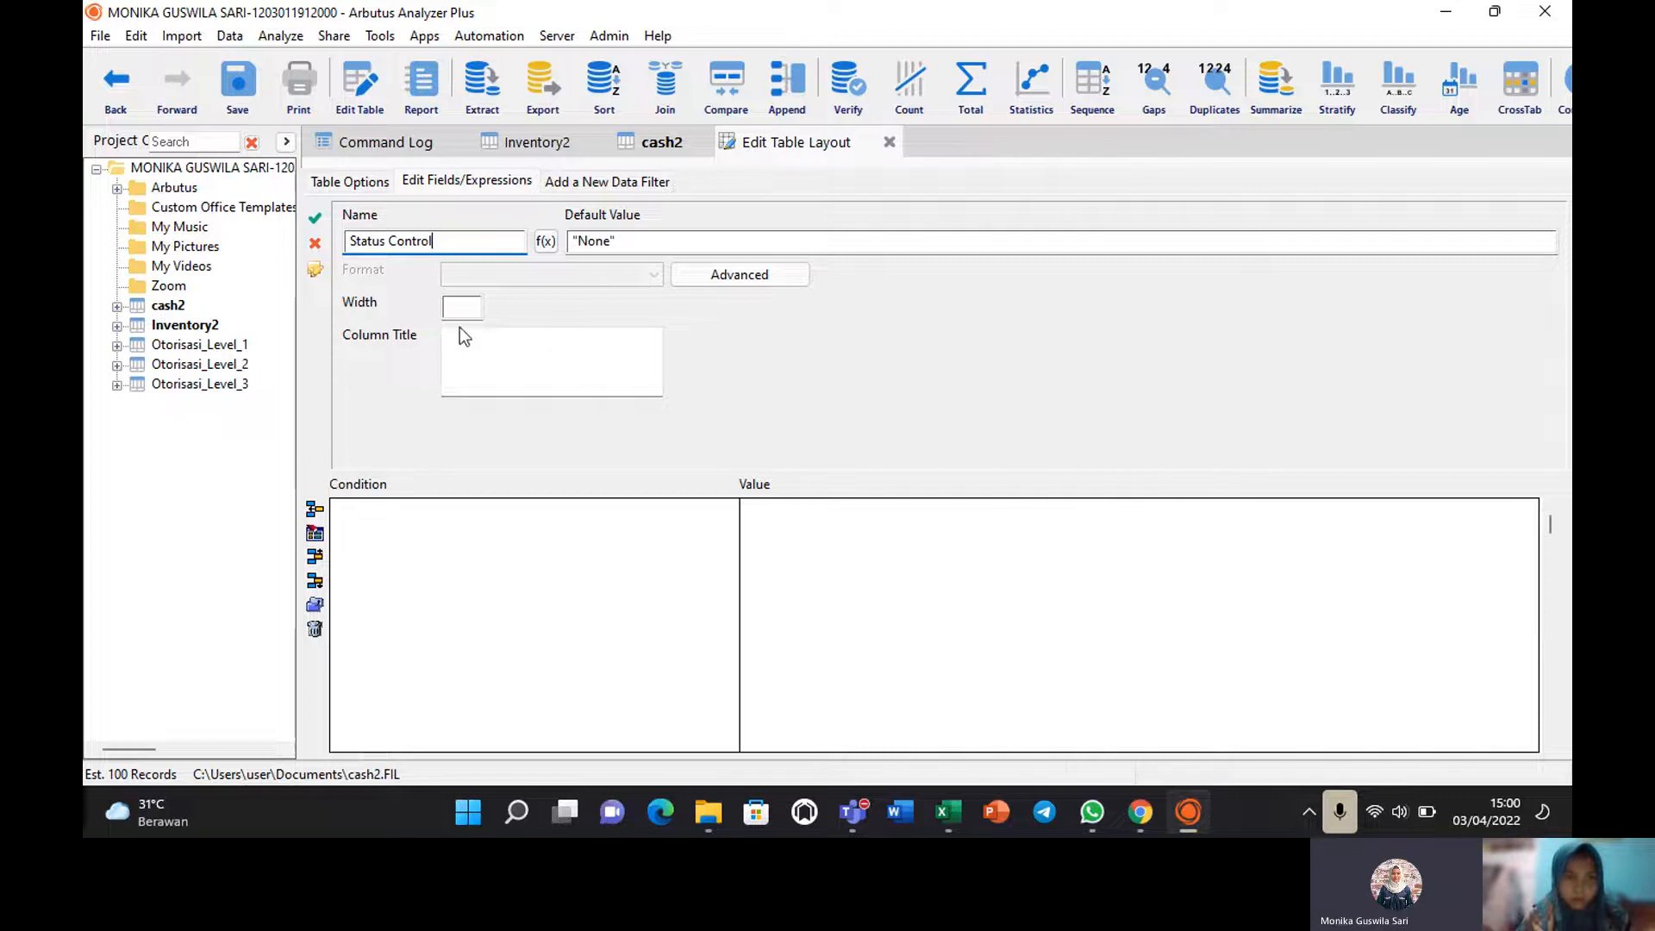
Add the validated condition Between(Amount_Credit, 20000000, 50000000) to Status Control.
{"action": "left_click", "coordinate": [314, 514]}
{"action": "left_click", "coordinate": [697, 372]}
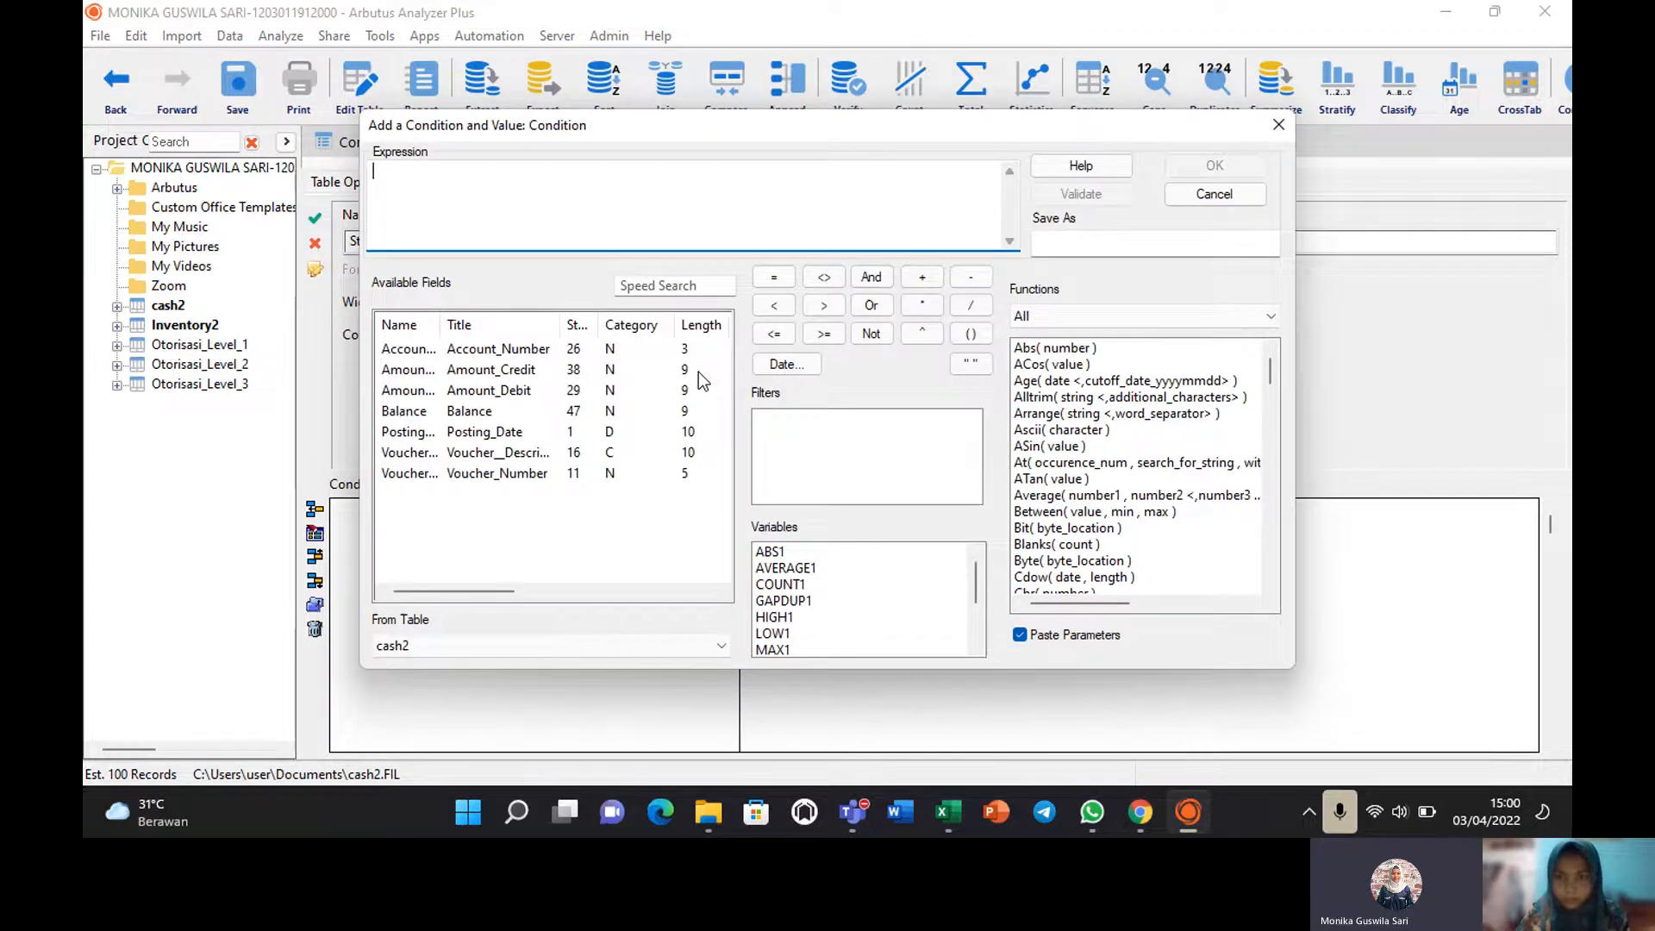
{"action": "double_click", "coordinate": [1053, 512]}
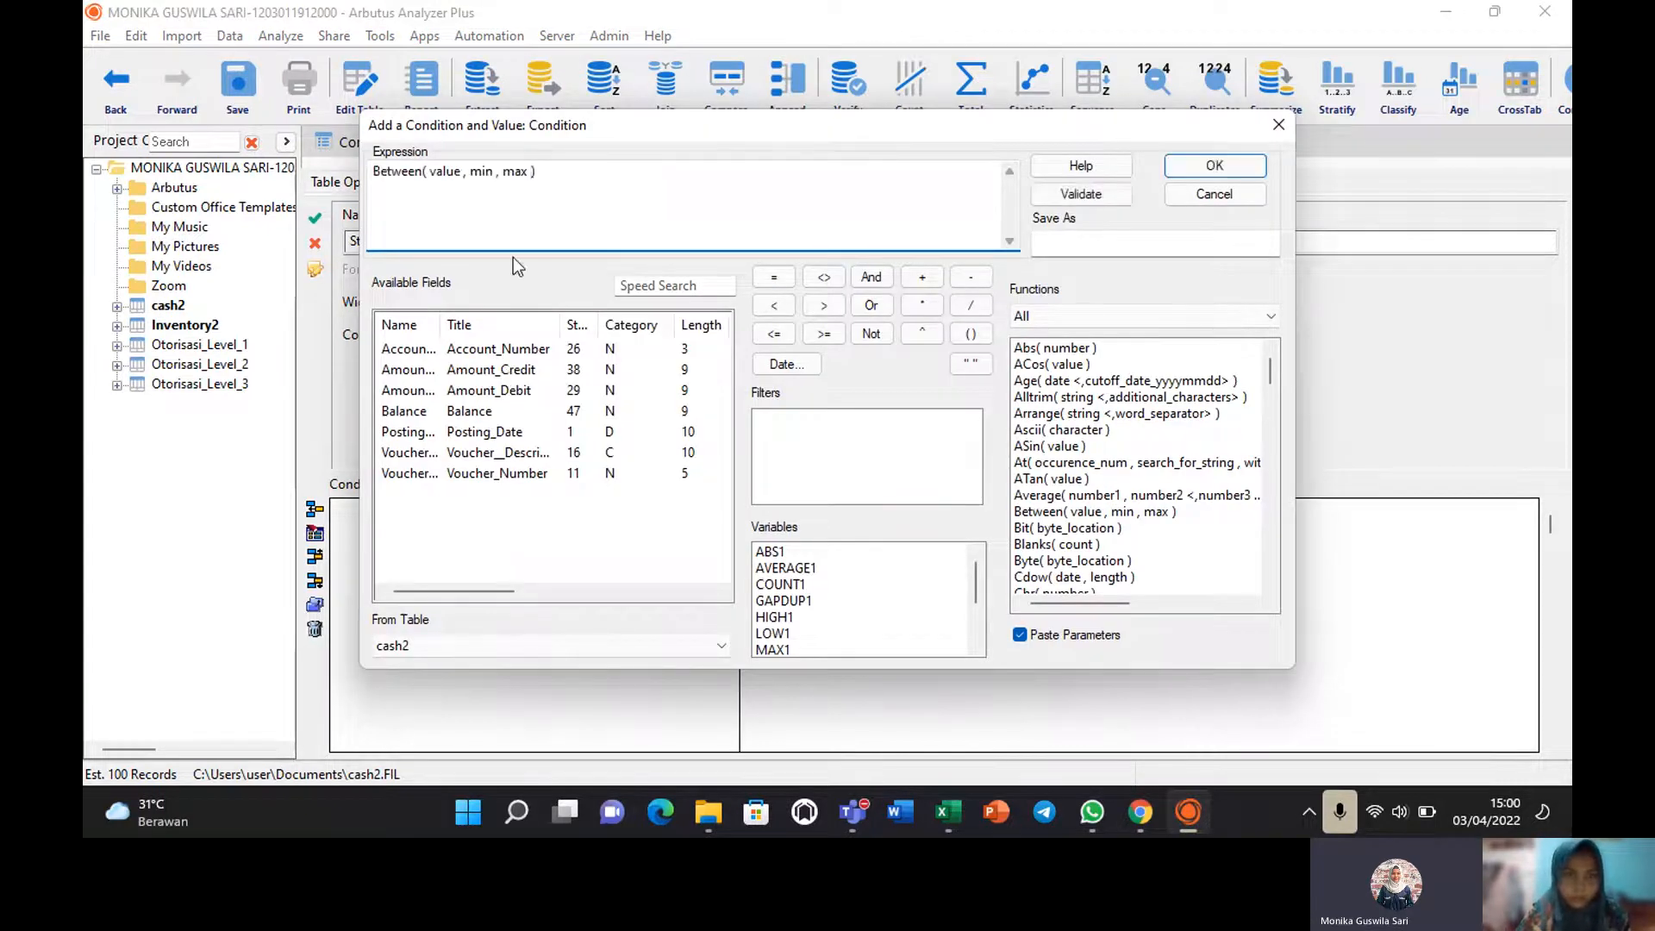
{"action": "double_click", "coordinate": [442, 171]}
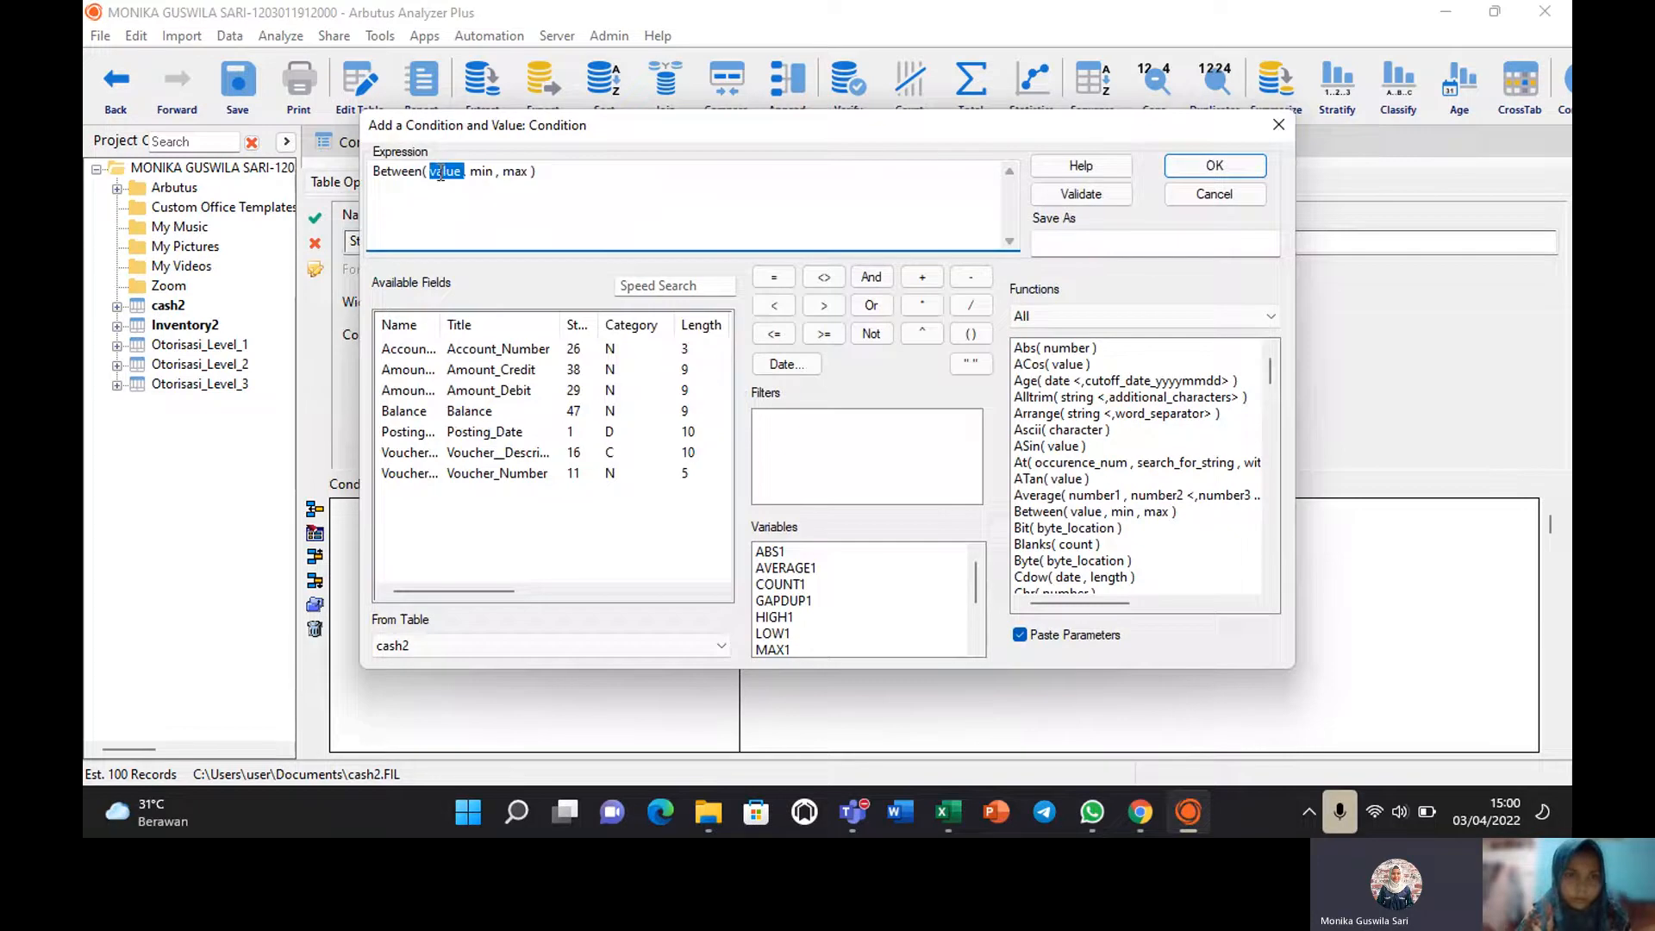
{"action": "double_click", "coordinate": [488, 371]}
{"action": "type", "text": "20"}
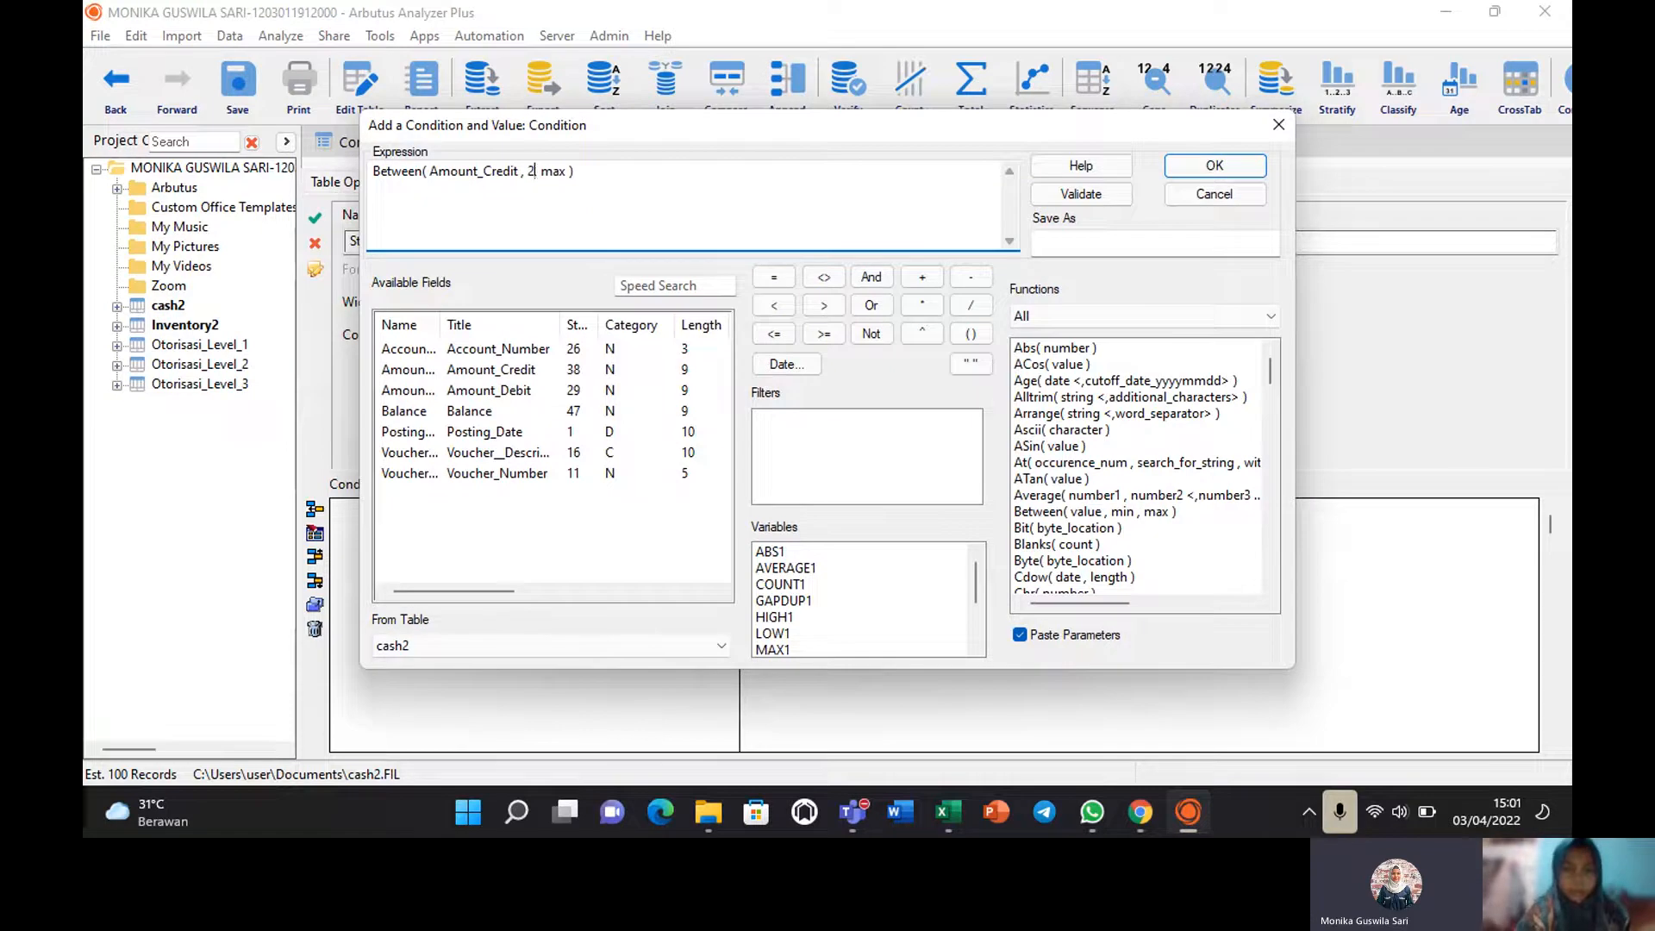
{"action": "type", "text": "000000"}
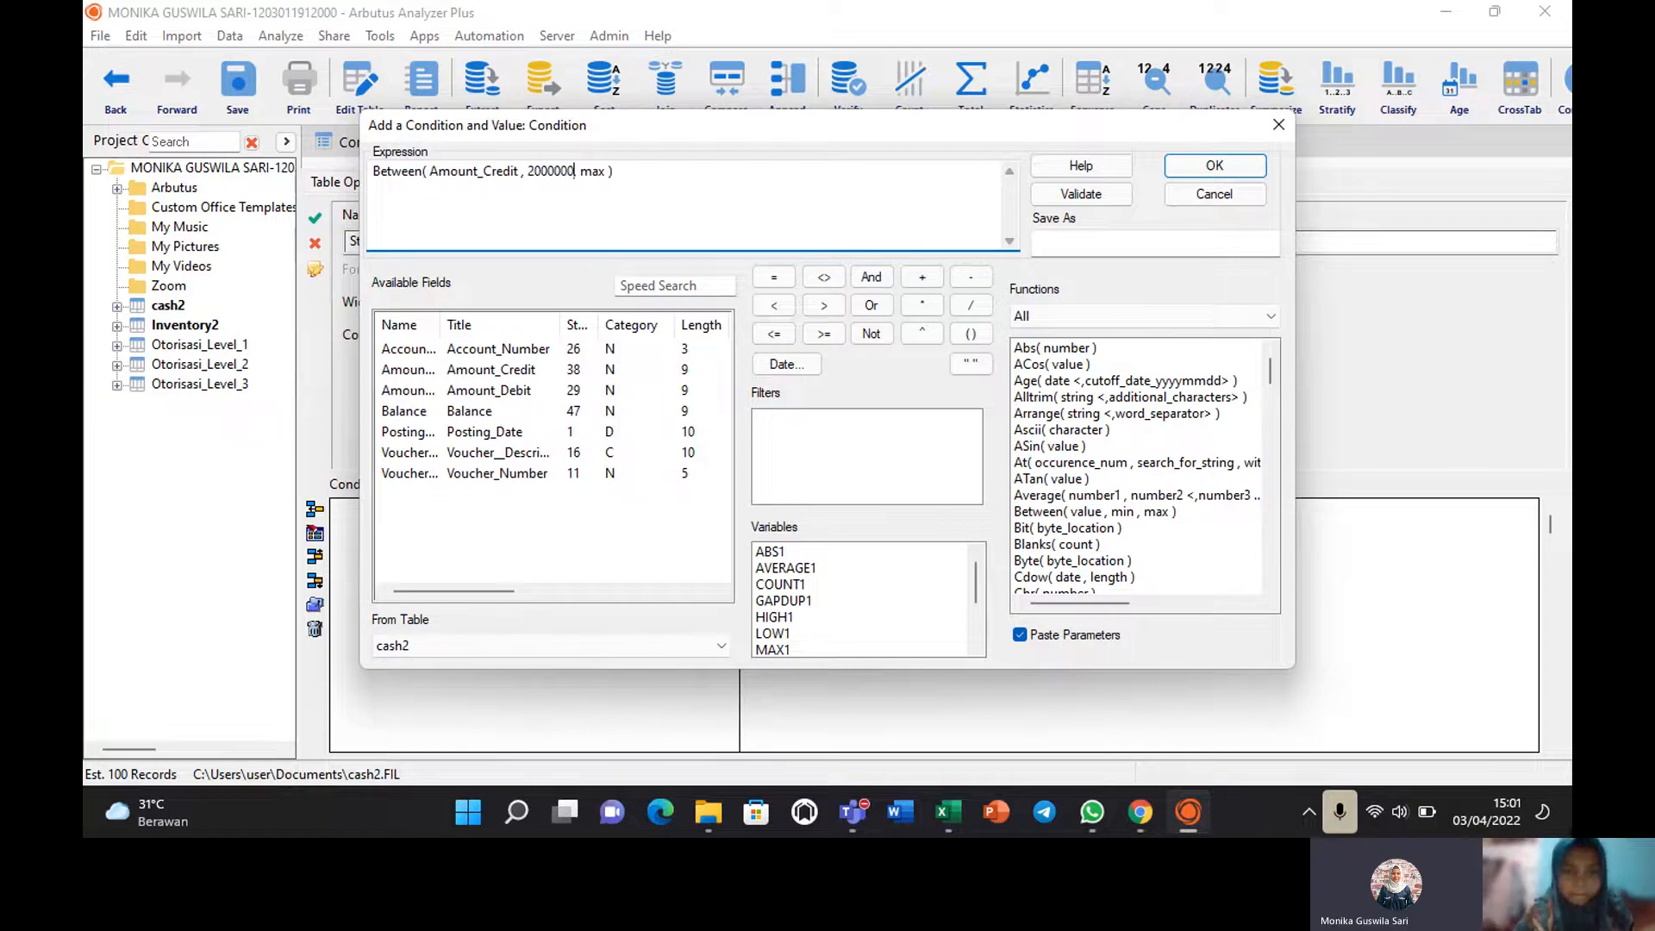
{"action": "double_click", "coordinate": [597, 168]}
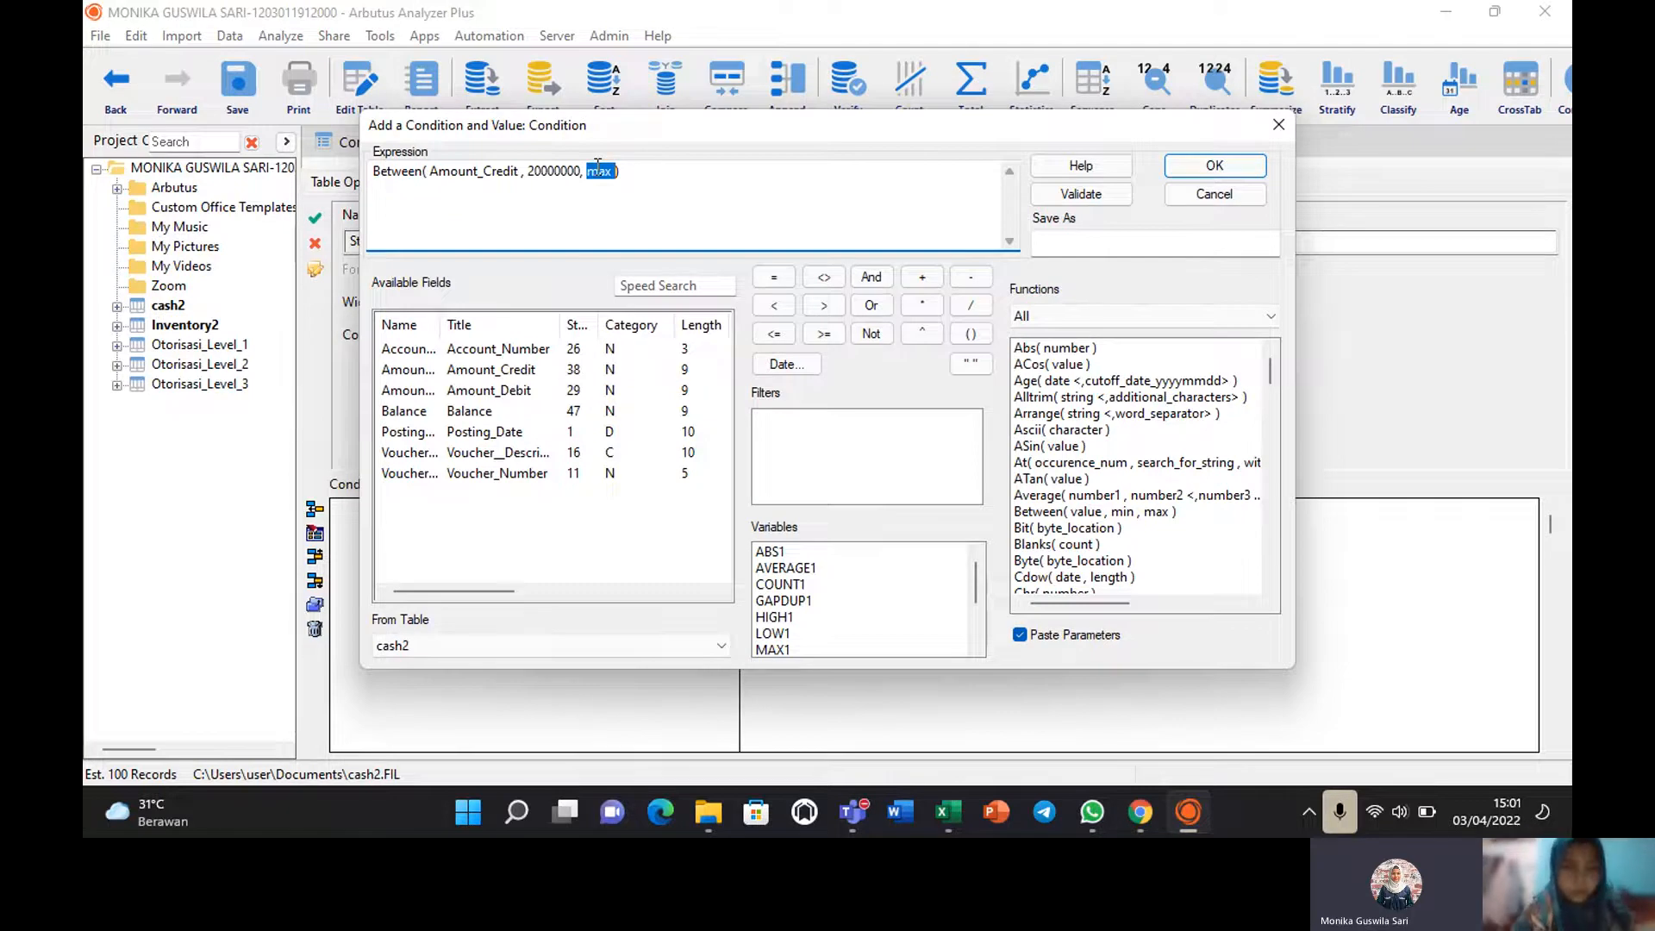
{"action": "type", "text": "50000000"}
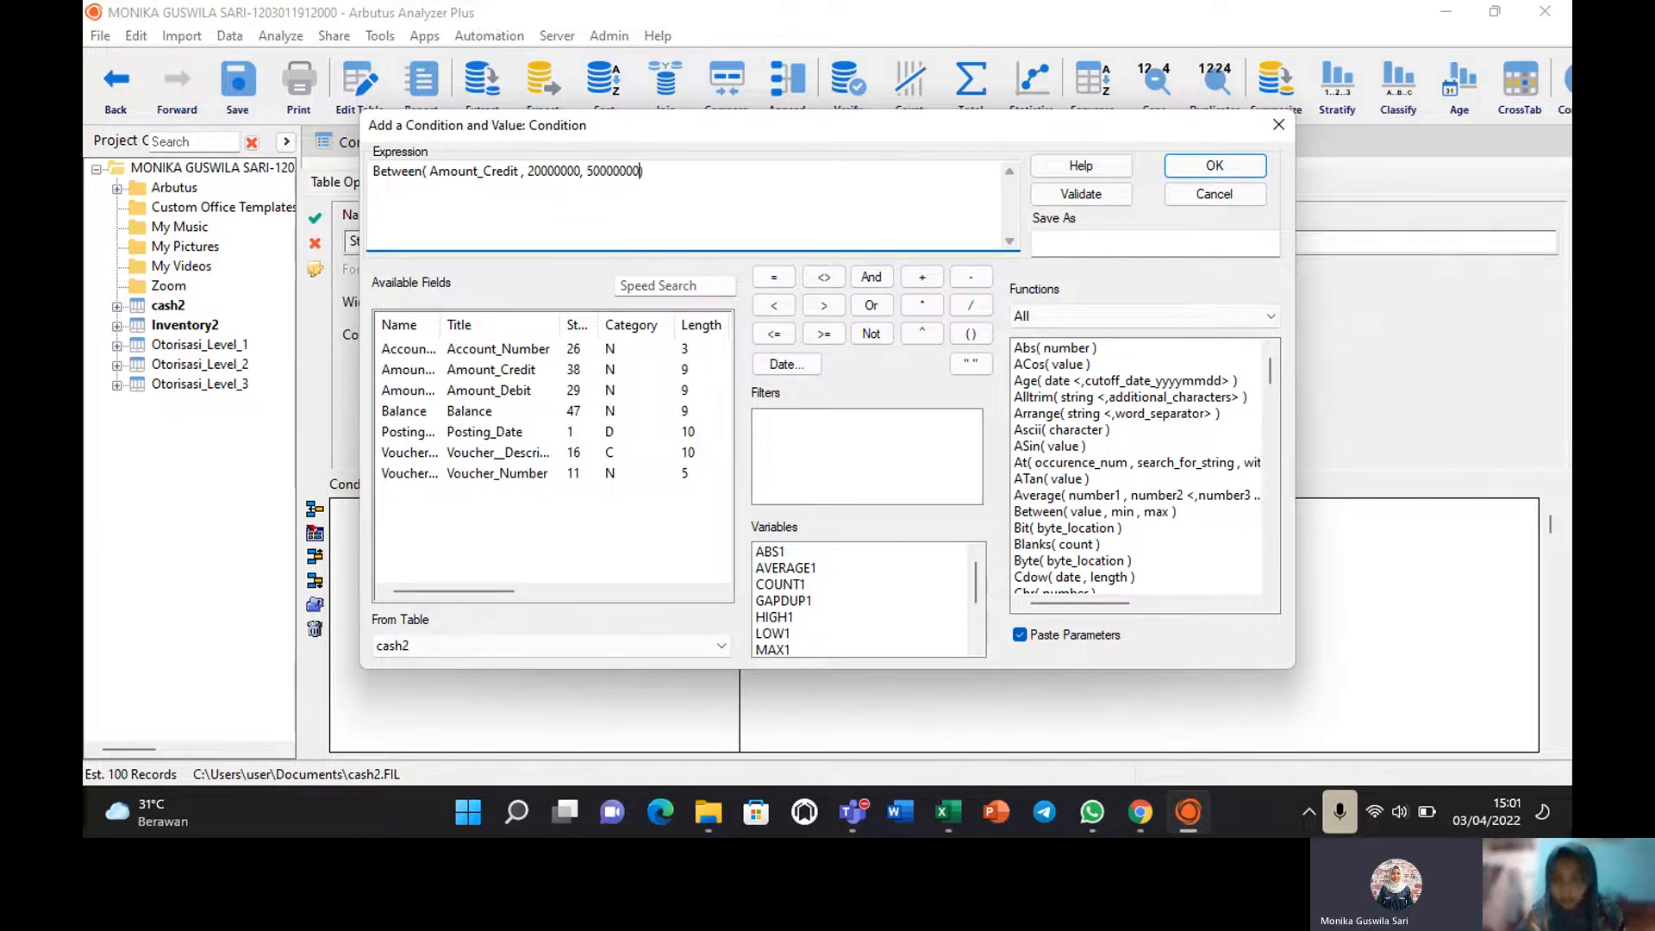
{"action": "left_click", "coordinate": [1069, 193]}
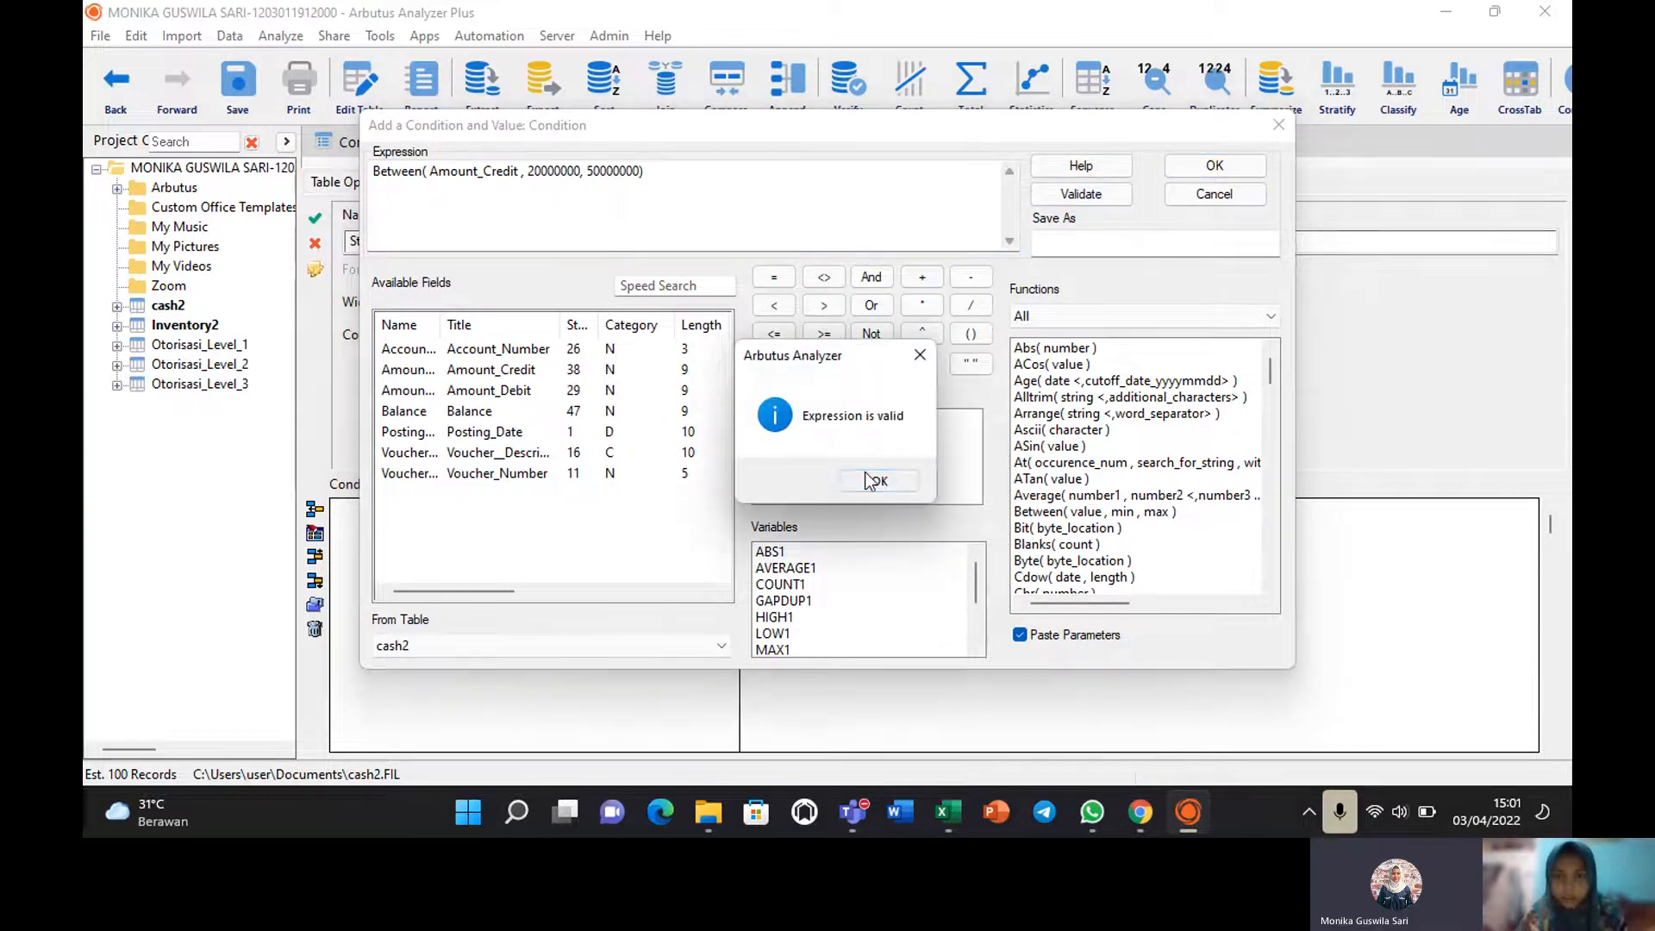
{"action": "left_click", "coordinate": [871, 480]}
{"action": "left_click", "coordinate": [1205, 168]}
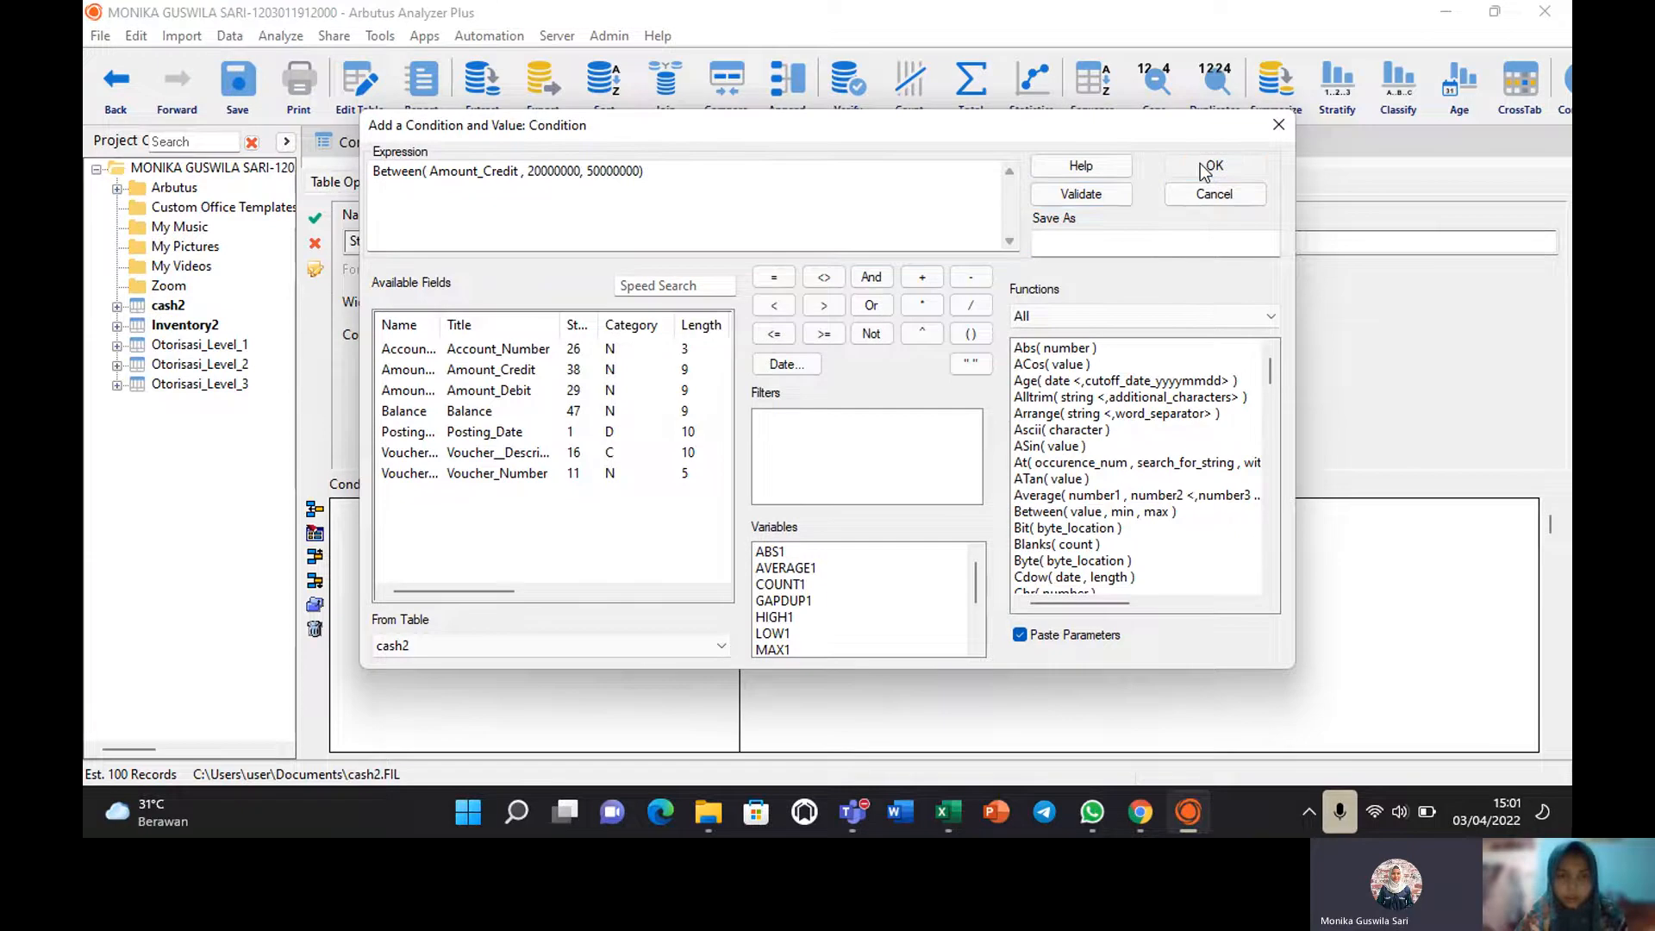
{"action": "left_click", "coordinate": [694, 404]}
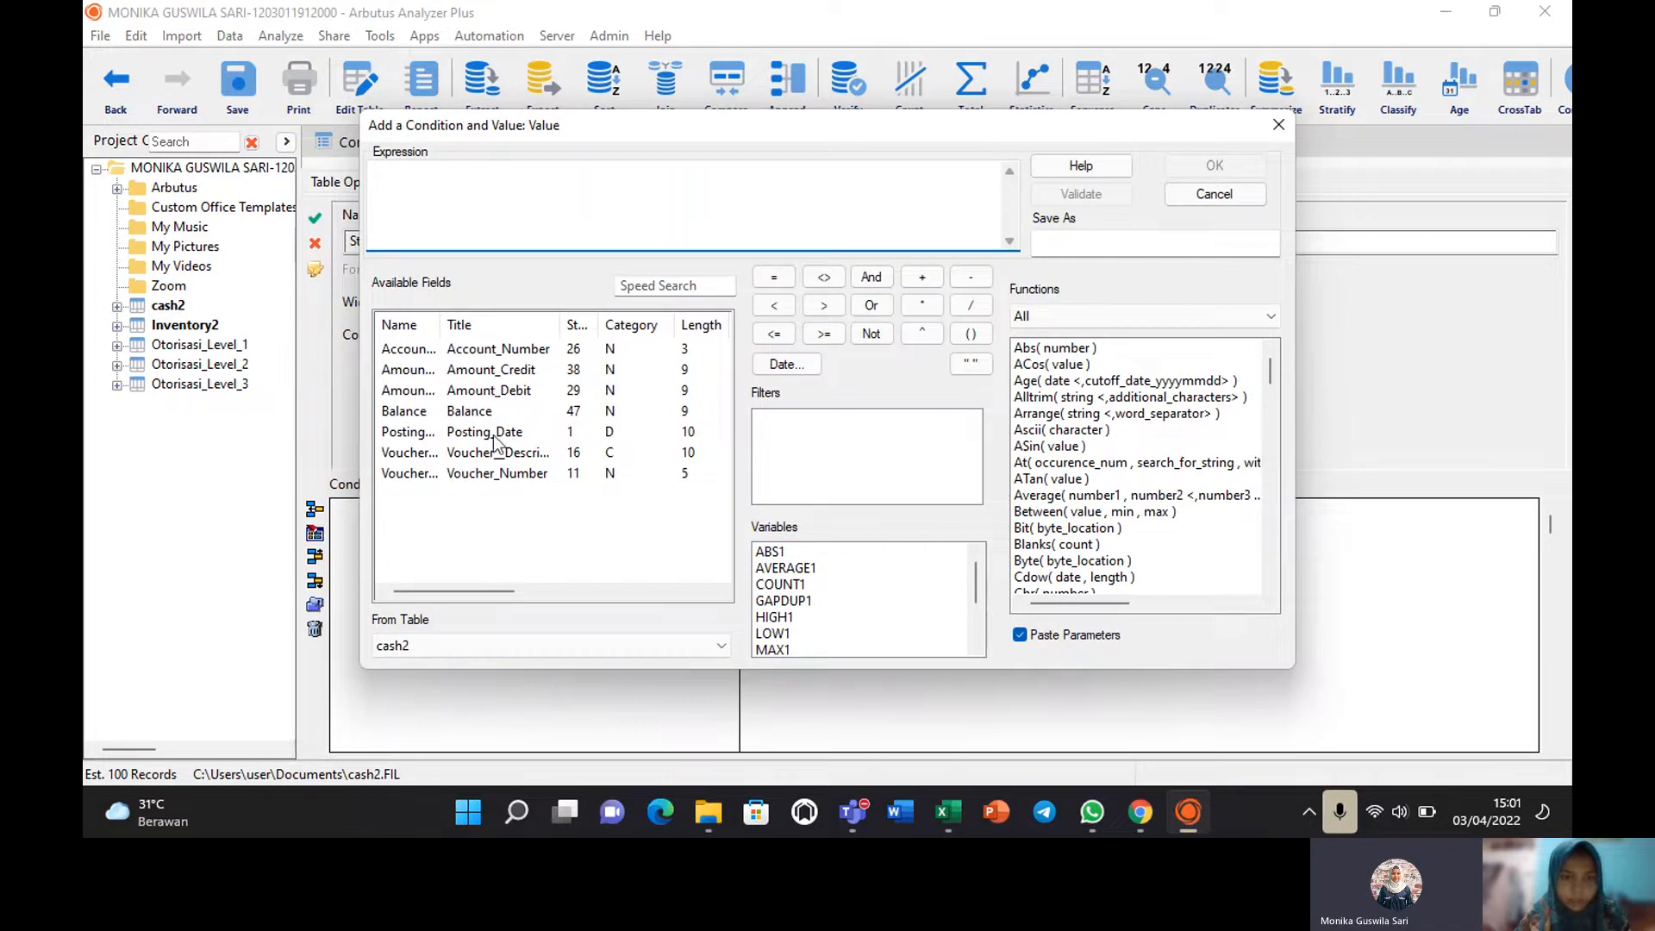
After Voucher_Number is rejected, give the Between condition the value "Level 1".
{"action": "left_click", "coordinate": [468, 469]}
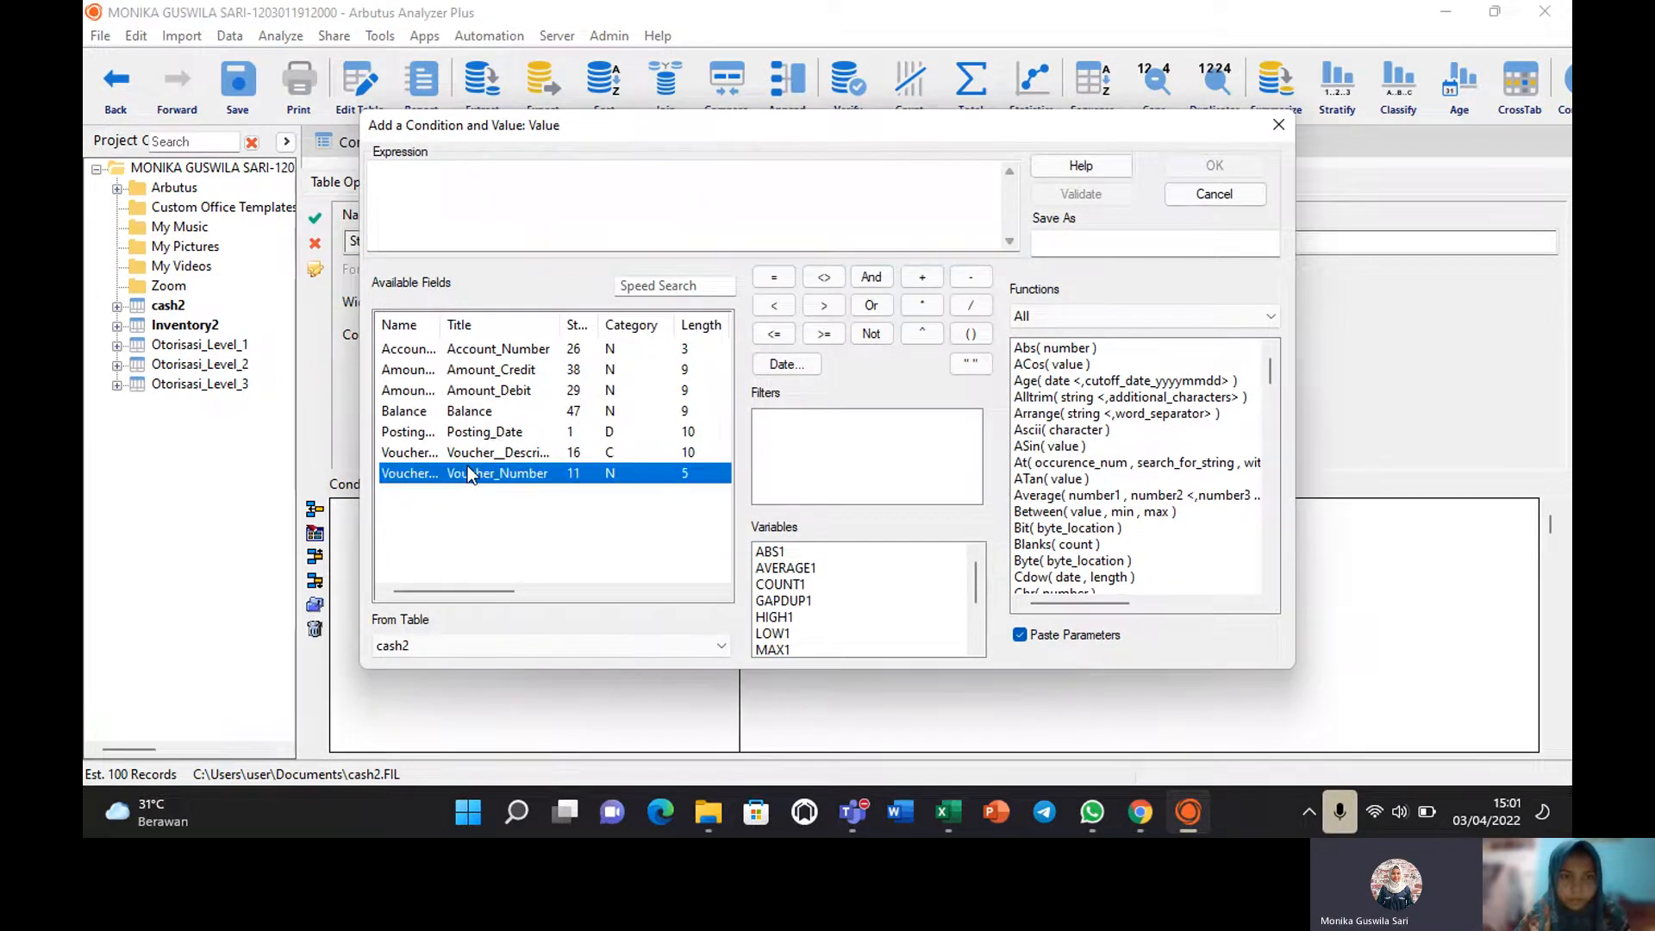
{"action": "double_click", "coordinate": [468, 472]}
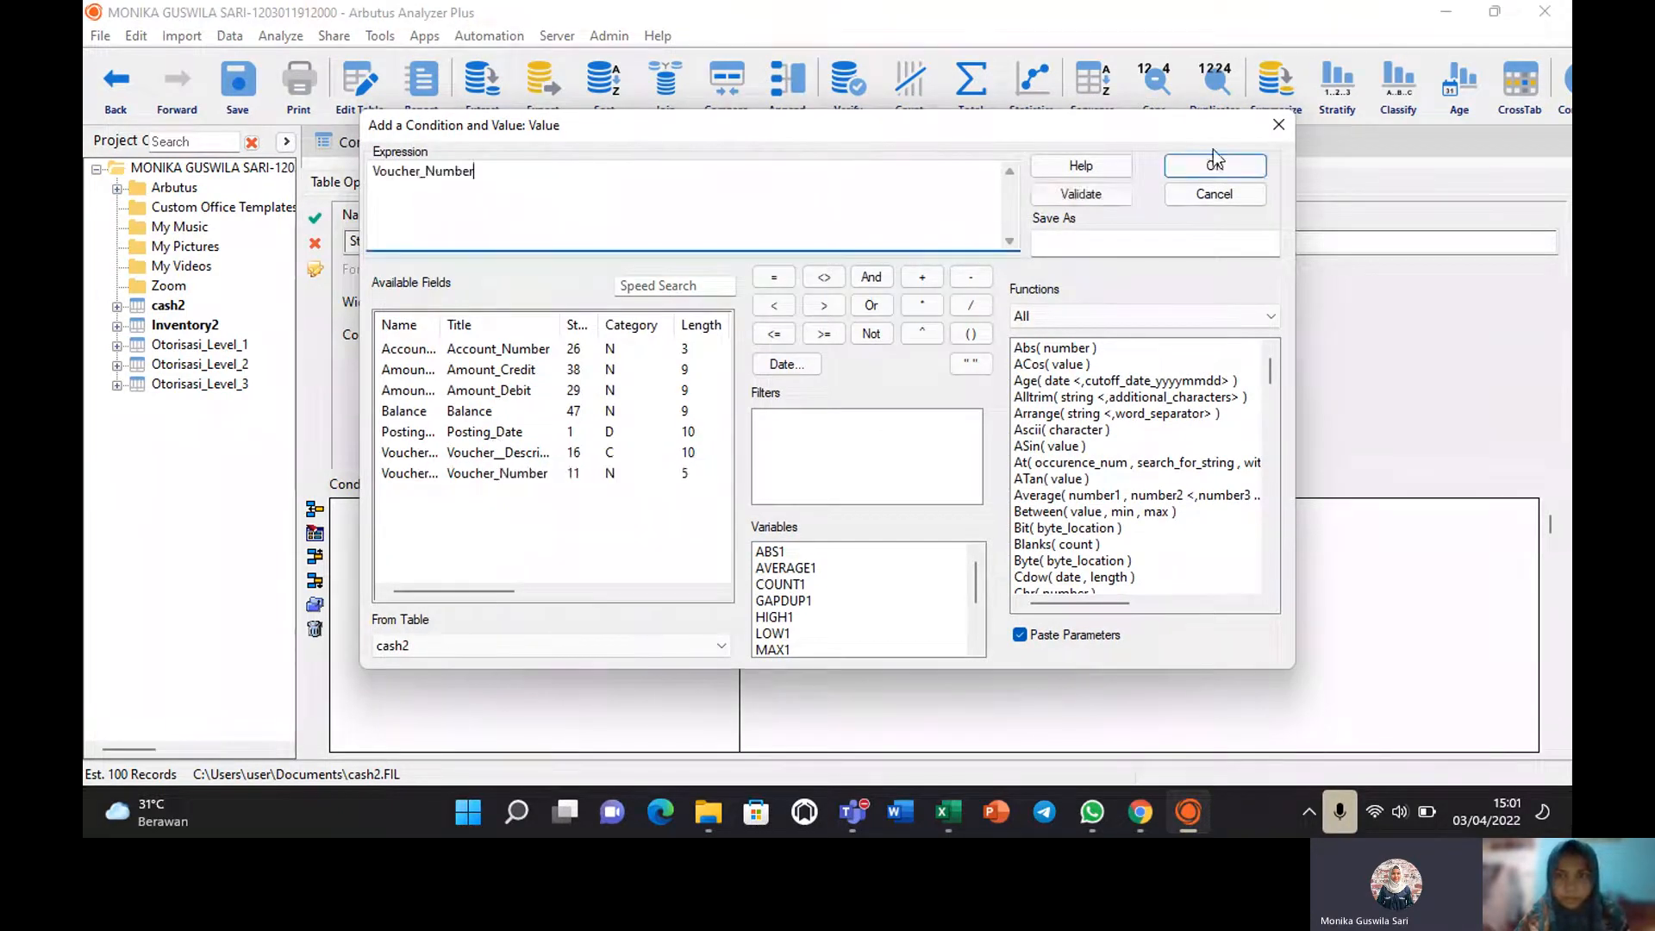
{"action": "left_click", "coordinate": [1214, 163]}
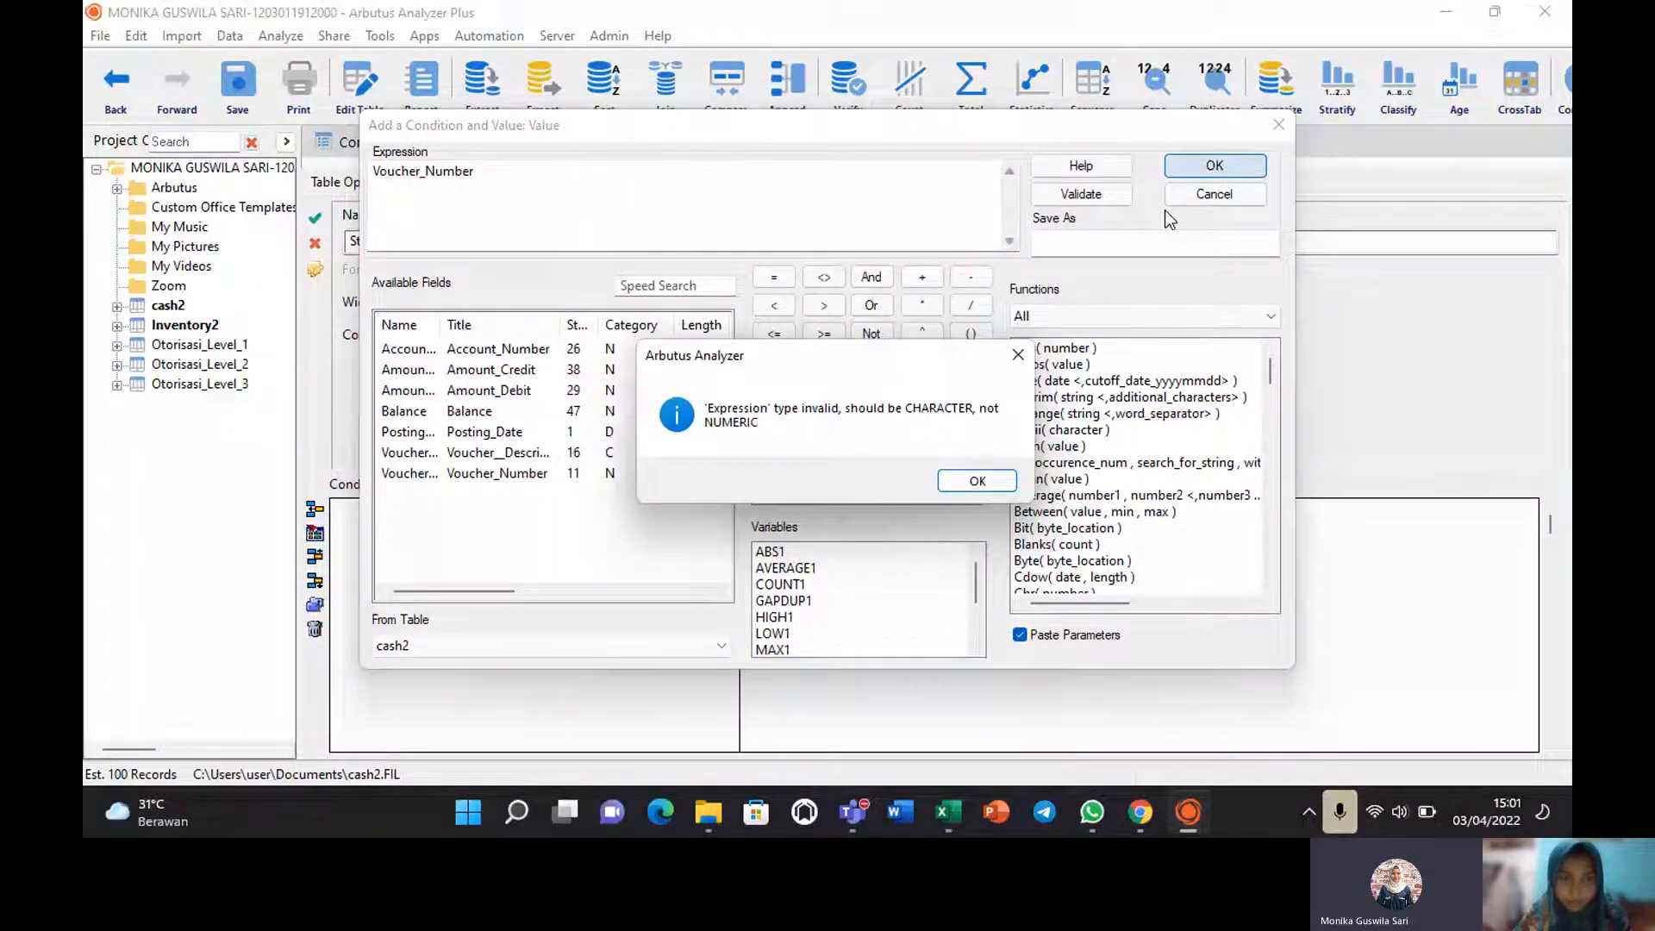
{"action": "key", "text": "Return"}
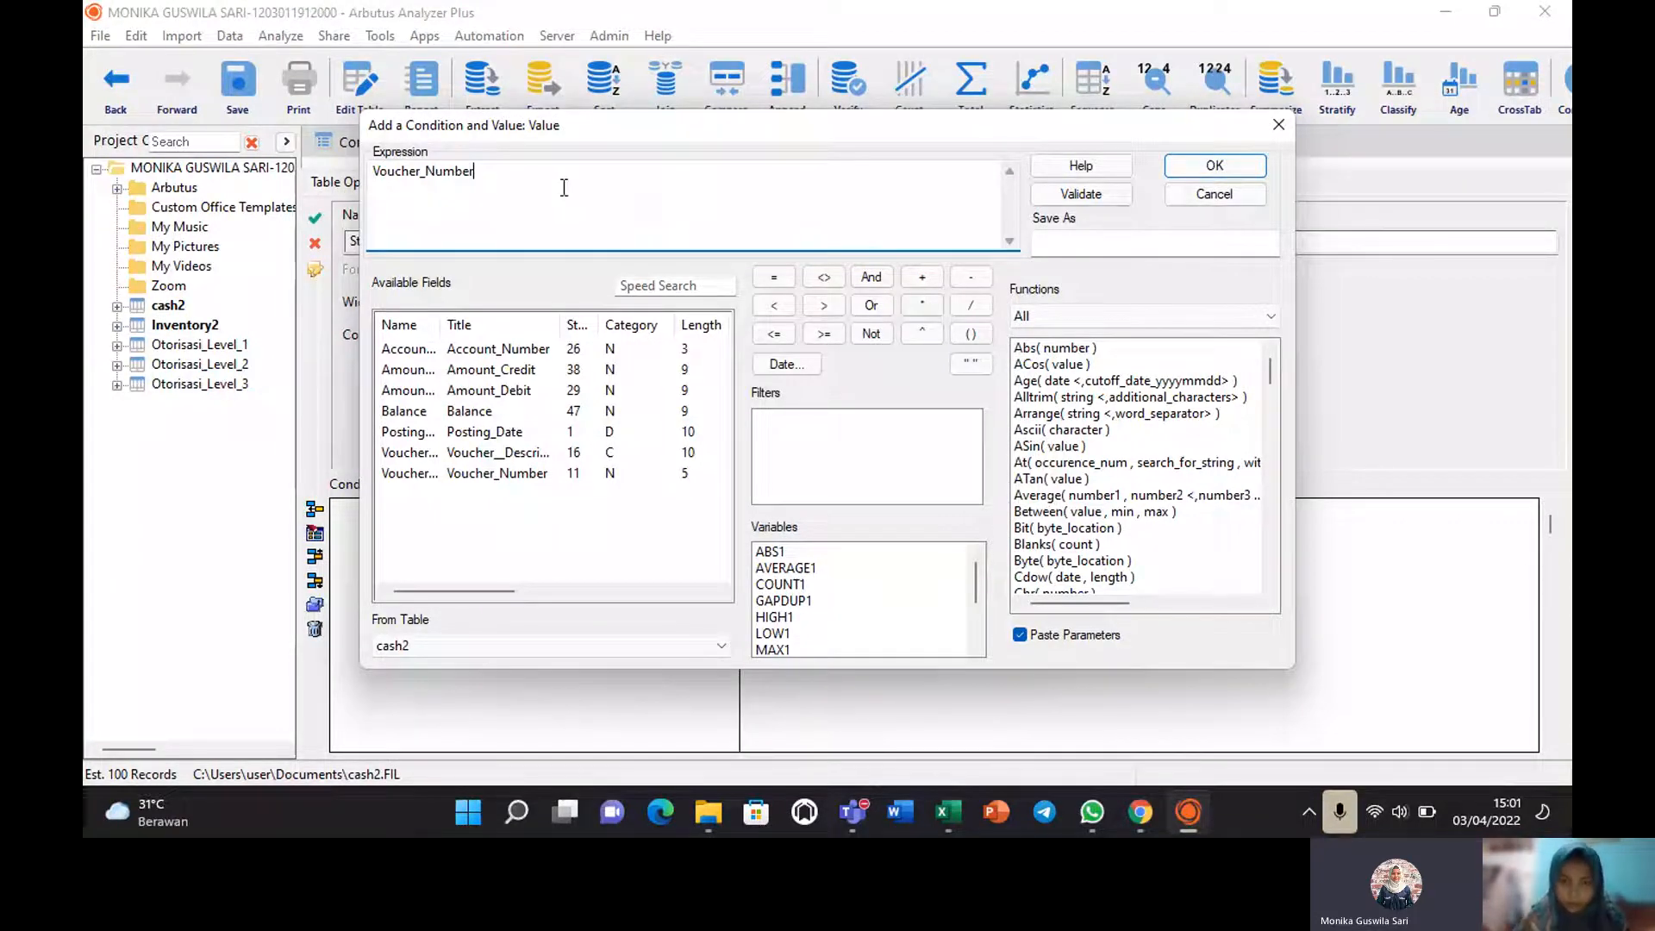
{"action": "type", "text": "L"}
{"action": "type", "text": "evel 1"}
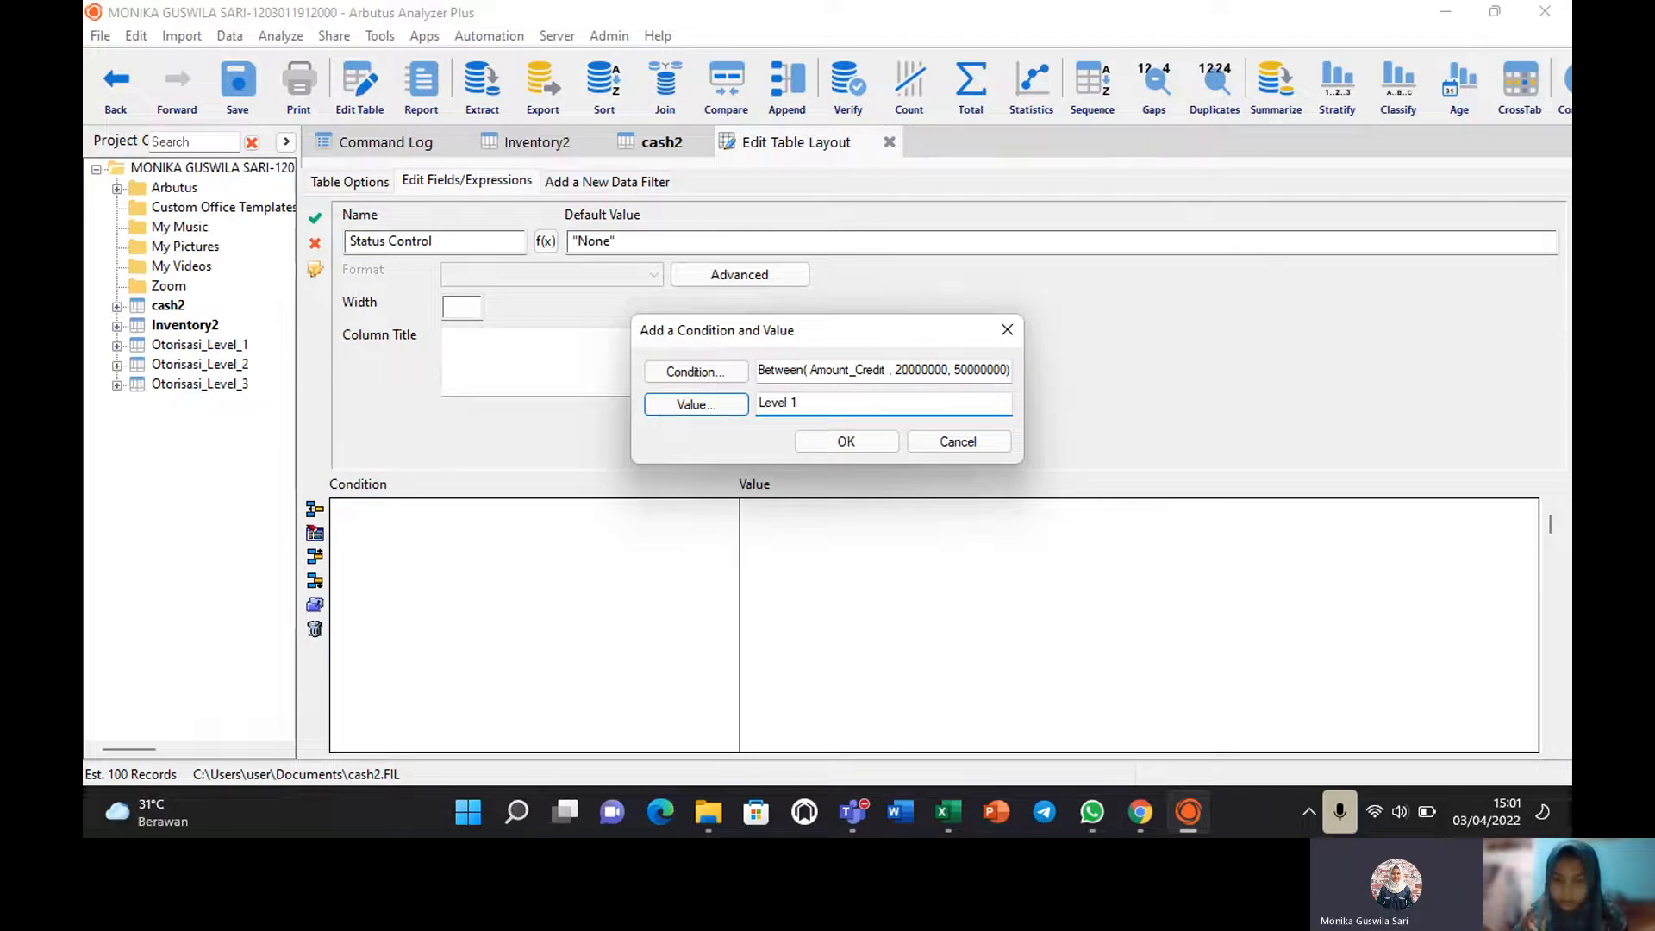
{"action": "type", "text": "\""}
{"action": "key", "text": "Right"}
{"action": "key", "text": "Right"}
{"action": "key", "text": "Right"}
{"action": "key", "text": "Right"}
{"action": "key", "text": "Right"}
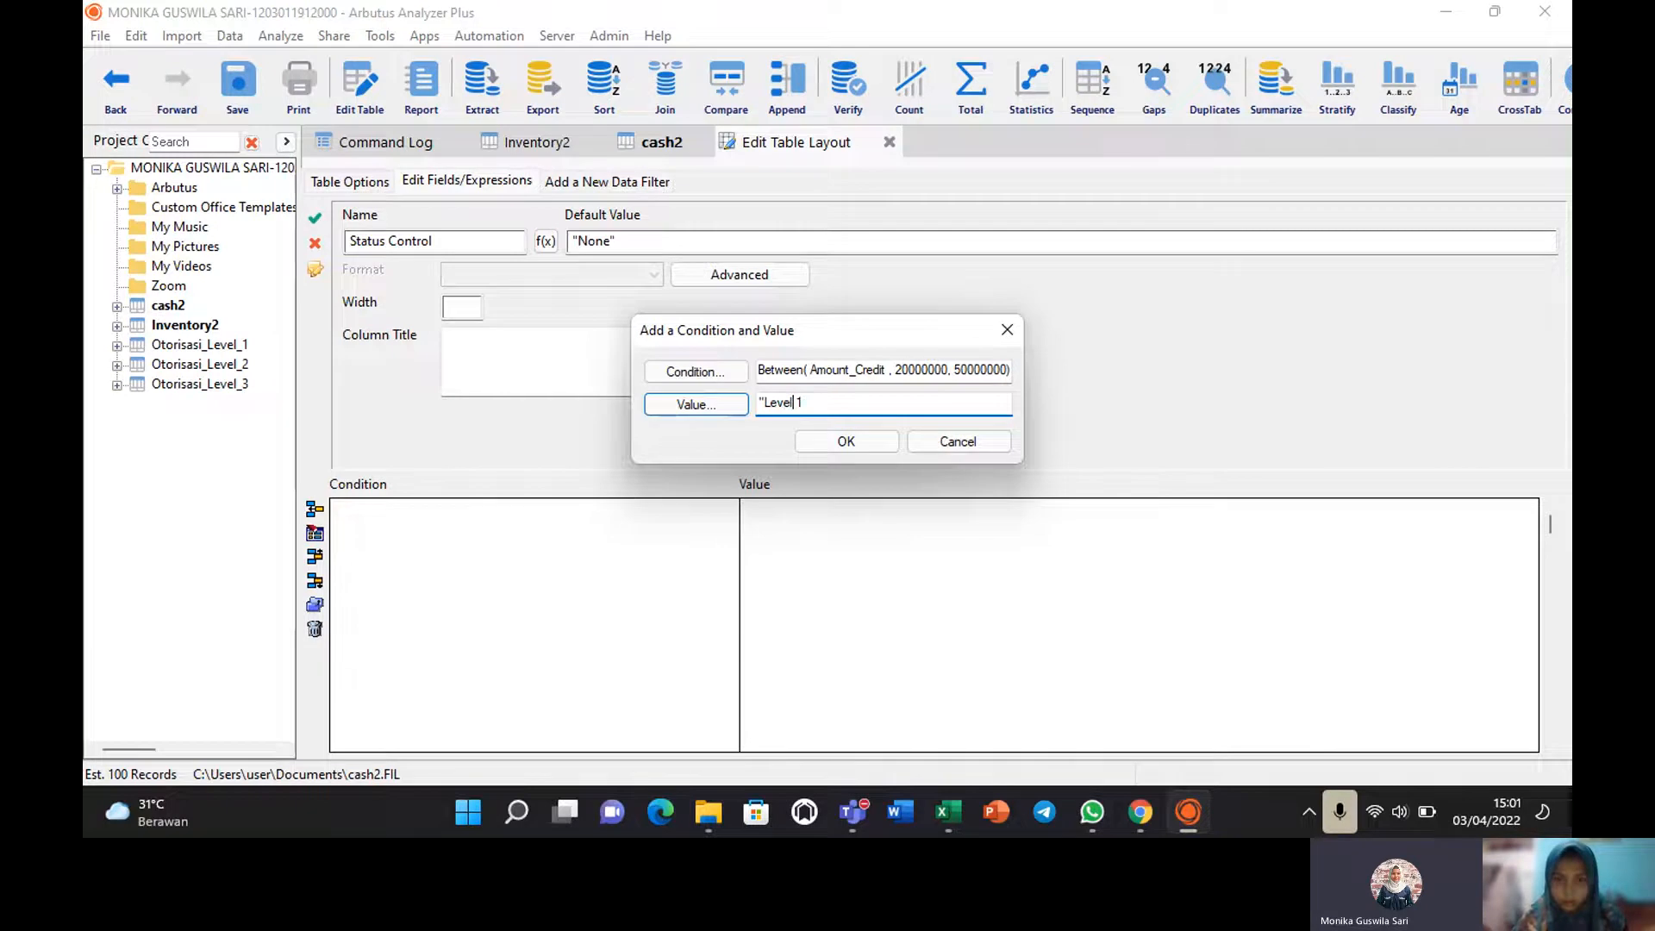
{"action": "key", "text": "Right"}
{"action": "key", "text": "Right"}
{"action": "type", "text": "\""}
{"action": "left_click", "coordinate": [864, 438]}
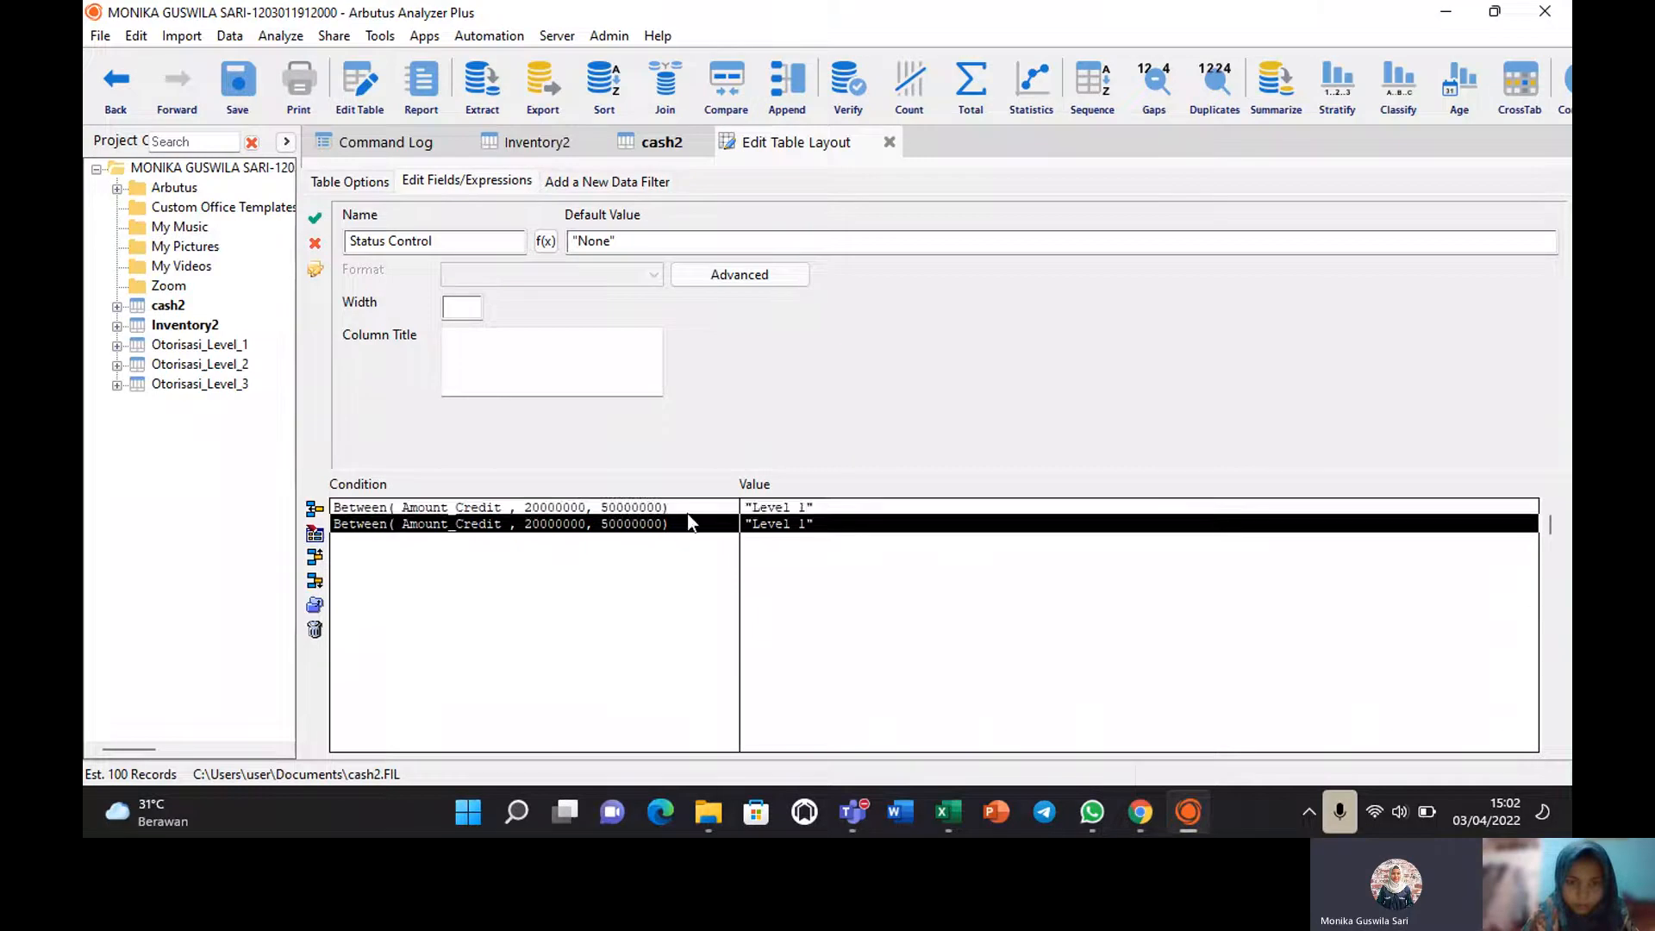
{"action": "double_click", "coordinate": [688, 515]}
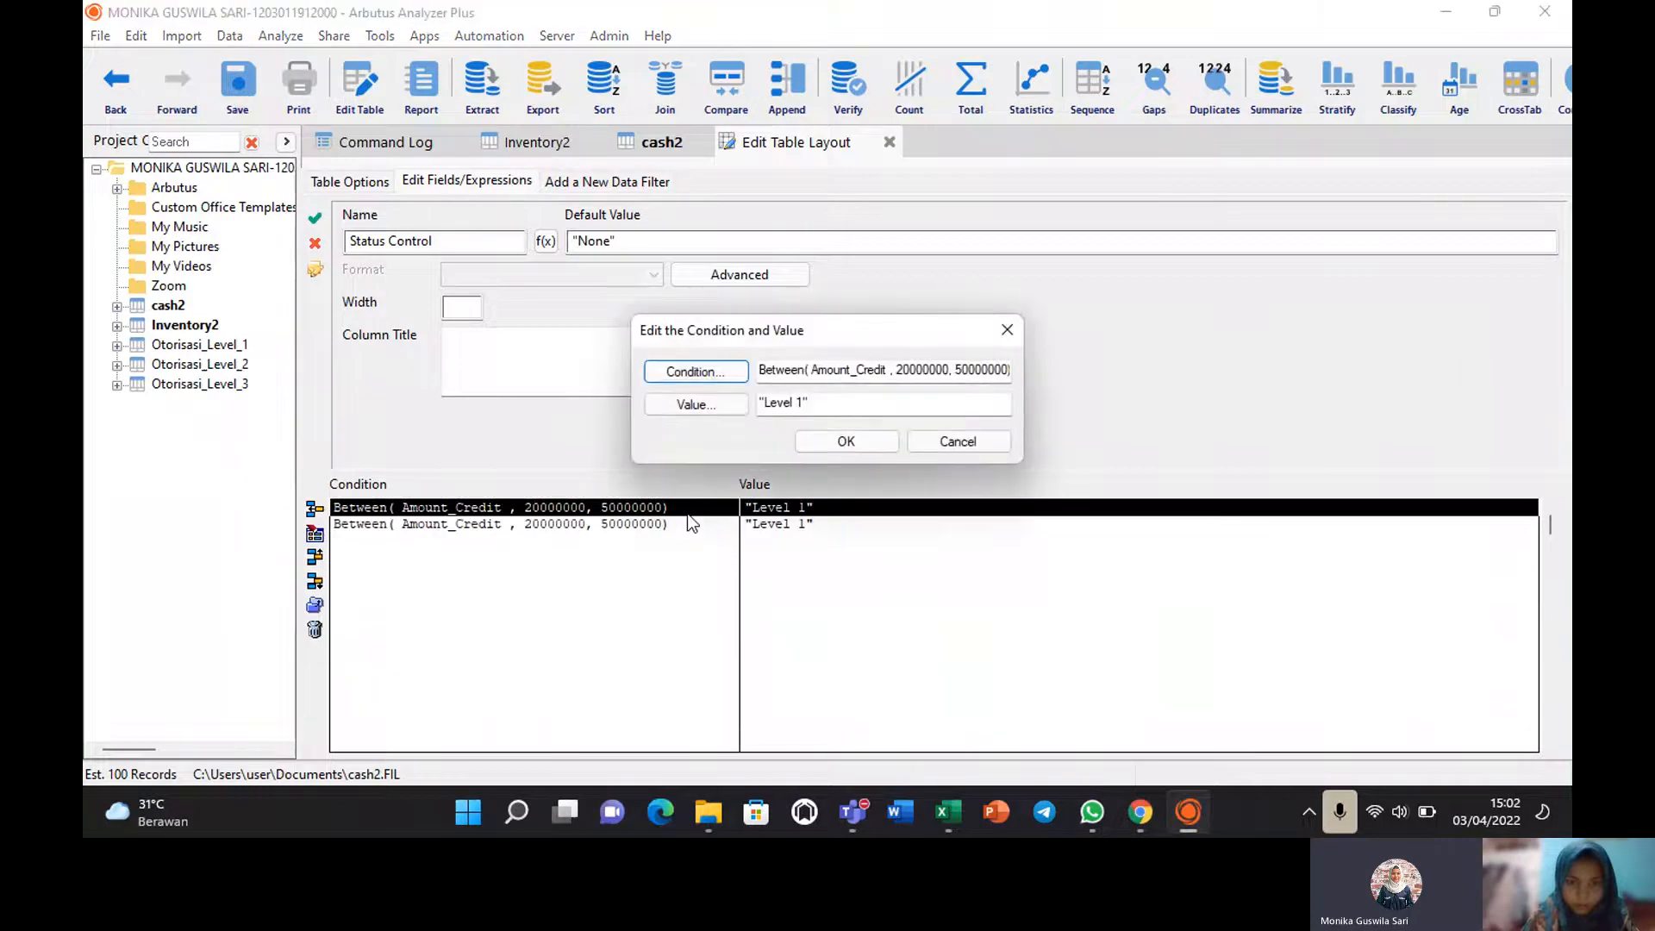
{"action": "left_click", "coordinate": [1006, 331]}
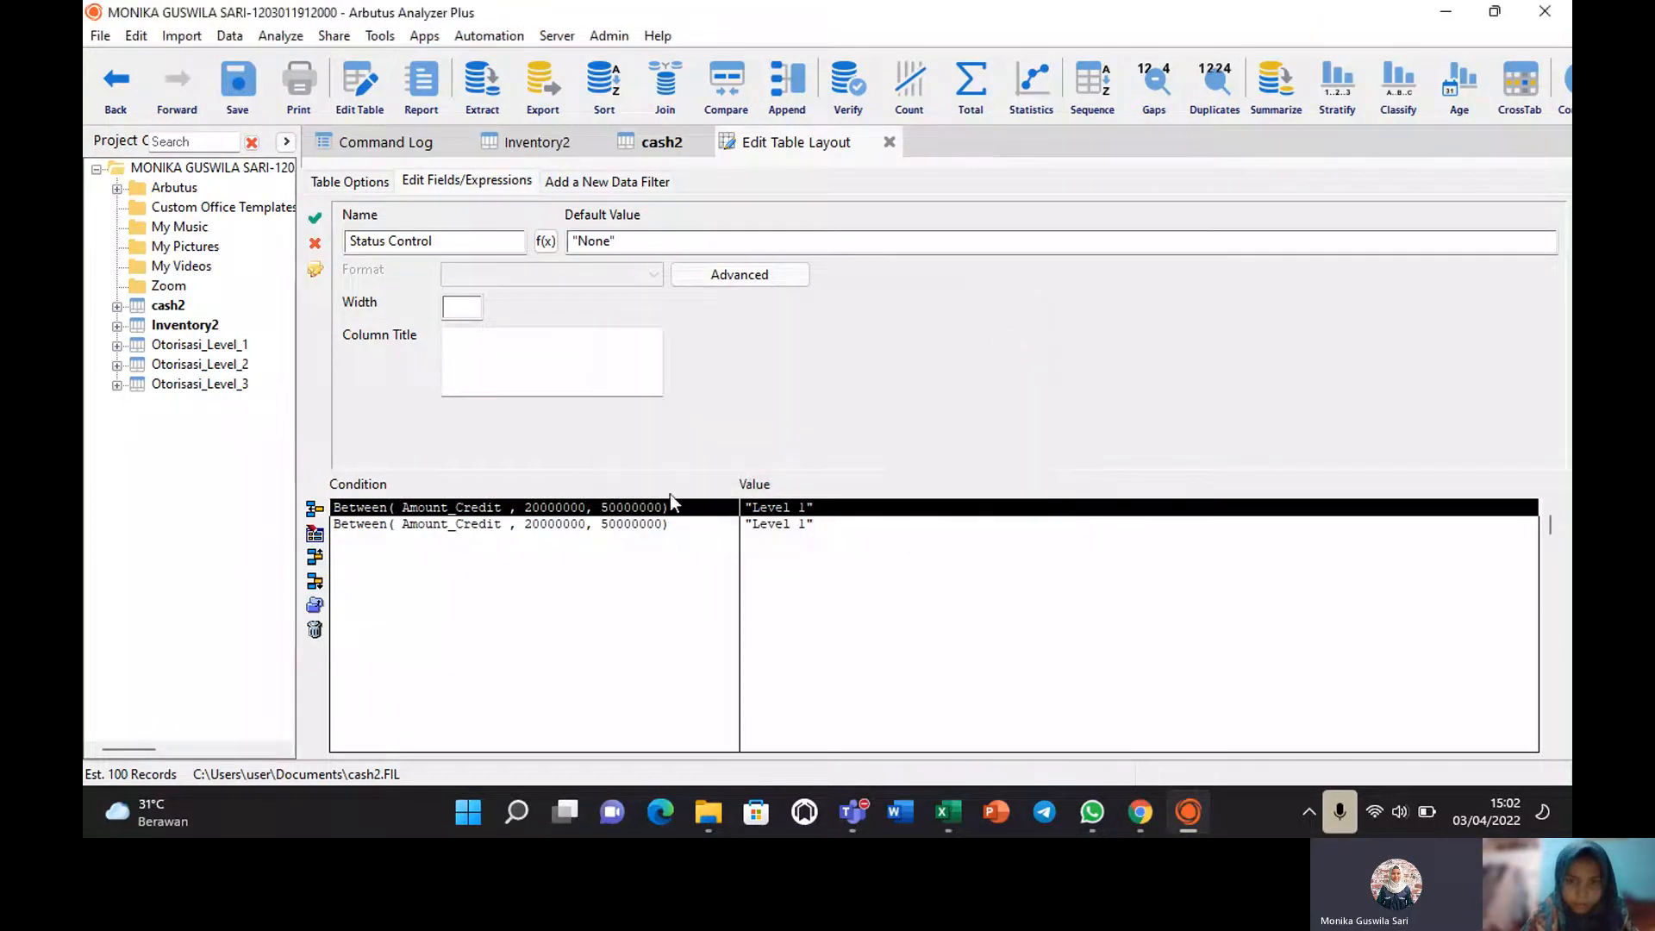
{"action": "double_click", "coordinate": [636, 522]}
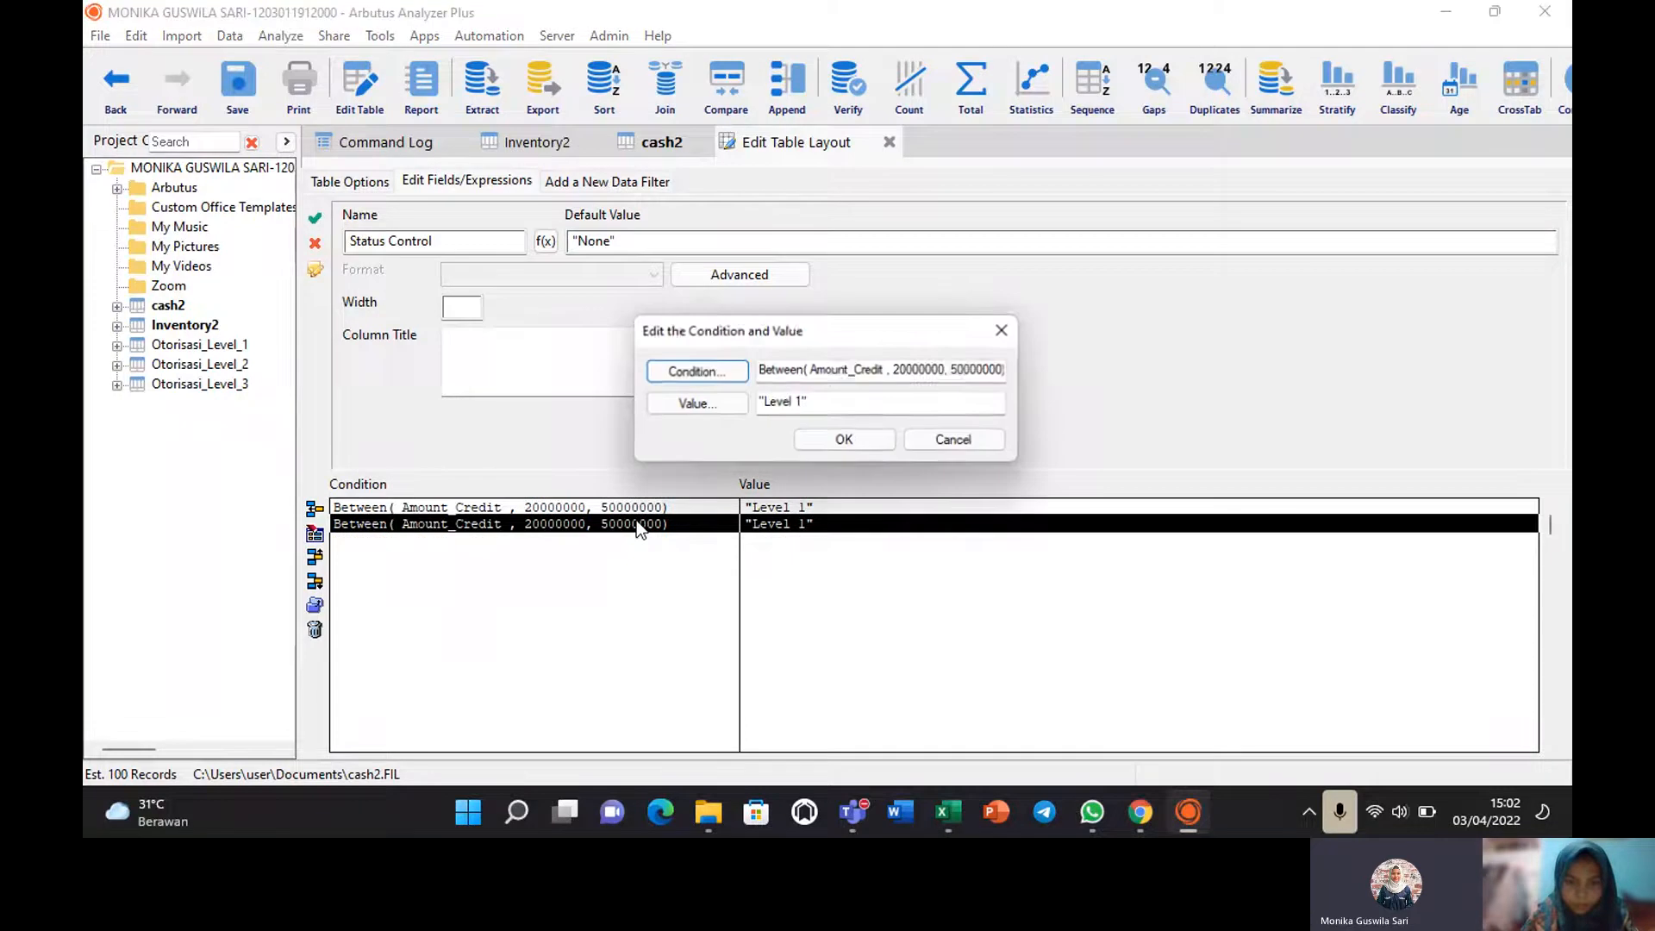
{"action": "left_click", "coordinate": [900, 369]}
{"action": "key", "text": "BackSpace"}
{"action": "type", "text": "5"}
{"action": "key", "text": "Right"}
{"action": "key", "text": "Right"}
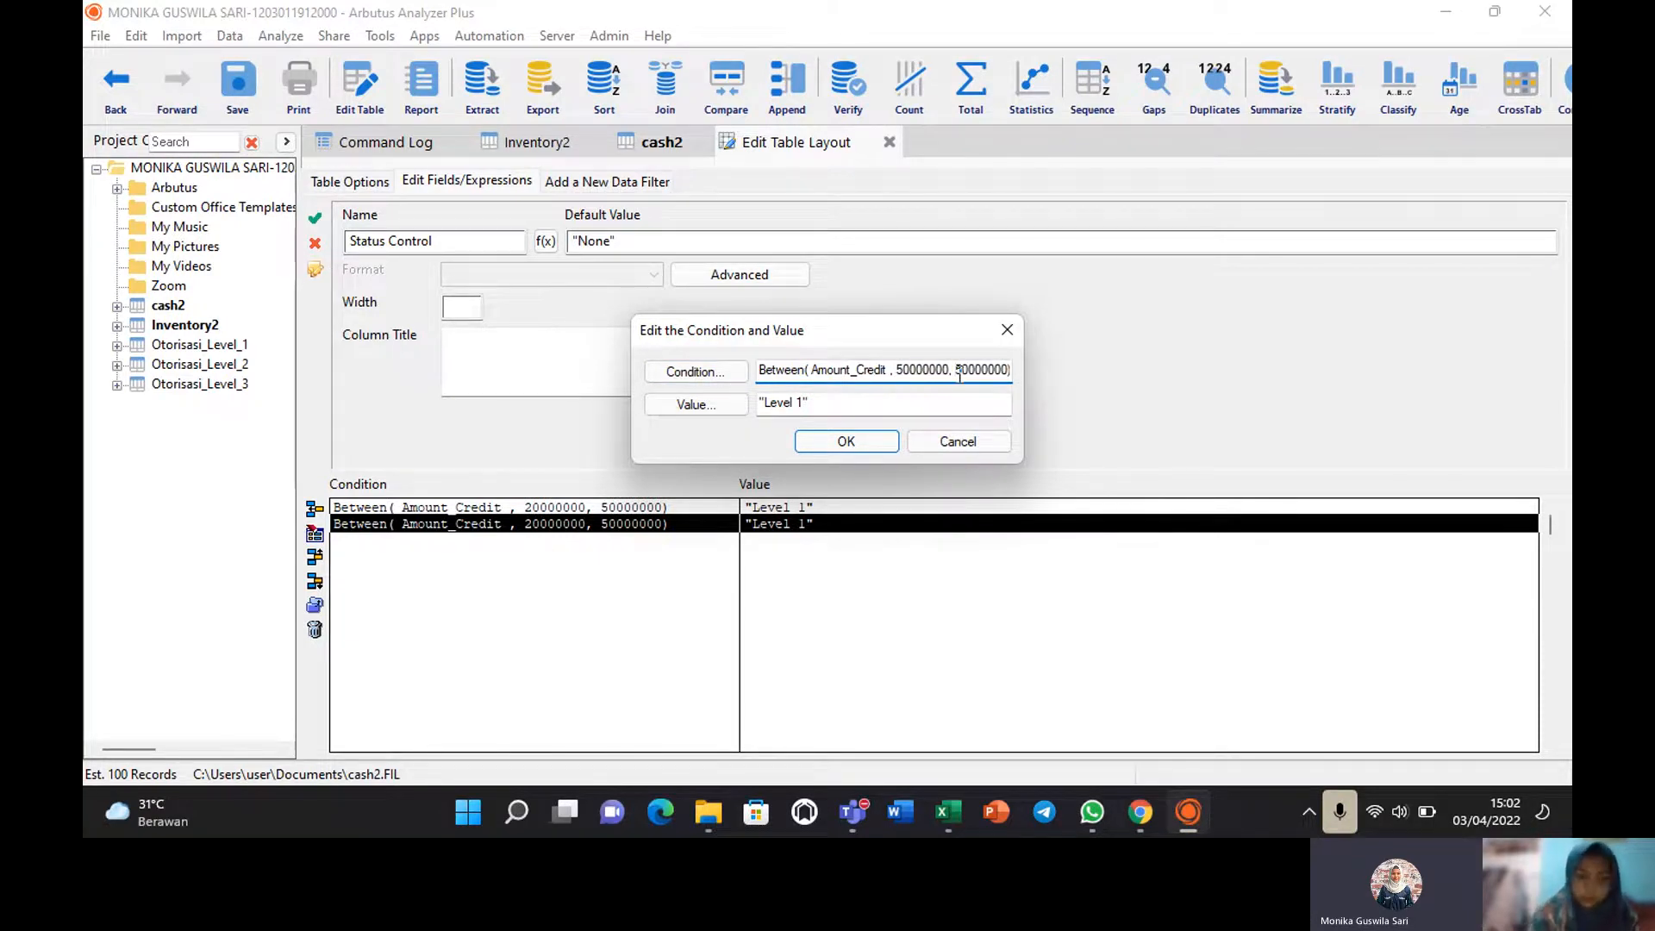
{"action": "left_click", "coordinate": [960, 376]}
{"action": "key", "text": "BackSpace"}
{"action": "type", "text": "10"}
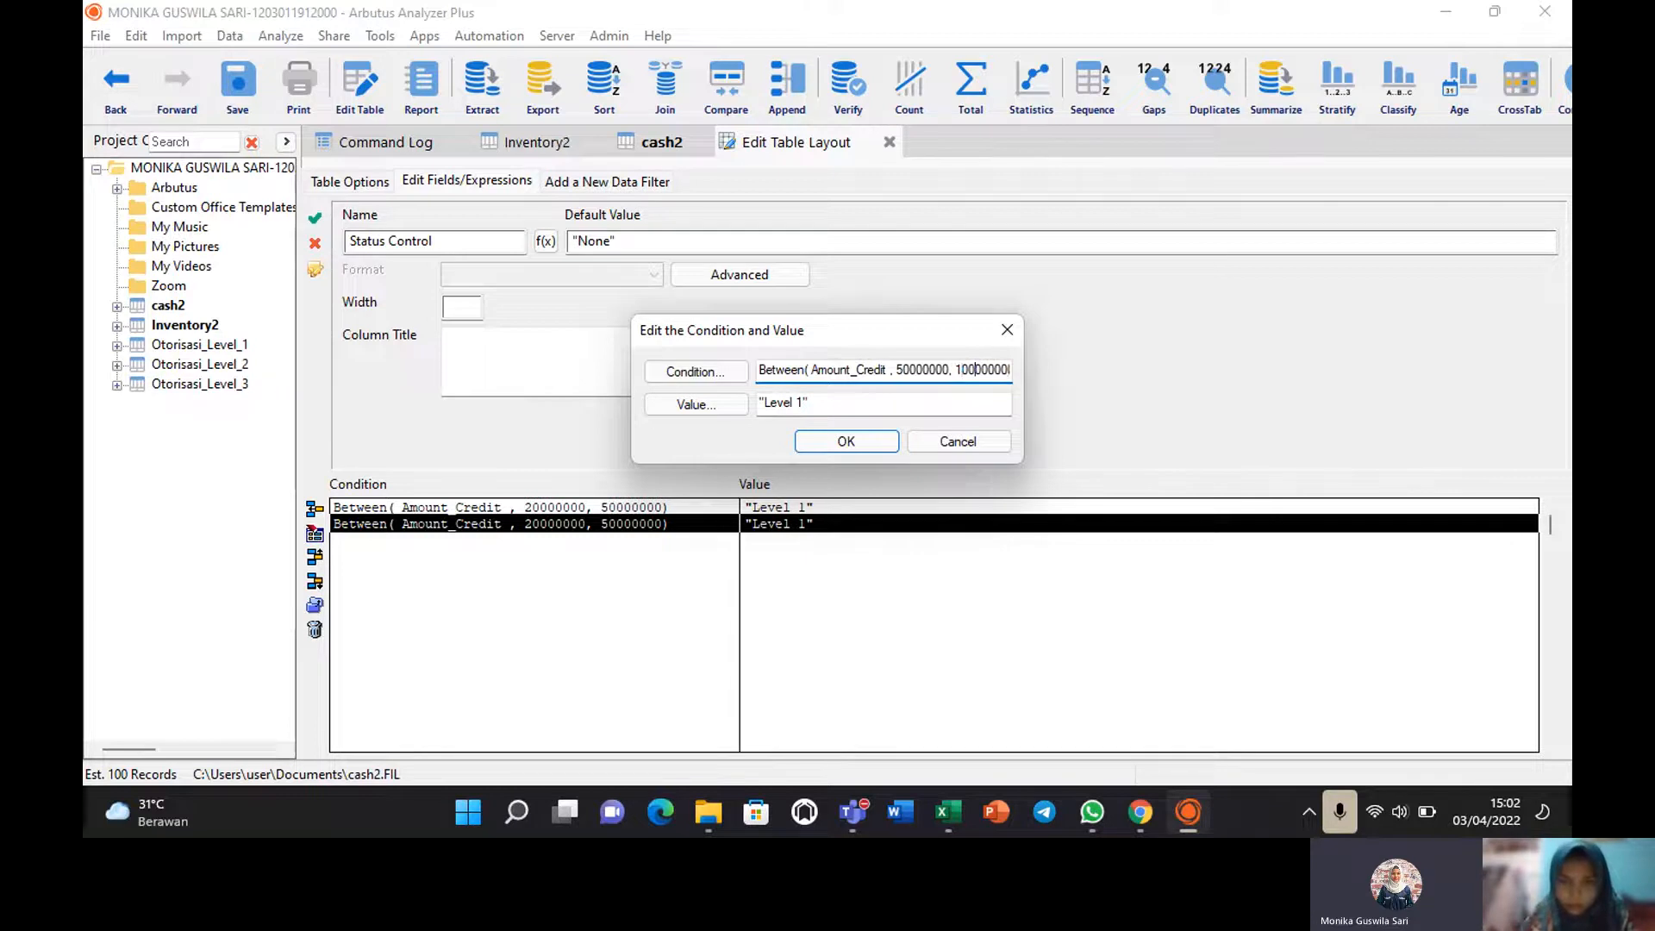
Relabel the copied row "Level 2", confirm it, and duplicate it again.
{"action": "left_click", "coordinate": [828, 405]}
{"action": "key", "text": "BackSpace"}
{"action": "type", "text": "2"}
{"action": "left_click", "coordinate": [838, 441]}
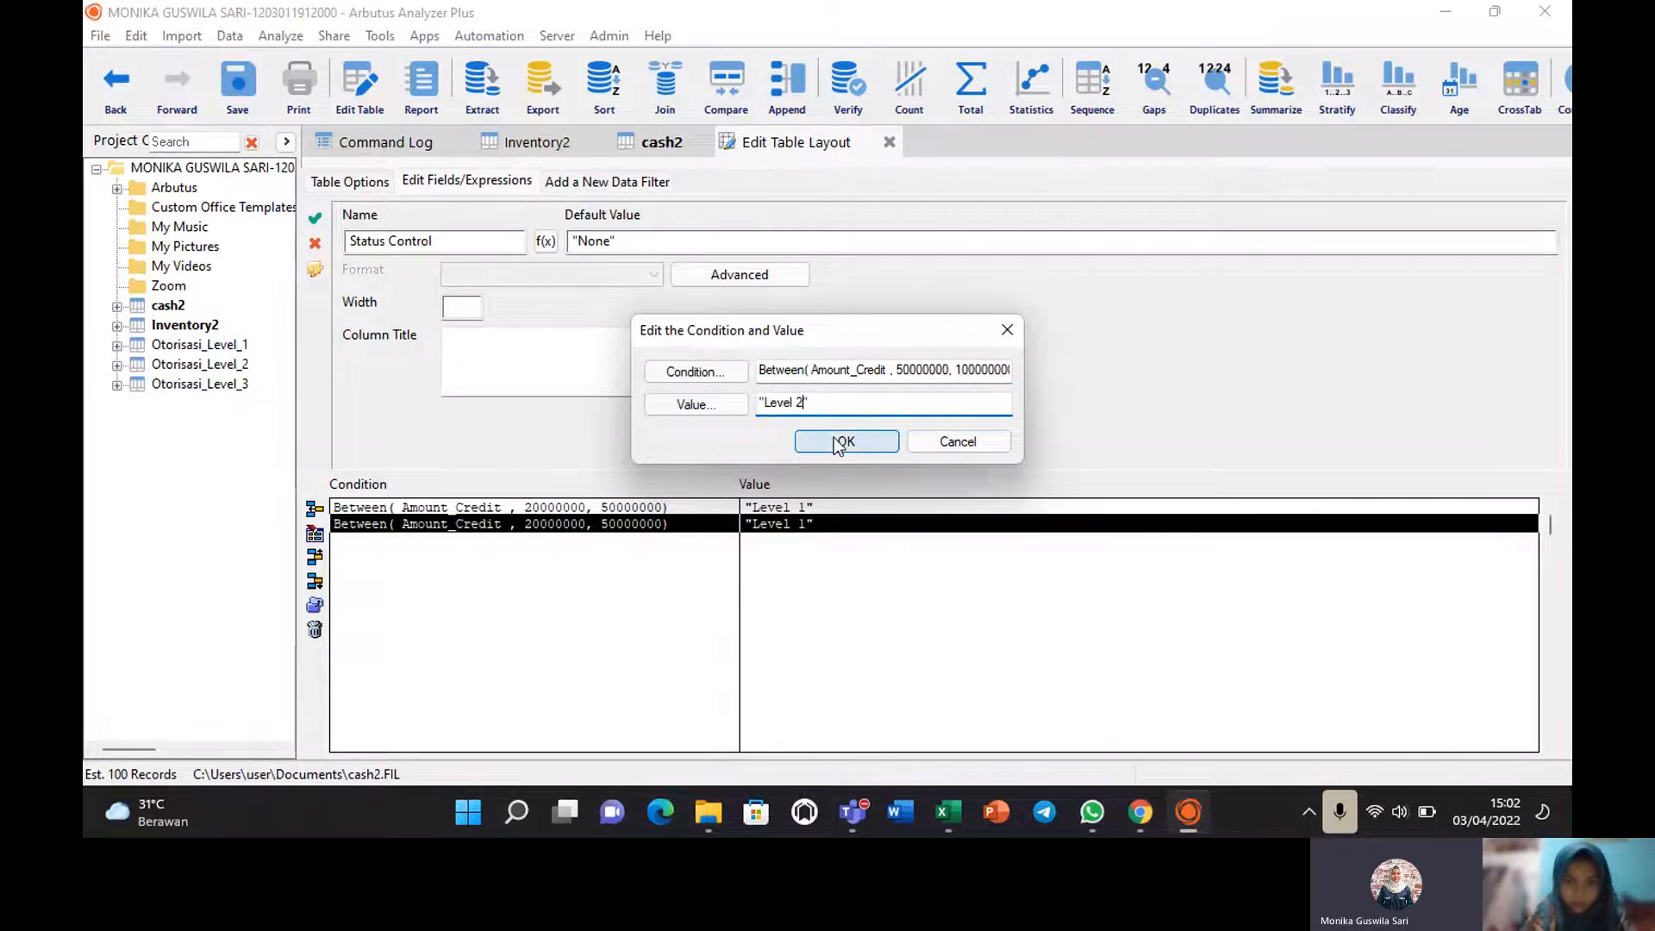
{"action": "left_click", "coordinate": [314, 608]}
{"action": "double_click", "coordinate": [497, 538]}
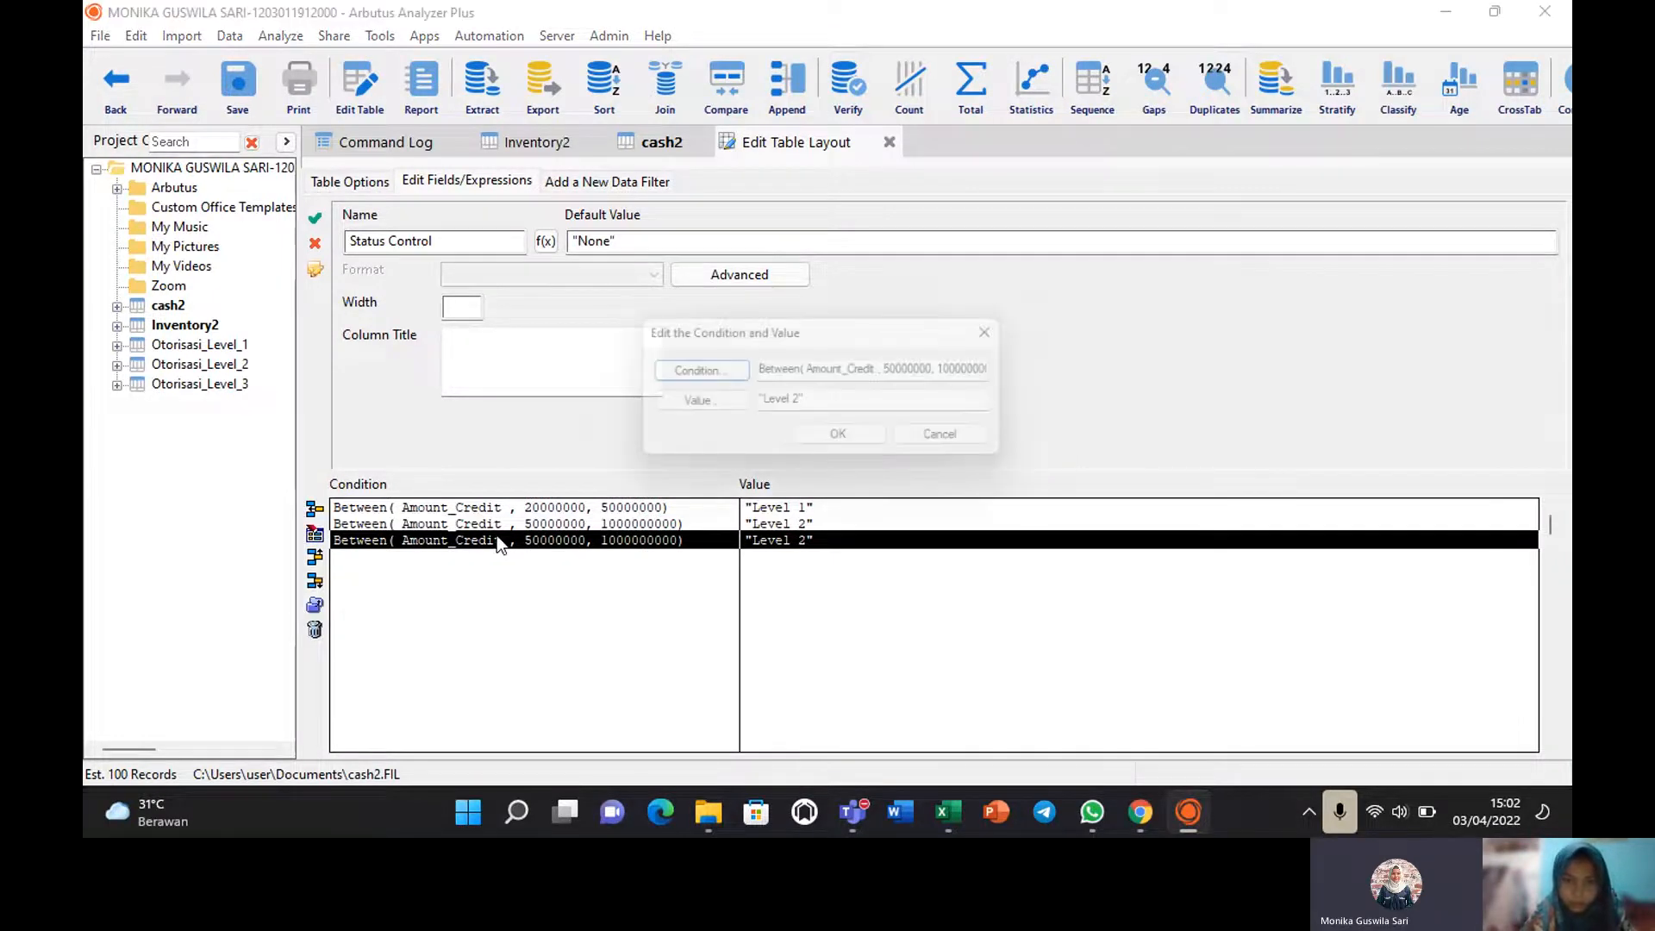
Replace the third row's condition with Amount_Credit > 100000000, validated.
{"action": "left_click", "coordinate": [681, 371]}
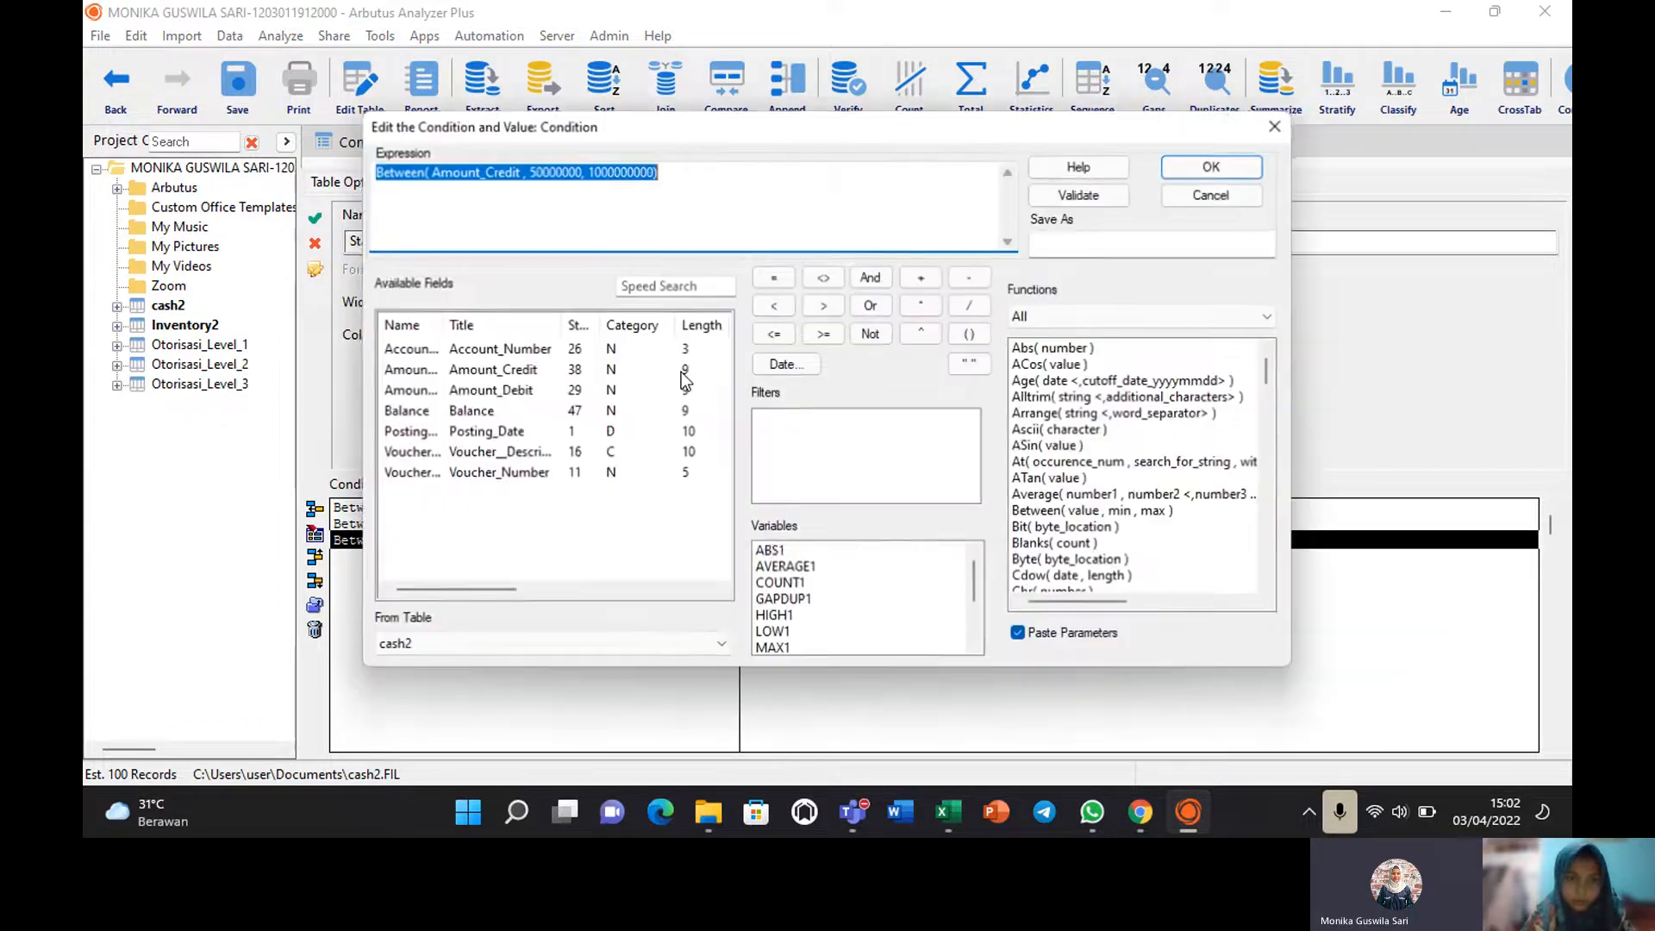
{"action": "double_click", "coordinate": [405, 369]}
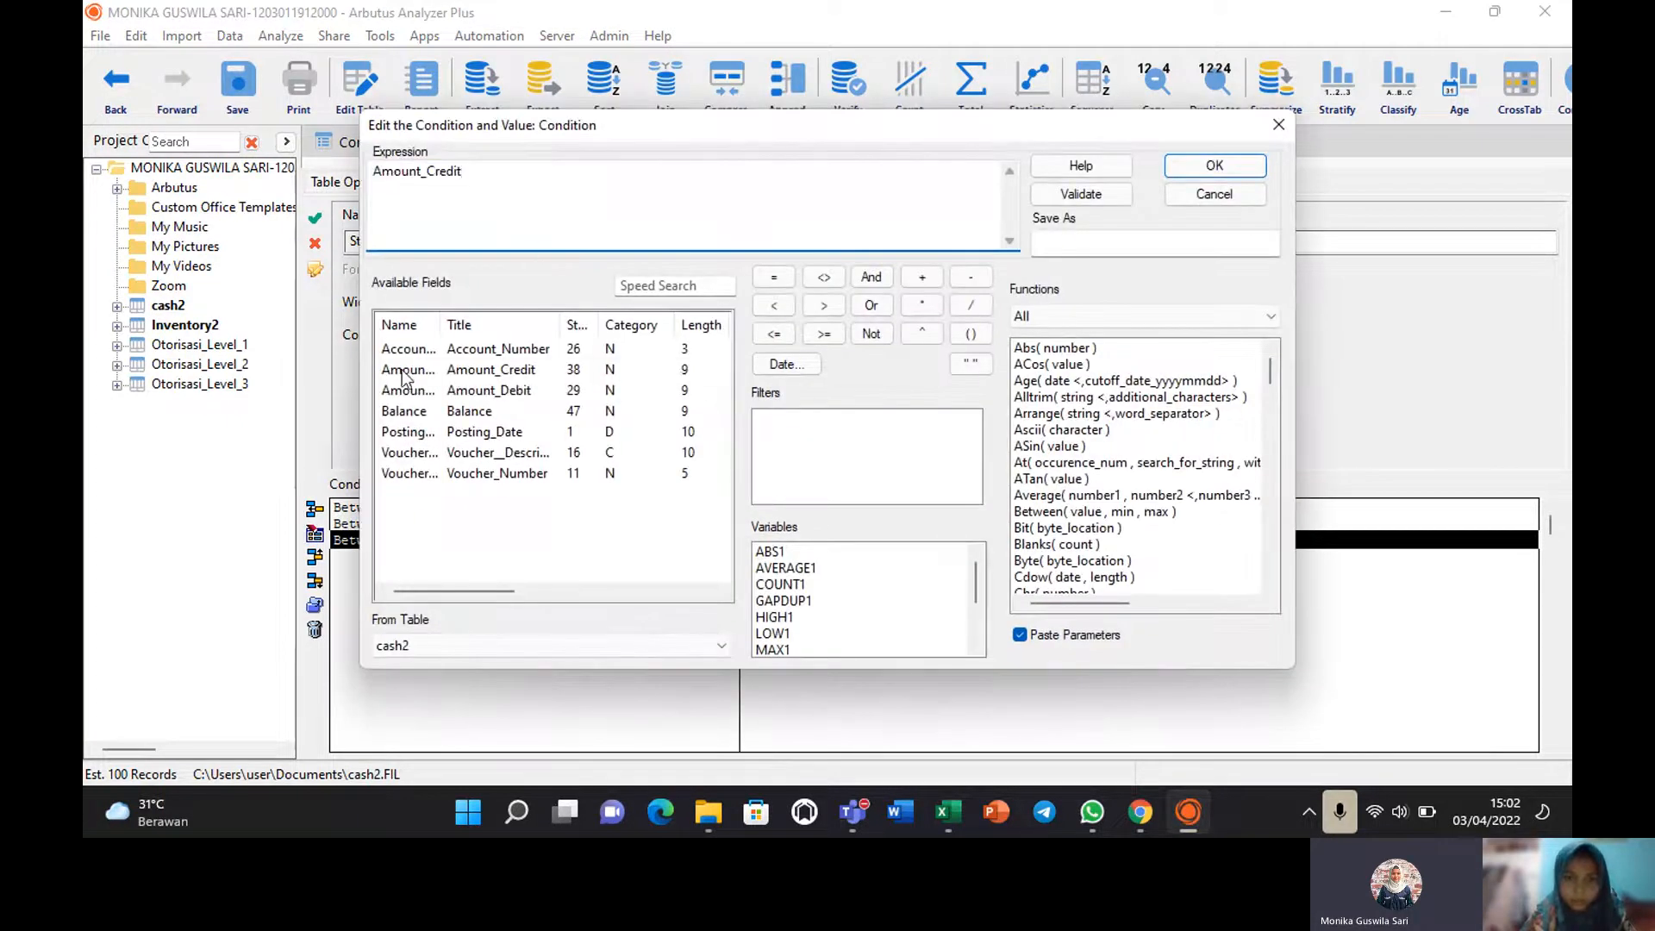
{"action": "left_click", "coordinate": [822, 305]}
{"action": "type", "text": "1"}
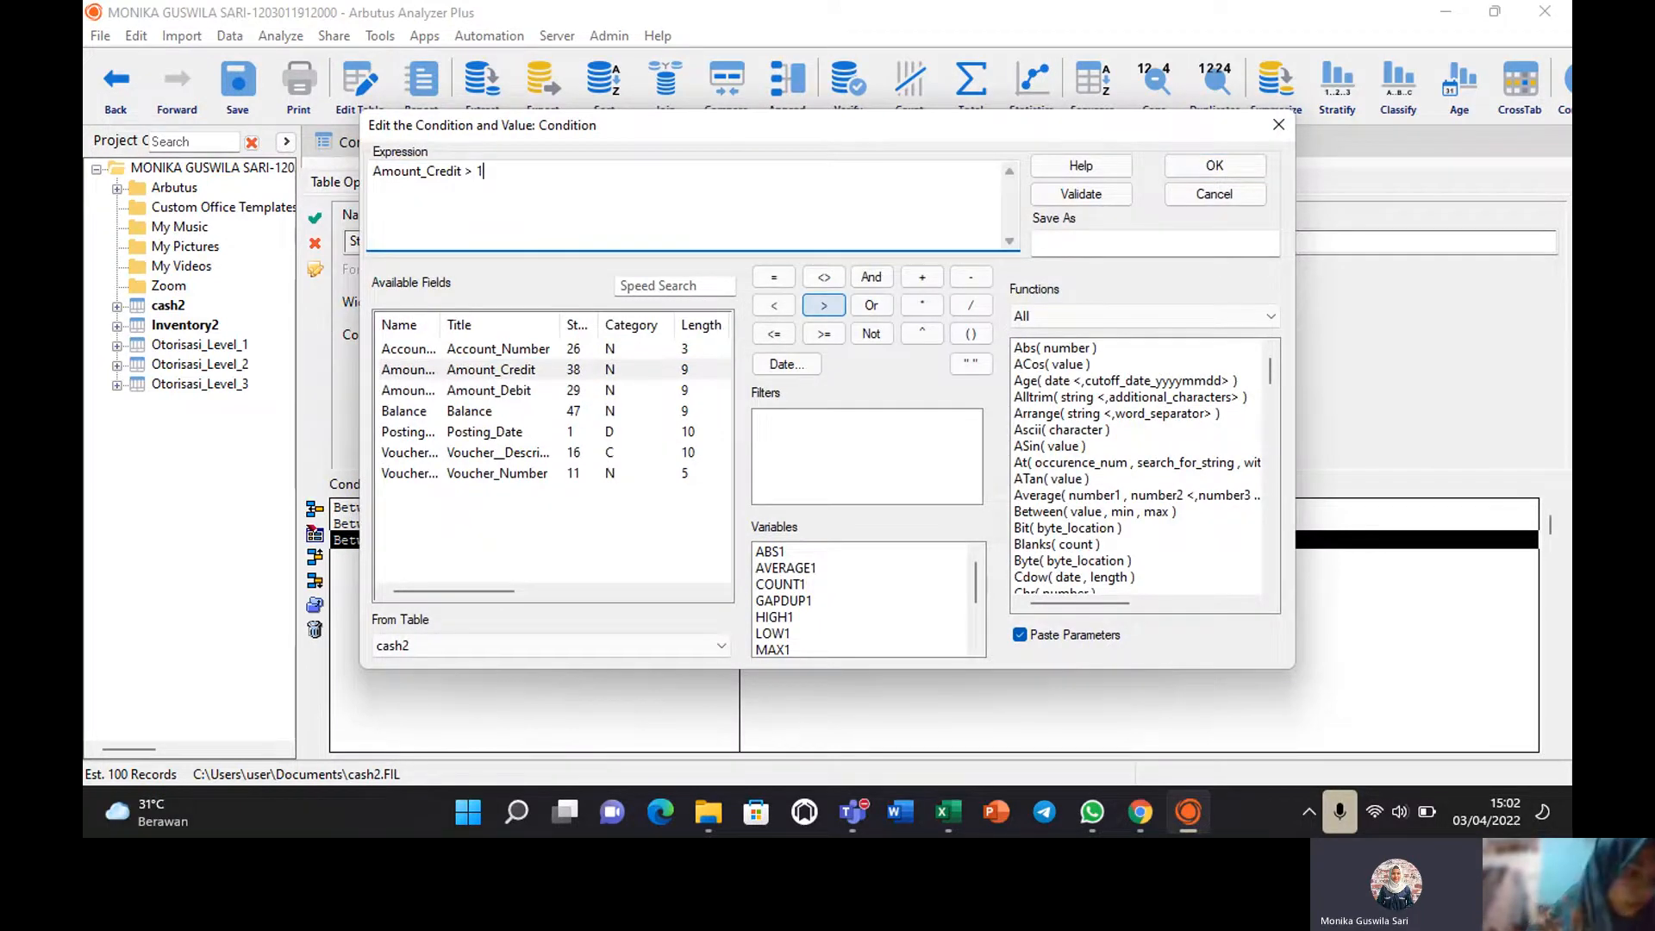
{"action": "type", "text": "000"}
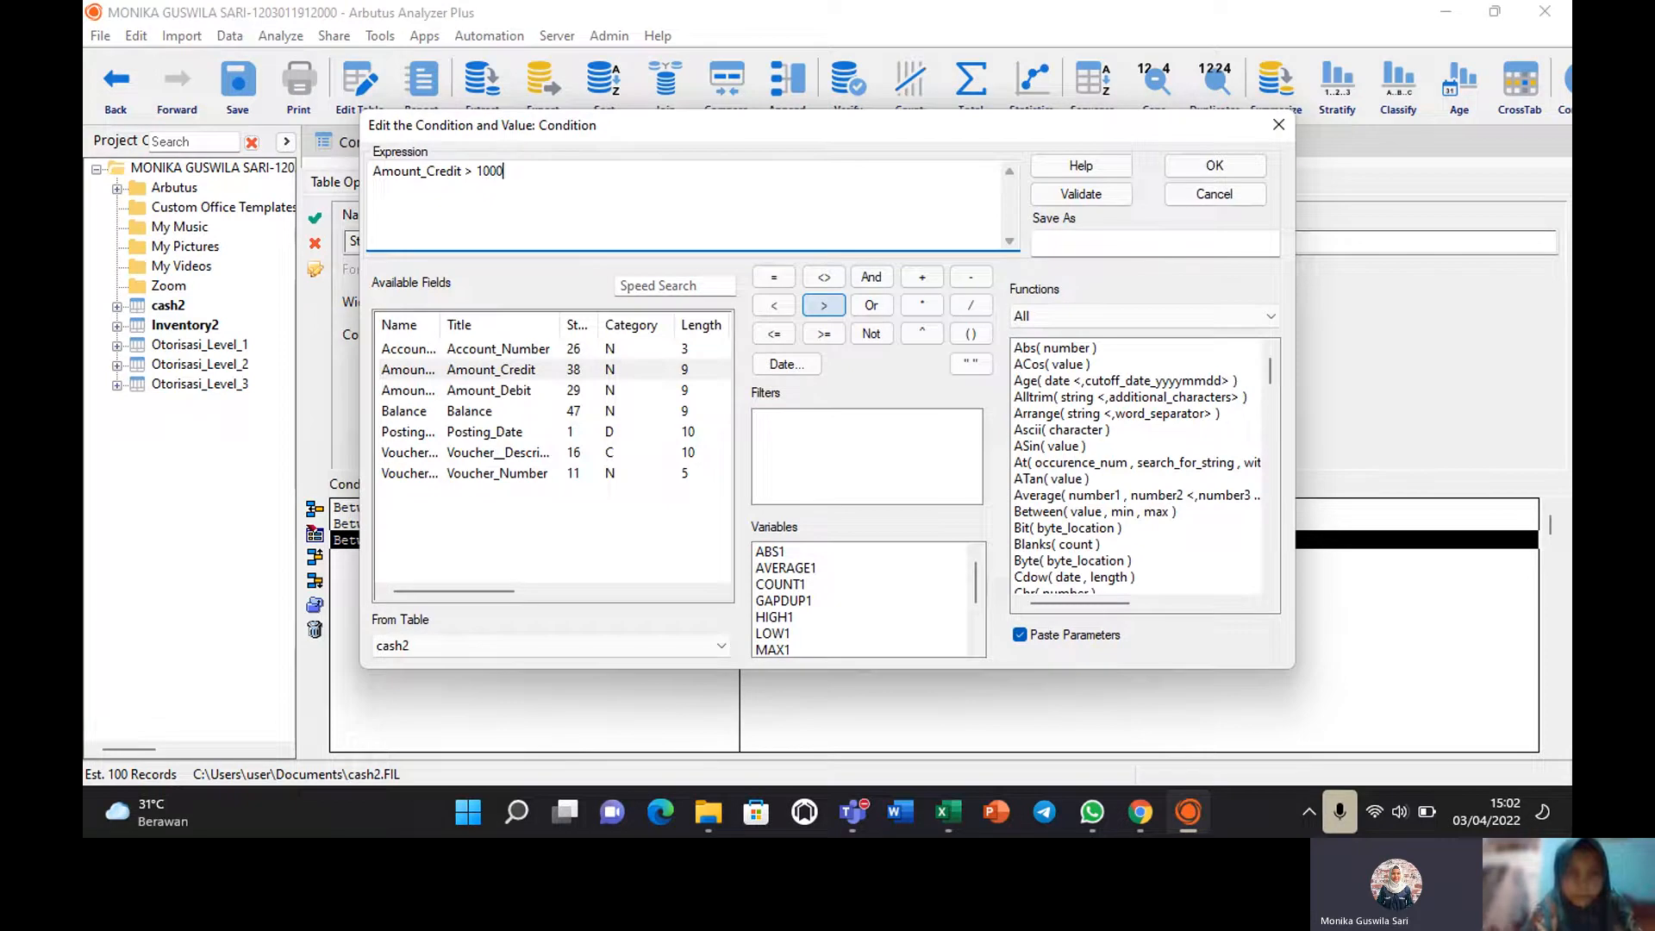
{"action": "type", "text": "00000"}
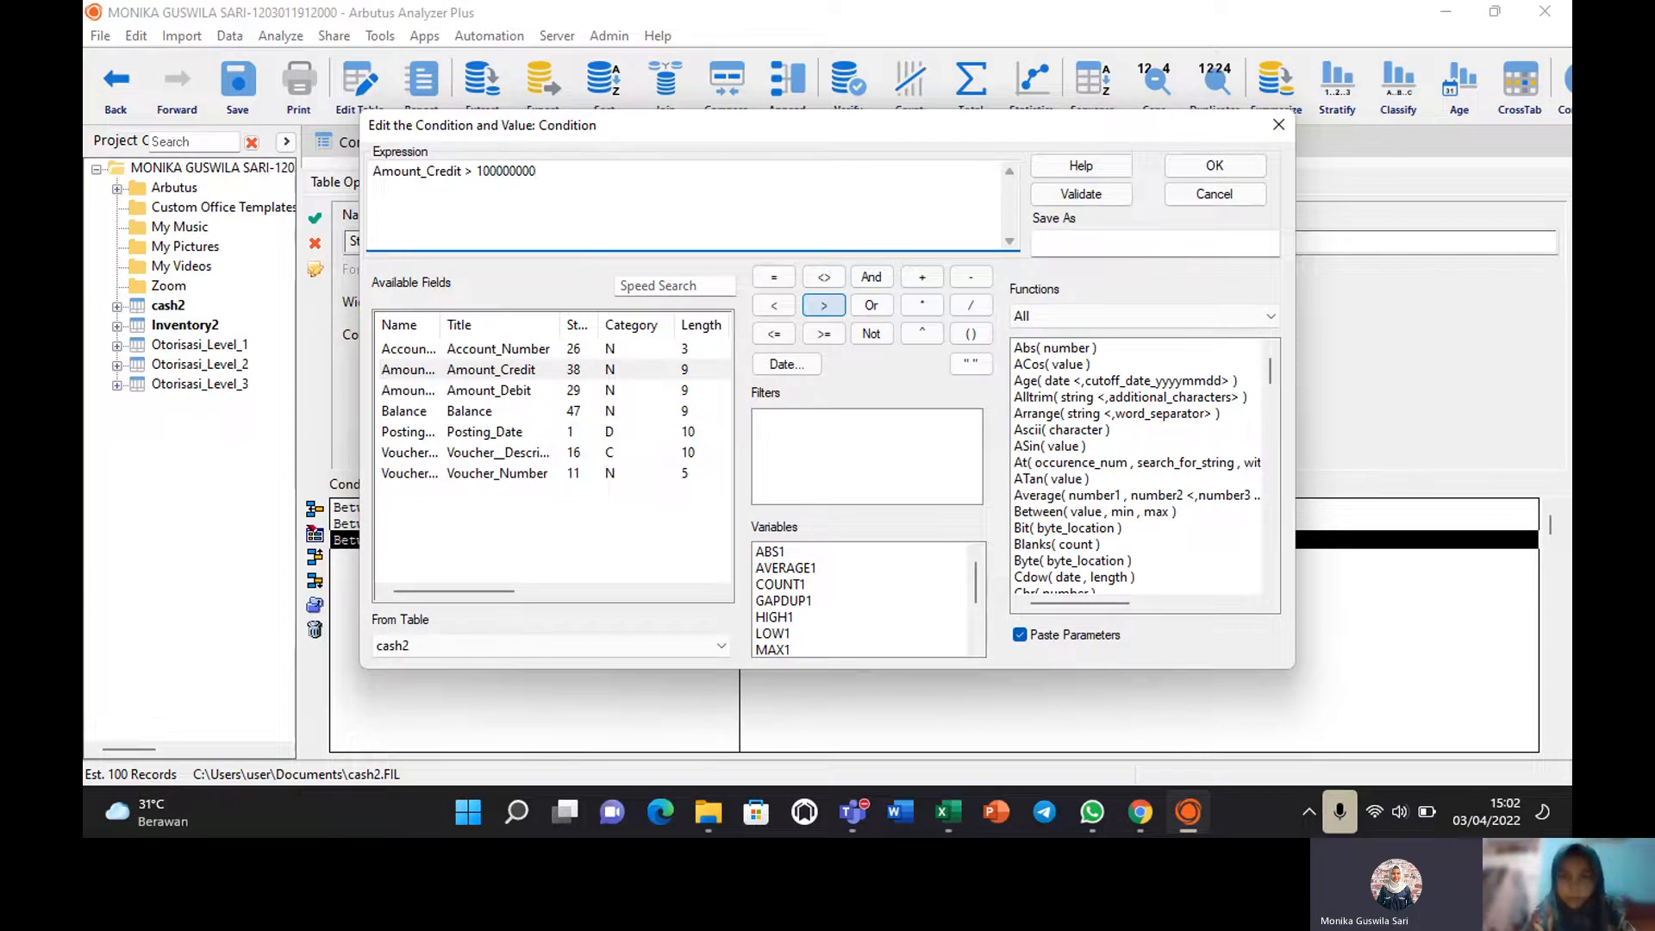
{"action": "left_click", "coordinate": [1082, 194]}
{"action": "left_click", "coordinate": [878, 481]}
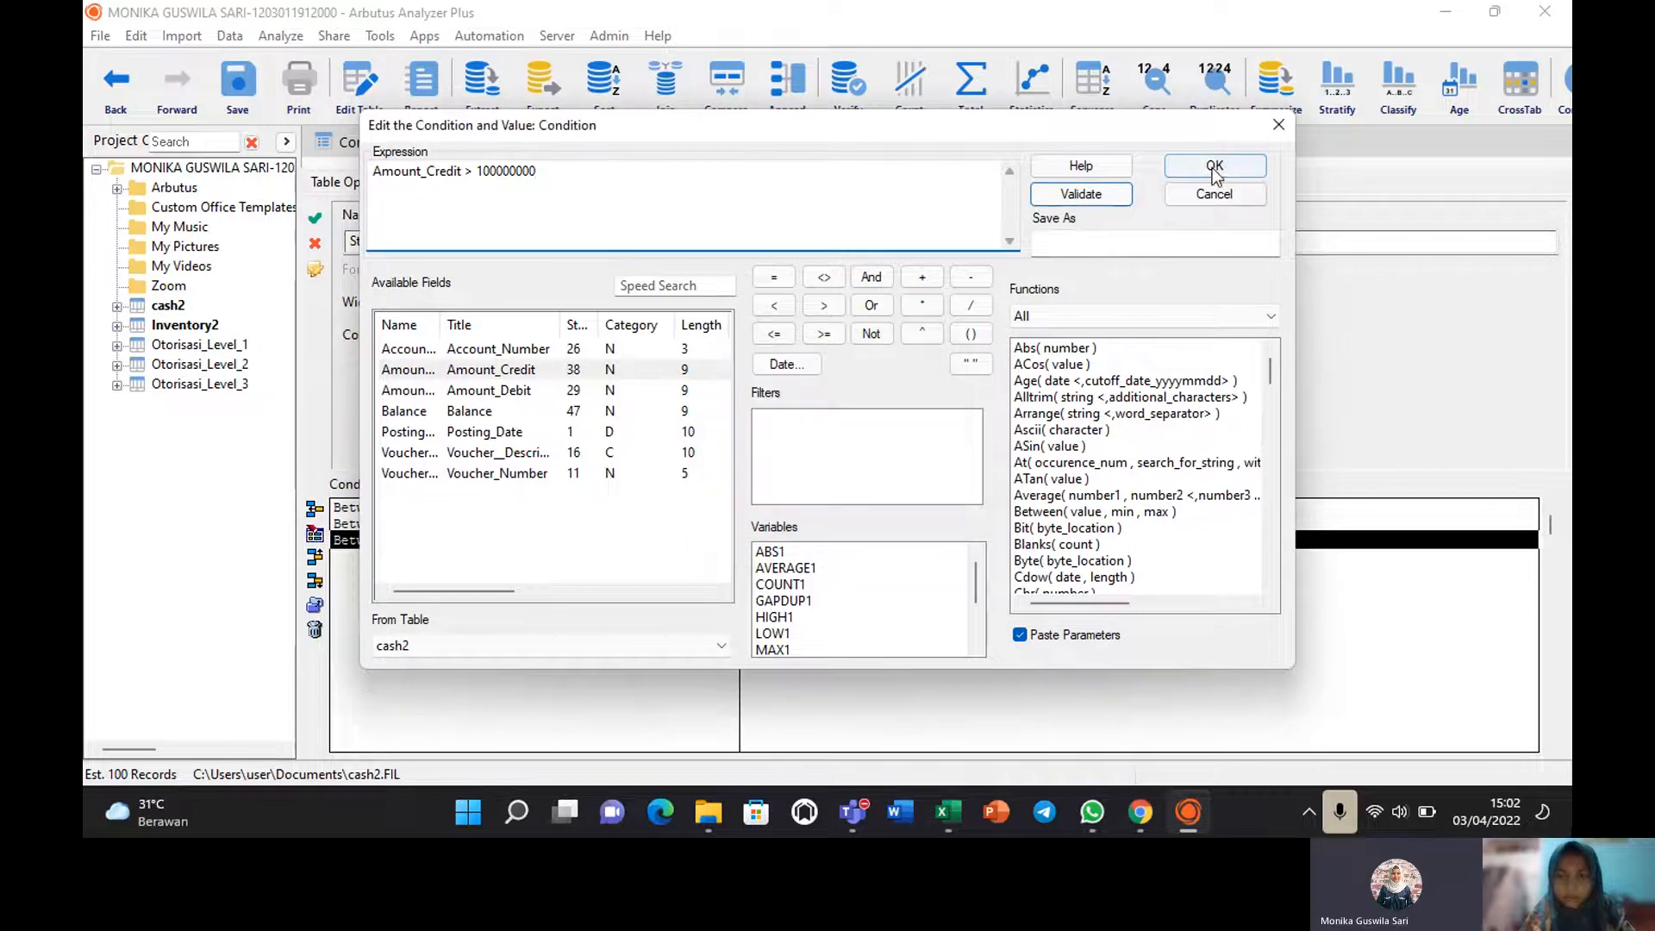
{"action": "left_click", "coordinate": [1214, 168]}
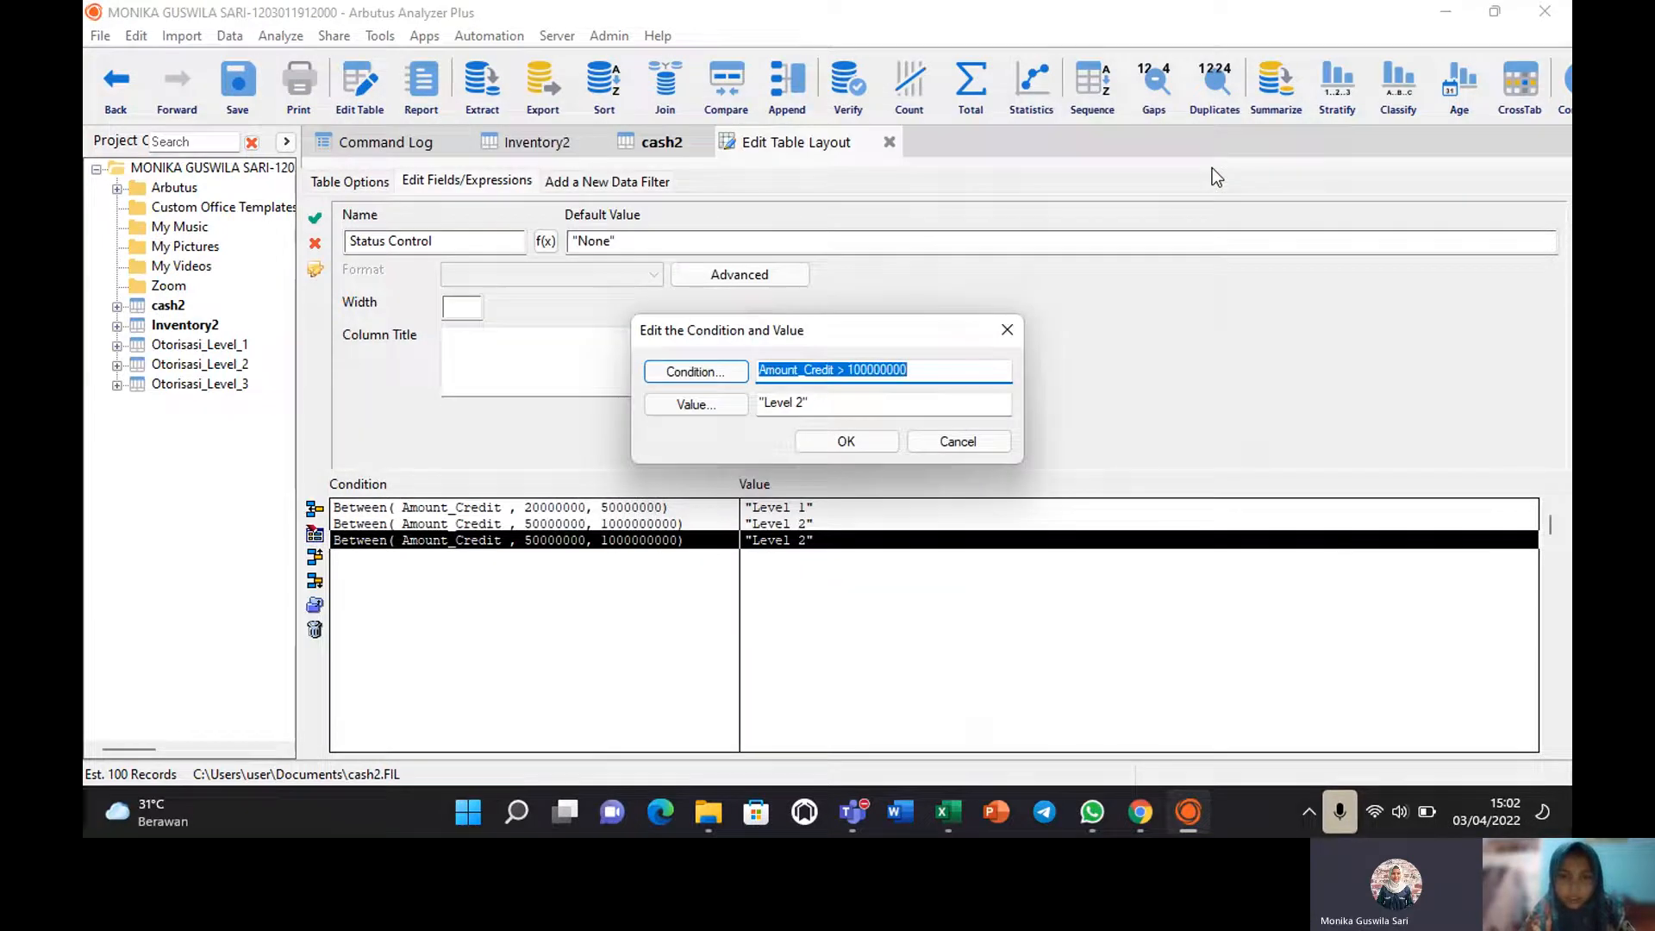
{"action": "left_click", "coordinate": [844, 443]}
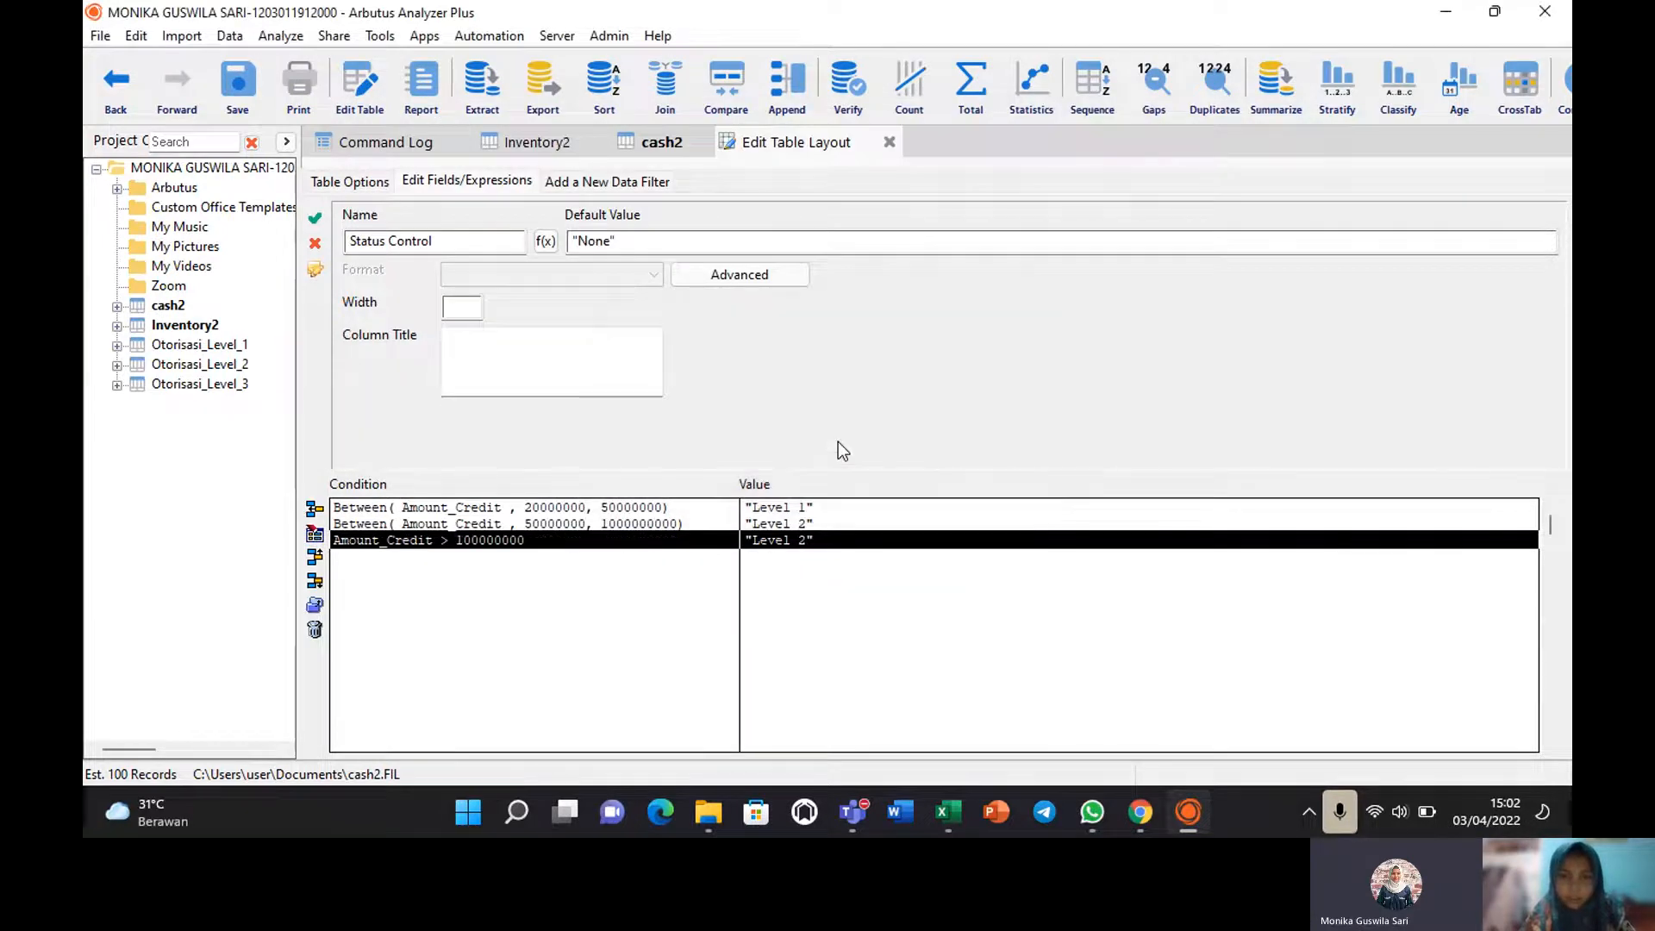
Change the third row's value label to "Level 3".
{"action": "double_click", "coordinate": [768, 541]}
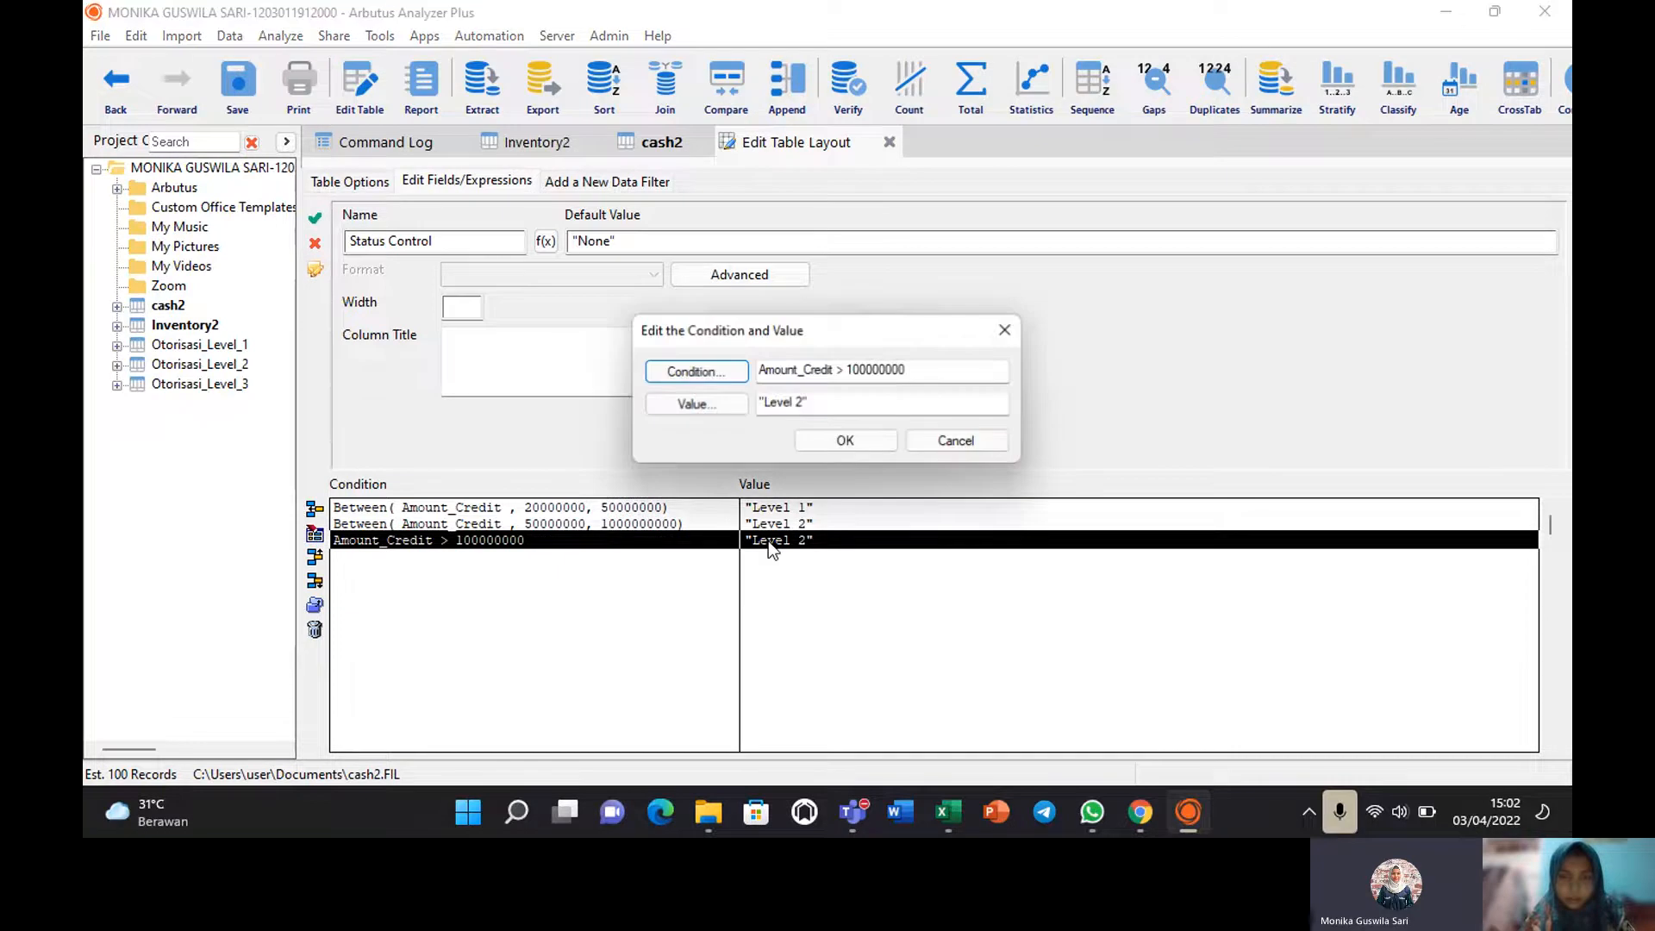
{"action": "left_click", "coordinate": [807, 399]}
{"action": "key", "text": "BackSpace"}
{"action": "type", "text": "3"}
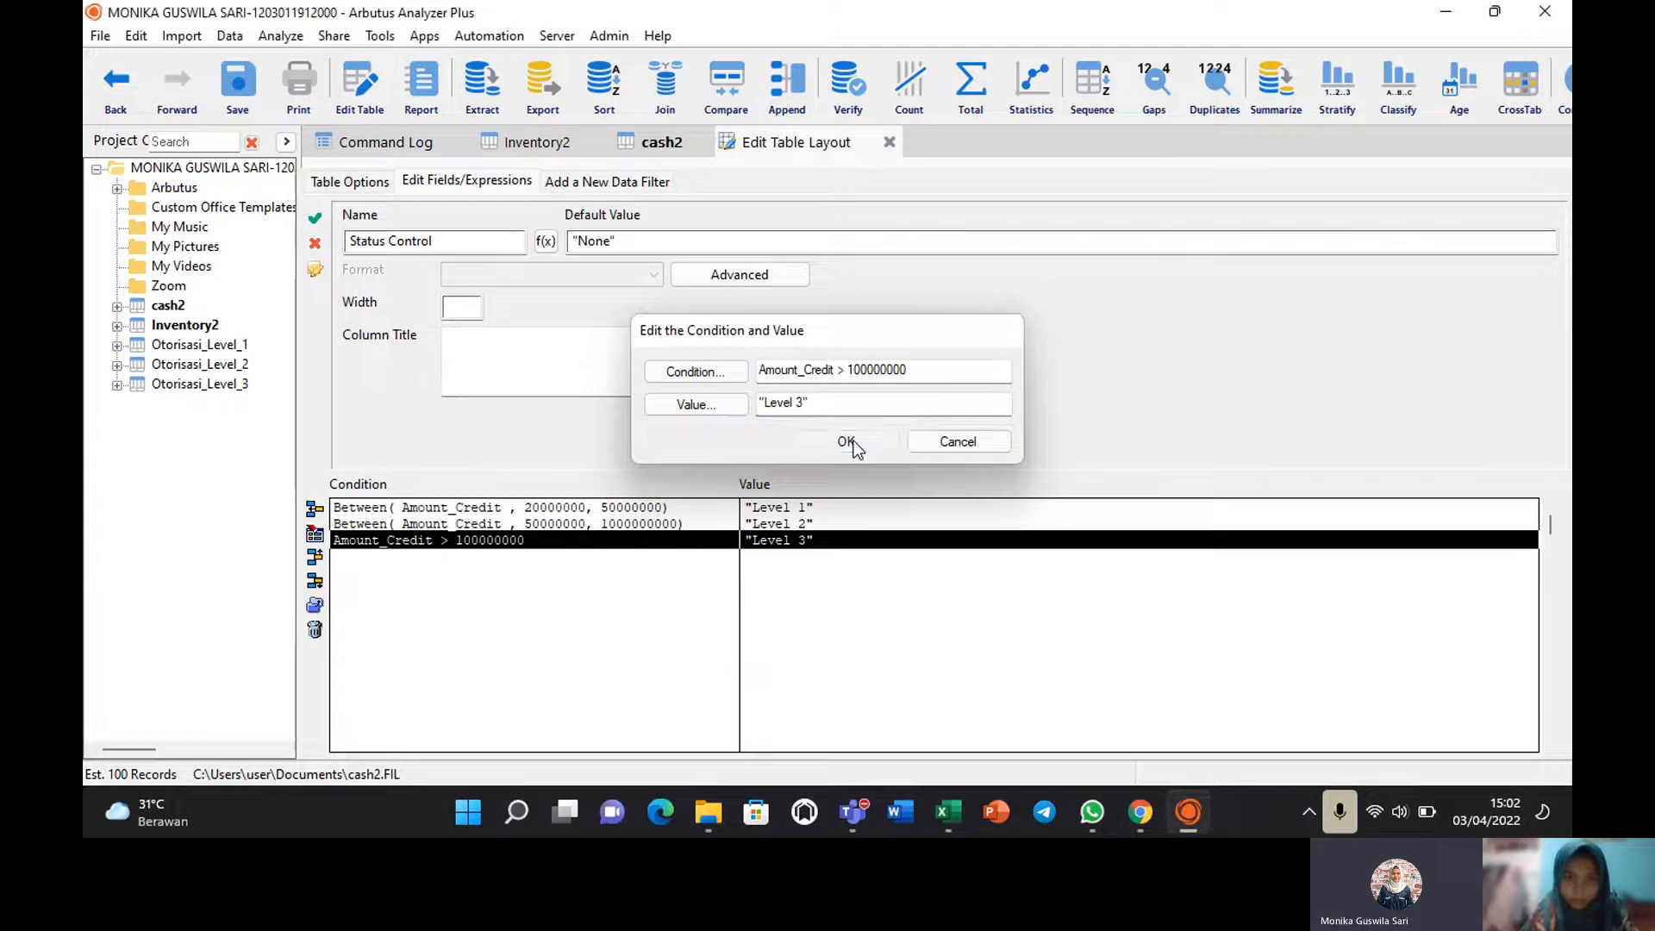
{"action": "left_click", "coordinate": [854, 442]}
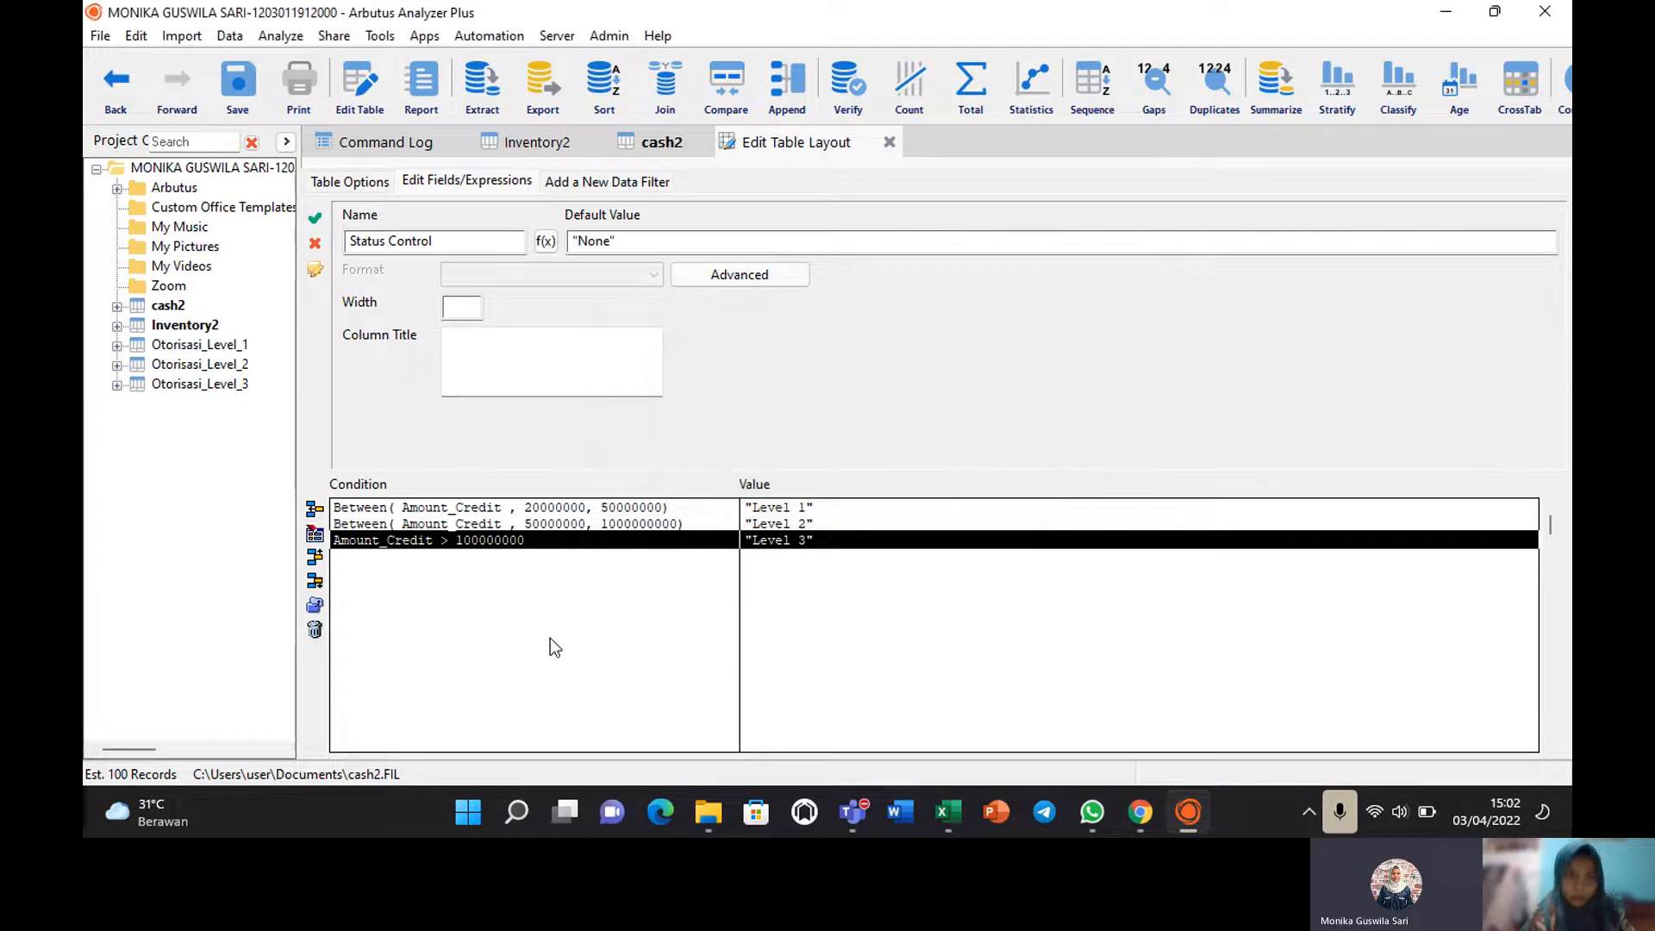
Save the Status Control field and add it as a column in the cash2 view.
{"action": "left_click", "coordinate": [317, 222]}
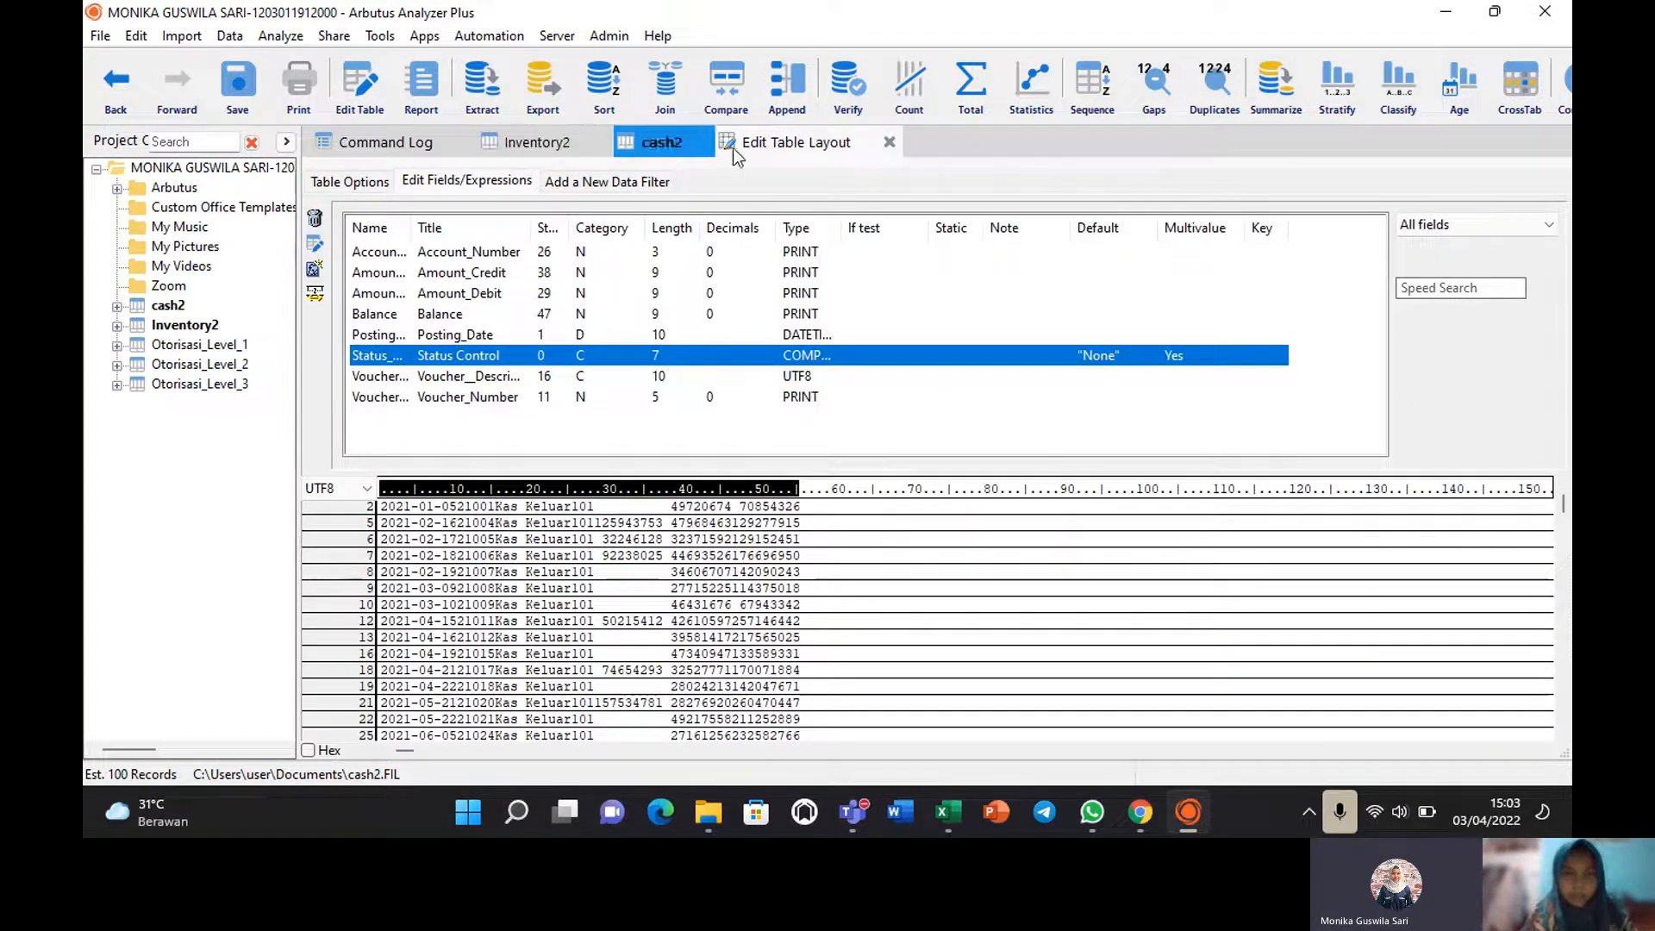
{"action": "left_click", "coordinate": [669, 147]}
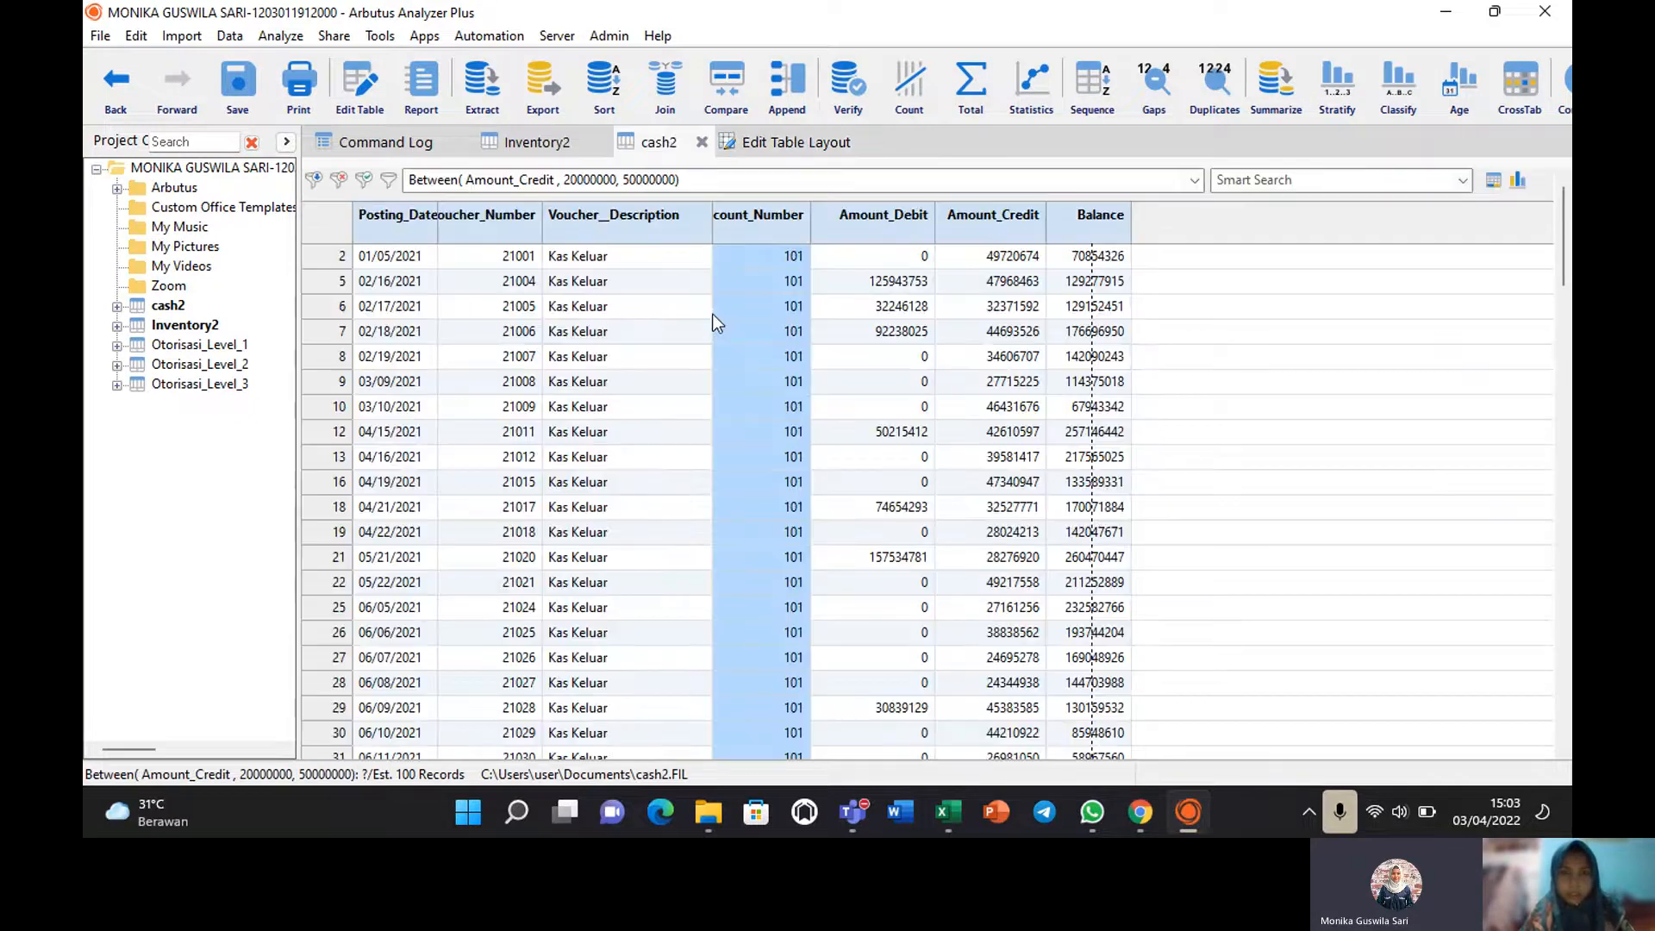
{"action": "left_click_drag", "start_coordinate": [712, 222], "coordinate": [693, 225]}
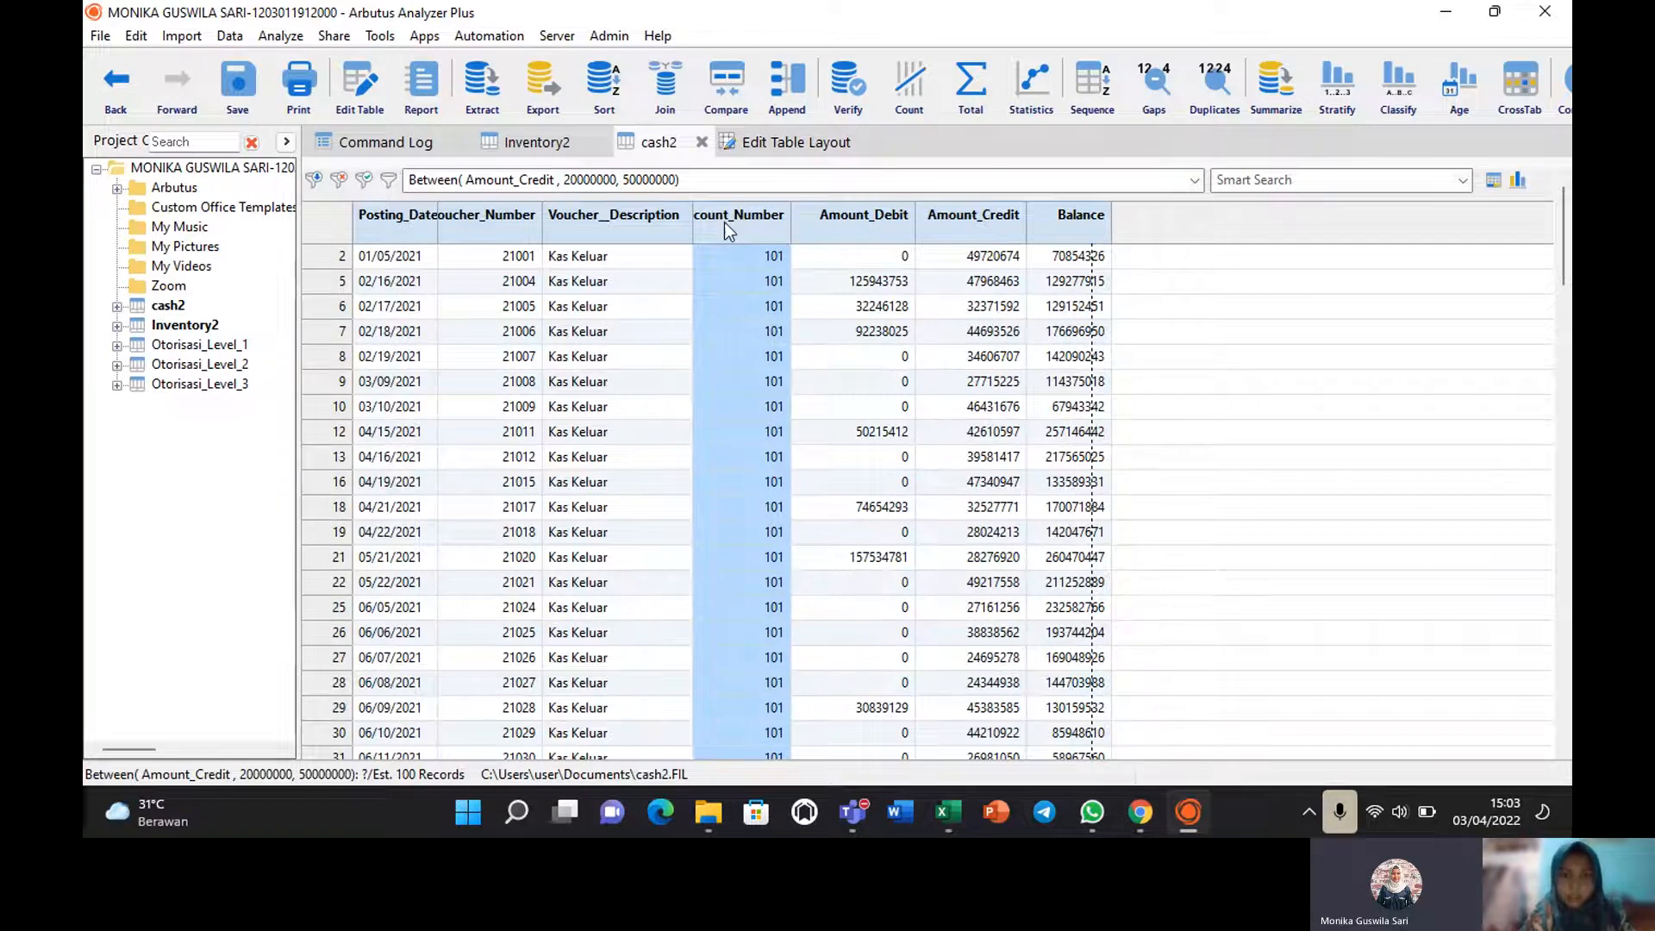
{"action": "right_click", "coordinate": [725, 223]}
{"action": "left_click", "coordinate": [785, 272]}
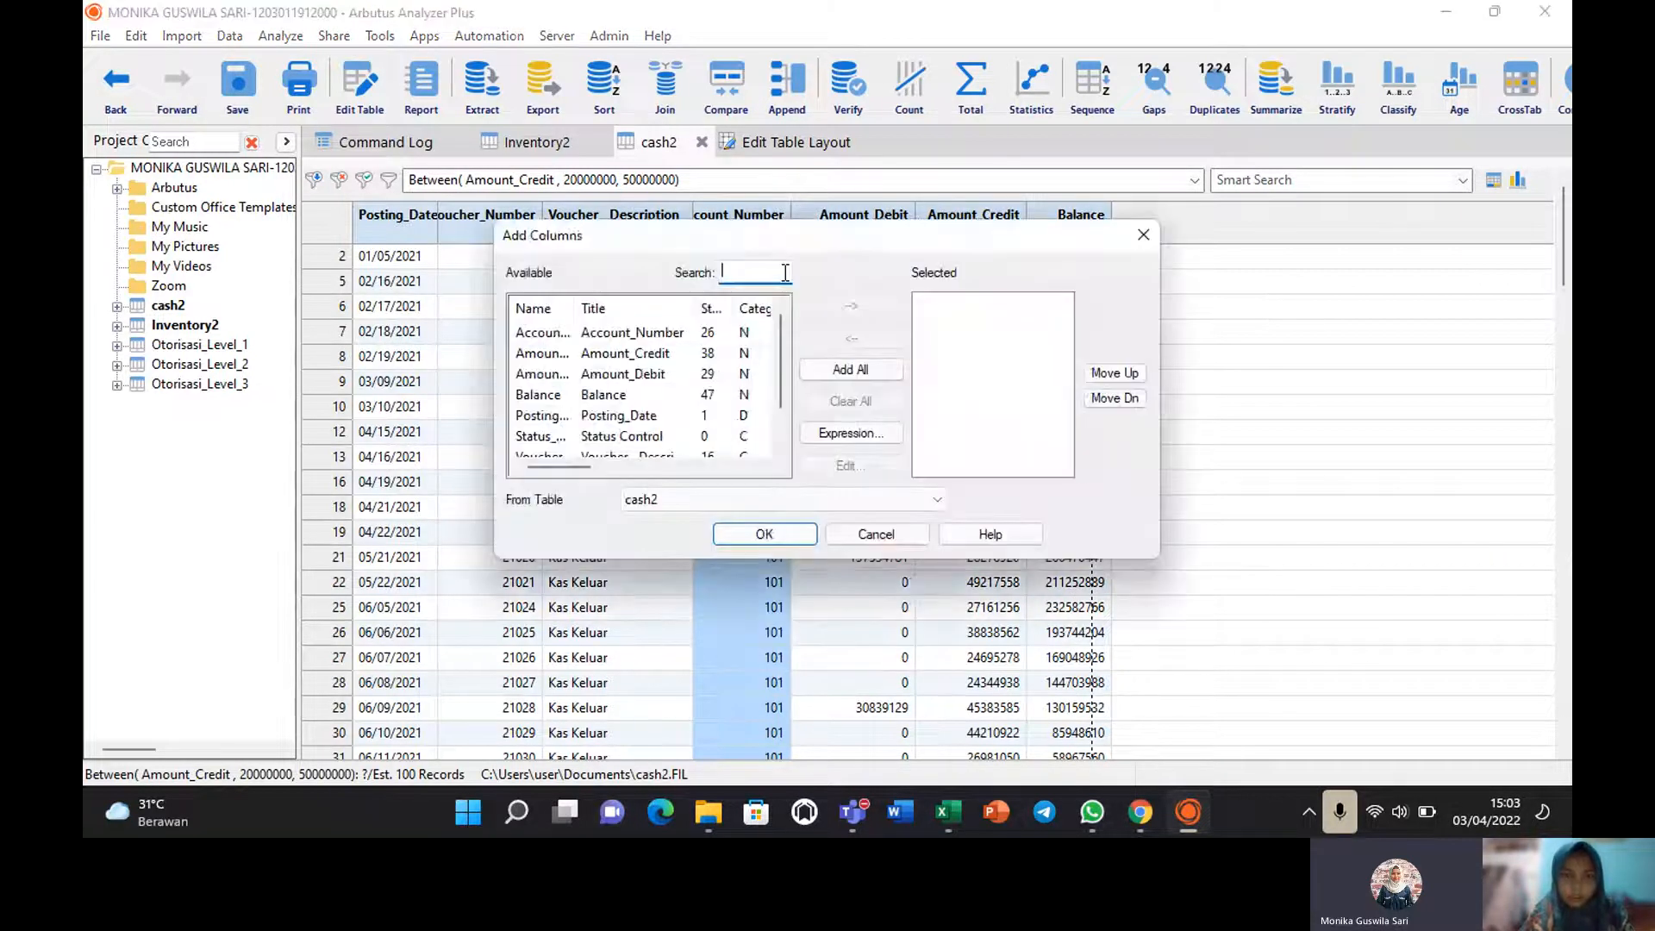
{"action": "left_click", "coordinate": [611, 436]}
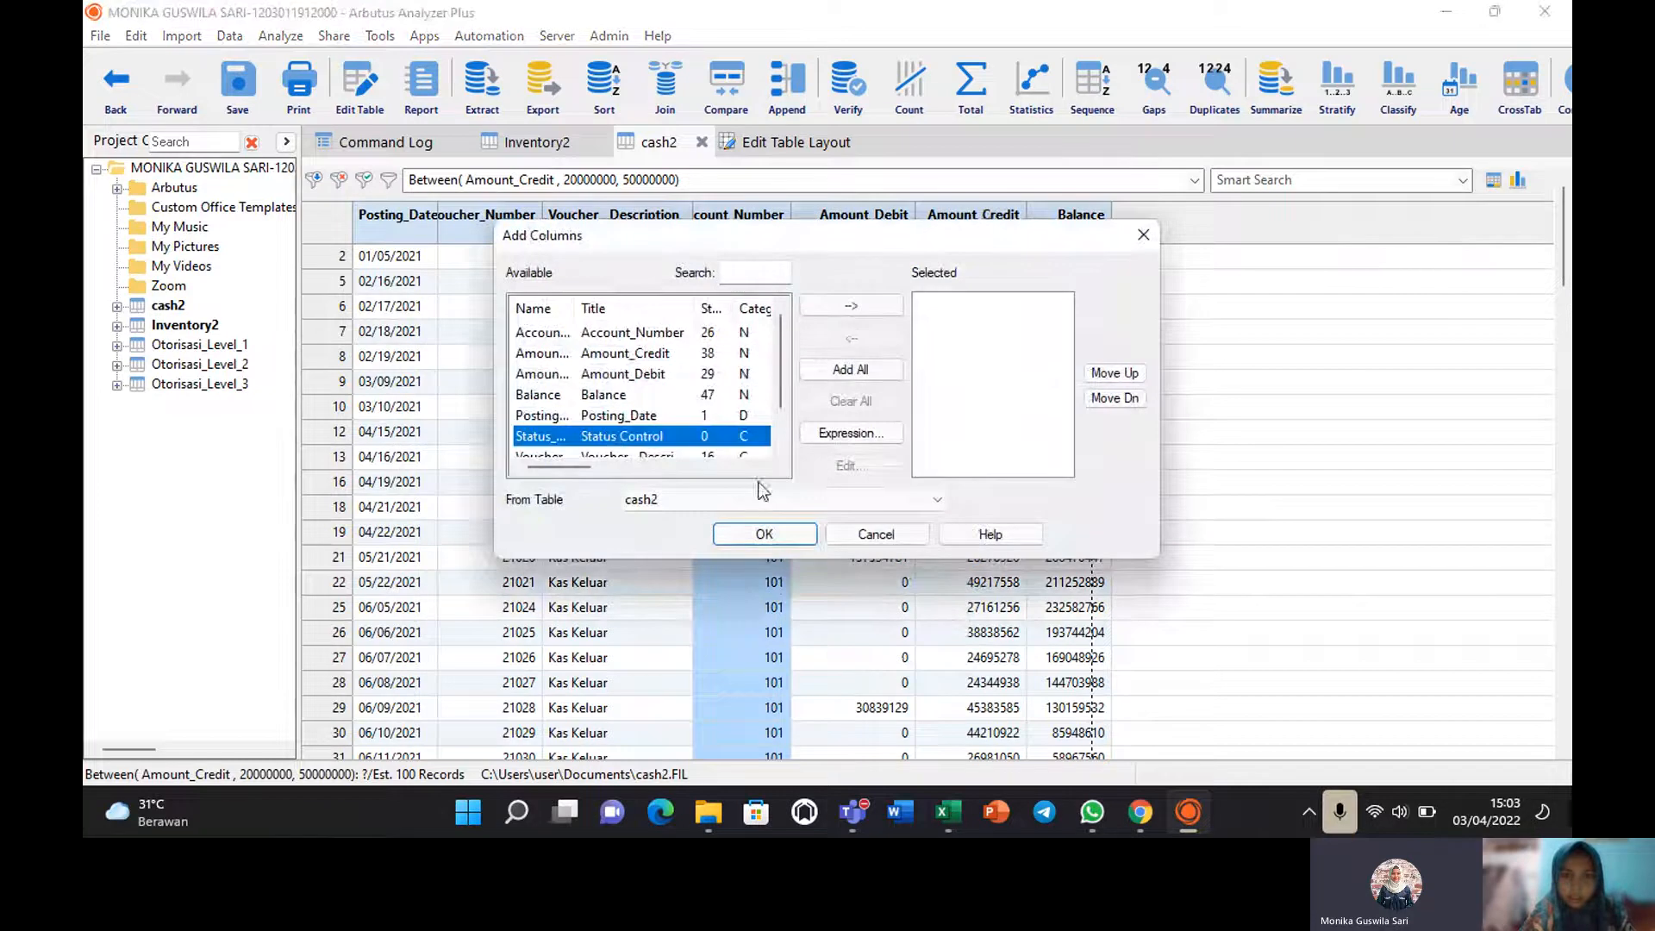
{"action": "double_click", "coordinate": [660, 433]}
{"action": "left_click", "coordinate": [767, 533]}
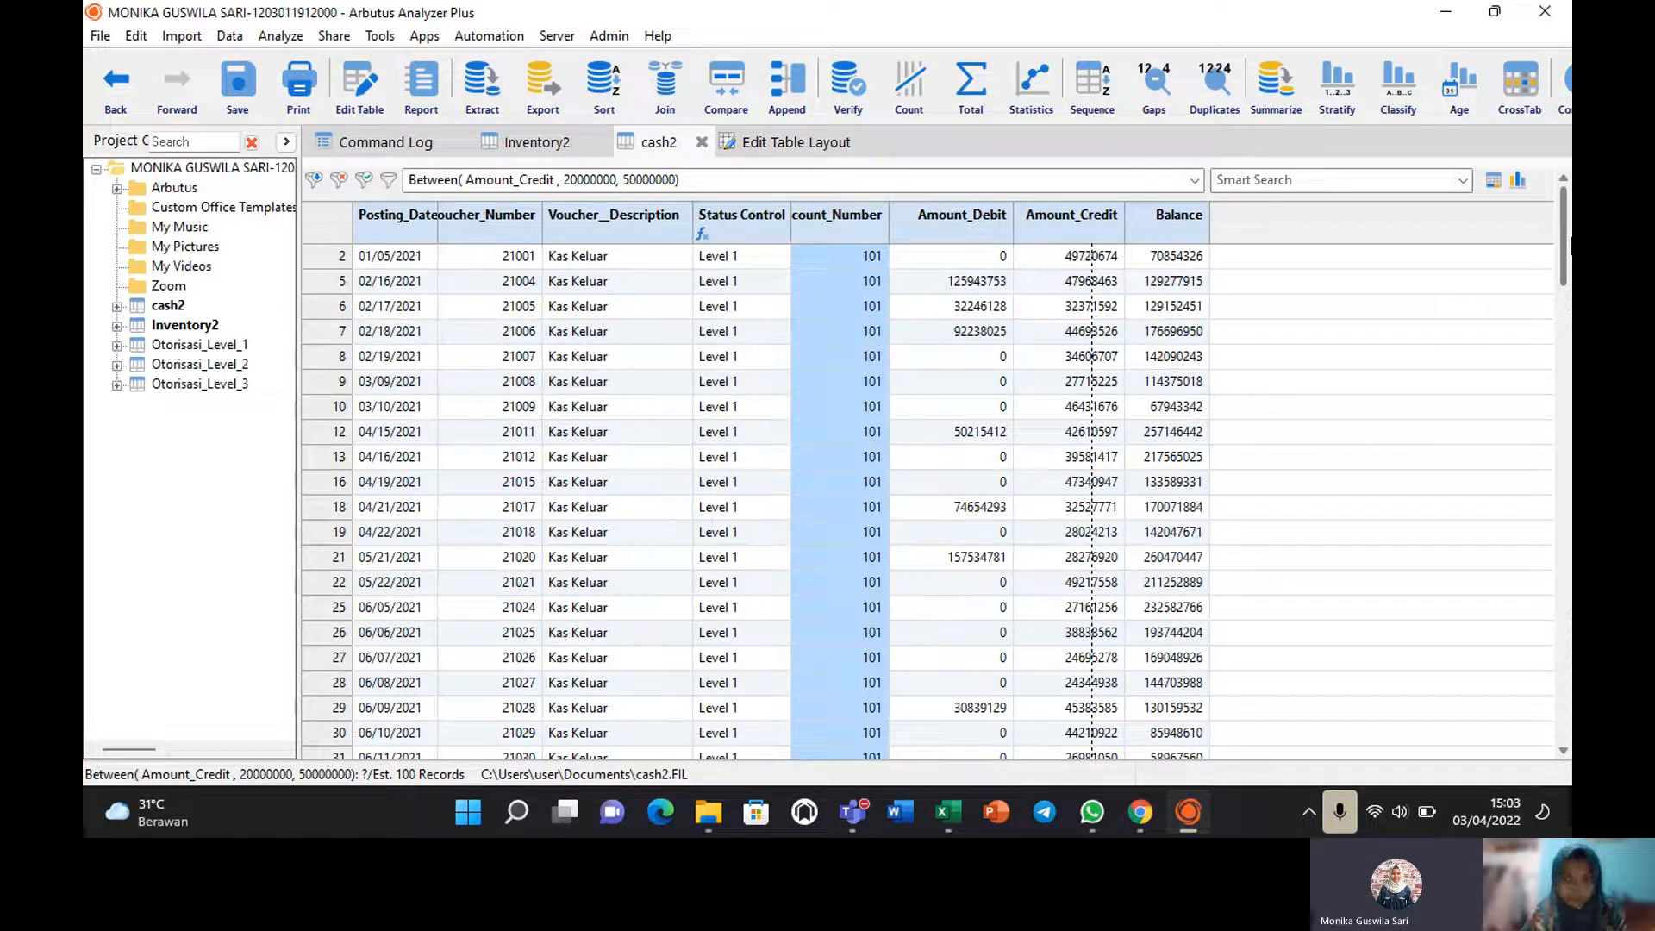
{"action": "mouse_move", "coordinate": [1567, 247]}
{"action": "left_mouse_down"}
{"action": "mouse_move", "coordinate": [1567, 679]}
{"action": "mouse_move", "coordinate": [1567, 251]}
{"action": "left_mouse_up"}
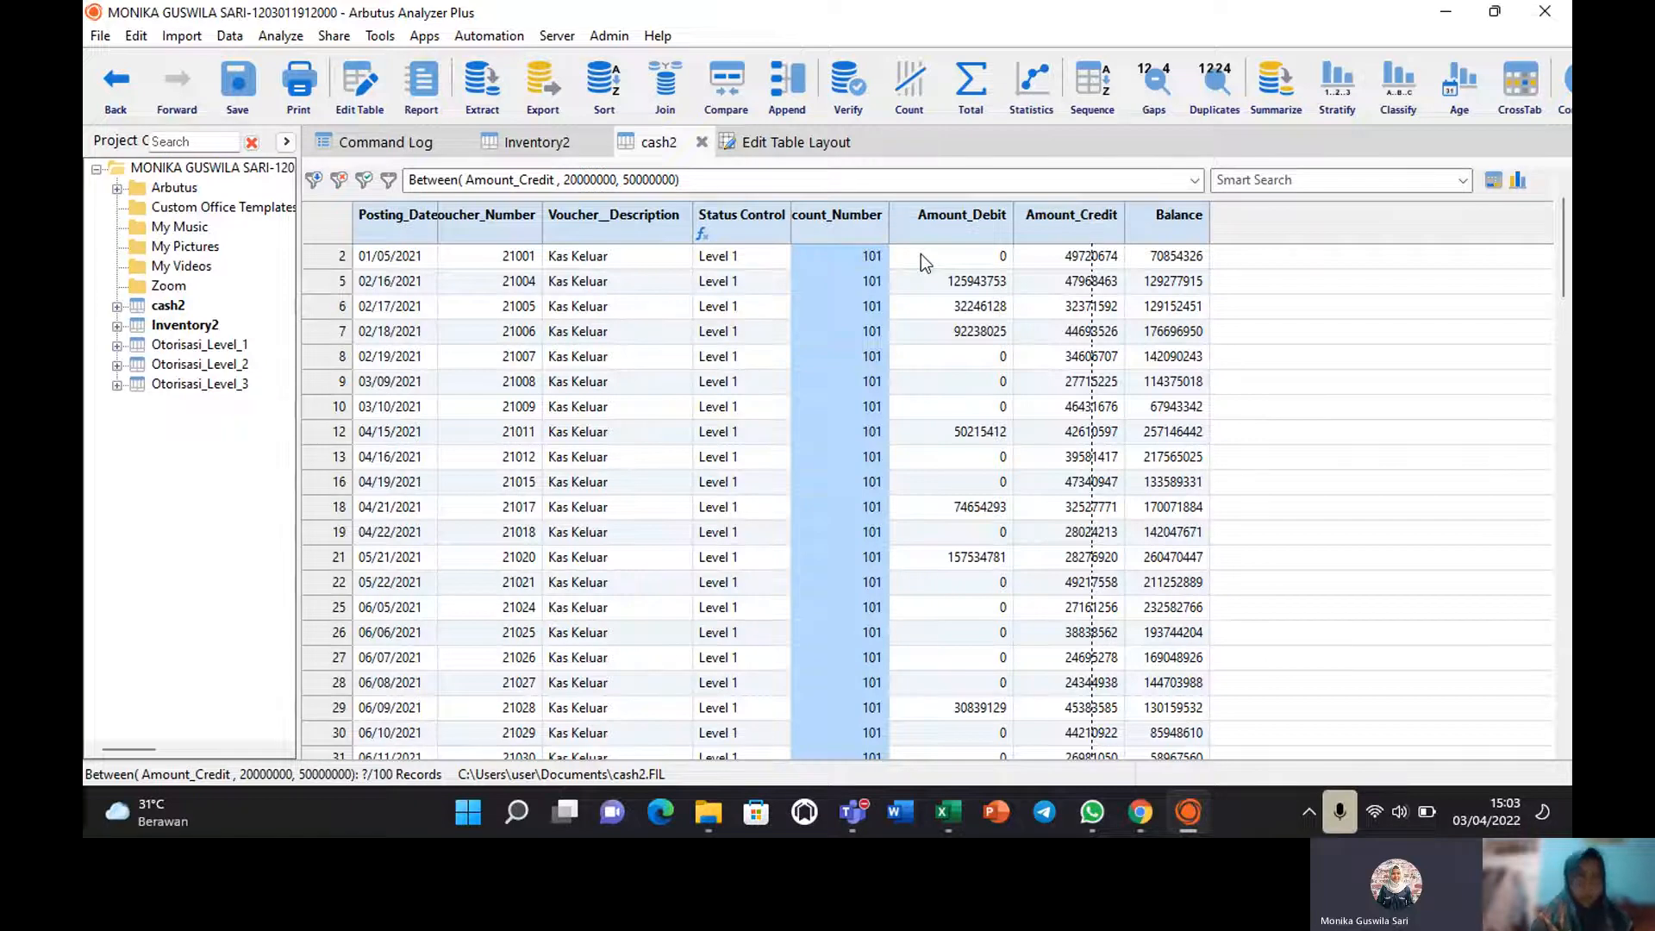
Import the cash sheet of Cash GL.xlsx as table cash3, then bring up the ATLAS workbook in Excel.
{"action": "left_click", "coordinate": [182, 35]}
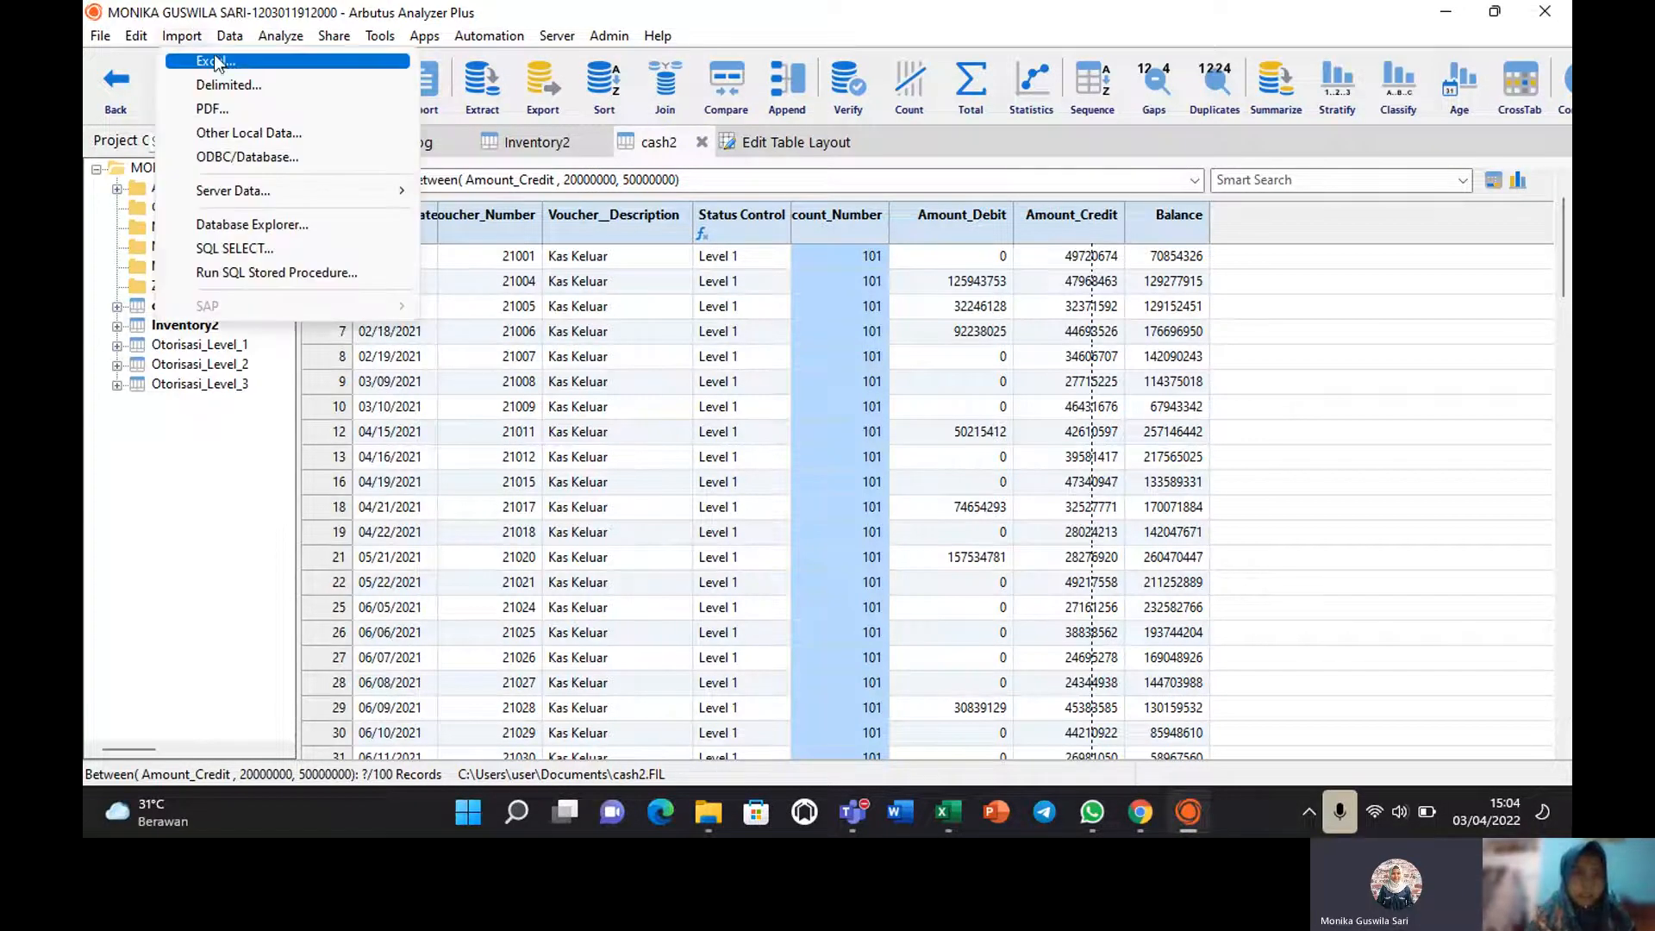
{"action": "left_click", "coordinate": [217, 59]}
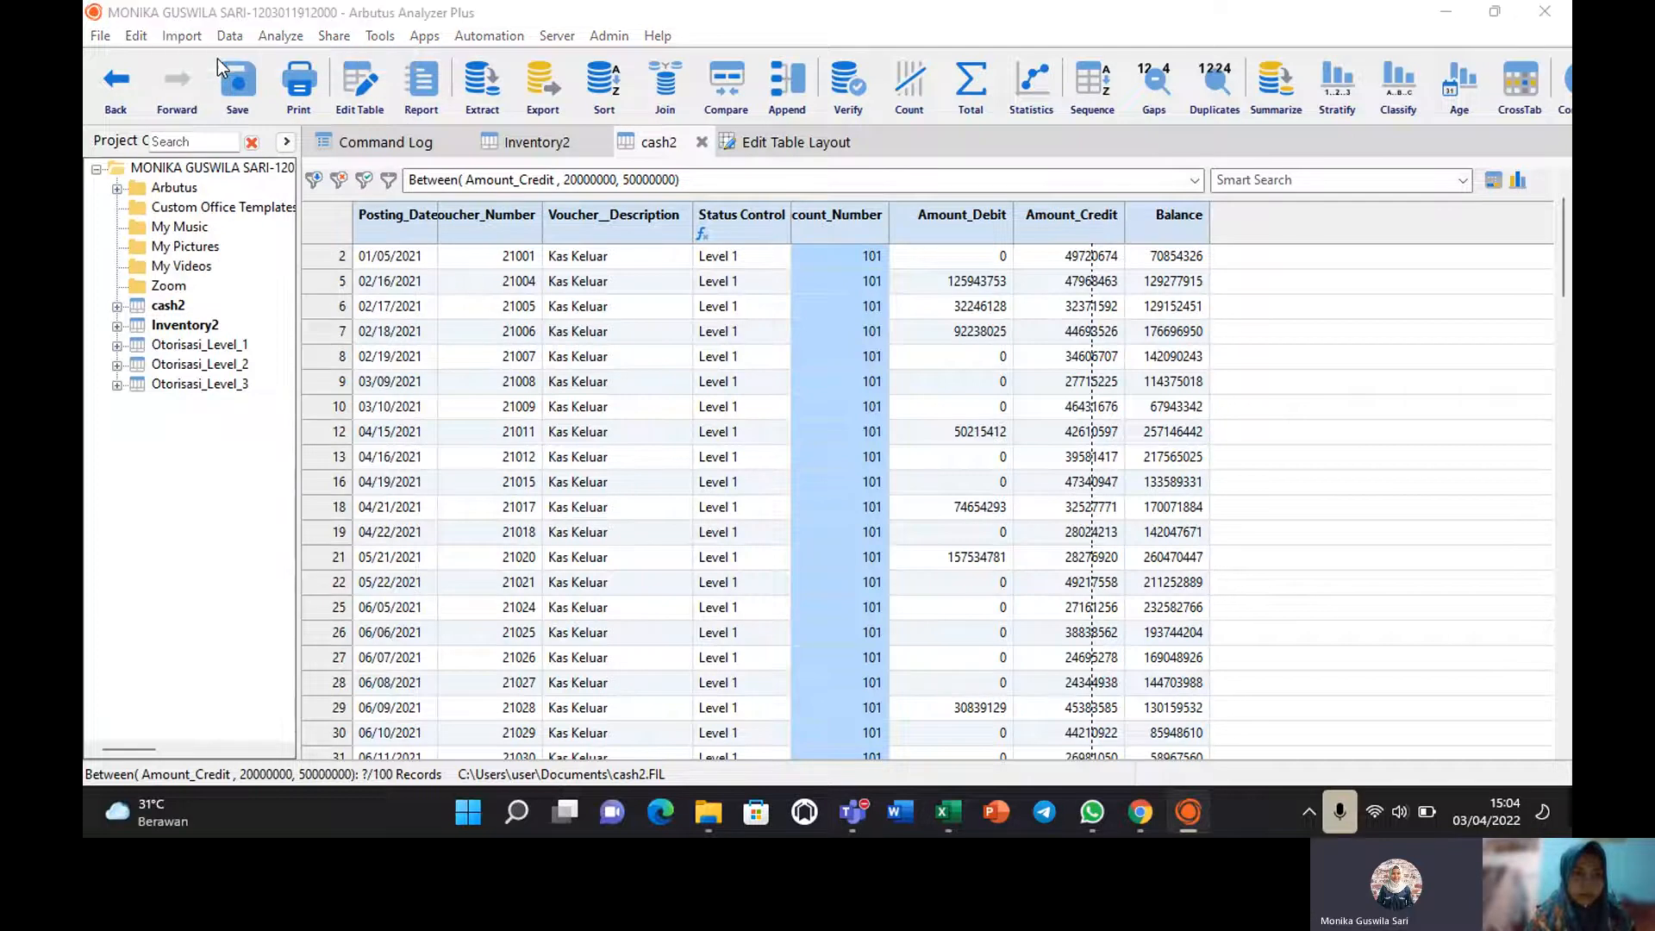
{"action": "double_click", "coordinate": [321, 226]}
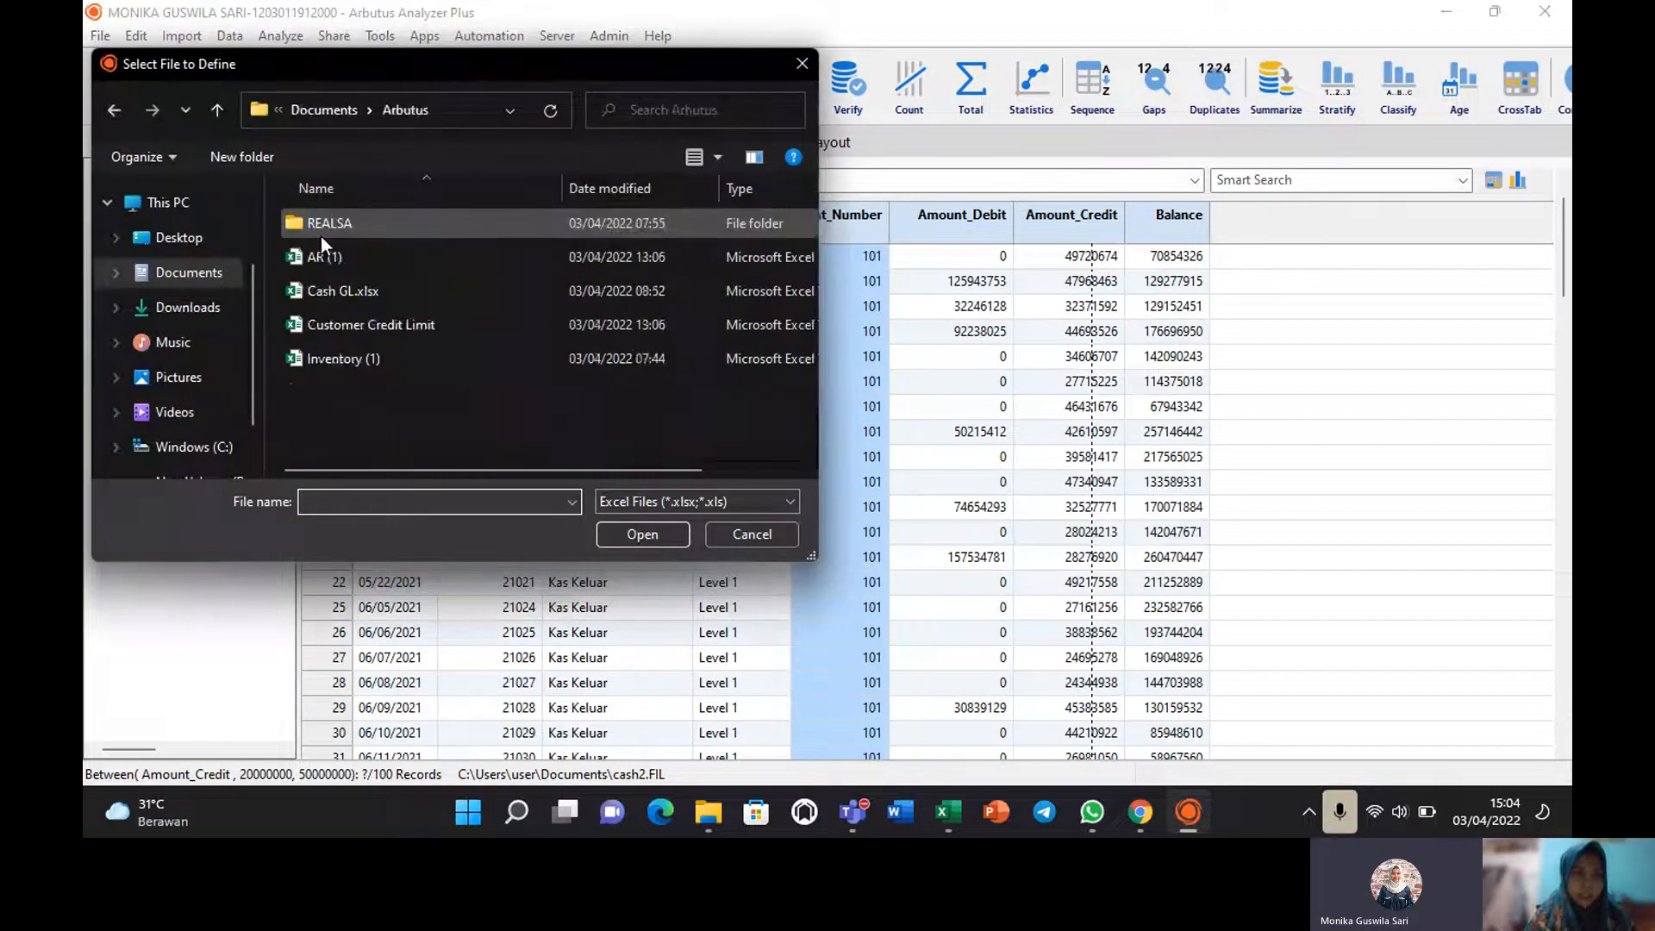
{"action": "left_click", "coordinate": [390, 298]}
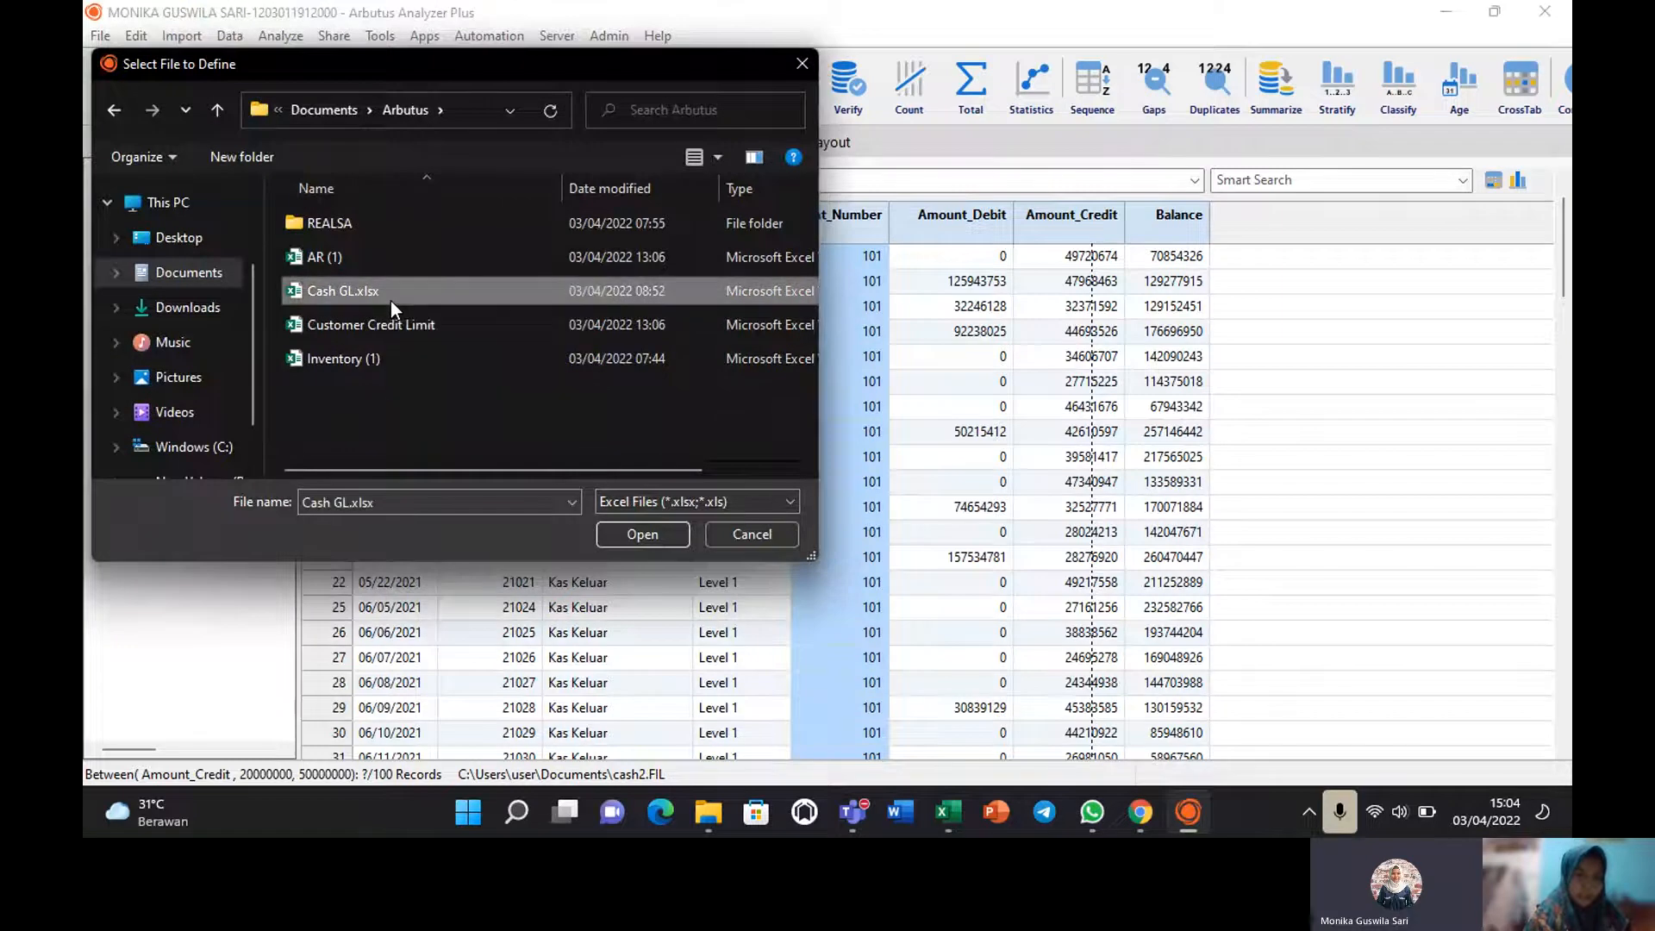
{"action": "left_click", "coordinate": [625, 533]}
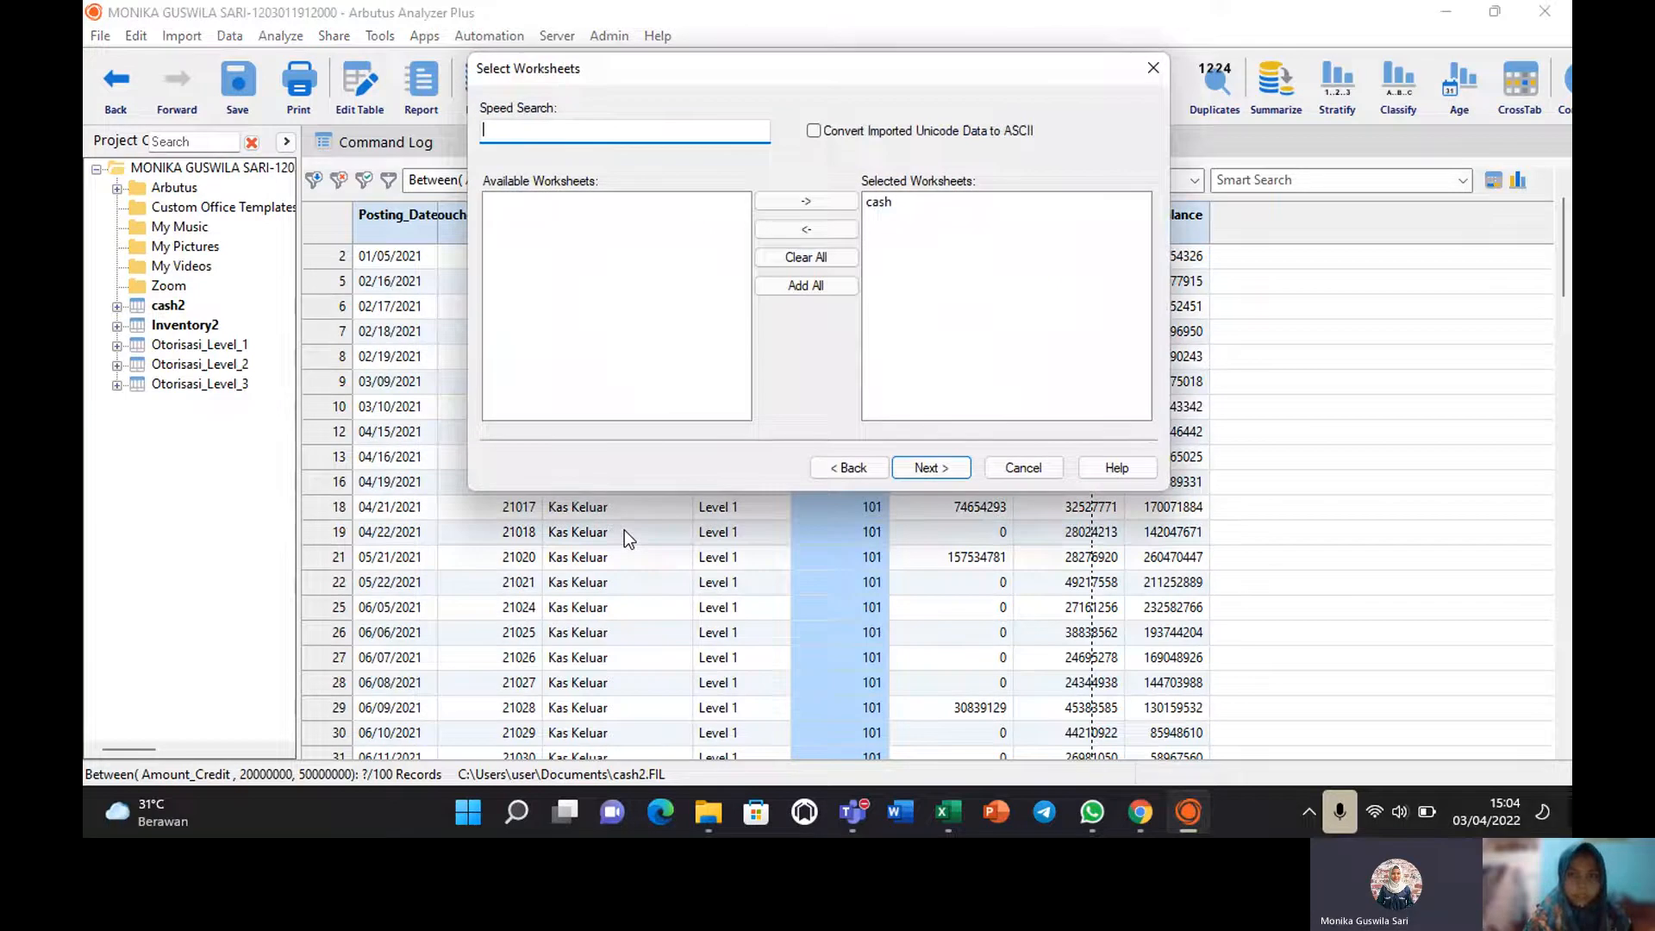
{"action": "left_click", "coordinate": [927, 470]}
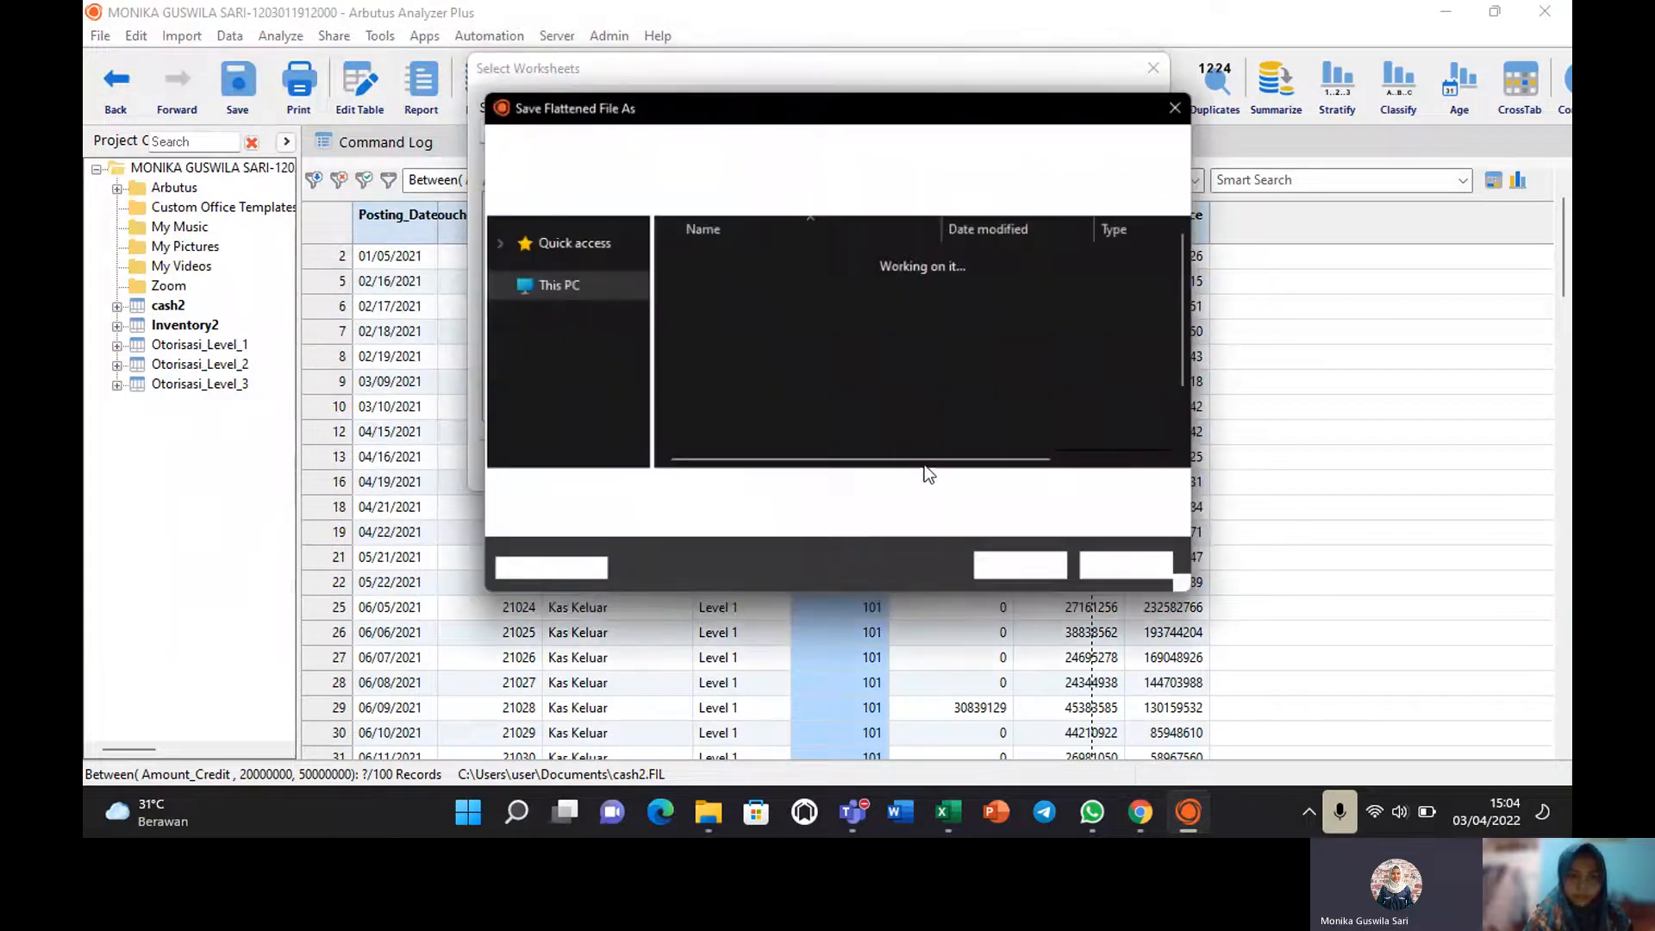
{"action": "left_click", "coordinate": [1026, 575]}
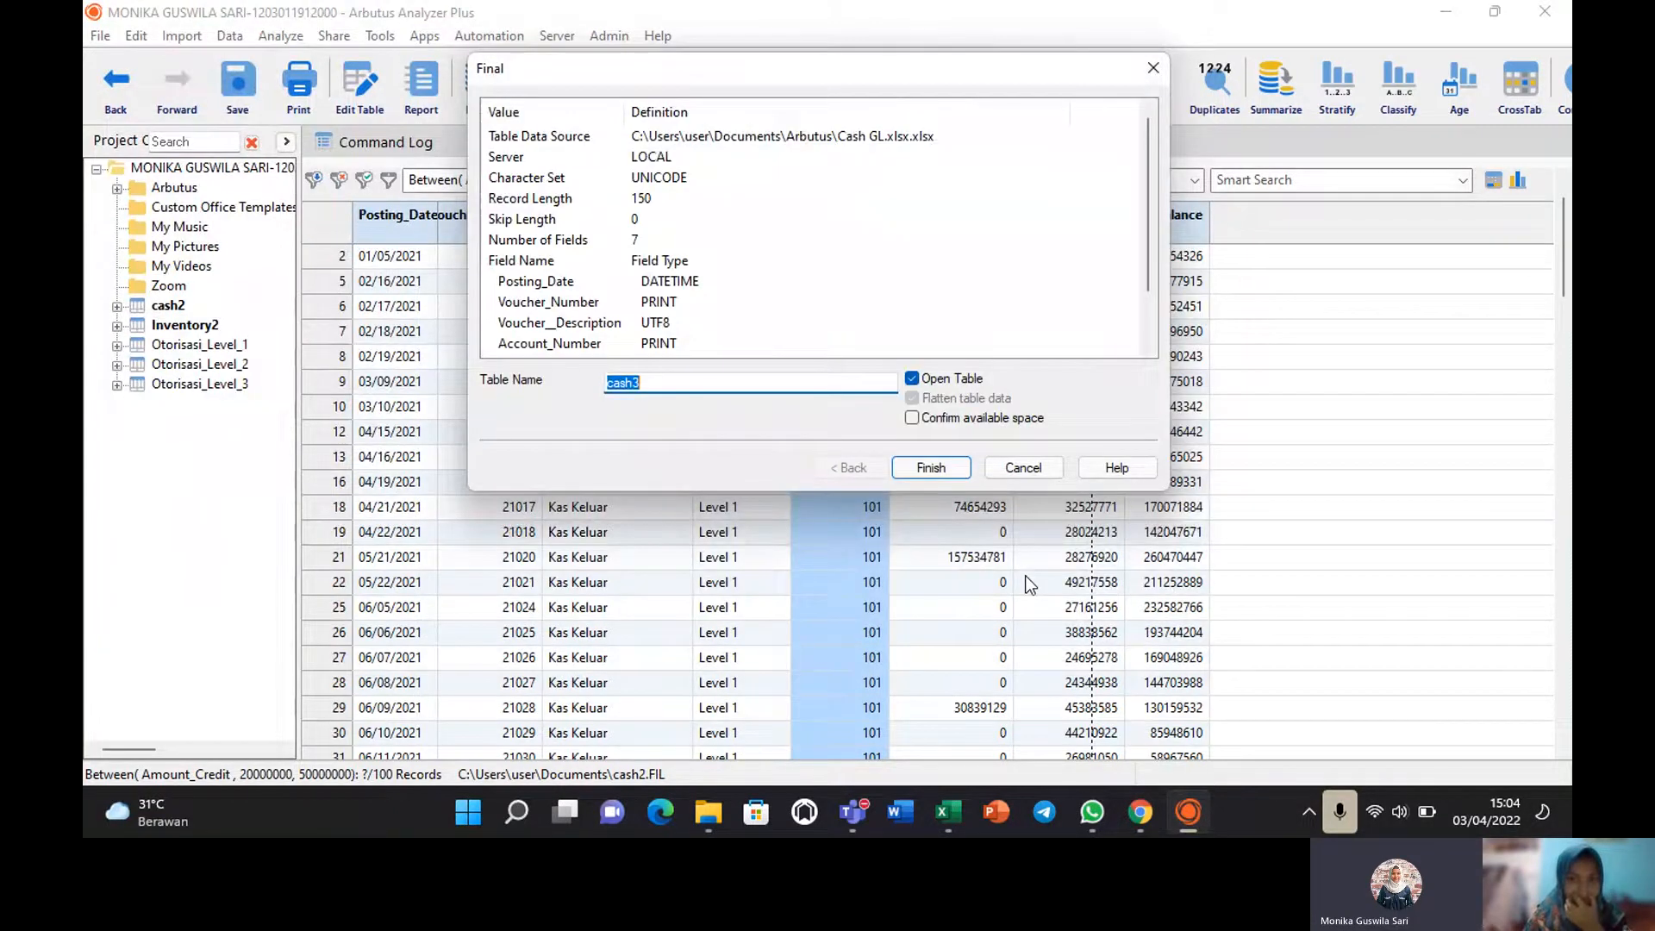
{"action": "left_click", "coordinate": [917, 470]}
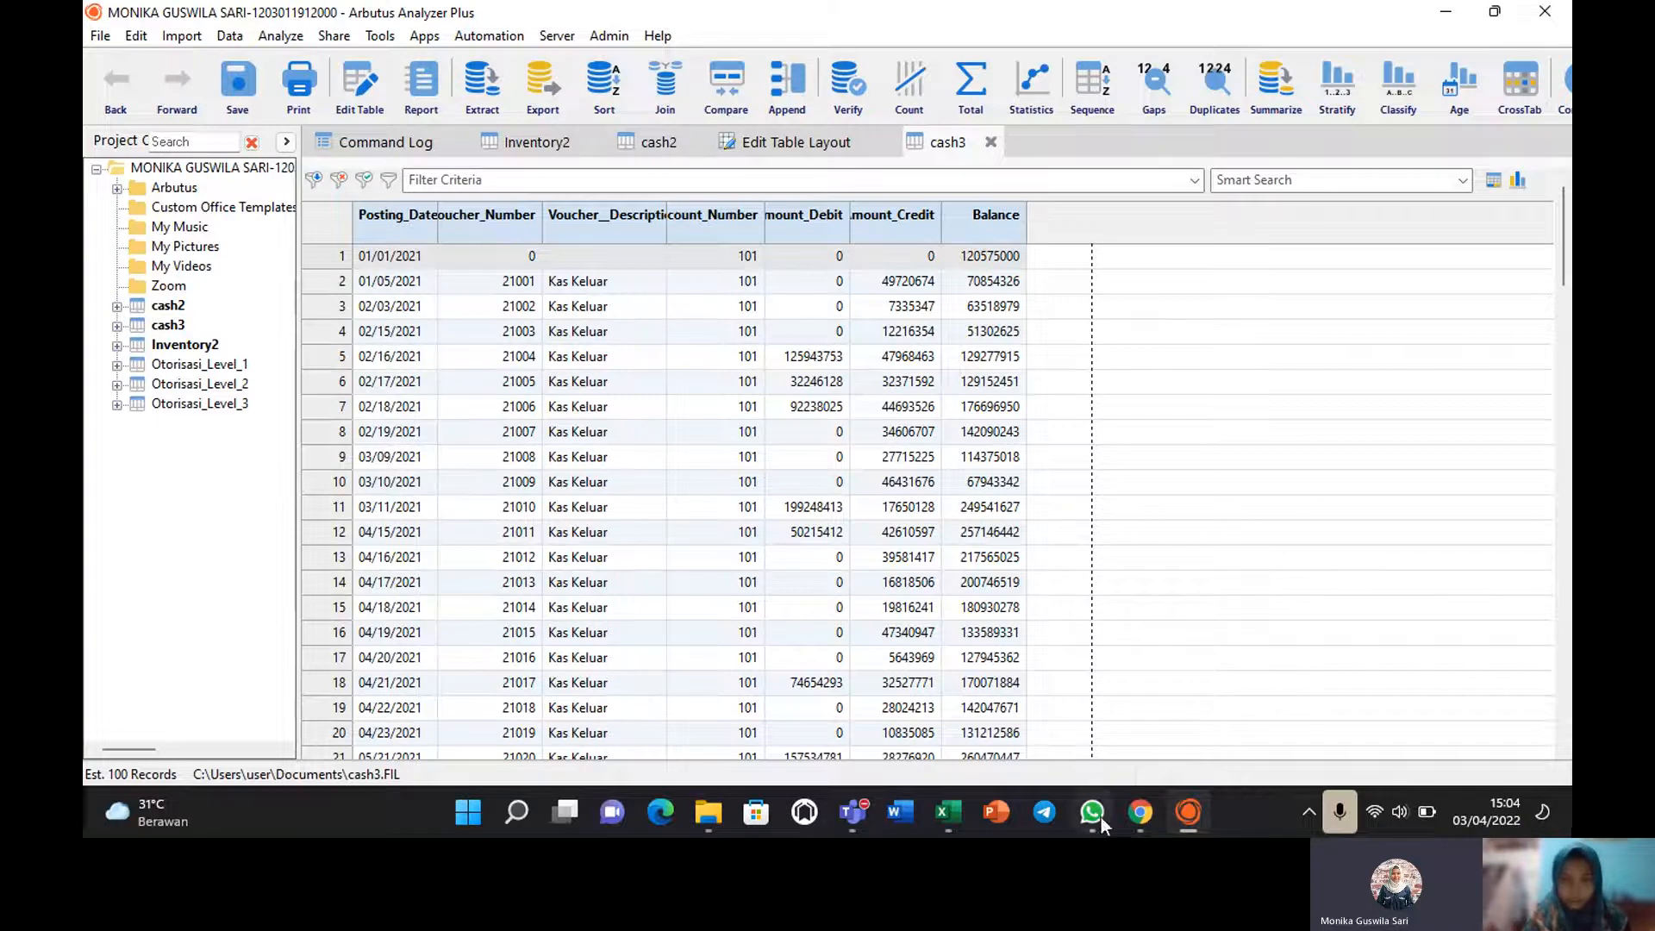
{"action": "left_click", "coordinate": [941, 819]}
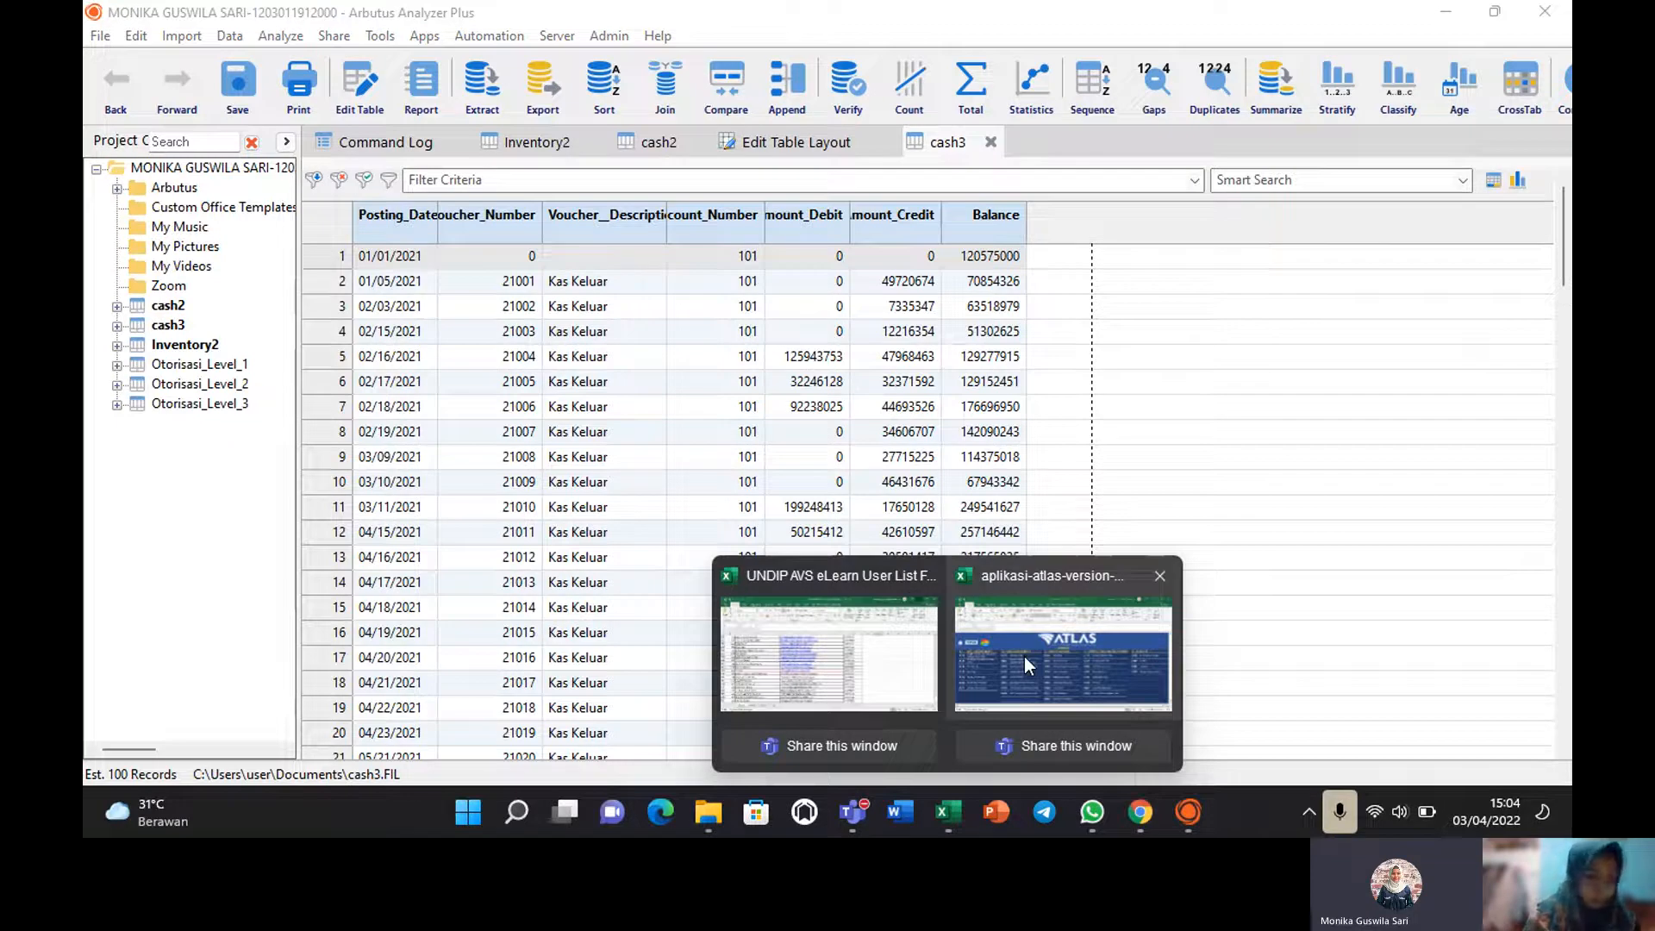
{"action": "left_click", "coordinate": [1024, 657]}
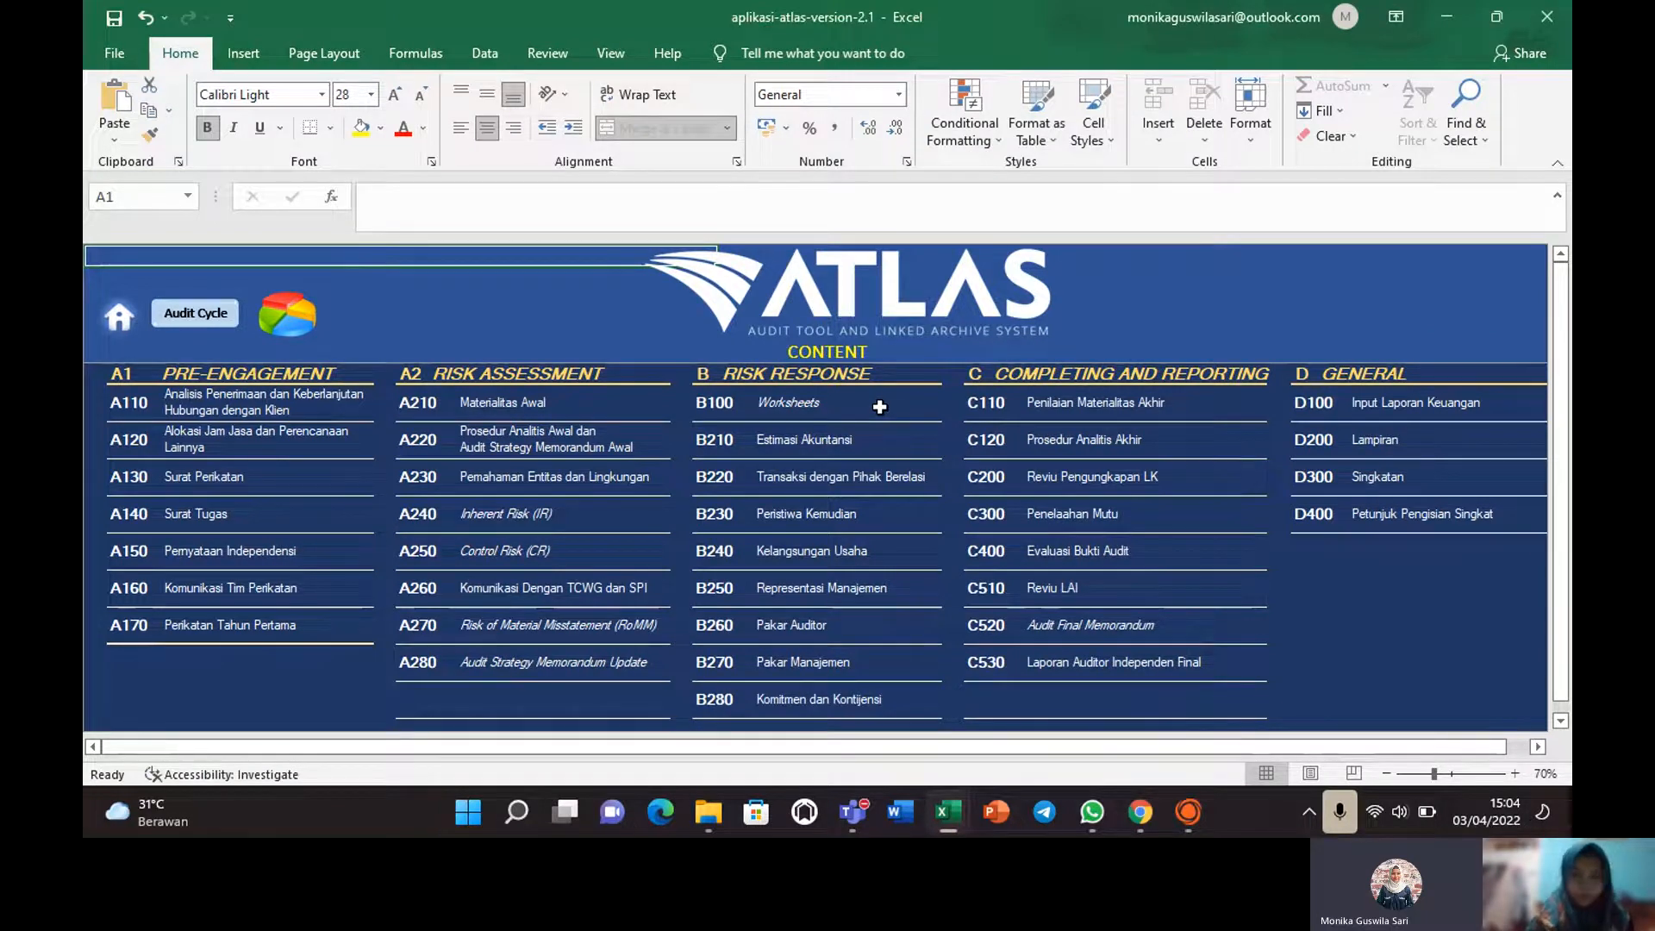
Go via the B100 Worksheets page to the B120 Procedures Mapping & Lead Schedule sheet.
{"action": "double_click", "coordinate": [712, 419]}
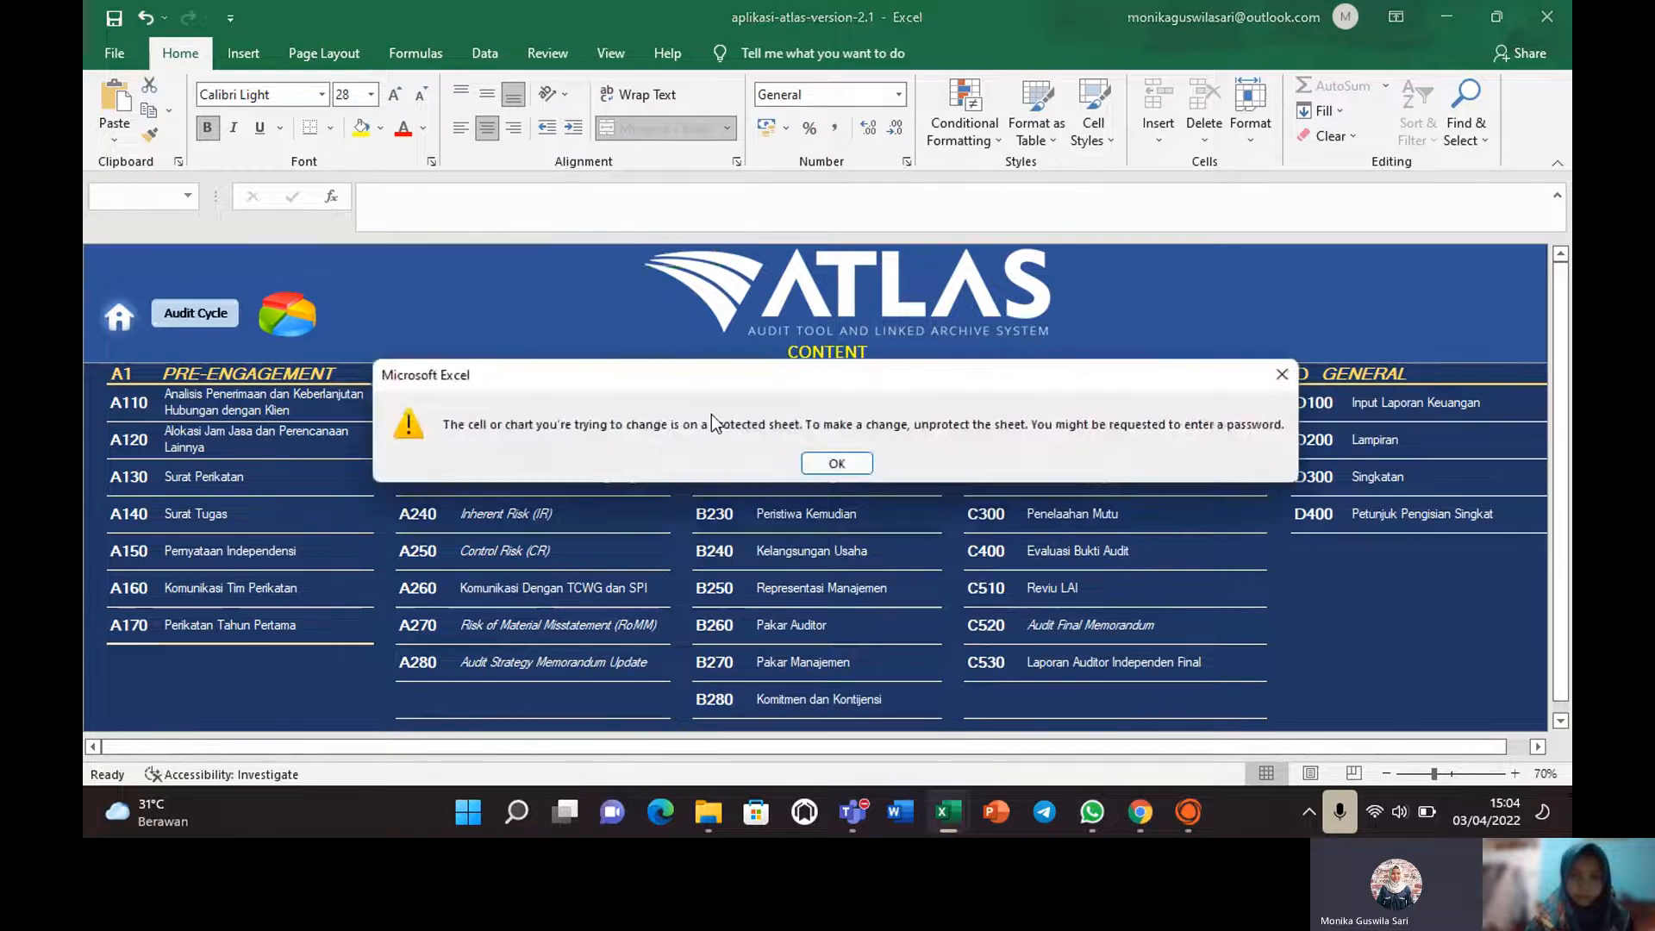
{"action": "left_click", "coordinate": [832, 464]}
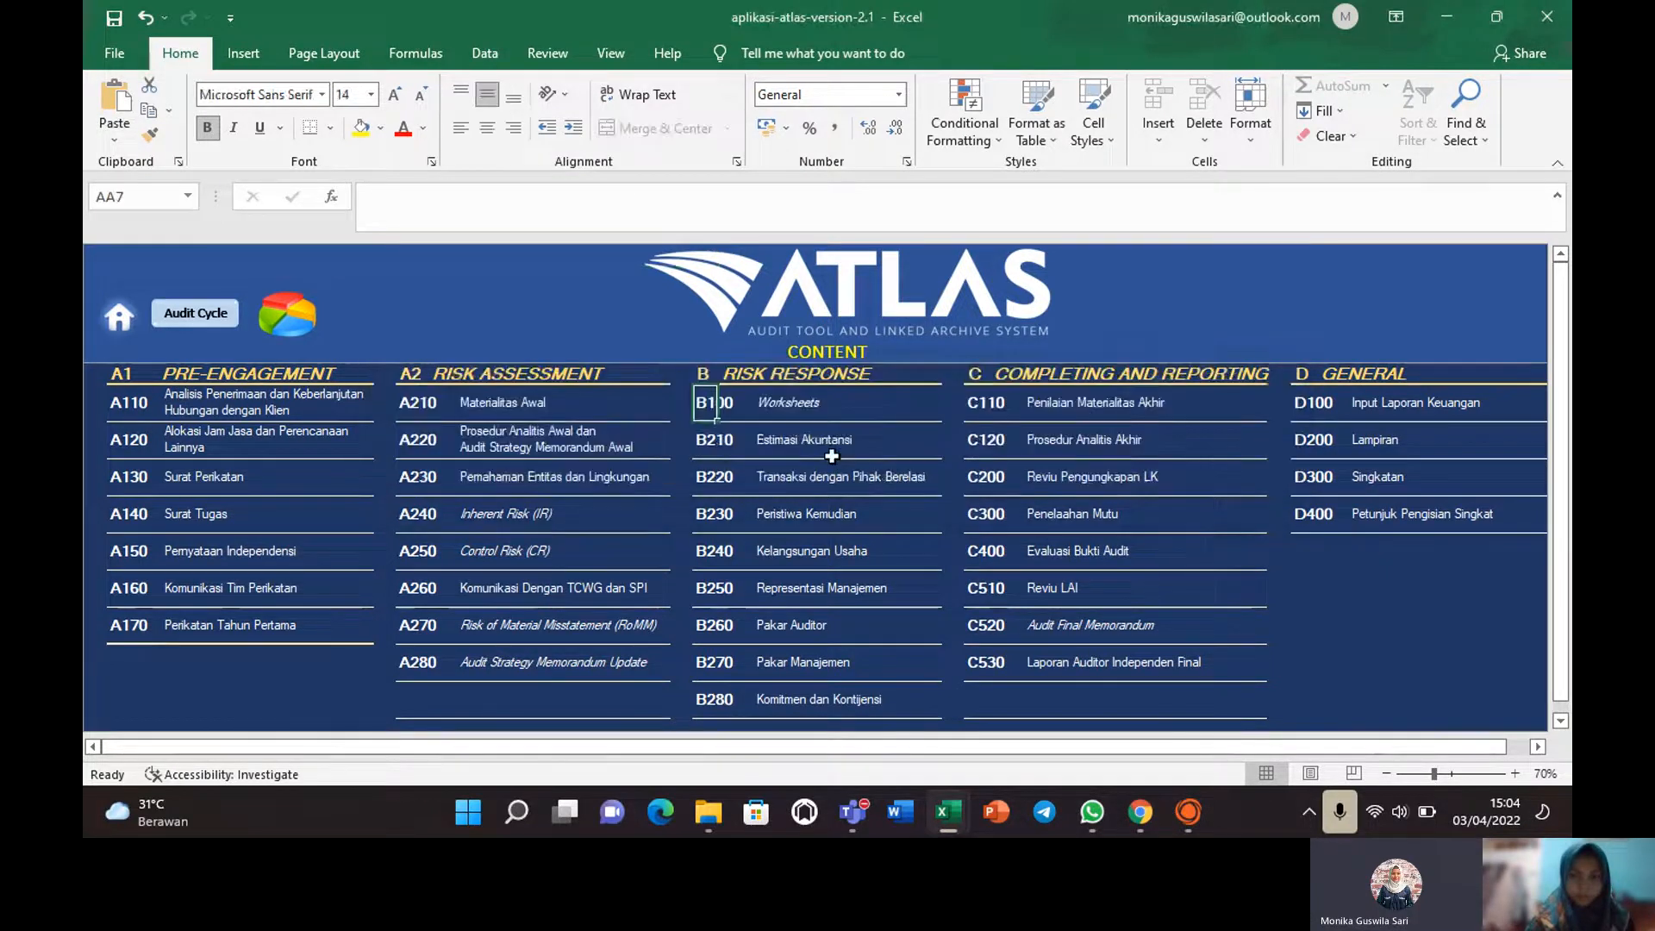
{"action": "left_click", "coordinate": [713, 406]}
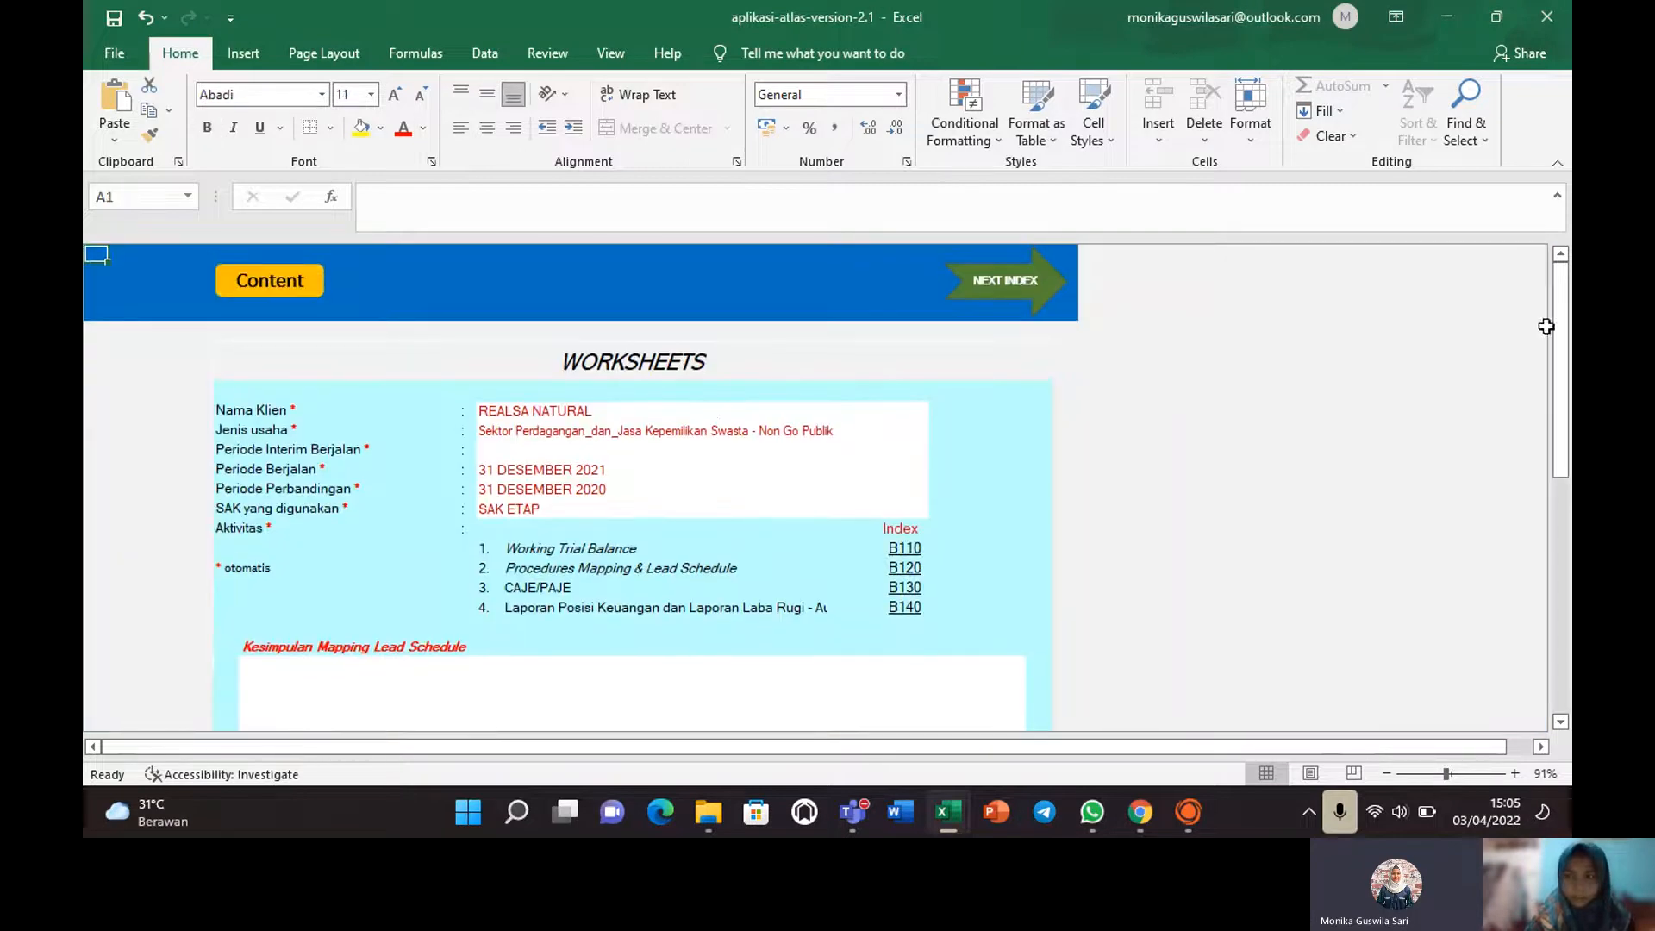
{"action": "mouse_move", "coordinate": [1563, 343]}
{"action": "left_mouse_down"}
{"action": "mouse_move", "coordinate": [1569, 482]}
{"action": "mouse_move", "coordinate": [1558, 328]}
{"action": "left_mouse_up"}
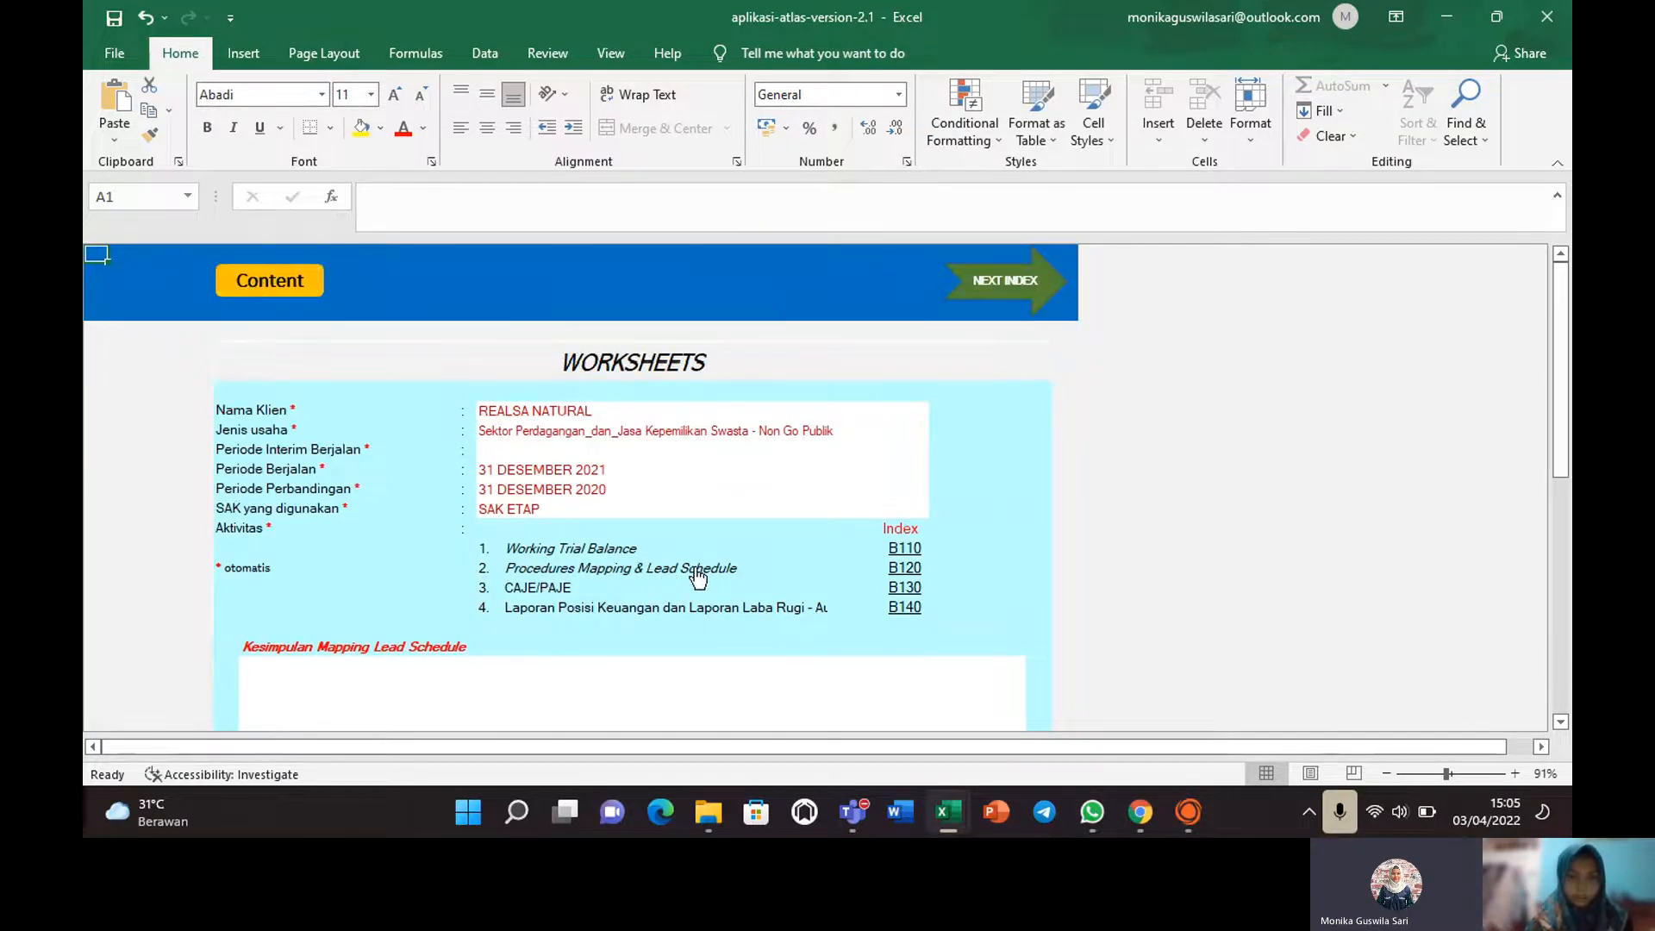
{"action": "left_click", "coordinate": [902, 566]}
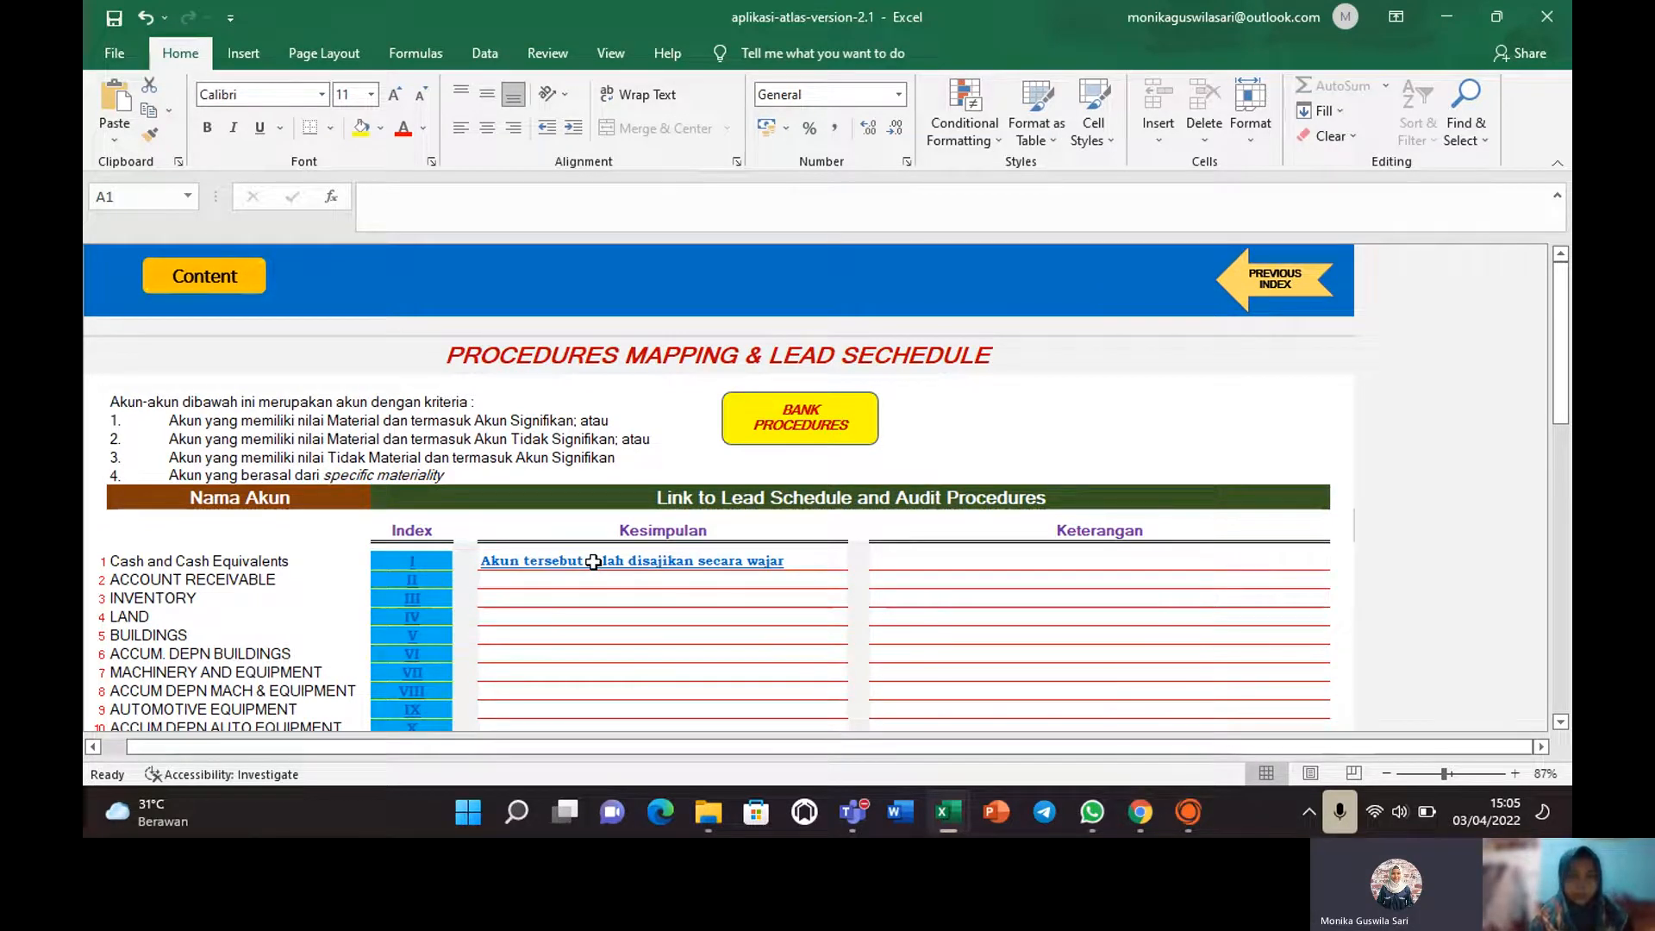
{"action": "left_click", "coordinate": [763, 414]}
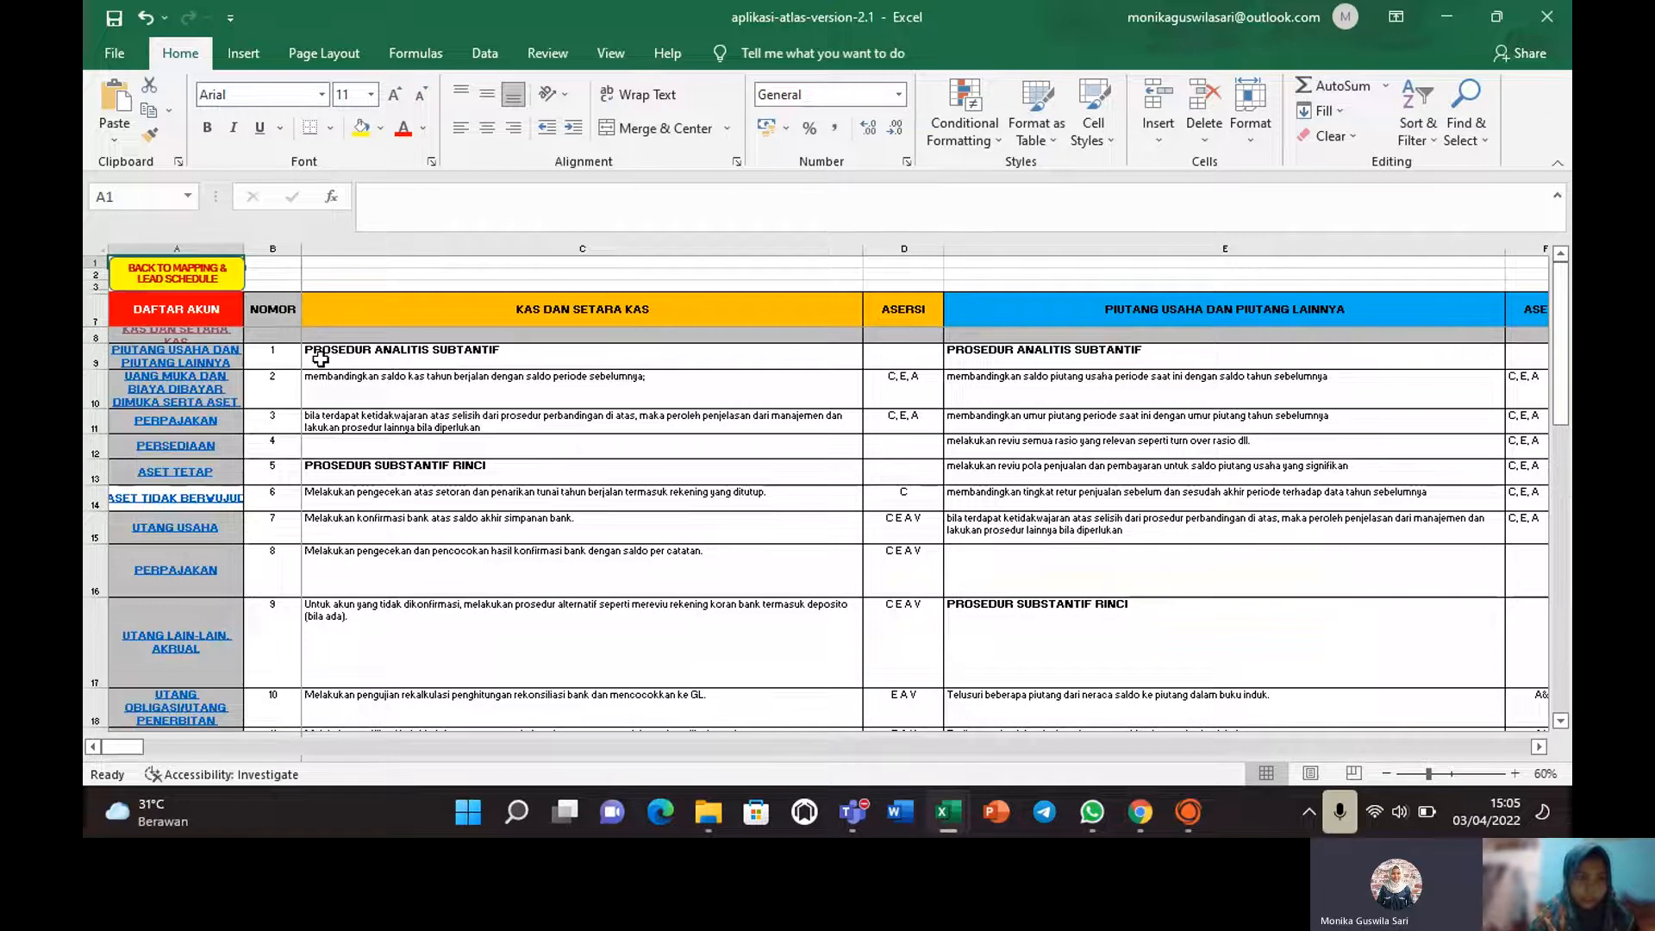
{"action": "left_click", "coordinate": [185, 342]}
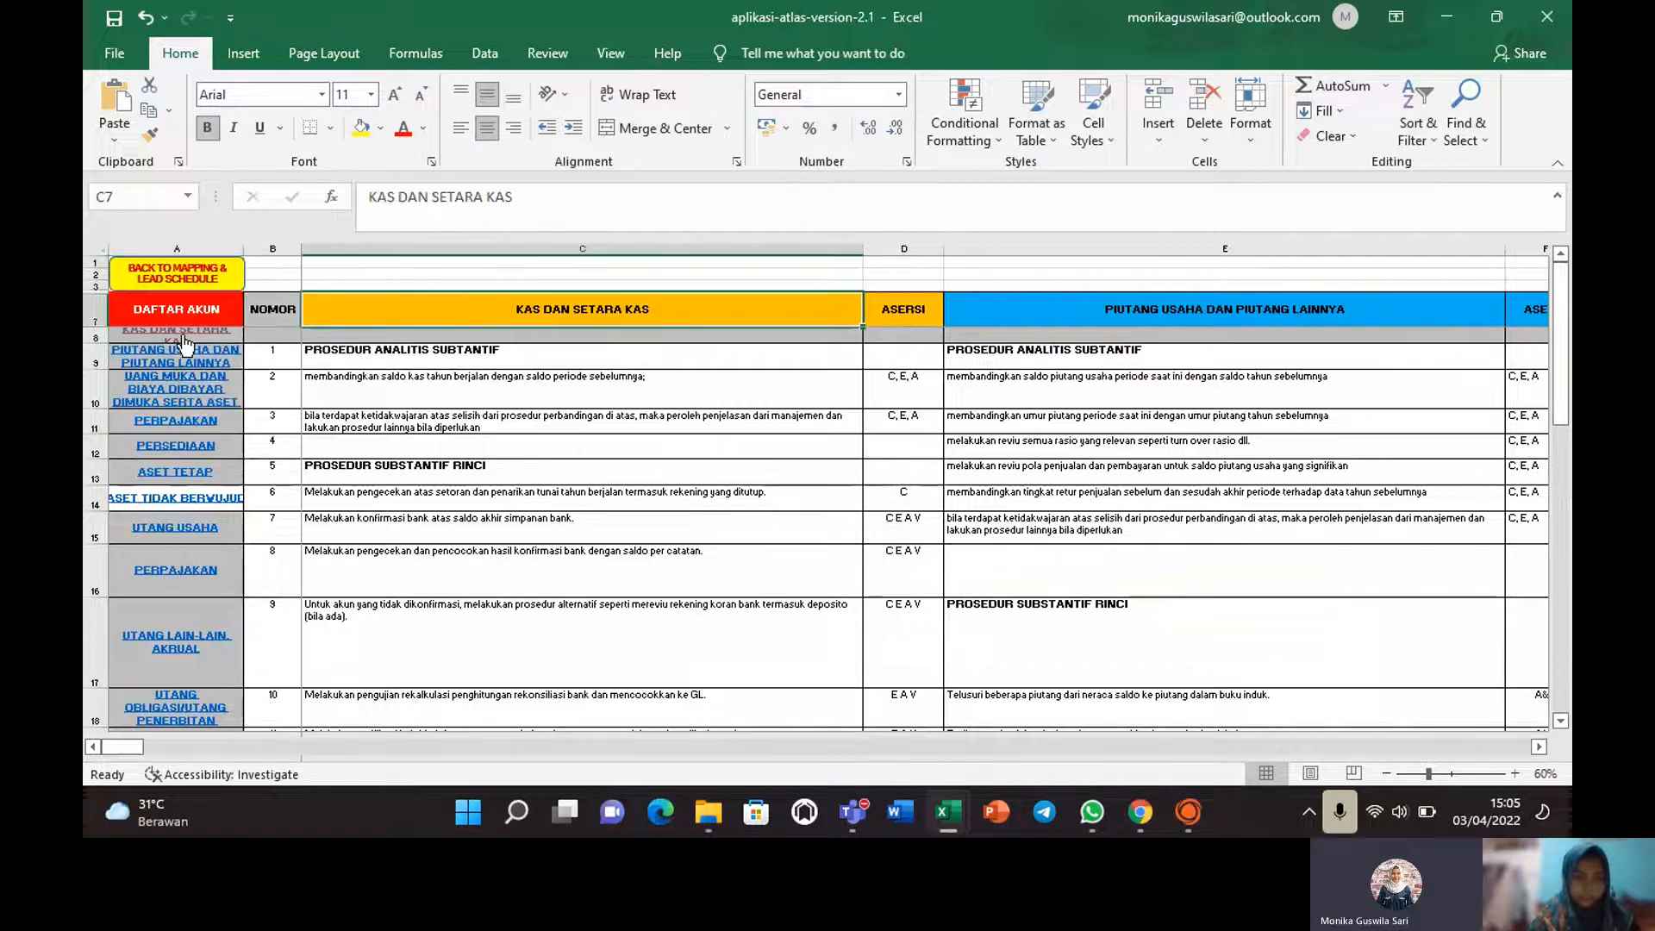
{"action": "left_click_drag", "start_coordinate": [1559, 392], "coordinate": [1564, 514]}
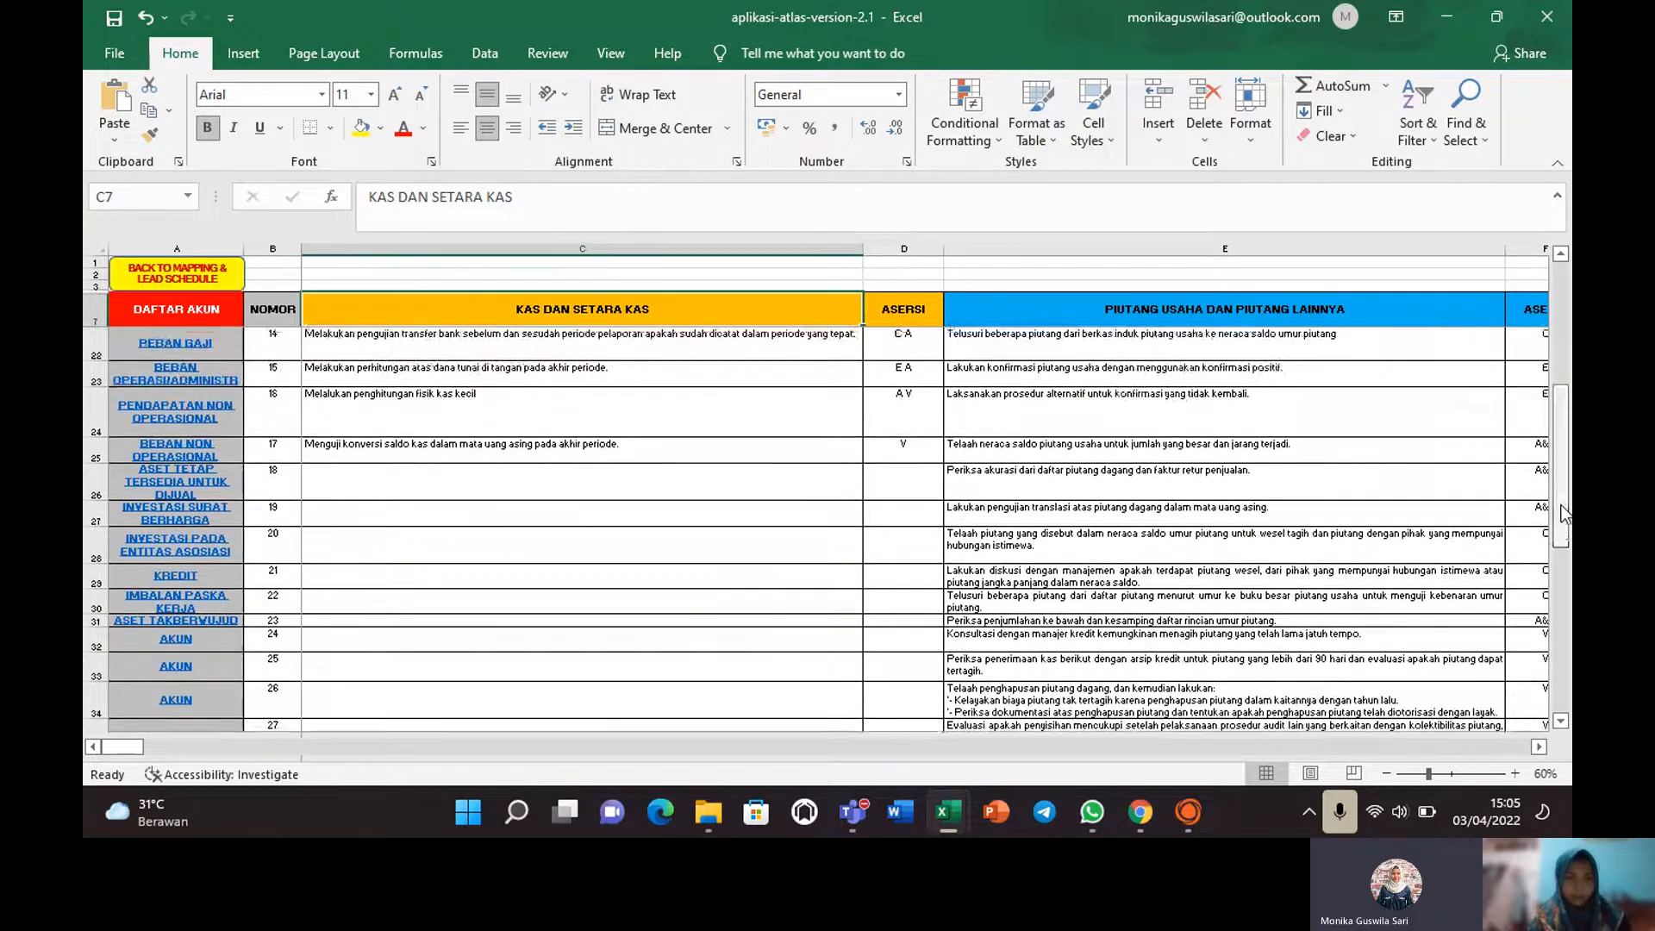
{"action": "left_click", "coordinate": [449, 396]}
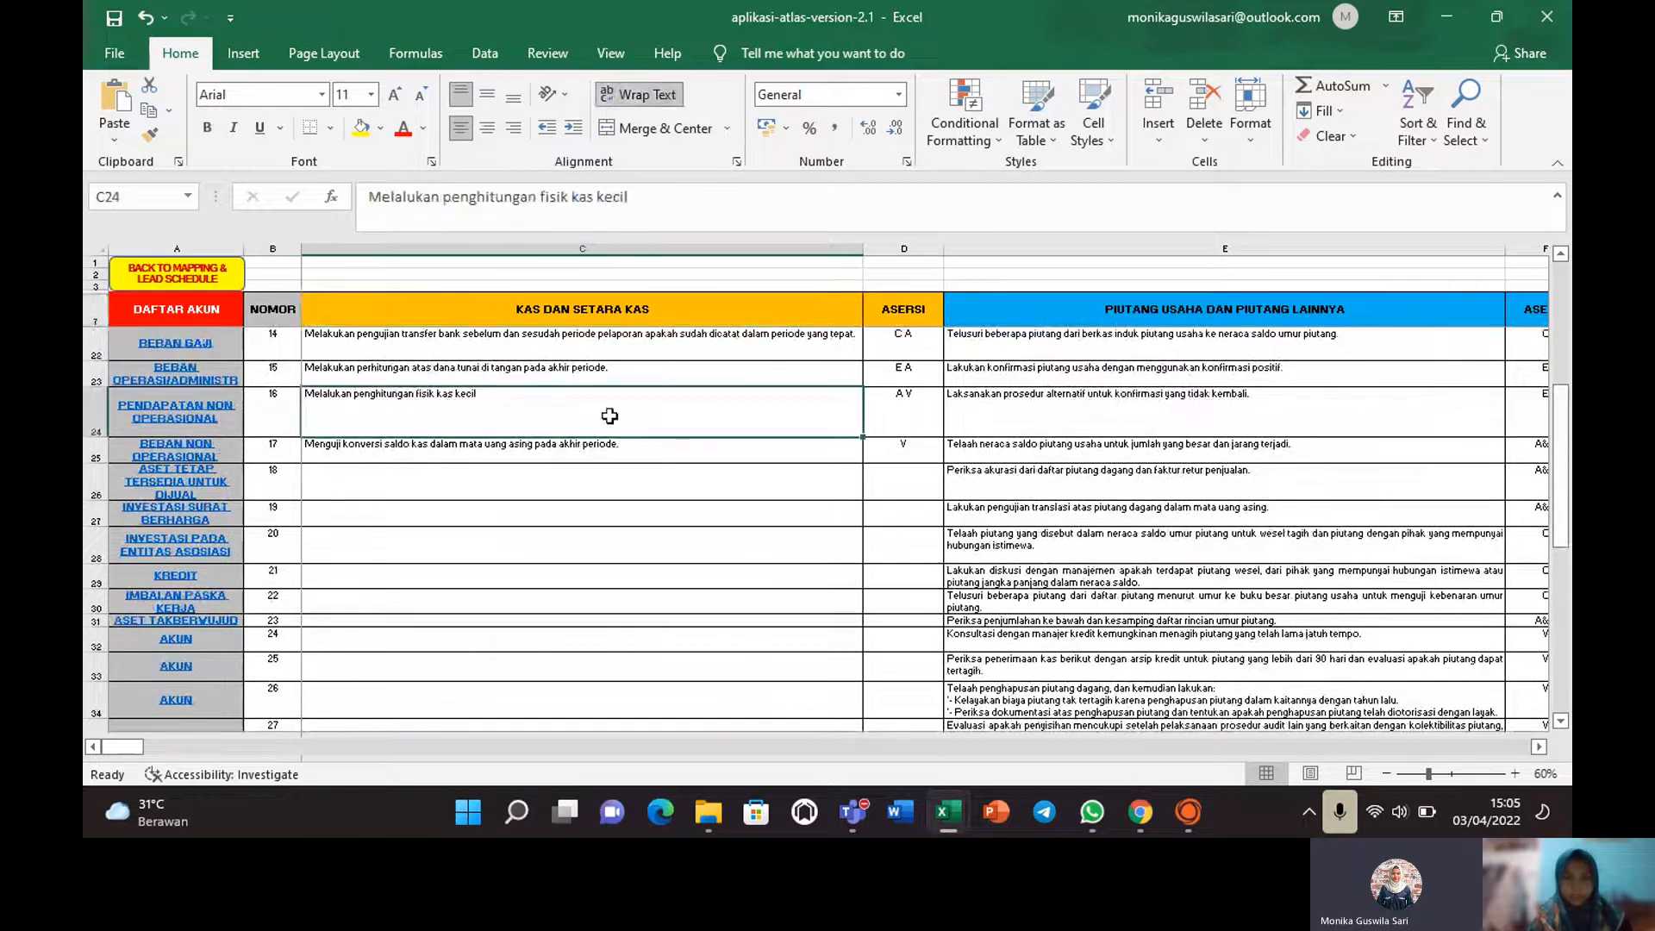
{"action": "left_click_drag", "start_coordinate": [1564, 419], "coordinate": [203, 277]}
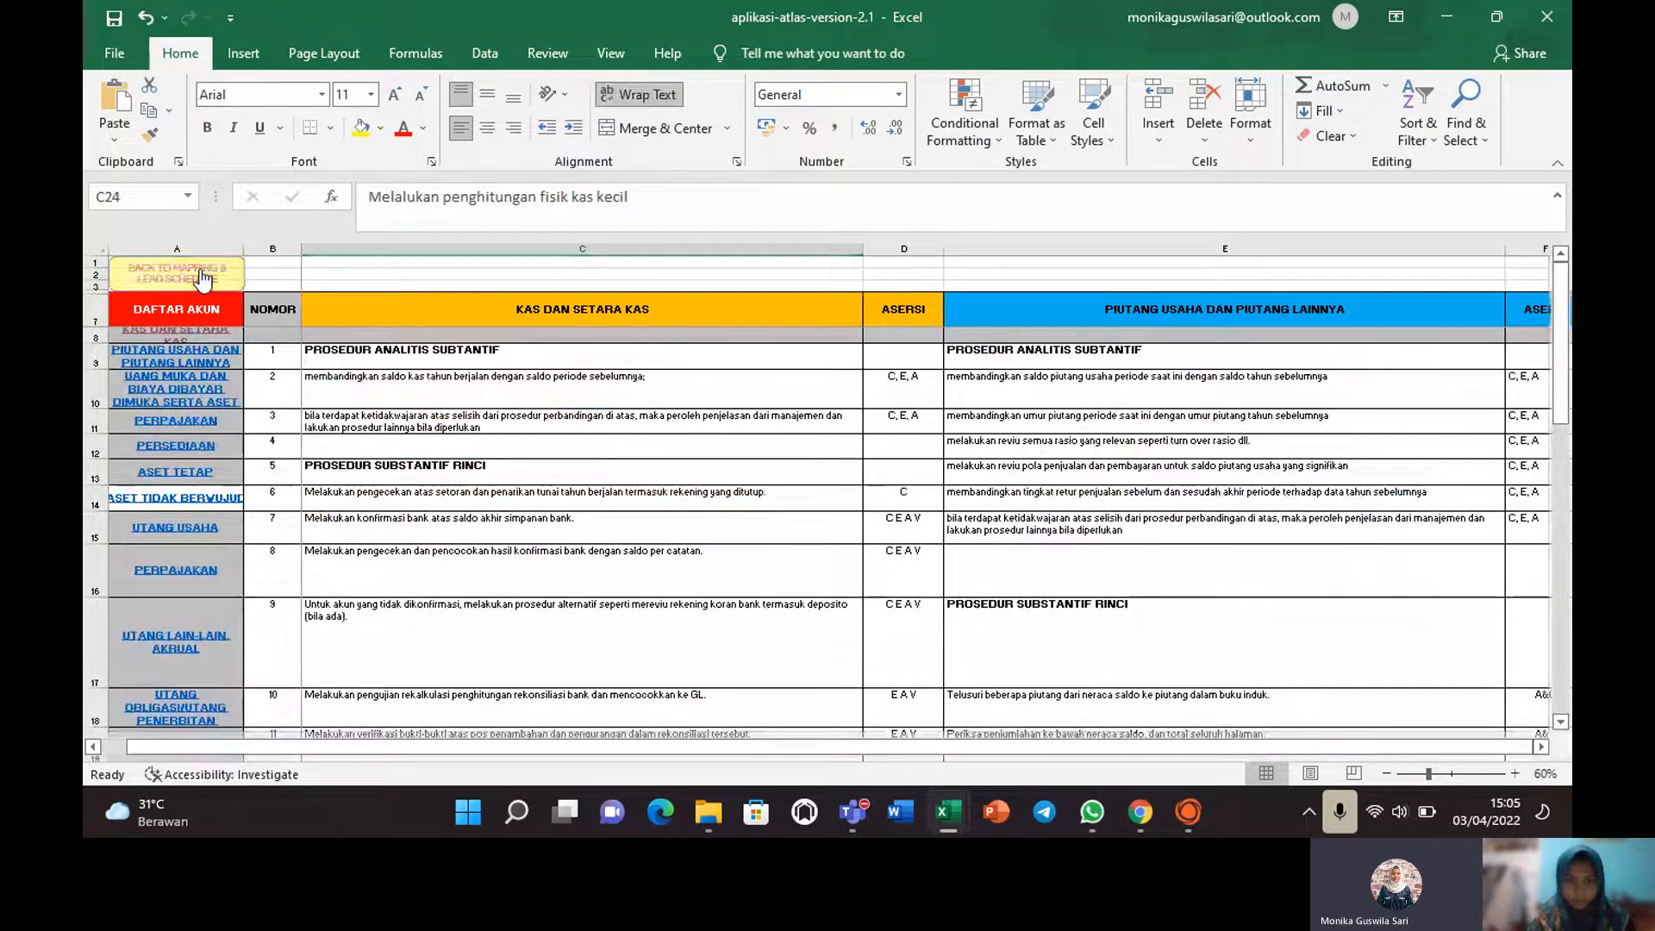
{"action": "left_click", "coordinate": [204, 278]}
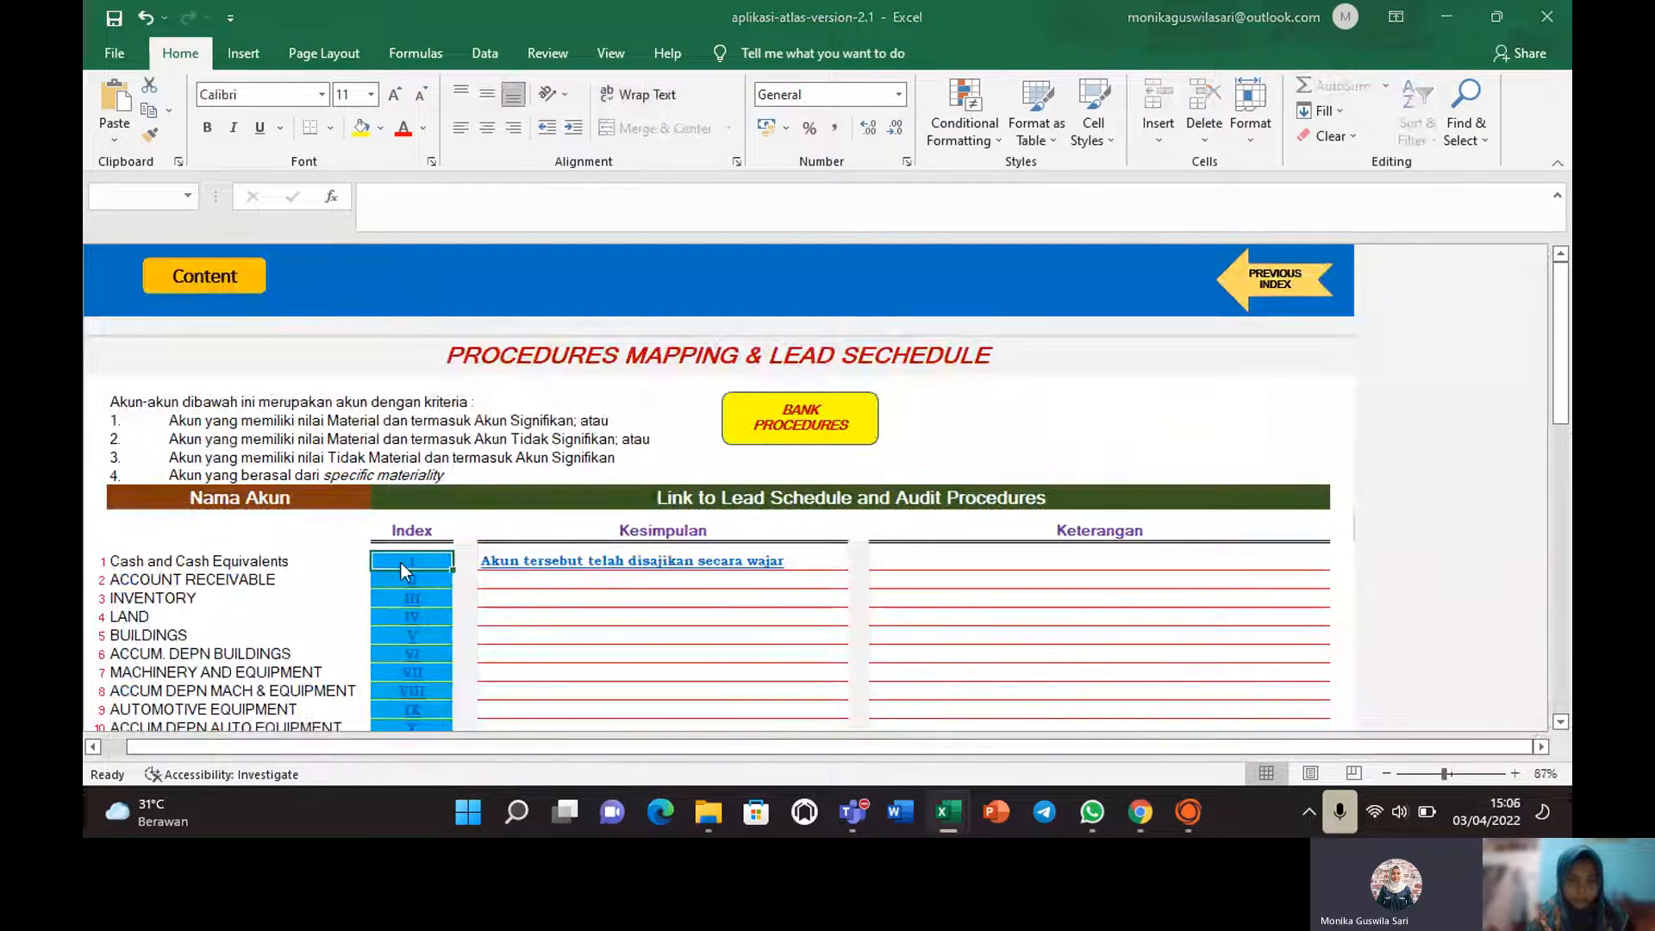
Open the Cash and Cash Equivalents workpaper through index I, past the protected-sheet warning.
{"action": "double_click", "coordinate": [401, 562]}
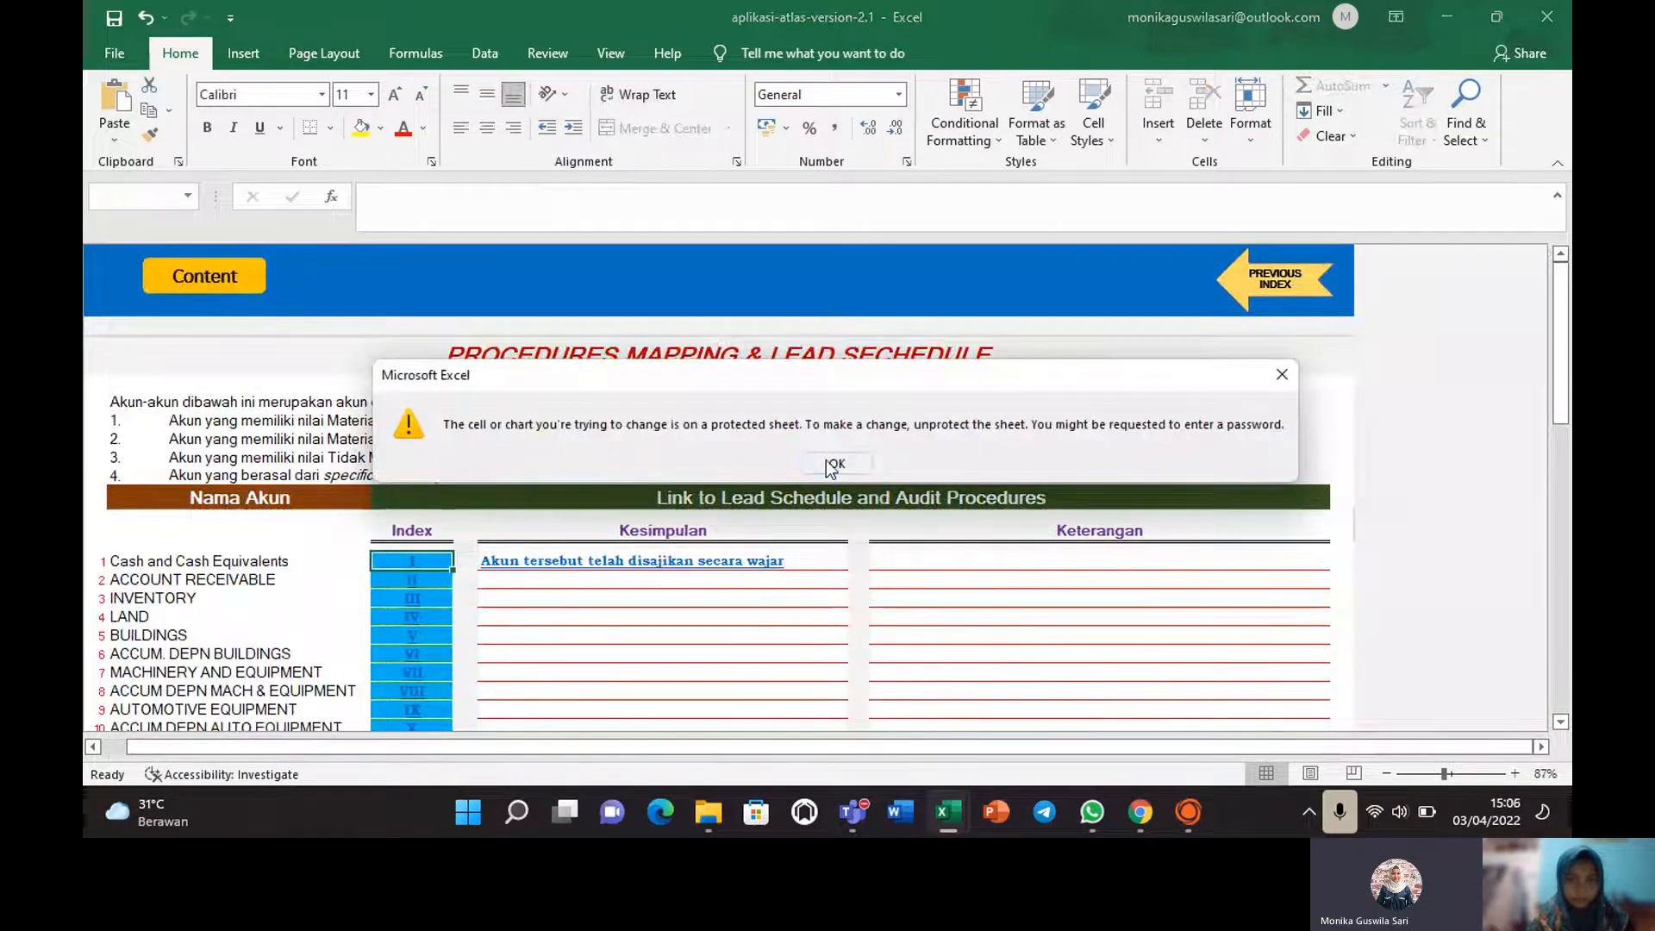
{"action": "left_click", "coordinate": [826, 461]}
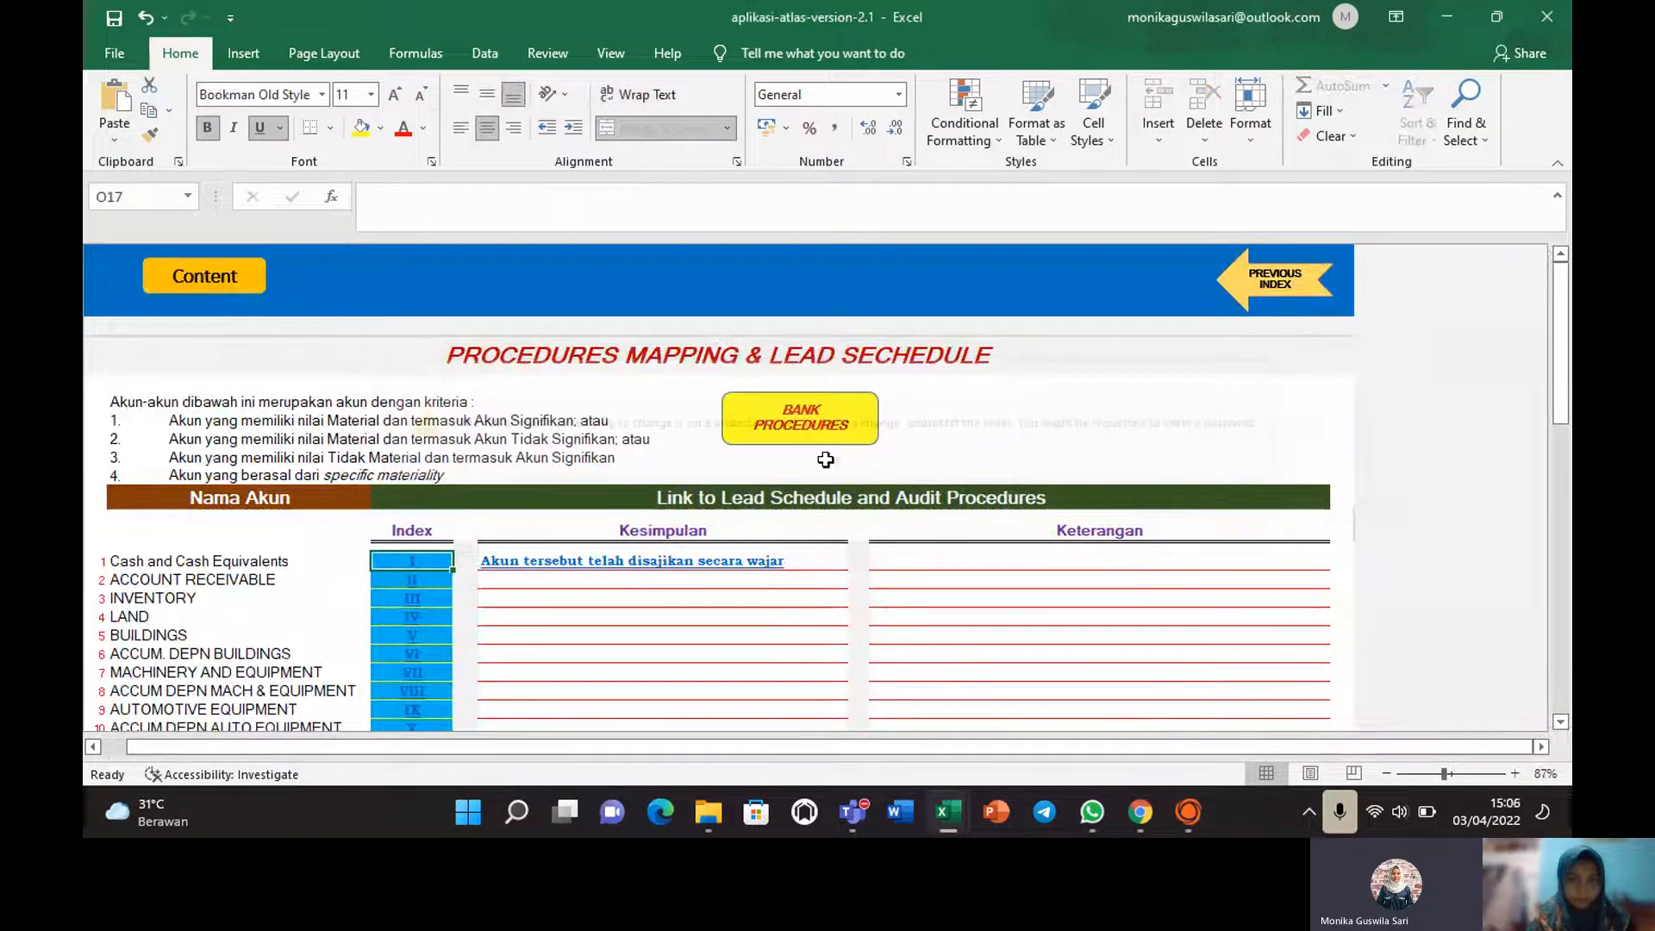
{"action": "left_click", "coordinate": [412, 565]}
{"action": "left_click_drag", "start_coordinate": [1562, 328], "coordinate": [1550, 272]}
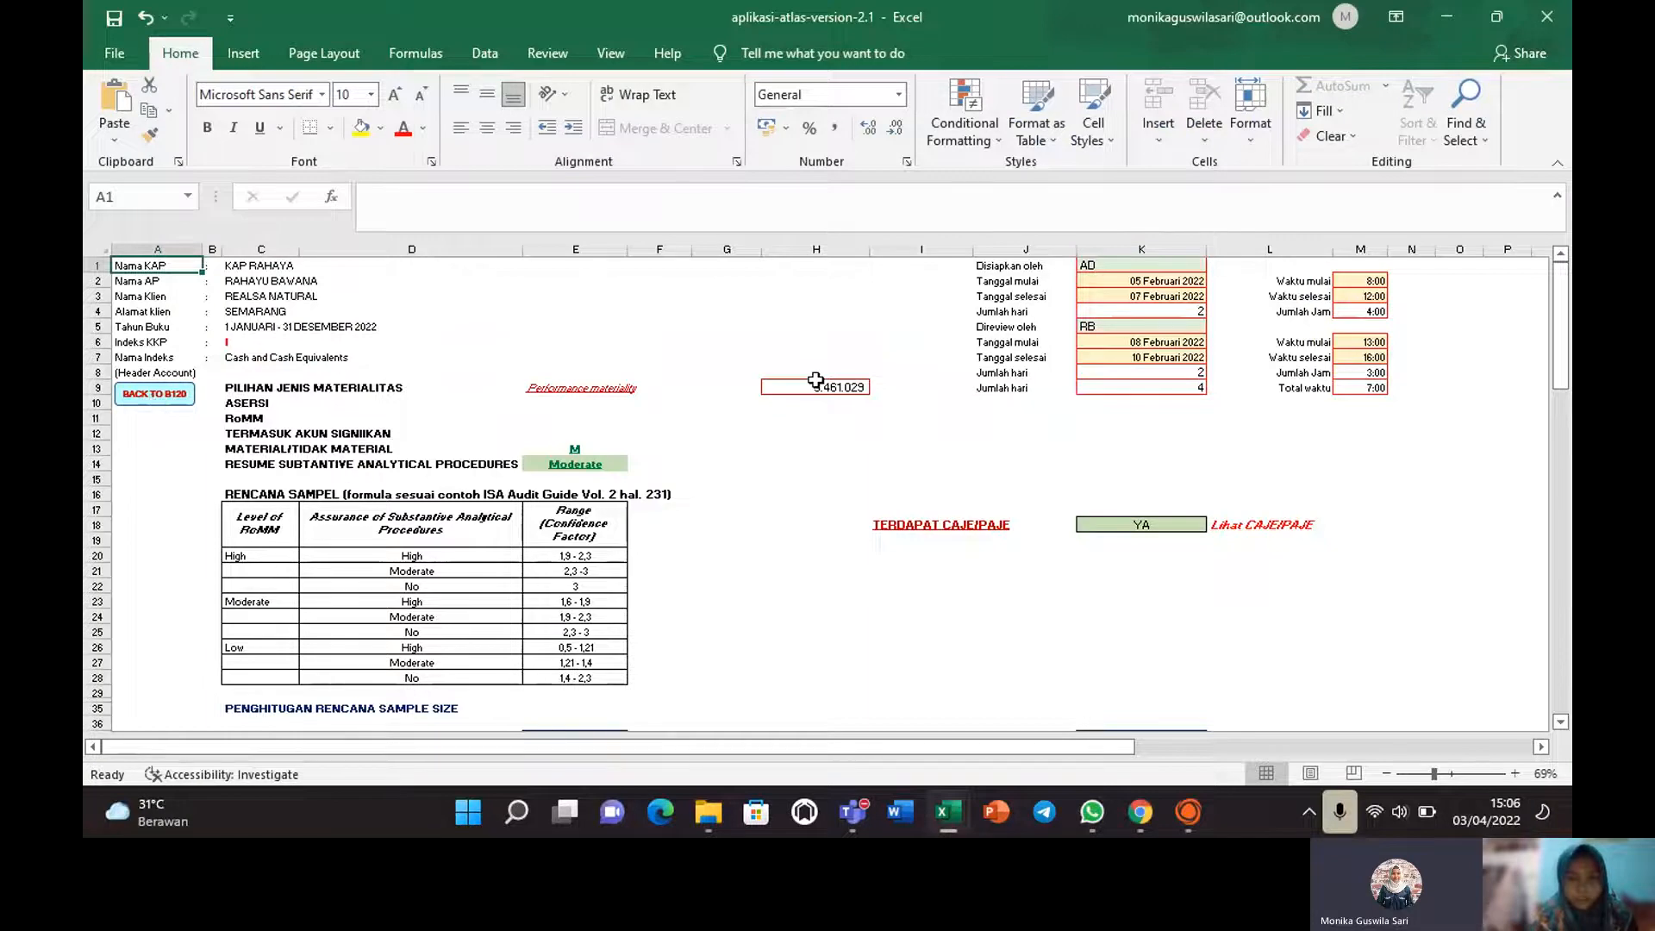
Review the Moderate assurance-level choices, the 1,60 confidence factor, and the Specific PM row cells.
{"action": "left_click", "coordinate": [622, 465]}
{"action": "left_click", "coordinate": [634, 467]}
{"action": "left_click", "coordinate": [846, 577]}
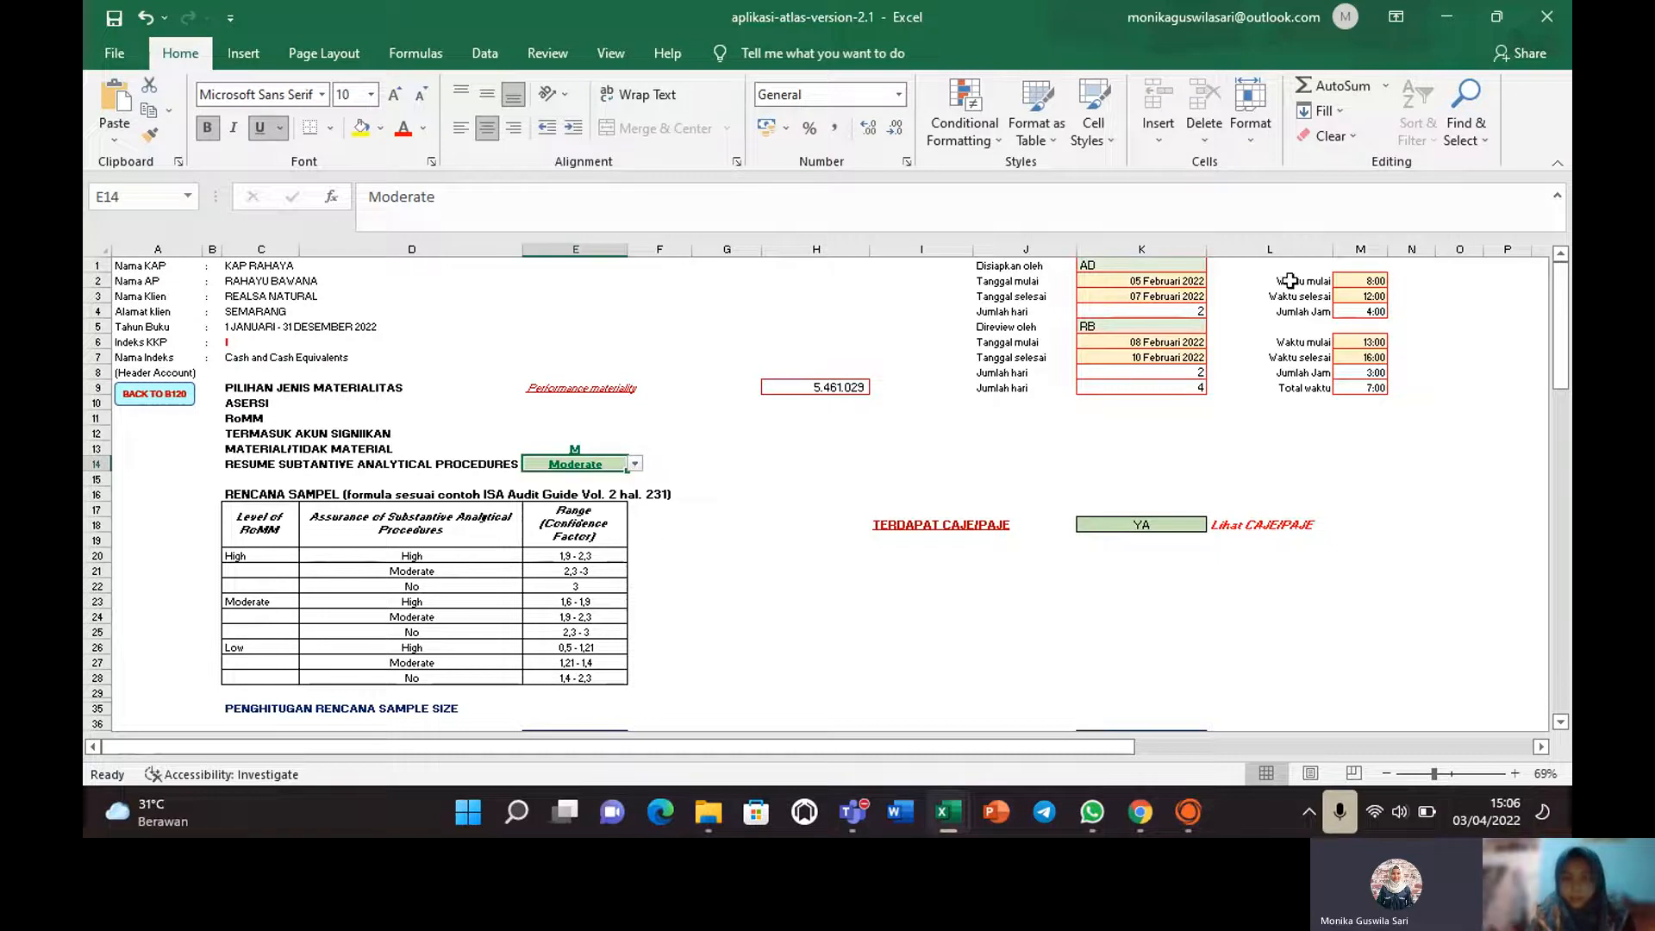
{"action": "left_click_drag", "start_coordinate": [1564, 334], "coordinate": [1564, 405]}
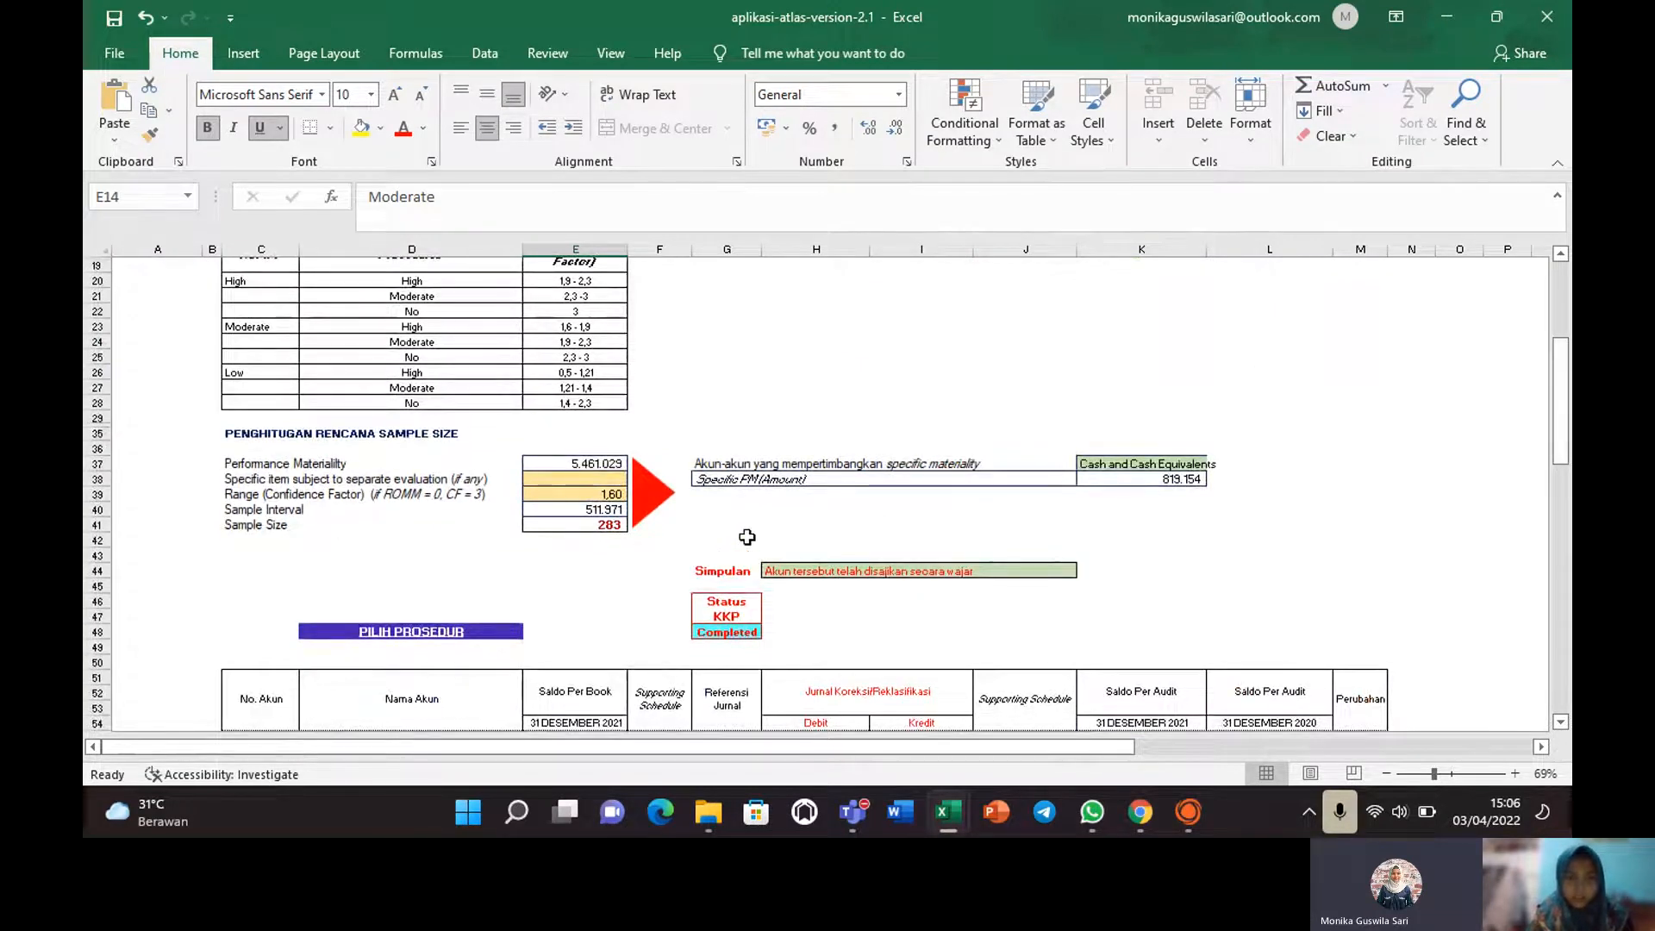
{"action": "left_click", "coordinate": [591, 493]}
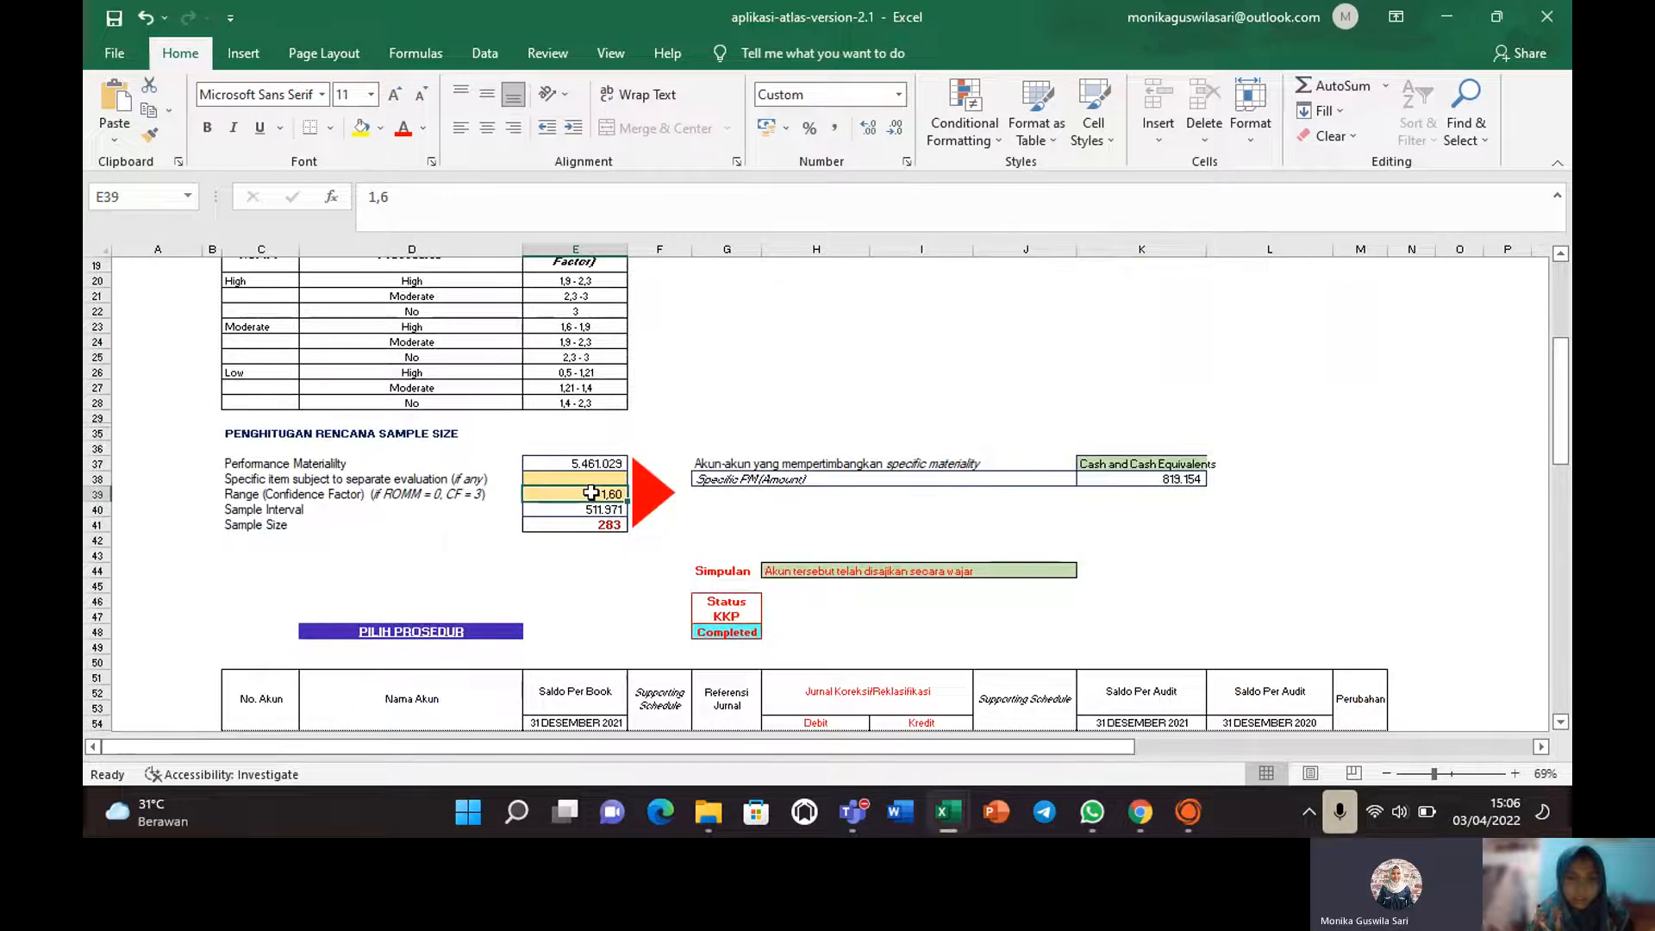
{"action": "left_click", "coordinate": [606, 511]}
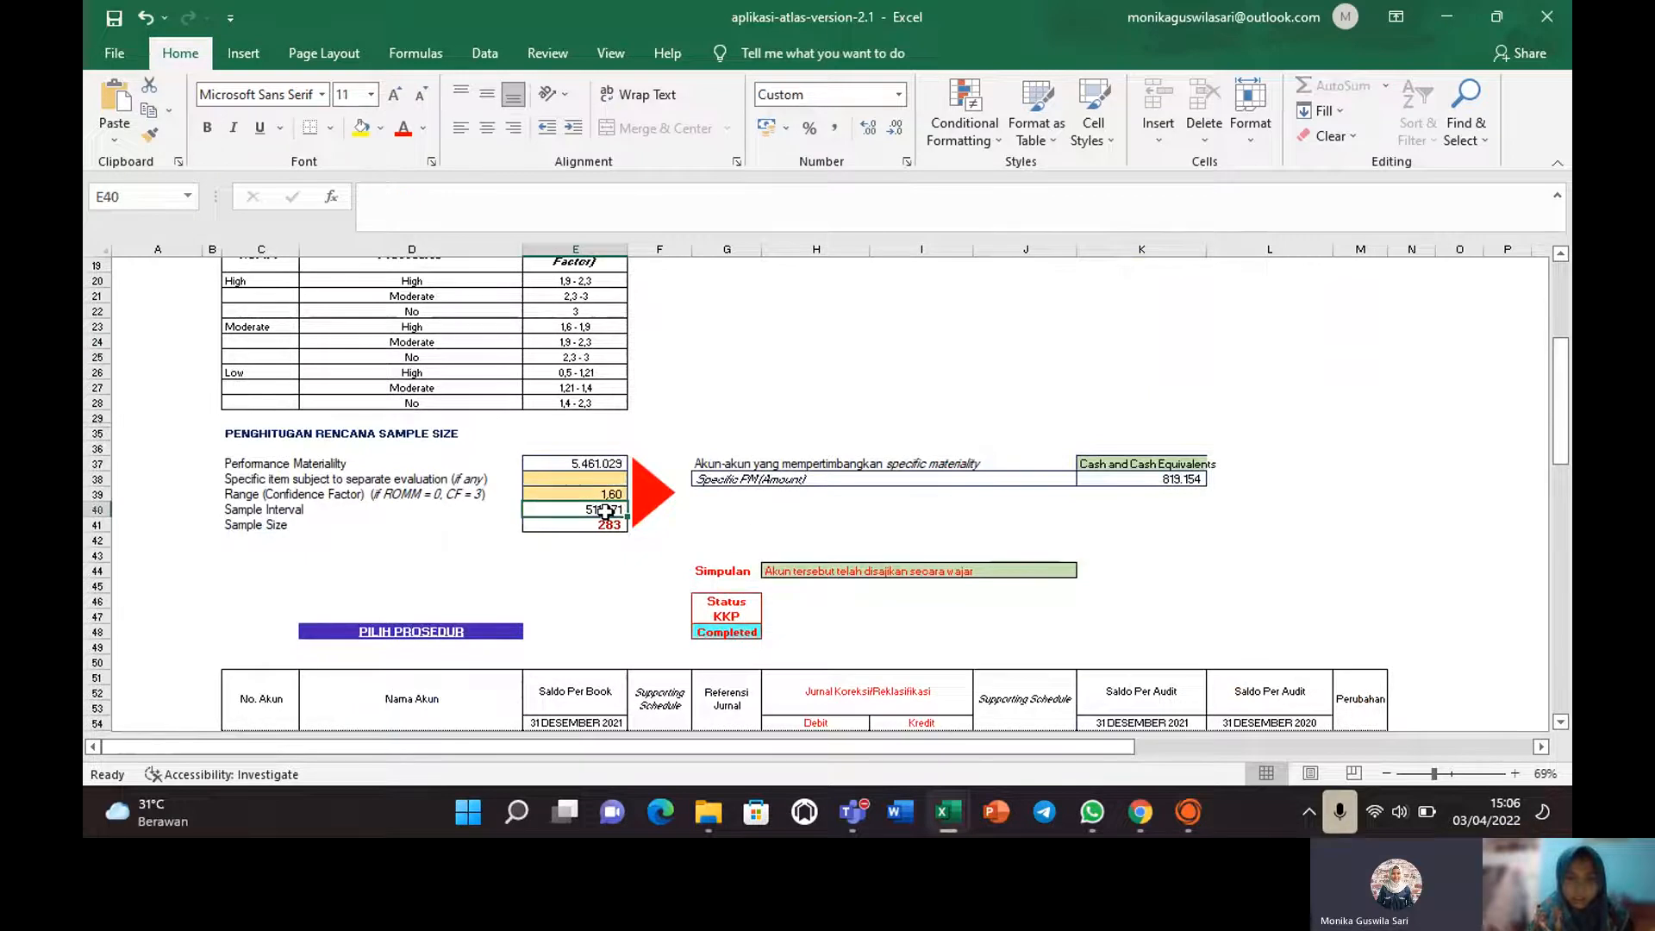
{"action": "left_click", "coordinate": [817, 512]}
{"action": "left_click", "coordinate": [899, 479]}
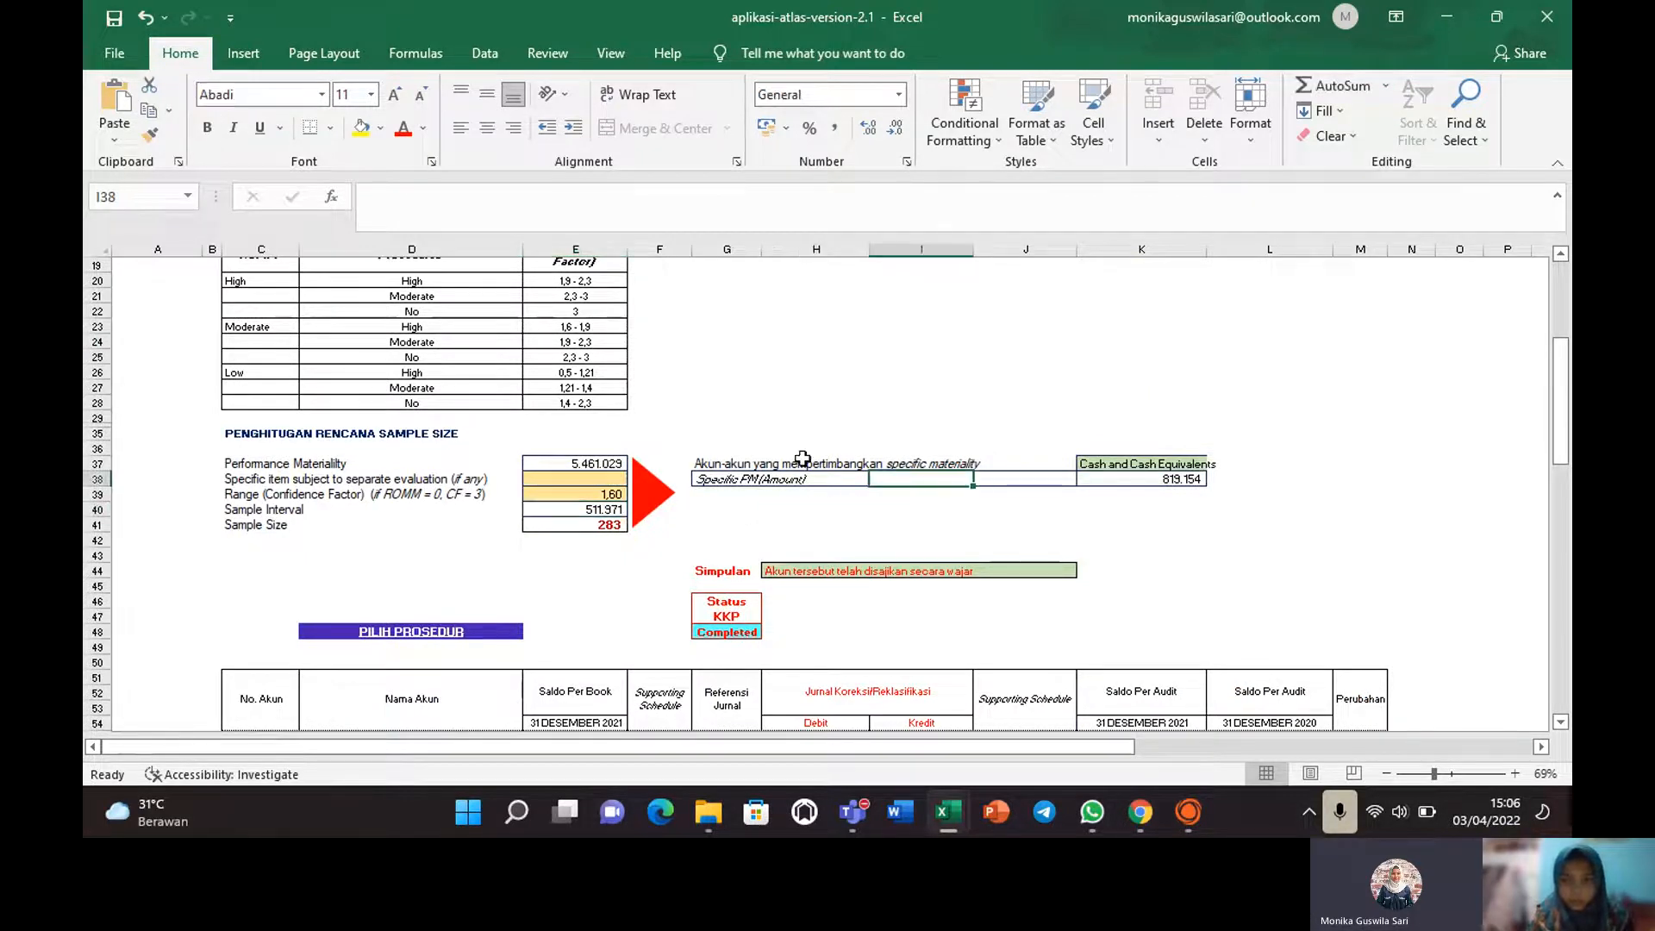
{"action": "left_click", "coordinate": [726, 494]}
Keep Cash and Cash Equivalents as the specific-materiality account in K37's dropdown.
{"action": "left_click", "coordinate": [1151, 464]}
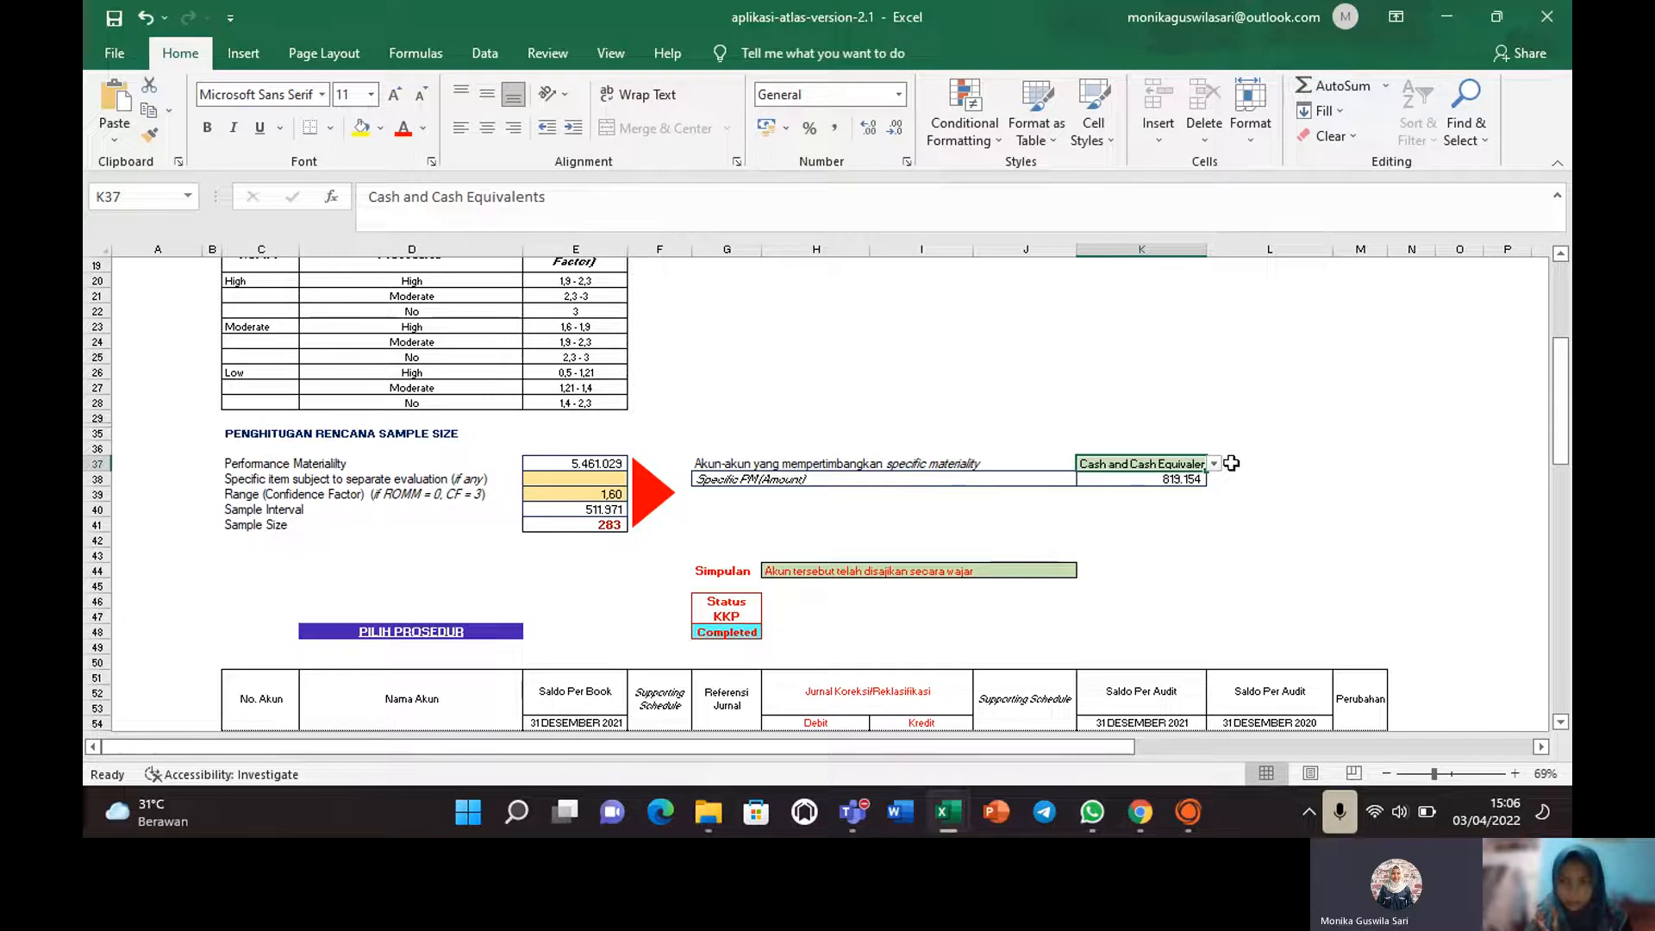
{"action": "left_click", "coordinate": [1214, 464]}
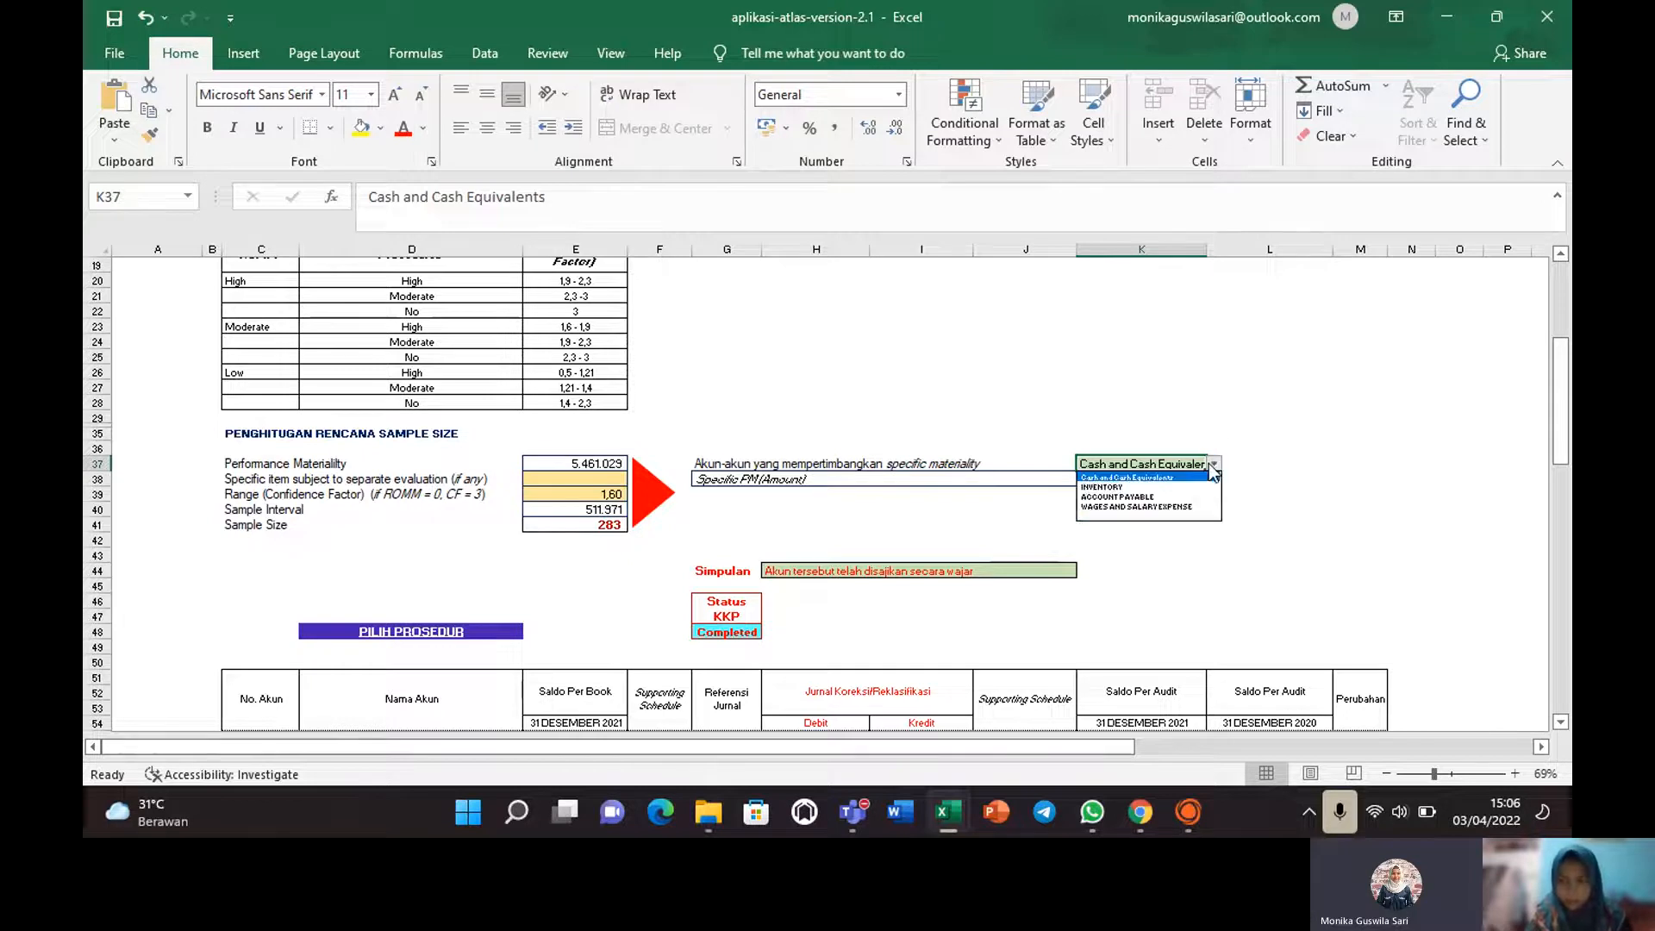
{"action": "left_click", "coordinate": [1125, 477]}
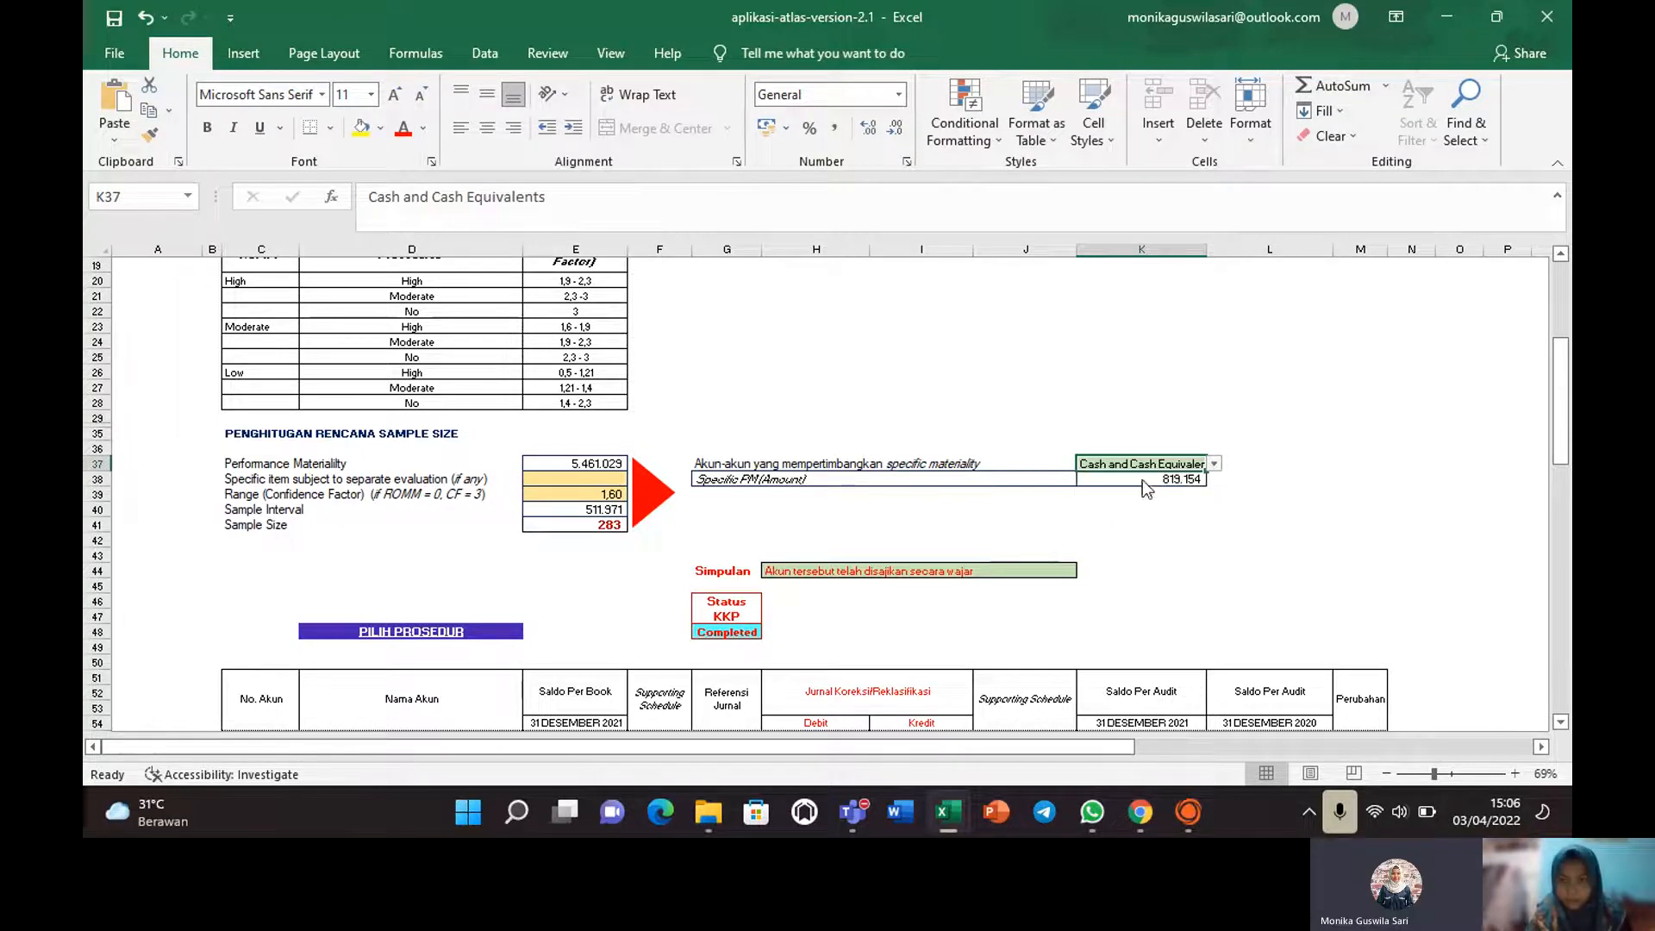
{"action": "left_click", "coordinate": [1166, 539]}
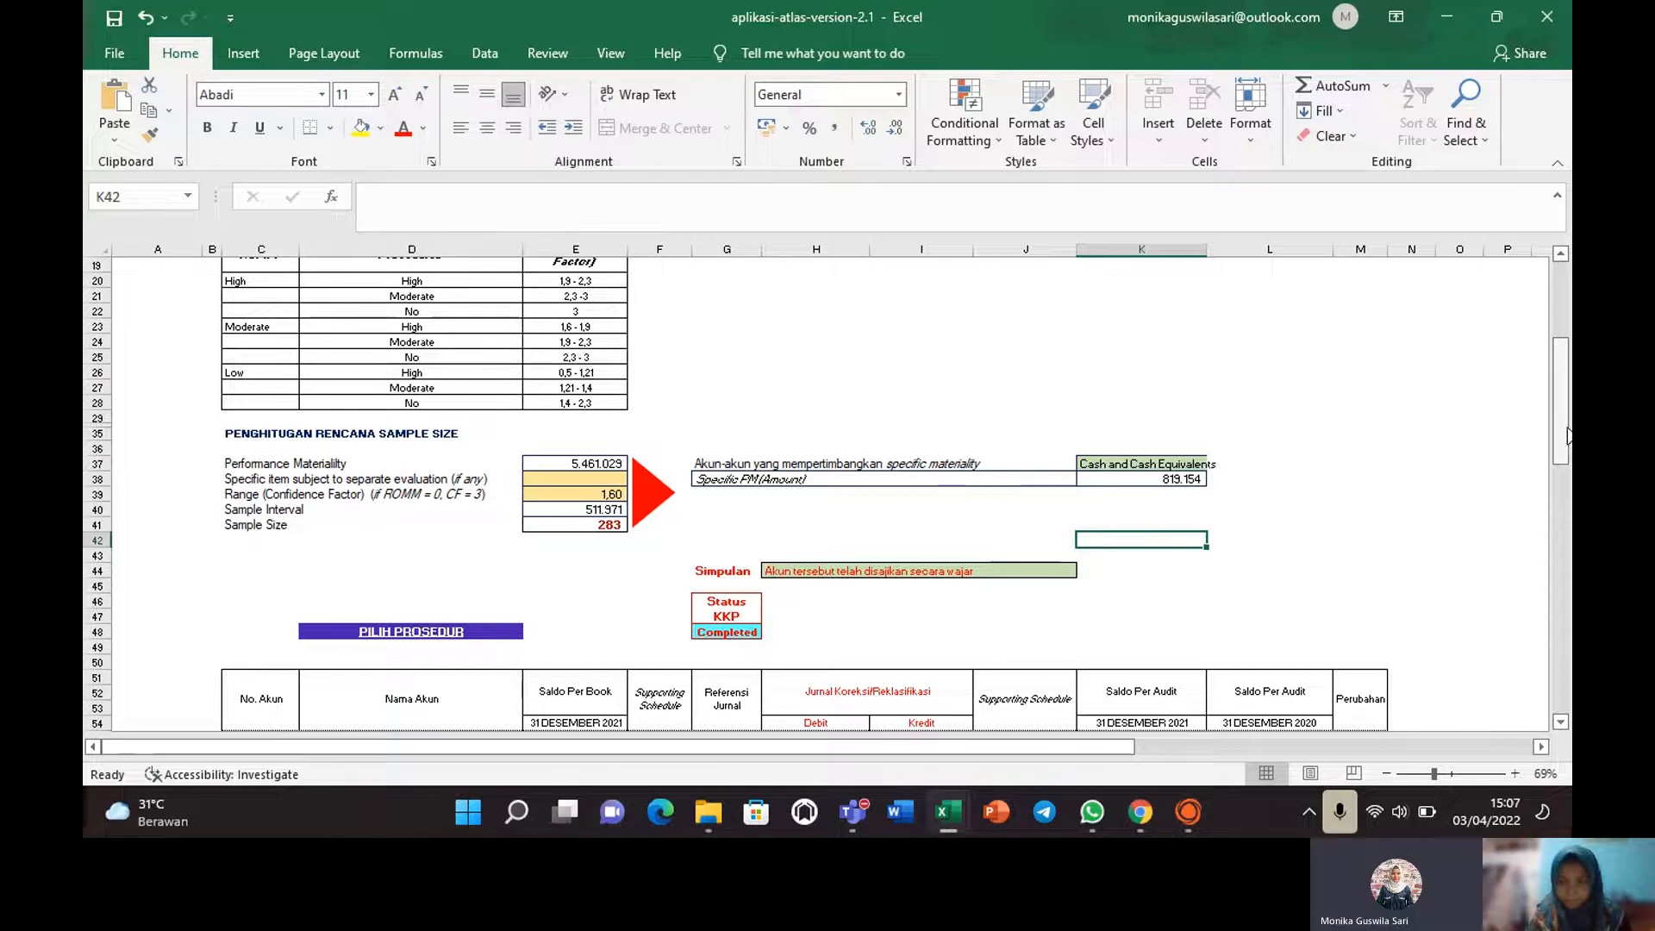
Follow the PILIH PROSEDUR link in D48 to the Cash and Cash Equivalents procedures sheet.
{"action": "left_click_drag", "start_coordinate": [1569, 436], "coordinate": [1567, 522]}
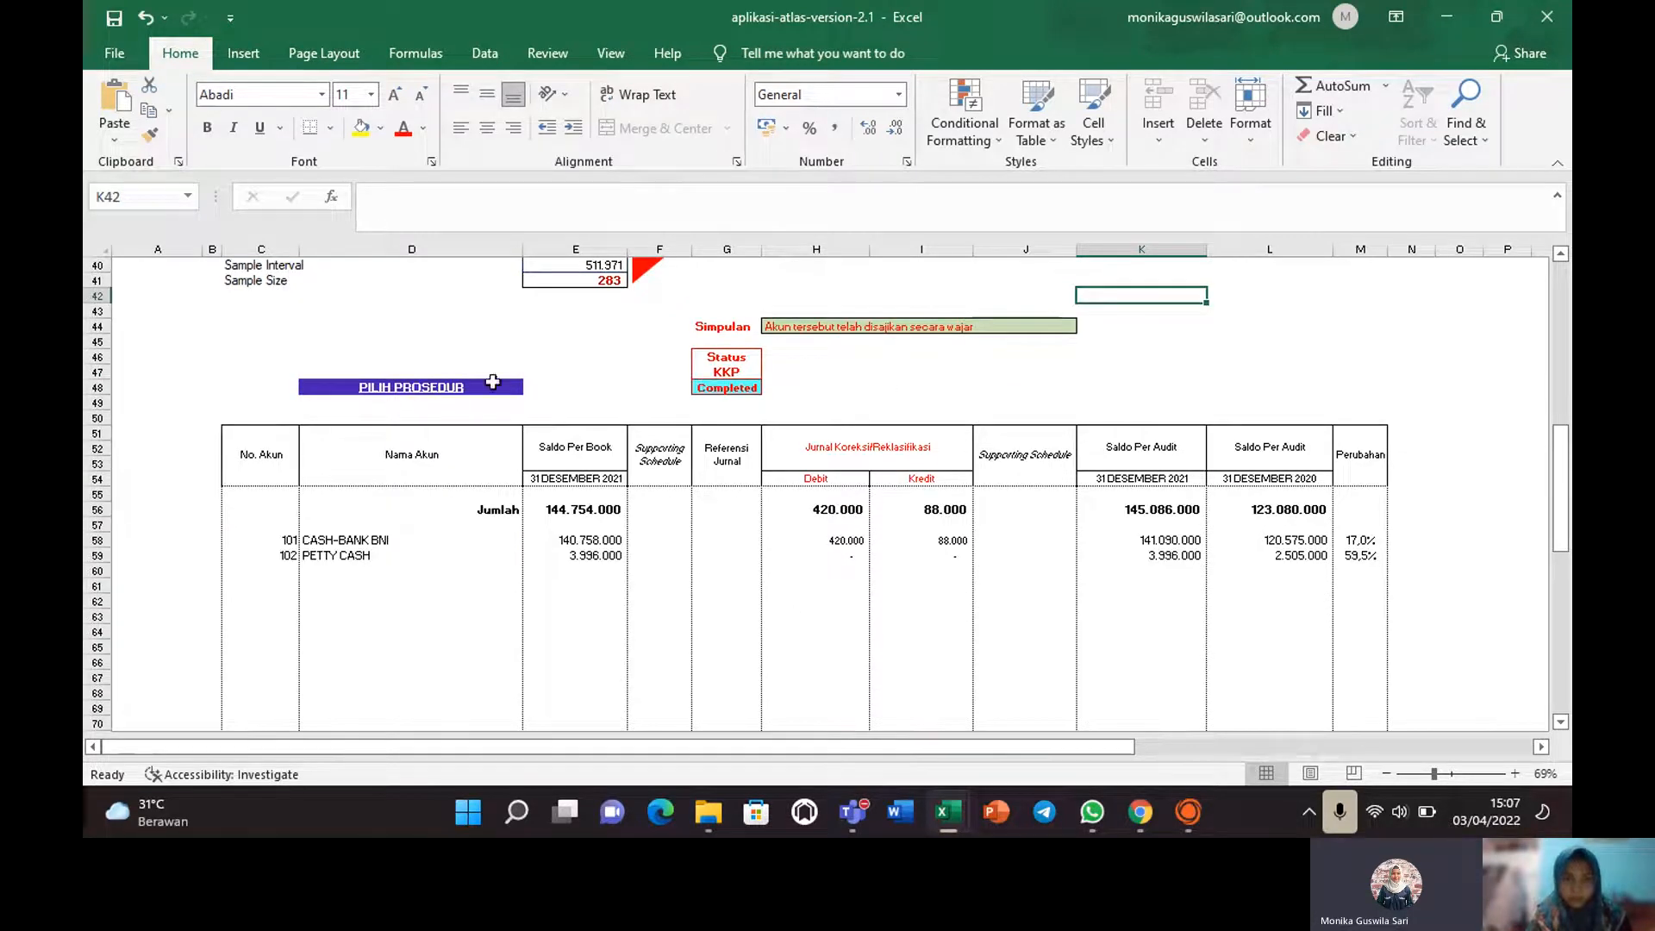
{"action": "left_click", "coordinate": [441, 388]}
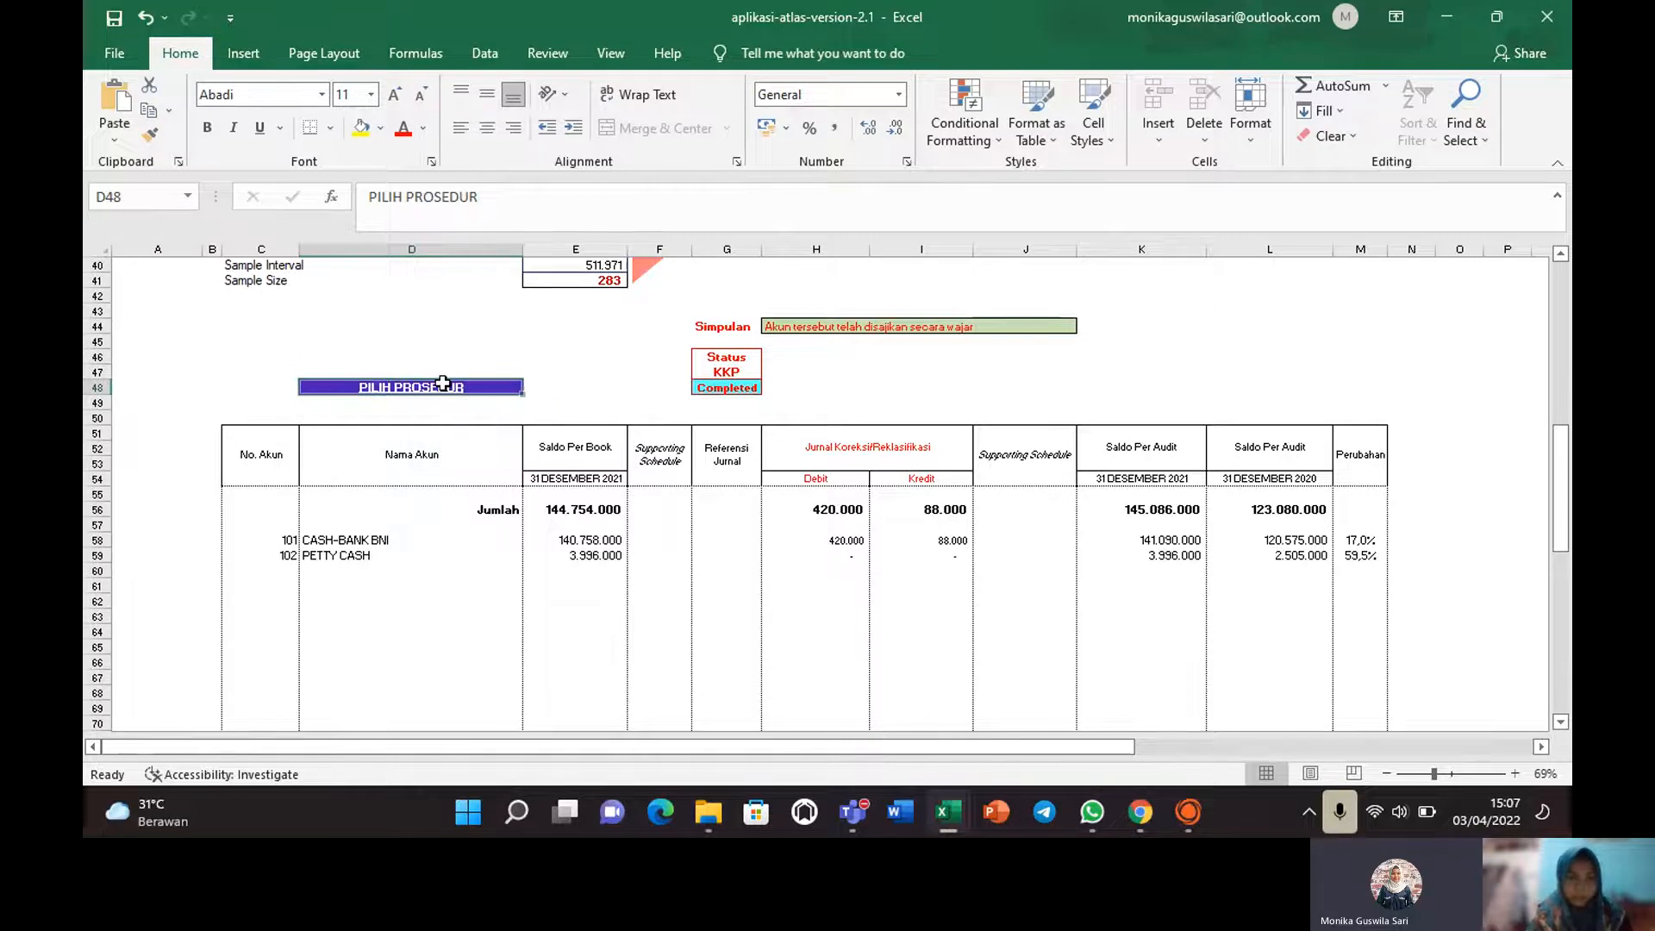
{"action": "left_click", "coordinate": [442, 386]}
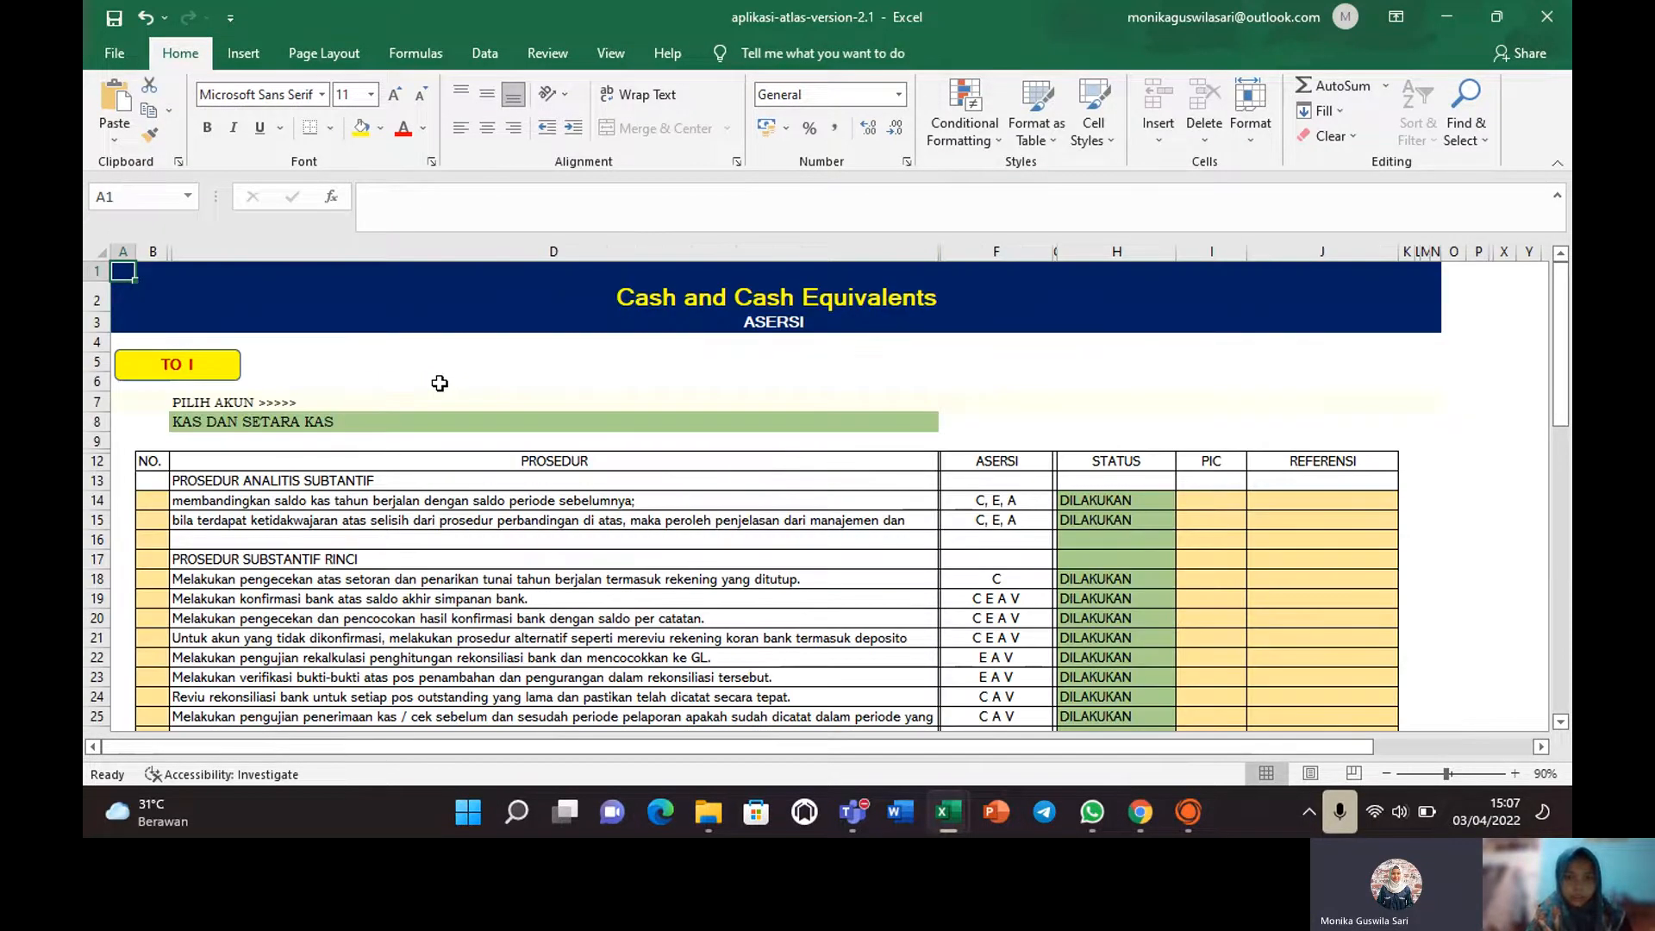
Reselect KAS DAN SETARA KAS as the account in D8's dropdown.
{"action": "left_click", "coordinate": [776, 421]}
{"action": "left_click", "coordinate": [948, 422]}
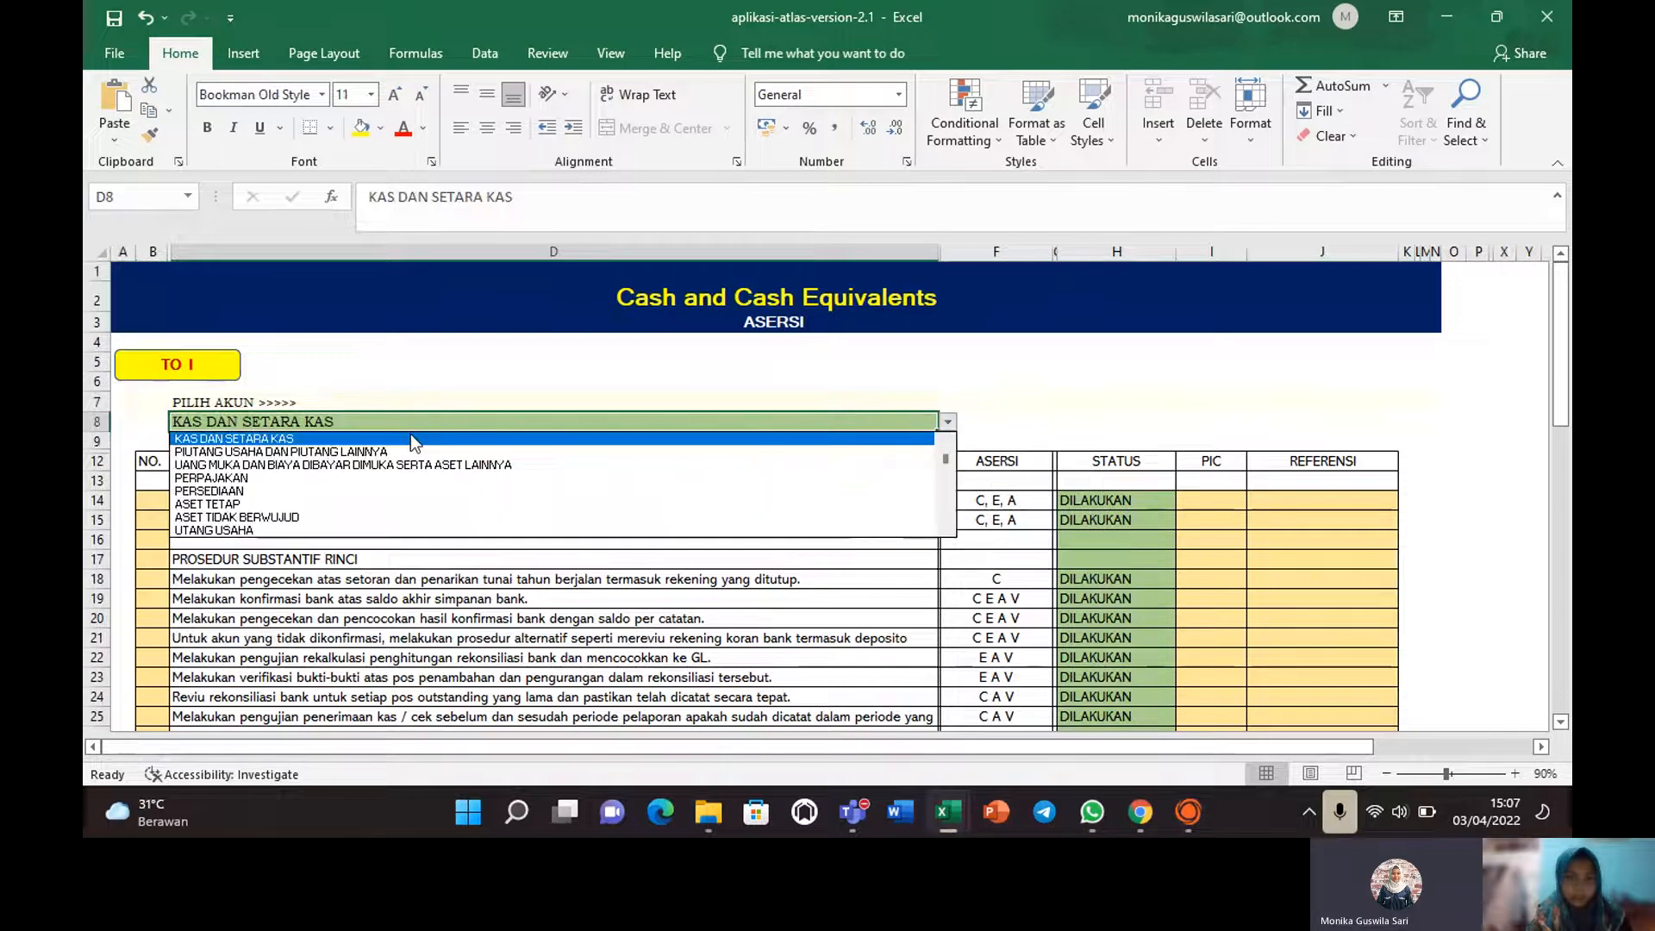
{"action": "left_click", "coordinate": [344, 438]}
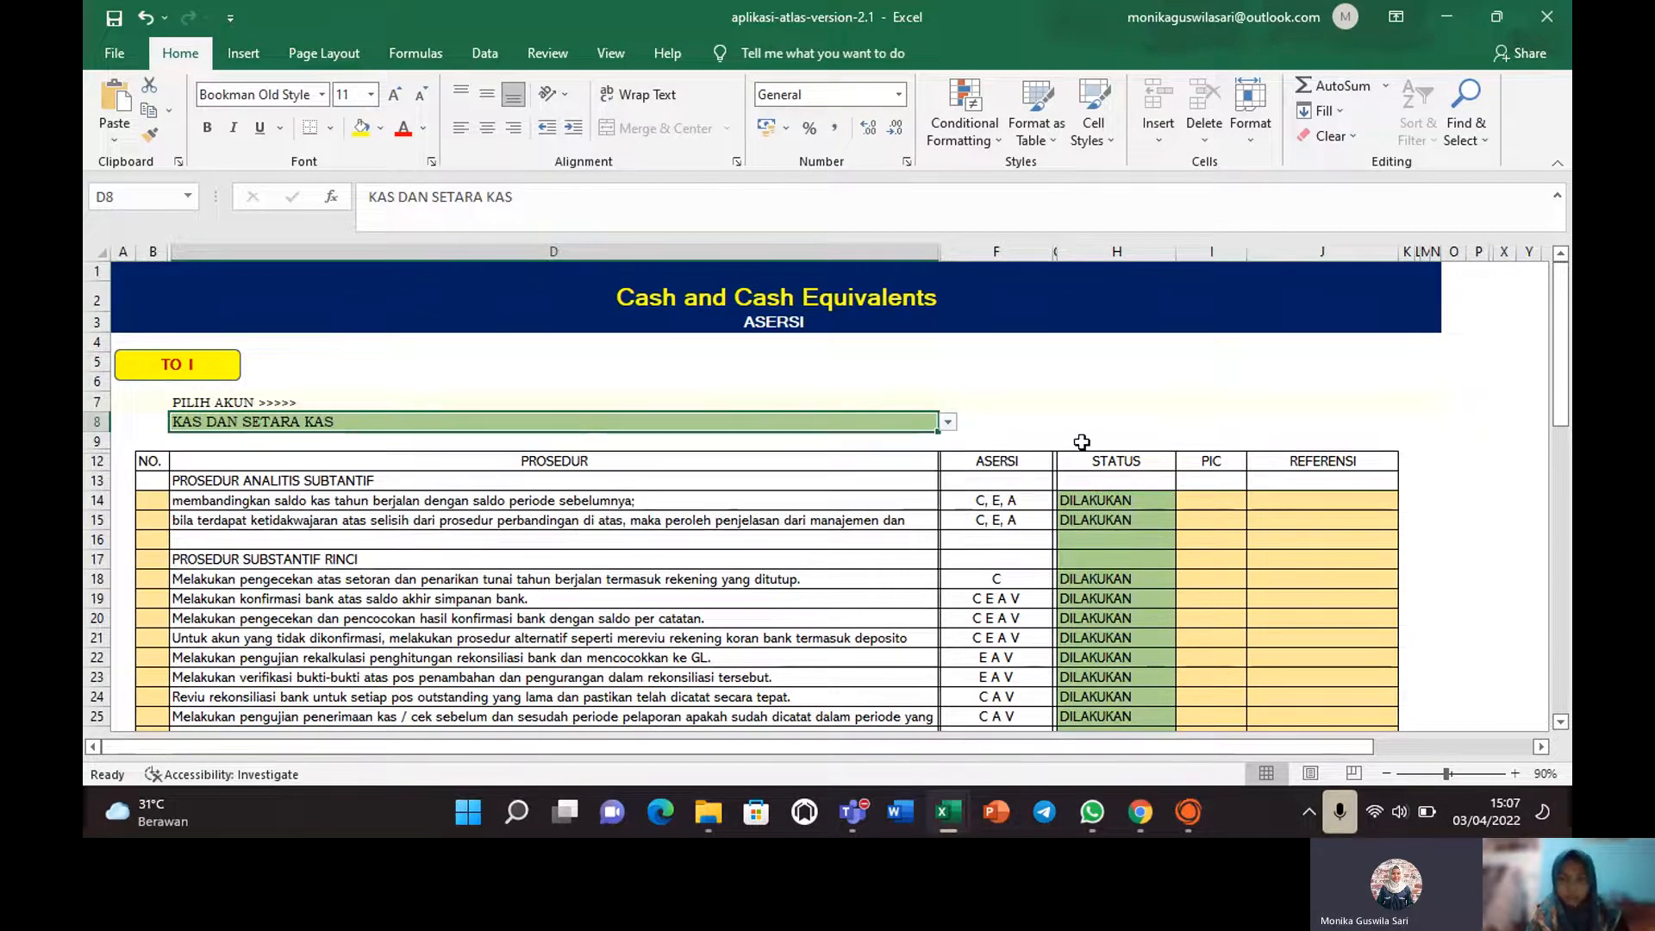
Confirm the first procedure's status is DILAKUKAN, then return to the cash worksheet via TO I.
{"action": "left_click", "coordinate": [1106, 504]}
{"action": "left_click", "coordinate": [1186, 501]}
{"action": "left_click", "coordinate": [1123, 516]}
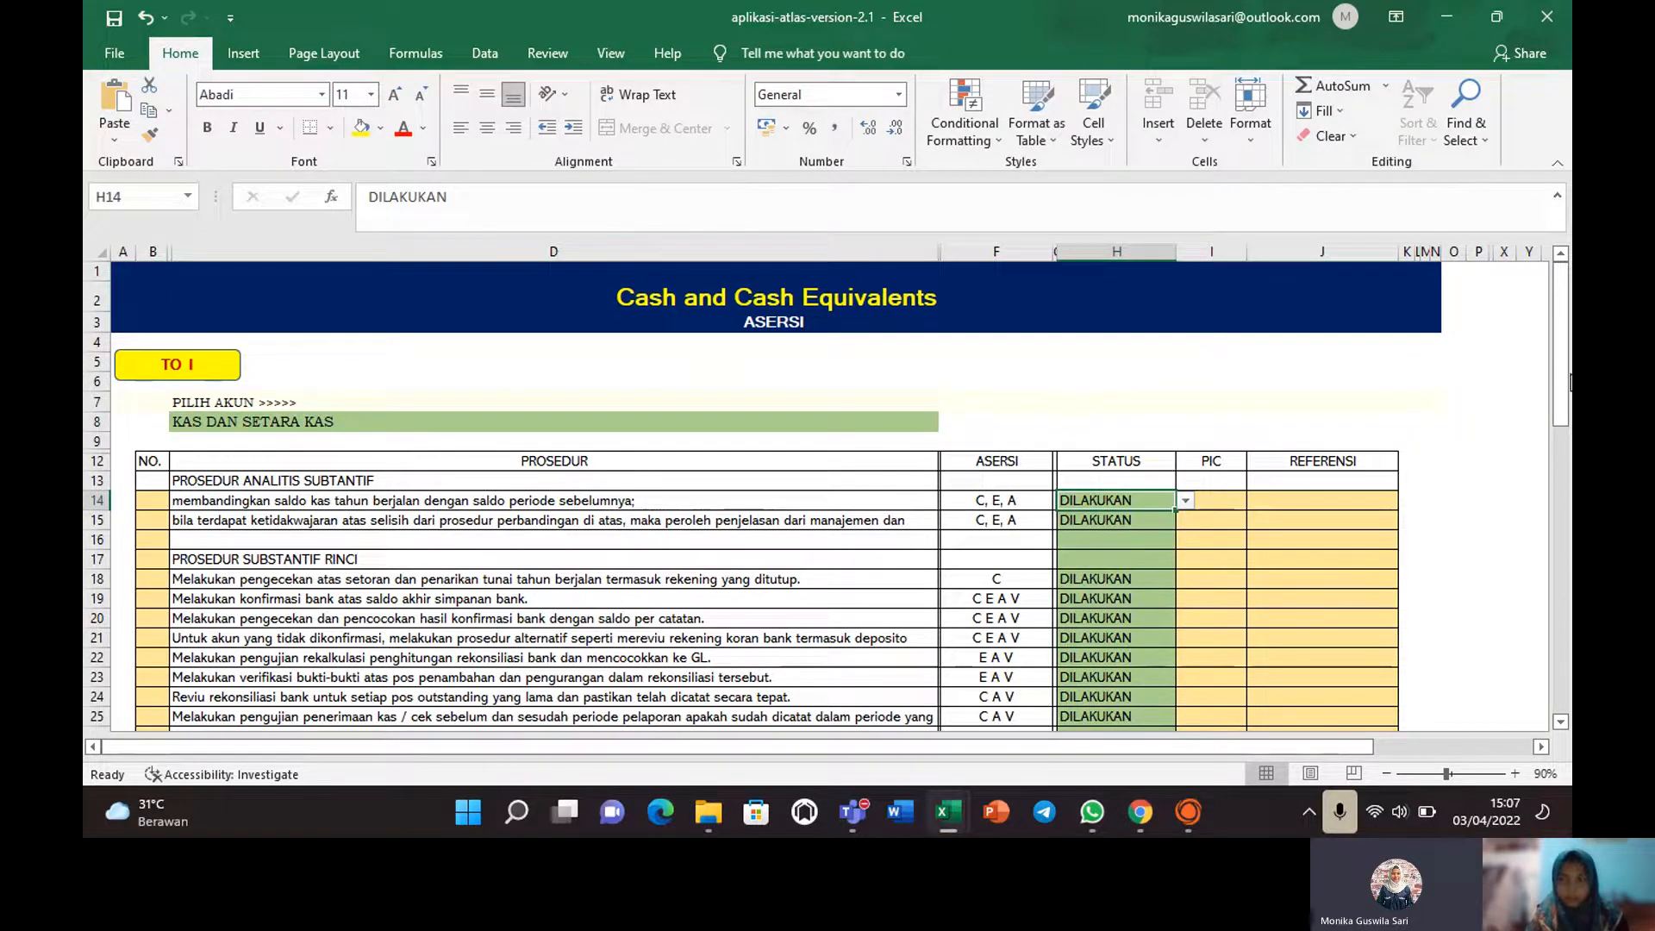
{"action": "left_click_drag", "start_coordinate": [1563, 384], "coordinate": [1534, 361]}
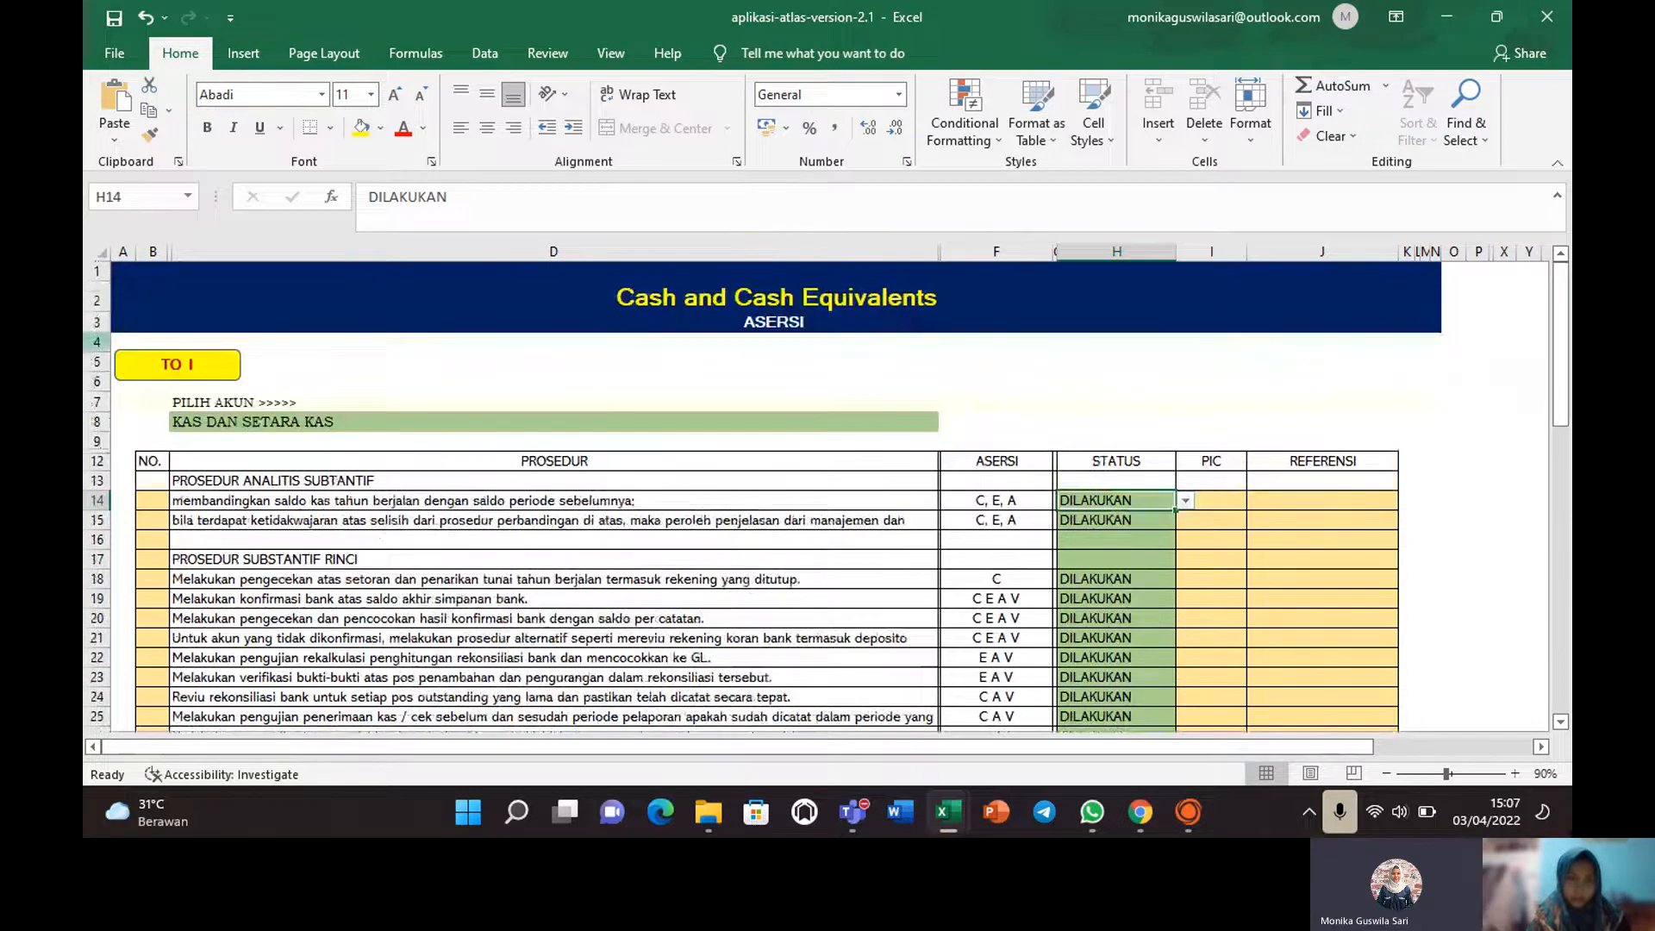
{"action": "left_click", "coordinate": [199, 362]}
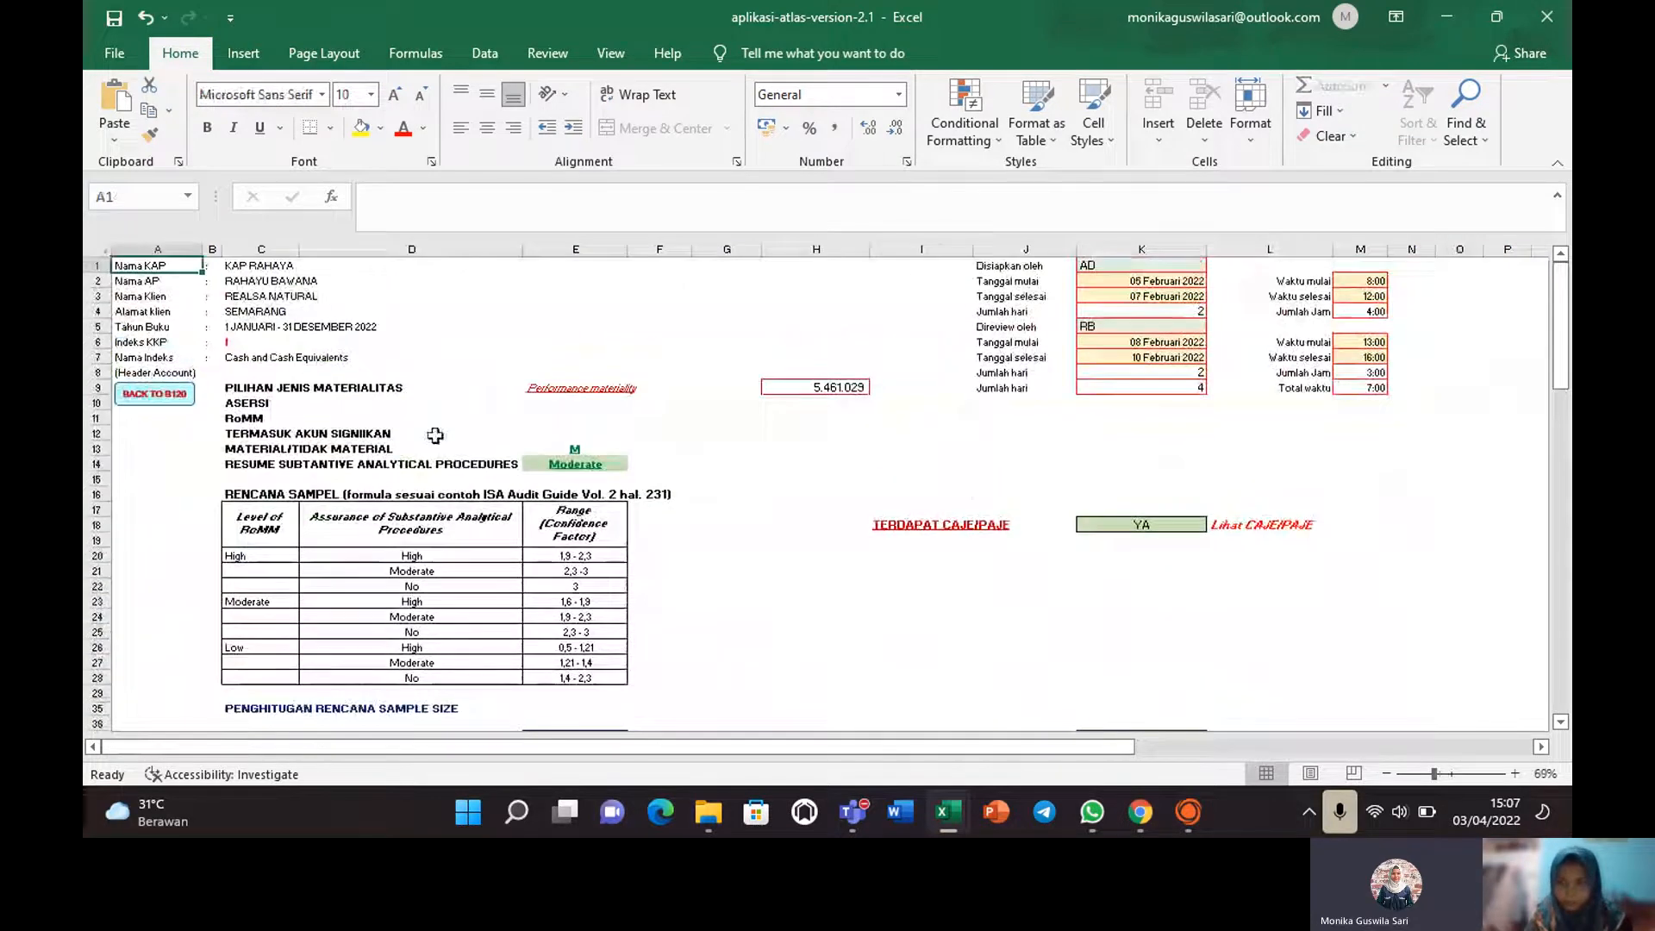
Scroll to row 18 and follow the Lihat CAJE/PAJE link in L18.
{"action": "mouse_move", "coordinate": [1562, 375]}
{"action": "left_mouse_down"}
{"action": "mouse_move", "coordinate": [1567, 484]}
{"action": "mouse_move", "coordinate": [1541, 412]}
{"action": "mouse_move", "coordinate": [1559, 439]}
{"action": "mouse_move", "coordinate": [1544, 347]}
{"action": "left_mouse_up"}
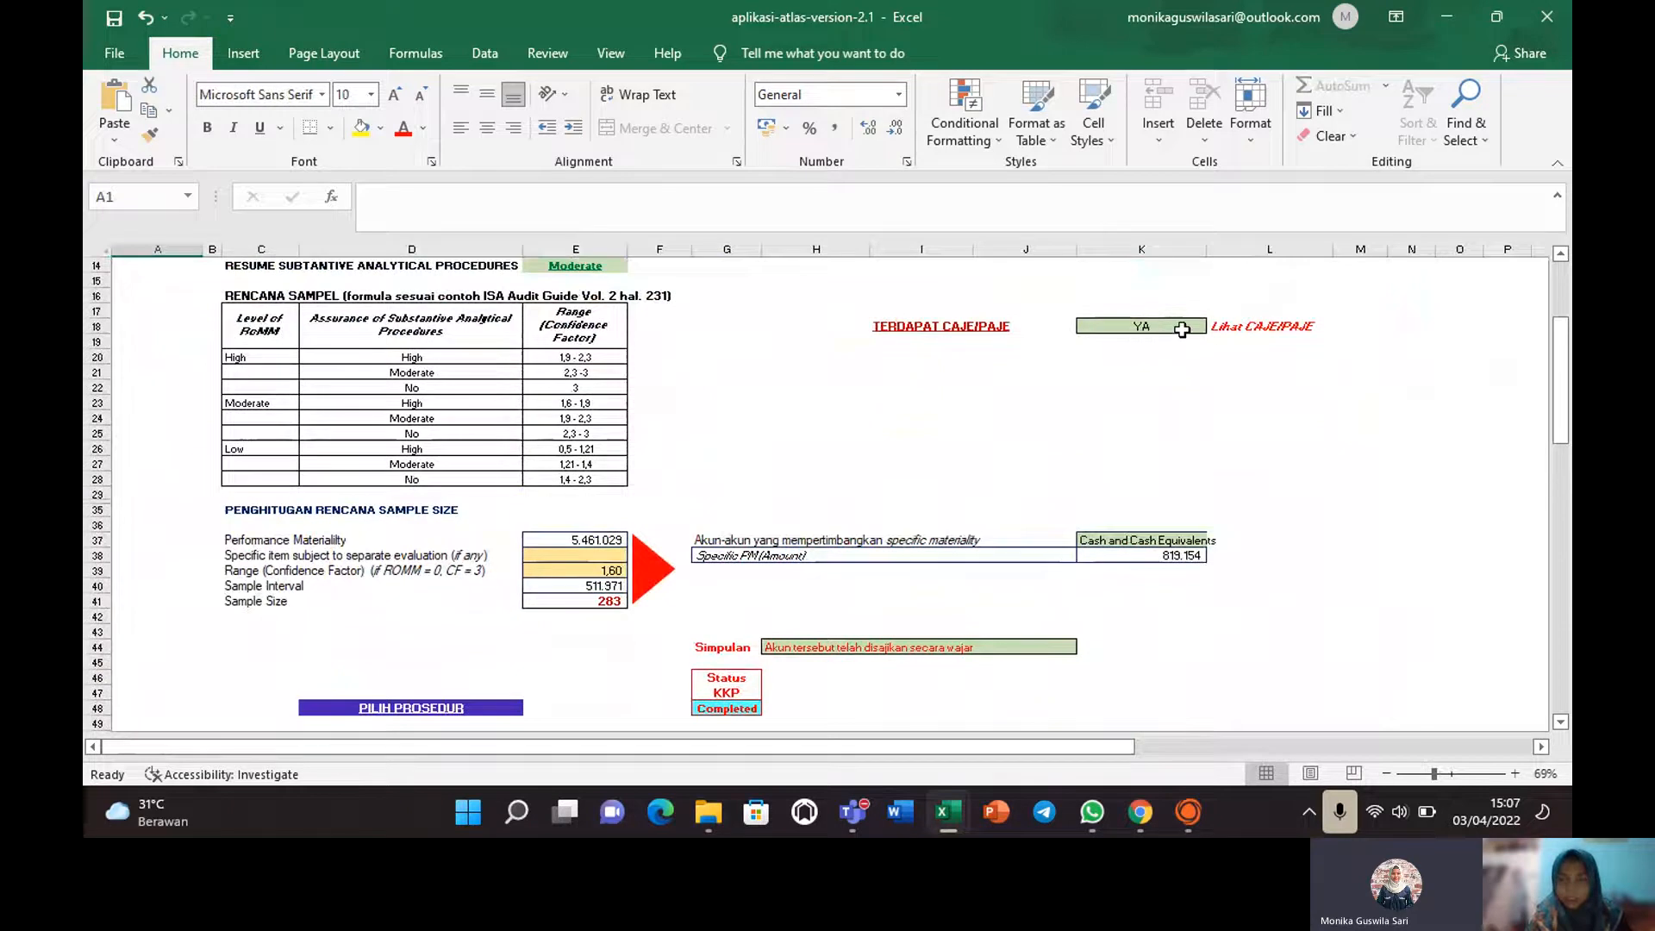
{"action": "left_click", "coordinate": [1249, 321]}
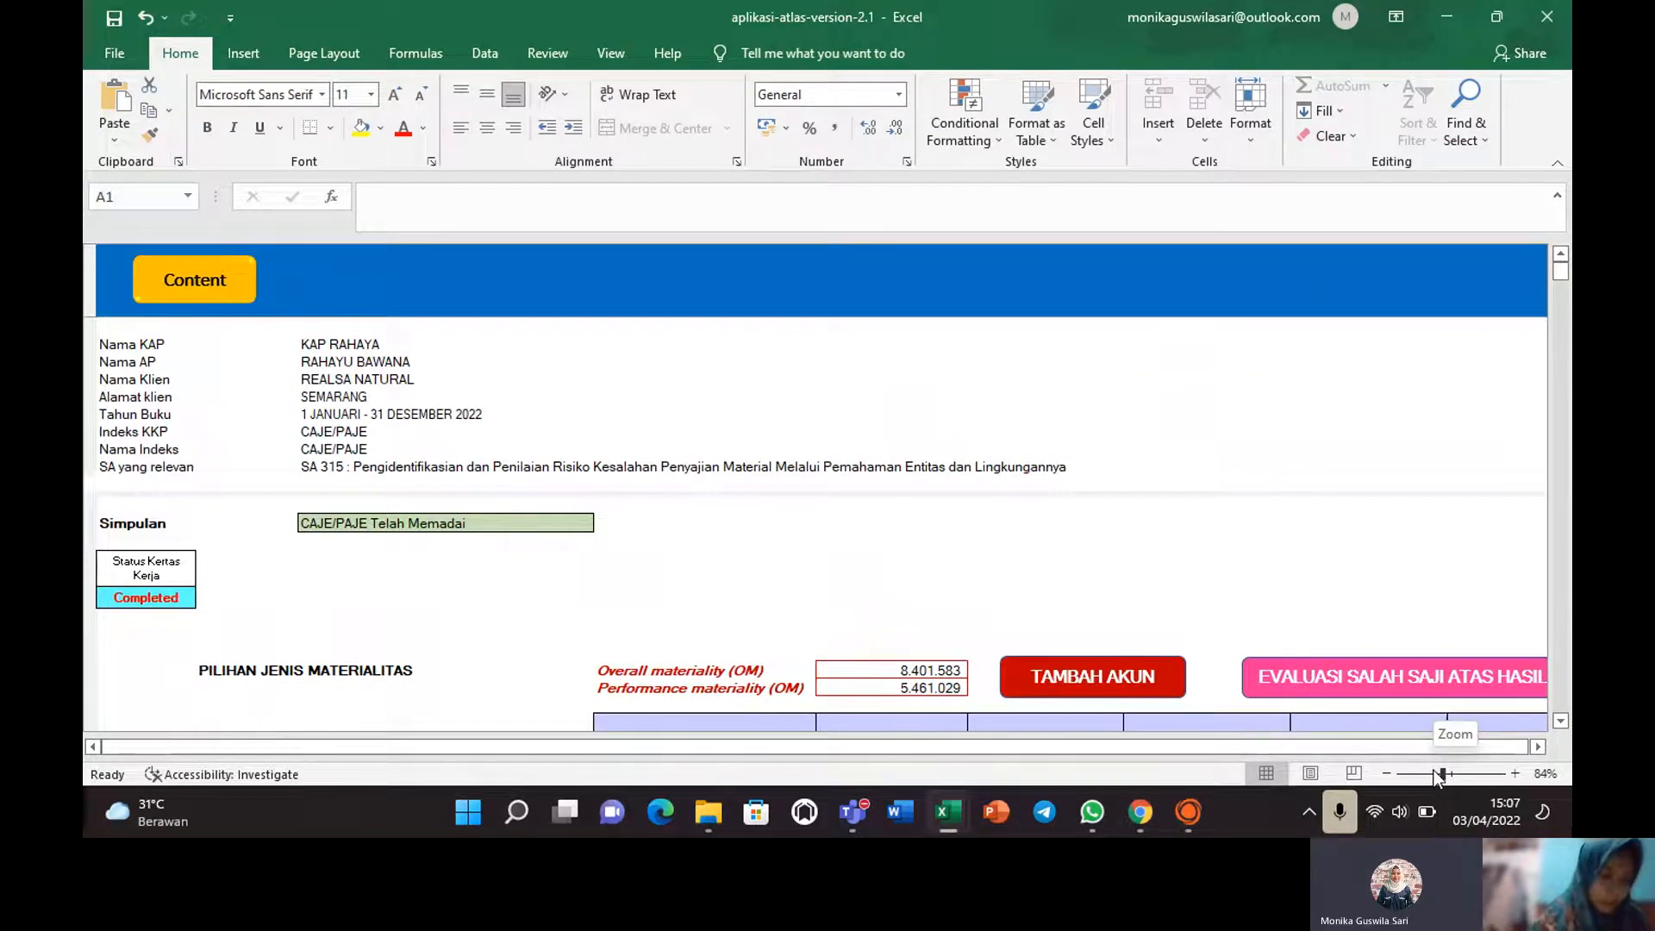
Zoom the CAJE/PAJE sheet out to 69% and move back up toward the top.
{"action": "left_click_drag", "start_coordinate": [1438, 775], "coordinate": [1433, 772]}
{"action": "left_click_drag", "start_coordinate": [1432, 770], "coordinate": [1435, 776]}
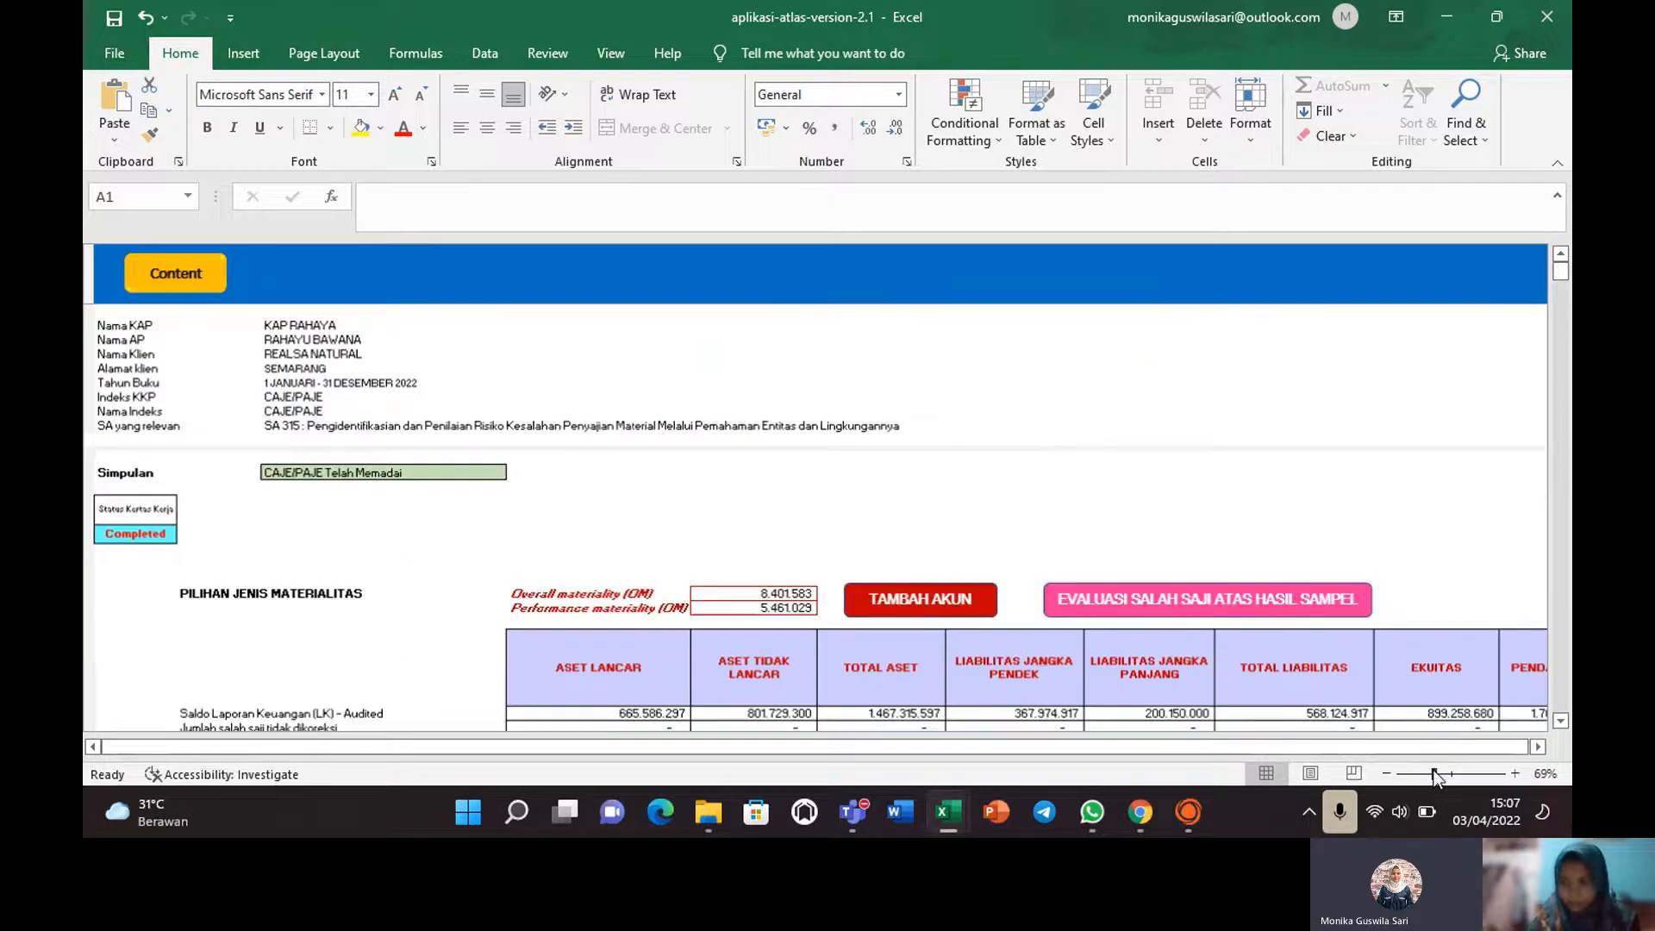
{"action": "left_click_drag", "start_coordinate": [1139, 743], "coordinate": [1172, 736]}
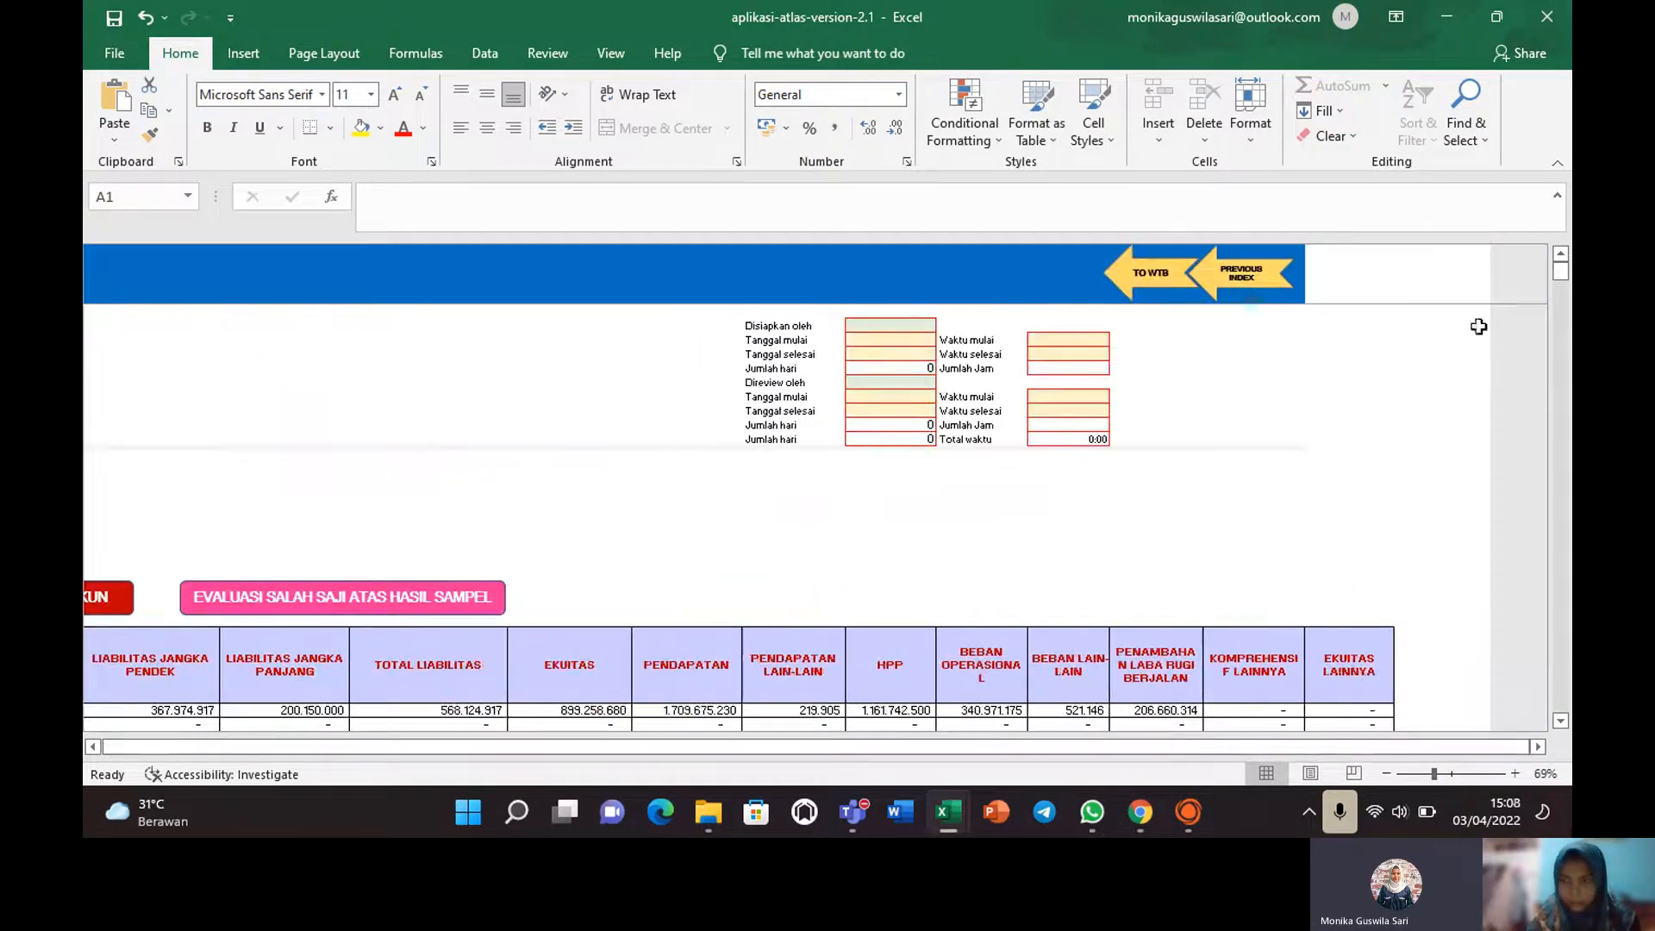
{"action": "mouse_move", "coordinate": [1562, 274]}
{"action": "left_mouse_down"}
{"action": "mouse_move", "coordinate": [1567, 304]}
{"action": "mouse_move", "coordinate": [1566, 281]}
{"action": "left_mouse_up"}
{"action": "left_click_drag", "start_coordinate": [759, 747], "coordinate": [421, 747]}
{"action": "left_click", "coordinate": [231, 448]}
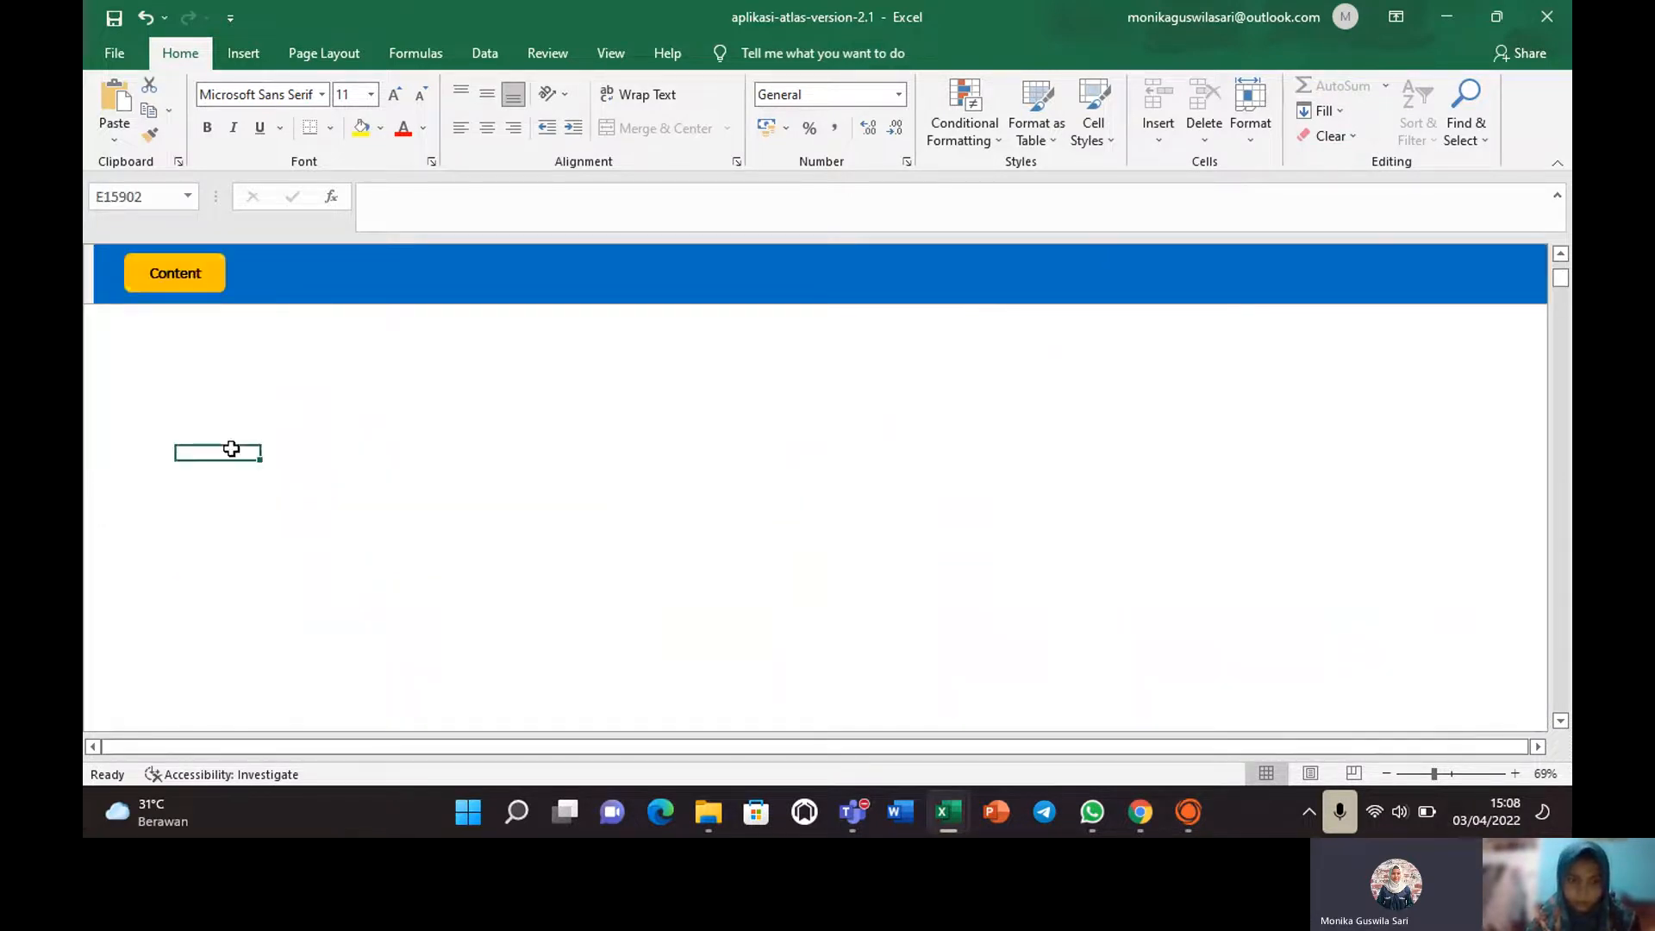
{"action": "key", "text": "Up"}
{"action": "key", "text": "Up"}
{"action": "key", "text": "Up"}
{"action": "key", "text": "Up"}
{"action": "key", "text": "Up"}
{"action": "key", "text": "Up"}
{"action": "key", "text": "Up"}
{"action": "key", "text": "Up"}
{"action": "key", "text": "Up"}
{"action": "key", "text": "Up"}
{"action": "key", "text": "Up"}
{"action": "key", "text": "Up"}
{"action": "key", "text": "Up"}
{"action": "key", "text": "Up"}
{"action": "key", "text": "Up"}
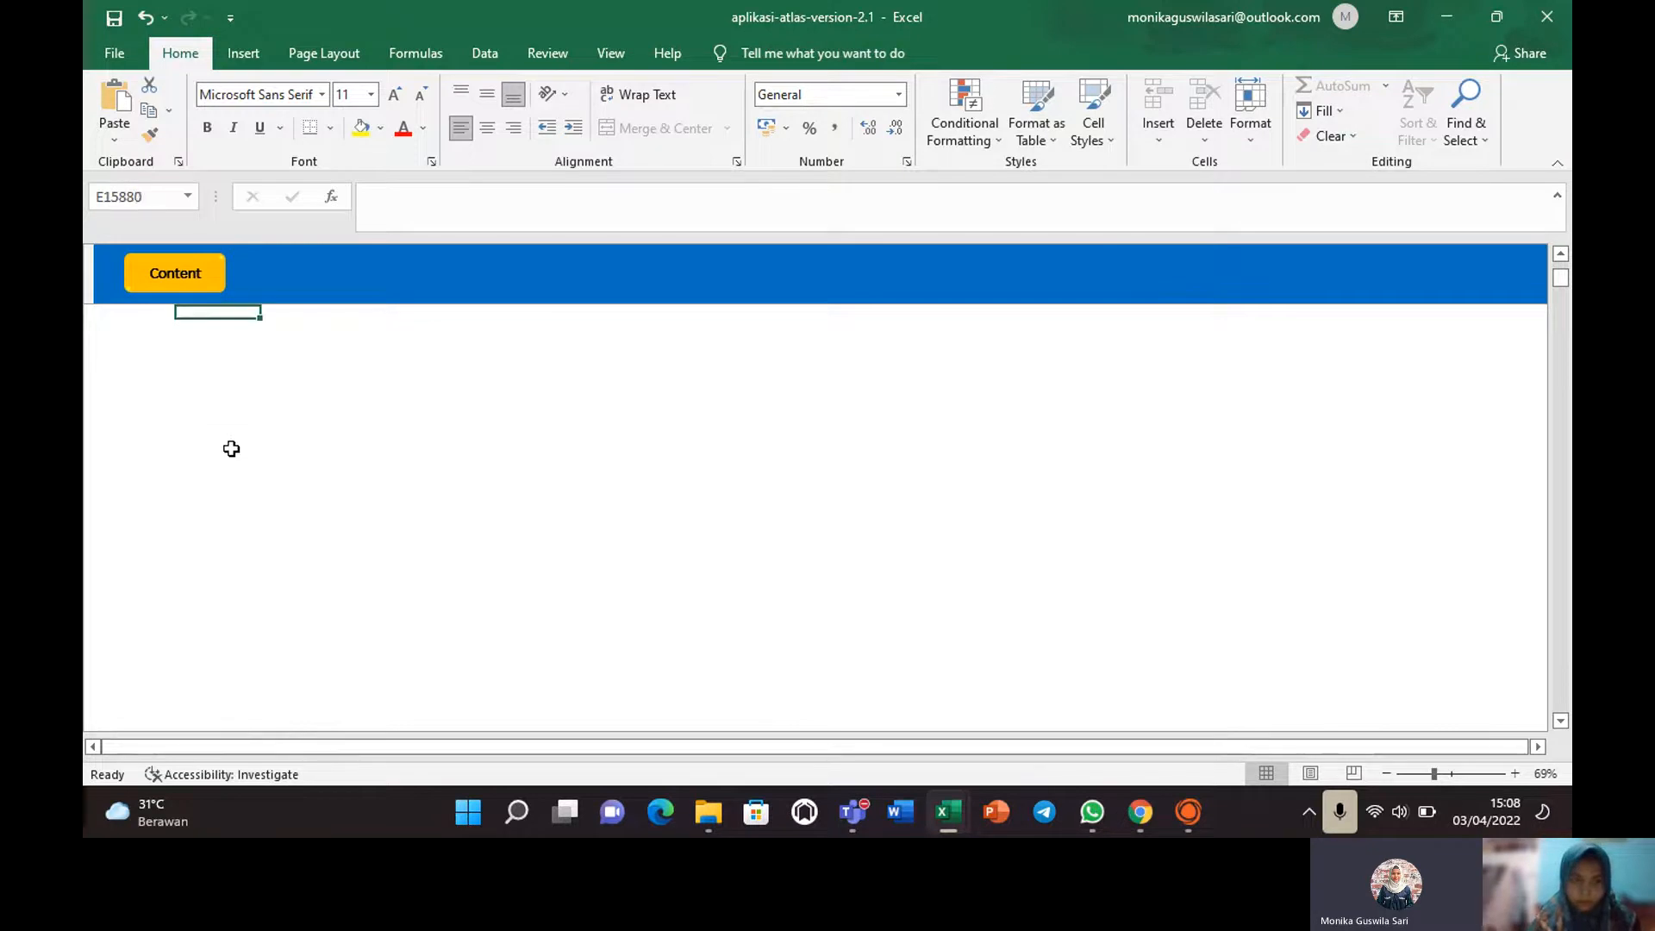
{"action": "key", "text": "Up"}
{"action": "key", "text": "Up"}
{"action": "key", "text": "Up"}
{"action": "key", "text": "Up"}
{"action": "key", "text": "Up"}
{"action": "key", "text": "Up"}
{"action": "key", "text": "Up"}
{"action": "key", "text": "Up"}
{"action": "key", "text": "Up"}
{"action": "key", "text": "Up"}
{"action": "key", "text": "Up"}
{"action": "key", "text": "Up"}
{"action": "key", "text": "Up"}
{"action": "key", "text": "Up"}
{"action": "key", "text": "Up"}
{"action": "key", "text": "Up"}
{"action": "key", "text": "Up"}
{"action": "key", "text": "Up"}
{"action": "key", "text": "Up"}
{"action": "key", "text": "Up"}
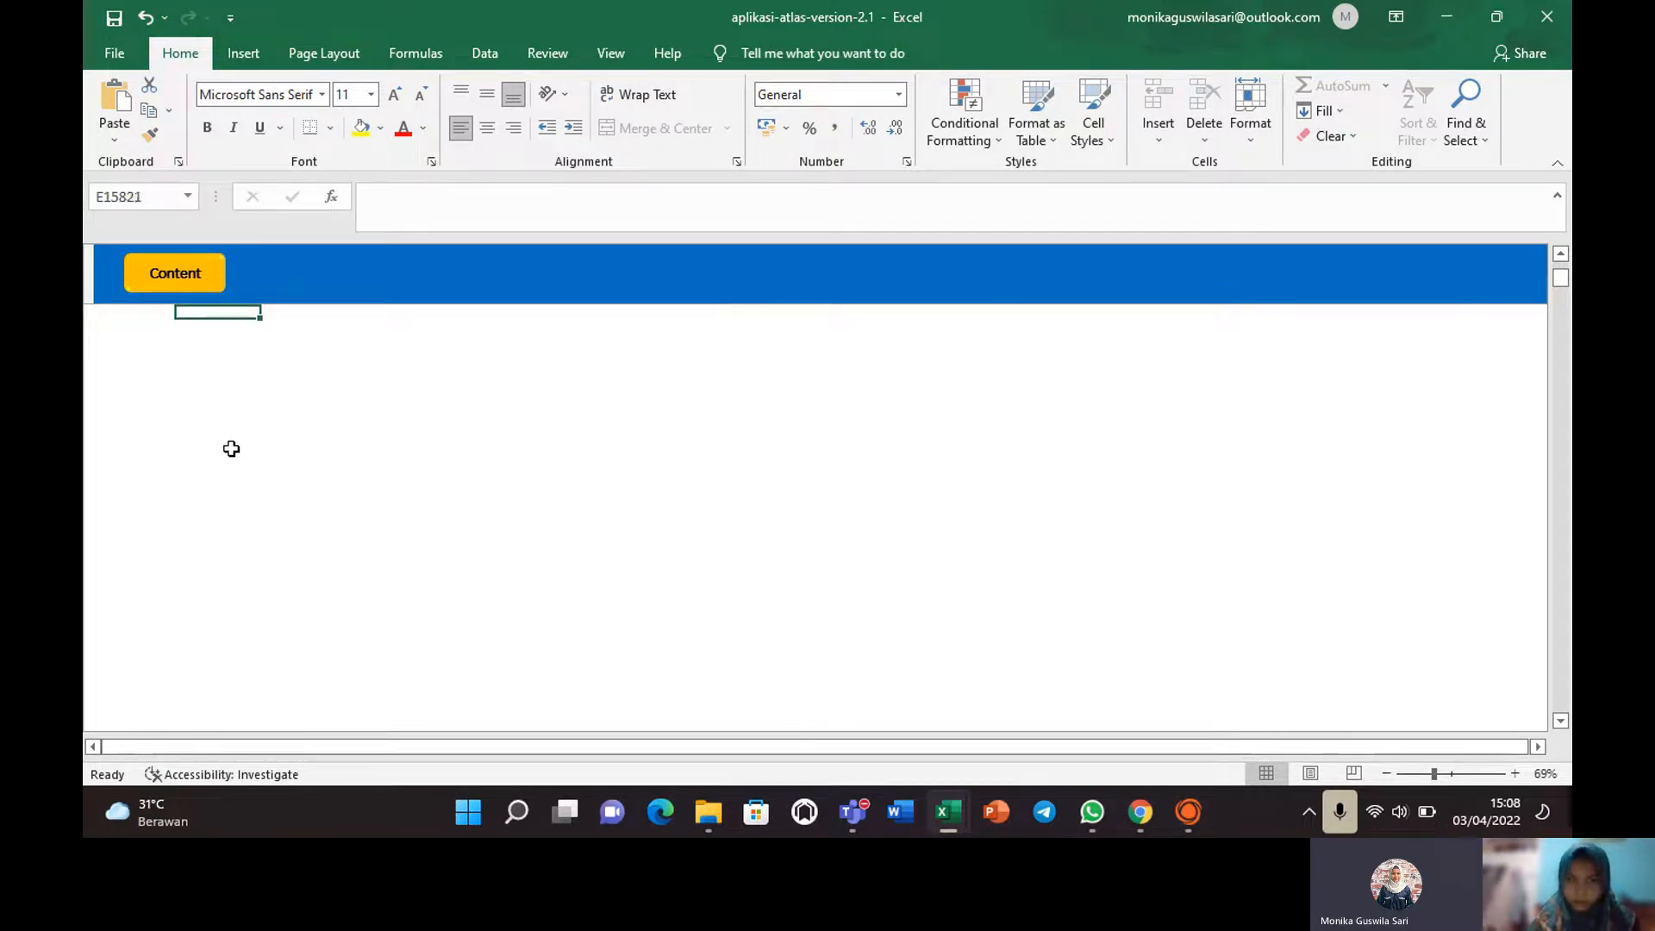
{"action": "key", "text": "Up"}
{"action": "key", "text": "Up"}
{"action": "key", "text": "Up"}
{"action": "key", "text": "Up"}
{"action": "key", "text": "Up"}
{"action": "key", "text": "Up"}
{"action": "key", "text": "Up"}
{"action": "key", "text": "Up"}
{"action": "key", "text": "Up"}
{"action": "key", "text": "Up"}
{"action": "key", "text": "Up"}
{"action": "key", "text": "Up"}
{"action": "key", "text": "Up"}
{"action": "key", "text": "Up"}
{"action": "key", "text": "Up"}
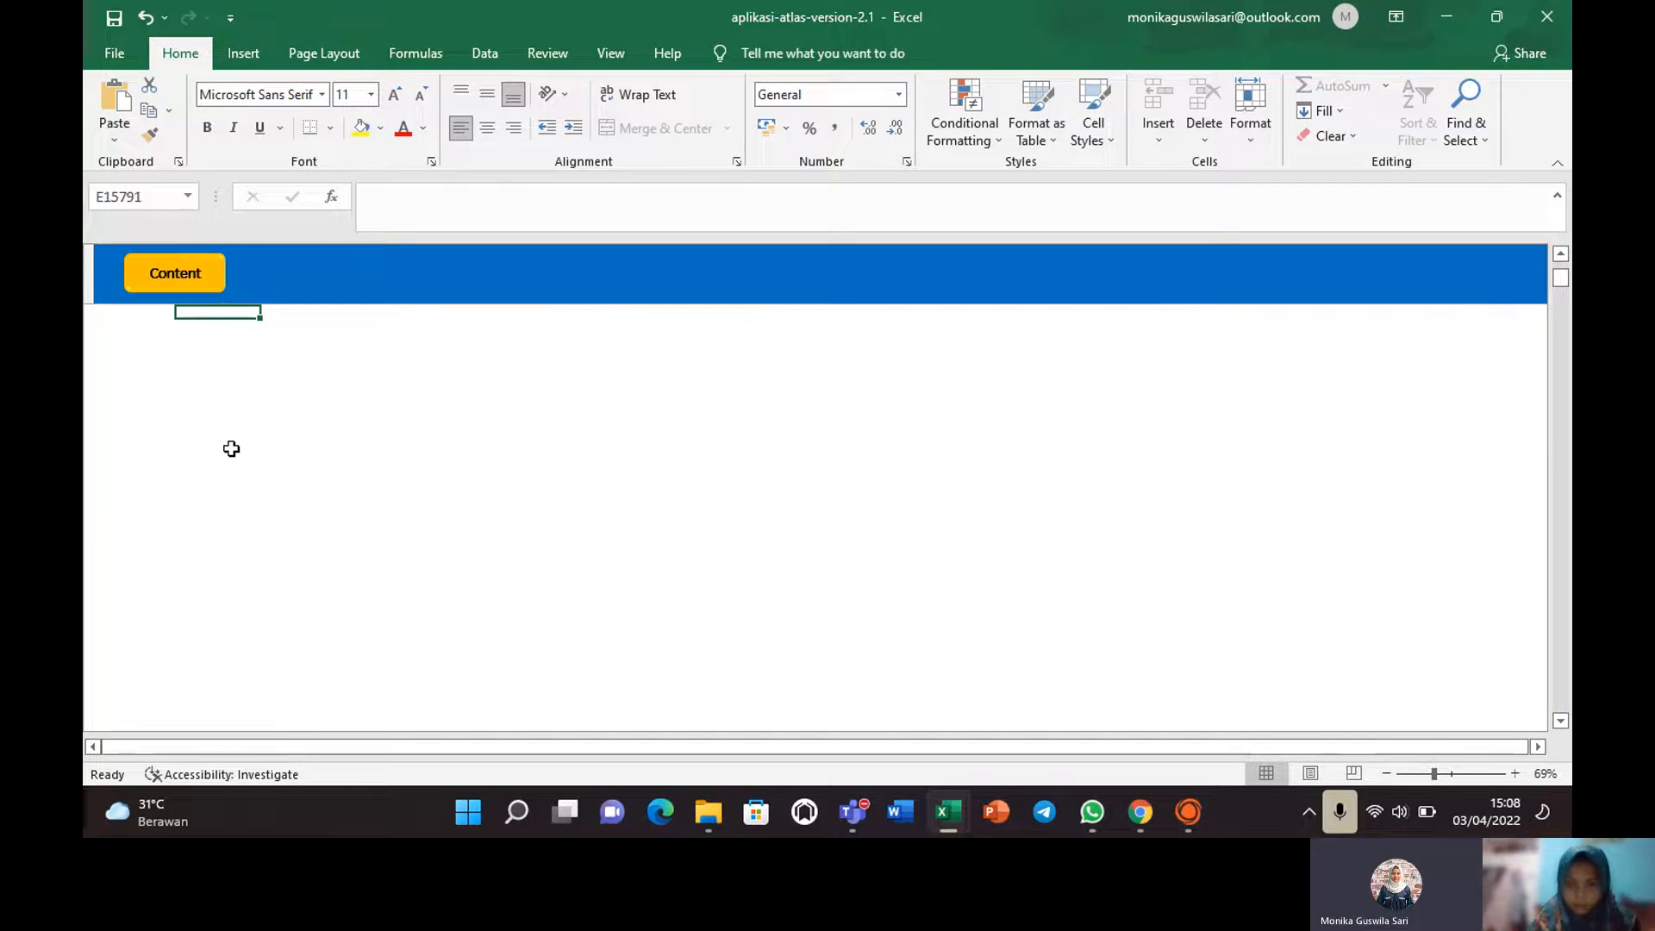
Zoom out to 53% and move down until the Rincian CAJE/PAJE entries table is visible.
{"action": "left_click", "coordinate": [1424, 769]}
{"action": "left_click_drag", "start_coordinate": [896, 753], "coordinate": [787, 746]}
{"action": "left_click_drag", "start_coordinate": [1559, 274], "coordinate": [1562, 269]}
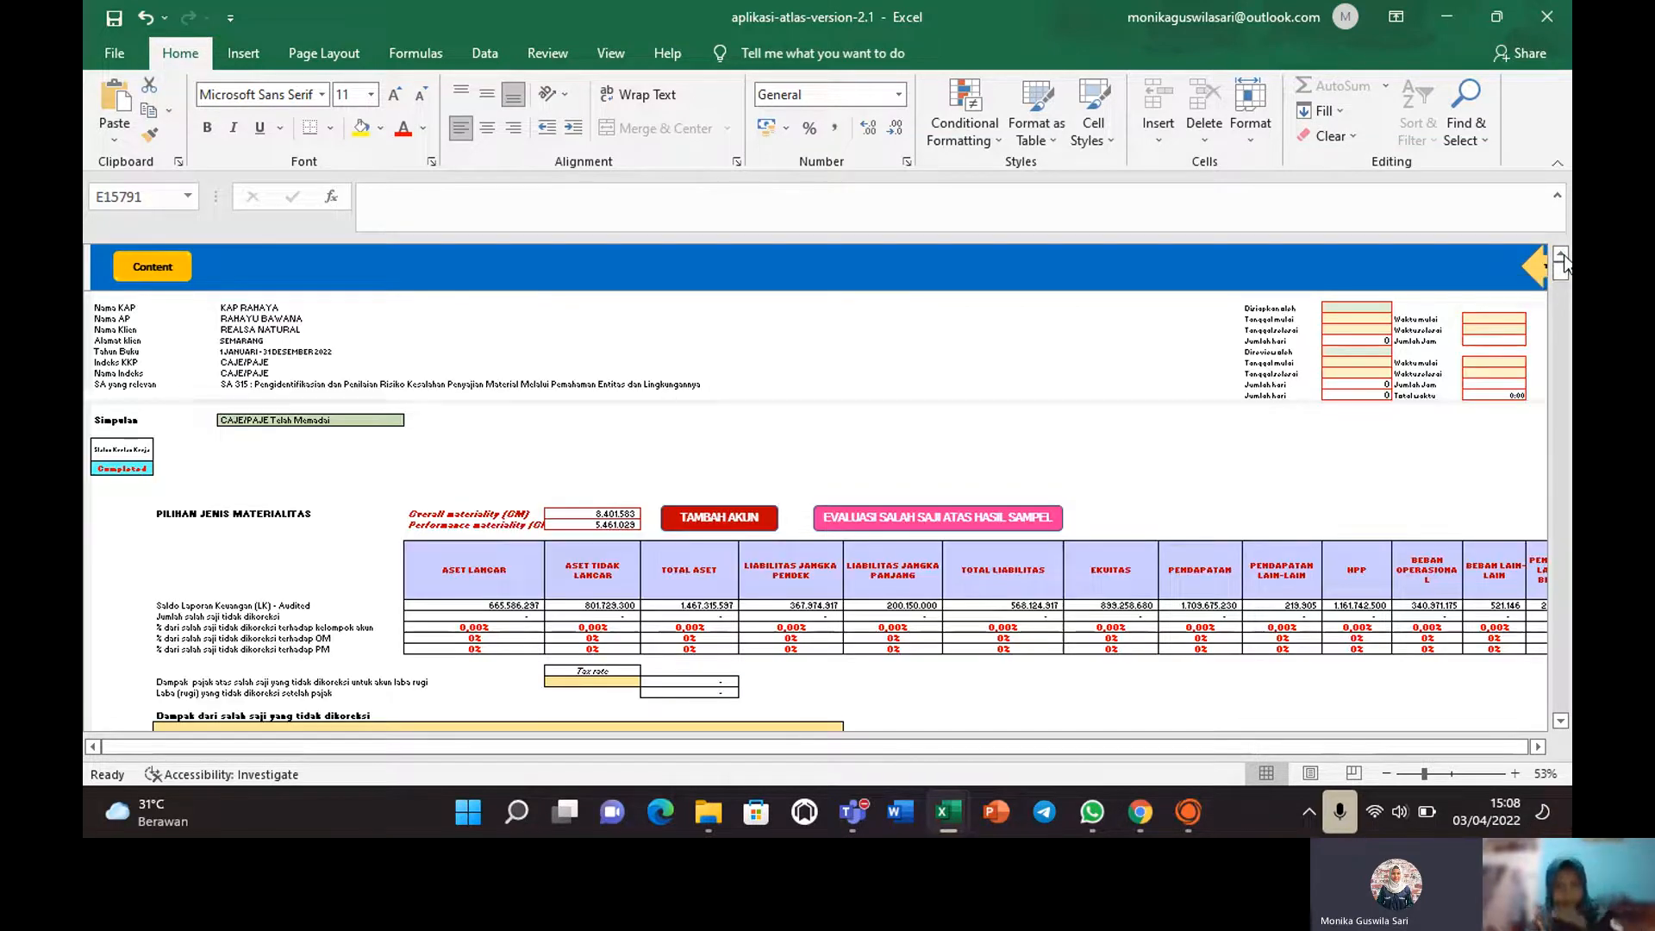
{"action": "left_click", "coordinate": [800, 649]}
{"action": "key", "text": "Down"}
{"action": "key", "text": "Down"}
{"action": "key", "text": "Down"}
{"action": "key", "text": "Down"}
{"action": "key", "text": "Down"}
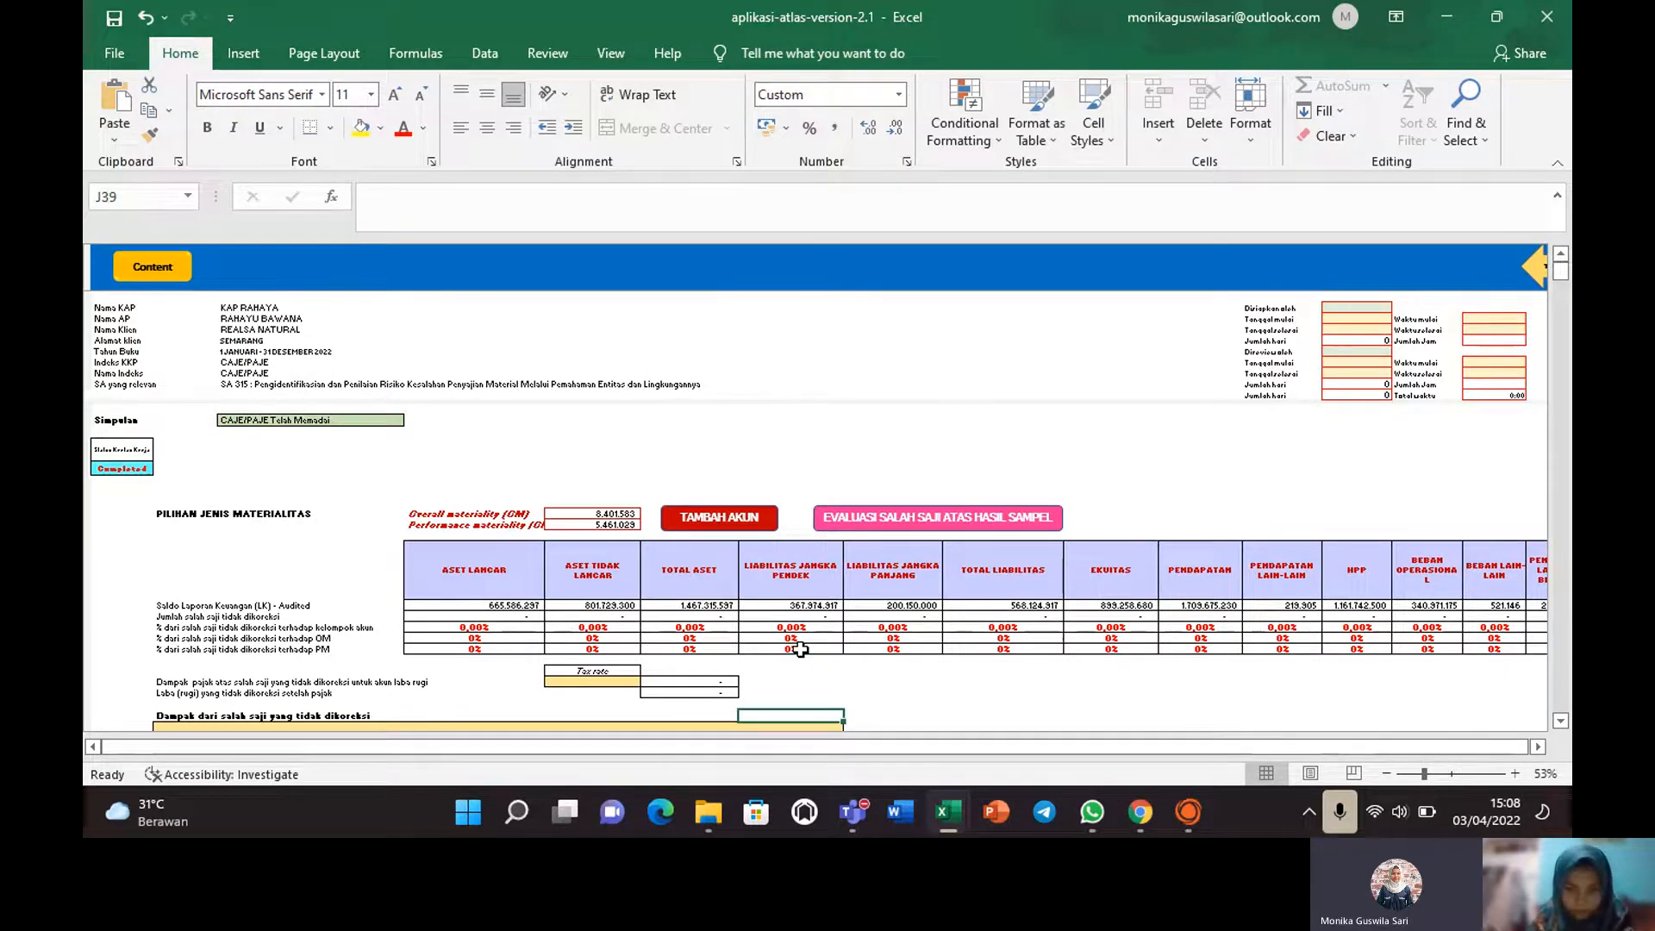
{"action": "key", "text": "Down"}
{"action": "key", "text": "Down"}
{"action": "key", "text": "Down"}
{"action": "key", "text": "Down"}
{"action": "key", "text": "Down"}
{"action": "key", "text": "Down"}
{"action": "key", "text": "Down"}
{"action": "key", "text": "Down"}
{"action": "key", "text": "Down"}
{"action": "key", "text": "Down"}
{"action": "key", "text": "Down"}
{"action": "key", "text": "Down"}
{"action": "key", "text": "Down"}
{"action": "key", "text": "Down"}
{"action": "key", "text": "Down"}
{"action": "key", "text": "Down"}
{"action": "key", "text": "Down"}
{"action": "key", "text": "Down"}
{"action": "key", "text": "Down"}
{"action": "key", "text": "Down"}
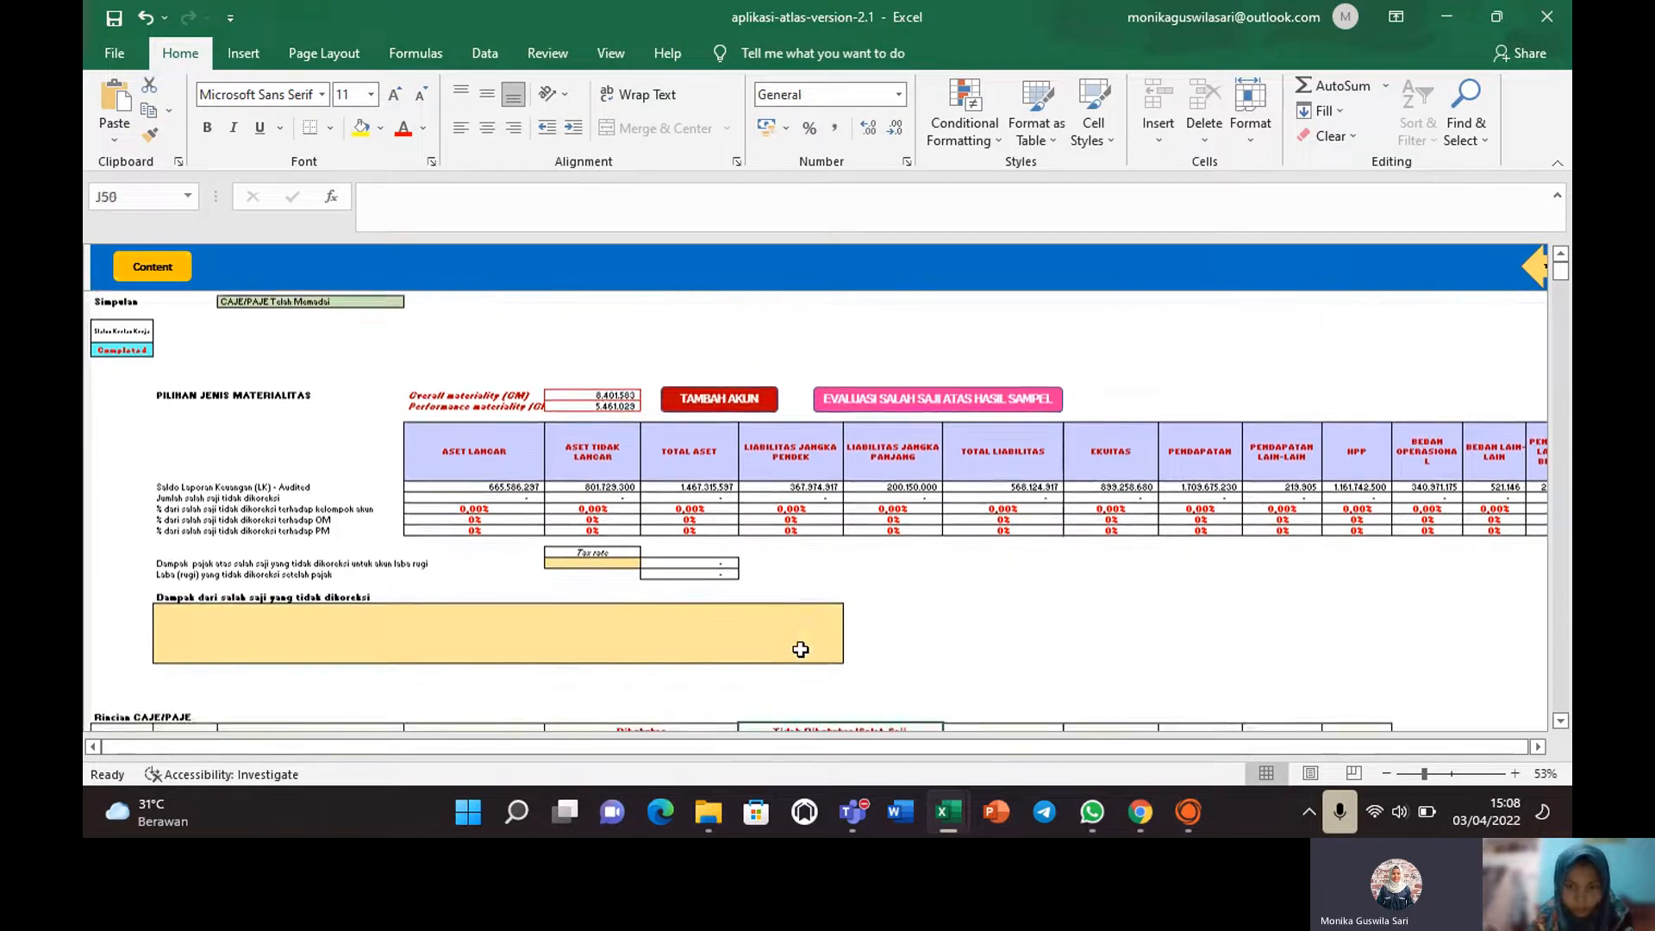
{"action": "key", "text": "Down"}
{"action": "key", "text": "Down"}
{"action": "key", "text": "Down"}
{"action": "key", "text": "Down"}
{"action": "key", "text": "Down"}
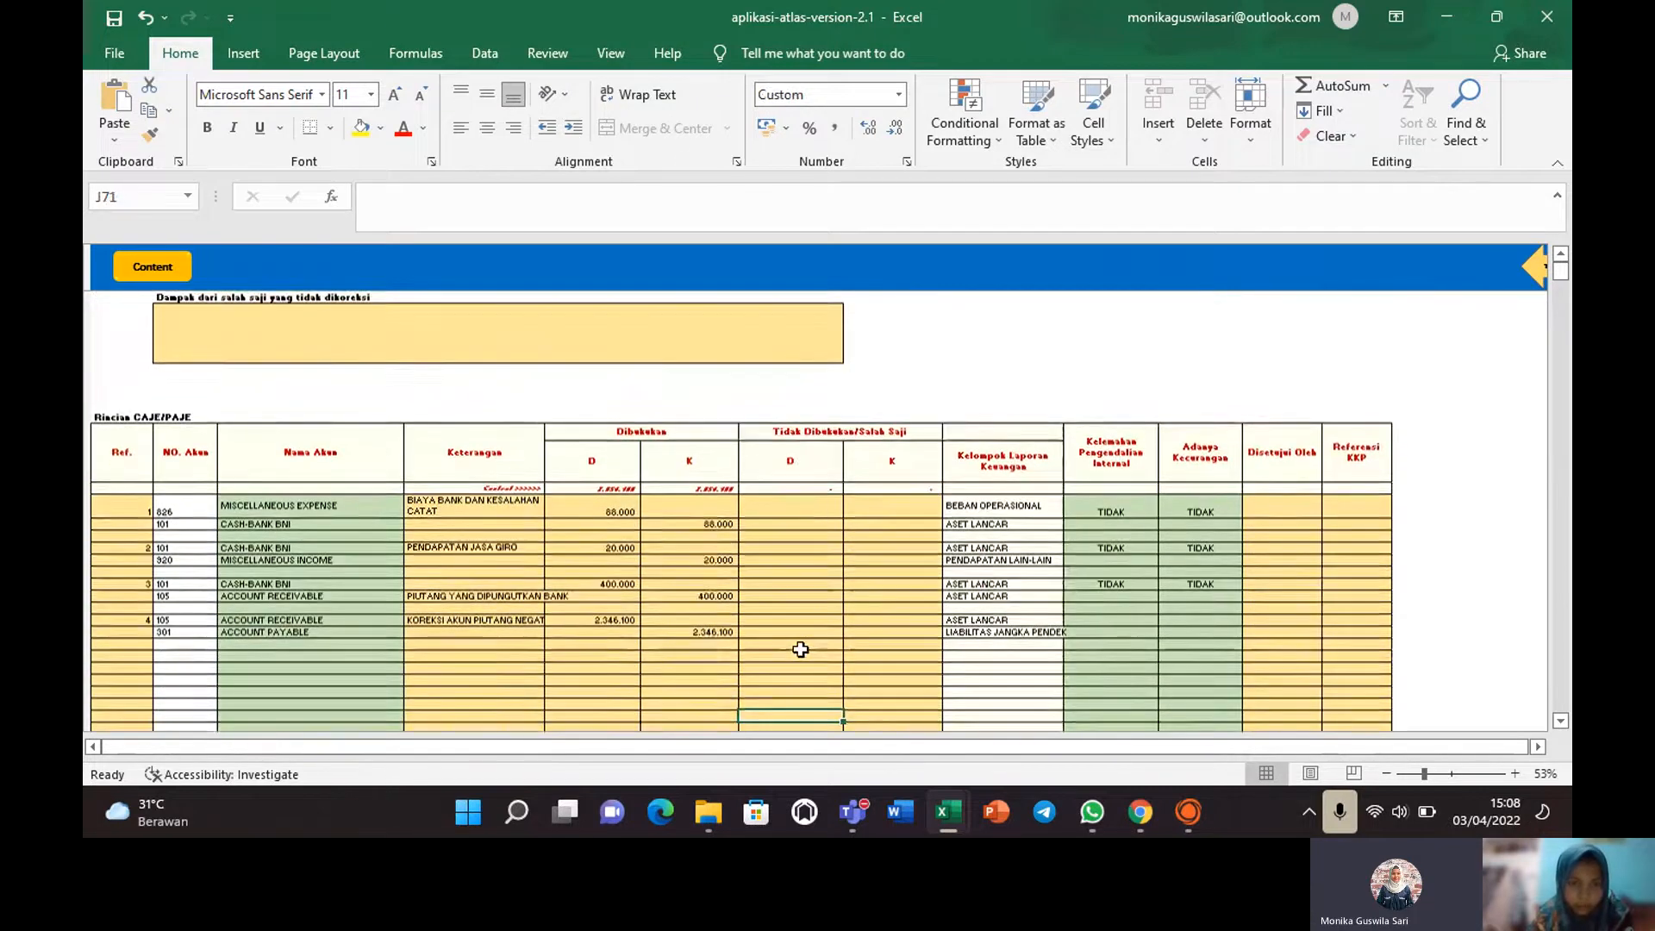
{"action": "key", "text": "Down"}
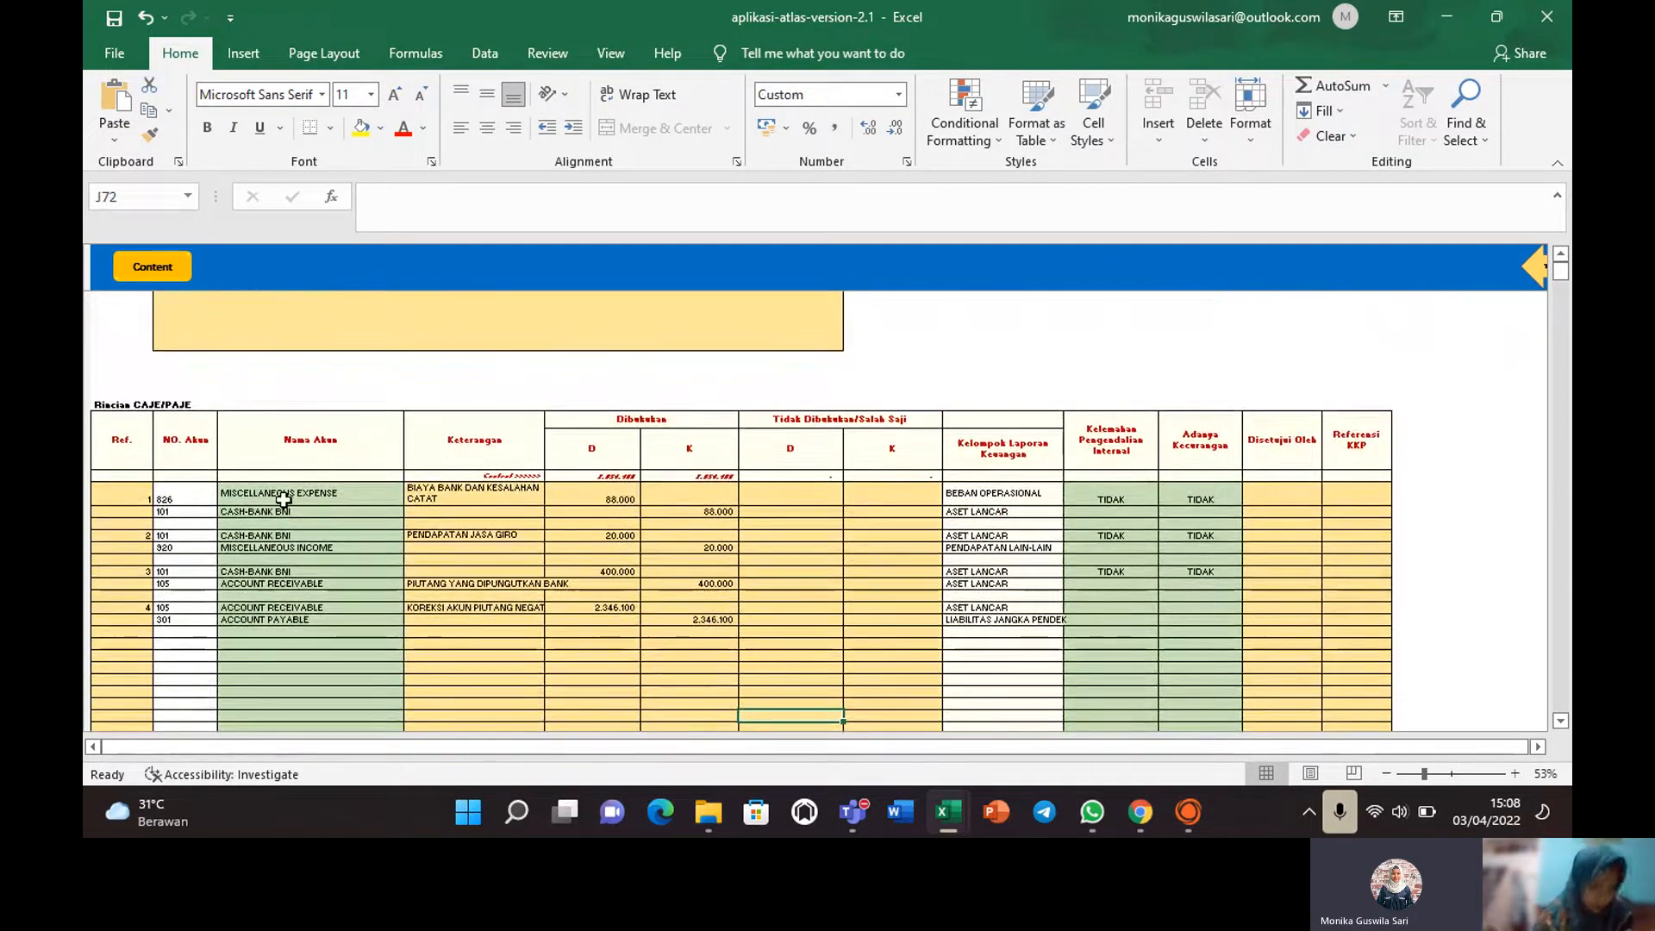
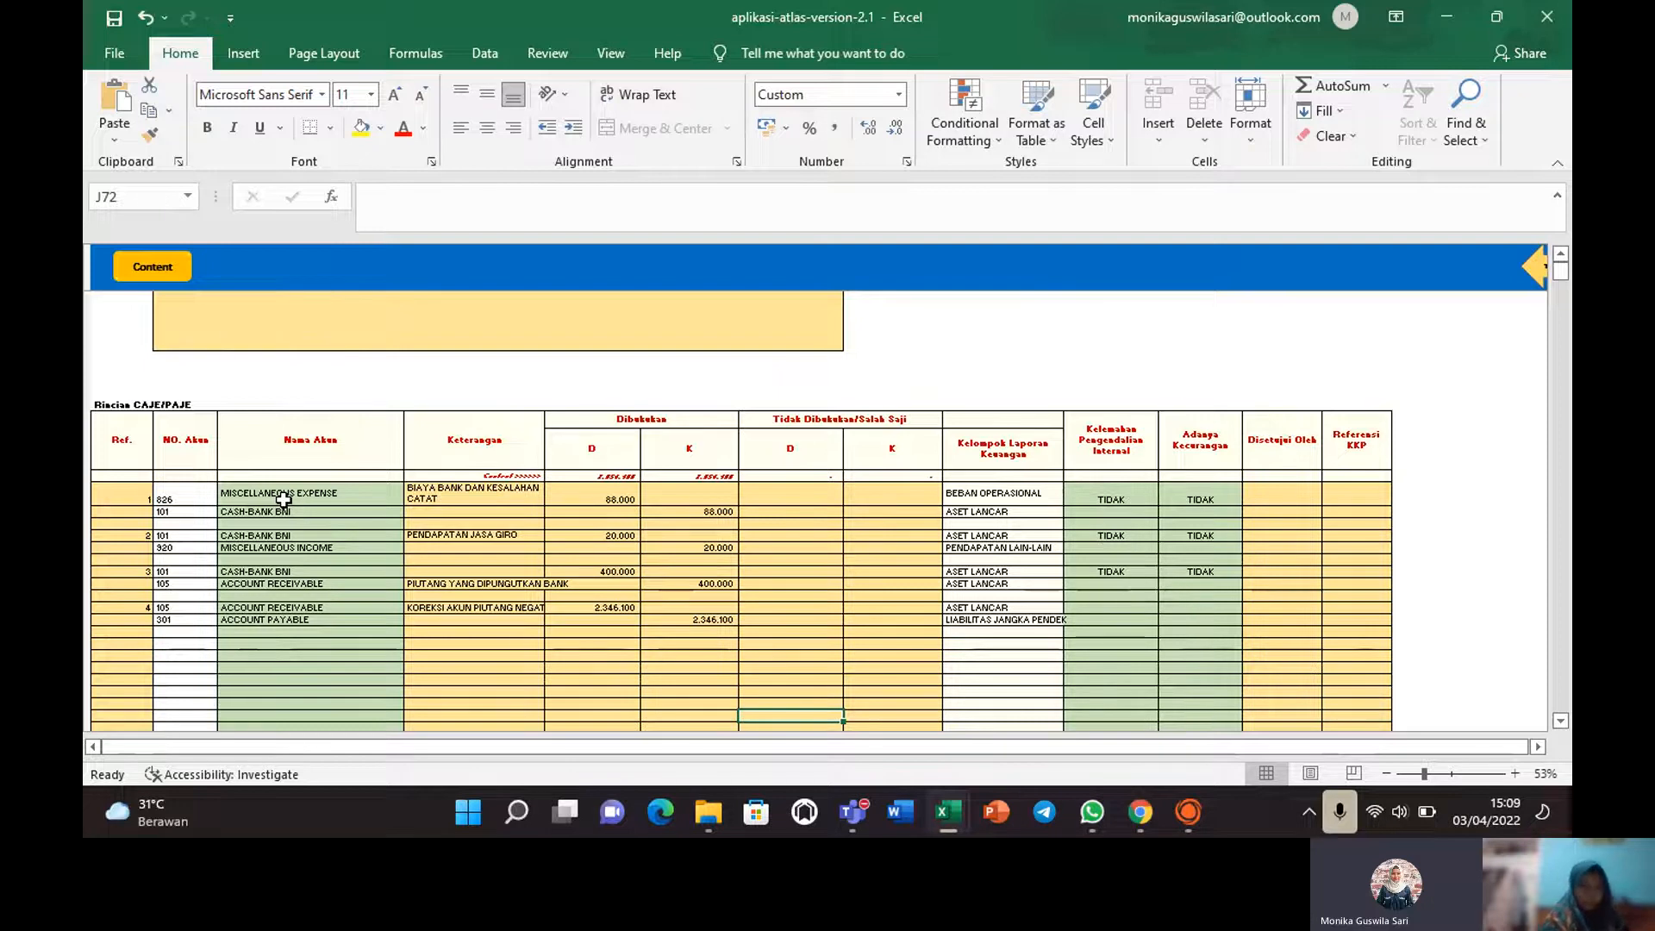
Check entry 1's MISCELLANEOUS EXPENSE and CASH-BANK BNI lines and the 88000 debit, zoomed to 73%.
{"action": "left_click", "coordinate": [228, 496]}
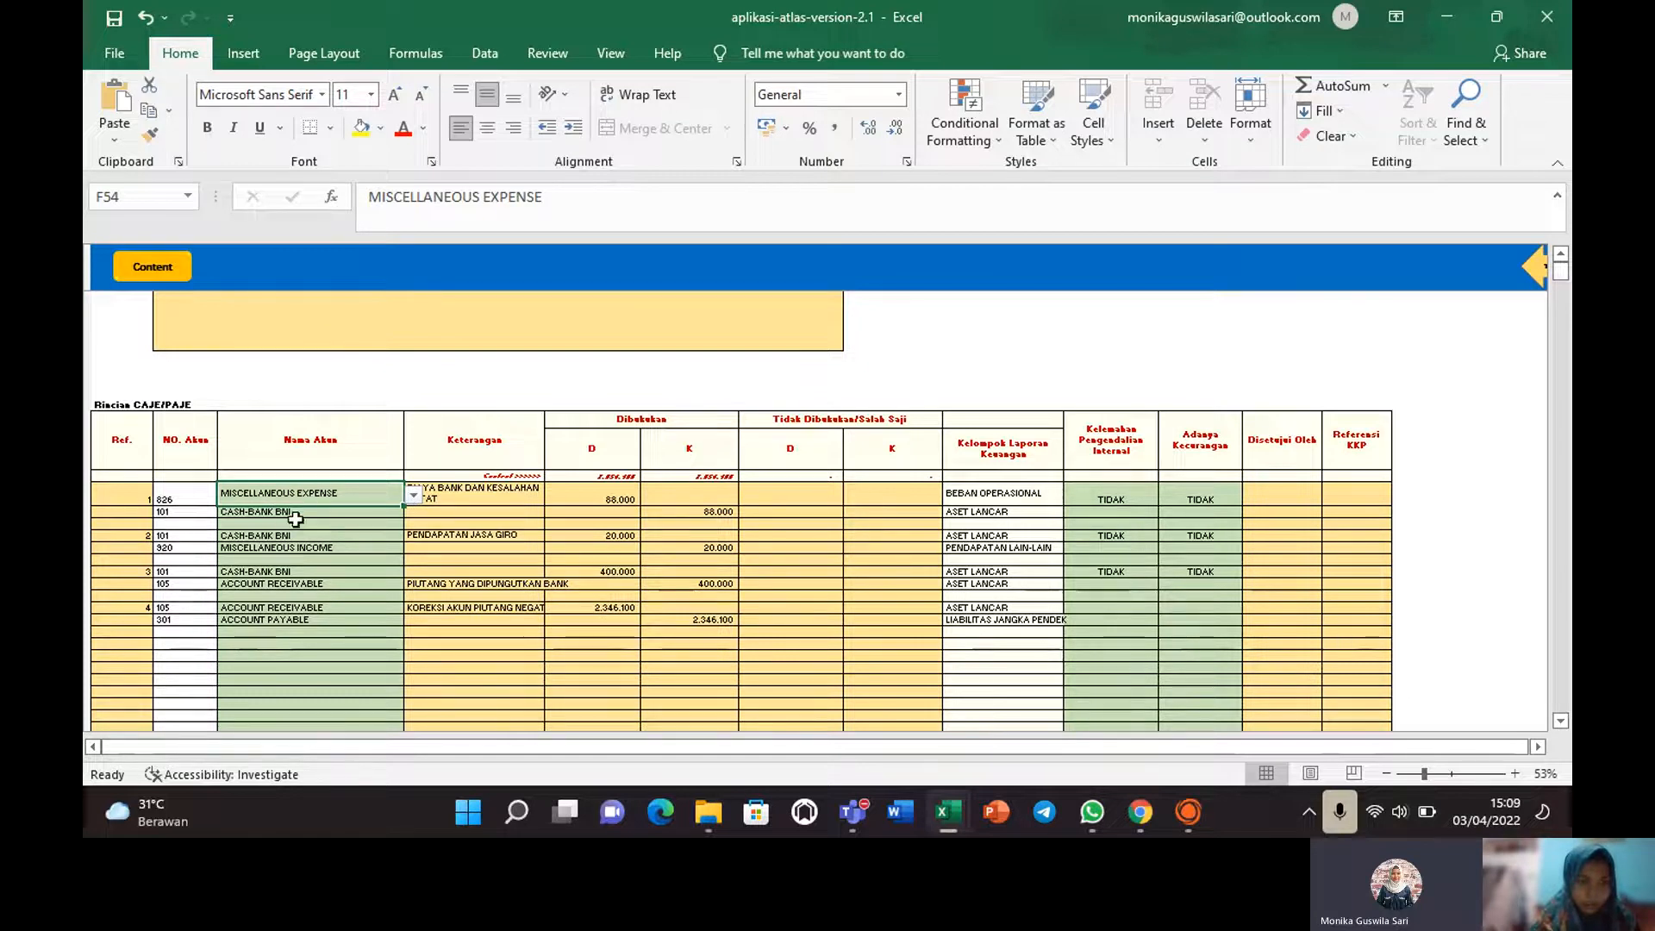
{"action": "left_click", "coordinate": [303, 515]}
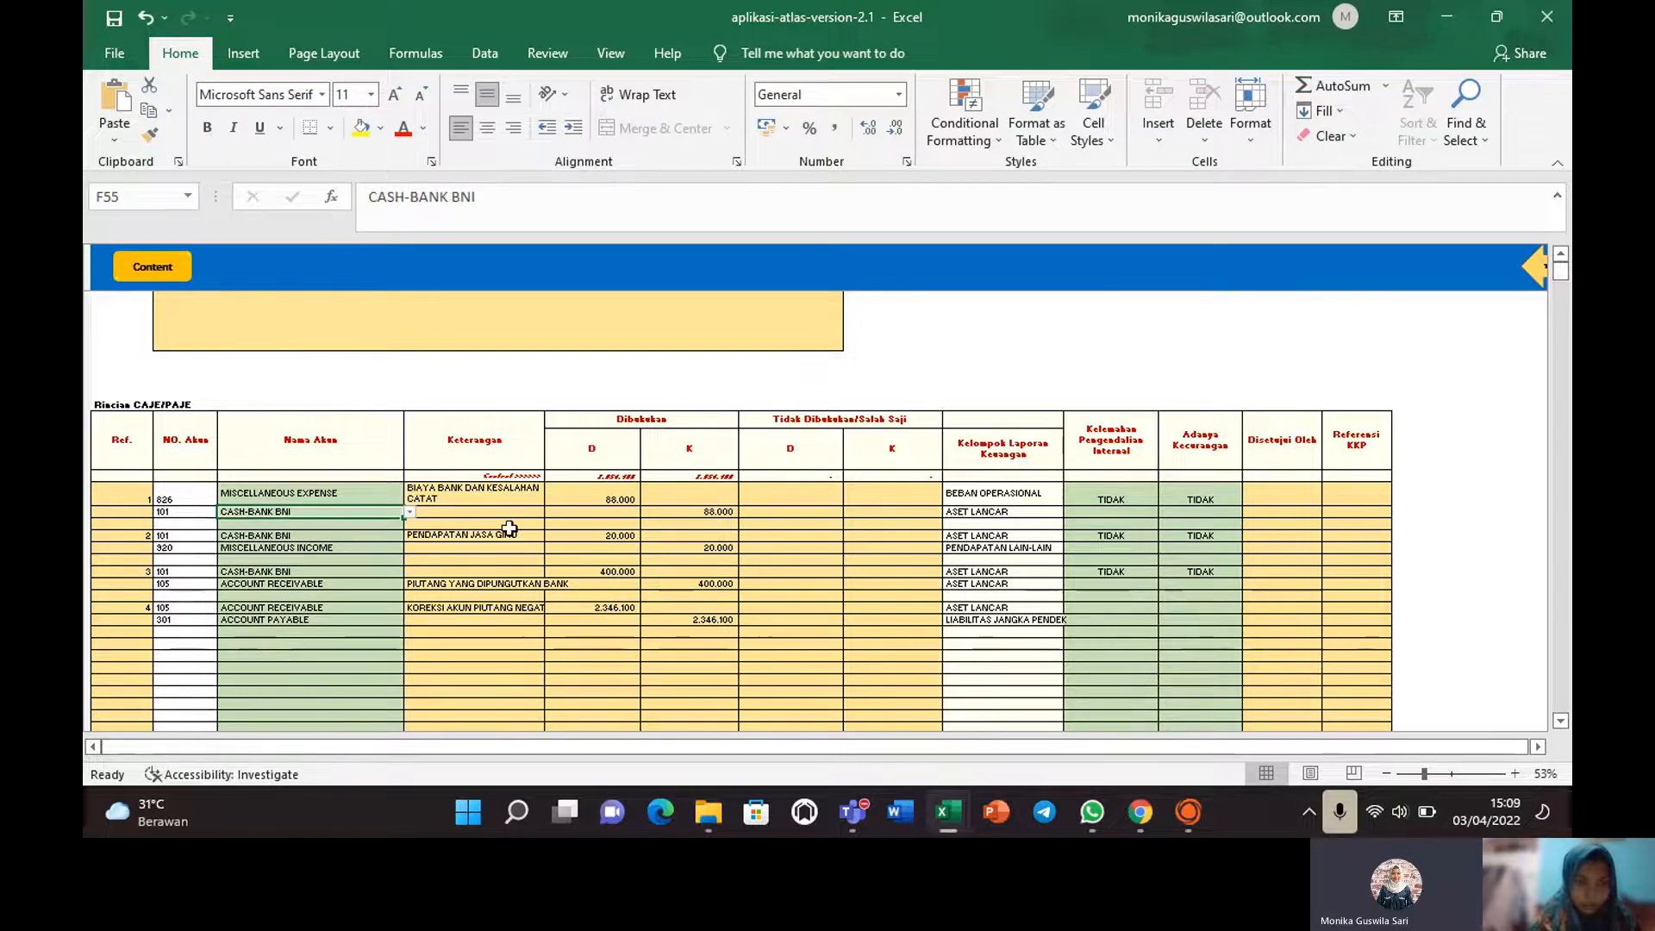
{"action": "left_click", "coordinate": [622, 503]}
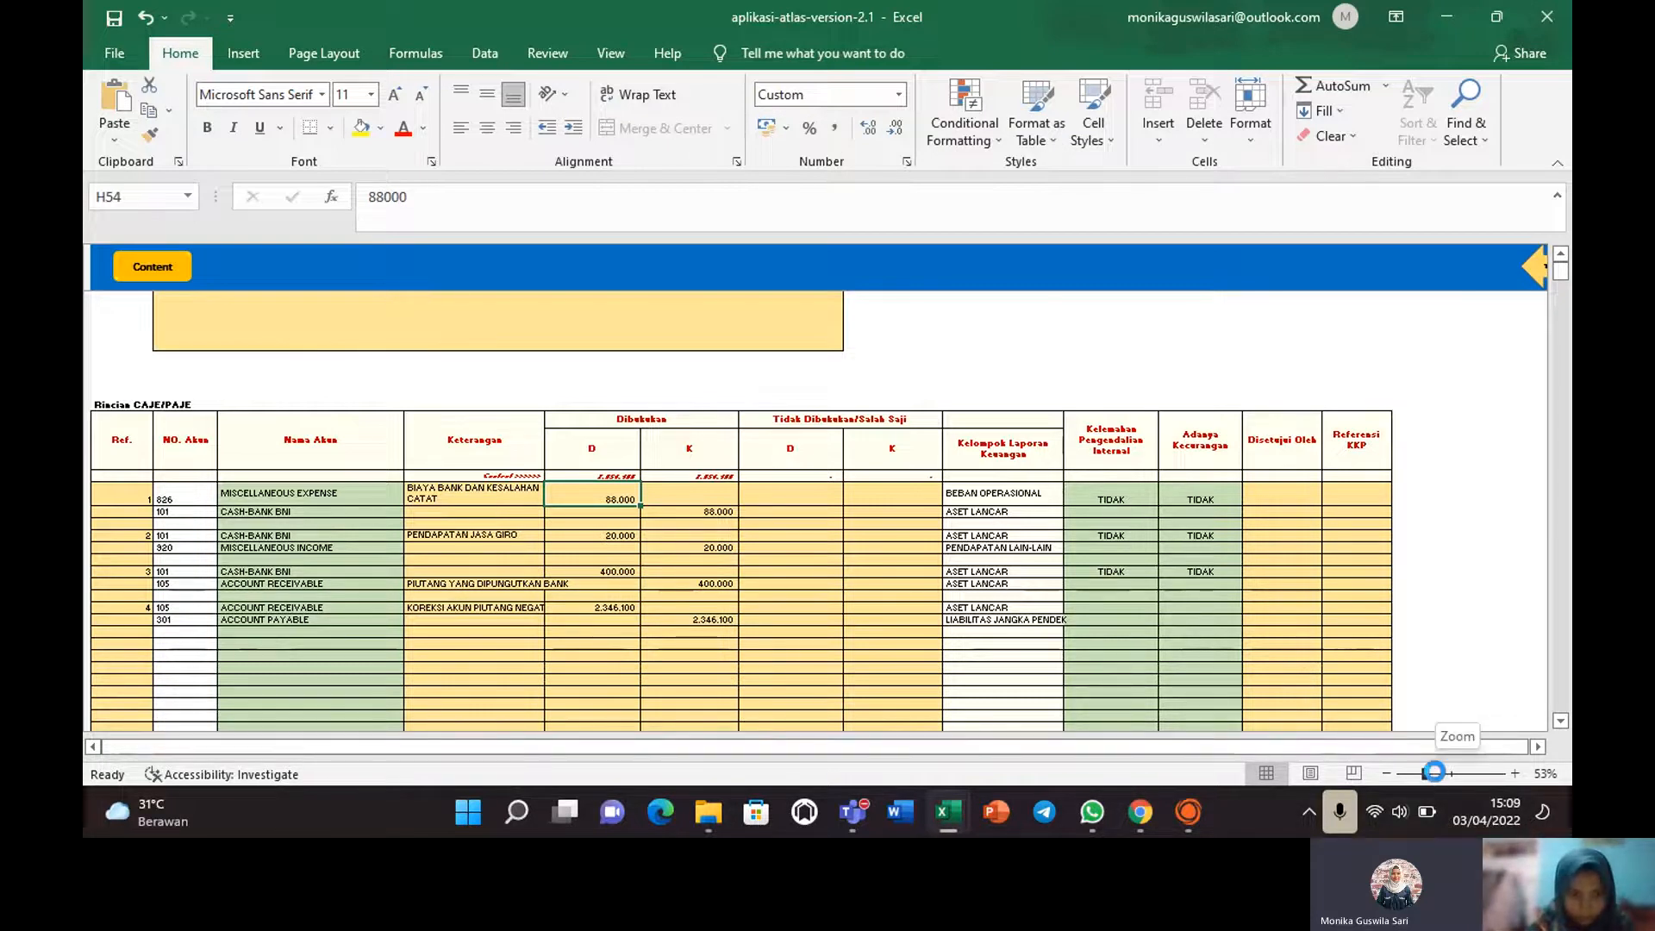
{"action": "left_click_drag", "start_coordinate": [1433, 772], "coordinate": [1437, 774]}
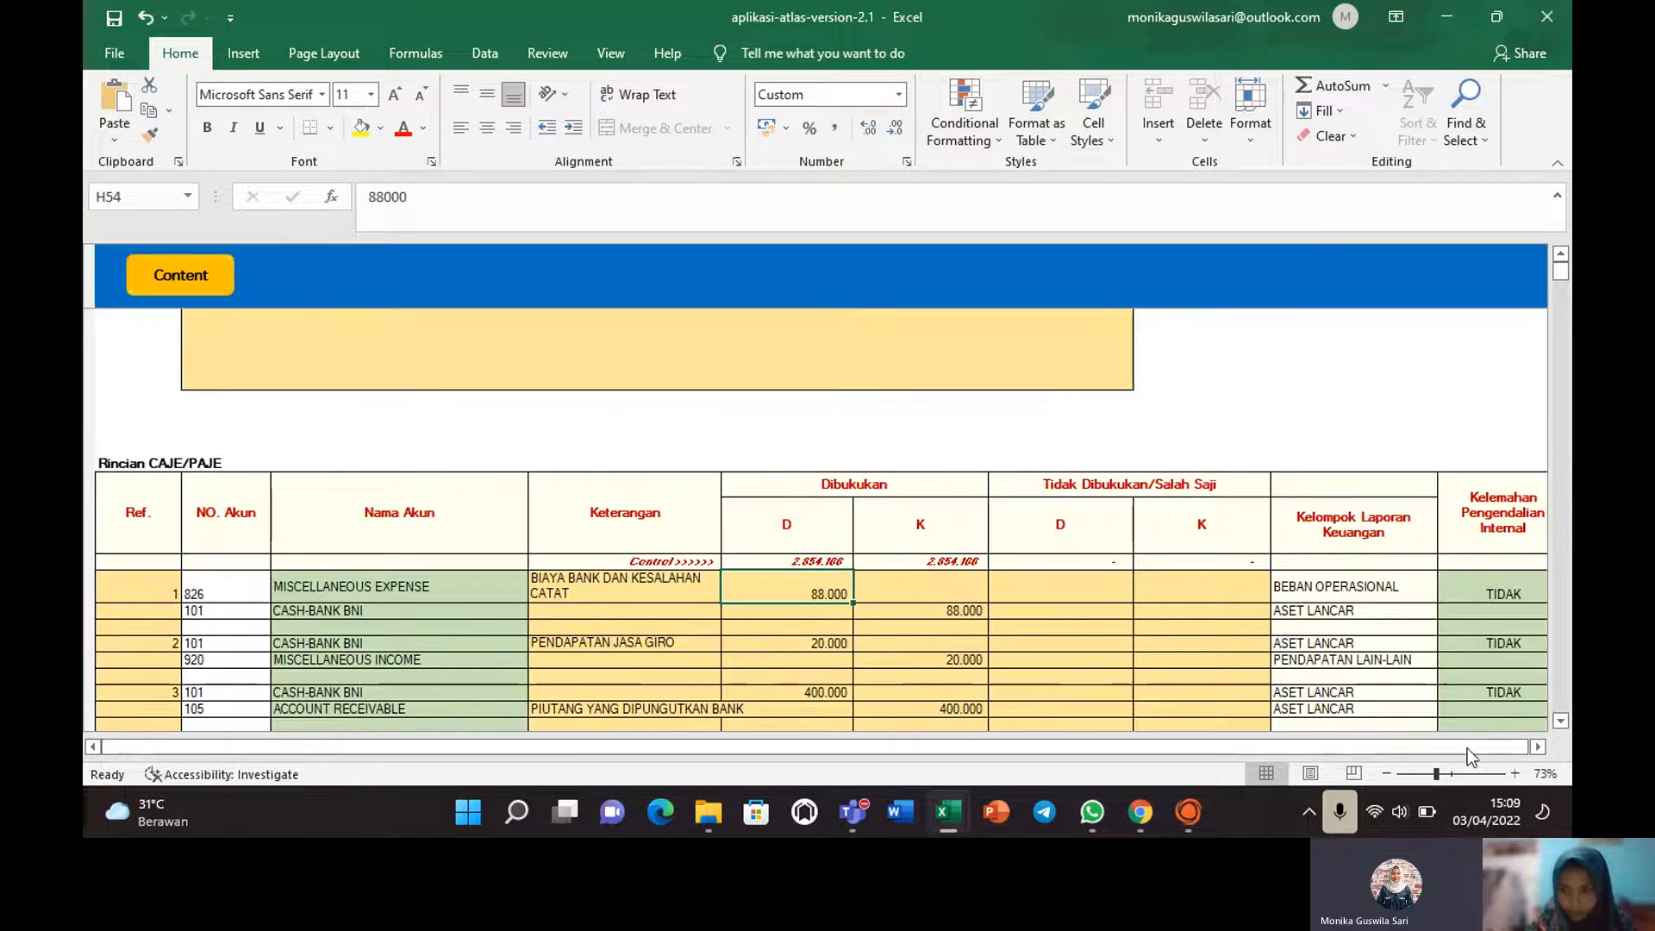
{"action": "left_click_drag", "start_coordinate": [1266, 752], "coordinate": [1217, 750]}
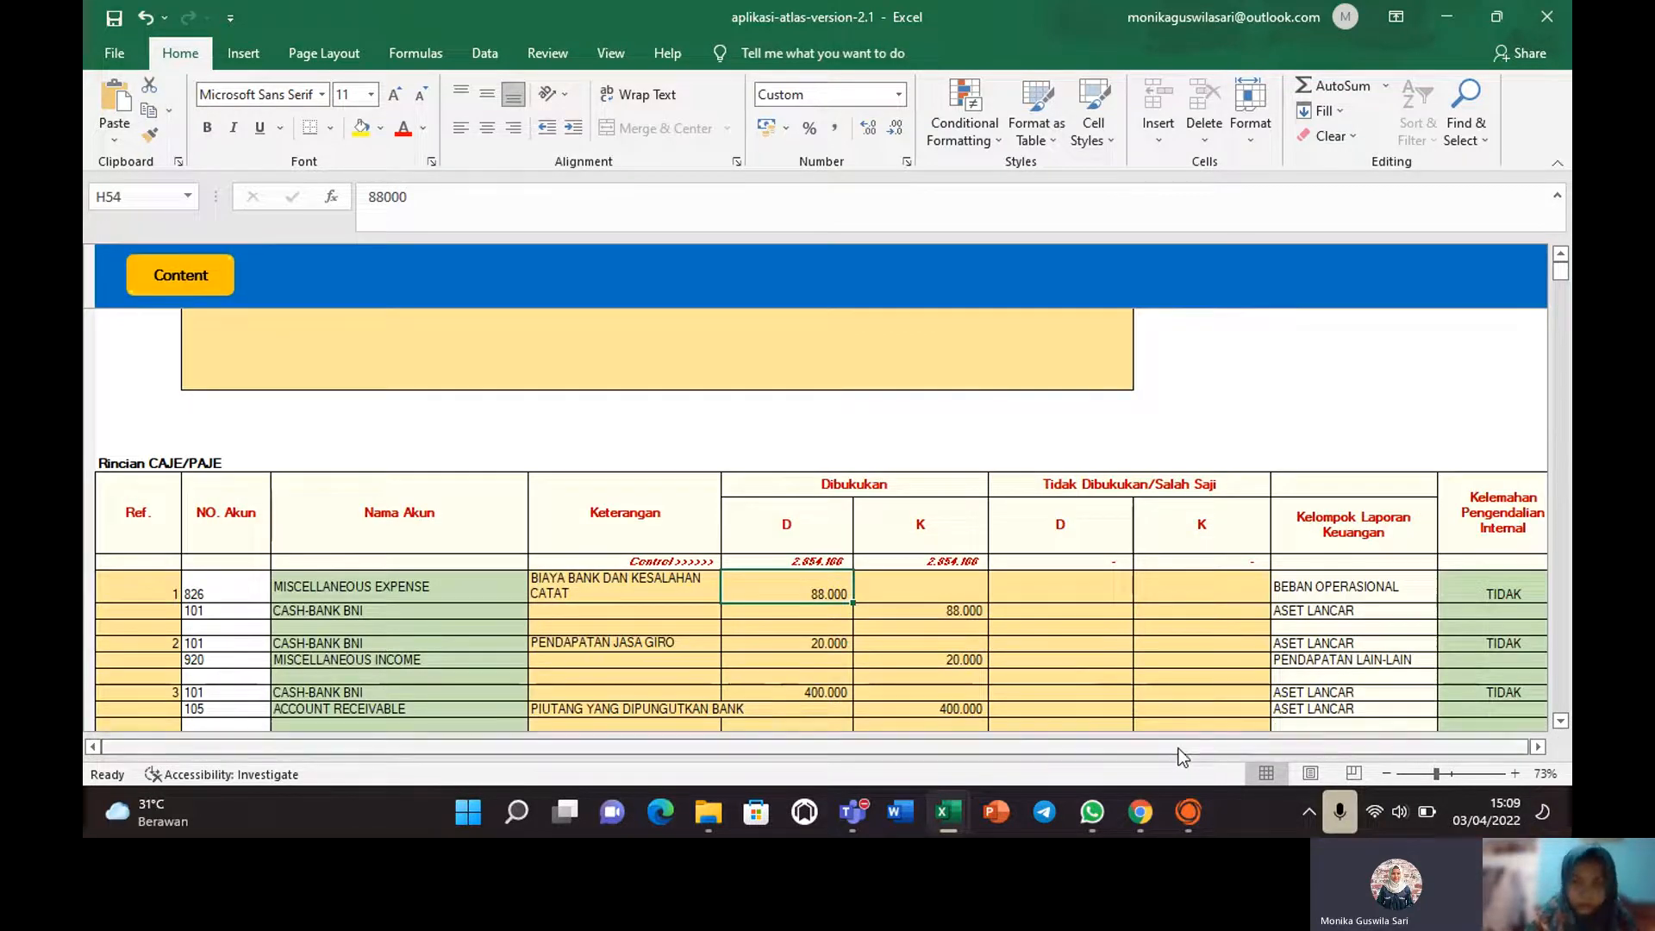
{"action": "mouse_move", "coordinate": [1560, 272]}
{"action": "left_mouse_down"}
{"action": "mouse_move", "coordinate": [1561, 288]}
{"action": "mouse_move", "coordinate": [1560, 258]}
{"action": "left_mouse_up"}
Review the uncorrected misstatement area, including the negative receivable correction and entry 1's control weakness columns.
{"action": "left_click", "coordinate": [382, 694]}
{"action": "key", "text": "Down"}
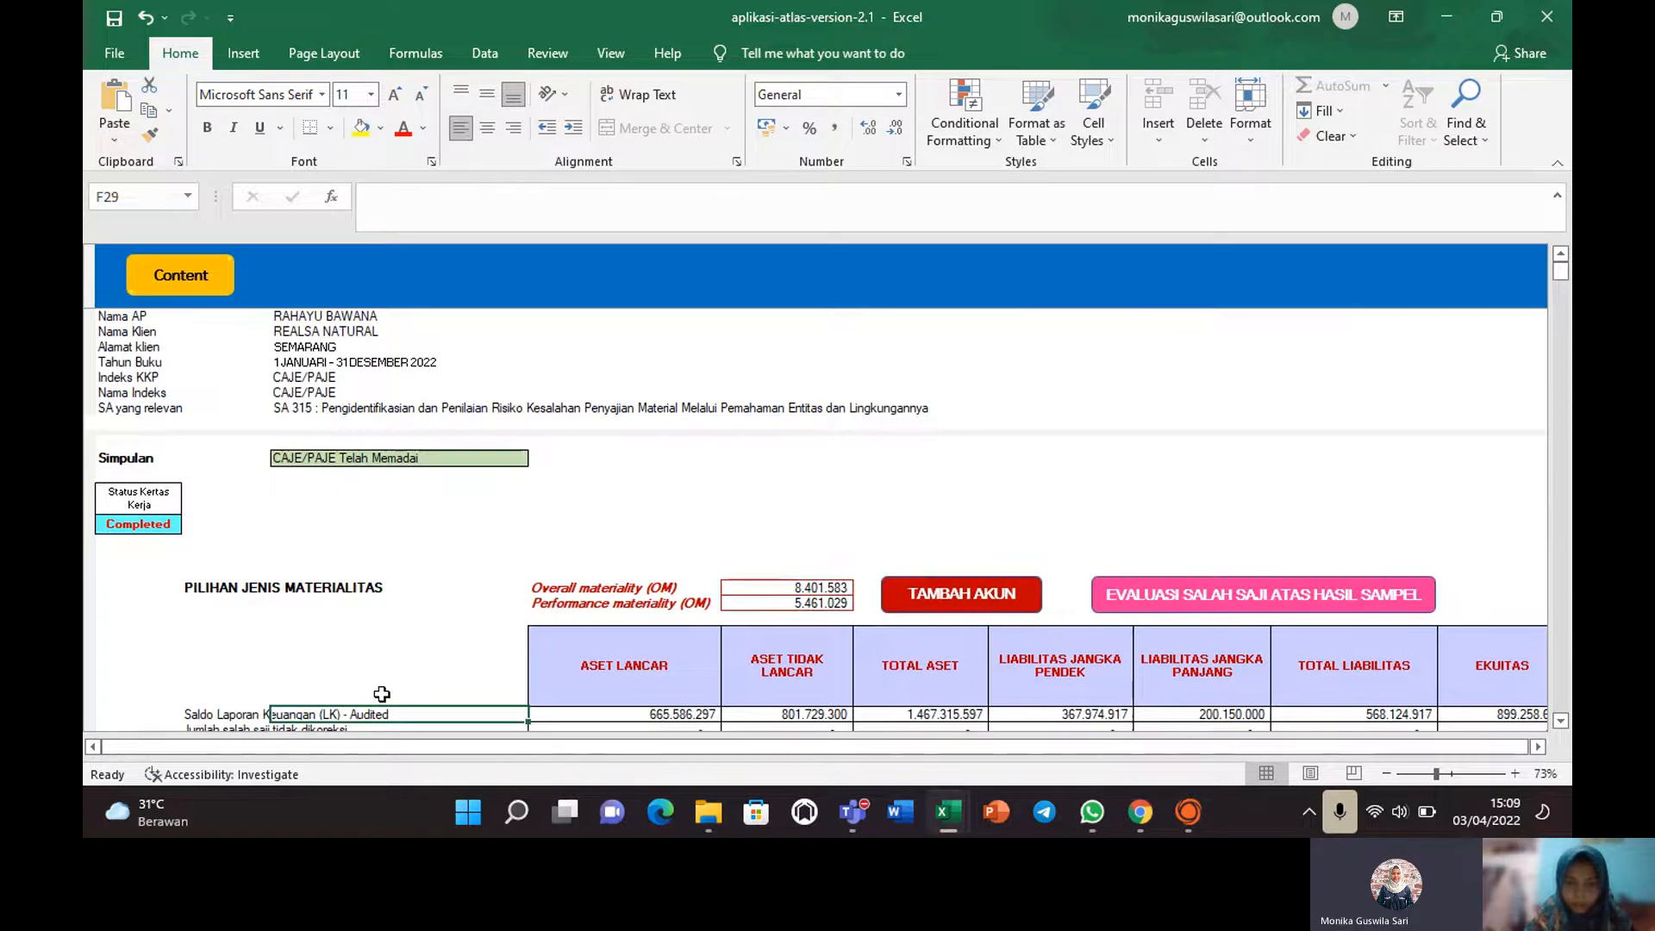
{"action": "key", "text": "Down"}
{"action": "key", "text": "Down"}
{"action": "key", "text": "Down"}
{"action": "key", "text": "Down"}
{"action": "key", "text": "Down"}
{"action": "key", "text": "Down"}
{"action": "key", "text": "Down"}
{"action": "key", "text": "Down"}
{"action": "key", "text": "Down"}
{"action": "key", "text": "Down"}
{"action": "key", "text": "Down"}
{"action": "key", "text": "Down"}
{"action": "key", "text": "Down"}
{"action": "key", "text": "Down"}
{"action": "key", "text": "Down"}
{"action": "key", "text": "Down"}
{"action": "key", "text": "Down"}
{"action": "key", "text": "Down"}
{"action": "key", "text": "Down"}
{"action": "key", "text": "Down"}
{"action": "key", "text": "Down"}
{"action": "key", "text": "Down"}
{"action": "key", "text": "Down"}
{"action": "key", "text": "Down"}
{"action": "key", "text": "Down"}
{"action": "key", "text": "Down"}
{"action": "key", "text": "Down"}
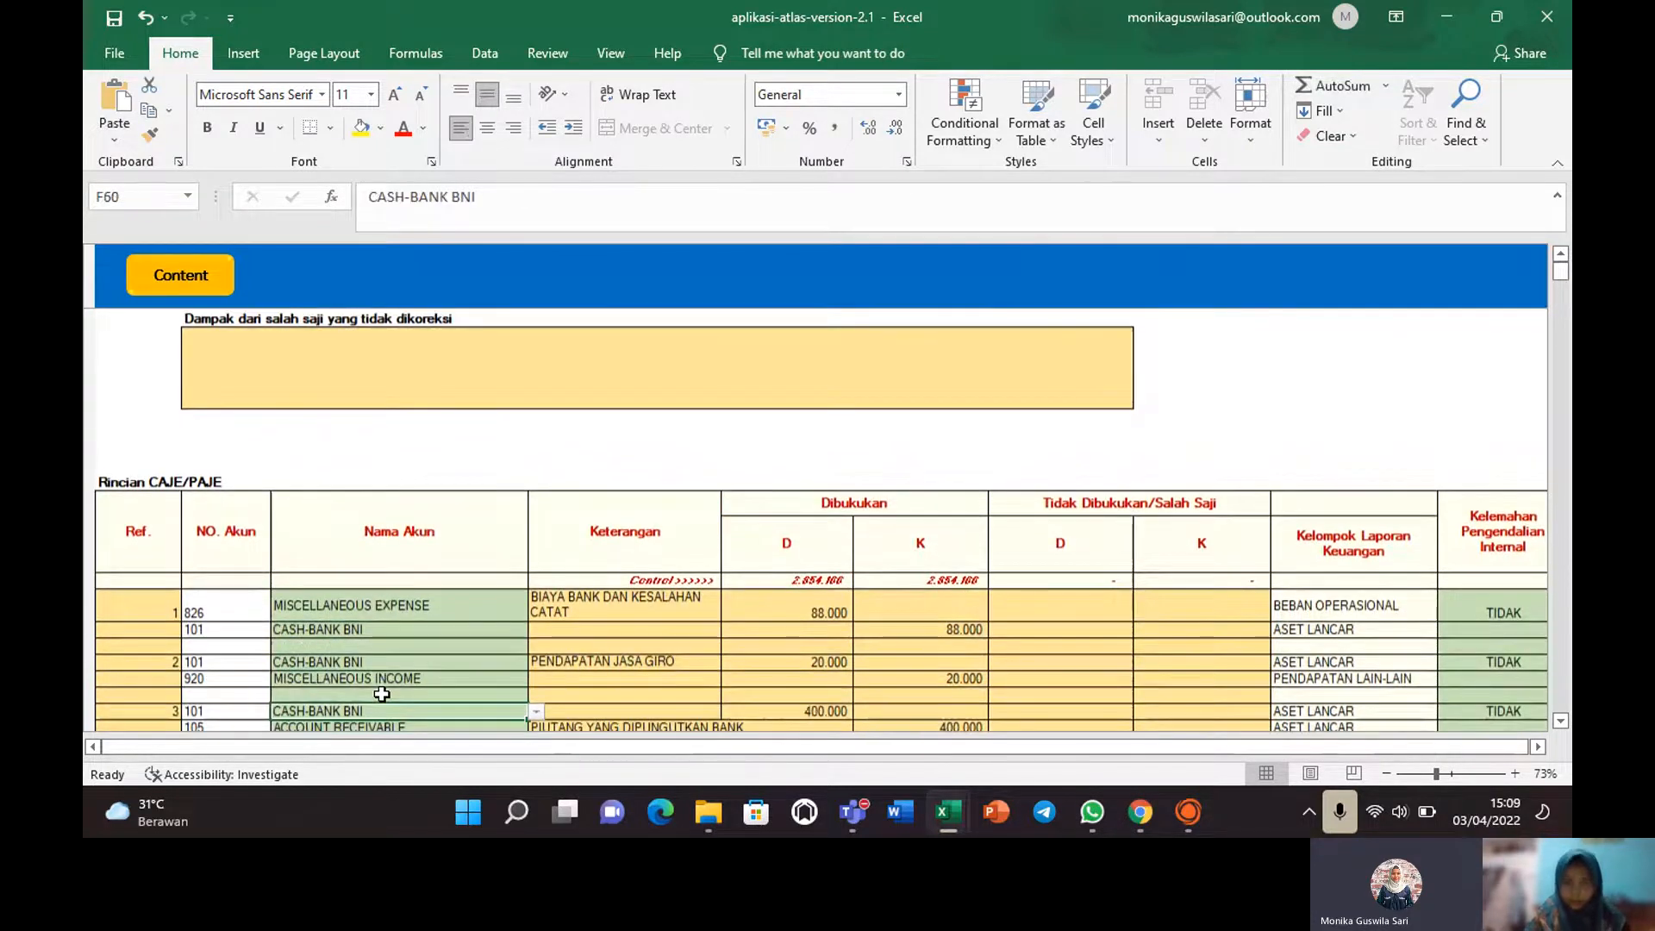
{"action": "key", "text": "Down"}
{"action": "key", "text": "Down"}
{"action": "key", "text": "Down"}
{"action": "key", "text": "Down"}
{"action": "key", "text": "Down"}
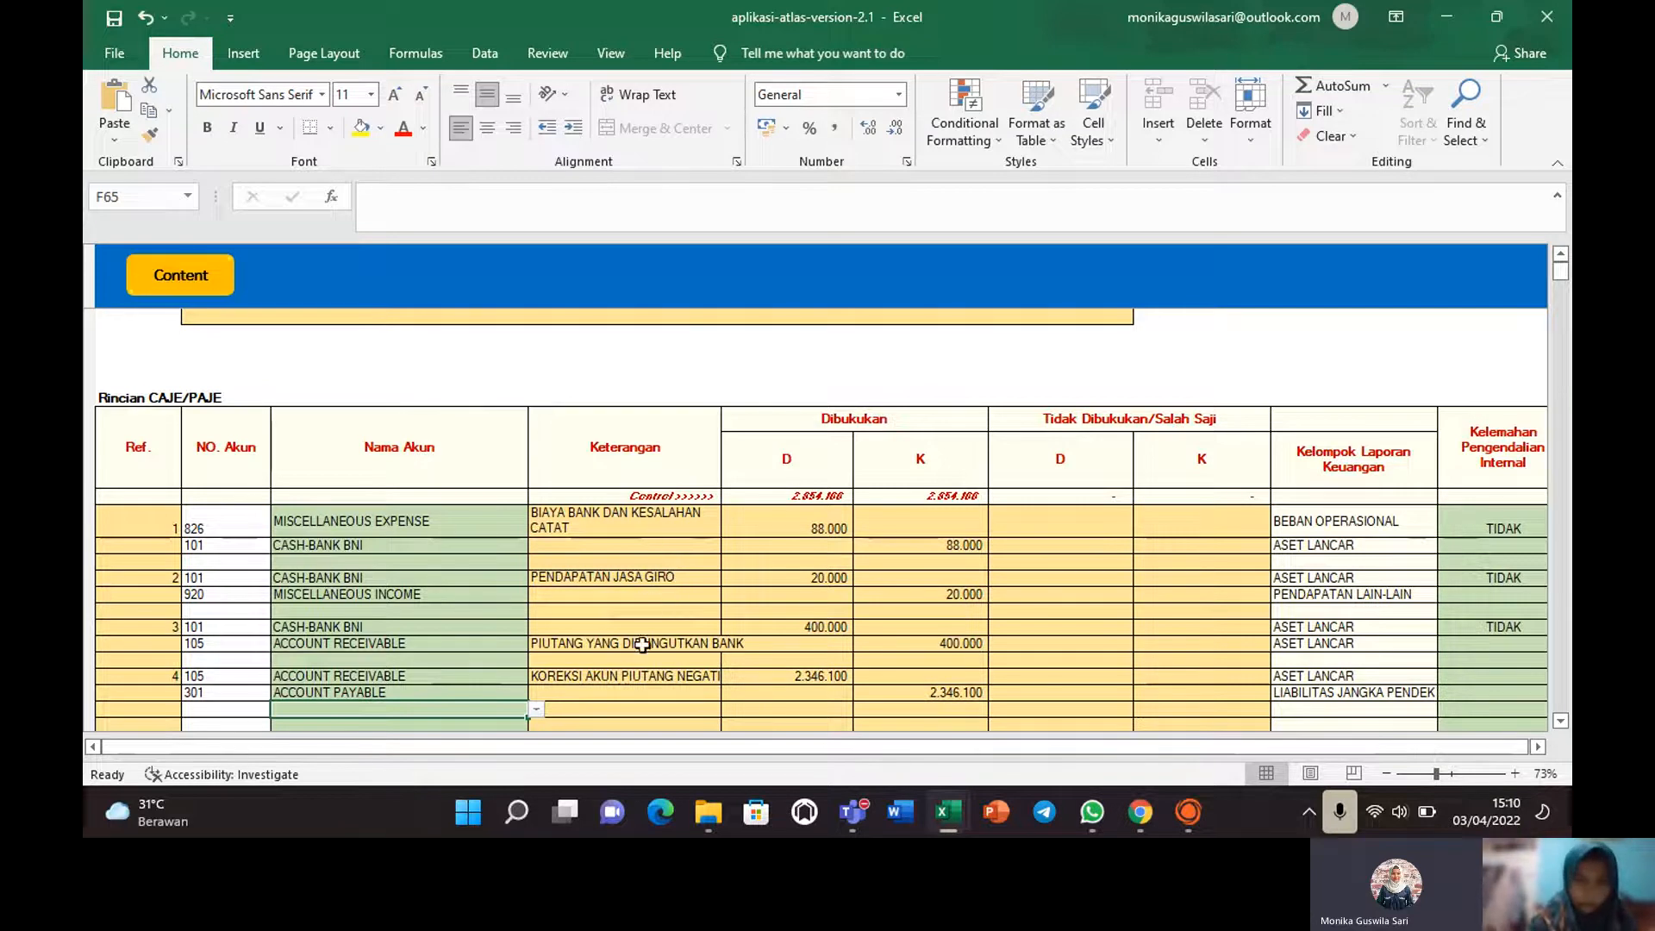
{"action": "left_click", "coordinate": [677, 672]}
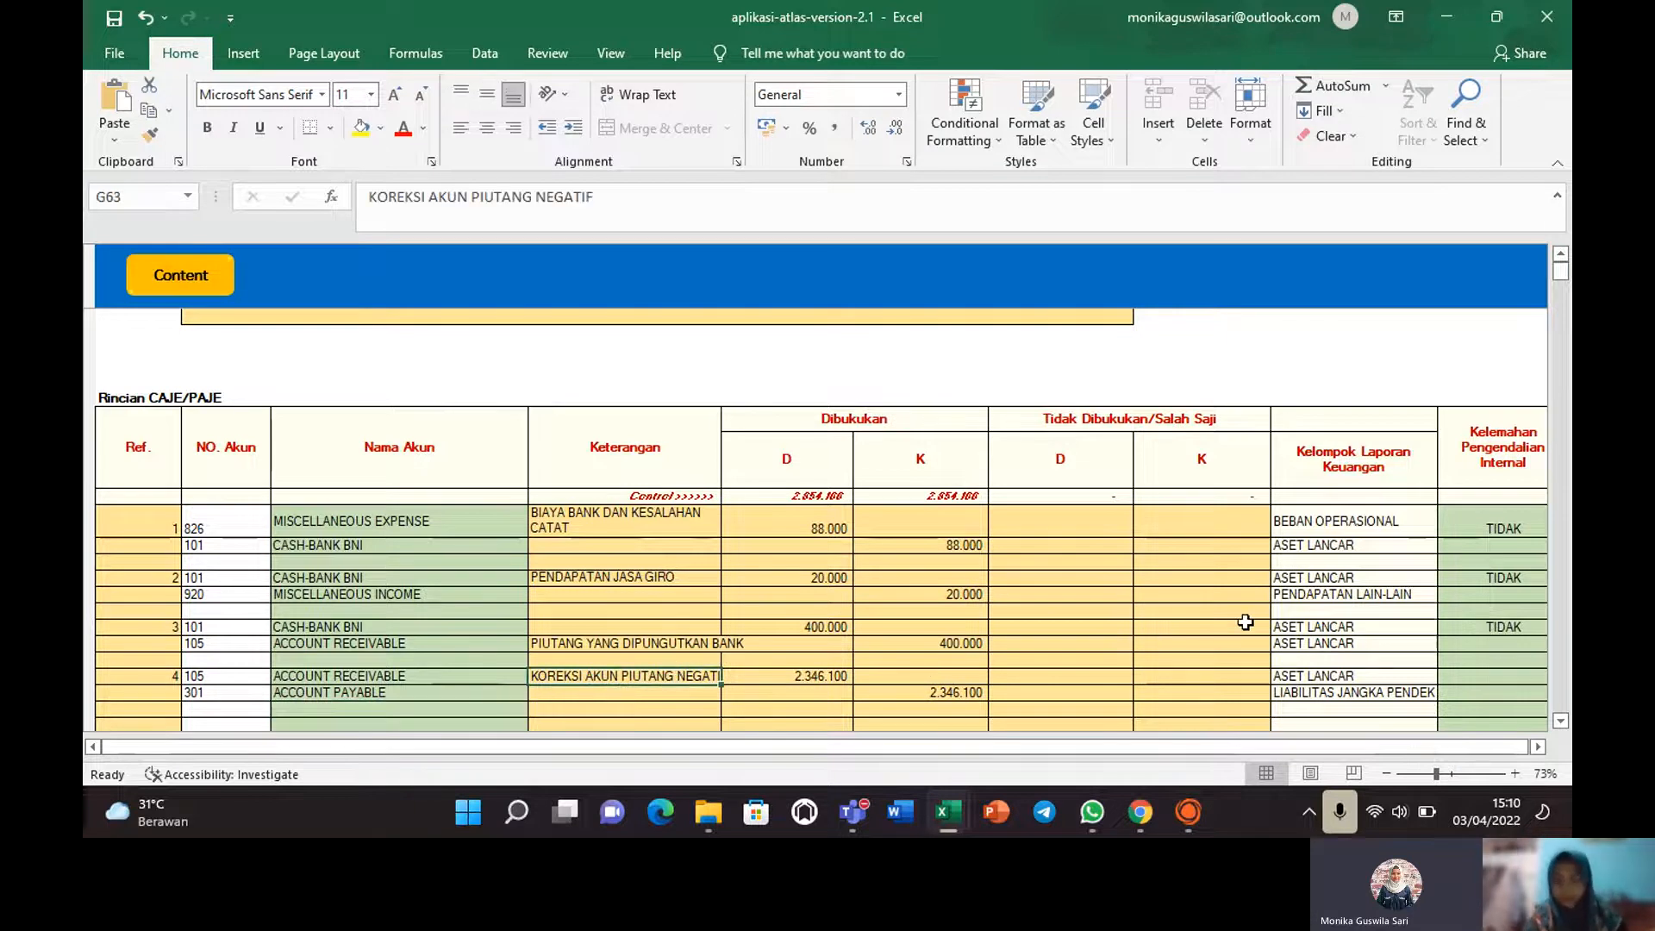
{"action": "left_click", "coordinate": [1329, 519]}
{"action": "key", "text": "Right"}
{"action": "key", "text": "Right"}
{"action": "key", "text": "Right"}
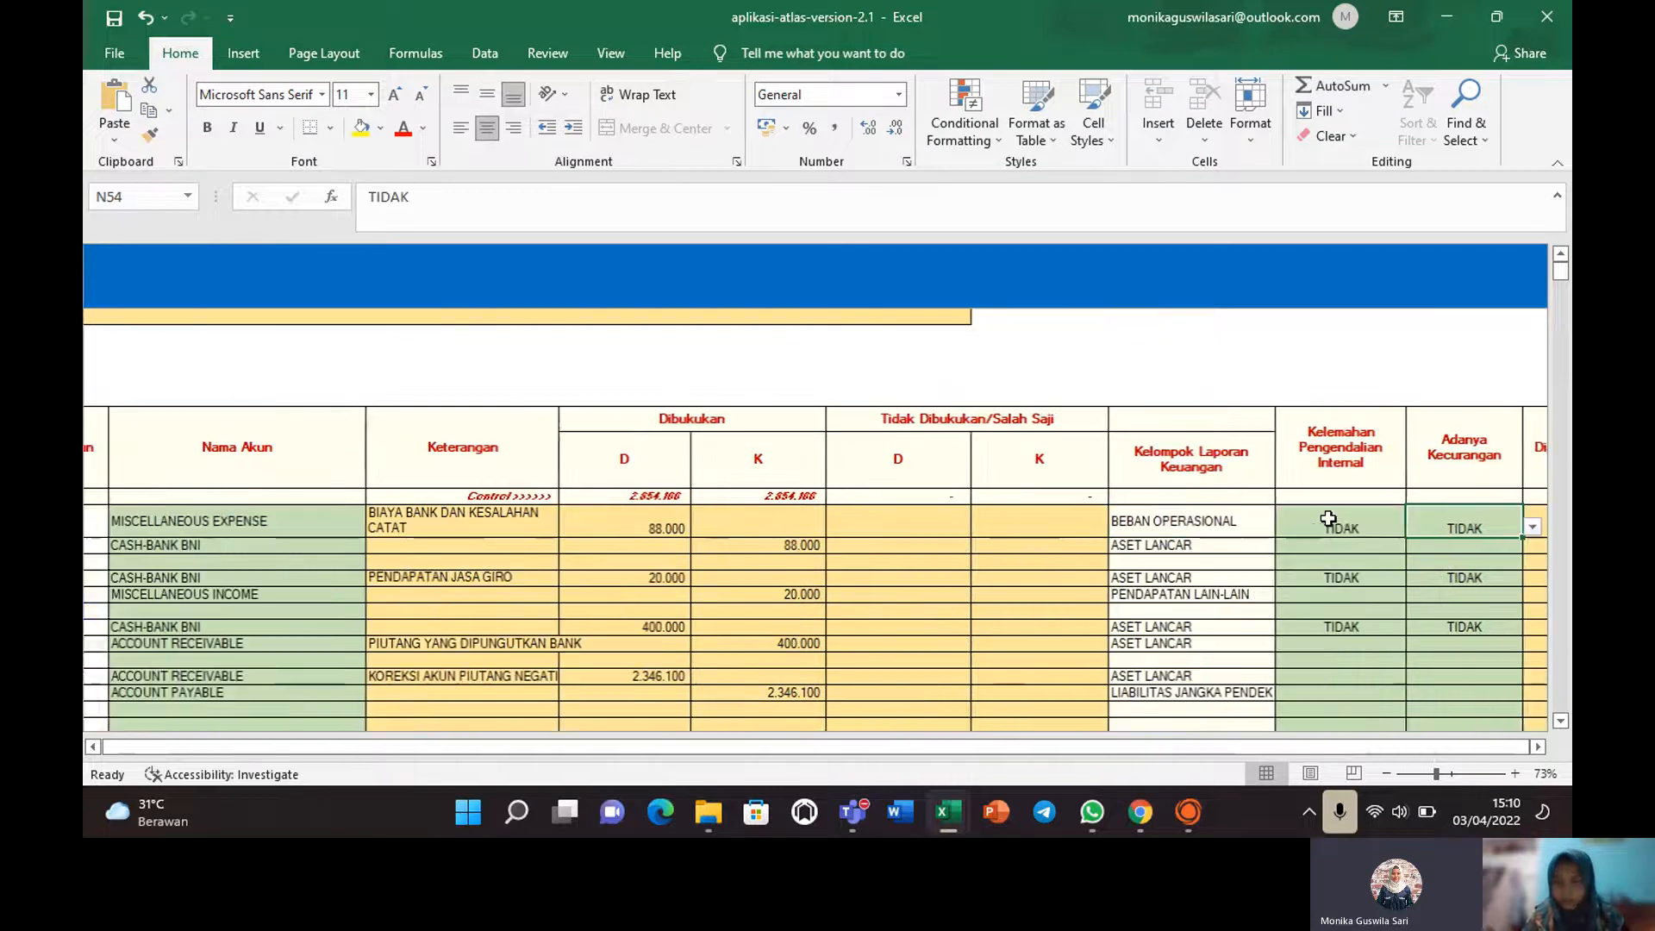
Move up through the tax rate and TOTAL LIABILITAS rows to the materiality summary.
{"action": "left_click", "coordinate": [905, 399]}
{"action": "key", "text": "Up"}
{"action": "key", "text": "Up"}
{"action": "key", "text": "Up"}
{"action": "key", "text": "Up"}
{"action": "key", "text": "Up"}
{"action": "key", "text": "Up"}
{"action": "key", "text": "Up"}
{"action": "key", "text": "Up"}
{"action": "key", "text": "Up"}
{"action": "key", "text": "Up"}
{"action": "key", "text": "Up"}
{"action": "key", "text": "Up"}
{"action": "key", "text": "Up"}
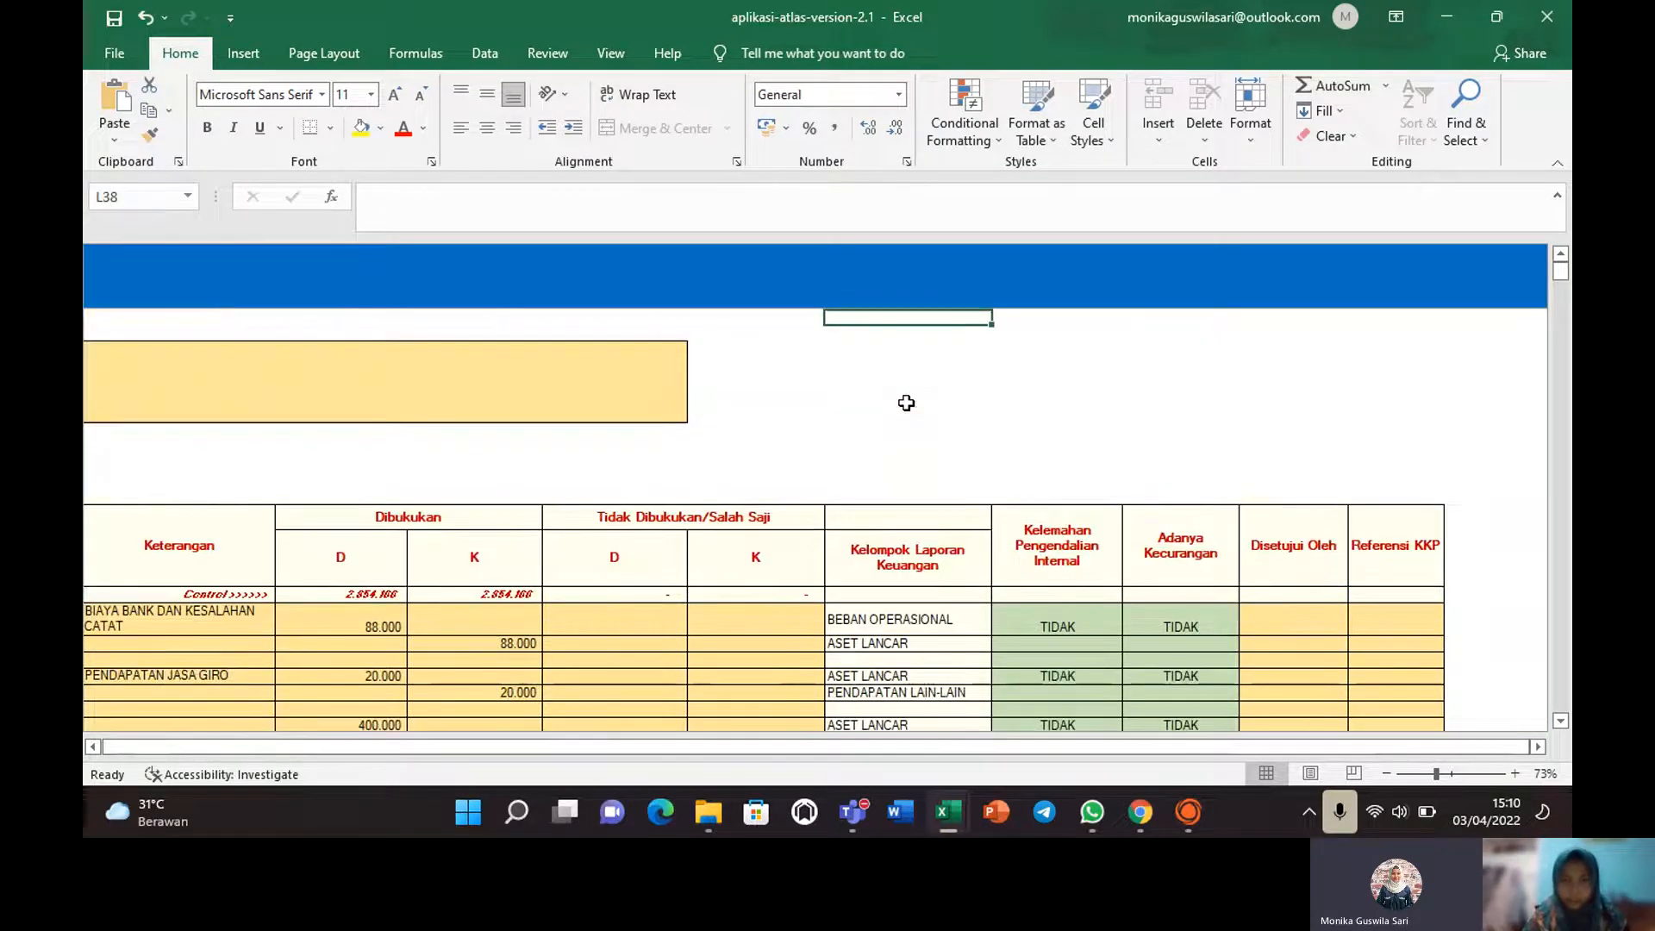
{"action": "key", "text": "Up"}
{"action": "key", "text": "Up"}
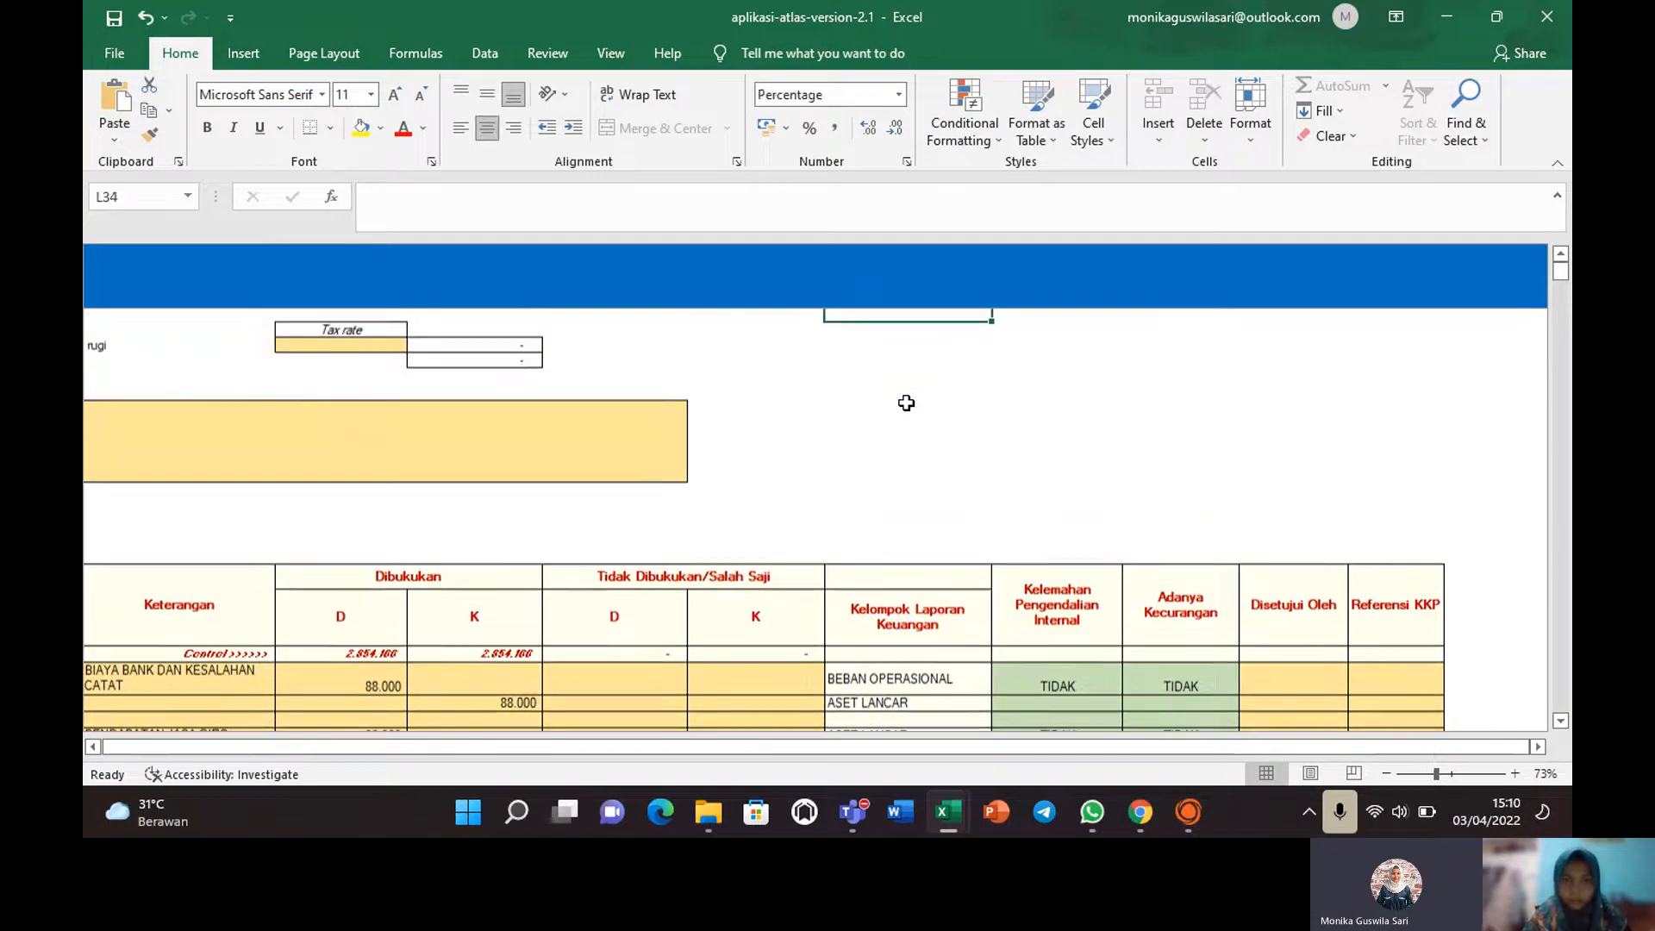
{"action": "key", "text": "Up"}
{"action": "key", "text": "Up"}
{"action": "key", "text": "Up"}
{"action": "key", "text": "Up"}
{"action": "key", "text": "Up"}
{"action": "key", "text": "Up"}
{"action": "key", "text": "Up"}
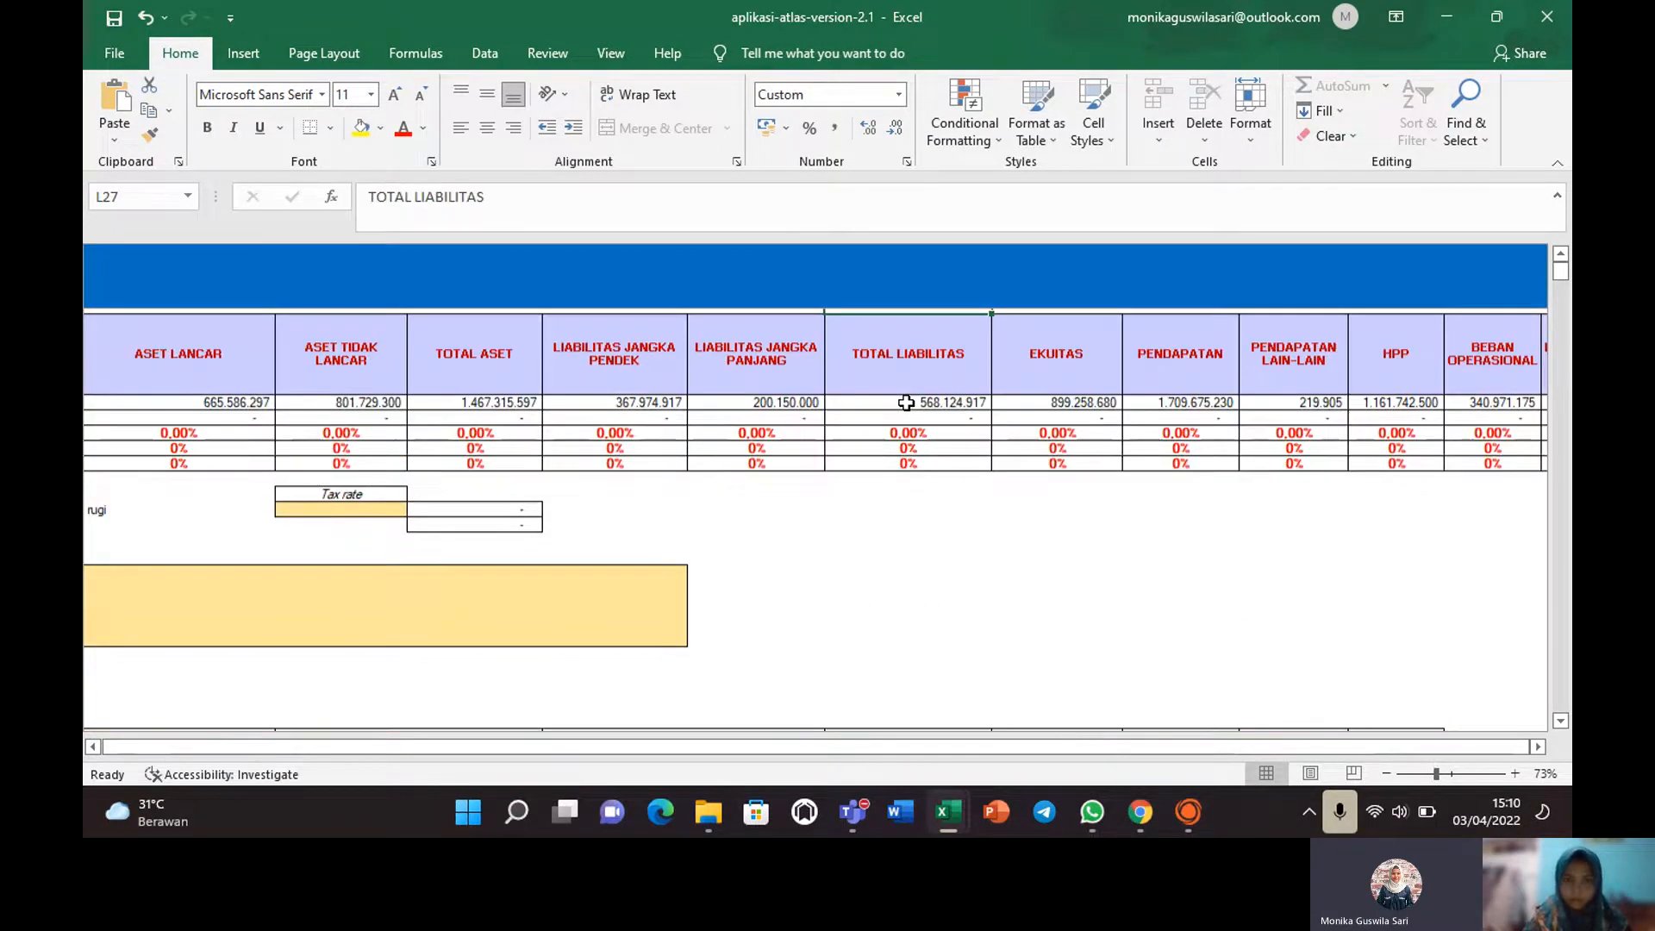
{"action": "key", "text": "Up"}
{"action": "key", "text": "Up"}
{"action": "key", "text": "Up"}
{"action": "key", "text": "Up"}
{"action": "key", "text": "Up"}
{"action": "key", "text": "Up"}
{"action": "key", "text": "Up"}
{"action": "key", "text": "Up"}
{"action": "key", "text": "Up"}
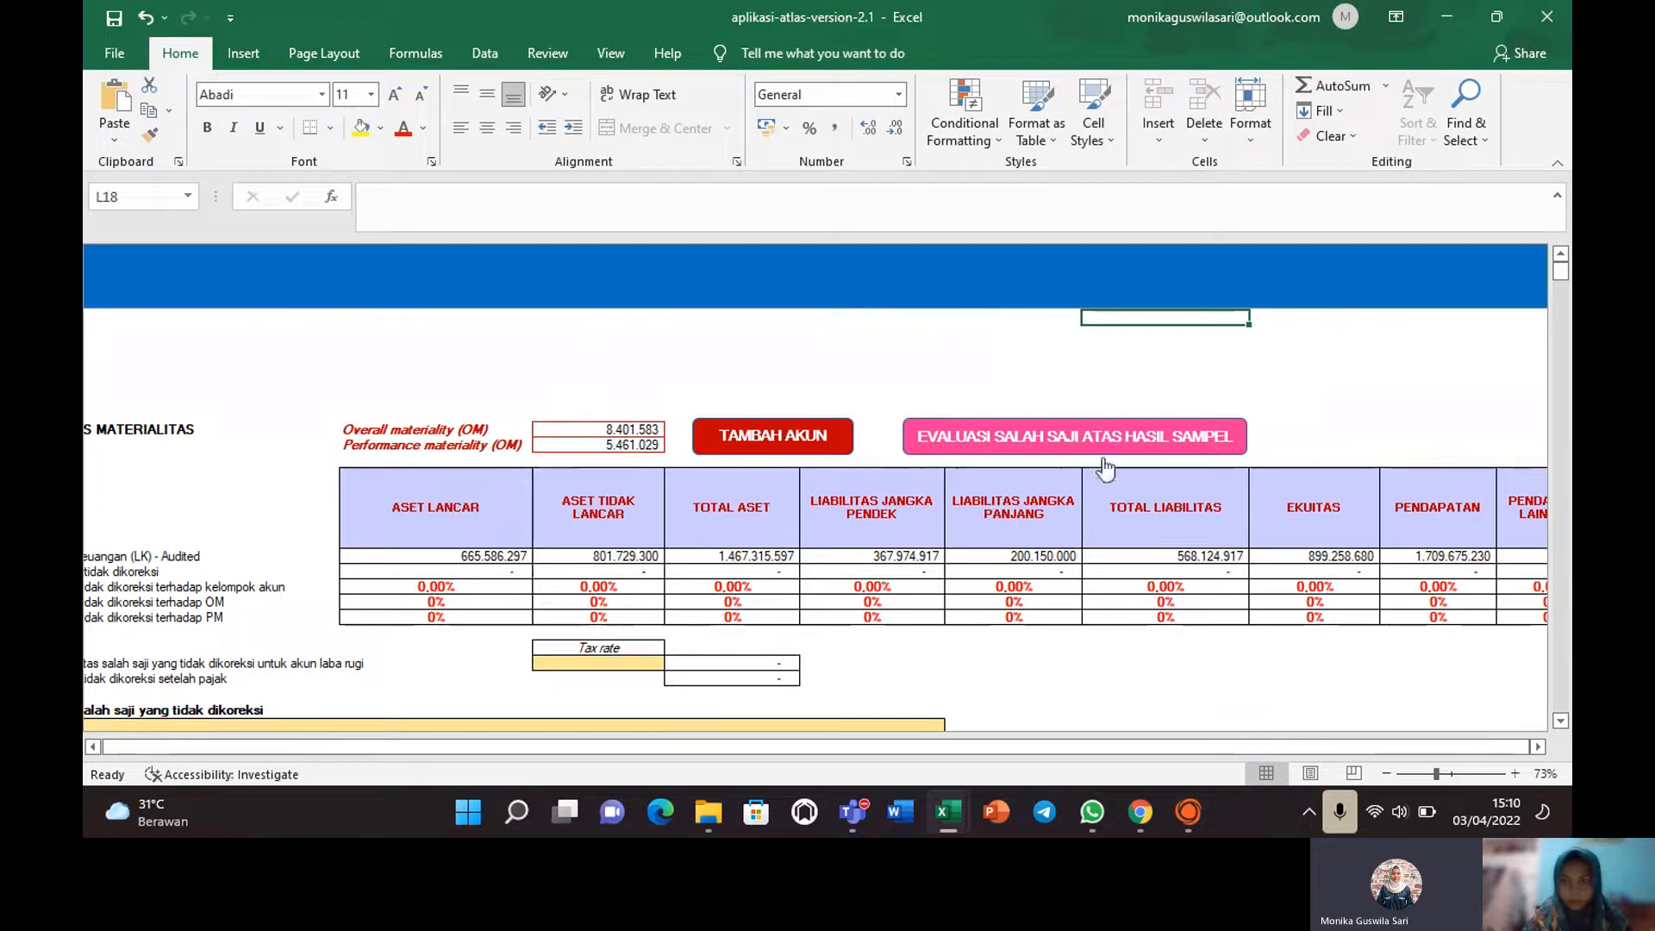
{"action": "left_click_drag", "start_coordinate": [1190, 743], "coordinate": [1078, 767]}
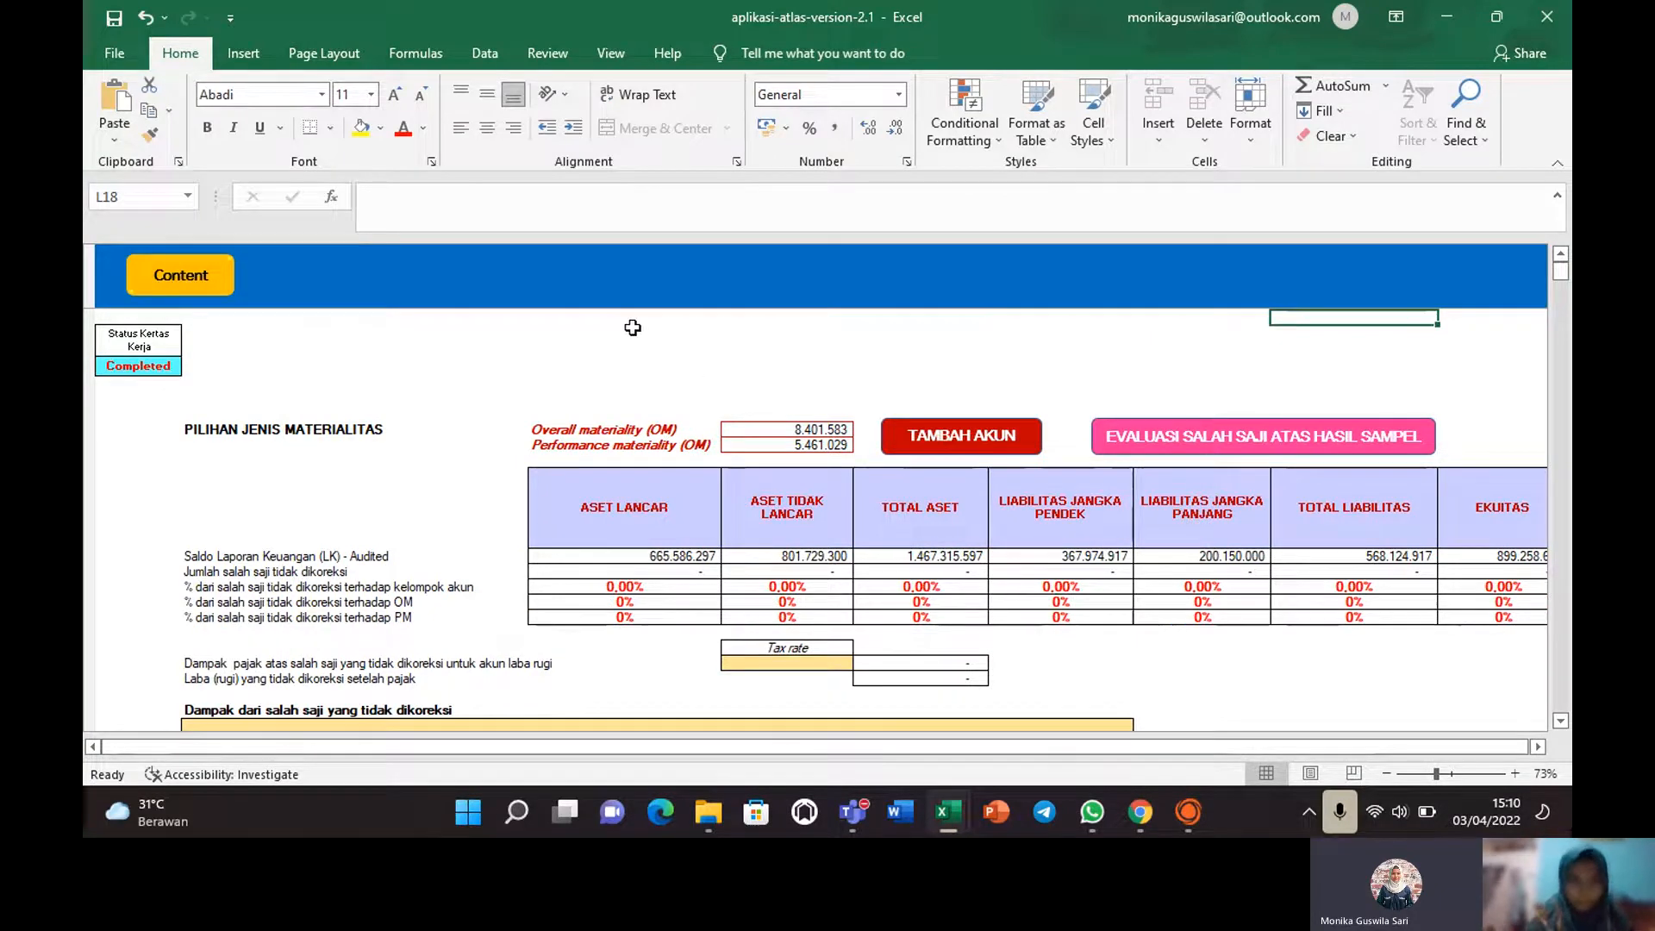
From the content index, go to B100 Worksheets > B120 and check the Cash and Cash Equivalents conclusion.
{"action": "left_click", "coordinate": [214, 278]}
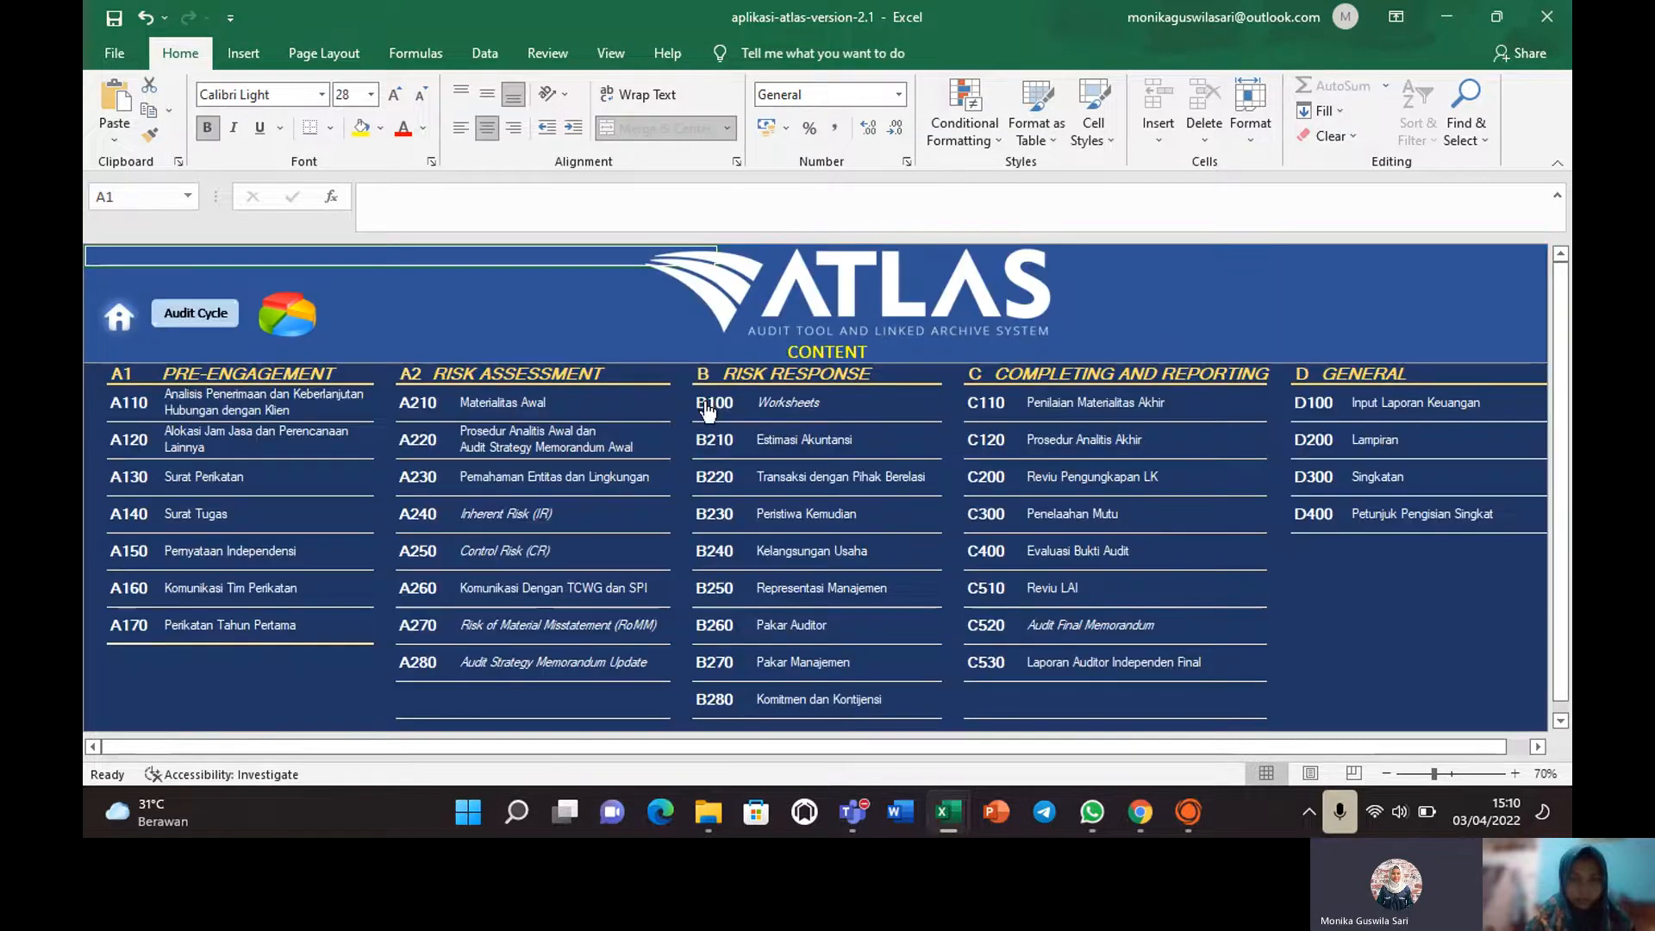
{"action": "left_click", "coordinate": [705, 400]}
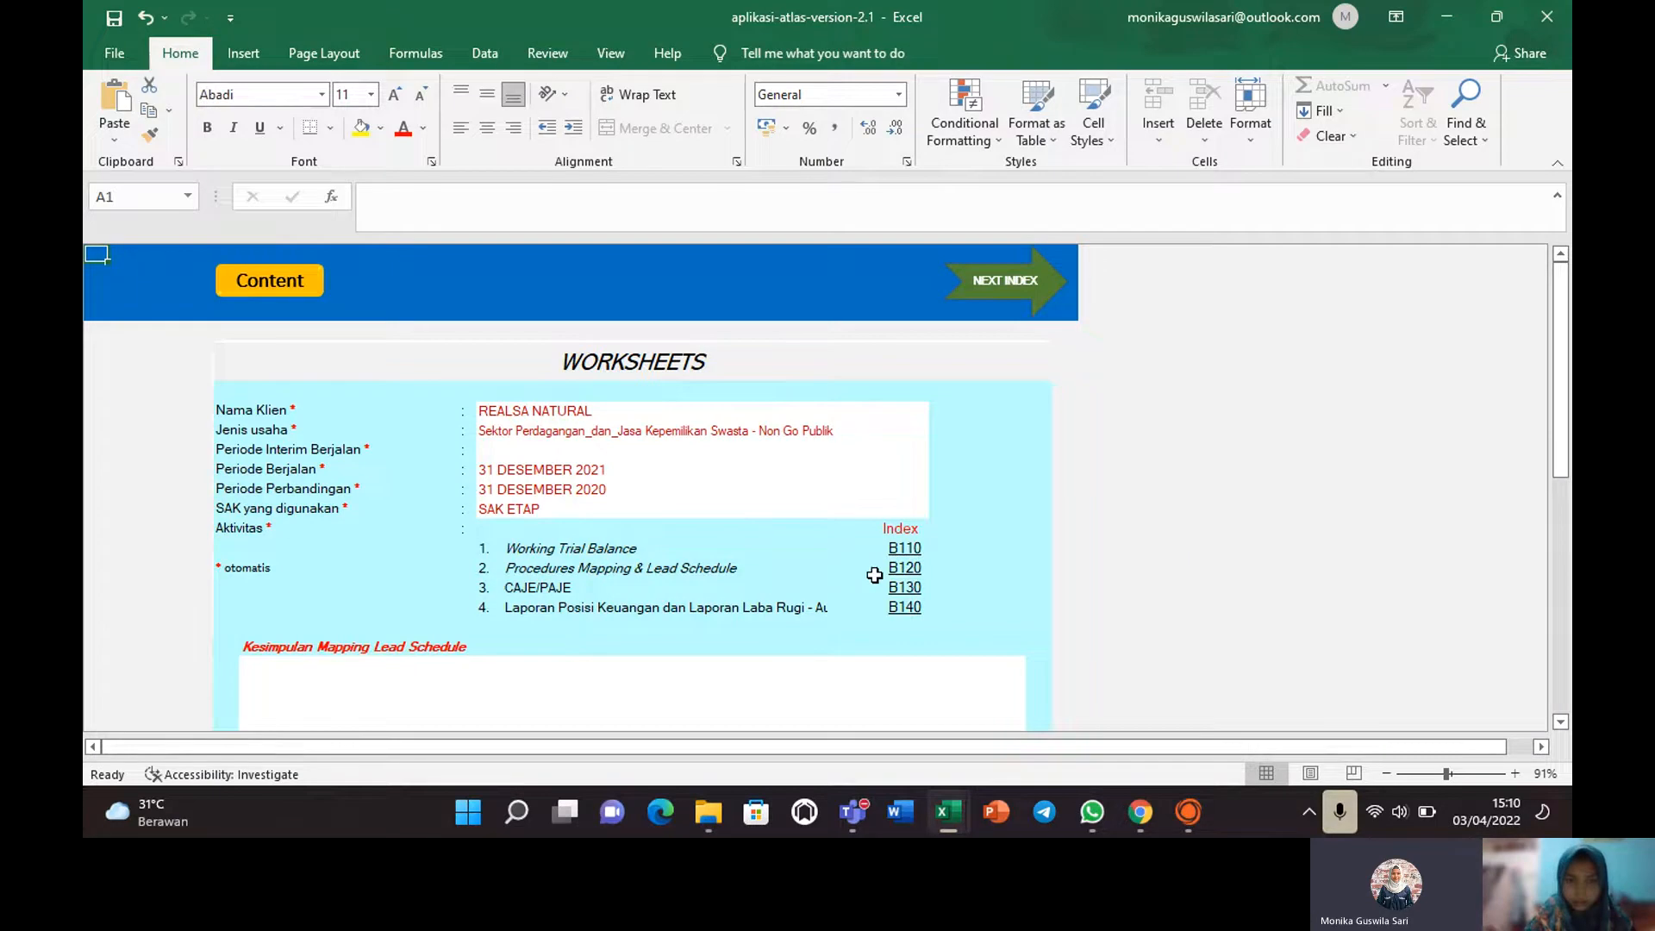
{"action": "left_click", "coordinate": [901, 569]}
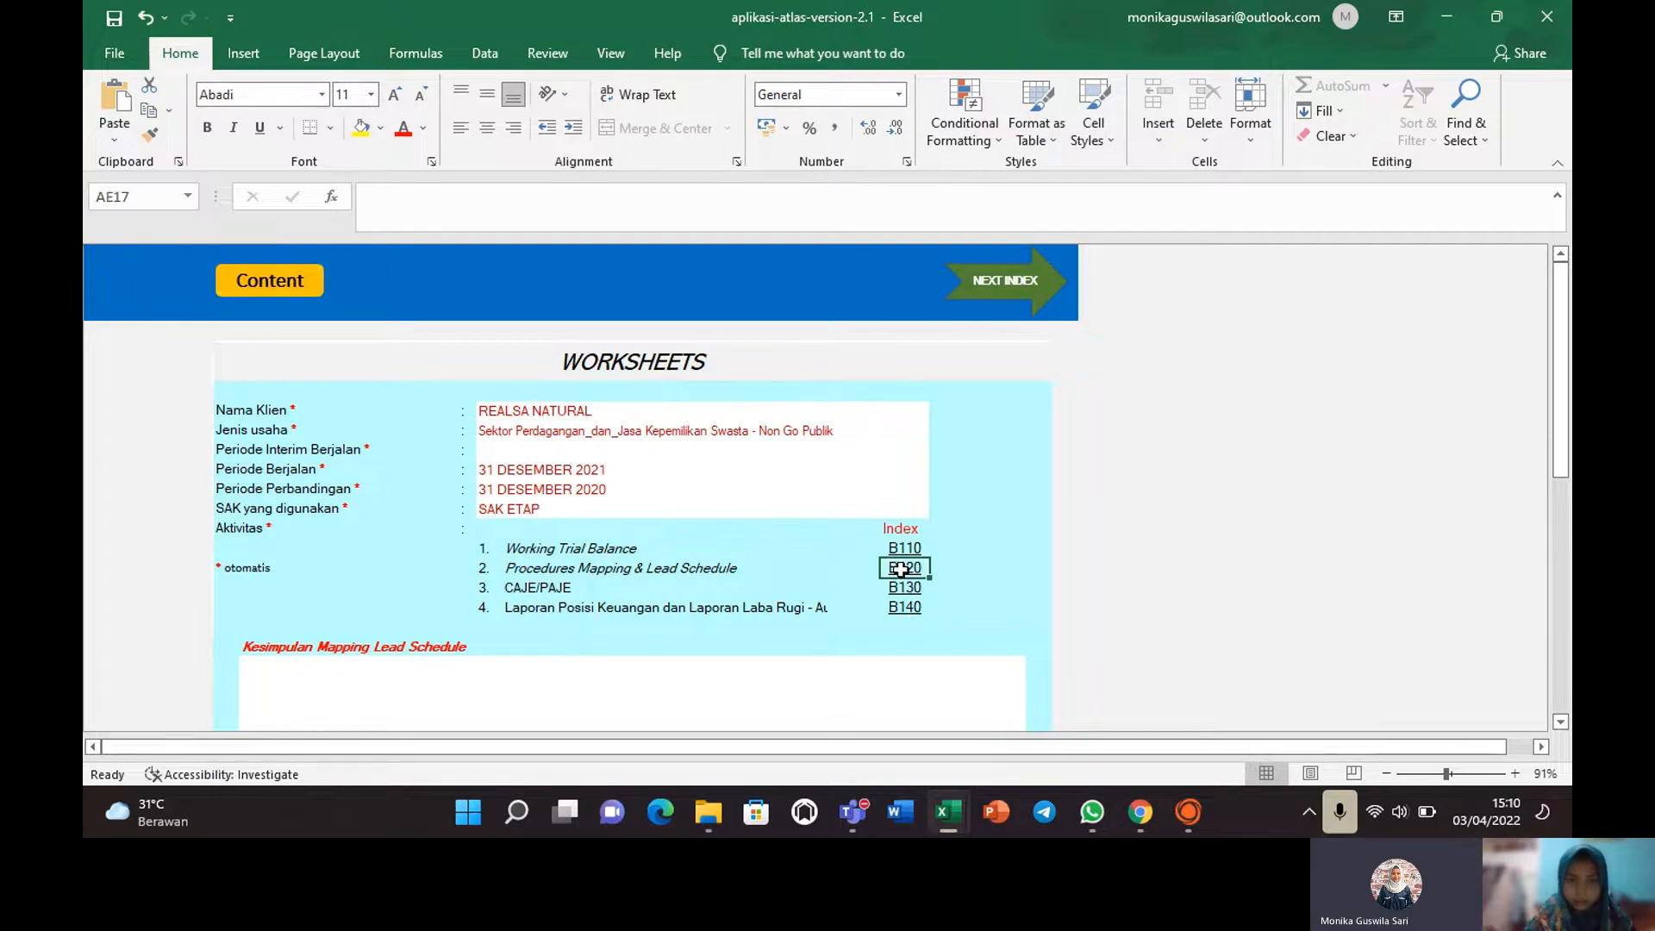
{"action": "left_click", "coordinate": [901, 569]}
{"action": "left_click", "coordinate": [579, 561]}
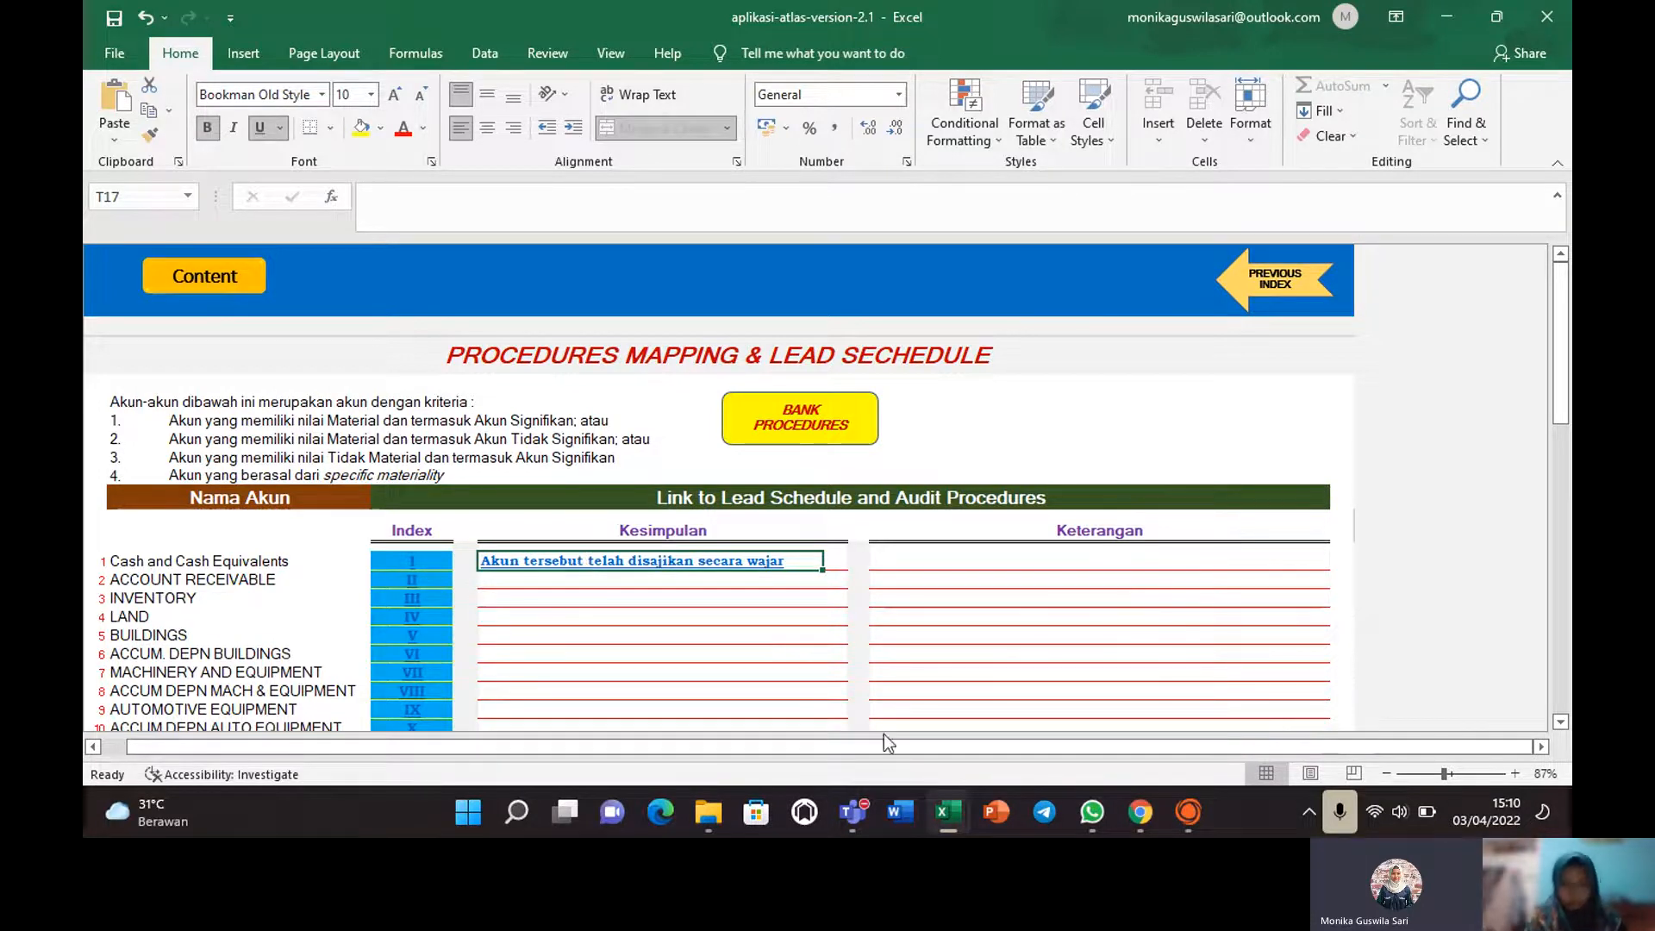
{"action": "left_click", "coordinate": [1181, 824]}
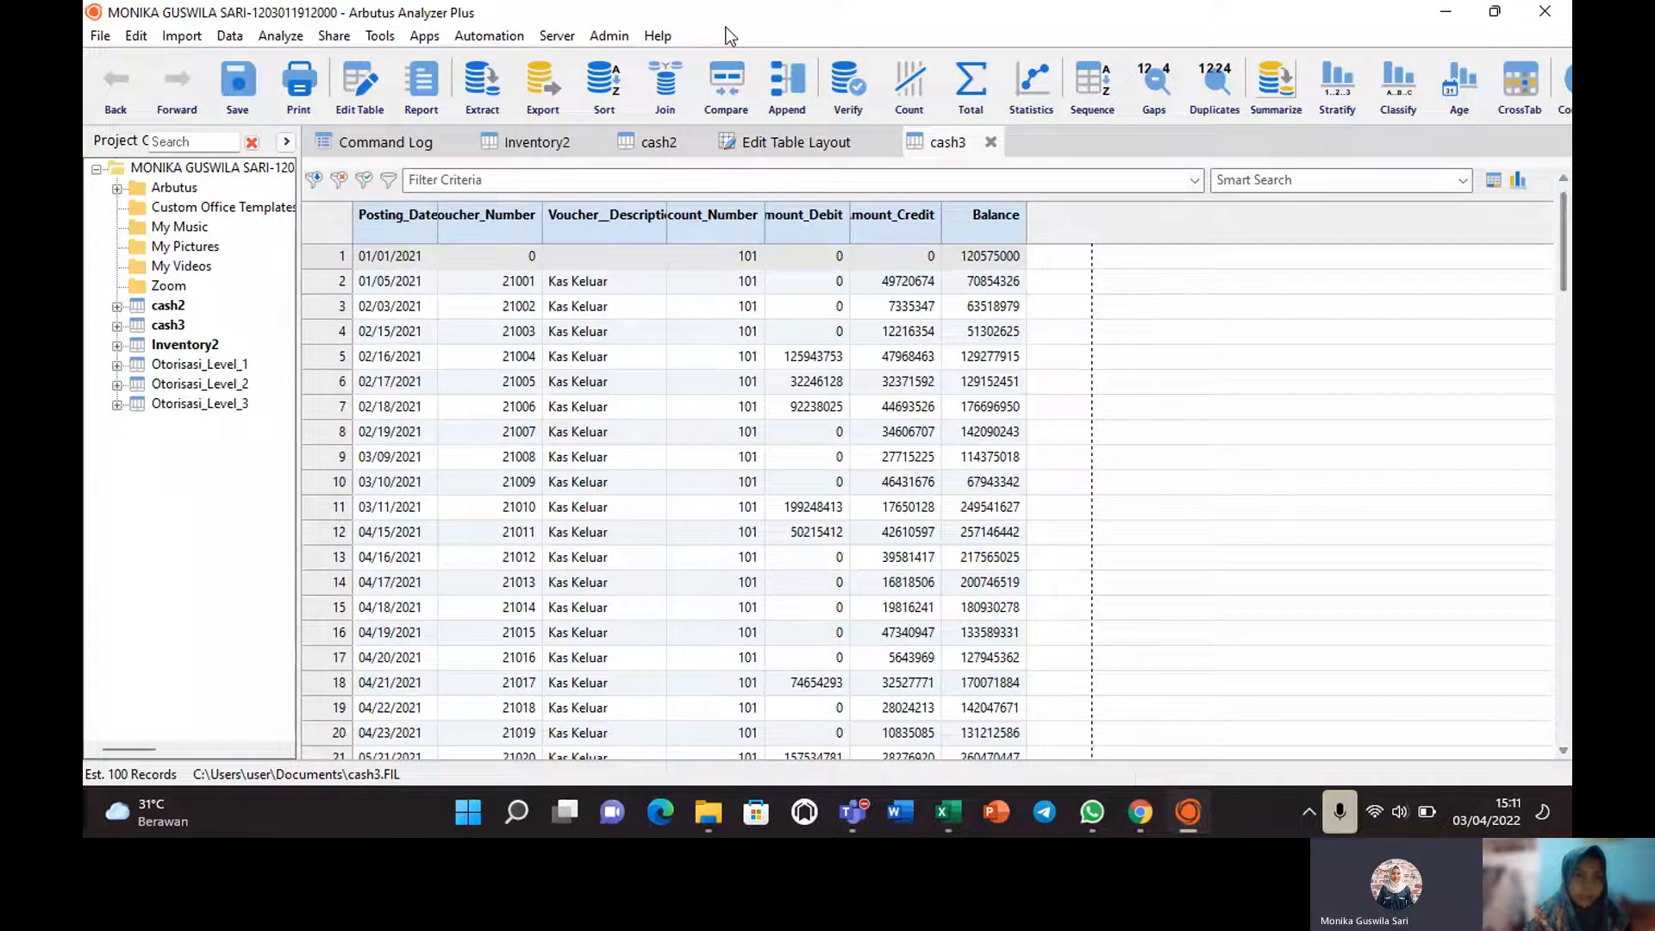
Import the AccountsReceivable sheet of AR (1) as AccountsReceivable2 and widen its CustomerNo column.
{"action": "left_click", "coordinate": [181, 35]}
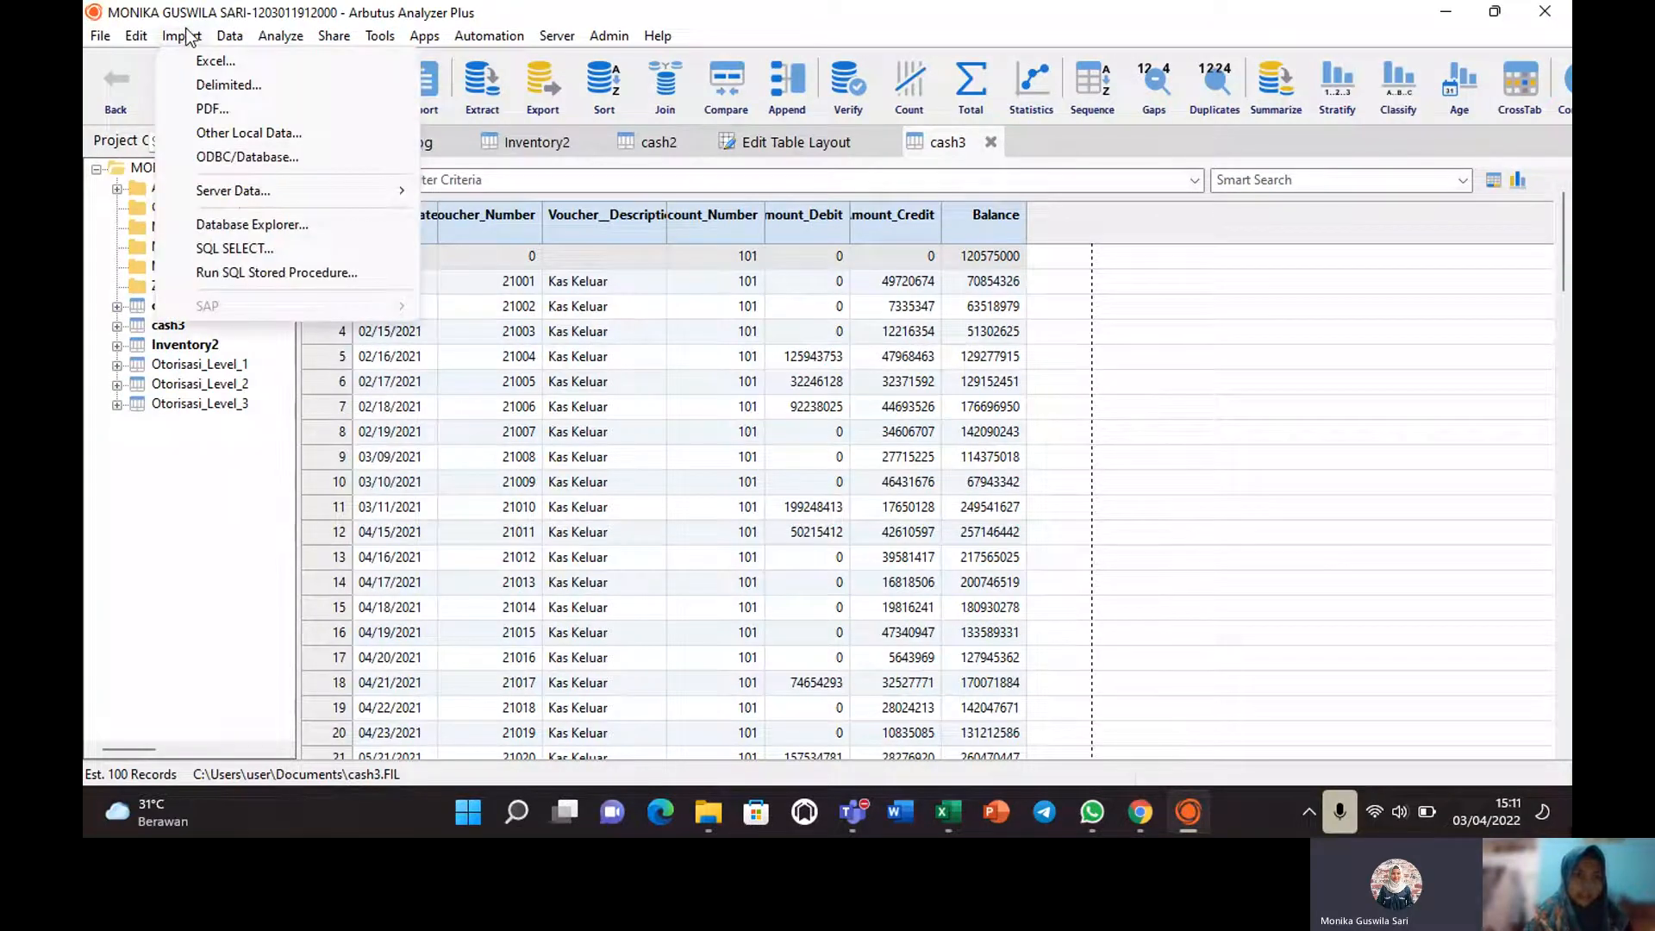
{"action": "left_click", "coordinate": [211, 60]}
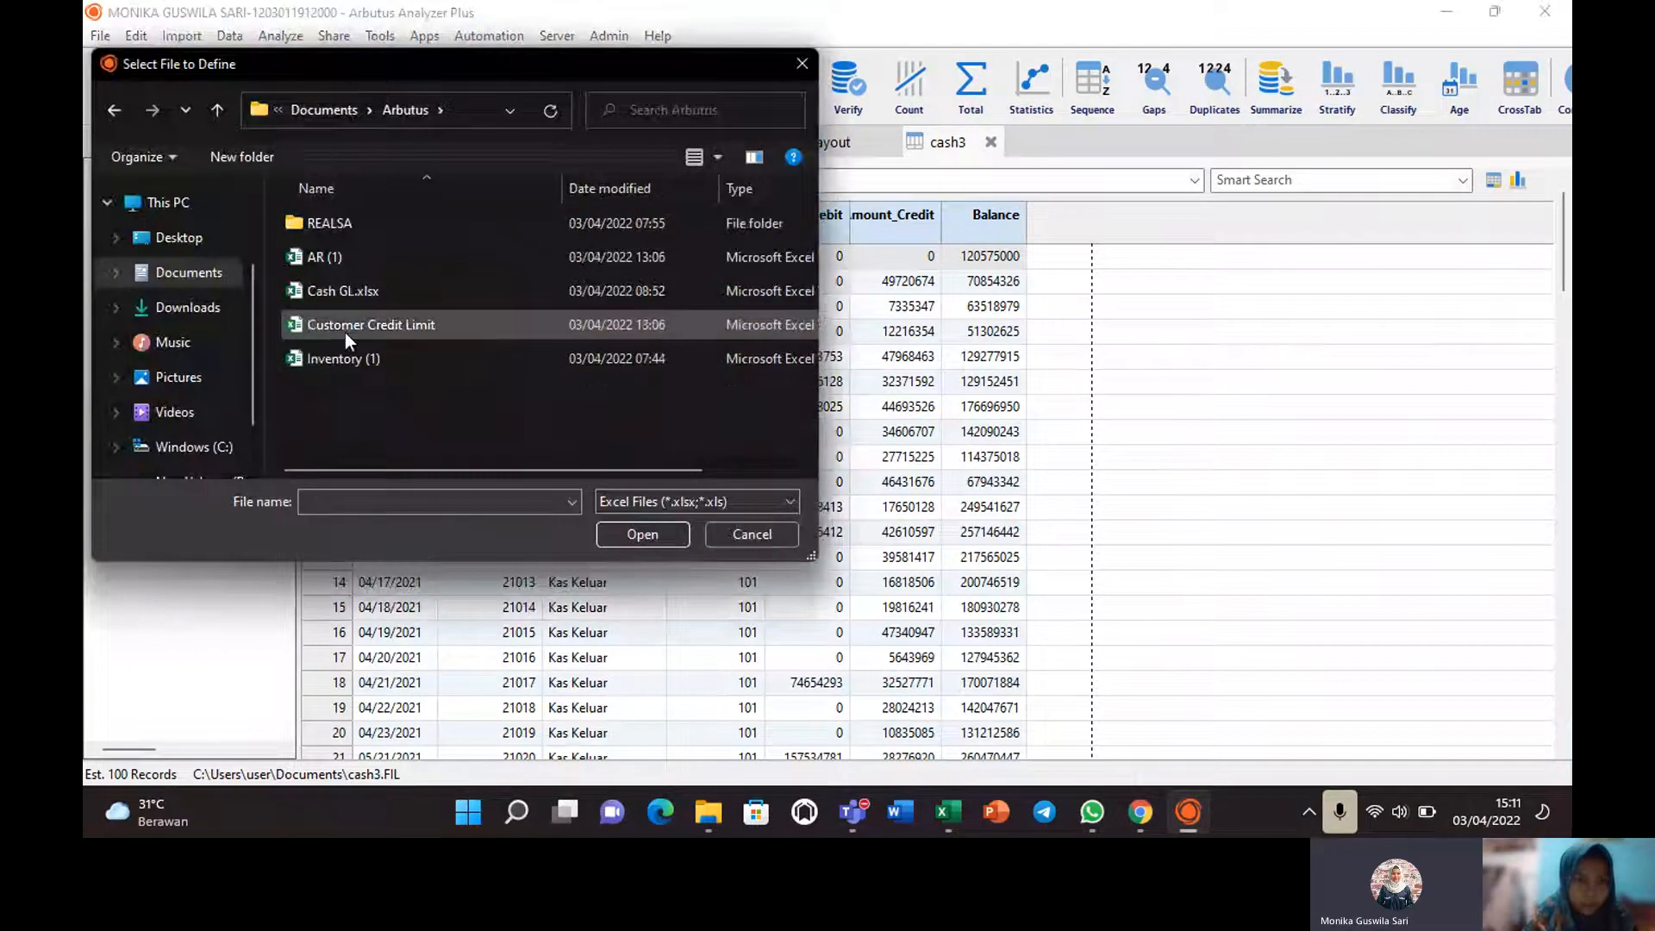
{"action": "left_click", "coordinate": [345, 262]}
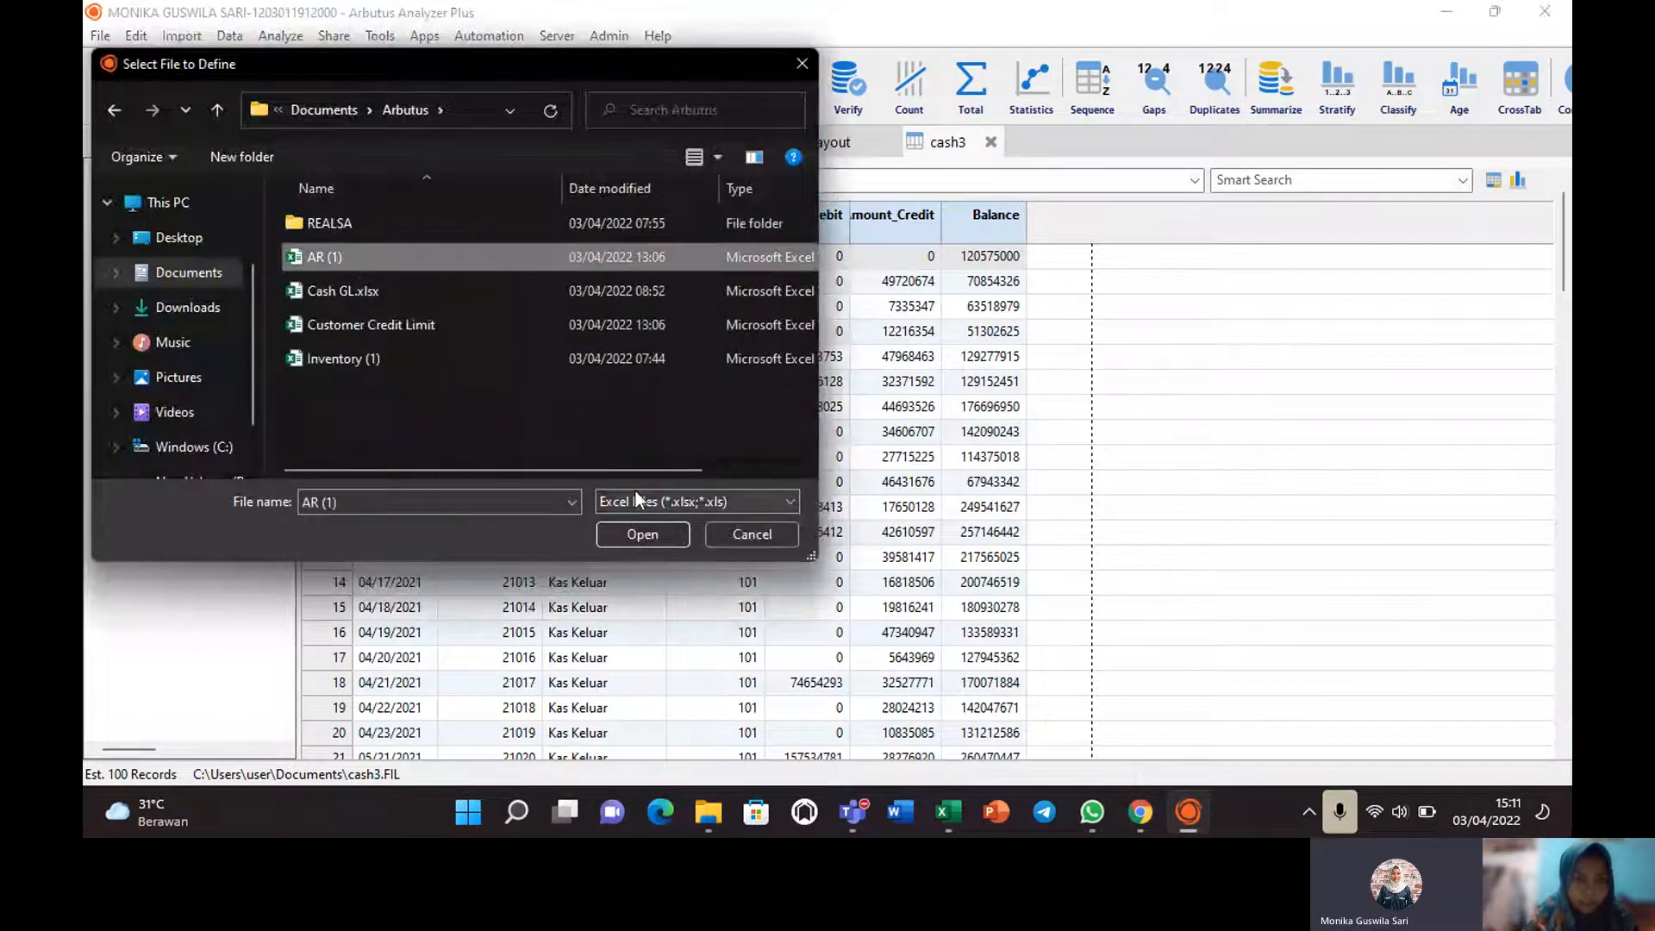
{"action": "left_click", "coordinate": [637, 532]}
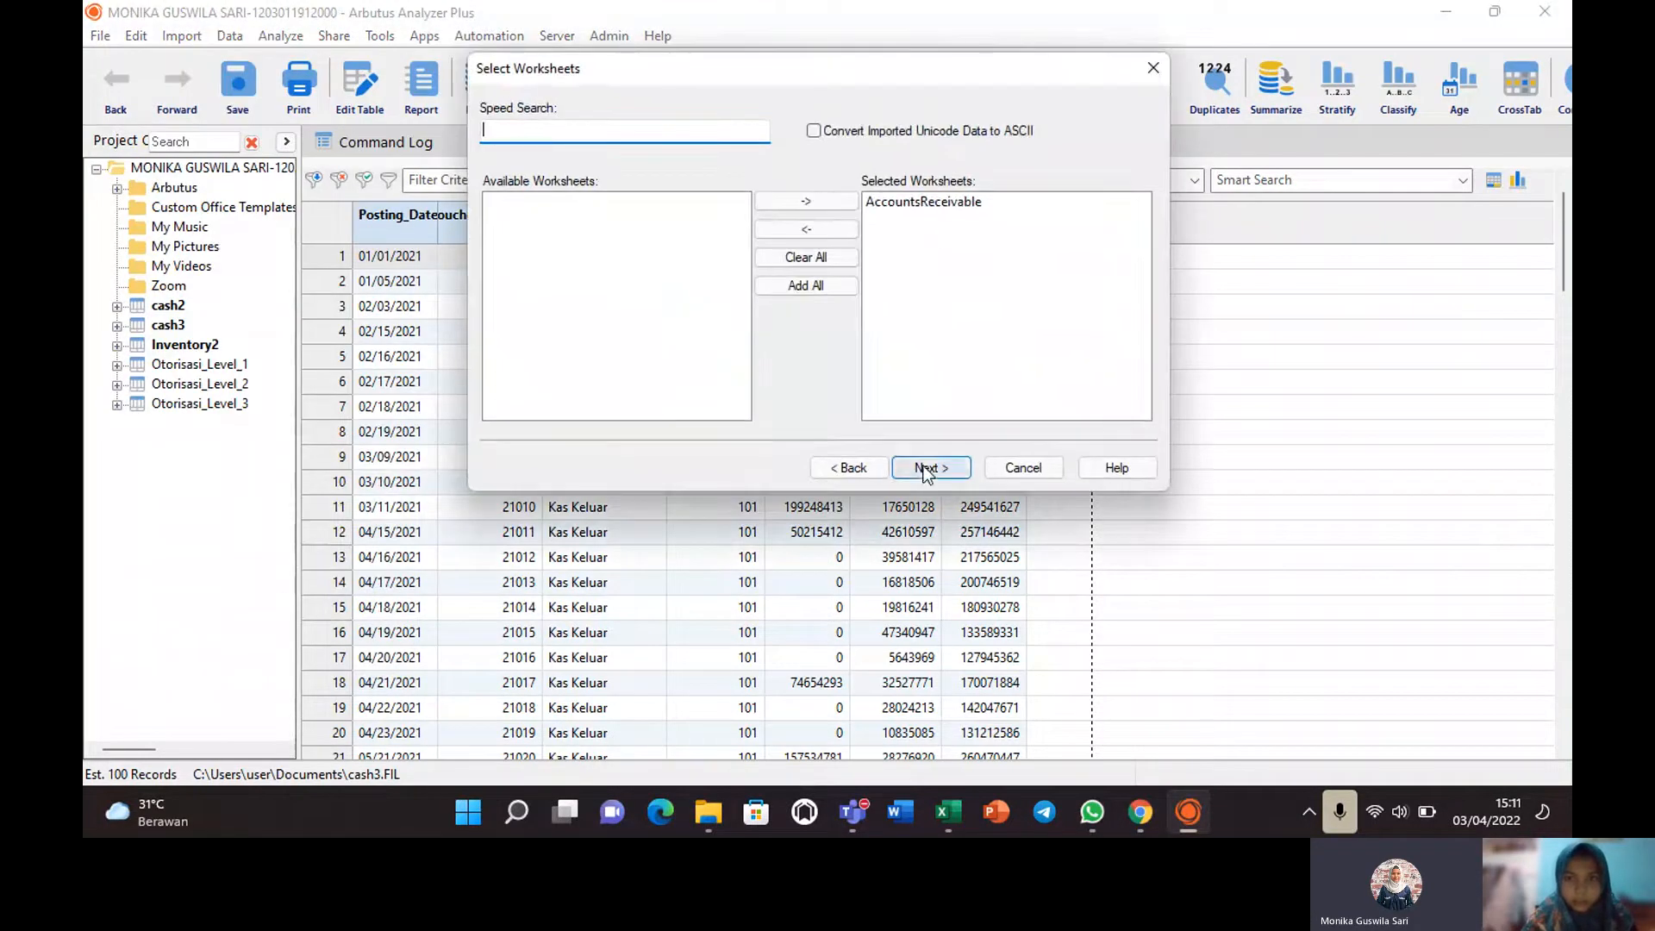
{"action": "left_click", "coordinate": [925, 469]}
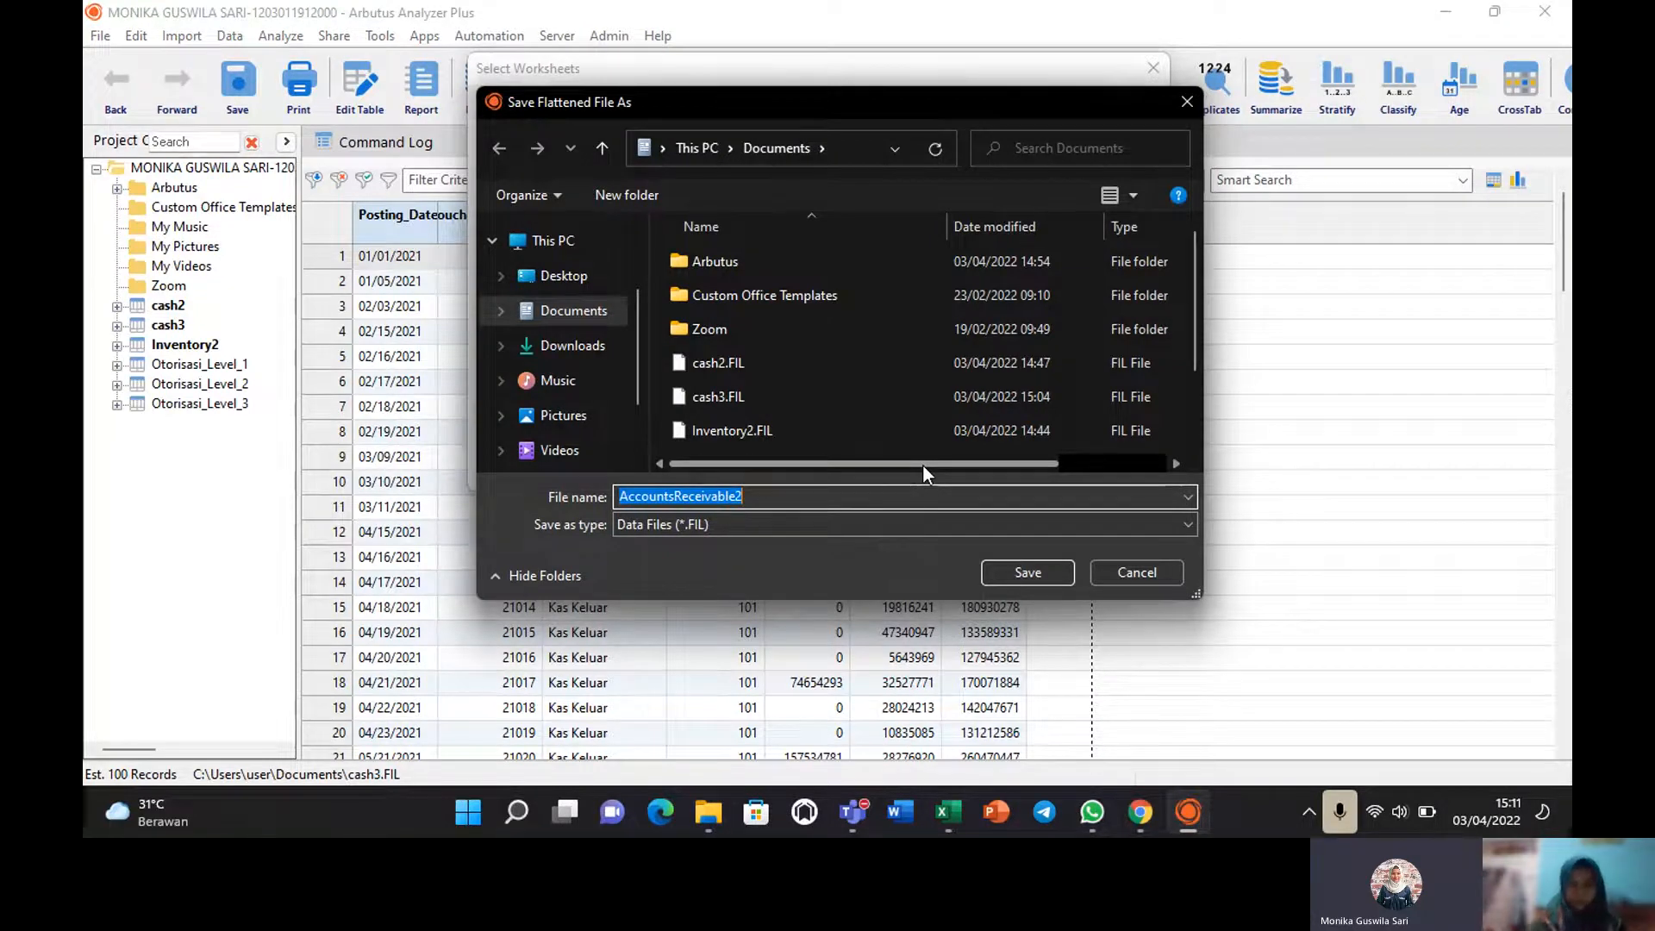
{"action": "left_click", "coordinate": [1017, 573]}
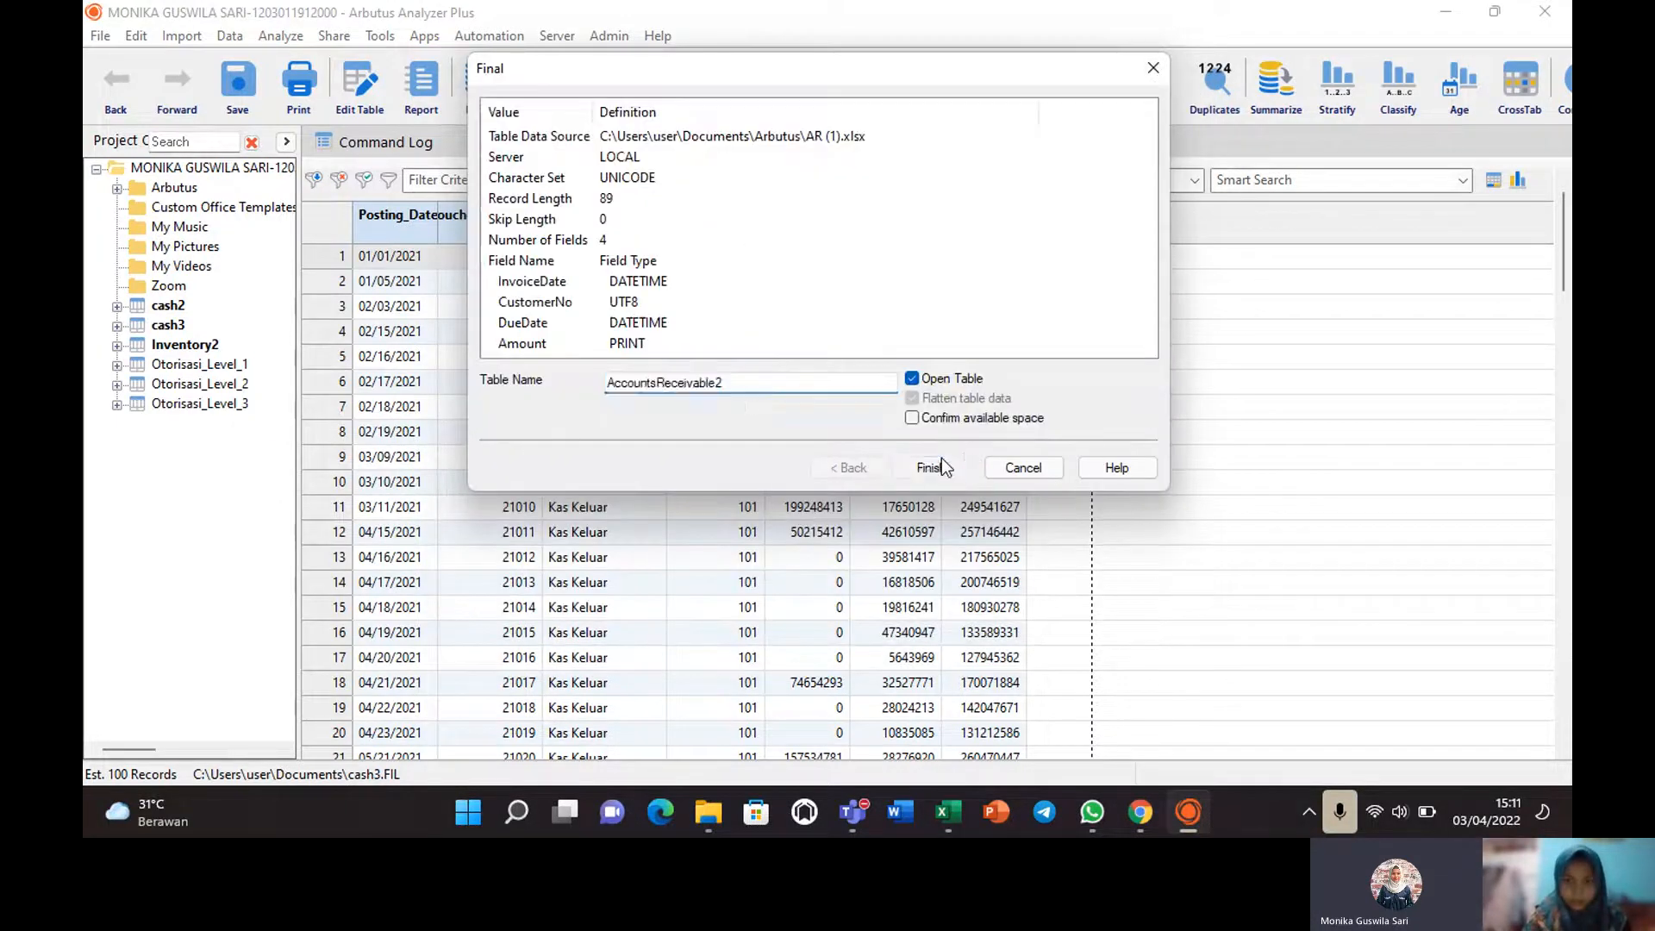
{"action": "left_click", "coordinate": [942, 459]}
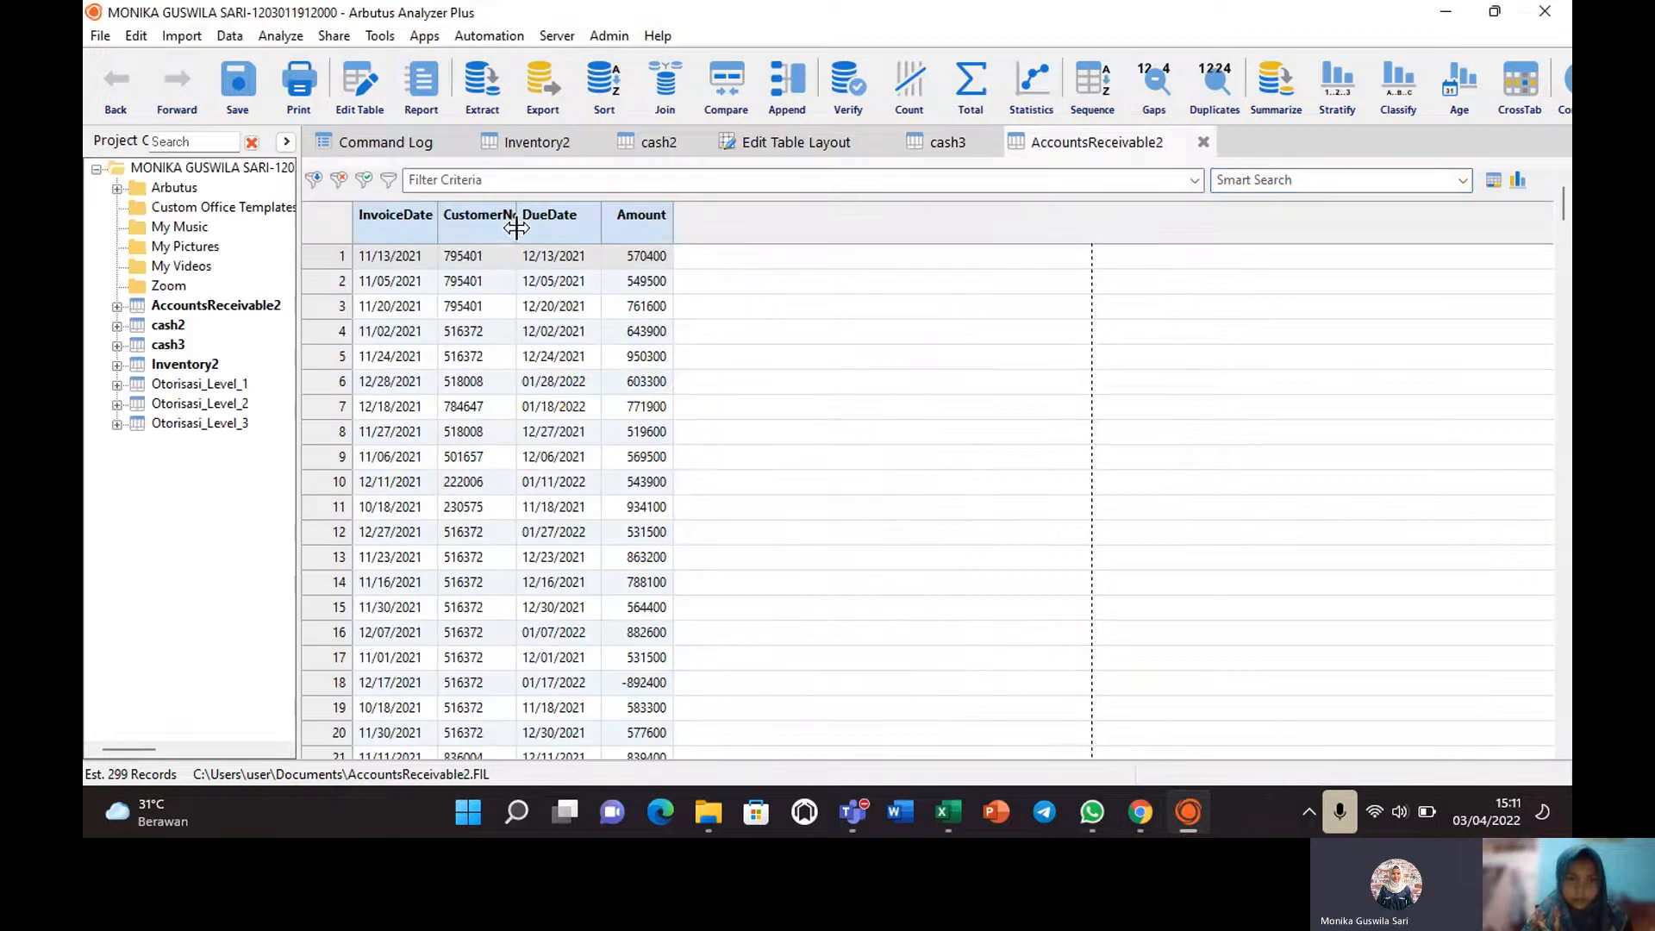
{"action": "left_click_drag", "start_coordinate": [516, 227], "coordinate": [532, 234]}
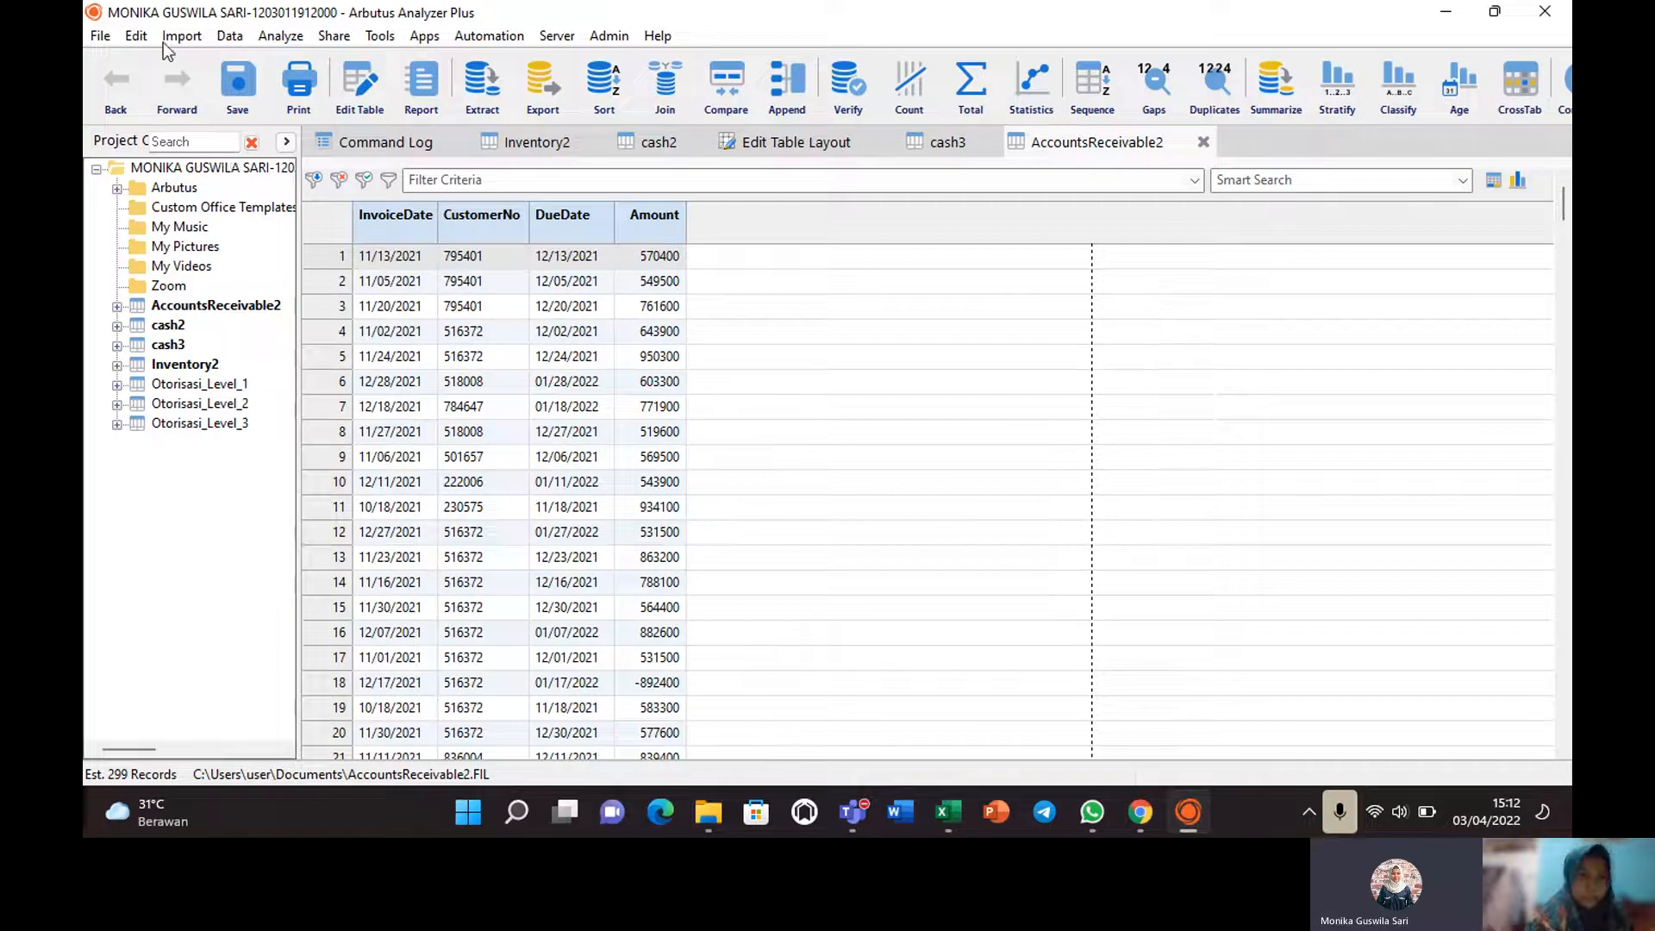
Start an Excel import of Customer Credit Limit from the Arbutus documents folder, keeping Sheet1.
{"action": "left_click", "coordinate": [138, 38]}
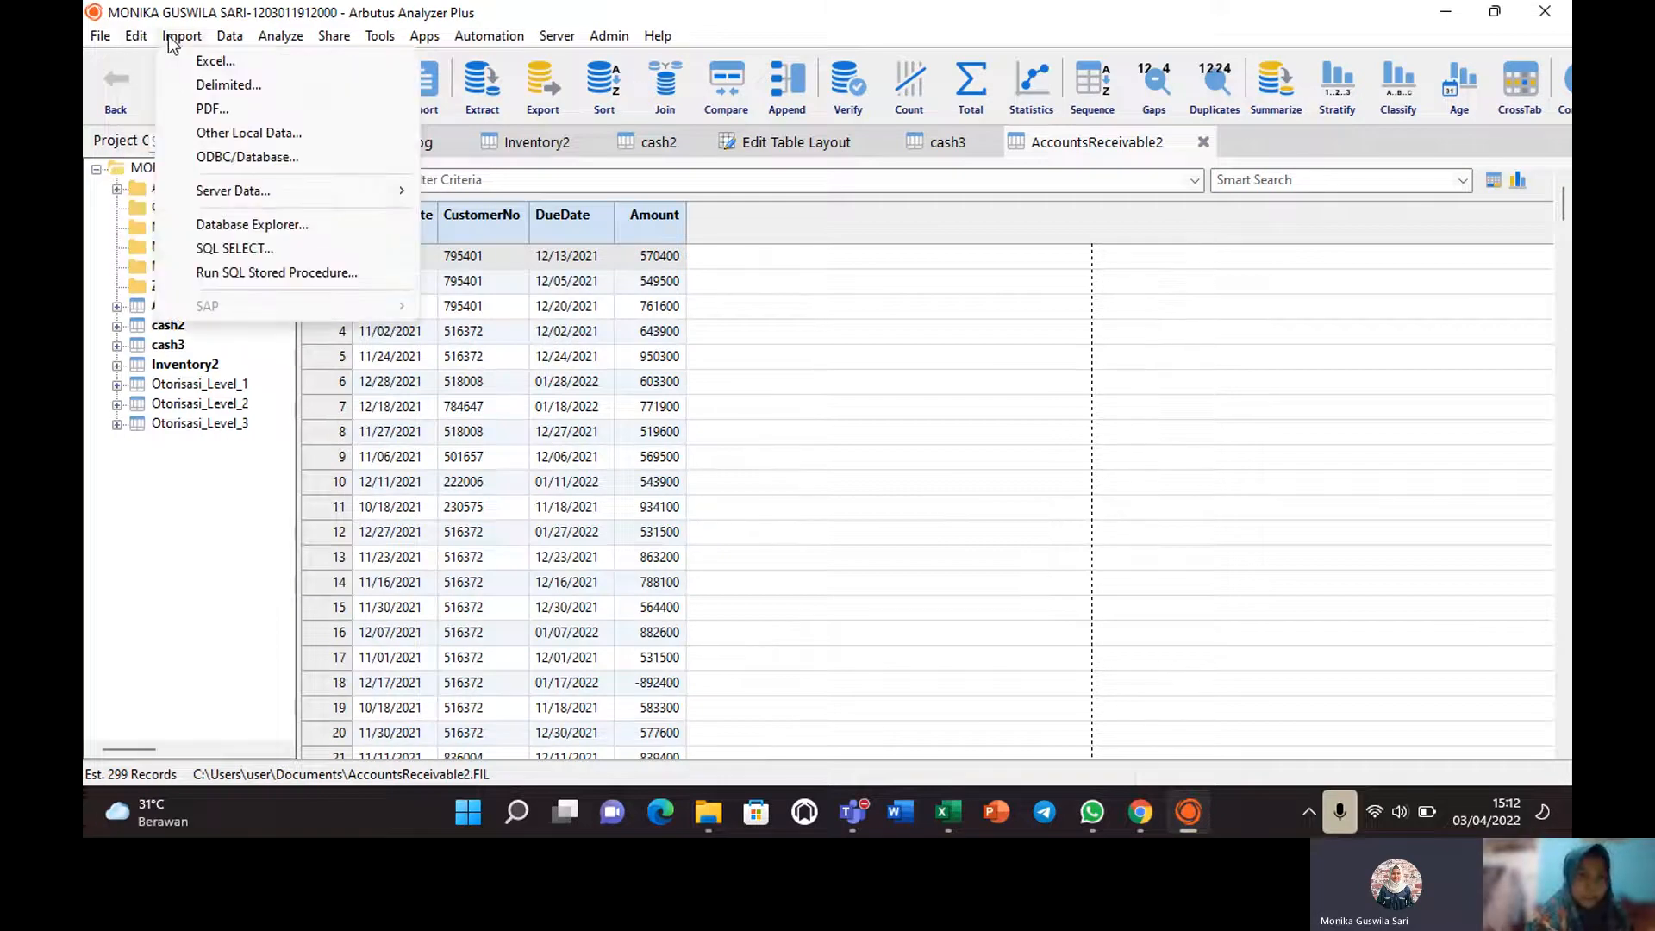
{"action": "left_click", "coordinate": [168, 35]}
{"action": "left_click", "coordinate": [181, 38]}
{"action": "left_click", "coordinate": [211, 62]}
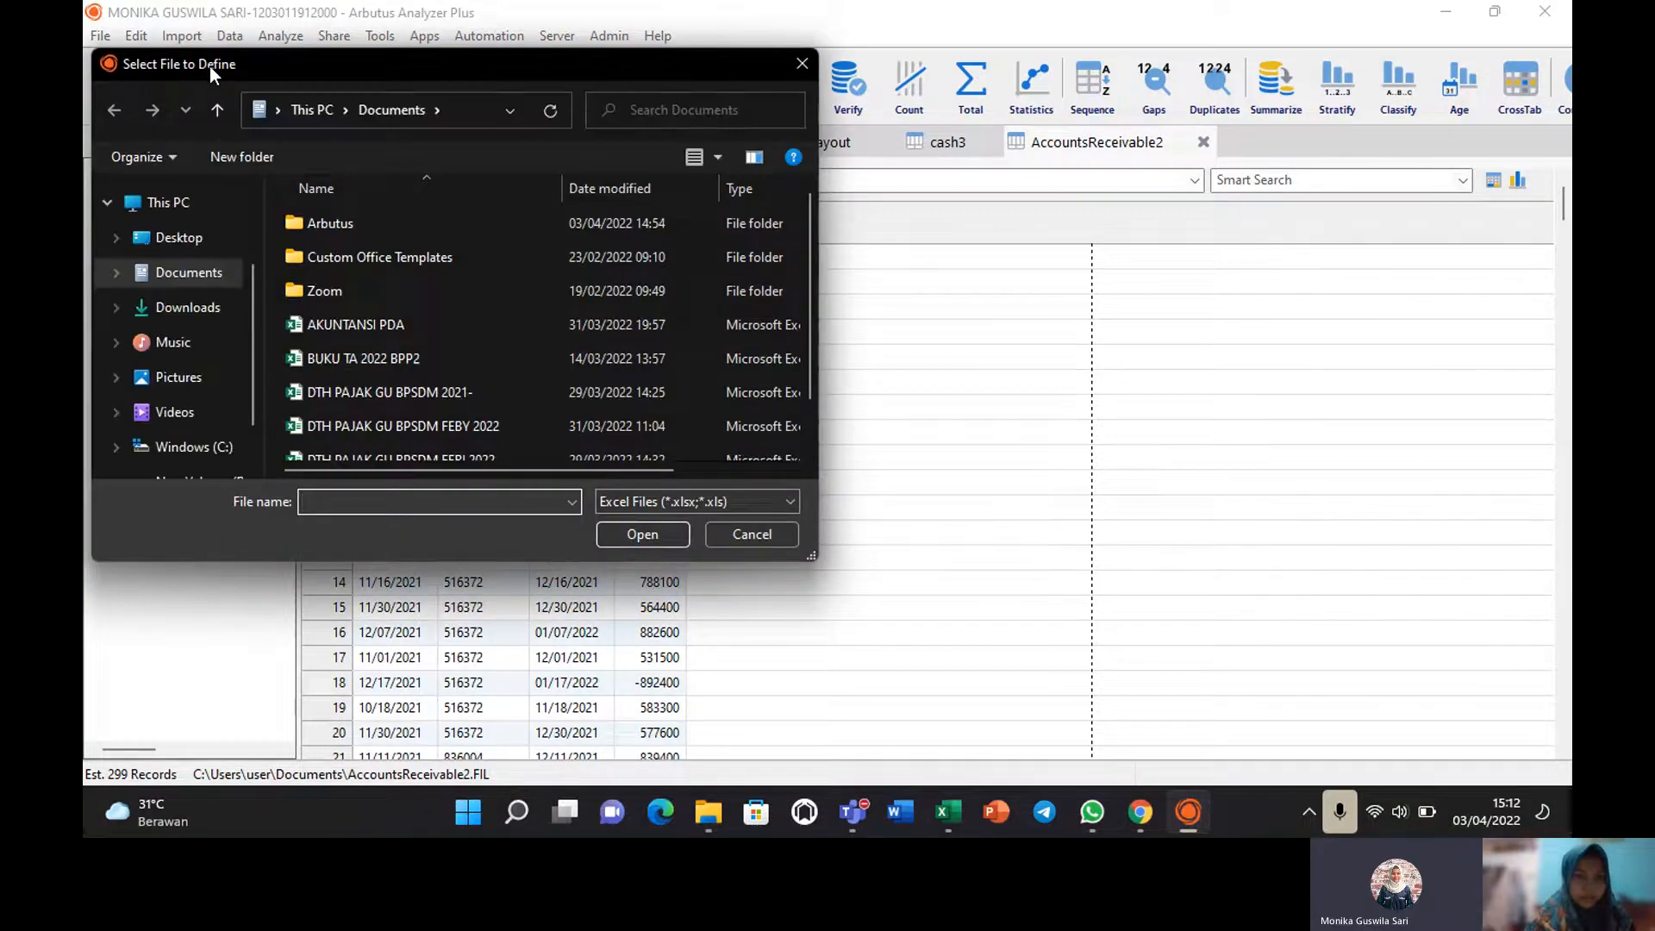
{"action": "double_click", "coordinate": [434, 226]}
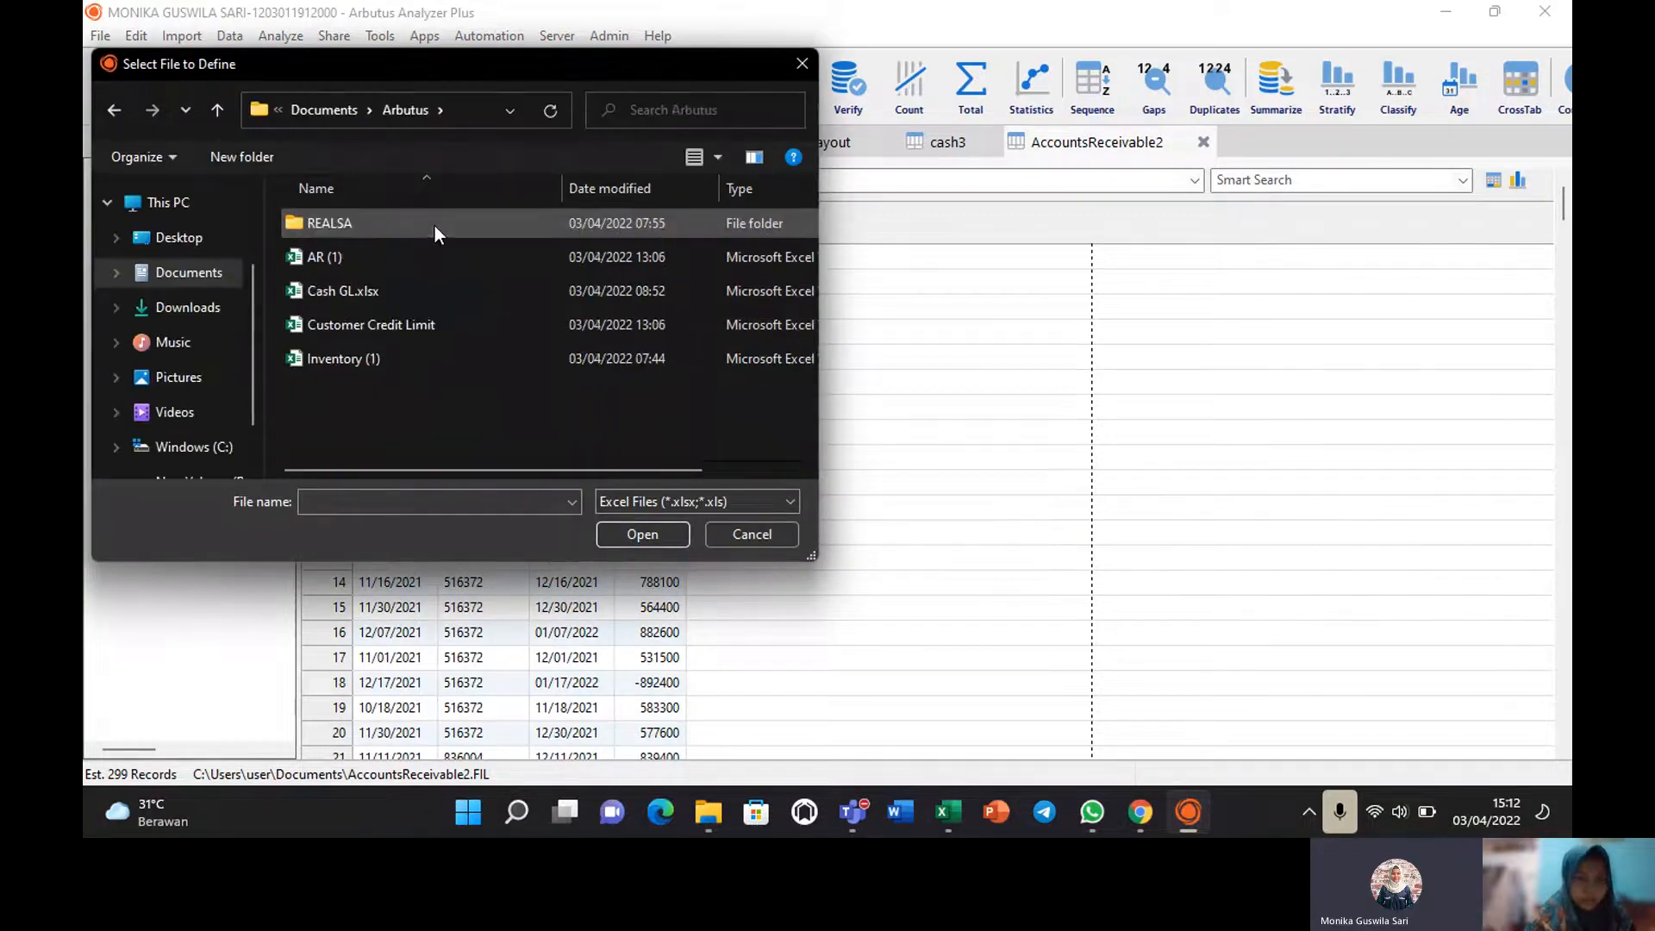
{"action": "left_click", "coordinate": [404, 324]}
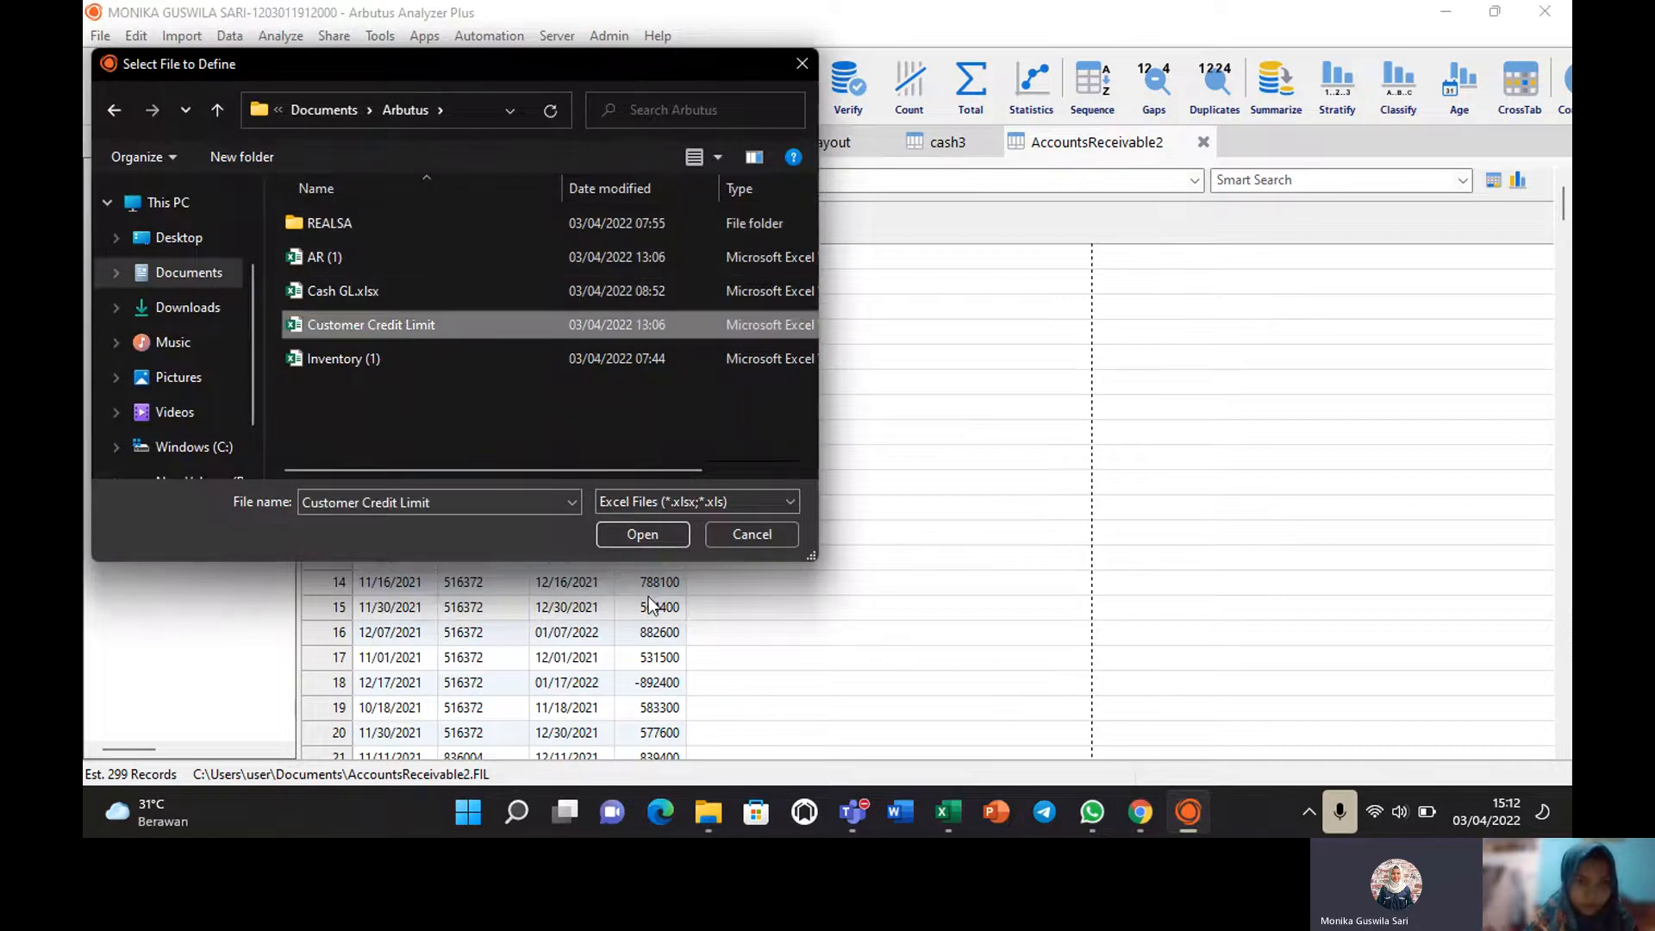
{"action": "left_click", "coordinate": [640, 537]}
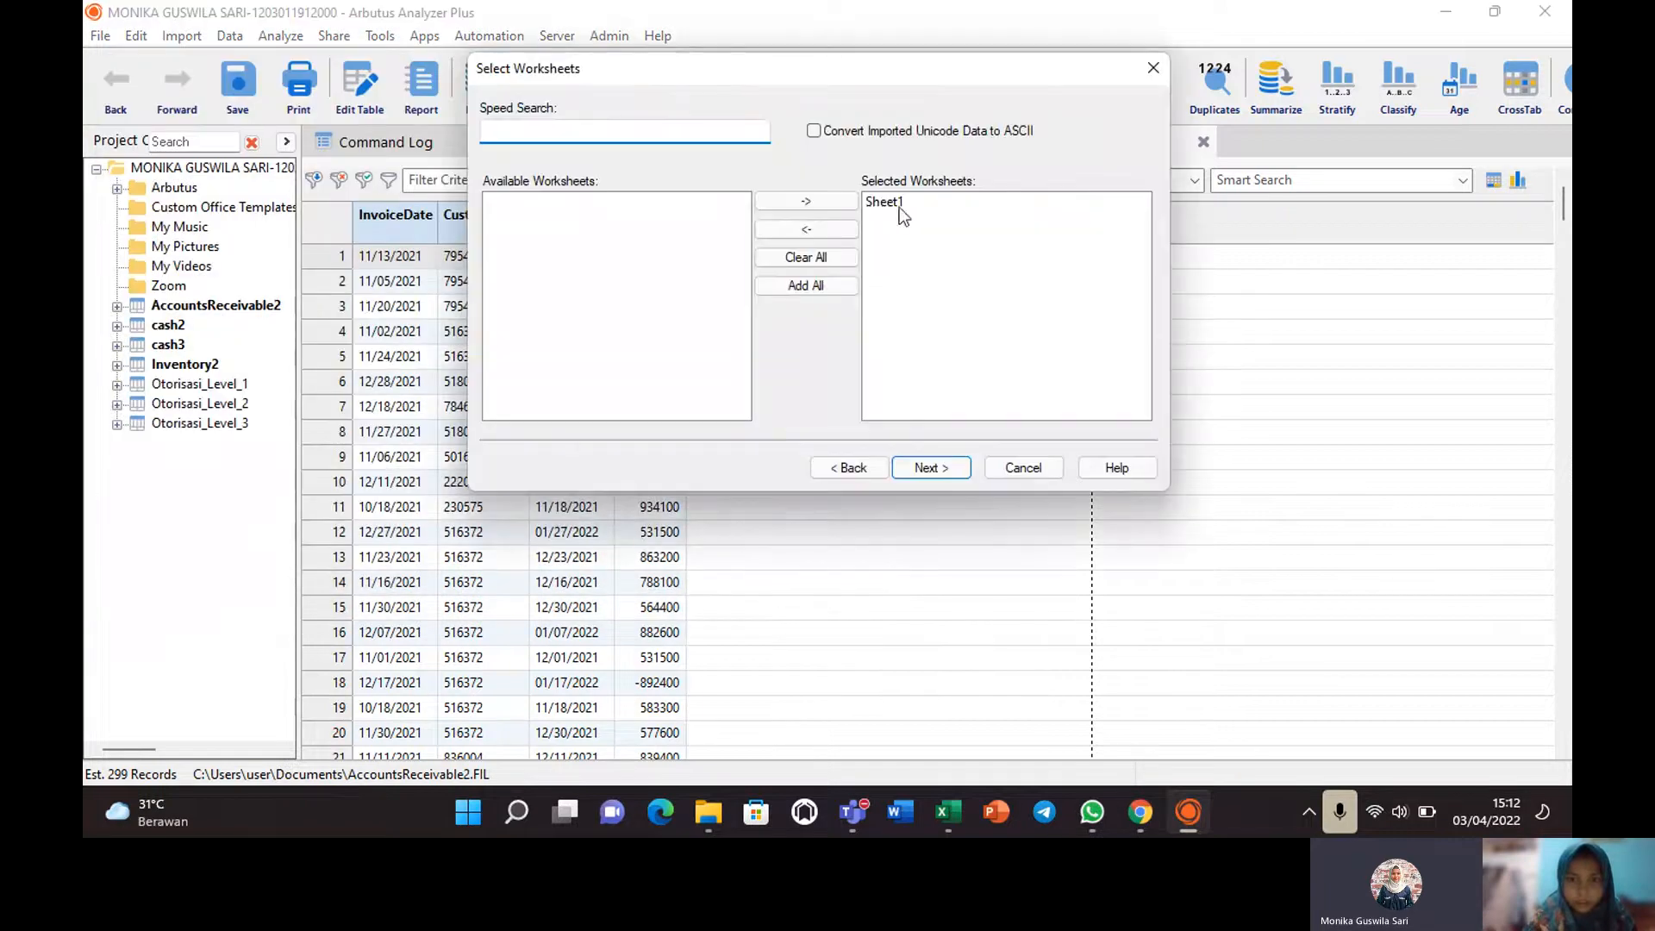
{"action": "left_click", "coordinate": [928, 467]}
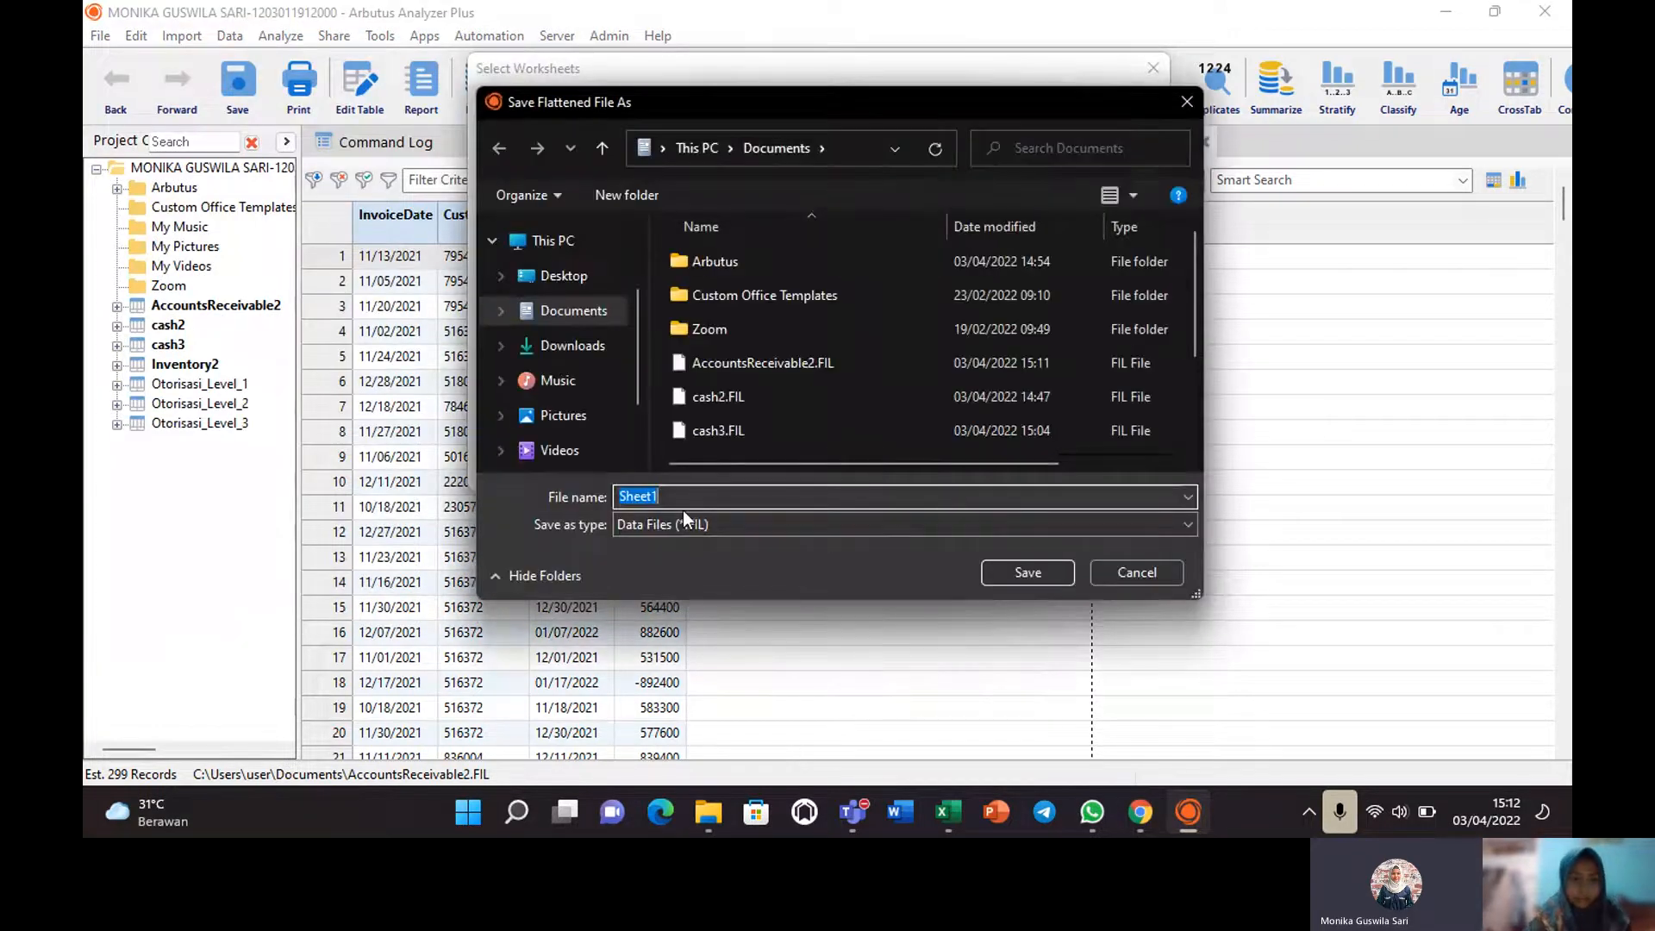
Save the data file as Credit Limit and overwrite the existing Credit_Limit table.
{"action": "type", "text": "c"}
{"action": "key", "text": "BackSpace"}
{"action": "type", "text": "C"}
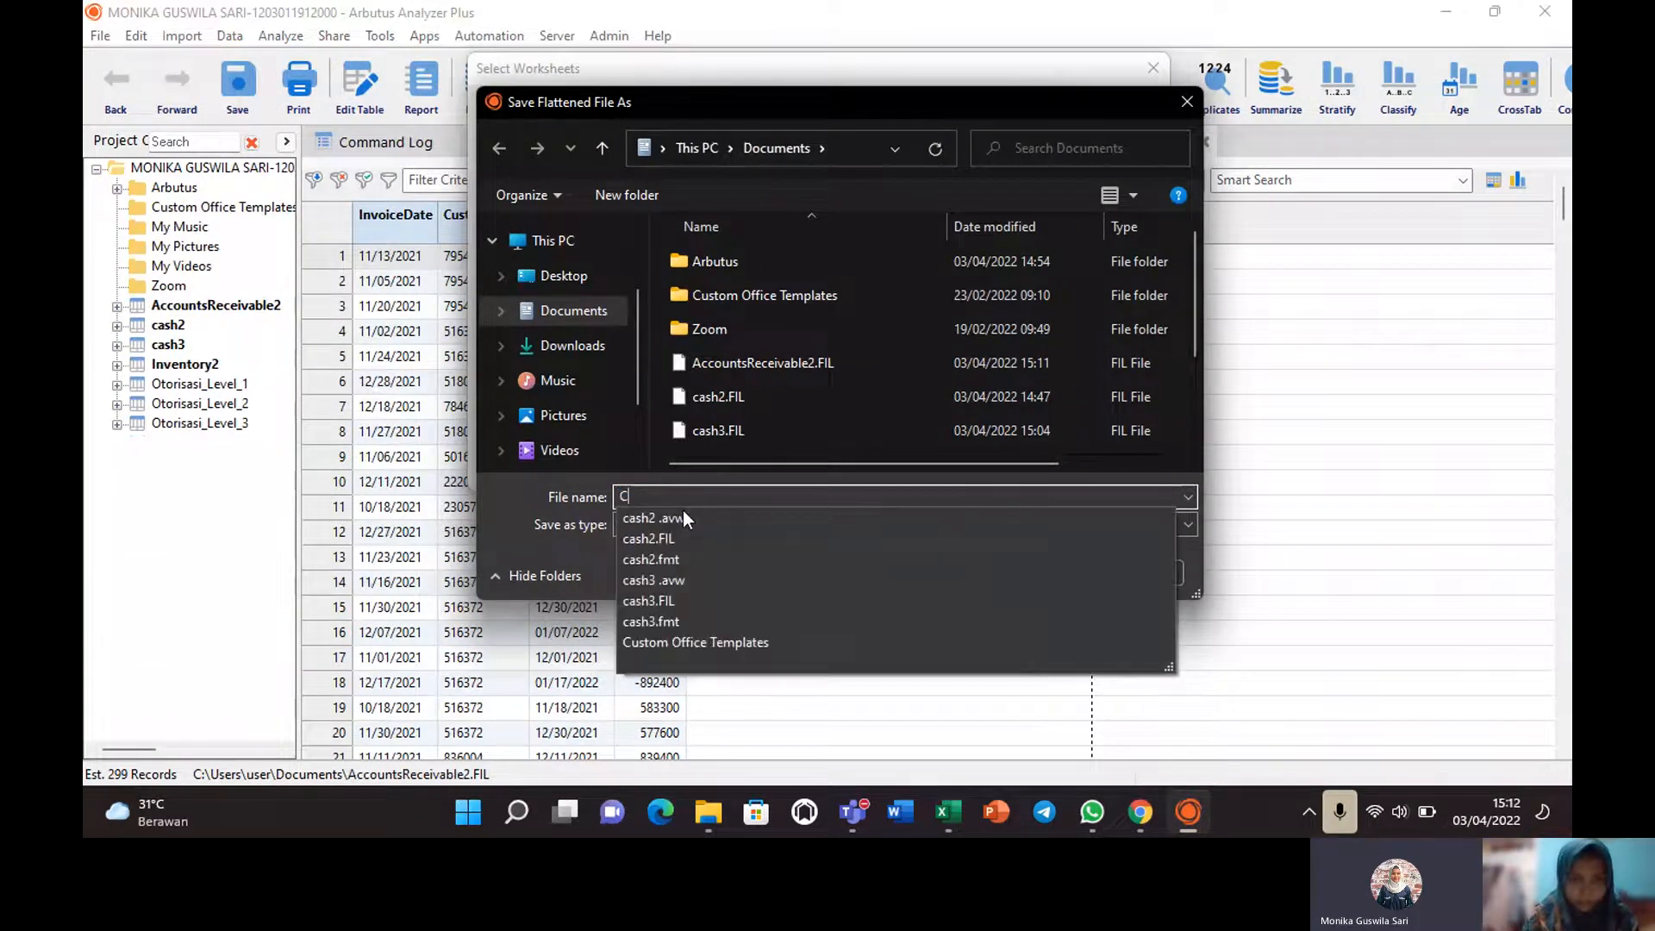
{"action": "type", "text": "redit"}
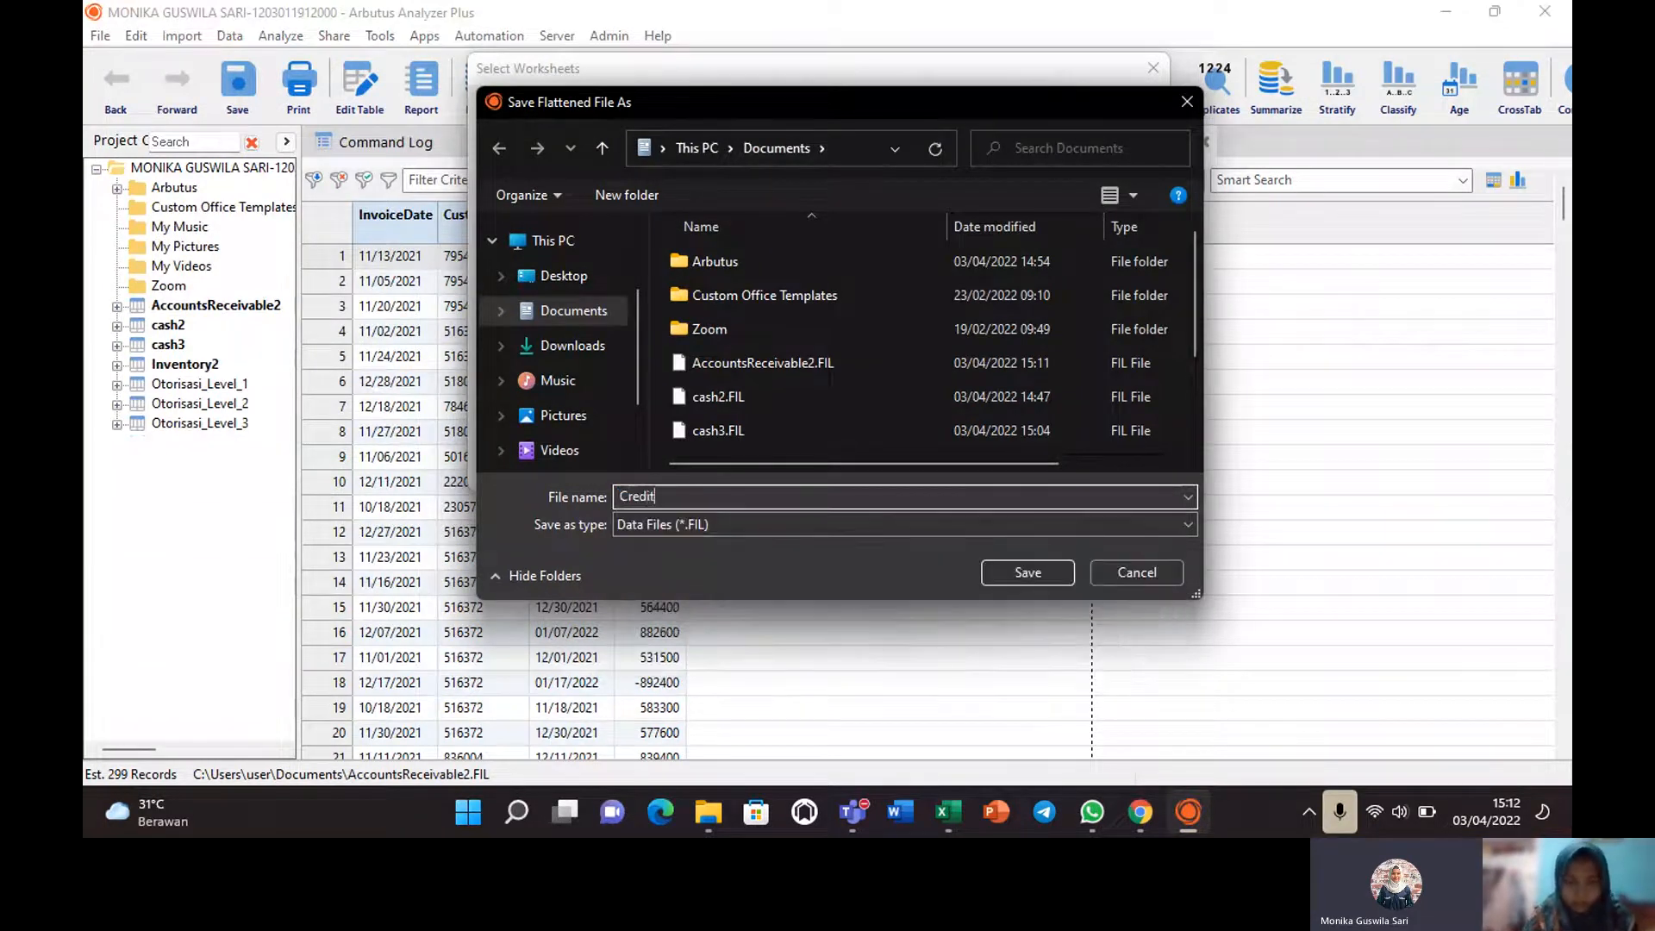
{"action": "type", "text": " Limit"}
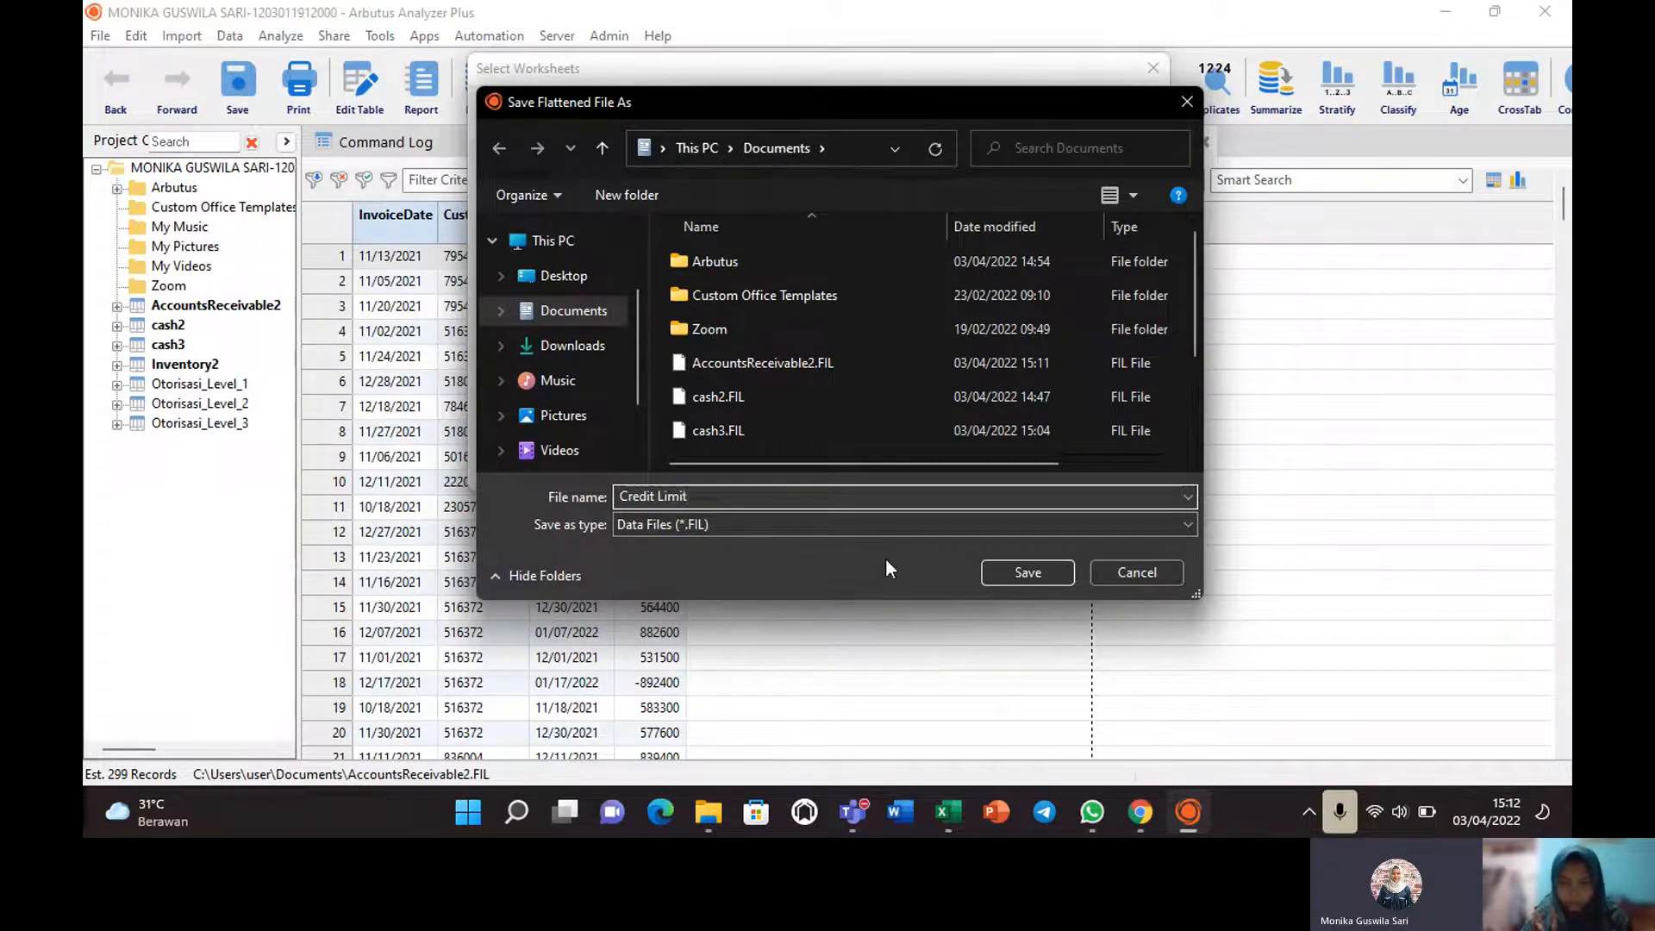
{"action": "left_click", "coordinate": [1029, 572]}
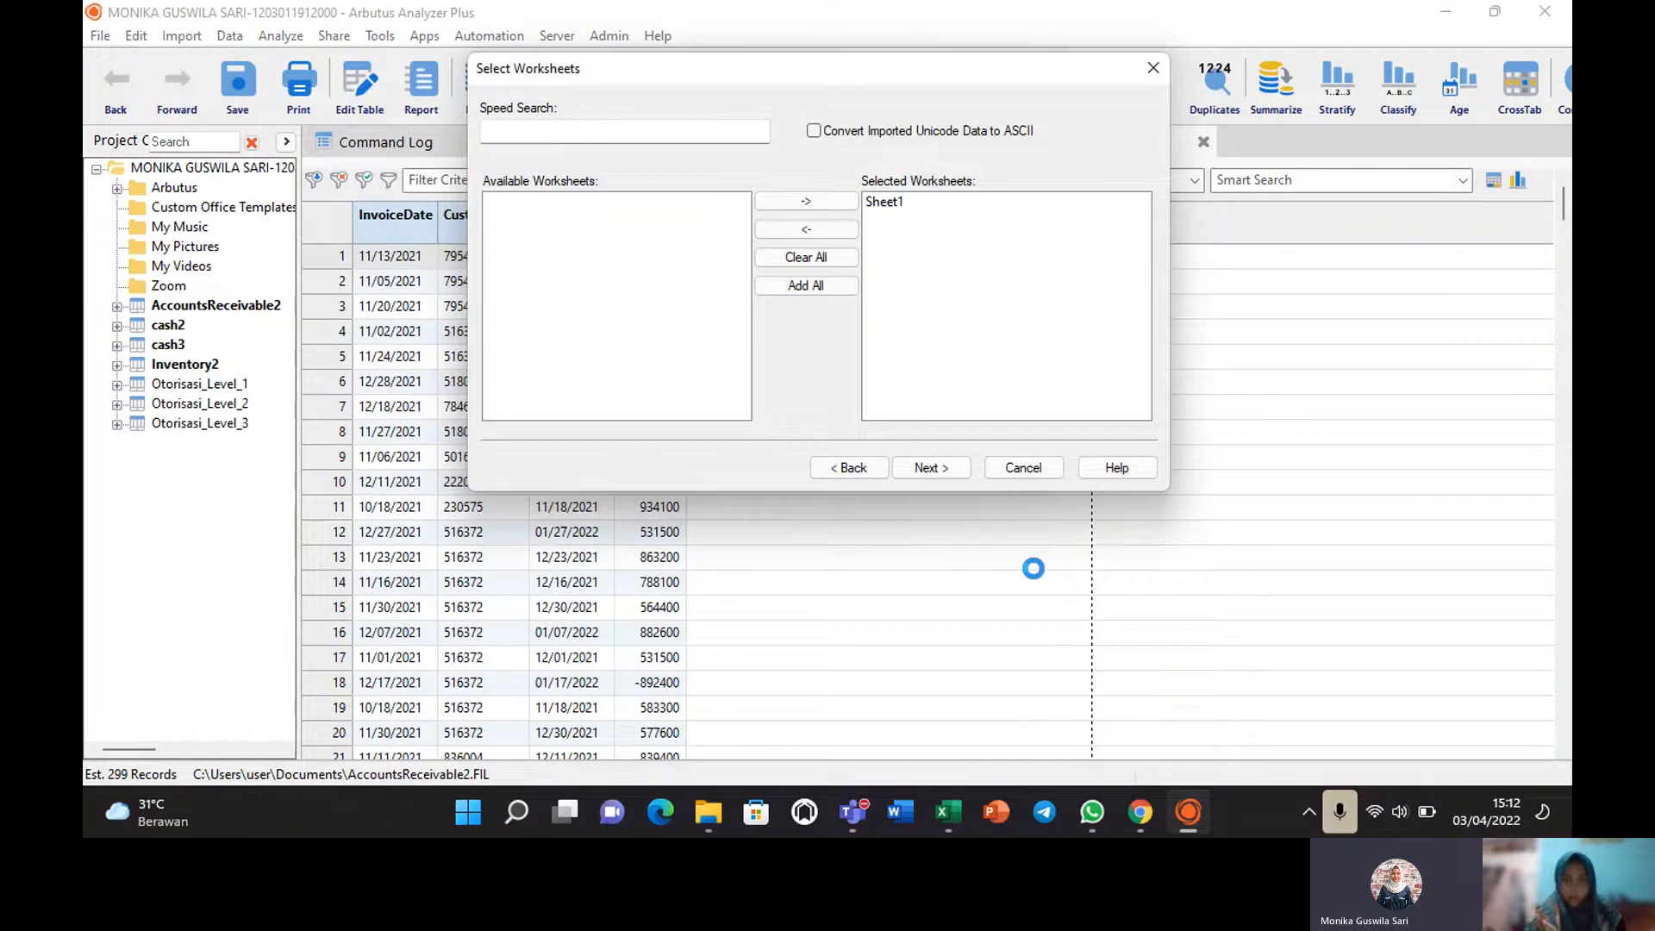
{"action": "left_click", "coordinate": [932, 467]}
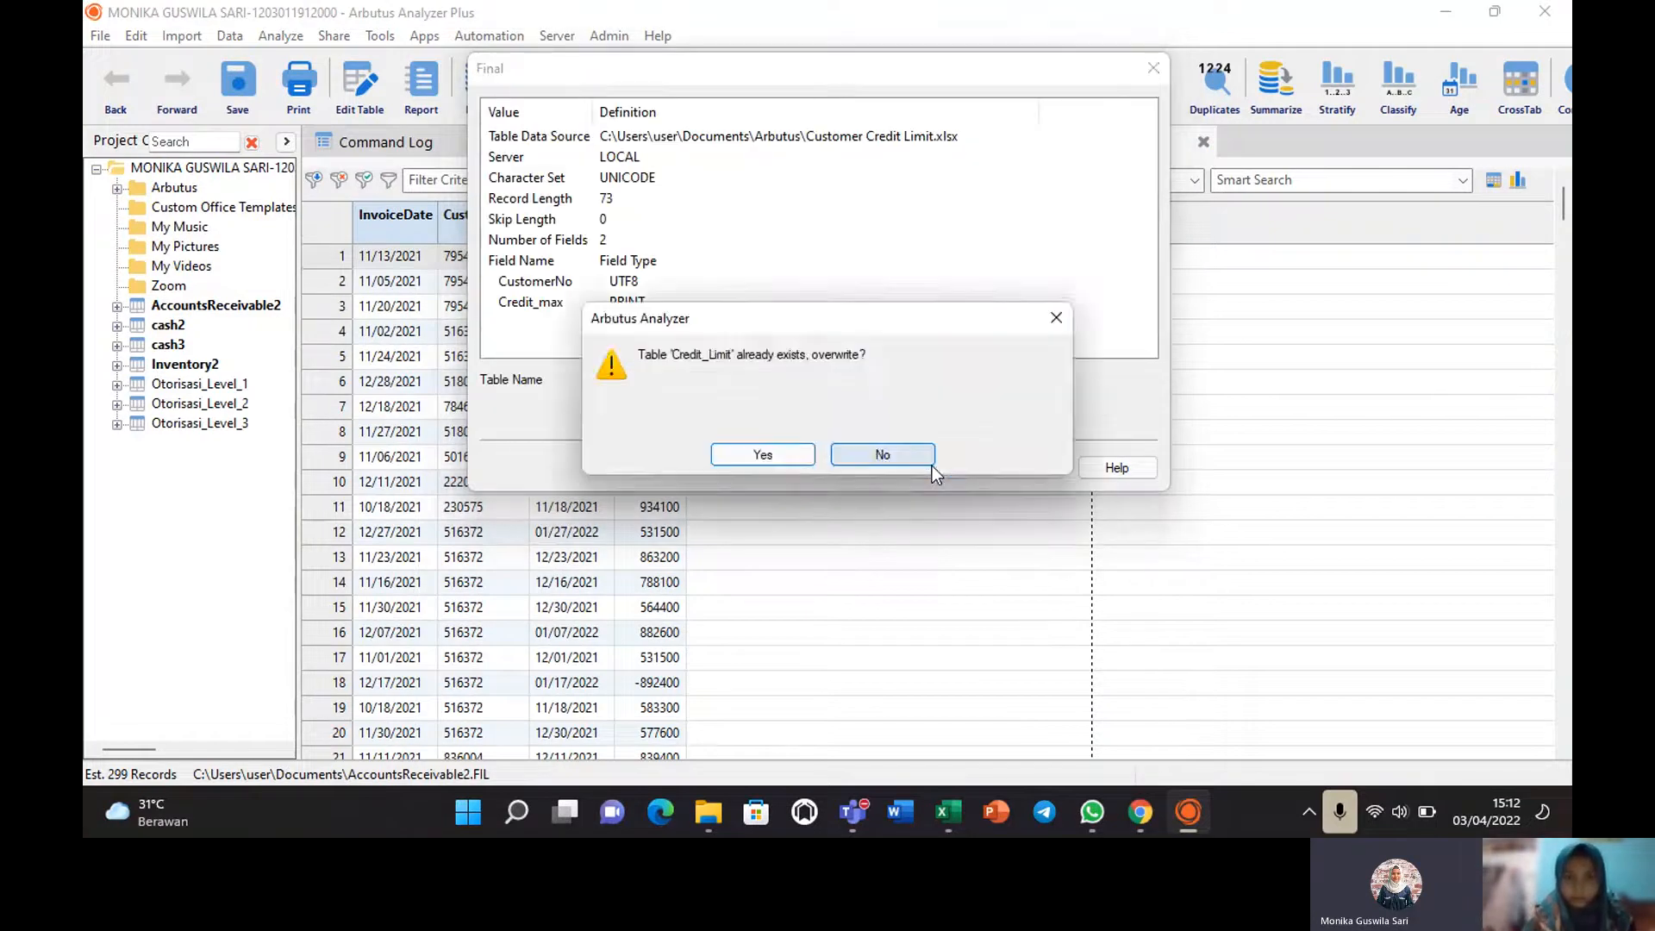
{"action": "left_click", "coordinate": [775, 461]}
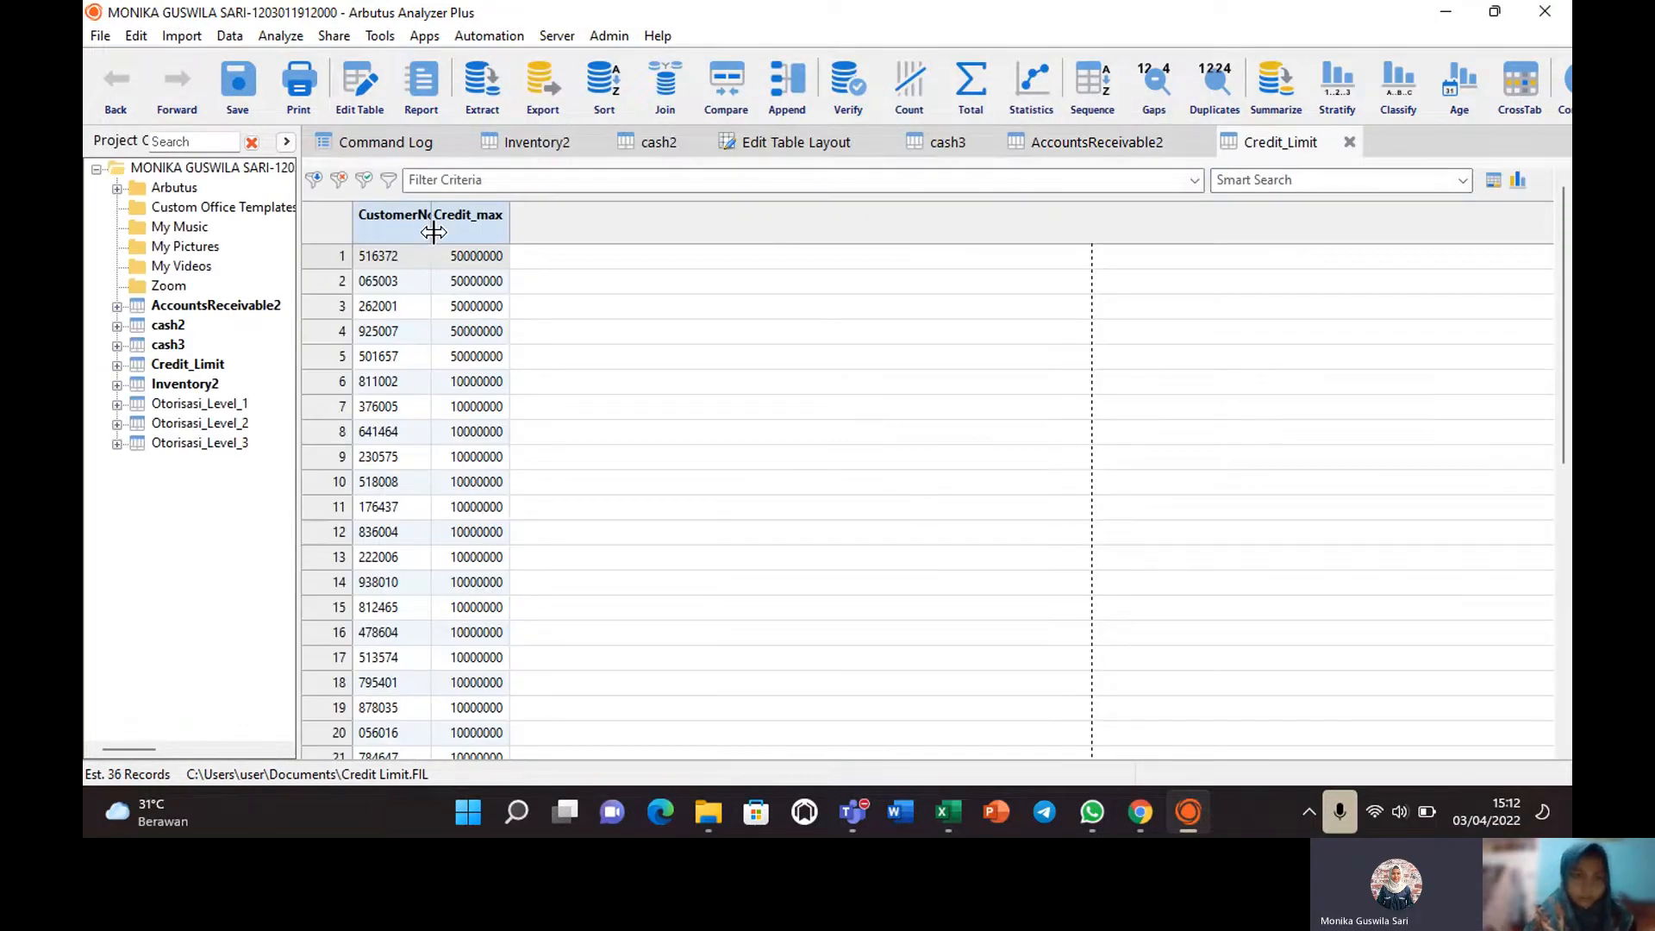
Leave Credit_Limit without saving view changes and reopen AccountsReceivable2 with CustomerNo widened.
{"action": "left_click_drag", "start_coordinate": [433, 233], "coordinate": [463, 229]}
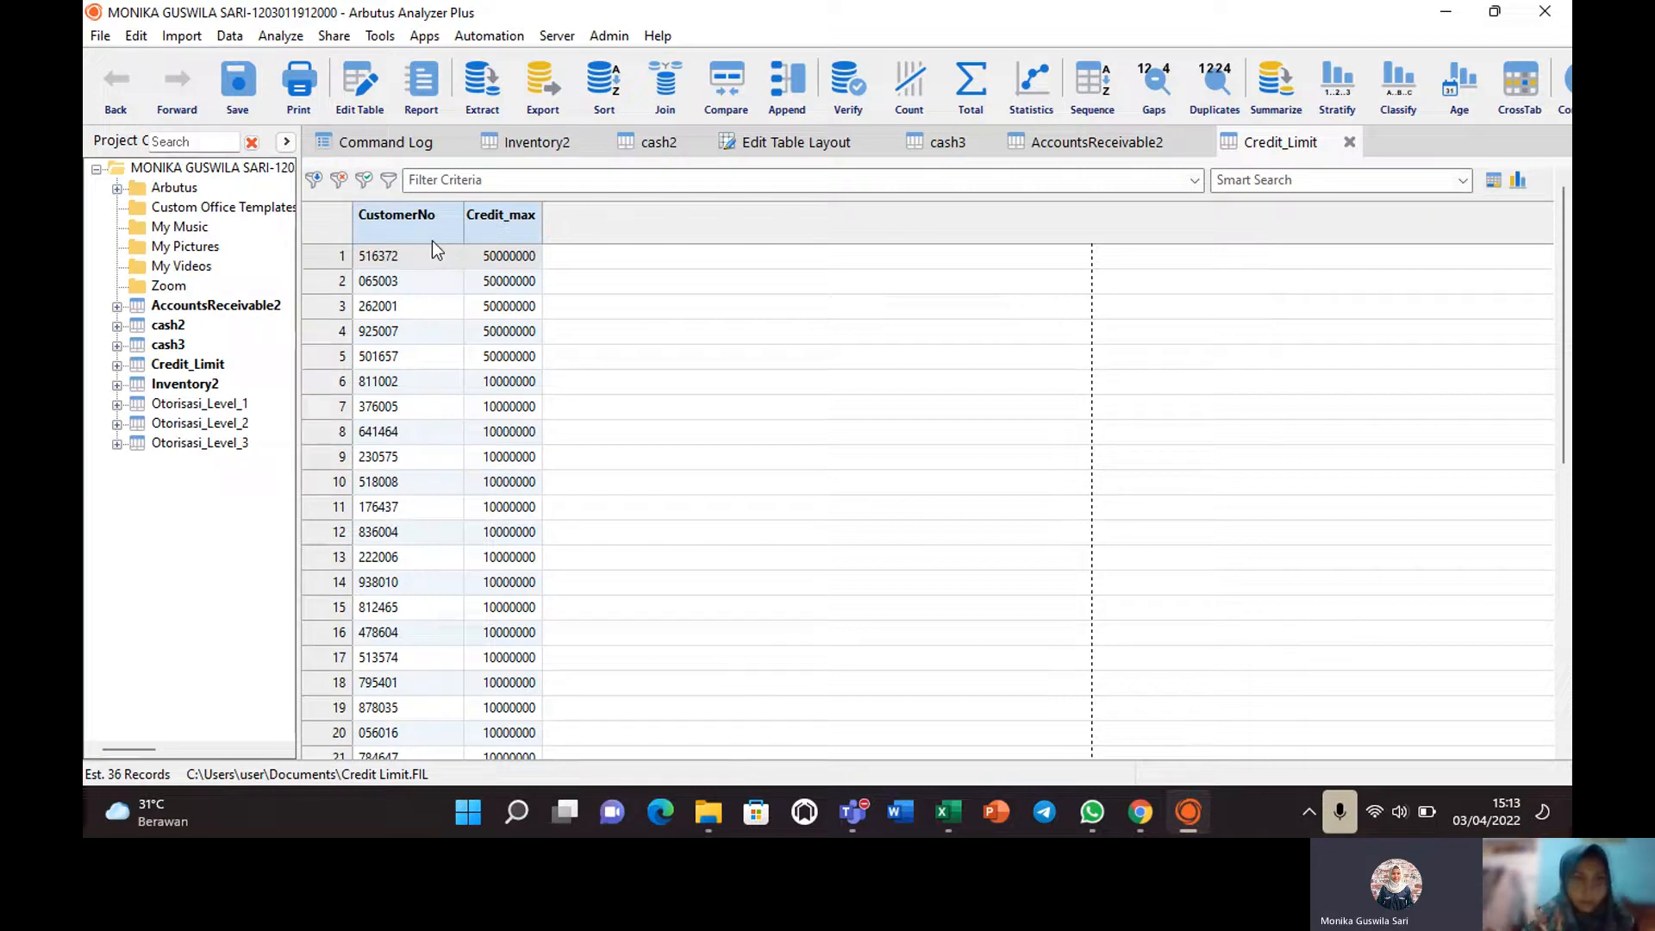
{"action": "double_click", "coordinate": [193, 364]}
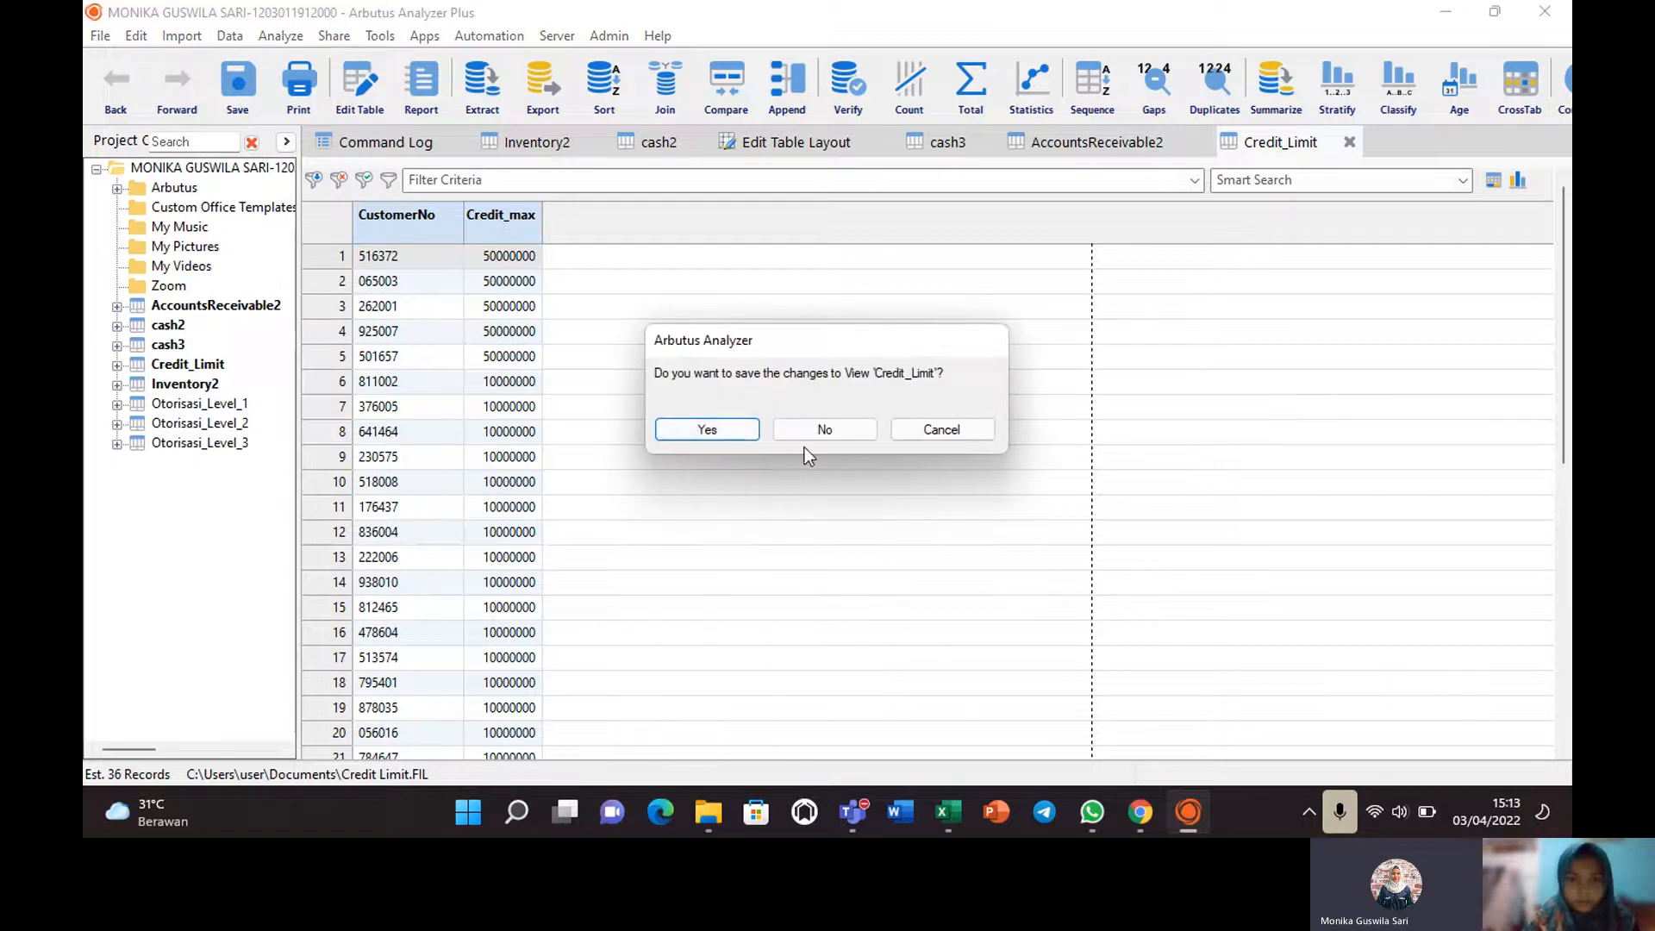
{"action": "left_click", "coordinate": [847, 424]}
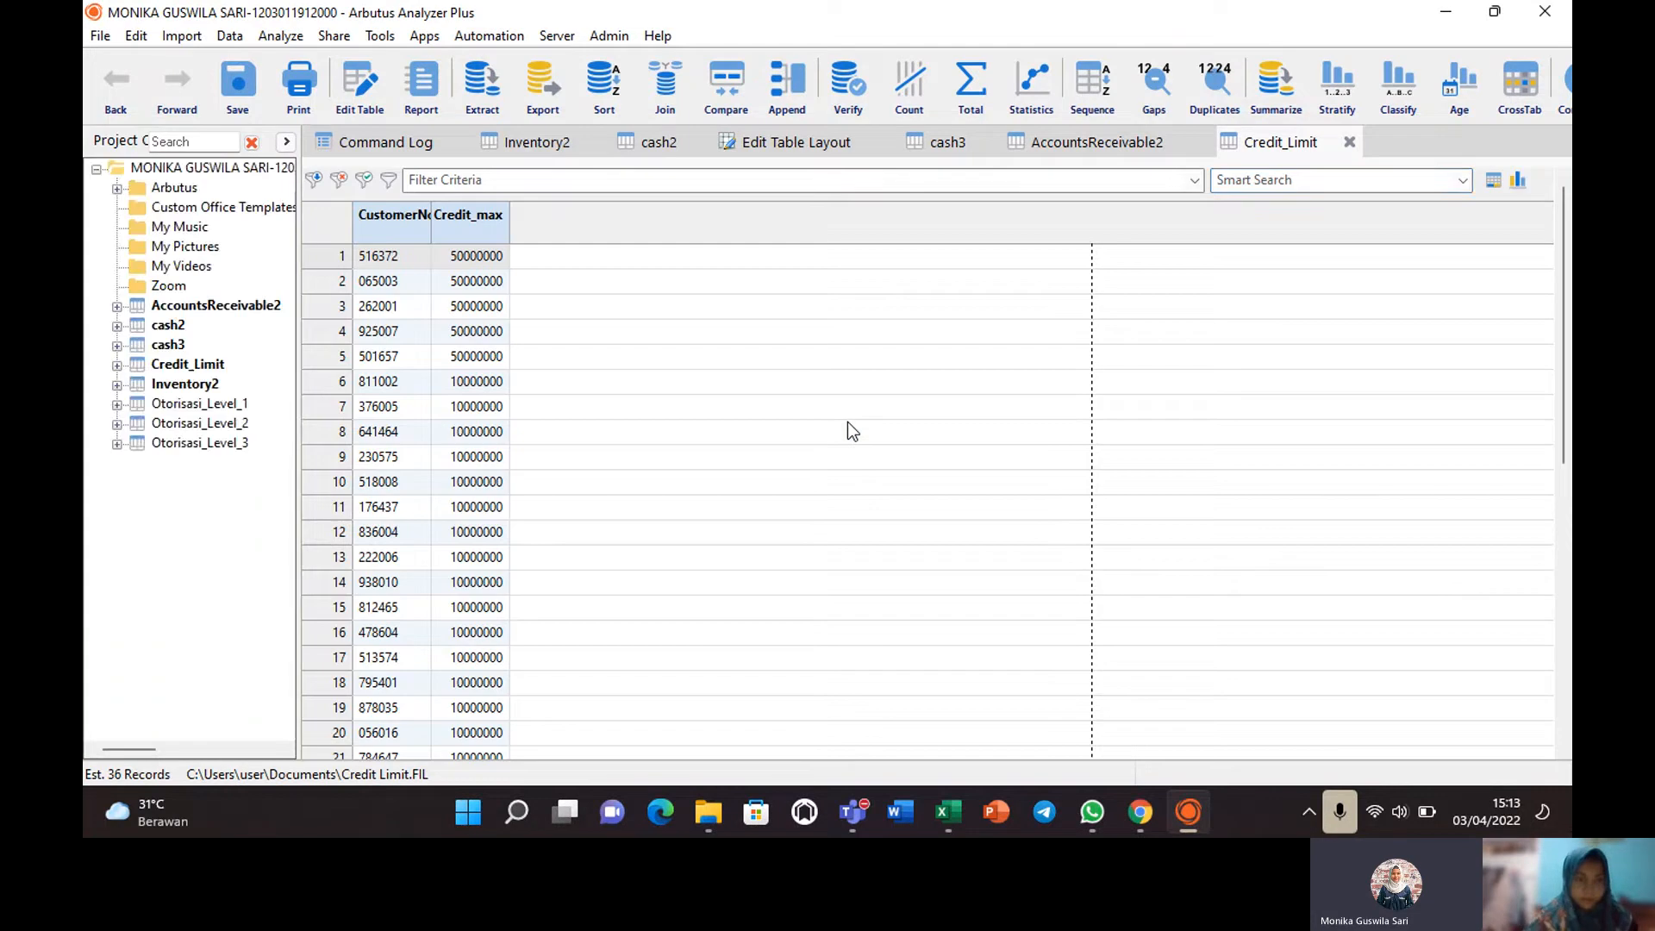
{"action": "double_click", "coordinate": [220, 307]}
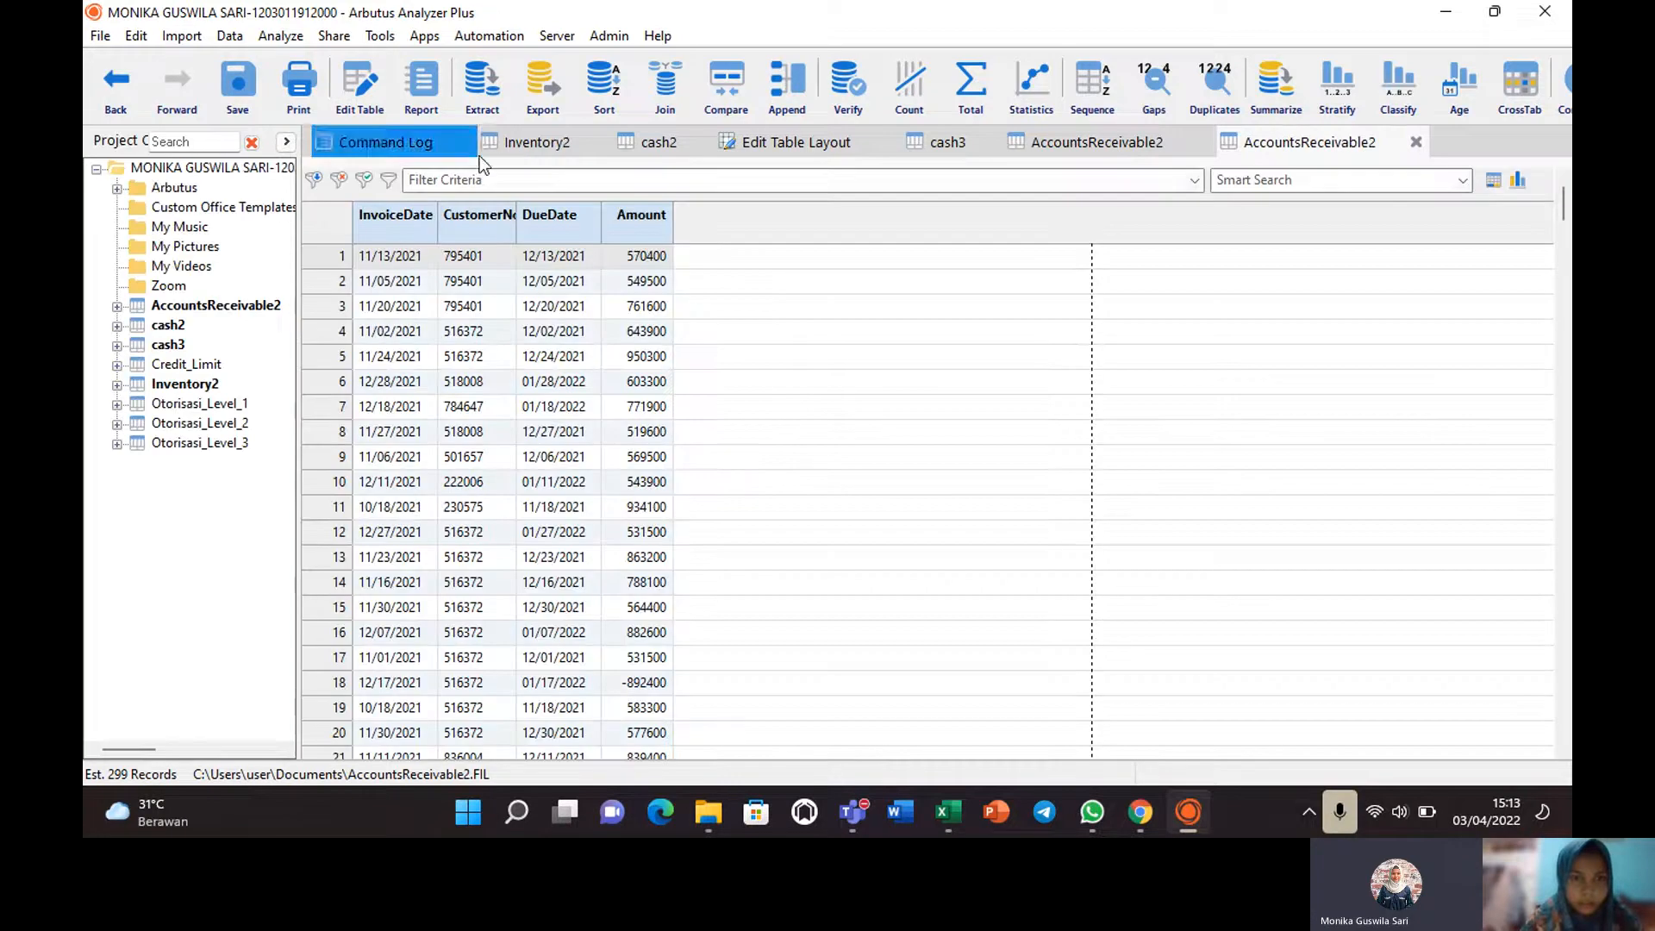
{"action": "left_click_drag", "start_coordinate": [515, 239], "coordinate": [529, 243]}
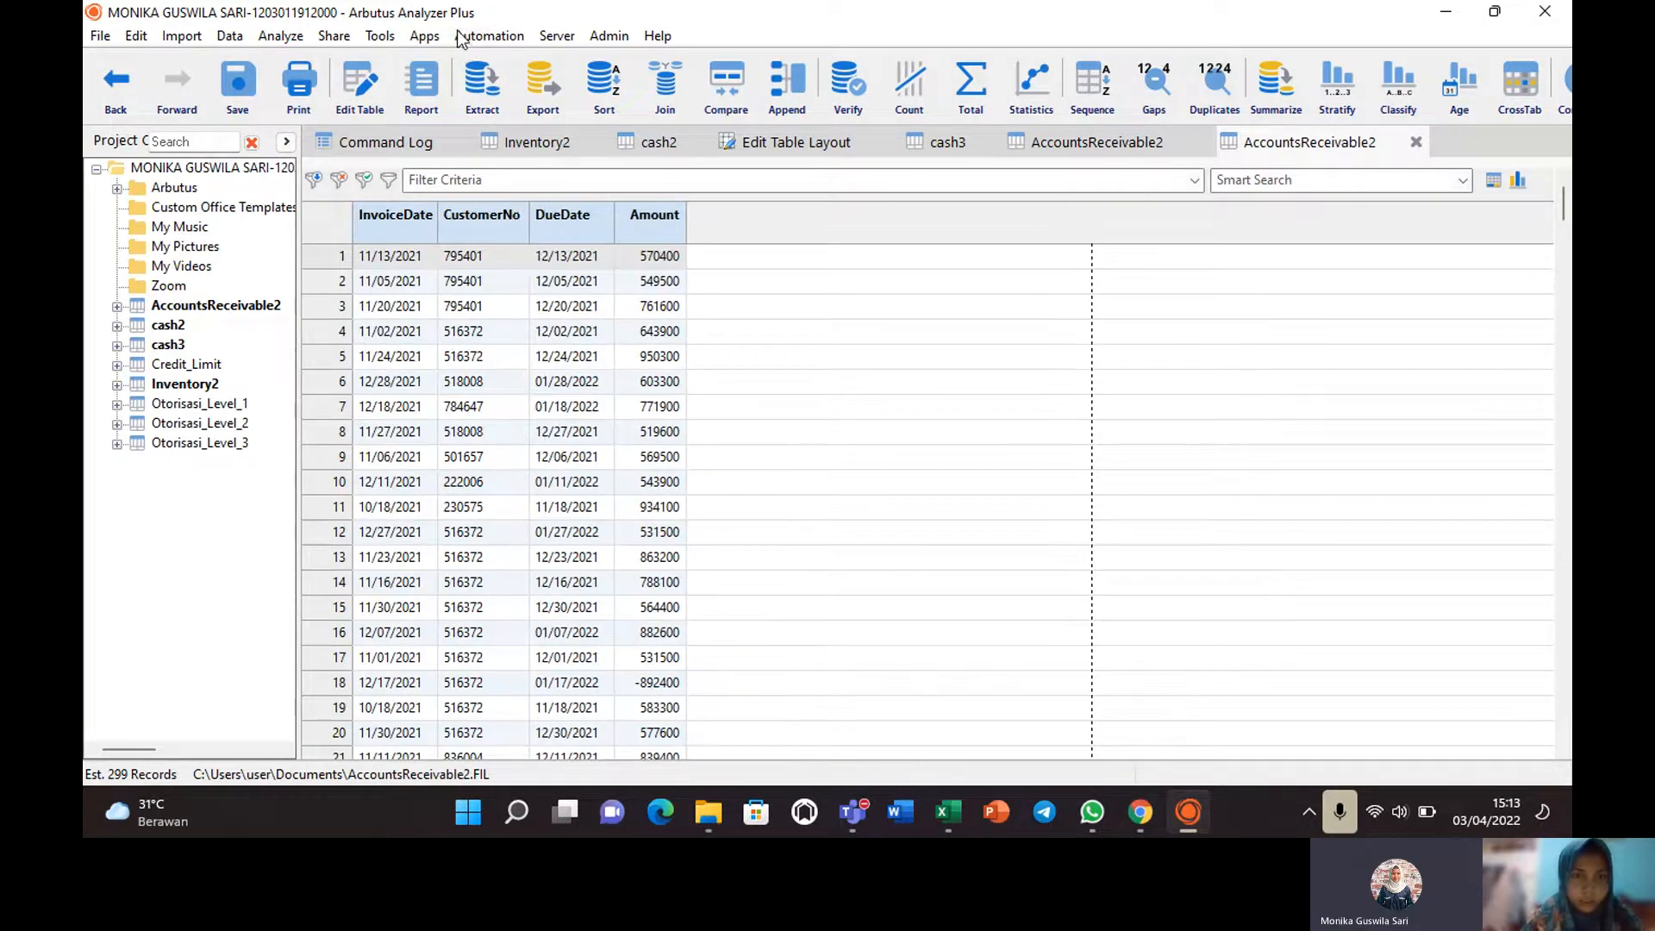
{"action": "left_click", "coordinate": [358, 95]}
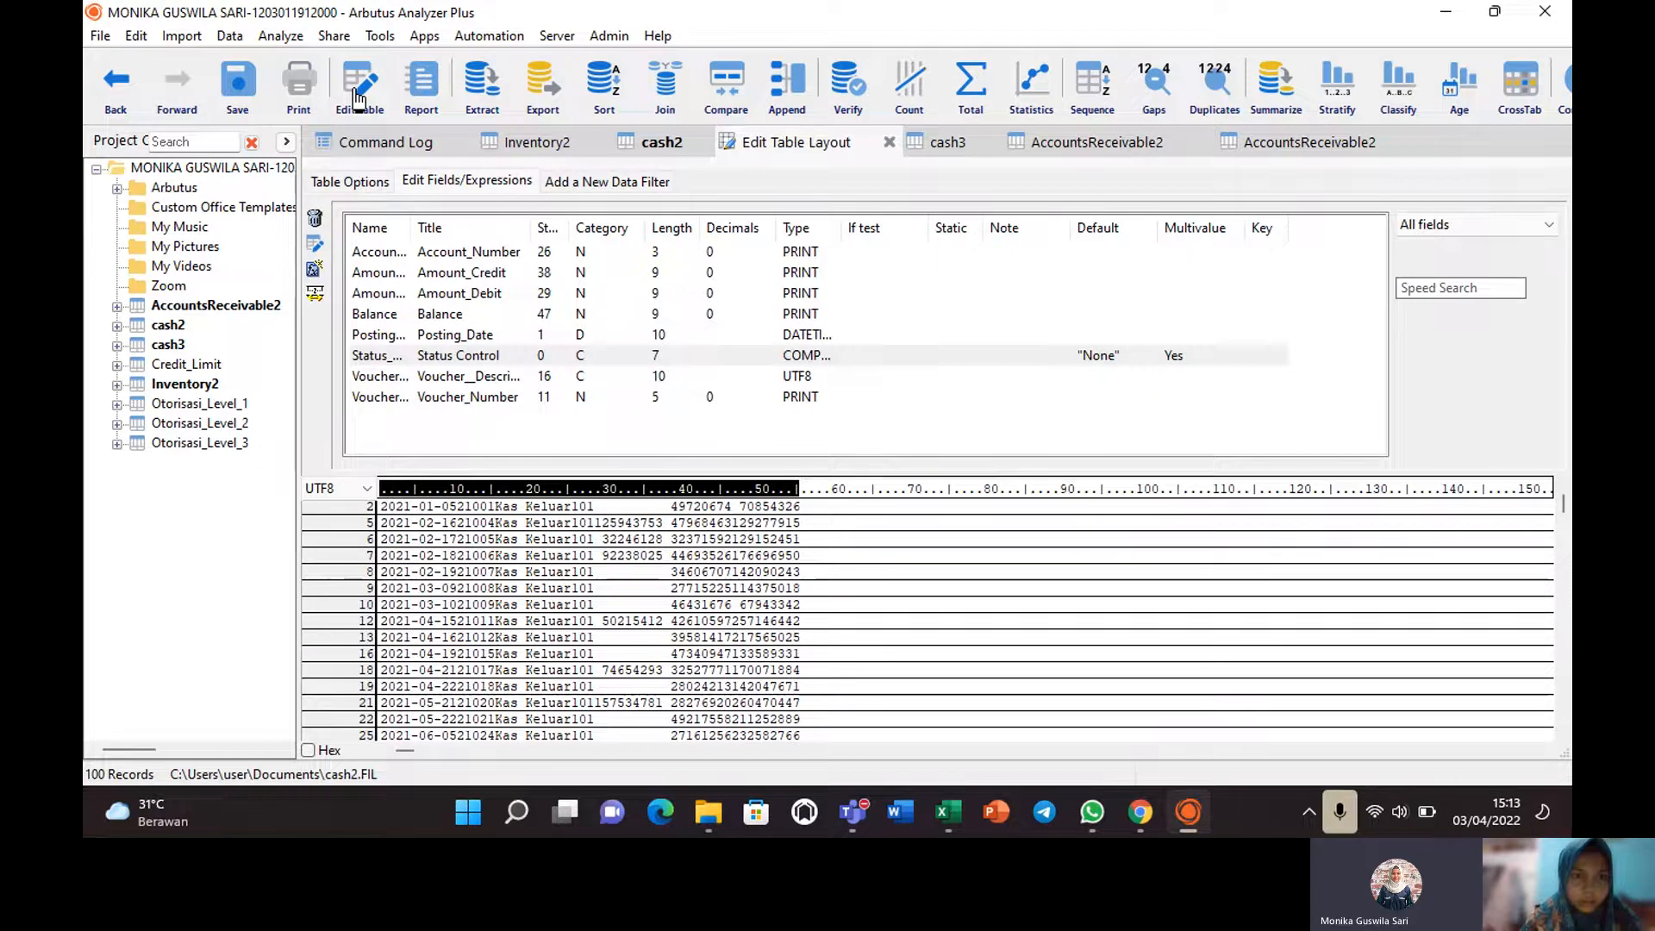
{"action": "left_click", "coordinate": [316, 278]}
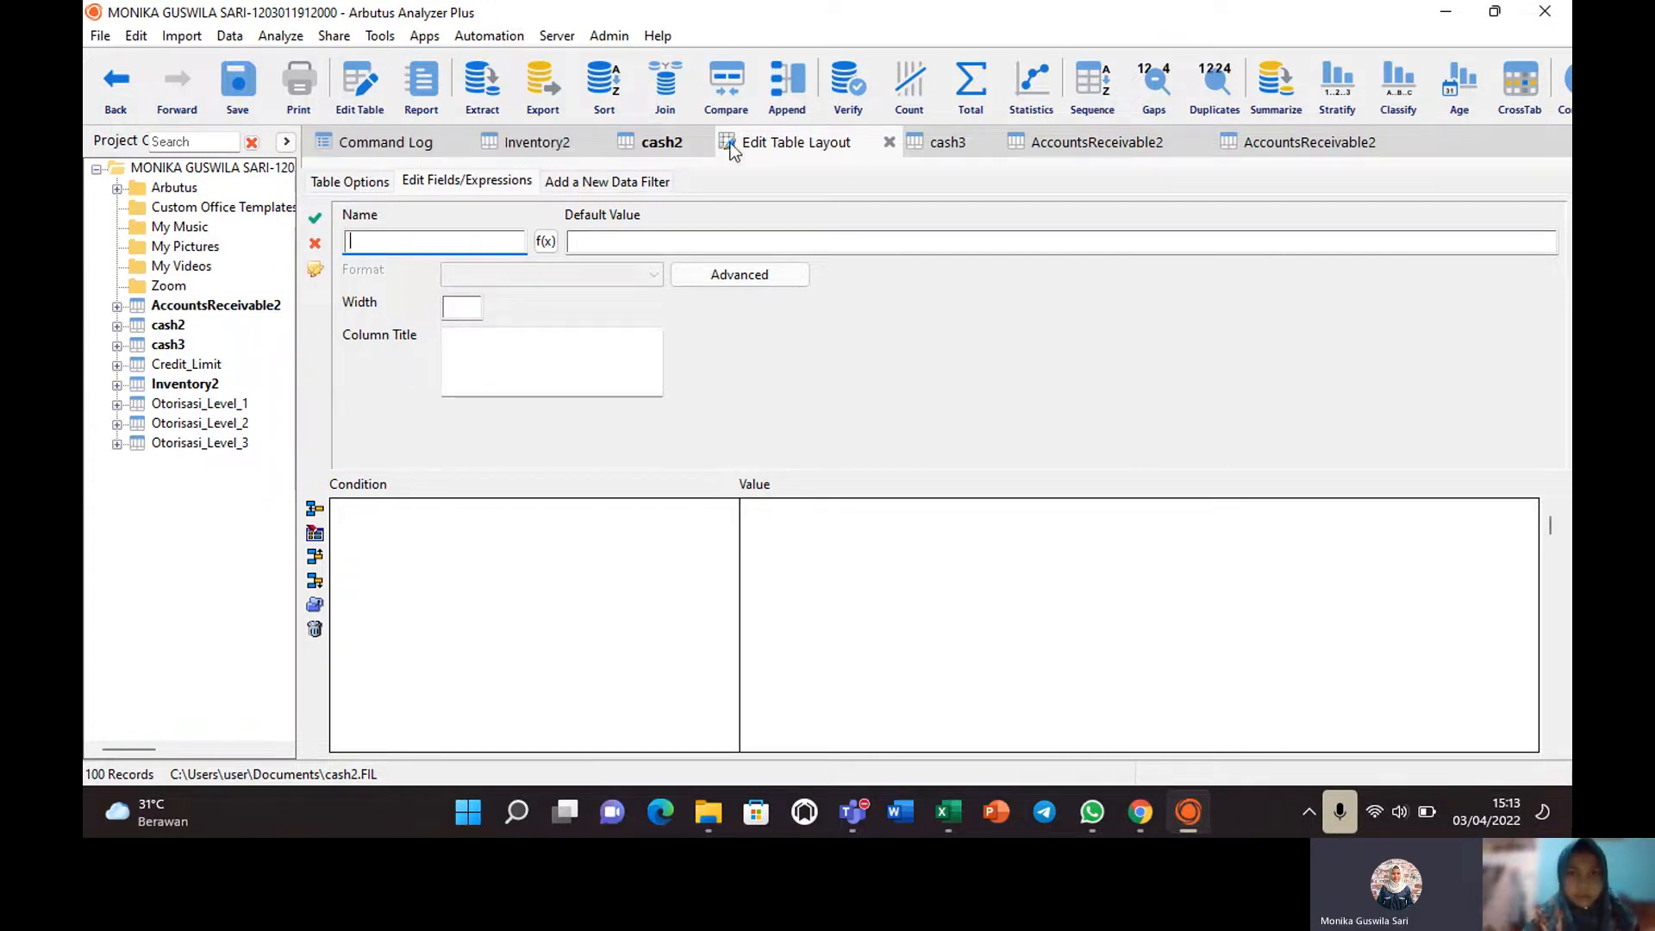
{"action": "left_click", "coordinate": [1057, 146]}
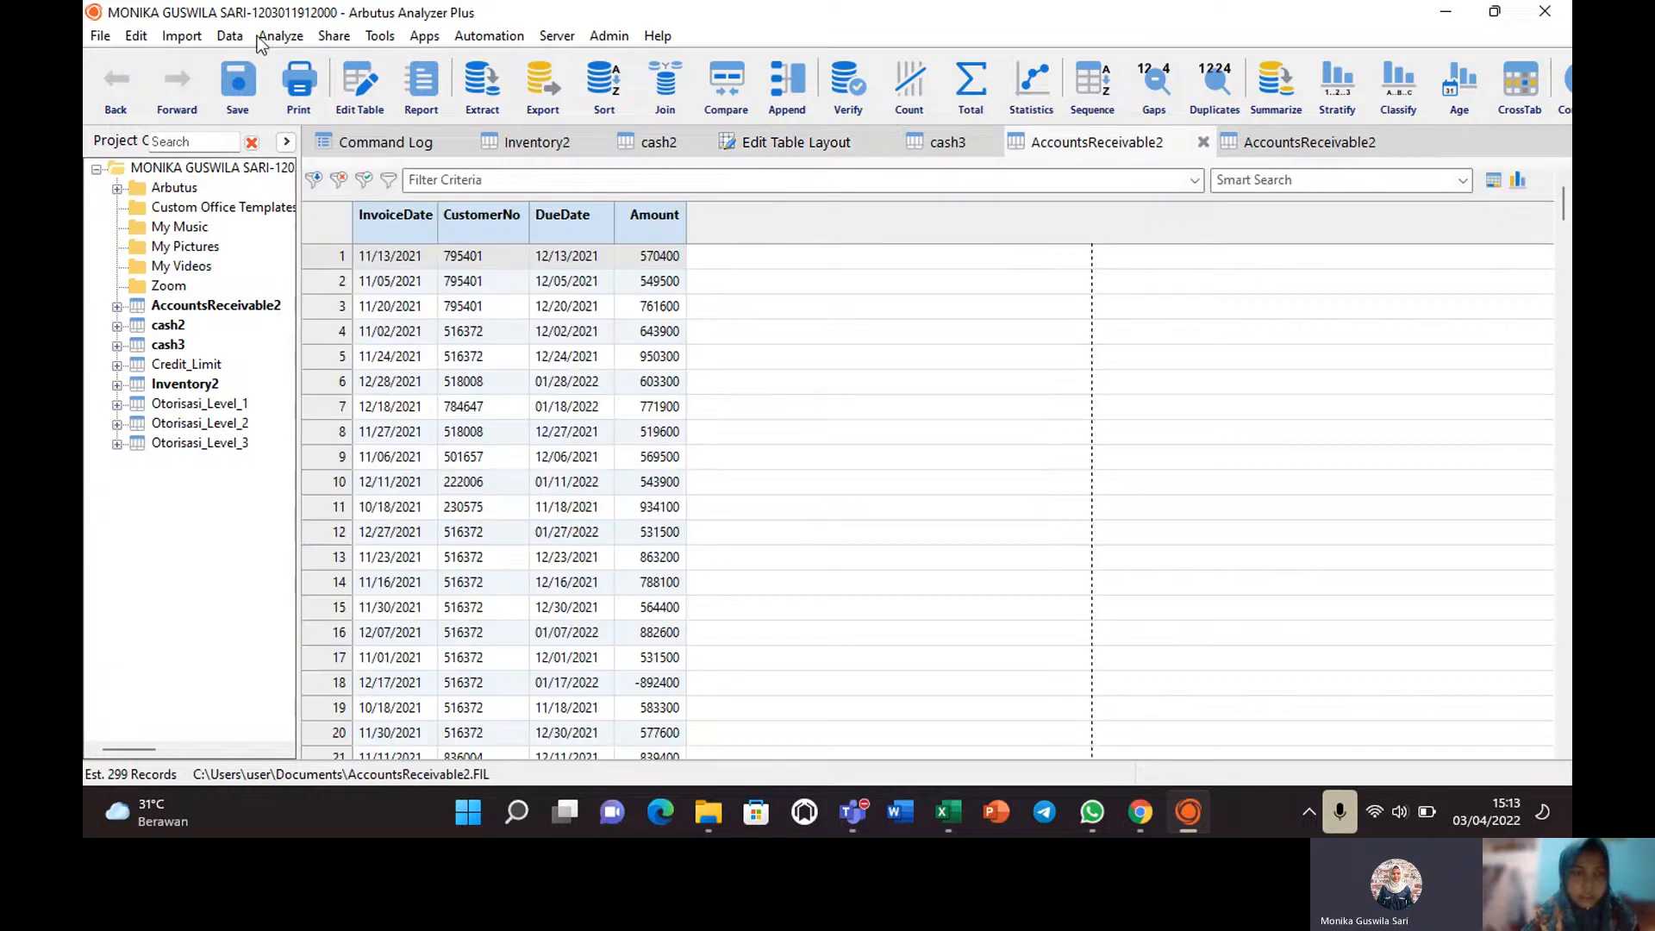
Verify all AccountsReceivable2 fields (0 errors), then reopen the table, saving view changes.
{"action": "left_click", "coordinate": [229, 33]}
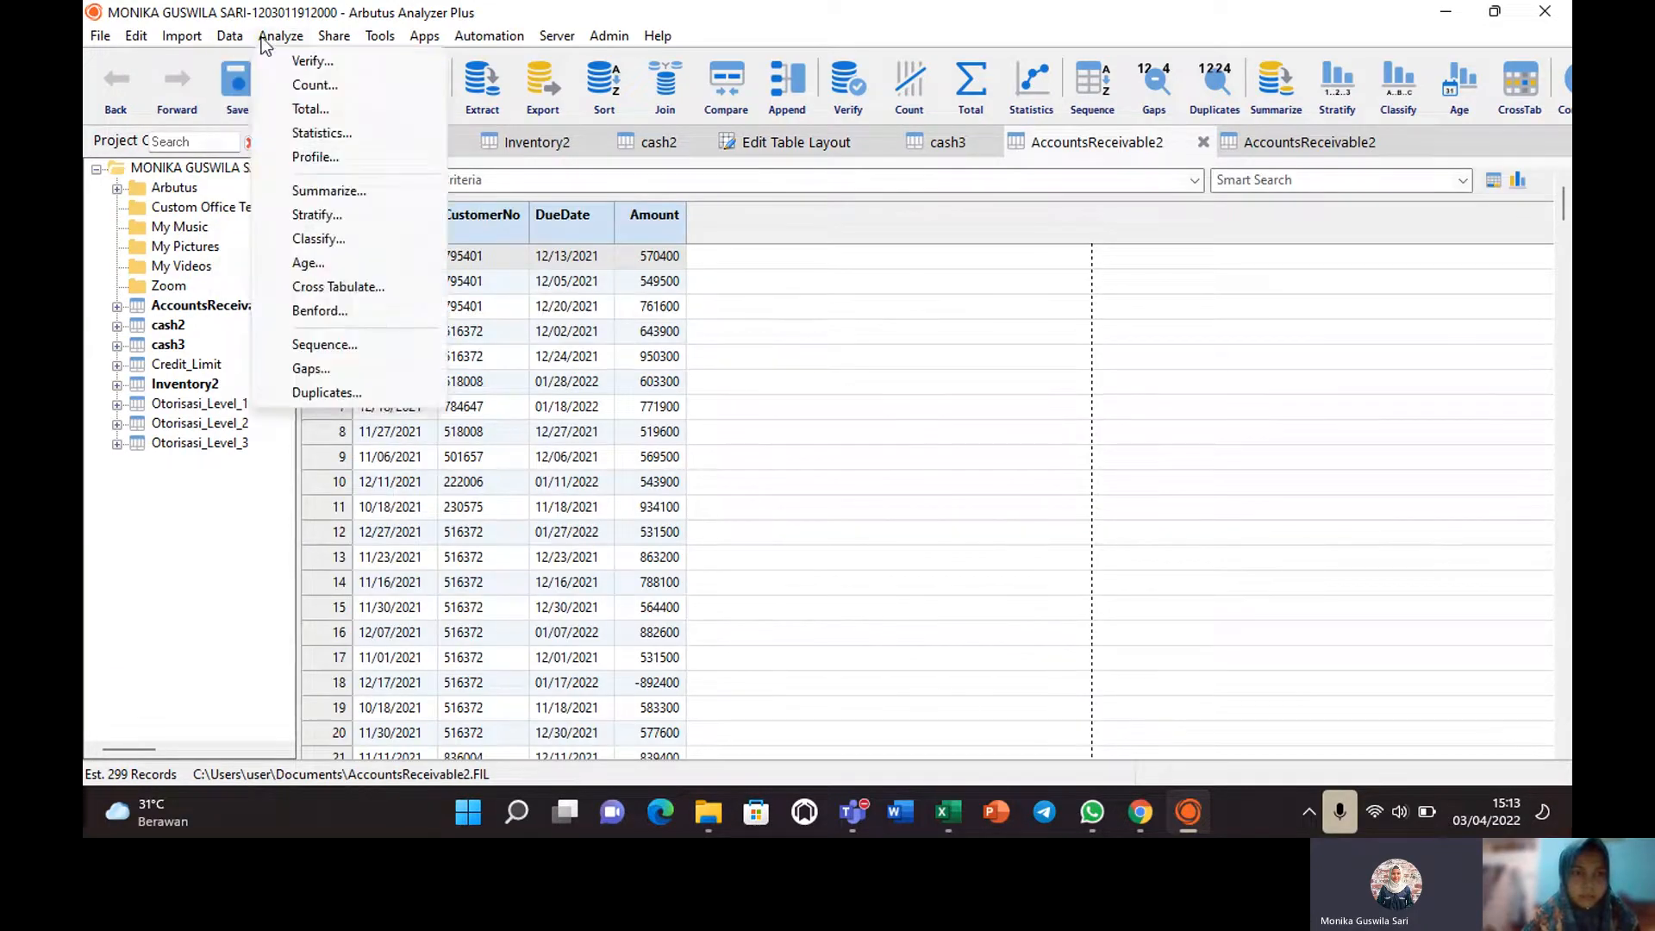
{"action": "left_click", "coordinate": [303, 63]}
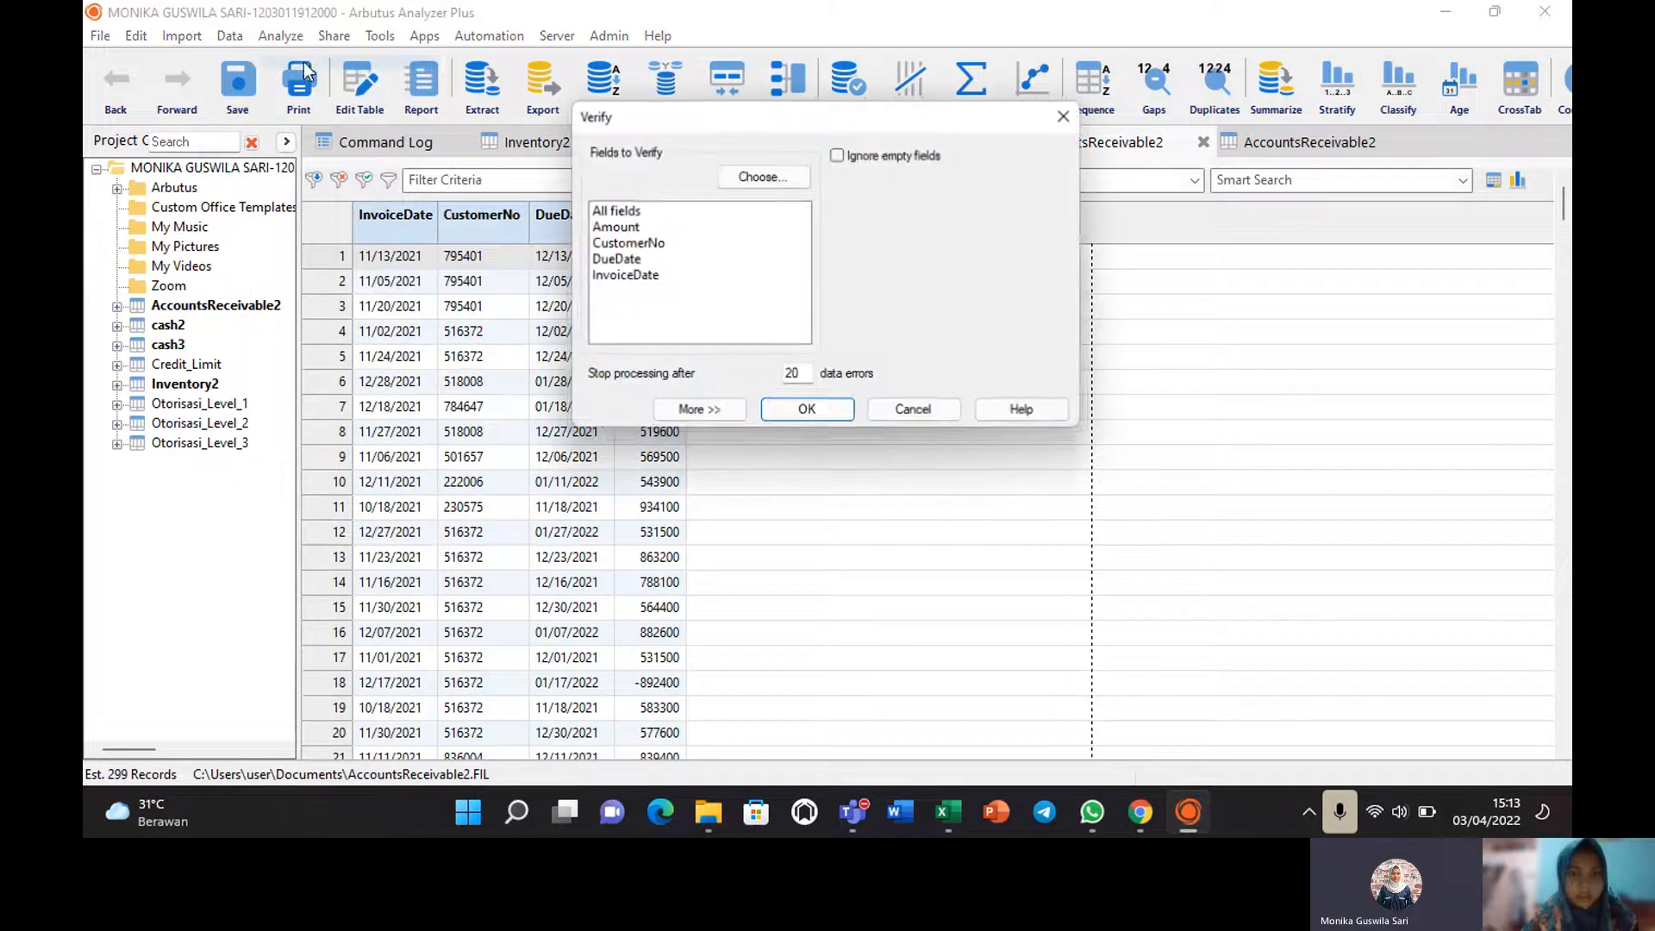
{"action": "left_click", "coordinate": [629, 211]}
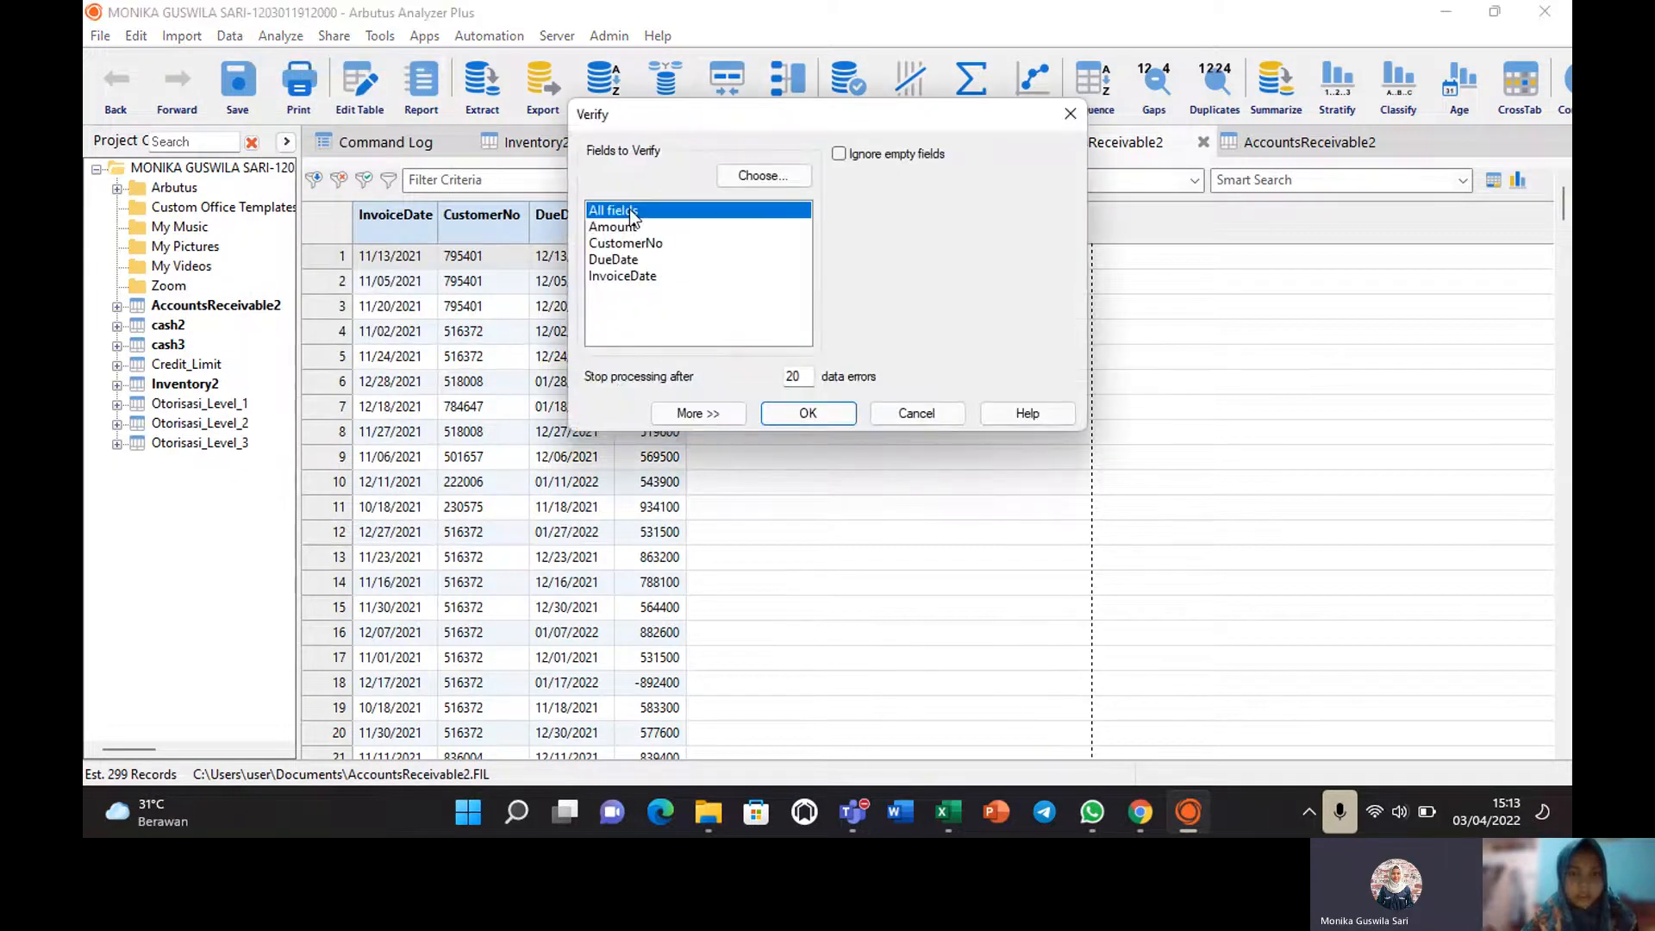
{"action": "left_click", "coordinate": [809, 414]}
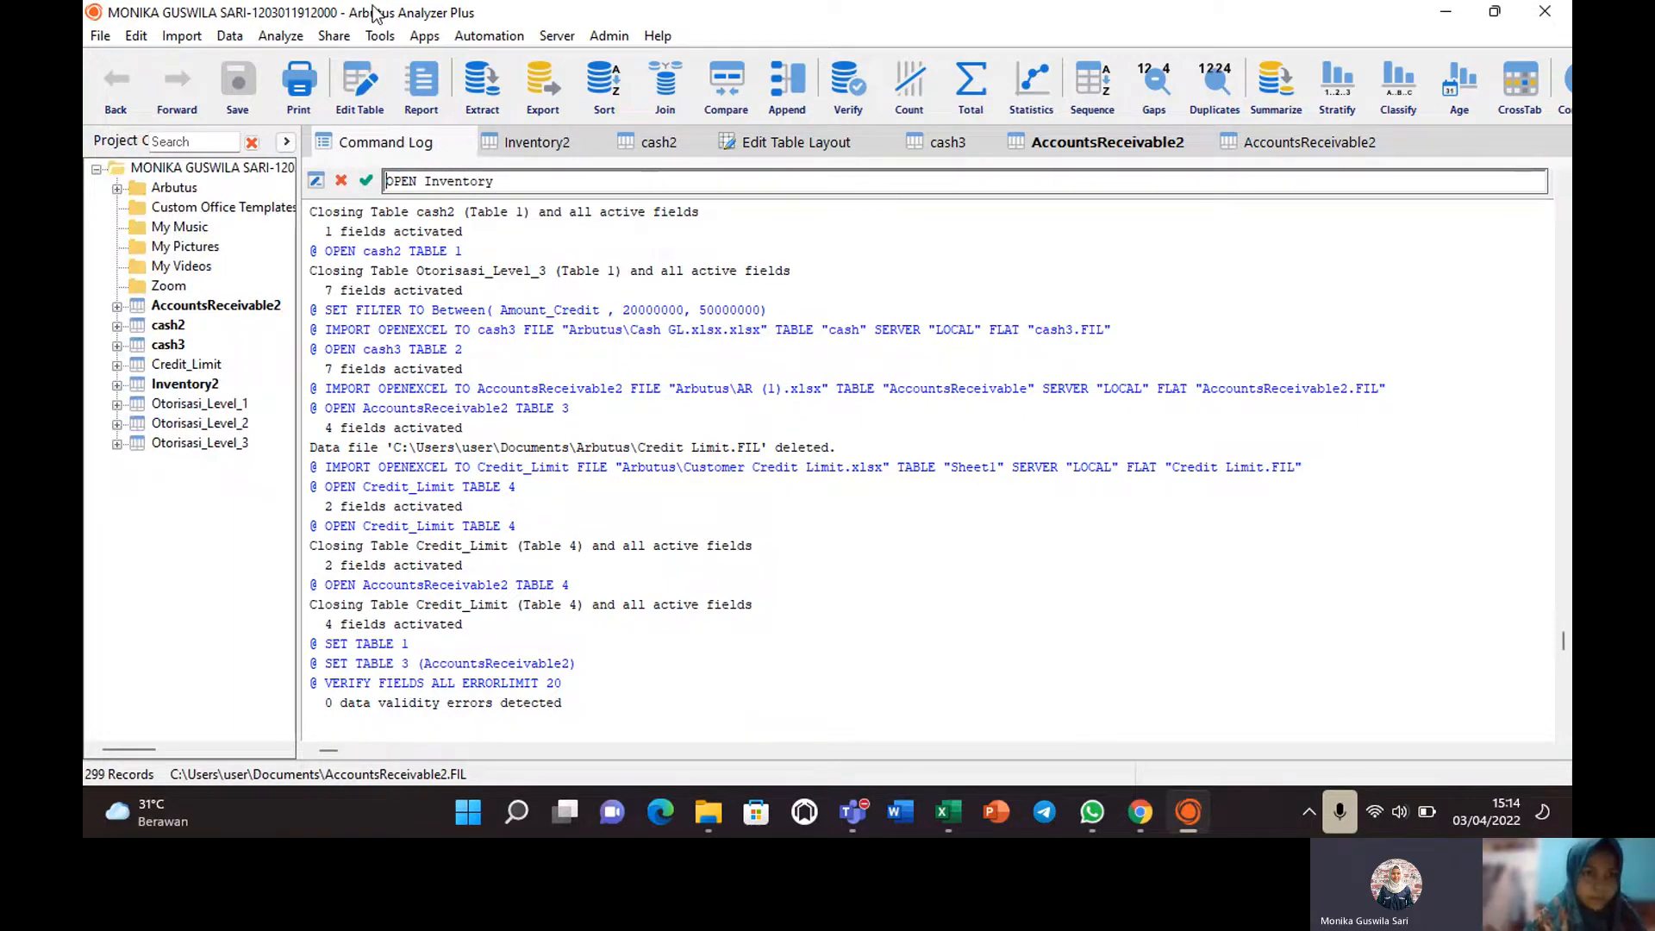
{"action": "left_click", "coordinate": [231, 308]}
{"action": "double_click", "coordinate": [219, 307]}
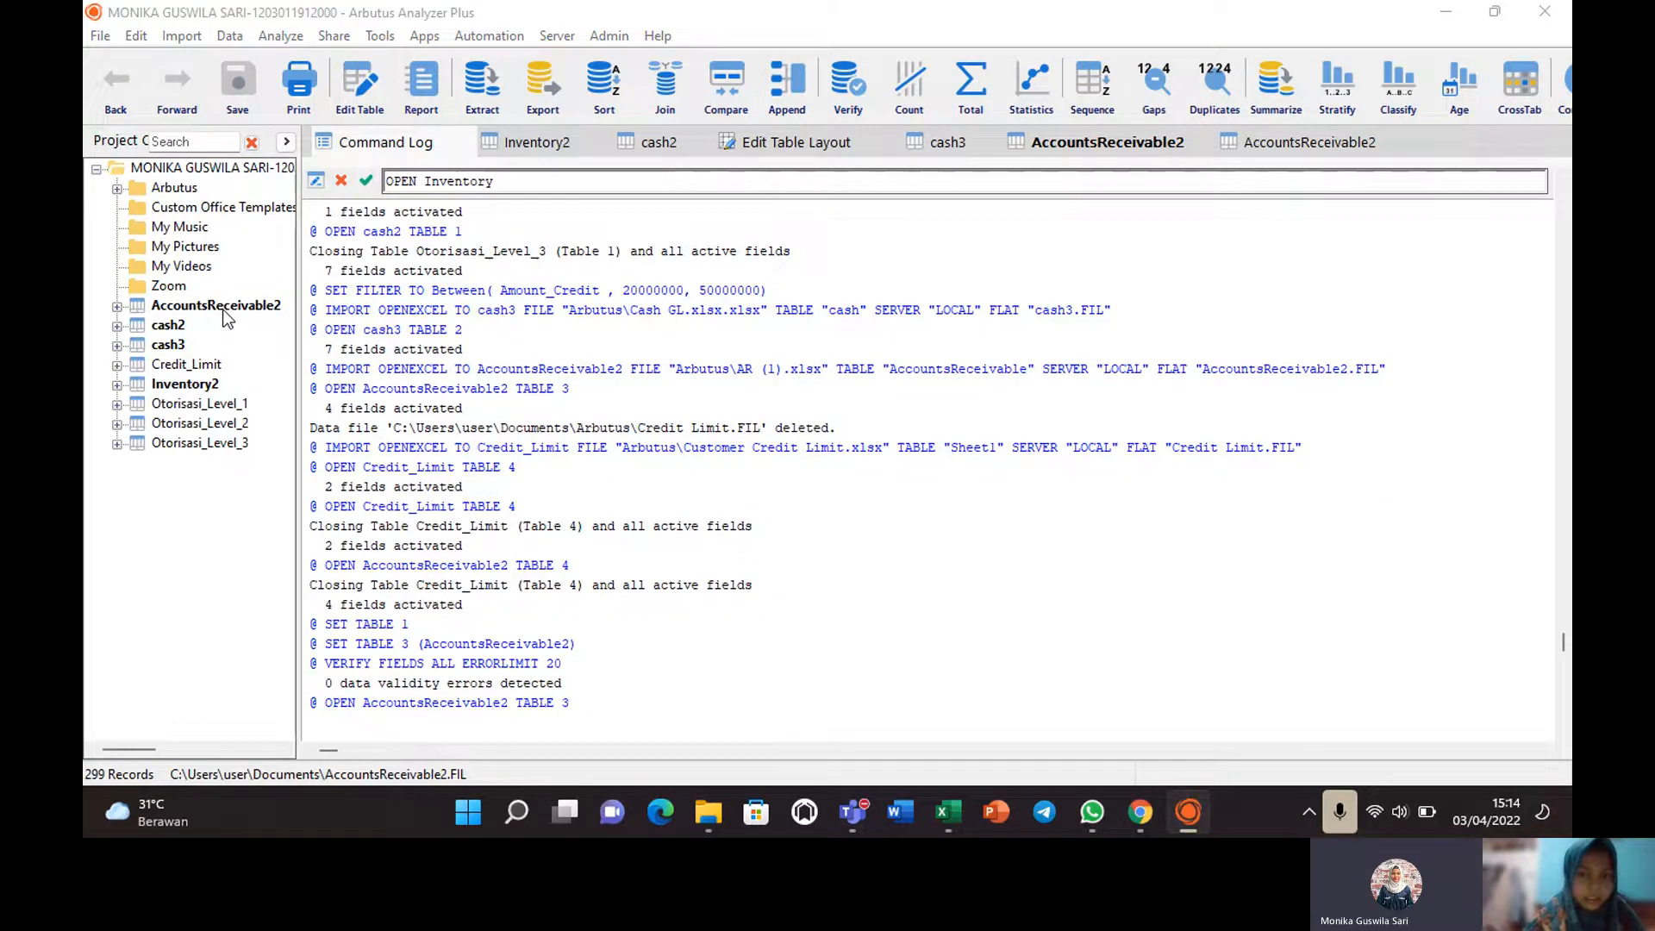
{"action": "left_click", "coordinate": [684, 430]}
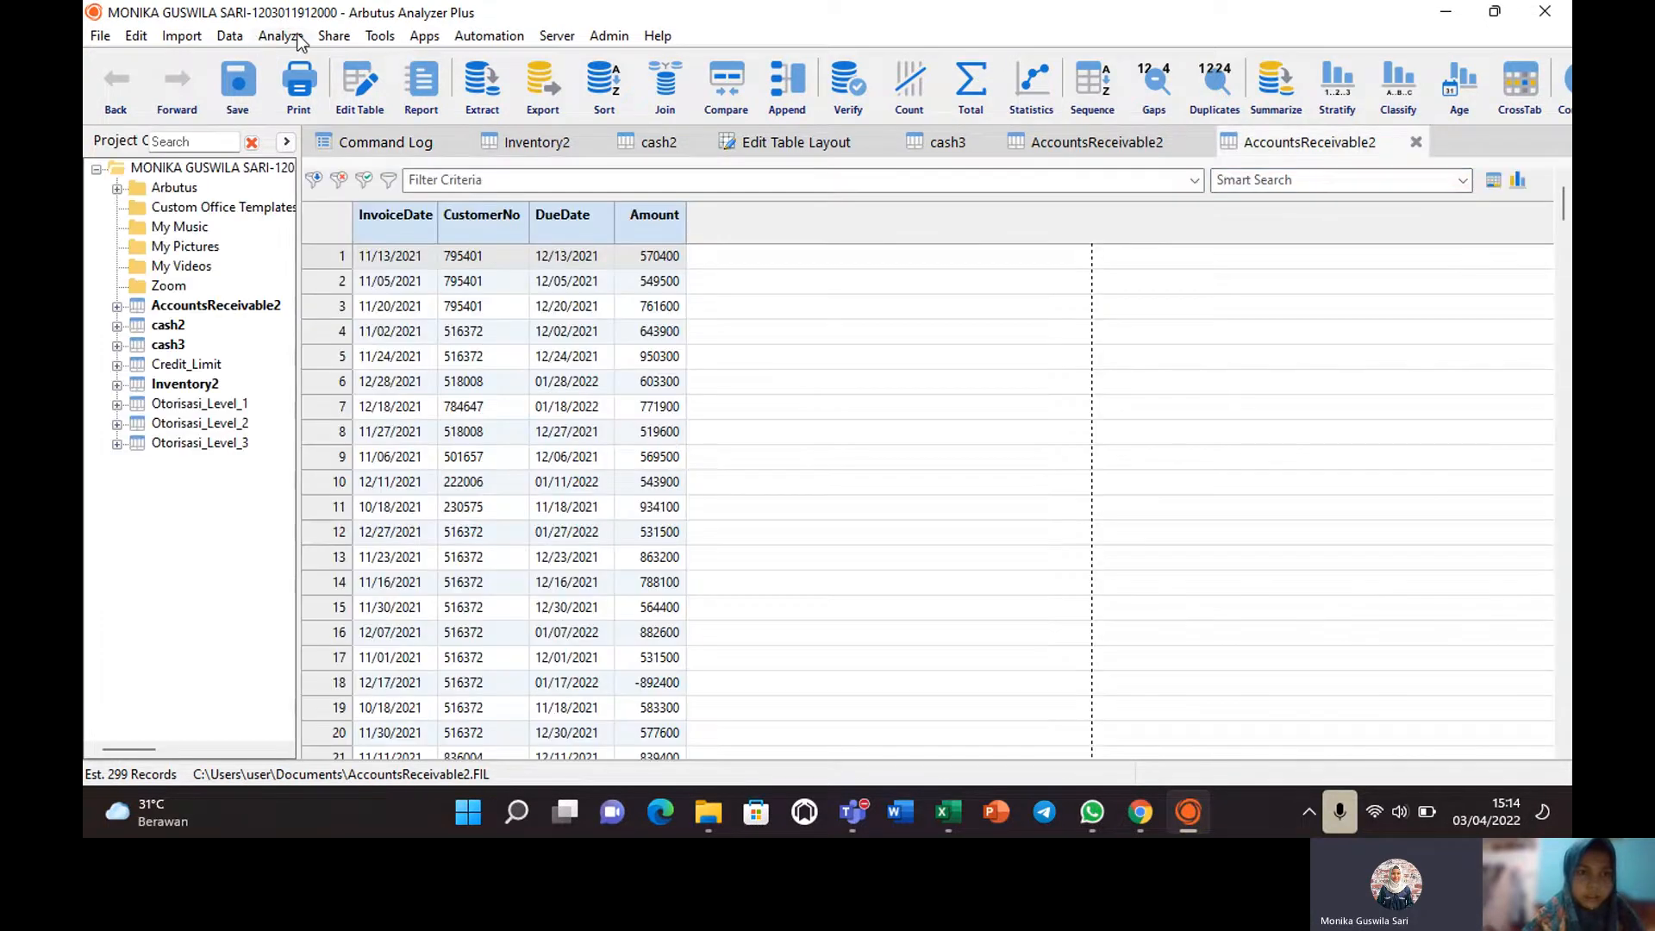
Start a join with Piutang_per_customer as secondary table and dismiss the missing-output-table warning.
{"action": "left_click", "coordinate": [298, 38]}
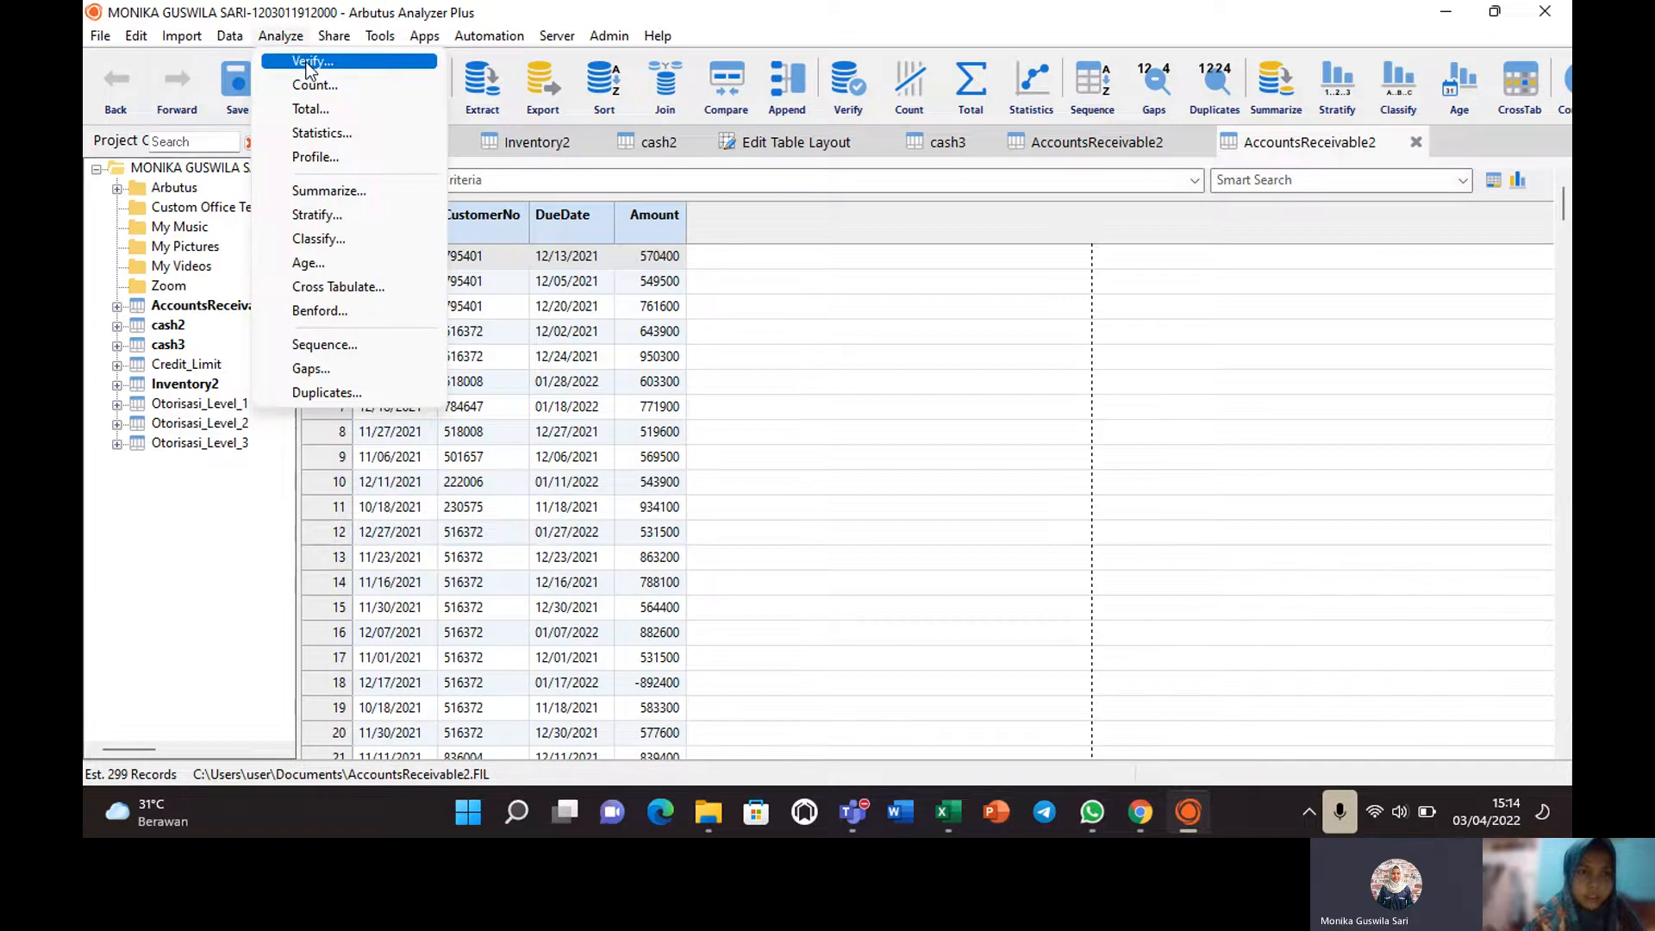
{"action": "left_click", "coordinate": [307, 62]}
{"action": "left_click", "coordinate": [230, 38]}
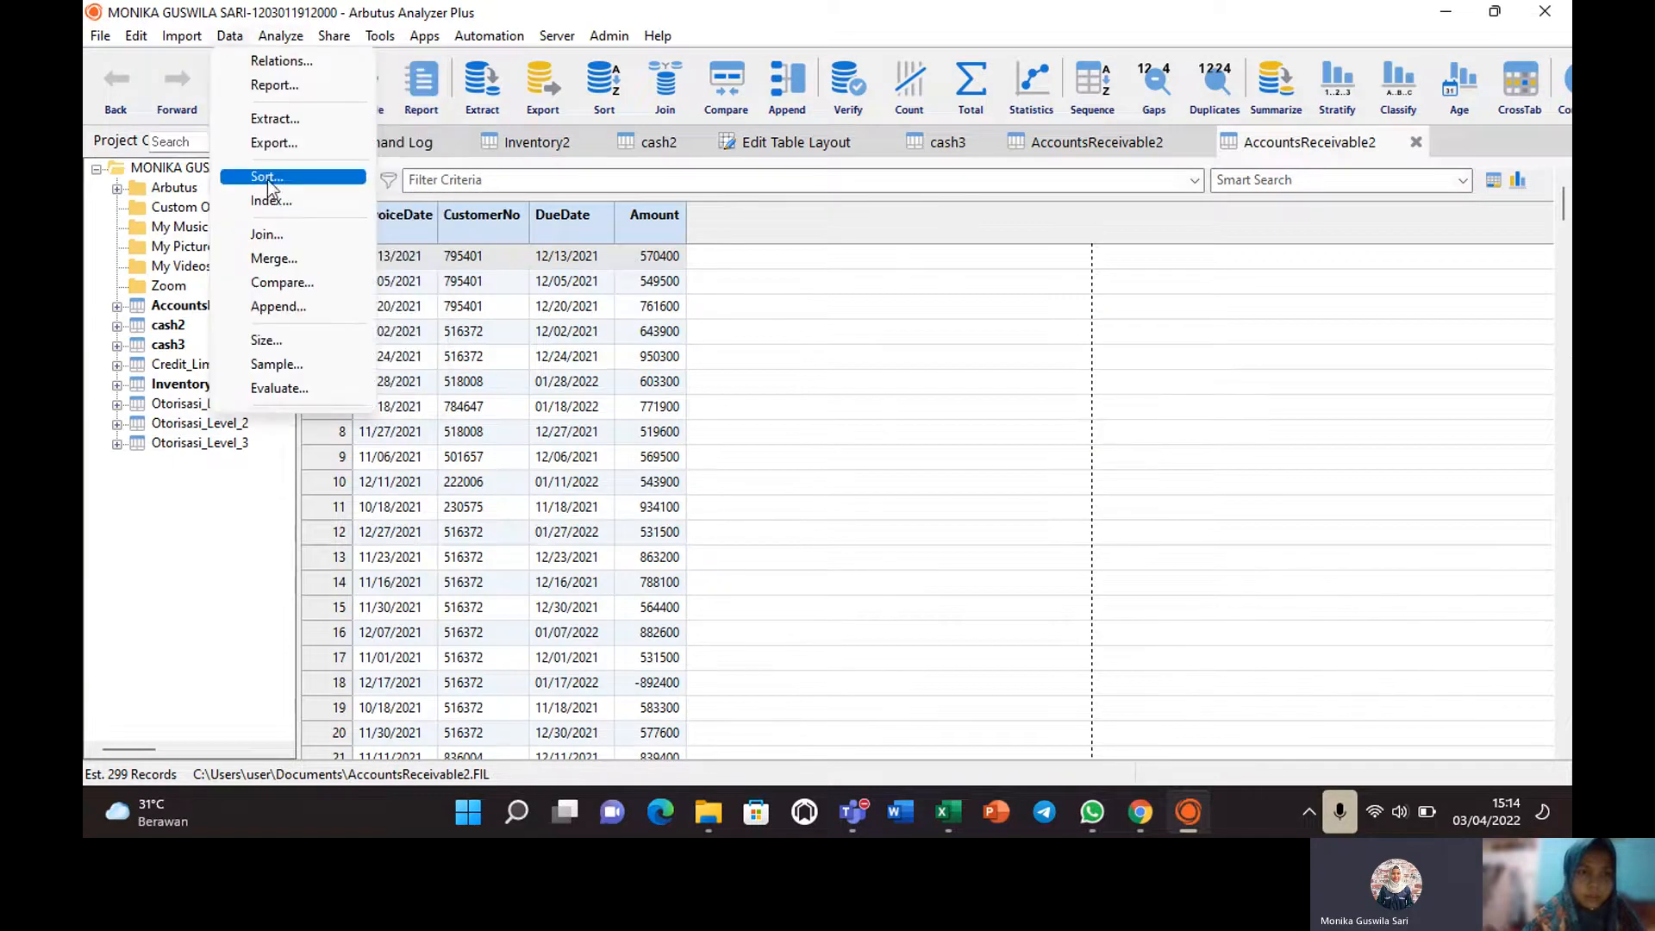
{"action": "left_click", "coordinate": [266, 235]}
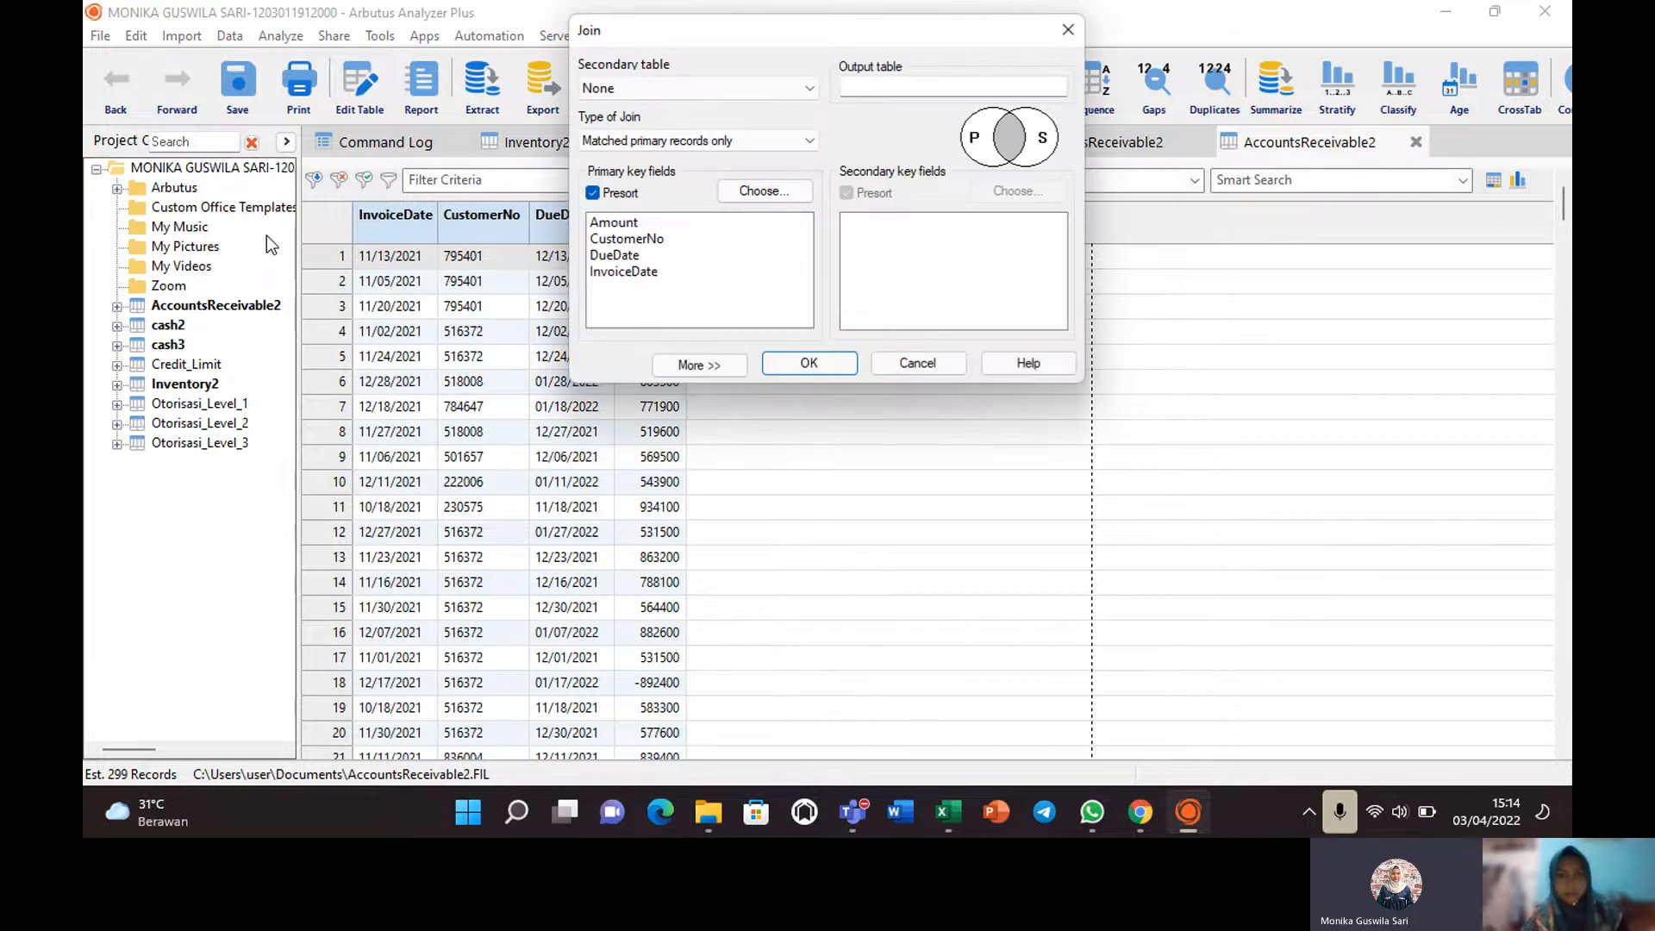
{"action": "left_click", "coordinate": [809, 88]}
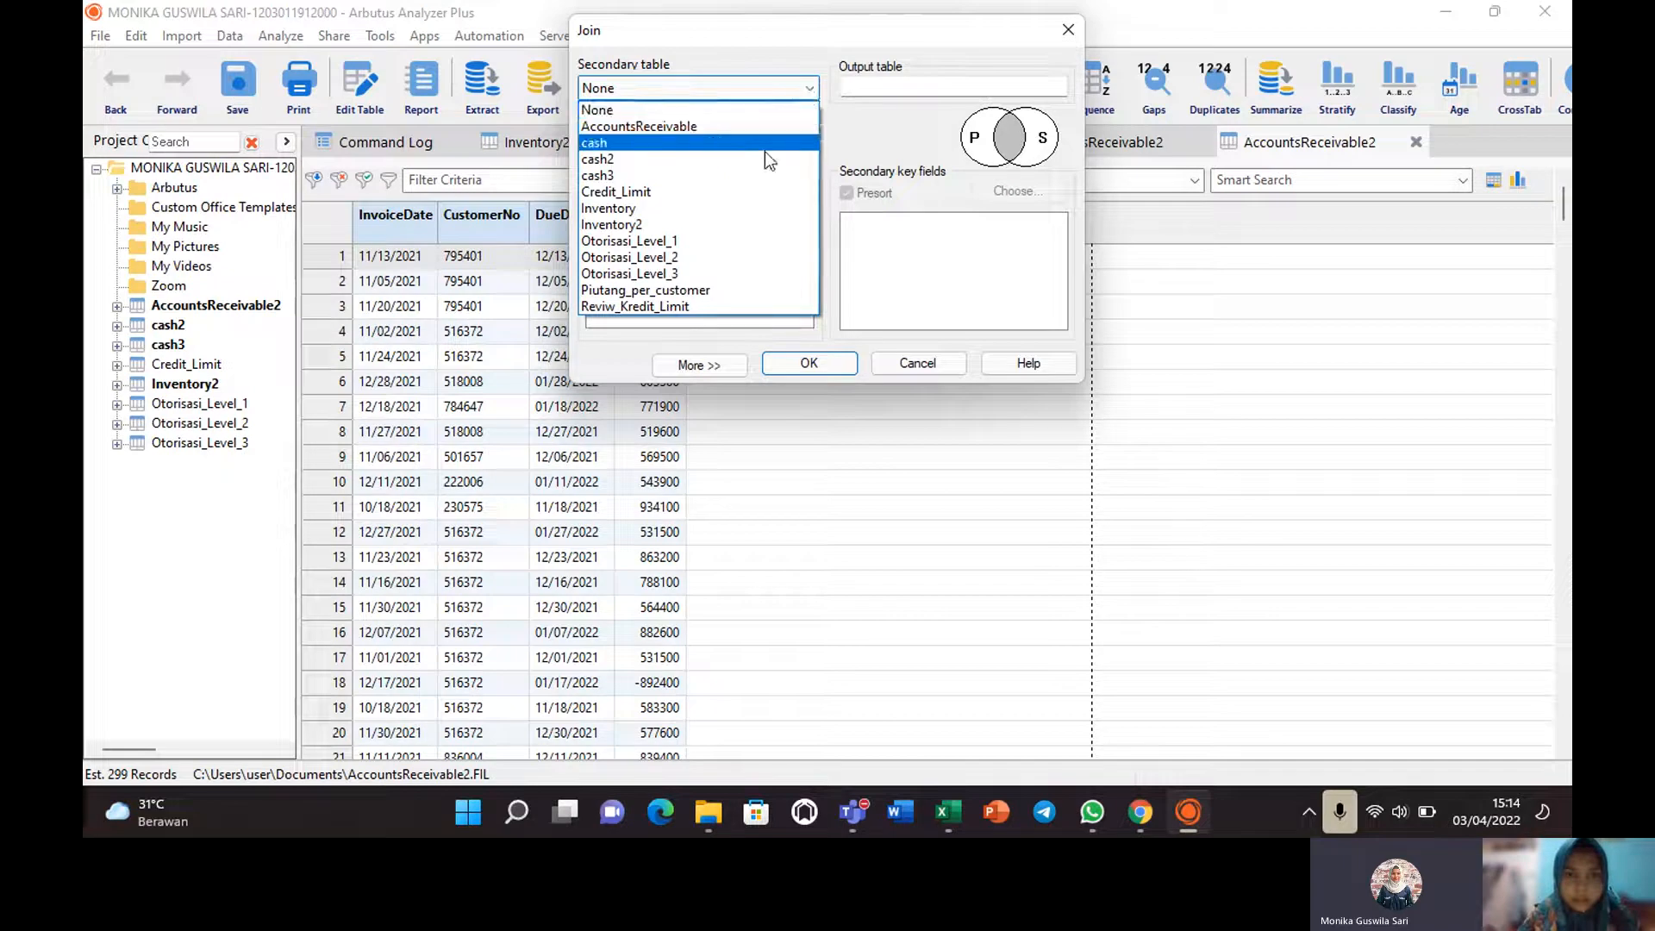
{"action": "left_click", "coordinate": [867, 120]}
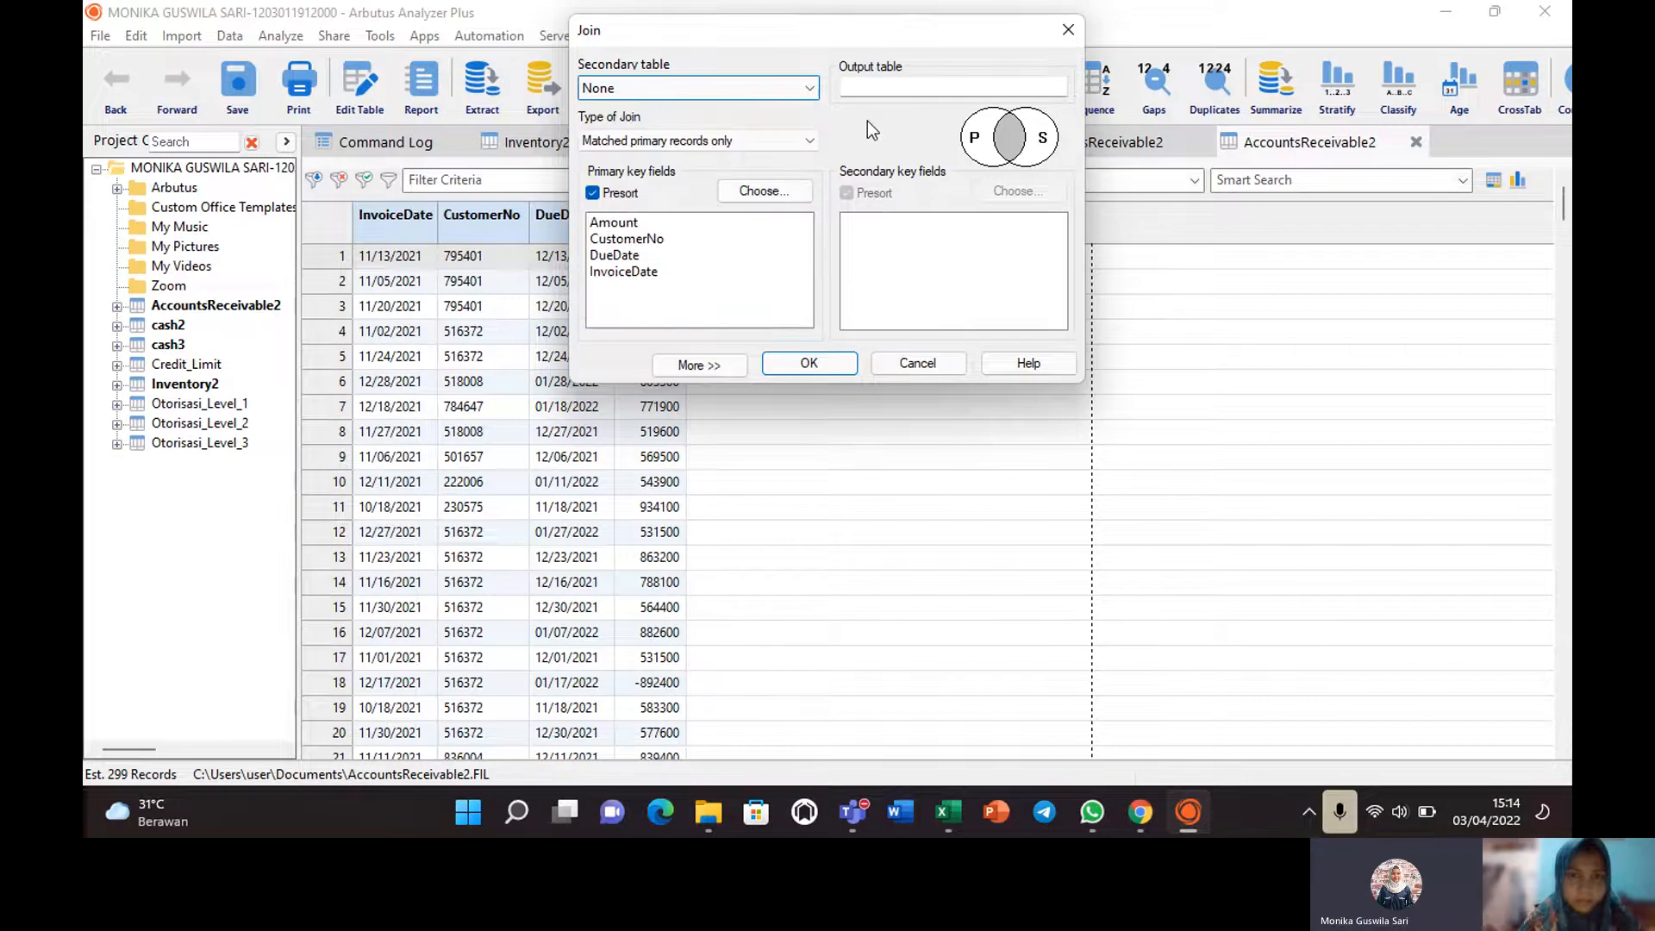
{"action": "left_click", "coordinate": [806, 90]}
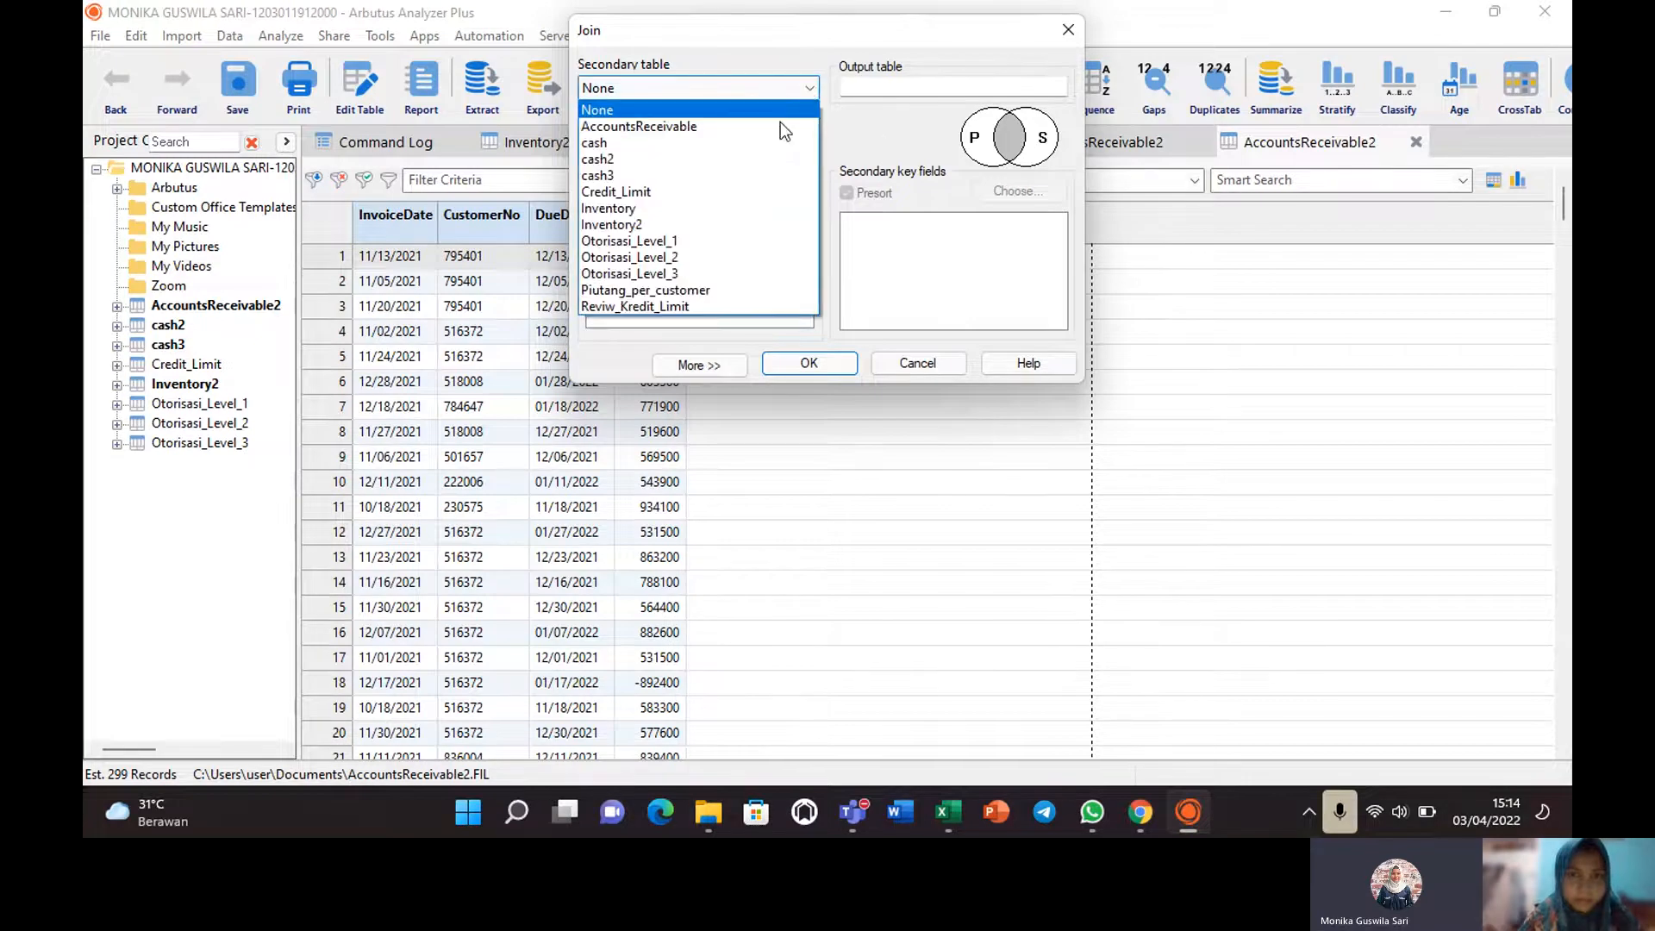
{"action": "left_click", "coordinate": [710, 293]}
{"action": "left_click", "coordinate": [710, 296]}
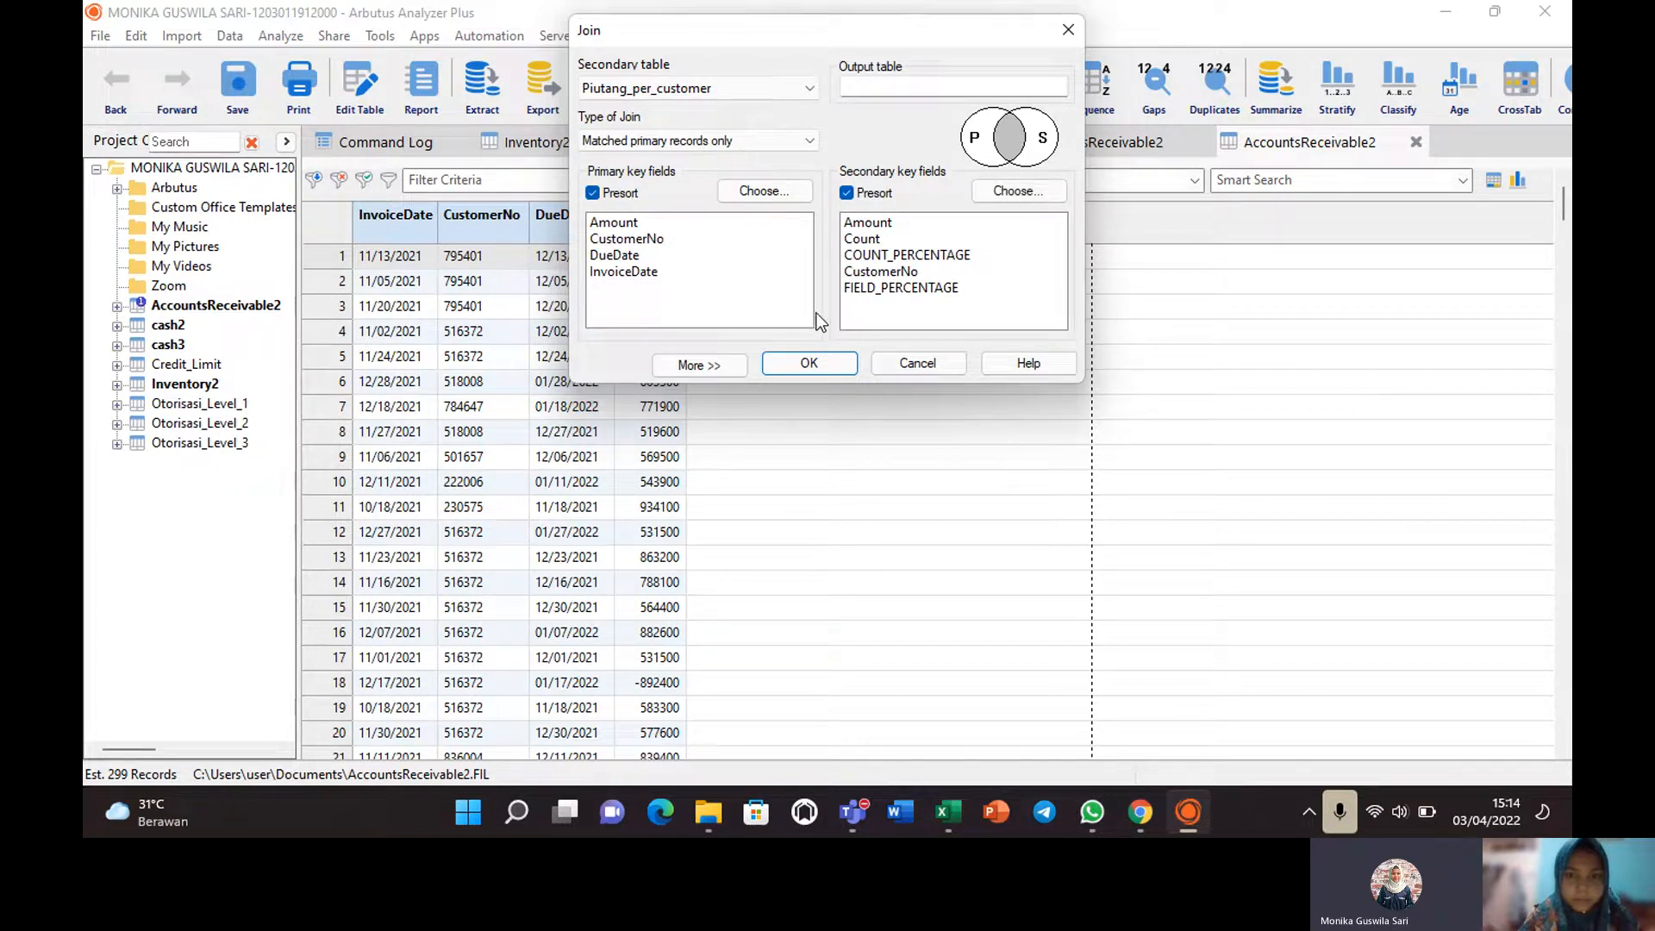
{"action": "left_click", "coordinate": [809, 363]}
{"action": "left_click", "coordinate": [888, 483]}
Set the join type to All primary records and reset the secondary table to None.
{"action": "left_click", "coordinate": [809, 143]}
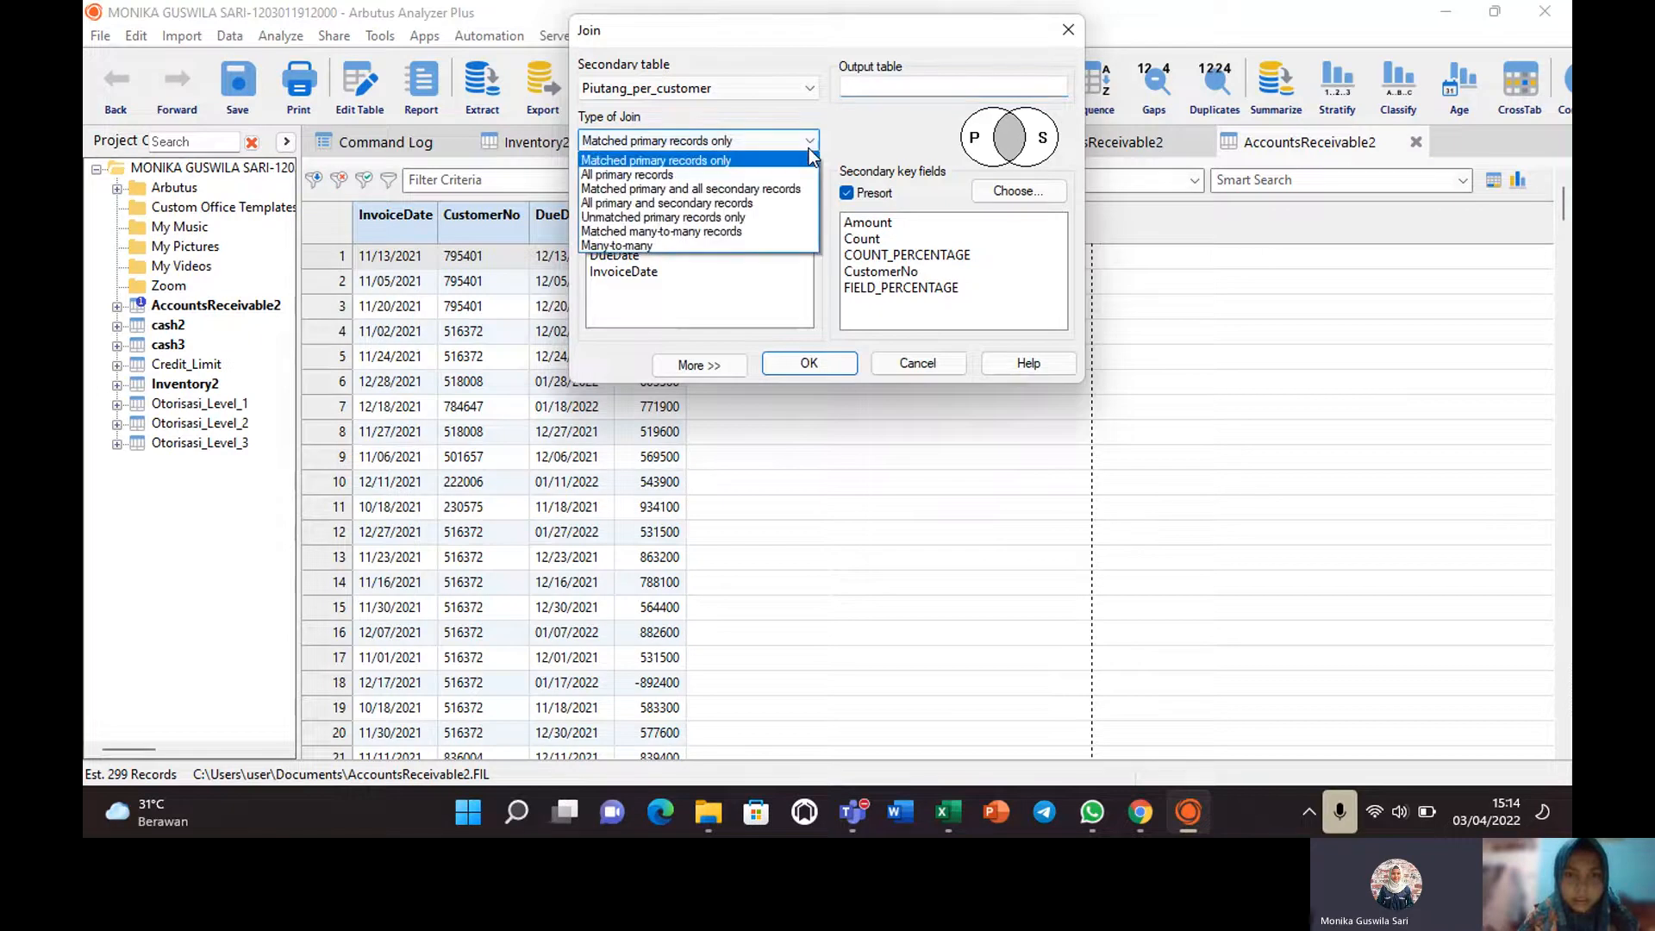
{"action": "left_click", "coordinate": [731, 175]}
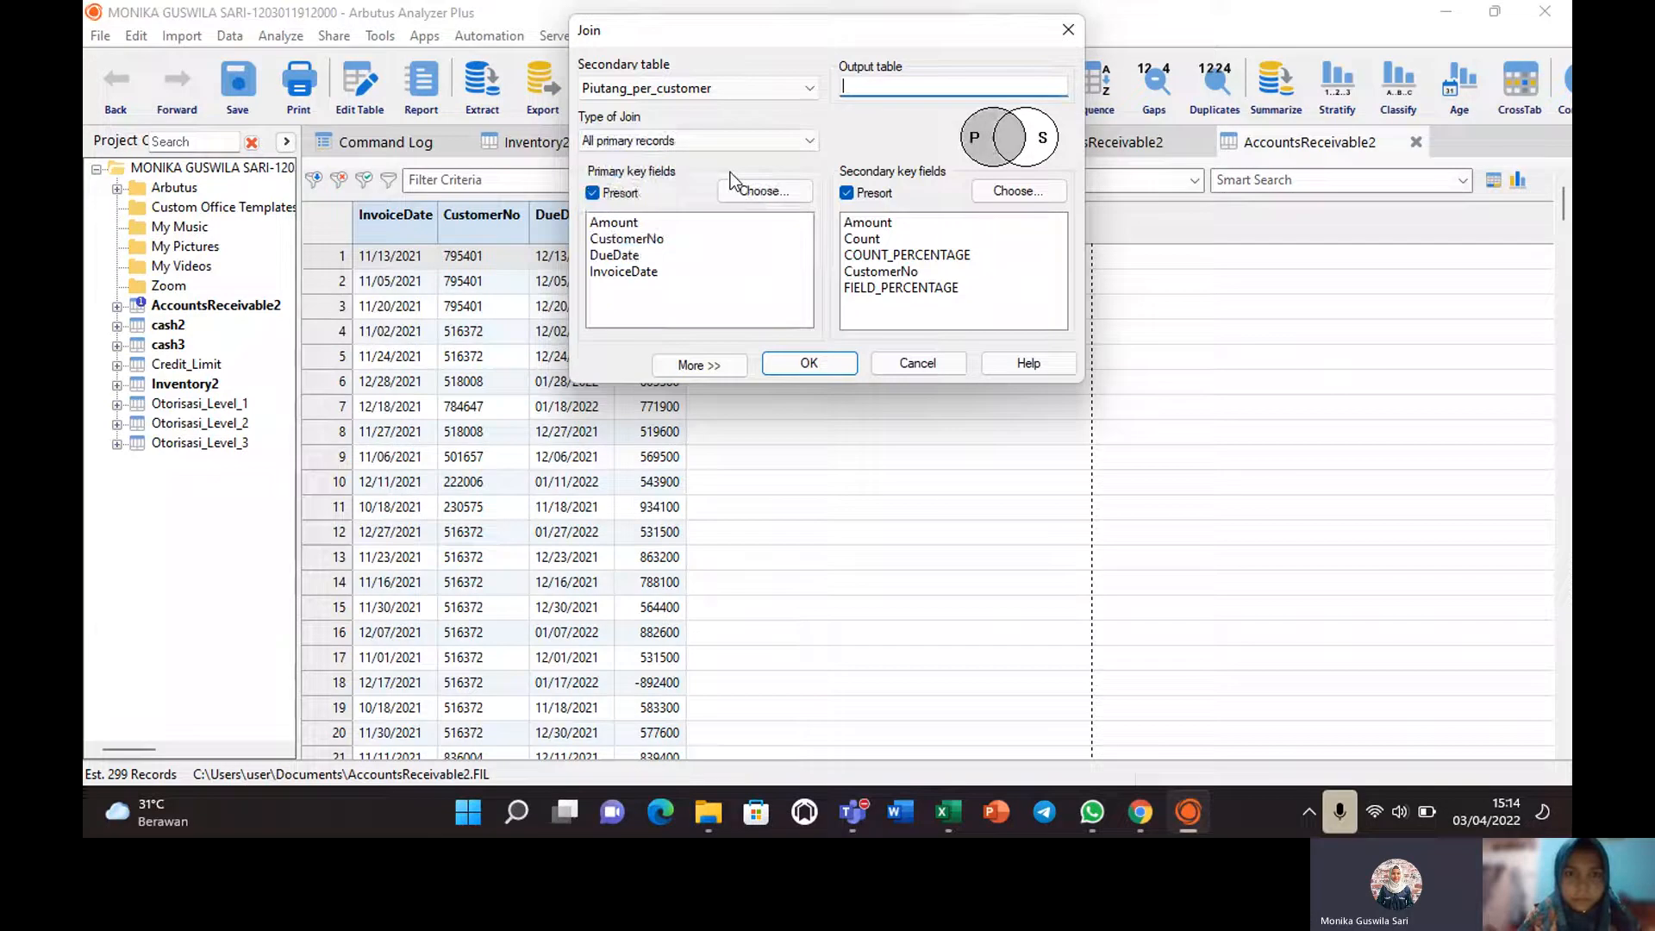
{"action": "left_click", "coordinate": [805, 92]}
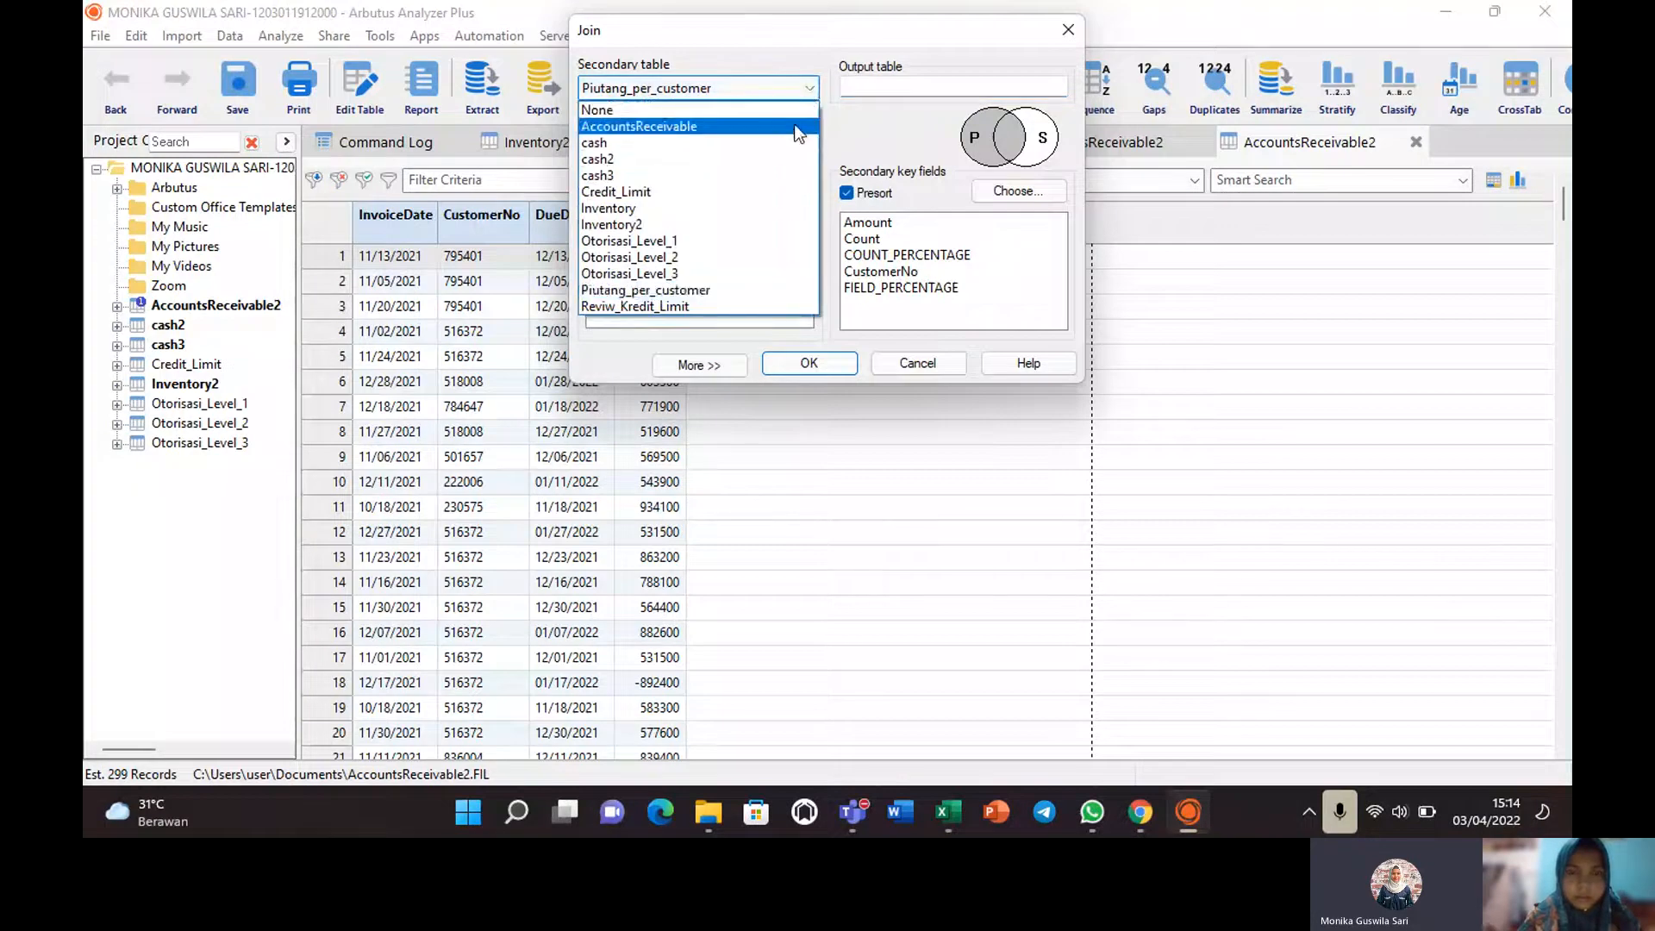
{"action": "left_click", "coordinate": [672, 110]}
{"action": "left_click", "coordinate": [868, 84]}
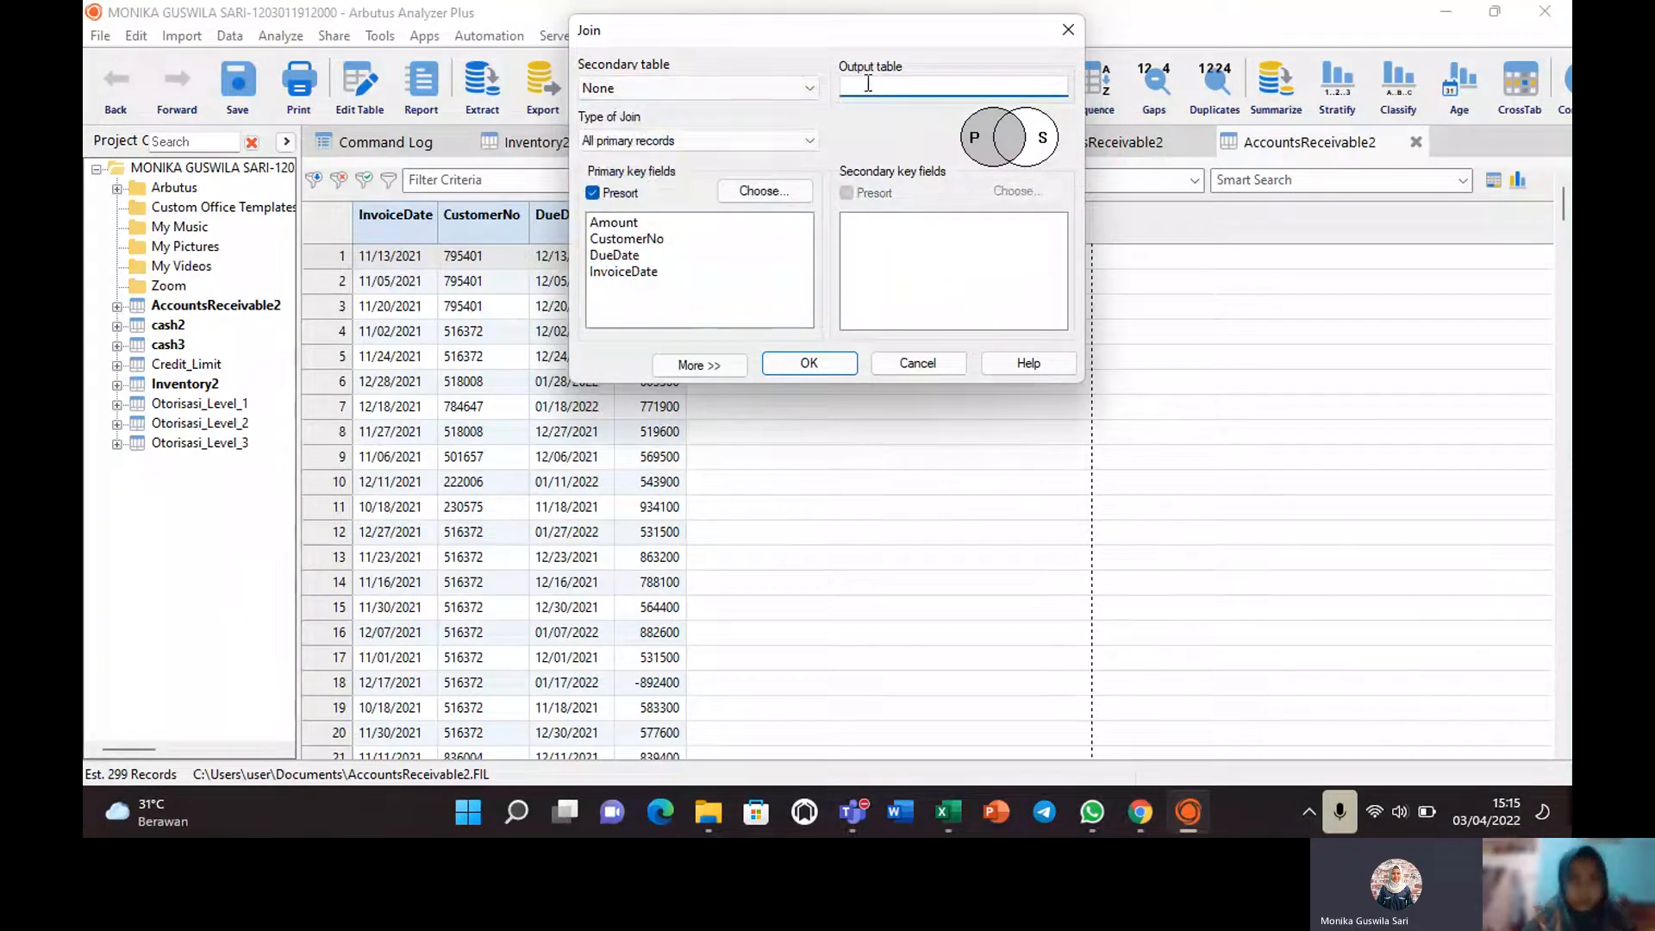
{"action": "left_click", "coordinate": [800, 86]}
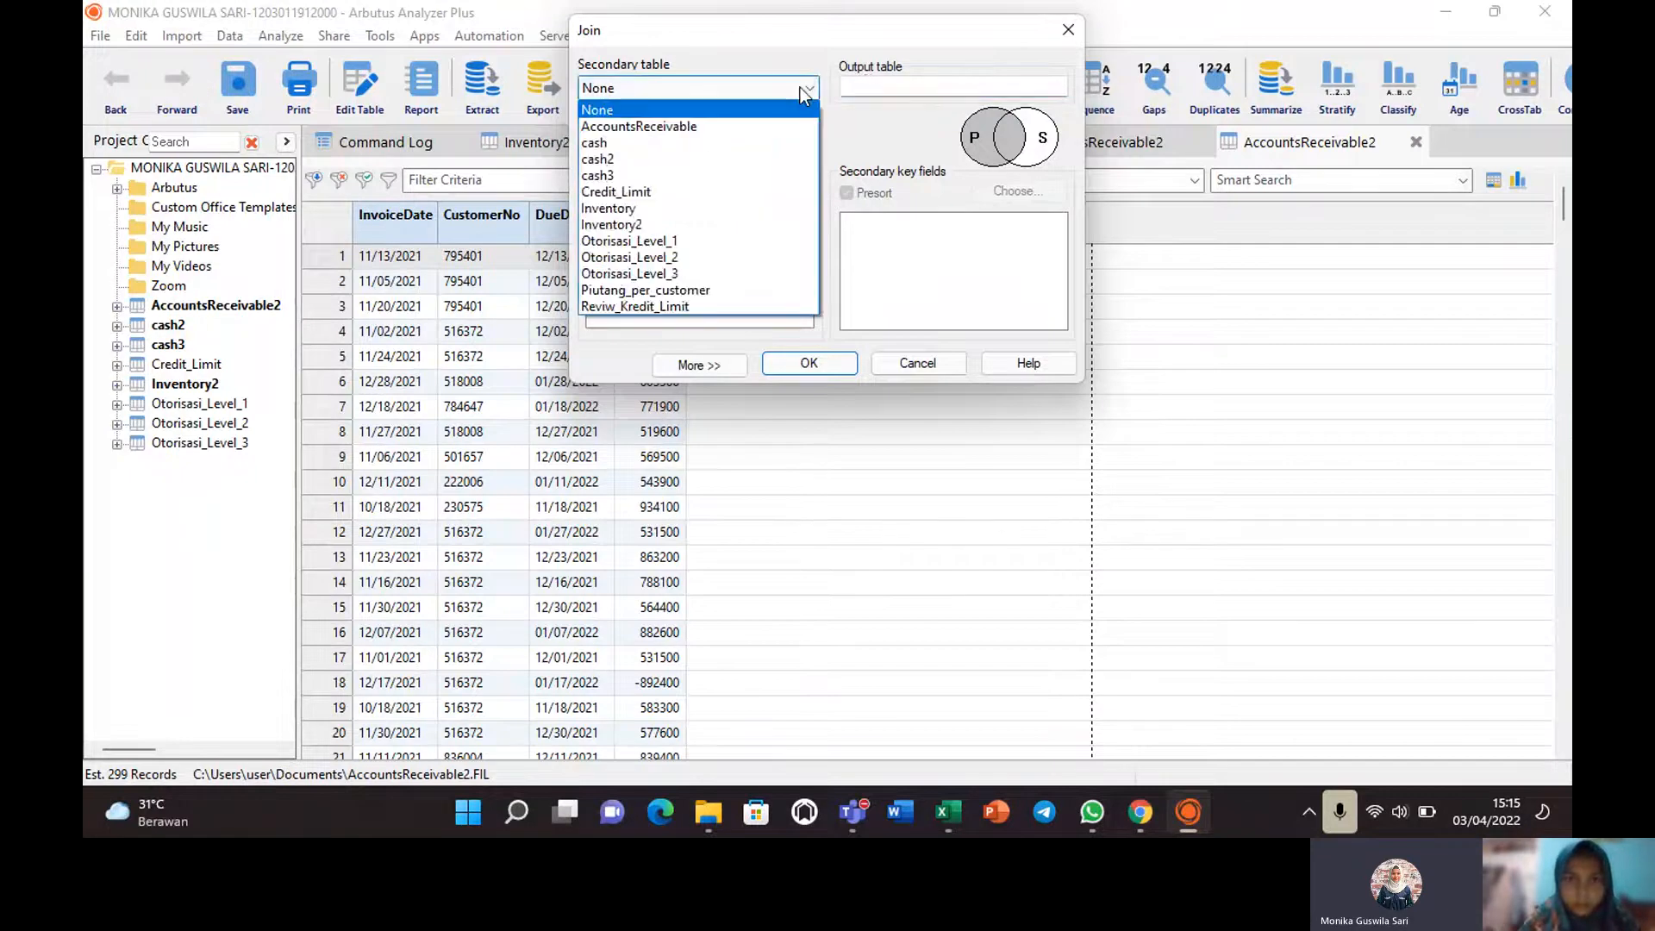
{"action": "left_click", "coordinate": [885, 86]}
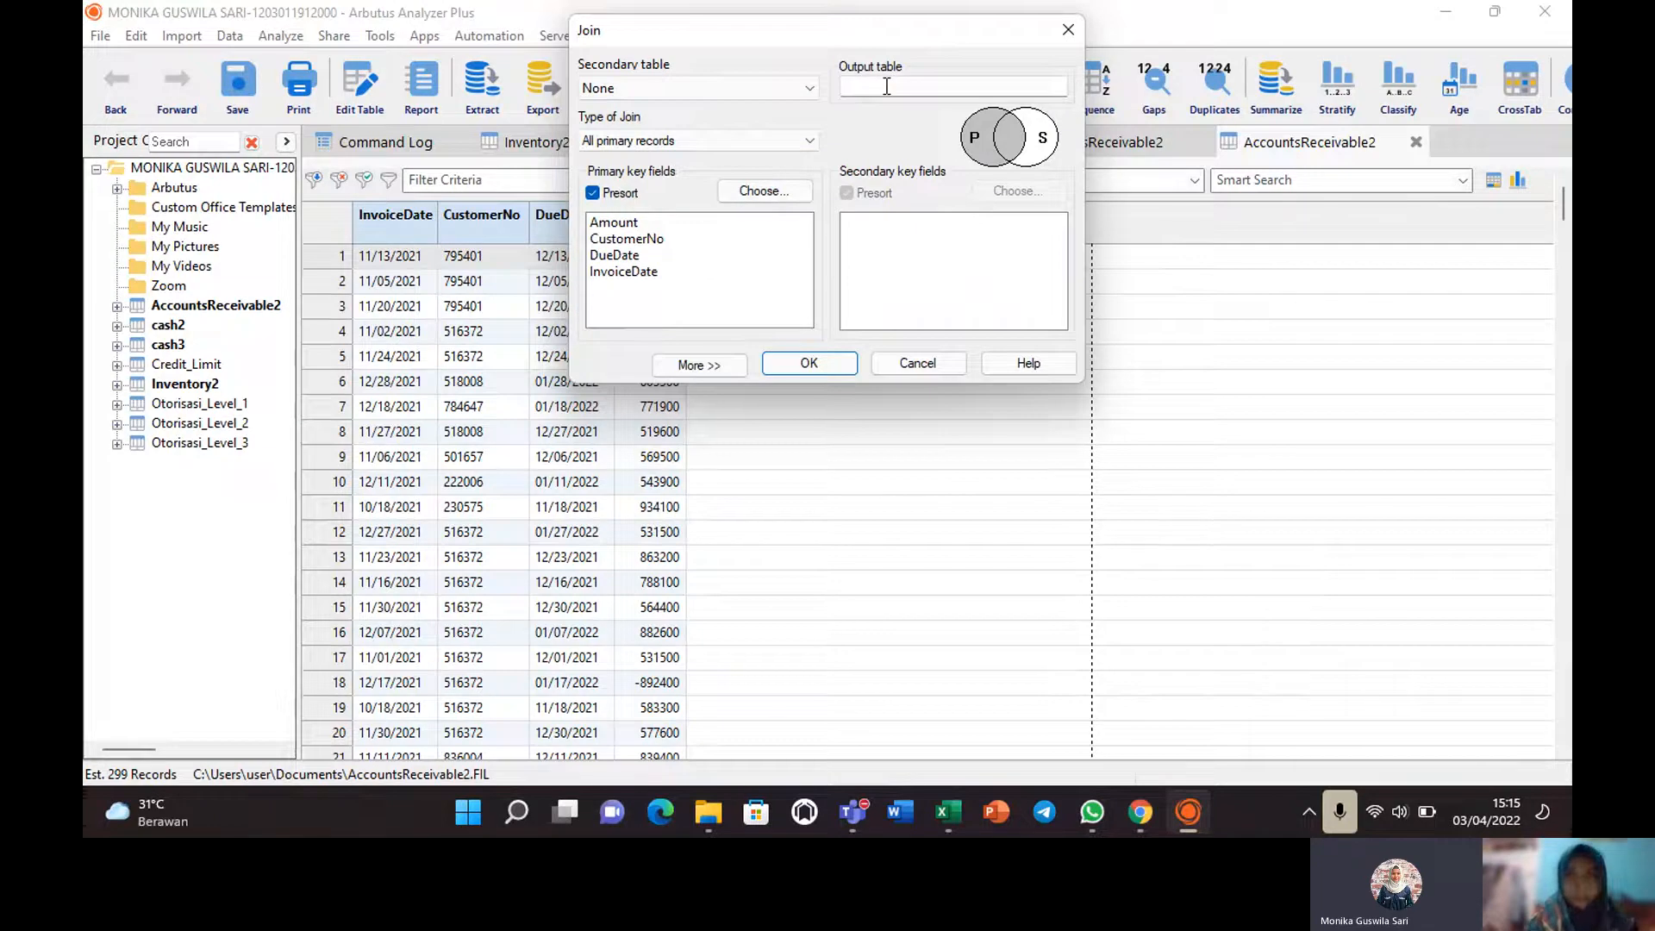
Name the output table 'plutang per customer', pick CustomerNo, and dismiss the secondary-table warning.
{"action": "left_click", "coordinate": [885, 86]}
{"action": "type", "text": "pl"}
{"action": "type", "text": "u"}
{"action": "type", "text": "tang"}
{"action": "type", "text": " per custom"}
{"action": "type", "text": "er"}
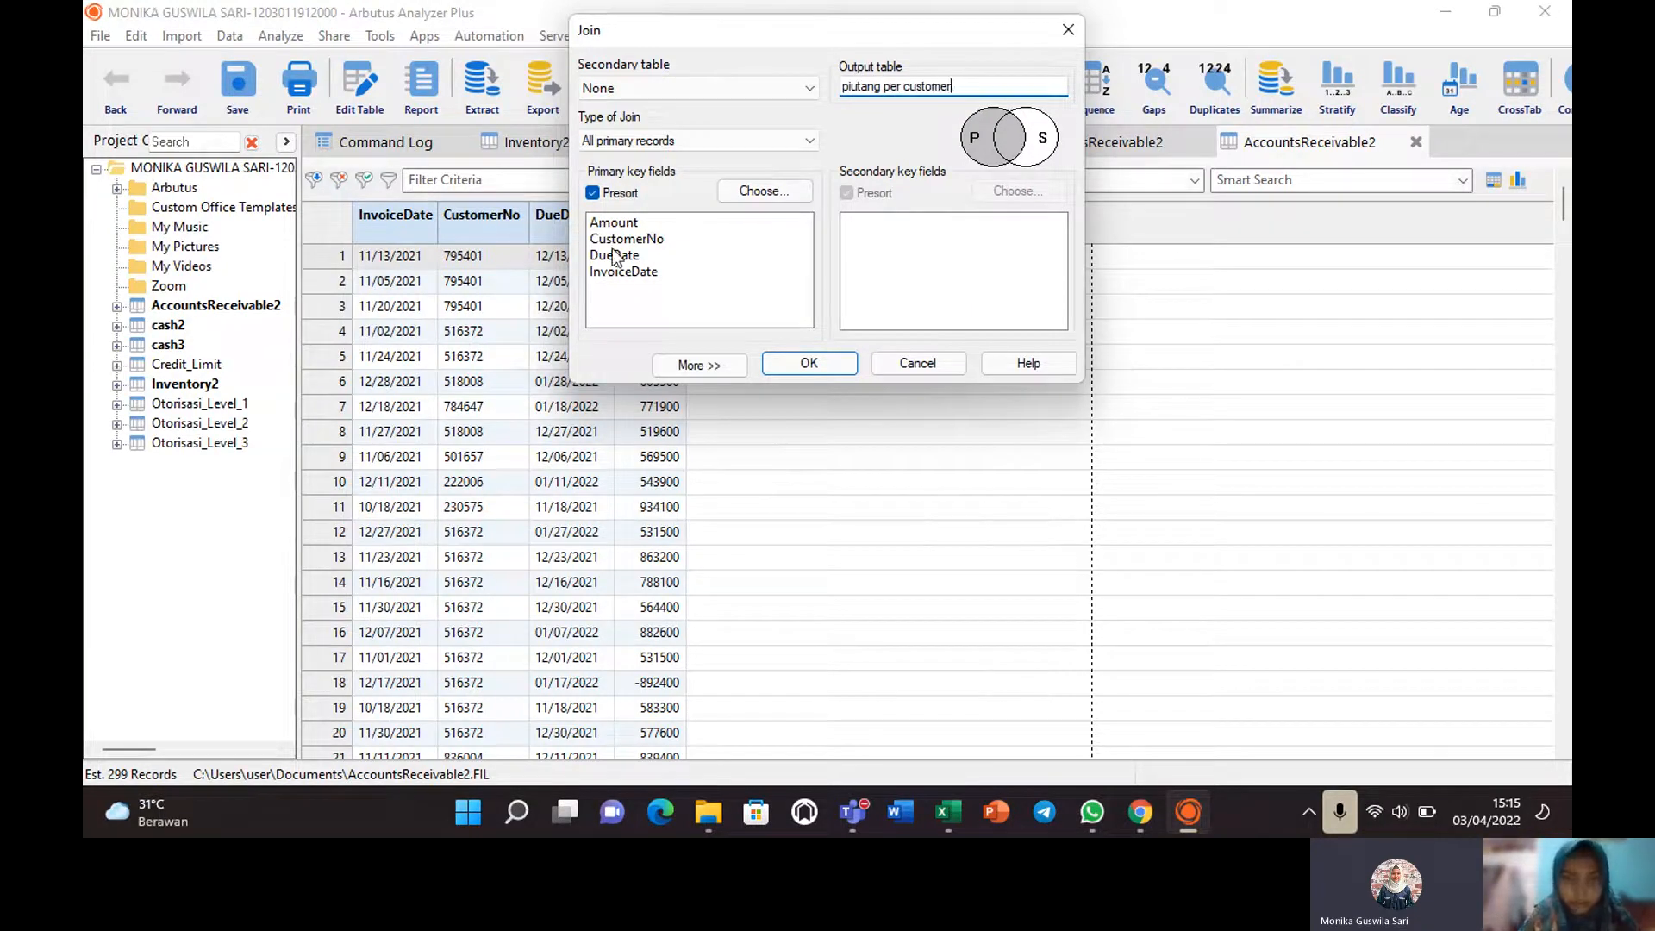
{"action": "left_click", "coordinate": [649, 243]}
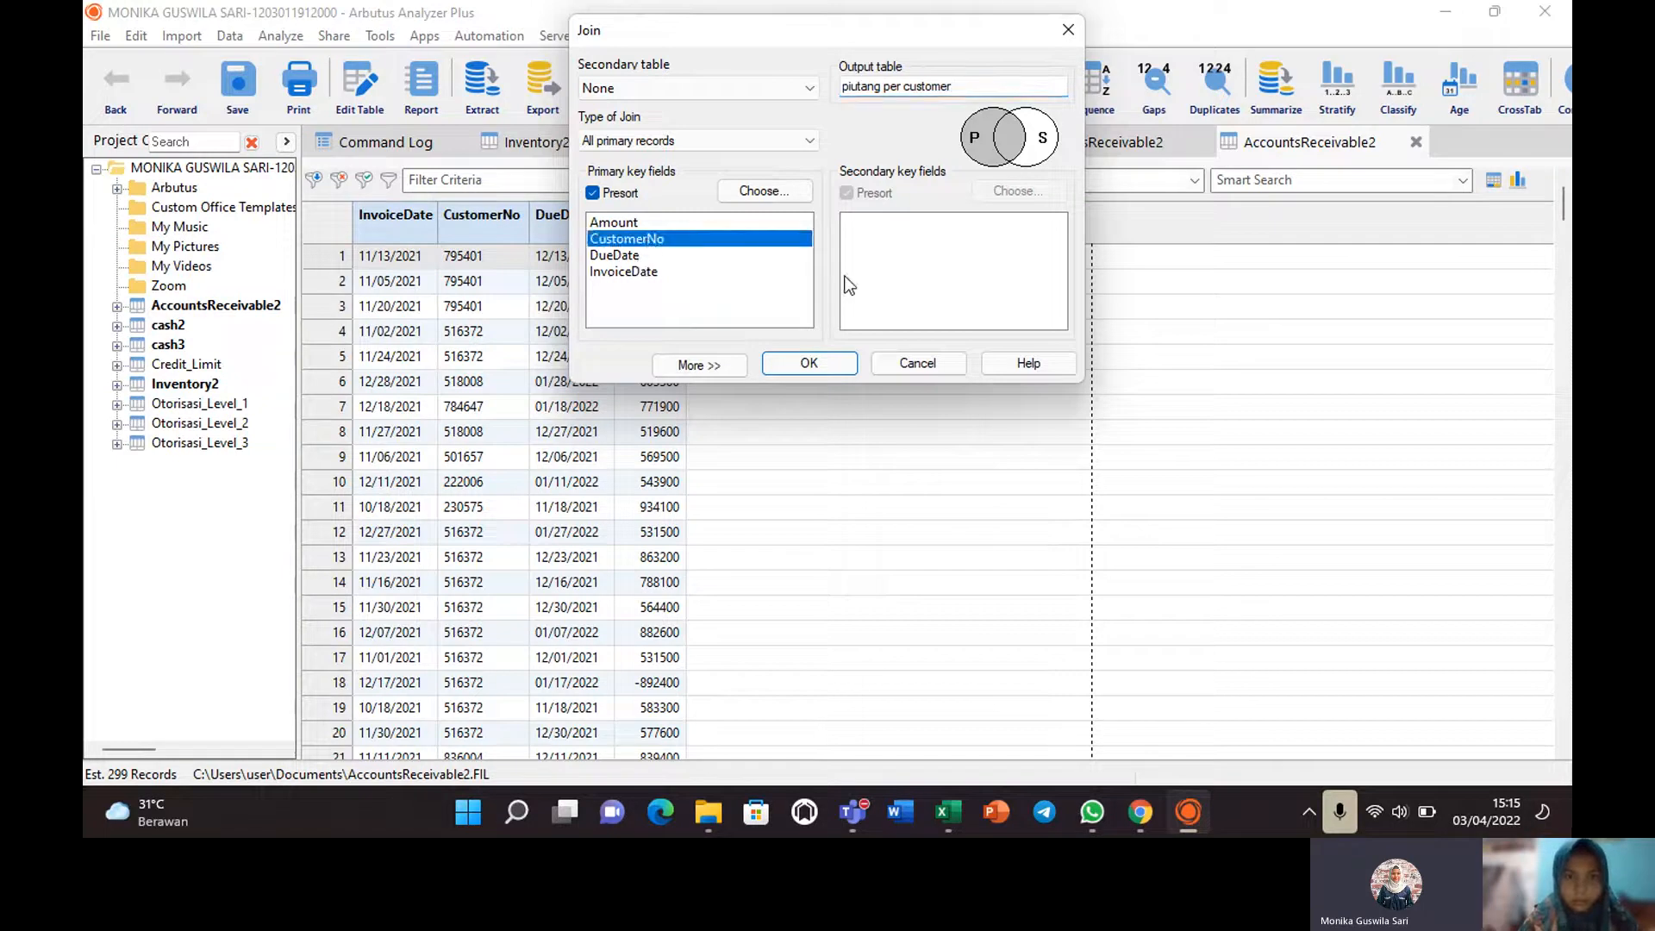
{"action": "left_click", "coordinate": [810, 365]}
{"action": "left_click", "coordinate": [987, 480]}
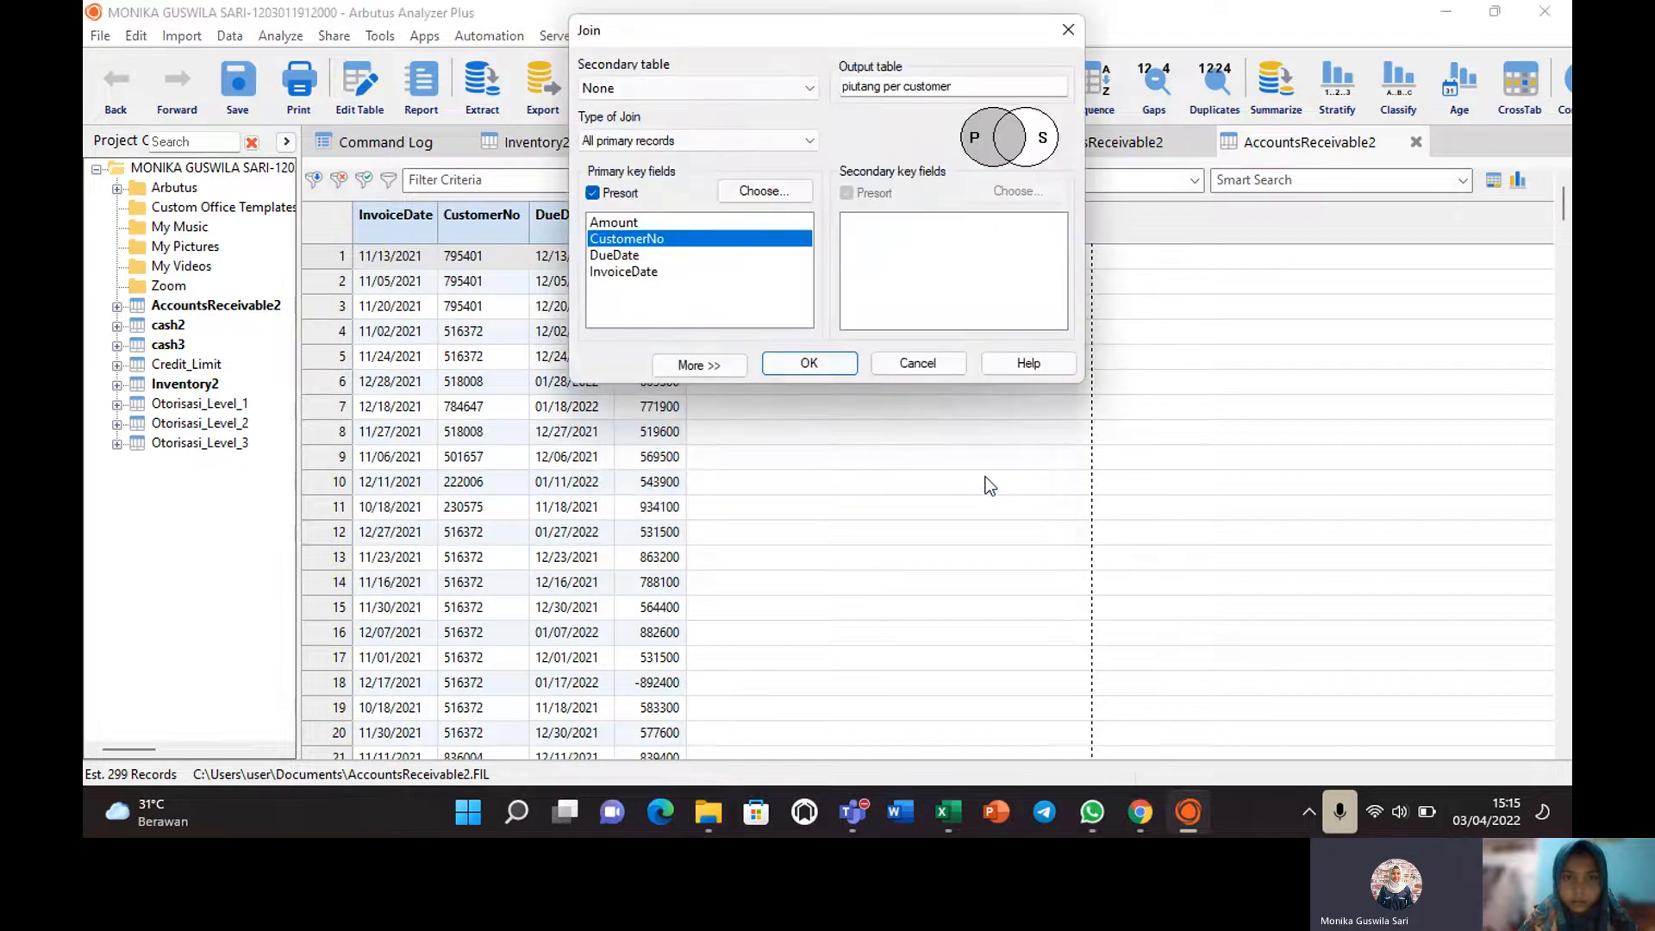
Set CustomerNo and InvoiceDate as primary keys, retry the join, then close the dialog after the error.
{"action": "left_click", "coordinate": [778, 186]}
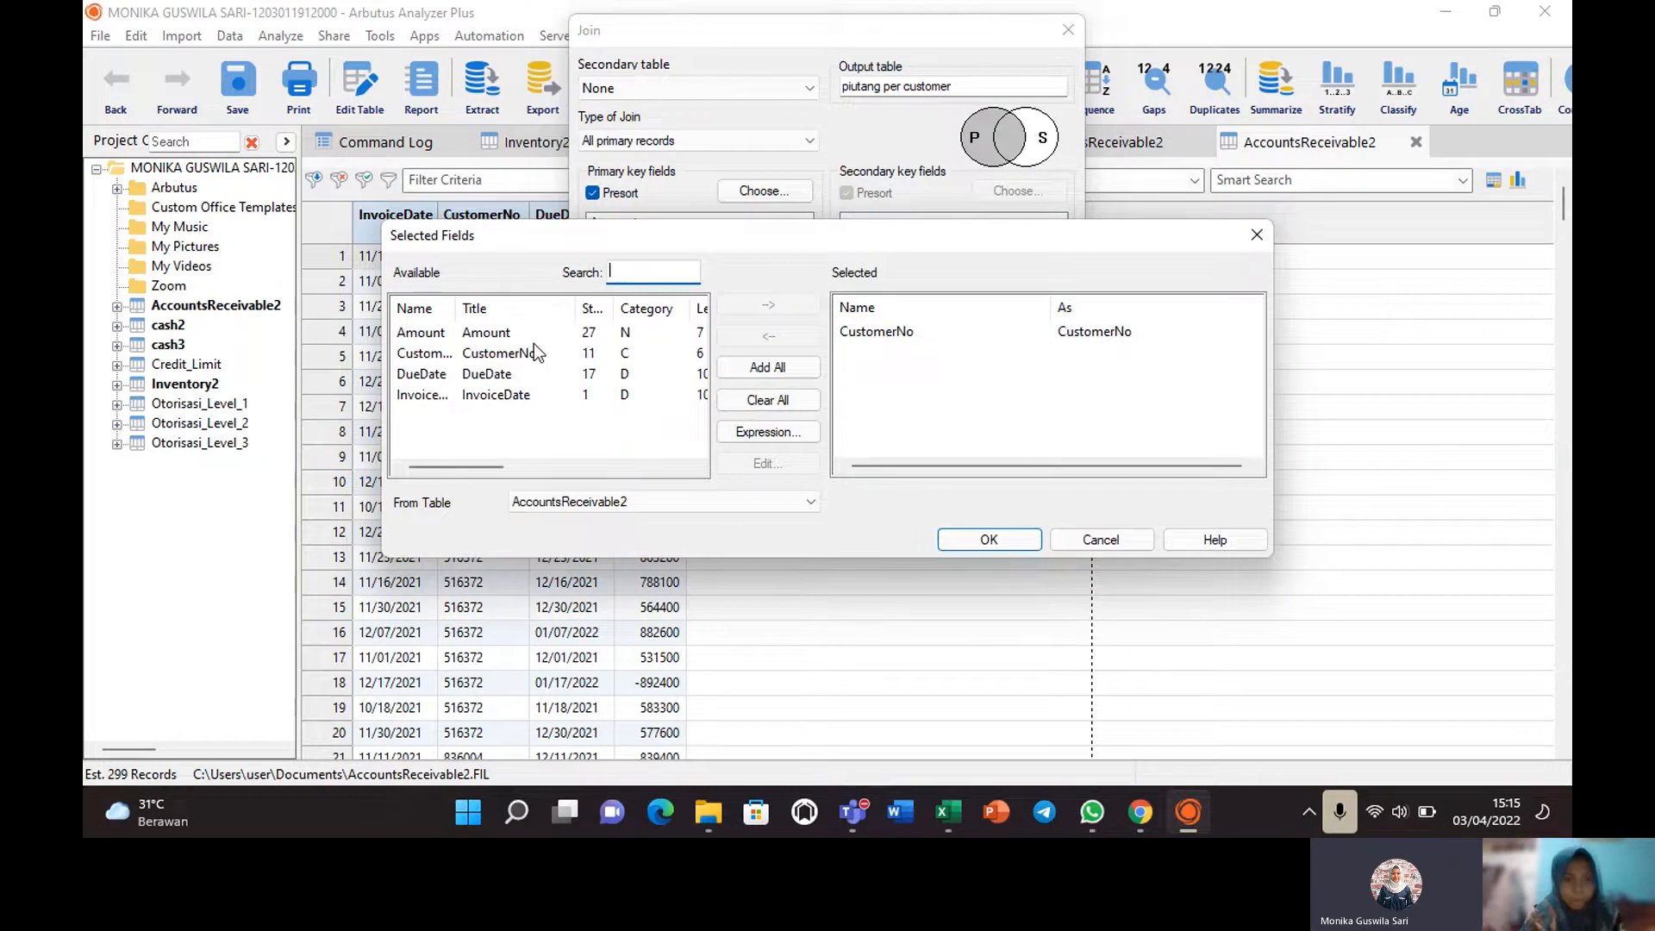
{"action": "left_click", "coordinate": [434, 355]}
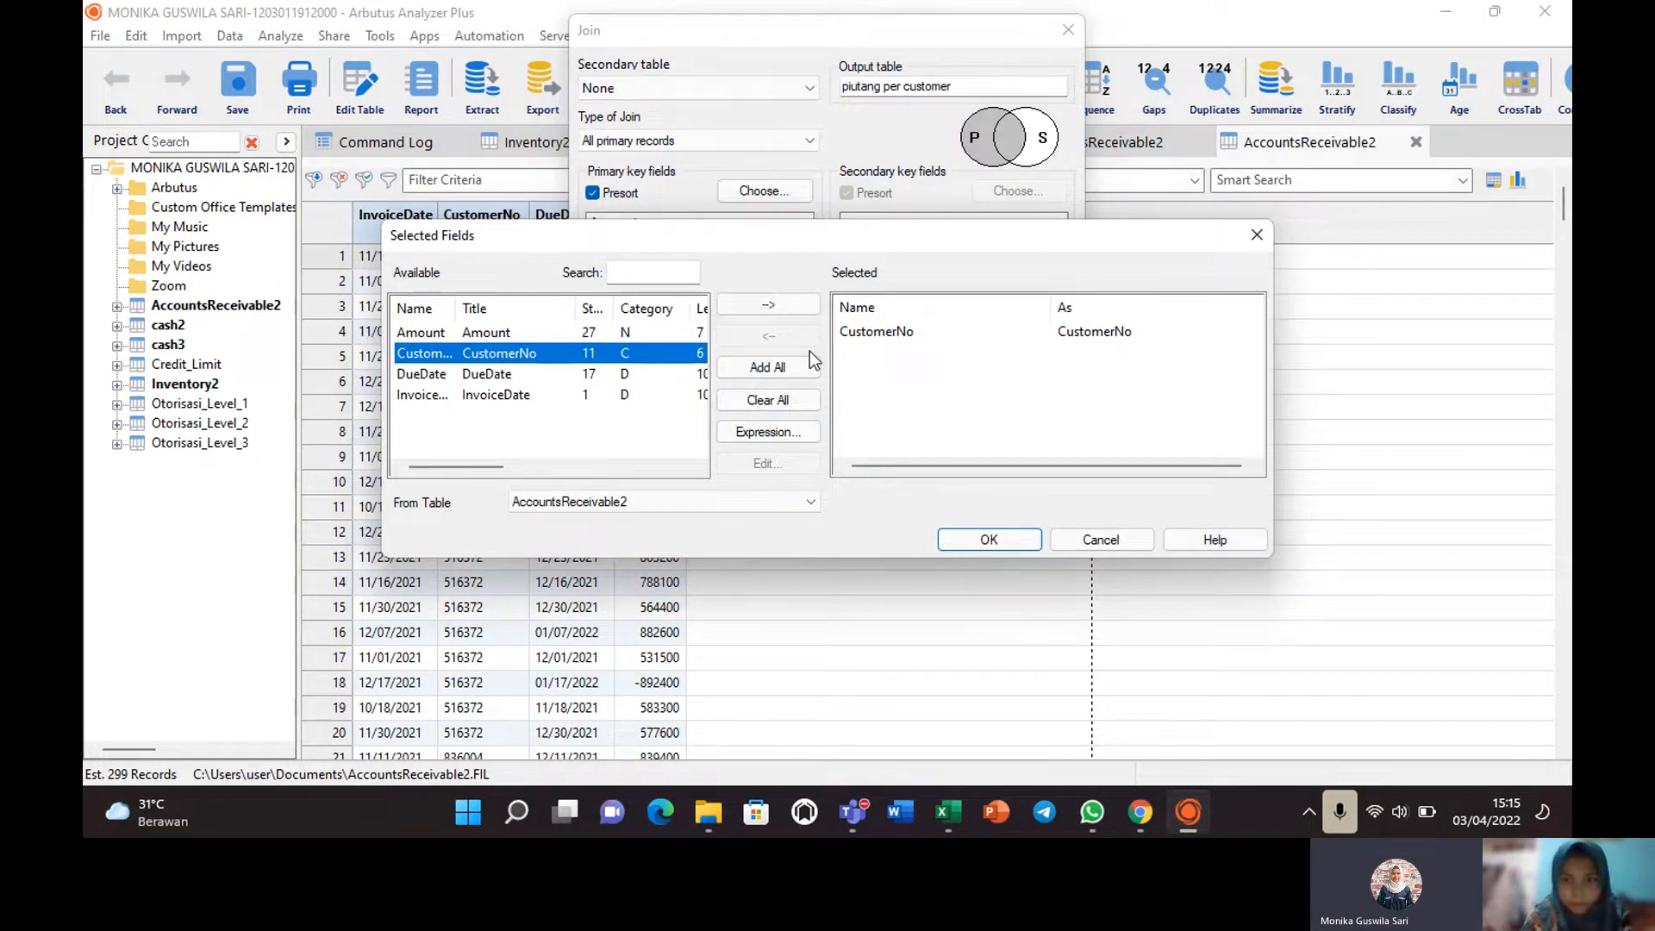
{"action": "left_click", "coordinate": [486, 396]}
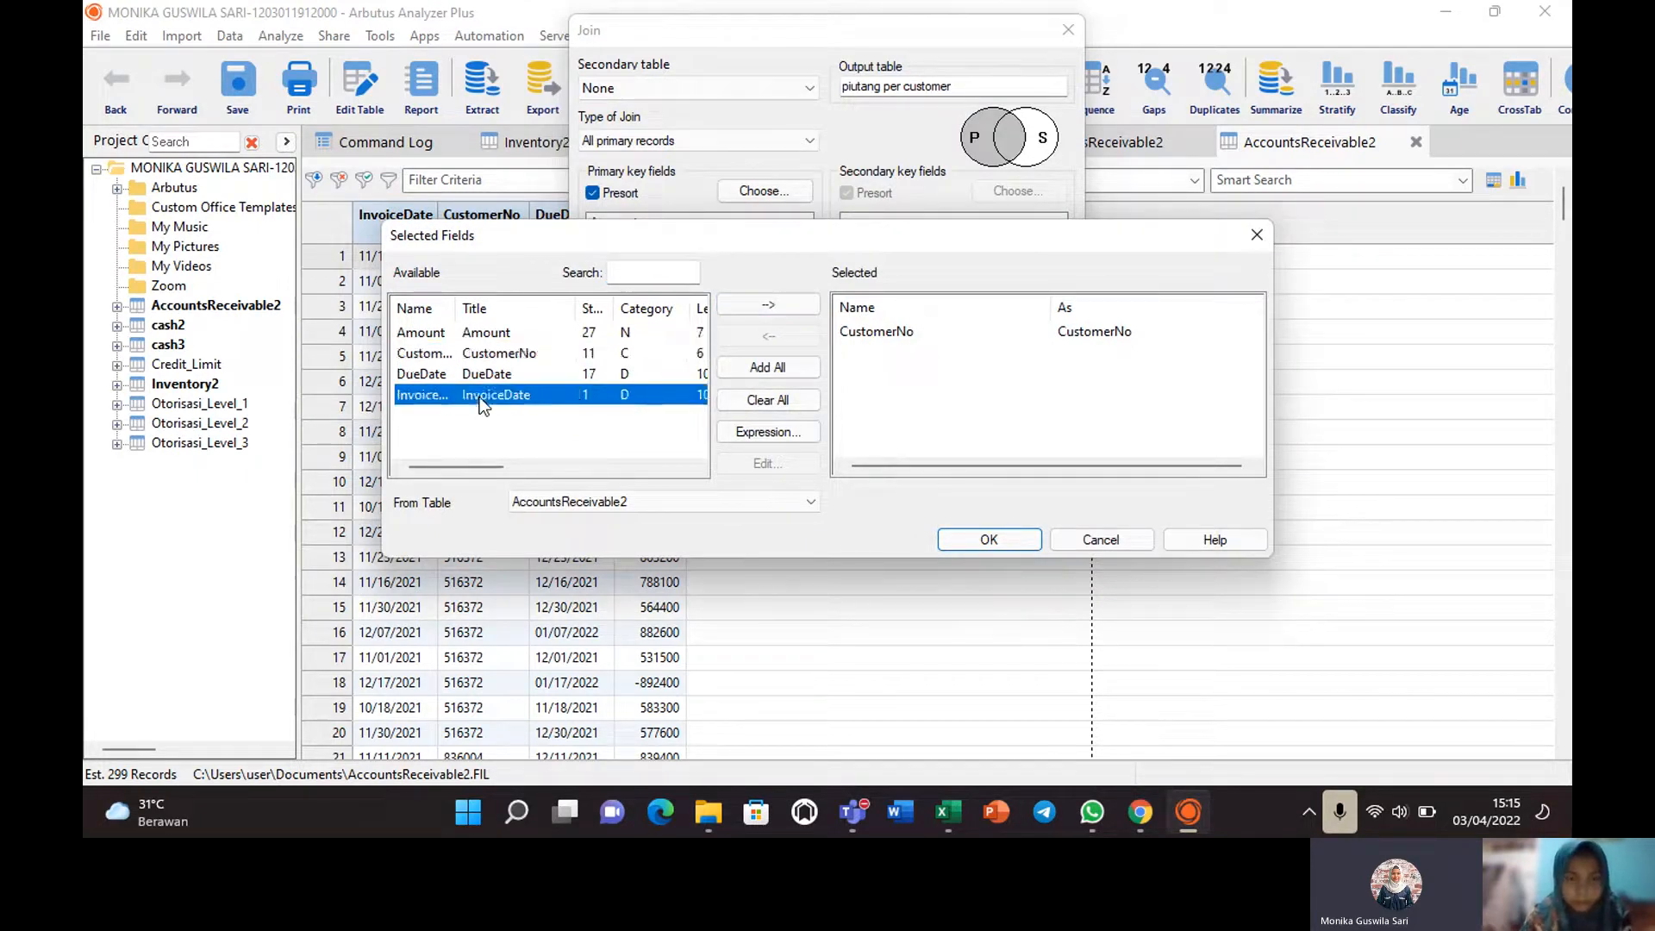
{"action": "left_click", "coordinate": [767, 307]}
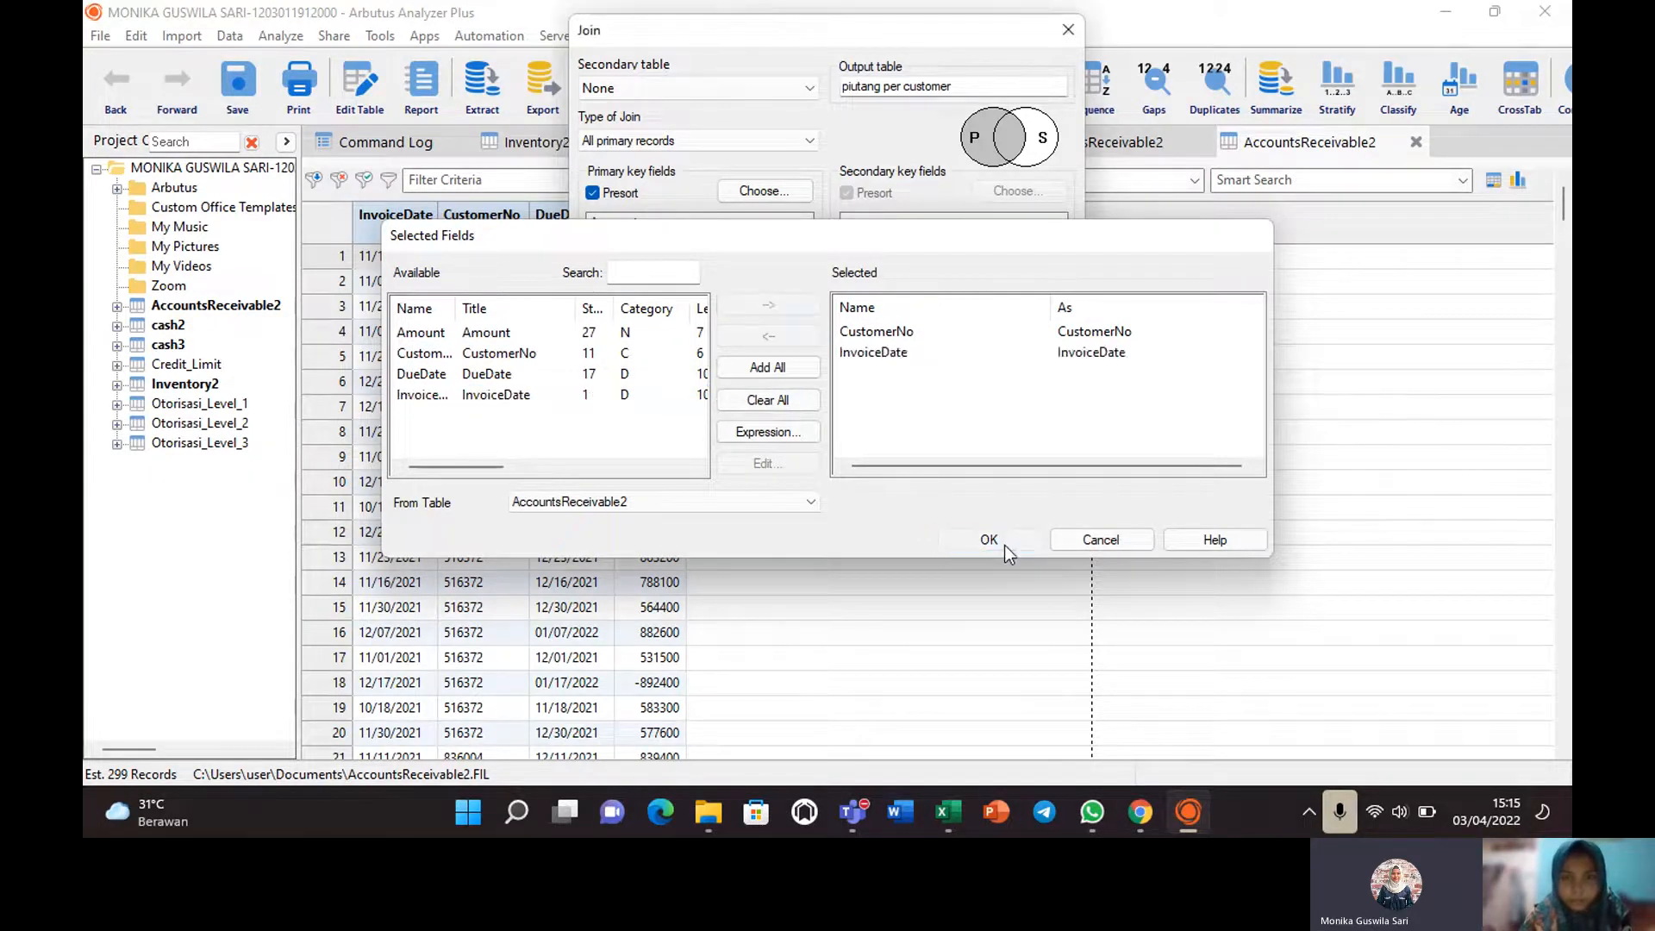
{"action": "left_click", "coordinate": [991, 540]}
{"action": "left_click", "coordinate": [842, 359]}
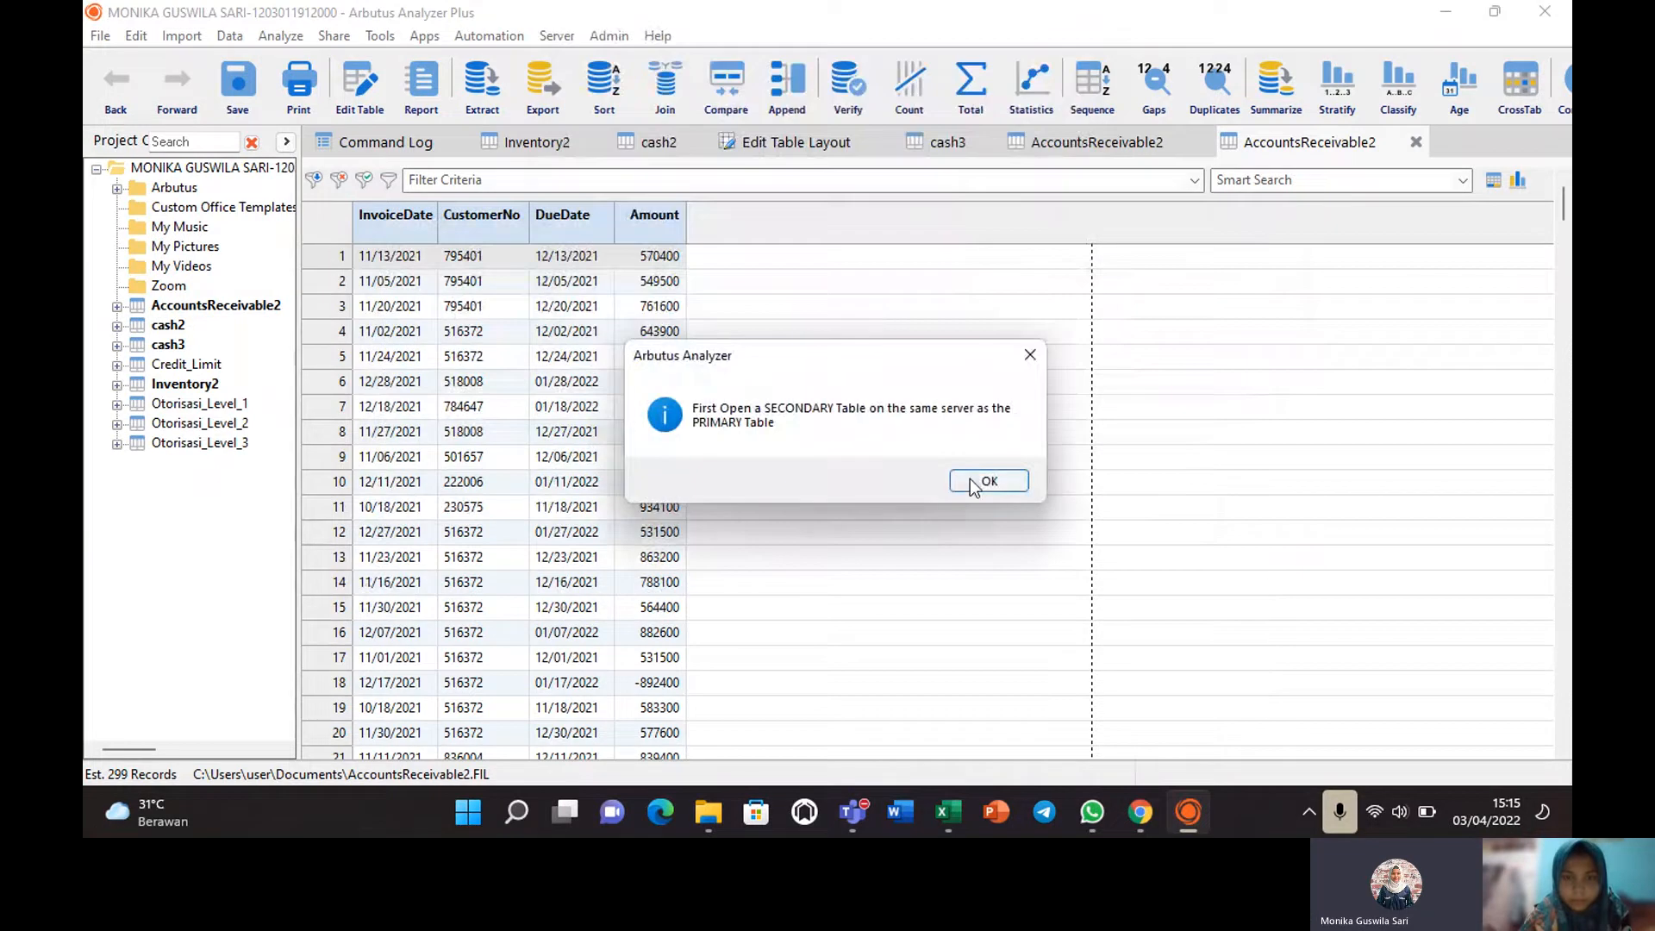
{"action": "left_click", "coordinate": [970, 478]}
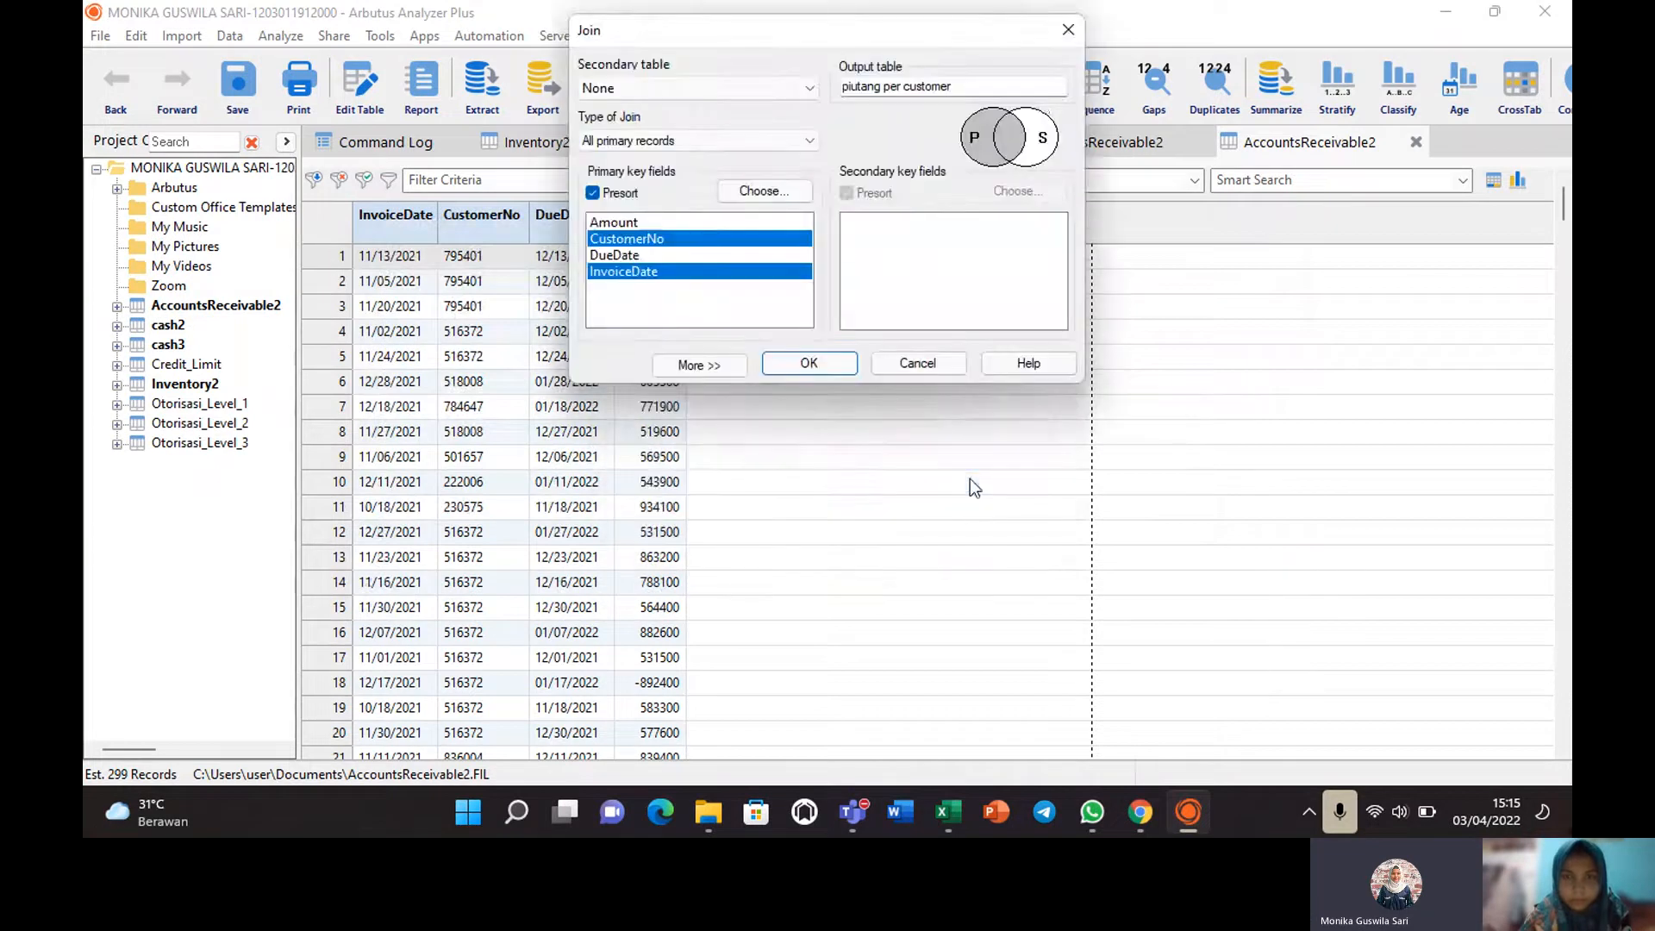
{"action": "left_click", "coordinate": [1066, 32]}
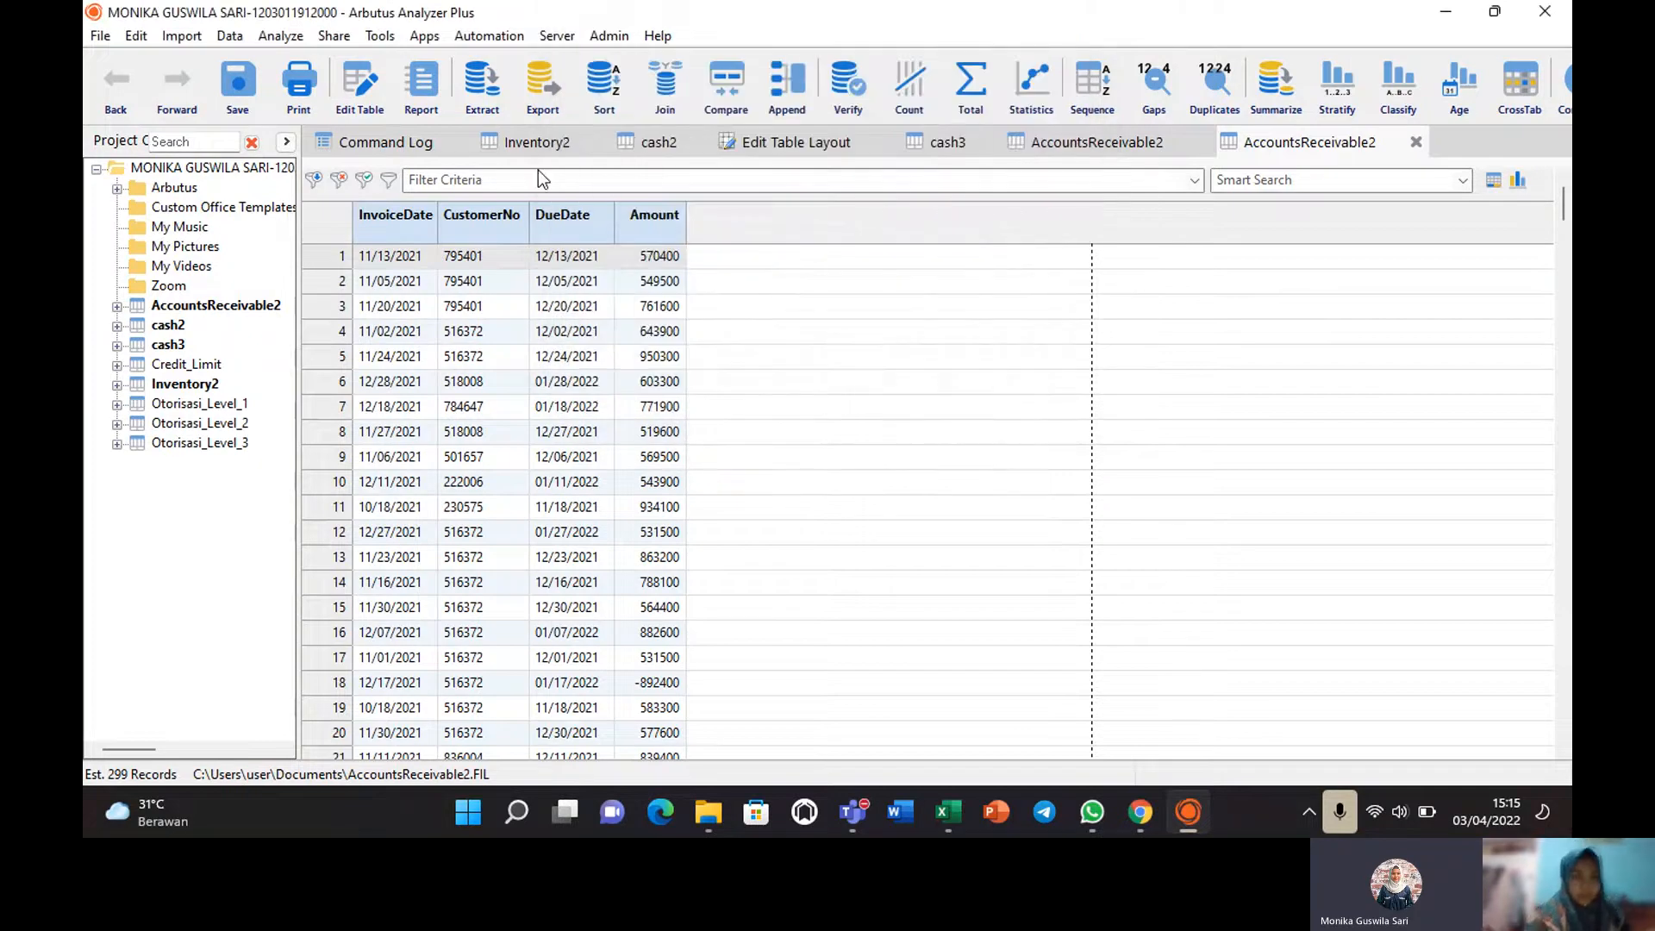
Reopen AccountsReceivable2 and set up a Data > Join with All primary records, keyed on Amount and CustomerNo.
{"action": "double_click", "coordinate": [246, 303]}
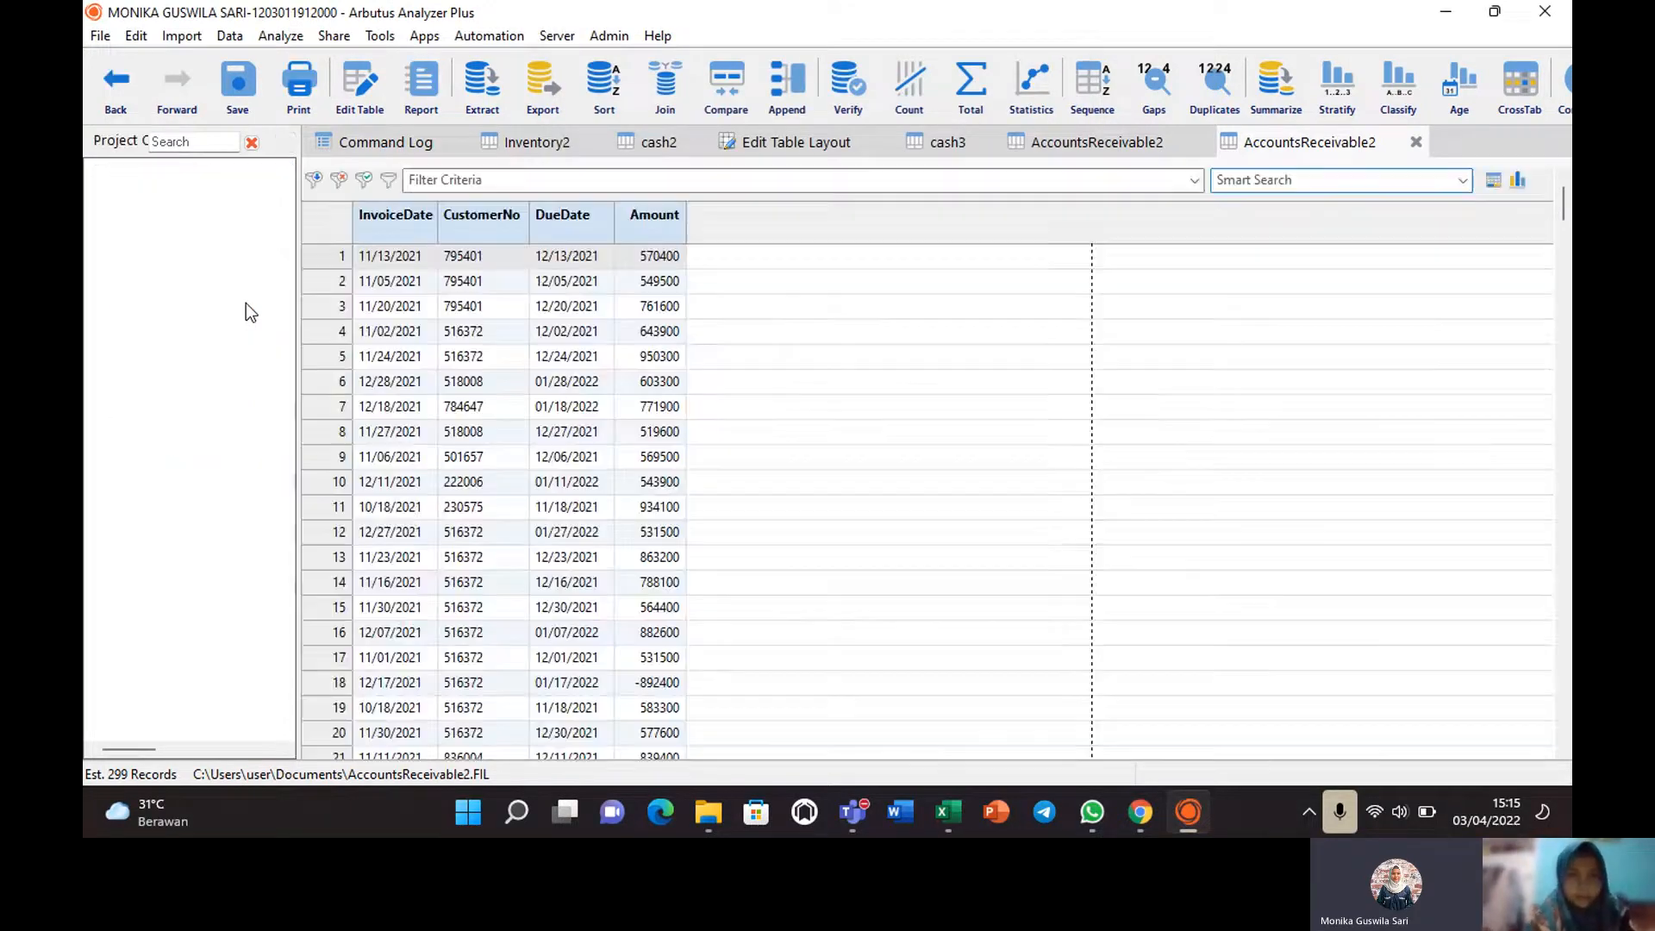
{"action": "left_click", "coordinate": [228, 38]}
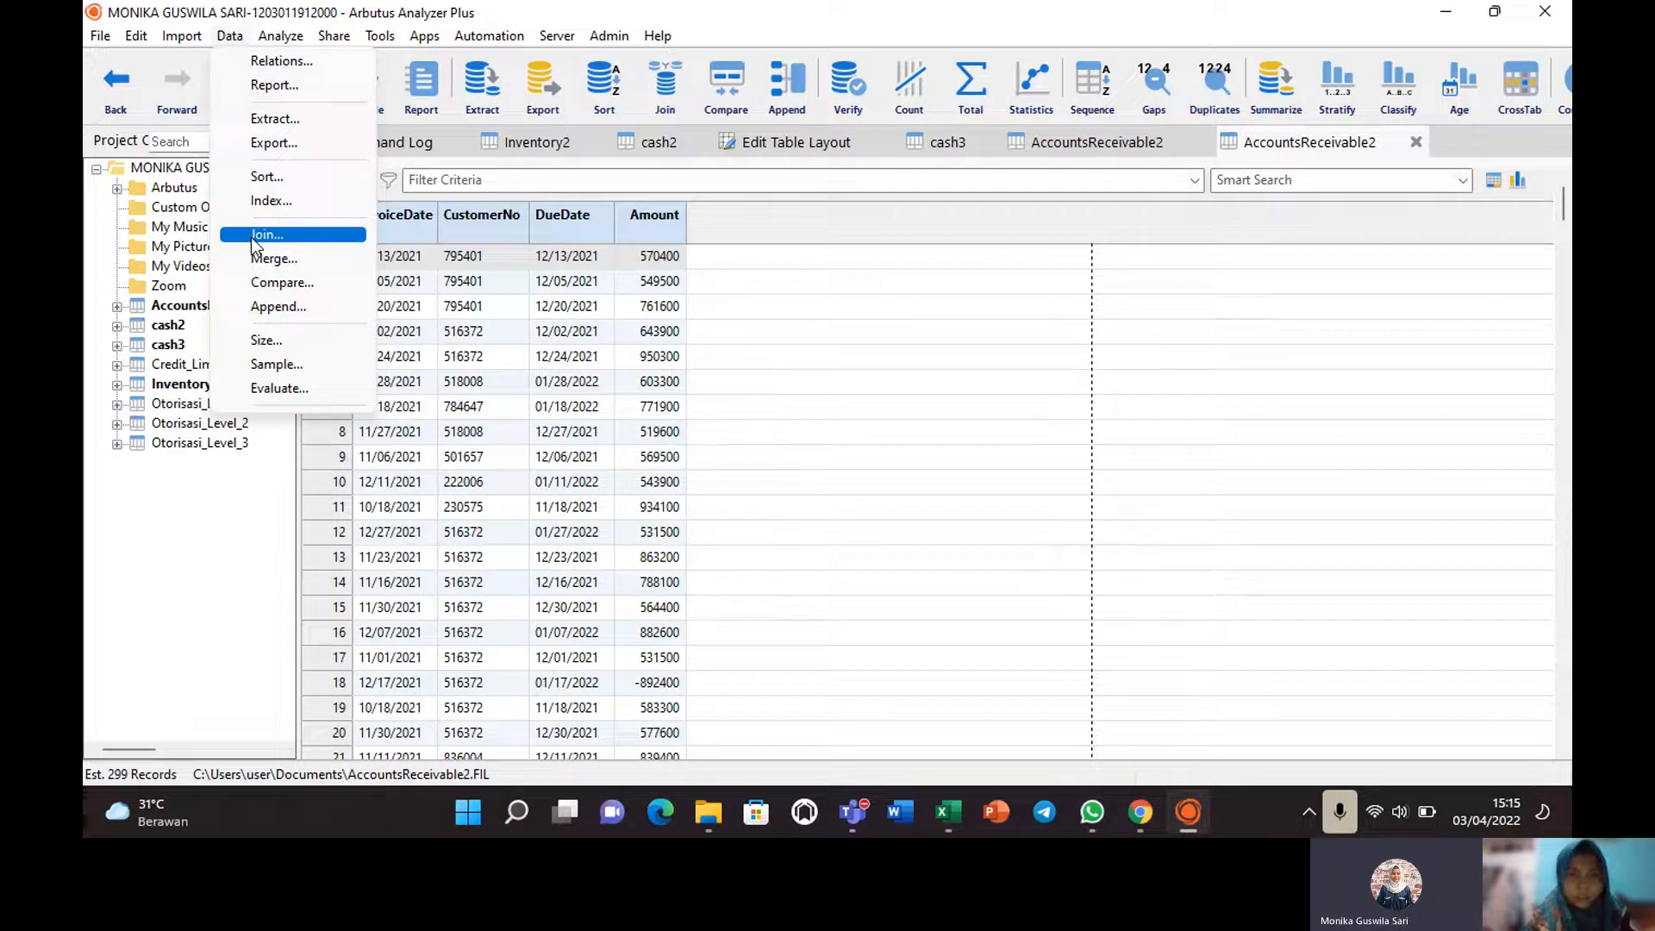
{"action": "left_click", "coordinate": [263, 234]}
{"action": "left_click", "coordinate": [811, 140]}
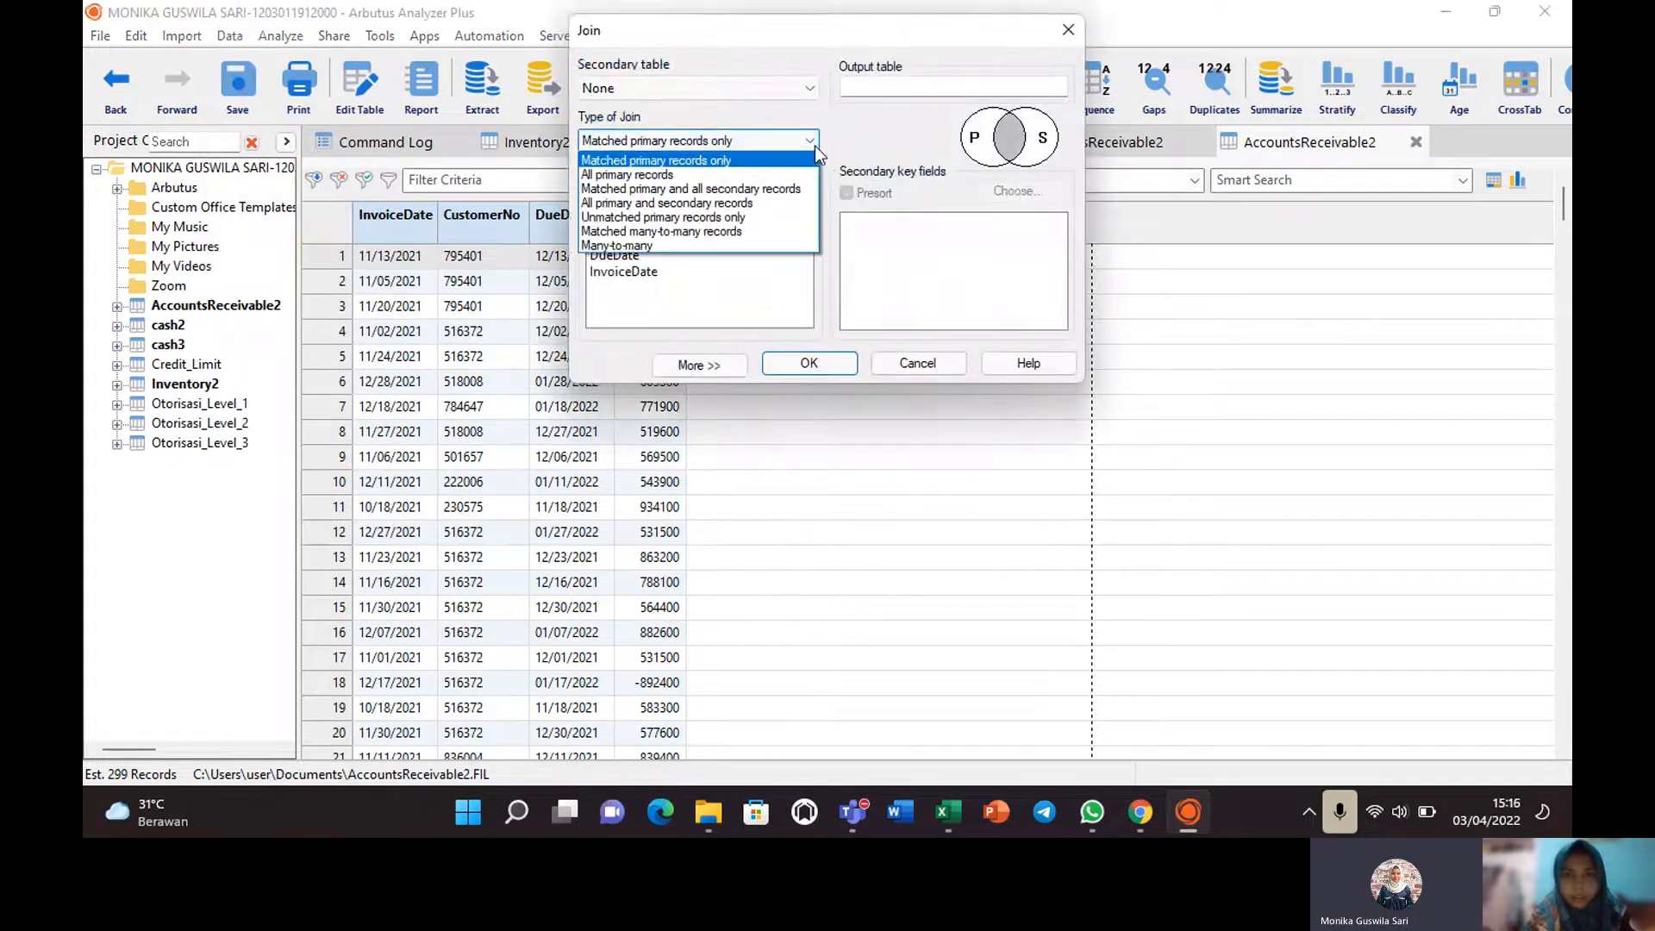
{"action": "left_click", "coordinate": [730, 175]}
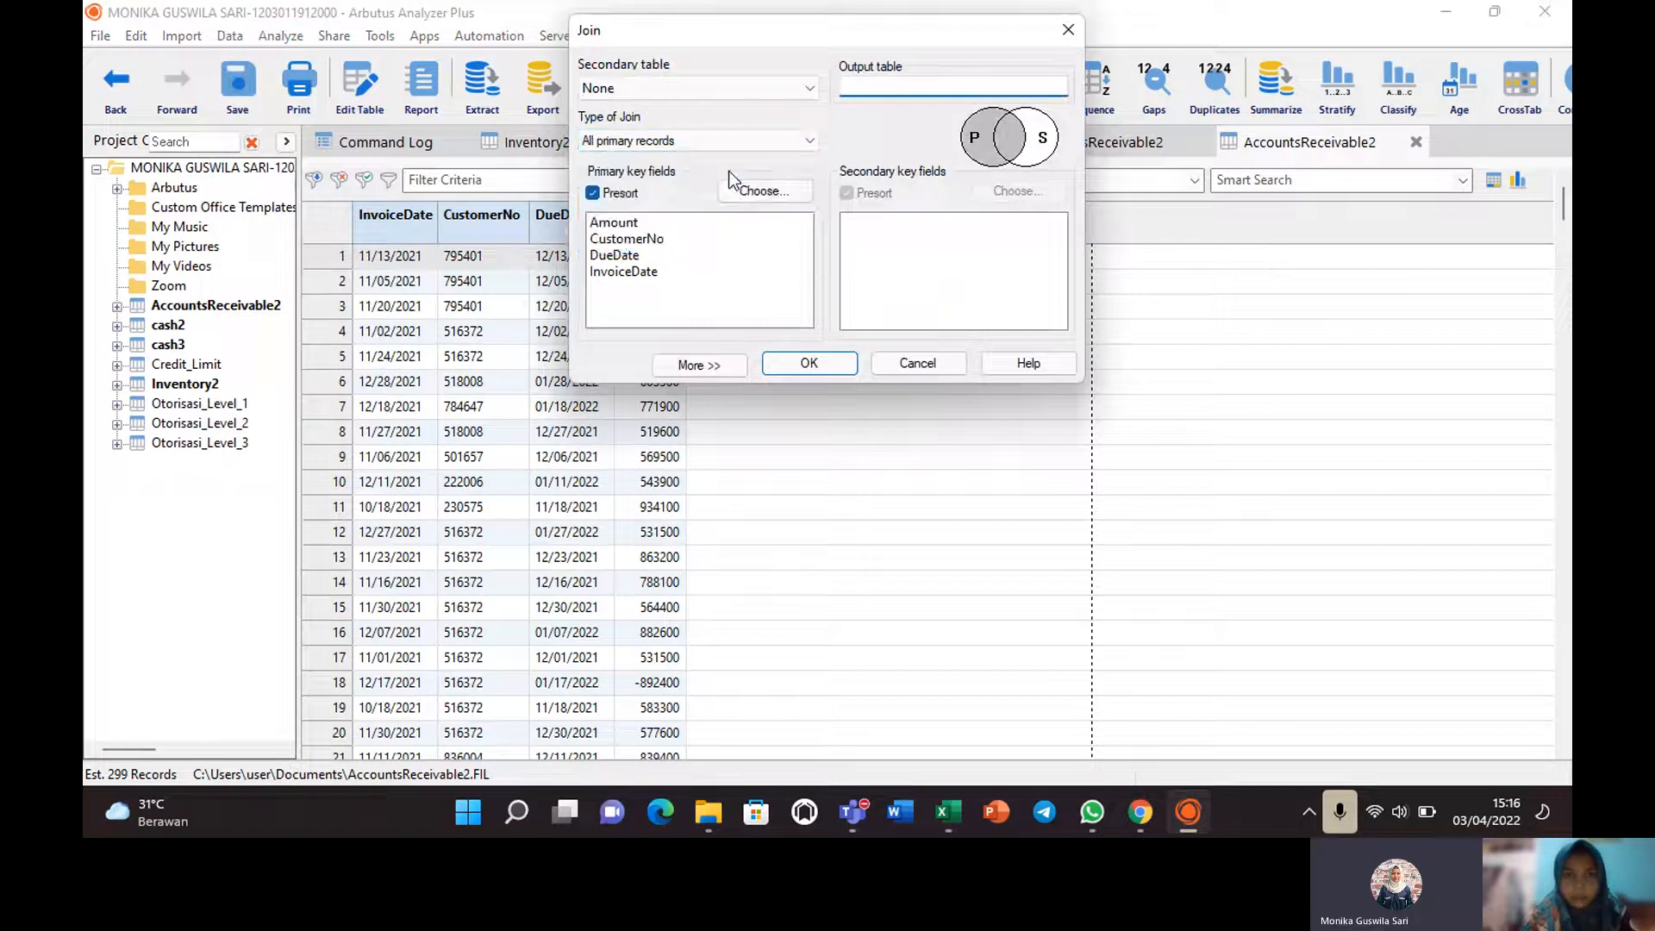
{"action": "left_click", "coordinate": [769, 191]}
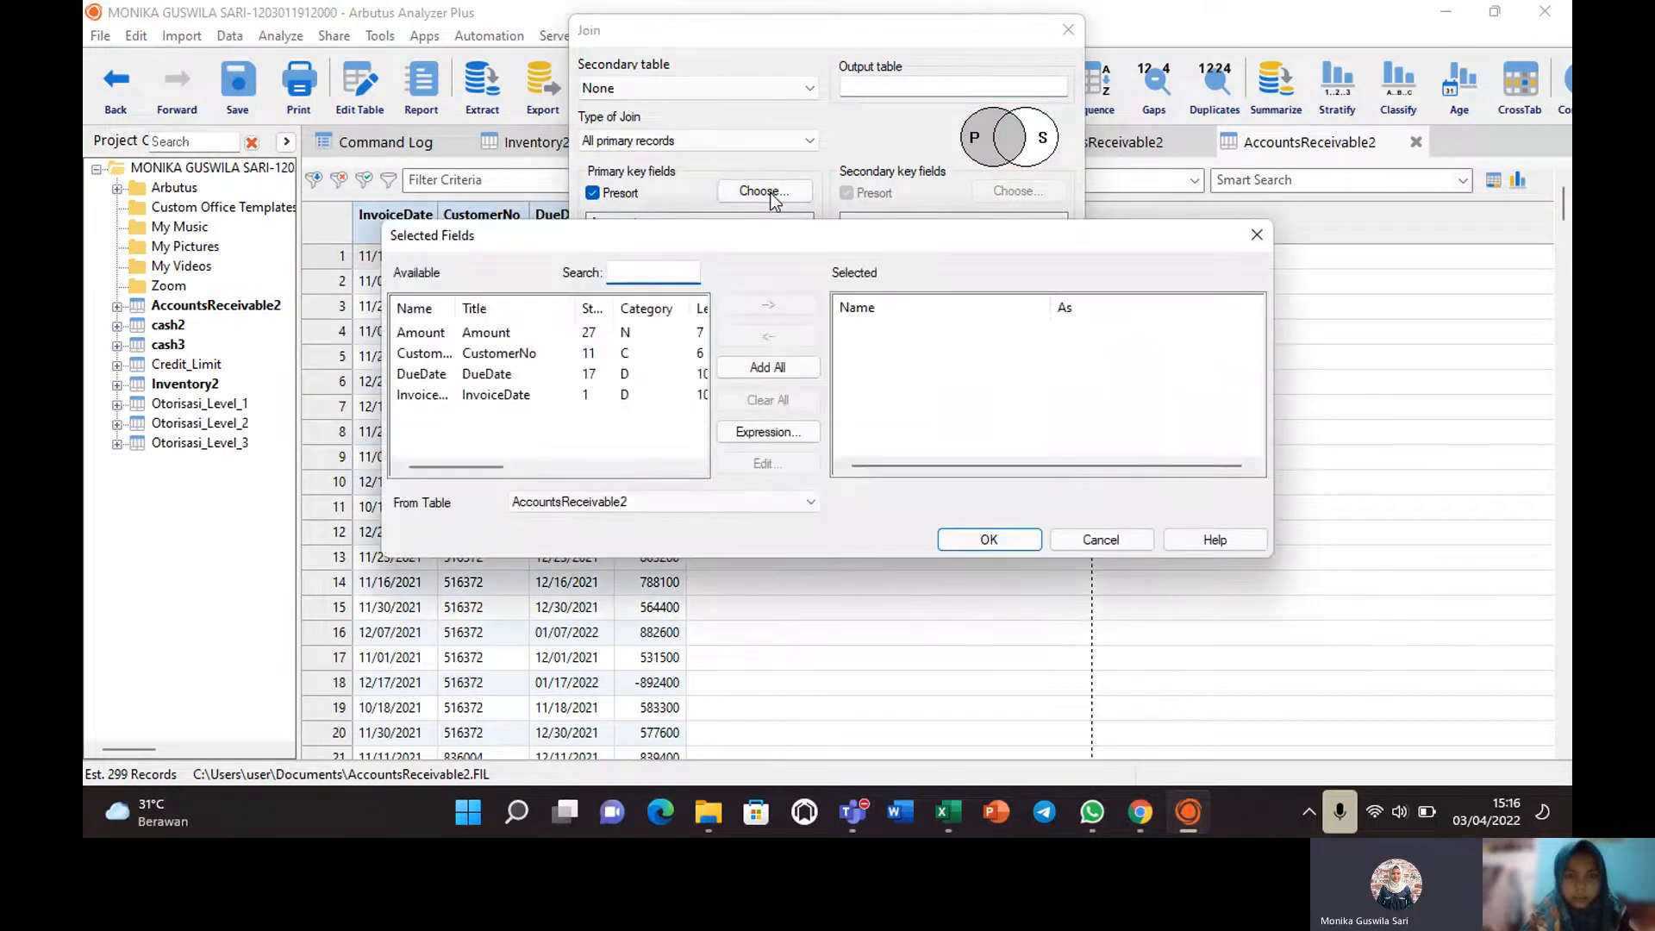
{"action": "left_click", "coordinate": [421, 332]}
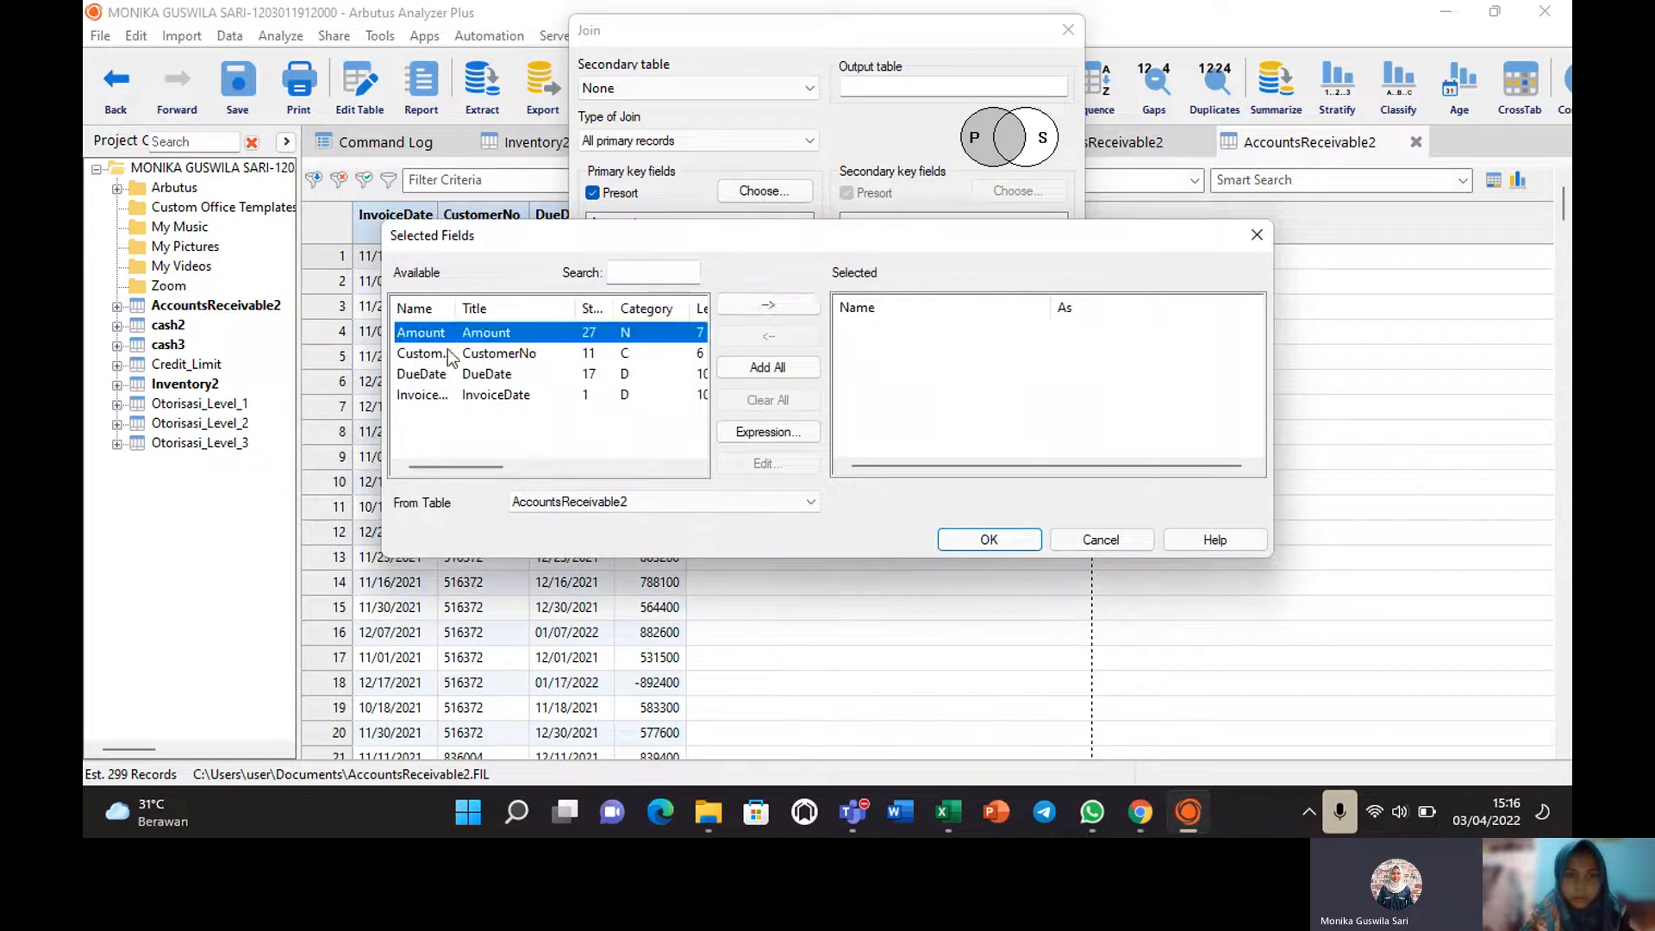
{"action": "left_click", "coordinate": [764, 306]}
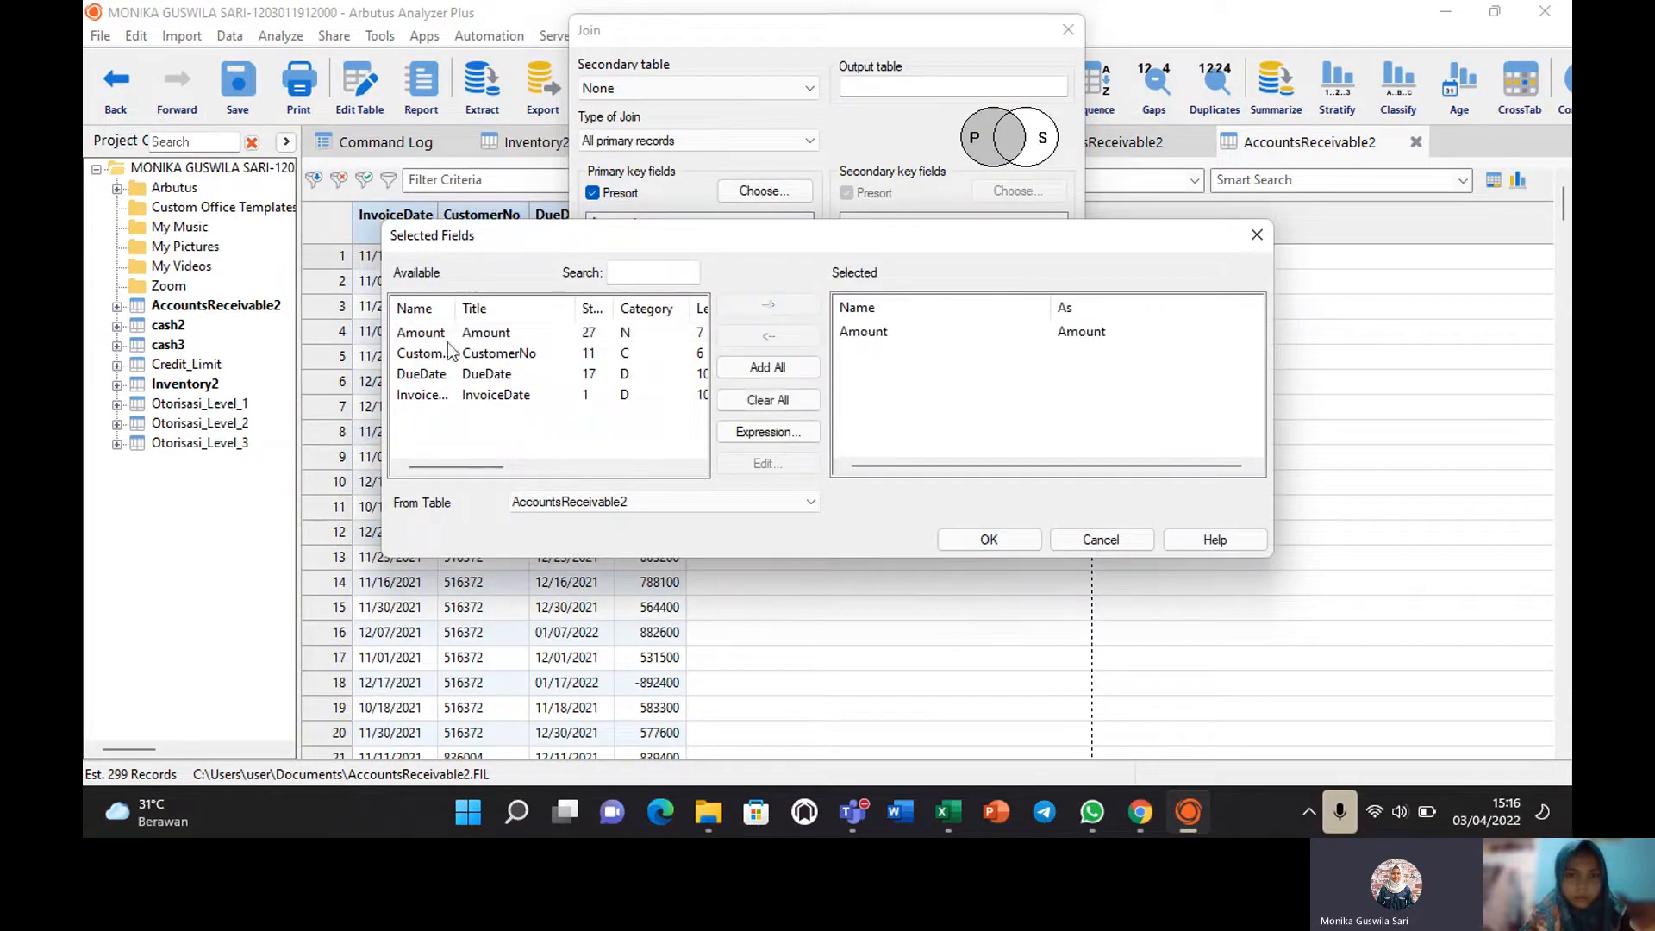
{"action": "left_click", "coordinate": [438, 352]}
{"action": "left_click", "coordinate": [765, 308]}
{"action": "left_click", "coordinate": [989, 540]}
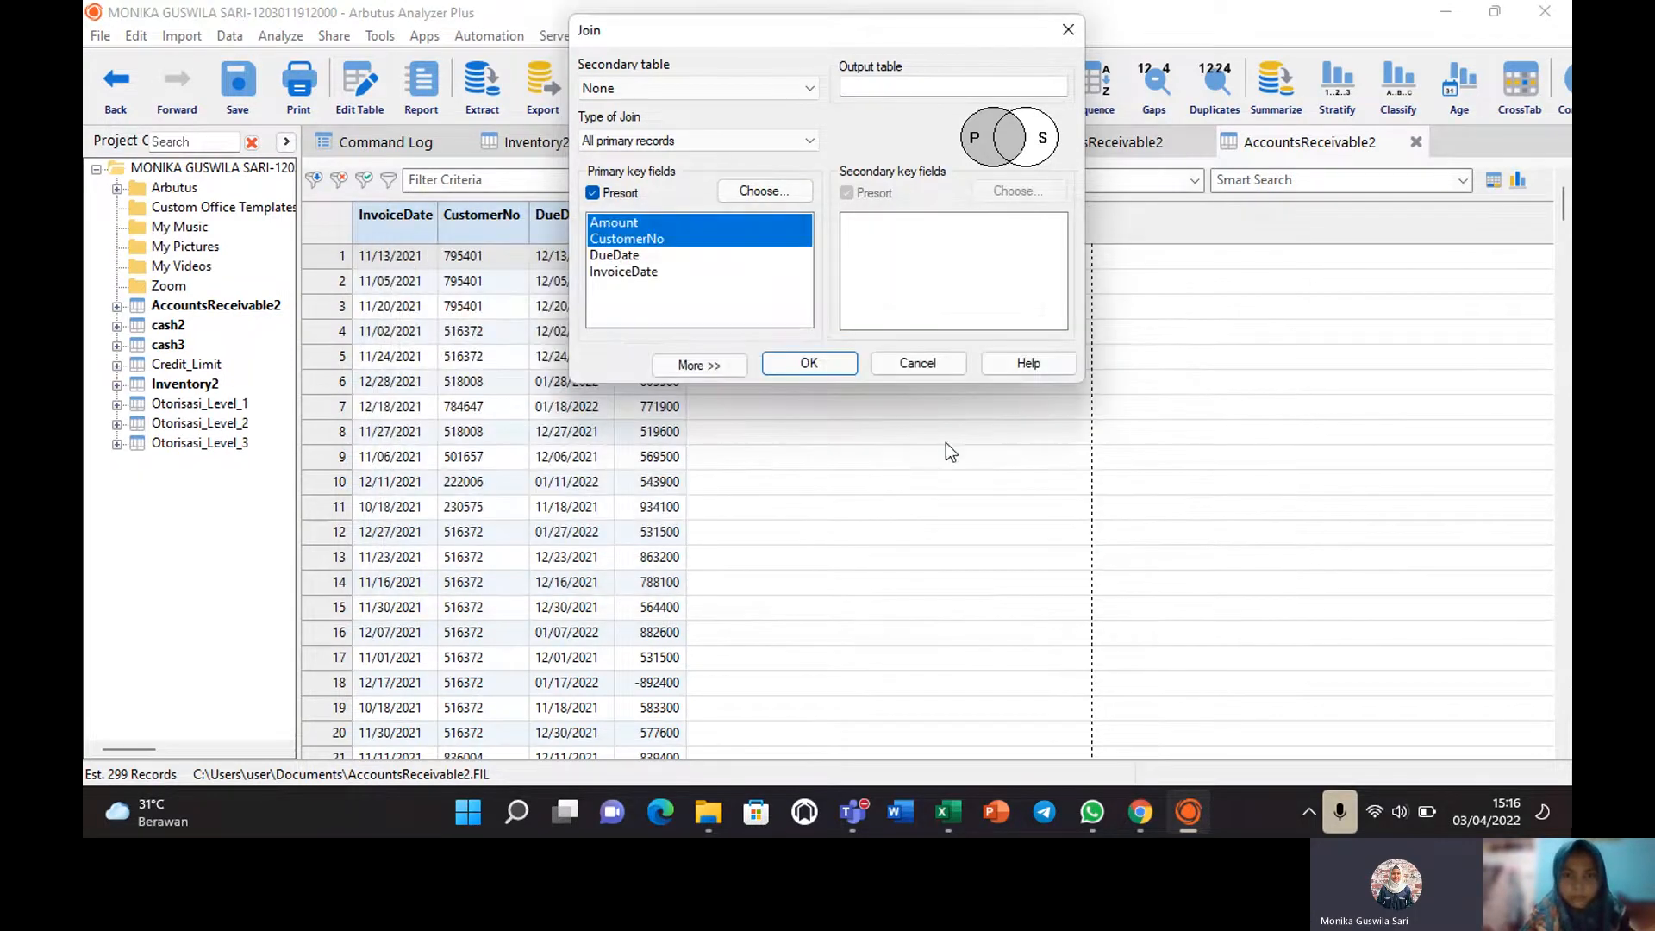
Name the output table Melampaui, try the join, then close the dialog after the secondary-table warning.
{"action": "left_click", "coordinate": [889, 88]}
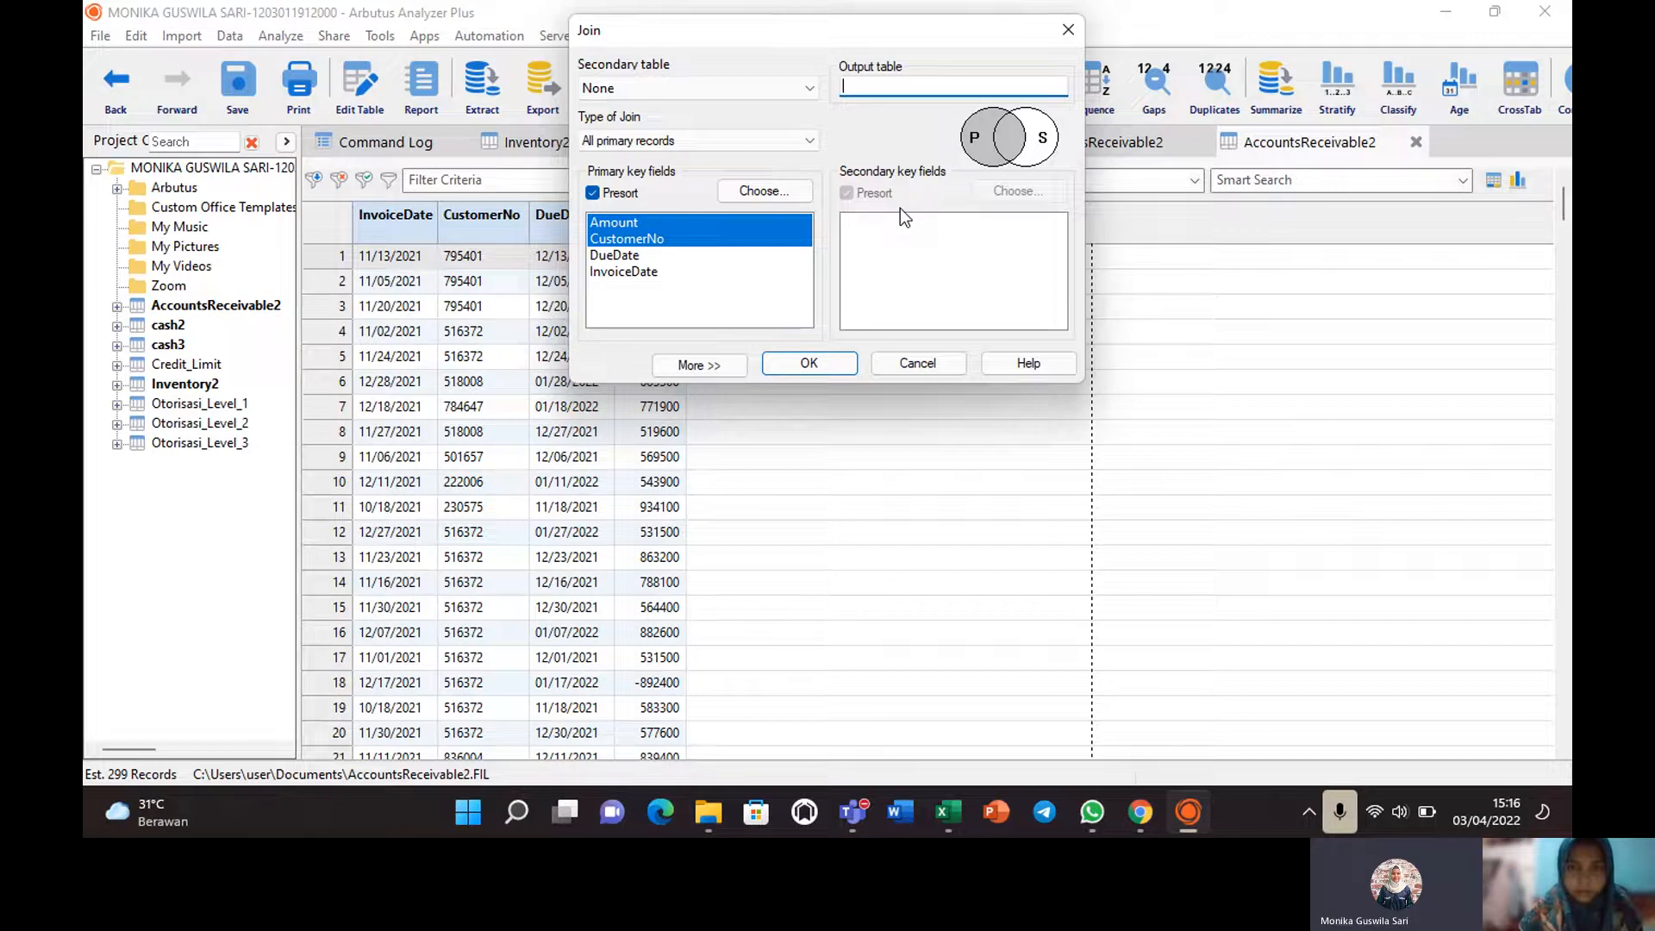
{"action": "type", "text": "P"}
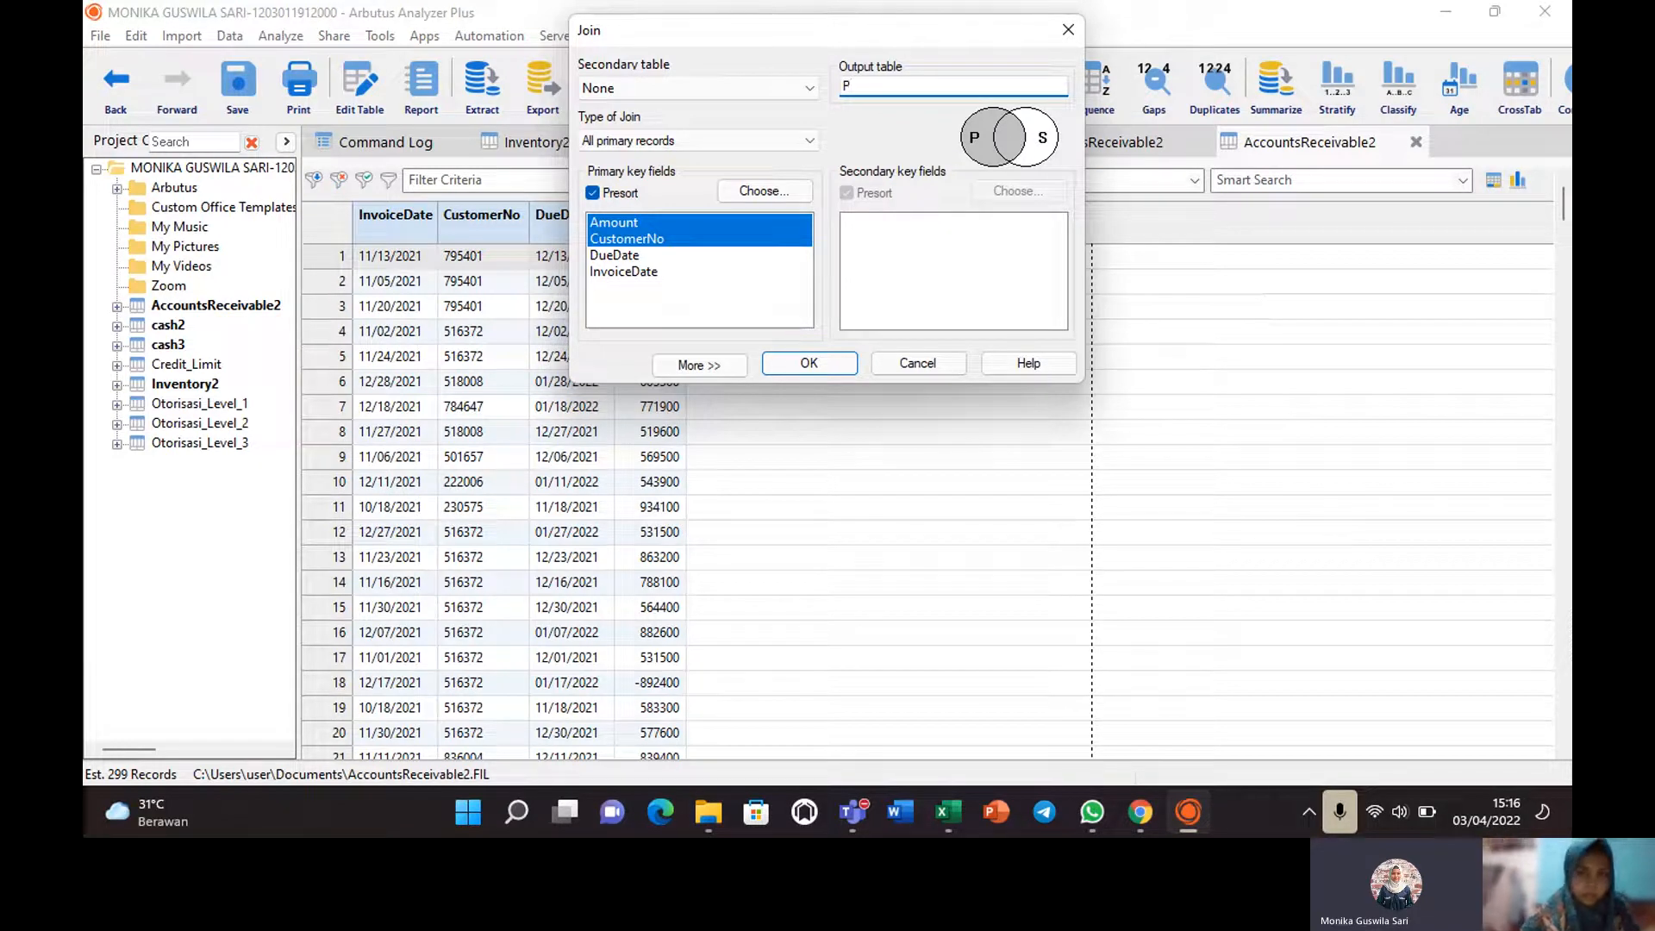
{"action": "left_click", "coordinate": [810, 88]}
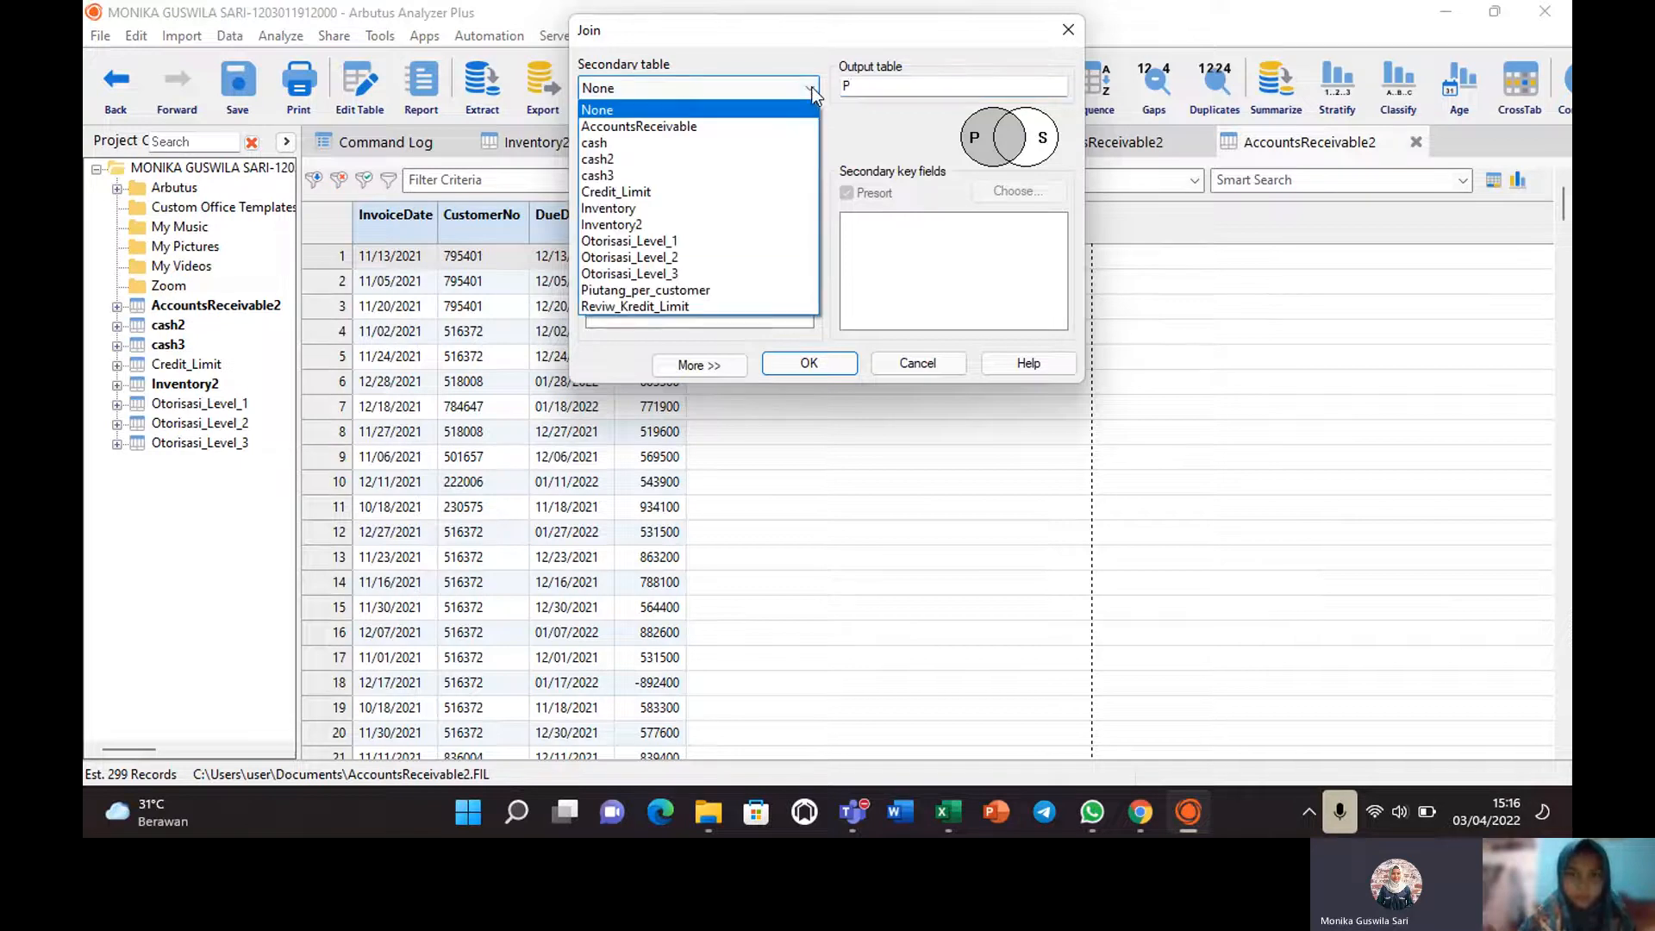
{"action": "left_click", "coordinate": [917, 81]}
{"action": "left_click", "coordinate": [889, 84]}
{"action": "key", "text": "BackSpace"}
{"action": "type", "text": "Melampaui"}
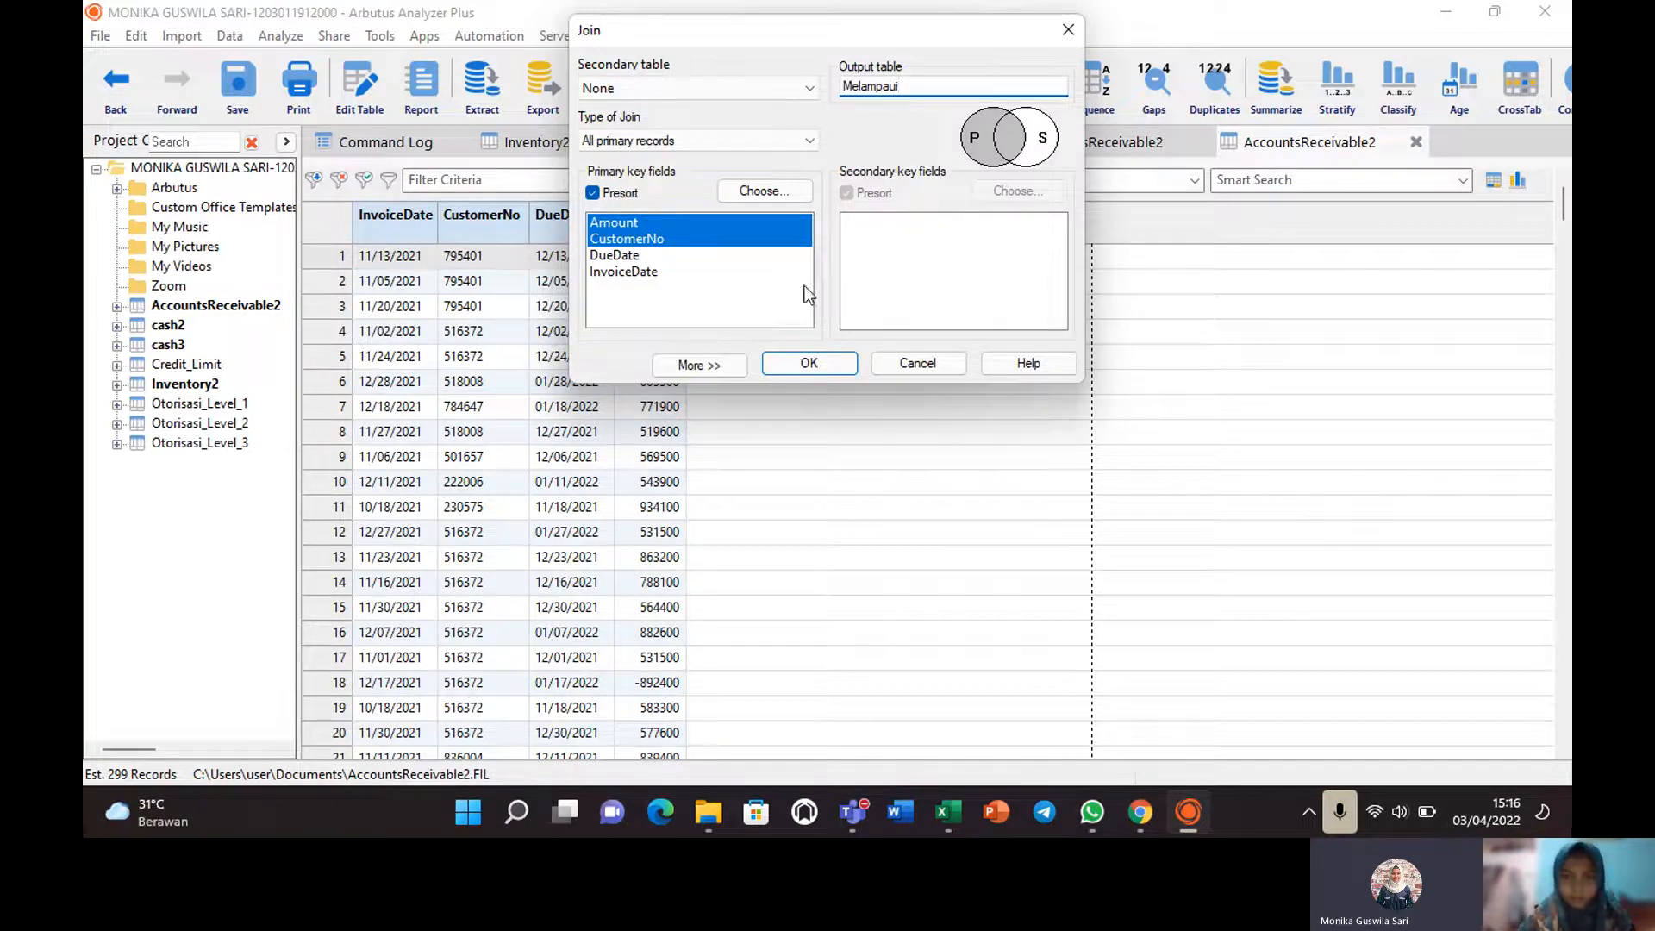
{"action": "left_click", "coordinate": [825, 365]}
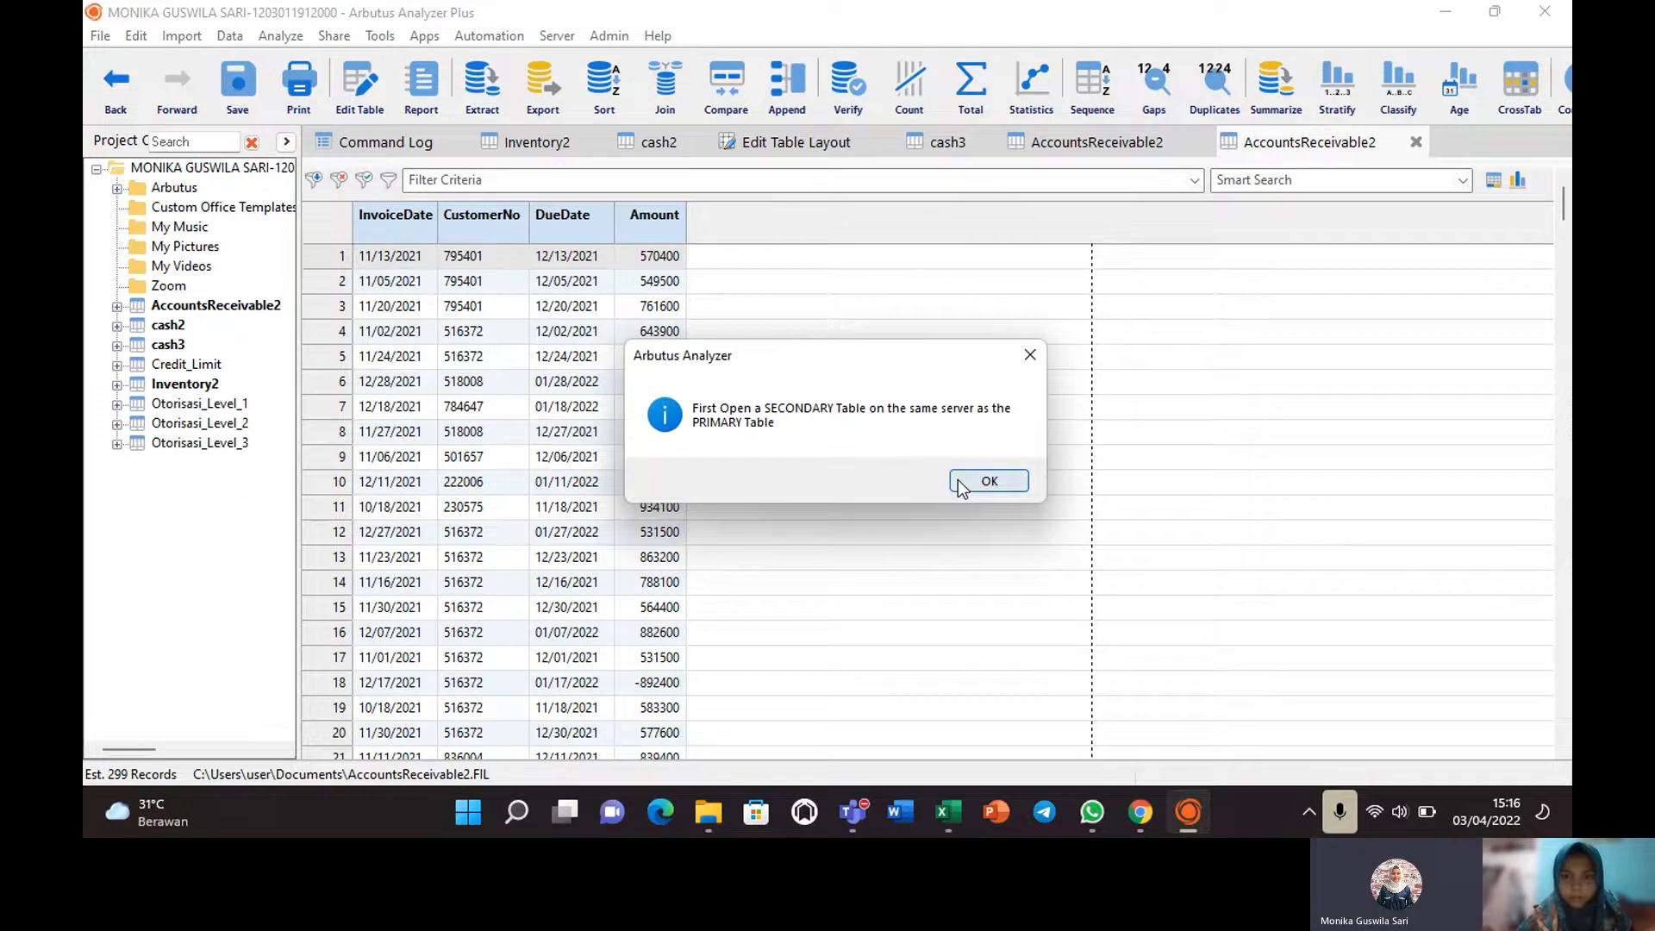
{"action": "left_click", "coordinate": [959, 480]}
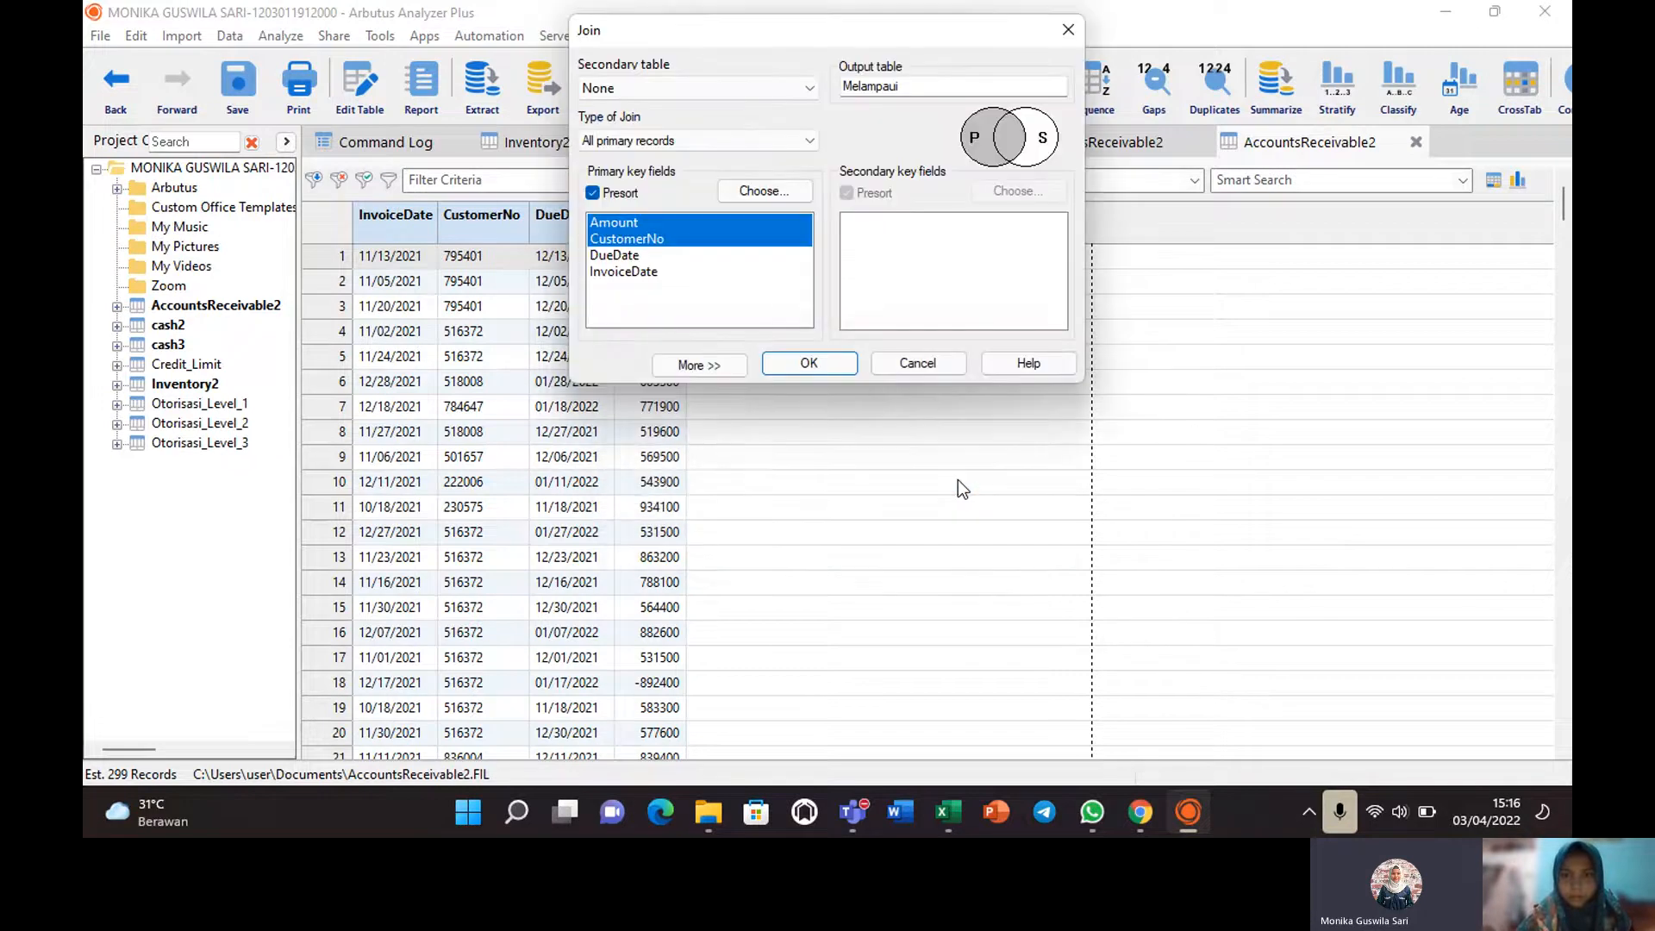
{"action": "left_click", "coordinate": [1066, 29]}
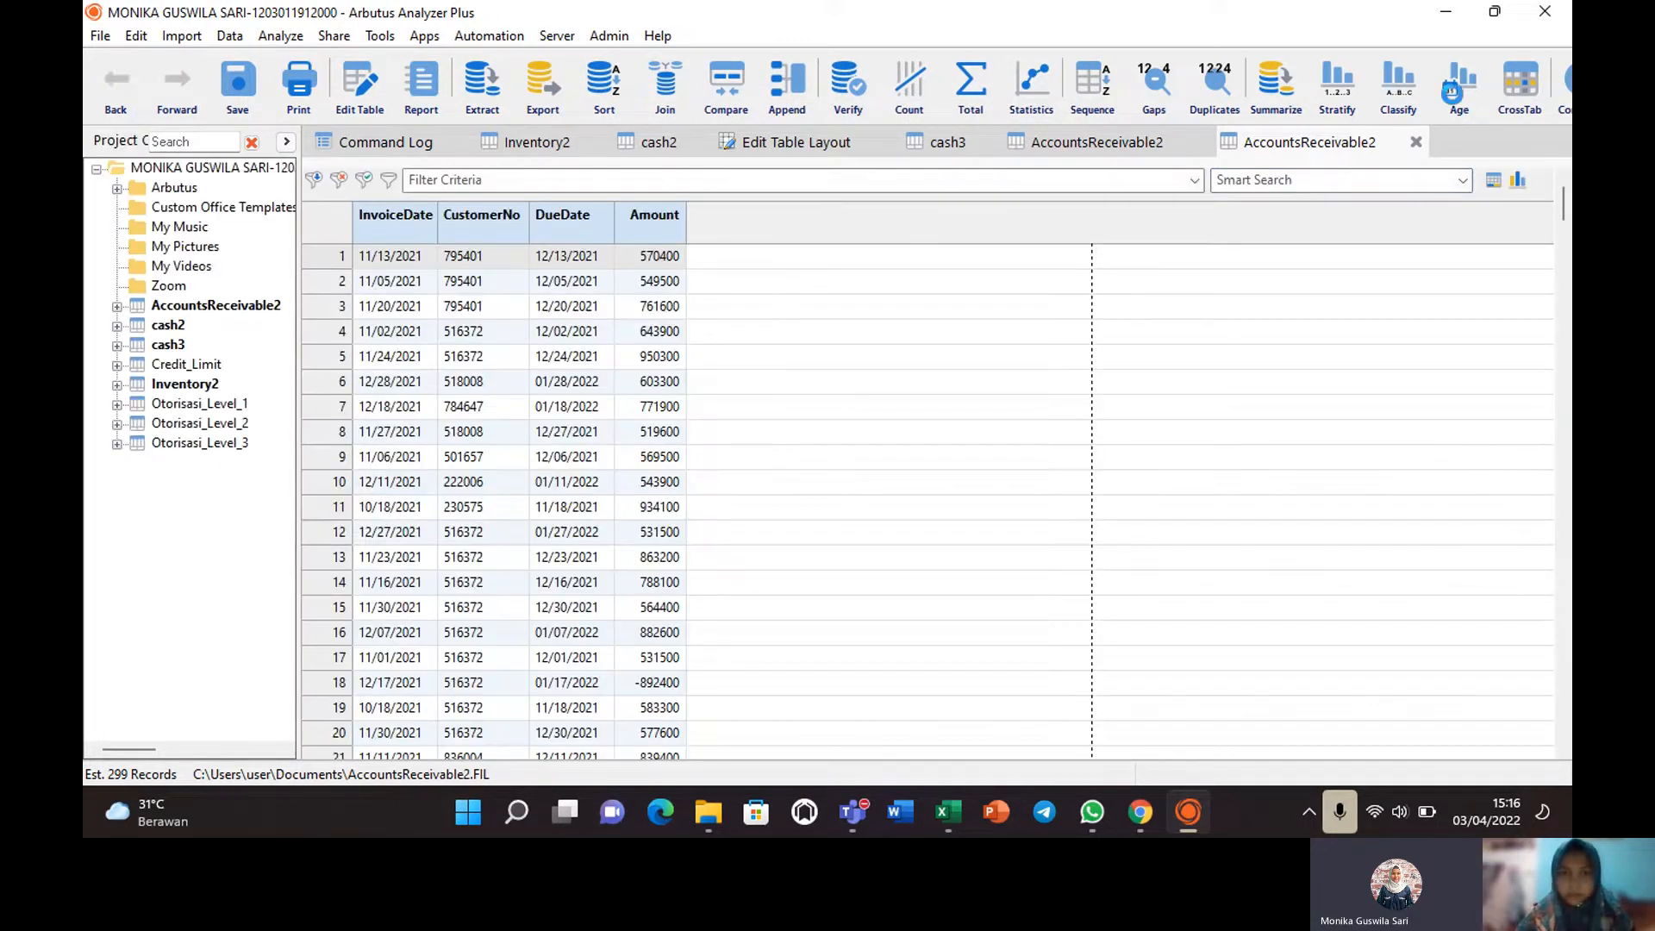
Age AccountsReceivable2 by DueDate at cutoff April 3, 2022, accumulating all fields.
{"action": "left_click", "coordinate": [1457, 97]}
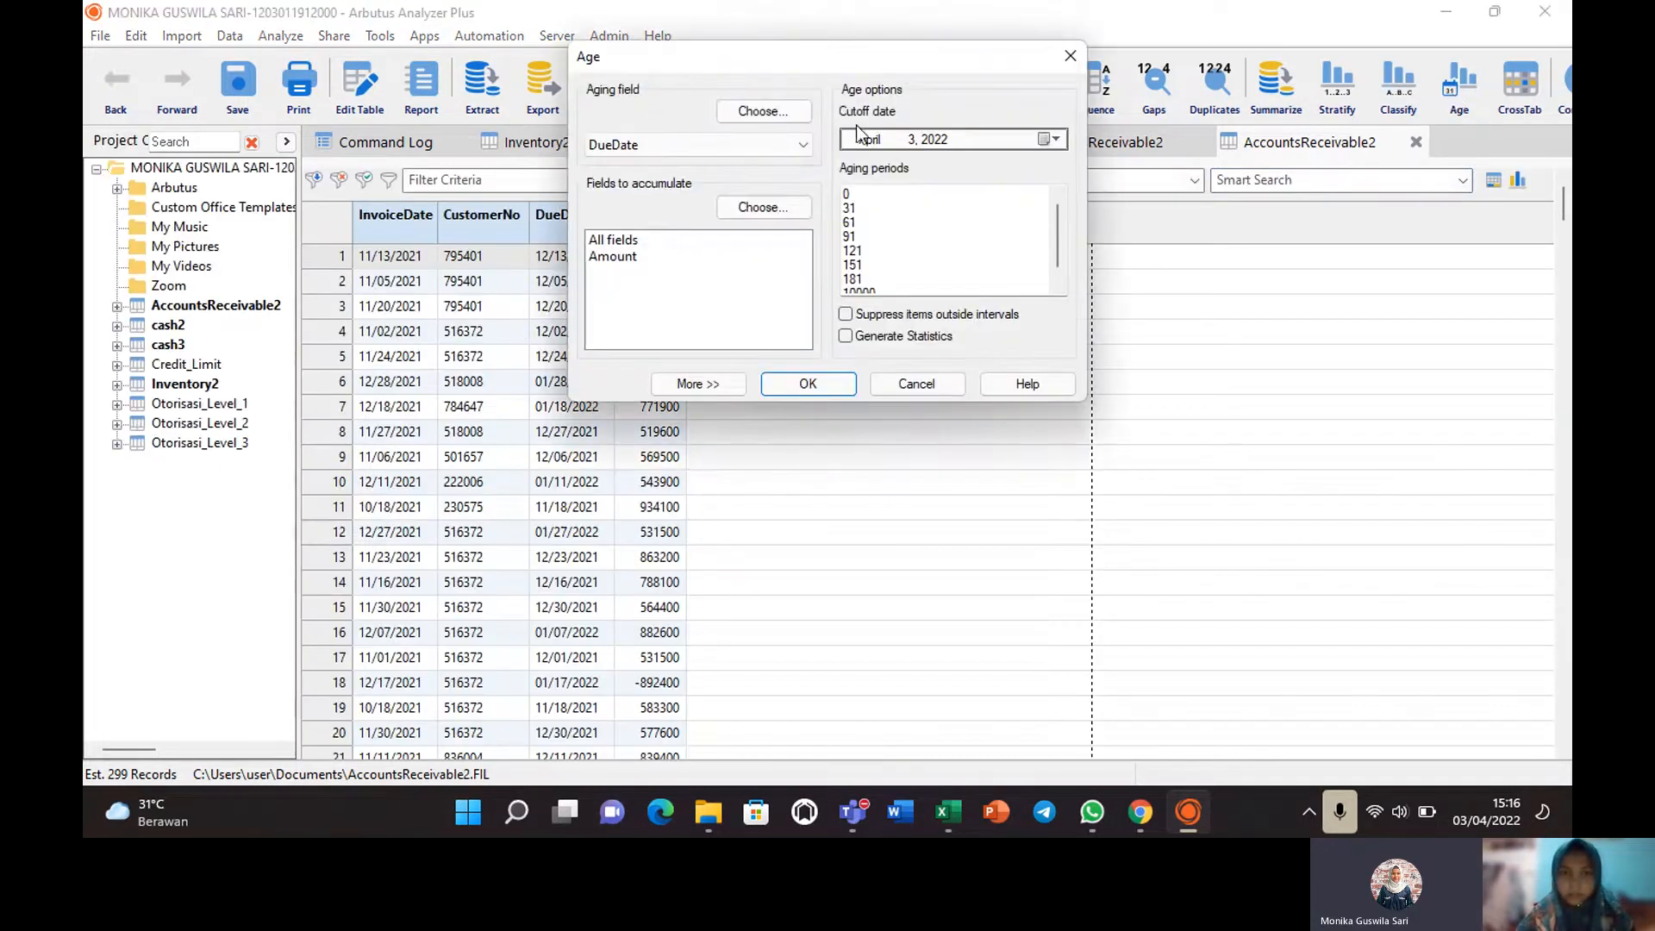
{"action": "left_click", "coordinate": [624, 240]}
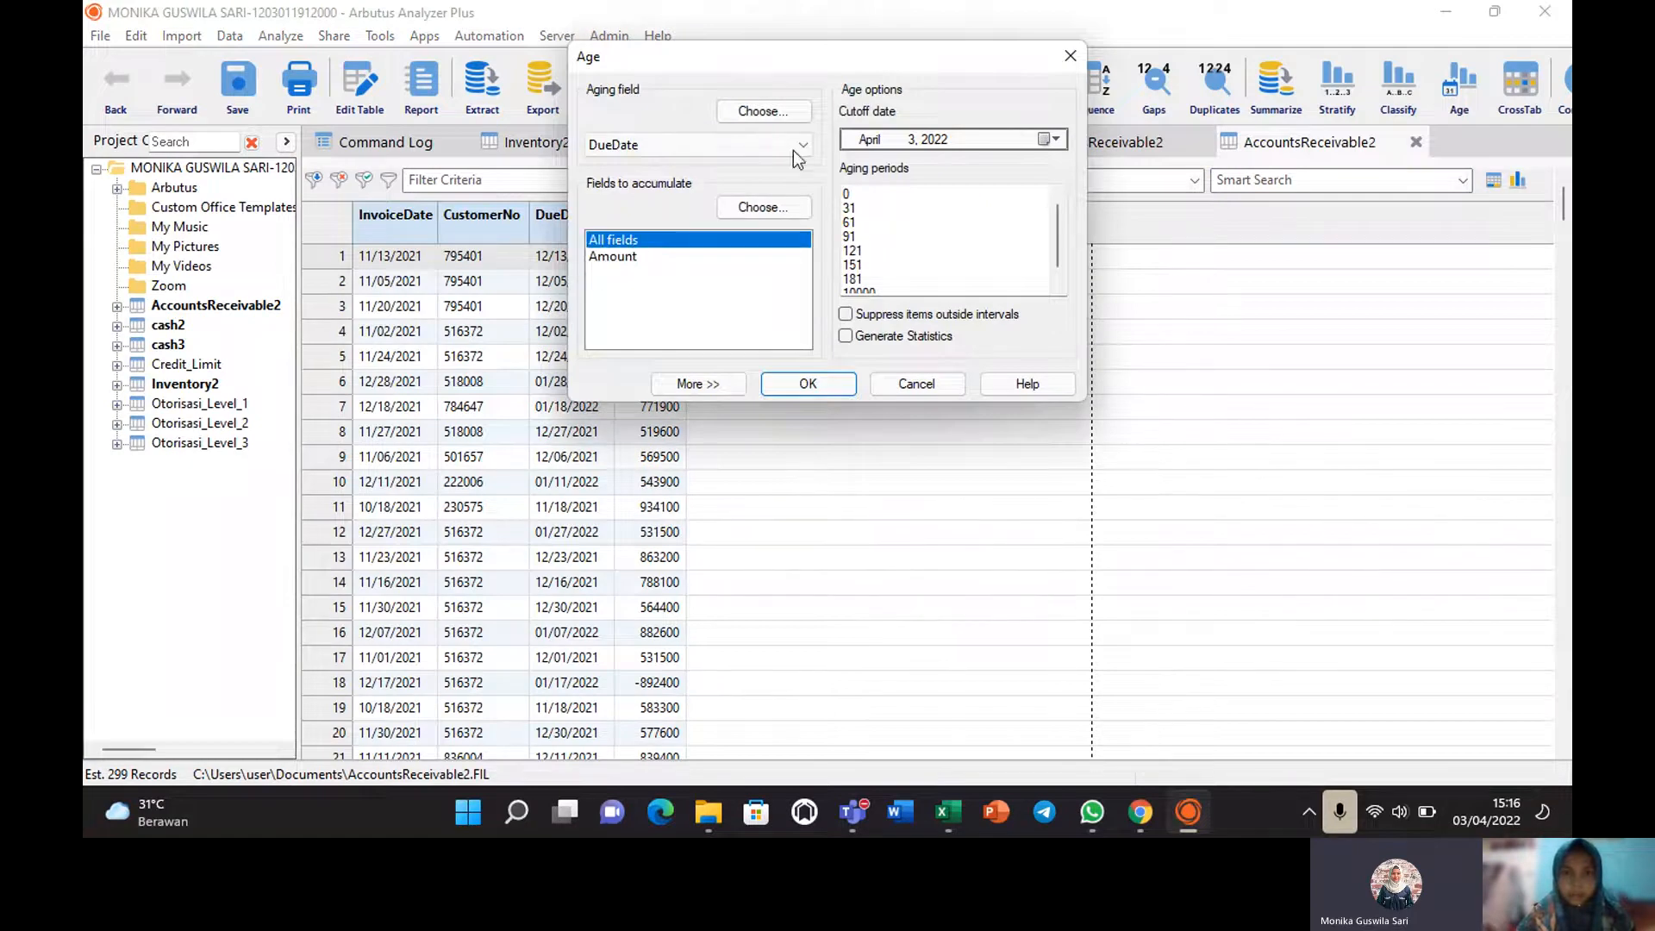
{"action": "left_click", "coordinate": [817, 388]}
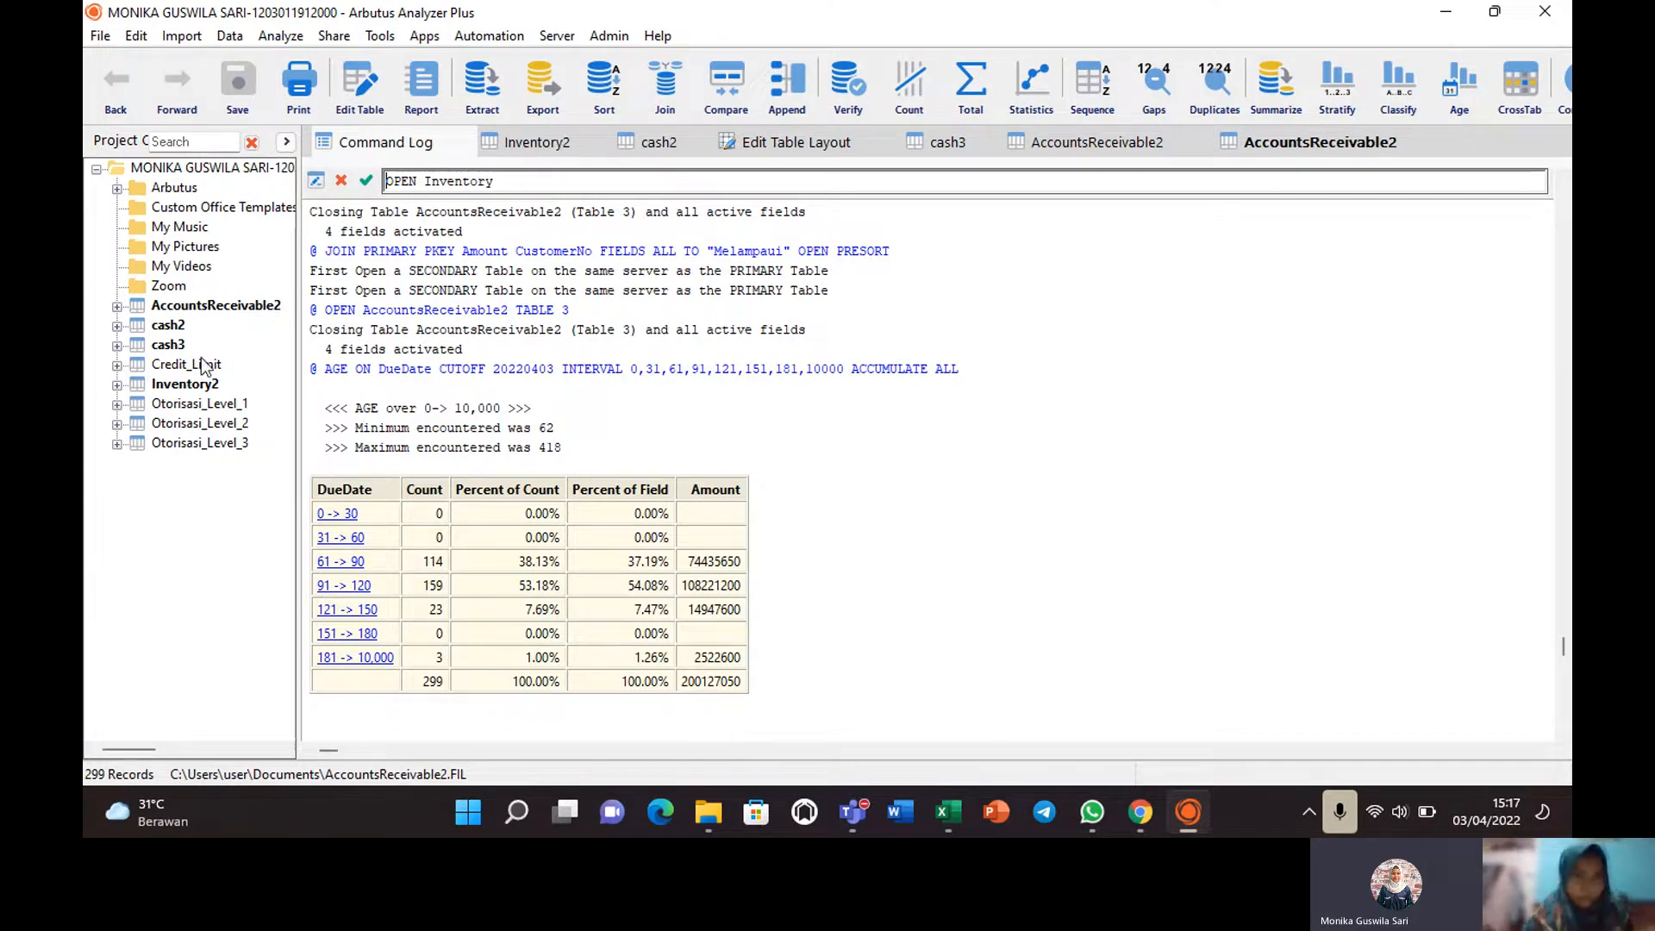
Reopen the AccountsReceivable2 table so its 299 invoice records replace the aging results.
{"action": "double_click", "coordinate": [201, 307]}
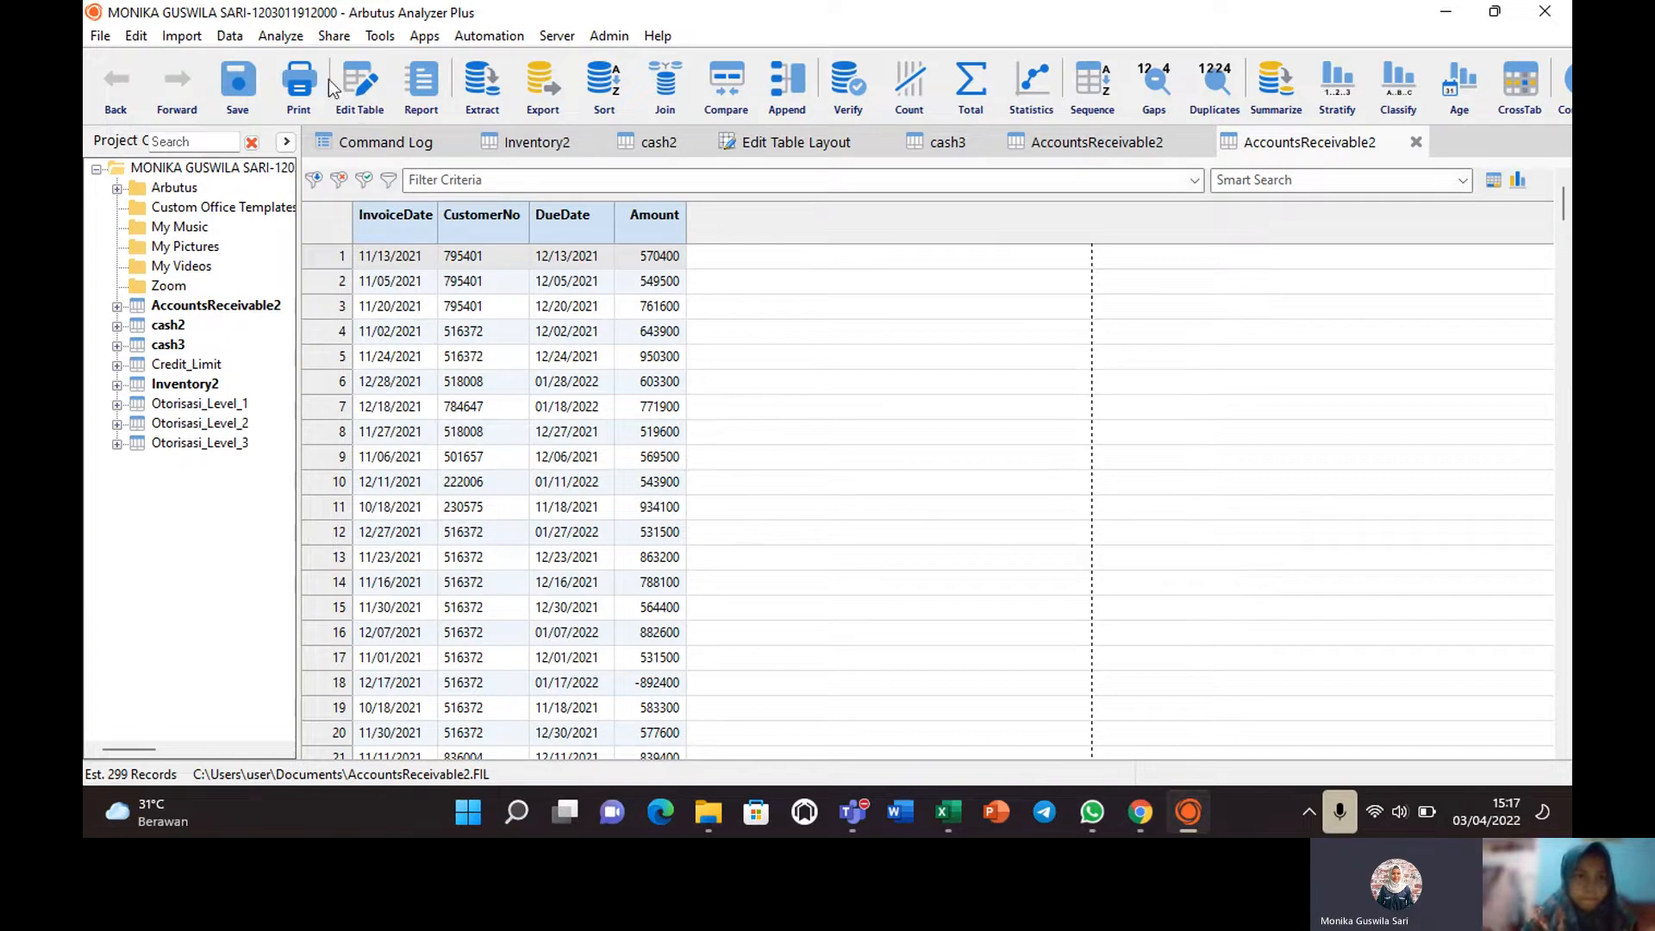
{"action": "left_click", "coordinate": [230, 37]}
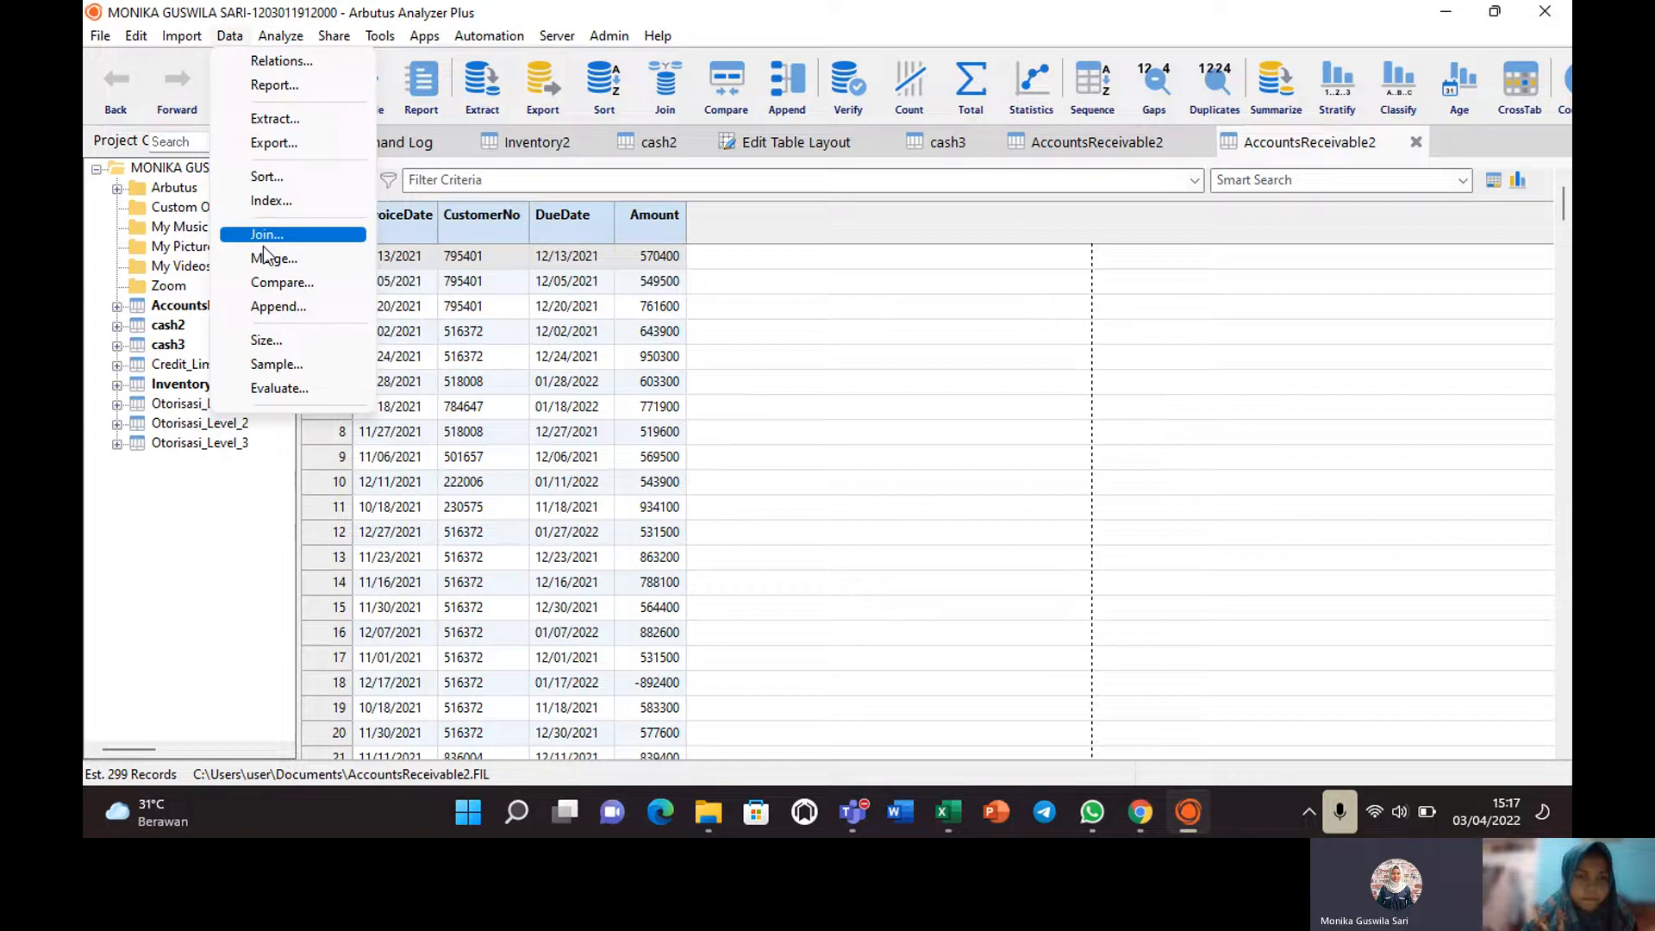
{"action": "left_click", "coordinate": [265, 245]}
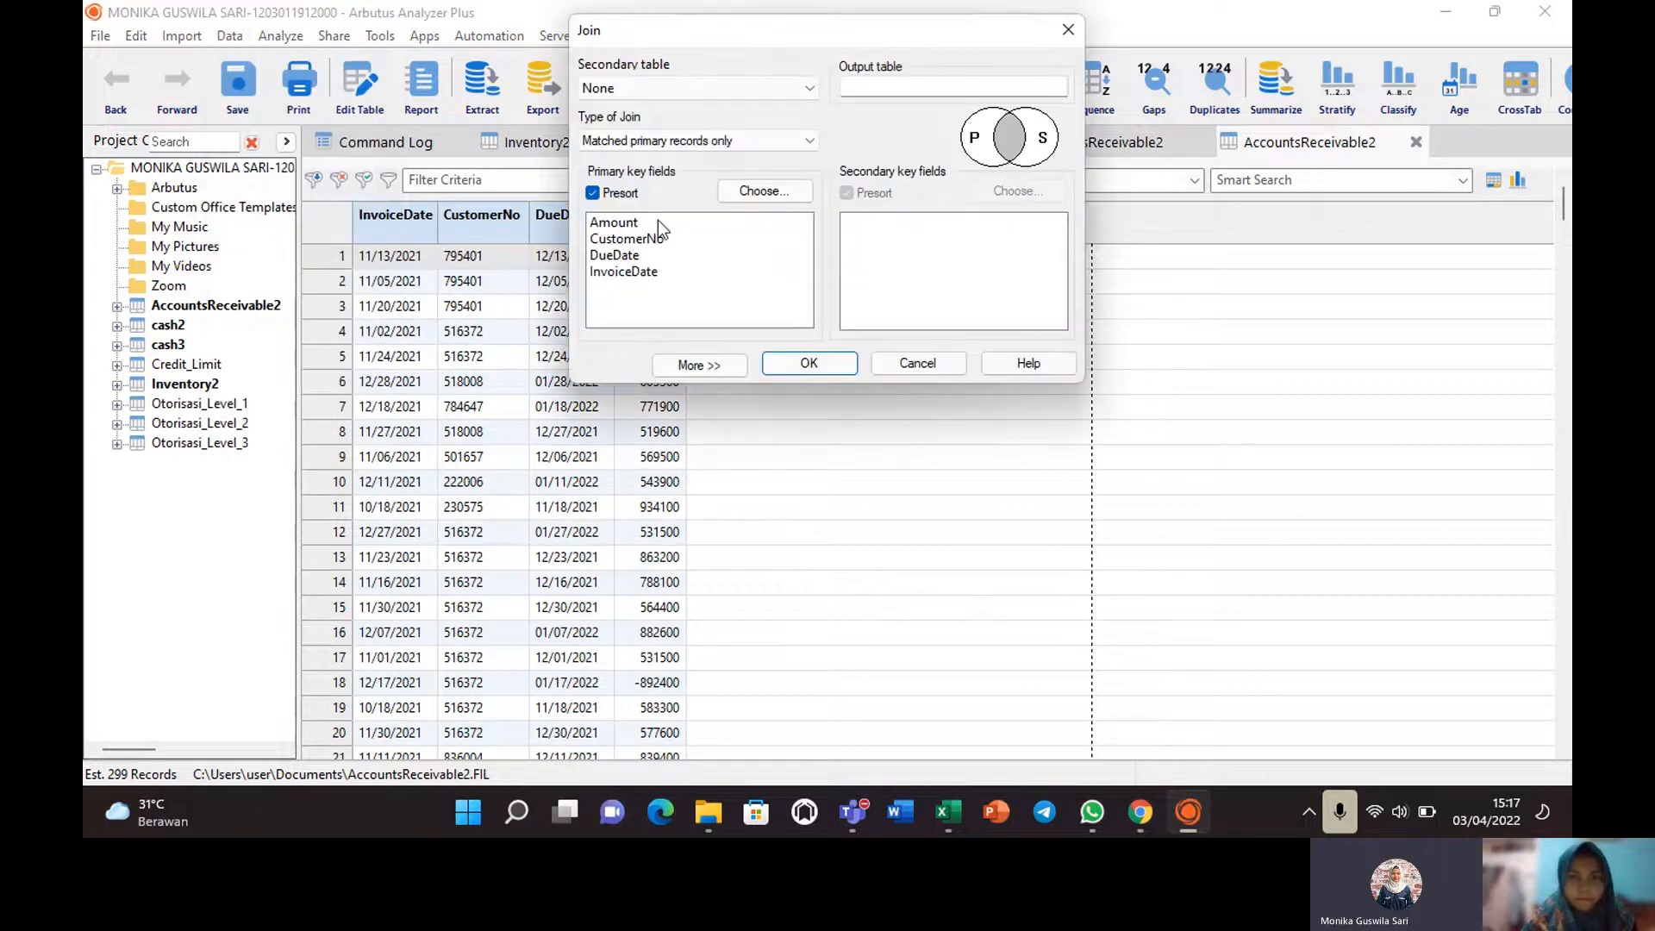
{"action": "left_click", "coordinate": [776, 190]}
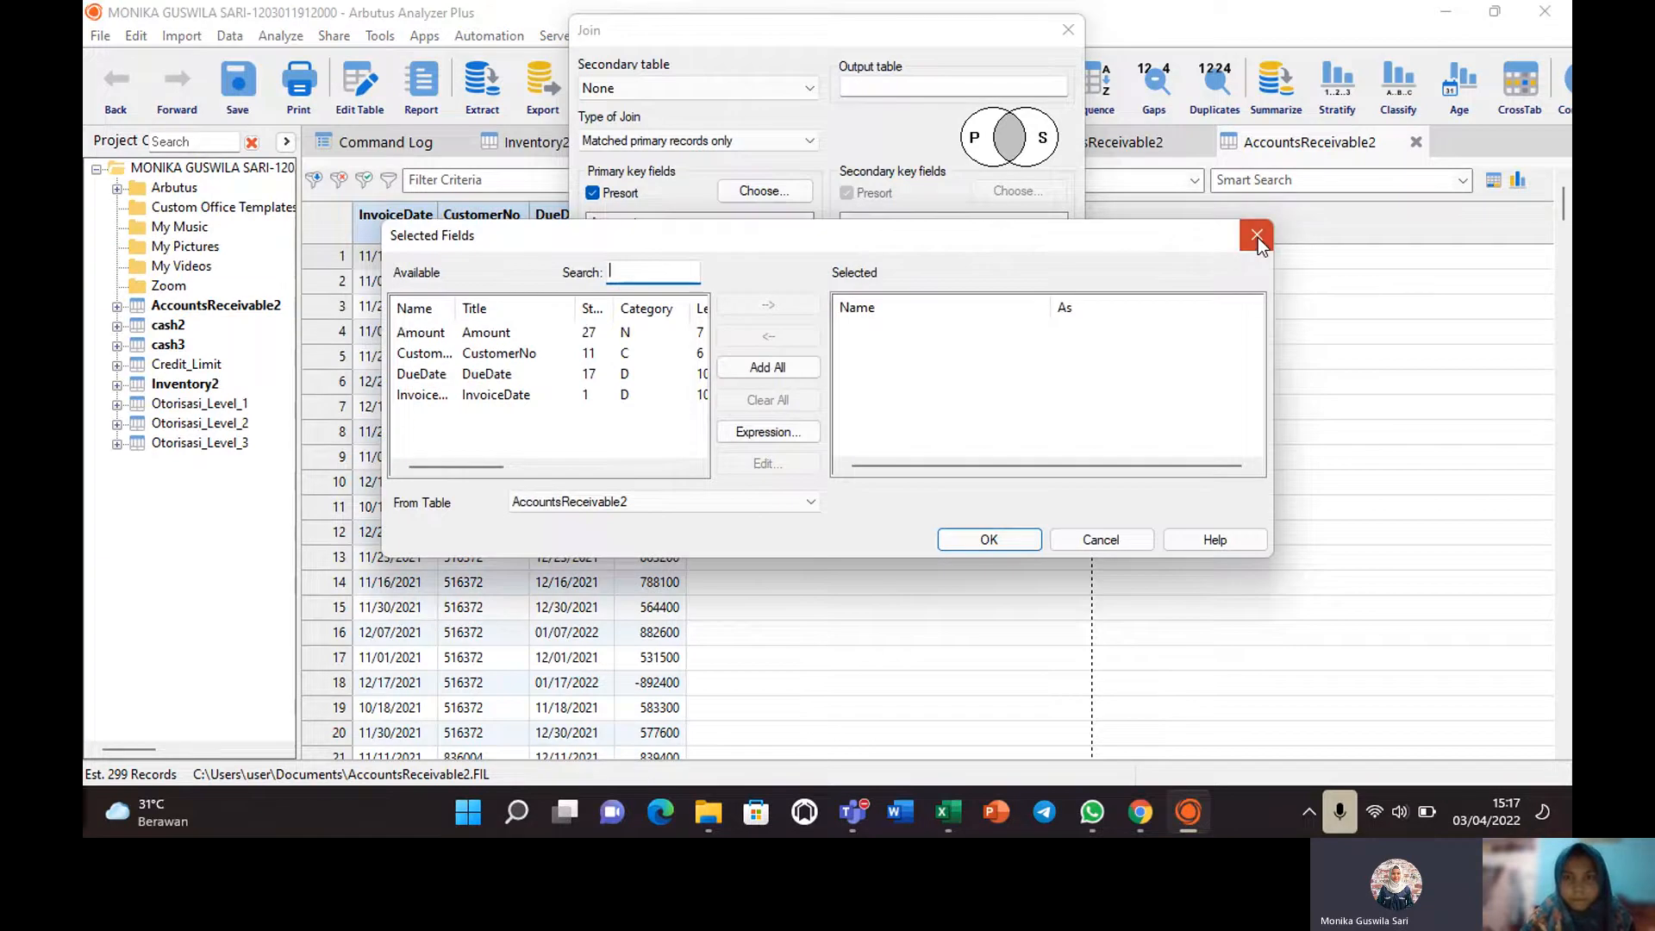
{"action": "left_click", "coordinate": [1257, 236]}
{"action": "left_click", "coordinate": [1069, 31]}
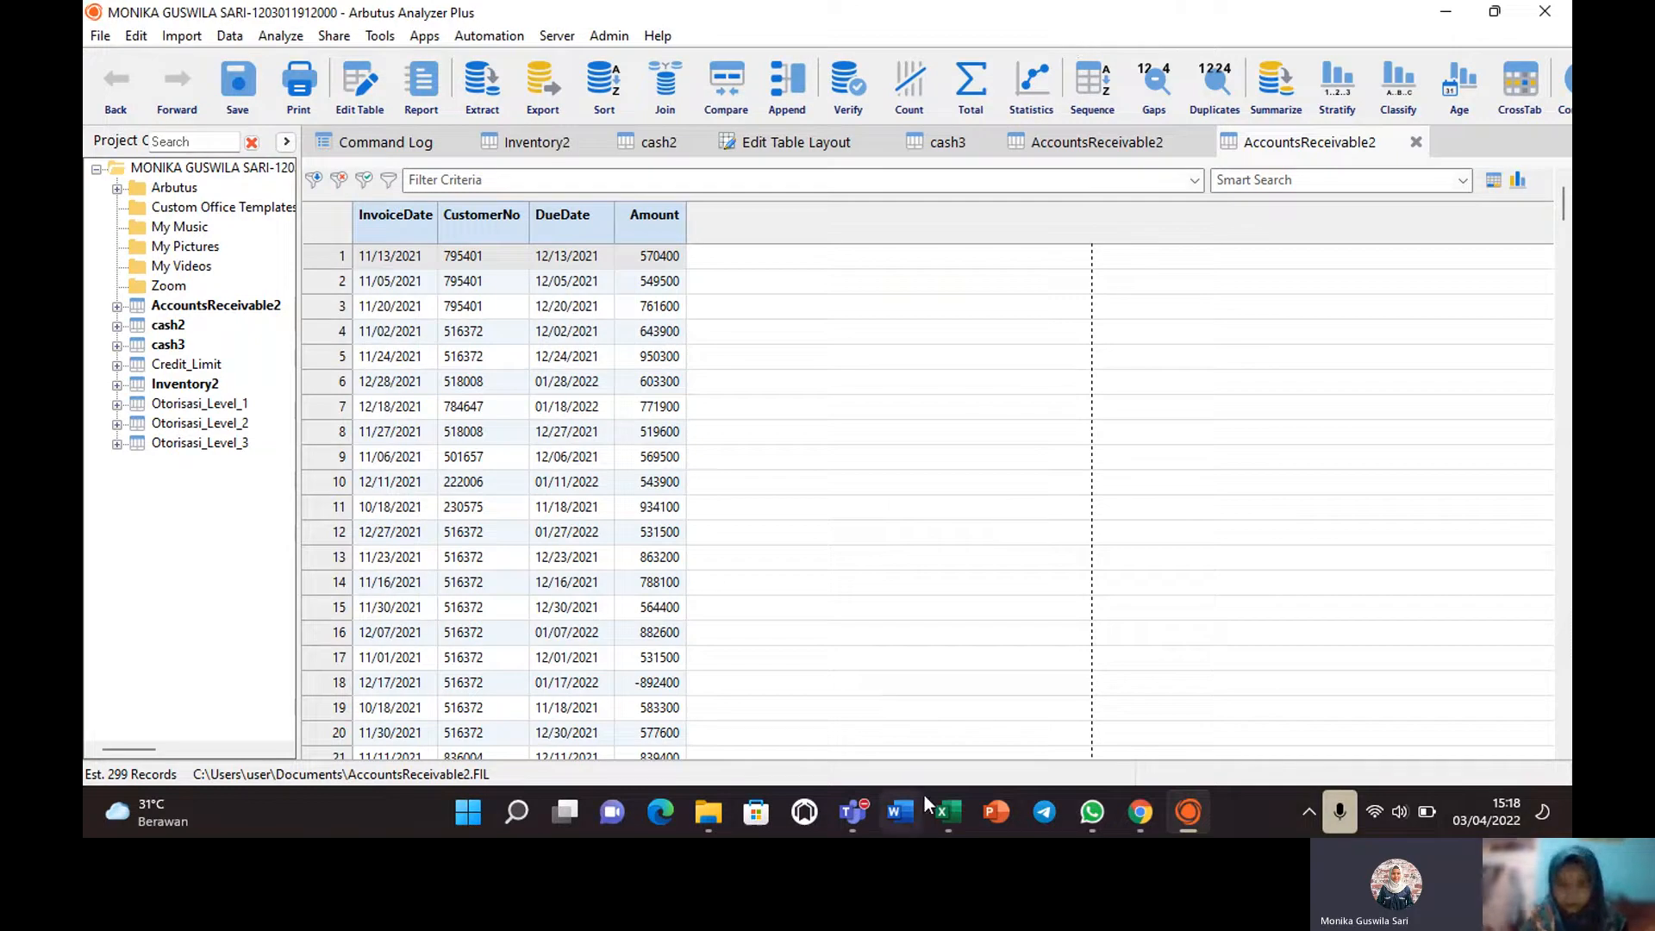
{"action": "mouse_move", "coordinate": [943, 807]}
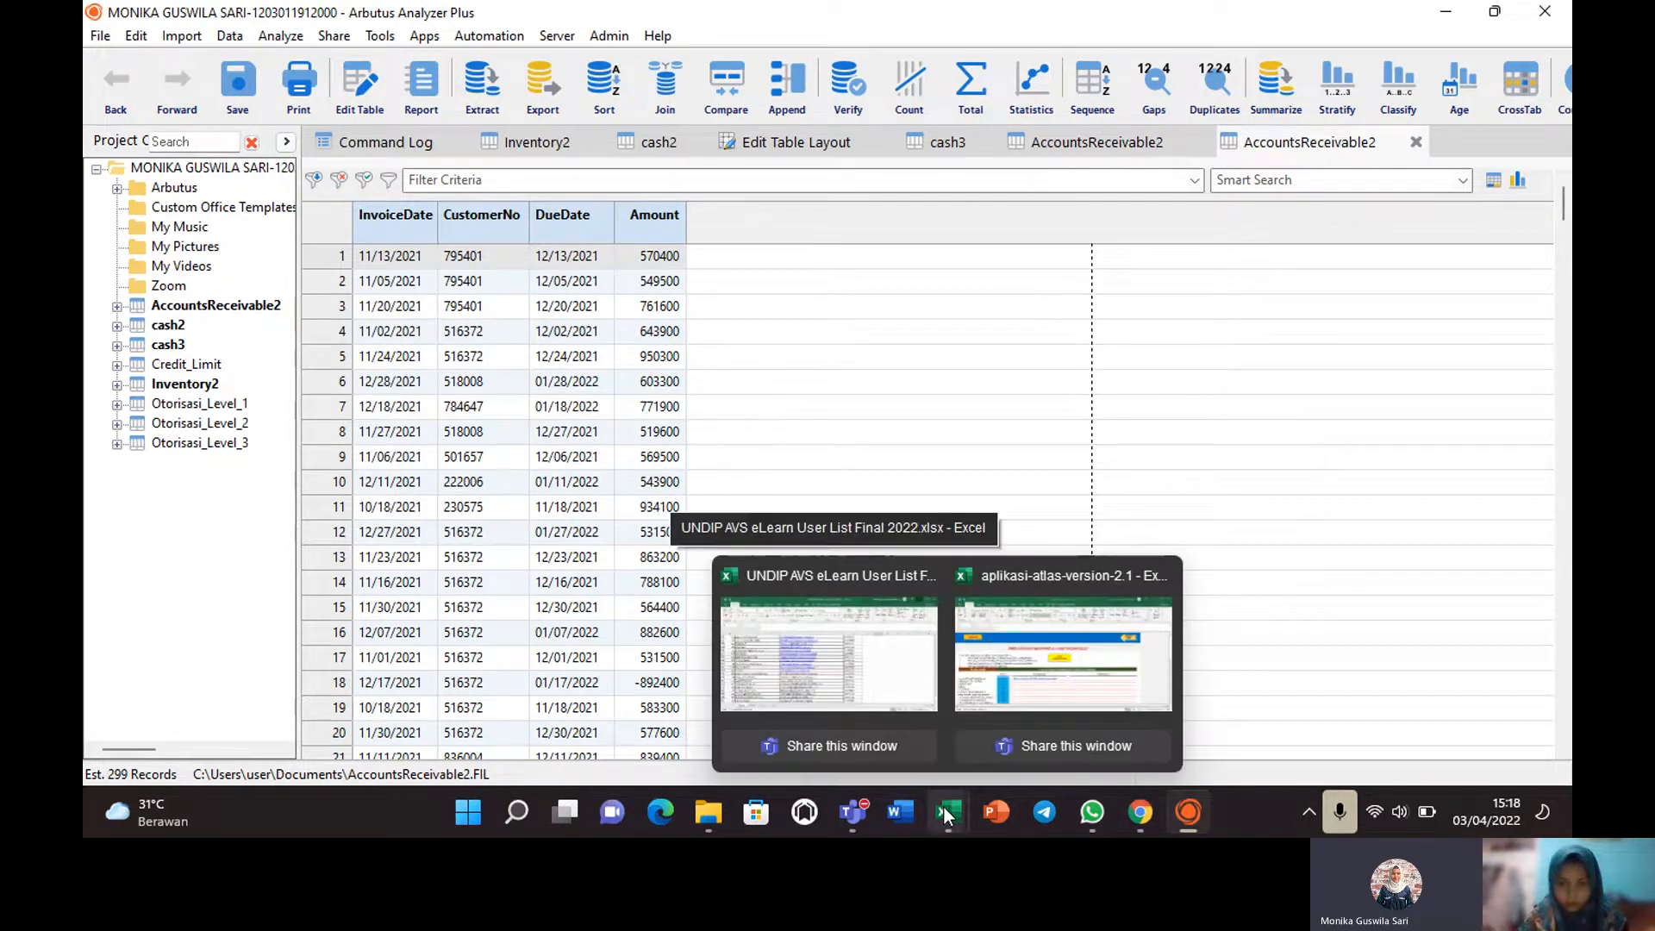
{"action": "left_click", "coordinate": [1024, 670]}
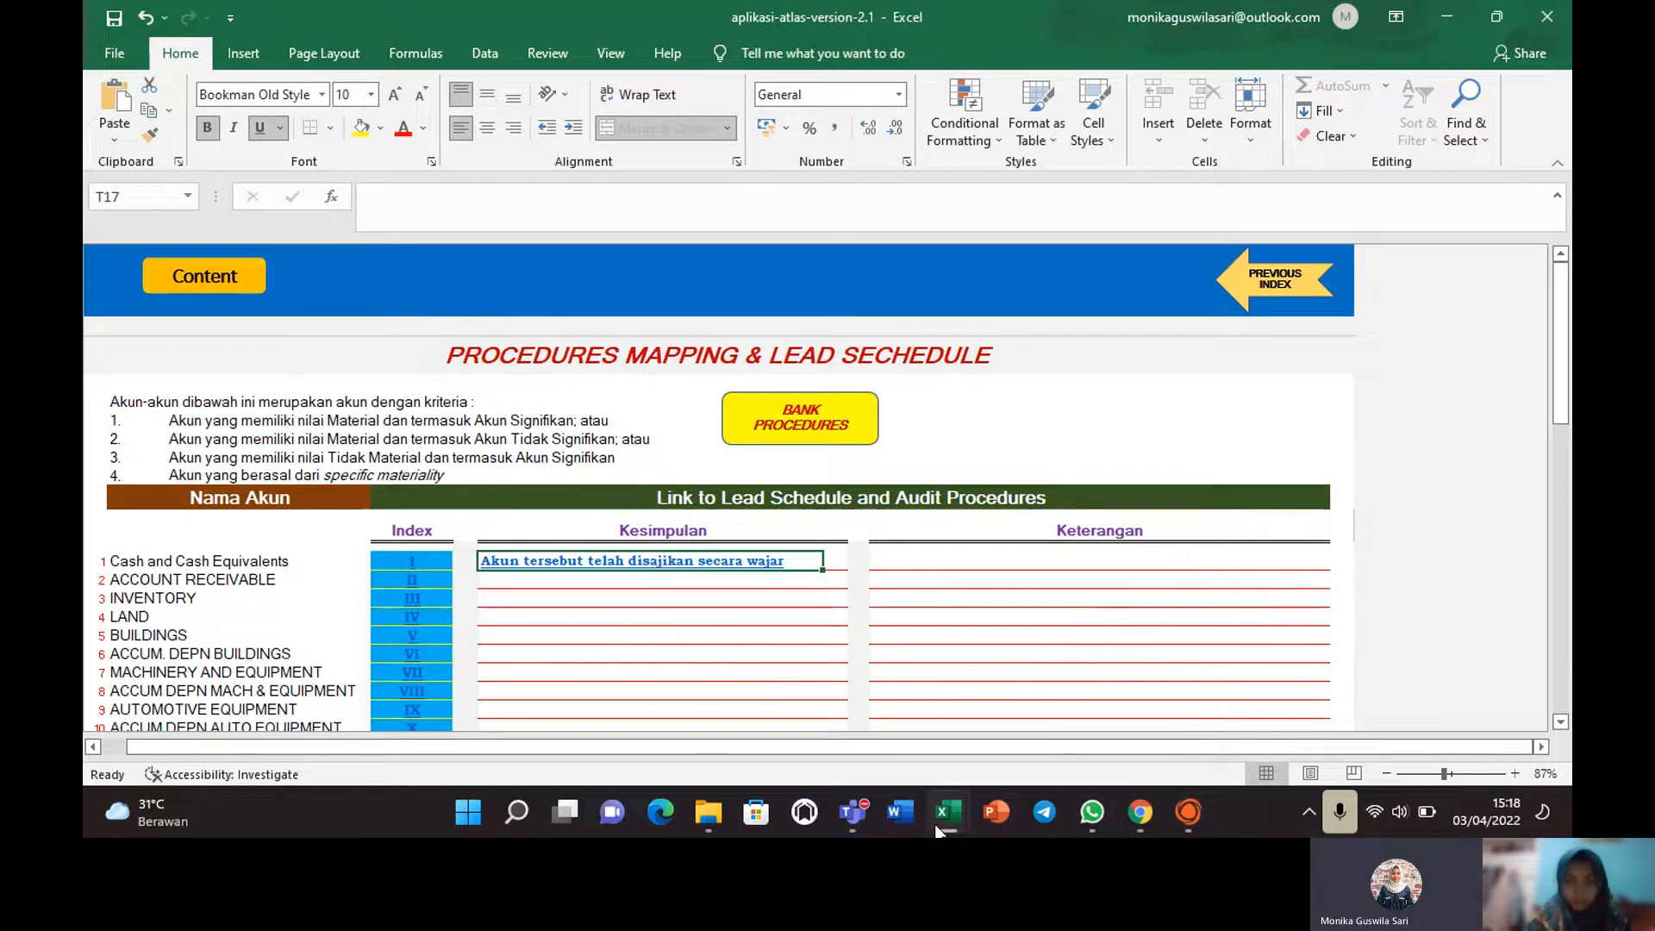
{"action": "left_click", "coordinate": [1183, 817]}
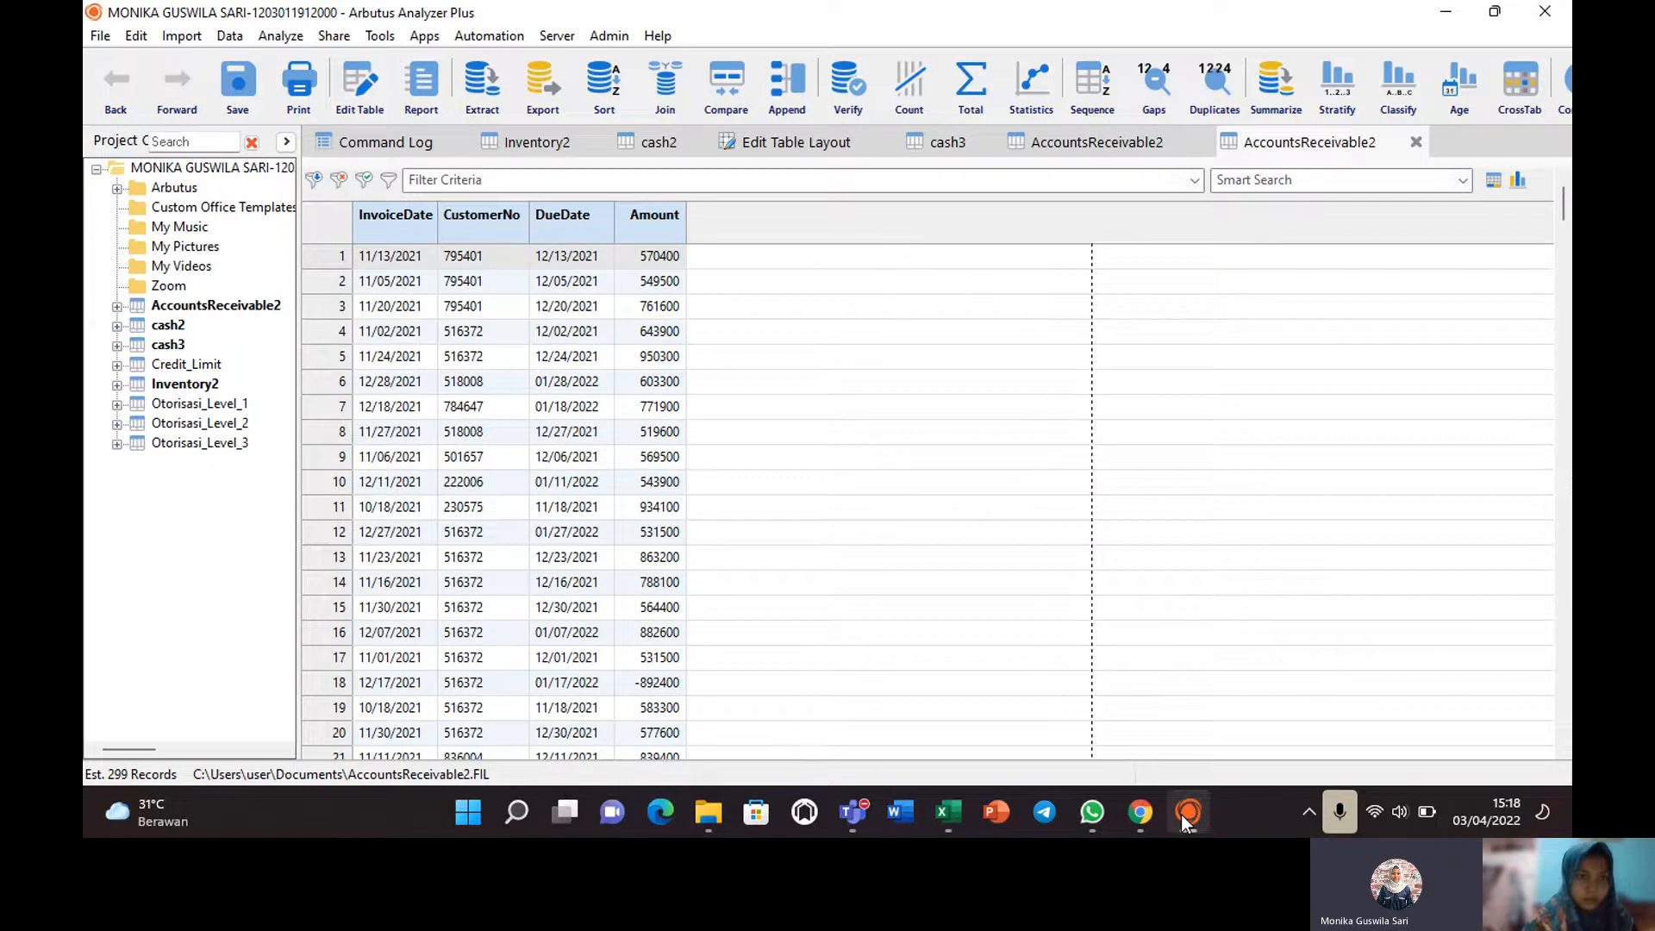
Open Reviw_Kredit_Limit from the Arbutus folder, showing 36 customers with Credit_max and Credit Melampaui flags.
{"action": "left_click", "coordinate": [286, 141]}
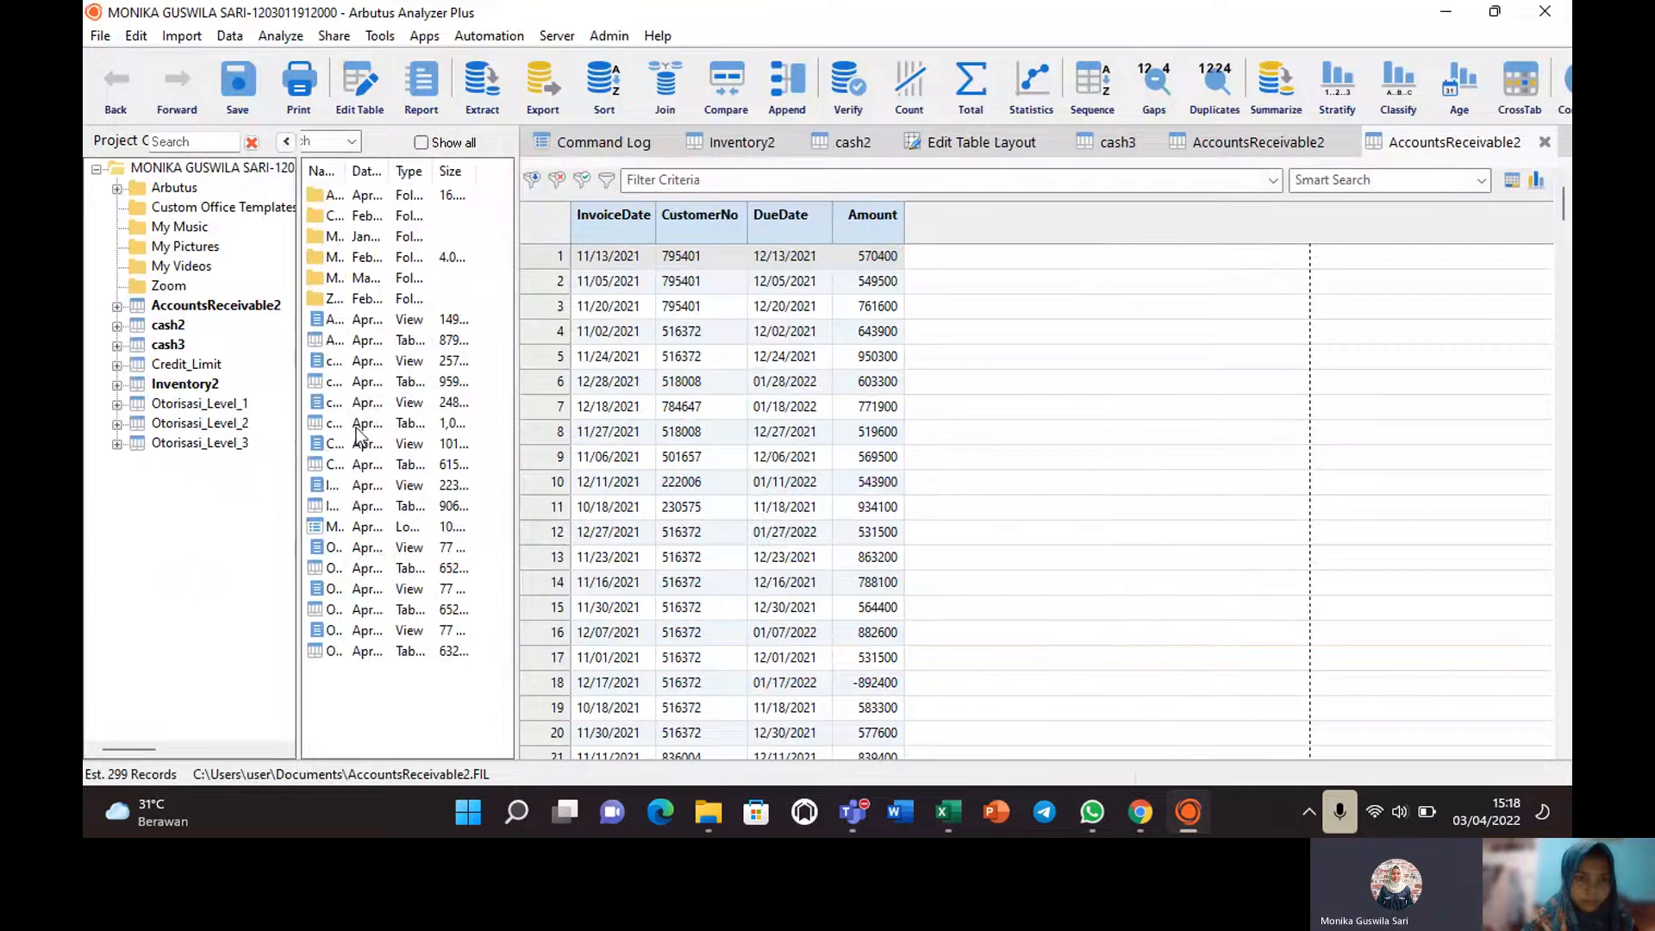
{"action": "left_click", "coordinate": [359, 653]}
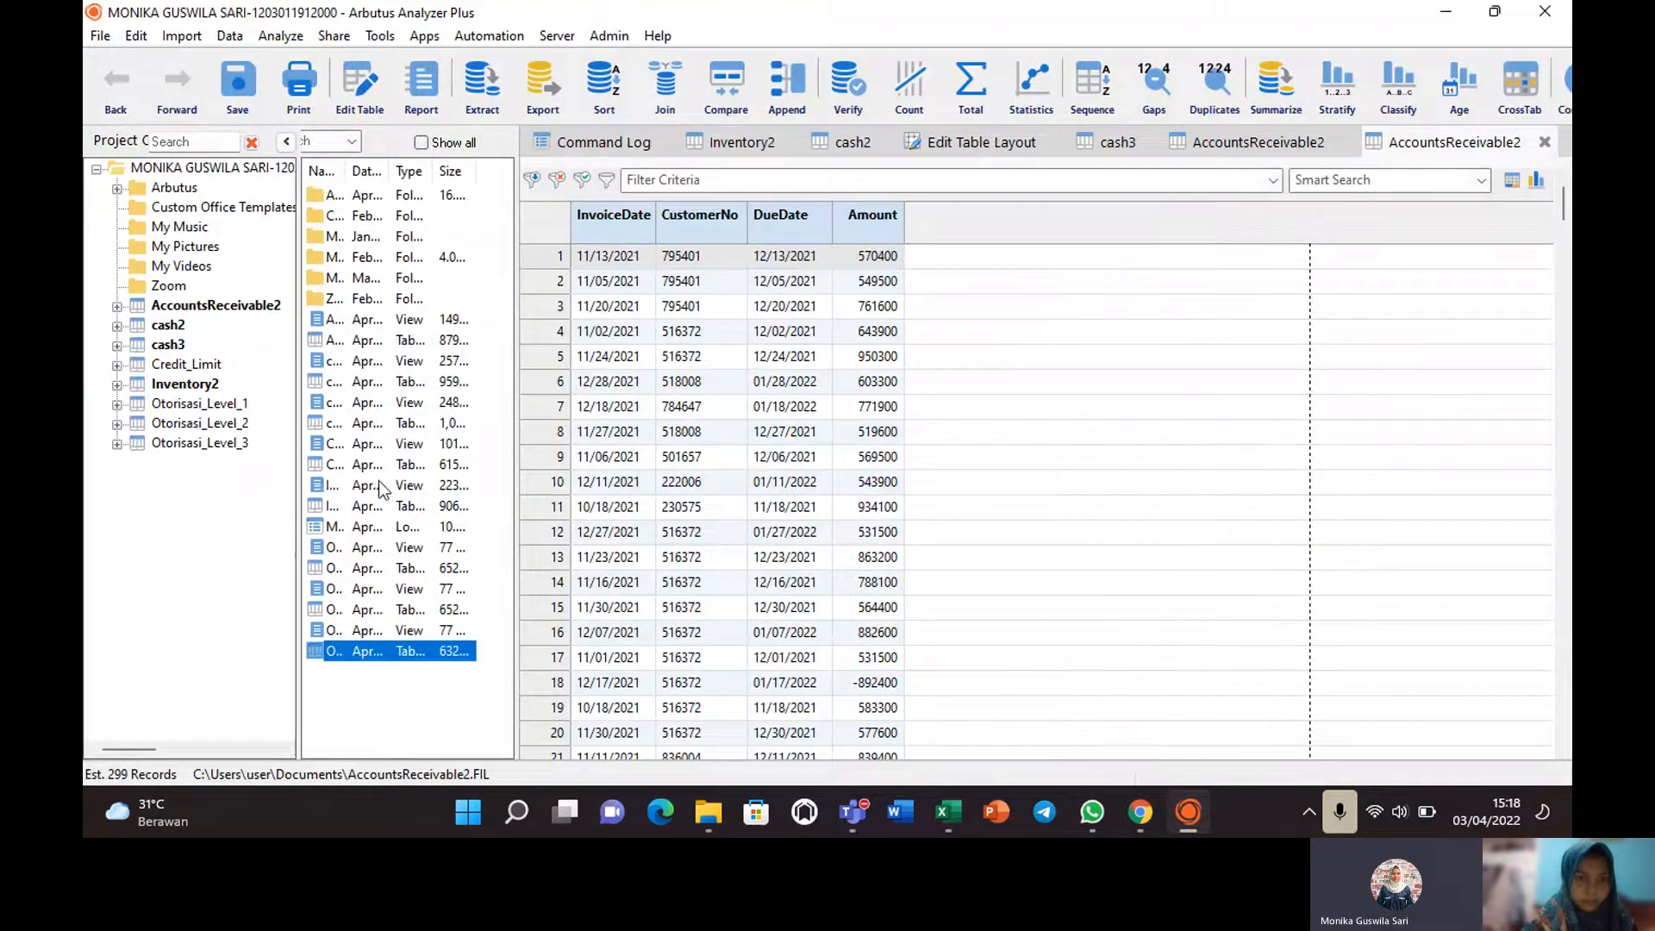
{"action": "left_click", "coordinate": [367, 361]}
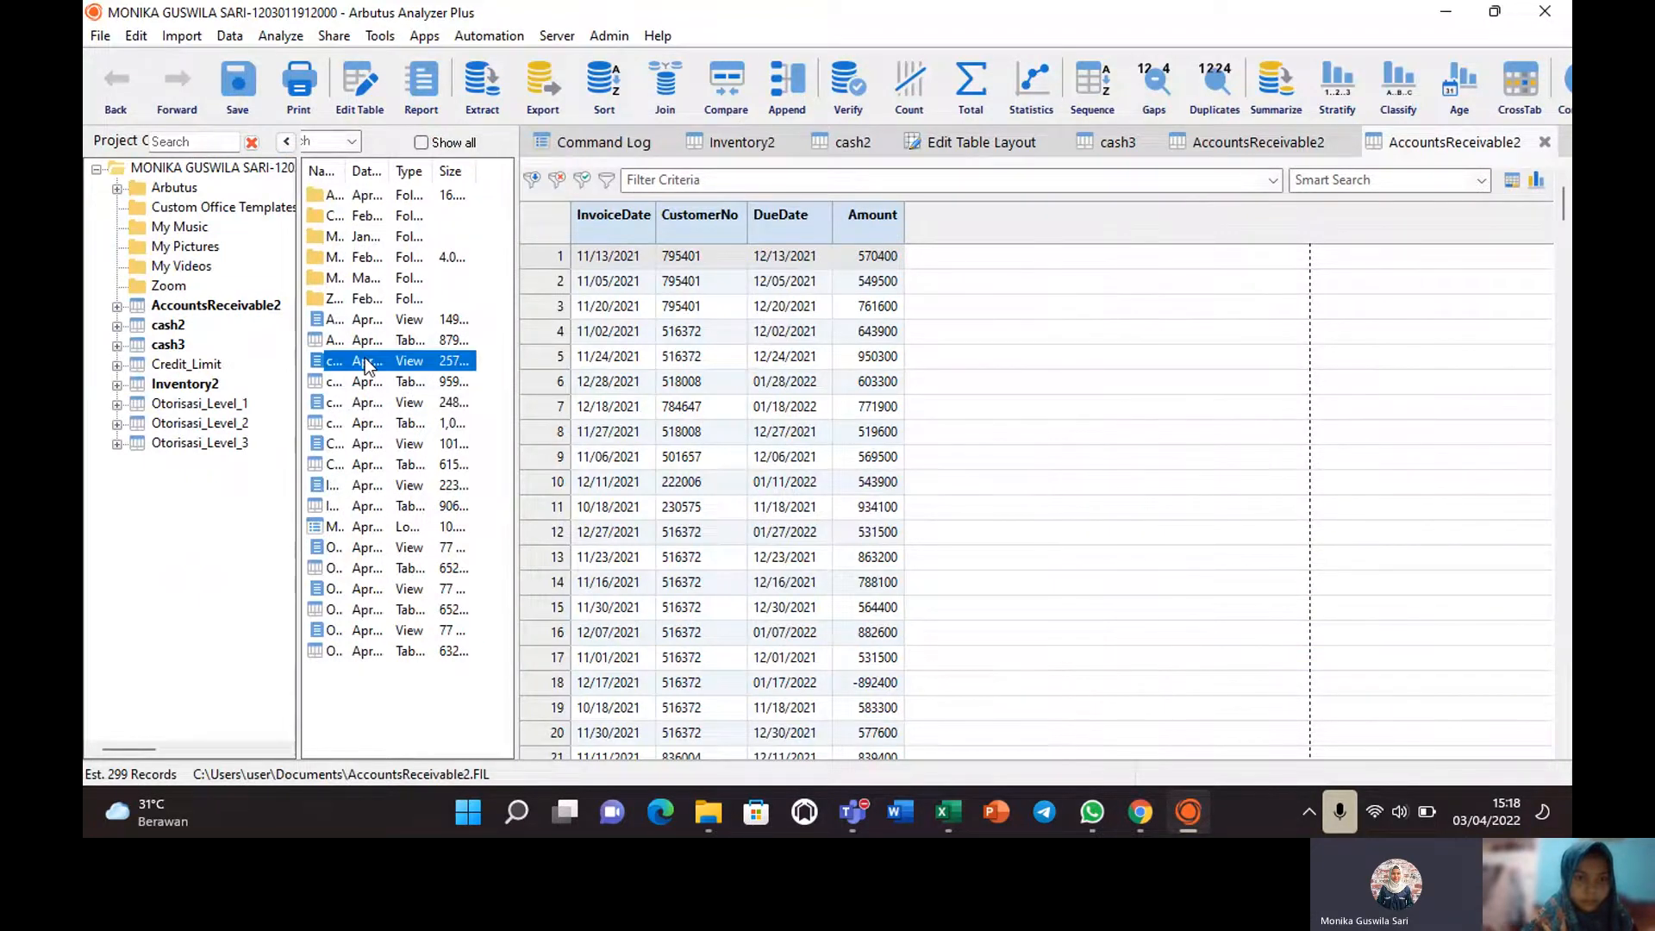
{"action": "left_click", "coordinate": [360, 312]}
{"action": "left_click", "coordinate": [175, 188]}
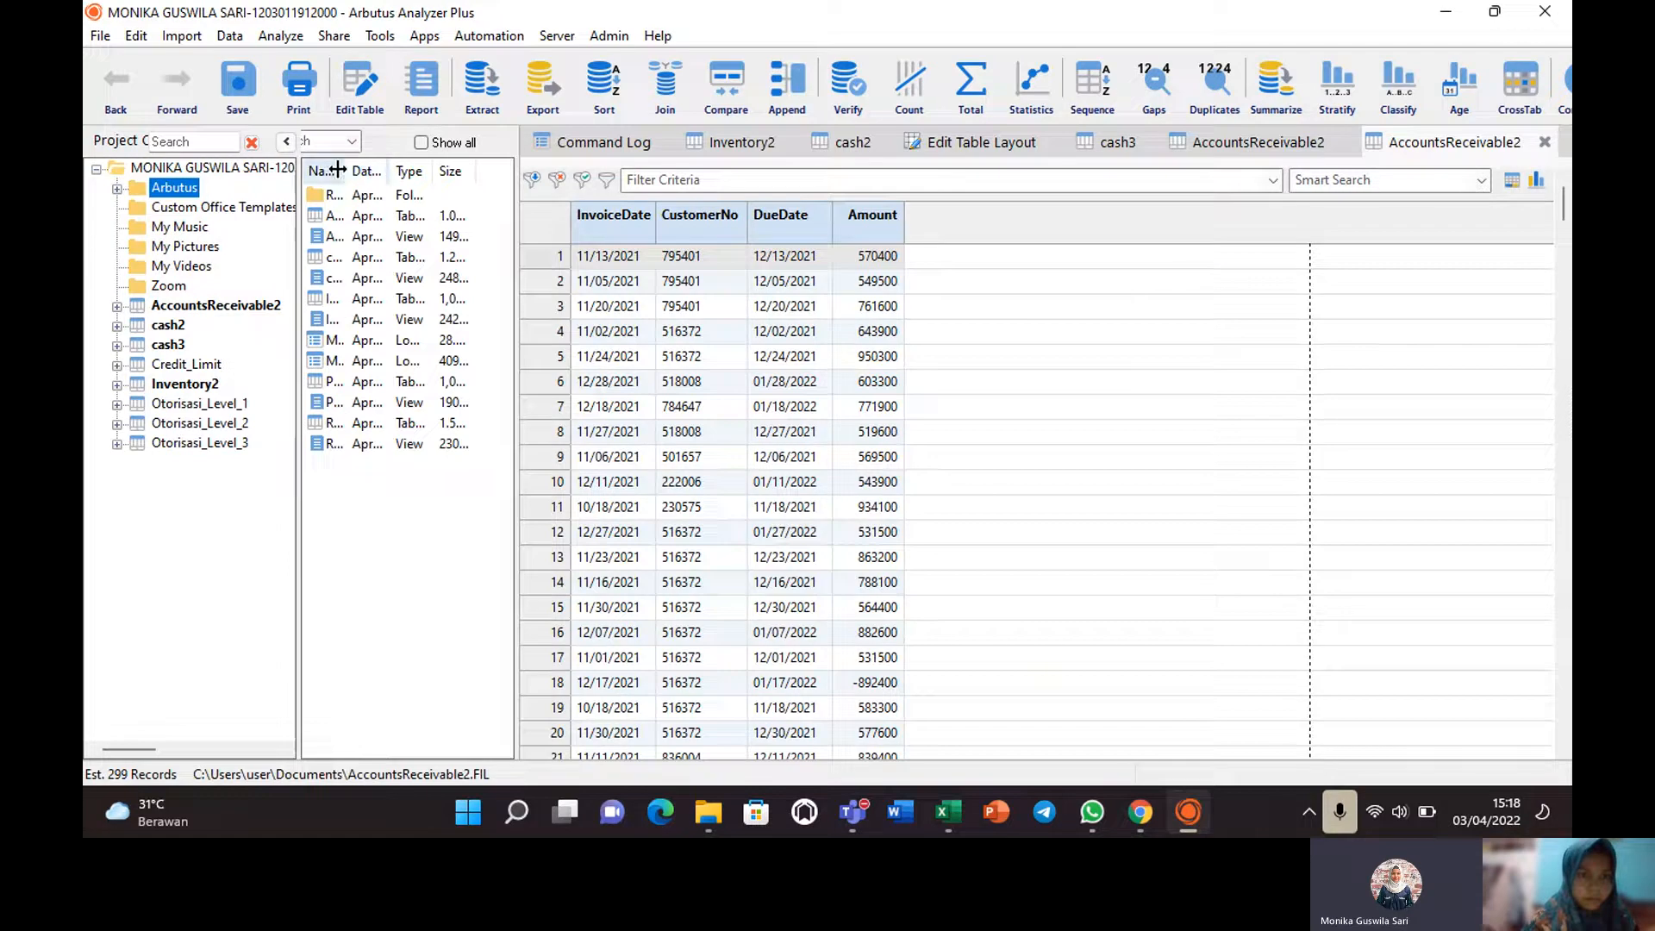
{"action": "left_click_drag", "start_coordinate": [348, 170], "coordinate": [502, 218]}
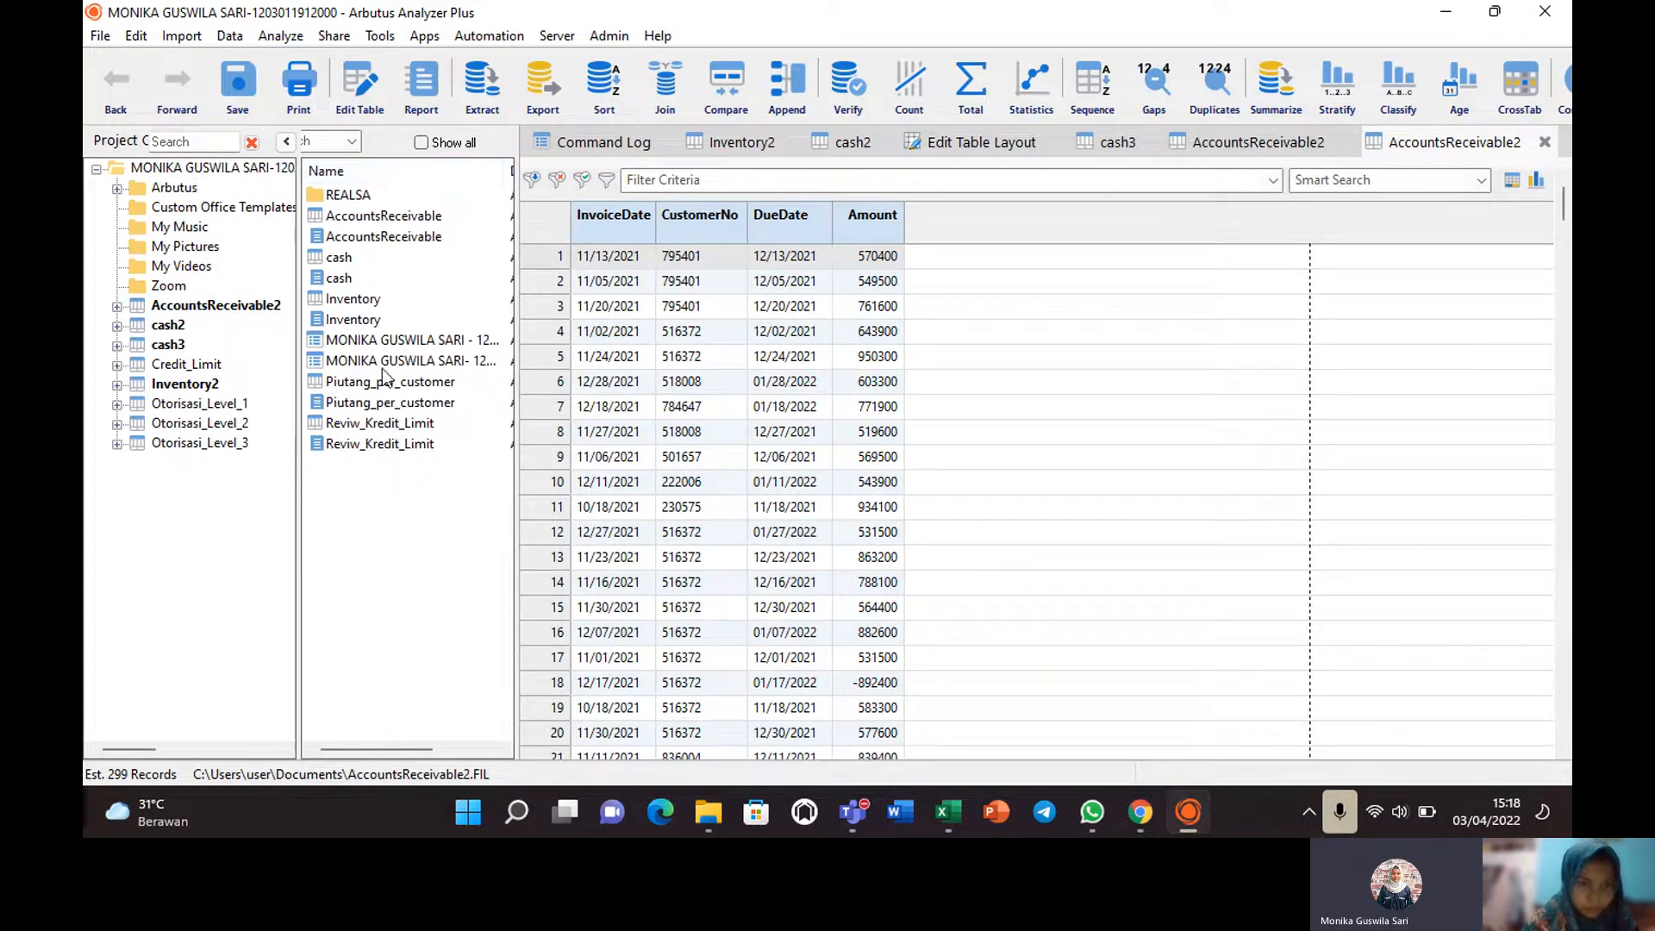
{"action": "left_click", "coordinate": [356, 426]}
{"action": "double_click", "coordinate": [356, 426]}
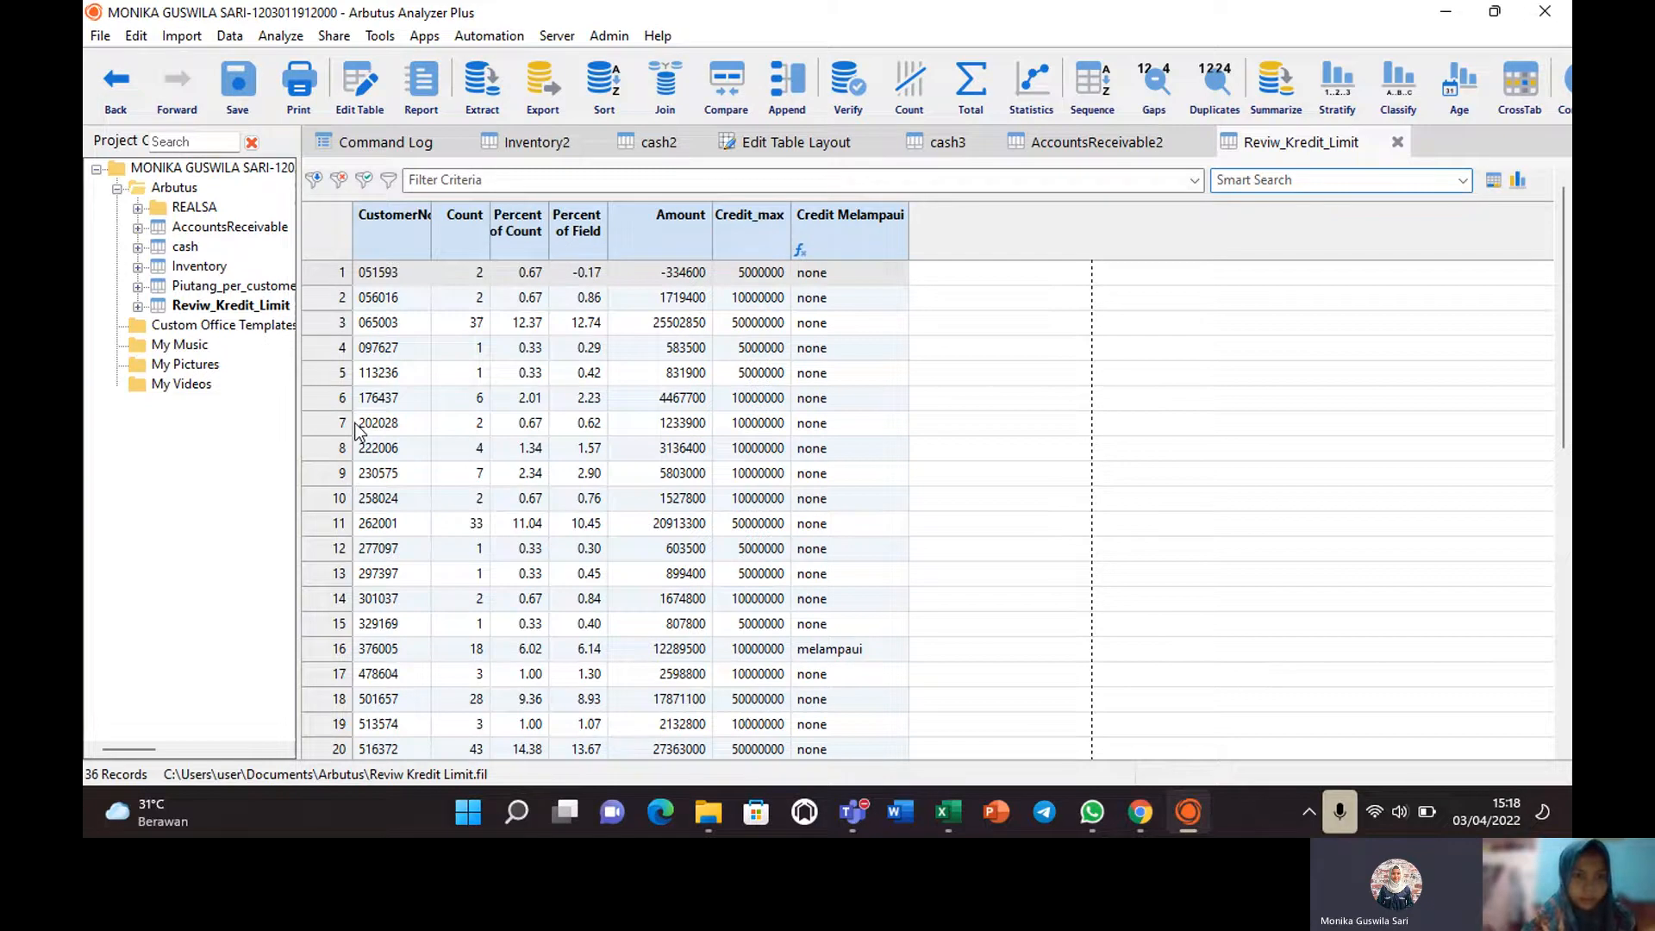
Check the melampaui customers in Reviw_Kredit_Limit, then return to Piutang_per_customer's ranked receivable totals.
{"action": "double_click", "coordinate": [231, 287]}
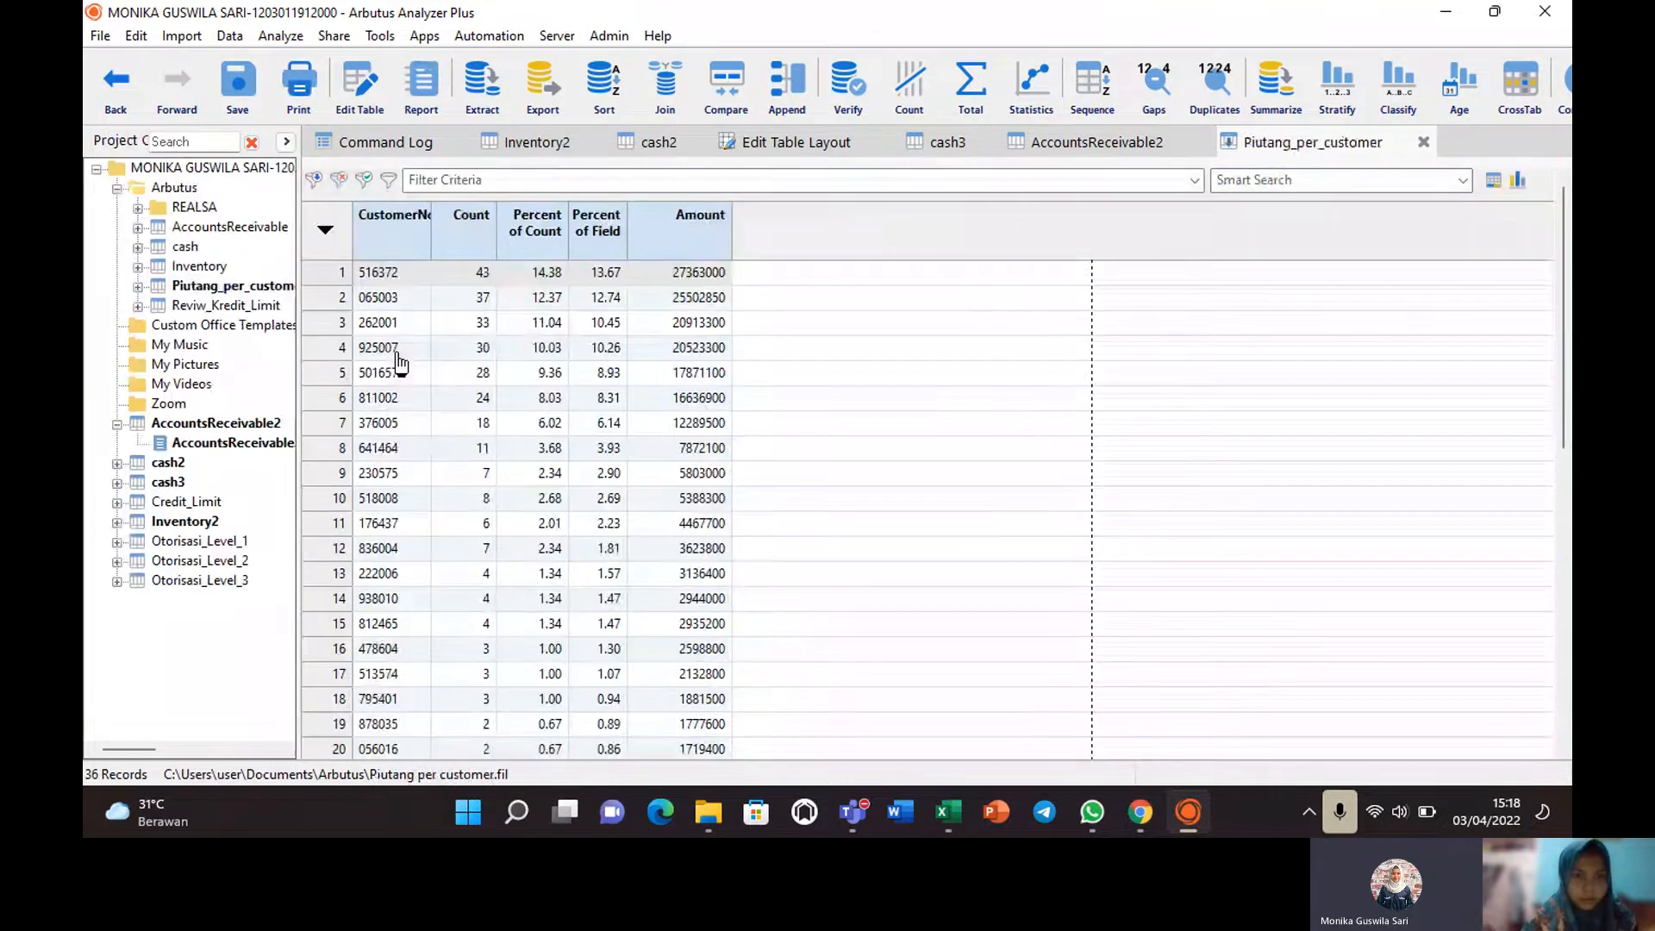
{"action": "double_click", "coordinate": [231, 305]}
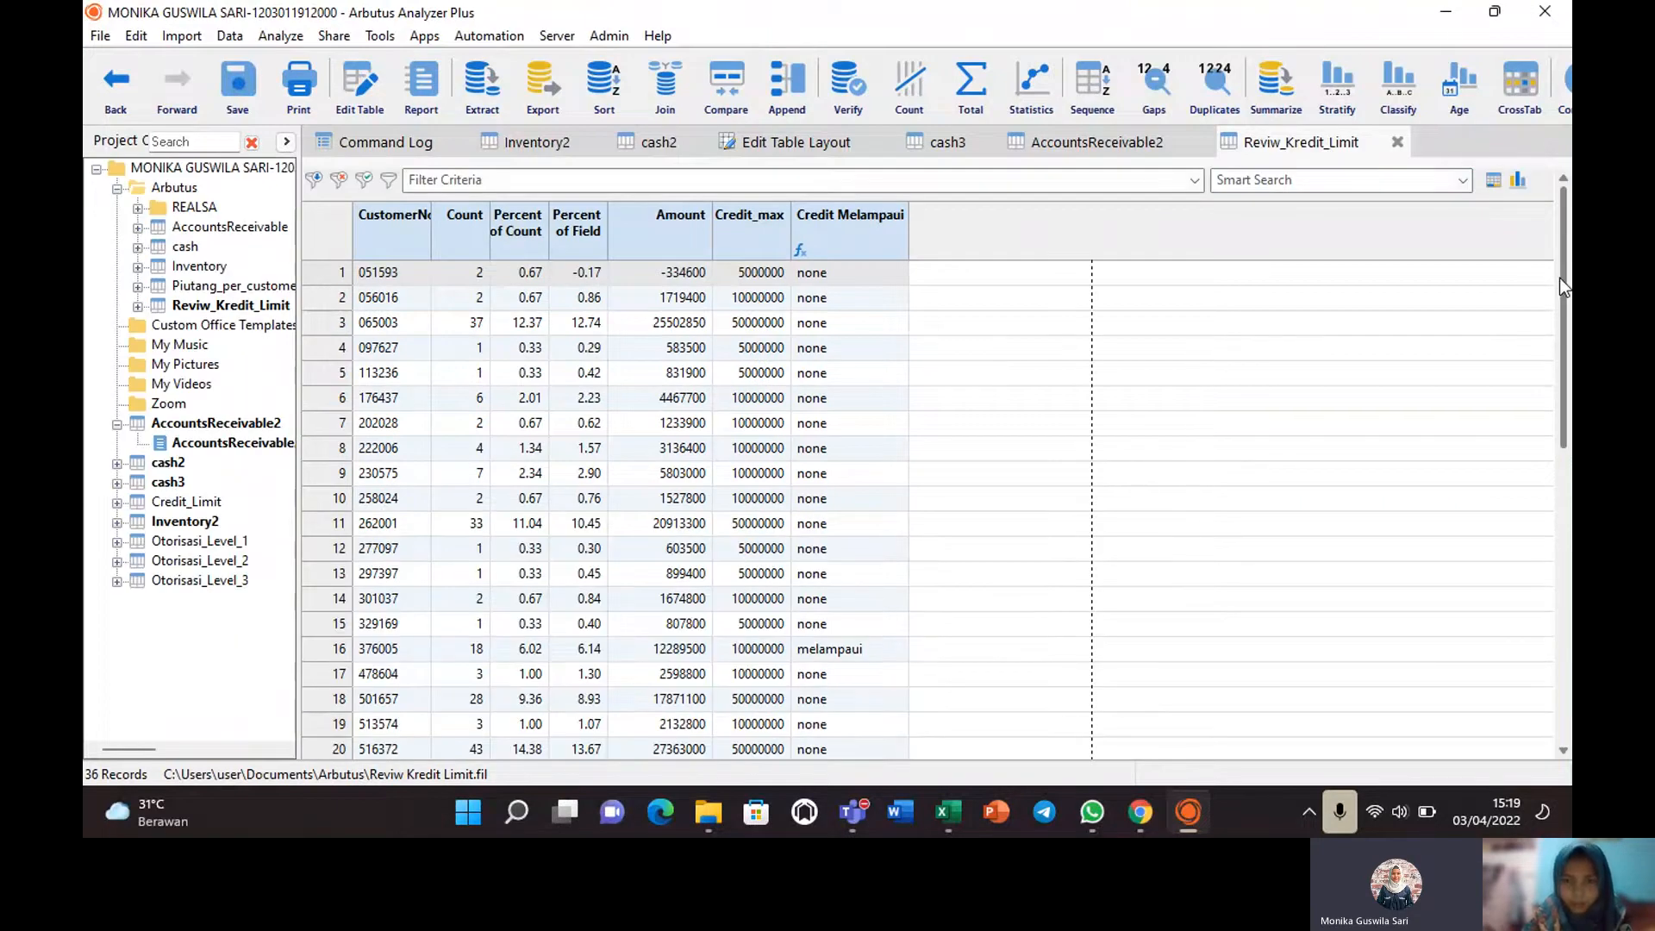
{"action": "left_click_drag", "start_coordinate": [1560, 278], "coordinate": [1569, 533]}
{"action": "left_click", "coordinate": [835, 449]}
{"action": "left_click", "coordinate": [750, 598]}
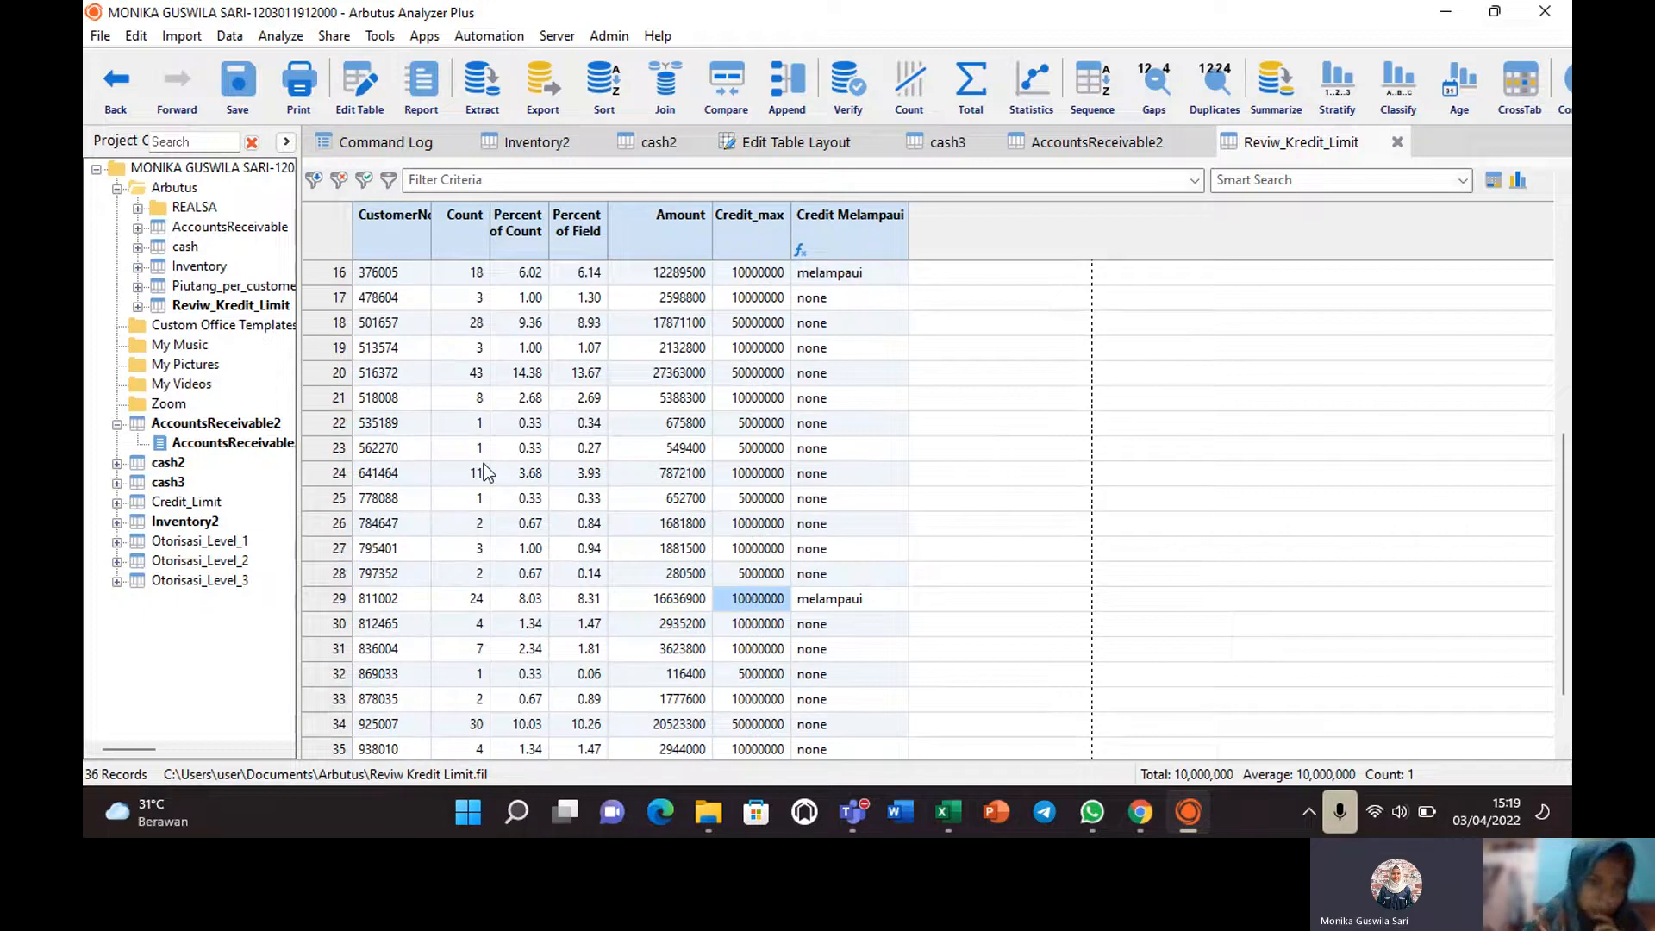
{"action": "double_click", "coordinate": [256, 290]}
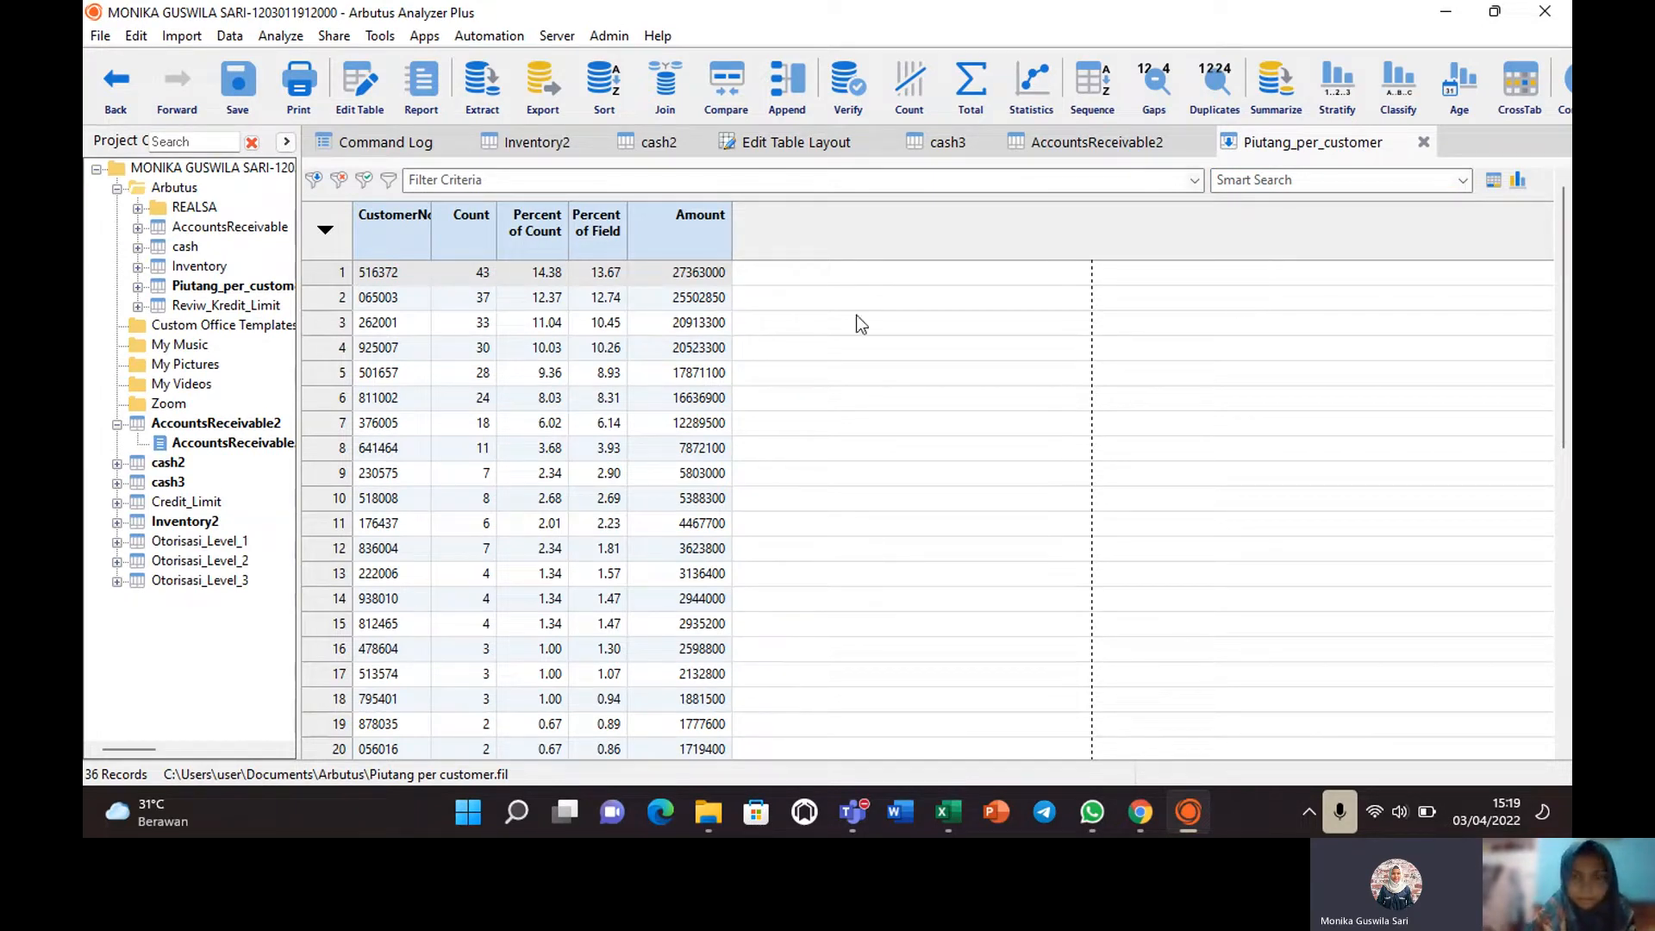
{"action": "mouse_move", "coordinate": [1567, 353]}
{"action": "left_mouse_down"}
{"action": "mouse_move", "coordinate": [1560, 570]}
{"action": "mouse_move", "coordinate": [1538, 352]}
{"action": "left_mouse_up"}
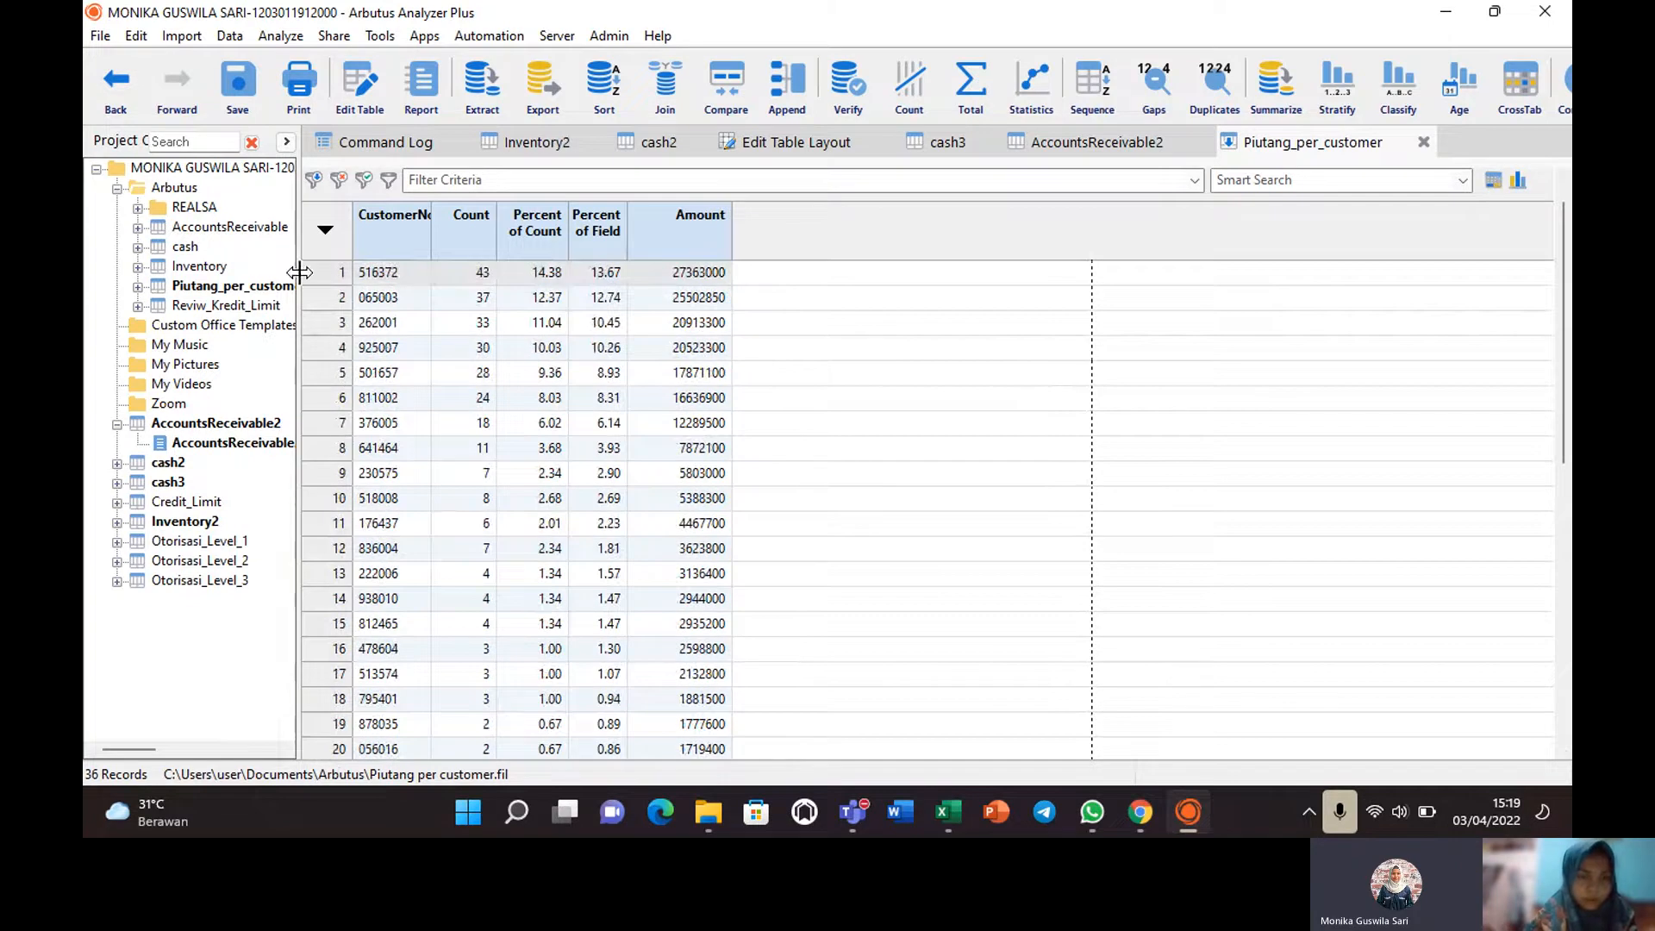
Filter AccountsReceivable with the saved Piutang_minus filter, leaving five invoices including negative amounts to -891000.
{"action": "double_click", "coordinate": [233, 231]}
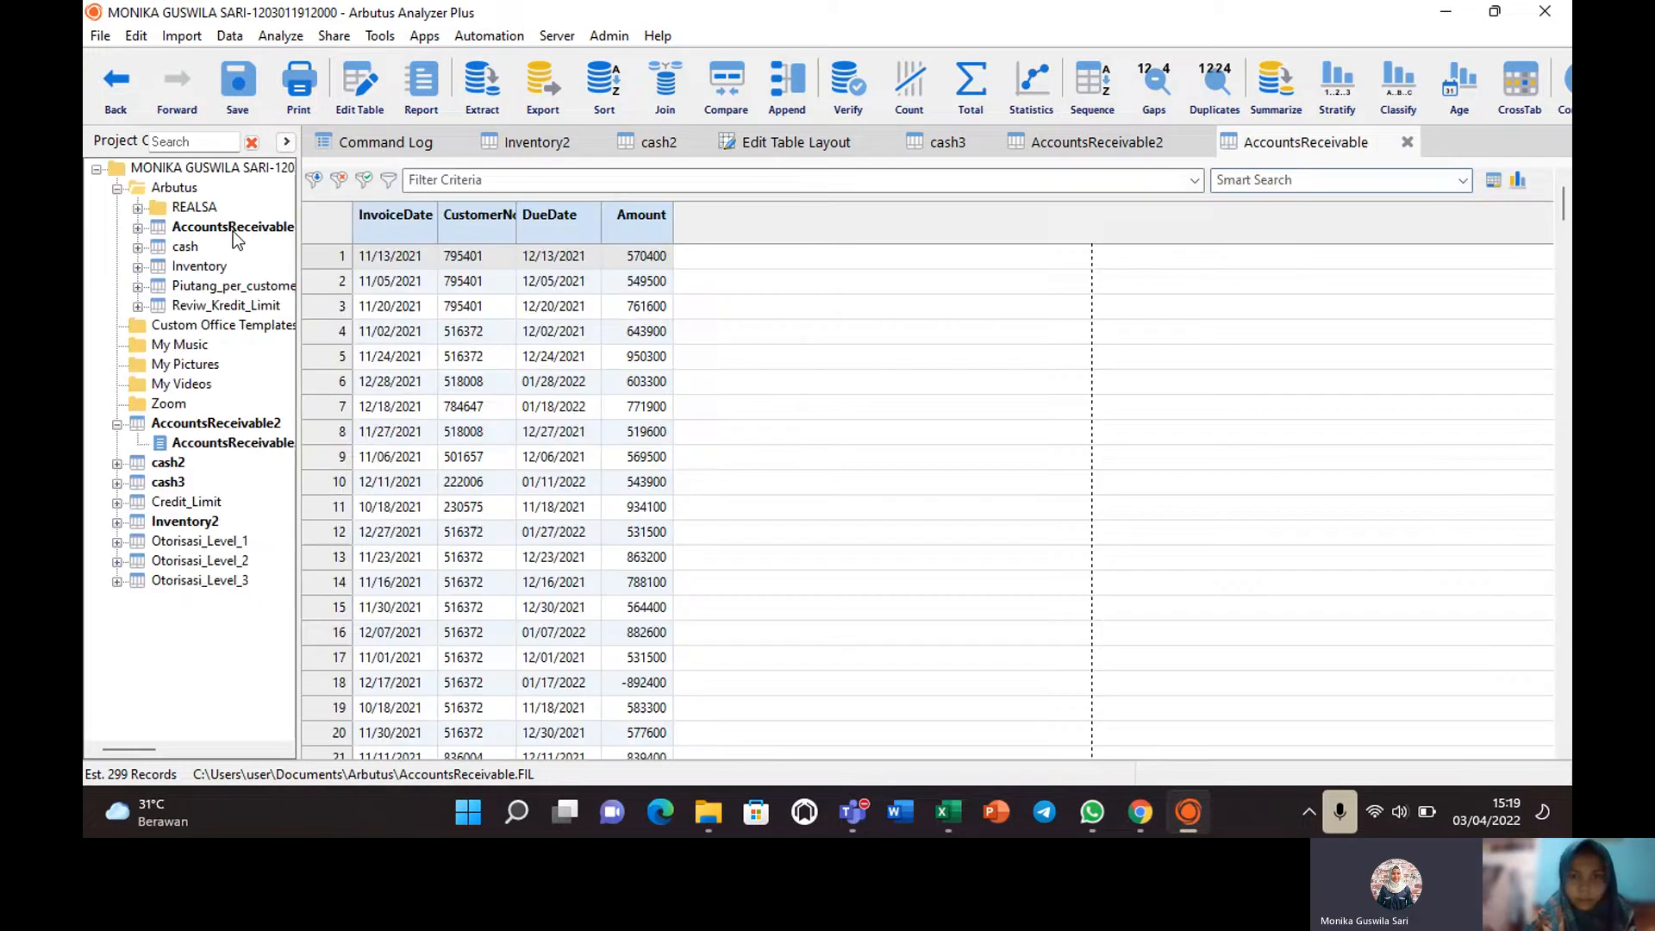
{"action": "left_click", "coordinate": [393, 183]}
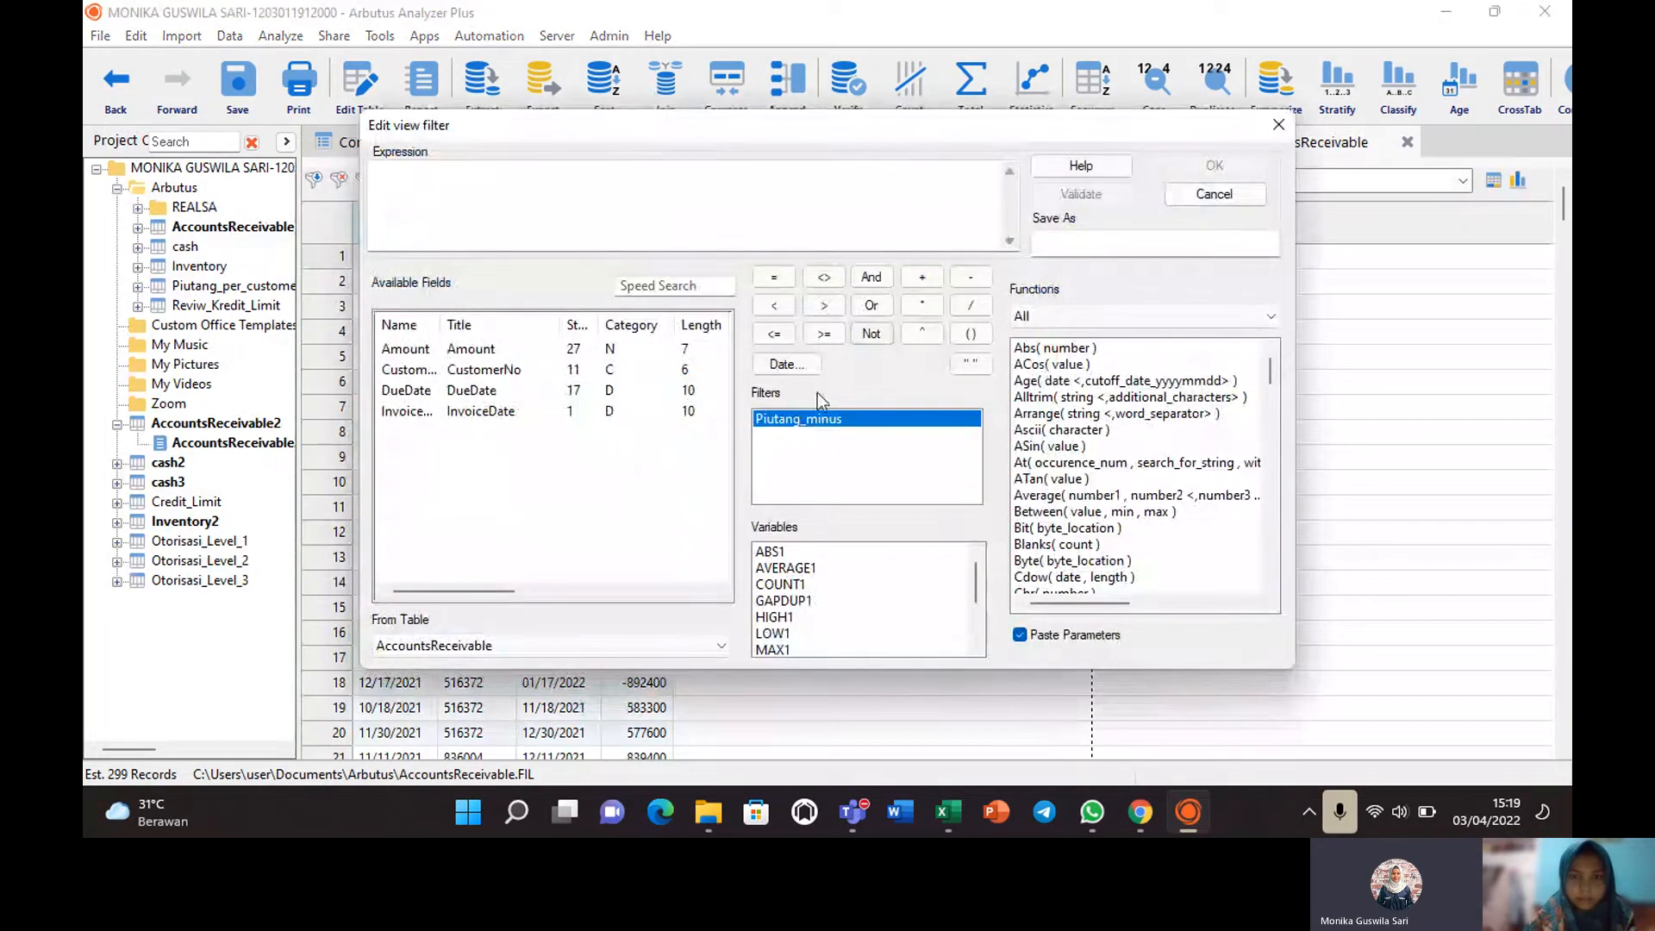
{"action": "double_click", "coordinate": [809, 421]}
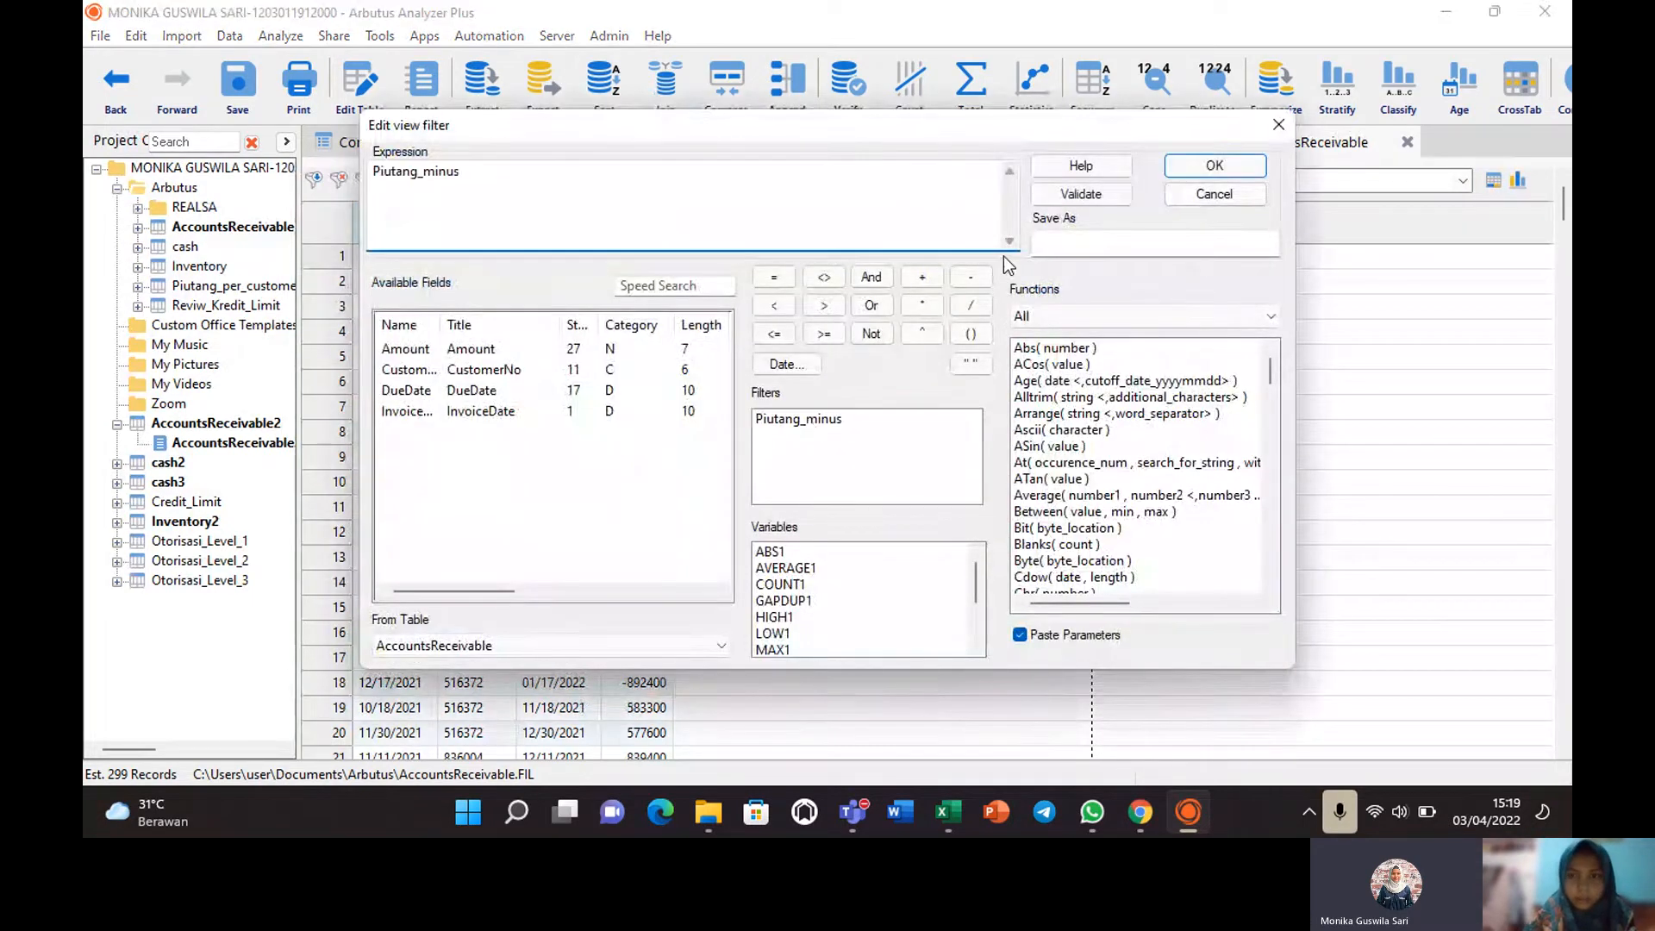
{"action": "left_click", "coordinate": [1192, 169]}
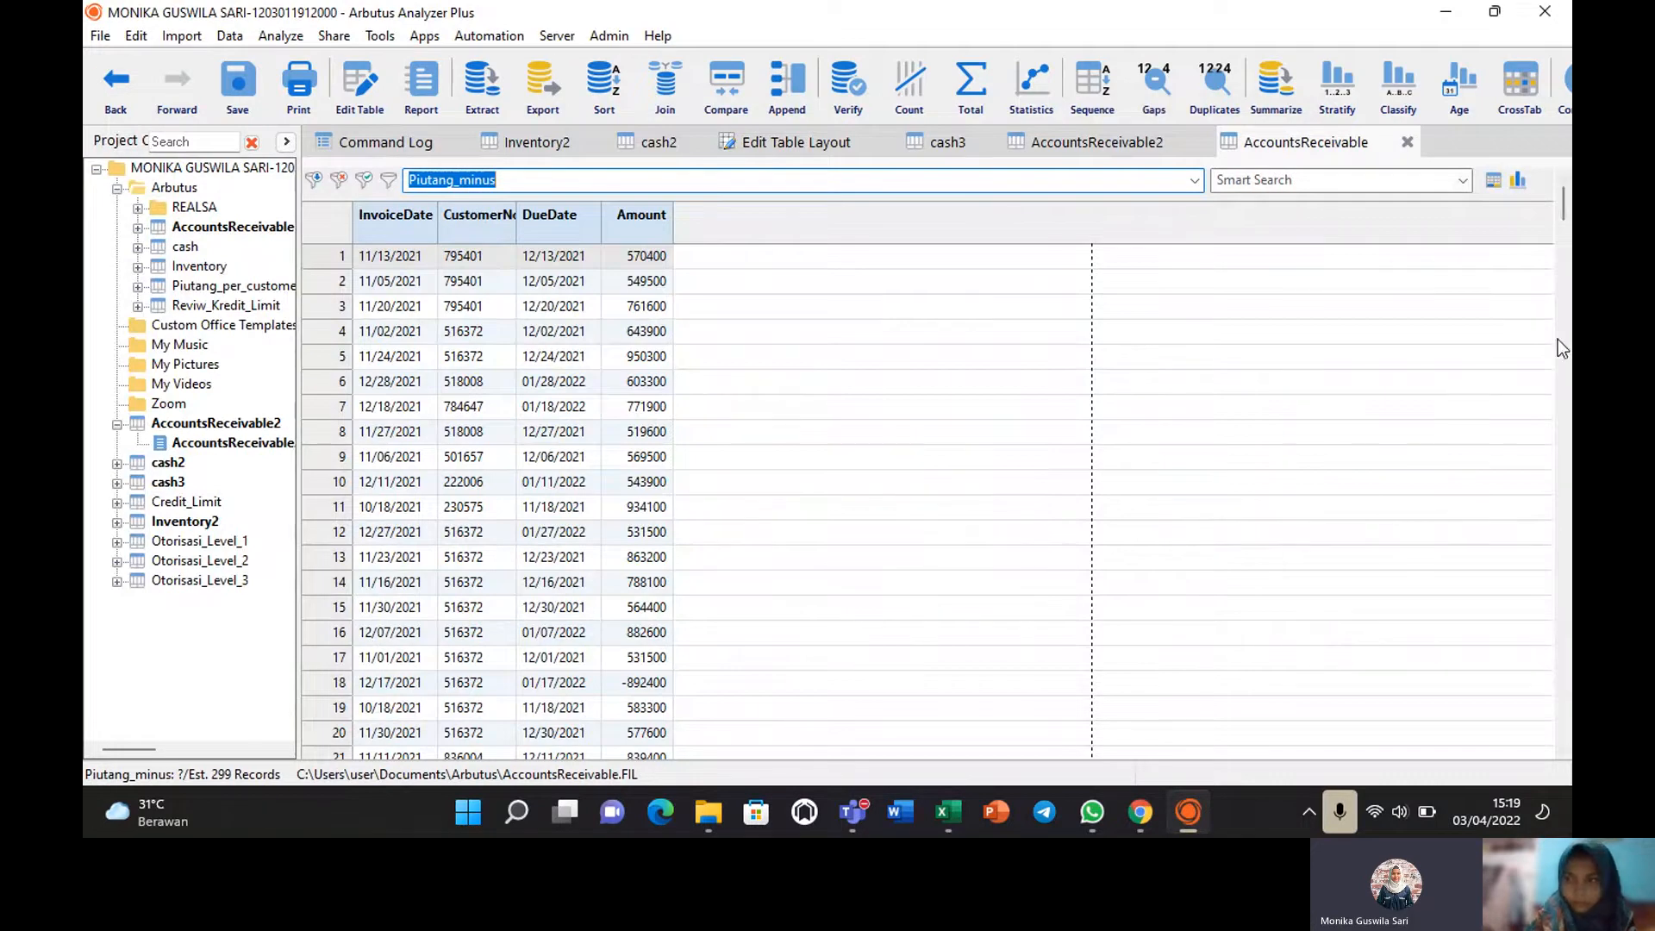
{"action": "left_click_drag", "start_coordinate": [1563, 196], "coordinate": [1571, 236]}
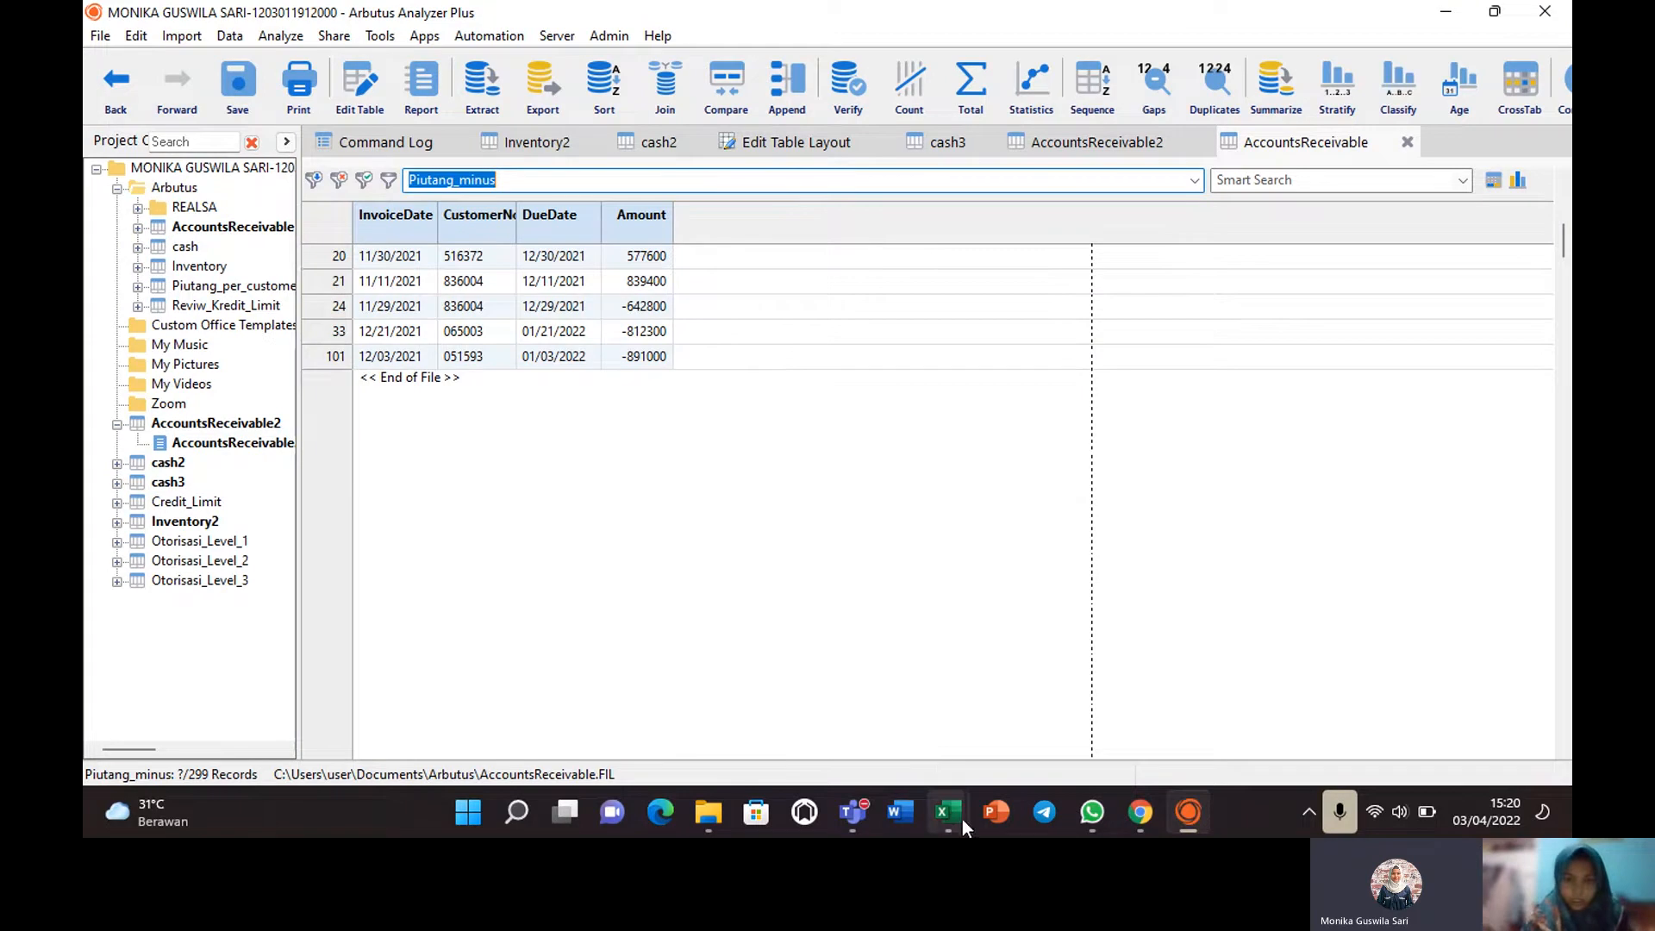
{"action": "mouse_move", "coordinate": [941, 816]}
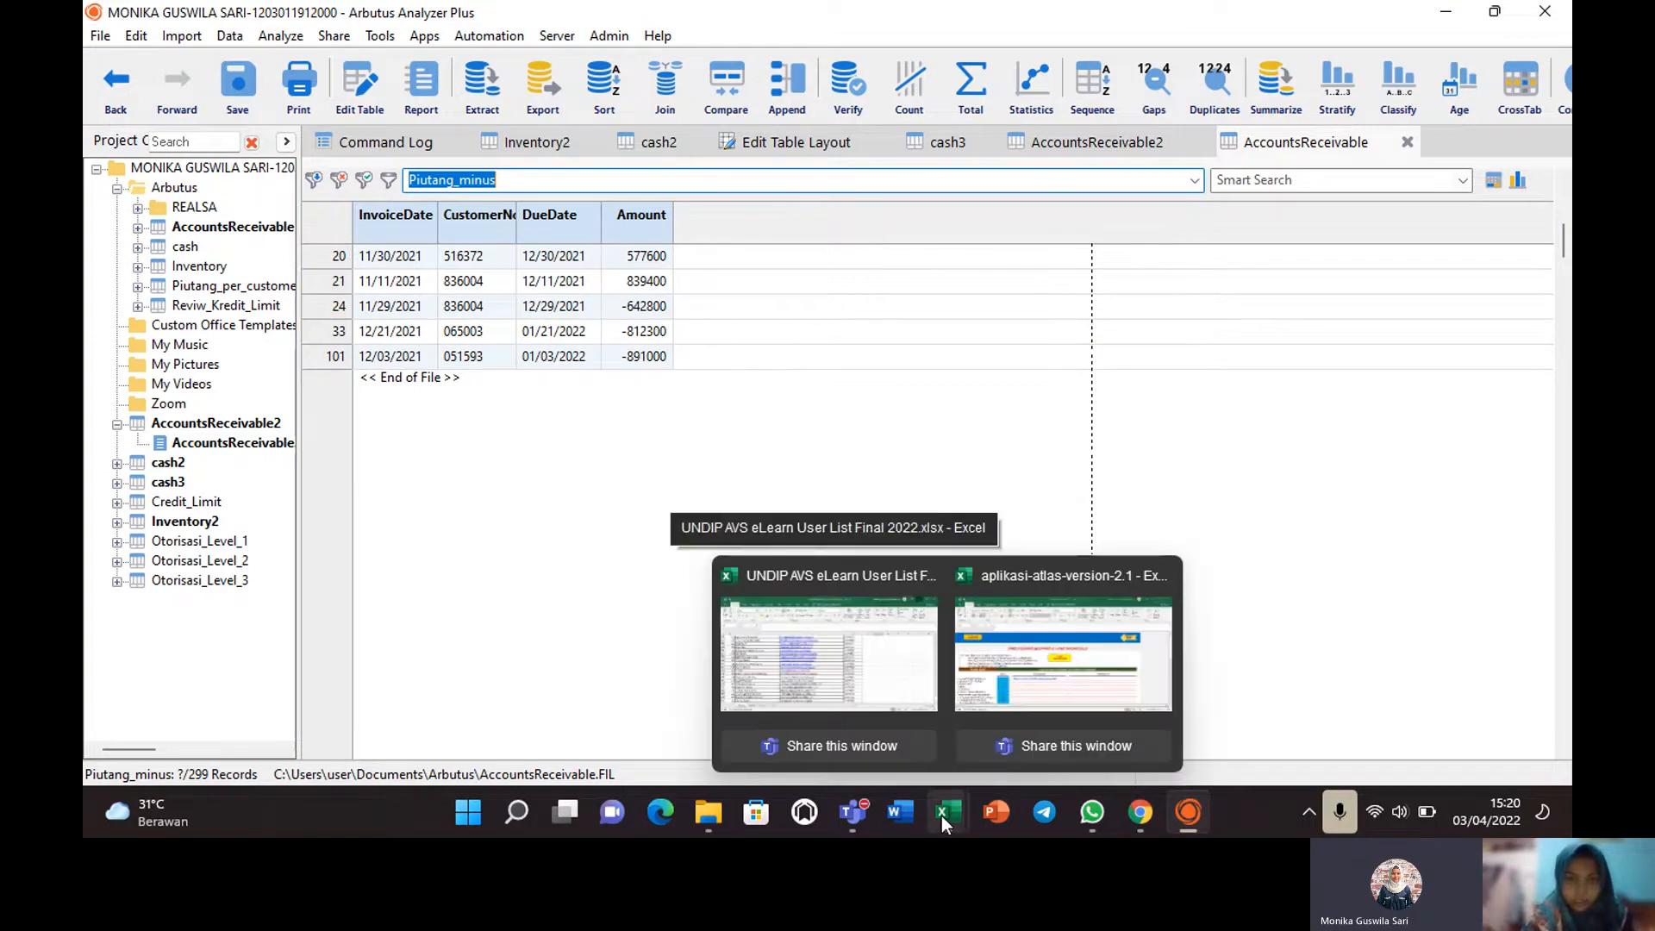
In the ATLAS workbook, go via B100 Worksheets and the Lead Schedule to the ACCOUNT RECEIVABLE entry.
{"action": "mouse_move", "coordinate": [1028, 638]}
{"action": "left_click", "coordinate": [1028, 638]}
{"action": "left_click", "coordinate": [203, 282]}
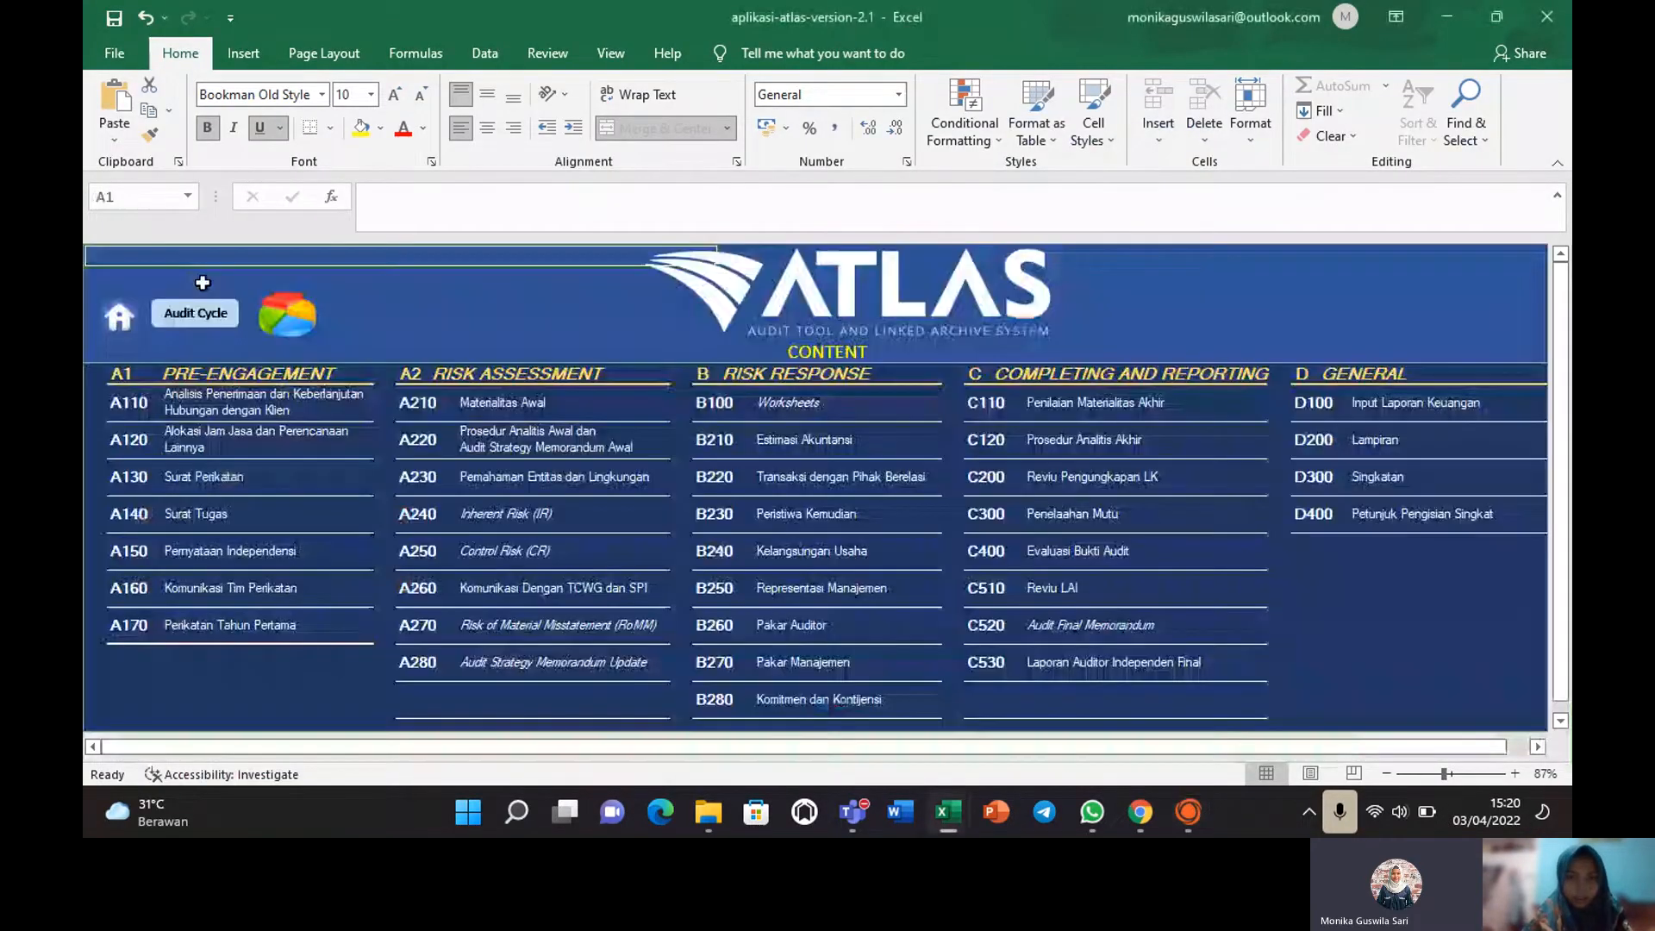
{"action": "left_click", "coordinate": [708, 418]}
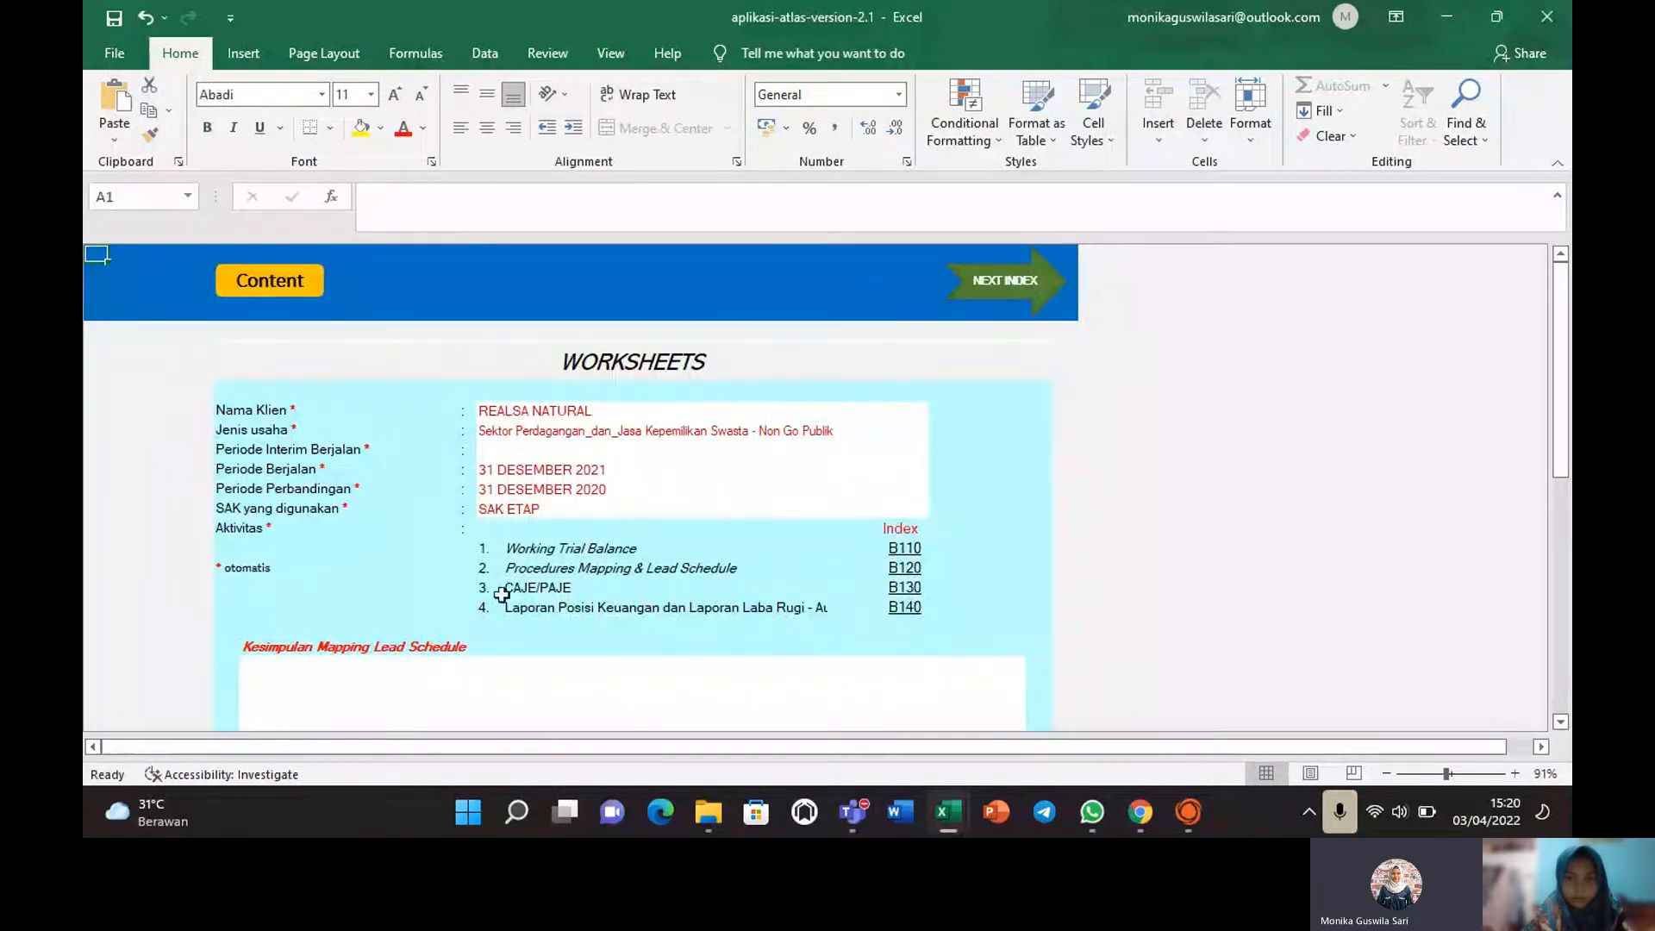
{"action": "left_click", "coordinate": [904, 567]}
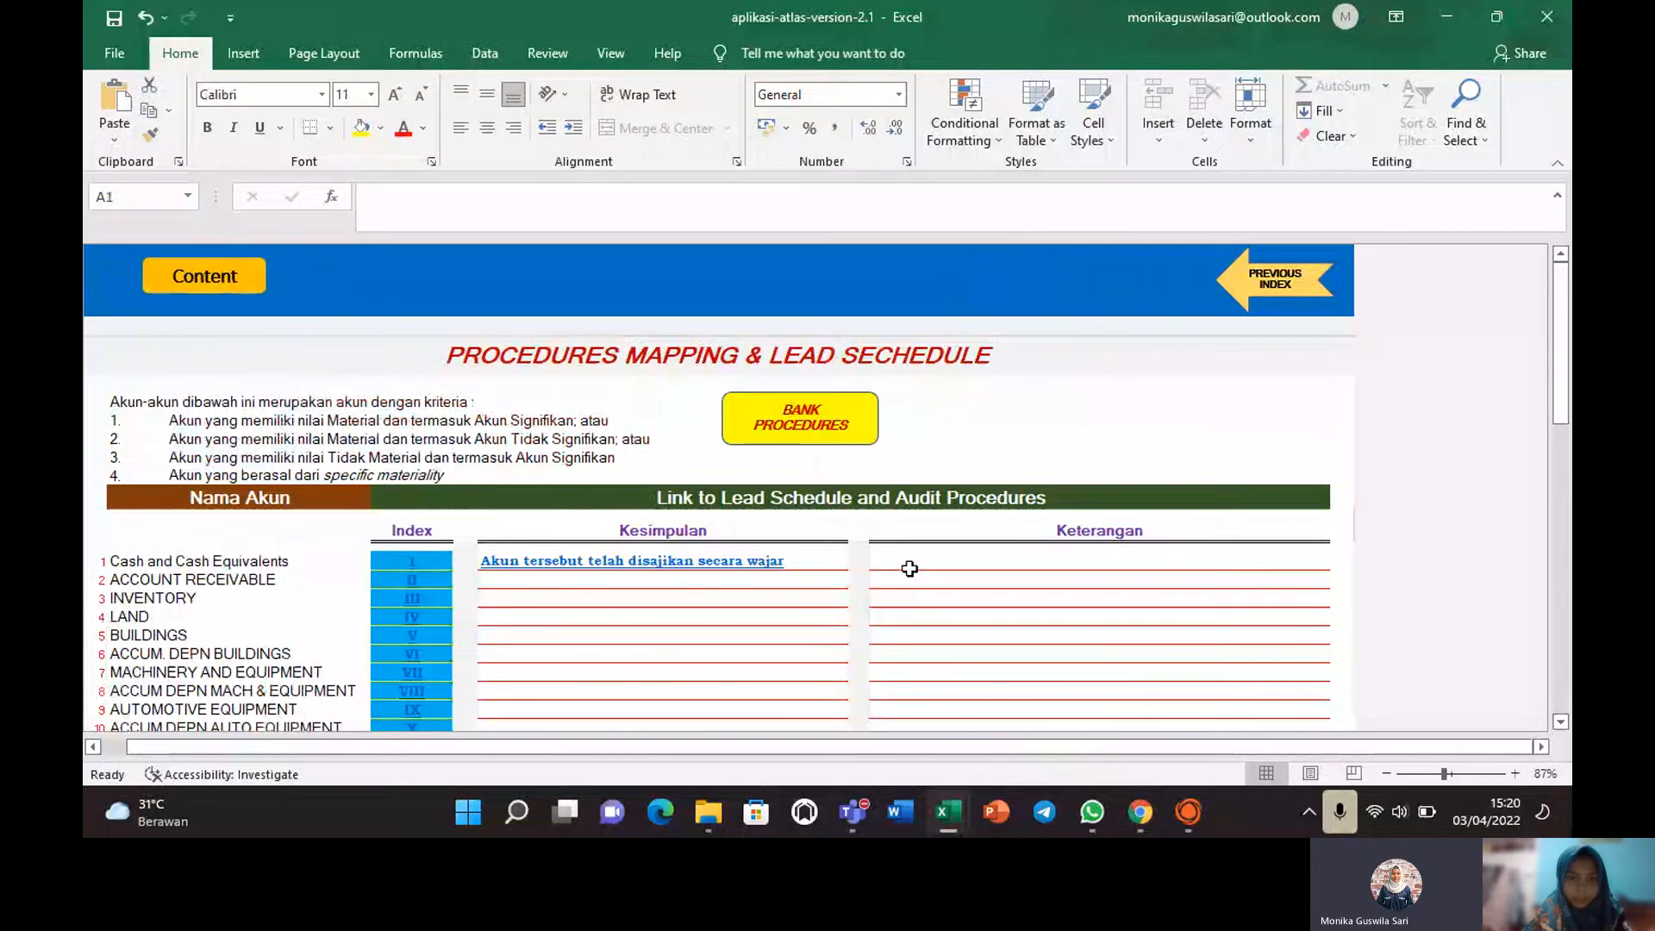
{"action": "left_click", "coordinate": [412, 583]}
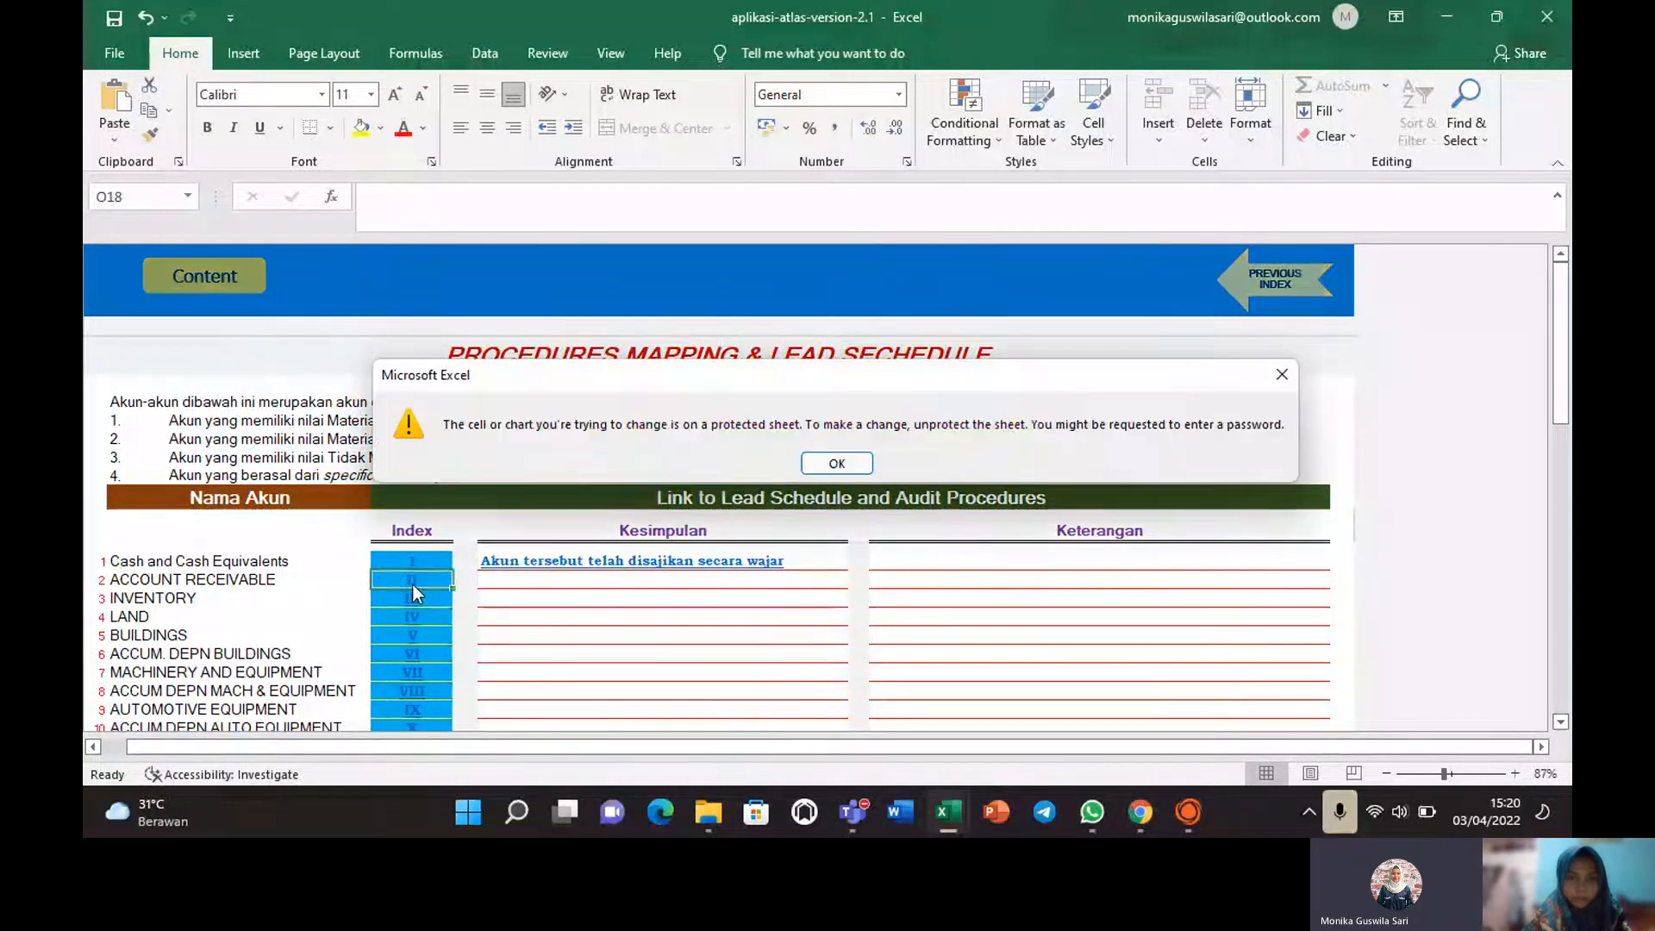
Dismiss the protected-sheet warning and follow the Lihat CAJE/PAJE link to the CAJE/PAJE sheet.
{"action": "left_click", "coordinate": [828, 465]}
{"action": "left_click", "coordinate": [832, 463]}
{"action": "mouse_move", "coordinate": [1562, 345]}
{"action": "left_mouse_down"}
{"action": "mouse_move", "coordinate": [1565, 536]}
{"action": "mouse_move", "coordinate": [1563, 406]}
{"action": "mouse_move", "coordinate": [1537, 327]}
{"action": "left_mouse_up"}
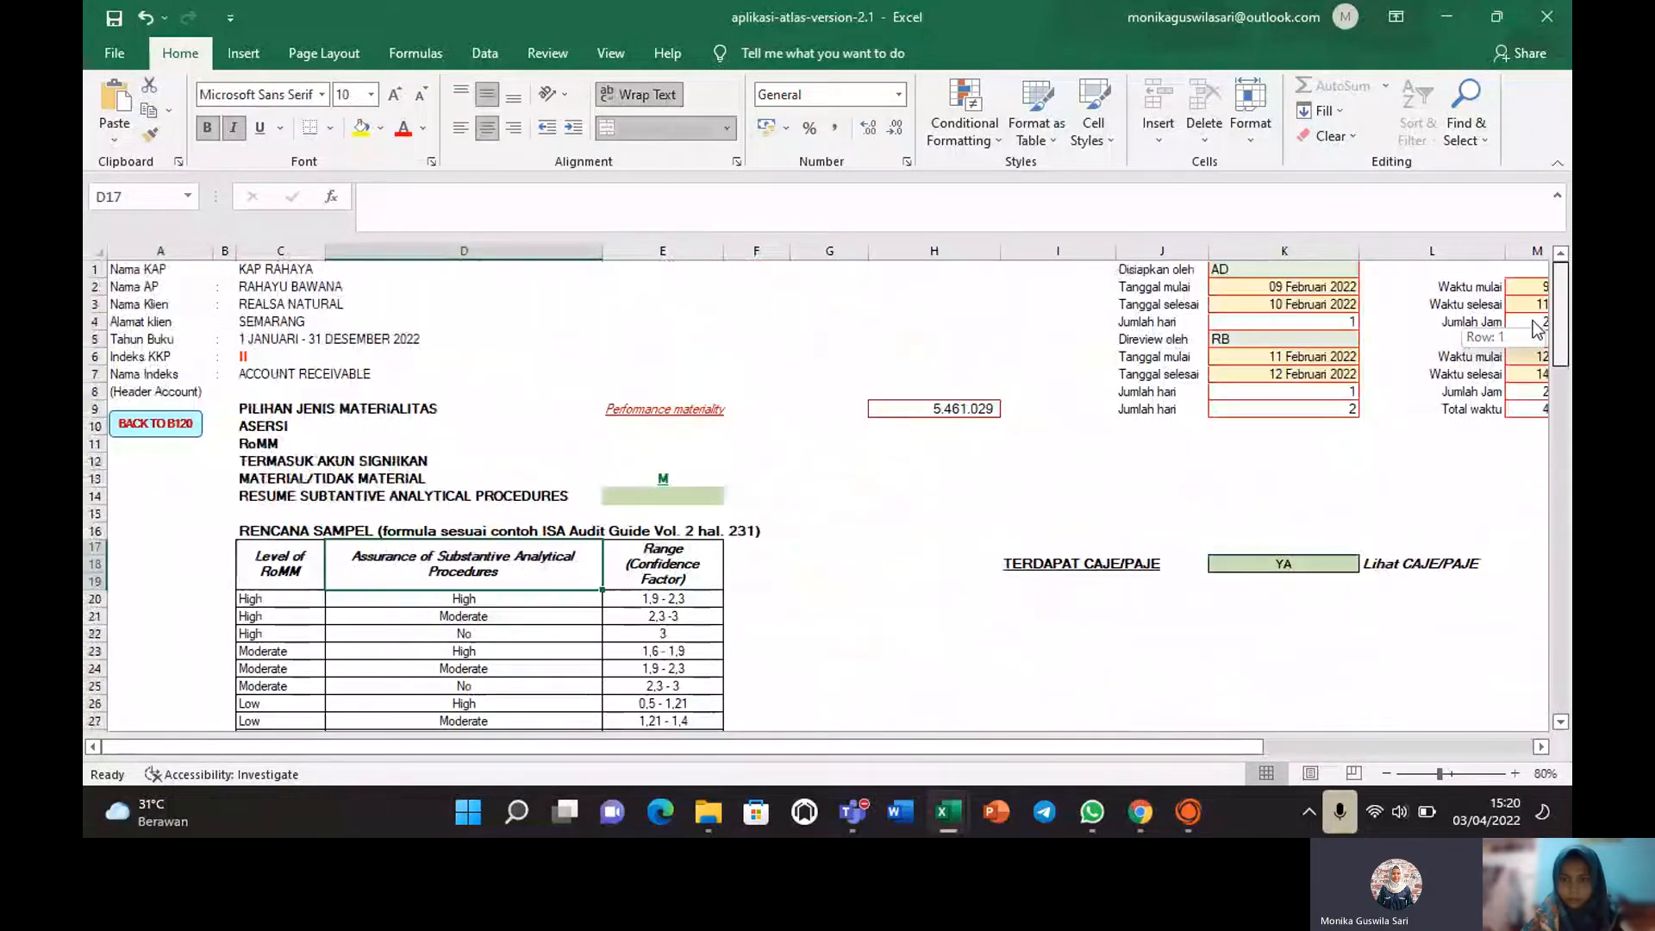
{"action": "left_click", "coordinate": [1397, 563]}
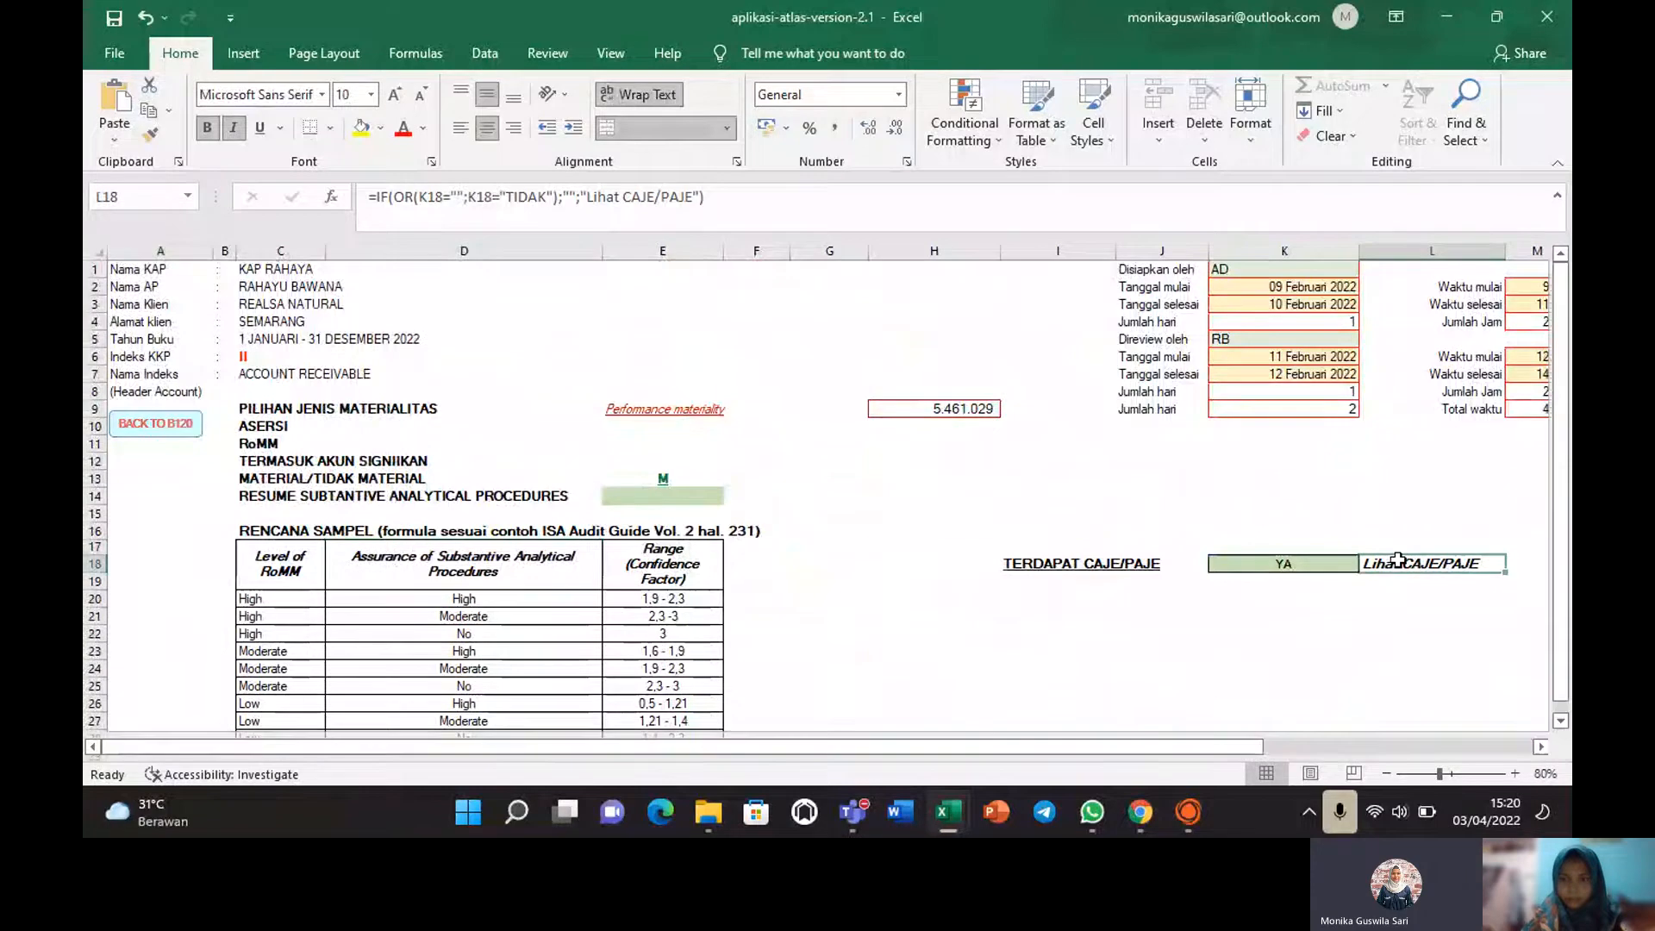
{"action": "left_click_drag", "start_coordinate": [1561, 271], "coordinate": [1529, 257]}
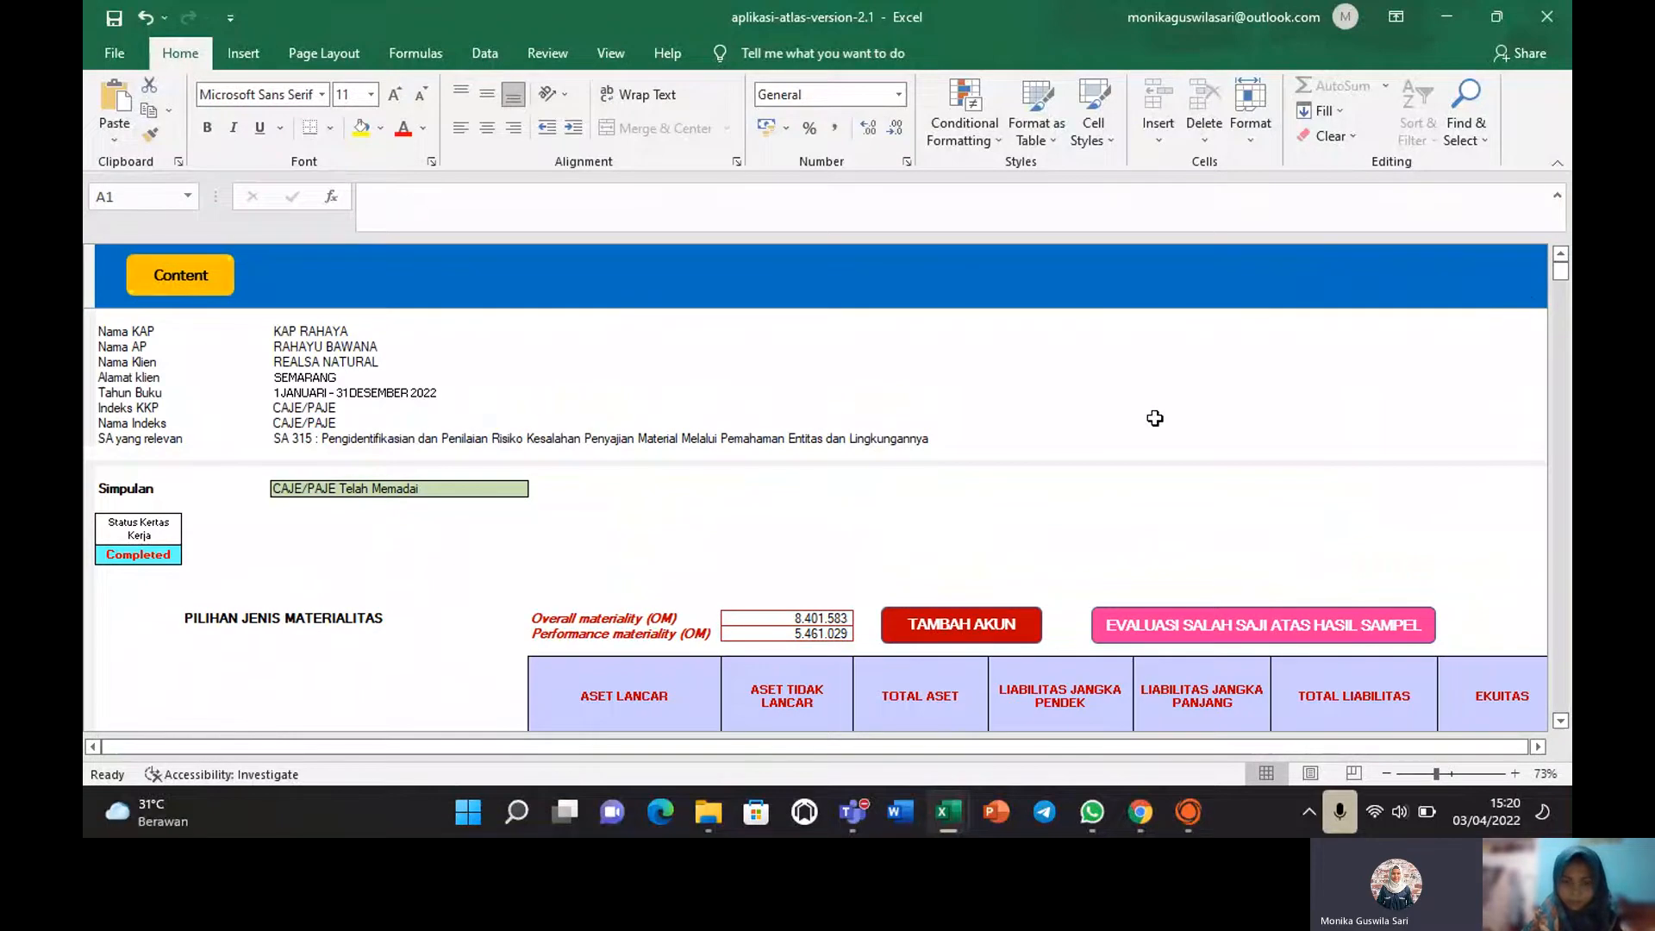
Move down the CAJE/PAJE sheet past the materiality table to the Rincian CAJE/PAJE table.
{"action": "left_click", "coordinate": [588, 671]}
{"action": "key", "text": "Down"}
{"action": "key", "text": "Down"}
{"action": "key", "text": "Down"}
{"action": "key", "text": "Down"}
{"action": "key", "text": "Down"}
{"action": "key", "text": "Down"}
{"action": "key", "text": "Down"}
{"action": "key", "text": "Down"}
{"action": "key", "text": "Down"}
{"action": "key", "text": "Down"}
{"action": "key", "text": "Down"}
{"action": "key", "text": "Down"}
{"action": "key", "text": "Down"}
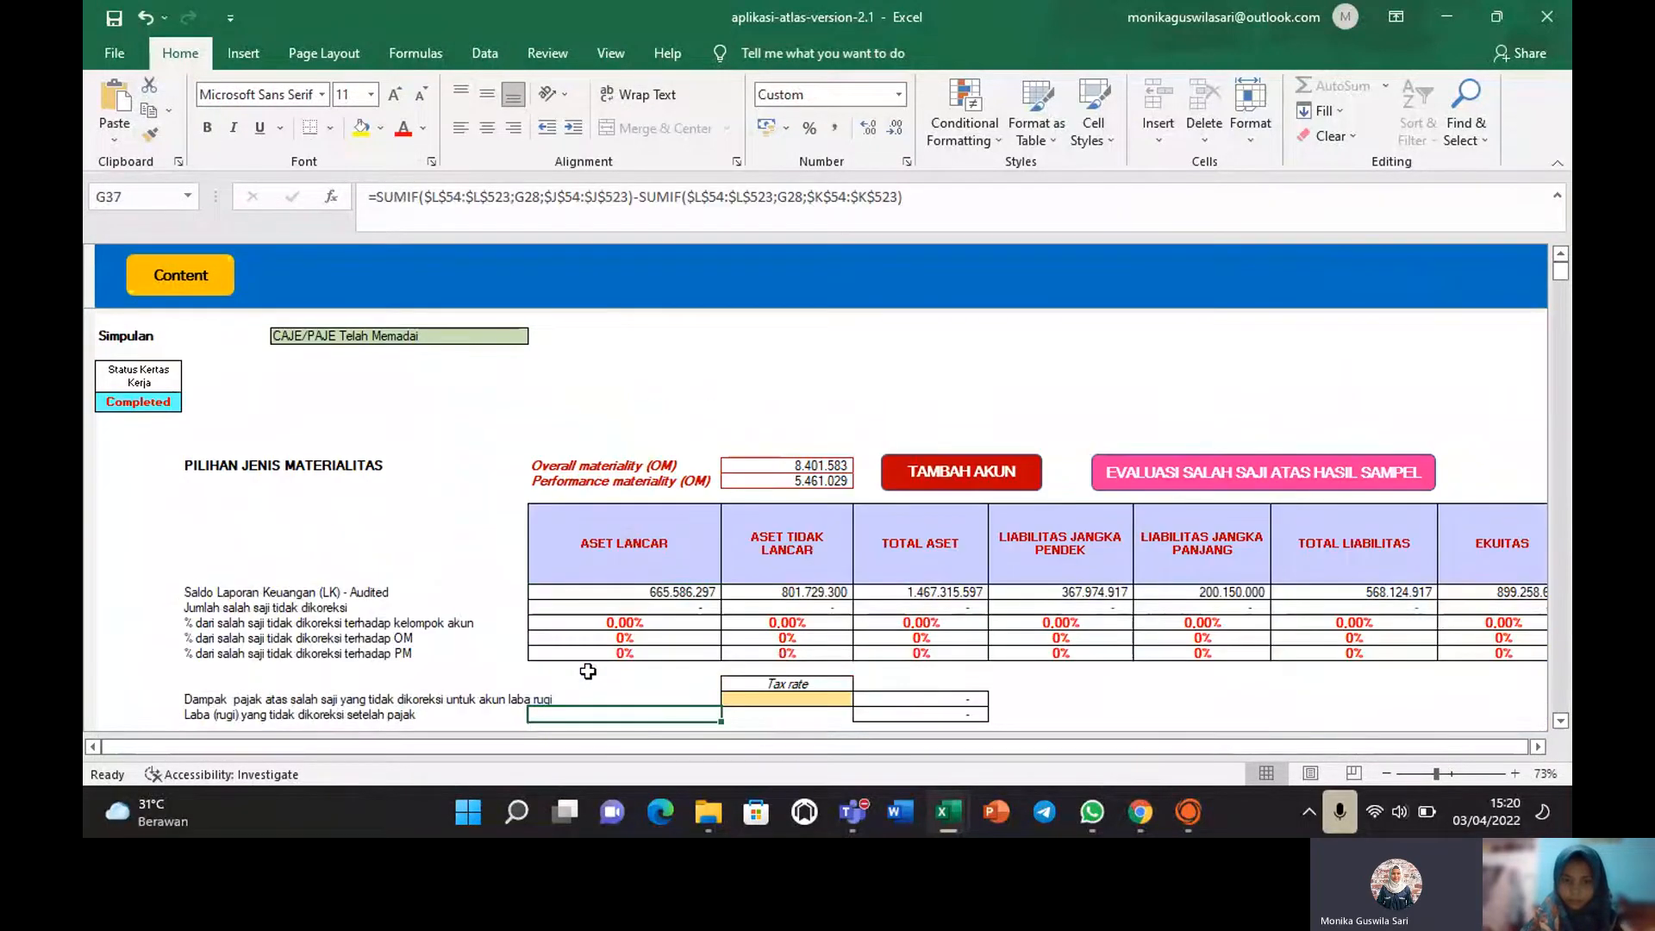
{"action": "key", "text": "Down"}
{"action": "key", "text": "Down"}
{"action": "key", "text": "Down"}
{"action": "key", "text": "Down"}
{"action": "key", "text": "Down"}
{"action": "key", "text": "Down"}
{"action": "key", "text": "Down"}
{"action": "key", "text": "Down"}
{"action": "key", "text": "Down"}
{"action": "key", "text": "Down"}
{"action": "key", "text": "Down"}
{"action": "key", "text": "Down"}
{"action": "key", "text": "Down"}
{"action": "key", "text": "Down"}
{"action": "key", "text": "Down"}
{"action": "key", "text": "Down"}
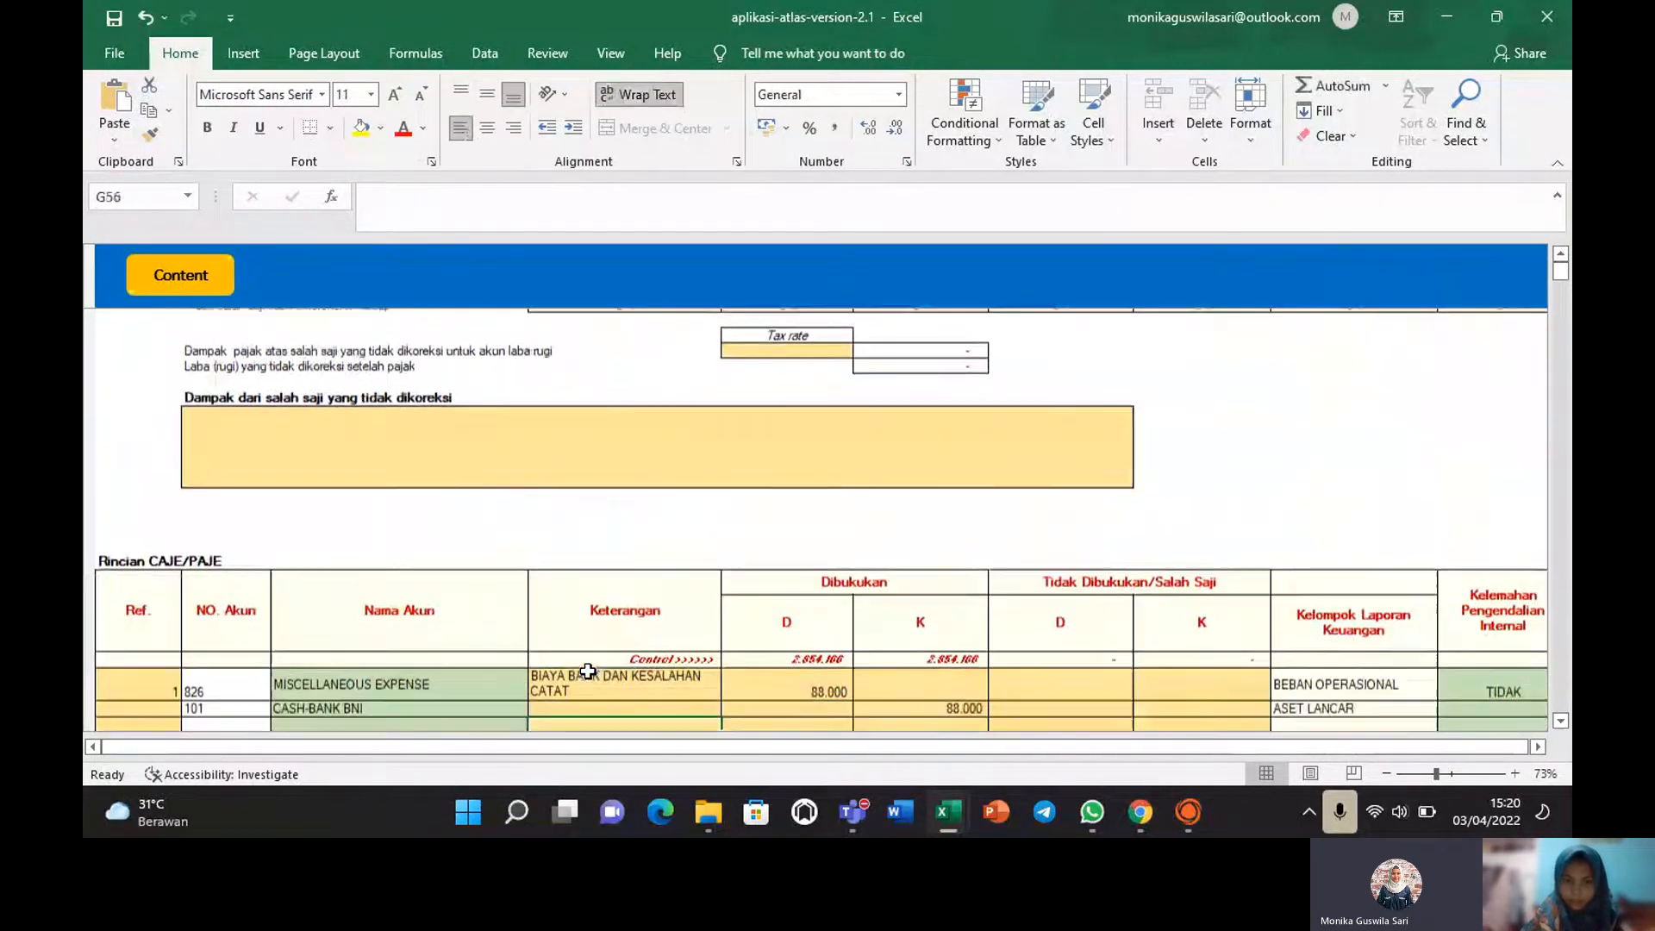
{"action": "key", "text": "Down"}
{"action": "key", "text": "Down"}
{"action": "key", "text": "Down"}
{"action": "key", "text": "Down"}
{"action": "key", "text": "Down"}
{"action": "key", "text": "Down"}
{"action": "key", "text": "Down"}
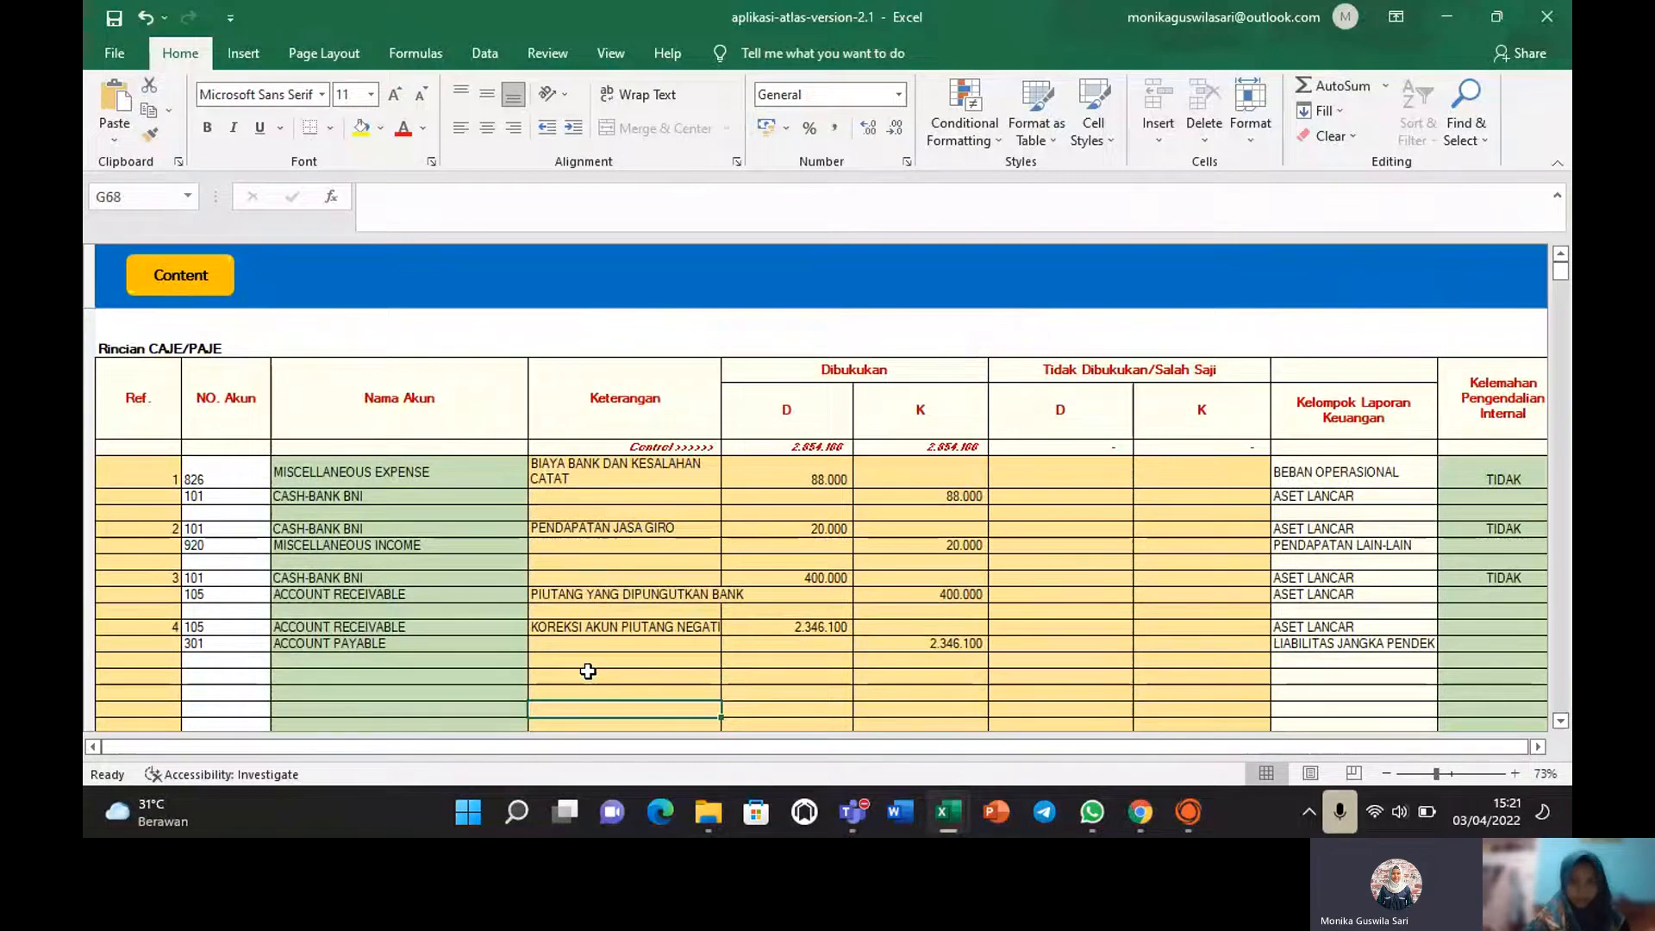
{"action": "key", "text": "Down"}
{"action": "key", "text": "Down"}
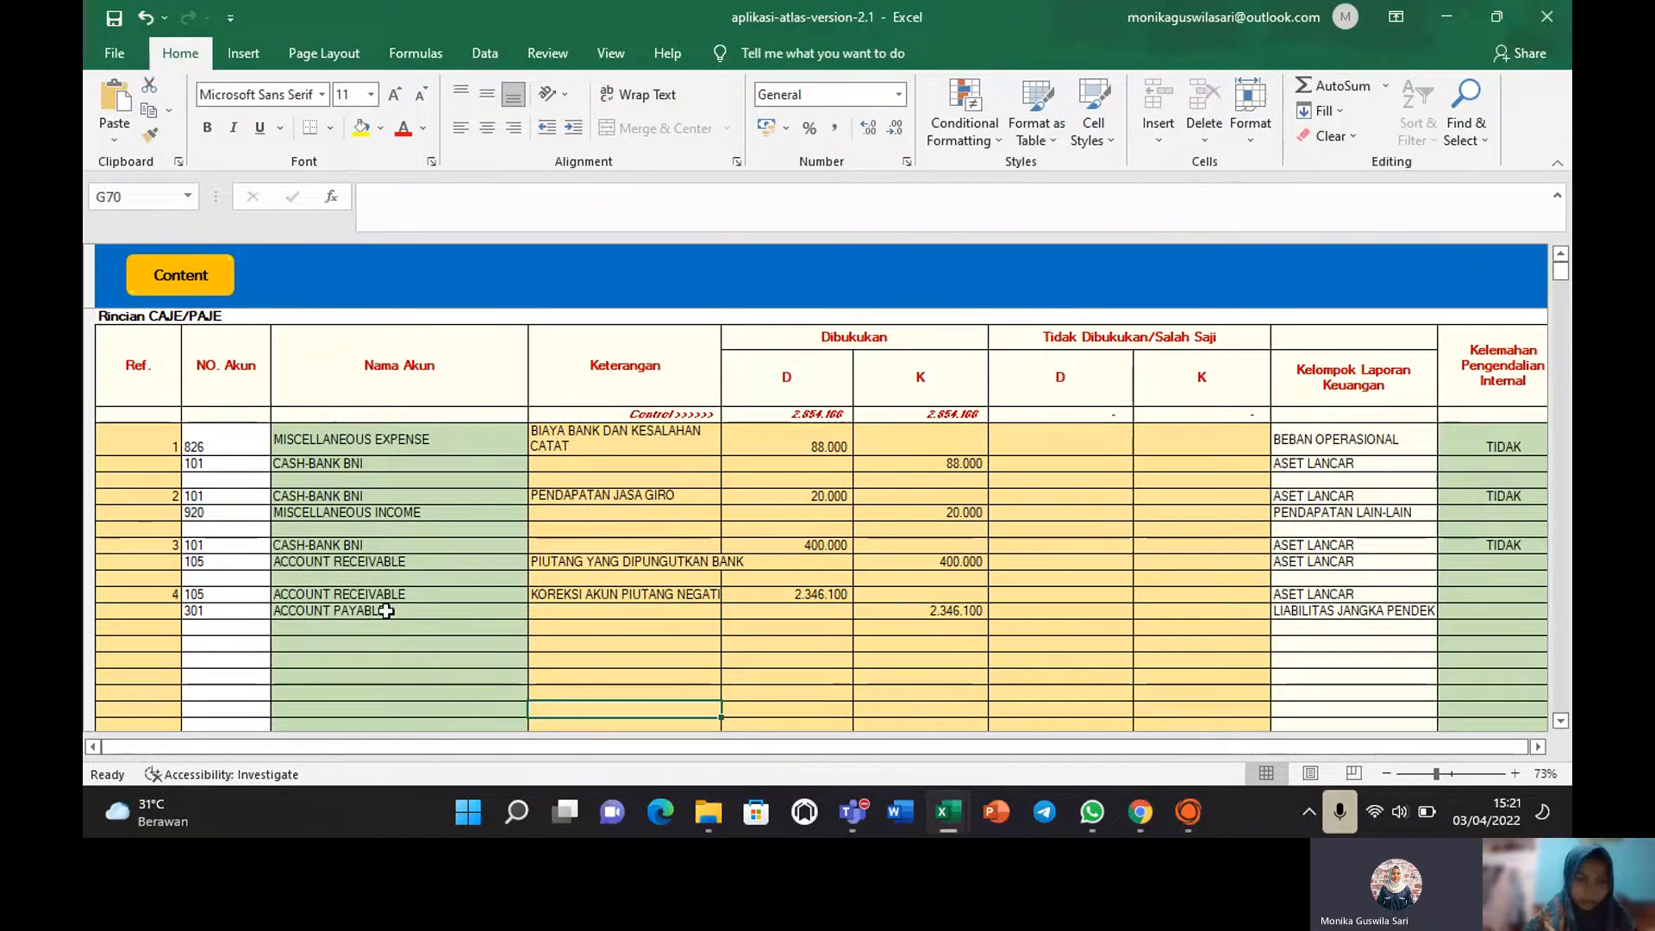
Inspect correction 4: Account Receivable debited and Account Payable credited 2.346.100.
{"action": "left_click", "coordinate": [580, 601]}
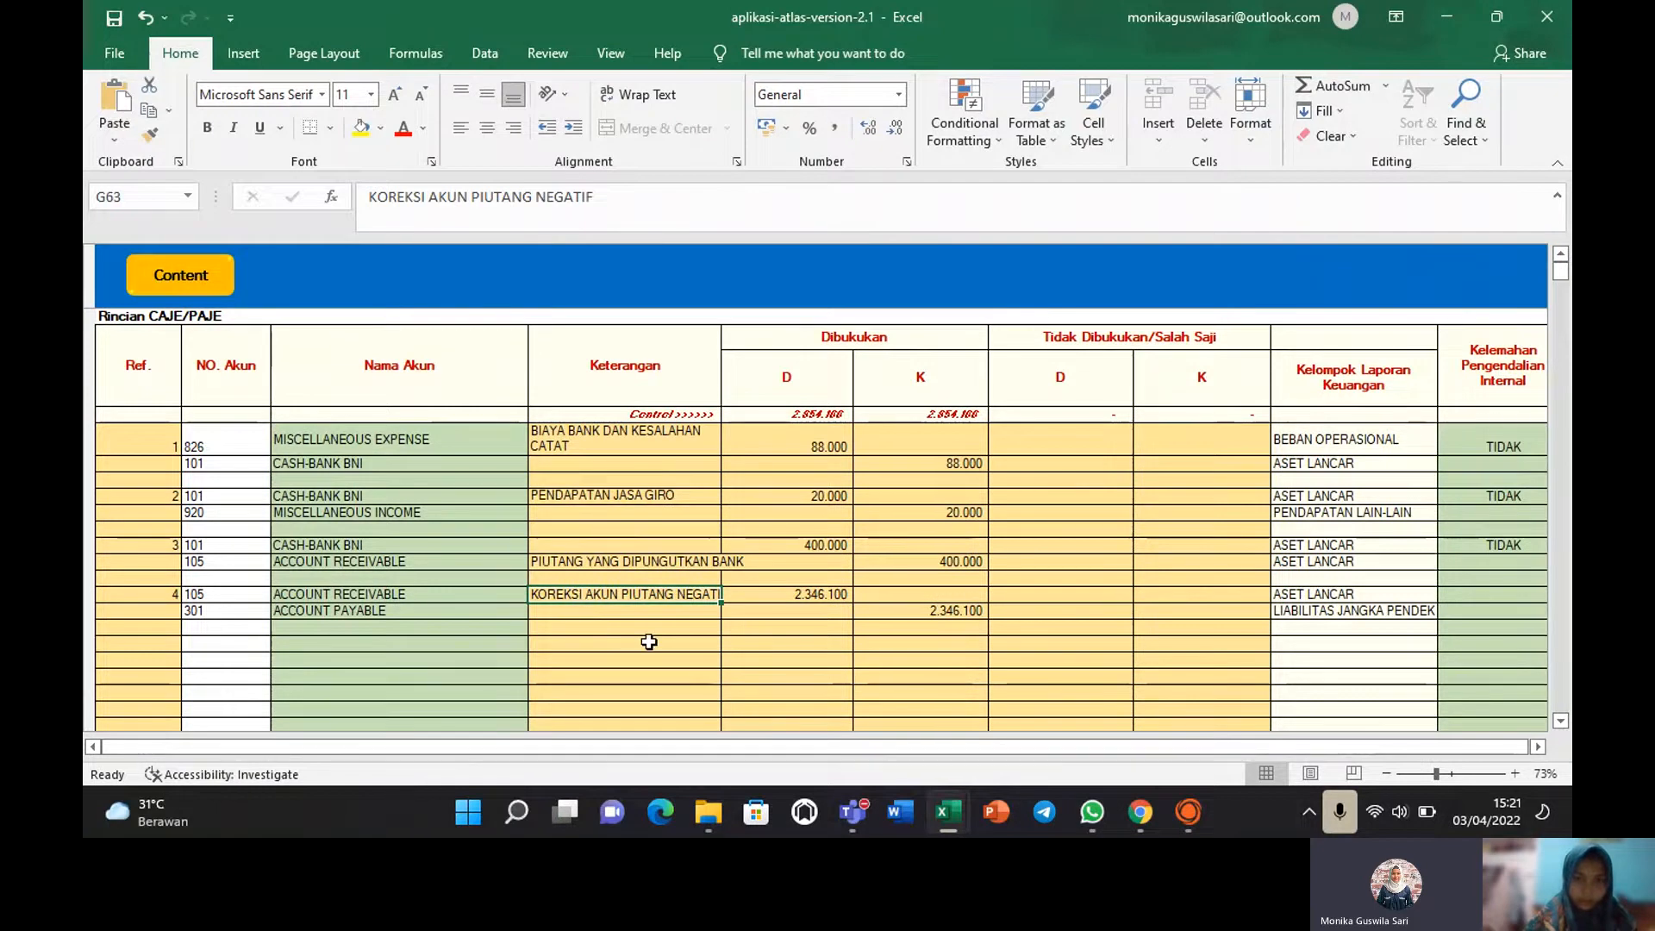
{"action": "left_click", "coordinate": [815, 595]}
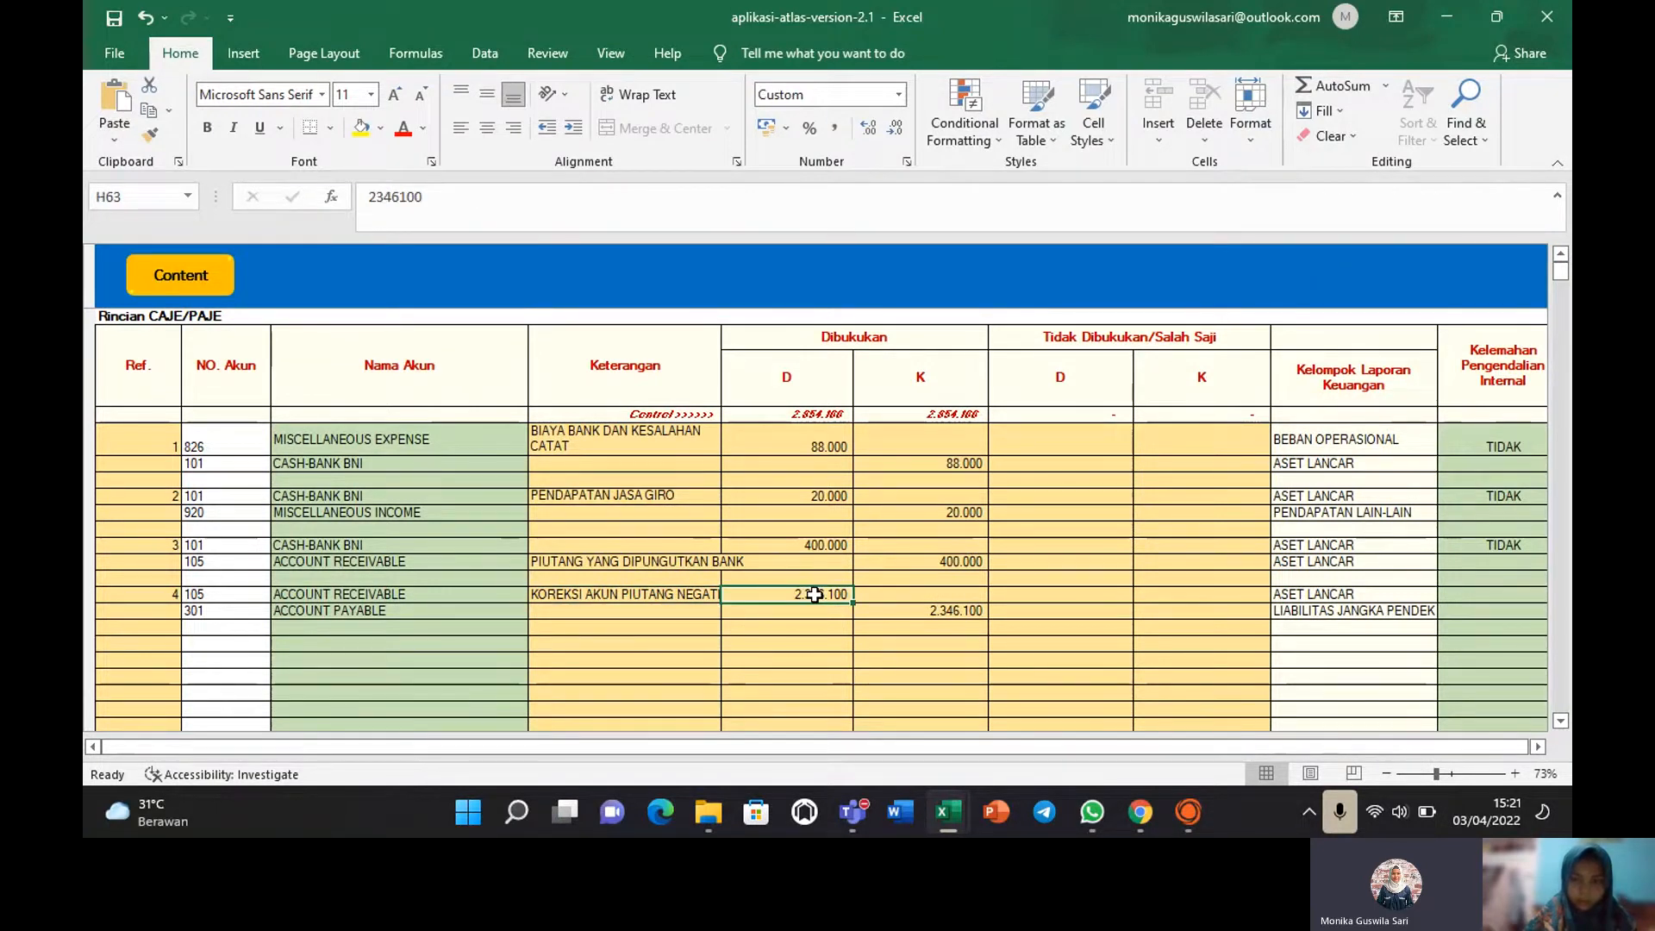
{"action": "left_click", "coordinate": [932, 615]}
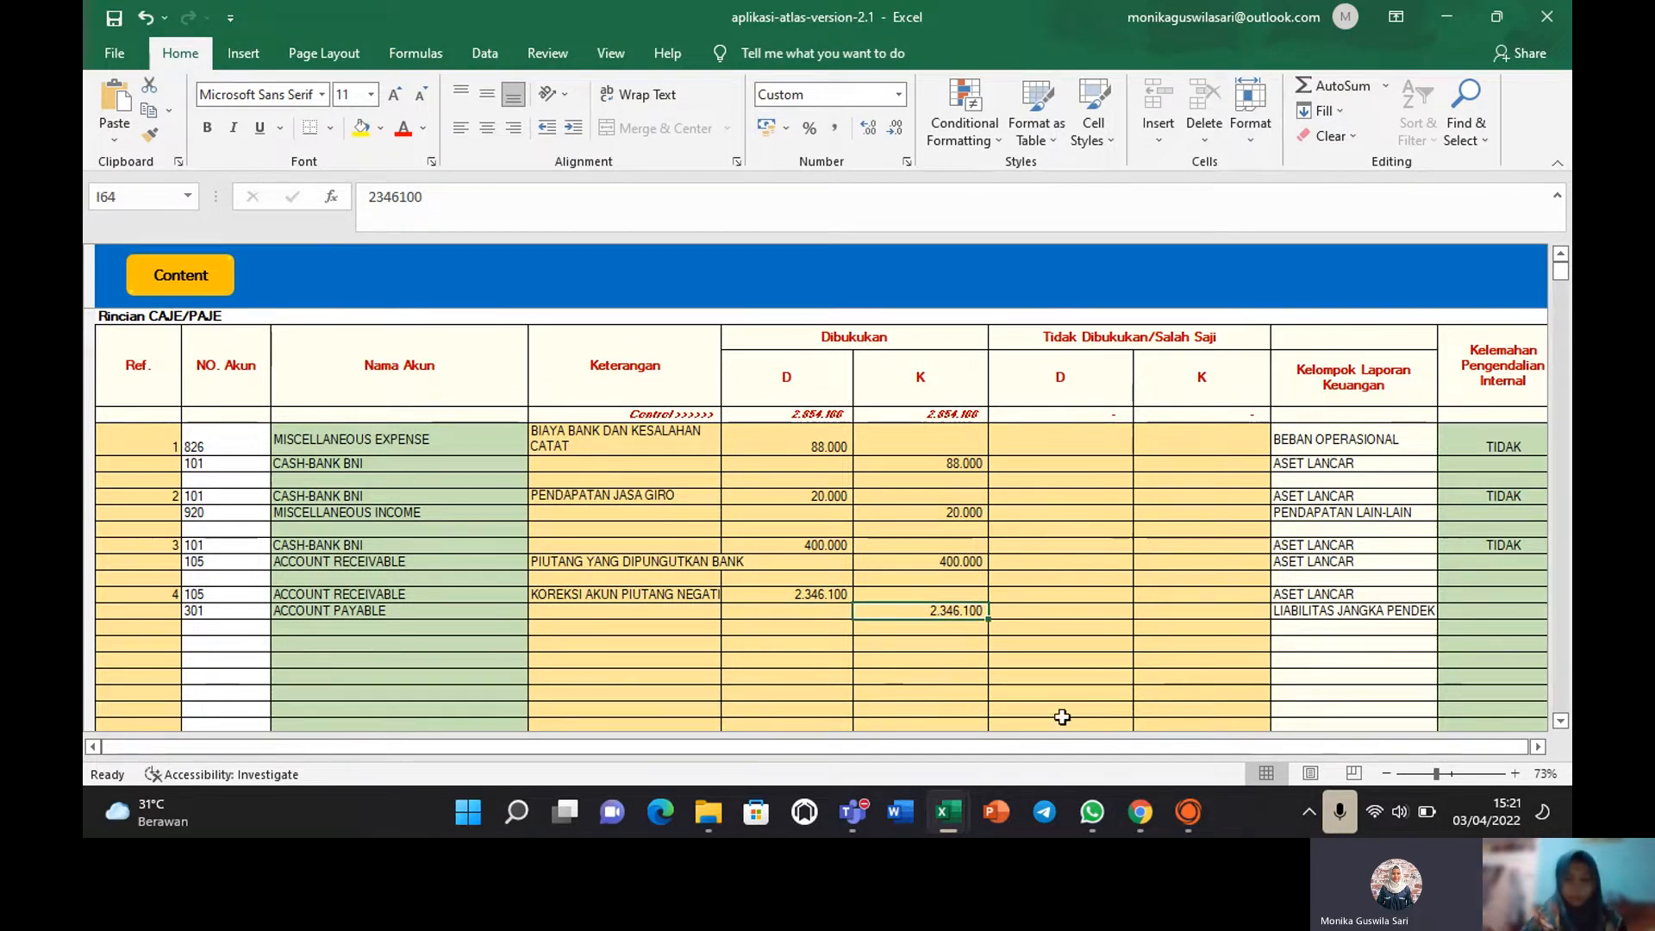
{"action": "mouse_move", "coordinate": [949, 817]}
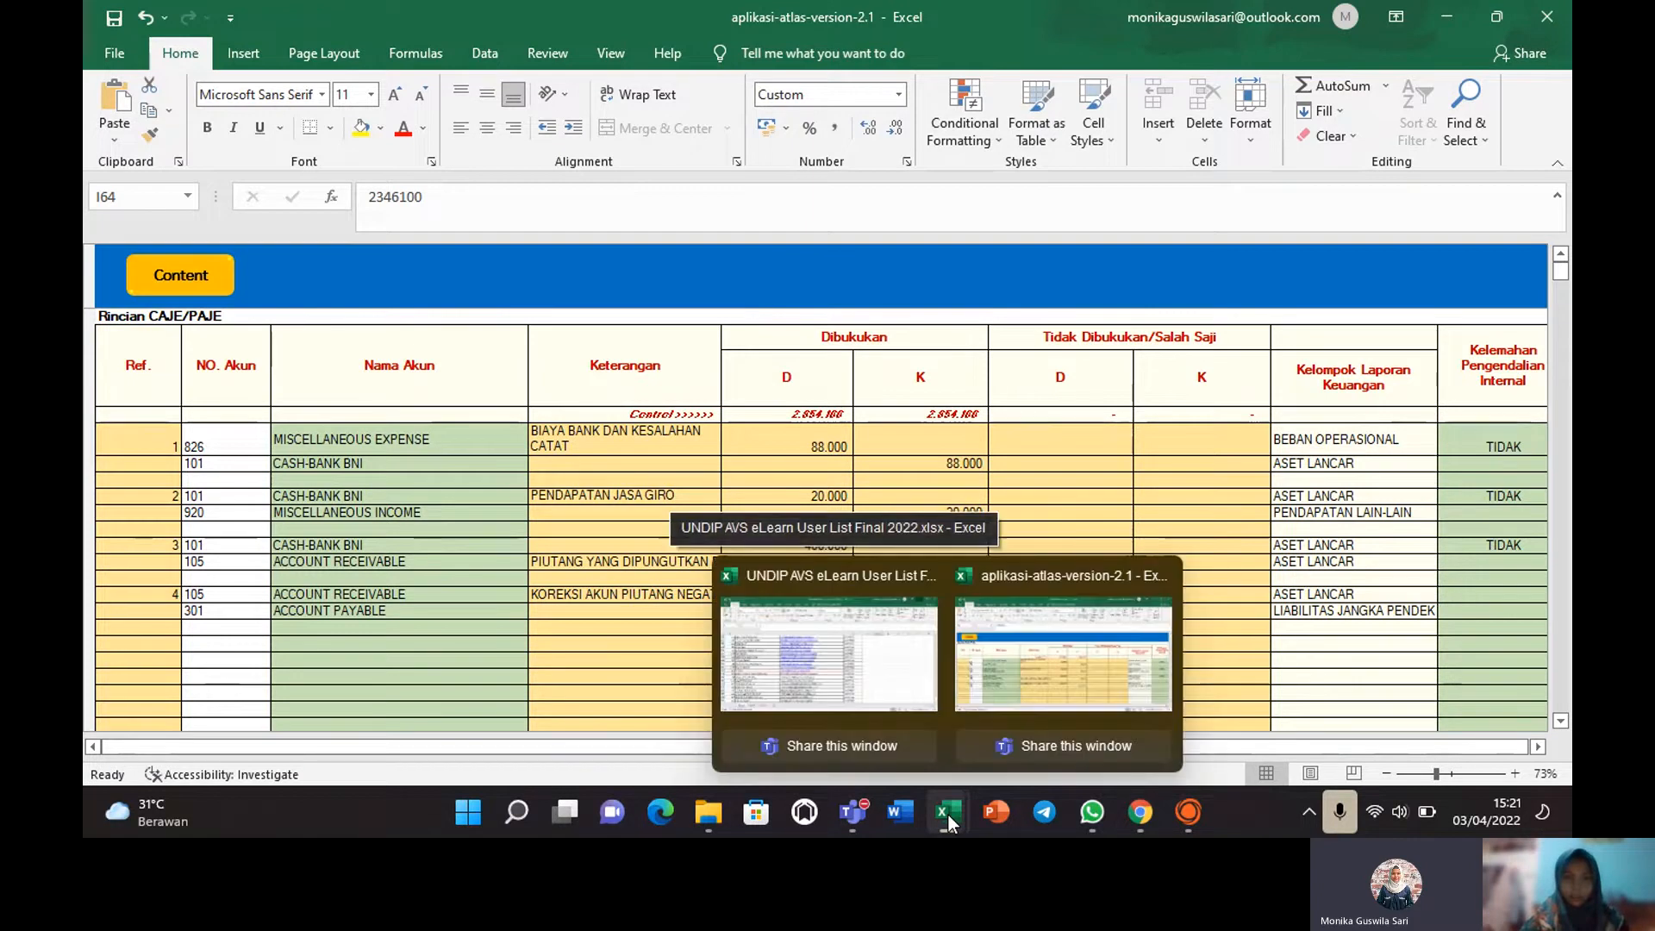
{"action": "mouse_move", "coordinate": [952, 746]}
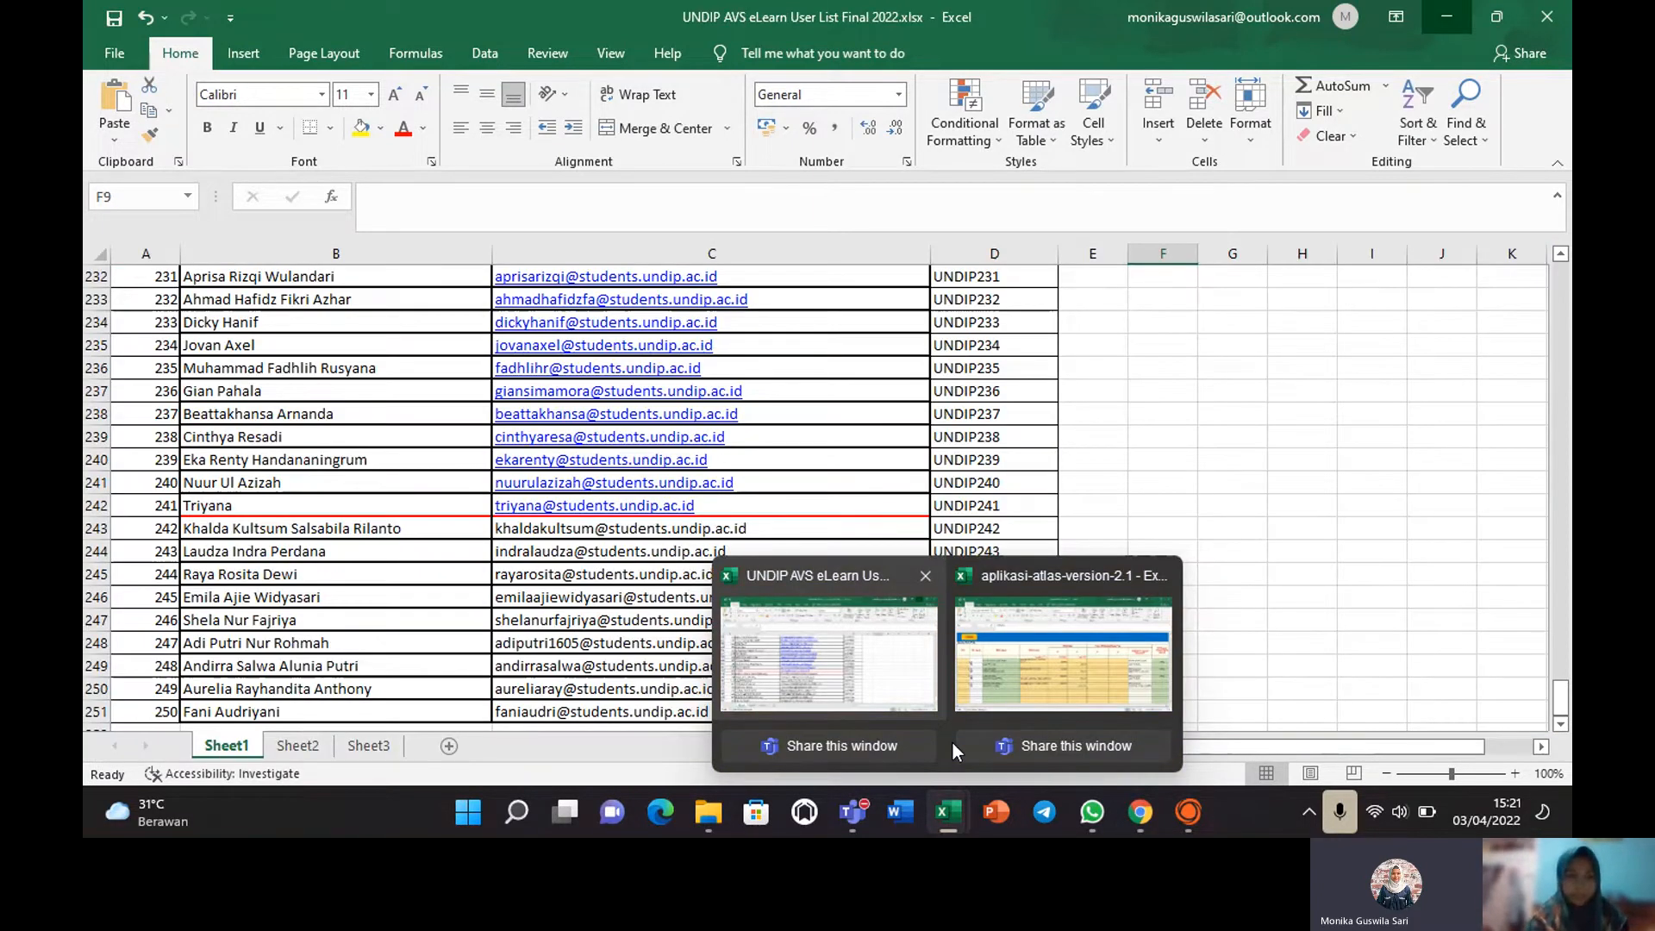
Navigate through the home, ATLAS cover, KKP dashboard and Audit Cycle sheets back toward CONTENT.
{"action": "mouse_move", "coordinate": [1011, 764]}
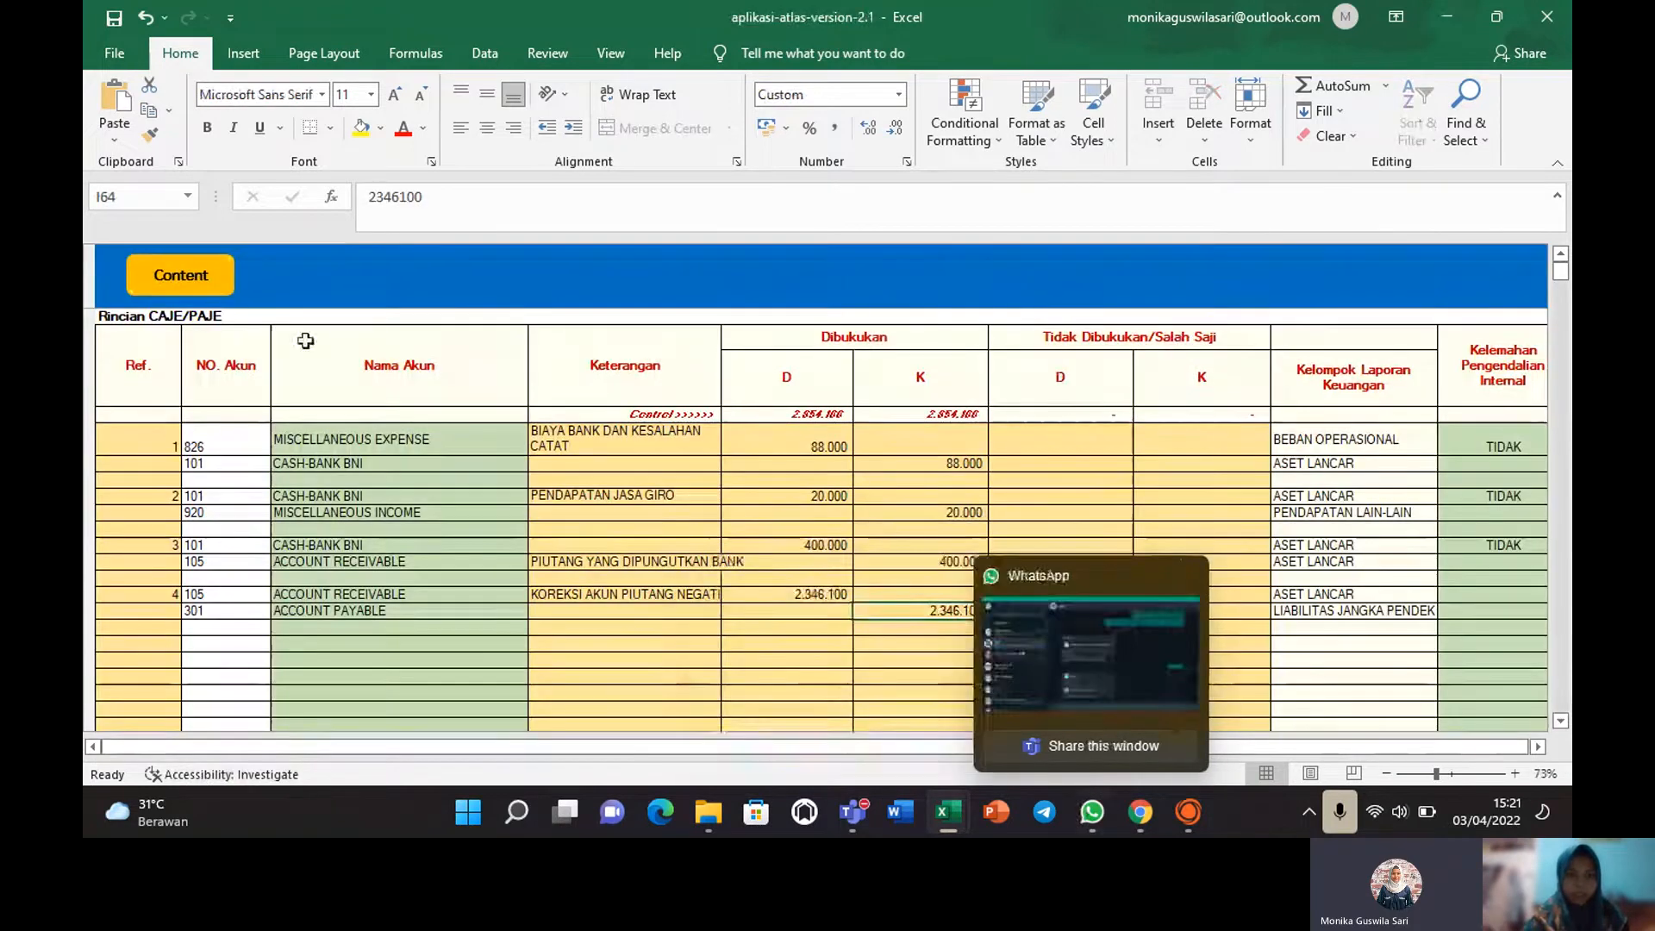
{"action": "left_click", "coordinate": [213, 283]}
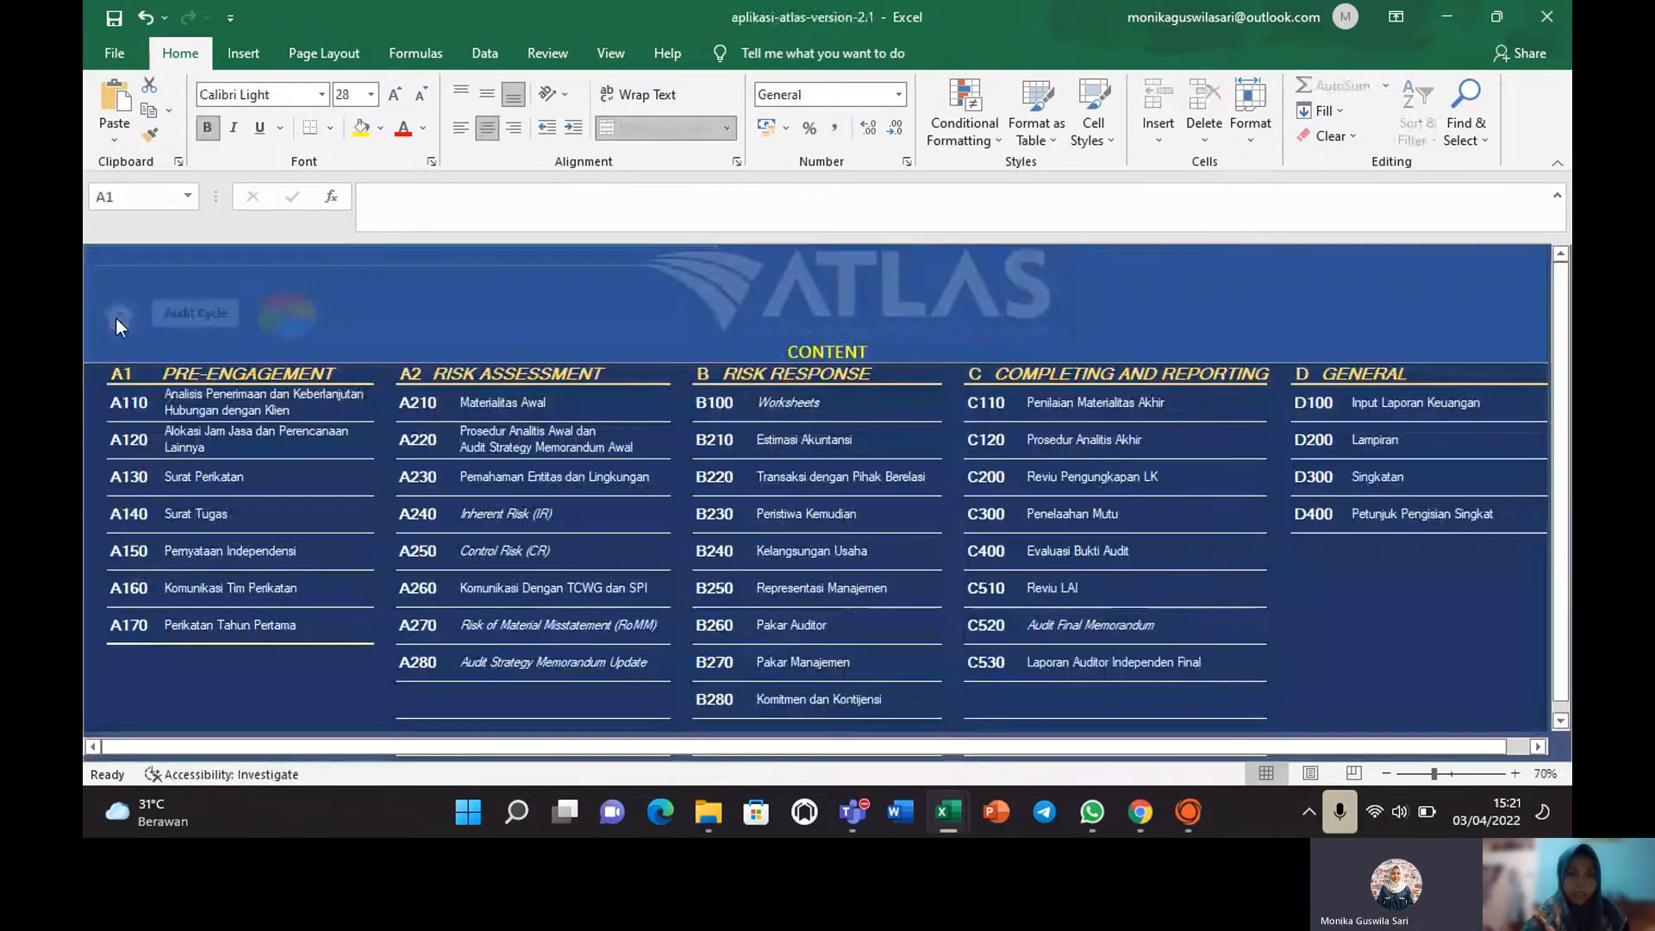
{"action": "left_click", "coordinate": [116, 318]}
{"action": "left_click", "coordinate": [202, 325]}
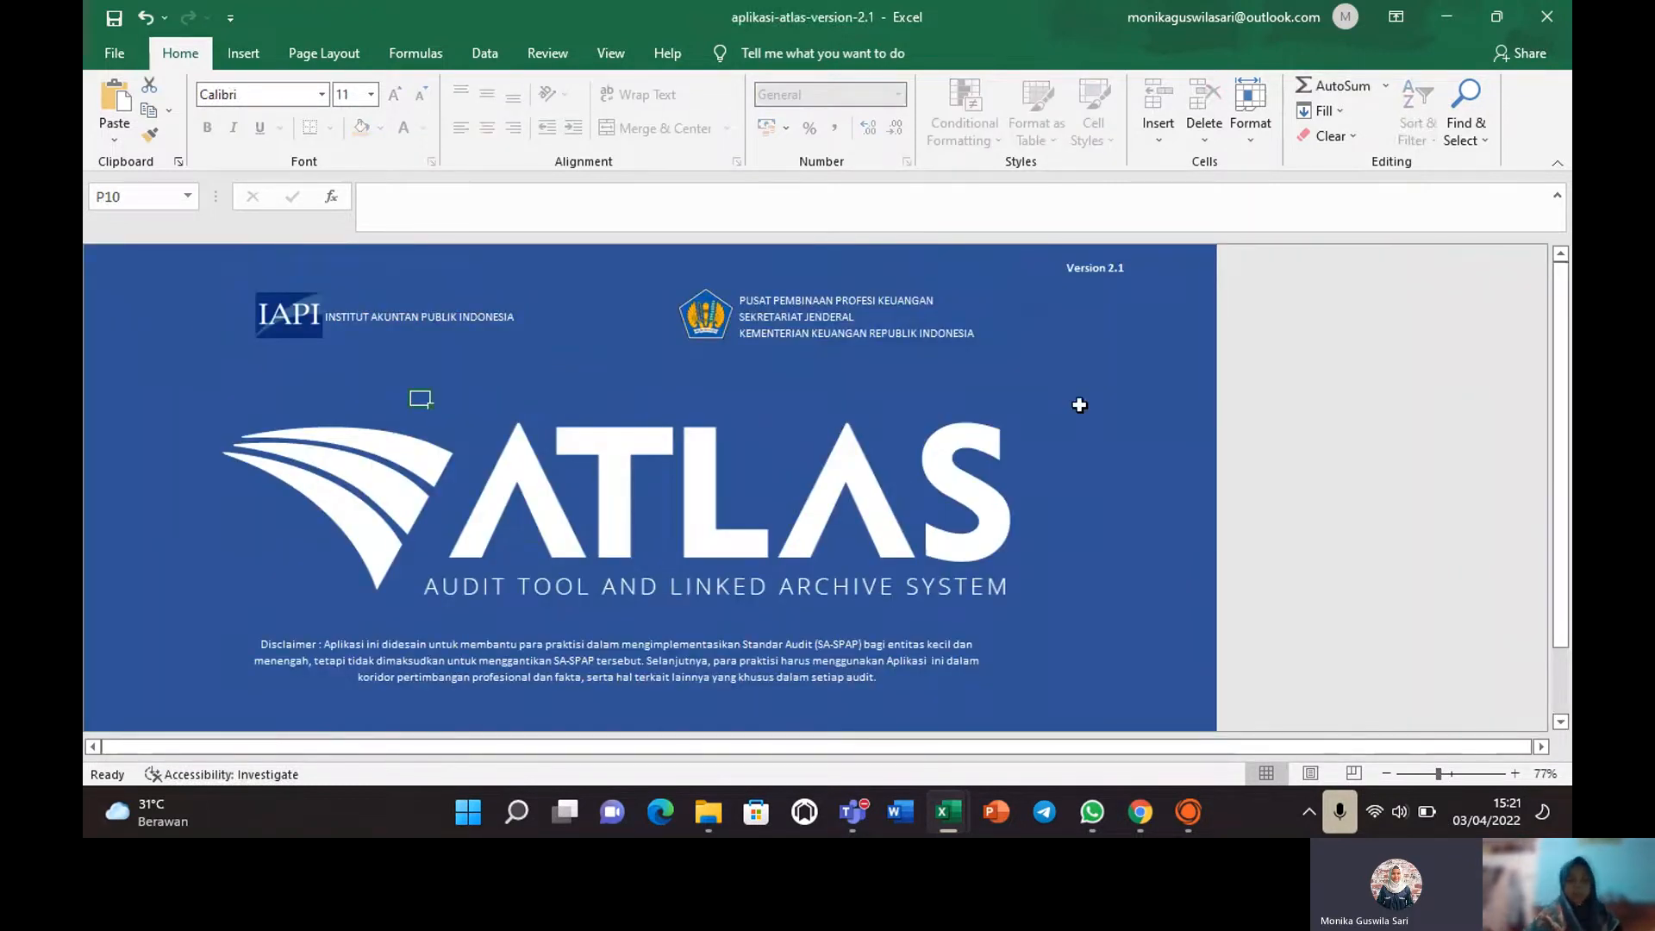
{"action": "left_click", "coordinate": [545, 493]}
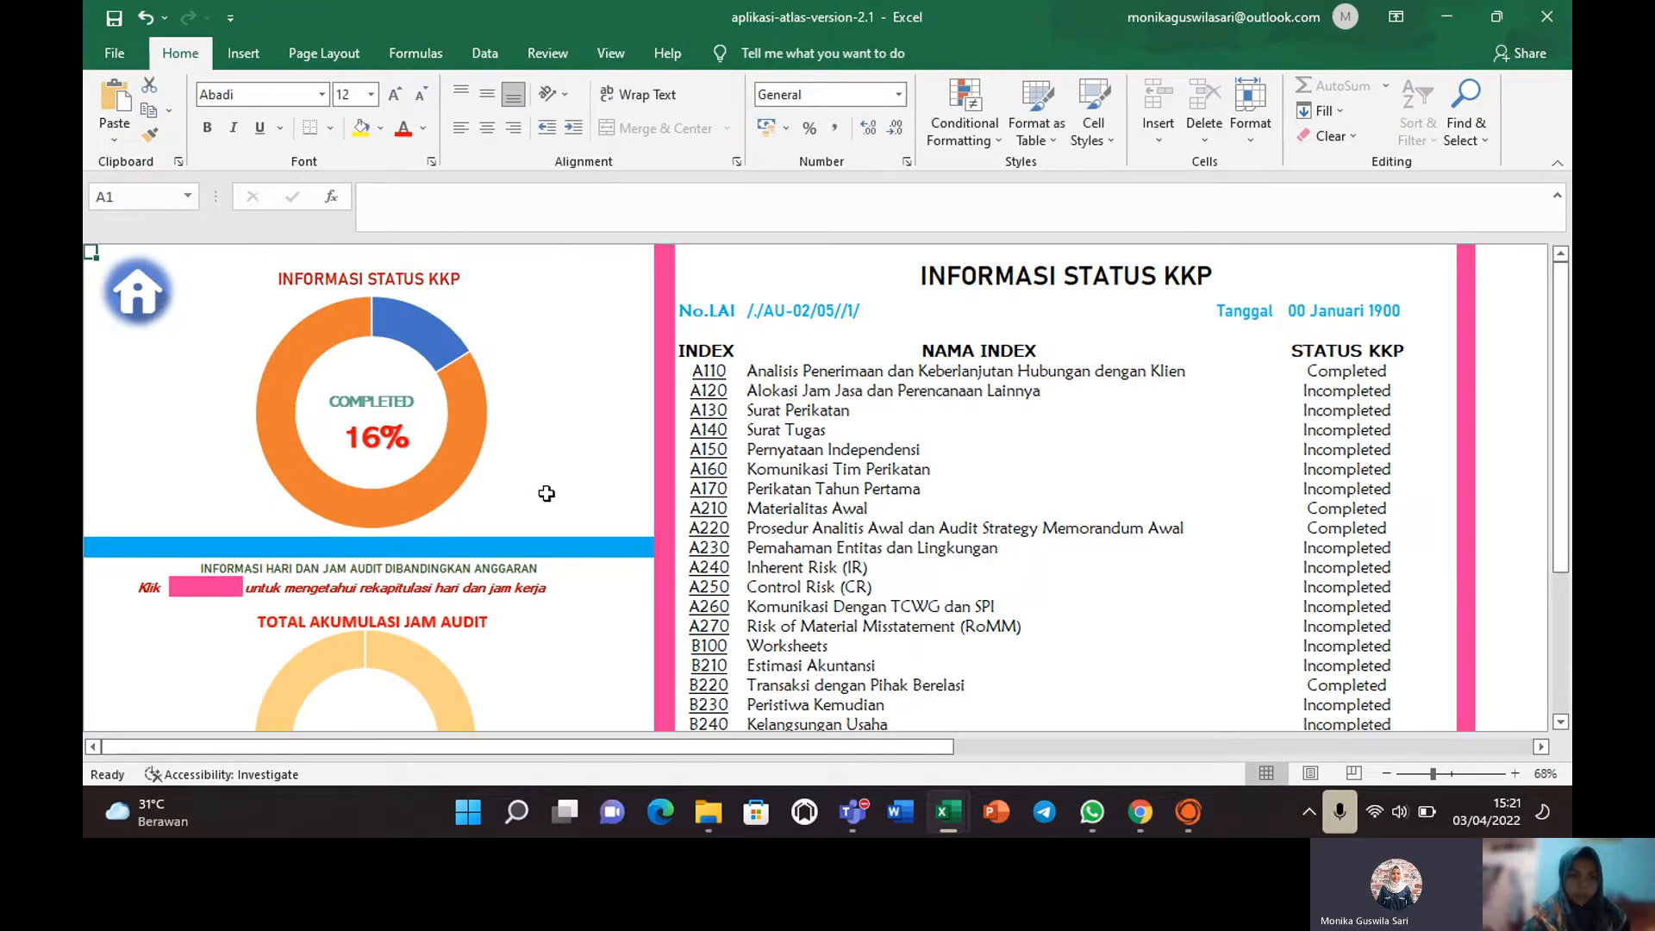
{"action": "left_click", "coordinate": [138, 297]}
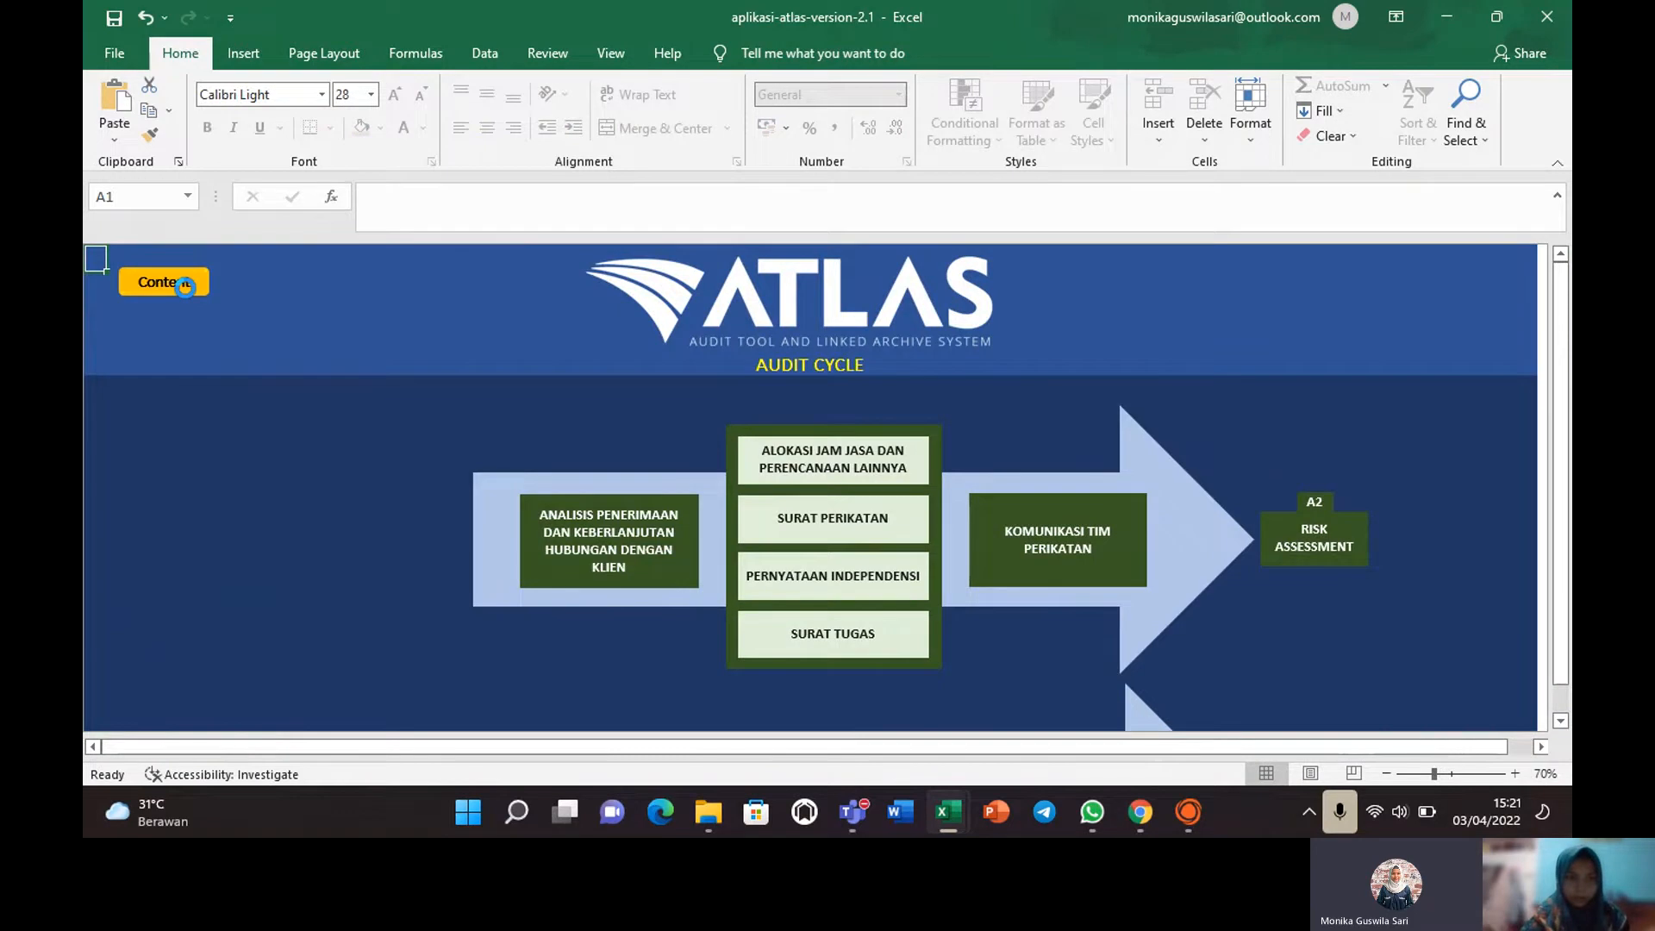
{"action": "left_click", "coordinate": [185, 287]}
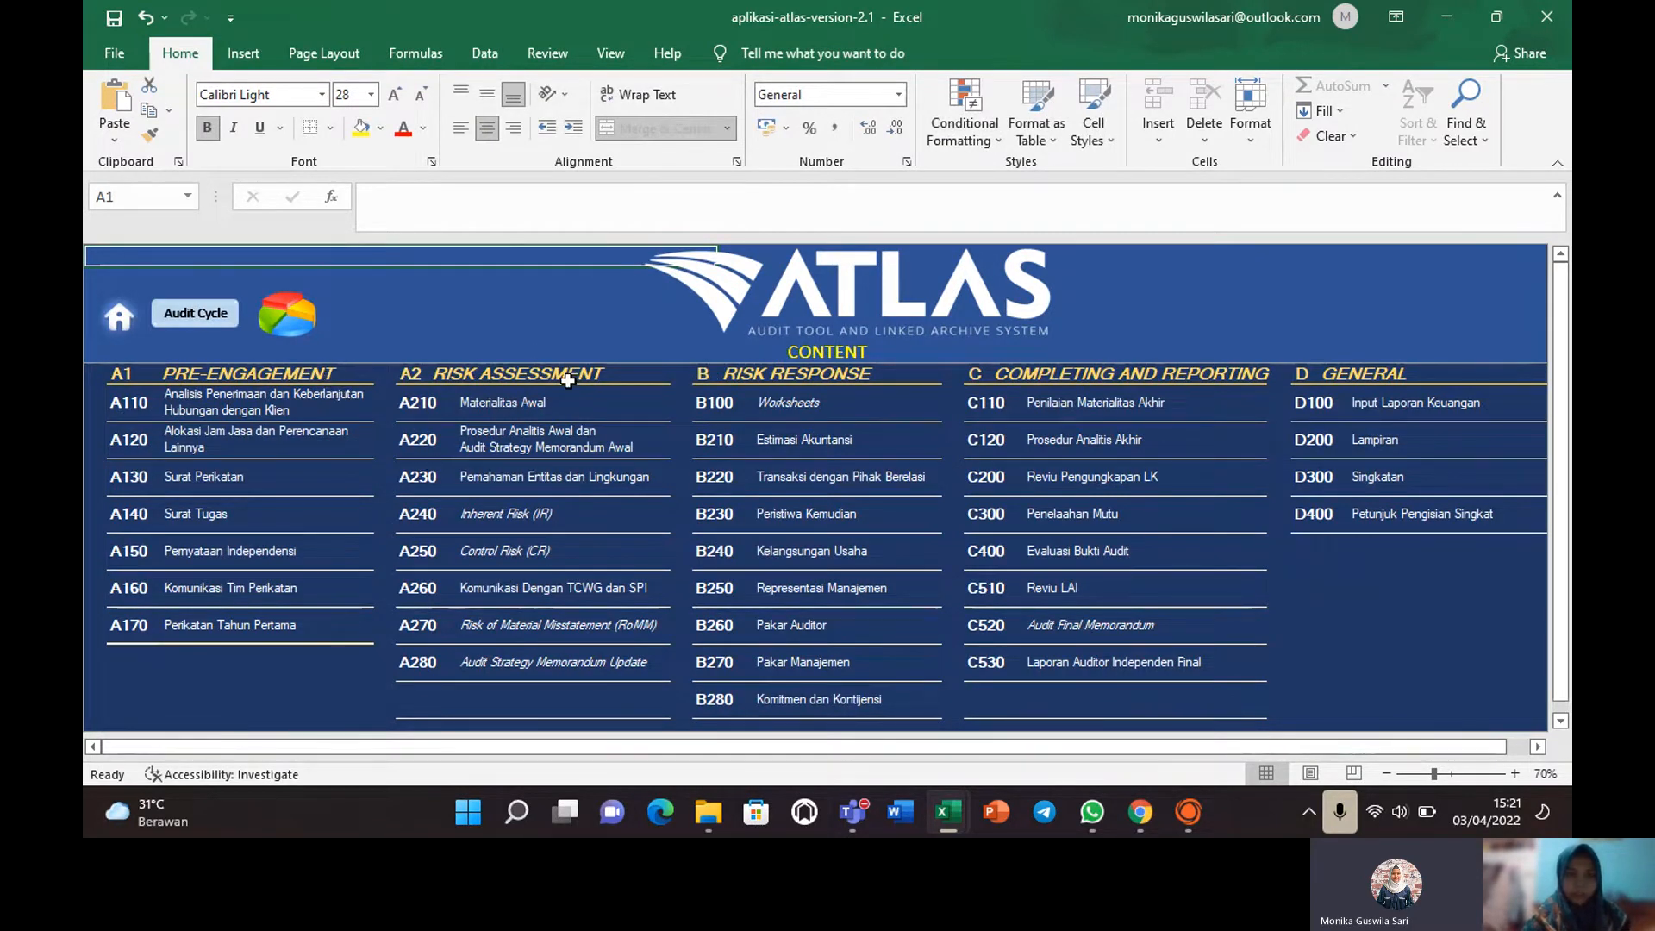
Switch to Arbutus and view the command log's DueDate aging: 299 invoices totalling 200127050.
{"action": "left_click", "coordinate": [1187, 812]}
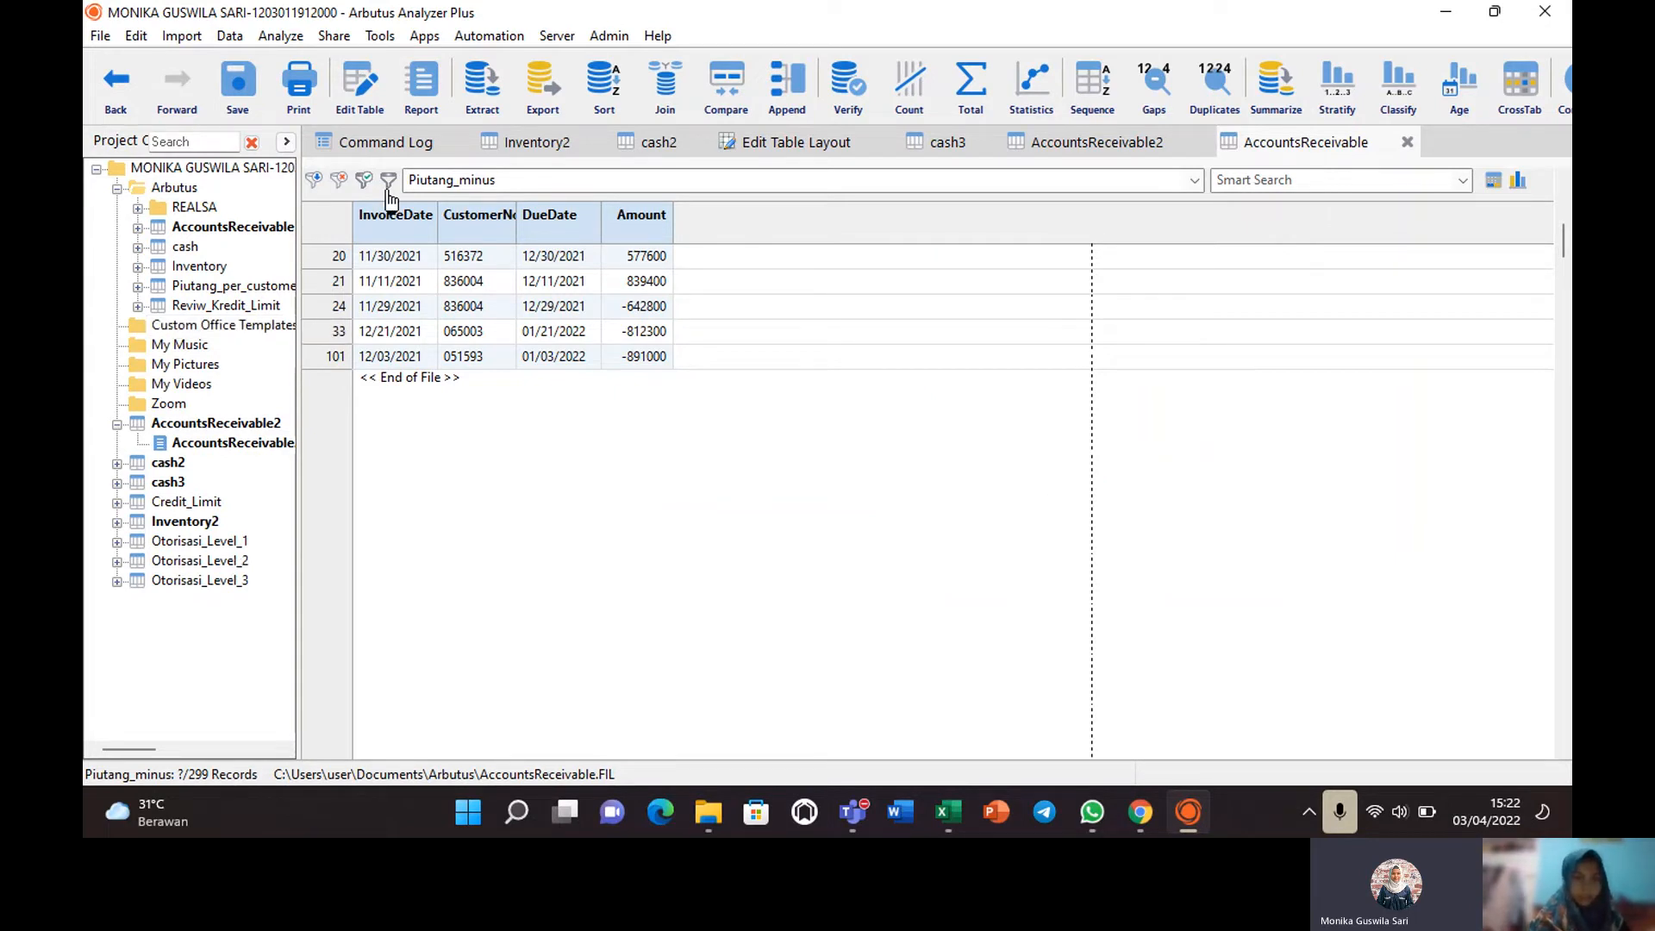
{"action": "left_click", "coordinate": [384, 145]}
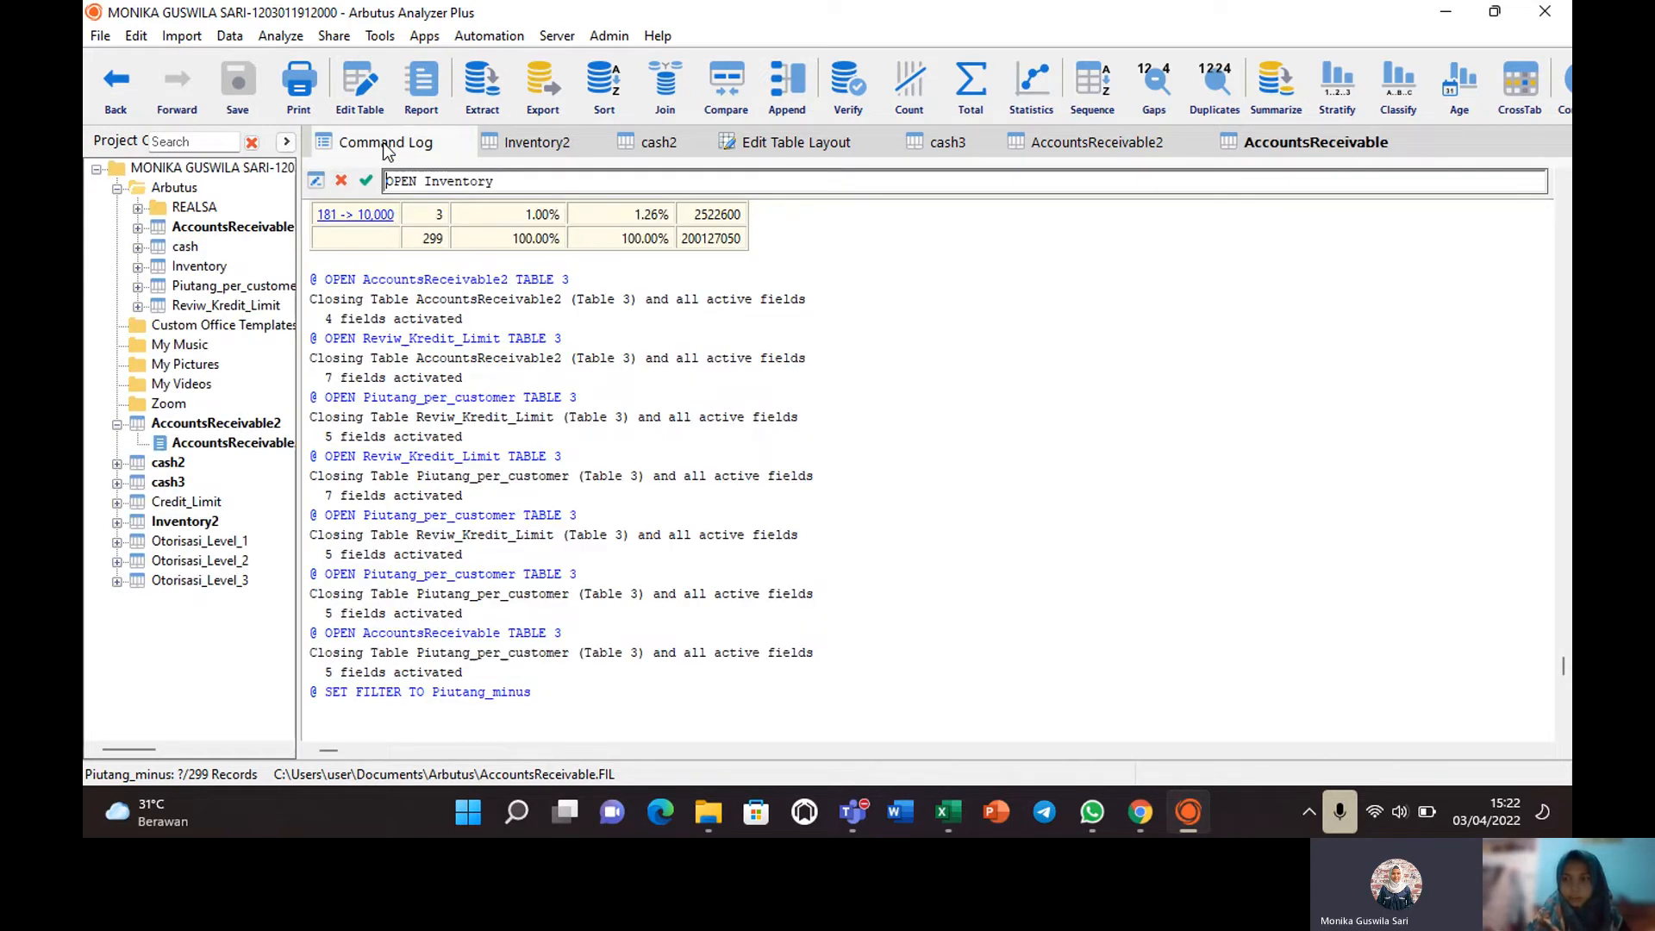
{"action": "left_click_drag", "start_coordinate": [1563, 669], "coordinate": [1567, 624]}
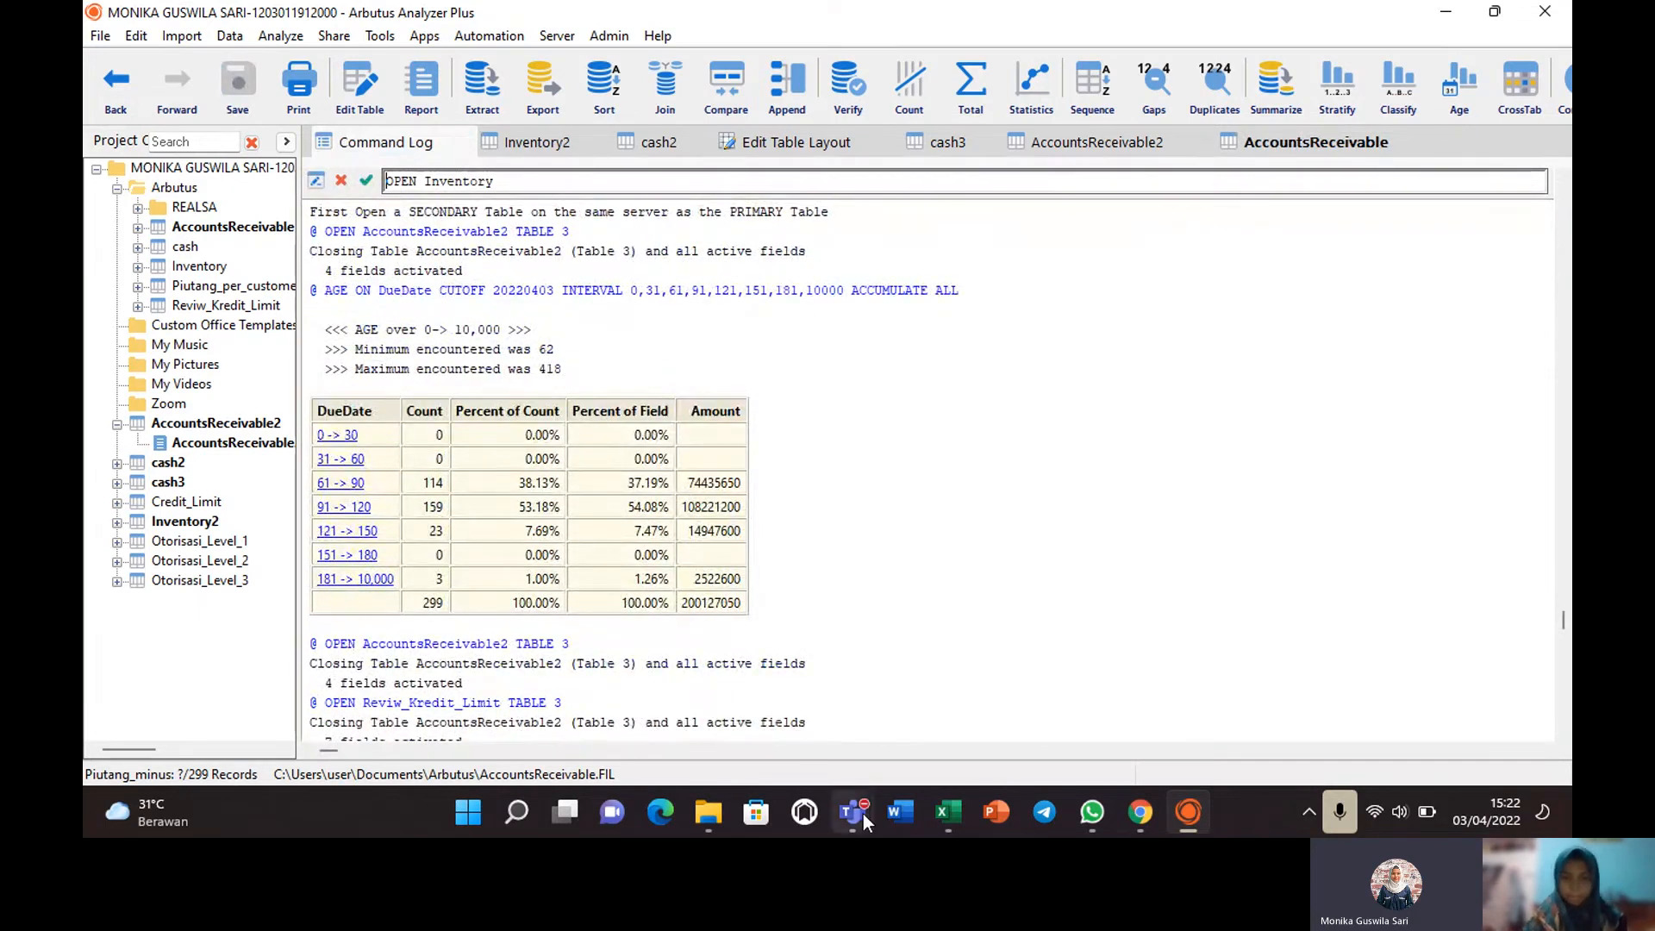
In the Teams meeting, turn the camera off and request Stop recording from More actions.
{"action": "mouse_move", "coordinate": [862, 814]}
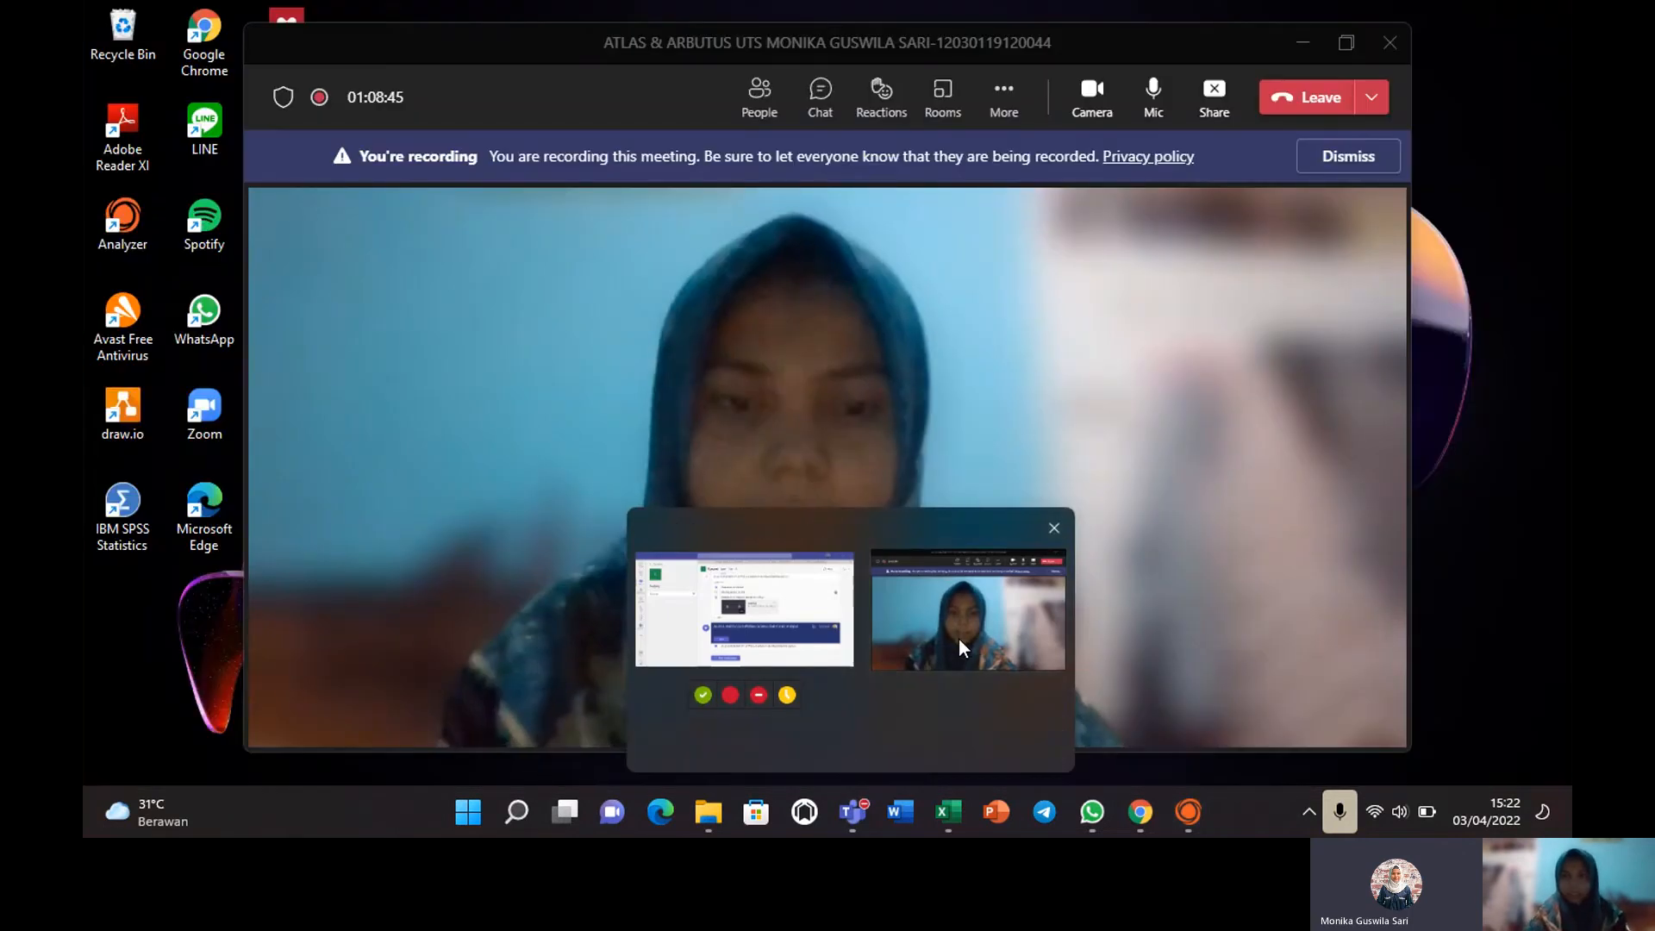
{"action": "left_click", "coordinate": [959, 640]}
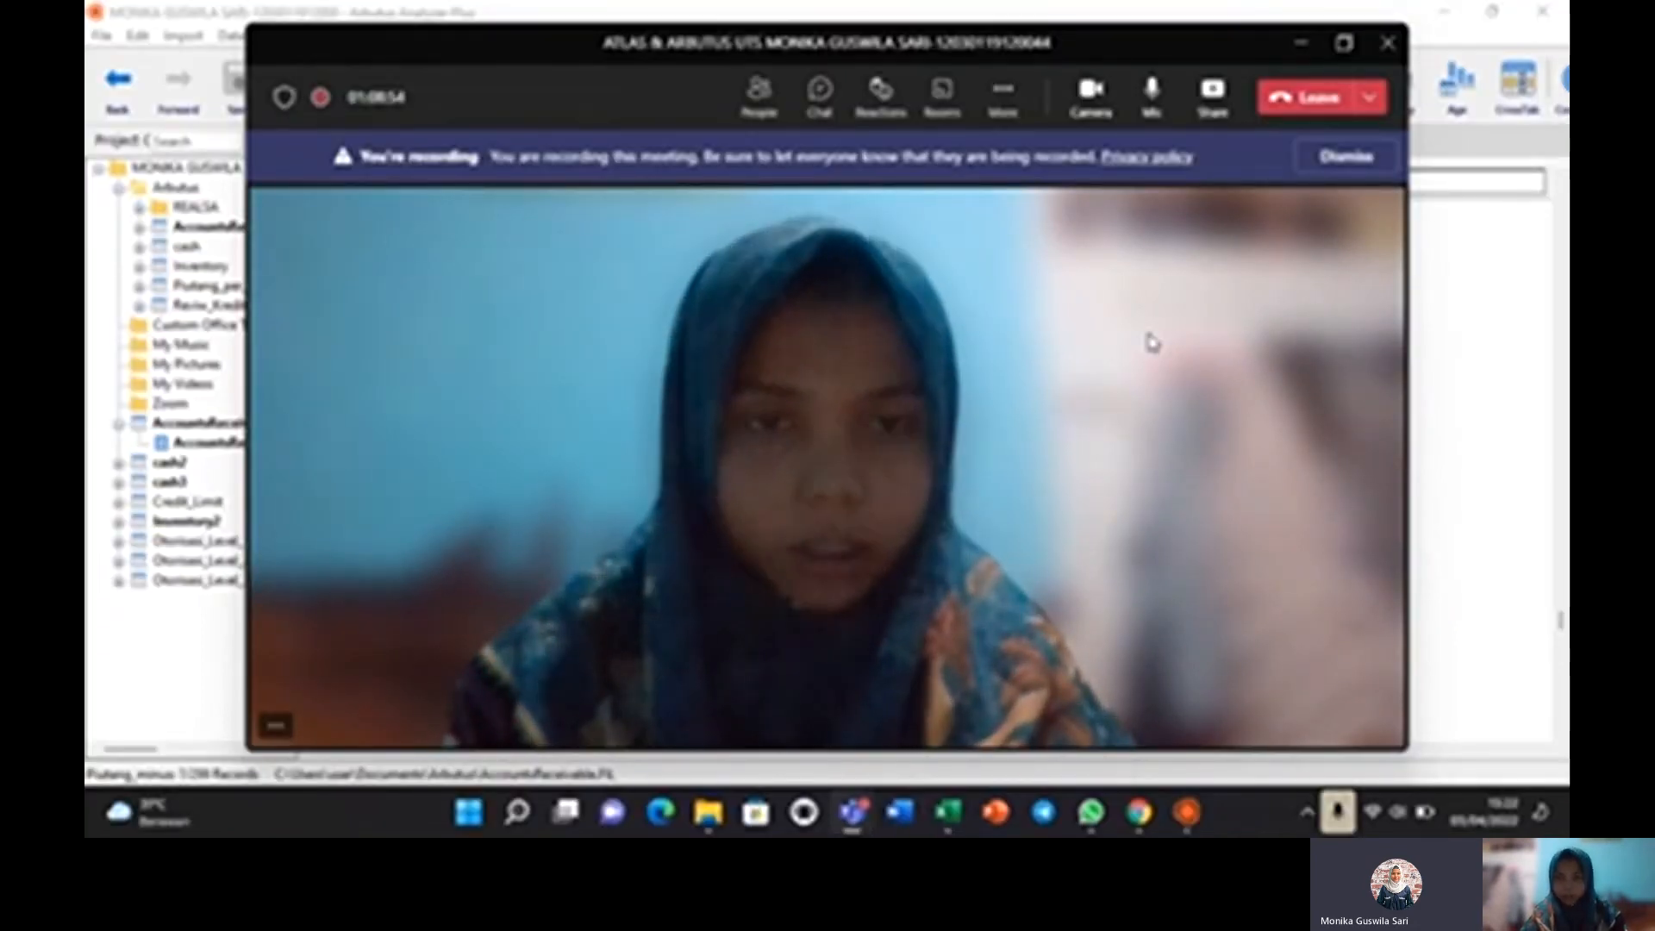
{"action": "left_click", "coordinate": [1092, 97]}
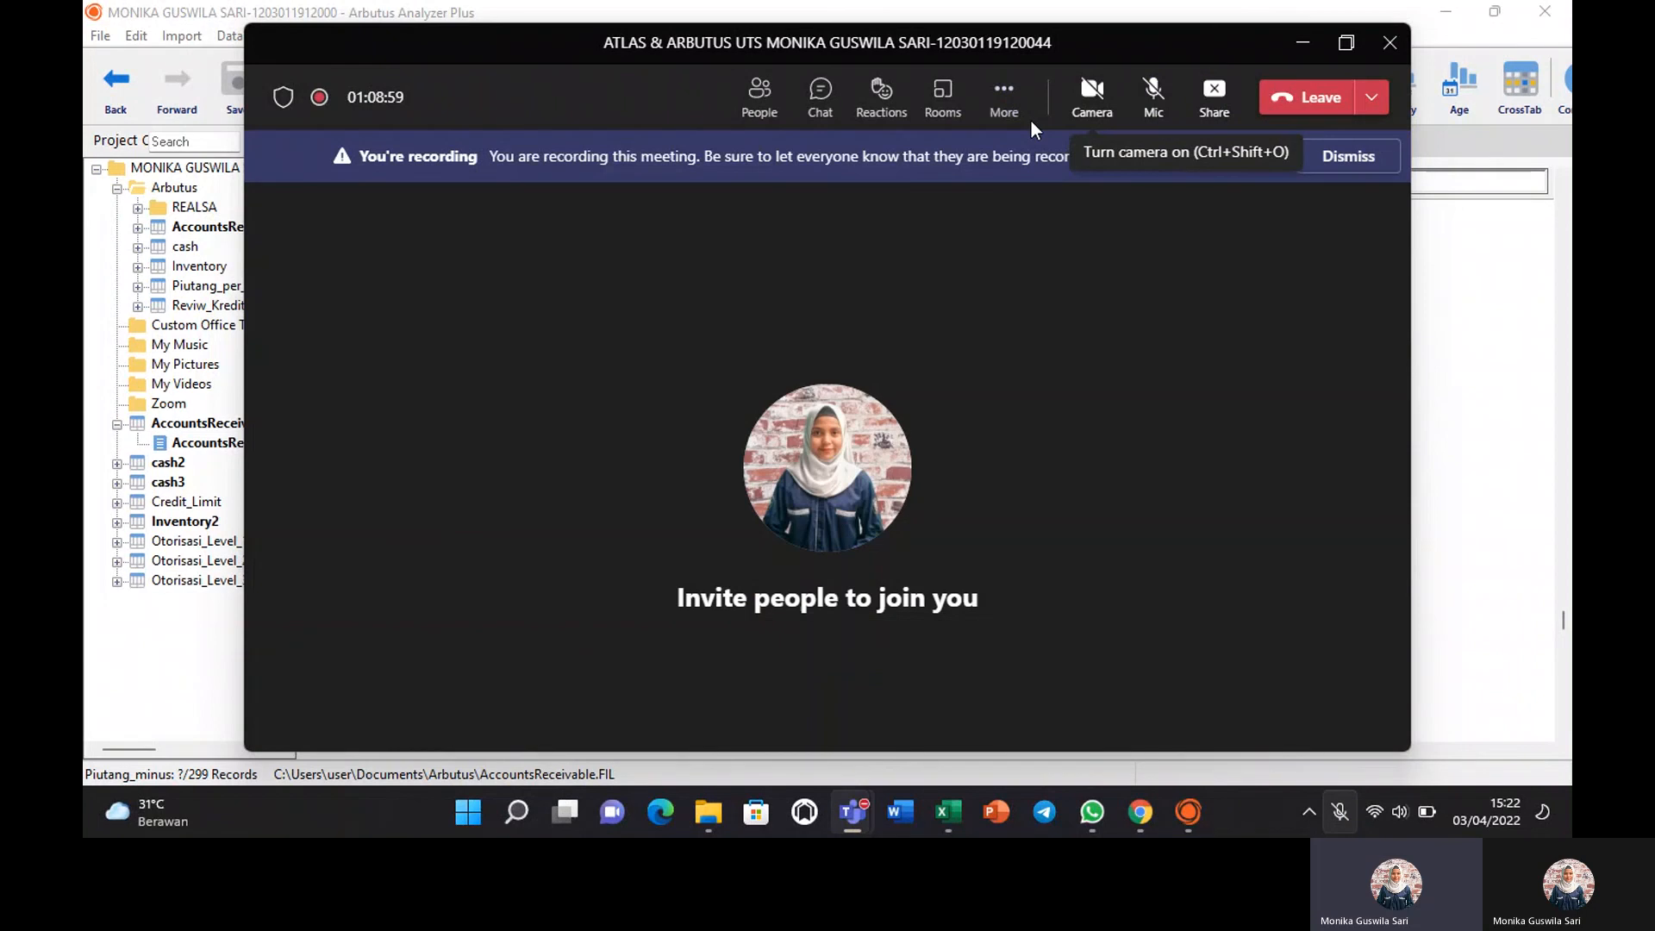
{"action": "left_click", "coordinate": [1026, 116]}
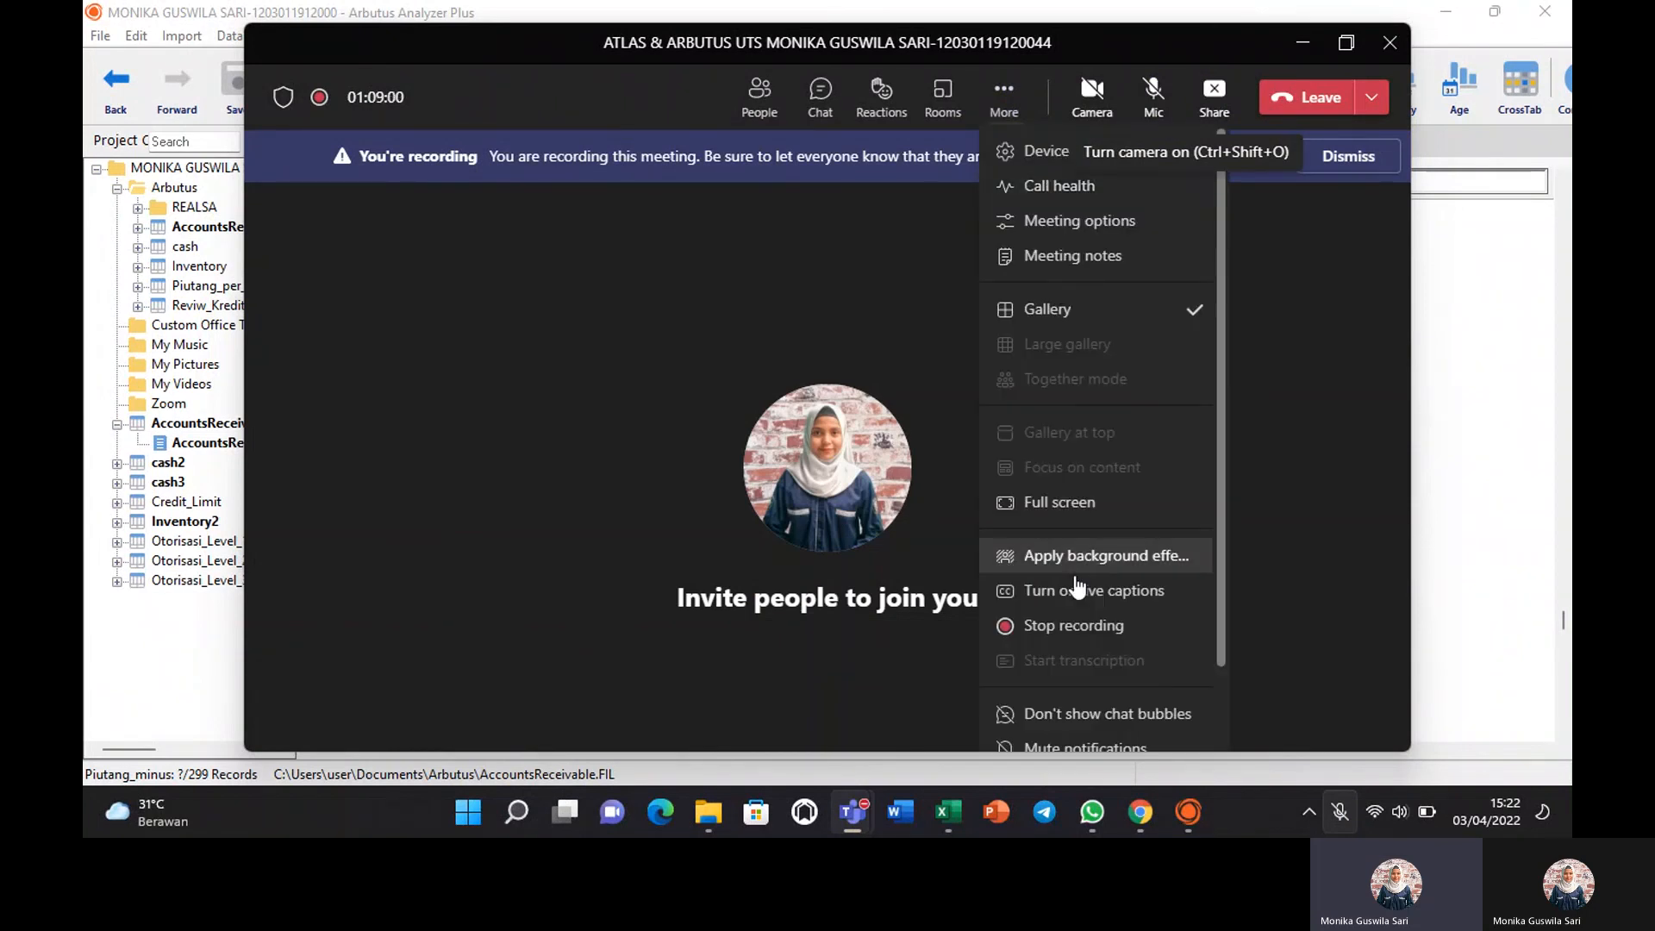
{"action": "left_click", "coordinate": [1074, 613]}
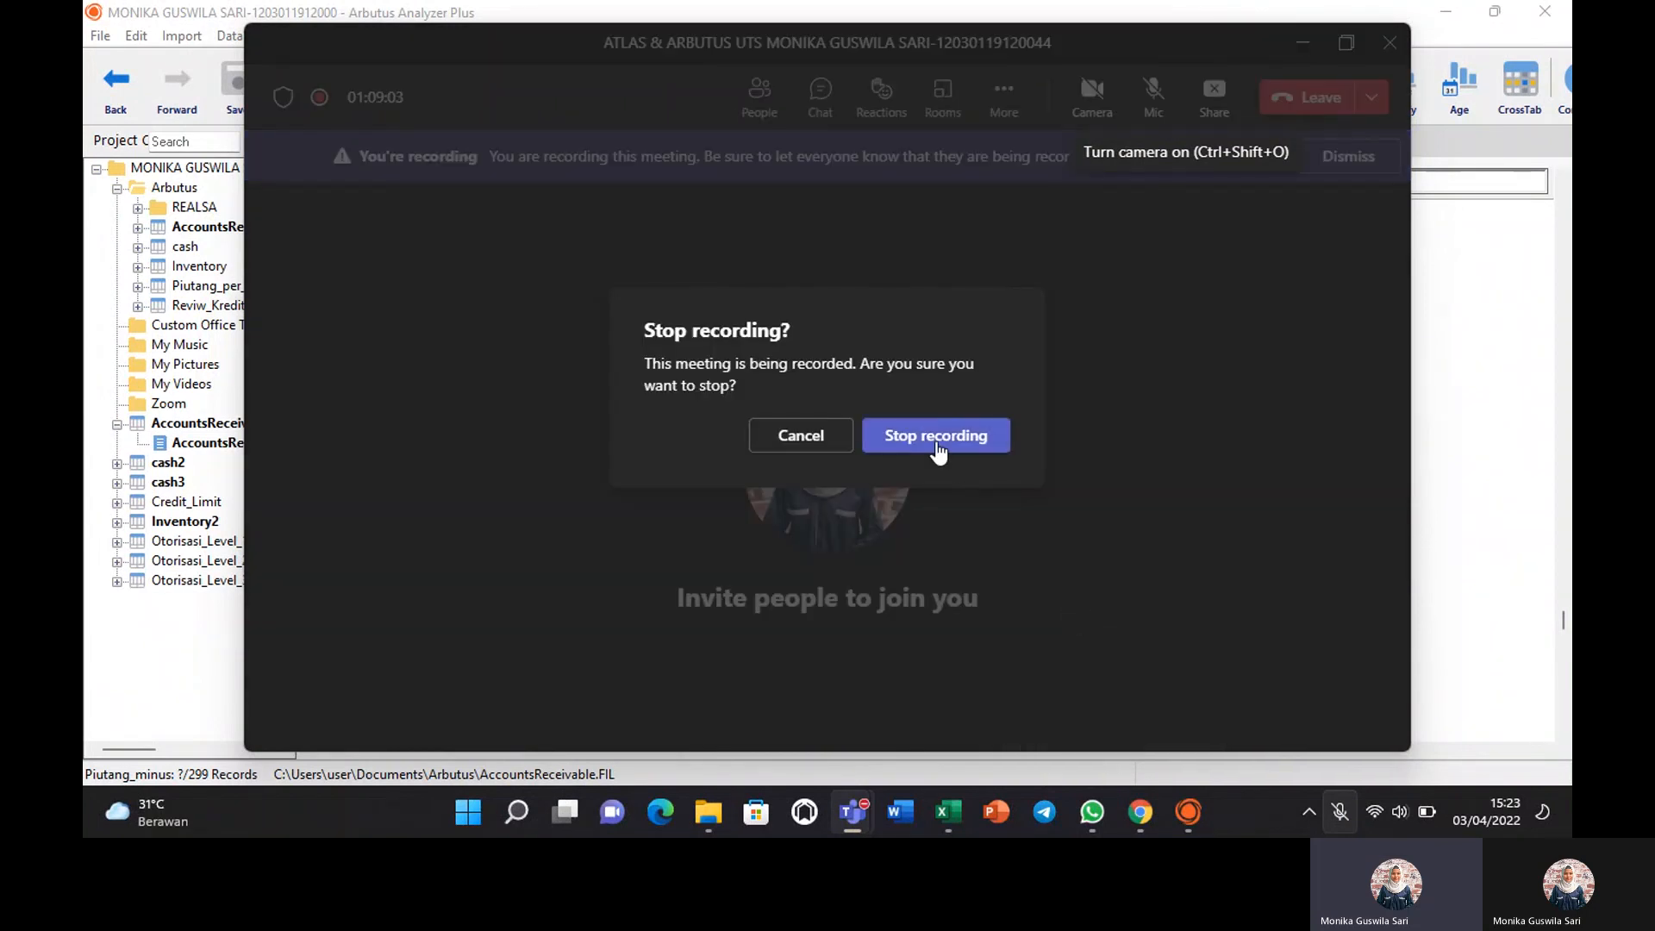